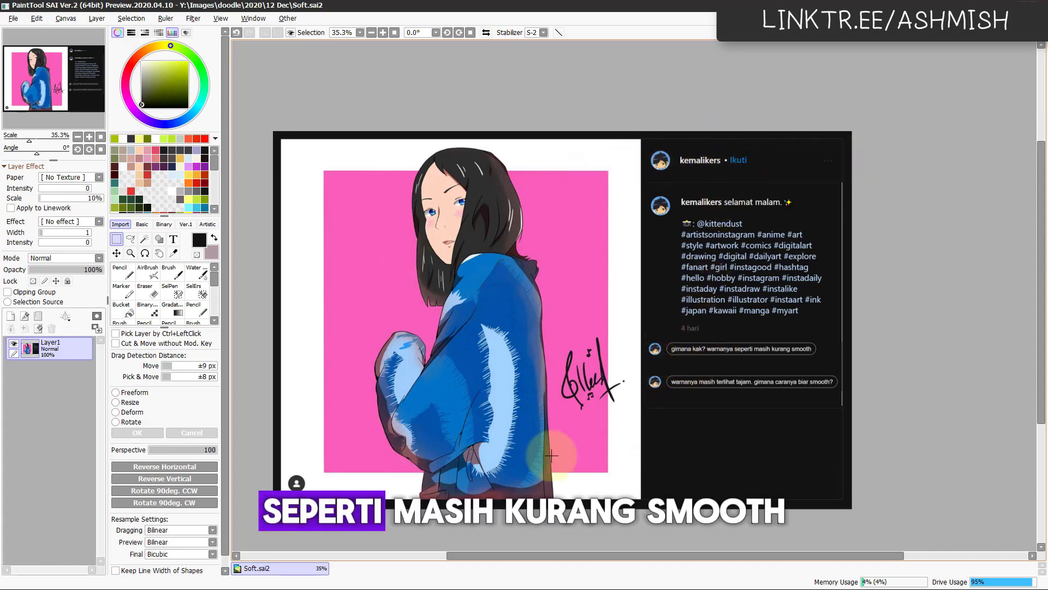
Step: Examine the jacket shading in the submitted artwork and read the comments asking how to make the colours smoother
{"action": "left_click_drag", "start_coordinate": [725, 434], "coordinate": [688, 410]}
{"action": "scroll", "coordinate": [689, 410], "scroll_direction": "up", "scroll_amount": 3}
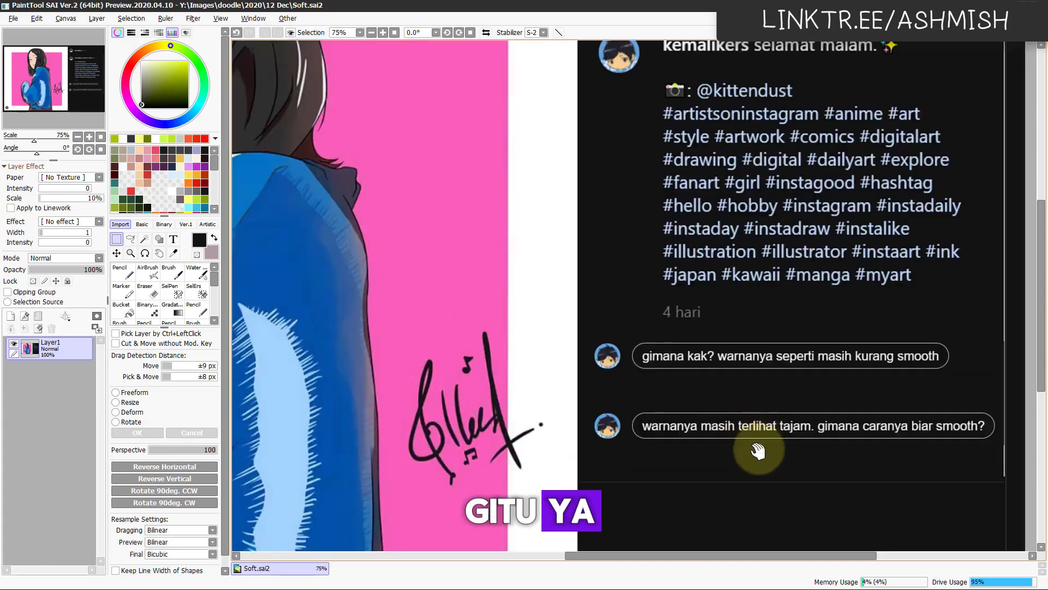
{"action": "left_click_drag", "start_coordinate": [758, 449], "coordinate": [728, 386]}
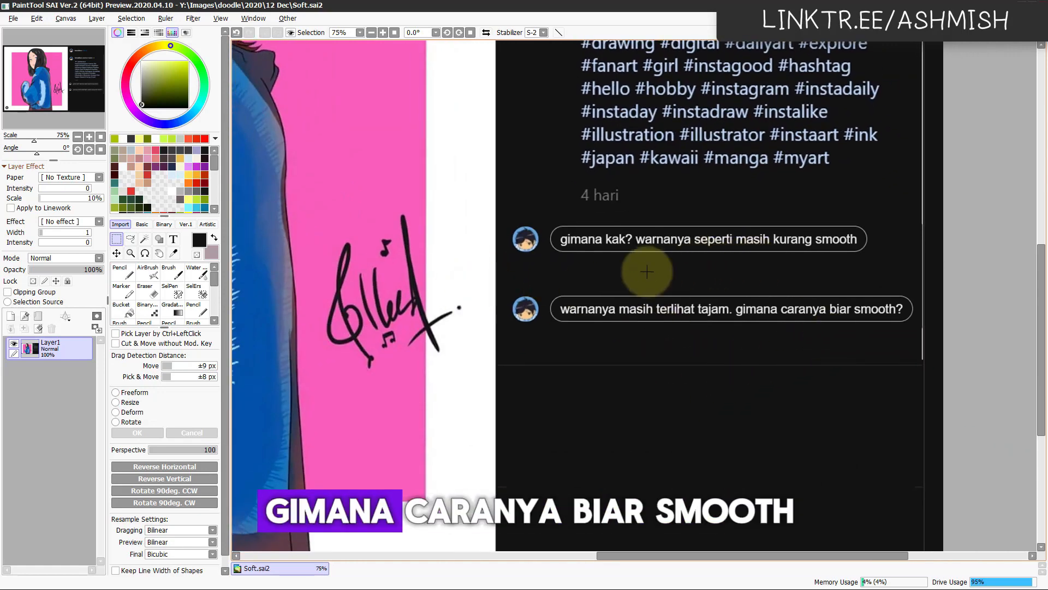
{"action": "left_click_drag", "start_coordinate": [819, 324], "coordinate": [867, 321]}
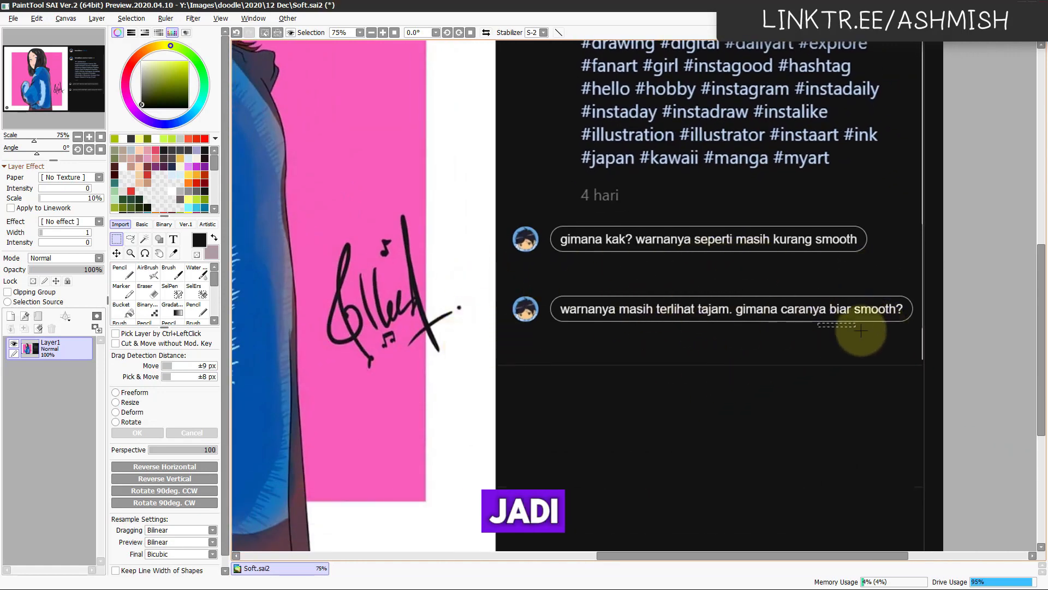
{"action": "left_click", "coordinate": [721, 392]}
{"action": "scroll", "coordinate": [567, 344], "scroll_direction": "down", "scroll_amount": 3}
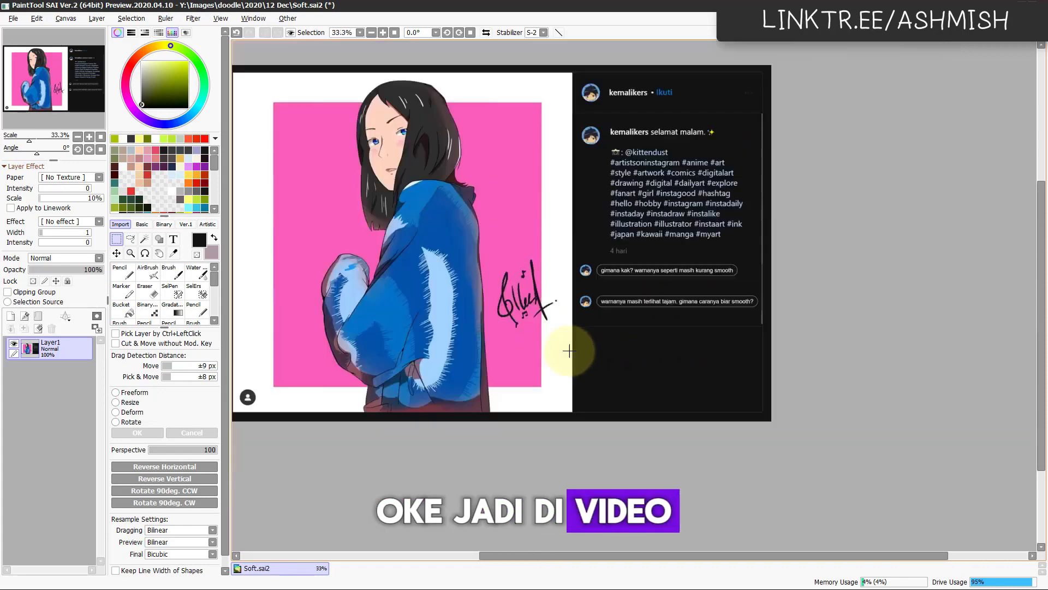
{"action": "left_click_drag", "start_coordinate": [553, 332], "coordinate": [583, 412]}
{"action": "left_click_drag", "start_coordinate": [609, 317], "coordinate": [629, 312]}
{"action": "left_click_drag", "start_coordinate": [586, 449], "coordinate": [620, 402]}
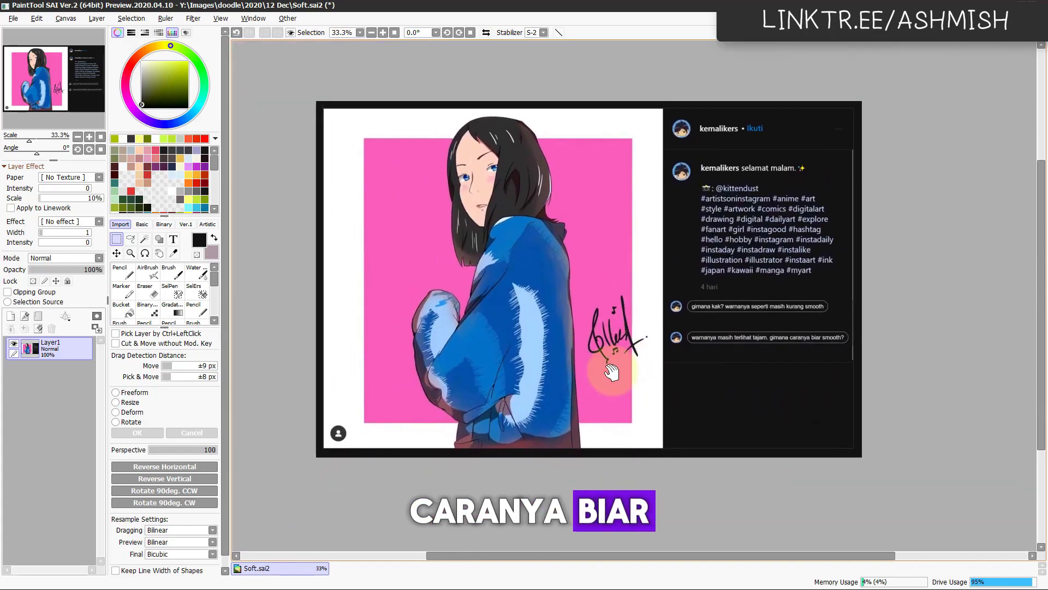
{"action": "scroll", "coordinate": [611, 372], "scroll_direction": "up", "scroll_amount": 1}
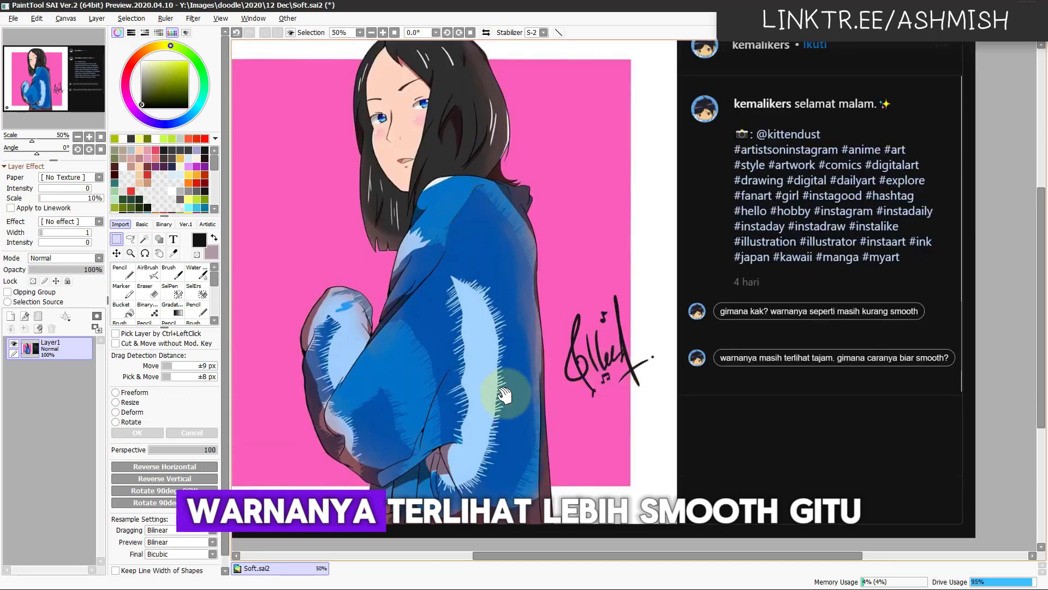
{"action": "left_click_drag", "start_coordinate": [611, 376], "coordinate": [667, 358]}
{"action": "left_click_drag", "start_coordinate": [547, 357], "coordinate": [561, 402]}
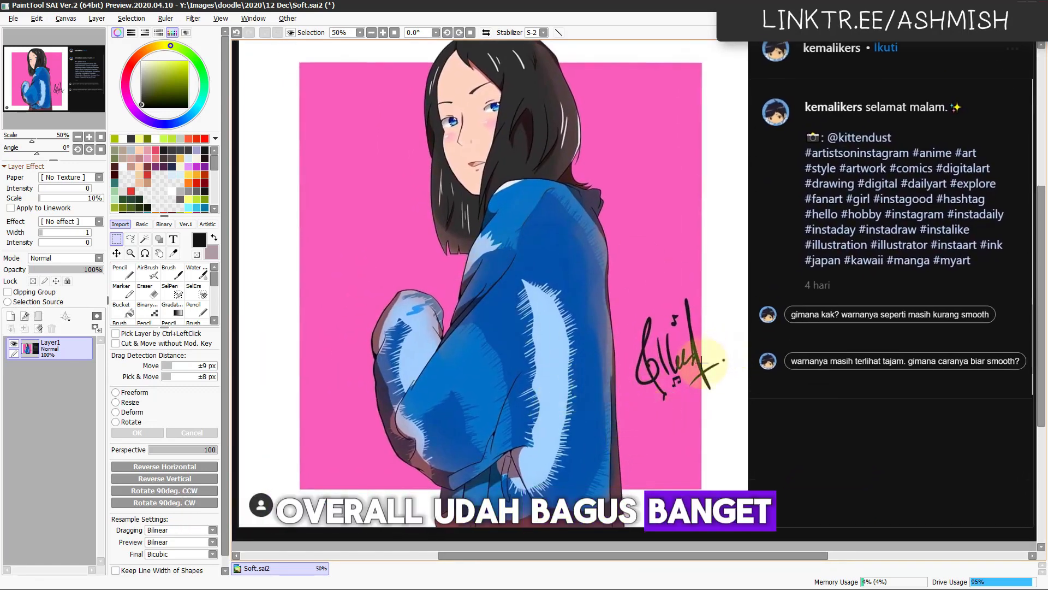
Step: Try to blend the jagged light-blue highlight on the sleeve using the Water tool at brush size 150
{"action": "key", "text": "c"}
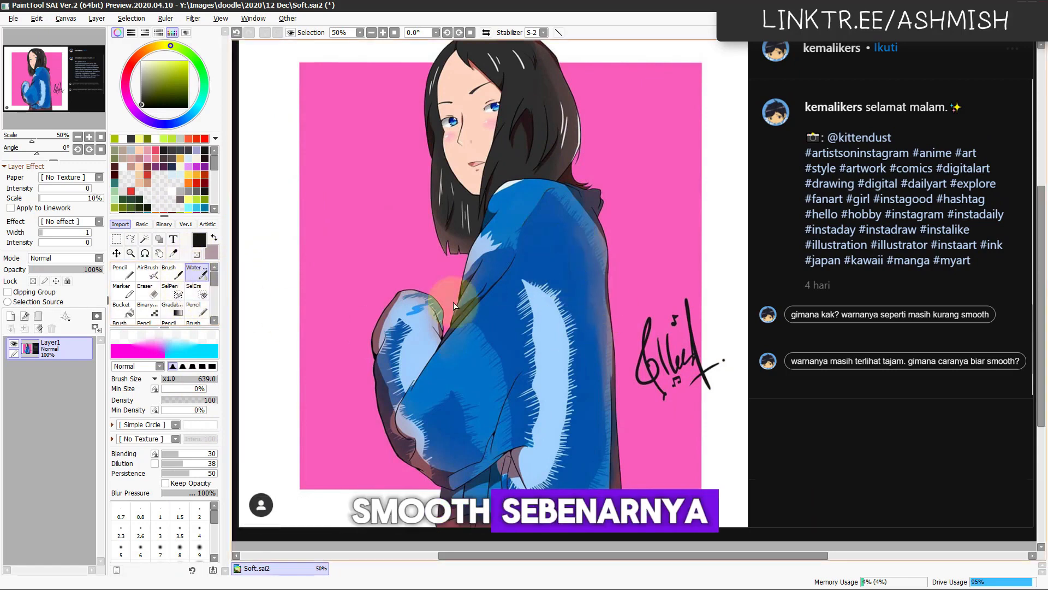
{"action": "left_click_drag", "start_coordinate": [557, 227], "coordinate": [563, 230]}
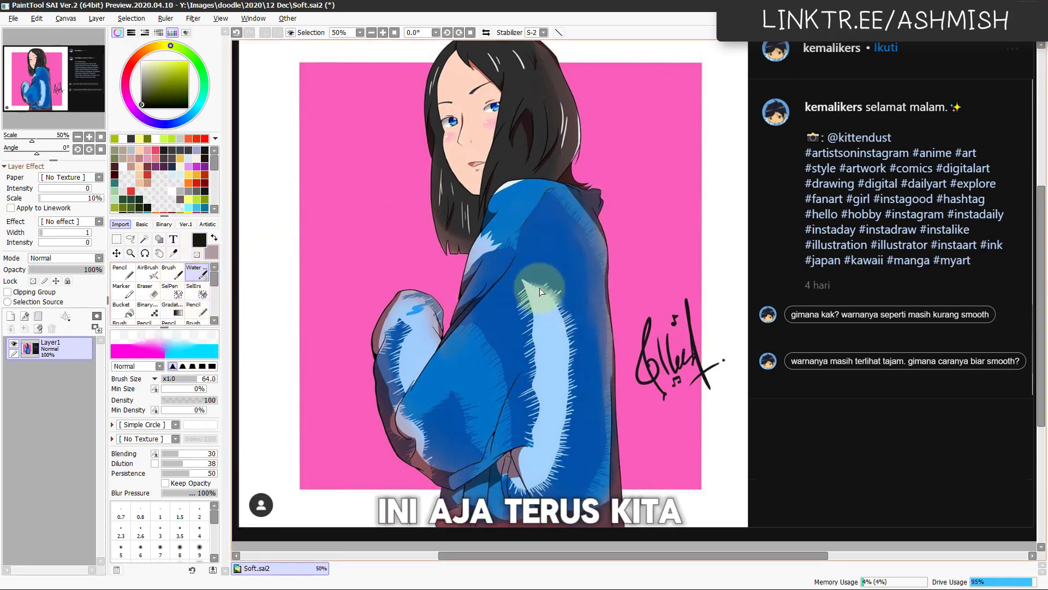
{"action": "mouse_move", "coordinate": [520, 298]}
{"action": "left_mouse_down"}
{"action": "mouse_move", "coordinate": [533, 290]}
{"action": "mouse_move", "coordinate": [564, 311]}
{"action": "mouse_move", "coordinate": [546, 287]}
{"action": "left_mouse_up"}
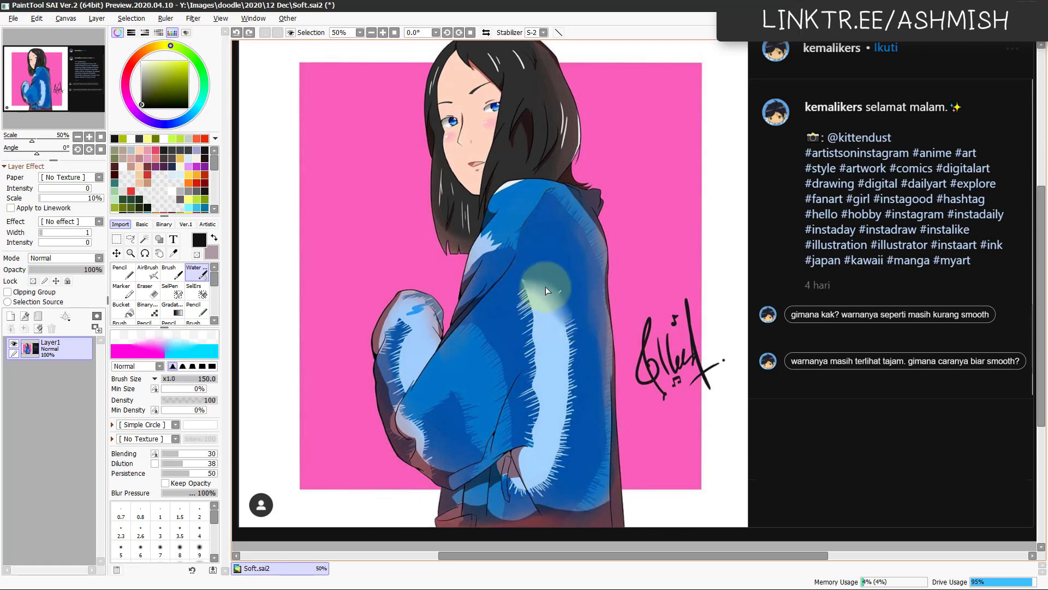
{"action": "mouse_move", "coordinate": [571, 344]}
{"action": "left_mouse_down"}
{"action": "mouse_move", "coordinate": [559, 437]}
{"action": "mouse_move", "coordinate": [587, 357]}
{"action": "mouse_move", "coordinate": [569, 434]}
{"action": "left_mouse_up"}
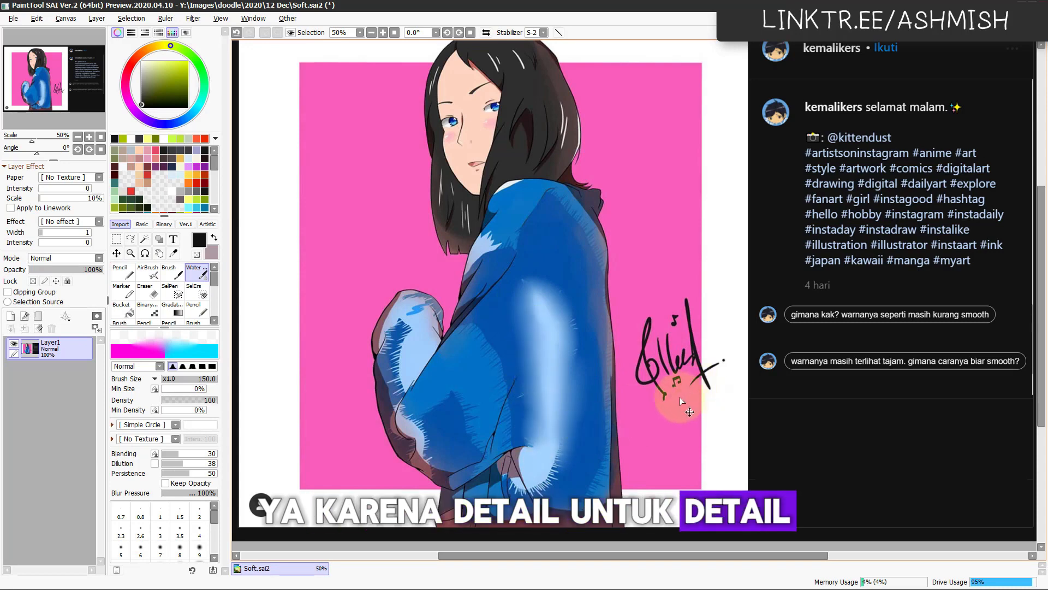
{"action": "key", "text": "ctrl+z"}
{"action": "key", "text": "ctrl+z"}
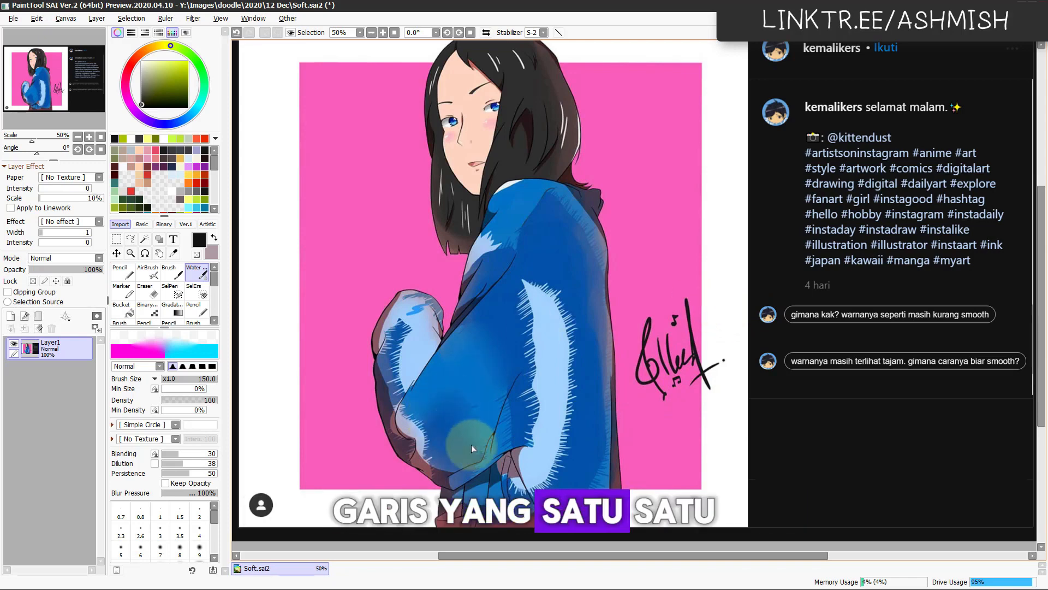
Step: Try to smooth the sleeve and jacket highlights broadly using the Water tool at brush size 311
{"action": "mouse_move", "coordinate": [512, 327]}
{"action": "left_mouse_down"}
{"action": "mouse_move", "coordinate": [518, 348]}
{"action": "mouse_move", "coordinate": [536, 289]}
{"action": "mouse_move", "coordinate": [572, 297]}
{"action": "mouse_move", "coordinate": [561, 316]}
{"action": "mouse_move", "coordinate": [543, 282]}
{"action": "mouse_move", "coordinate": [556, 338]}
{"action": "left_mouse_up"}
{"action": "scroll", "coordinate": [554, 358], "scroll_direction": "down", "scroll_amount": 1}
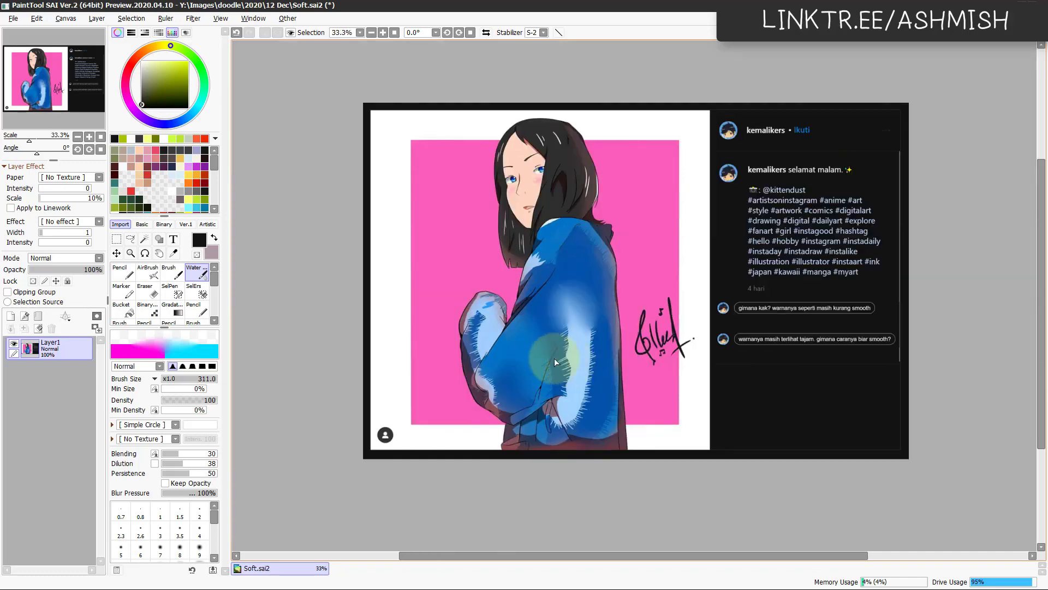
{"action": "scroll", "coordinate": [555, 358], "scroll_direction": "up", "scroll_amount": 1}
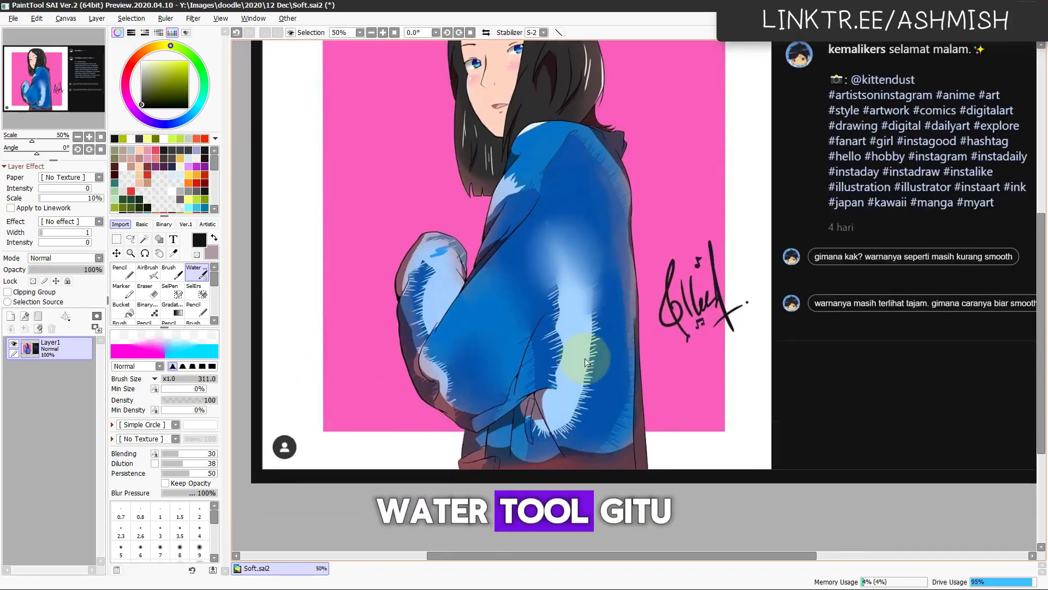
{"action": "mouse_move", "coordinate": [585, 359]}
{"action": "left_mouse_down"}
{"action": "mouse_move", "coordinate": [591, 395]}
{"action": "mouse_move", "coordinate": [578, 412]}
{"action": "mouse_move", "coordinate": [573, 383]}
{"action": "left_mouse_up"}
{"action": "scroll", "coordinate": [710, 367], "scroll_direction": "down", "scroll_amount": 1}
{"action": "left_click_drag", "start_coordinate": [623, 337], "coordinate": [573, 408]}
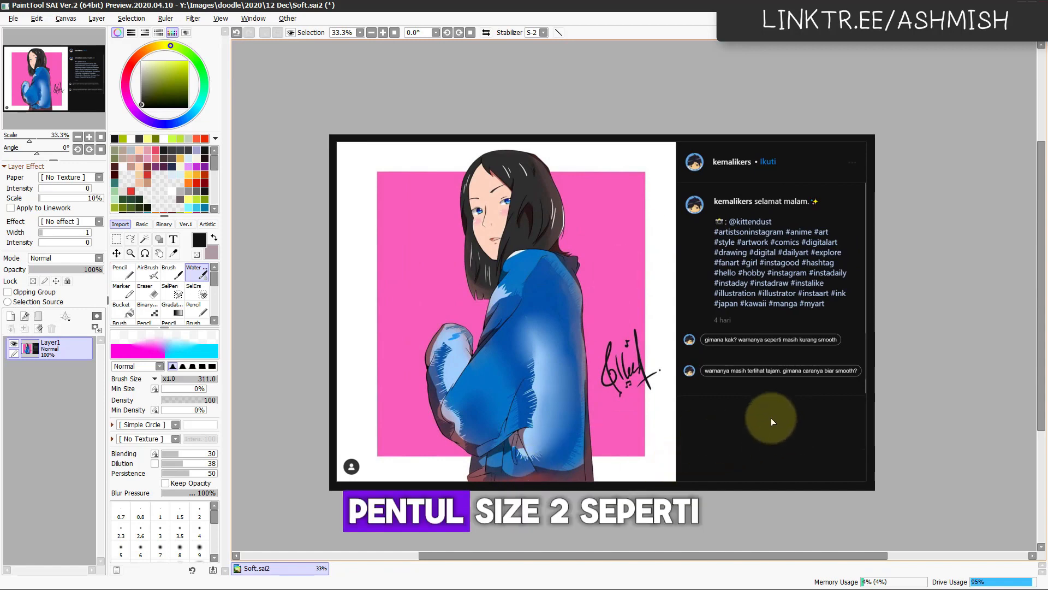
{"action": "left_click_drag", "start_coordinate": [521, 418], "coordinate": [478, 414]}
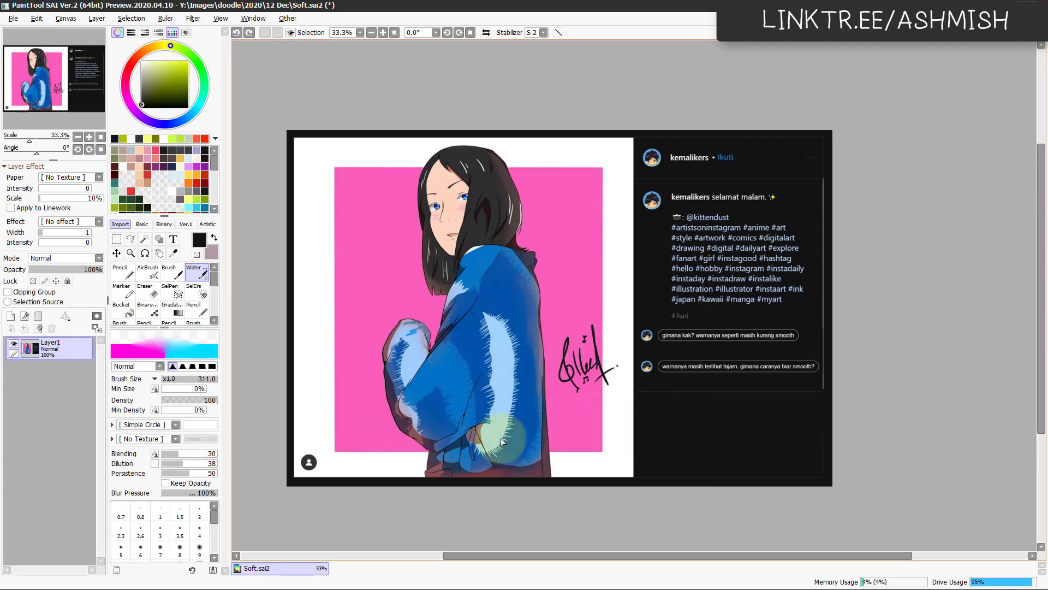
Step: Lower Layer1's opacity to 14% and add a new layer folder above it
{"action": "left_click_drag", "start_coordinate": [523, 379], "coordinate": [585, 401]}
{"action": "scroll", "coordinate": [595, 394], "scroll_direction": "up", "scroll_amount": 1}
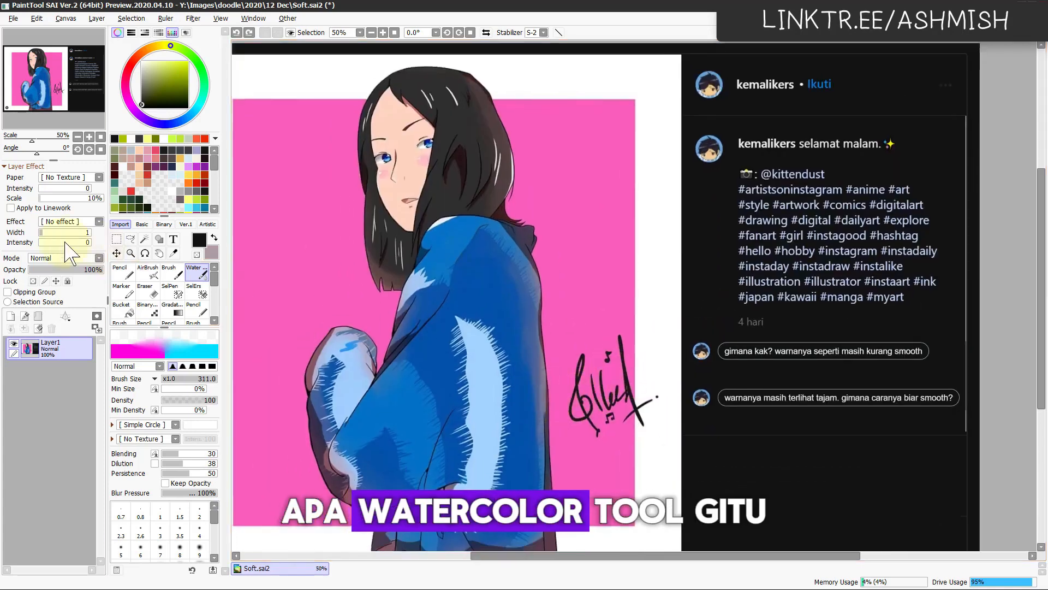
{"action": "left_click_drag", "start_coordinate": [65, 270], "coordinate": [39, 269]}
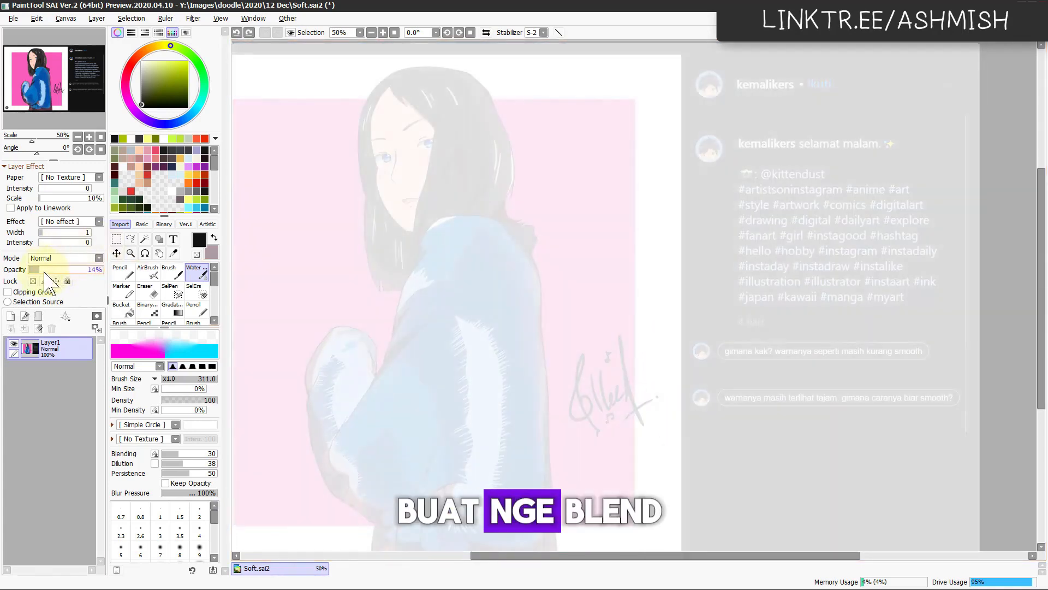
{"action": "left_click", "coordinate": [38, 316]}
Step: Create a new layer beneath Layer1 and fill it entirely with a grey-green swatch colour
{"action": "left_click", "coordinate": [64, 377]}
{"action": "key", "text": "ctrl+shift+n"}
{"action": "left_click_drag", "start_coordinate": [68, 380], "coordinate": [67, 405]}
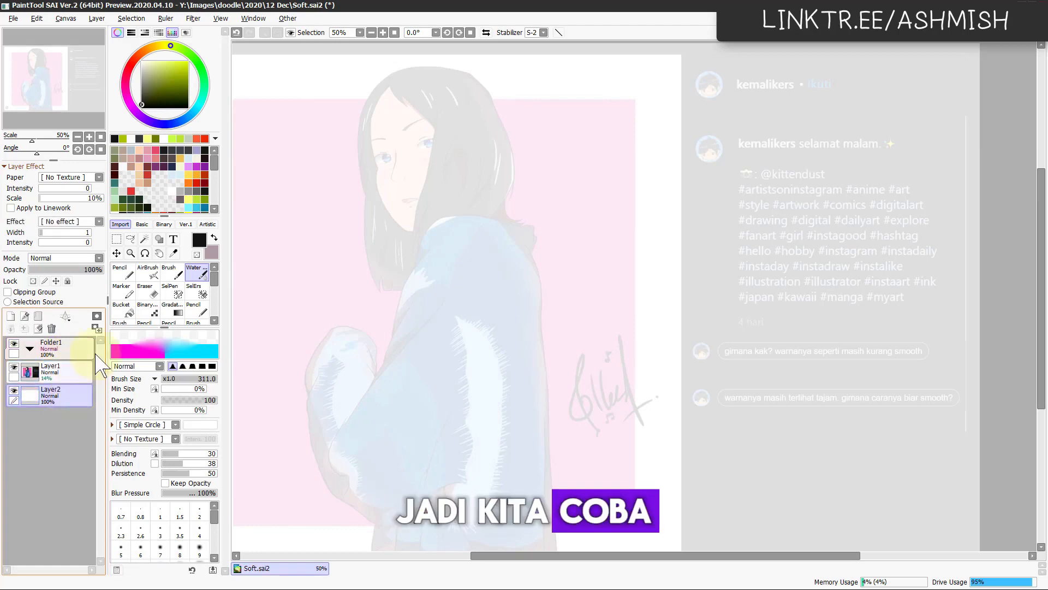
{"action": "left_click", "coordinate": [115, 151]}
{"action": "key", "text": "ctrl+f"}
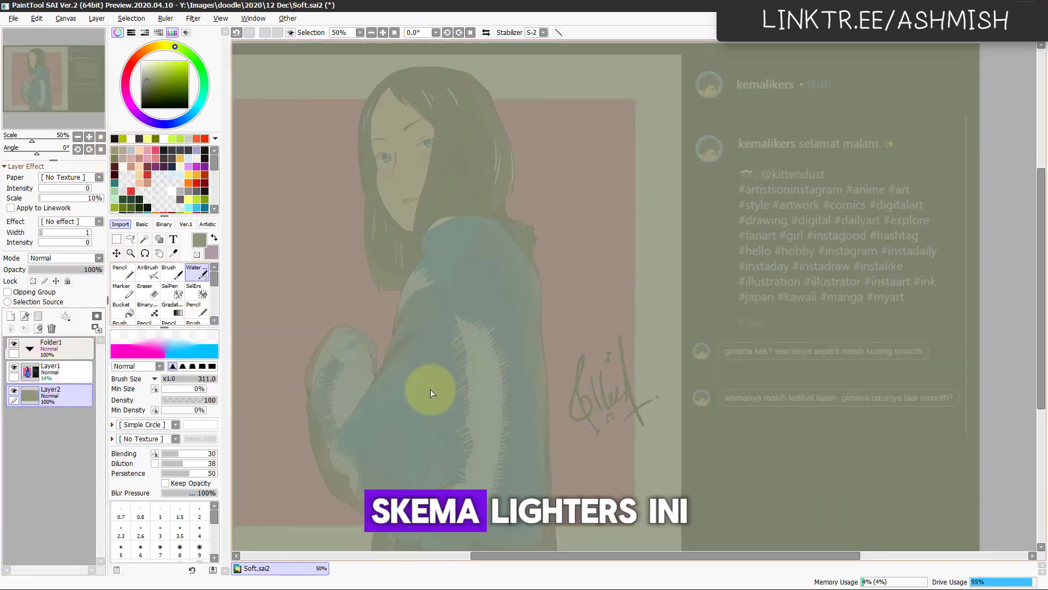
Step: Add a linework layer inside Folder1 and set the drawing colour to black
{"action": "scroll", "coordinate": [431, 389], "scroll_direction": "up", "scroll_amount": 1}
{"action": "left_click", "coordinate": [60, 349]}
{"action": "left_click_drag", "start_coordinate": [412, 243], "coordinate": [502, 393]}
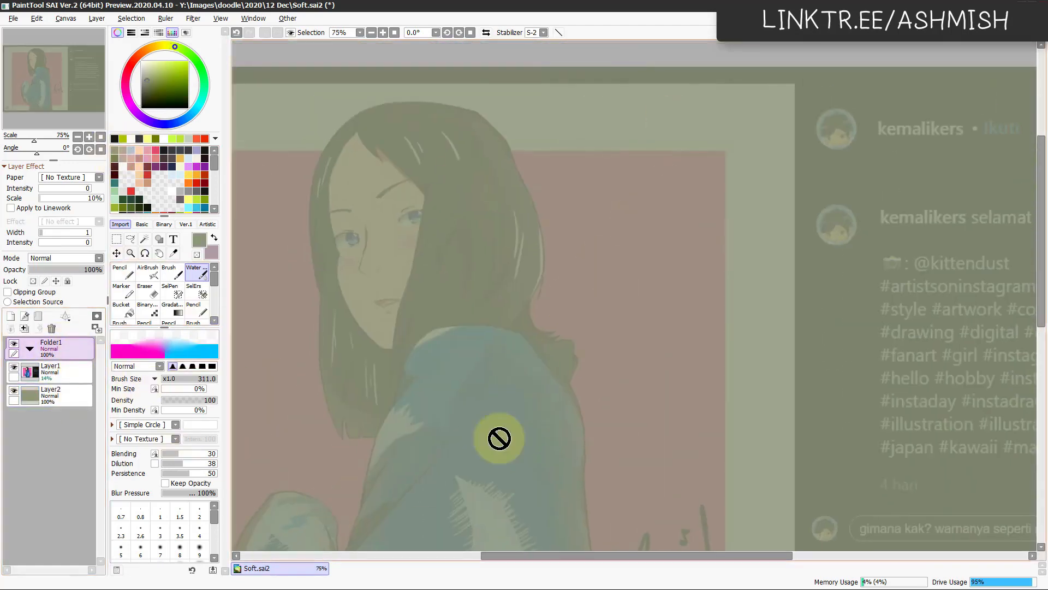
{"action": "left_click", "coordinate": [25, 316]}
{"action": "left_click_drag", "start_coordinate": [163, 93], "coordinate": [140, 110]}
Step: Try a linework Pen stroke at size 20 along the hairline beside the forehead
{"action": "scroll", "coordinate": [421, 293], "scroll_direction": "up", "scroll_amount": 1}
{"action": "left_click_drag", "start_coordinate": [421, 293], "coordinate": [496, 350]}
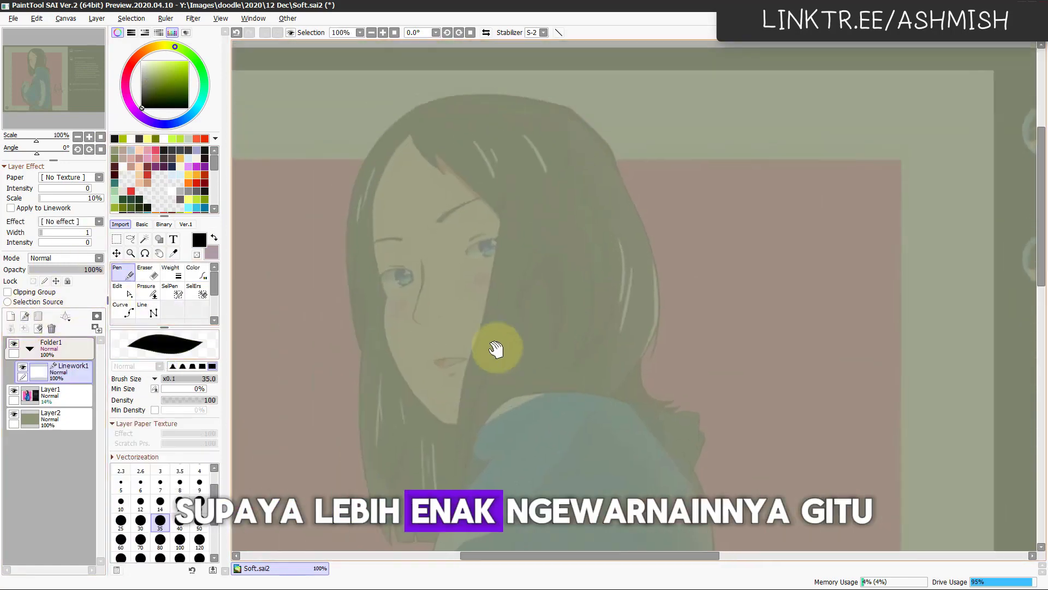
{"action": "scroll", "coordinate": [395, 231], "scroll_direction": "up", "scroll_amount": 1}
{"action": "left_click_drag", "start_coordinate": [395, 231], "coordinate": [472, 288]}
{"action": "mouse_move", "coordinate": [363, 143]}
{"action": "left_mouse_down"}
{"action": "mouse_move", "coordinate": [336, 136]}
{"action": "mouse_move", "coordinate": [292, 158]}
{"action": "left_mouse_up"}
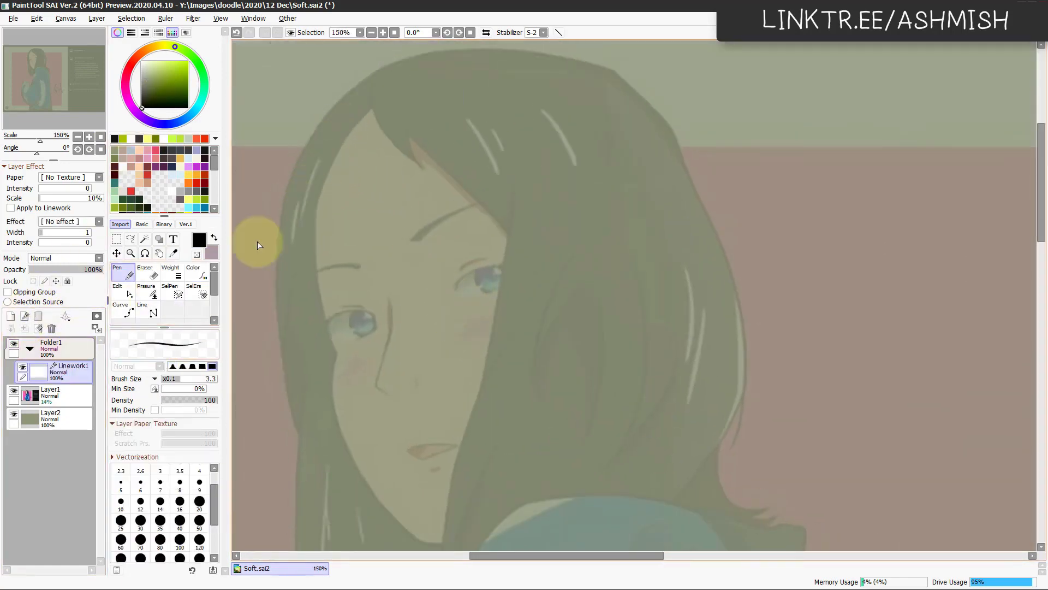
{"action": "mouse_move", "coordinate": [371, 104]}
{"action": "left_mouse_down"}
{"action": "mouse_move", "coordinate": [303, 261]}
{"action": "mouse_move", "coordinate": [300, 301]}
{"action": "left_mouse_up"}
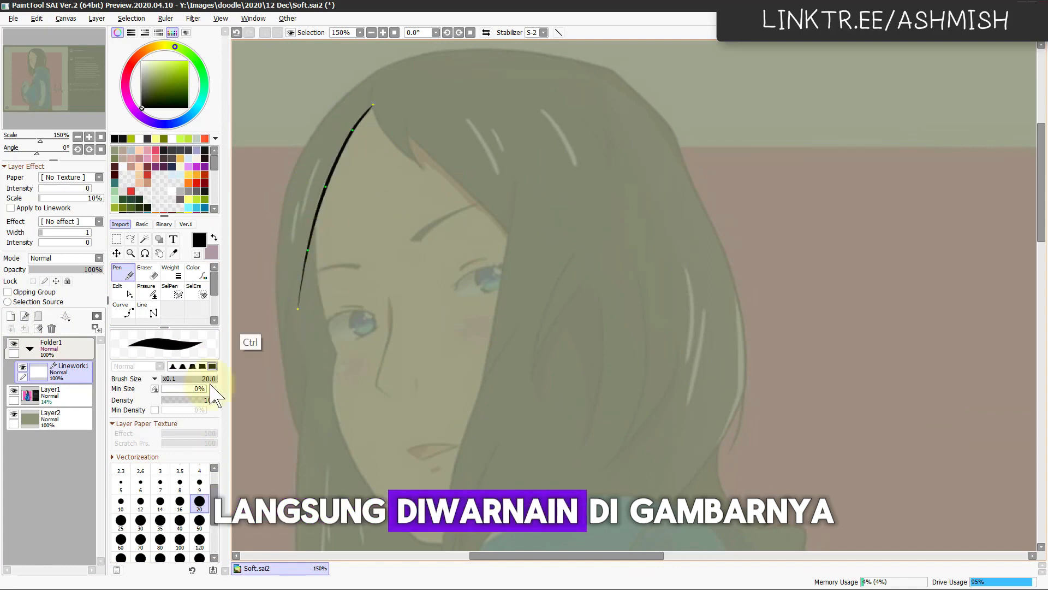
{"action": "key", "text": "ctrl+z"}
Step: Set the linework Pen to size 9 and ink the hairline curves along the side of the forehead
{"action": "left_click", "coordinate": [200, 483]}
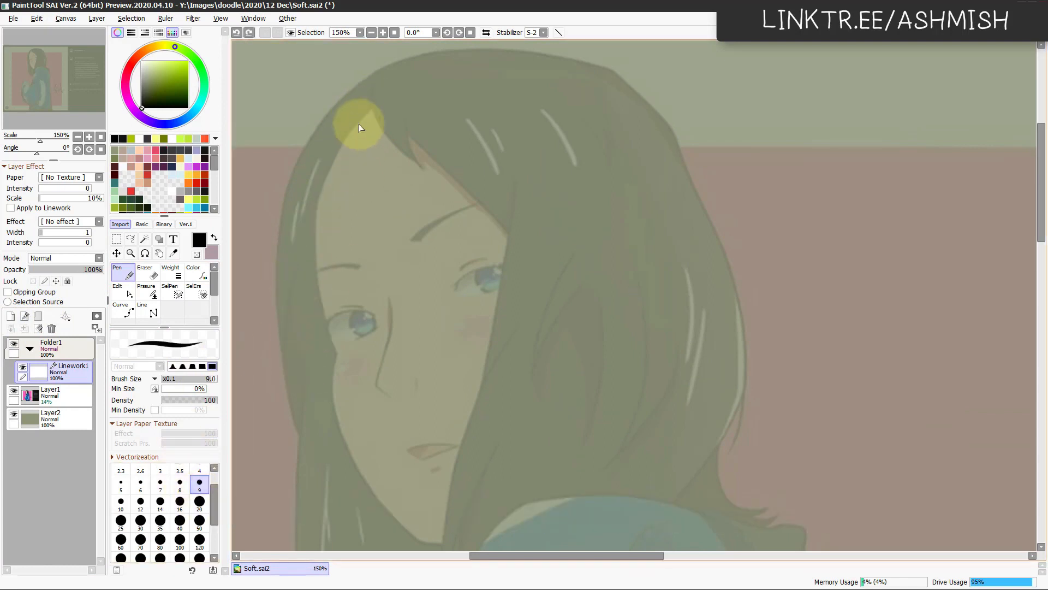
{"action": "key", "text": "ctrl+z"}
{"action": "mouse_move", "coordinate": [377, 98]}
{"action": "left_mouse_down"}
{"action": "mouse_move", "coordinate": [302, 231]}
{"action": "mouse_move", "coordinate": [306, 326]}
{"action": "left_mouse_up"}
{"action": "left_click_drag", "start_coordinate": [353, 221], "coordinate": [360, 212]}
{"action": "mouse_move", "coordinate": [339, 139]}
{"action": "left_mouse_down"}
{"action": "mouse_move", "coordinate": [327, 279]}
{"action": "mouse_move", "coordinate": [326, 231]}
{"action": "mouse_move", "coordinate": [335, 306]}
{"action": "left_mouse_up"}
{"action": "key", "text": "ctrl+z"}
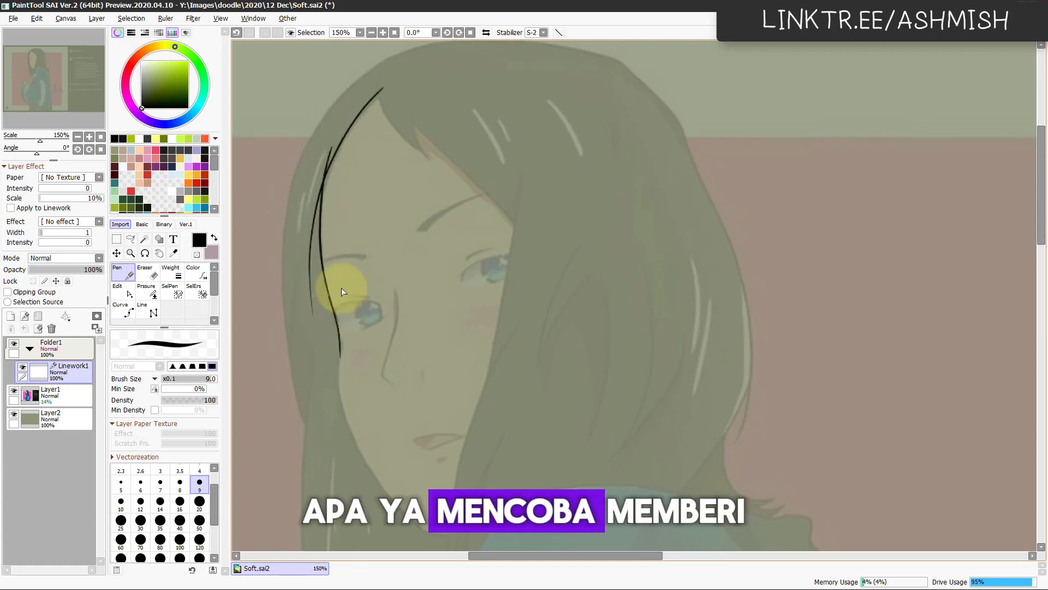
Step: Continue the inked face outline from beside the eye down the cheek, checking the drawing in a horizontally mirrored view
{"action": "key", "text": "h"}
{"action": "left_click_drag", "start_coordinate": [643, 418], "coordinate": [510, 309]}
{"action": "left_click_drag", "start_coordinate": [755, 290], "coordinate": [624, 290]}
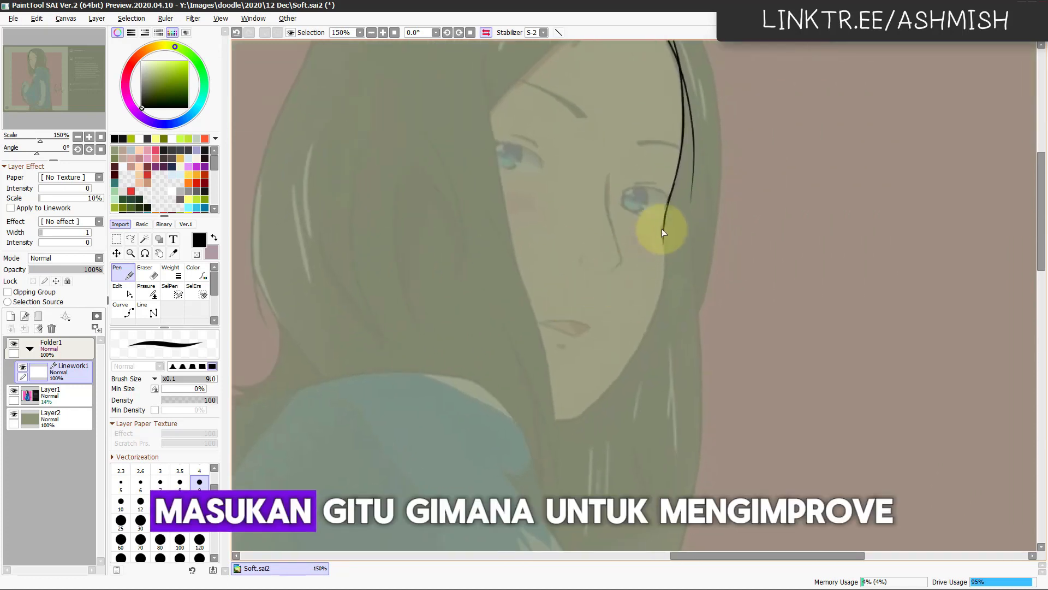
{"action": "key", "text": "h"}
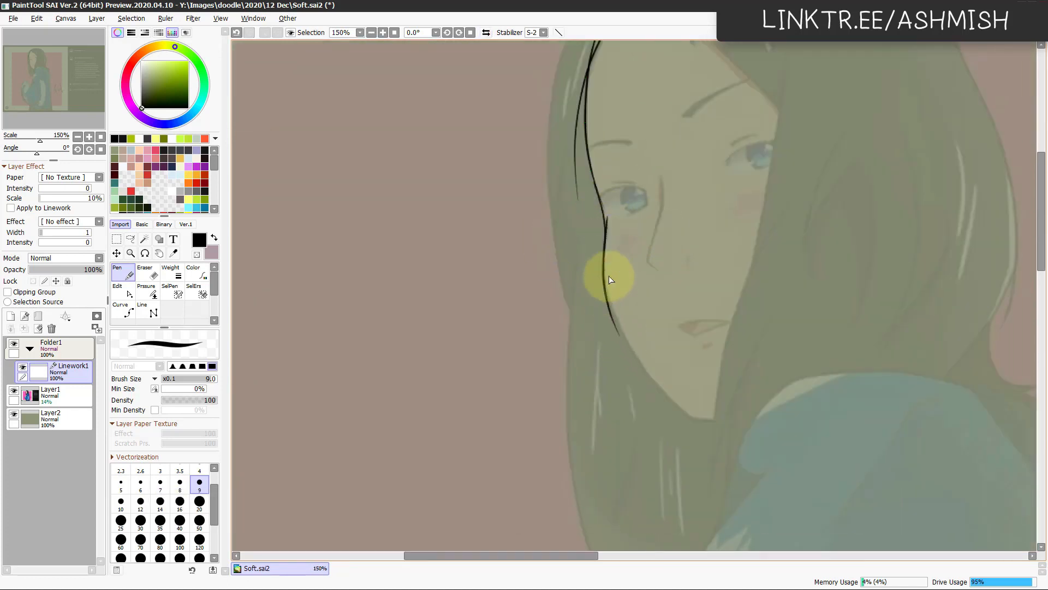
{"action": "mouse_move", "coordinate": [603, 277]}
{"action": "left_mouse_down"}
{"action": "mouse_move", "coordinate": [534, 320]}
{"action": "mouse_move", "coordinate": [508, 232]}
{"action": "mouse_move", "coordinate": [532, 351]}
{"action": "left_mouse_up"}
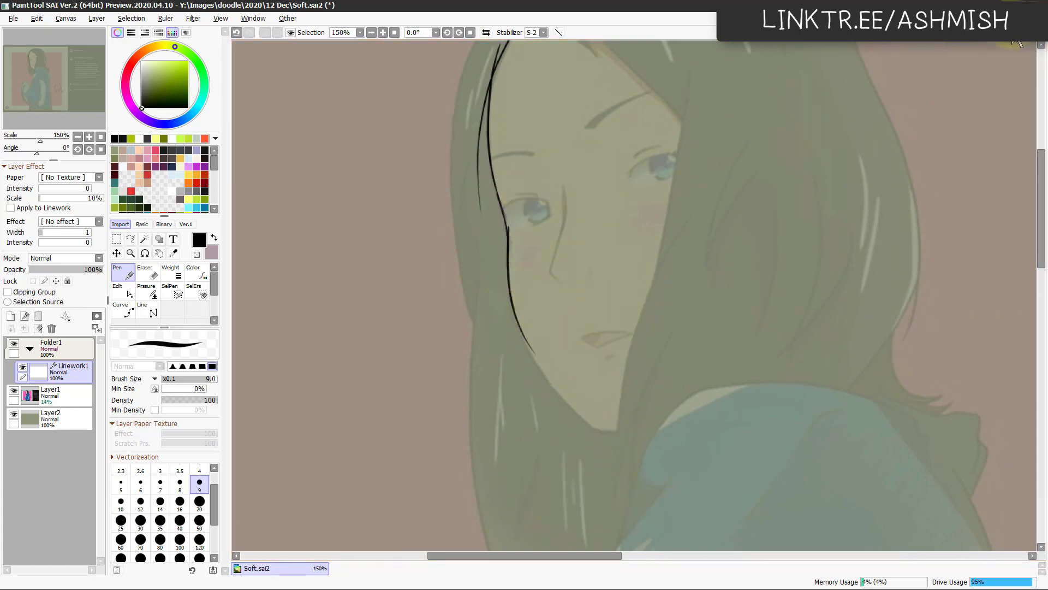
Step: Restore the canvas to a resizable window and shrink it to about half of the workspace width
{"action": "left_click", "coordinate": [1030, 20]}
{"action": "left_click_drag", "start_coordinate": [622, 89], "coordinate": [579, 46]}
{"action": "left_click_drag", "start_coordinate": [838, 451], "coordinate": [589, 558]}
Step: Open a new floating view of Soft.sai2 and reposition and resize it as a tall window beside the main canvas
{"action": "left_click", "coordinate": [221, 18]}
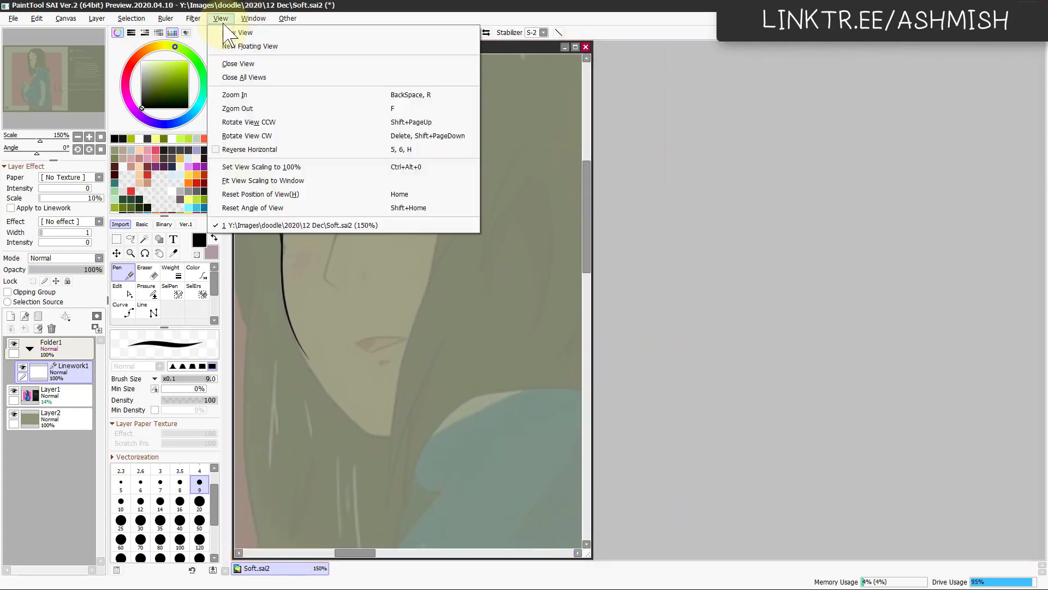
{"action": "left_click", "coordinate": [243, 45]}
{"action": "left_click_drag", "start_coordinate": [386, 64], "coordinate": [812, 7]}
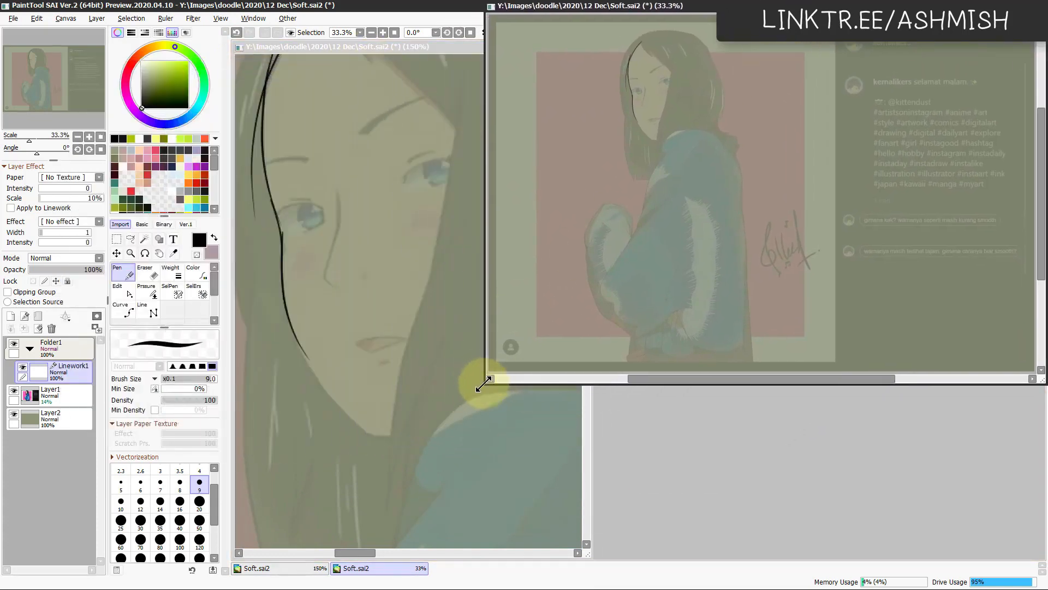
{"action": "left_click_drag", "start_coordinate": [483, 381], "coordinate": [651, 586]}
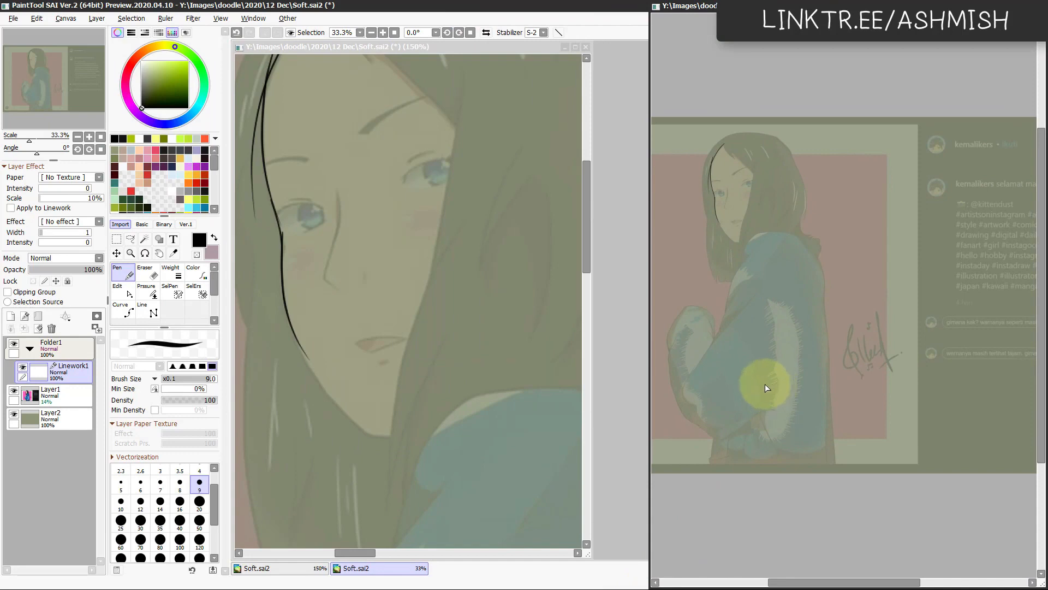
Step: Frame the figure at 50% in the floating view and widen the main drawing window up to its edge
{"action": "scroll", "coordinate": [766, 385], "scroll_direction": "up", "scroll_amount": 1}
{"action": "left_click_drag", "start_coordinate": [779, 389], "coordinate": [876, 435]}
{"action": "scroll", "coordinate": [857, 404], "scroll_direction": "up", "scroll_amount": 2}
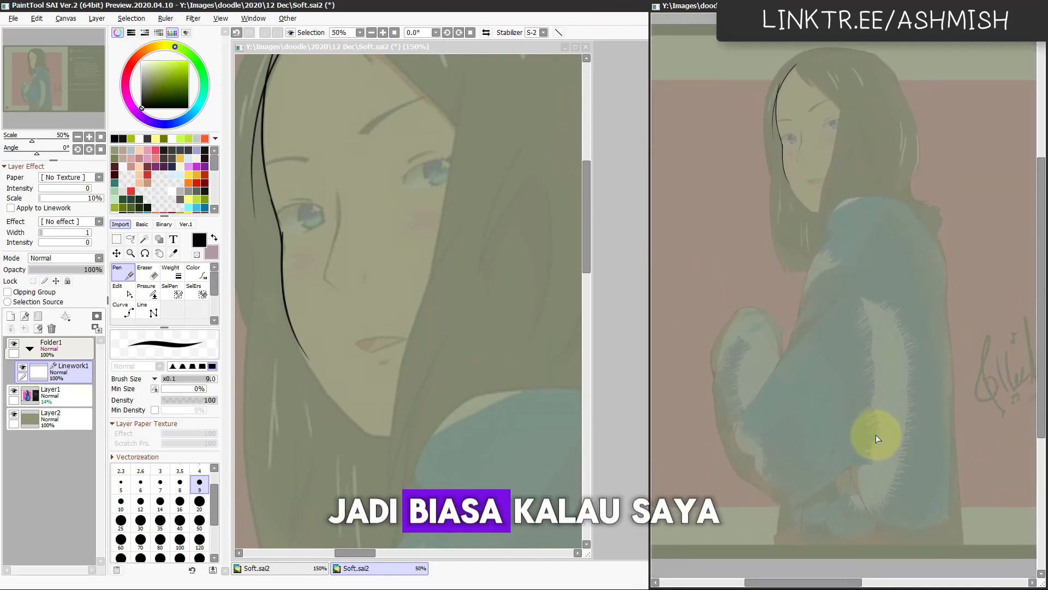
{"action": "left_click_drag", "start_coordinate": [593, 366], "coordinate": [644, 382]}
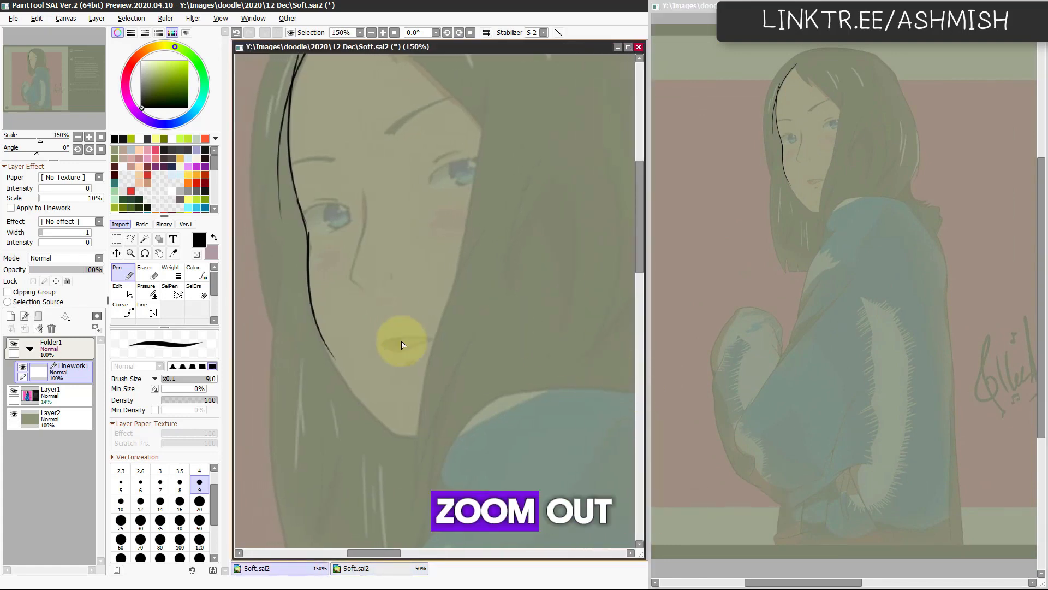
{"action": "scroll", "coordinate": [377, 327], "scroll_direction": "down", "scroll_amount": 2}
{"action": "key", "text": "ctrl"}
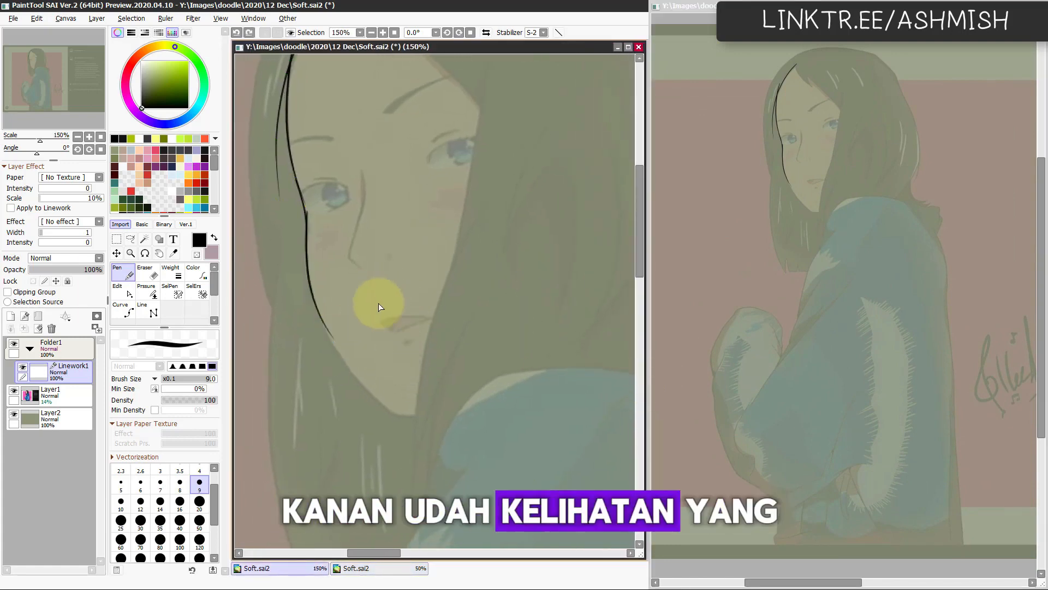
Step: Ink the jawline from the cheek down towards the chin, checking its curve in a horizontally mirrored view
{"action": "key", "text": "e"}
{"action": "key", "text": "n"}
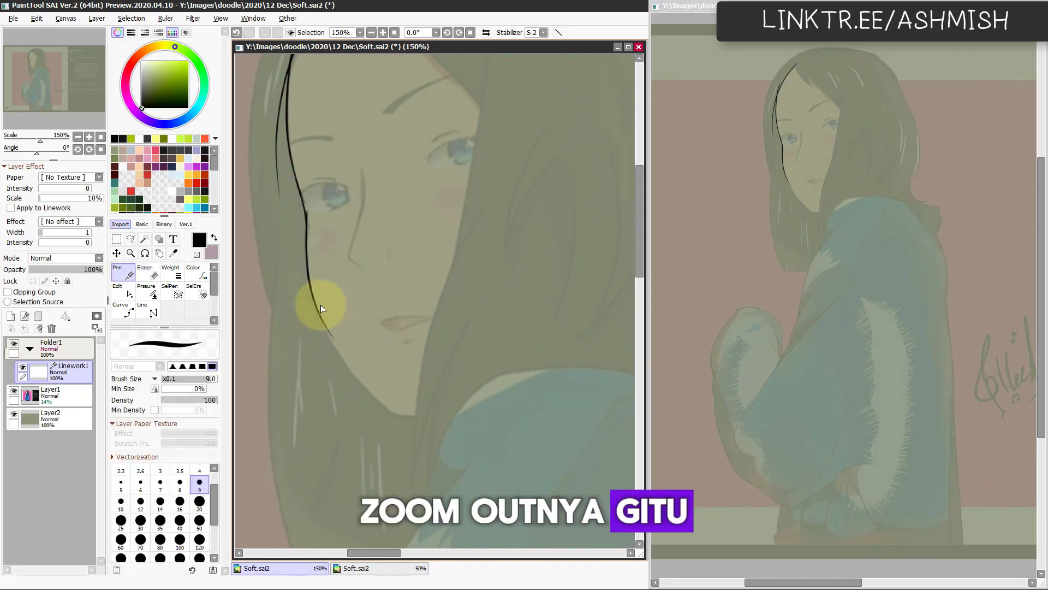
{"action": "left_click_drag", "start_coordinate": [330, 333], "coordinate": [381, 410]}
{"action": "left_click_drag", "start_coordinate": [313, 298], "coordinate": [397, 415]}
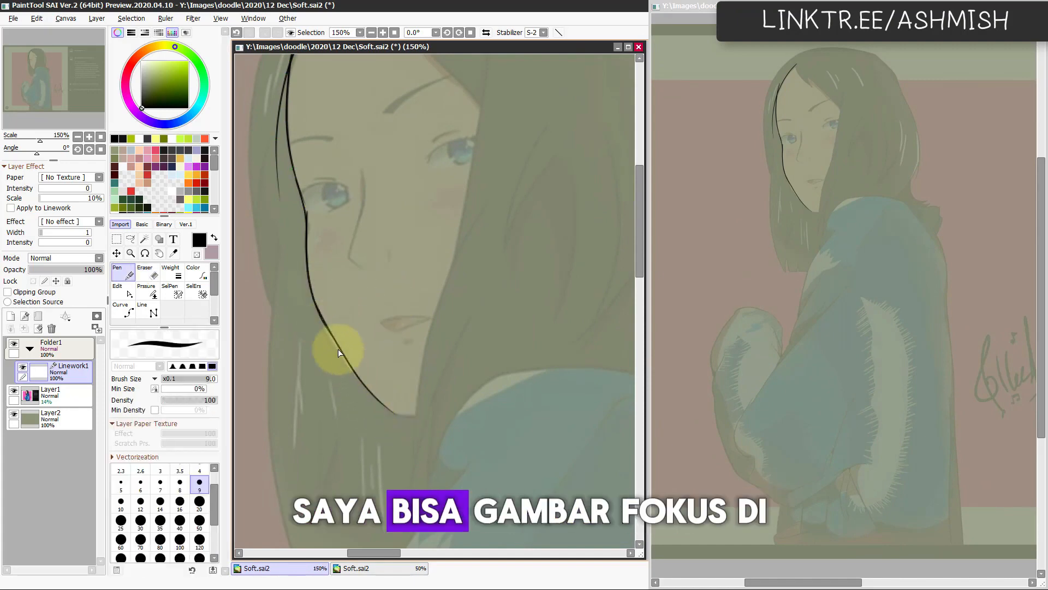
{"action": "key", "text": "h"}
{"action": "left_click_drag", "start_coordinate": [539, 357], "coordinate": [515, 358]}
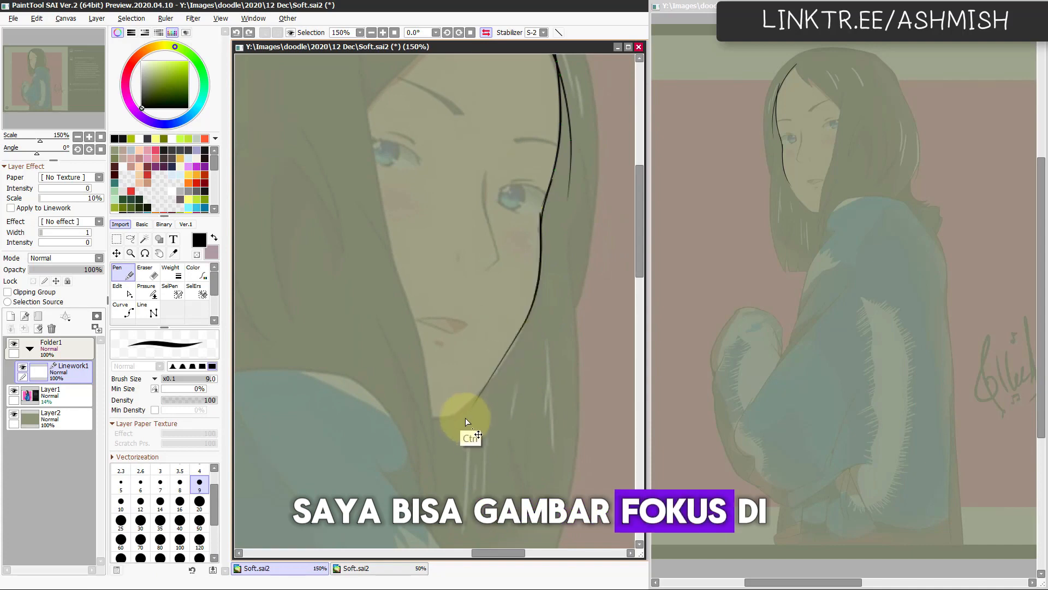
{"action": "left_click_drag", "start_coordinate": [528, 322], "coordinate": [525, 320]}
{"action": "key", "text": "h"}
Step: Redraw the lower jaw stroke along the reference and carry the line around the chin
{"action": "left_click_drag", "start_coordinate": [430, 462], "coordinate": [397, 422]}
{"action": "left_click_drag", "start_coordinate": [337, 312], "coordinate": [381, 367]}
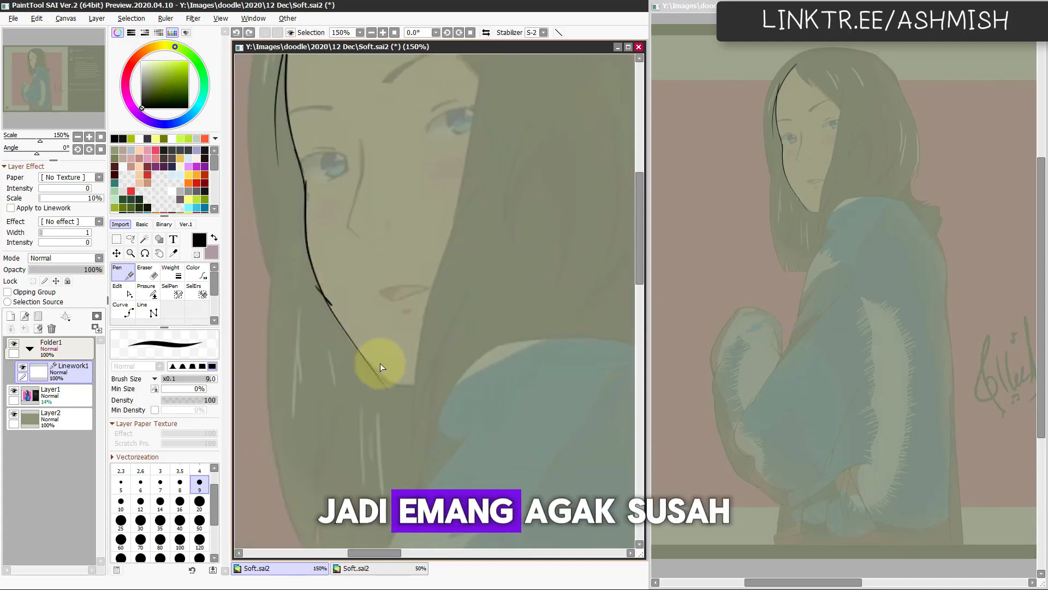
{"action": "left_click_drag", "start_coordinate": [318, 293], "coordinate": [395, 391]}
{"action": "key", "text": "ctrl"}
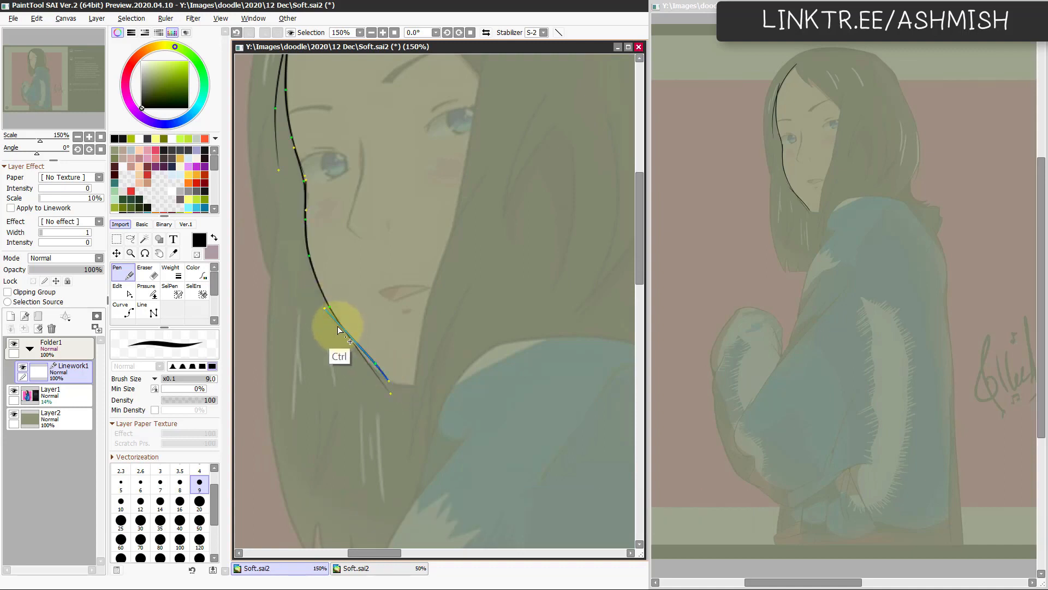
{"action": "key", "text": "h"}
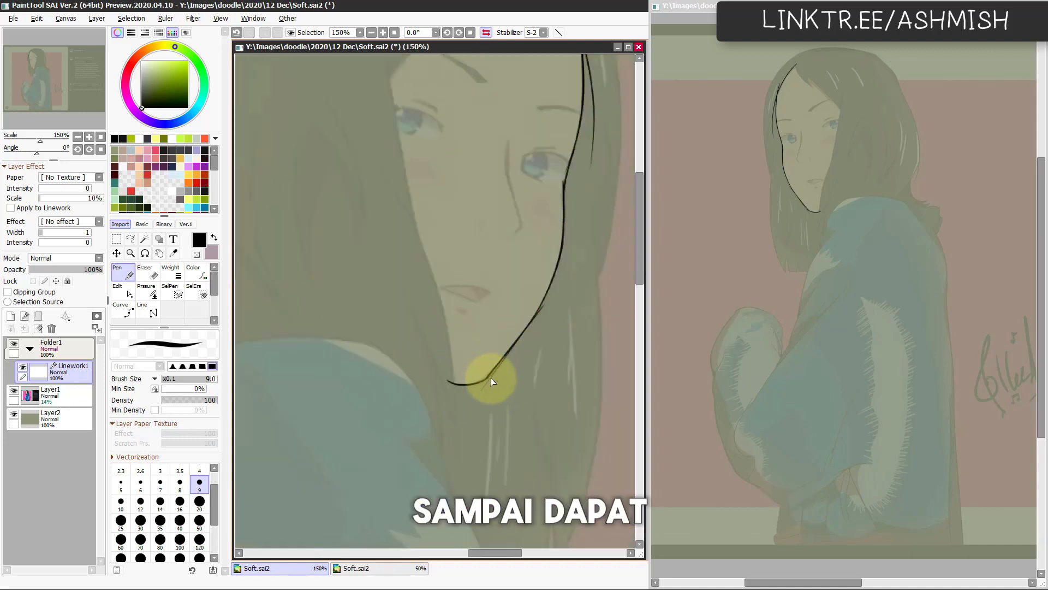
{"action": "key", "text": "ctrl"}
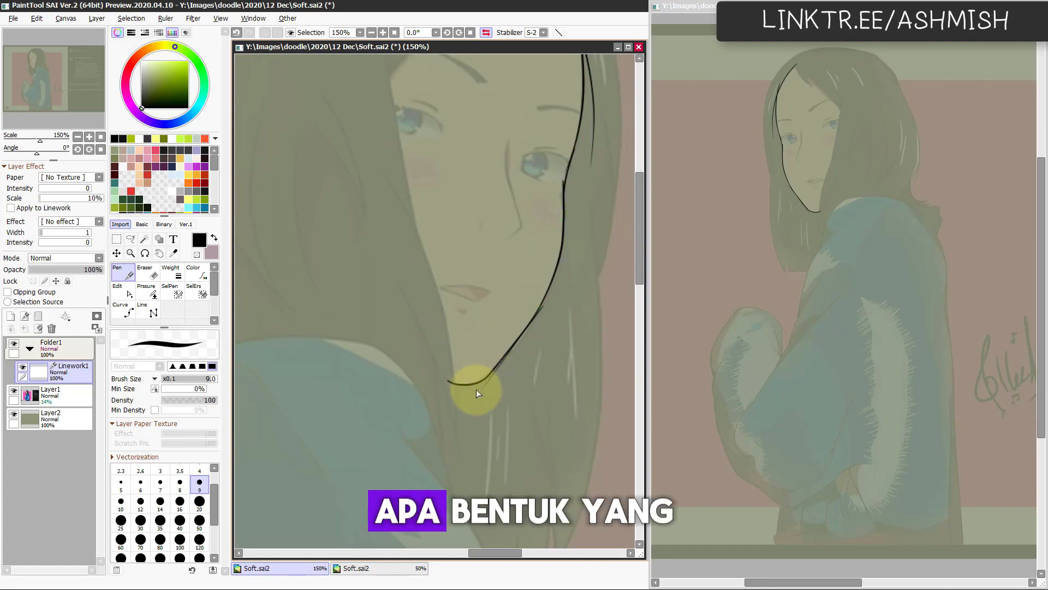
Step: Erase the overlapping stroke ends along the jaw and beside the near eye
{"action": "key", "text": "e"}
{"action": "key", "text": "h"}
{"action": "left_click_drag", "start_coordinate": [471, 427], "coordinate": [473, 447]}
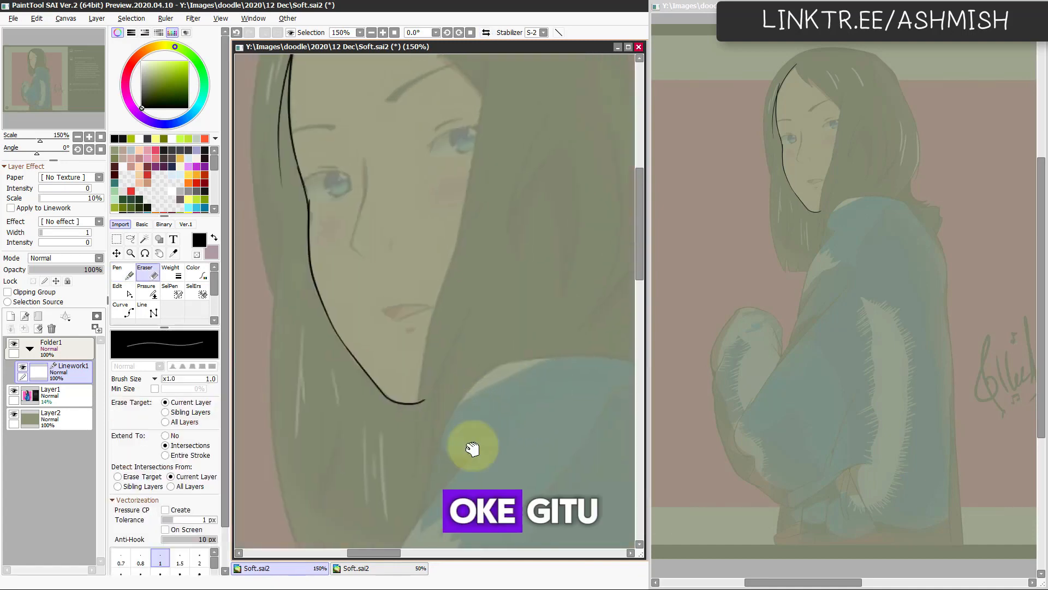
{"action": "left_click_drag", "start_coordinate": [434, 345], "coordinate": [480, 393]}
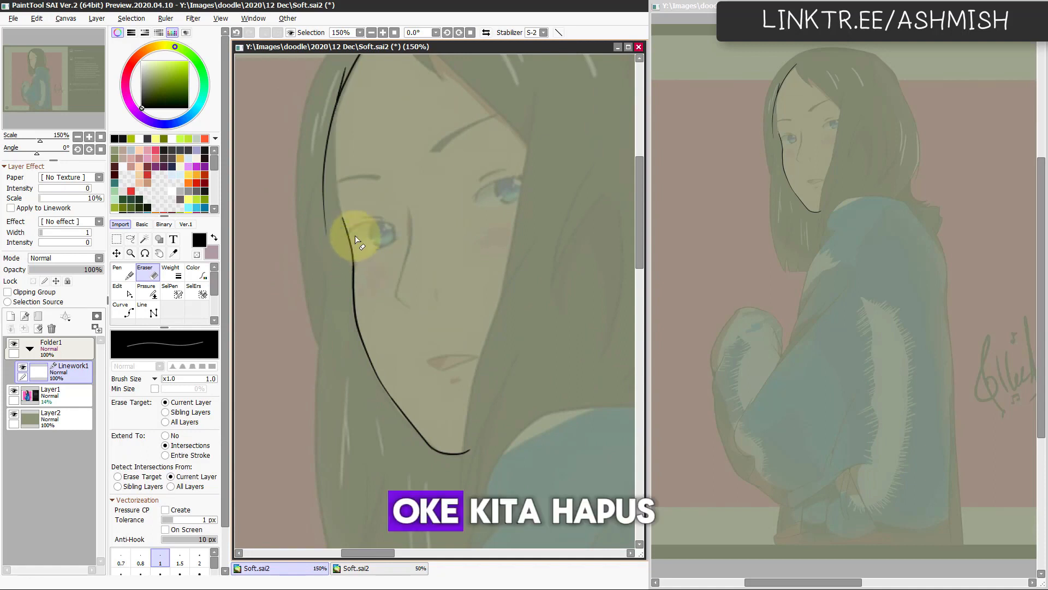
{"action": "left_click", "coordinate": [347, 220], "text": "ctrl"}
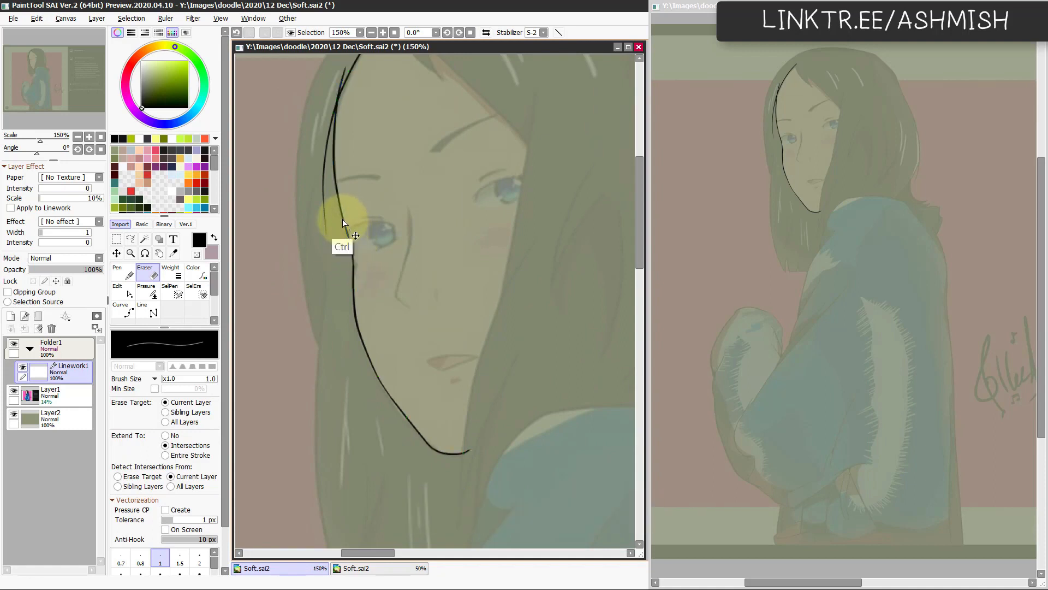
Step: Ink a curved fringe strand from the hair parting down across the forehead, redoing it with a higher starting point
{"action": "scroll", "coordinate": [440, 309], "scroll_direction": "up", "scroll_amount": 3}
{"action": "left_click_drag", "start_coordinate": [421, 226], "coordinate": [372, 285]}
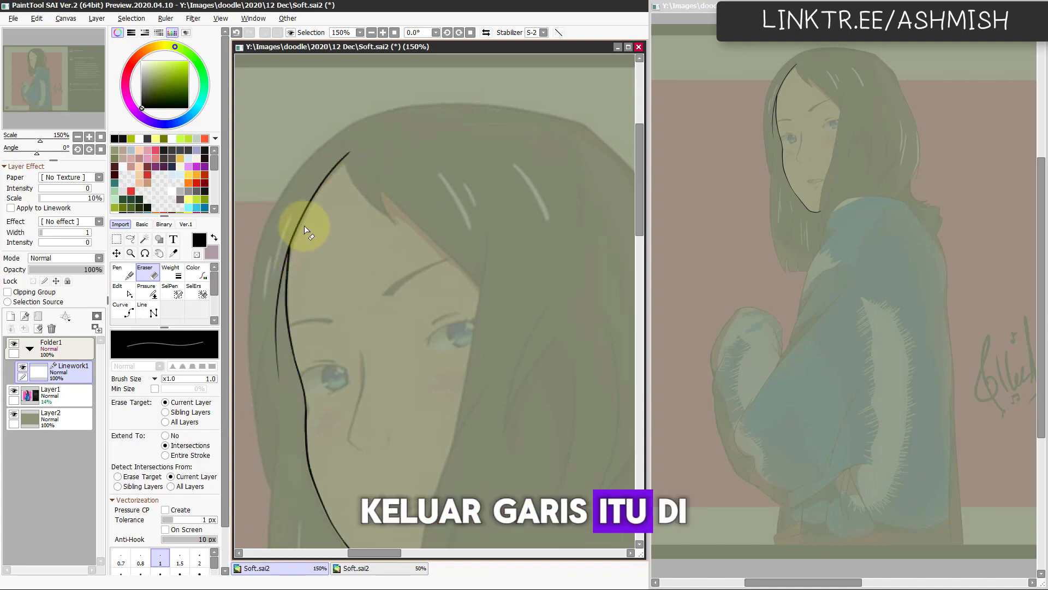
{"action": "key", "text": "n"}
{"action": "left_click_drag", "start_coordinate": [346, 153], "coordinate": [421, 242]}
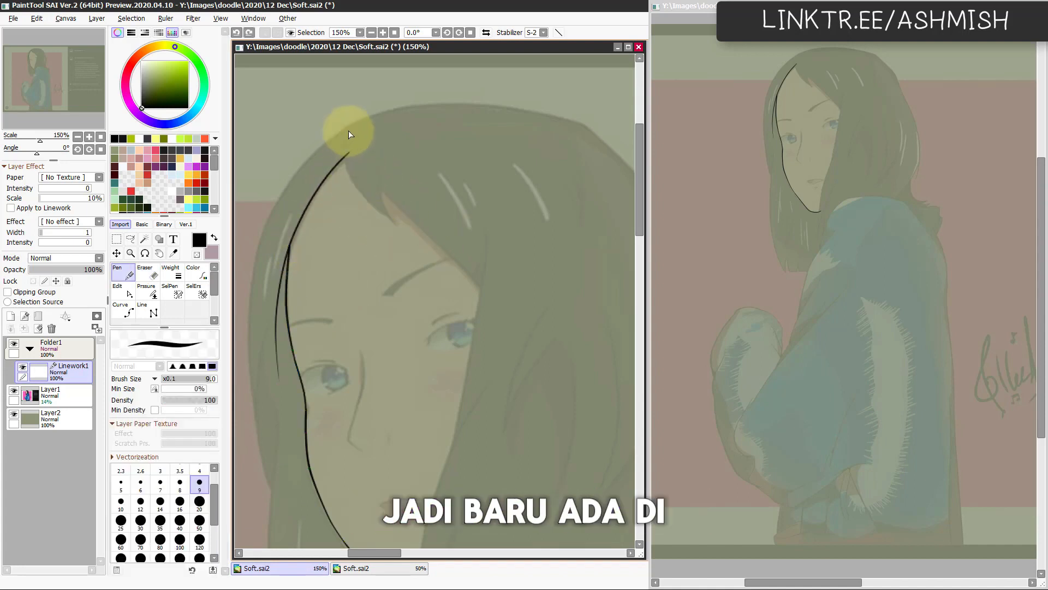
{"action": "key", "text": "ctrl+z"}
{"action": "mouse_move", "coordinate": [348, 133]}
{"action": "left_mouse_down"}
{"action": "mouse_move", "coordinate": [357, 199]}
{"action": "mouse_move", "coordinate": [426, 248]}
{"action": "left_mouse_up"}
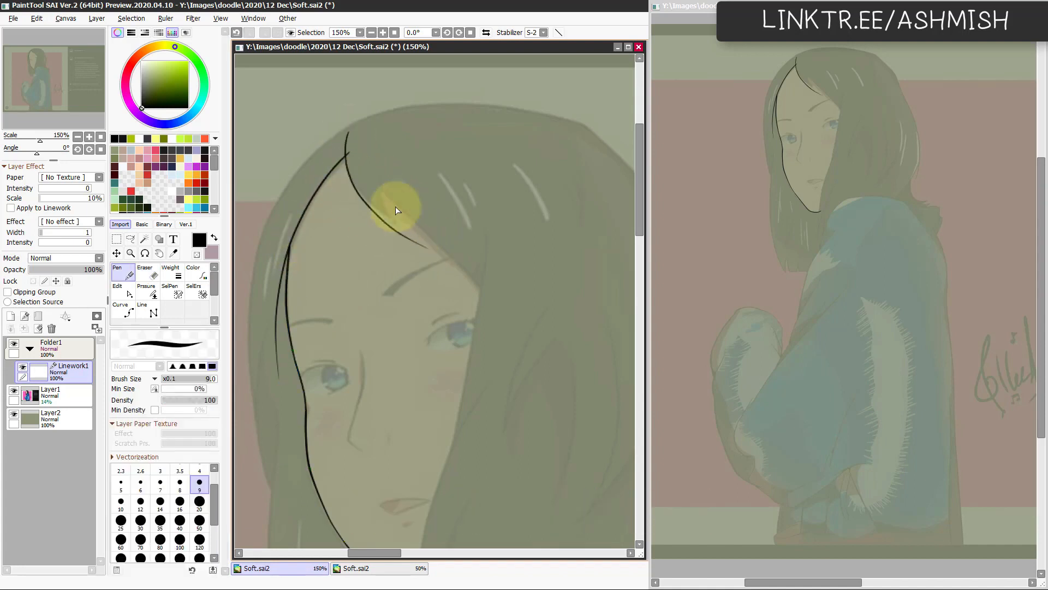
Step: Add a second fringe strand beside the first in the mirrored view and erase the overlap at their tips
{"action": "key", "text": "h"}
{"action": "mouse_move", "coordinate": [494, 147]}
{"action": "left_mouse_down"}
{"action": "mouse_move", "coordinate": [491, 218]}
{"action": "mouse_move", "coordinate": [448, 258]}
{"action": "mouse_move", "coordinate": [489, 203]}
{"action": "mouse_move", "coordinate": [456, 254]}
{"action": "left_mouse_up"}
{"action": "key", "text": "ctrl+z"}
{"action": "key", "text": "ctrl+z"}
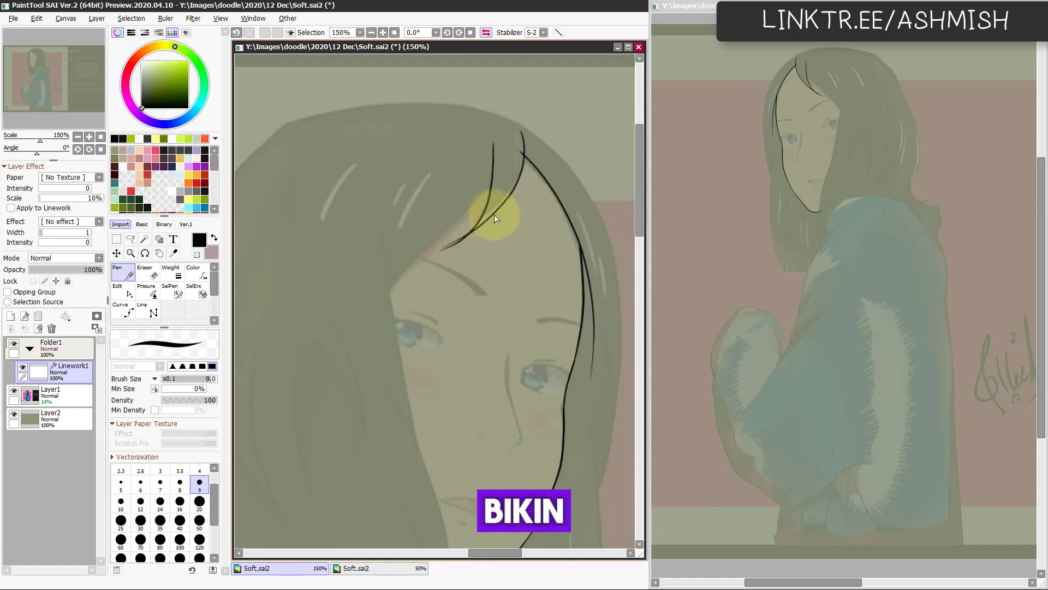
{"action": "key", "text": "e"}
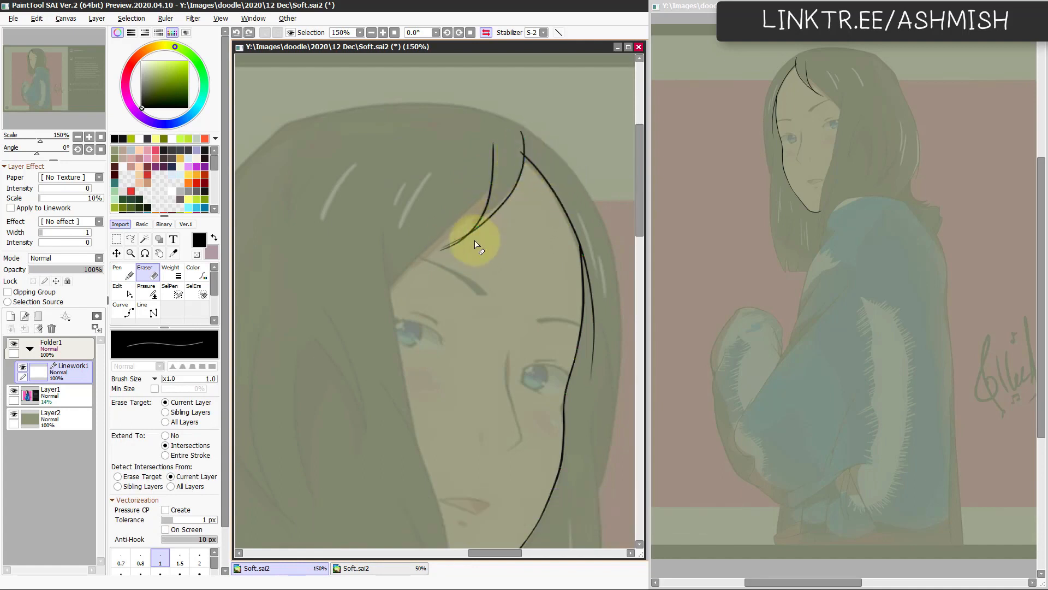
{"action": "left_click", "coordinate": [463, 244]}
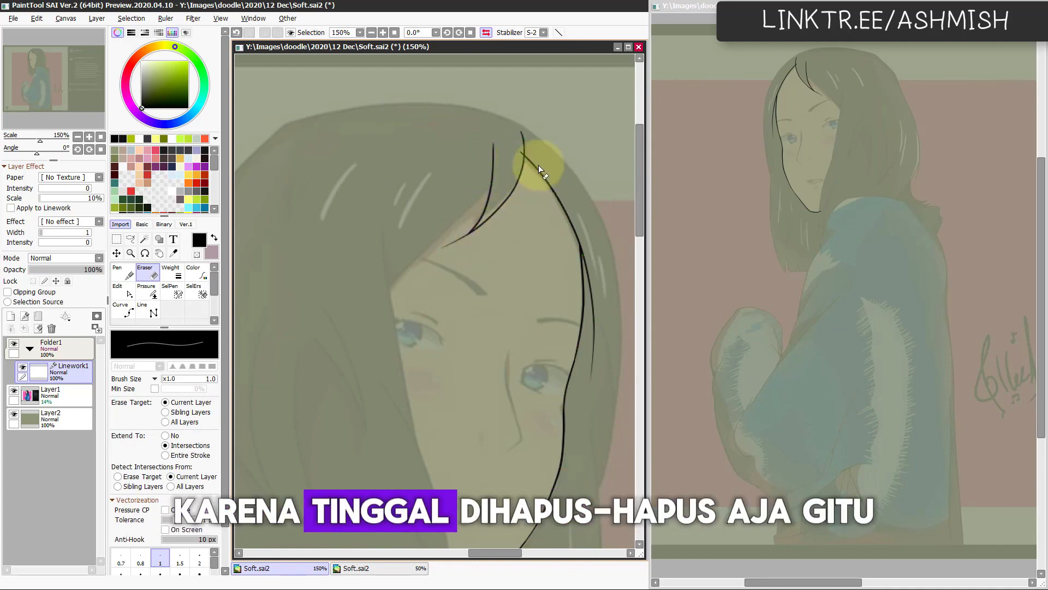
Step: Ink the long hair edge from the fringe across the forehead to the far eye and erase its spare upper end
{"action": "key", "text": "n"}
{"action": "left_click_drag", "start_coordinate": [501, 158], "coordinate": [441, 235]}
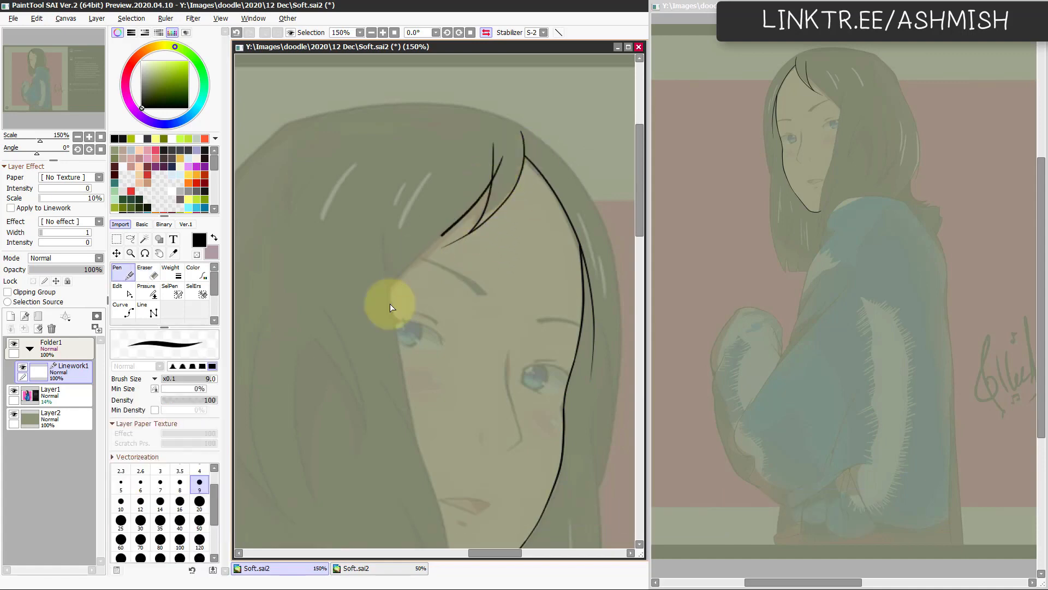
{"action": "left_click_drag", "start_coordinate": [374, 339], "coordinate": [499, 161]}
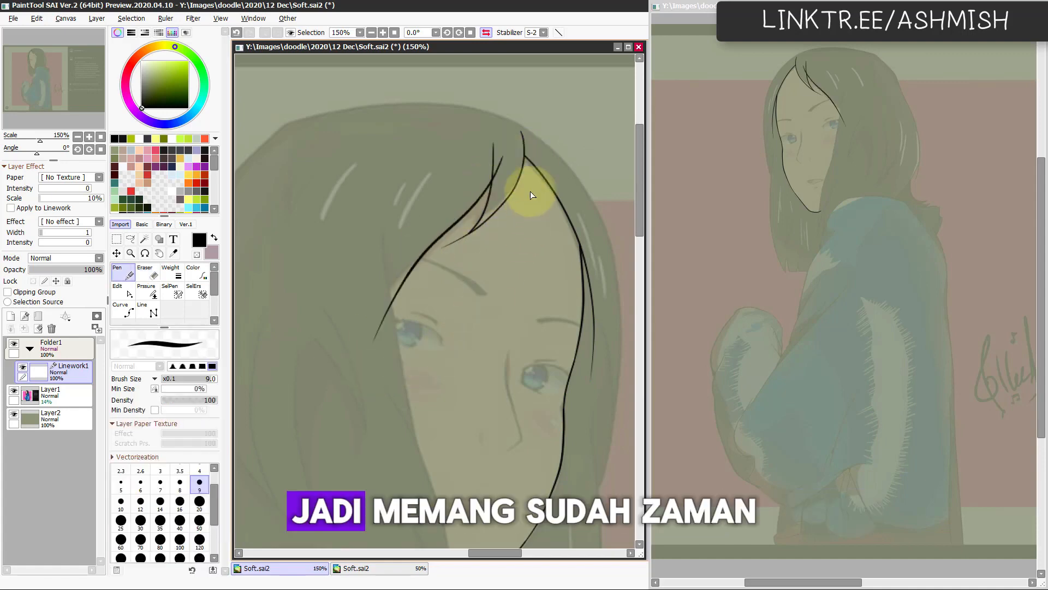
{"action": "key", "text": "e"}
{"action": "left_click", "coordinate": [500, 165]}
Step: Ink the hair lock framing the far side of the face from the crown to below the chin, redrawing its strokes
{"action": "key", "text": "h"}
{"action": "left_click_drag", "start_coordinate": [470, 448], "coordinate": [461, 346]}
{"action": "scroll", "coordinate": [497, 164], "scroll_direction": "down", "scroll_amount": 1}
{"action": "key", "text": "n"}
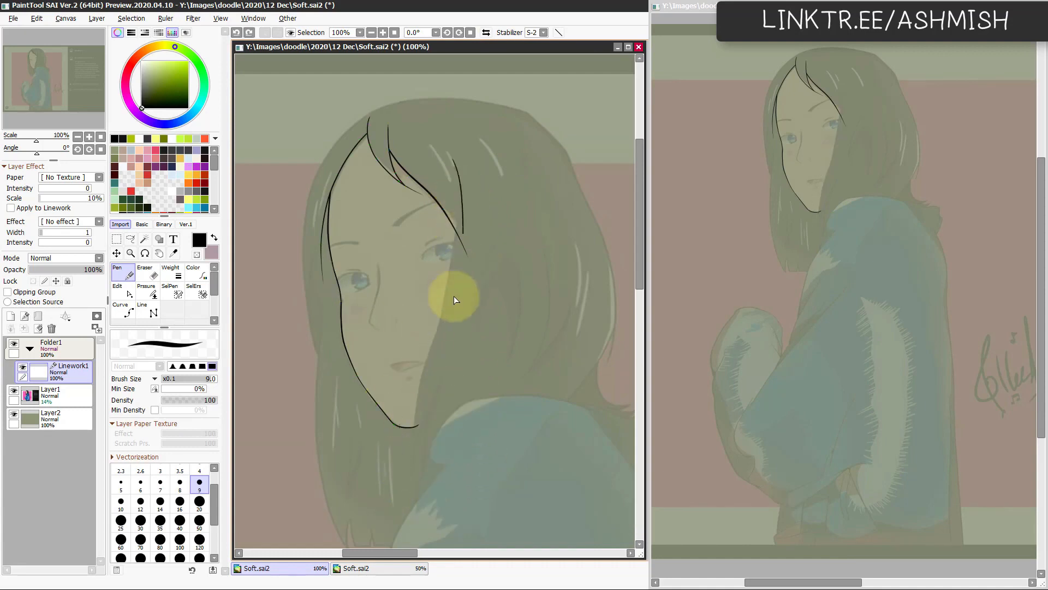
{"action": "key", "text": "h"}
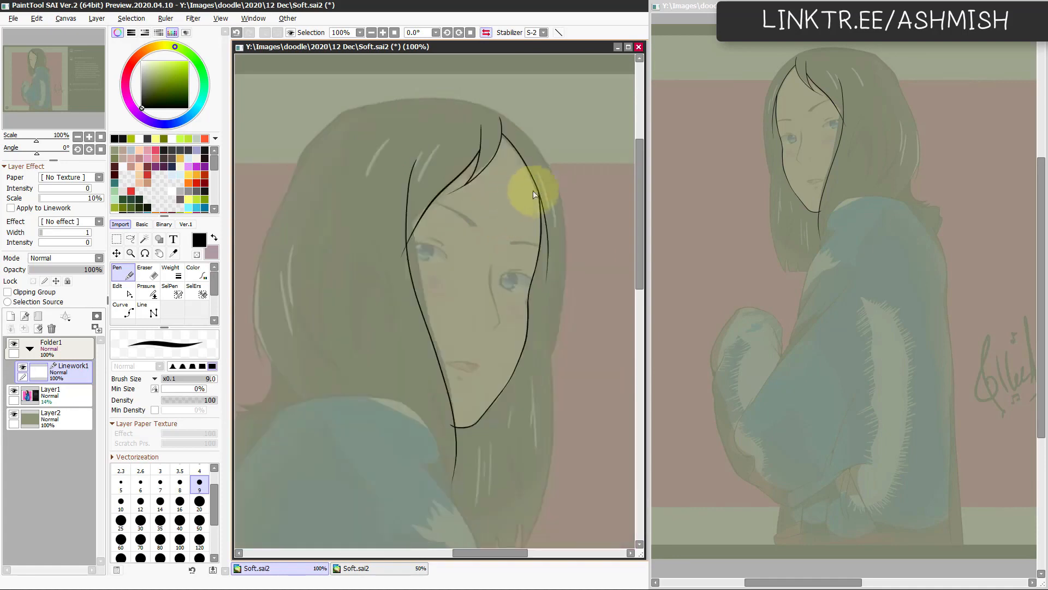
{"action": "key", "text": "h"}
{"action": "key", "text": "ctrl+z"}
{"action": "mouse_move", "coordinate": [450, 153]}
{"action": "left_mouse_down"}
{"action": "mouse_move", "coordinate": [450, 293]}
{"action": "mouse_move", "coordinate": [427, 359]}
{"action": "mouse_move", "coordinate": [423, 498]}
{"action": "left_mouse_up"}
{"action": "key", "text": "ctrl"}
{"action": "key", "text": "ctrl+z"}
{"action": "left_click_drag", "start_coordinate": [464, 274], "coordinate": [419, 484]}
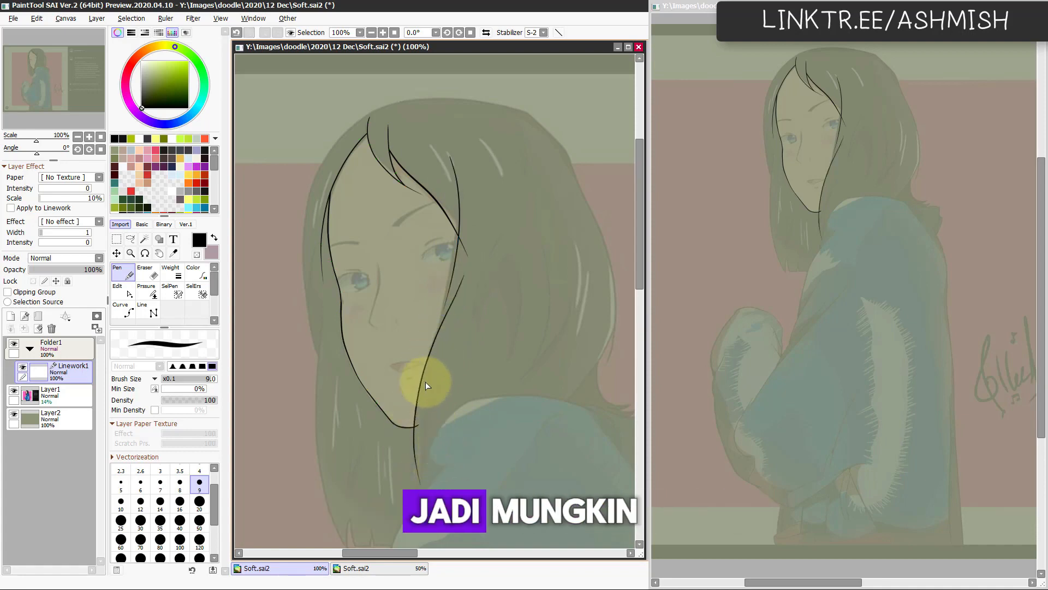
Step: Add a thinner strand behind the face-framing lock, running from mouth level down to its tip below the chin
{"action": "key", "text": "e"}
{"action": "key", "text": "Page_Up"}
{"action": "key", "text": "n"}
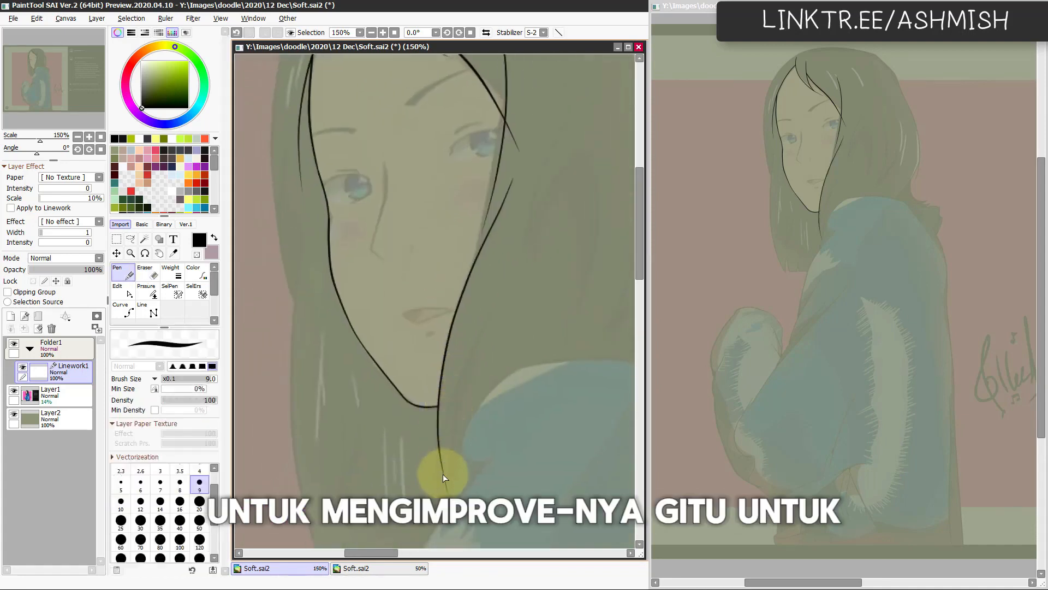
{"action": "mouse_move", "coordinate": [484, 315]}
{"action": "left_mouse_down"}
{"action": "mouse_move", "coordinate": [453, 396]}
{"action": "mouse_move", "coordinate": [444, 471]}
{"action": "left_mouse_up"}
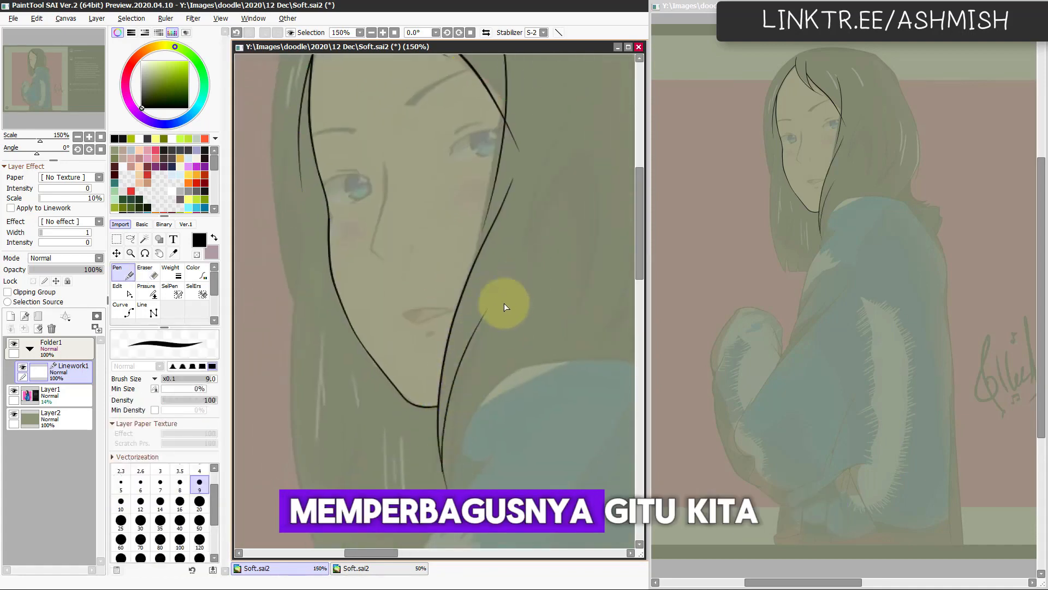
{"action": "left_click_drag", "start_coordinate": [451, 432], "coordinate": [451, 478]}
Step: Erase the crossing stroke ends where the fringe meets the face-framing lock beside the far eye
{"action": "left_click_drag", "start_coordinate": [458, 409], "coordinate": [380, 509]}
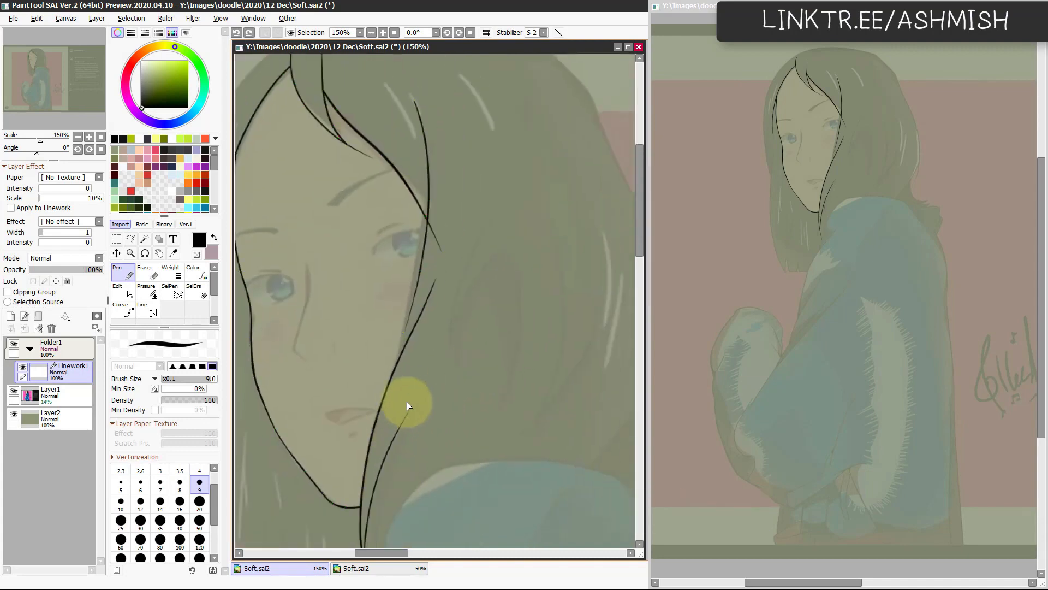
{"action": "mouse_move", "coordinate": [504, 370]}
{"action": "left_mouse_down"}
{"action": "mouse_move", "coordinate": [499, 398]}
{"action": "mouse_move", "coordinate": [475, 386]}
{"action": "mouse_move", "coordinate": [516, 355]}
{"action": "left_mouse_up"}
{"action": "key", "text": "e"}
{"action": "key", "text": "h"}
{"action": "scroll", "coordinate": [516, 352], "scroll_direction": "down", "scroll_amount": 1}
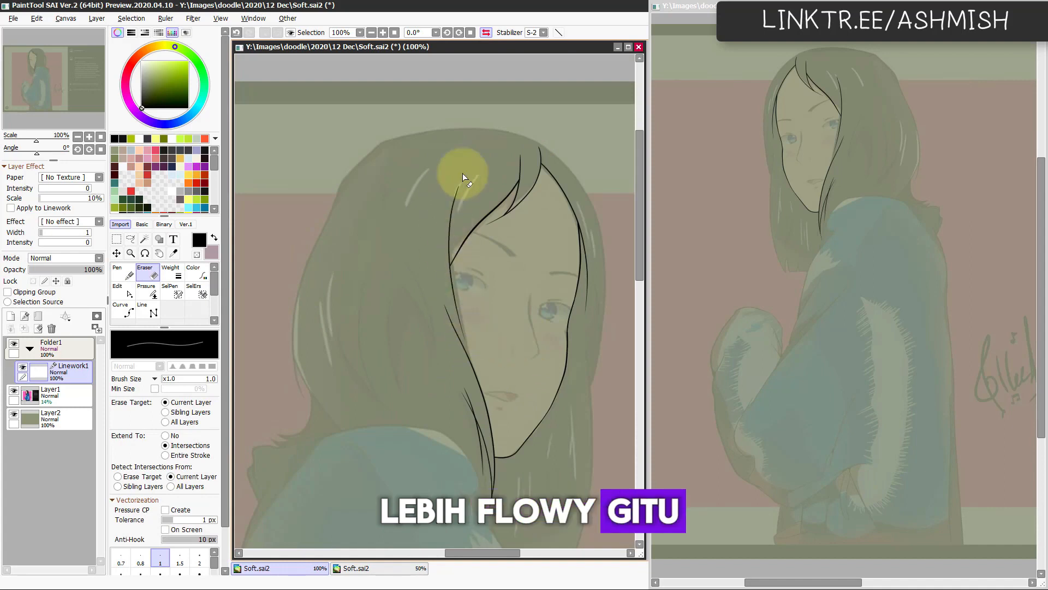
Step: Ink curved, flowing strands on the upper side hair behind the face-framing lock, redoing the outer one
{"action": "key", "text": "n"}
{"action": "left_click_drag", "start_coordinate": [416, 202], "coordinate": [410, 268]}
{"action": "key", "text": "h"}
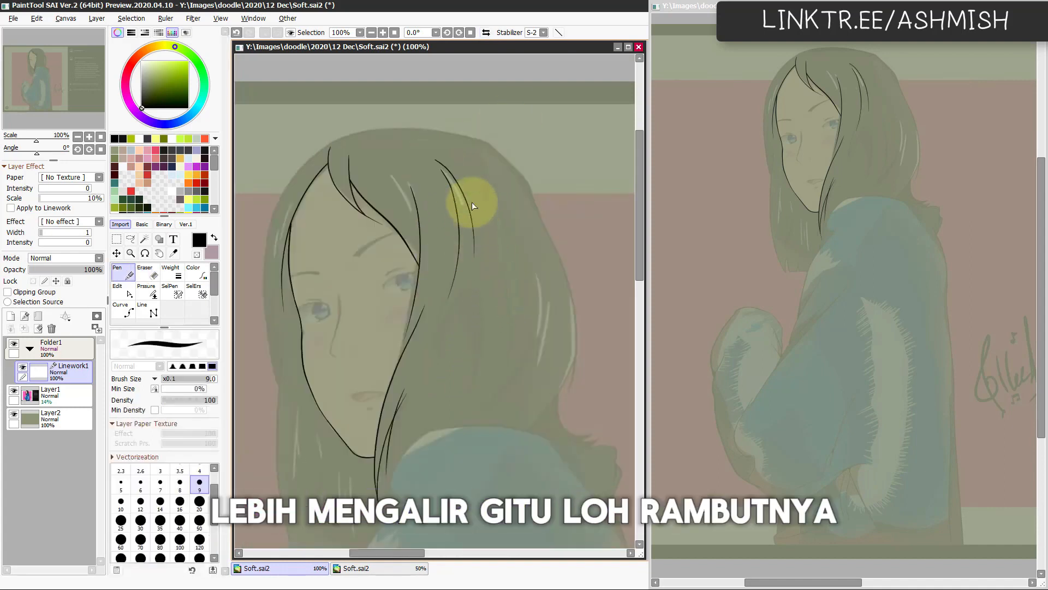
{"action": "key", "text": "ctrl+z"}
{"action": "left_click_drag", "start_coordinate": [440, 157], "coordinate": [471, 237]}
{"action": "left_click_drag", "start_coordinate": [445, 164], "coordinate": [475, 241]}
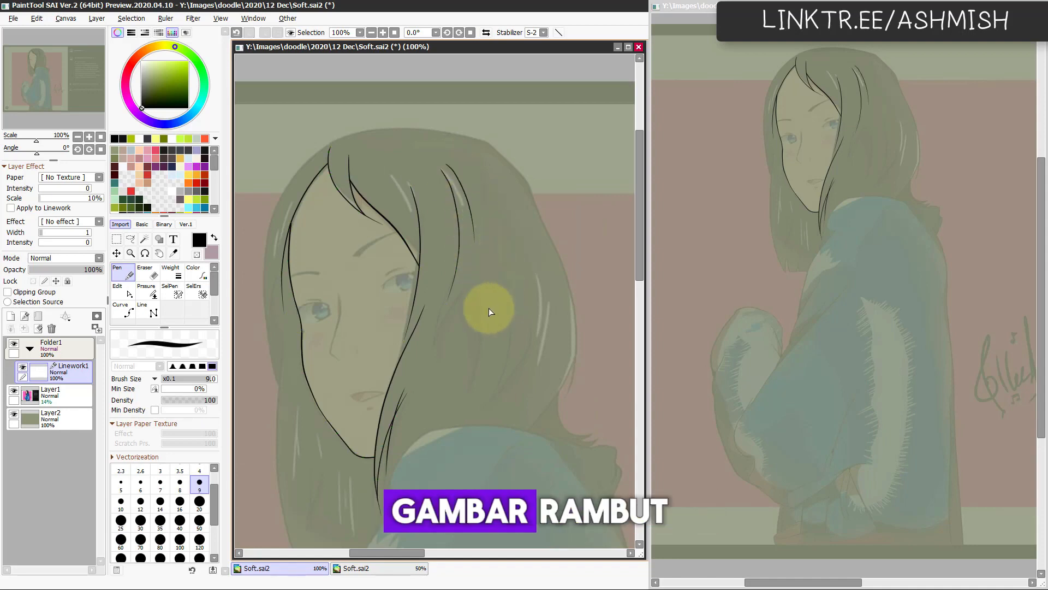
{"action": "left_click_drag", "start_coordinate": [548, 219], "coordinate": [538, 199]}
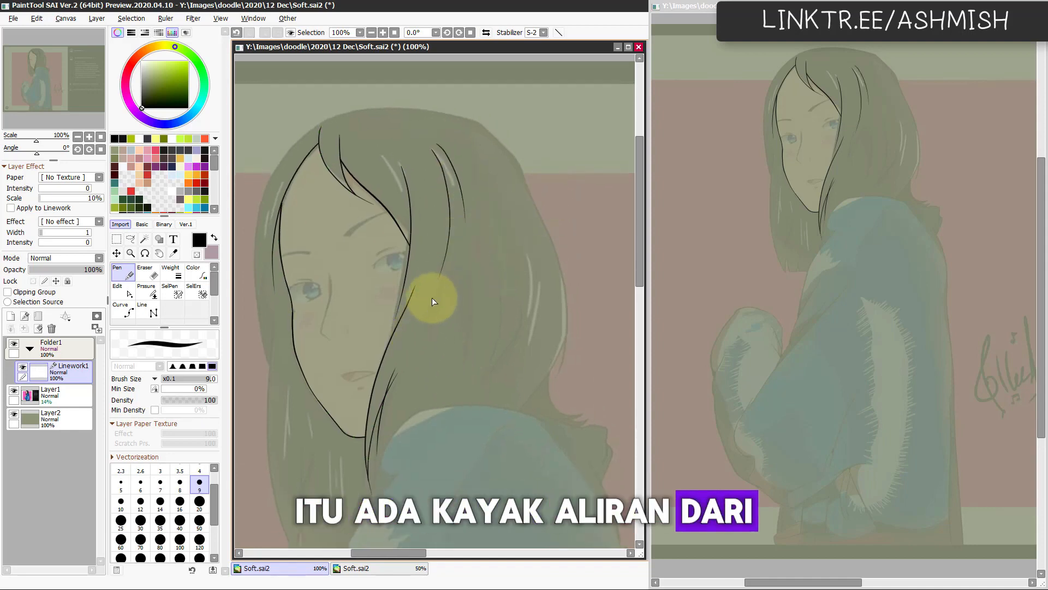
Step: Ink a short tapered strand in the side hair beside the cheek, replacing the first attempt
{"action": "mouse_move", "coordinate": [431, 298]}
{"action": "left_mouse_down"}
{"action": "mouse_move", "coordinate": [417, 378]}
{"action": "mouse_move", "coordinate": [421, 364]}
{"action": "left_mouse_up"}
{"action": "key", "text": "ctrl+z"}
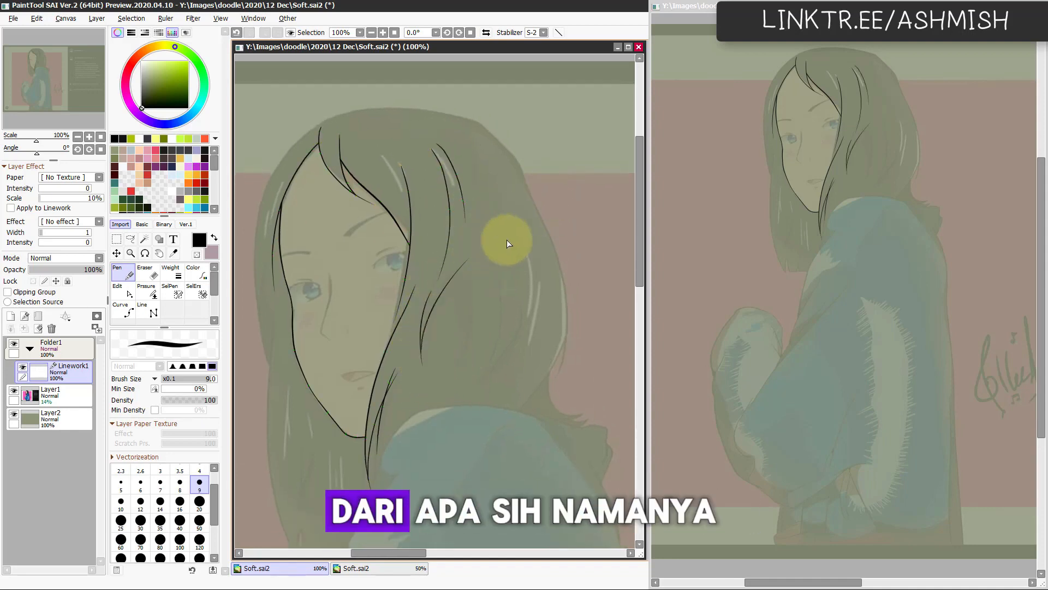
{"action": "key", "text": "h"}
Step: Add long strands sweeping down the side hair to the shoulder and along the outer crown, checking the mirrored view
{"action": "key", "text": "h"}
{"action": "key", "text": "ctrl"}
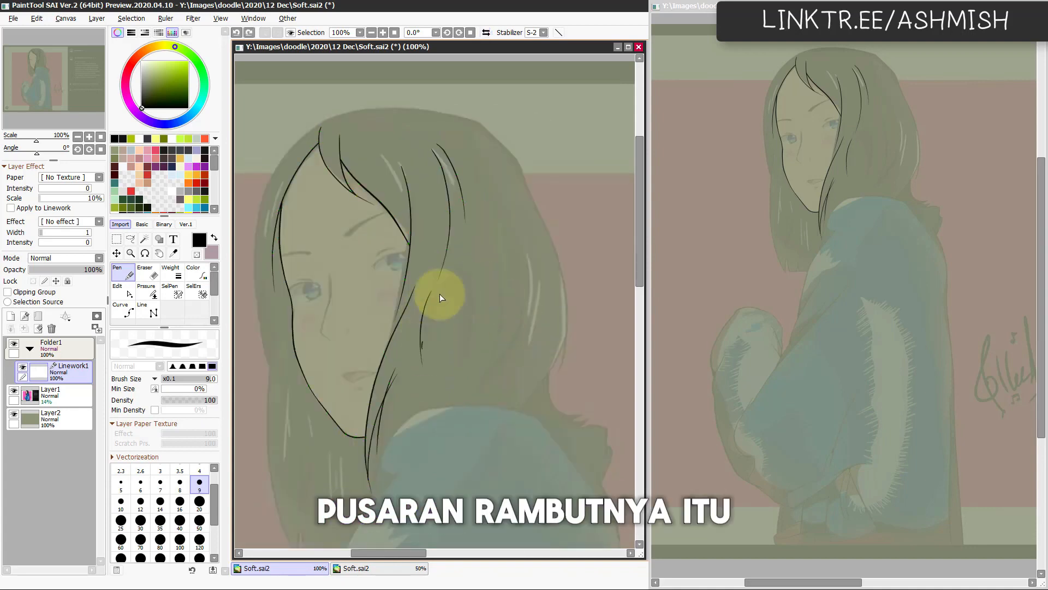
{"action": "key", "text": "h"}
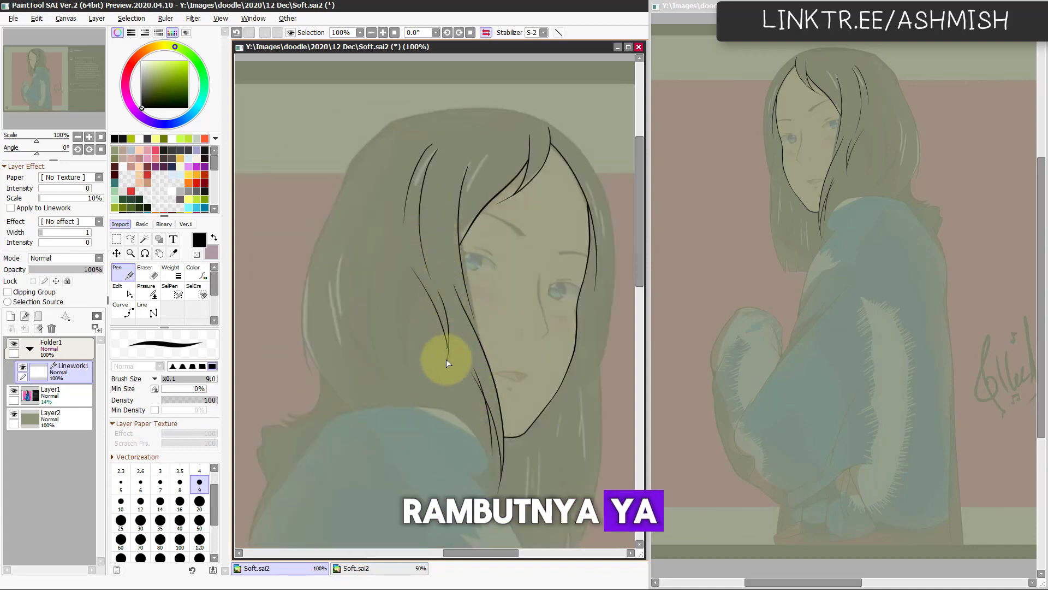
{"action": "key", "text": "h"}
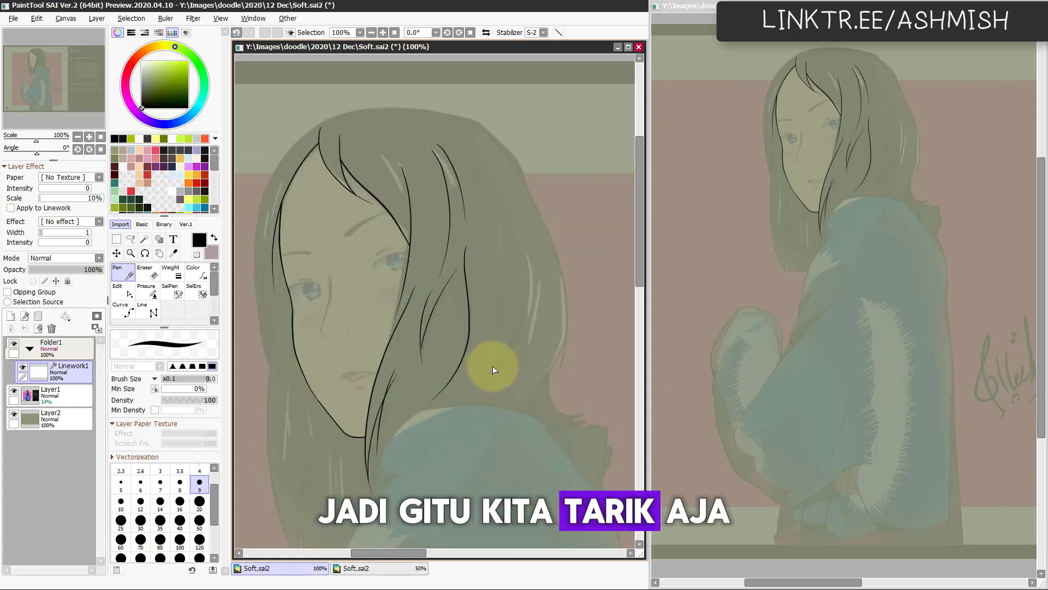
{"action": "mouse_move", "coordinate": [425, 407]}
{"action": "left_mouse_down"}
{"action": "mouse_move", "coordinate": [457, 360]}
{"action": "mouse_move", "coordinate": [449, 384]}
{"action": "mouse_move", "coordinate": [455, 363]}
{"action": "left_mouse_up"}
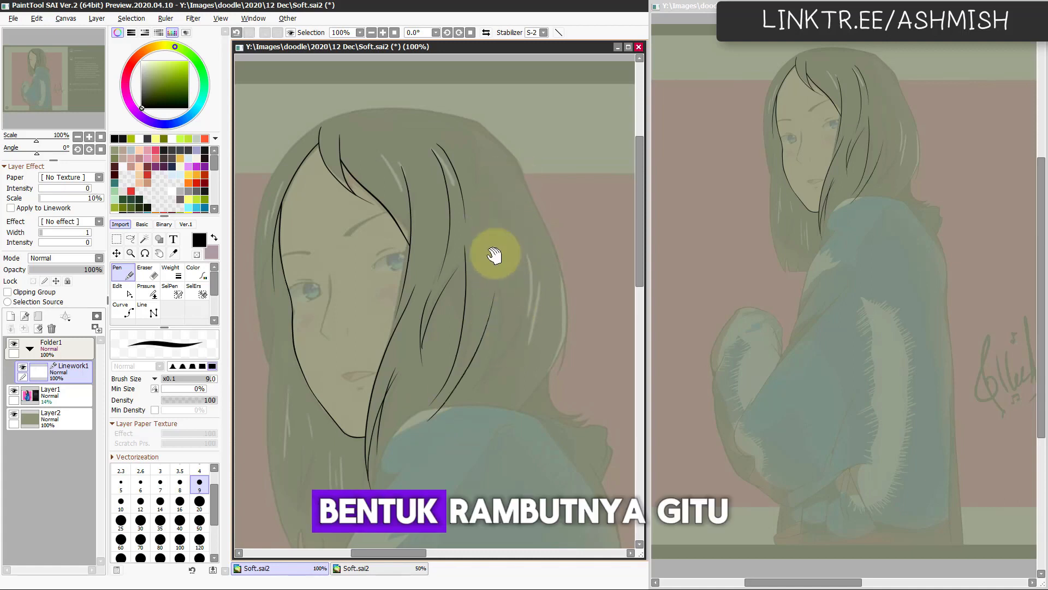
{"action": "key", "text": "h"}
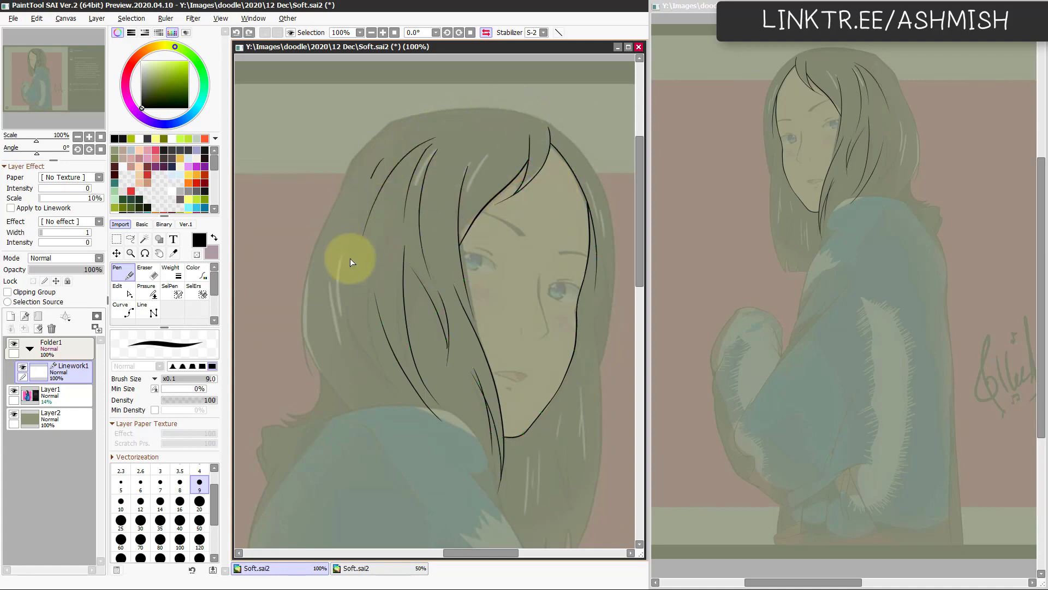
{"action": "key", "text": "h"}
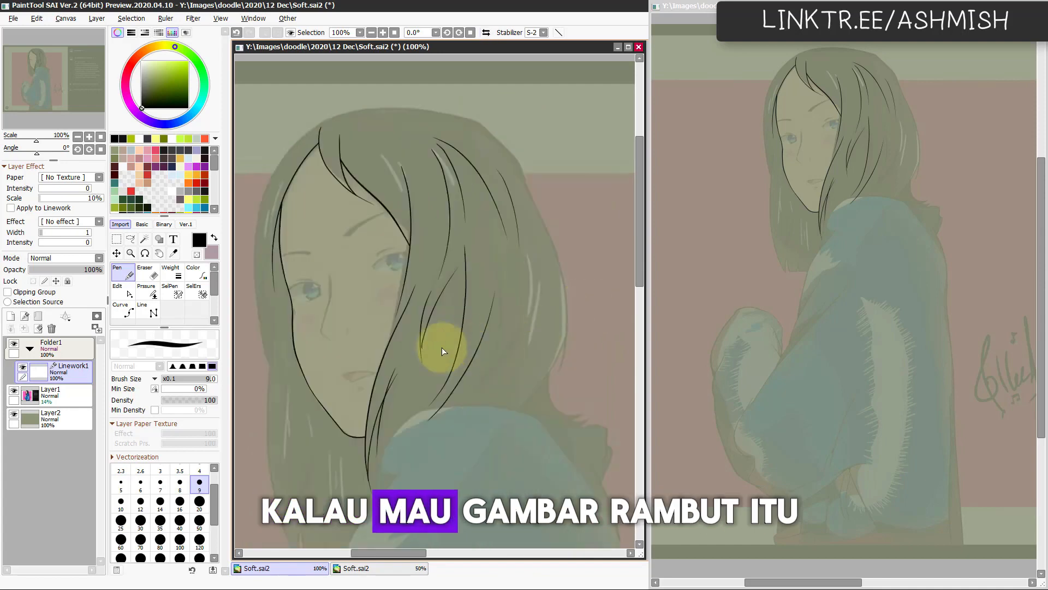
Step: Erase the stray stroke end crossing the hairline beside the forehead on the far side of the face
{"action": "key", "text": "ctrl"}
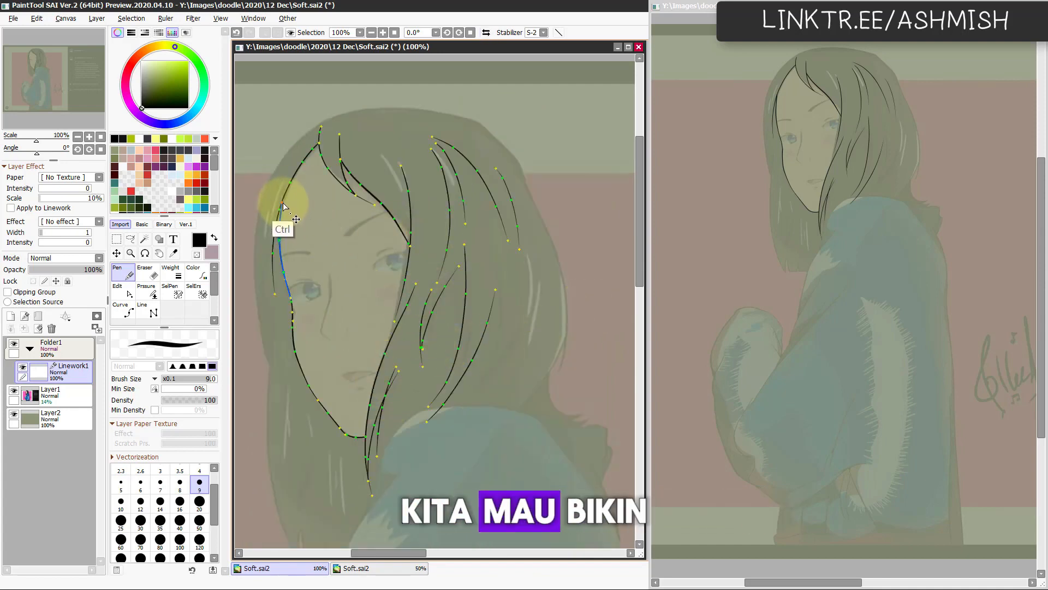
{"action": "key", "text": "e"}
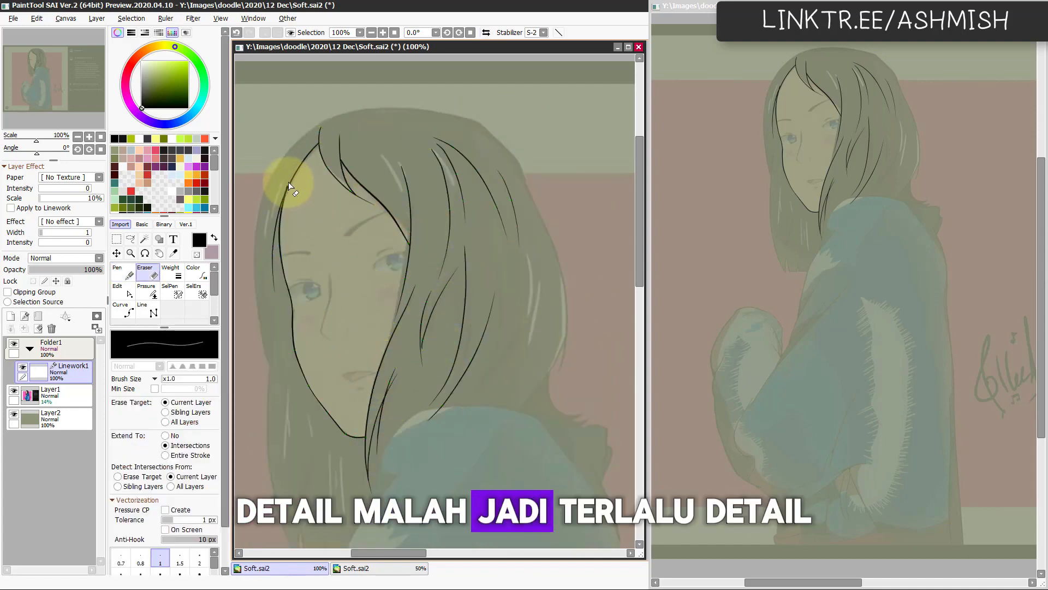
{"action": "left_click", "coordinate": [287, 185]}
{"action": "mouse_move", "coordinate": [378, 400]}
{"action": "left_mouse_down"}
{"action": "mouse_move", "coordinate": [405, 351]}
{"action": "mouse_move", "coordinate": [421, 409]}
{"action": "mouse_move", "coordinate": [403, 355]}
{"action": "left_mouse_up"}
{"action": "key", "text": "ctrl"}
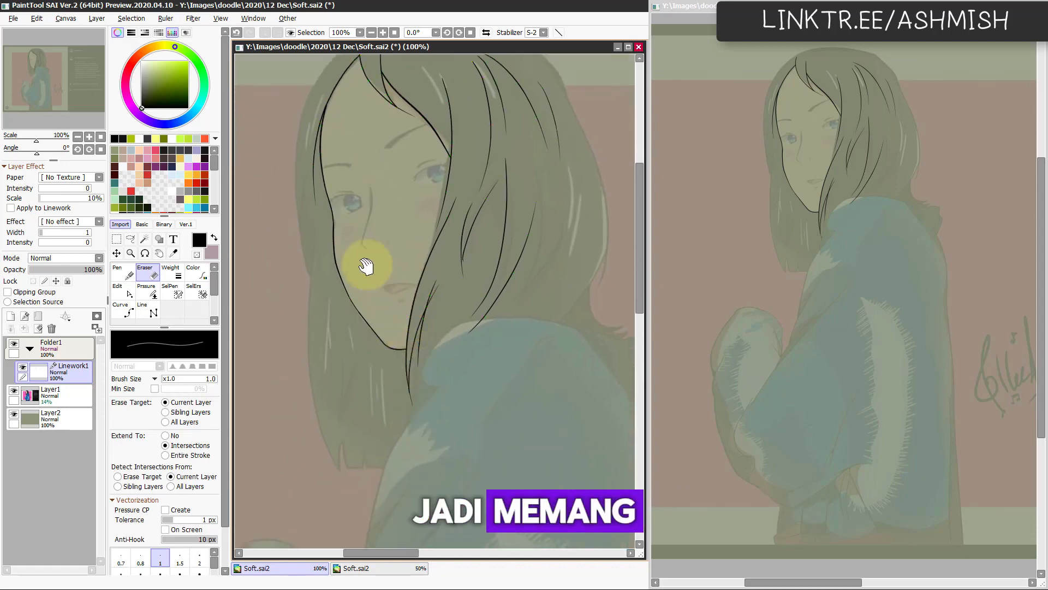
{"action": "scroll", "coordinate": [344, 266], "scroll_direction": "up", "scroll_amount": 1}
Step: Ink the long outer strands of the far-side hair from eye level down to the tip, redoing the first attempts
{"action": "key", "text": "n"}
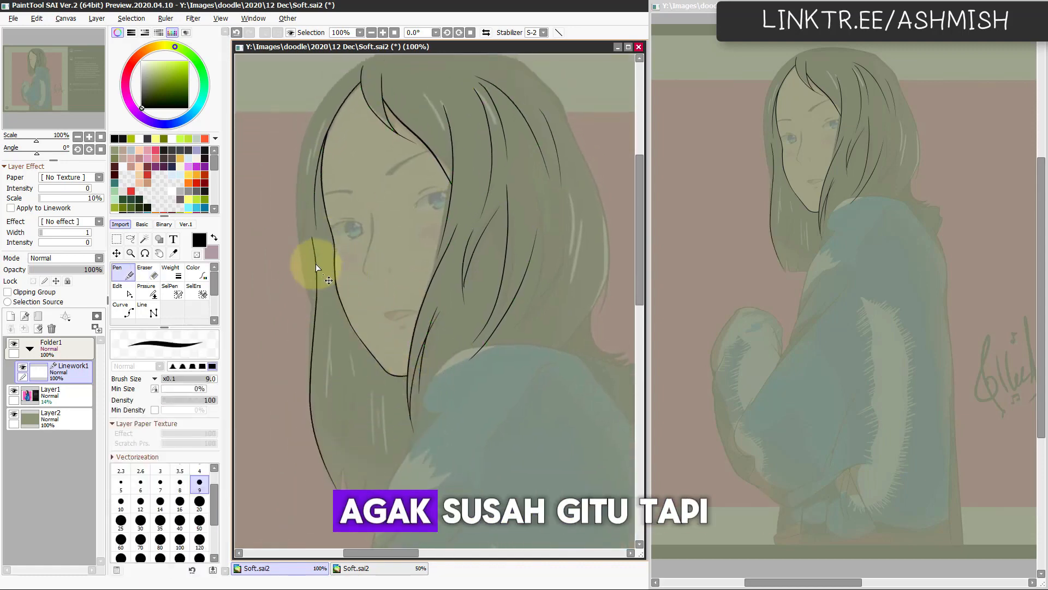
{"action": "key", "text": "ctrl+z"}
{"action": "mouse_move", "coordinate": [316, 245]}
{"action": "left_mouse_down"}
{"action": "mouse_move", "coordinate": [330, 488]}
{"action": "mouse_move", "coordinate": [330, 392]}
{"action": "left_mouse_up"}
{"action": "key", "text": "ctrl+z"}
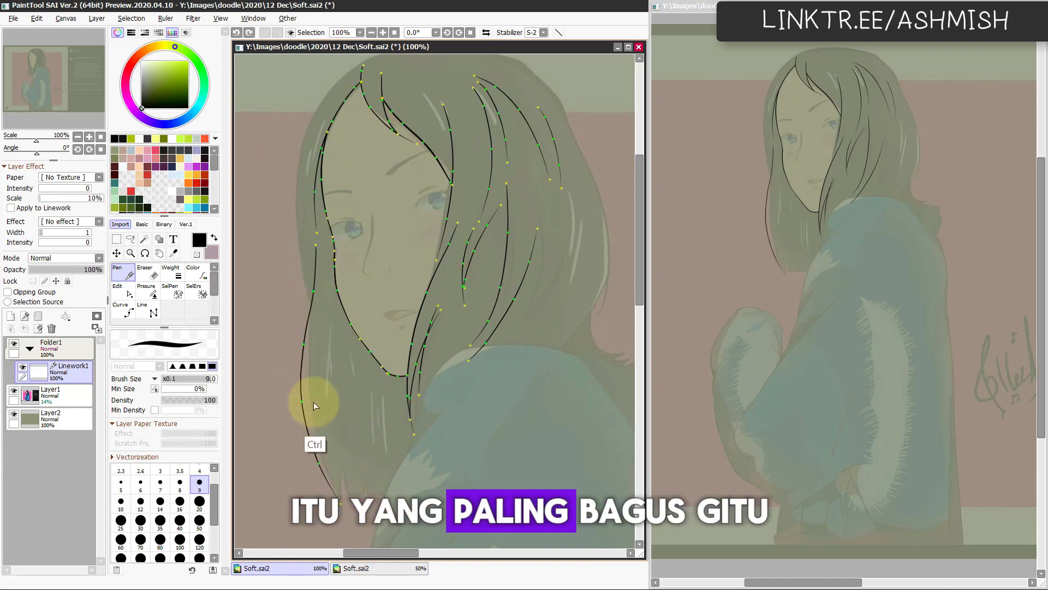
{"action": "left_click_drag", "start_coordinate": [337, 499], "coordinate": [316, 418]}
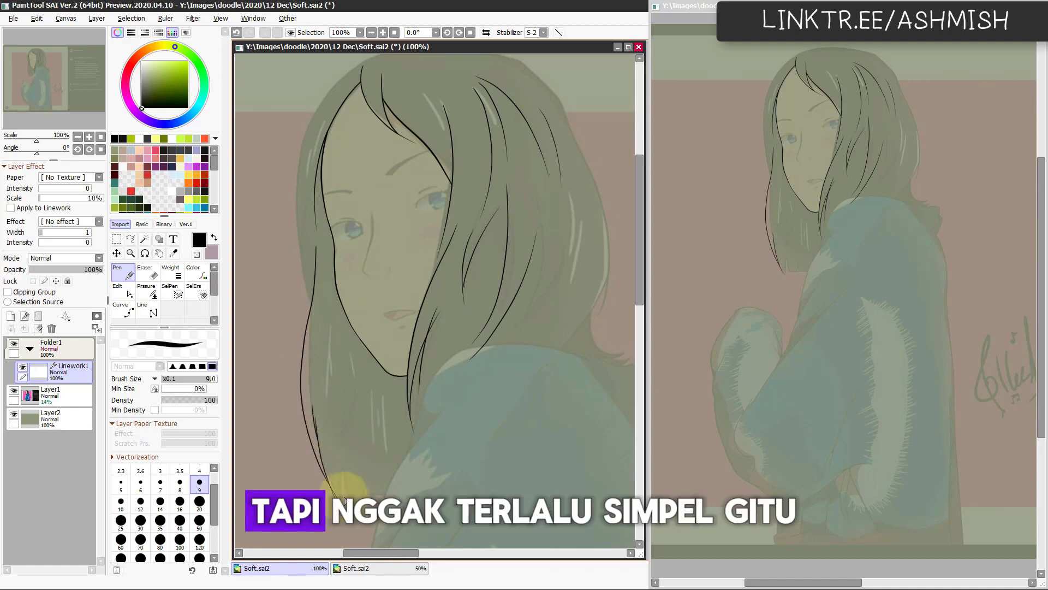
{"action": "left_click_drag", "start_coordinate": [349, 504], "coordinate": [312, 405]}
{"action": "key", "text": "h"}
{"action": "left_click_drag", "start_coordinate": [558, 464], "coordinate": [545, 372]}
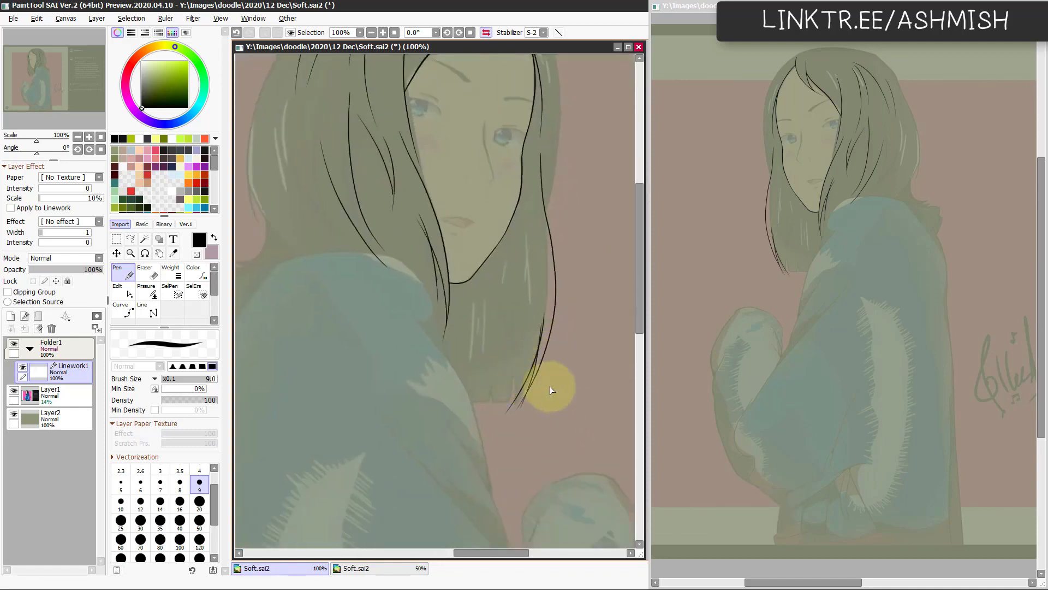
{"action": "key", "text": "h"}
Step: Ink the jagged lower edge of the far-side hair, replacing earlier attempts, and trim the ends crossing at the tip
{"action": "left_click_drag", "start_coordinate": [357, 405], "coordinate": [433, 373]}
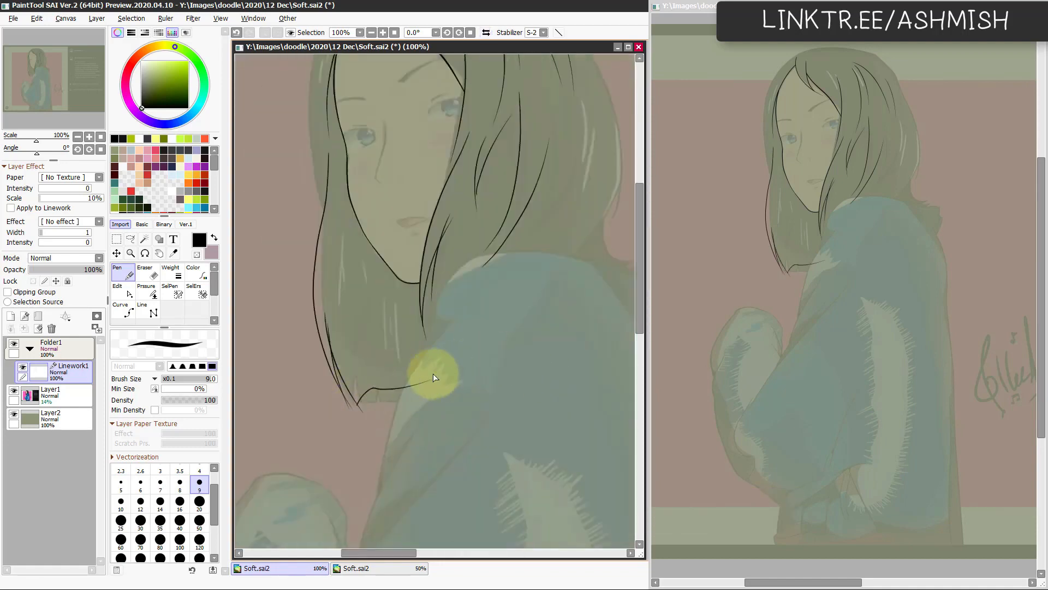
{"action": "key", "text": "ctrl+z"}
{"action": "left_click_drag", "start_coordinate": [353, 402], "coordinate": [425, 372]}
{"action": "key", "text": "ctrl+z"}
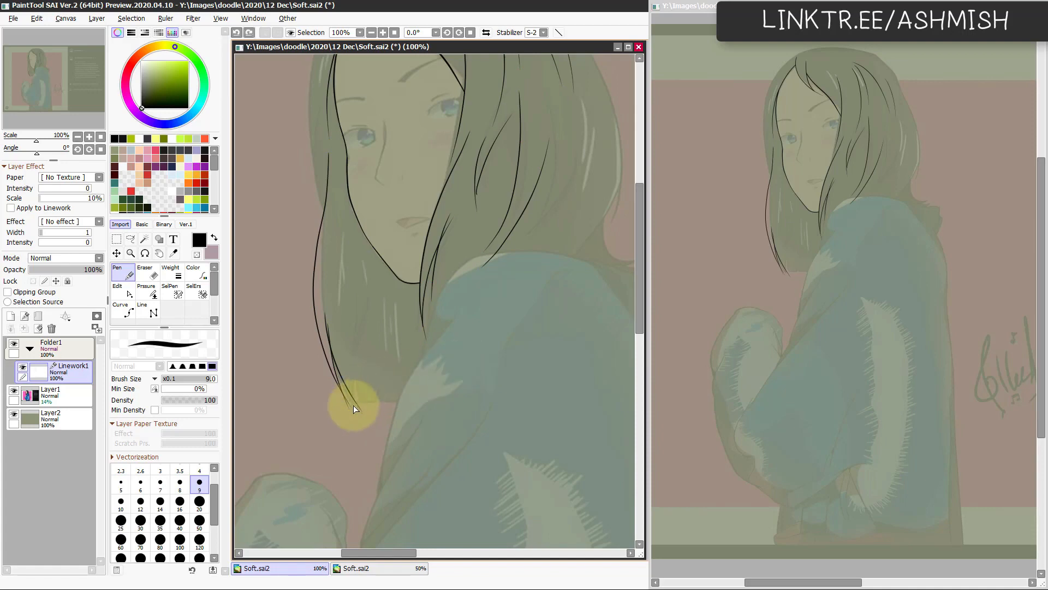
{"action": "left_click_drag", "start_coordinate": [353, 404], "coordinate": [418, 385]}
{"action": "key", "text": "e"}
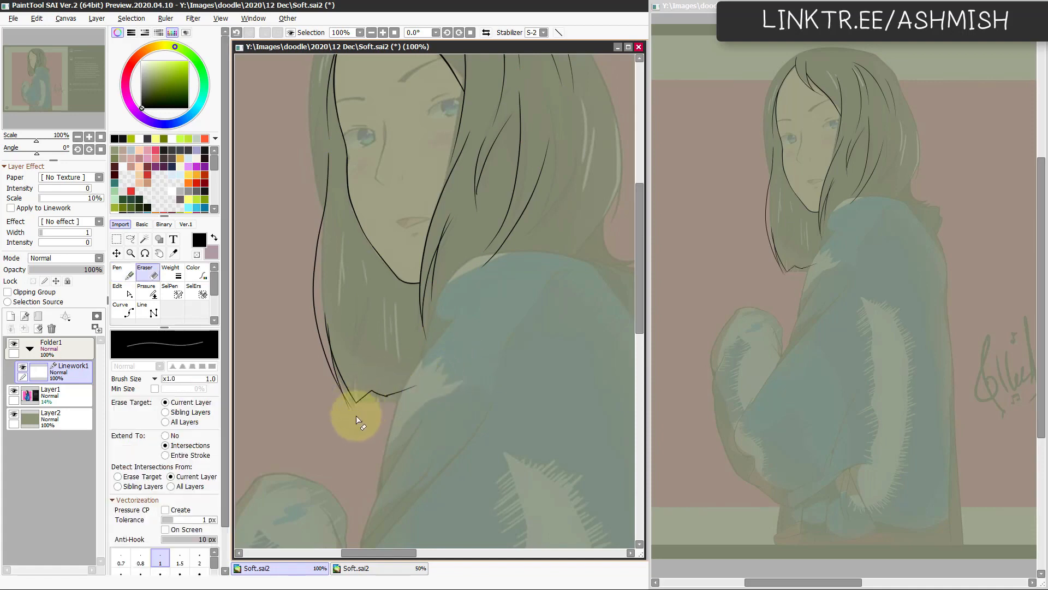
{"action": "left_click", "coordinate": [325, 351]}
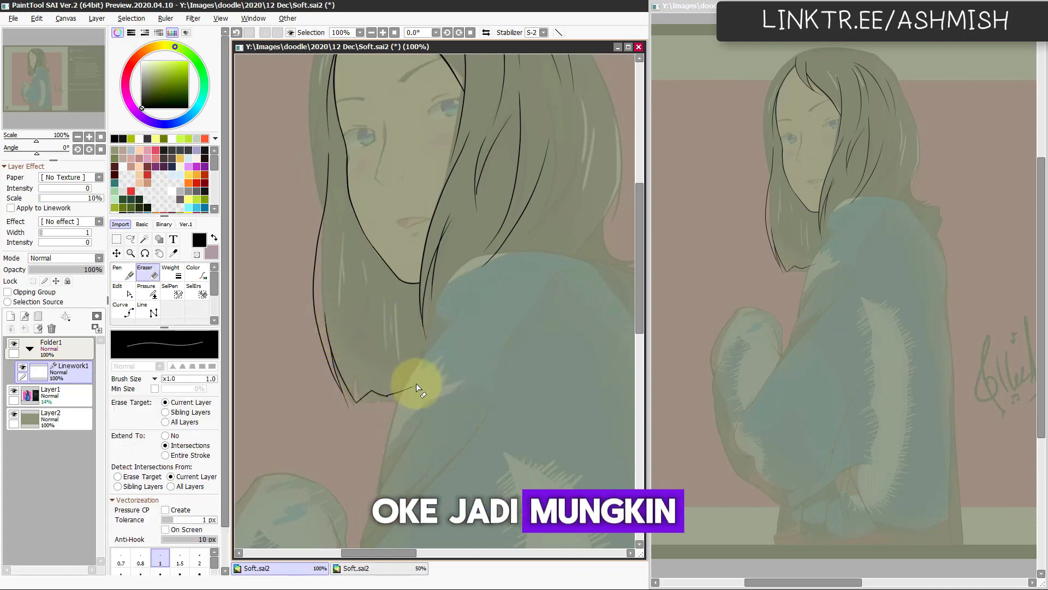
Step: Add short pointed strands rising from the hair's lower edge and erase their overhanging ends
{"action": "key", "text": "n"}
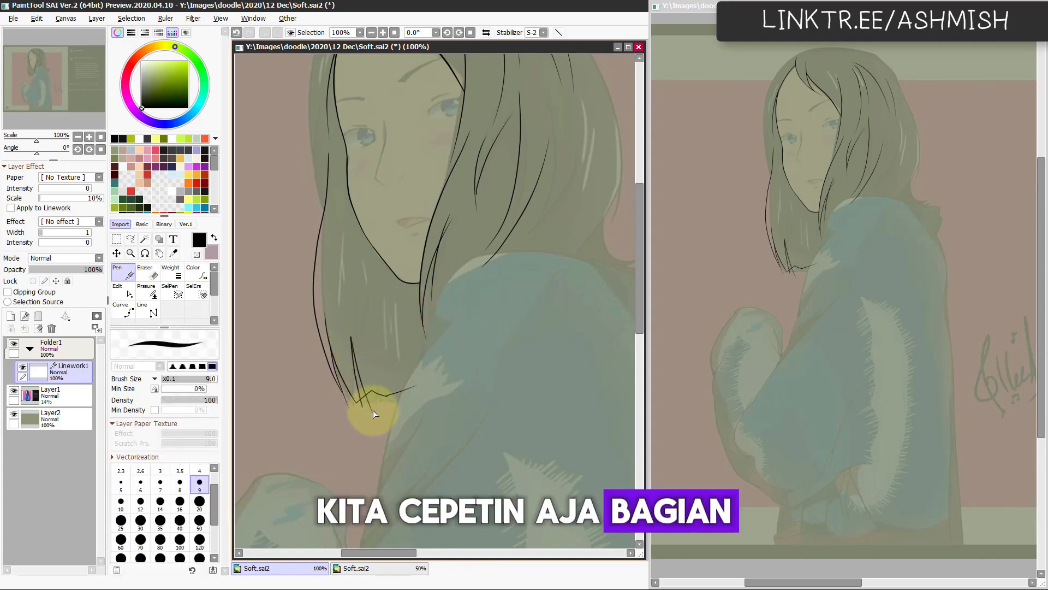
{"action": "key", "text": "e"}
{"action": "key", "text": "h"}
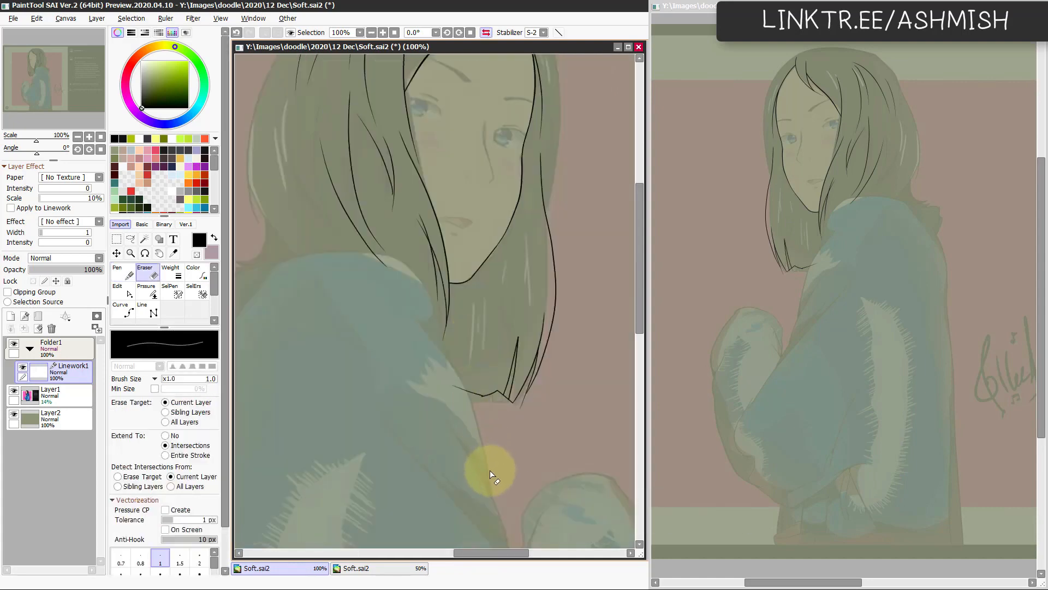
{"action": "key", "text": "h"}
{"action": "key", "text": "n"}
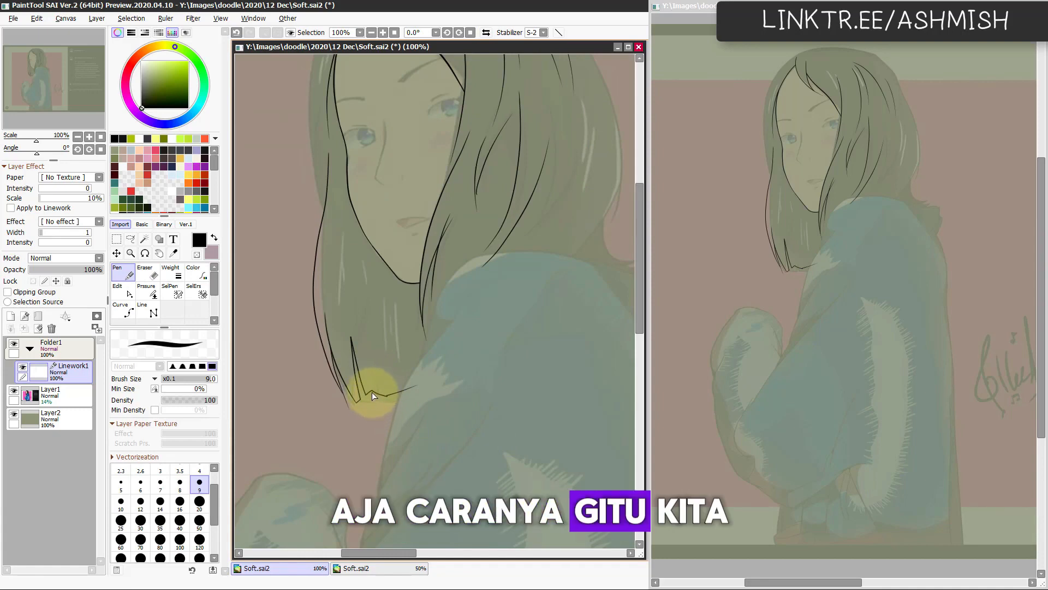
{"action": "key", "text": "e"}
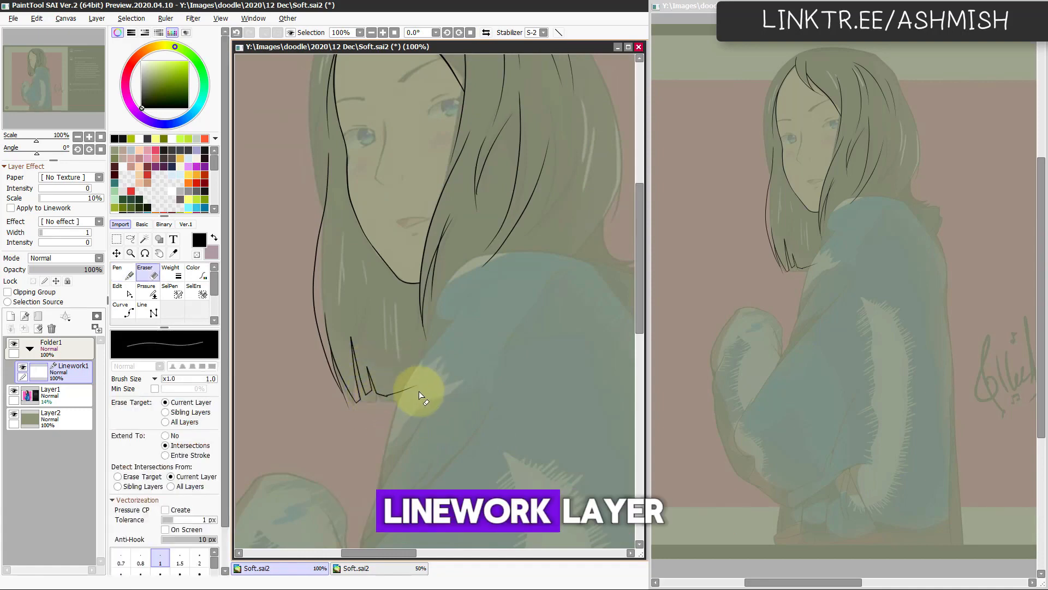
Step: Ink a hanging strand below the jaw and erase the stray stroke end inside the cheek outline
{"action": "key", "text": "n"}
{"action": "scroll", "coordinate": [362, 276], "scroll_direction": "up", "scroll_amount": 2}
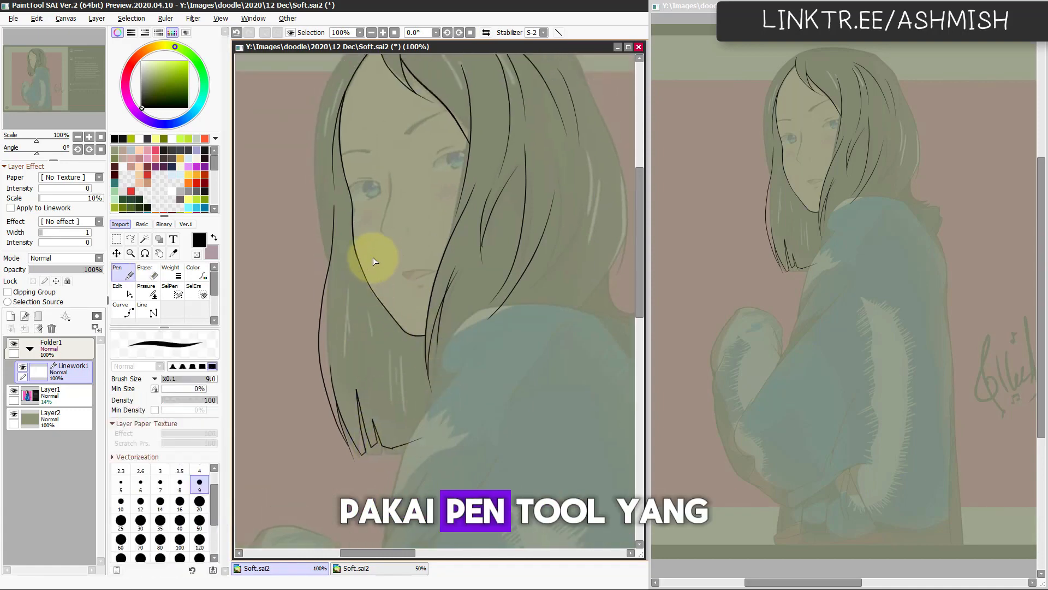
{"action": "key", "text": "e"}
{"action": "key", "text": "h"}
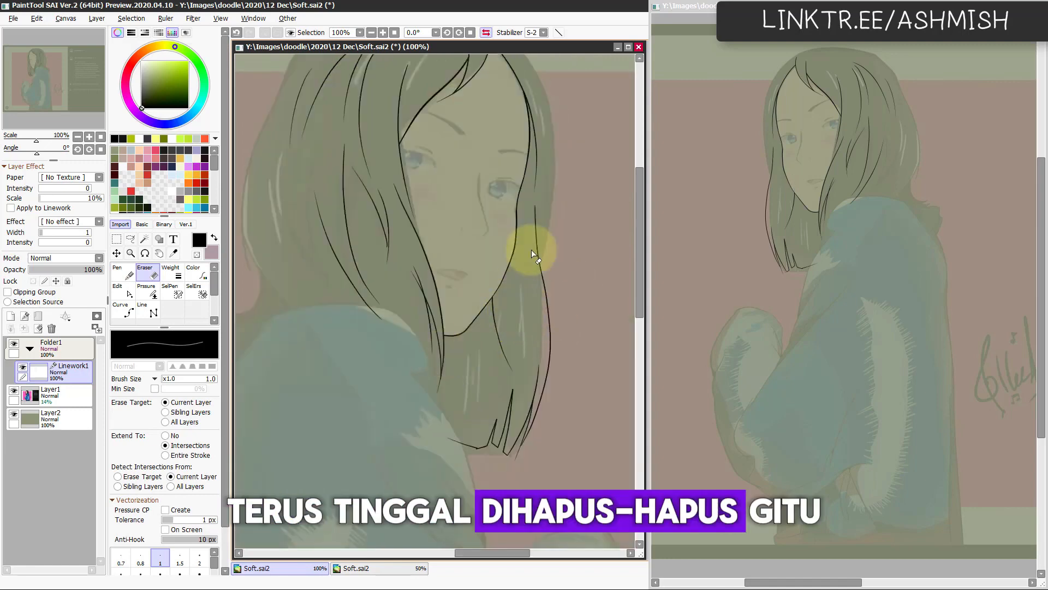
{"action": "key", "text": "h"}
{"action": "key", "text": "n"}
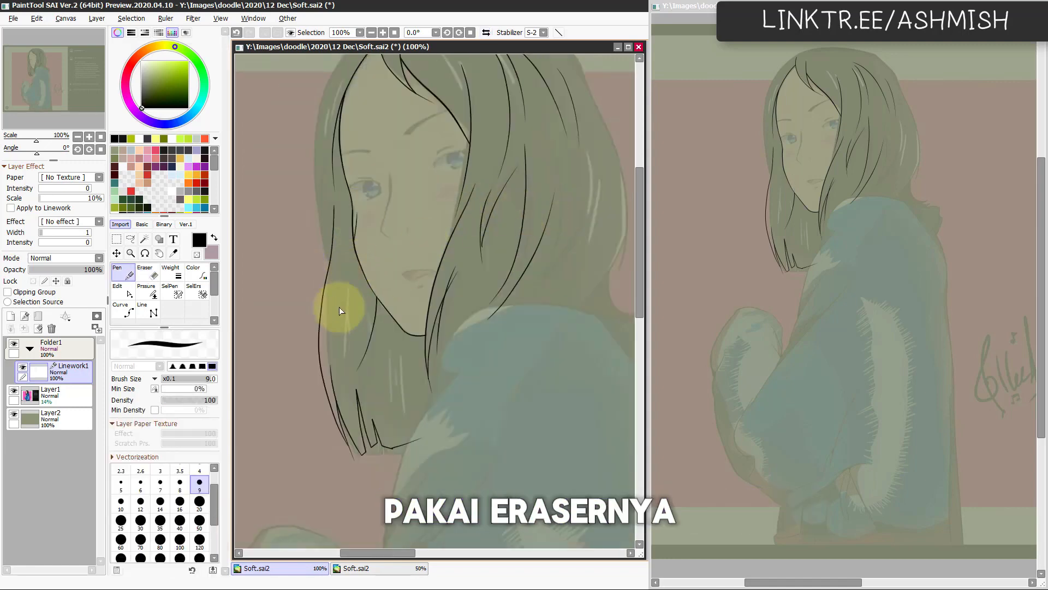
{"action": "key", "text": "e"}
{"action": "left_click", "coordinate": [356, 233]}
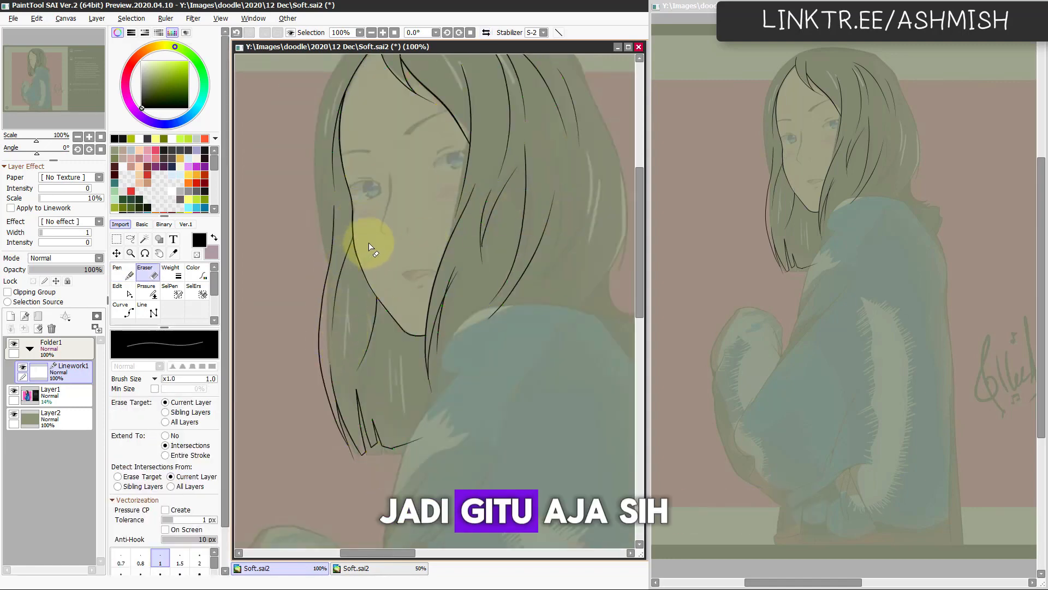
{"action": "left_click_drag", "start_coordinate": [353, 153], "coordinate": [340, 242]}
Step: Add thin strands in the far-side hair beside the eye and cheek, checking the mirrored view
{"action": "key", "text": "n"}
{"action": "left_click_drag", "start_coordinate": [316, 365], "coordinate": [317, 312]}
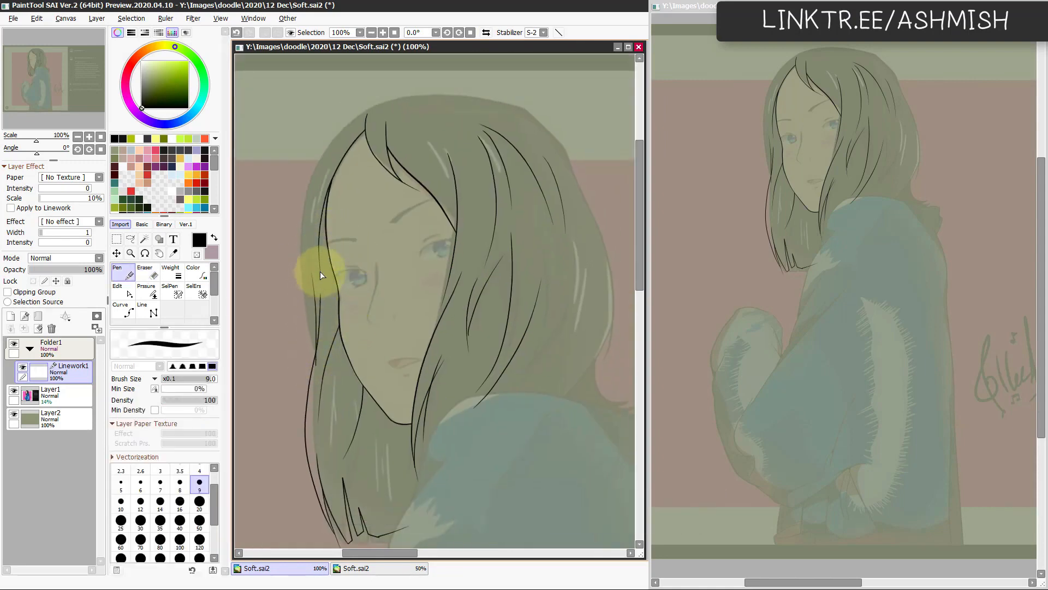
{"action": "key", "text": "h"}
{"action": "key", "text": "h"}
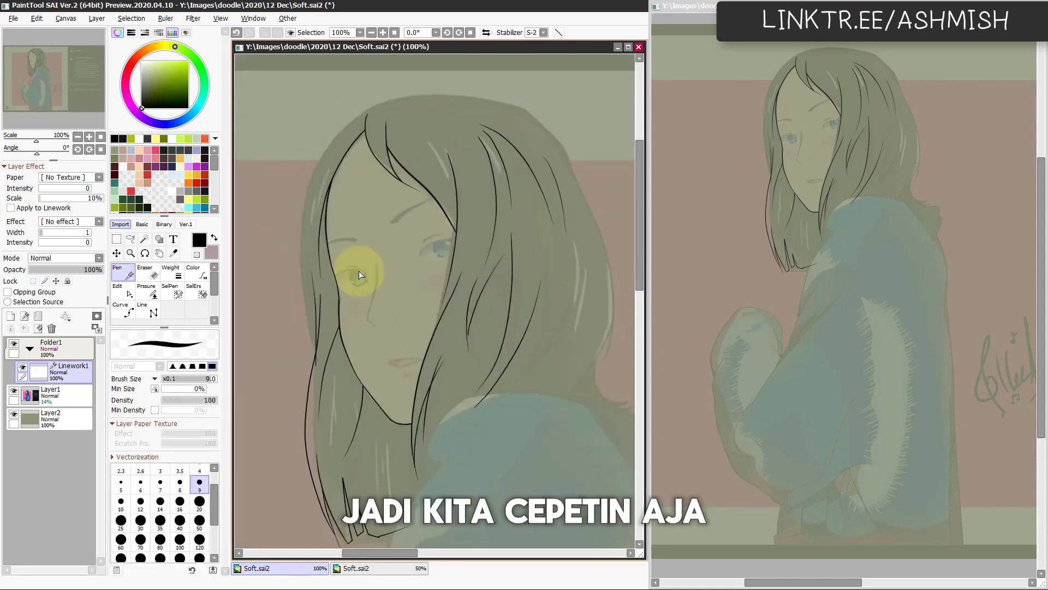
{"action": "key", "text": "e"}
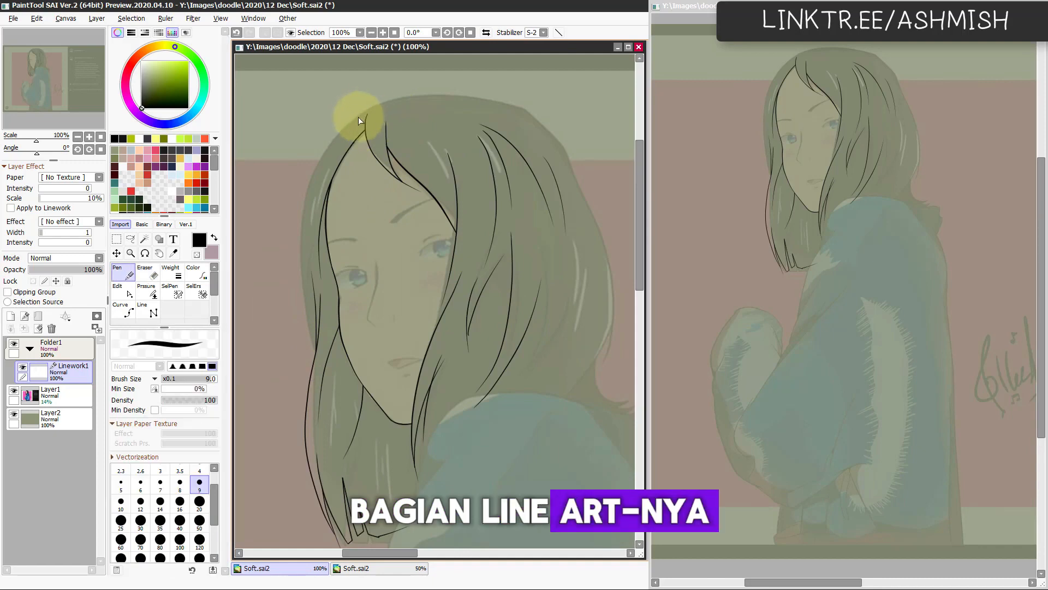
Step: Ink the head's outer hair contour over the crown and down the far side, cleaning up the overlapping ends
{"action": "key", "text": "h"}
{"action": "key", "text": "n"}
{"action": "key", "text": "h"}
{"action": "key", "text": "e"}
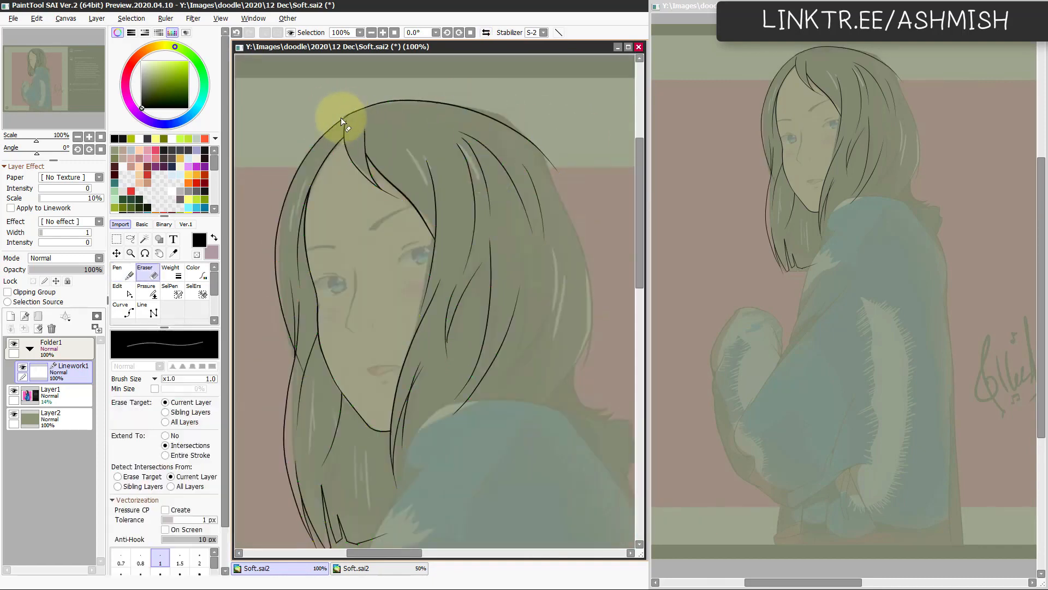
{"action": "key", "text": "h"}
{"action": "left_click_drag", "start_coordinate": [380, 412], "coordinate": [399, 385]}
Step: Ink the outer hair contour down the back of the head to the shoulder in the mirrored view
{"action": "key", "text": "n"}
{"action": "key", "text": "h"}
{"action": "key", "text": "h"}
{"action": "left_click_drag", "start_coordinate": [320, 170], "coordinate": [356, 391]}
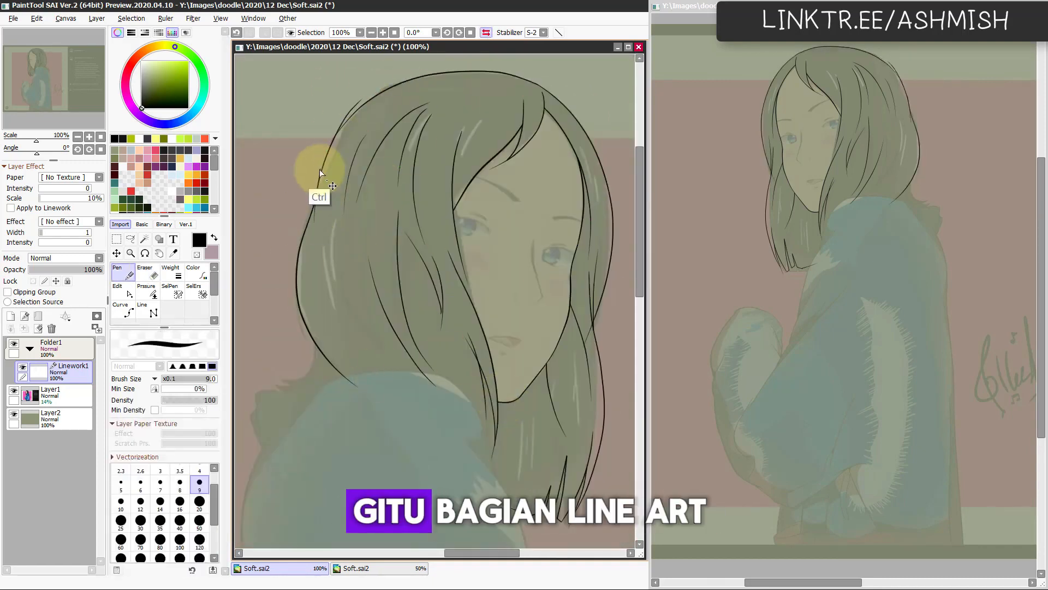
{"action": "key", "text": "e"}
{"action": "key", "text": "h"}
Step: Ink the flicked-out hair tips where the back hair meets the shoulder
{"action": "key", "text": "n"}
{"action": "left_click_drag", "start_coordinate": [540, 218], "coordinate": [583, 273]}
{"action": "scroll", "coordinate": [562, 372], "scroll_direction": "down", "scroll_amount": 1}
{"action": "scroll", "coordinate": [562, 372], "scroll_direction": "up", "scroll_amount": 1}
Step: Ink the jacket's shoulder curve and the front edge of the upper sleeve, trimming where it meets the hair
{"action": "left_click_drag", "start_coordinate": [365, 300], "coordinate": [537, 201]}
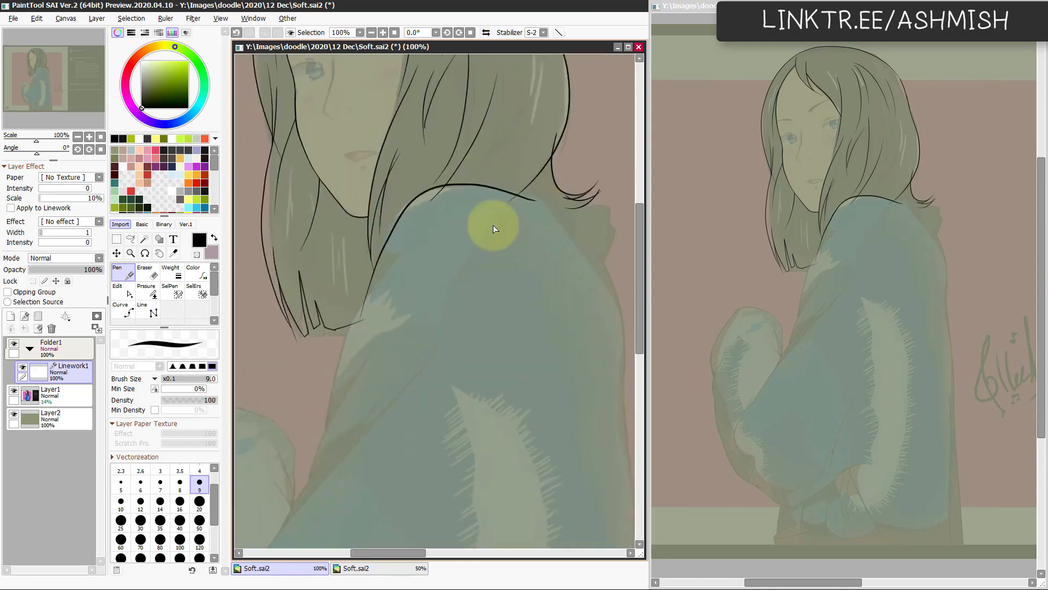
{"action": "left_click_drag", "start_coordinate": [425, 209], "coordinate": [334, 415]}
{"action": "key", "text": "e"}
{"action": "key", "text": "h"}
Step: Ink the jacket's collar edge behind the hair and the upper back, erasing the crossing stroke end
{"action": "key", "text": "h"}
{"action": "key", "text": "n"}
{"action": "key", "text": "e"}
{"action": "left_click_drag", "start_coordinate": [423, 357], "coordinate": [429, 433]}
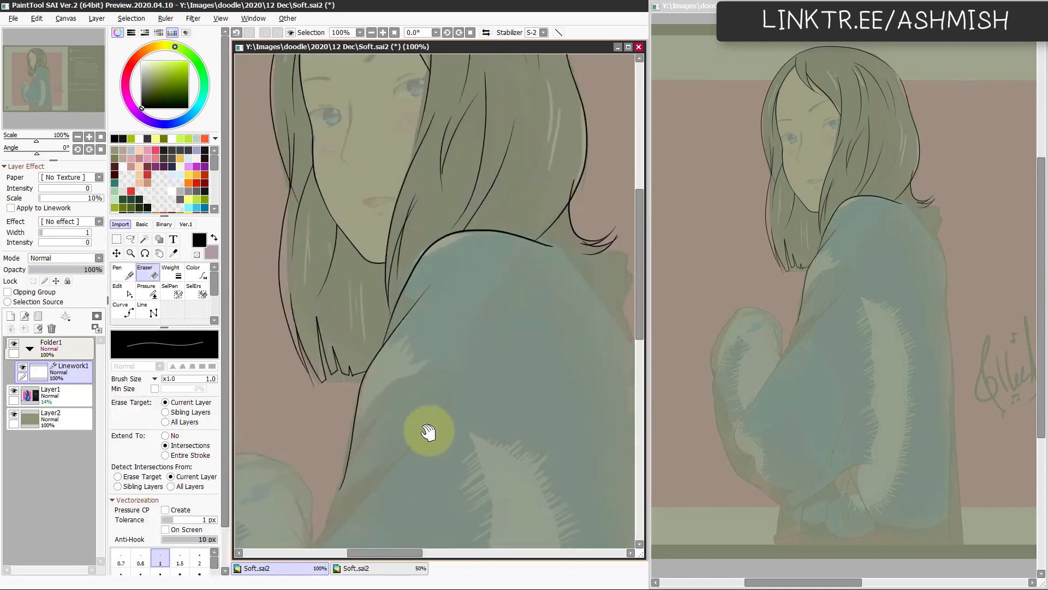
Step: Ink the jacket's back outline down to the lower edge of the artwork
{"action": "key", "text": "h"}
{"action": "key", "text": "n"}
{"action": "left_click_drag", "start_coordinate": [352, 231], "coordinate": [251, 290]}
{"action": "mouse_move", "coordinate": [473, 243]}
{"action": "left_mouse_down"}
{"action": "mouse_move", "coordinate": [561, 244]}
{"action": "mouse_move", "coordinate": [403, 243]}
{"action": "mouse_move", "coordinate": [436, 240]}
{"action": "mouse_move", "coordinate": [422, 477]}
{"action": "left_mouse_up"}
{"action": "key", "text": "e"}
{"action": "left_click", "coordinate": [391, 190]}
{"action": "key", "text": "n"}
{"action": "key", "text": "e"}
{"action": "scroll", "coordinate": [536, 457], "scroll_direction": "down", "scroll_amount": 3}
{"action": "scroll", "coordinate": [386, 449], "scroll_direction": "up", "scroll_amount": 2}
{"action": "key", "text": "n"}
{"action": "mouse_move", "coordinate": [404, 354]}
{"action": "left_mouse_down"}
{"action": "mouse_move", "coordinate": [355, 104]}
{"action": "mouse_move", "coordinate": [324, 489]}
{"action": "left_mouse_up"}
{"action": "key", "text": "h"}
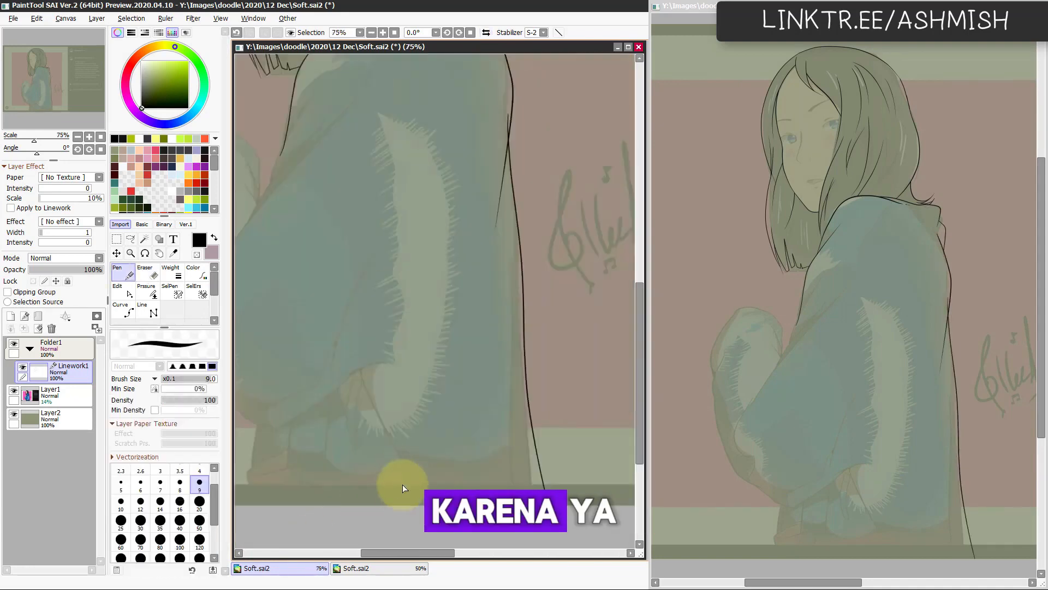
Step: Add an inner line along the jacket's lower back and a crease on the front of the upper sleeve
{"action": "key", "text": "h"}
{"action": "scroll", "coordinate": [364, 245], "scroll_direction": "down", "scroll_amount": 2}
{"action": "key", "text": "h"}
{"action": "left_click_drag", "start_coordinate": [382, 136], "coordinate": [451, 328]}
{"action": "left_click_drag", "start_coordinate": [350, 287], "coordinate": [401, 183]}
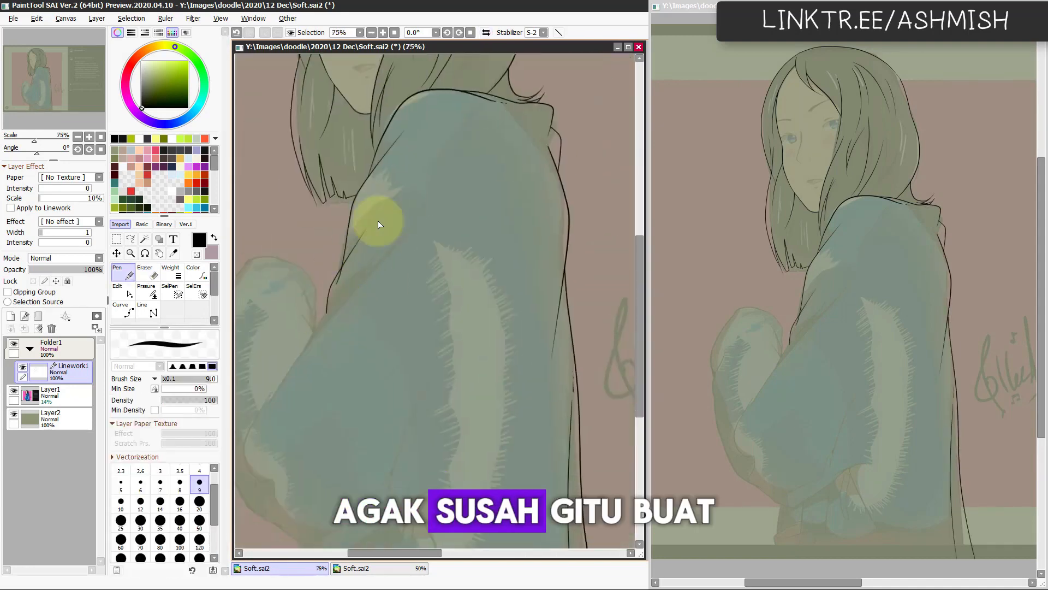
Step: Ink the near sleeve's forearm edge, cuff folds and a long diagonal elbow crease, redoing one stroke
{"action": "left_click_drag", "start_coordinate": [378, 227], "coordinate": [428, 245]}
{"action": "left_click_drag", "start_coordinate": [324, 422], "coordinate": [429, 271]}
{"action": "key", "text": "ctrl+z"}
{"action": "left_click_drag", "start_coordinate": [536, 288], "coordinate": [426, 463]}
{"action": "mouse_move", "coordinate": [454, 358]}
{"action": "left_mouse_down"}
{"action": "mouse_move", "coordinate": [454, 416]}
{"action": "mouse_move", "coordinate": [551, 278]}
{"action": "left_mouse_up"}
{"action": "left_click_drag", "start_coordinate": [391, 328], "coordinate": [388, 397]}
Step: Ink the short creases where the near forearm overlaps the far sleeve and clean up their ends
{"action": "left_click_drag", "start_coordinate": [441, 233], "coordinate": [414, 287]}
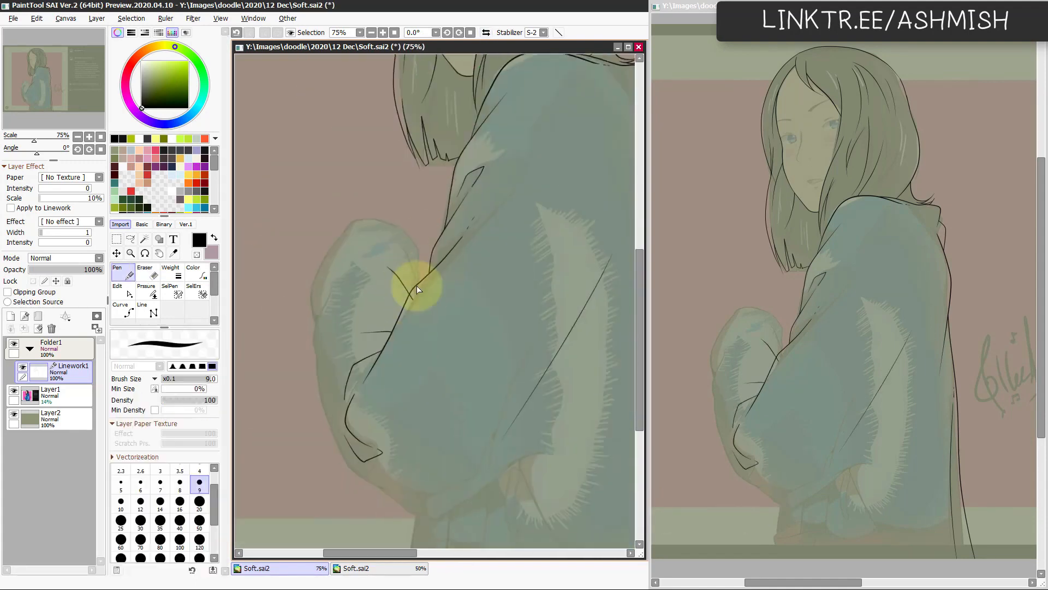
{"action": "left_click_drag", "start_coordinate": [403, 238], "coordinate": [421, 278]}
{"action": "key", "text": "e"}
{"action": "key", "text": "n"}
Step: Ink the far sleeve's rounded top and upper outer edge, erasing the overlapping ends
{"action": "scroll", "coordinate": [384, 273], "scroll_direction": "up", "scroll_amount": 1}
{"action": "key", "text": "h"}
Step: Continue the far sleeve's outer edge down to its lower end and add a crease inside it
{"action": "key", "text": "h"}
{"action": "left_click_drag", "start_coordinate": [376, 221], "coordinate": [348, 358]}
{"action": "key", "text": "e"}
{"action": "key", "text": "n"}
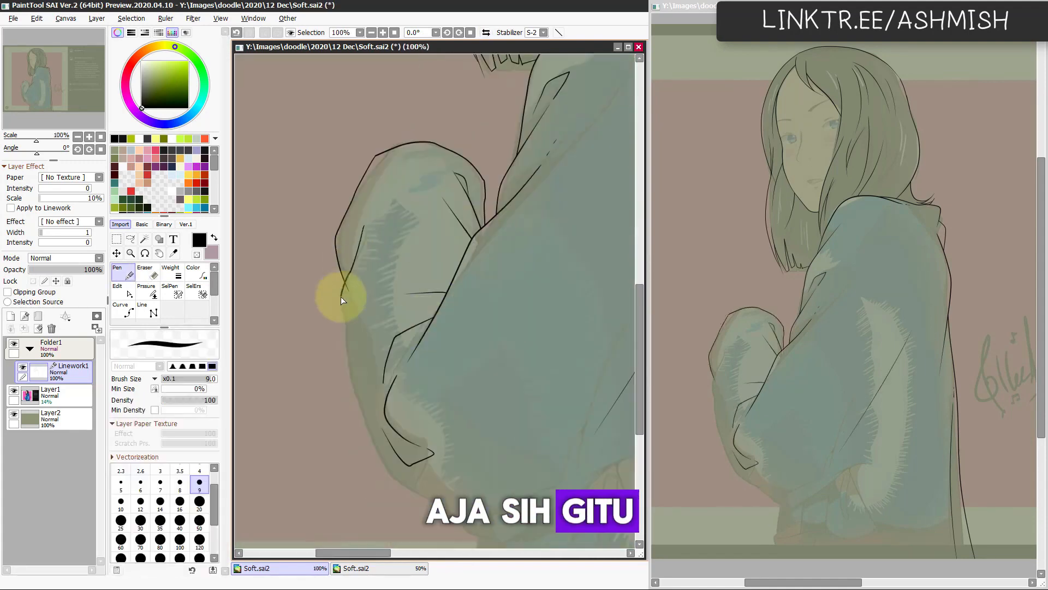
{"action": "left_click_drag", "start_coordinate": [341, 296], "coordinate": [377, 463]}
{"action": "key", "text": "h"}
{"action": "key", "text": "e"}
Step: Ink a pointed fold beside the elbow on the fur-patterned area, replacing the first stroke
{"action": "key", "text": "h"}
{"action": "key", "text": "n"}
{"action": "left_click_drag", "start_coordinate": [367, 240], "coordinate": [384, 185]}
{"action": "left_click_drag", "start_coordinate": [508, 437], "coordinate": [390, 305]}
Step: Ink the curved underside of the near sleeve and erase the excess where it crosses other lines
{"action": "mouse_move", "coordinate": [355, 331]}
{"action": "left_mouse_down"}
{"action": "mouse_move", "coordinate": [422, 366]}
{"action": "mouse_move", "coordinate": [474, 329]}
{"action": "left_mouse_up"}
{"action": "key", "text": "e"}
{"action": "left_click_drag", "start_coordinate": [425, 344], "coordinate": [376, 360]}
{"action": "key", "text": "n"}
{"action": "mouse_move", "coordinate": [376, 371]}
{"action": "left_mouse_down"}
{"action": "mouse_move", "coordinate": [492, 312]}
{"action": "mouse_move", "coordinate": [516, 347]}
{"action": "left_mouse_up"}
{"action": "key", "text": "ctrl+z"}
{"action": "left_click_drag", "start_coordinate": [517, 348], "coordinate": [477, 336]}
{"action": "key", "text": "h"}
{"action": "mouse_move", "coordinate": [439, 334]}
{"action": "left_mouse_down"}
{"action": "mouse_move", "coordinate": [381, 441]}
{"action": "mouse_move", "coordinate": [407, 324]}
{"action": "left_mouse_up"}
{"action": "key", "text": "h"}
Step: Ink the lower jacket's vertical edges, the folded flap at the hem and the slanted opening below the sleeve
{"action": "left_click_drag", "start_coordinate": [367, 288], "coordinate": [360, 454]}
{"action": "left_click_drag", "start_coordinate": [356, 369], "coordinate": [412, 390]}
{"action": "key", "text": "e"}
{"action": "key", "text": "n"}
{"action": "left_click_drag", "start_coordinate": [467, 356], "coordinate": [397, 397]}
{"action": "left_click_drag", "start_coordinate": [396, 295], "coordinate": [392, 385]}
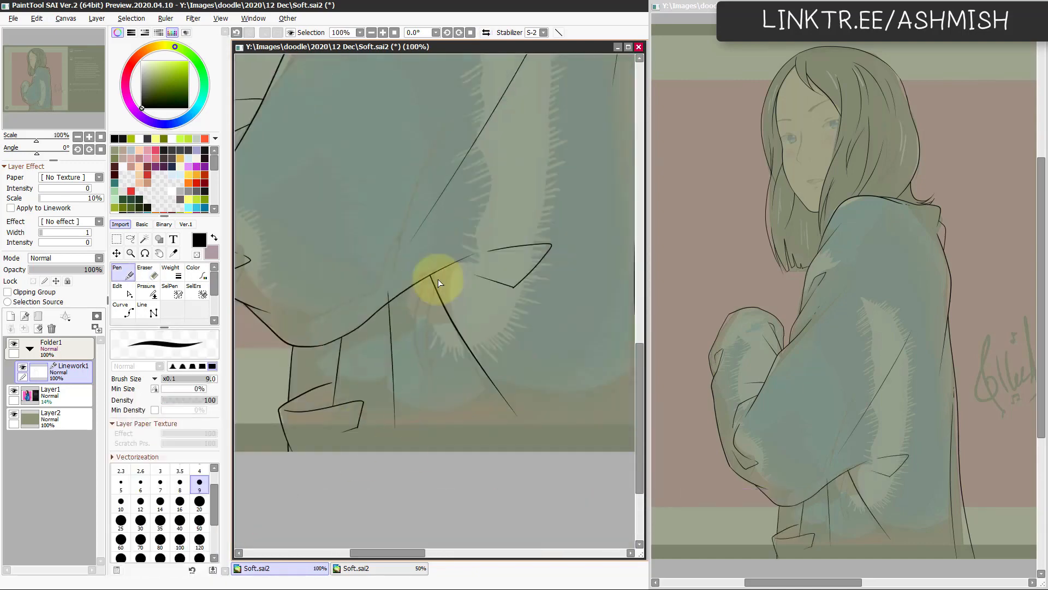
Step: Ink a curved drawstring hanging below the sleeve's underside, redoing a stroke, and trim its upper end
{"action": "key", "text": "e"}
{"action": "key", "text": "n"}
{"action": "key", "text": "h"}
{"action": "key", "text": "h"}
{"action": "key", "text": "ctrl+z"}
{"action": "left_click_drag", "start_coordinate": [424, 279], "coordinate": [423, 366]}
{"action": "key", "text": "e"}
Step: Draw a small knotted tip at the drawstring's lower end and clean up its overlaps
{"action": "key", "text": "h"}
{"action": "left_click_drag", "start_coordinate": [445, 275], "coordinate": [434, 283]}
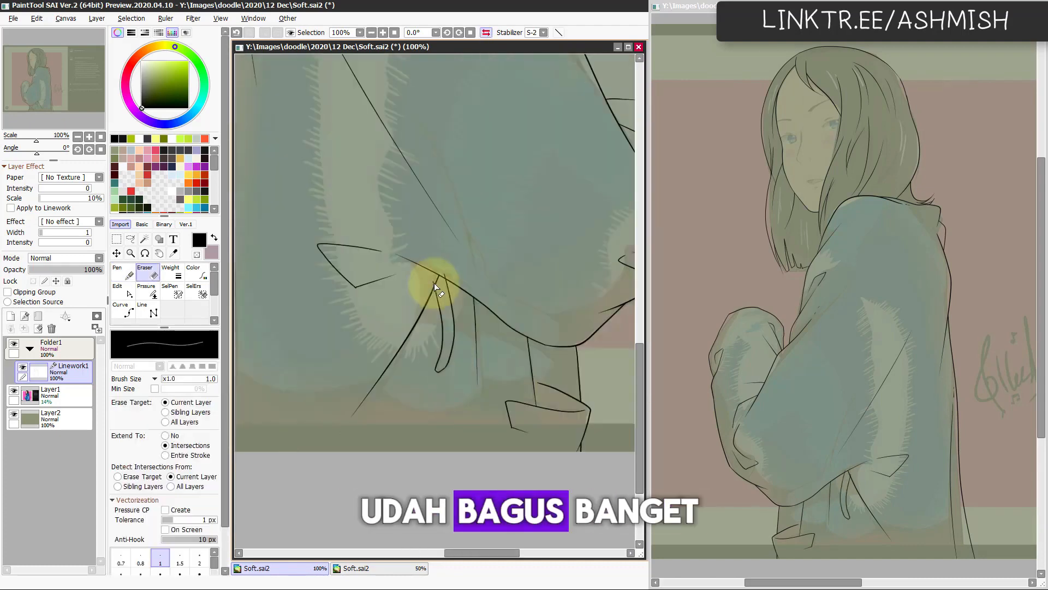
{"action": "key", "text": "n"}
{"action": "mouse_move", "coordinate": [435, 367]}
{"action": "left_mouse_down"}
{"action": "mouse_move", "coordinate": [444, 374]}
{"action": "mouse_move", "coordinate": [434, 381]}
{"action": "left_mouse_up"}
{"action": "key", "text": "h"}
{"action": "key", "text": "h"}
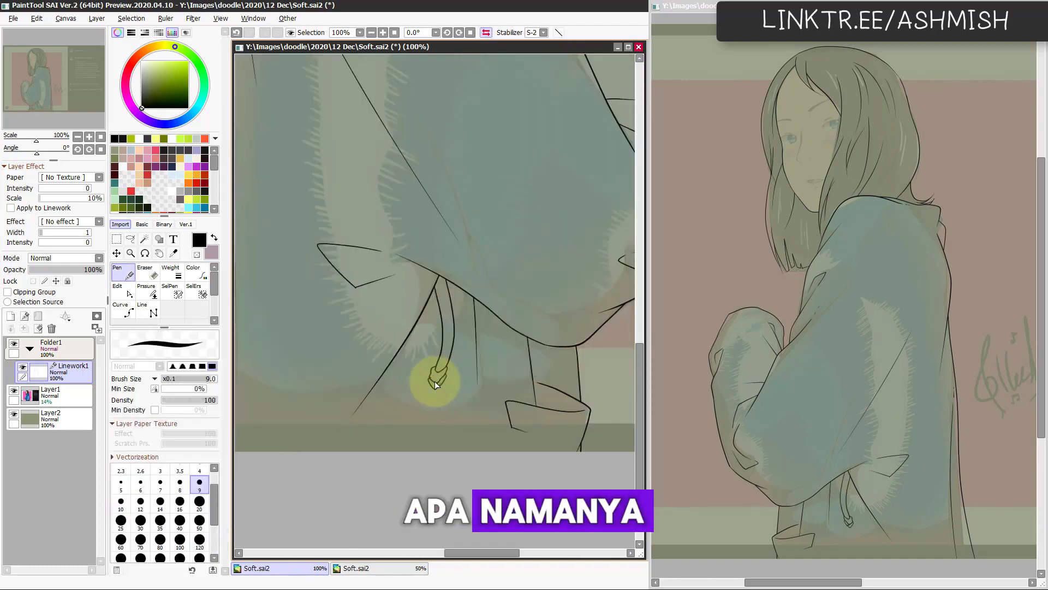
{"action": "key", "text": "e"}
{"action": "key", "text": "h"}
Step: Add curved fabric creases at the near sleeve's elbow, joining the long diagonal fold
{"action": "scroll", "coordinate": [442, 382], "scroll_direction": "down", "scroll_amount": 1}
{"action": "left_click_drag", "start_coordinate": [464, 426], "coordinate": [516, 502]}
{"action": "key", "text": "n"}
{"action": "left_click_drag", "start_coordinate": [496, 304], "coordinate": [465, 354]}
{"action": "left_click_drag", "start_coordinate": [507, 208], "coordinate": [484, 309]}
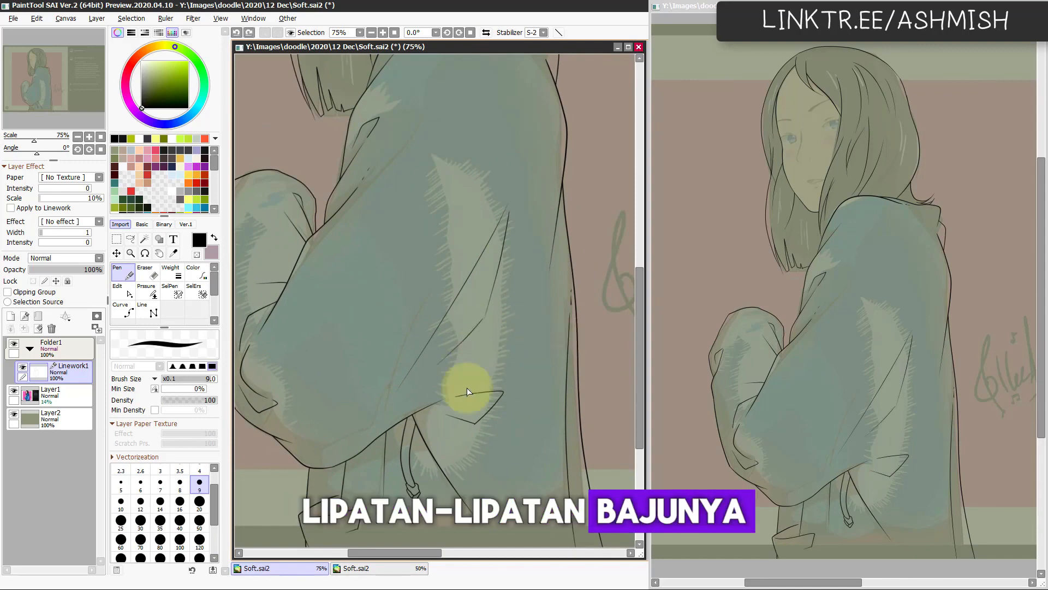
{"action": "mouse_move", "coordinate": [455, 82]}
{"action": "left_mouse_down"}
{"action": "mouse_move", "coordinate": [451, 251]}
{"action": "mouse_move", "coordinate": [426, 363]}
{"action": "left_mouse_up"}
Step: Ink a long curved strand inside the back hair sweeping down to the shoulder, checking the mirrored view
{"action": "key", "text": "h"}
{"action": "scroll", "coordinate": [411, 197], "scroll_direction": "up", "scroll_amount": 1}
{"action": "left_click_drag", "start_coordinate": [410, 195], "coordinate": [483, 318]}
{"action": "key", "text": "h"}
Step: Create a folder with a new linework layer above the main linework to hold the facial features
{"action": "key", "text": "h"}
{"action": "key", "text": "e"}
{"action": "key", "text": "n"}
{"action": "key", "text": "h"}
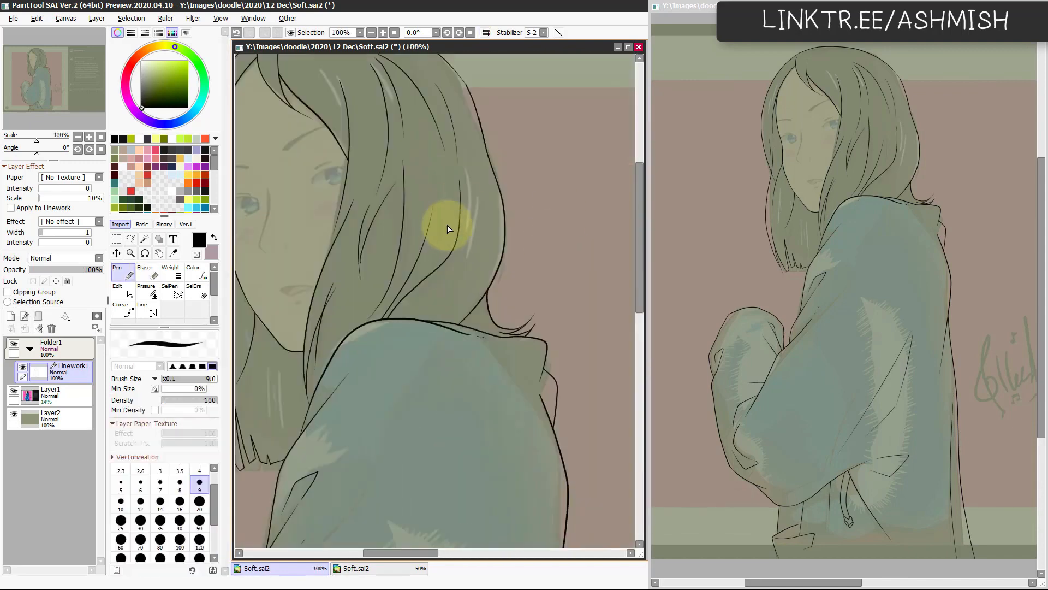
{"action": "left_click_drag", "start_coordinate": [447, 227], "coordinate": [396, 306]}
Step: Ink the slightly open mouth and the short line below the lower lip over the reference
{"action": "key", "text": "h"}
{"action": "key", "text": "e"}
{"action": "left_click_drag", "start_coordinate": [481, 360], "coordinate": [404, 335]}
{"action": "key", "text": "h"}
{"action": "left_click", "coordinate": [38, 316]}
{"action": "left_click", "coordinate": [24, 316]}
{"action": "key", "text": "n"}
{"action": "scroll", "coordinate": [387, 275], "scroll_direction": "up", "scroll_amount": 1}
{"action": "mouse_move", "coordinate": [346, 256]}
{"action": "left_mouse_down"}
{"action": "mouse_move", "coordinate": [395, 255]}
{"action": "mouse_move", "coordinate": [378, 279]}
{"action": "left_mouse_up"}
{"action": "key", "text": "h"}
{"action": "key", "text": "h"}
Step: Ink the nose with its angled tip and a small nostril mark, redoing a stroke and checking the mirrored view
{"action": "key", "text": "h"}
{"action": "left_click_drag", "start_coordinate": [509, 298], "coordinate": [454, 403]}
{"action": "key", "text": "h"}
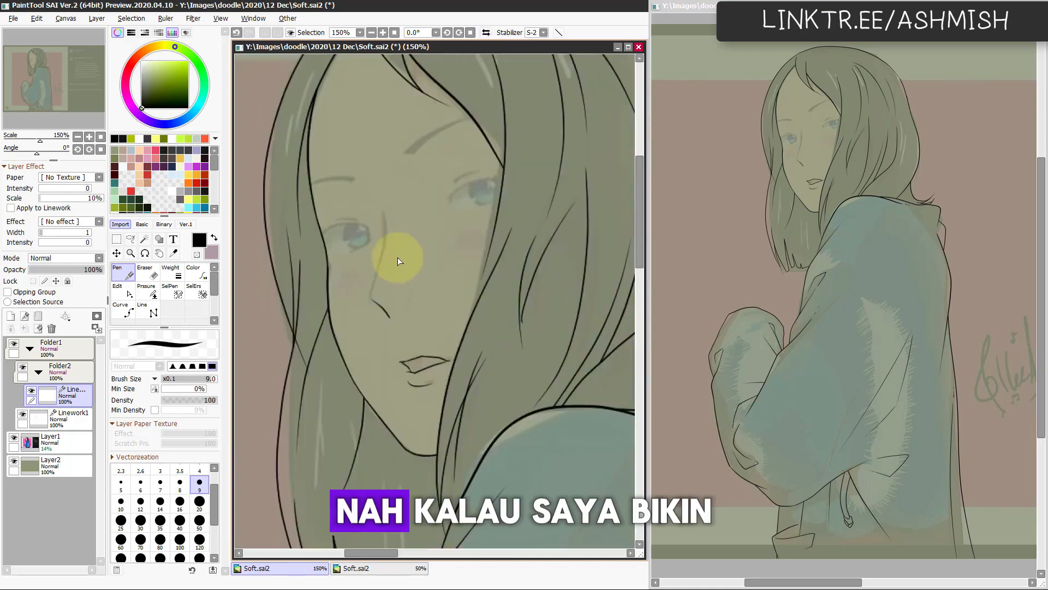
{"action": "left_click_drag", "start_coordinate": [370, 296], "coordinate": [389, 321]}
{"action": "key", "text": "h"}
{"action": "key", "text": "ctrl+z"}
{"action": "key", "text": "h"}
{"action": "key", "text": "h"}
{"action": "left_click_drag", "start_coordinate": [484, 219], "coordinate": [500, 287]}
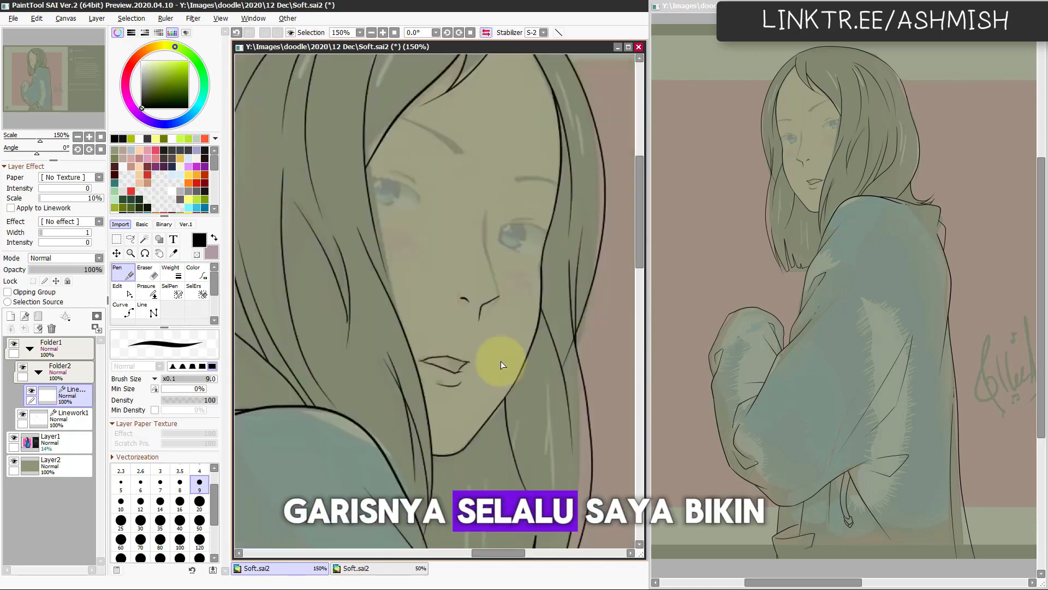
{"action": "left_click_drag", "start_coordinate": [501, 362], "coordinate": [466, 403]}
Step: Ink both eyebrows as thin tapered outlines and clean up their overlapping ends
{"action": "key", "text": "h"}
{"action": "left_click_drag", "start_coordinate": [445, 336], "coordinate": [437, 343]}
{"action": "key", "text": "h"}
{"action": "key", "text": "h"}
{"action": "key", "text": "h"}
{"action": "key", "text": "h"}
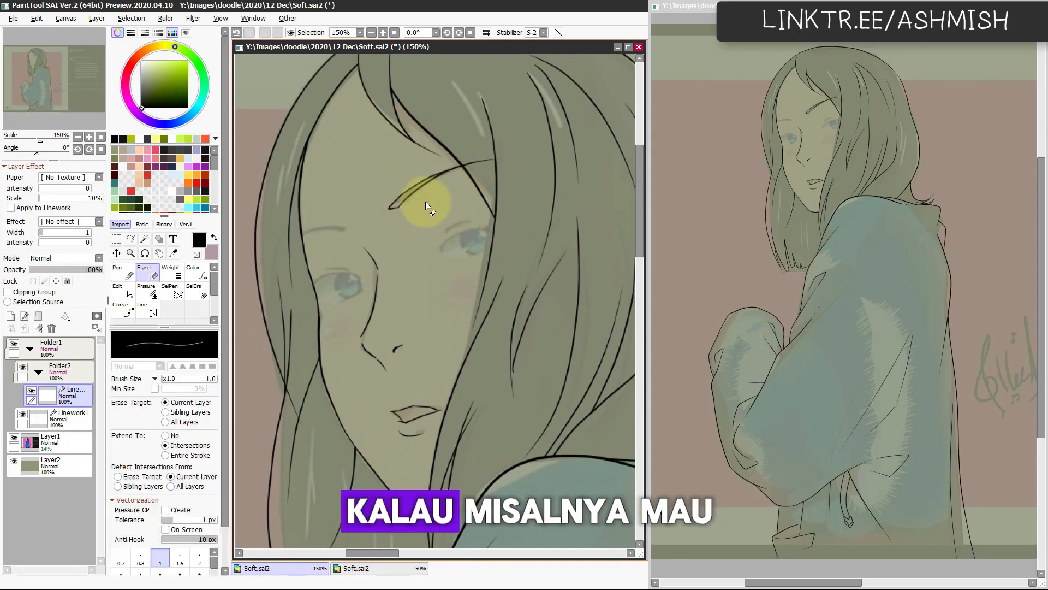
{"action": "key", "text": "h"}
{"action": "key", "text": "h"}
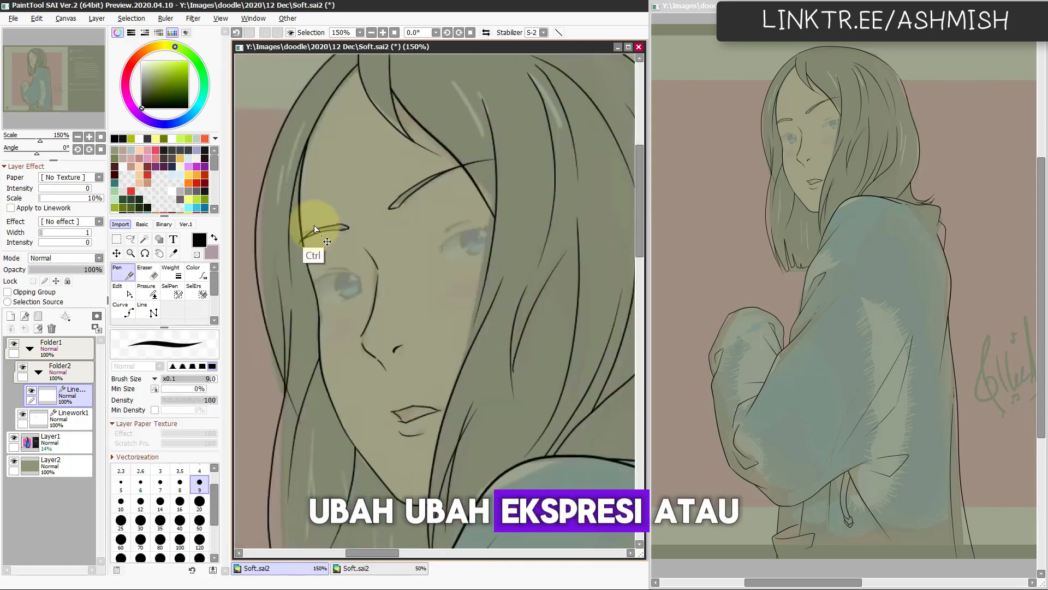
{"action": "key", "text": "e"}
{"action": "left_click_drag", "start_coordinate": [394, 481], "coordinate": [362, 444]}
Step: Ink thick upper lash lines on both eyes with a size 20 pen, redoing the first stroke
{"action": "key", "text": "n"}
{"action": "left_click_drag", "start_coordinate": [405, 223], "coordinate": [409, 204]}
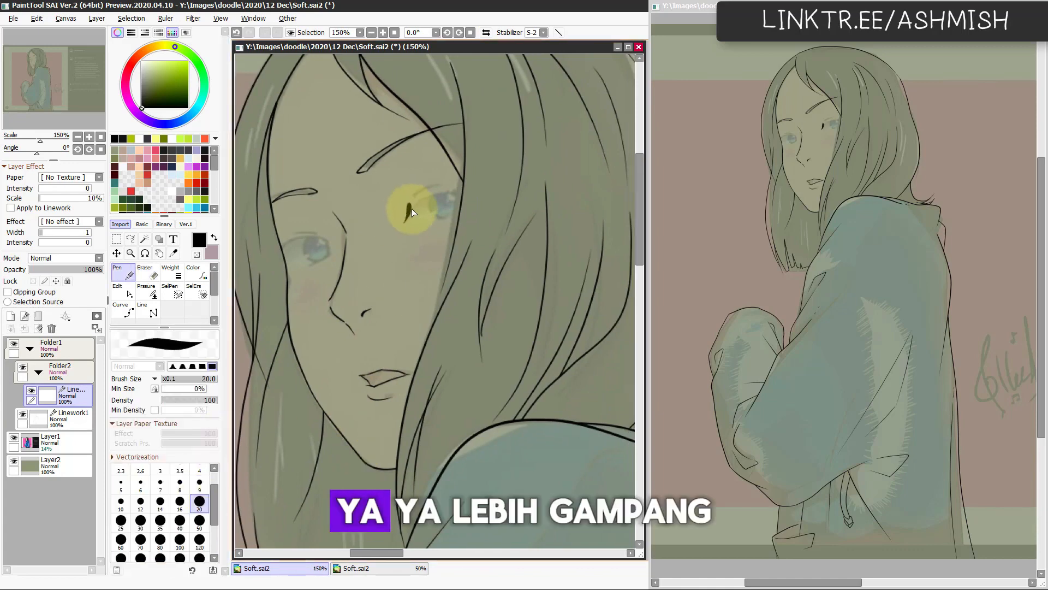
{"action": "key", "text": "ctrl+z"}
{"action": "key", "text": "h"}
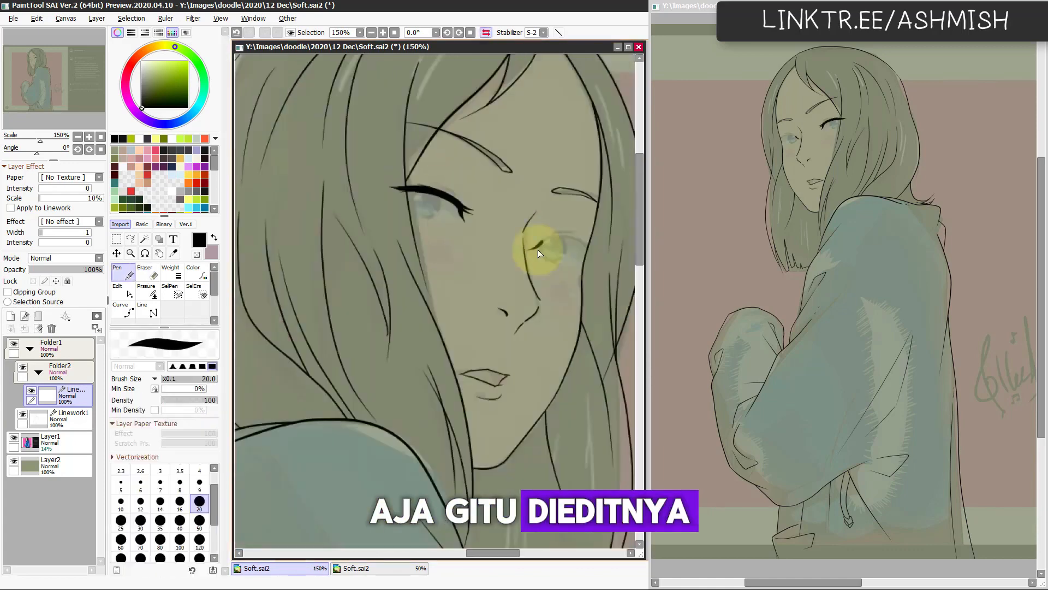
{"action": "key", "text": "h"}
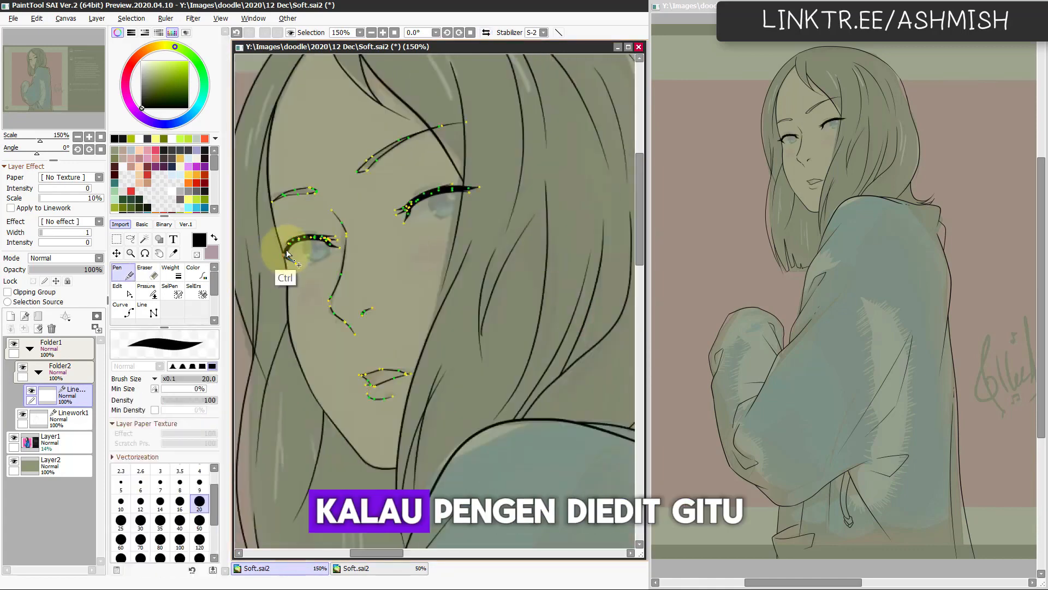
{"action": "key", "text": "h"}
Step: Add eyelid creases with a size 9 pen and thin lower lid lines with a size 4 pen on both eyes
{"action": "key", "text": "h"}
{"action": "left_click", "coordinate": [199, 483]}
{"action": "key", "text": "h"}
{"action": "left_click_drag", "start_coordinate": [543, 232], "coordinate": [571, 230]}
{"action": "key", "text": "h"}
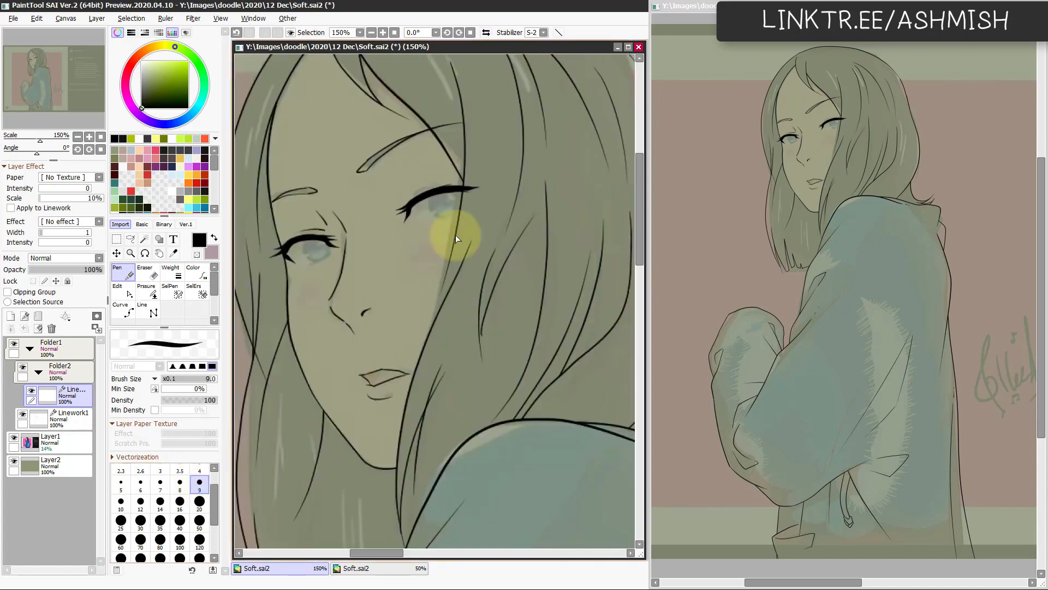
{"action": "key", "text": "bracketleft"}
{"action": "key", "text": "bracketleft"}
{"action": "key", "text": "bracketleft"}
{"action": "key", "text": "bracketleft"}
{"action": "key", "text": "bracketleft"}
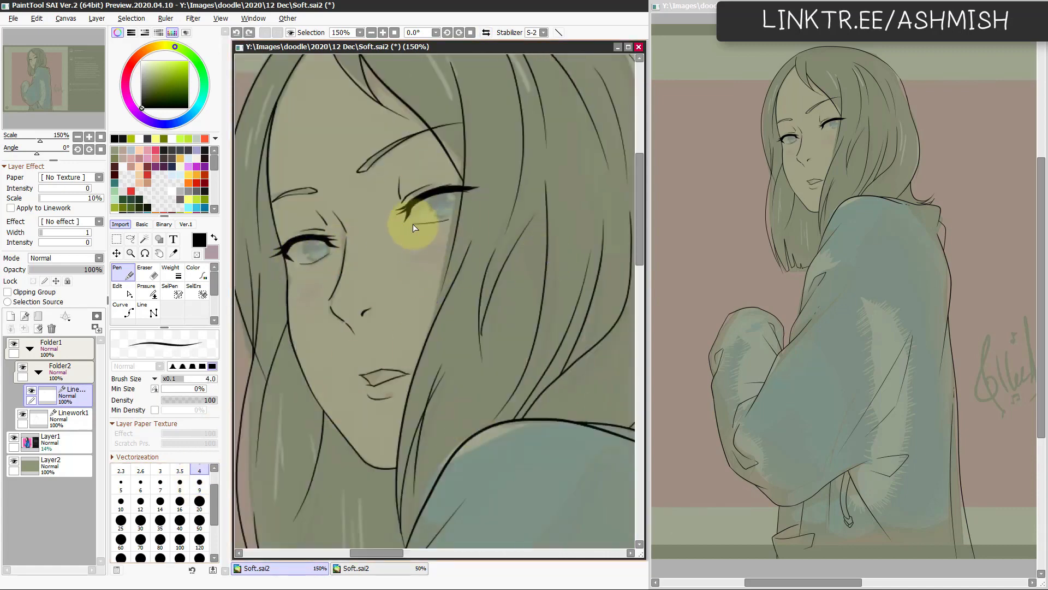
{"action": "key", "text": "h"}
{"action": "scroll", "coordinate": [462, 381], "scroll_direction": "down", "scroll_amount": 2}
{"action": "left_click_drag", "start_coordinate": [461, 378], "coordinate": [463, 414]}
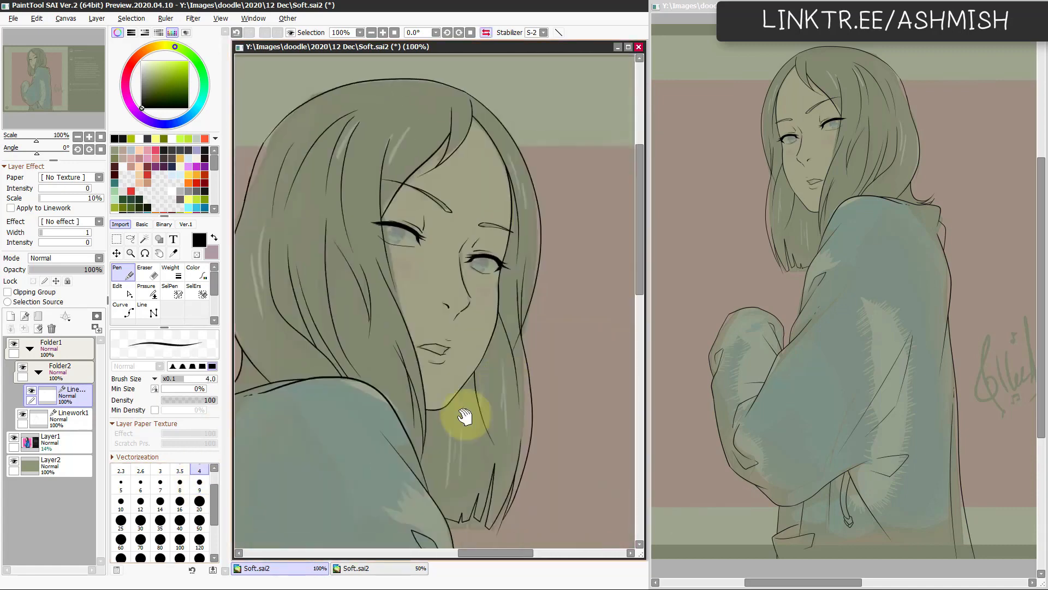
Step: Add a layer mask to the face linework folder and use the Pencil to hide line ends overlapping the hair
{"action": "left_click", "coordinate": [60, 371]}
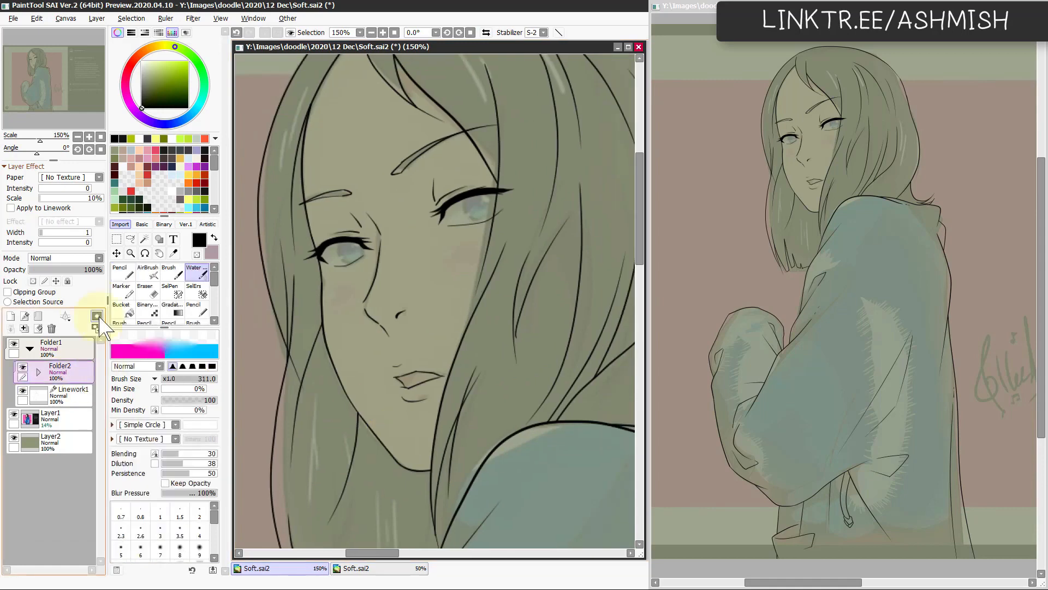
{"action": "left_click", "coordinate": [96, 316]}
{"action": "left_click", "coordinate": [123, 272]}
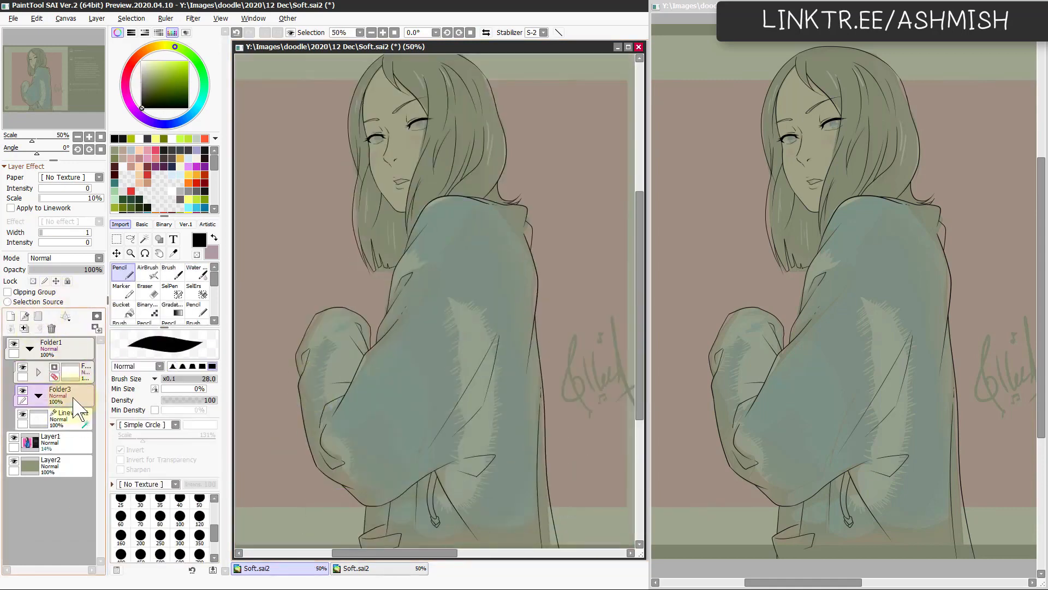
Step: On a new layer in a folder below the linework, select the whole figure by wand-selecting the background and inverting the selection
{"action": "left_click_drag", "start_coordinate": [74, 399], "coordinate": [80, 427]}
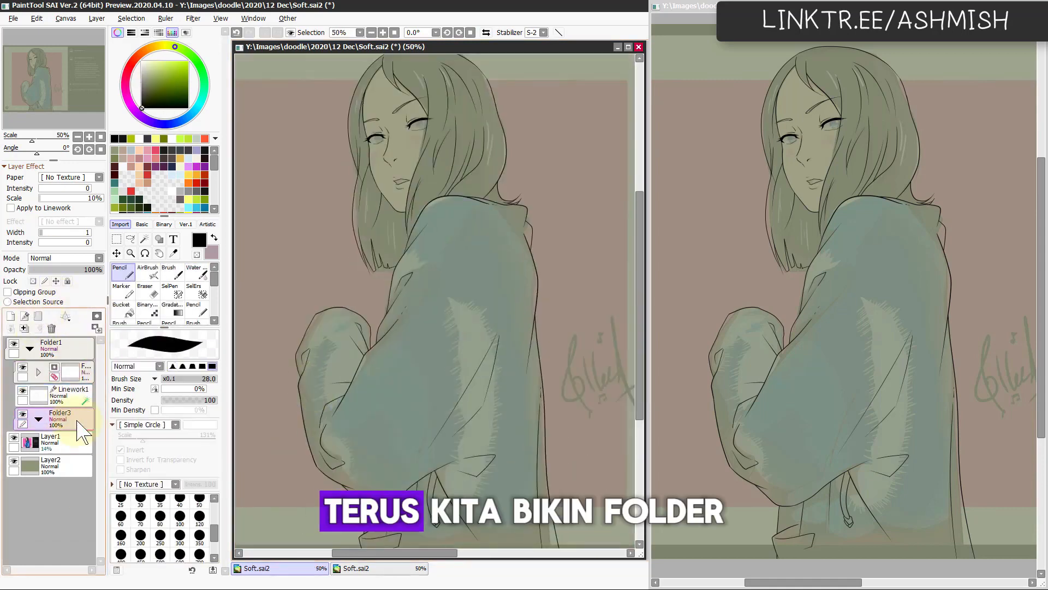
{"action": "key", "text": "ctrl+shift+n"}
{"action": "key", "text": "w"}
{"action": "left_click", "coordinate": [352, 299]}
{"action": "left_click_drag", "start_coordinate": [470, 486], "coordinate": [499, 492]}
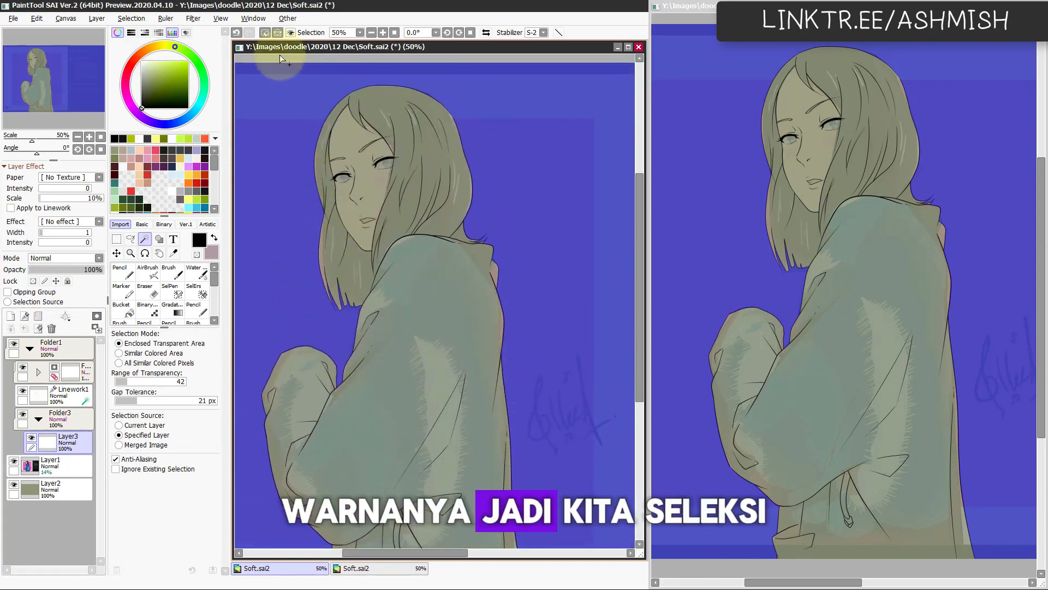
{"action": "key", "text": "ctrl+i"}
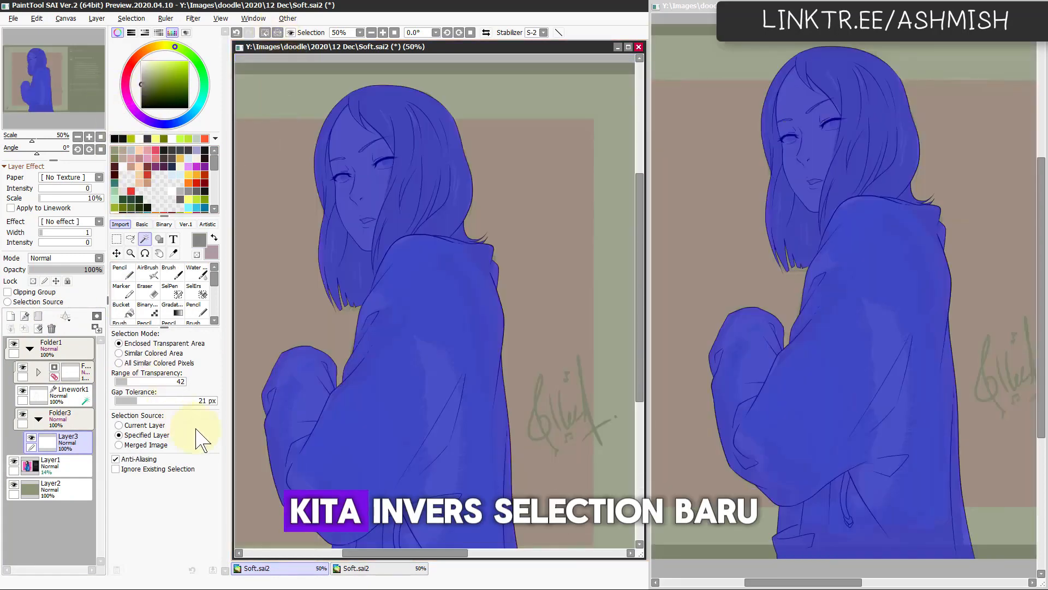
Step: Fill the figure's silhouette with dark grey as a base colour and clear the selection
{"action": "key", "text": "n"}
{"action": "left_click", "coordinate": [142, 98]}
{"action": "key", "text": "alt+Delete"}
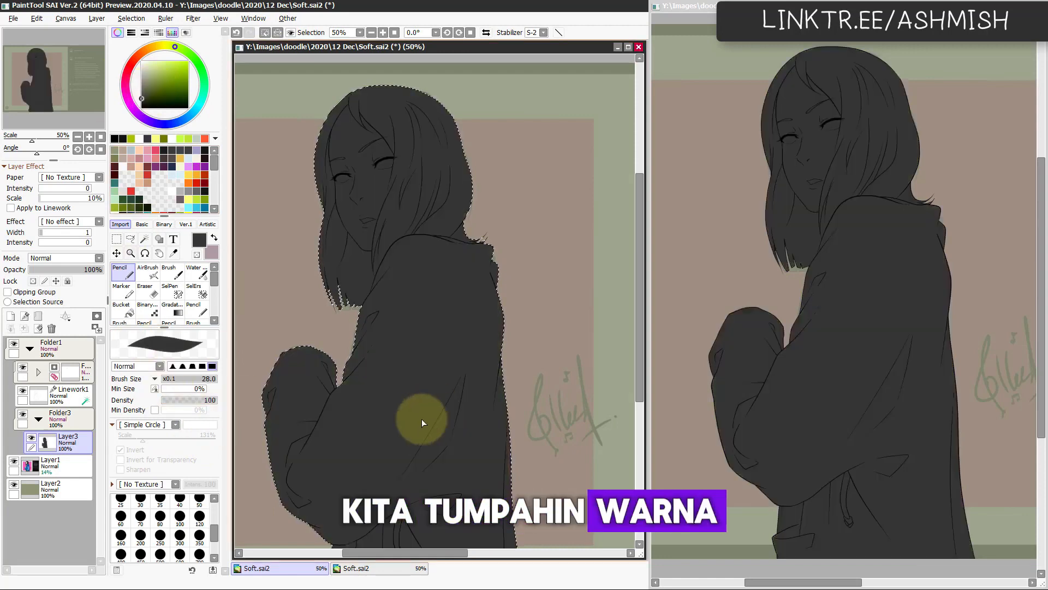
{"action": "key", "text": "ctrl+d"}
{"action": "left_click_drag", "start_coordinate": [406, 364], "coordinate": [400, 379]}
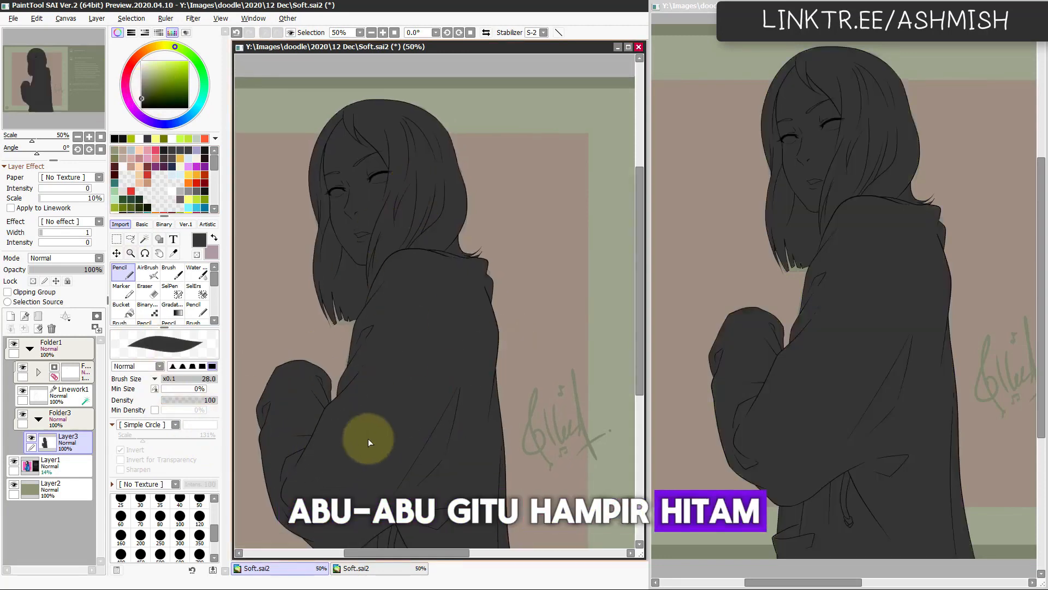
Step: Hide the dark base layer and raise the reference artwork layer's opacity to 100%
{"action": "left_click", "coordinate": [31, 438]}
{"action": "left_click", "coordinate": [66, 459]}
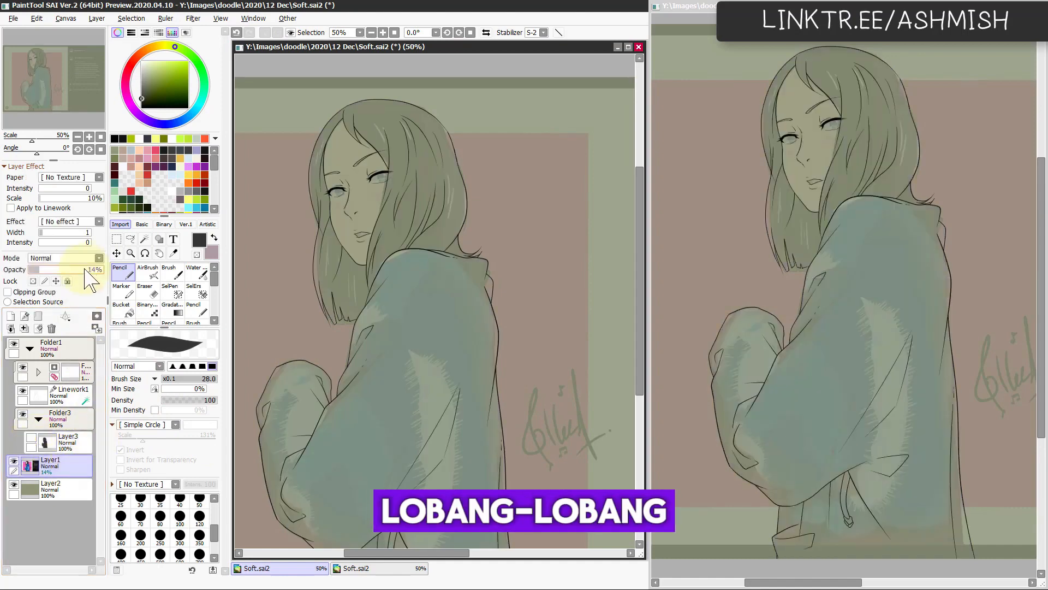
{"action": "left_click_drag", "start_coordinate": [87, 269], "coordinate": [129, 271]}
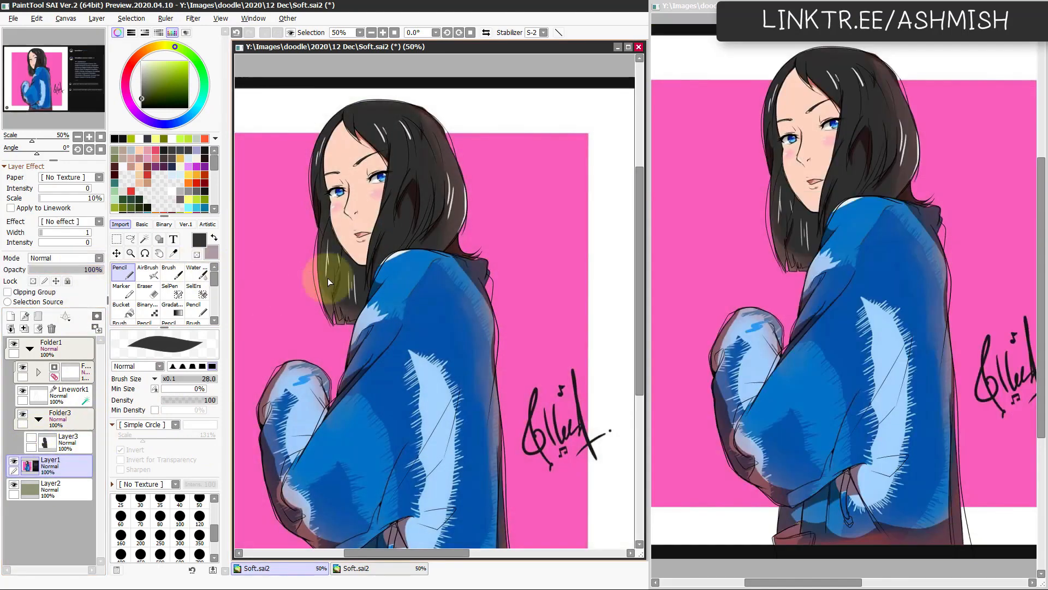
Step: On a new layer above the base, fill the face with the reference's peach skin colour using a wand selection
{"action": "left_click", "coordinate": [57, 445]}
{"action": "key", "text": "ctrl+shift+n"}
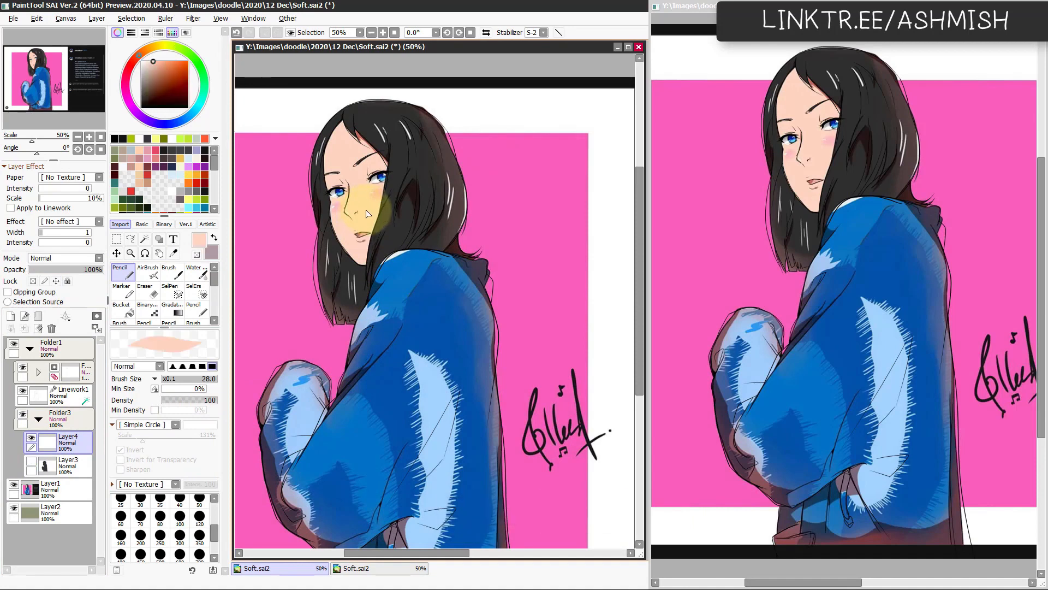
{"action": "key", "text": "w"}
{"action": "left_click", "coordinate": [363, 213]}
{"action": "key", "text": "ctrl+z"}
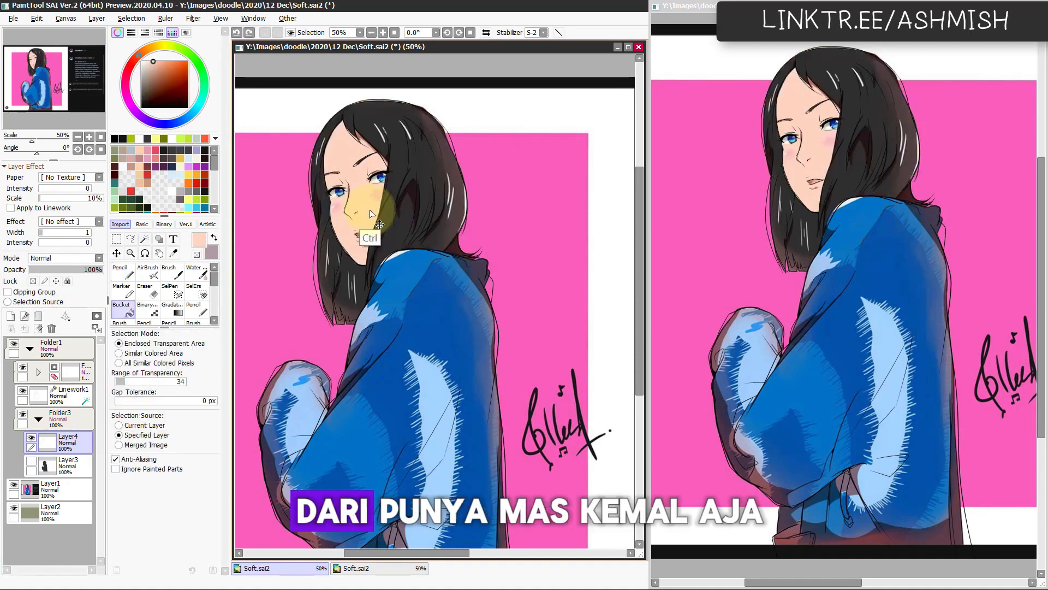
{"action": "key", "text": "w"}
{"action": "left_click", "coordinate": [373, 212]}
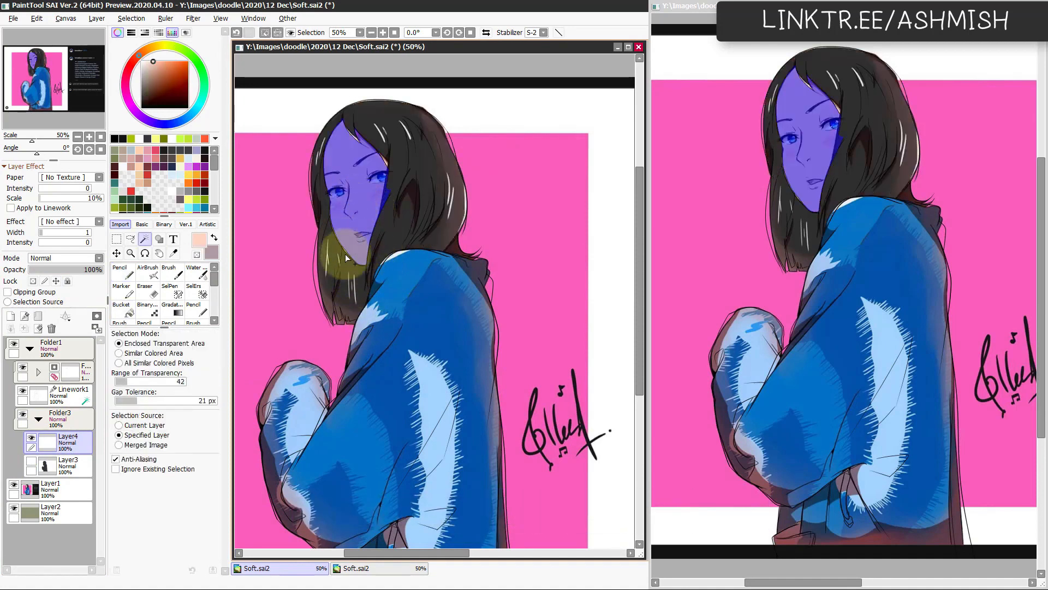
{"action": "key", "text": "n"}
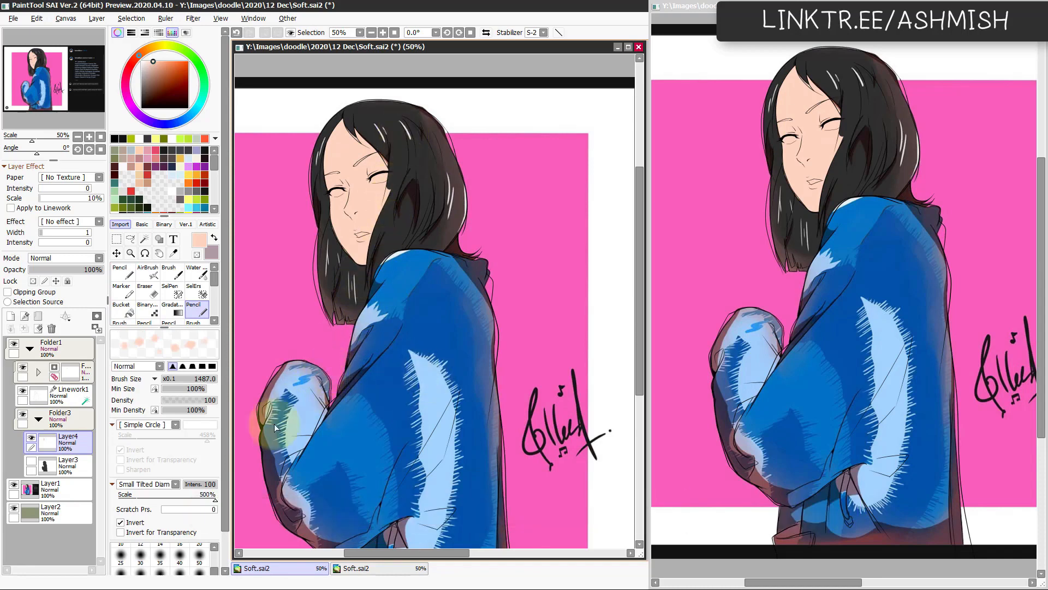
Step: On another new layer, wand-select the jacket's areas and fill them with the blue sampled from the reference
{"action": "left_click", "coordinate": [10, 316]}
{"action": "left_click", "coordinate": [434, 339], "text": "alt"}
{"action": "key", "text": "w"}
{"action": "left_click", "coordinate": [465, 375]}
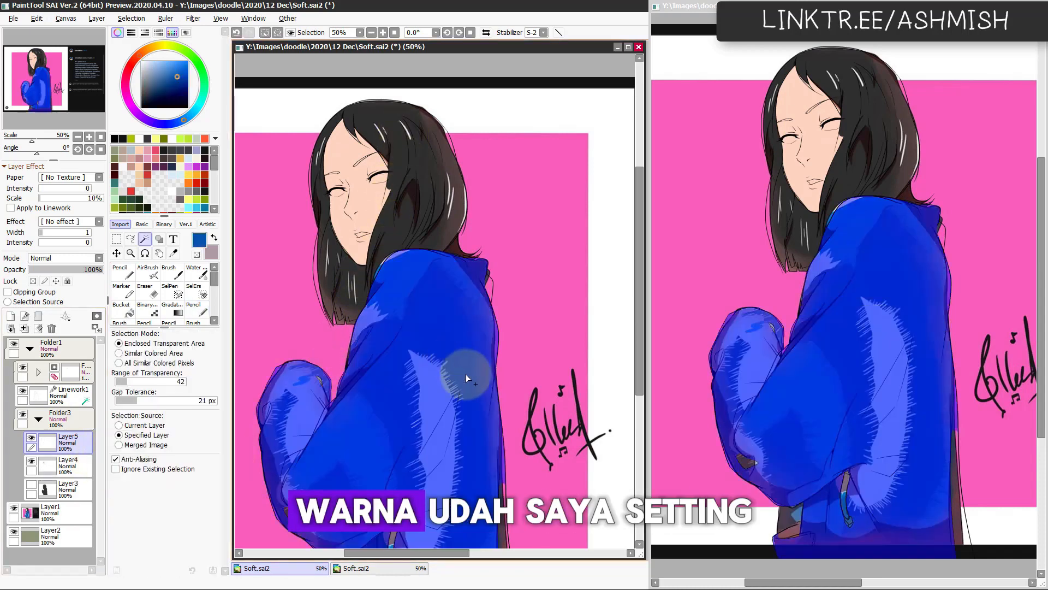
{"action": "left_click", "coordinate": [490, 291]}
{"action": "left_click_drag", "start_coordinate": [463, 498], "coordinate": [445, 398]}
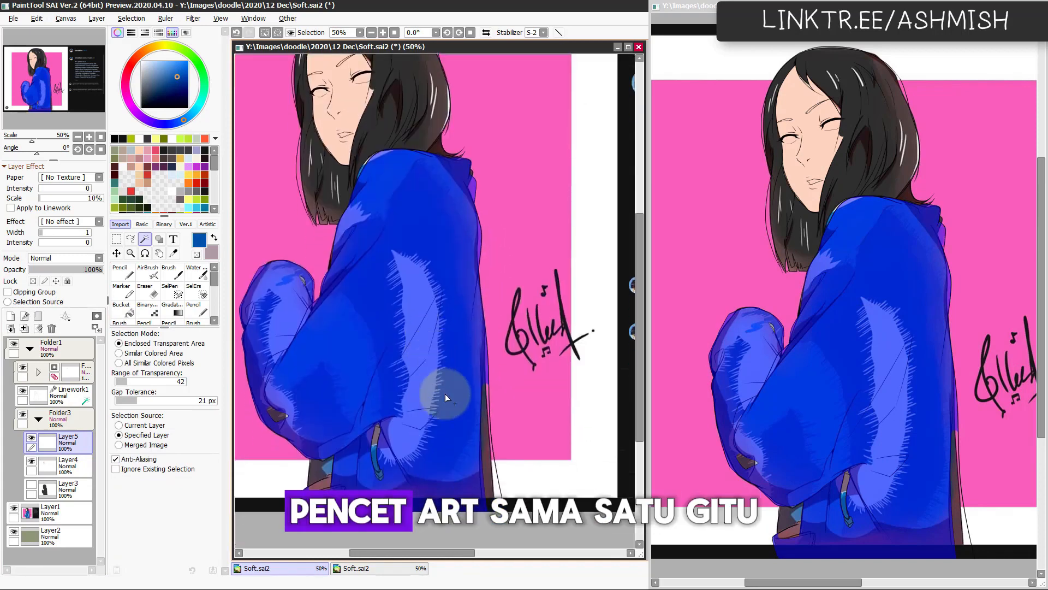
{"action": "key", "text": "n"}
{"action": "left_click", "coordinate": [423, 473]}
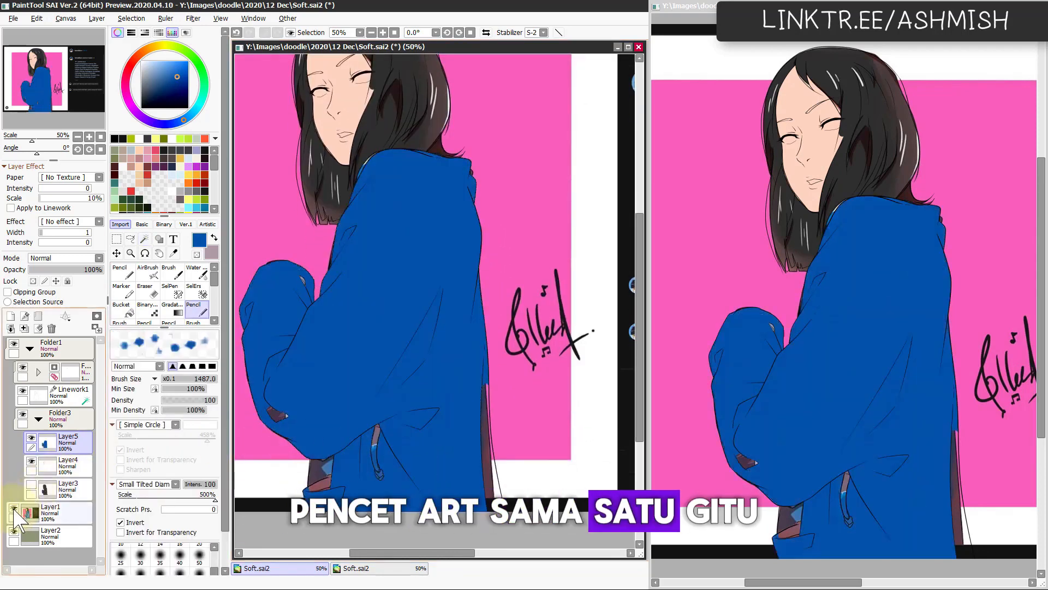
Step: Hide the reference, show the dark base, and bucket-fill the jacket's unfilled lower back strip and drawstring with blue
{"action": "left_click", "coordinate": [14, 511]}
{"action": "left_click", "coordinate": [31, 484]}
{"action": "key", "text": "g"}
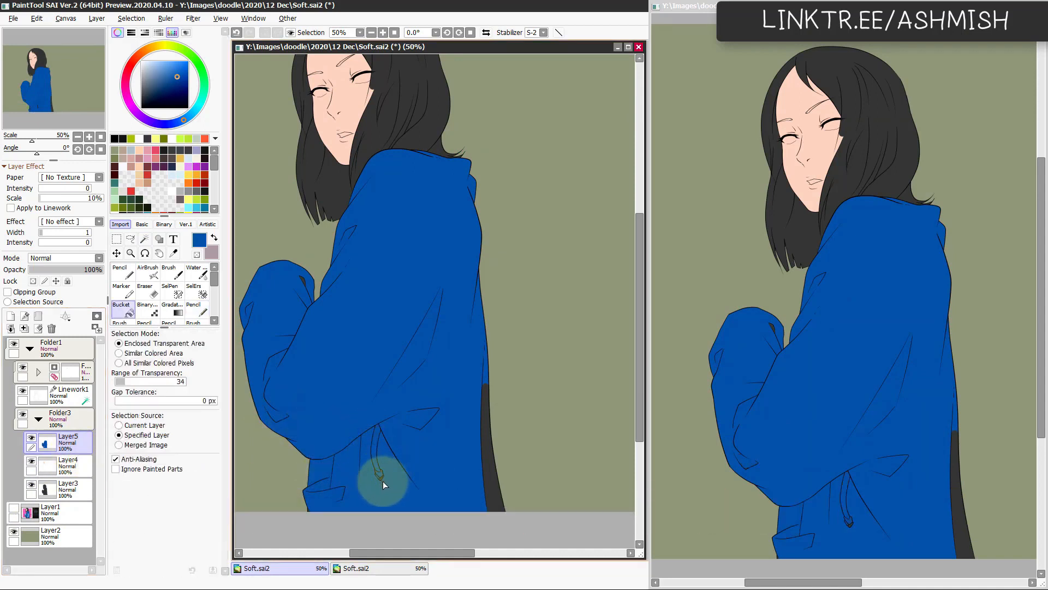
{"action": "left_click", "coordinate": [486, 453]}
{"action": "scroll", "coordinate": [350, 513], "scroll_direction": "up", "scroll_amount": 1}
{"action": "left_click_drag", "start_coordinate": [330, 528], "coordinate": [373, 337]}
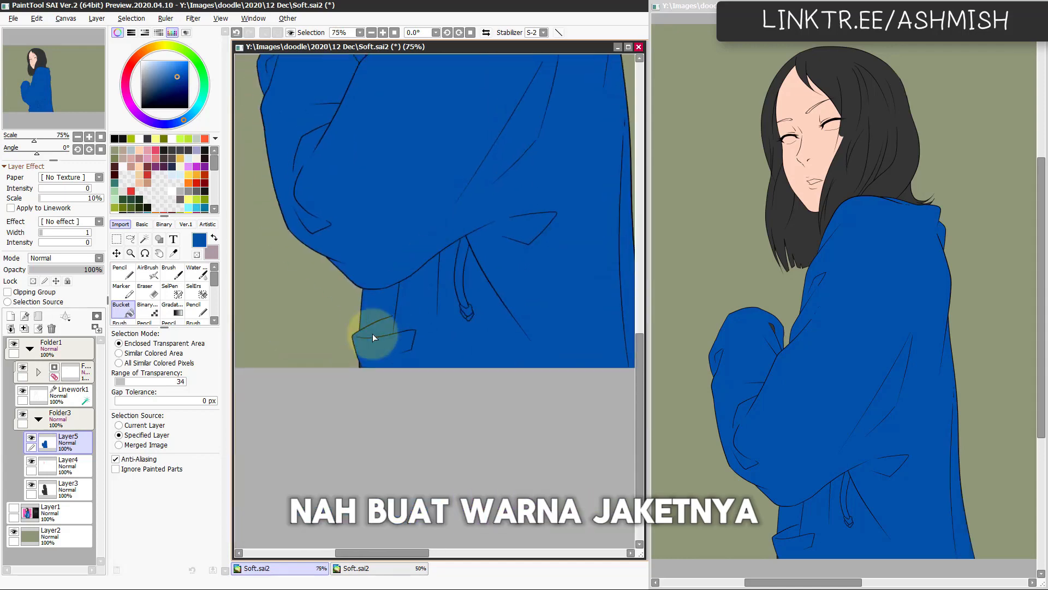
Step: Bucket-fill the remaining small gap in the raised sleeve's fold with the jacket blue
{"action": "scroll", "coordinate": [371, 339], "scroll_direction": "up", "scroll_amount": 1}
{"action": "scroll", "coordinate": [339, 388], "scroll_direction": "down", "scroll_amount": 1}
{"action": "left_click_drag", "start_coordinate": [395, 175], "coordinate": [385, 426]}
{"action": "left_click_drag", "start_coordinate": [404, 339], "coordinate": [396, 386]}
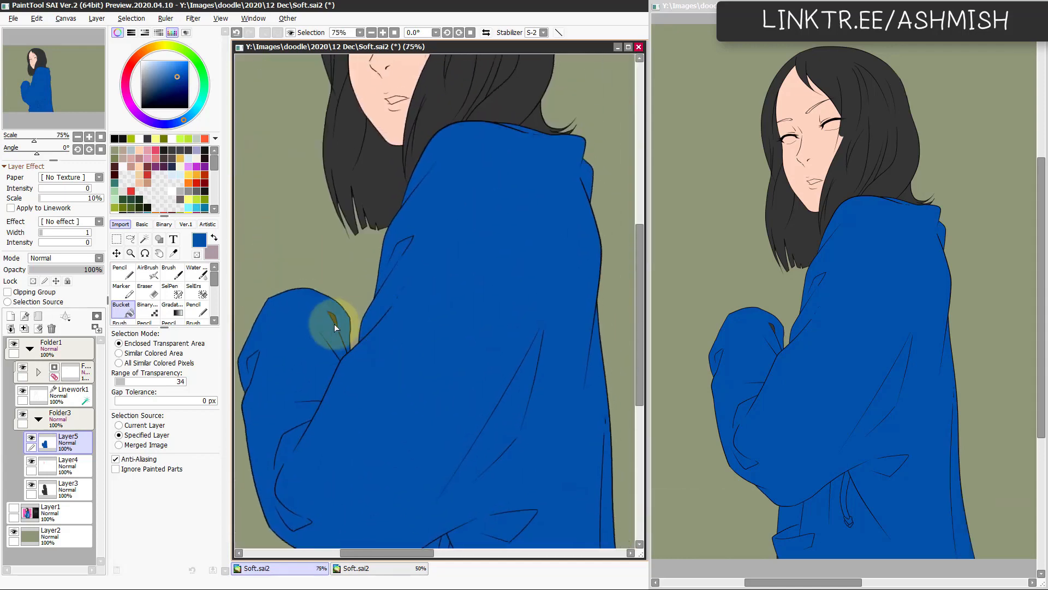
{"action": "left_click_drag", "start_coordinate": [354, 331], "coordinate": [340, 451]}
{"action": "scroll", "coordinate": [421, 358], "scroll_direction": "up", "scroll_amount": 1}
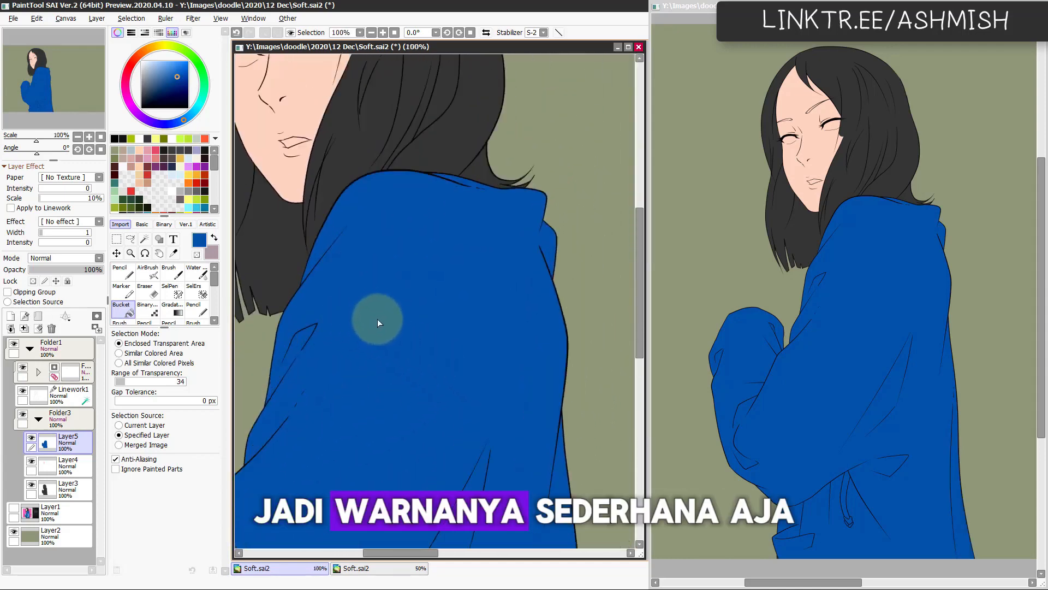
Step: Touch up leftover gaps along the jacket's shoulder folds with a size 11 blue Pencil and save the file
{"action": "scroll", "coordinate": [358, 353], "scroll_direction": "up", "scroll_amount": 1}
{"action": "key", "text": "n"}
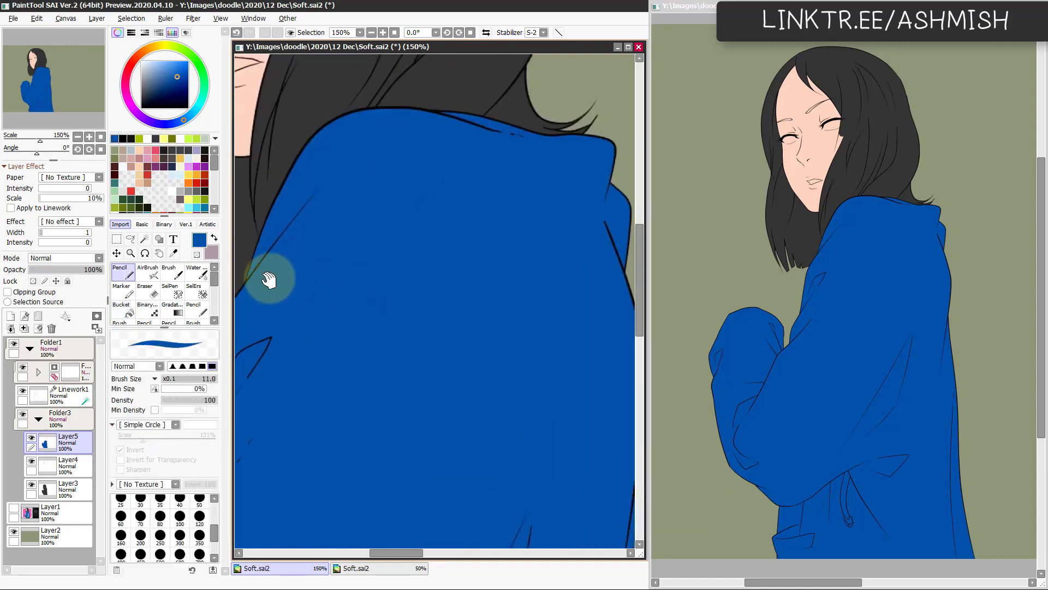
{"action": "left_click_drag", "start_coordinate": [270, 281], "coordinate": [344, 236]}
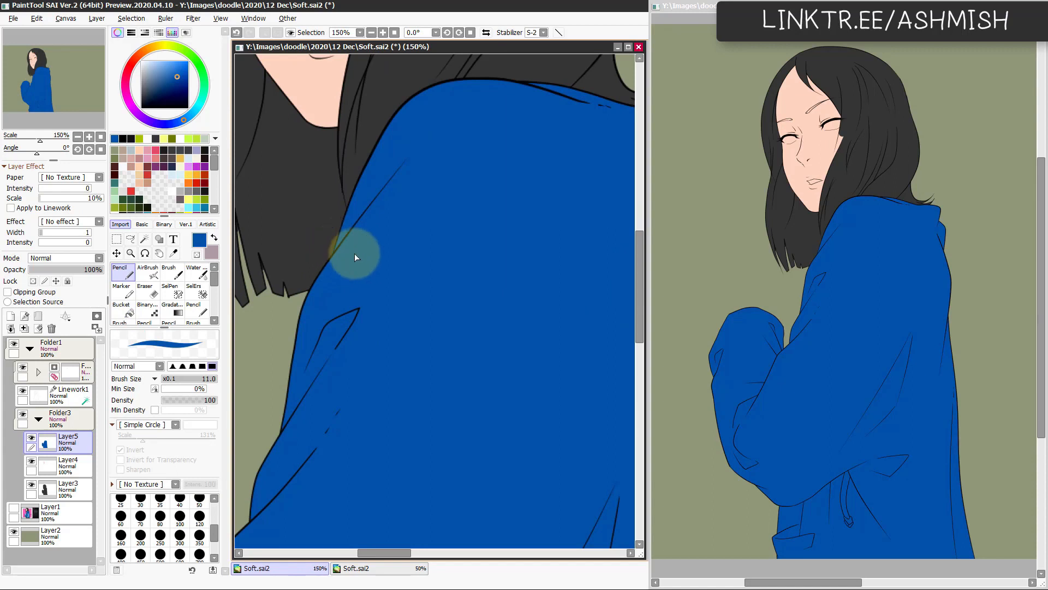
{"action": "scroll", "coordinate": [354, 254], "scroll_direction": "down", "scroll_amount": 4}
{"action": "key", "text": "ctrl+s"}
Step: Add a new layer above the jacket colour and pick the dark grey of the hair
{"action": "left_click_drag", "start_coordinate": [460, 393], "coordinate": [452, 465]}
{"action": "left_click_drag", "start_coordinate": [436, 386], "coordinate": [453, 466]}
{"action": "scroll", "coordinate": [438, 440], "scroll_direction": "up", "scroll_amount": 2}
{"action": "key", "text": "ctrl+shift+n"}
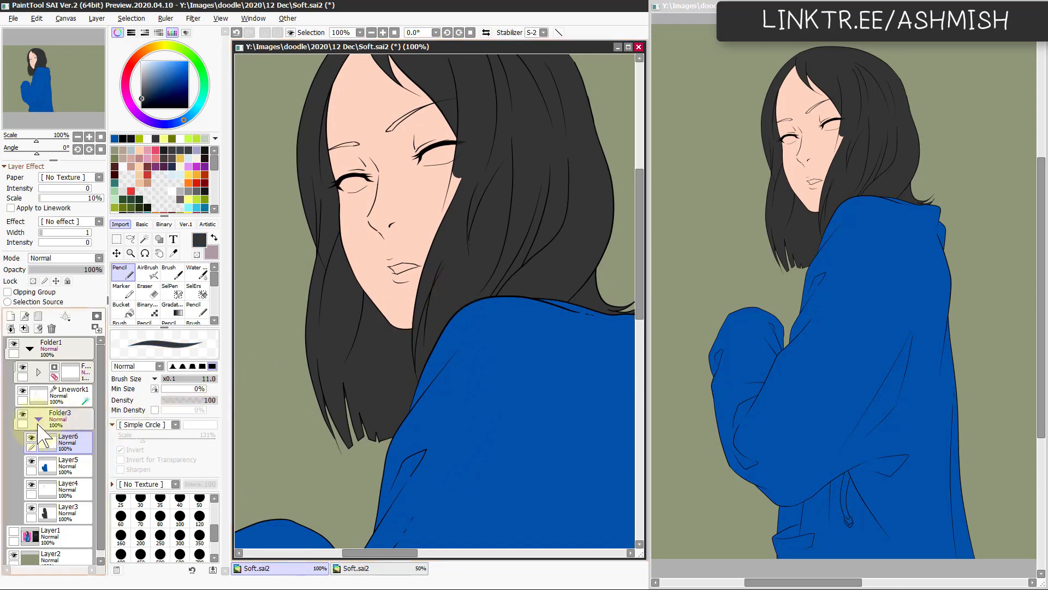
Step: Compare the face and hair with the full-colour reference by toggling the flat colours, and ready the Magic Wand
{"action": "left_click", "coordinate": [22, 414]}
{"action": "left_click", "coordinate": [14, 531]}
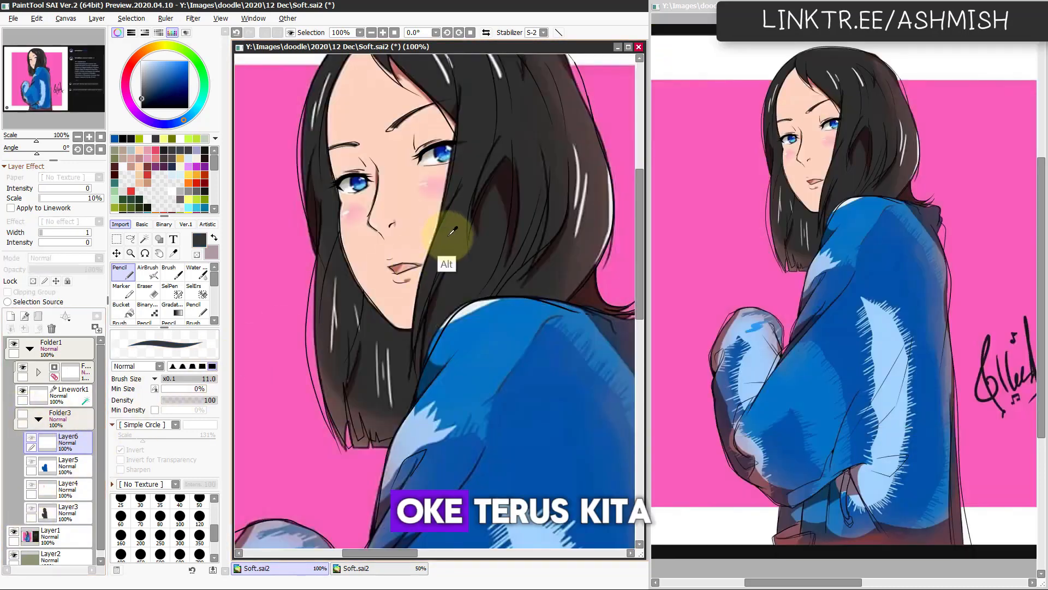
{"action": "left_click", "coordinate": [14, 531]}
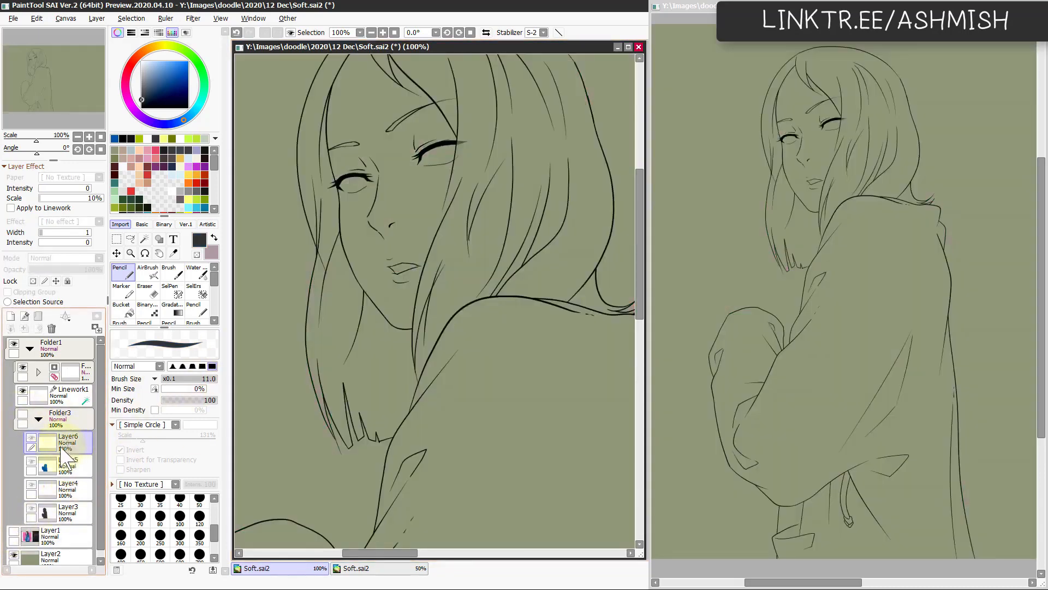
{"action": "left_click", "coordinate": [23, 414]}
{"action": "left_click", "coordinate": [144, 239]}
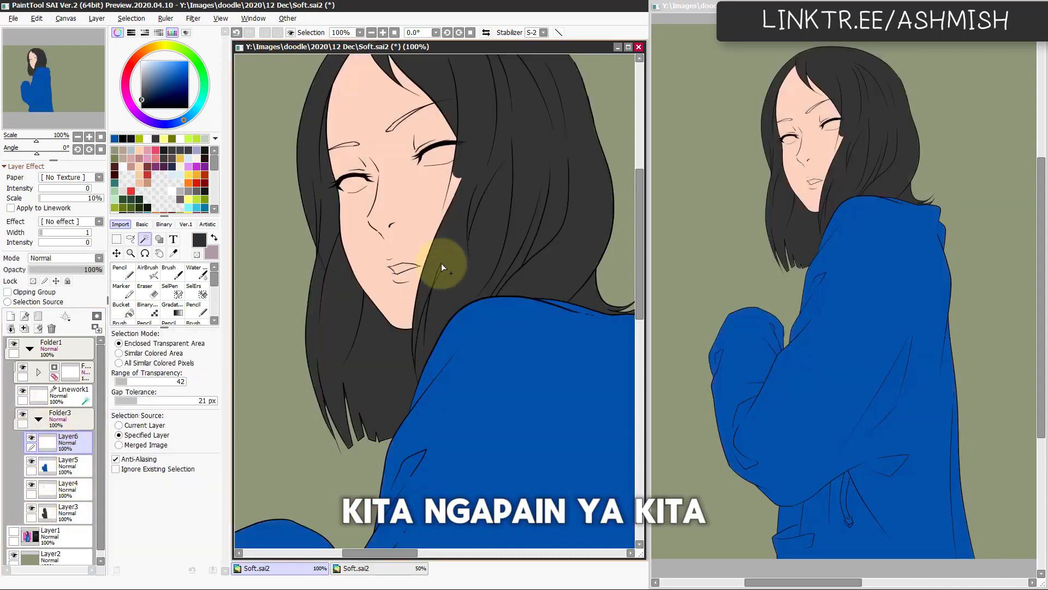
Step: Select all the hair sections with the Magic Wand, discard the last stray pick, fill them dark grey on Layer6, and deselect
{"action": "left_click", "coordinate": [441, 263]}
{"action": "left_click", "coordinate": [369, 389]}
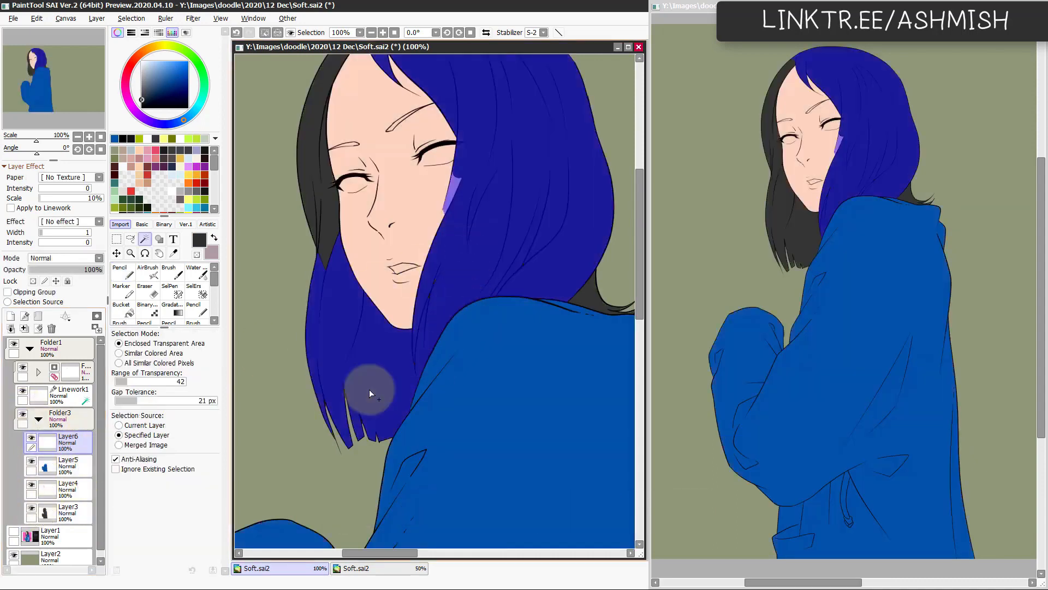
{"action": "left_click", "coordinate": [591, 294]}
{"action": "left_click", "coordinate": [314, 235]}
{"action": "left_click", "coordinate": [328, 256]}
{"action": "left_click_drag", "start_coordinate": [339, 240], "coordinate": [309, 327]}
{"action": "left_click", "coordinate": [277, 229]}
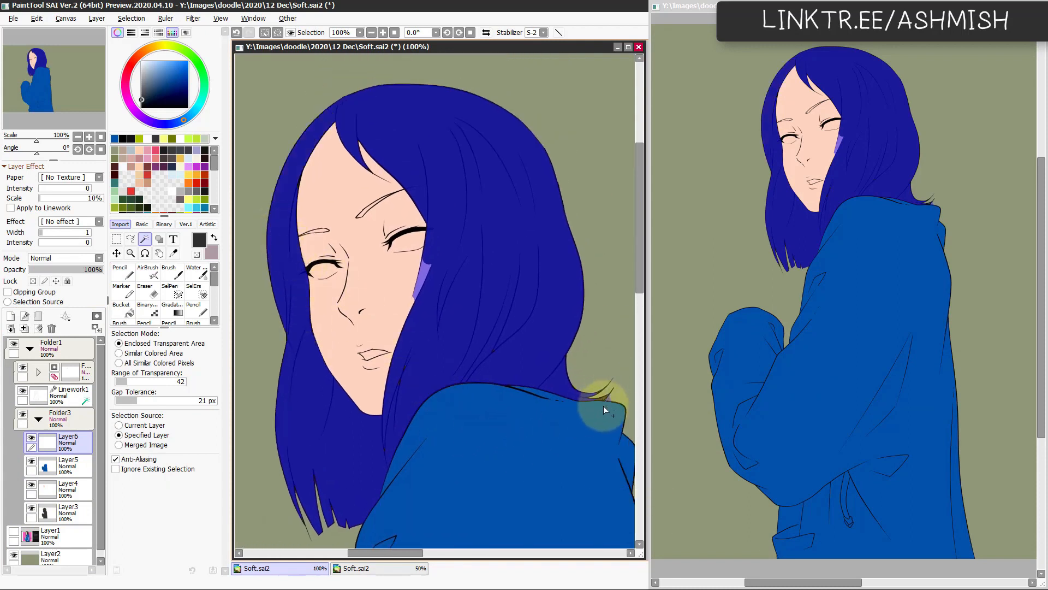
{"action": "key", "text": "ctrl+z"}
{"action": "key", "text": "n"}
{"action": "key", "text": "ctrl+f"}
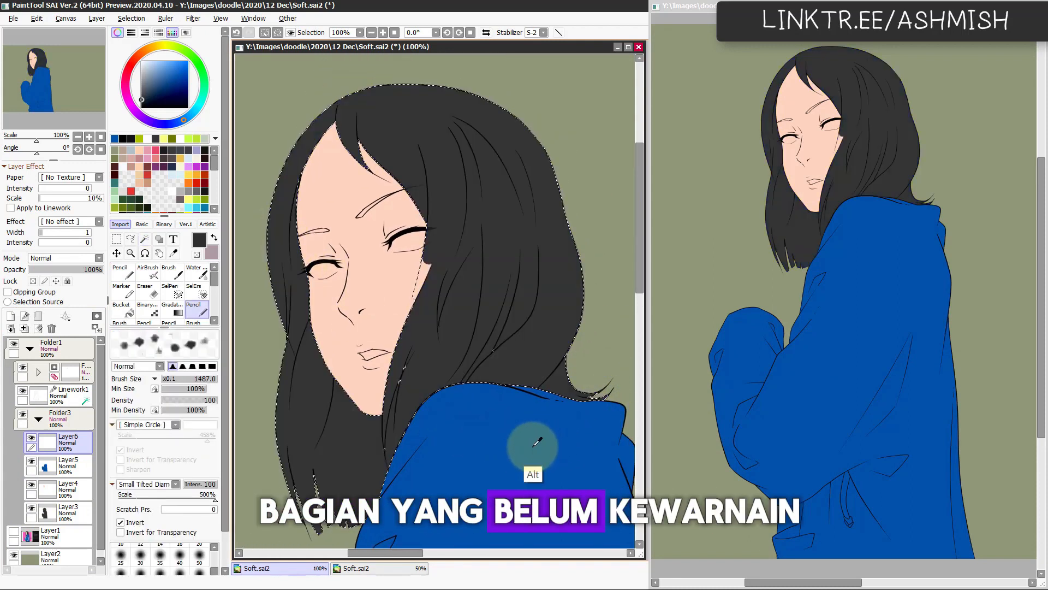
{"action": "key", "text": "ctrl+d"}
Step: Hide Layer6 and reinforce the missing hair strand lines beside the cheek in black on Linework1
{"action": "scroll", "coordinate": [460, 401], "scroll_direction": "up", "scroll_amount": 2}
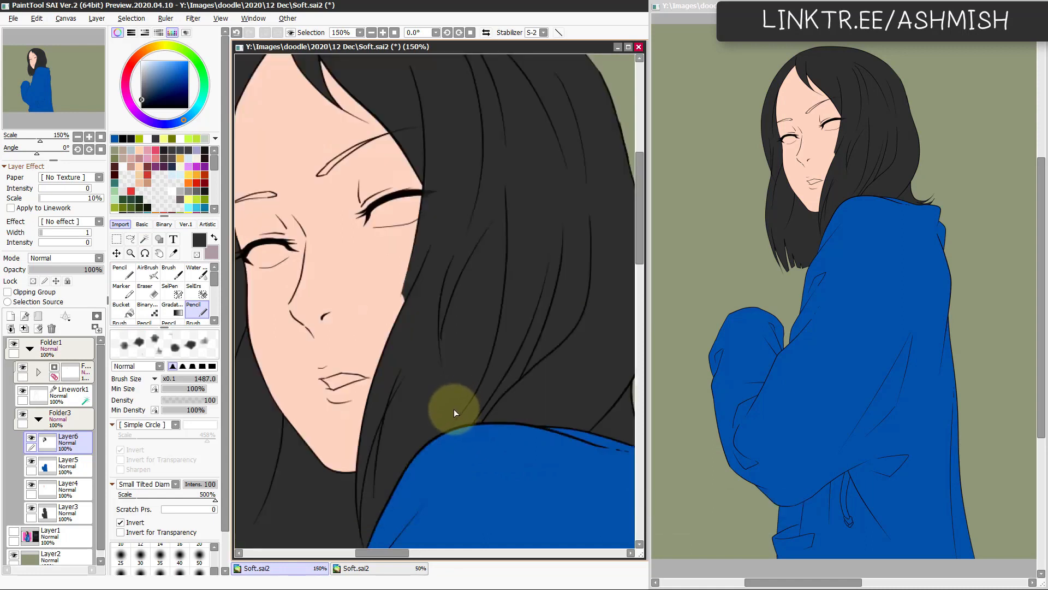
{"action": "left_click", "coordinate": [31, 438]}
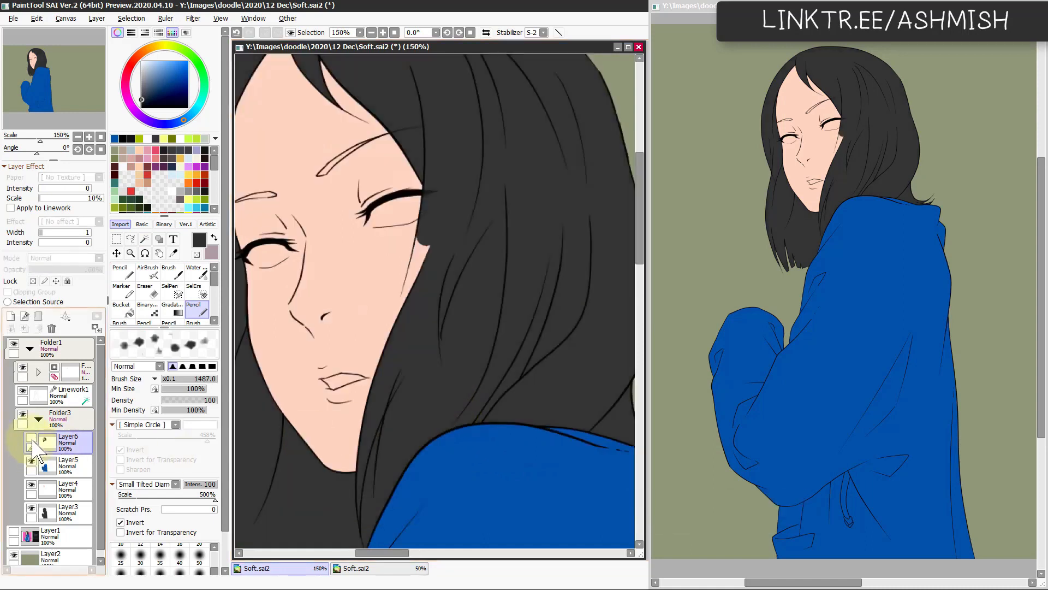
{"action": "left_click", "coordinate": [70, 400]}
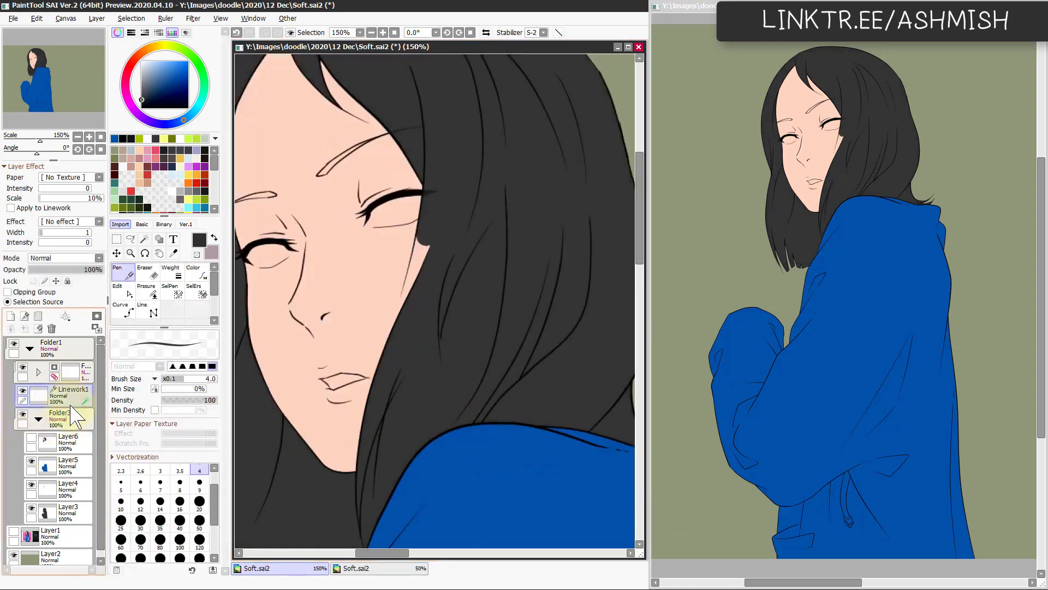
{"action": "left_click", "coordinate": [142, 108]}
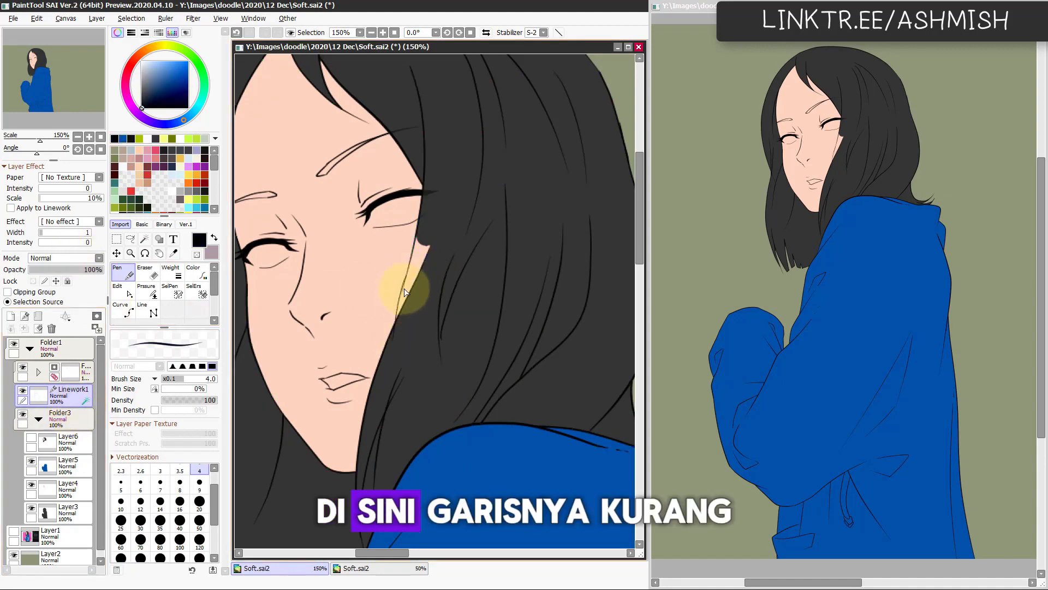
{"action": "key", "text": "e"}
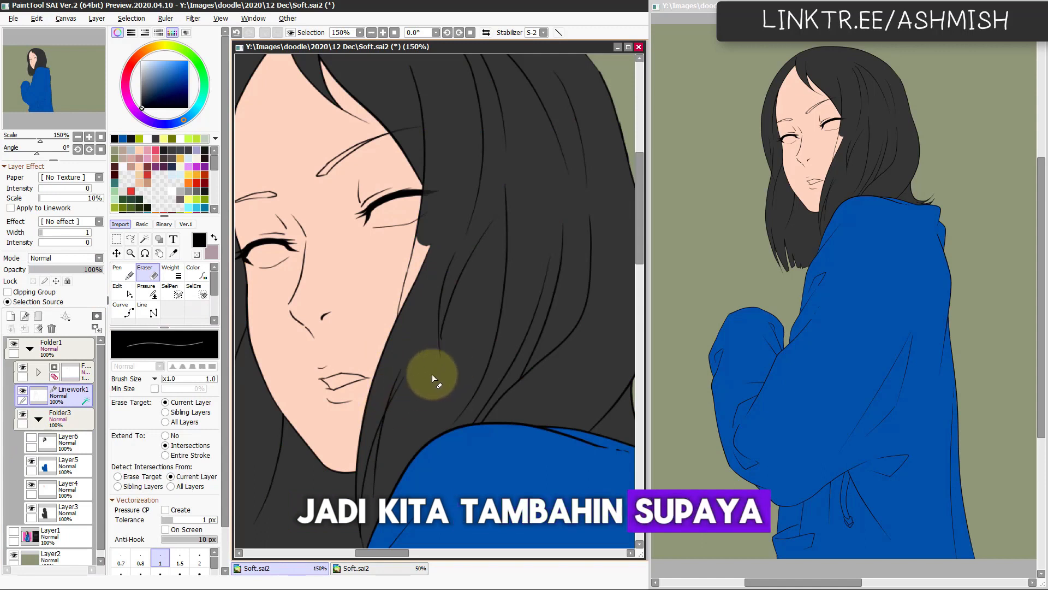
Step: Sample the hair's dark grey, show Layer6 again, and tidy its hair edge along the cheek with a size 31 Pencil
{"action": "left_click", "coordinate": [429, 388], "text": "ctrl+shift"}
{"action": "key", "text": "n"}
{"action": "left_click", "coordinate": [433, 388], "text": "alt"}
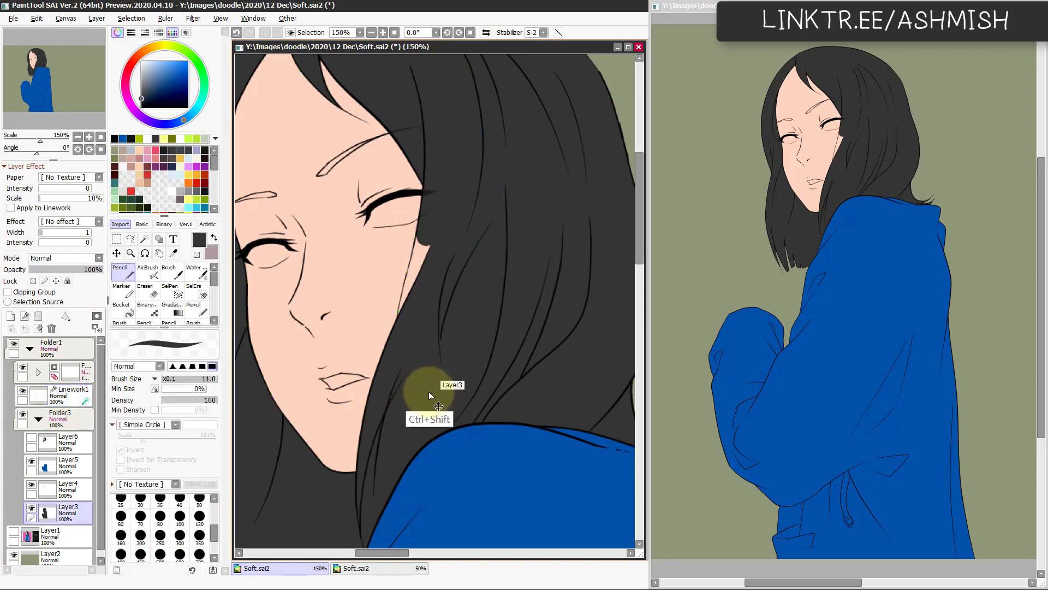
{"action": "left_click", "coordinate": [31, 438]}
{"action": "left_click", "coordinate": [68, 442]}
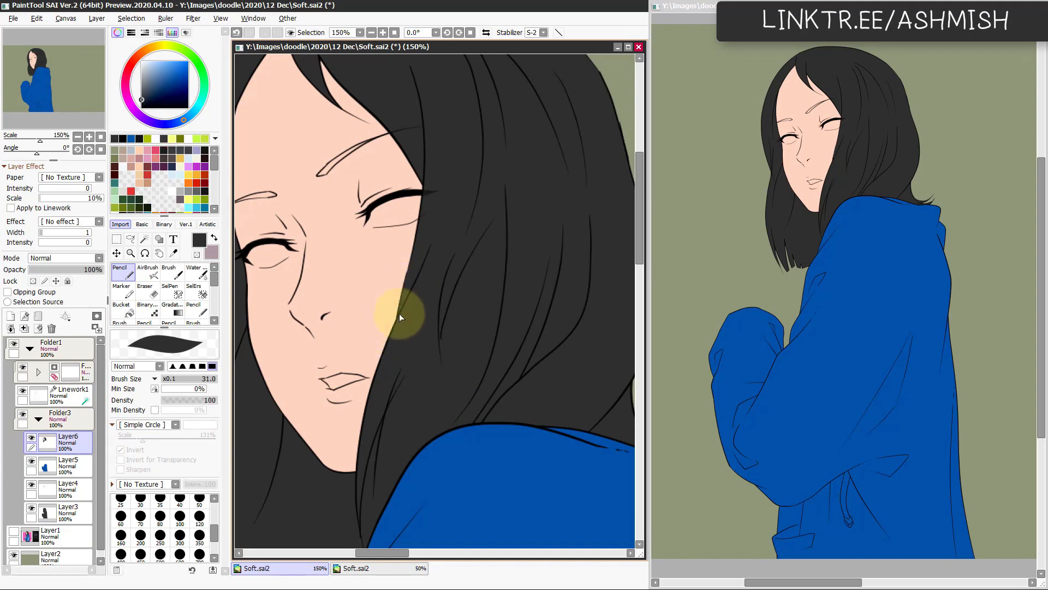
{"action": "key", "text": "c"}
{"action": "mouse_move", "coordinate": [437, 513]}
{"action": "left_mouse_down"}
{"action": "mouse_move", "coordinate": [454, 452]}
{"action": "mouse_move", "coordinate": [449, 403]}
{"action": "left_mouse_up"}
{"action": "key", "text": "c"}
{"action": "key", "text": "ctrl+u"}
{"action": "mouse_move", "coordinate": [210, 464]}
{"action": "left_mouse_down"}
{"action": "mouse_move", "coordinate": [224, 466]}
{"action": "mouse_move", "coordinate": [207, 480]}
{"action": "mouse_move", "coordinate": [206, 452]}
{"action": "left_mouse_up"}
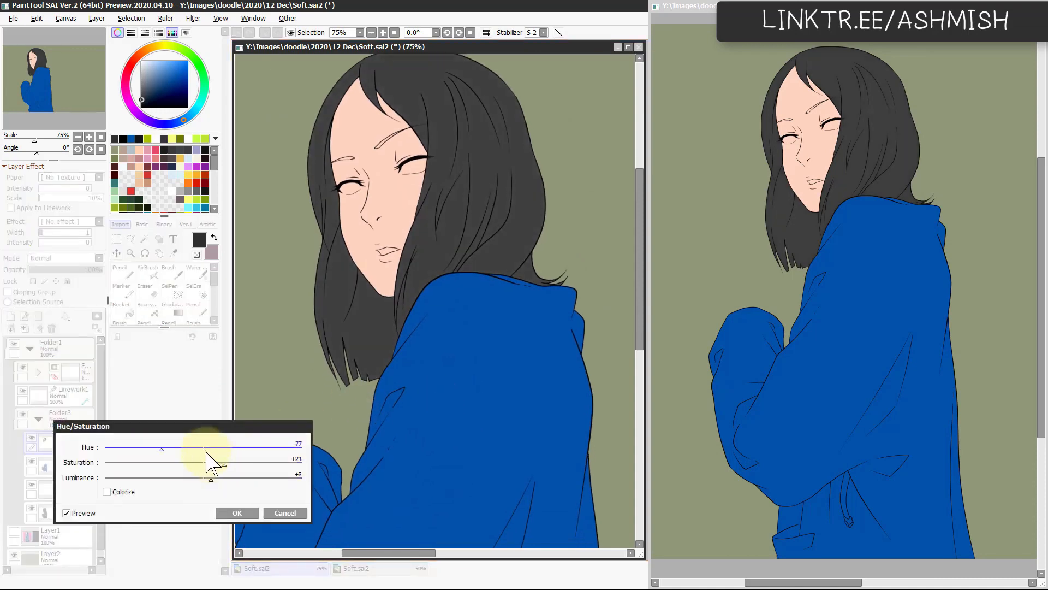
{"action": "left_click", "coordinate": [287, 511]}
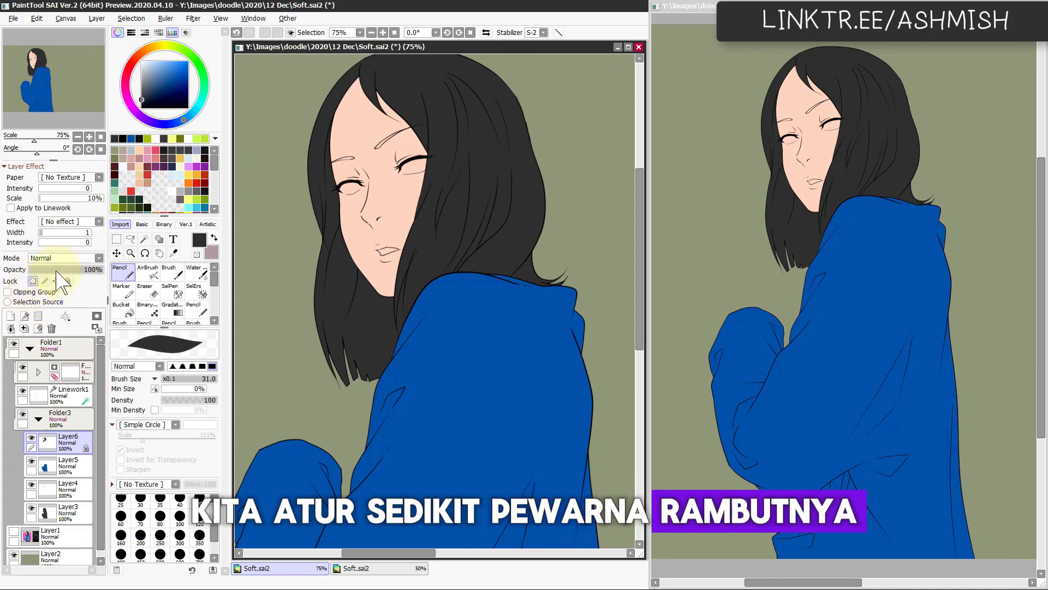
Step: Lock Layer6's transparency, refill the hair with brown, and apply Hue/Saturation with Saturation -34 and Luminance -31
{"action": "key", "text": "alt+BackSpace"}
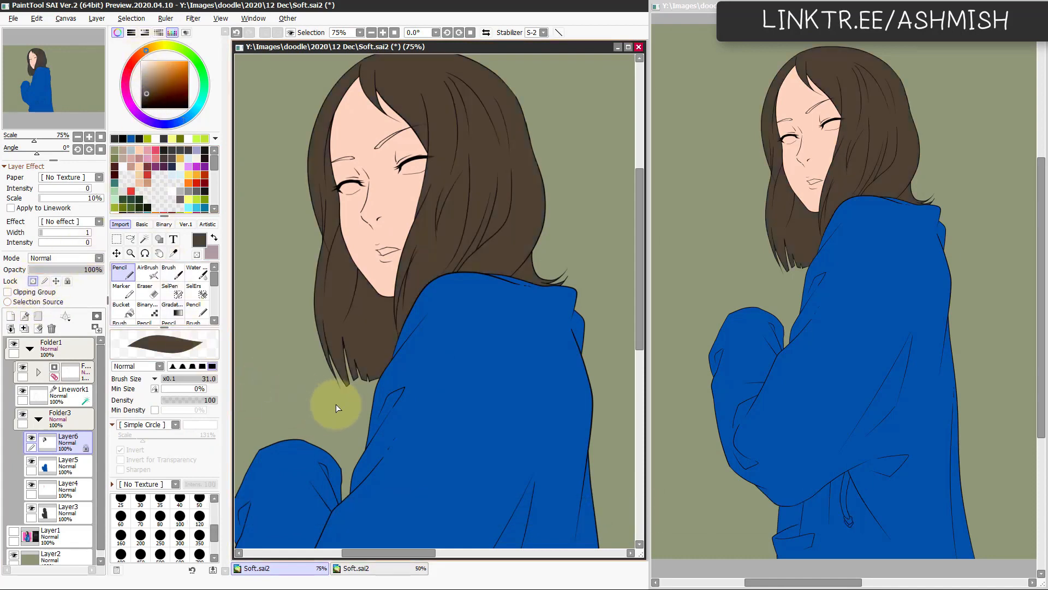
{"action": "key", "text": "ctrl+u"}
{"action": "left_click_drag", "start_coordinate": [199, 464], "coordinate": [170, 466]}
{"action": "left_click_drag", "start_coordinate": [174, 479], "coordinate": [171, 478]}
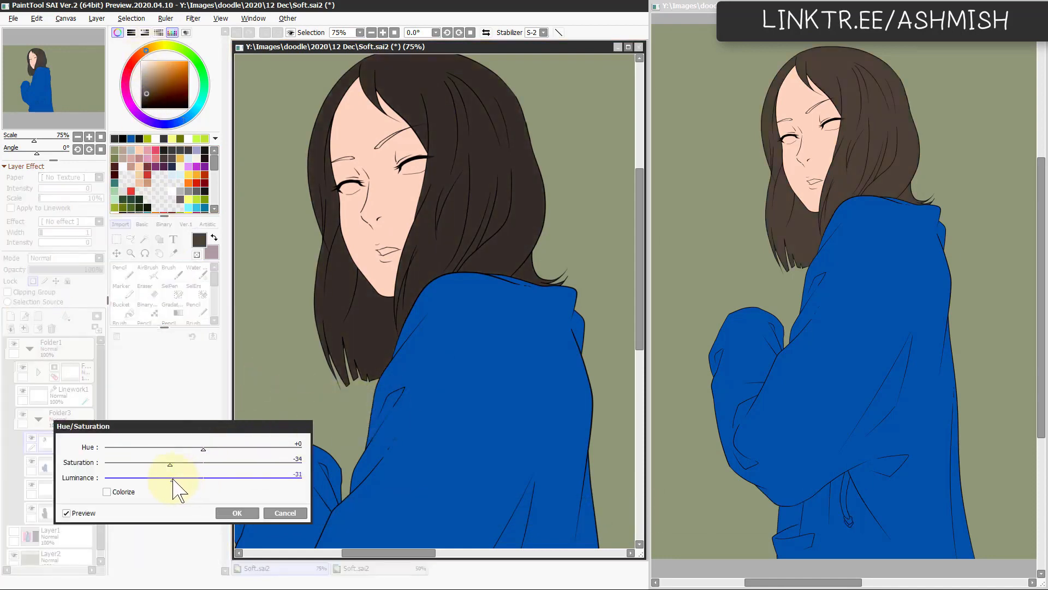
{"action": "left_click", "coordinate": [245, 508]}
Step: Darken Layer3's hair colour to near black by strongly lowering its Luminance in Hue/Saturation
{"action": "left_click_drag", "start_coordinate": [379, 416], "coordinate": [365, 490]}
{"action": "scroll", "coordinate": [397, 426], "scroll_direction": "up", "scroll_amount": 1}
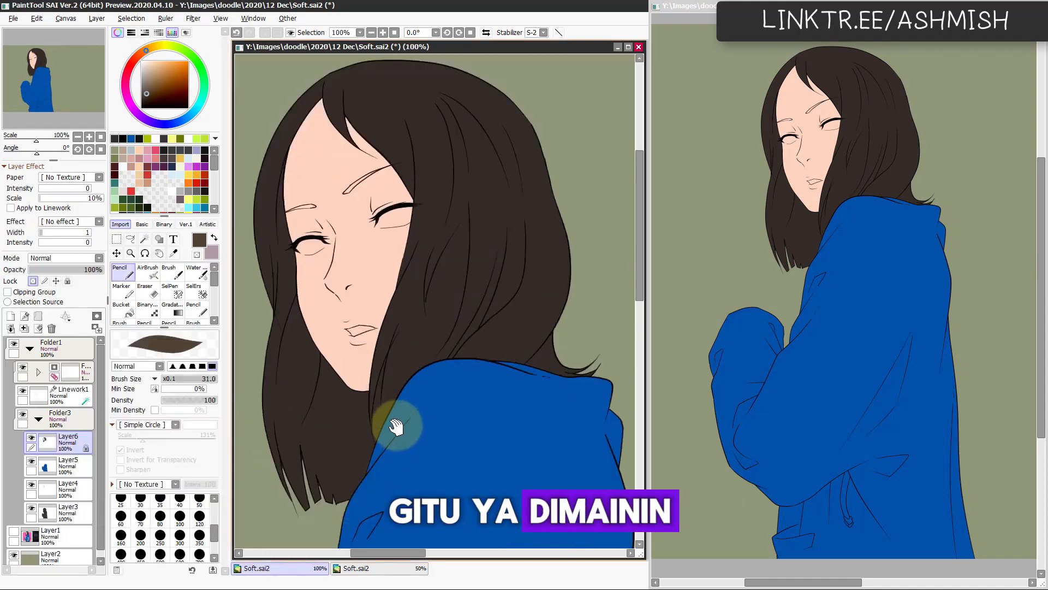
{"action": "left_click_drag", "start_coordinate": [397, 426], "coordinate": [510, 412]}
{"action": "left_click_drag", "start_coordinate": [439, 431], "coordinate": [412, 431]}
{"action": "scroll", "coordinate": [411, 431], "scroll_direction": "down", "scroll_amount": 2}
{"action": "left_click_drag", "start_coordinate": [482, 435], "coordinate": [435, 404]}
{"action": "left_click", "coordinate": [74, 513]}
{"action": "key", "text": "ctrl+u"}
{"action": "left_click_drag", "start_coordinate": [203, 480], "coordinate": [106, 497]}
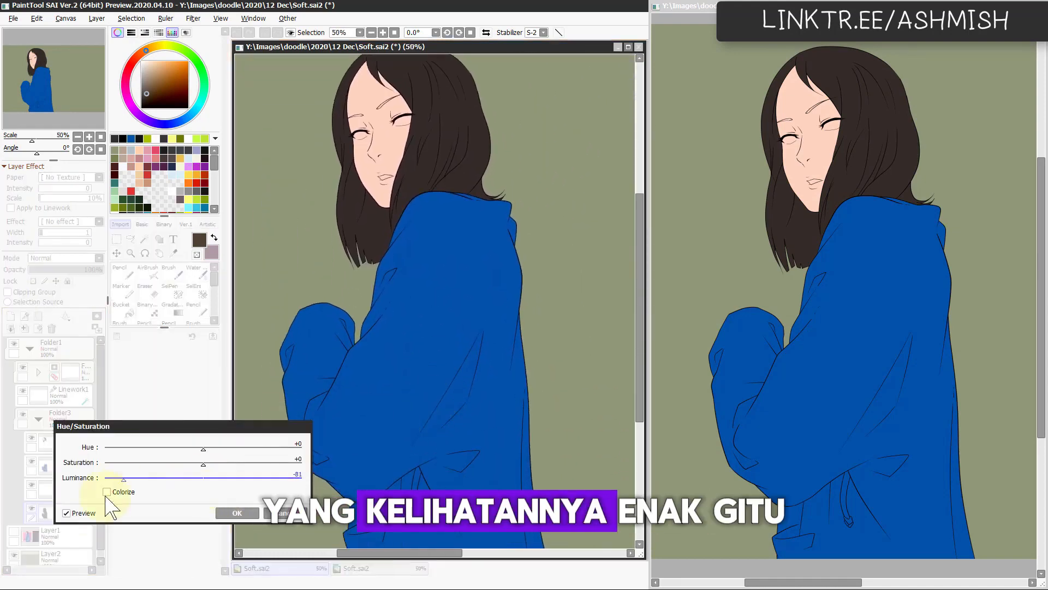
{"action": "left_click", "coordinate": [237, 513]}
Step: Check the hair's lower tips on Layer3 for colour spill and clean them with a size 10 Eraser
{"action": "scroll", "coordinate": [335, 257], "scroll_direction": "up", "scroll_amount": 3}
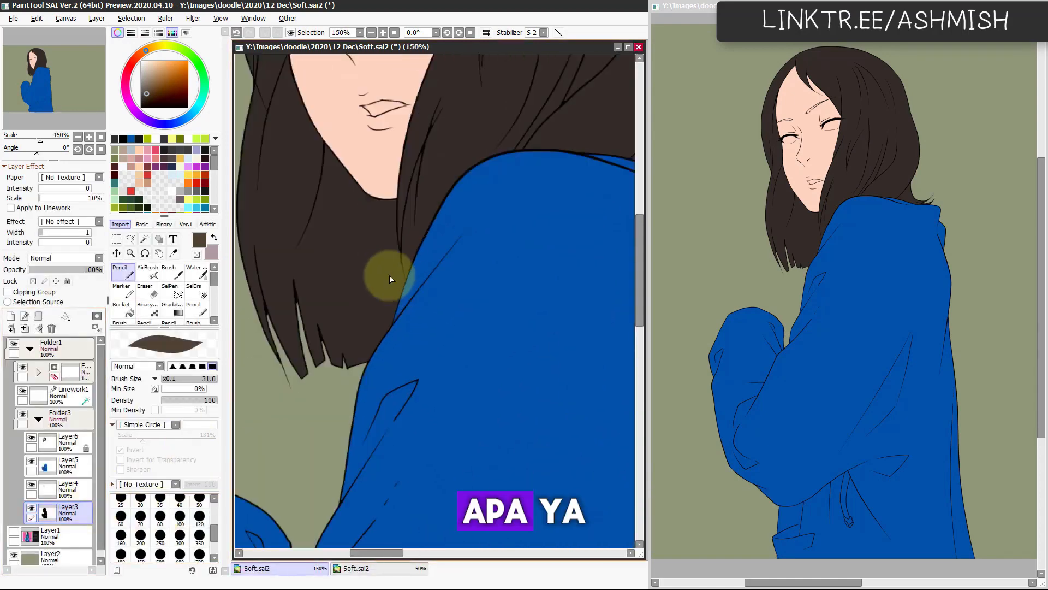
{"action": "scroll", "coordinate": [390, 279], "scroll_direction": "up", "scroll_amount": 1}
{"action": "mouse_move", "coordinate": [307, 334]}
{"action": "left_mouse_down"}
{"action": "mouse_move", "coordinate": [356, 294]}
{"action": "mouse_move", "coordinate": [345, 318]}
{"action": "mouse_move", "coordinate": [356, 325]}
{"action": "left_mouse_up"}
{"action": "key", "text": "e"}
{"action": "key", "text": "["}
{"action": "key", "text": "["}
{"action": "key", "text": "["}
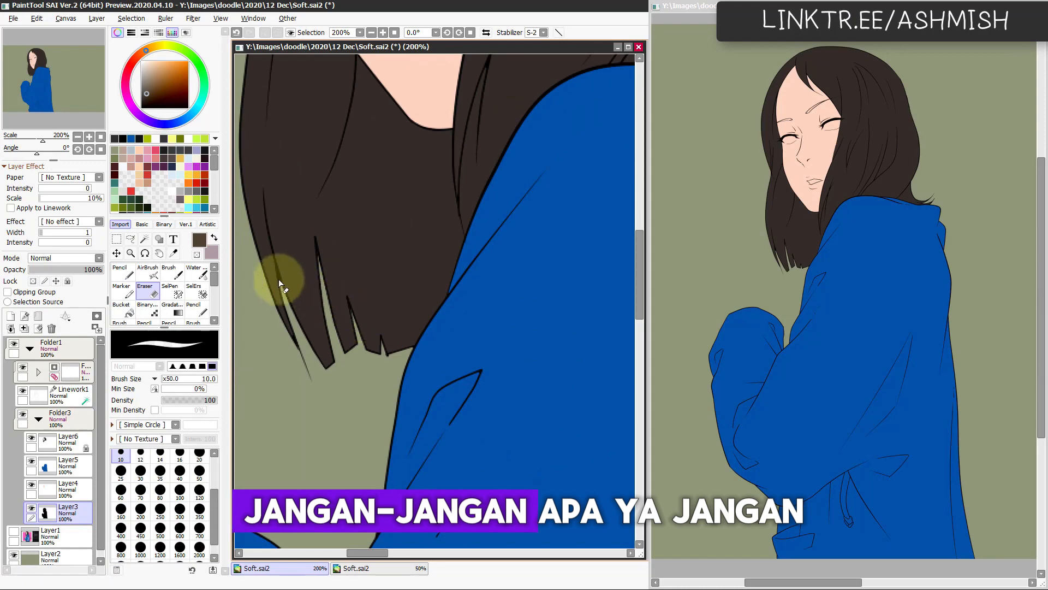
{"action": "scroll", "coordinate": [444, 386], "scroll_direction": "down", "scroll_amount": 4}
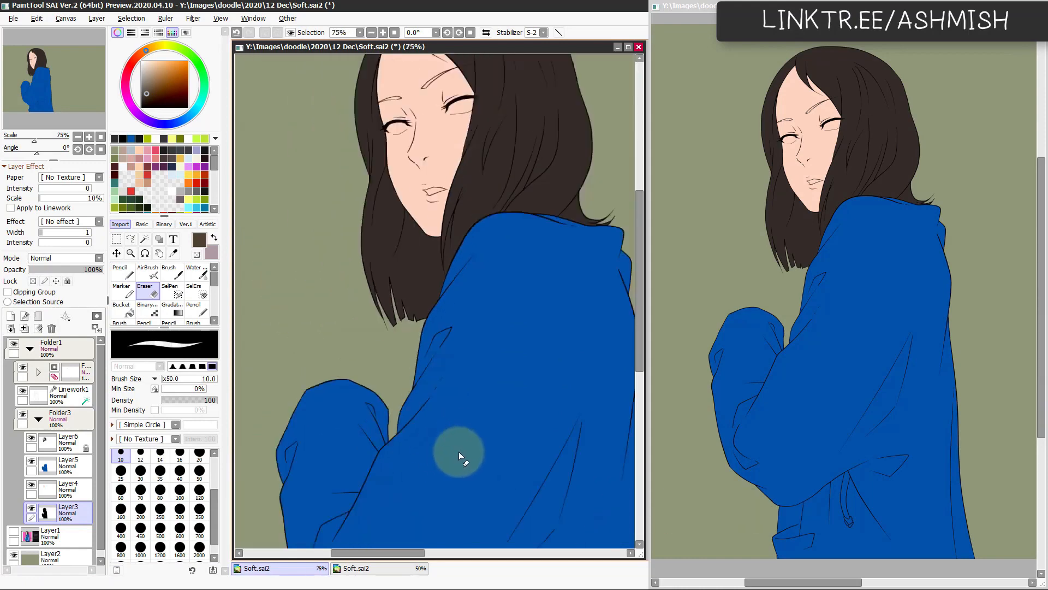
Step: Create a new folder beneath the eye linework layer and add an empty layer inside it for the eye colour
{"action": "left_click_drag", "start_coordinate": [444, 447], "coordinate": [540, 363]}
{"action": "scroll", "coordinate": [470, 432], "scroll_direction": "up", "scroll_amount": 3}
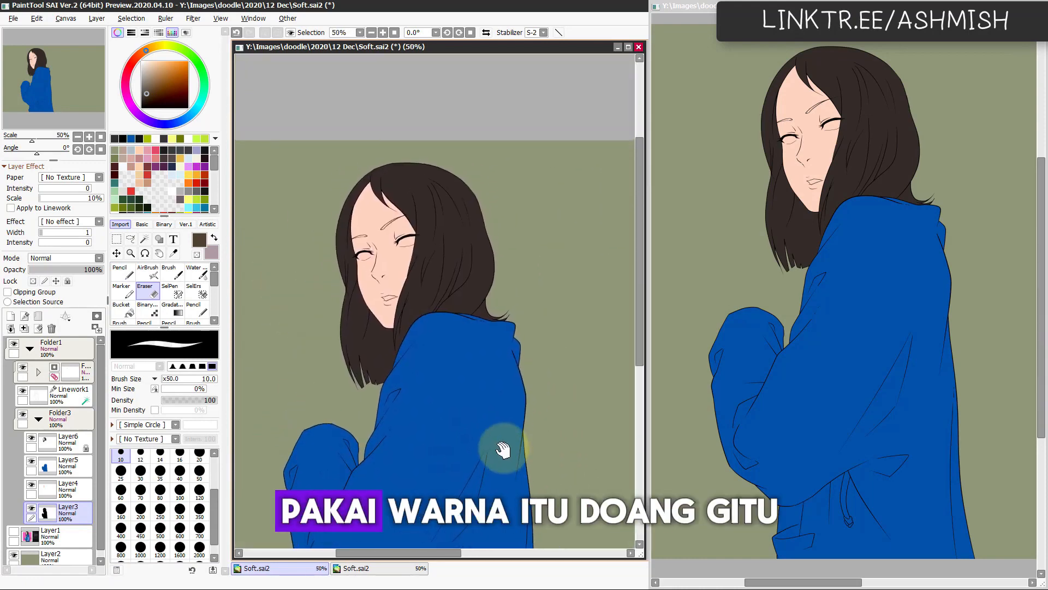
{"action": "left_click_drag", "start_coordinate": [498, 398], "coordinate": [421, 316]}
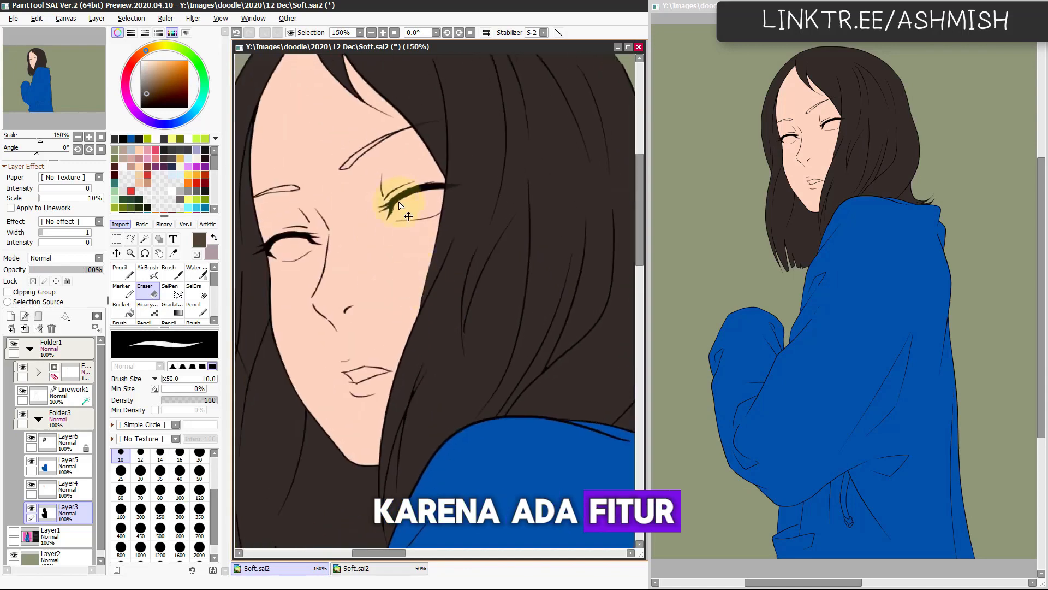
{"action": "left_click", "coordinate": [400, 207], "text": "ctrl+shift"}
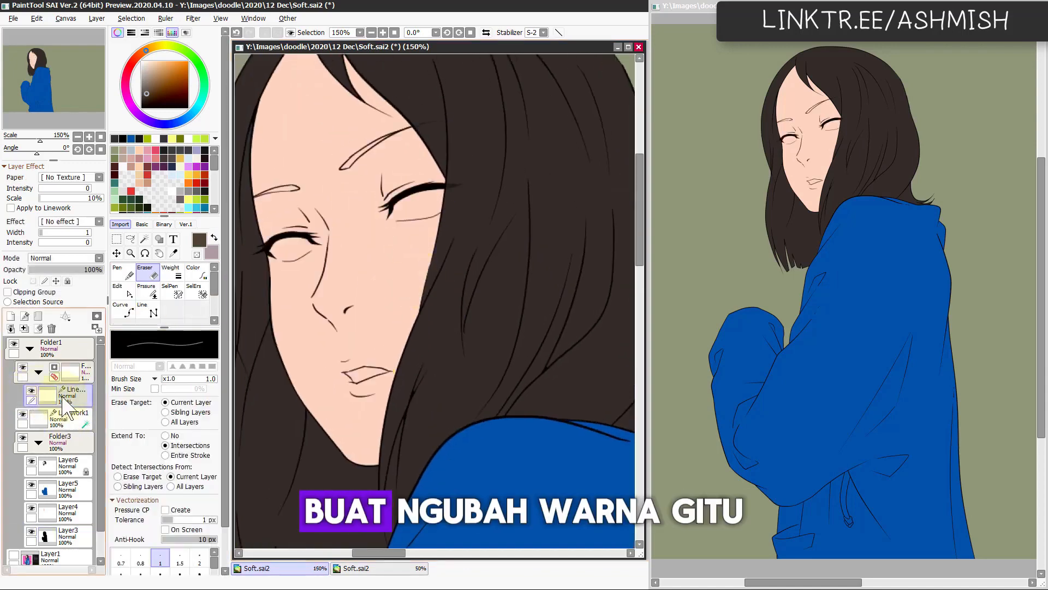
{"action": "left_click", "coordinate": [38, 316]}
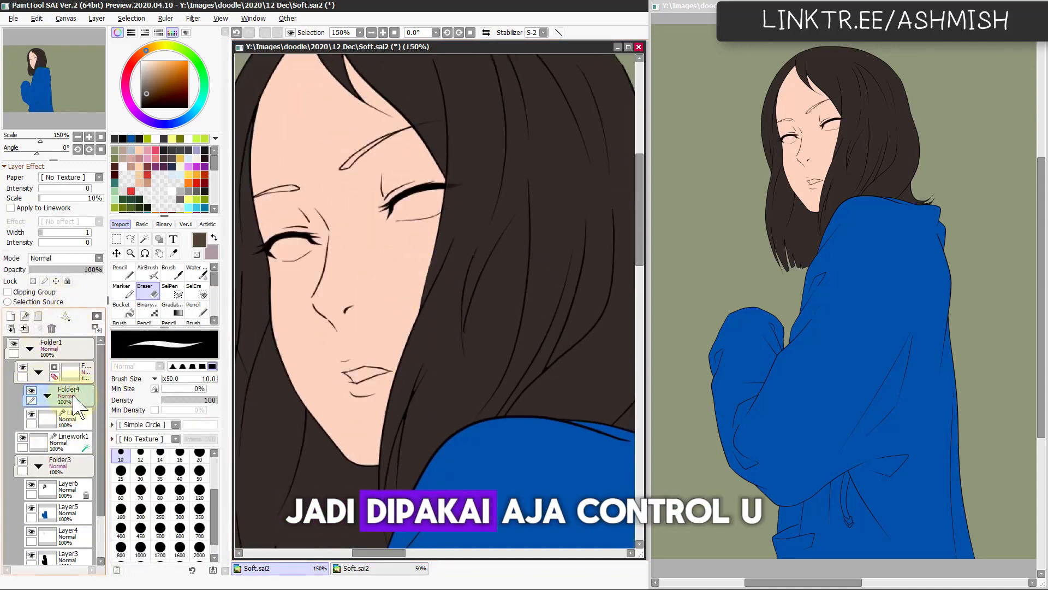
{"action": "left_click_drag", "start_coordinate": [66, 396], "coordinate": [80, 427]}
{"action": "left_click", "coordinate": [11, 316]}
Step: Choose a bluish off-white, lasso the eye nearest the long side hair, fill it on Layer7, and deselect
{"action": "left_click", "coordinate": [123, 167]}
{"action": "key", "text": "Page_Up"}
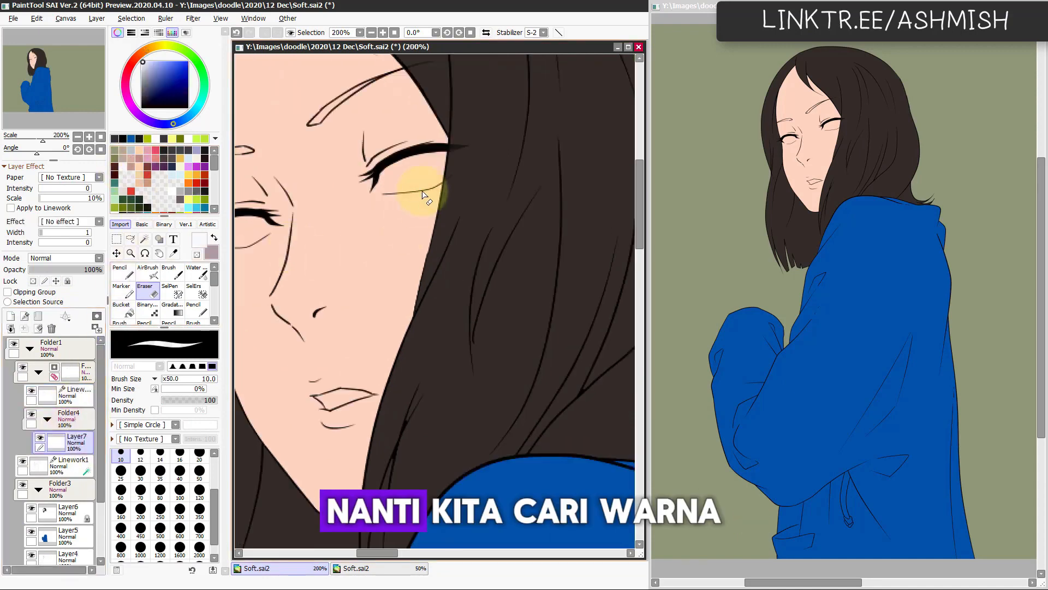
{"action": "key", "text": "l"}
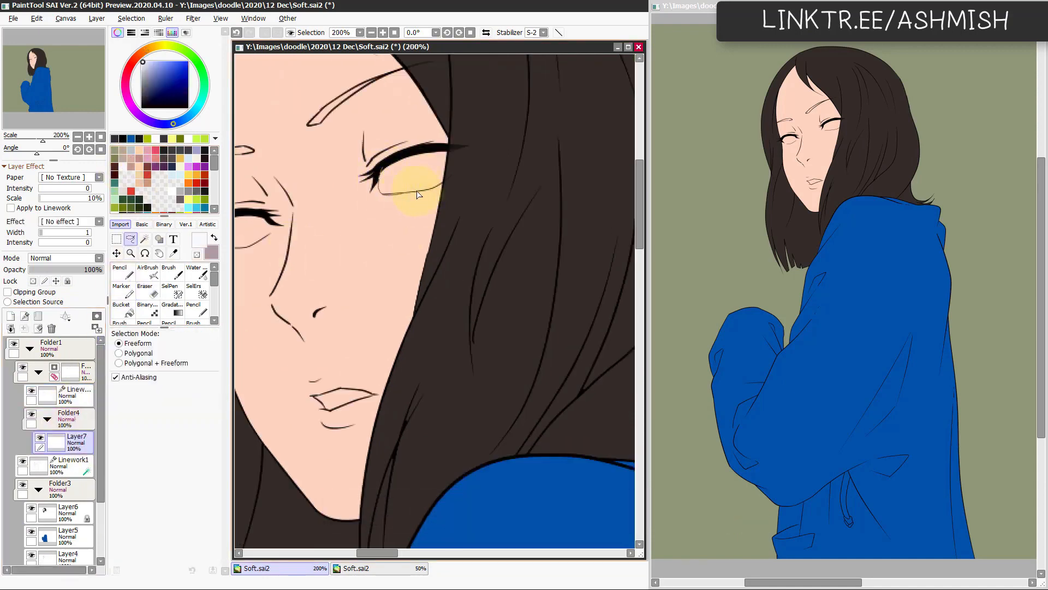
{"action": "key", "text": "ctrl+f"}
{"action": "key", "text": "ctrl+d"}
{"action": "key", "text": "Page_Up"}
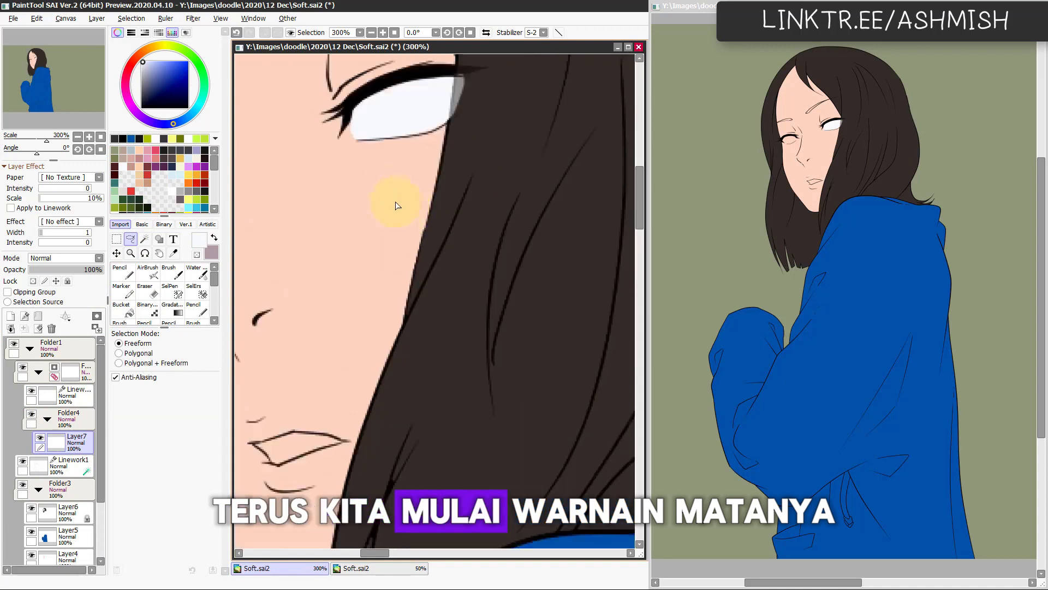
Step: Lasso and fill the remaining gap along that eye's lower lid with off-white, and touch up the edge with the Pencil
{"action": "mouse_move", "coordinate": [424, 81]}
{"action": "left_mouse_down"}
{"action": "mouse_move", "coordinate": [400, 180]}
{"action": "mouse_move", "coordinate": [351, 192]}
{"action": "left_mouse_up"}
{"action": "left_click_drag", "start_coordinate": [425, 181], "coordinate": [407, 172]}
{"action": "key", "text": "ctrl+f"}
{"action": "key", "text": "ctrl+d"}
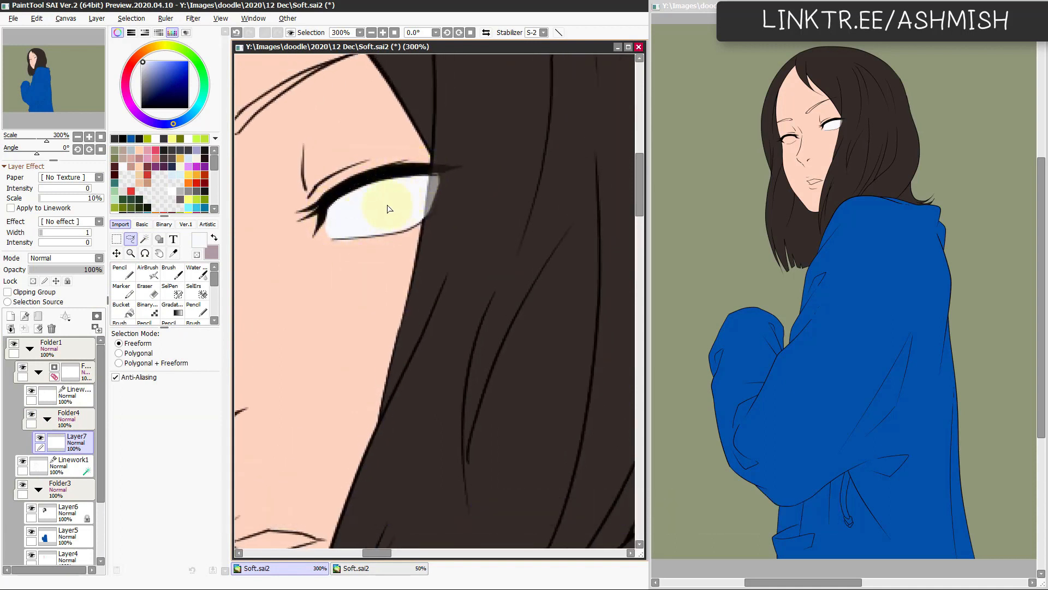
{"action": "key", "text": "n"}
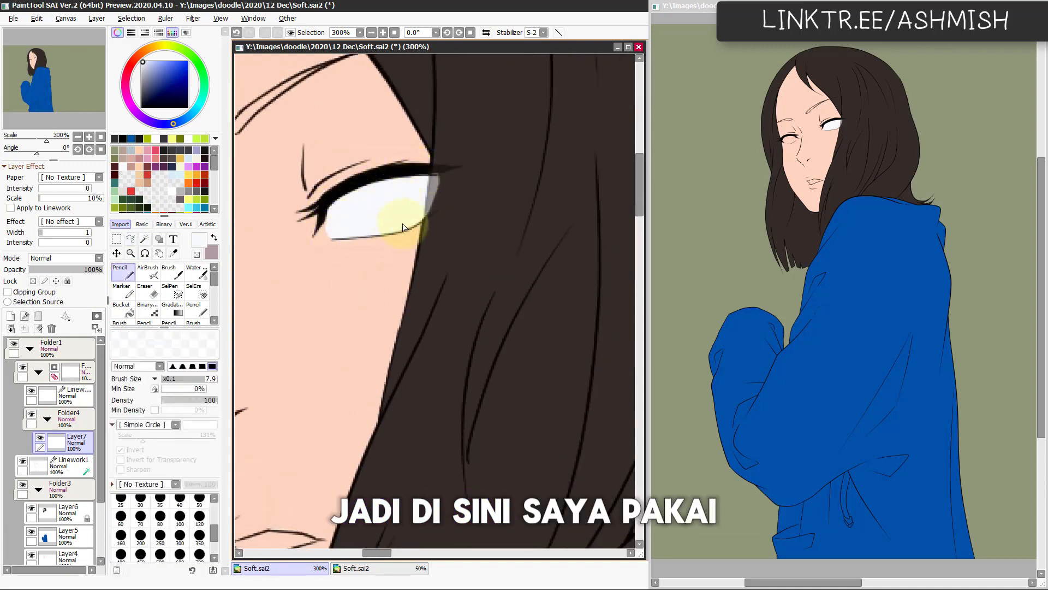
Step: Erase the off-white spill over the hair at the eye's outer corner with a size 12 Eraser
{"action": "key", "text": "e"}
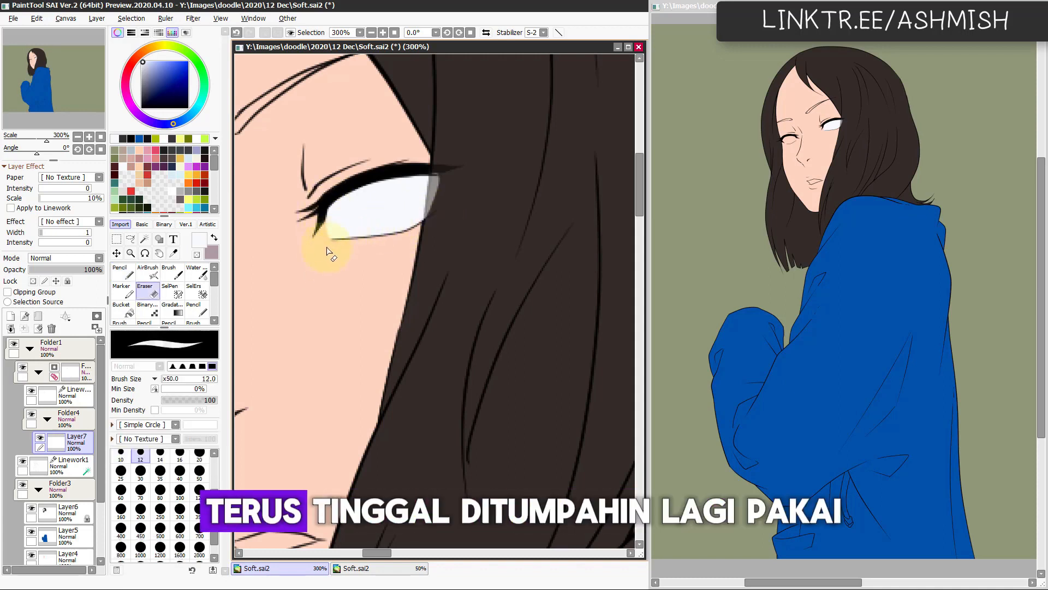
{"action": "left_click_drag", "start_coordinate": [441, 192], "coordinate": [438, 214]}
{"action": "left_click_drag", "start_coordinate": [440, 168], "coordinate": [426, 241]}
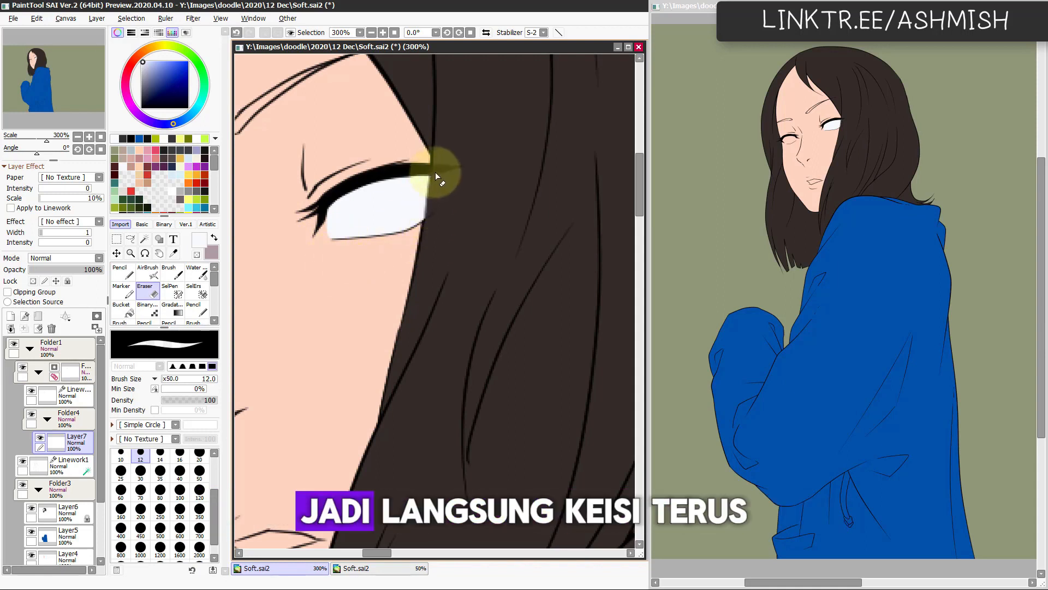
Step: Flip the view to lasso and fill the other eye with off-white, restore the view, and touch up its edge with the Pencil
{"action": "scroll", "coordinate": [422, 254], "scroll_direction": "down", "scroll_amount": 1}
{"action": "left_click_drag", "start_coordinate": [300, 372], "coordinate": [454, 343]}
{"action": "scroll", "coordinate": [416, 271], "scroll_direction": "up", "scroll_amount": 1}
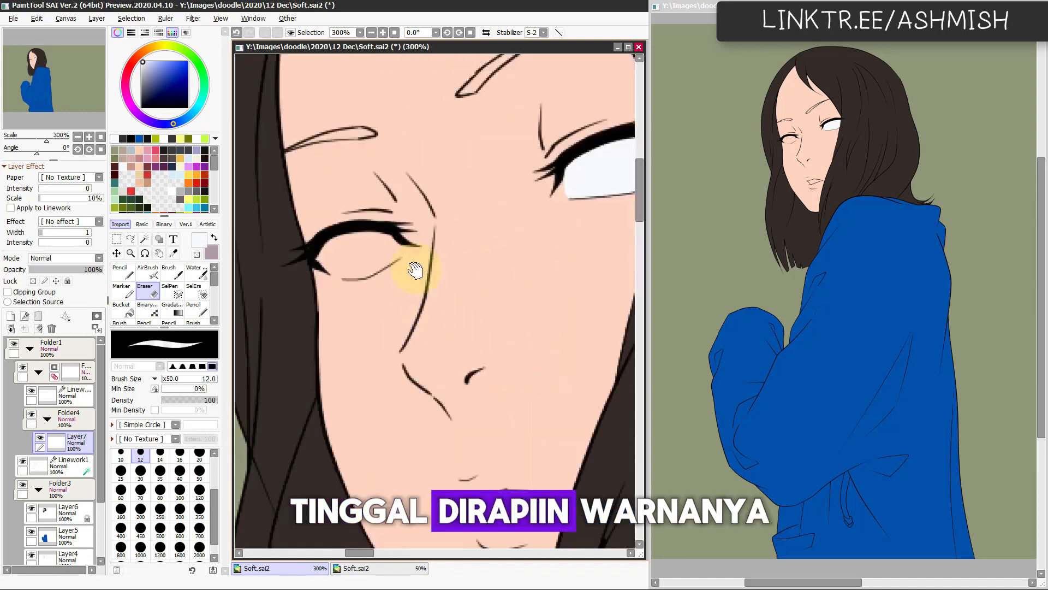
{"action": "key", "text": "a"}
{"action": "scroll", "coordinate": [410, 314], "scroll_direction": "up", "scroll_amount": 1}
{"action": "key", "text": "Insert"}
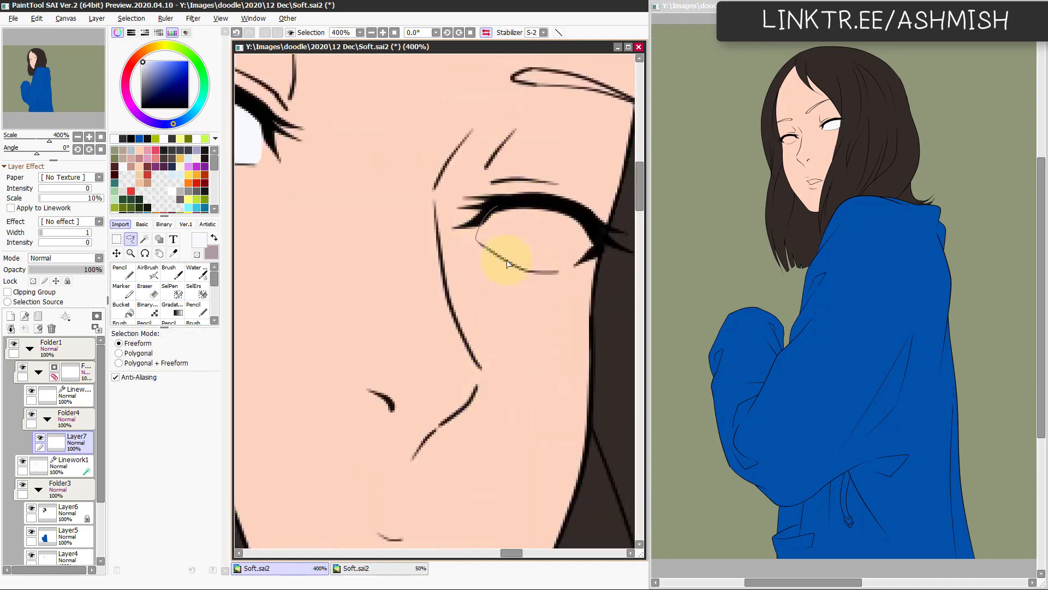
{"action": "key", "text": "ctrl+f"}
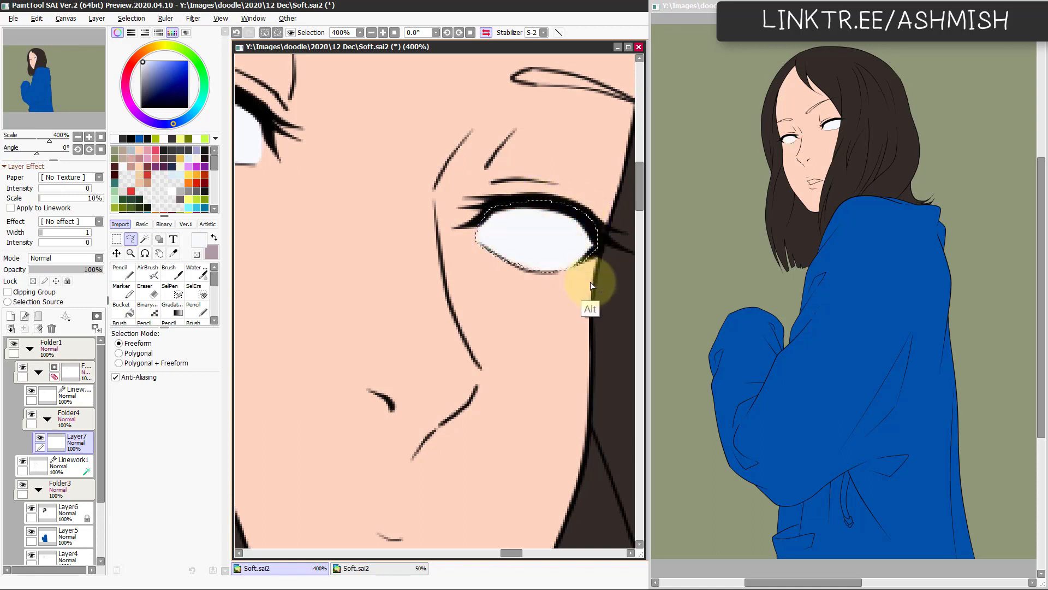
{"action": "key", "text": "ctrl+d"}
{"action": "key", "text": "h"}
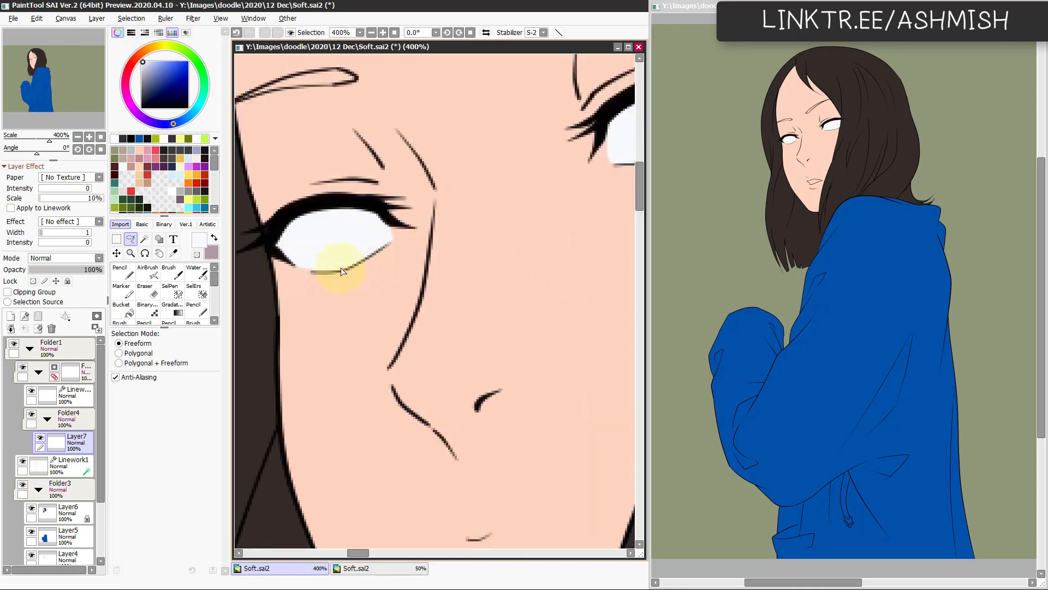
{"action": "key", "text": "n"}
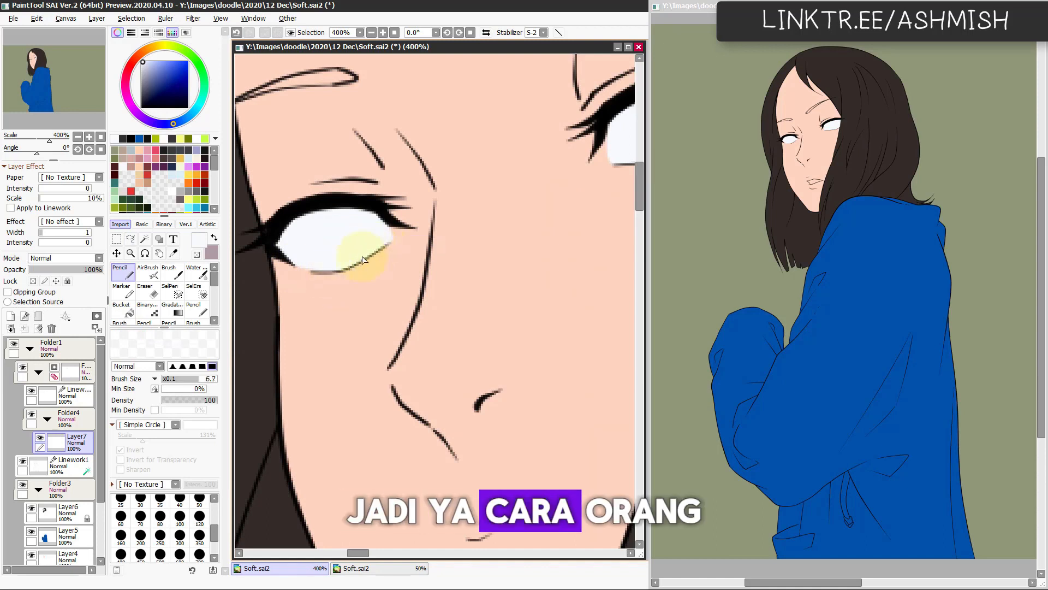
{"action": "key", "text": "e"}
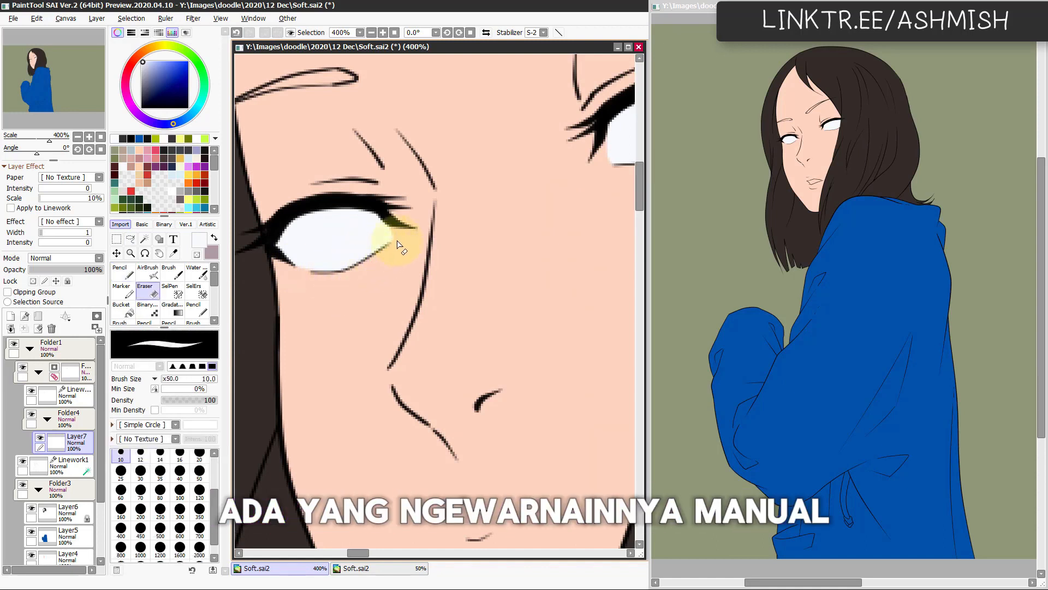
{"action": "scroll", "coordinate": [399, 252], "scroll_direction": "down", "scroll_amount": 4}
{"action": "key", "text": "h"}
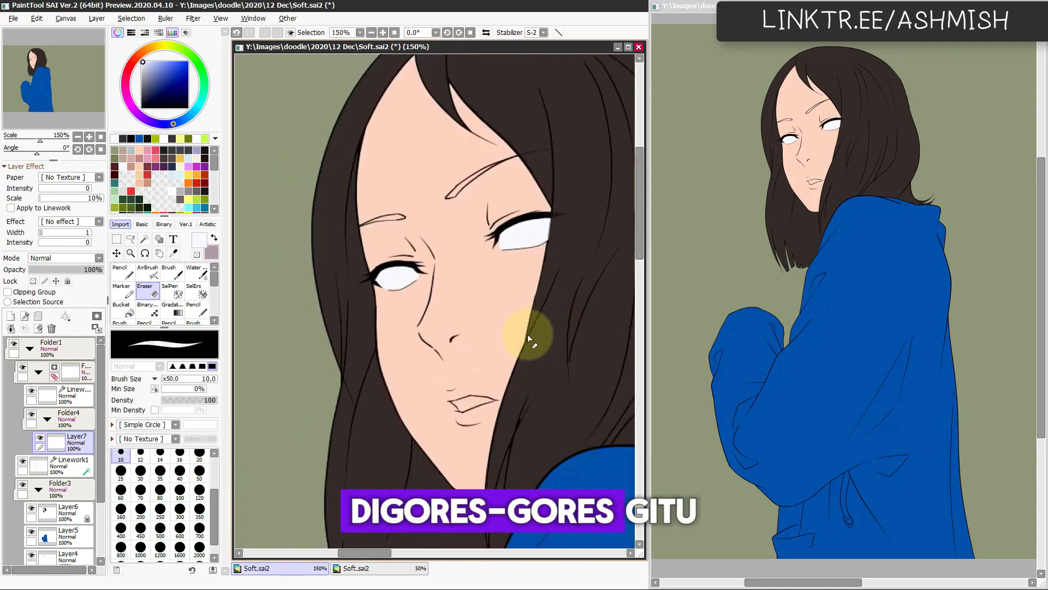
{"action": "scroll", "coordinate": [484, 457], "scroll_direction": "up", "scroll_amount": 3}
{"action": "key", "text": "h"}
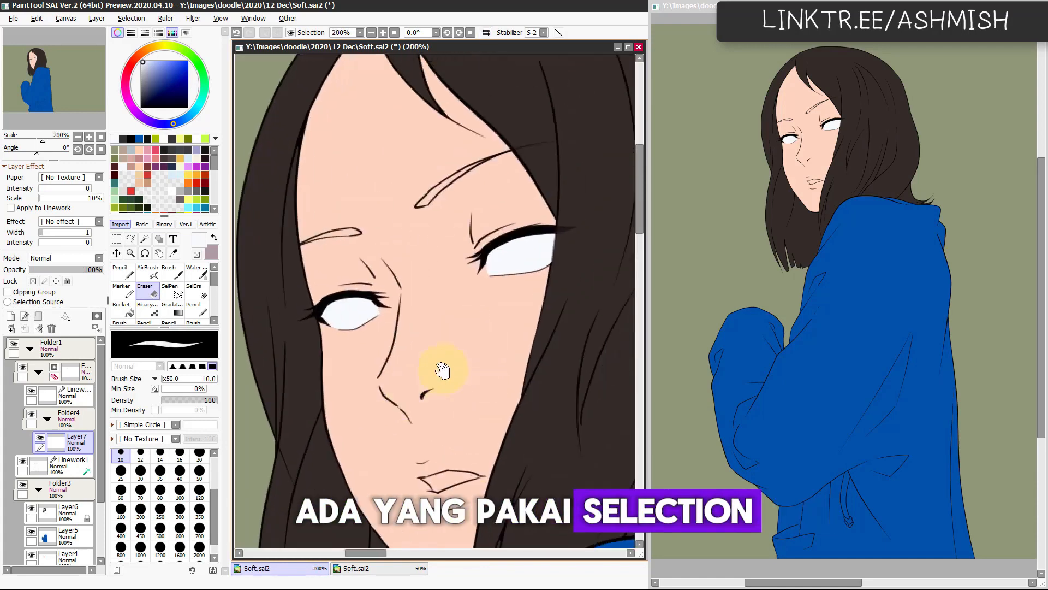
Step: Add a new layer above Layer7 and sample the hair's dark brown for the eyebrows
{"action": "key", "text": "ctrl+shift+n"}
{"action": "key", "text": "w"}
{"action": "left_click", "coordinate": [409, 225]}
{"action": "key", "text": "ctrl+d"}
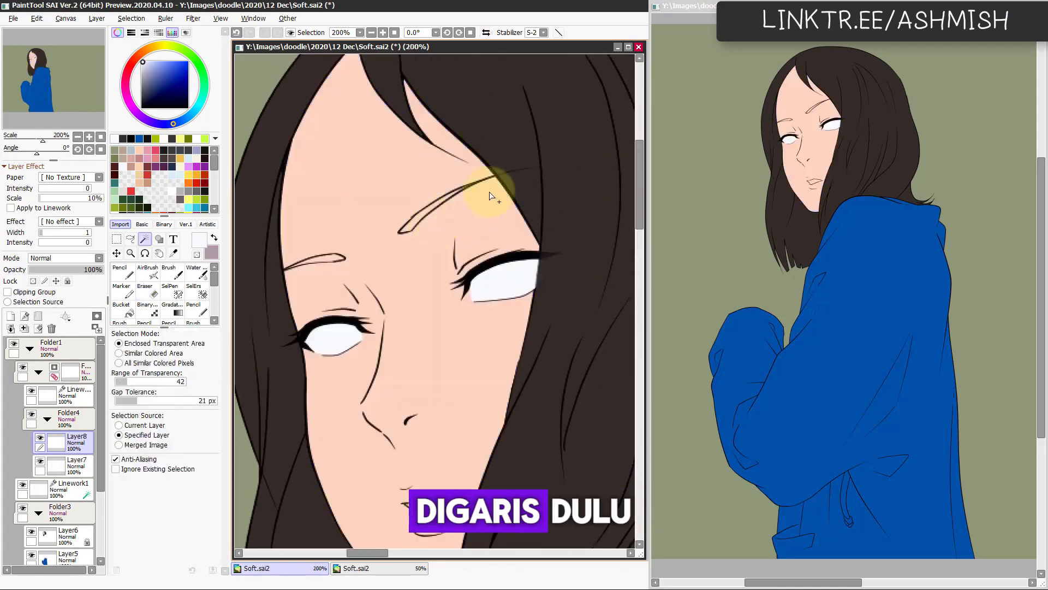
{"action": "key", "text": "n"}
{"action": "left_click", "coordinate": [523, 189], "text": "alt"}
{"action": "scroll", "coordinate": [449, 209], "scroll_direction": "up", "scroll_amount": 1}
{"action": "key", "text": "l"}
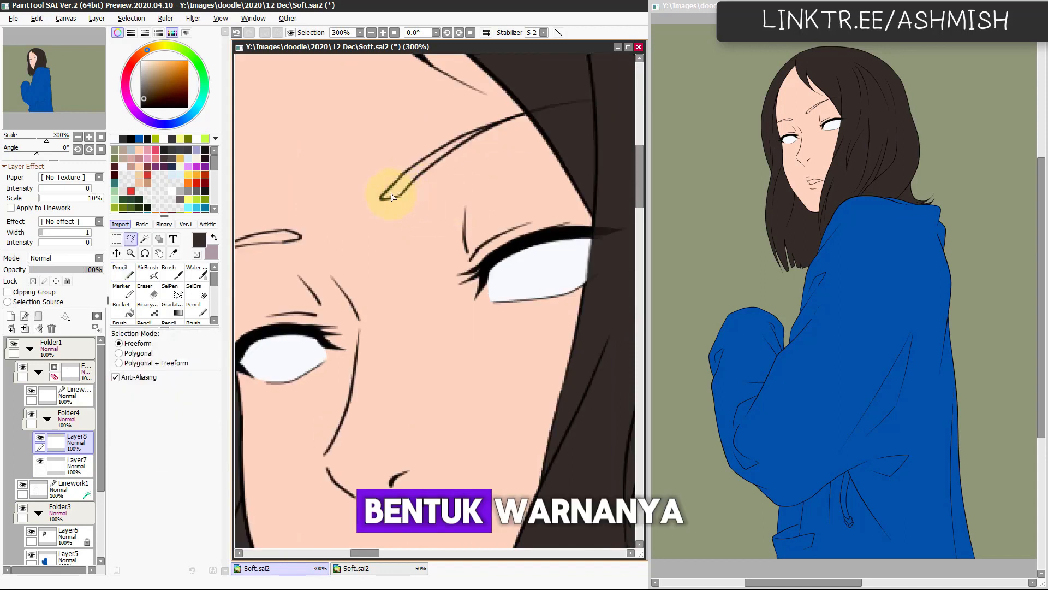
Step: Fill the eyebrow nearest the long side hair with dark brown on Layer8, using the size 9.6 Pencil
{"action": "key", "text": "n"}
{"action": "mouse_move", "coordinate": [384, 195]}
{"action": "left_mouse_down", "text": "ctrl+alt"}
{"action": "mouse_move", "coordinate": [414, 174]}
{"action": "mouse_move", "coordinate": [388, 192]}
{"action": "left_mouse_up", "text": "ctrl+alt"}
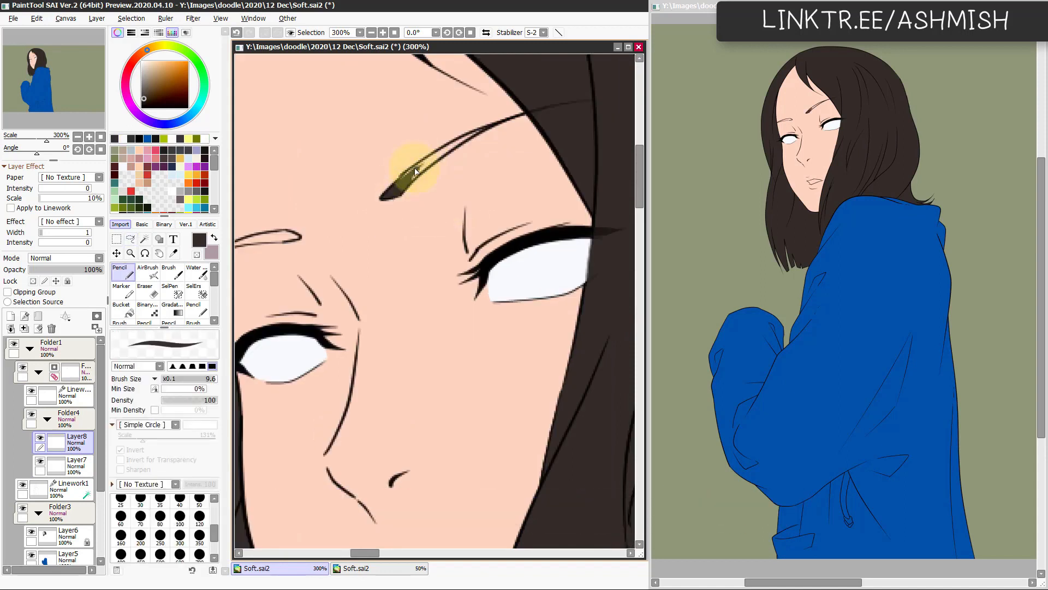
{"action": "mouse_move", "coordinate": [442, 154]}
{"action": "left_mouse_down"}
{"action": "mouse_move", "coordinate": [403, 189]}
{"action": "mouse_move", "coordinate": [489, 128]}
{"action": "mouse_move", "coordinate": [424, 165]}
{"action": "mouse_move", "coordinate": [519, 112]}
{"action": "left_mouse_up"}
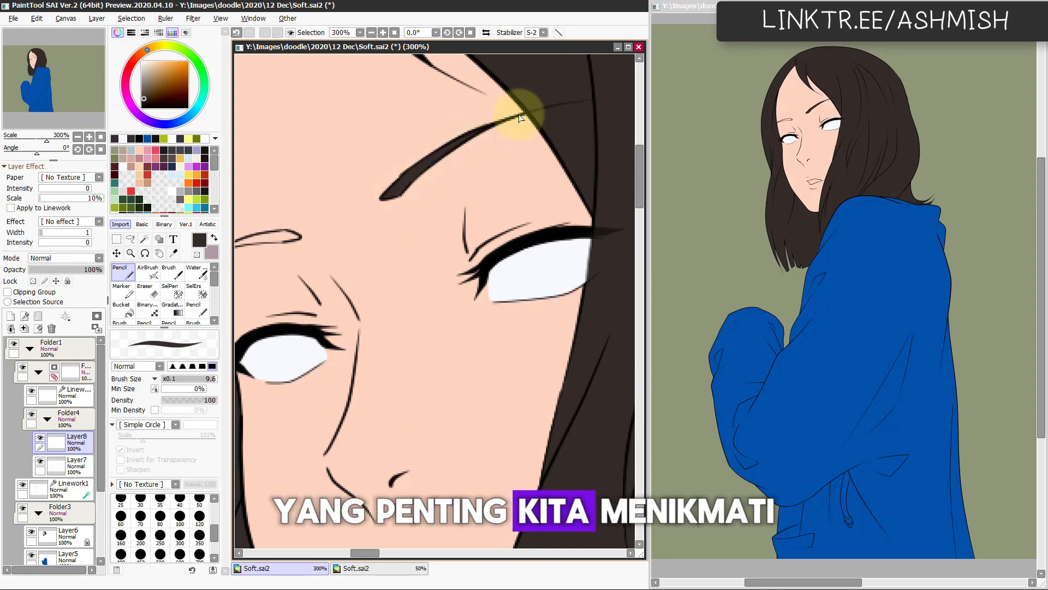
Step: Flip the view, fill the other eyebrow with dark brown using the Pencil, and restore the view
{"action": "key", "text": "h"}
{"action": "left_click_drag", "start_coordinate": [504, 281], "coordinate": [422, 253]}
{"action": "key", "text": "e"}
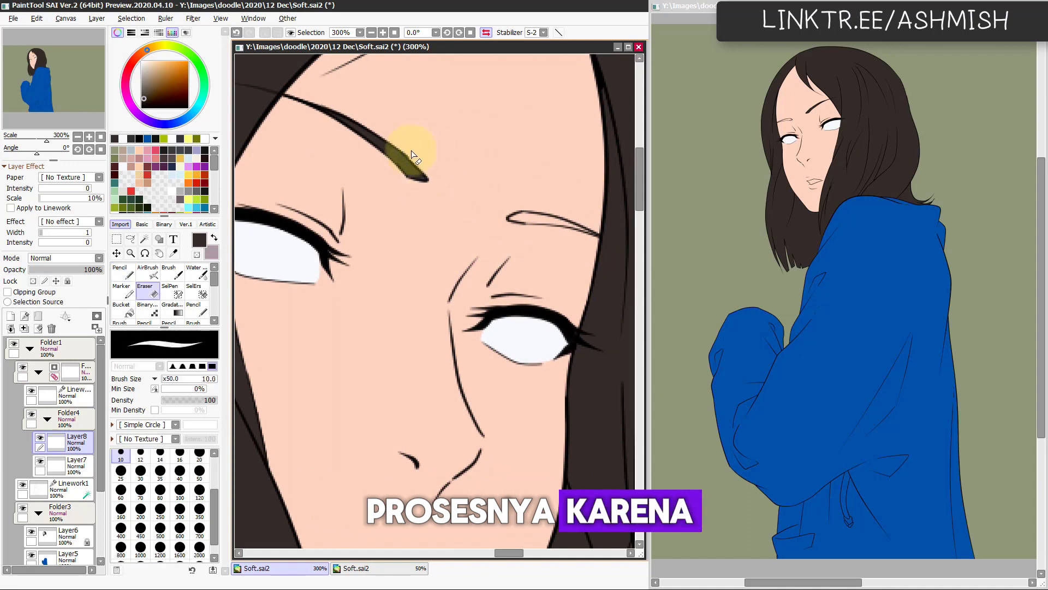
{"action": "key", "text": "n"}
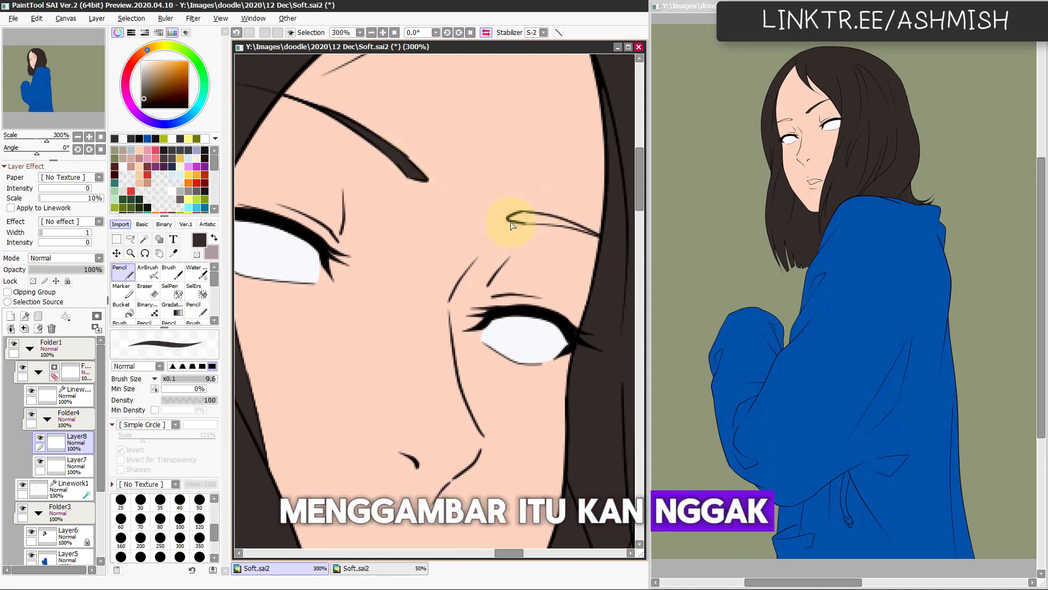
{"action": "left_click_drag", "start_coordinate": [511, 218], "coordinate": [569, 227]}
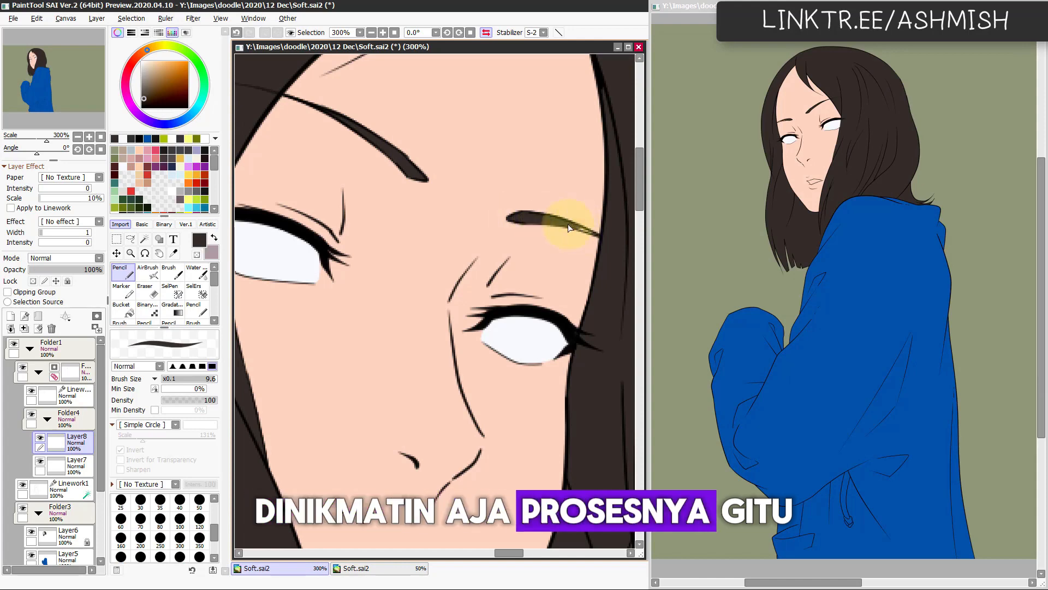
{"action": "key", "text": "h"}
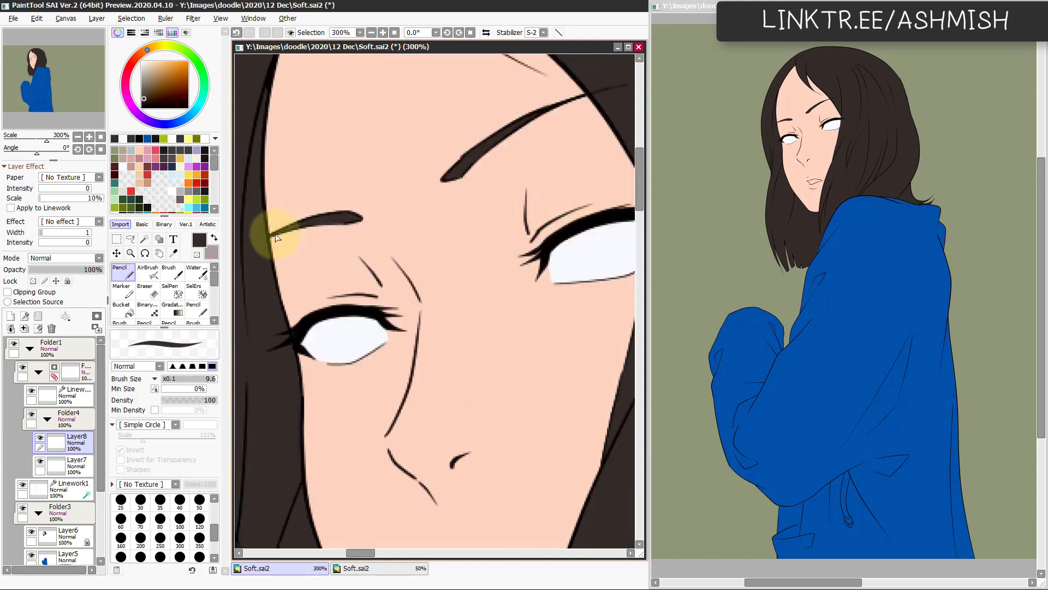
Step: Add a new layer above Layer8 and choose a muted pinkish red for the lips
{"action": "scroll", "coordinate": [463, 375], "scroll_direction": "down", "scroll_amount": 3}
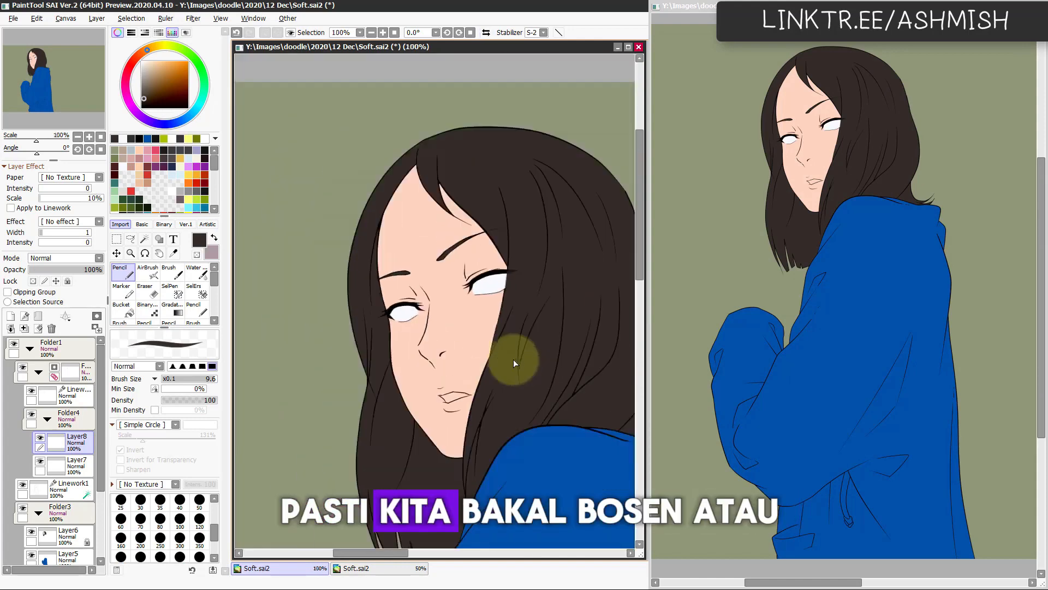
{"action": "left_click_drag", "start_coordinate": [465, 393], "coordinate": [433, 357]}
{"action": "scroll", "coordinate": [436, 395], "scroll_direction": "up", "scroll_amount": 1}
{"action": "left_click", "coordinate": [11, 316]}
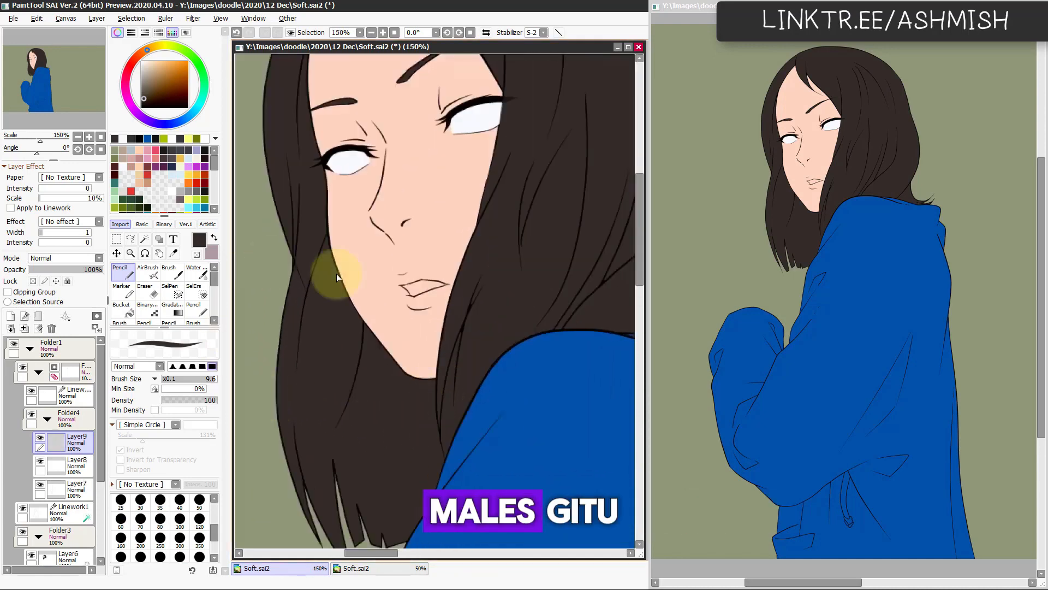
{"action": "key", "text": "w"}
{"action": "left_click", "coordinate": [417, 293]}
{"action": "key", "text": "ctrl+d"}
{"action": "key", "text": "Page_Up"}
{"action": "key", "text": "Page_Up"}
{"action": "key", "text": "Page_Up"}
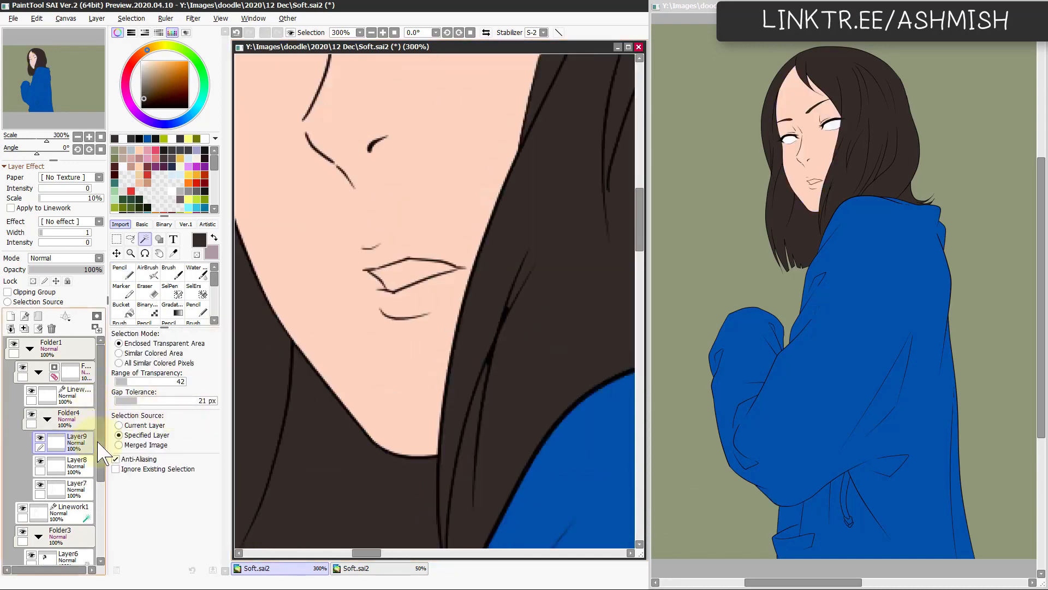
{"action": "left_click", "coordinate": [156, 158]}
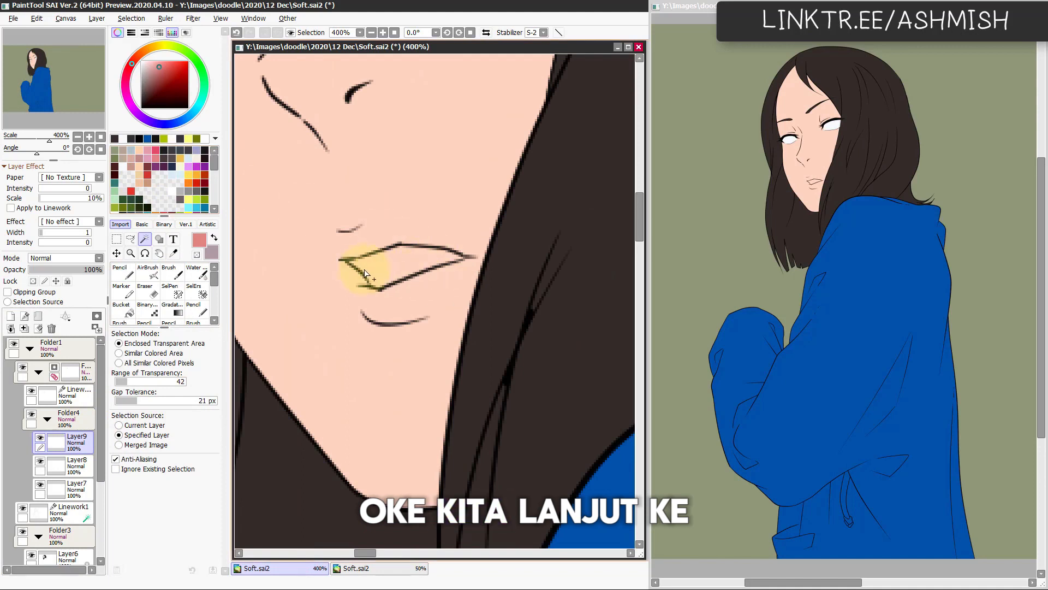
Step: Lasso the lips, fill them with the pinkish red on Layer9, deselect, and touch up the edges with the size 5.8 Pencil
{"action": "key", "text": "l"}
{"action": "left_click_drag", "start_coordinate": [348, 264], "coordinate": [413, 277]}
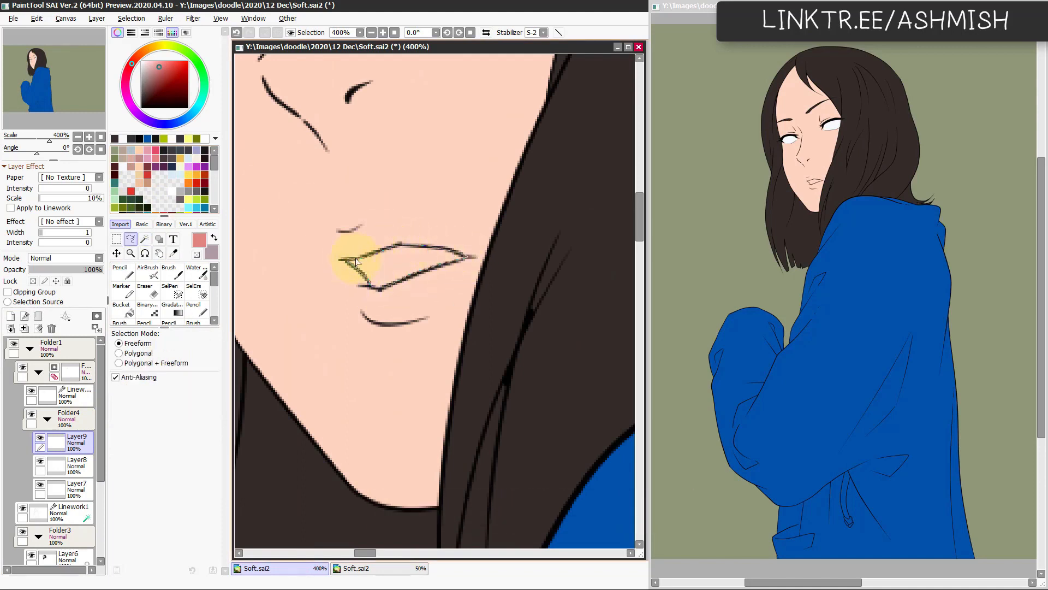
{"action": "key", "text": "ctrl+f"}
{"action": "key", "text": "ctrl+d"}
{"action": "mouse_move", "coordinate": [356, 258]}
{"action": "left_mouse_down"}
{"action": "mouse_move", "coordinate": [483, 287]}
{"action": "mouse_move", "coordinate": [353, 265]}
{"action": "mouse_move", "coordinate": [382, 256]}
{"action": "mouse_move", "coordinate": [368, 282]}
{"action": "mouse_move", "coordinate": [395, 279]}
{"action": "left_mouse_up"}
{"action": "key", "text": "n"}
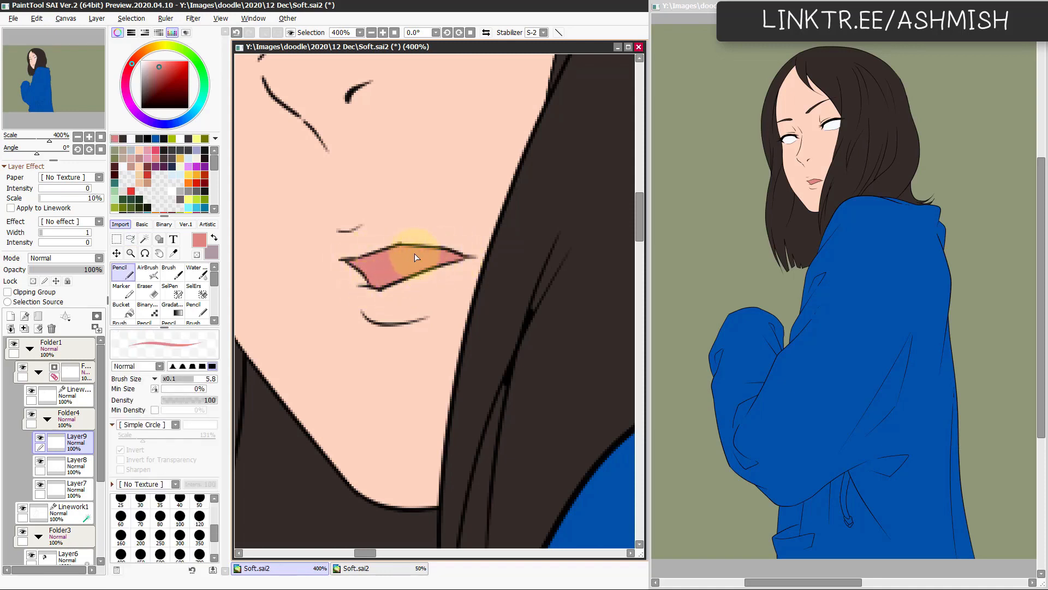
Step: Add a new layer clipped to the eye-white layer Layer7 and choose a greyish blue for shading
{"action": "scroll", "coordinate": [386, 369], "scroll_direction": "down", "scroll_amount": 6}
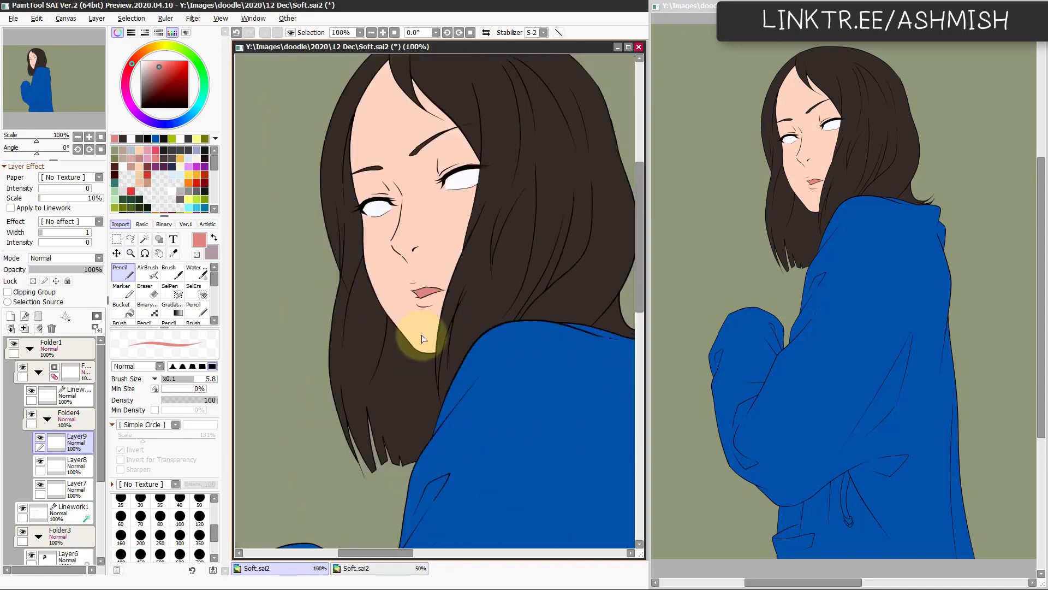
{"action": "scroll", "coordinate": [424, 339], "scroll_direction": "down", "scroll_amount": 1}
{"action": "scroll", "coordinate": [416, 407], "scroll_direction": "up", "scroll_amount": 2}
{"action": "left_click_drag", "start_coordinate": [446, 303], "coordinate": [456, 405]}
{"action": "scroll", "coordinate": [463, 418], "scroll_direction": "down", "scroll_amount": 1}
{"action": "left_click_drag", "start_coordinate": [456, 333], "coordinate": [468, 374]}
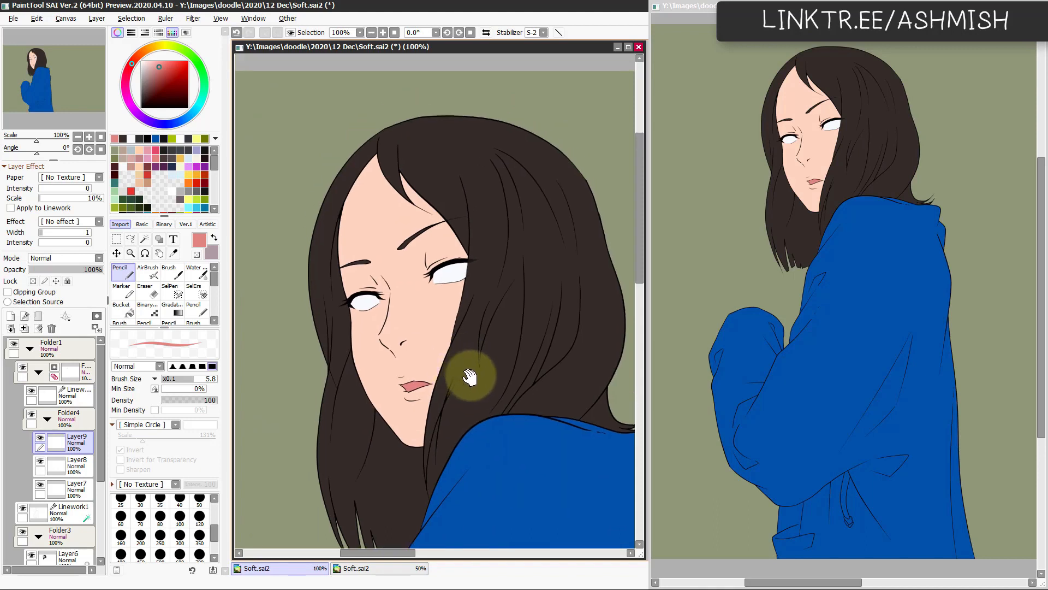
{"action": "scroll", "coordinate": [475, 307], "scroll_direction": "up", "scroll_amount": 1}
{"action": "left_click", "coordinate": [458, 262], "text": "ctrl+shift"}
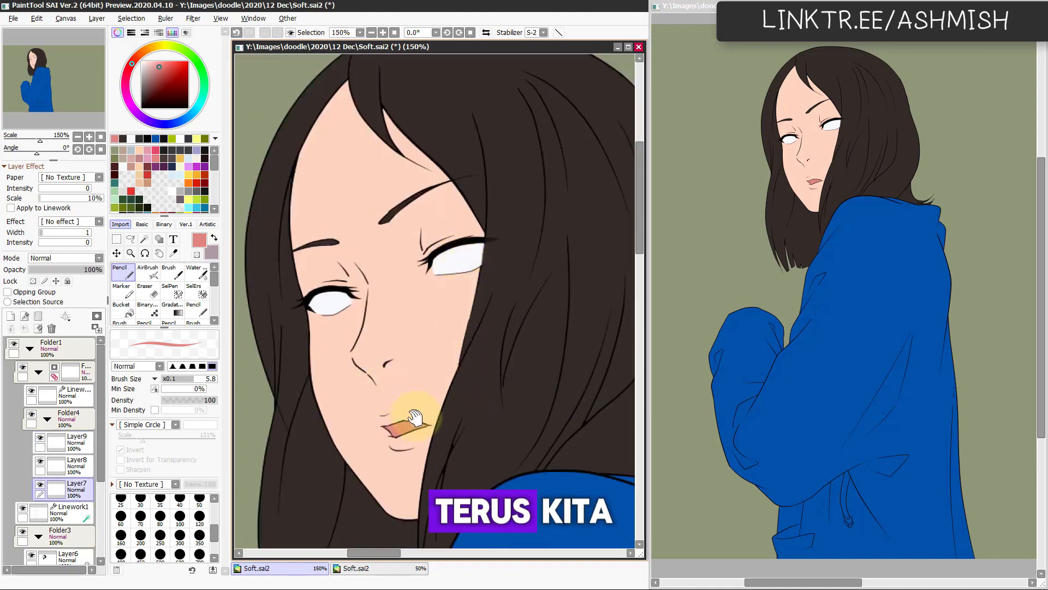
{"action": "left_click_drag", "start_coordinate": [416, 417], "coordinate": [434, 387]}
{"action": "key", "text": "ctrl+shift+n"}
{"action": "left_click", "coordinate": [44, 293]}
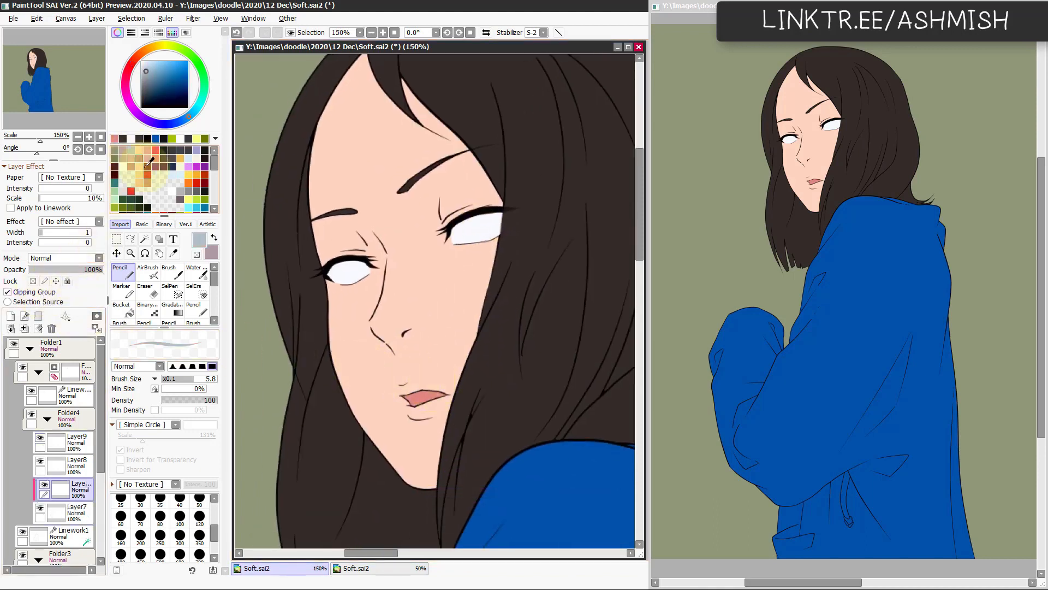
Step: Try soft greyish-blue shading under the upper lid of the eye nearest the side hair with the AirBrush, and undo it
{"action": "key", "text": "v"}
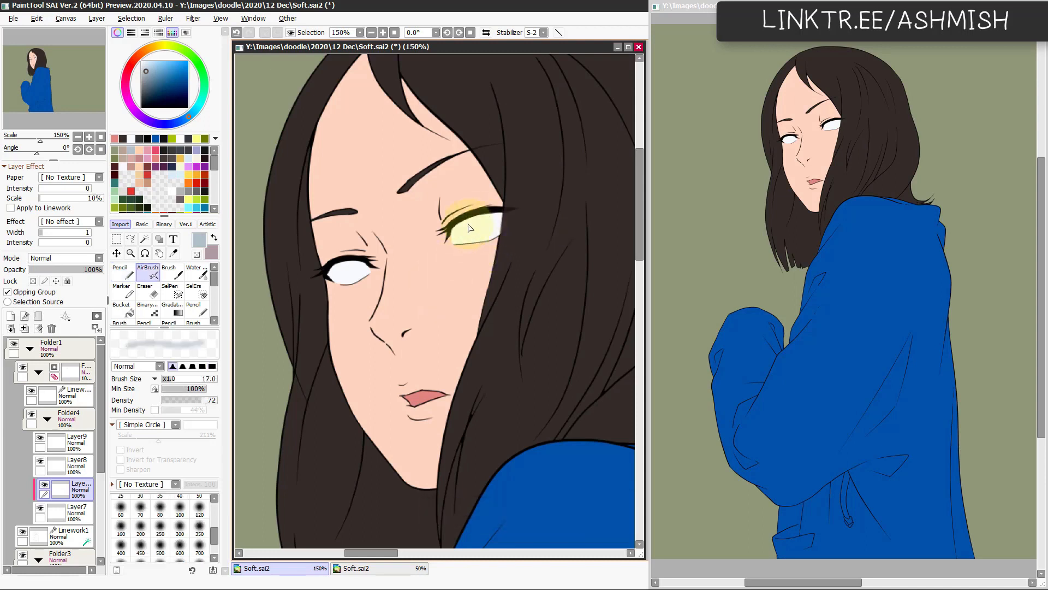
{"action": "mouse_move", "coordinate": [436, 252]}
{"action": "left_mouse_down"}
{"action": "mouse_move", "coordinate": [548, 229]}
{"action": "mouse_move", "coordinate": [461, 245]}
{"action": "mouse_move", "coordinate": [532, 219]}
{"action": "left_mouse_up"}
{"action": "left_click_drag", "start_coordinate": [464, 228], "coordinate": [538, 219]}
{"action": "key", "text": "ctrl+z"}
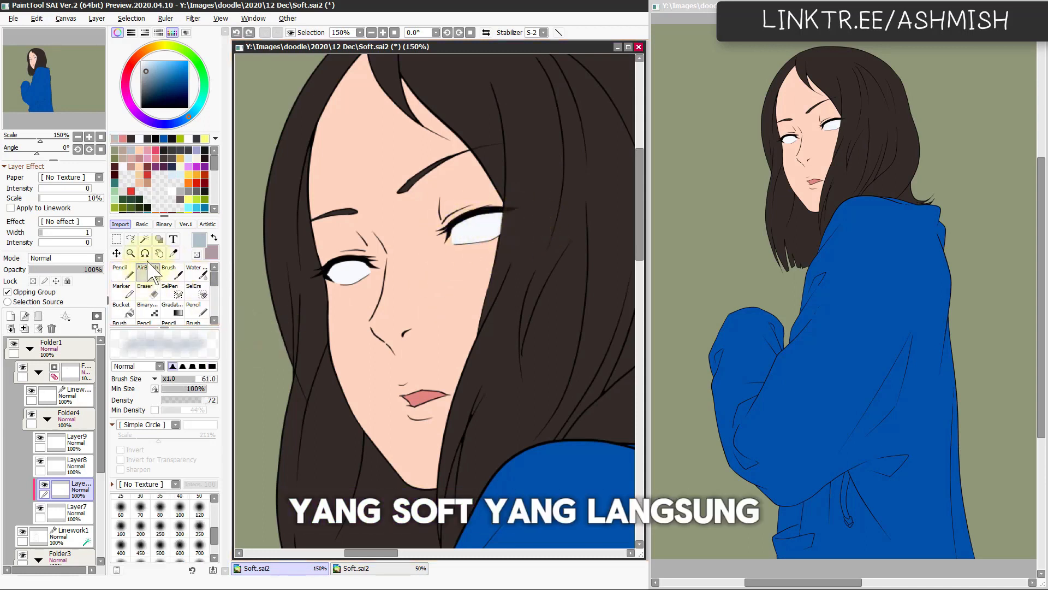
{"action": "key", "text": "["}
{"action": "key", "text": "["}
{"action": "key", "text": "["}
{"action": "key", "text": "["}
{"action": "key", "text": "["}
{"action": "left_click_drag", "start_coordinate": [454, 233], "coordinate": [509, 217]}
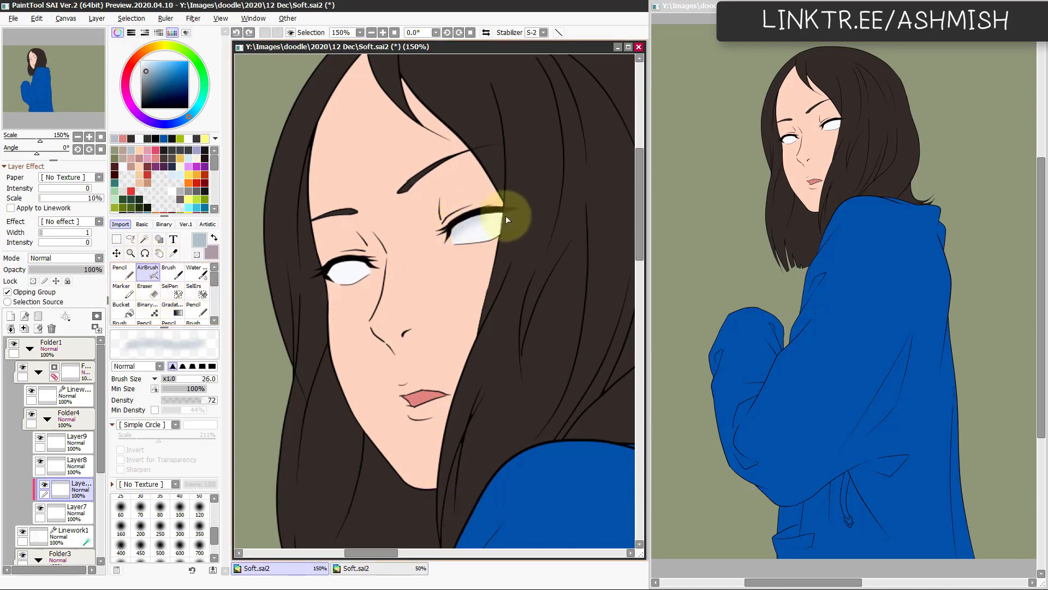
{"action": "mouse_move", "coordinate": [441, 236]}
{"action": "left_mouse_down"}
{"action": "mouse_move", "coordinate": [491, 209]}
{"action": "mouse_move", "coordinate": [517, 213]}
{"action": "left_mouse_up"}
{"action": "key", "text": "ctrl+z"}
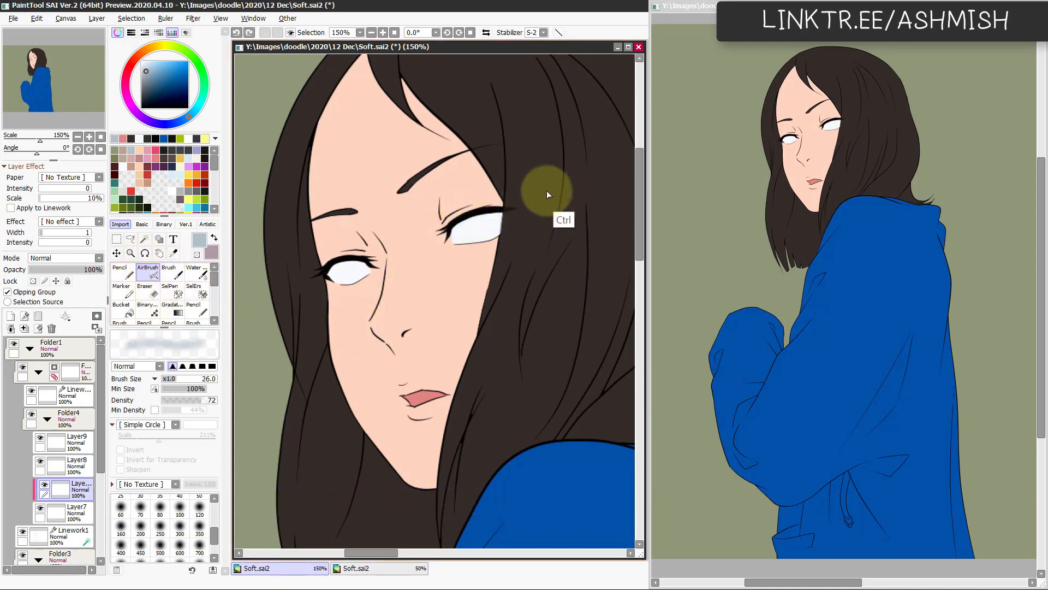
Step: Shade the upper part of both eye whites in greyish blue with the size 33 Pencil, redoing the strokes as needed
{"action": "key", "text": "n"}
{"action": "mouse_move", "coordinate": [447, 254]}
{"action": "left_mouse_down"}
{"action": "mouse_move", "coordinate": [526, 241]}
{"action": "mouse_move", "coordinate": [518, 216]}
{"action": "left_mouse_up"}
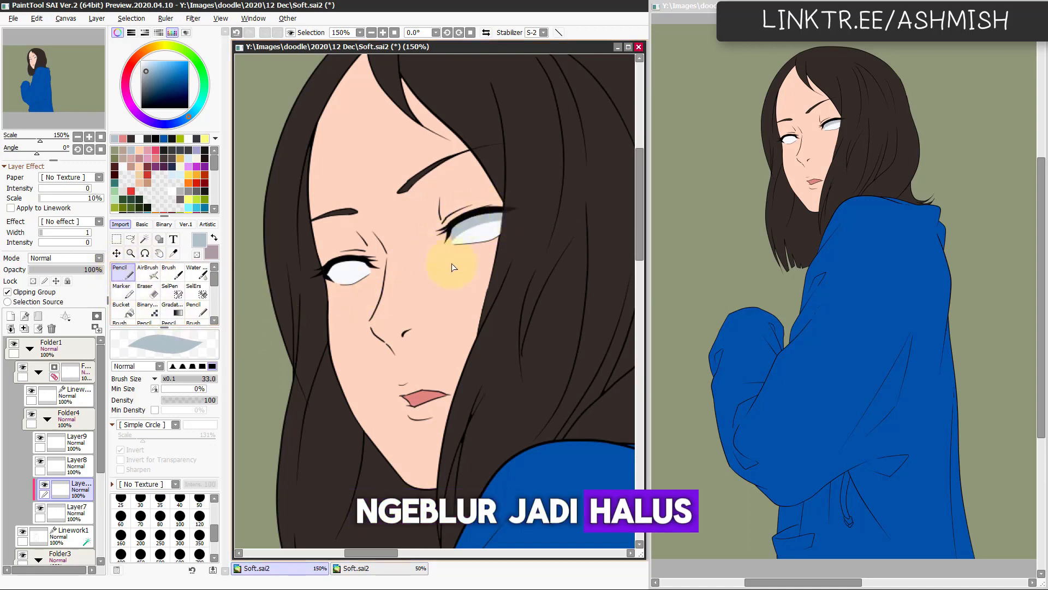
{"action": "key", "text": "ctrl+z"}
{"action": "mouse_move", "coordinate": [445, 241]}
{"action": "left_mouse_down"}
{"action": "mouse_move", "coordinate": [518, 219]}
{"action": "mouse_move", "coordinate": [503, 214]}
{"action": "mouse_move", "coordinate": [445, 251]}
{"action": "mouse_move", "coordinate": [486, 220]}
{"action": "mouse_move", "coordinate": [524, 224]}
{"action": "mouse_move", "coordinate": [442, 250]}
{"action": "mouse_move", "coordinate": [529, 223]}
{"action": "left_mouse_up"}
{"action": "key", "text": "ctrl+z"}
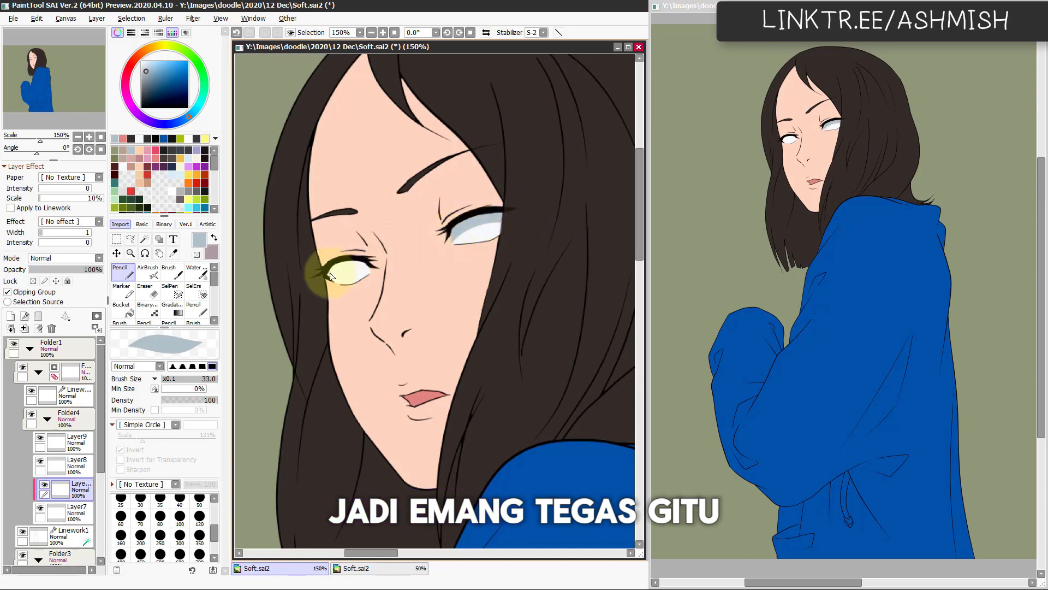
{"action": "mouse_move", "coordinate": [381, 272]}
{"action": "left_mouse_down"}
{"action": "mouse_move", "coordinate": [328, 288]}
{"action": "mouse_move", "coordinate": [351, 264]}
{"action": "mouse_move", "coordinate": [390, 272]}
{"action": "mouse_move", "coordinate": [333, 286]}
{"action": "mouse_move", "coordinate": [361, 263]}
{"action": "mouse_move", "coordinate": [379, 268]}
{"action": "mouse_move", "coordinate": [359, 259]}
{"action": "mouse_move", "coordinate": [486, 197]}
{"action": "mouse_move", "coordinate": [344, 276]}
{"action": "left_mouse_up"}
Step: Blend the eye shading with the size 20 Watercolor brush, and shift its hue towards violet with saturation +36 and luminance +19
{"action": "key", "text": "c"}
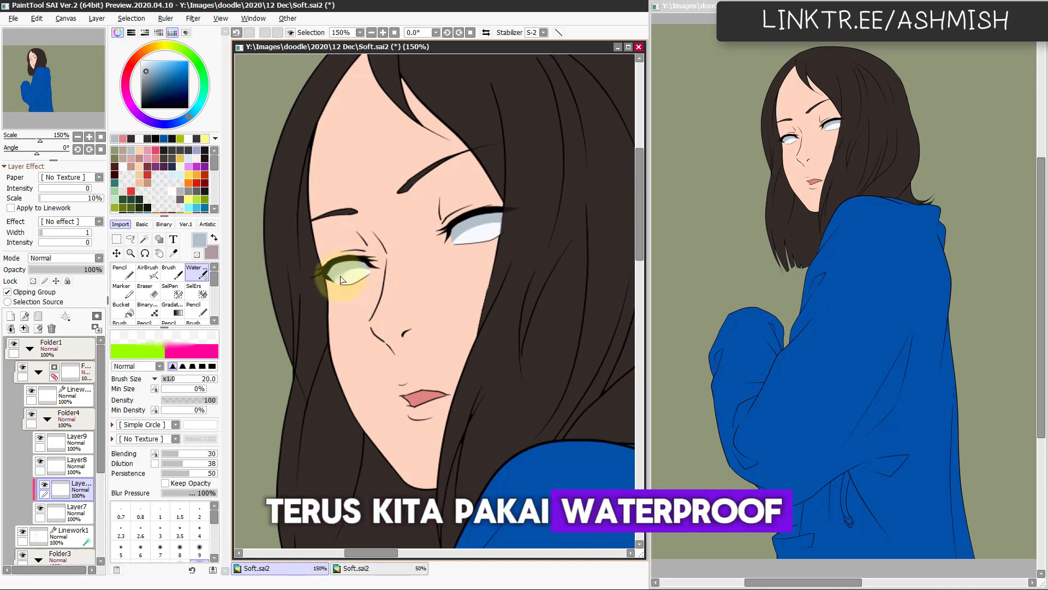
{"action": "left_click_drag", "start_coordinate": [482, 228], "coordinate": [471, 232]}
{"action": "key", "text": "ctrl+u"}
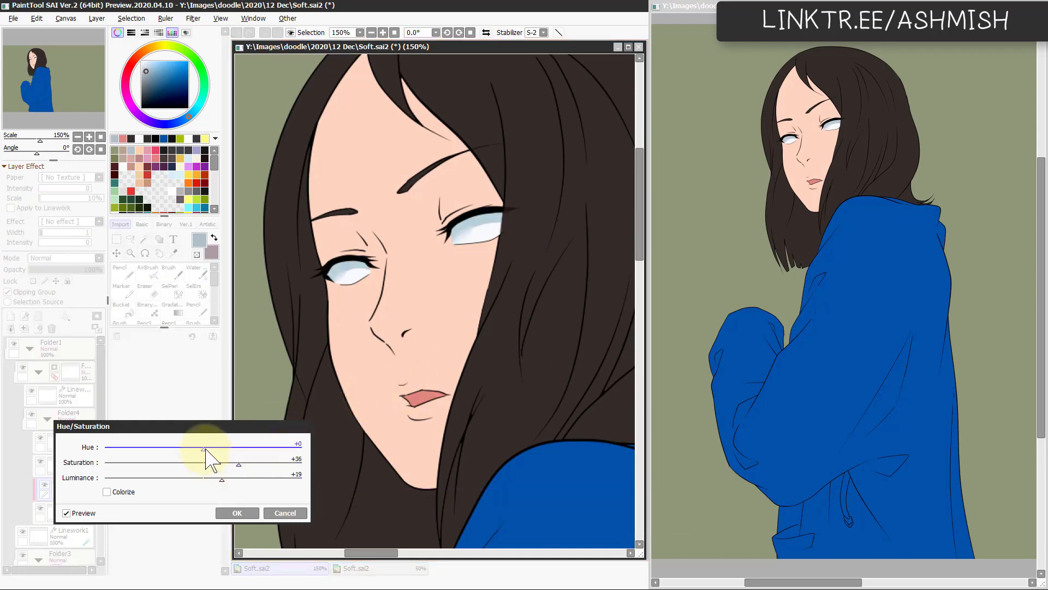
{"action": "left_click_drag", "start_coordinate": [205, 451], "coordinate": [211, 450]}
{"action": "left_click", "coordinate": [238, 513]}
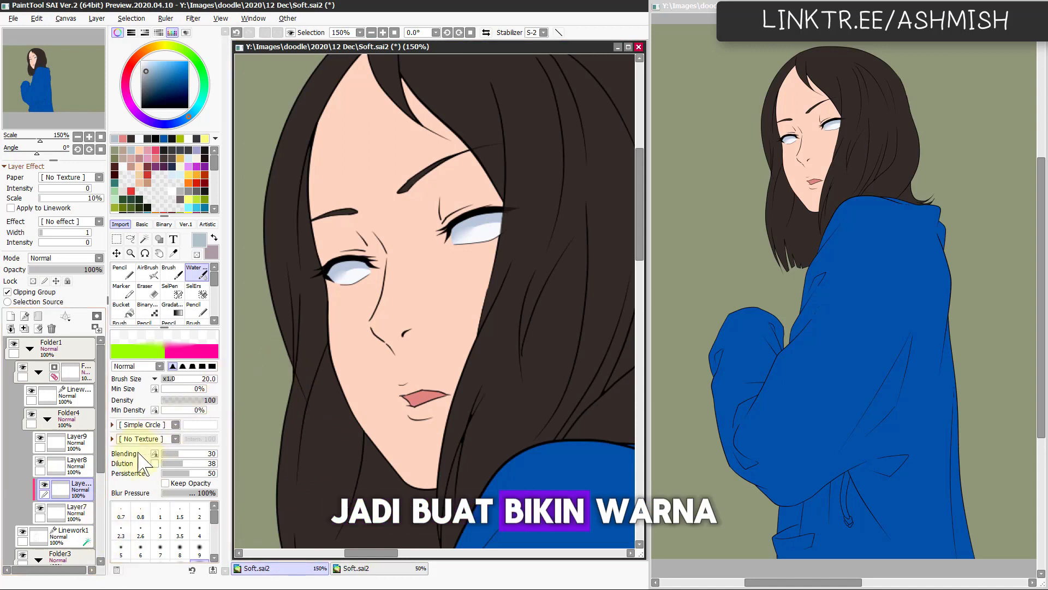
Step: Show the submitted artwork on Layer1(2) and move it beside the redrawn figure as a colour reference
{"action": "left_click", "coordinate": [61, 541]}
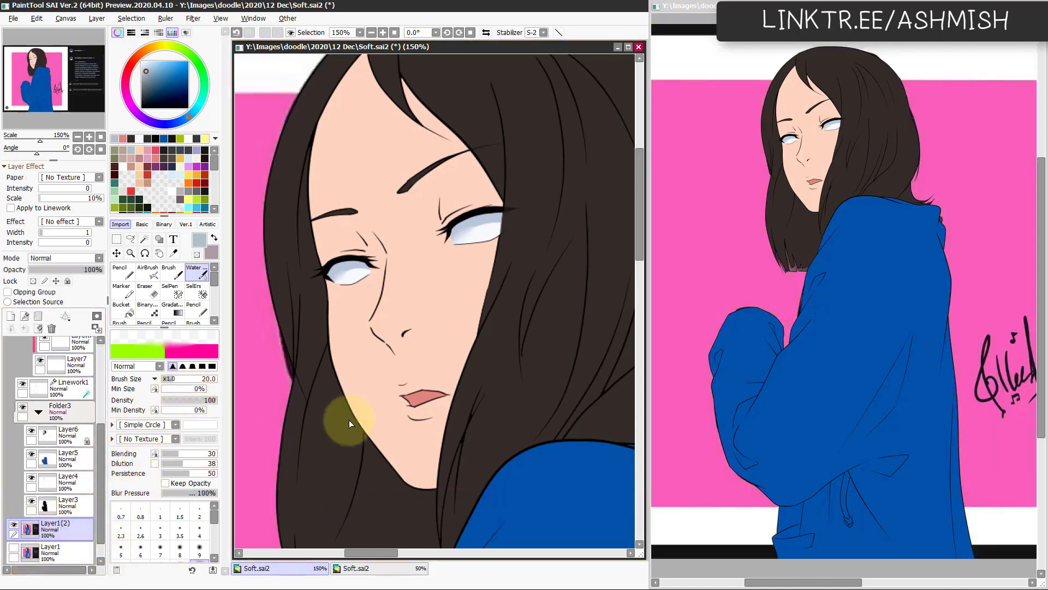
{"action": "scroll", "coordinate": [282, 351], "scroll_direction": "down", "scroll_amount": 3}
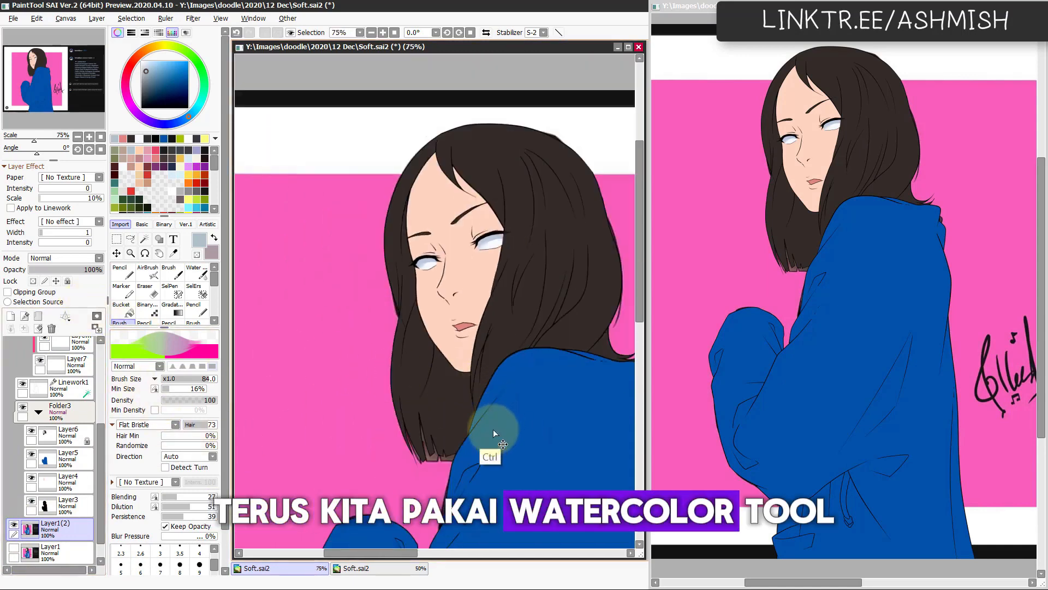
{"action": "left_click_drag", "start_coordinate": [493, 429], "coordinate": [356, 427]}
{"action": "scroll", "coordinate": [428, 417], "scroll_direction": "up", "scroll_amount": 1}
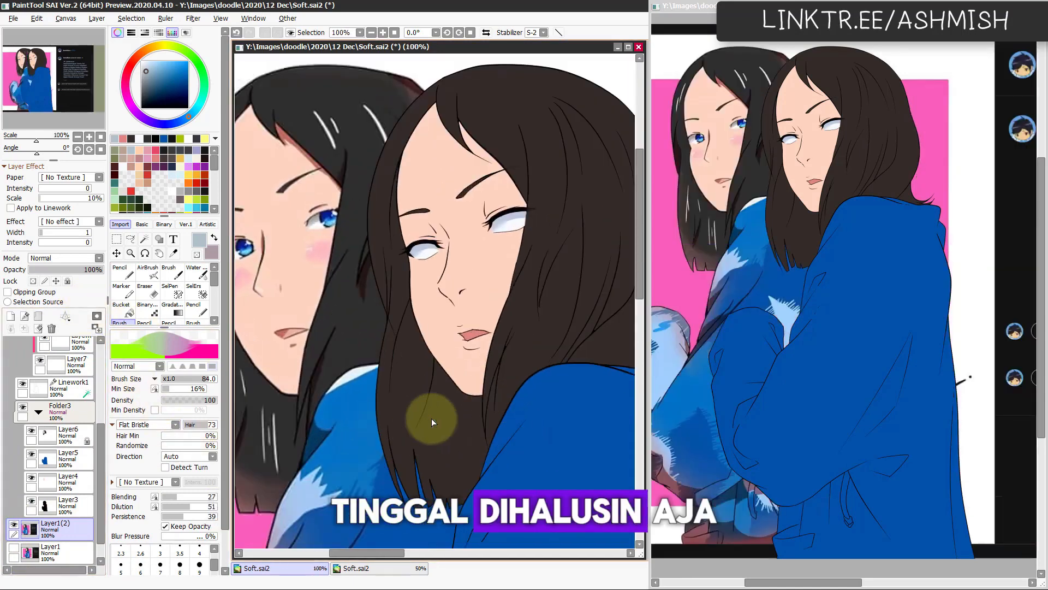
Step: Paint black iris bases in both eyes with the size 47 Pencil on a new clipped layer above the eye-white shading
{"action": "scroll", "coordinate": [410, 292], "scroll_direction": "up", "scroll_amount": 3}
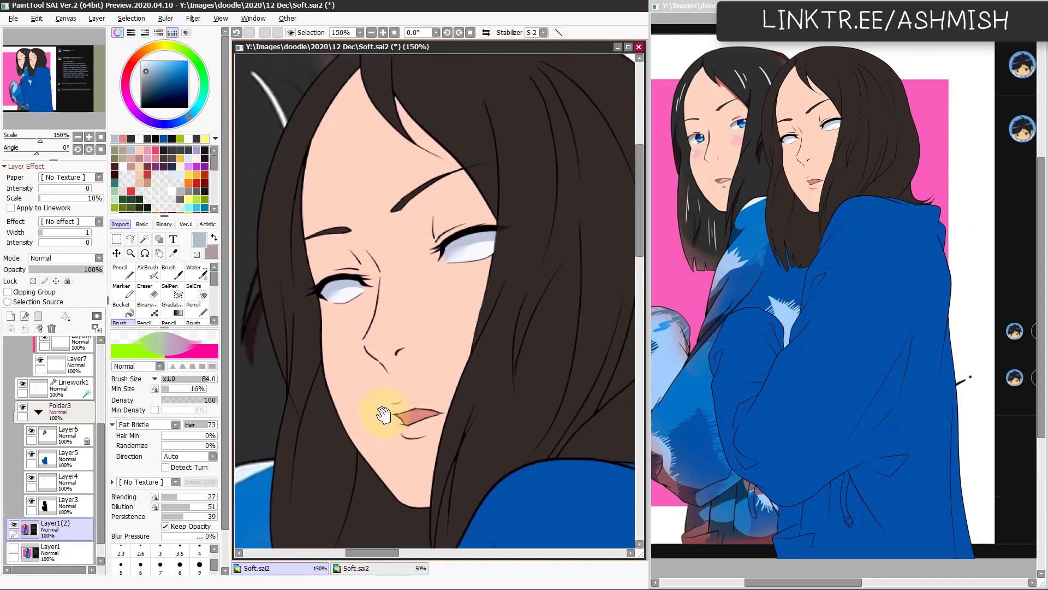
{"action": "left_click", "coordinate": [486, 233], "text": "ctrl+shift"}
{"action": "scroll", "coordinate": [93, 421], "scroll_direction": "up", "scroll_amount": 3}
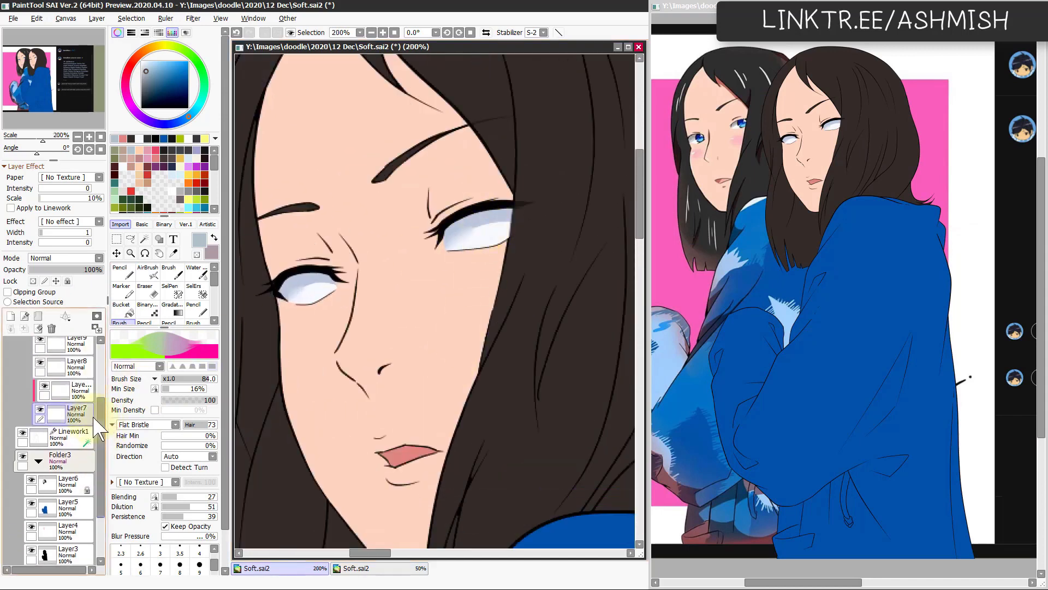
{"action": "left_click", "coordinate": [79, 389]}
{"action": "left_click", "coordinate": [10, 316]}
{"action": "left_click", "coordinate": [46, 292]}
{"action": "left_click_drag", "start_coordinate": [167, 104], "coordinate": [137, 112]}
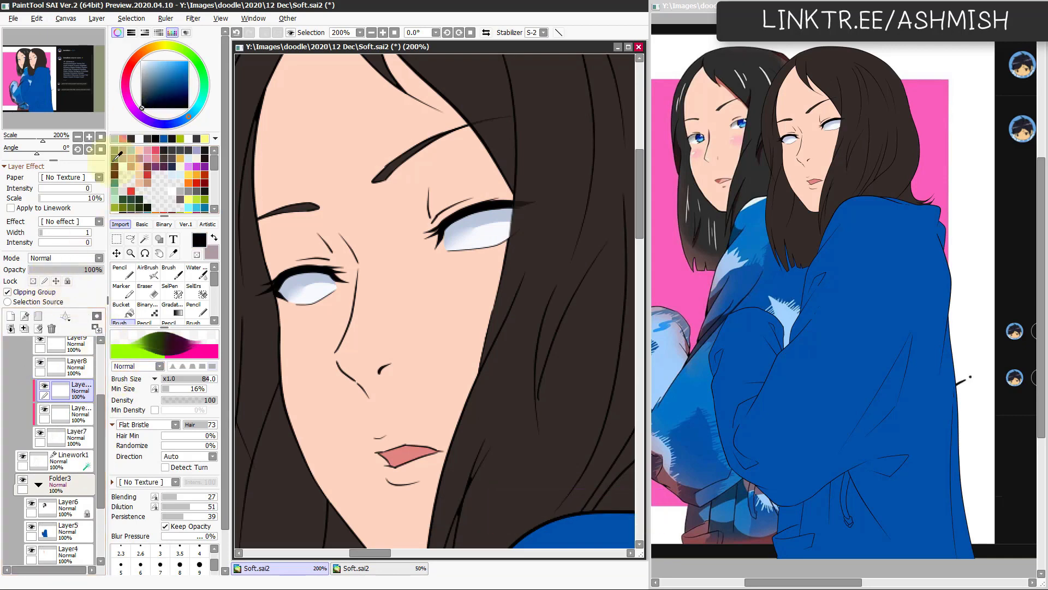
{"action": "left_click", "coordinate": [122, 272]}
{"action": "mouse_move", "coordinate": [464, 238]}
{"action": "left_mouse_down"}
{"action": "mouse_move", "coordinate": [507, 218]}
{"action": "mouse_move", "coordinate": [491, 228]}
{"action": "mouse_move", "coordinate": [501, 206]}
{"action": "mouse_move", "coordinate": [503, 232]}
{"action": "mouse_move", "coordinate": [477, 213]}
{"action": "mouse_move", "coordinate": [491, 231]}
{"action": "left_mouse_up"}
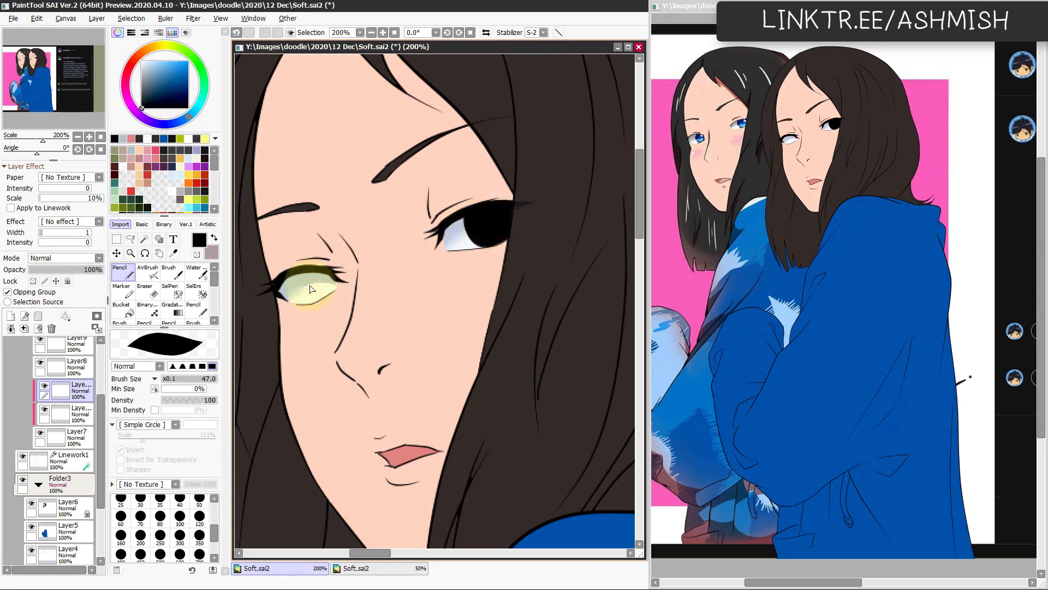
{"action": "left_click_drag", "start_coordinate": [311, 273], "coordinate": [317, 286]}
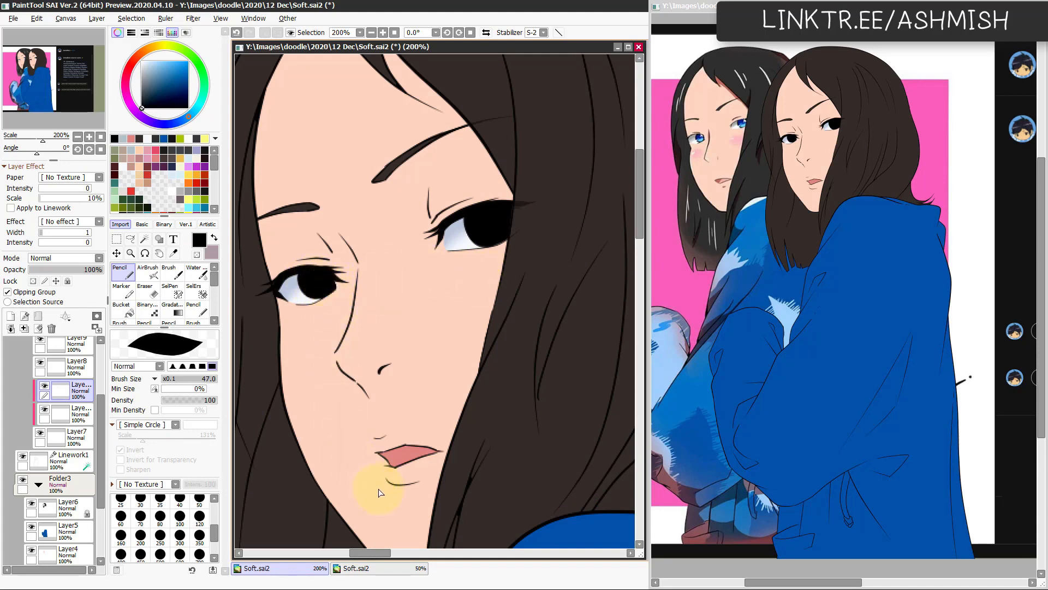
Step: Fill the inside of both black irises with light blue on another clipped layer, using the size 33 Pencil
{"action": "left_click", "coordinate": [11, 316]}
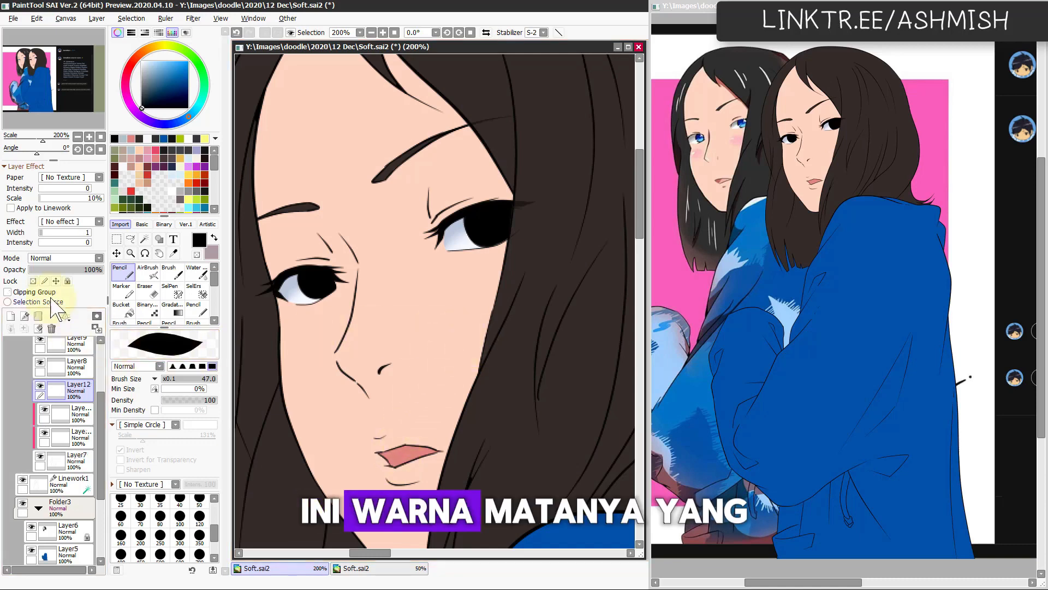
{"action": "left_click", "coordinate": [34, 292]}
{"action": "left_click", "coordinate": [175, 64]}
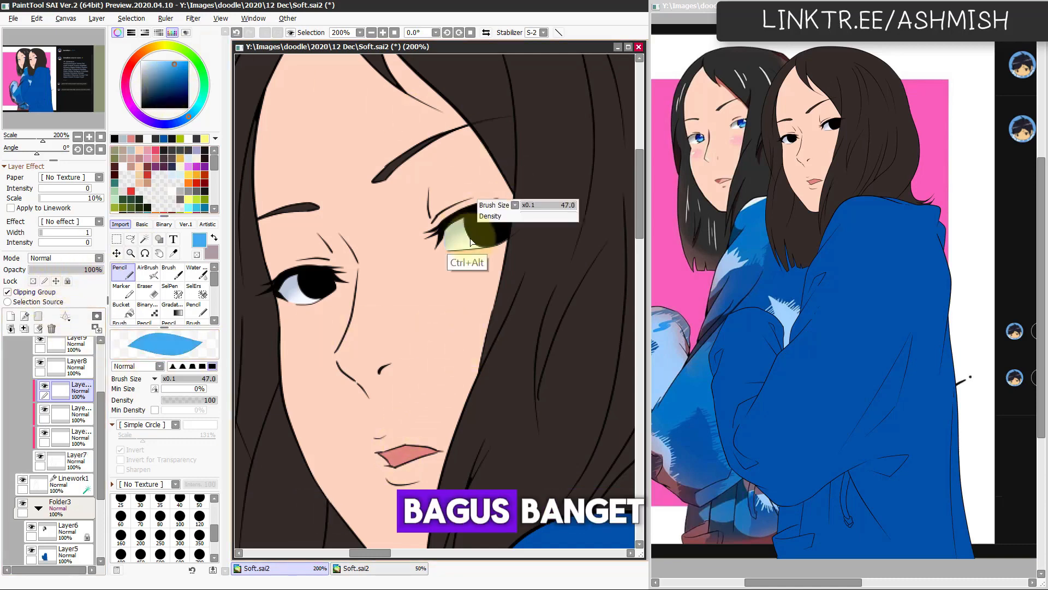
{"action": "left_click", "coordinate": [490, 220]}
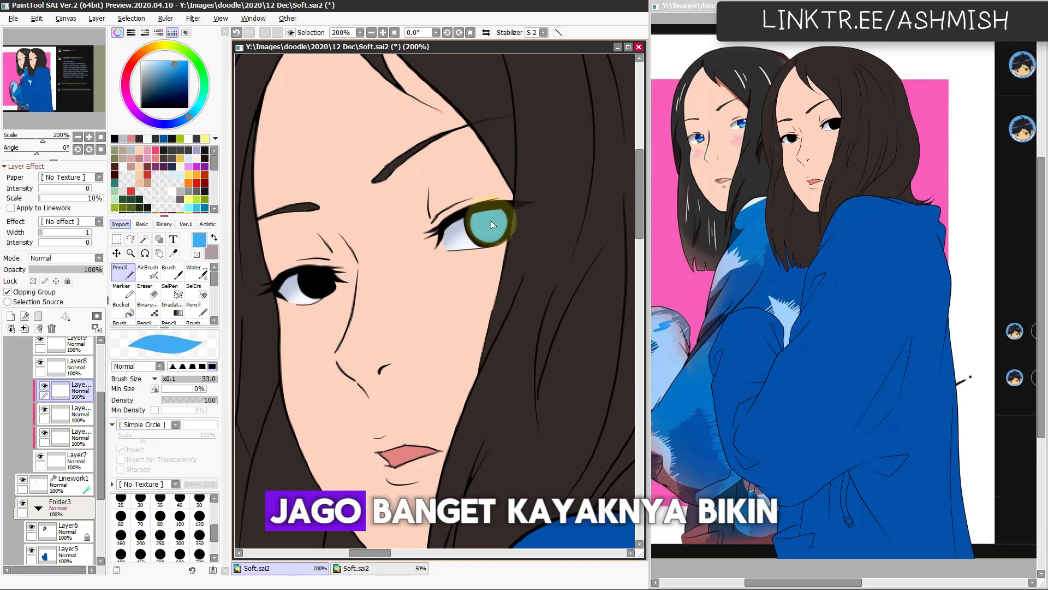
{"action": "mouse_move", "coordinate": [490, 220]}
{"action": "left_mouse_down"}
{"action": "mouse_move", "coordinate": [533, 214]}
{"action": "mouse_move", "coordinate": [485, 215]}
{"action": "left_mouse_up"}
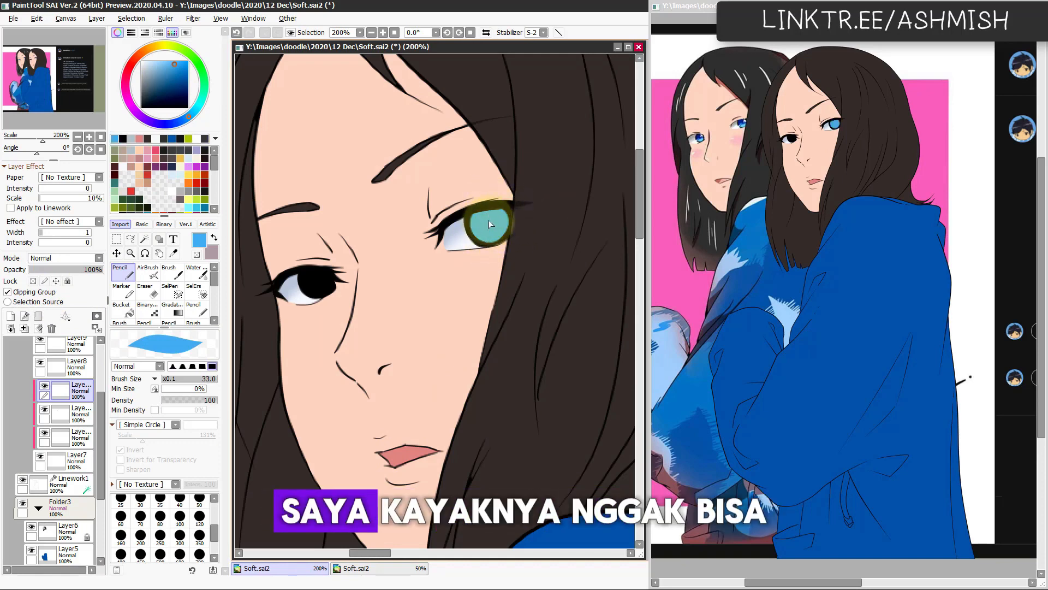
{"action": "left_click", "coordinate": [312, 274]}
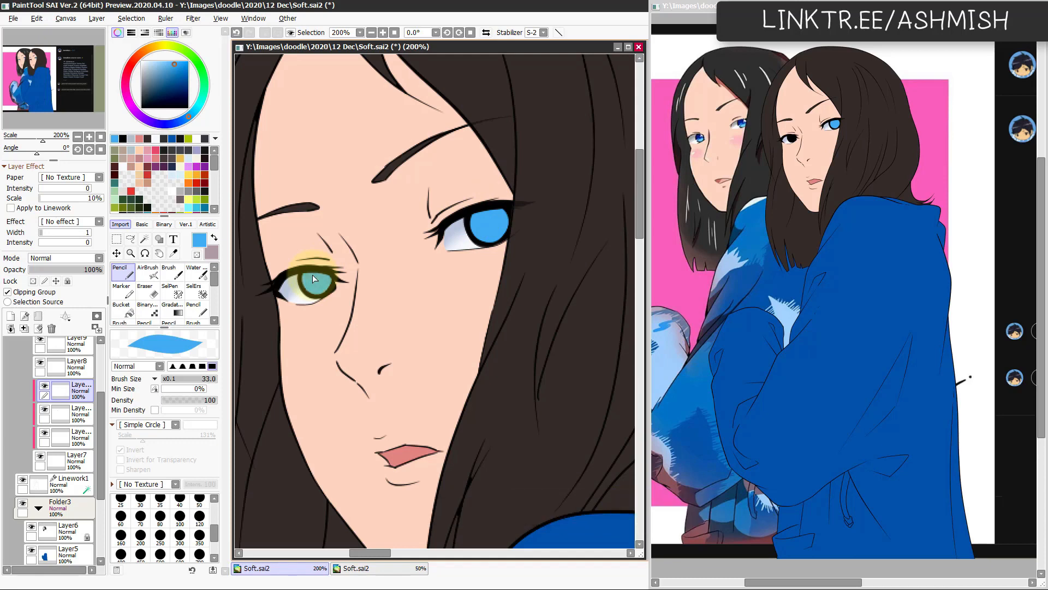
{"action": "left_click_drag", "start_coordinate": [320, 277], "coordinate": [330, 274]}
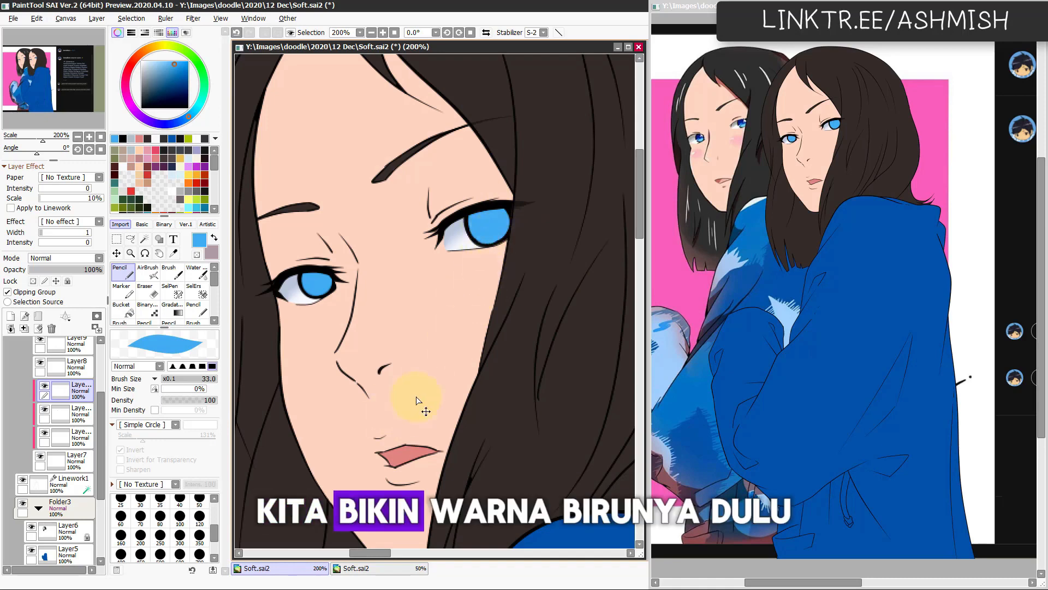
Step: Adjust the blue iris layer to hue -1, saturation +31 and luminance +7
{"action": "key", "text": "ctrl+u"}
{"action": "left_click_drag", "start_coordinate": [204, 446], "coordinate": [199, 483]}
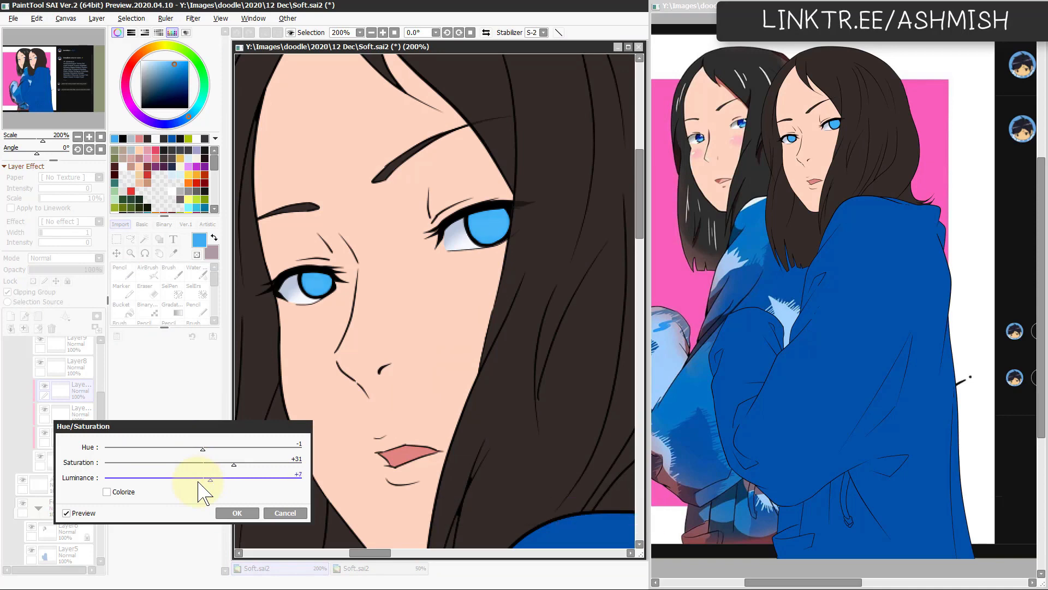
{"action": "left_click", "coordinate": [236, 512]}
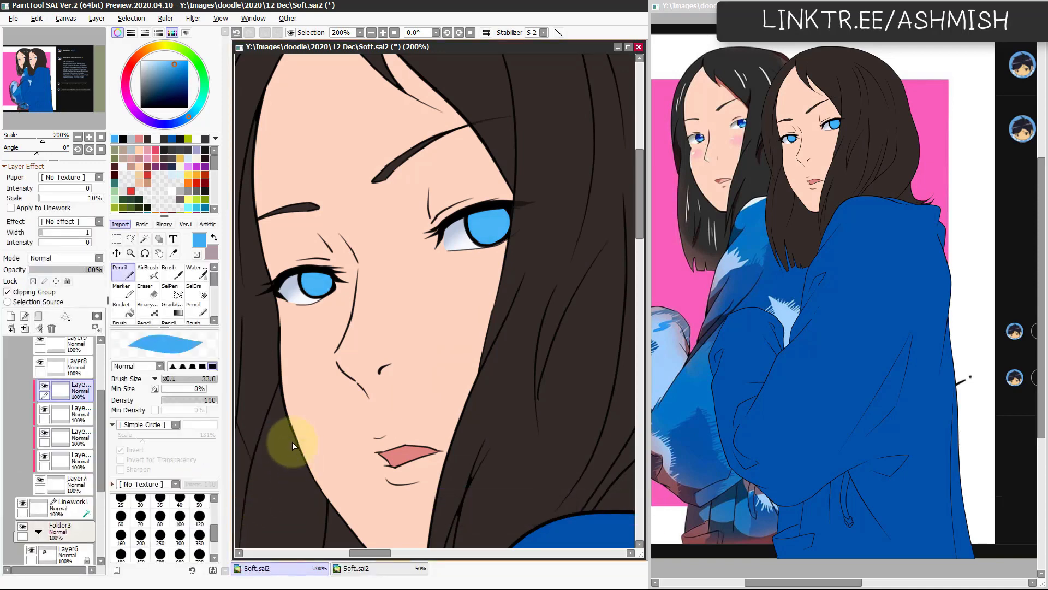
Step: Set the duplicated blue iris layer to Multiply and adjust it to saturation -24 and luminance -13
{"action": "left_click", "coordinate": [66, 258]}
{"action": "left_click", "coordinate": [70, 268]}
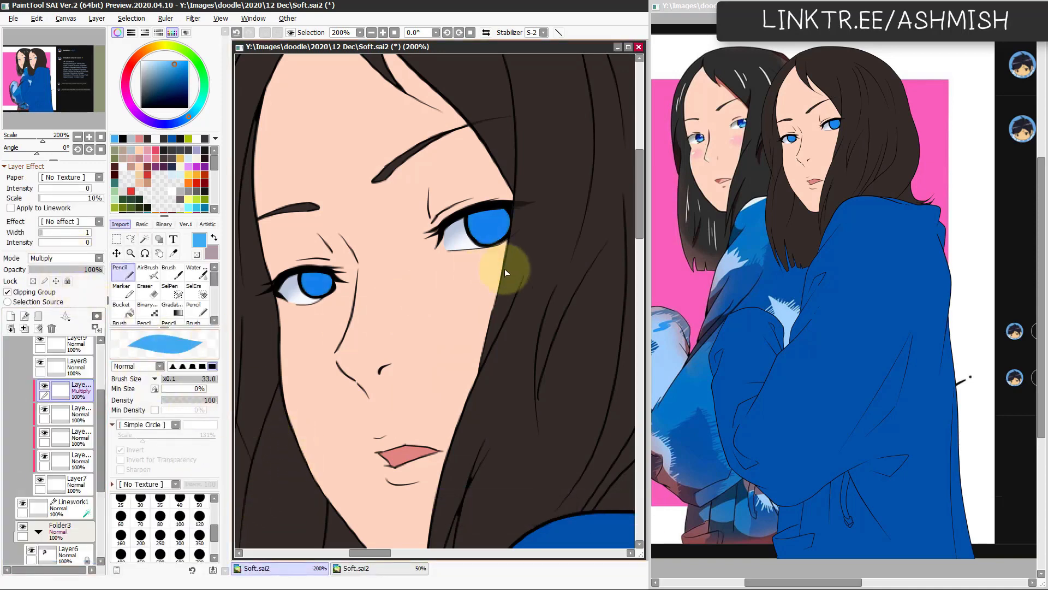
{"action": "key", "text": "ctrl+u"}
{"action": "left_click_drag", "start_coordinate": [203, 479], "coordinate": [179, 465]}
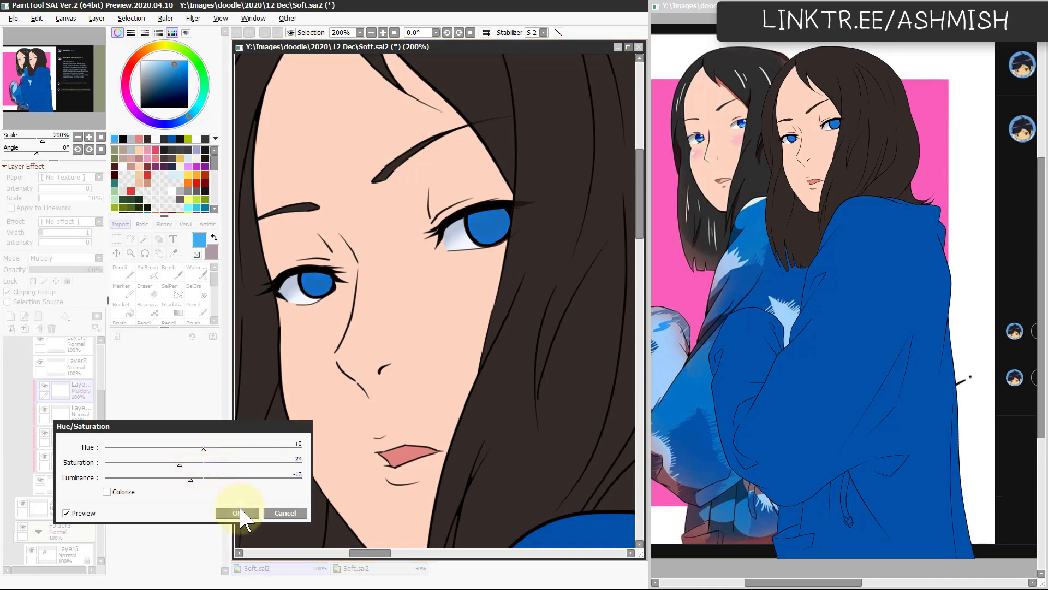
{"action": "left_click", "coordinate": [237, 513]}
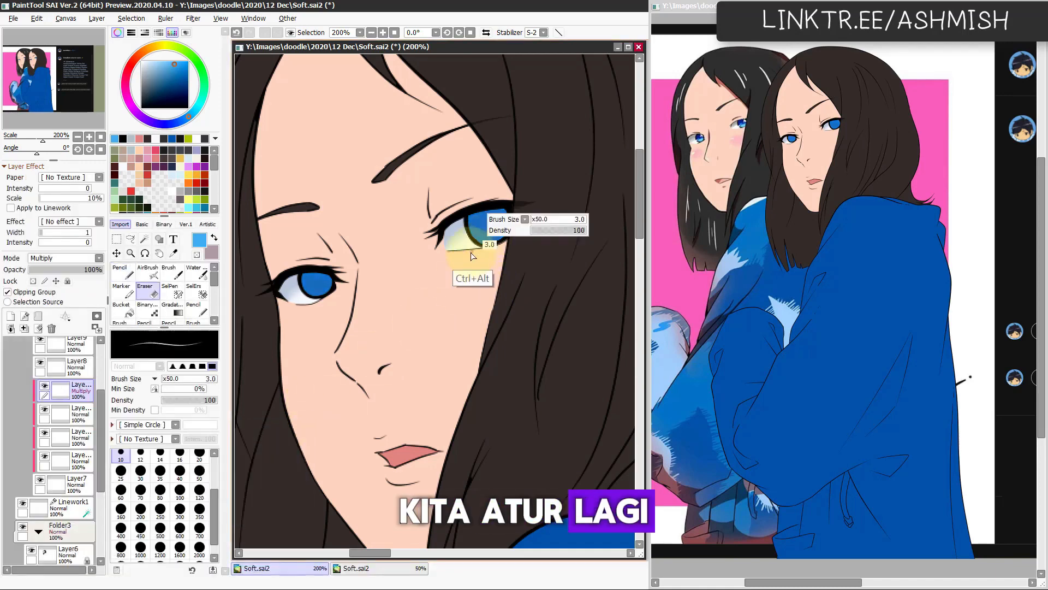
Step: Erase the lower part of the Multiply shade in both irises with the size 32 Eraser, and soften the edges with the size 20 Watercolor brush
{"action": "left_click", "coordinate": [495, 236]}
{"action": "left_click", "coordinate": [324, 294]}
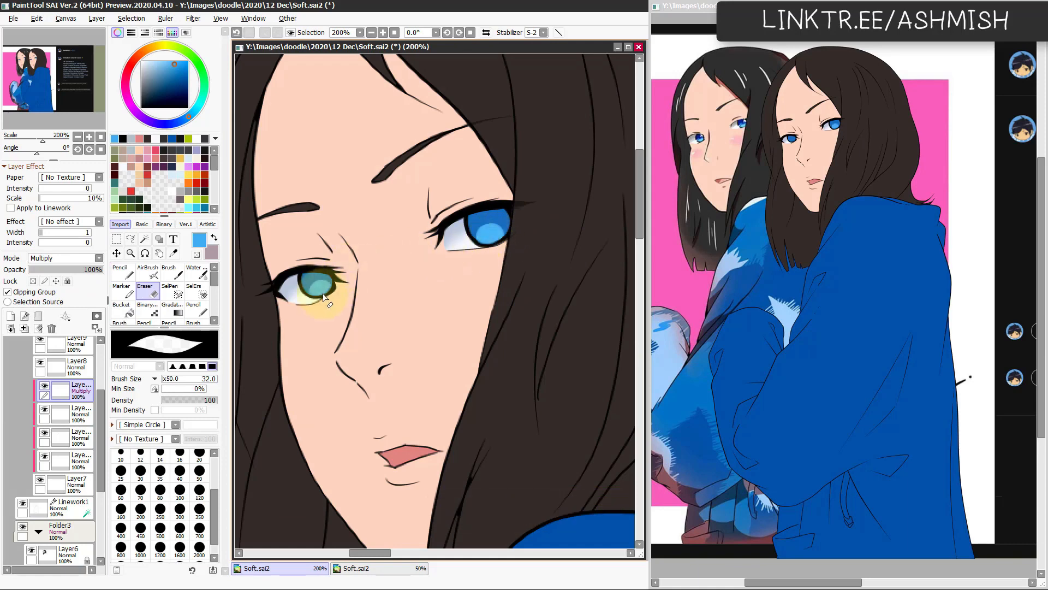
{"action": "key", "text": "w"}
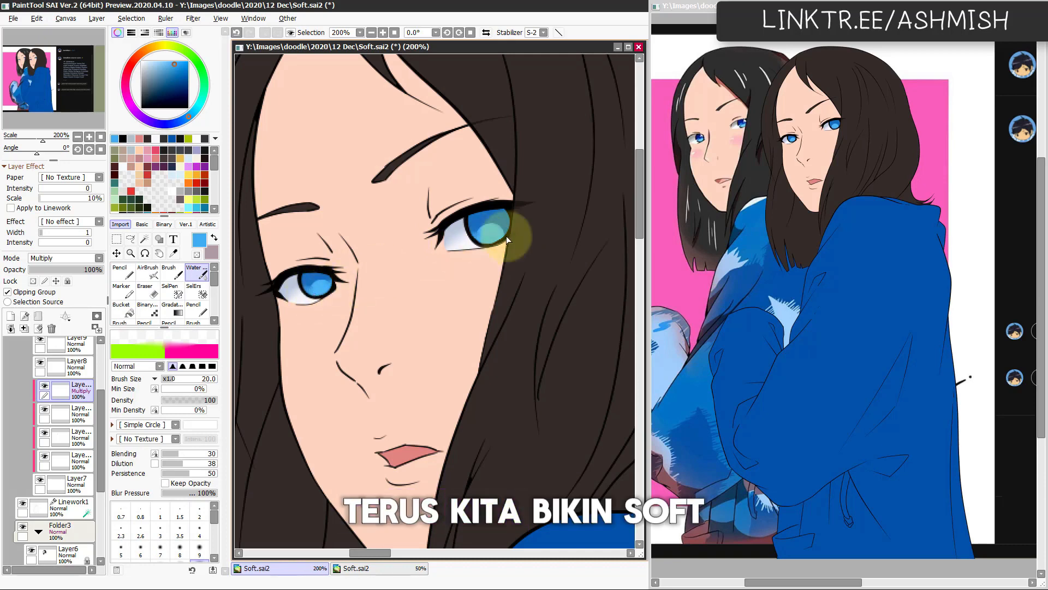
Step: Duplicate the Multiply iris layer and erase part of the copy's upper area in both eyes with the size 32 Eraser
{"action": "key", "text": "ctrl"}
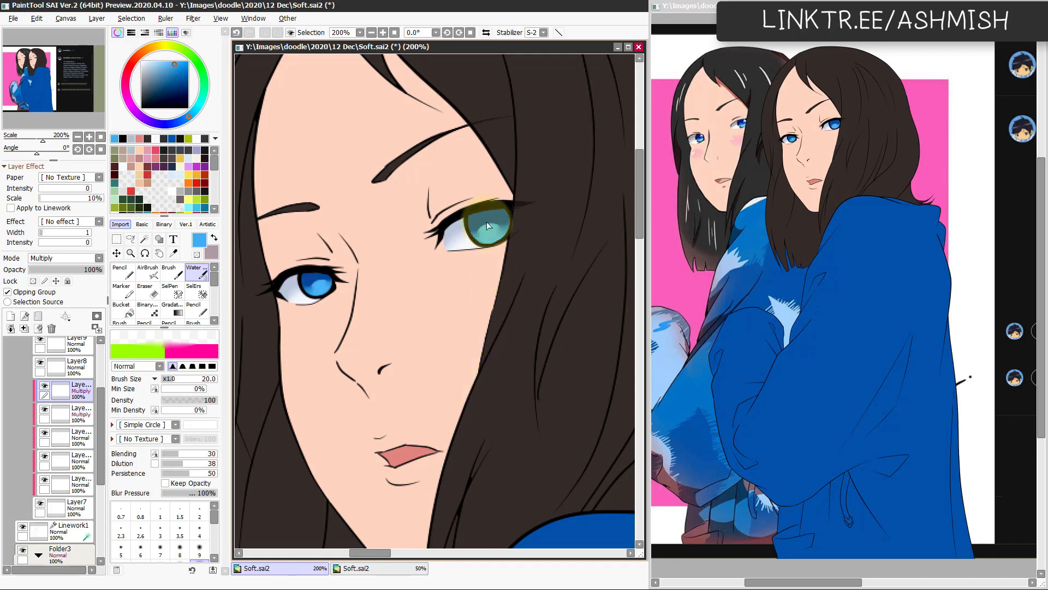
{"action": "key", "text": "l"}
{"action": "key", "text": "e"}
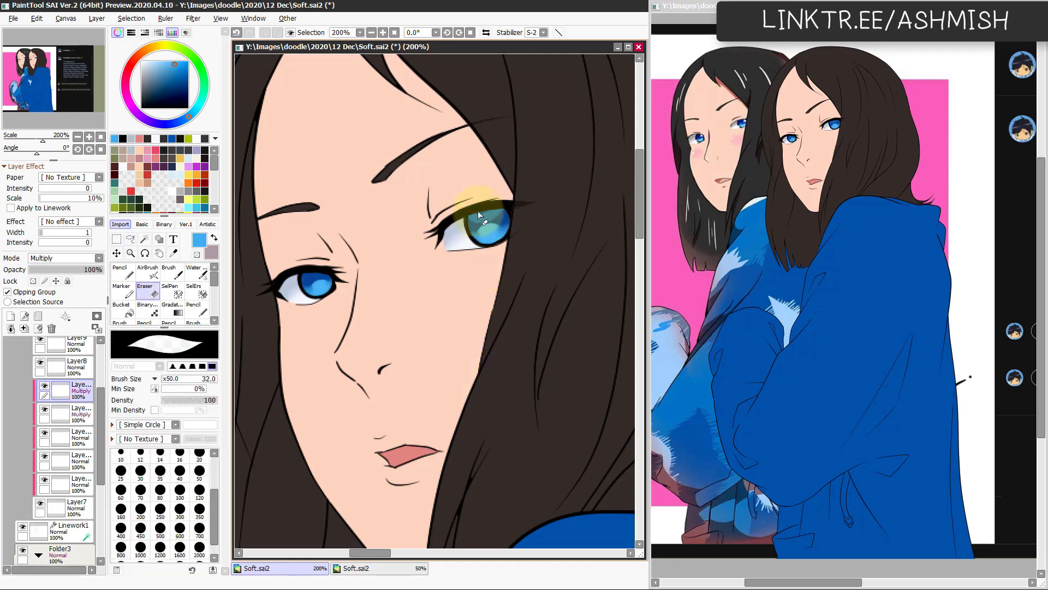
{"action": "left_click_drag", "start_coordinate": [477, 211], "coordinate": [510, 206]}
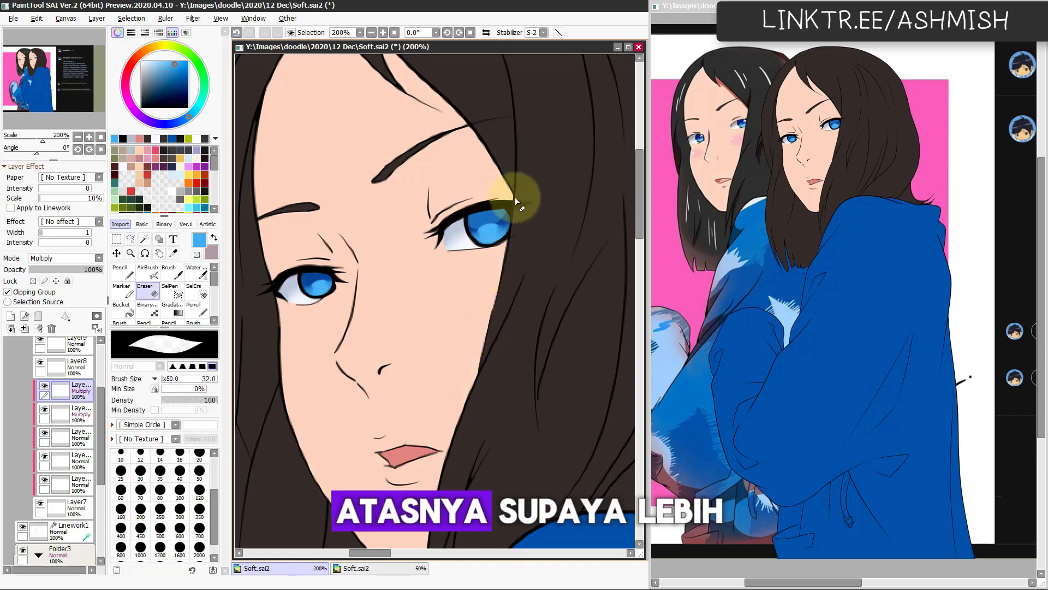
{"action": "left_click_drag", "start_coordinate": [310, 271], "coordinate": [337, 267]}
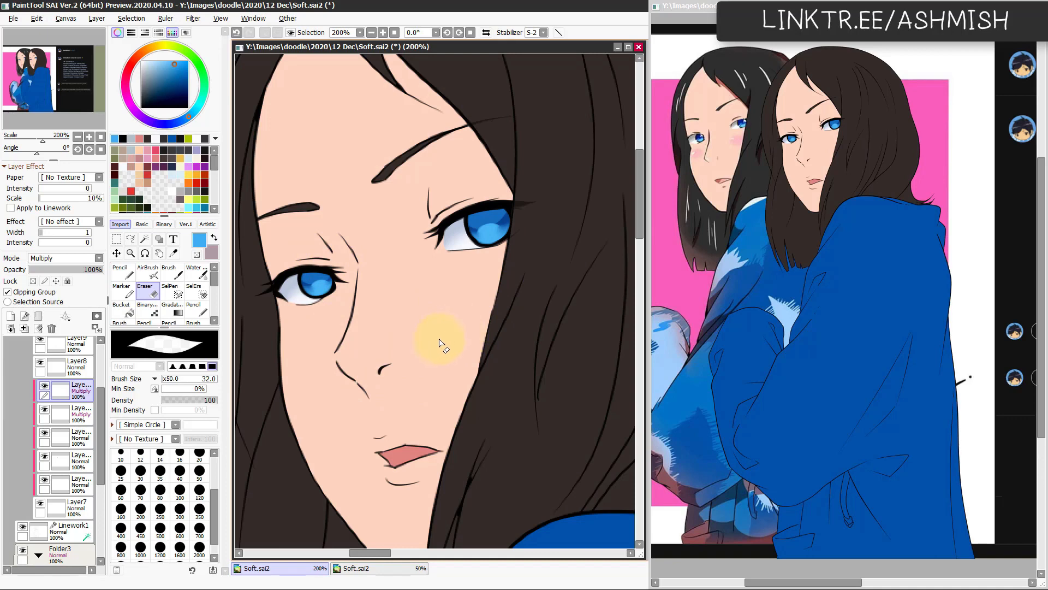
Step: Add a clipped layer above the Multiply iris shading and ready the Pencil with black for the pupils
{"action": "left_click", "coordinate": [11, 316]}
{"action": "left_click", "coordinate": [7, 292]}
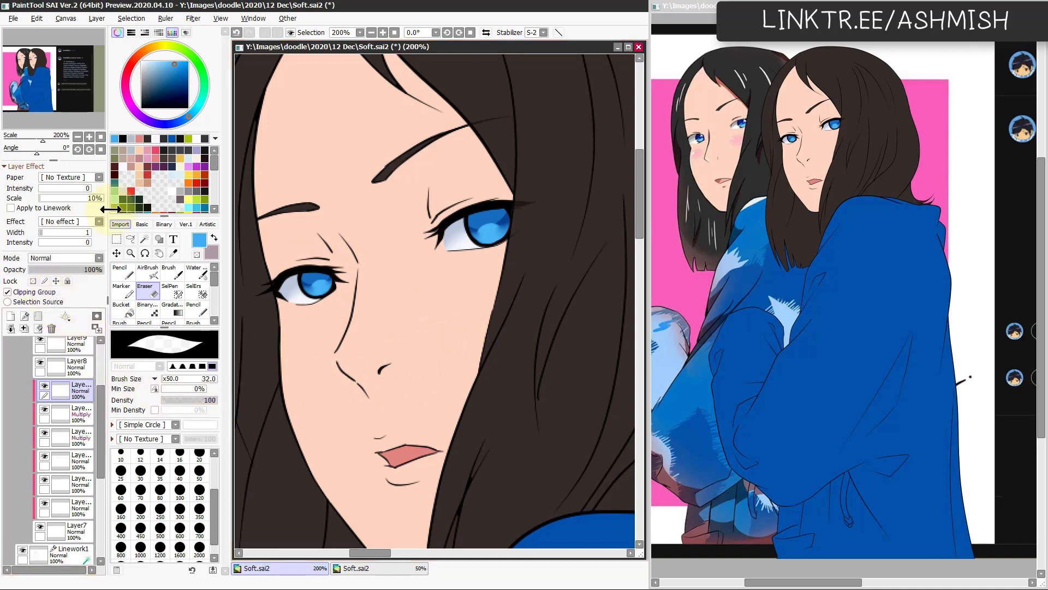
{"action": "left_click", "coordinate": [142, 108]}
{"action": "key", "text": "n"}
Step: Try round black pupils in both irises with the size 33 Pencil, and clear them from the layer
{"action": "left_click", "coordinate": [490, 222]}
{"action": "key", "text": "ctrl+z"}
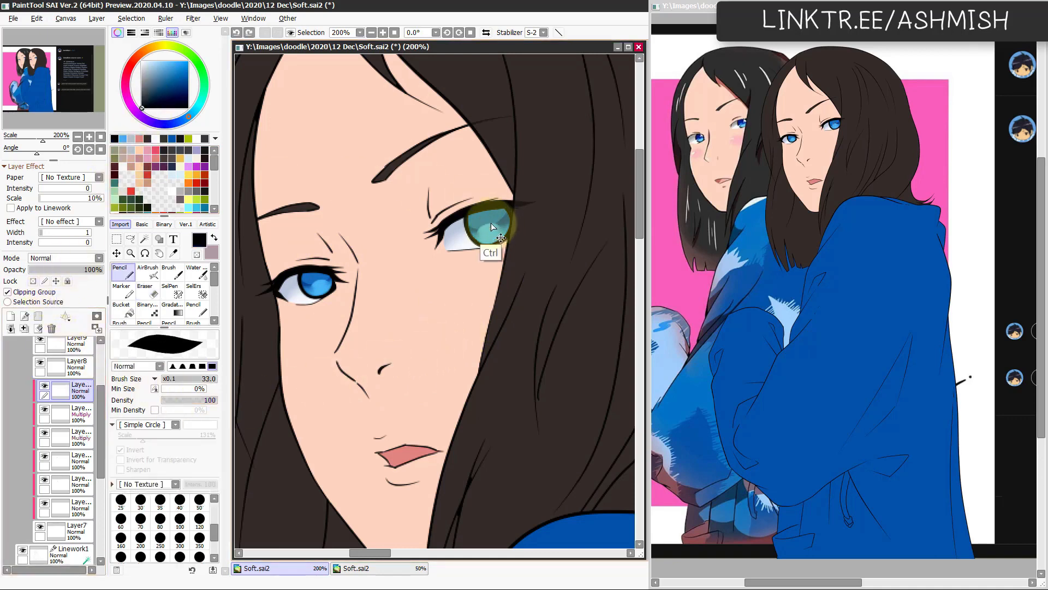
{"action": "left_click", "coordinate": [490, 220]}
{"action": "key", "text": "ctrl+z"}
{"action": "left_click", "coordinate": [491, 221]}
{"action": "left_click", "coordinate": [358, 268]}
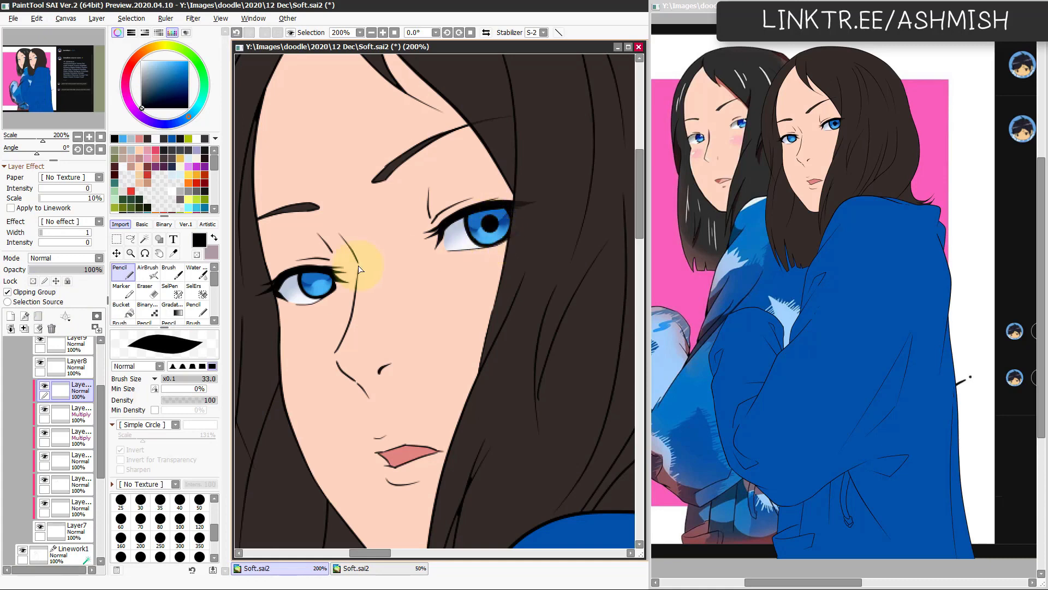
{"action": "left_click", "coordinate": [319, 278]}
{"action": "left_click", "coordinate": [492, 430]}
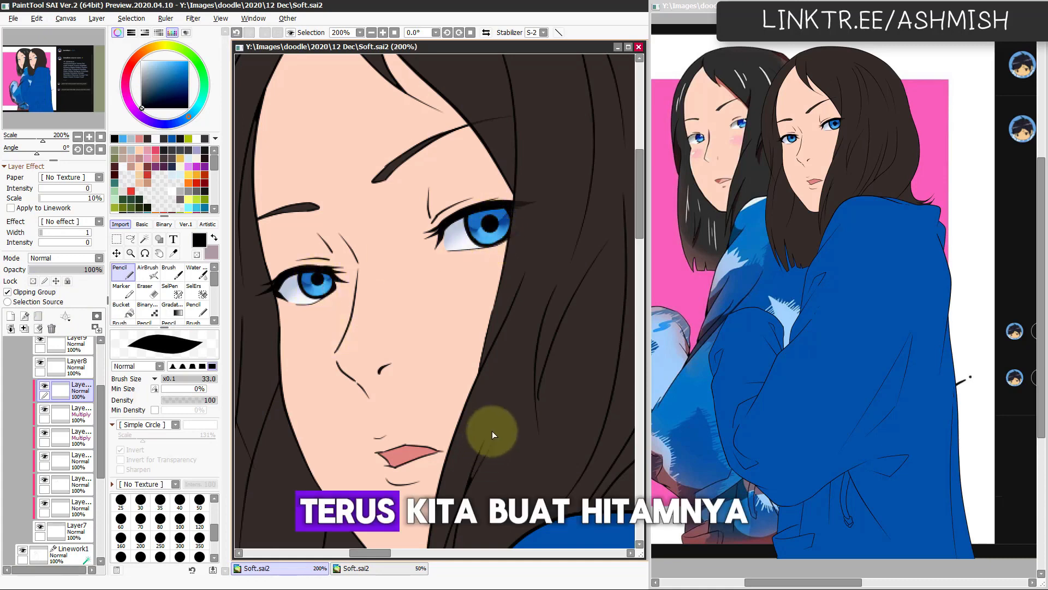
{"action": "key", "text": "h"}
{"action": "key", "text": "h"}
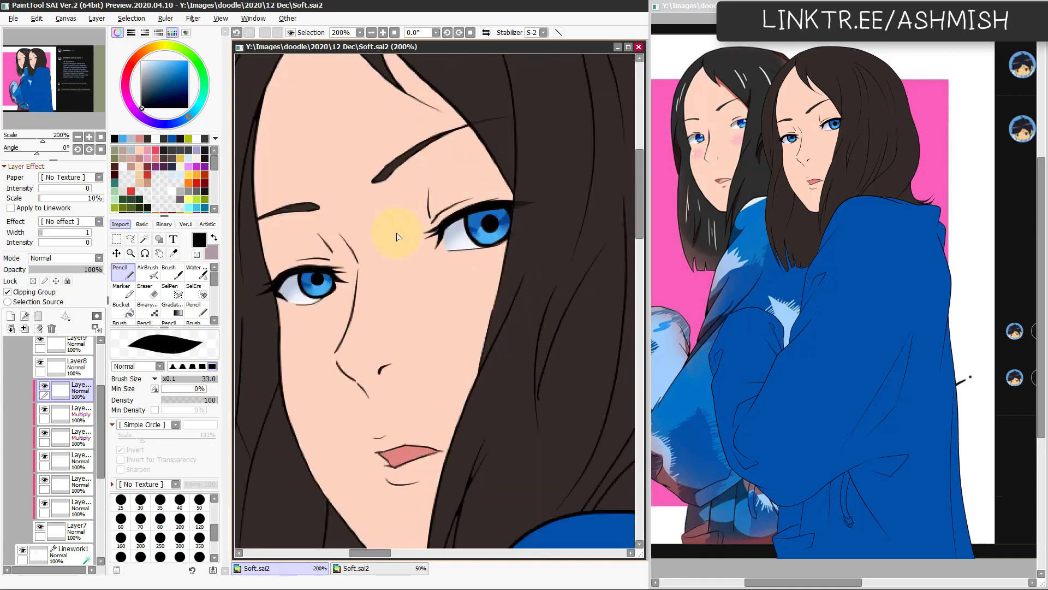
{"action": "left_click", "coordinate": [38, 328]}
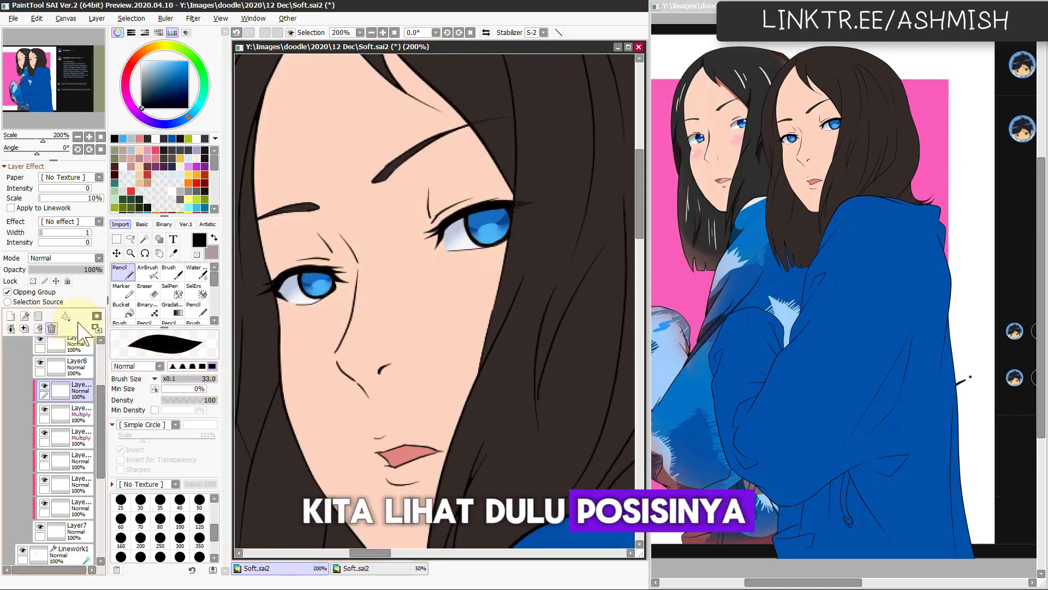
Step: Paint a black pupil in the iris of the eye nearest the side hair with the size 24 Pencil
{"action": "left_click_drag", "start_coordinate": [314, 290], "coordinate": [322, 274]}
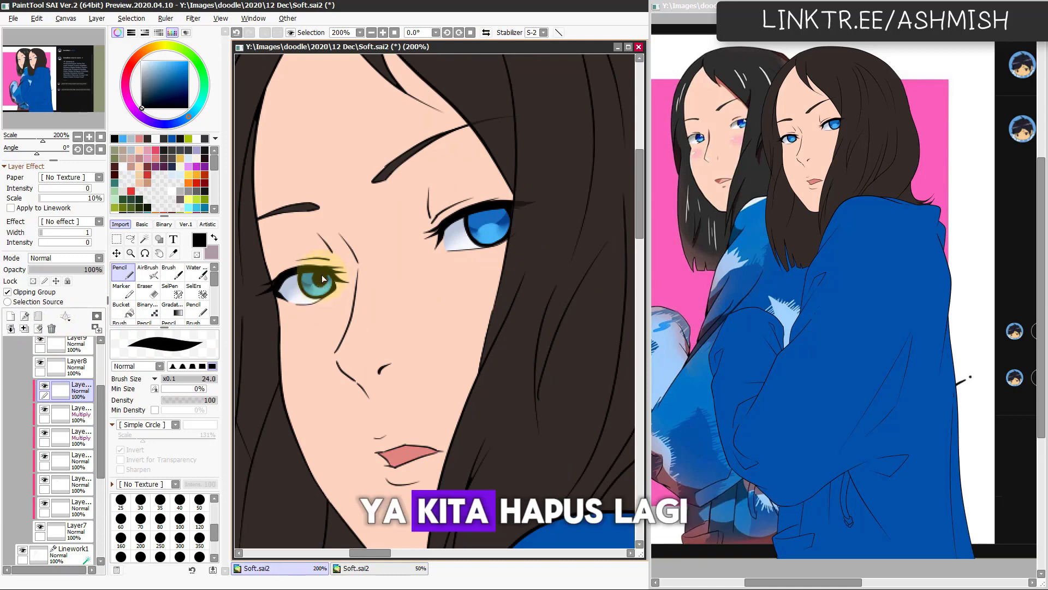
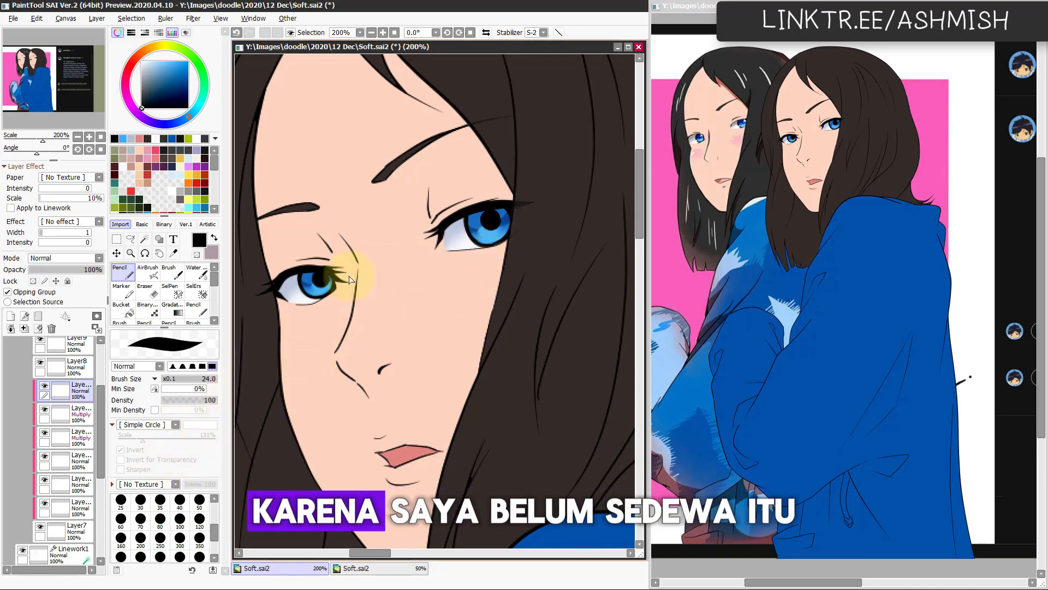
Step: Rework the black pupils with the Pencil and Eraser, and set their layer's opacity to 73%
{"action": "key", "text": "e"}
{"action": "left_click_drag", "start_coordinate": [315, 271], "coordinate": [322, 291]}
{"action": "key", "text": "ctrl+z"}
{"action": "key", "text": "ctrl+z"}
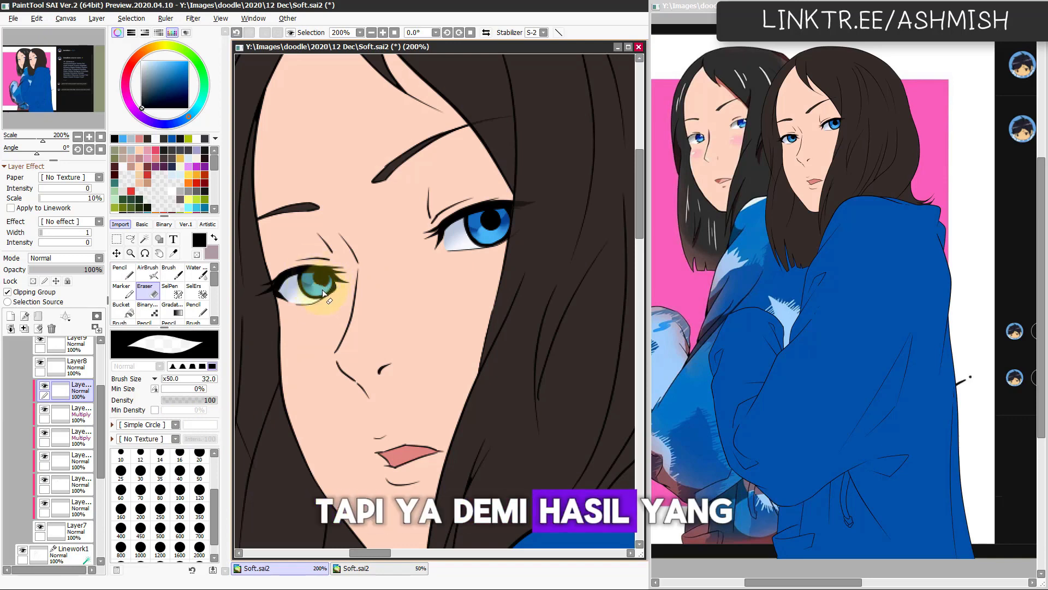
{"action": "key", "text": "n"}
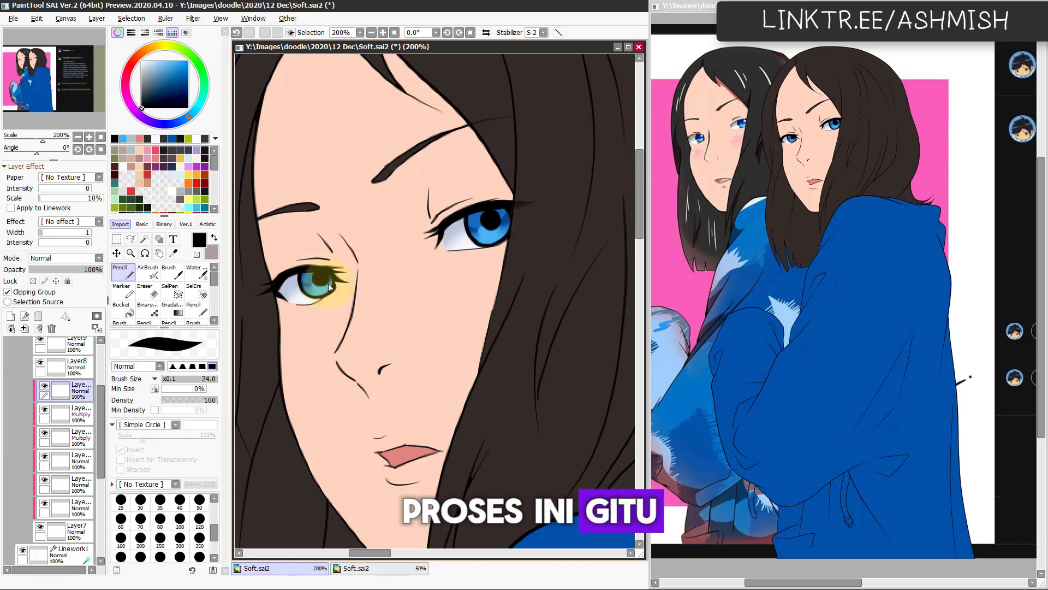
{"action": "key", "text": "e"}
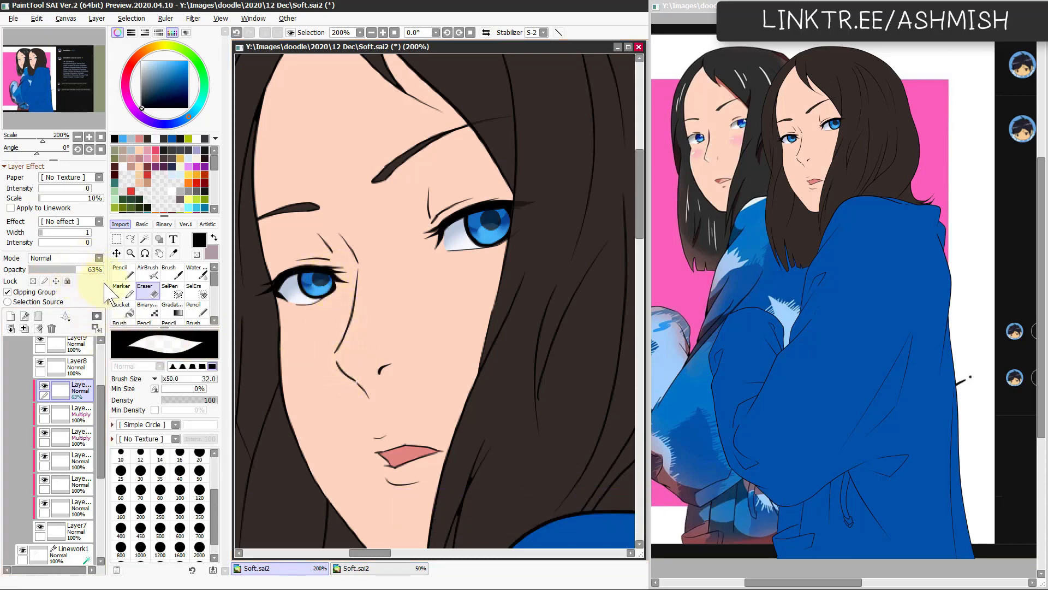
{"action": "left_click", "coordinate": [84, 270]}
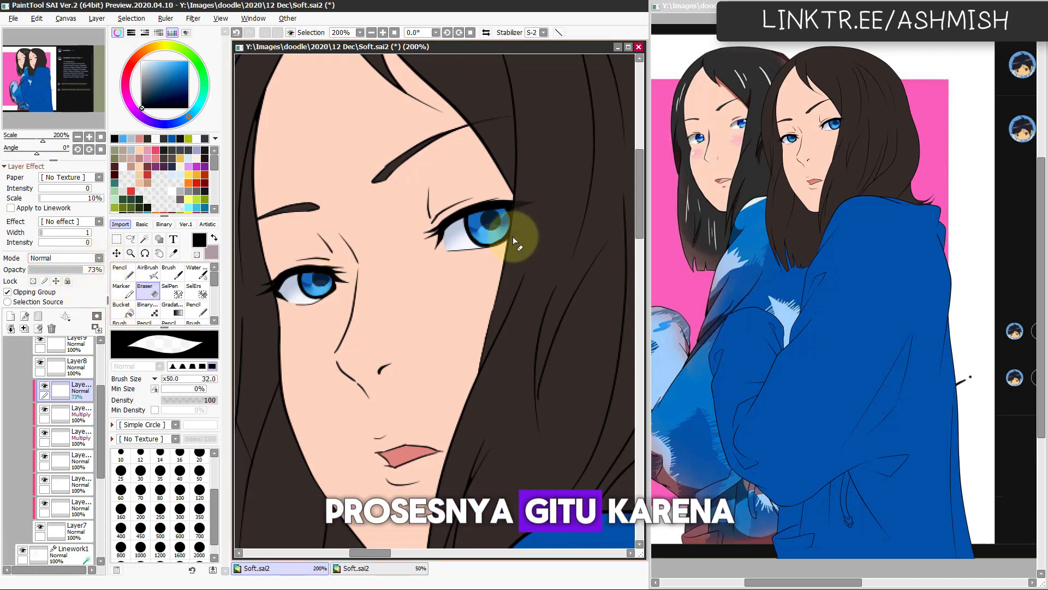
Step: Erase the centres of both pupils into rings with the size 14 Eraser
{"action": "key", "text": "bracketleft"}
{"action": "key", "text": "bracketleft"}
{"action": "key", "text": "bracketleft"}
{"action": "key", "text": "bracketleft"}
{"action": "key", "text": "bracketleft"}
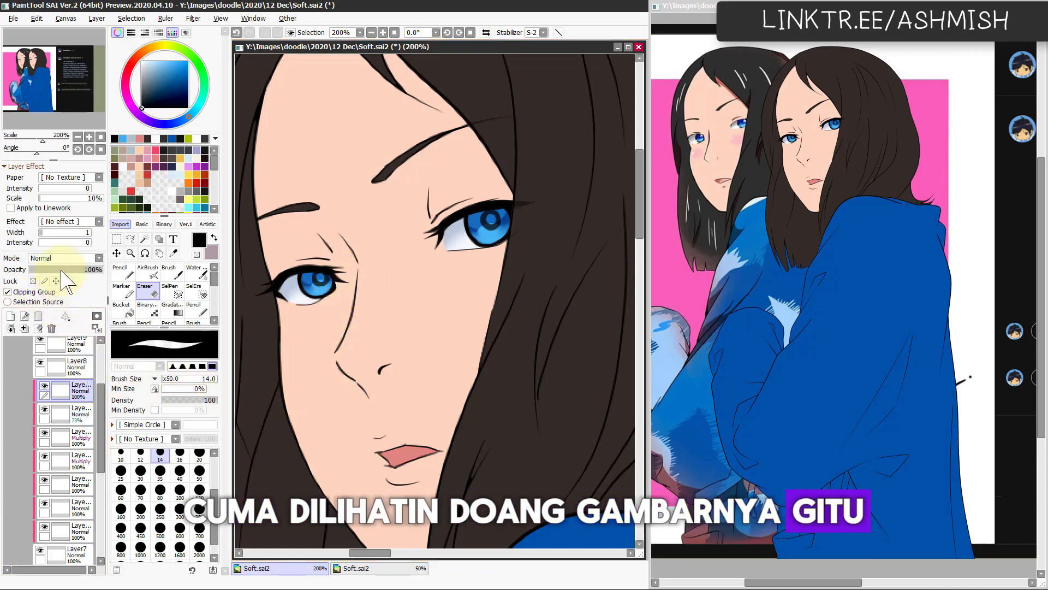
Step: Set the new clipped layer above the pupils to Overlay and airbrush bright blue over both irises at size 30
{"action": "left_click", "coordinate": [63, 258]}
{"action": "left_click", "coordinate": [62, 304]}
{"action": "left_click", "coordinate": [188, 61]}
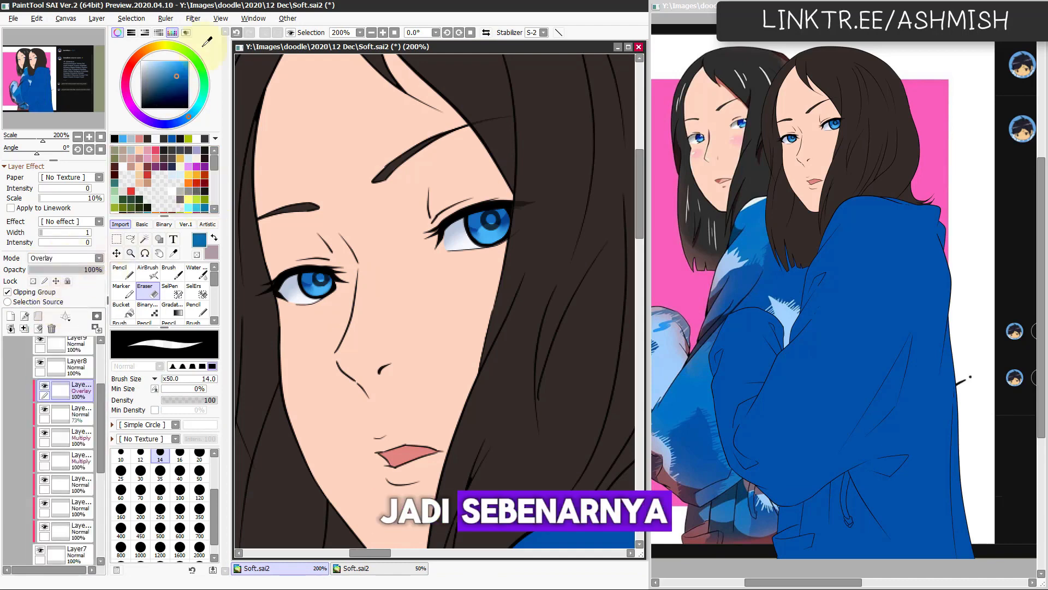
{"action": "left_click", "coordinate": [147, 272]}
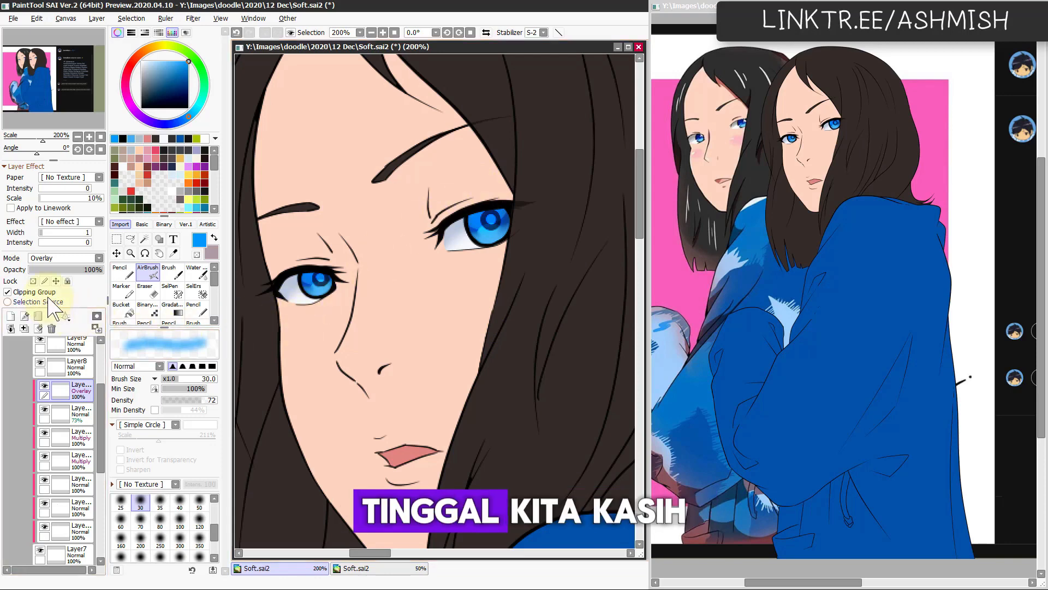
Step: Add a clipped Shine layer above the Overlay layer and paint light-blue highlights in the lower irises
{"action": "left_click", "coordinate": [10, 316]}
{"action": "left_click", "coordinate": [26, 293]}
{"action": "left_click", "coordinate": [68, 258]}
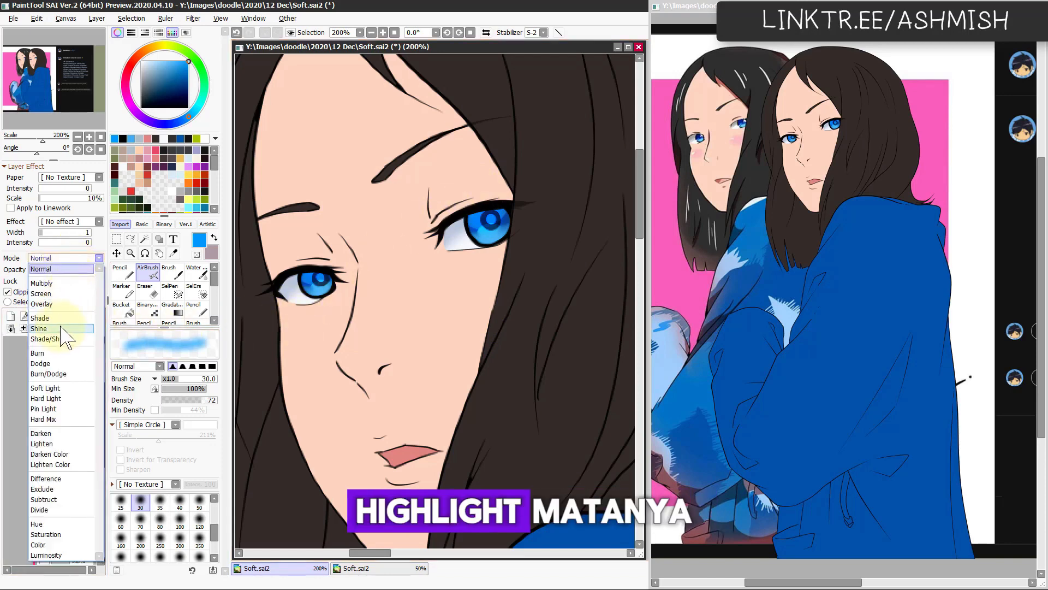
{"action": "left_click", "coordinate": [39, 328]}
{"action": "mouse_move", "coordinate": [322, 314]}
{"action": "left_mouse_down"}
{"action": "mouse_move", "coordinate": [306, 284]}
{"action": "mouse_move", "coordinate": [331, 286]}
{"action": "left_mouse_up"}
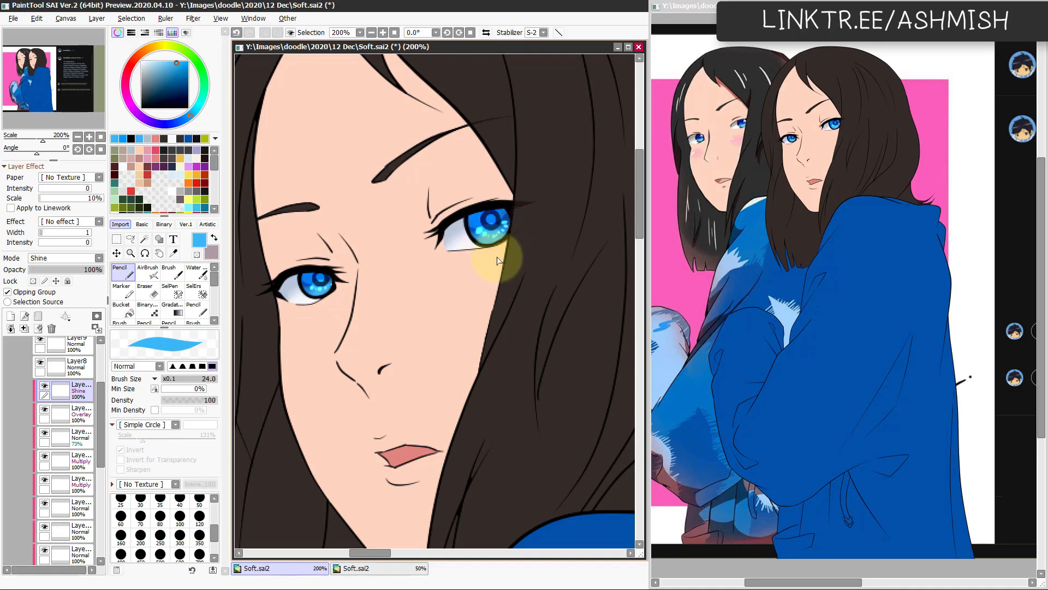
Step: Soften the Shine highlights with the size 15 Water brush and add pupil glints with the size 24 Pencil
{"action": "key", "text": "c"}
{"action": "left_click_drag", "start_coordinate": [489, 235], "coordinate": [483, 230]}
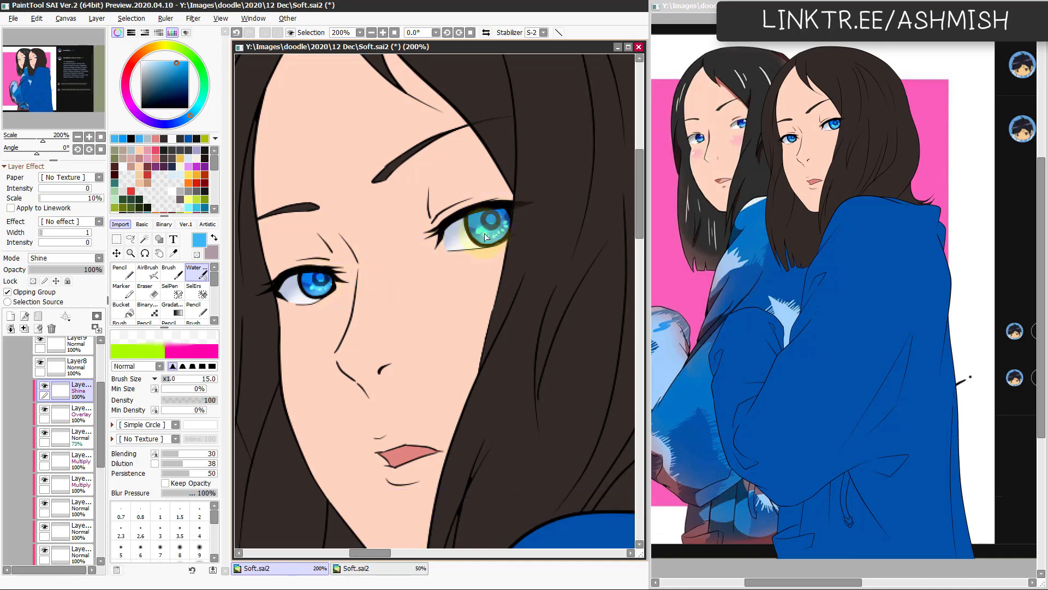
{"action": "key", "text": "n"}
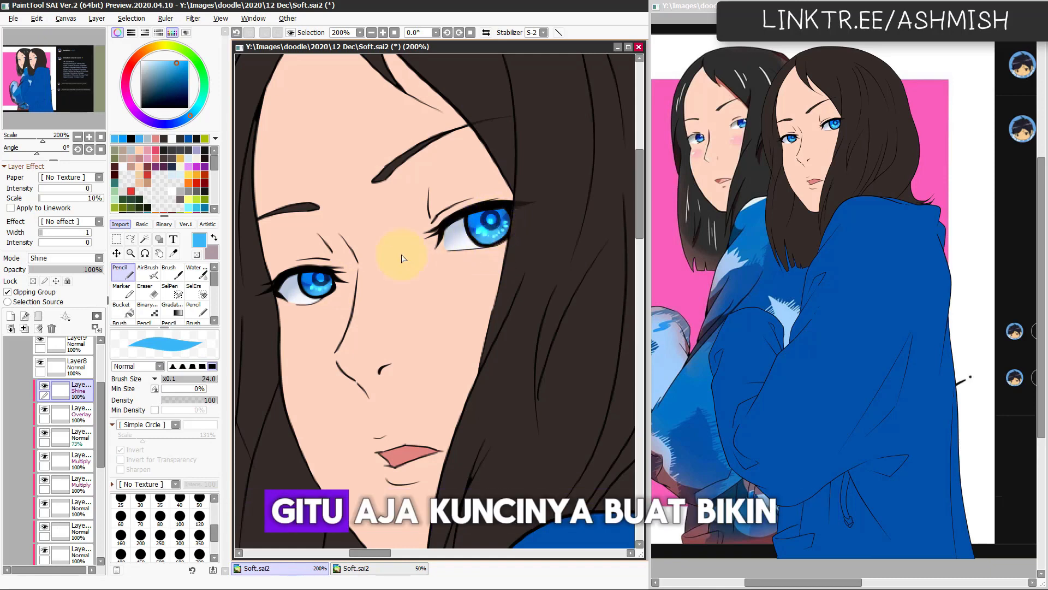
{"action": "left_click_drag", "start_coordinate": [321, 278], "coordinate": [322, 280]}
{"action": "key", "text": "c"}
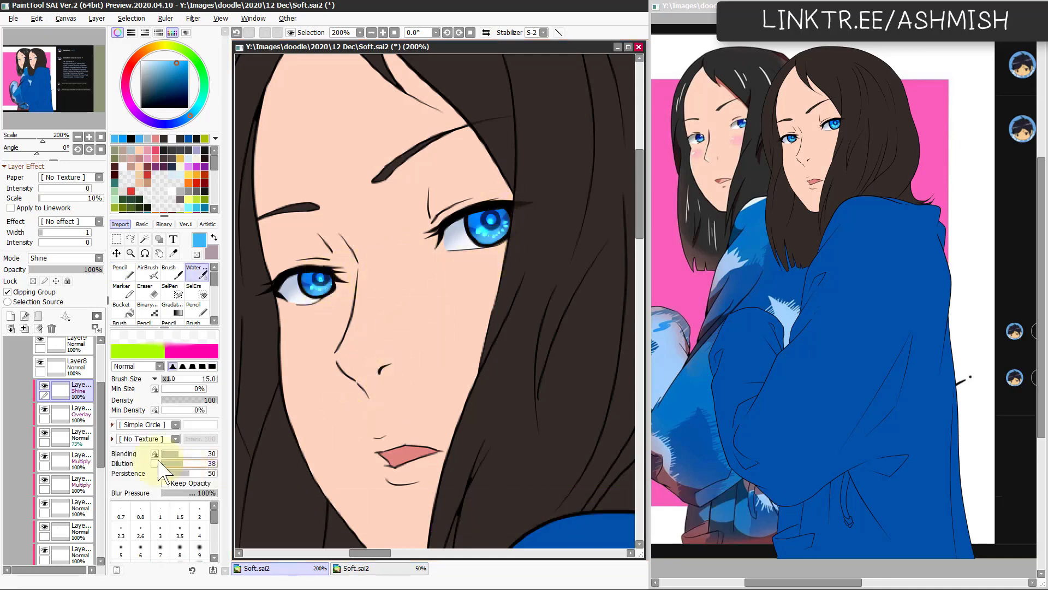
Step: Darken the Multiply iris shading with Hue/Saturation at luminance -39
{"action": "scroll", "coordinate": [106, 437], "scroll_direction": "down", "scroll_amount": 3}
{"action": "left_click", "coordinate": [82, 402]}
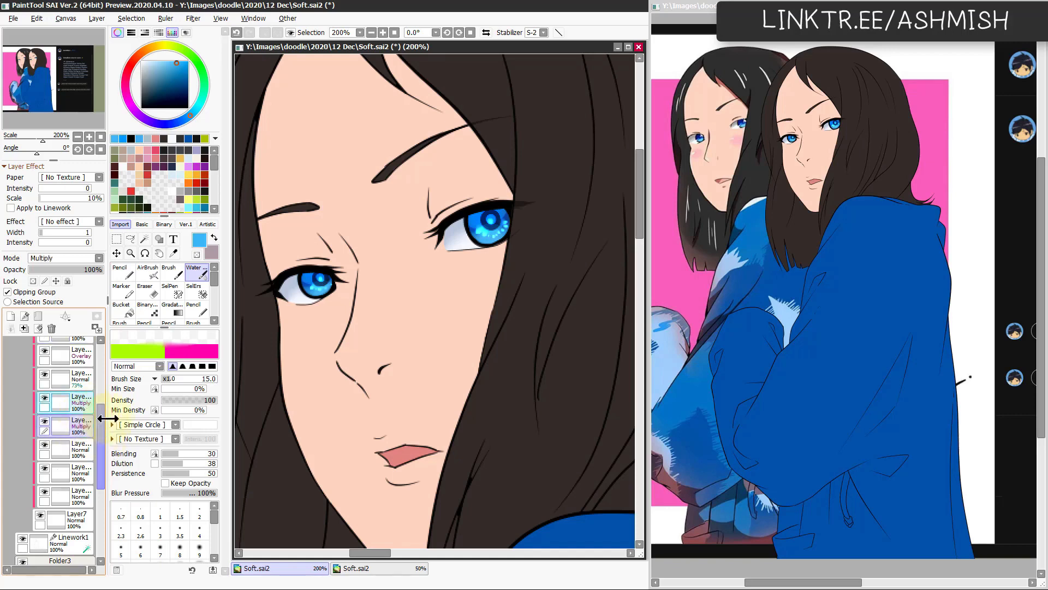
{"action": "key", "text": "ctrl+u"}
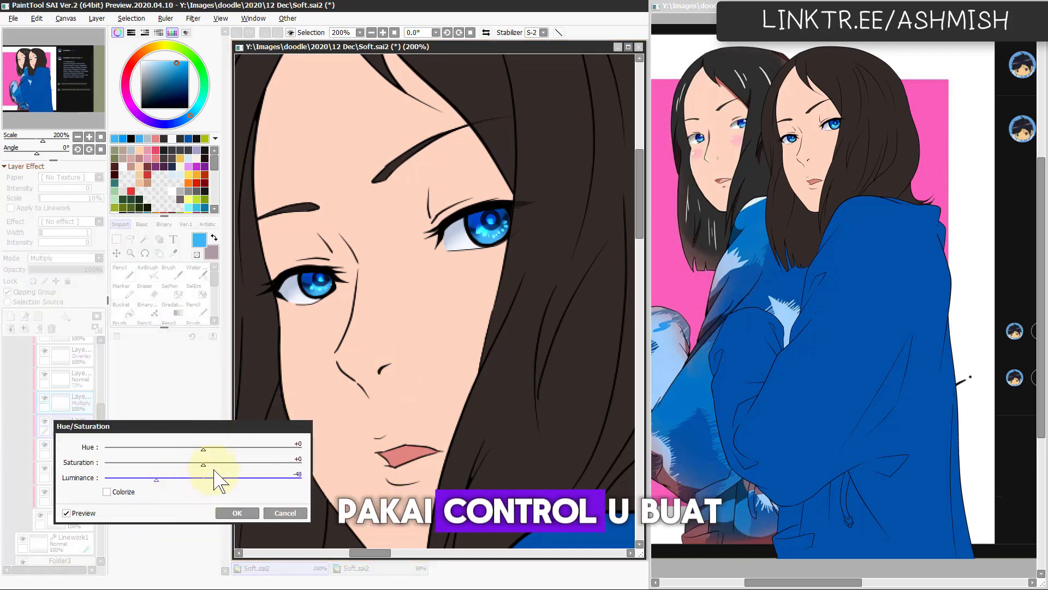
{"action": "left_click", "coordinate": [168, 479]}
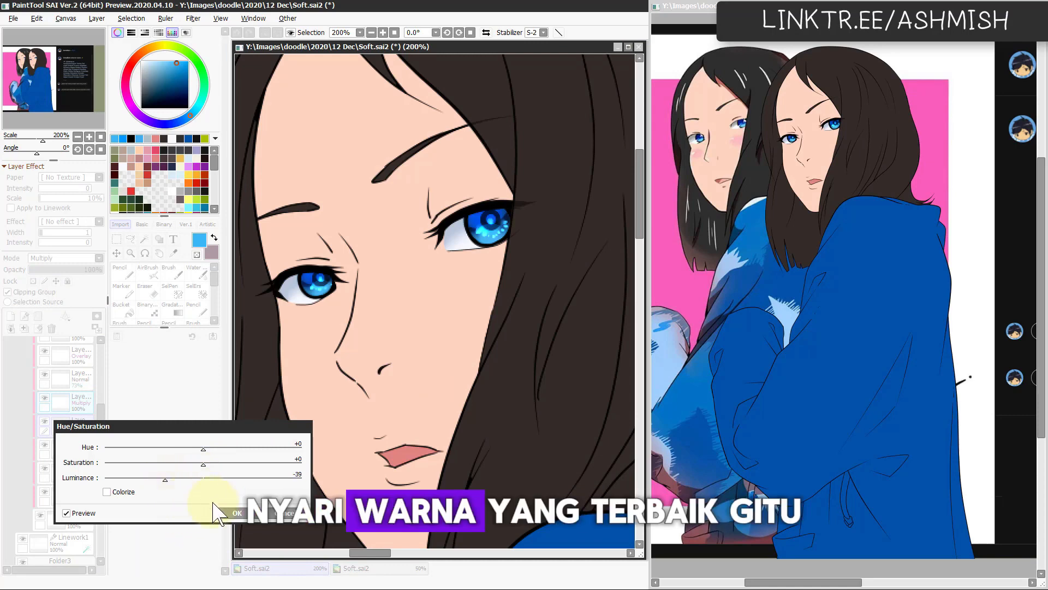
{"action": "left_click", "coordinate": [236, 513]}
Step: Add a clipped Normal layer above the Shine layer and paint white highlights in both eyes with the size 13 Pencil
{"action": "left_click_drag", "start_coordinate": [102, 430], "coordinate": [103, 408]}
{"action": "left_click", "coordinate": [83, 391]}
{"action": "left_click", "coordinate": [45, 292]}
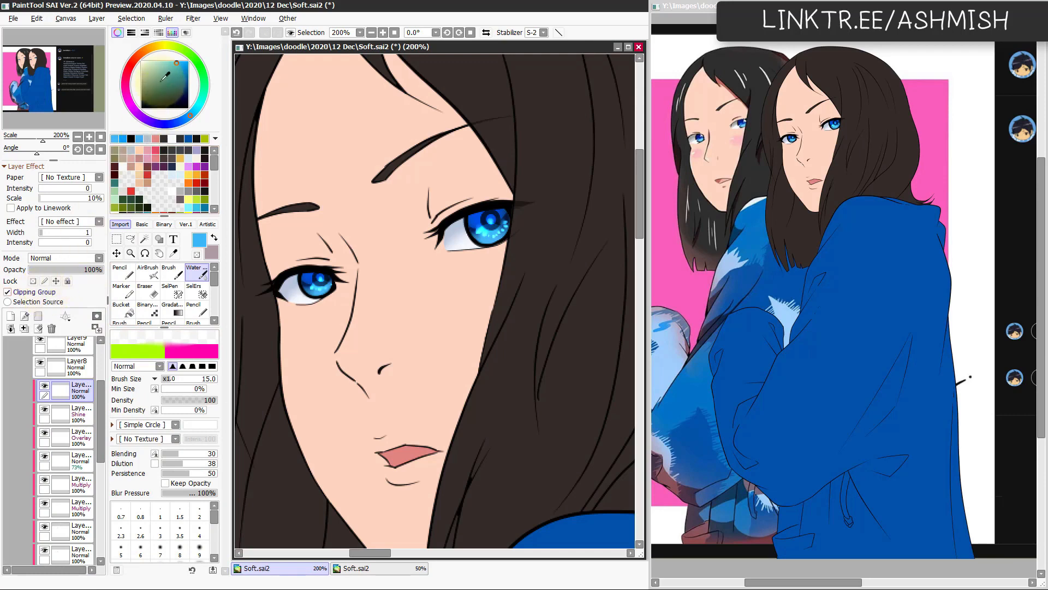
{"action": "left_click", "coordinate": [141, 62]}
{"action": "key", "text": "n"}
{"action": "left_click_drag", "start_coordinate": [309, 285], "coordinate": [303, 291], "text": "ctrl+alt"}
{"action": "key", "text": "ctrl+z"}
{"action": "key", "text": "ctrl+z"}
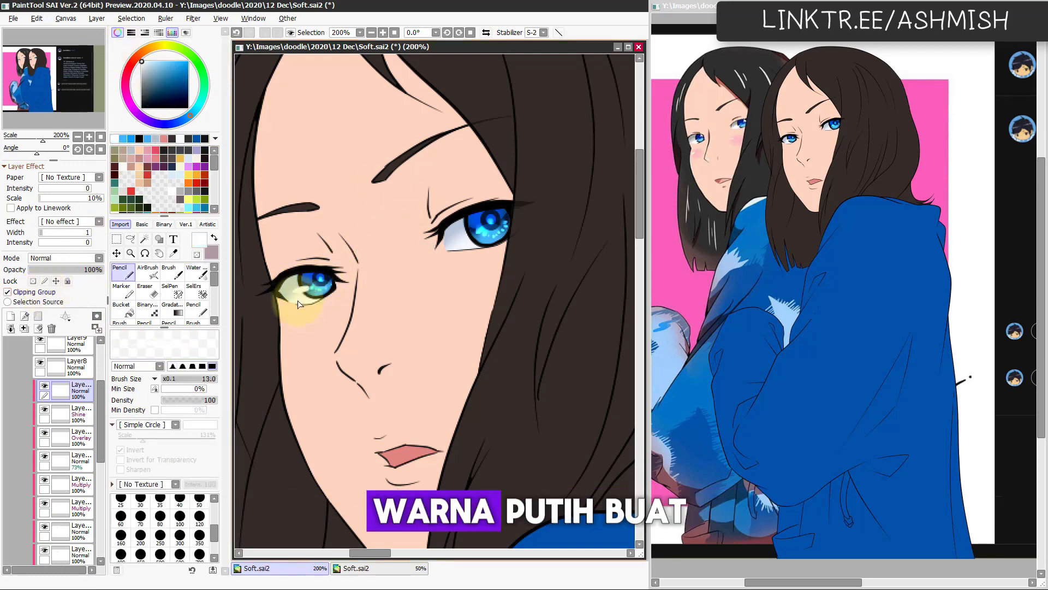
{"action": "key", "text": "ctrl+z"}
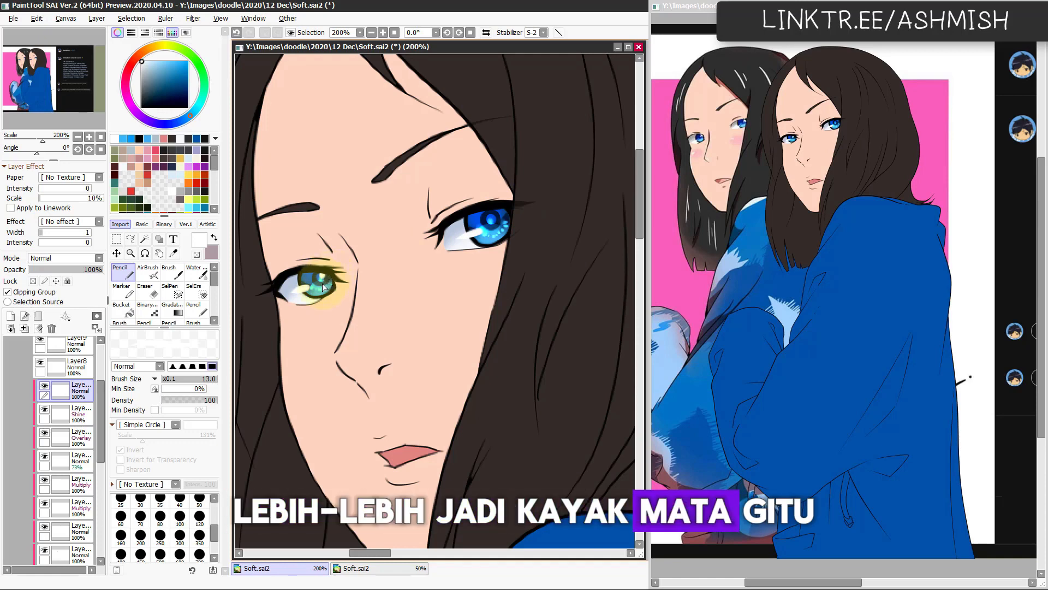
{"action": "left_click", "coordinate": [495, 215]}
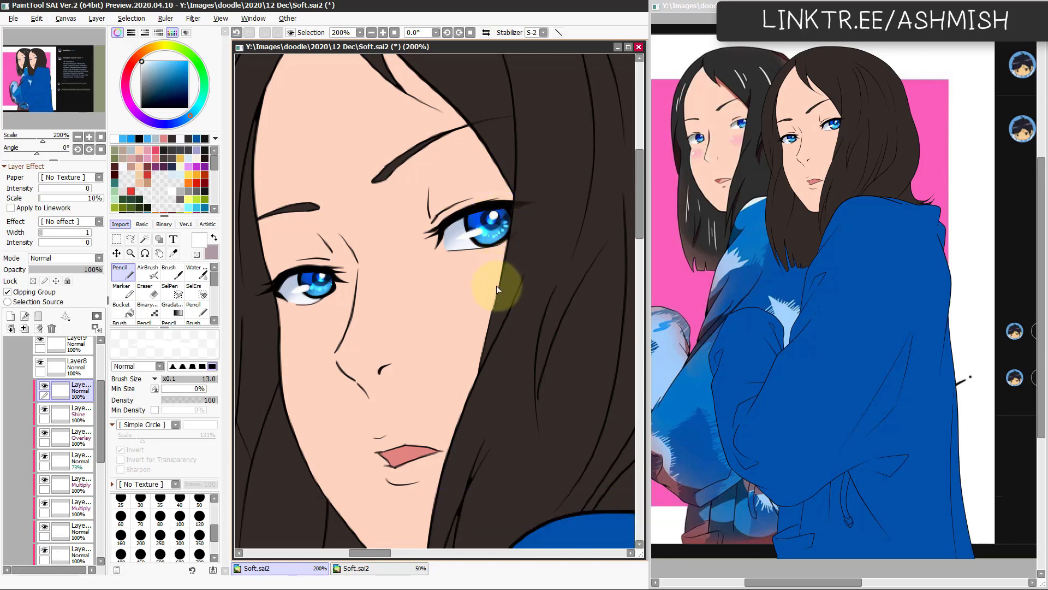
Step: Put a clipped Screen layer above the white highlights and airbrush a light-blue glow on the lower irises at size 25
{"action": "scroll", "coordinate": [471, 341], "scroll_direction": "down", "scroll_amount": 1}
{"action": "scroll", "coordinate": [470, 352], "scroll_direction": "up", "scroll_amount": 1}
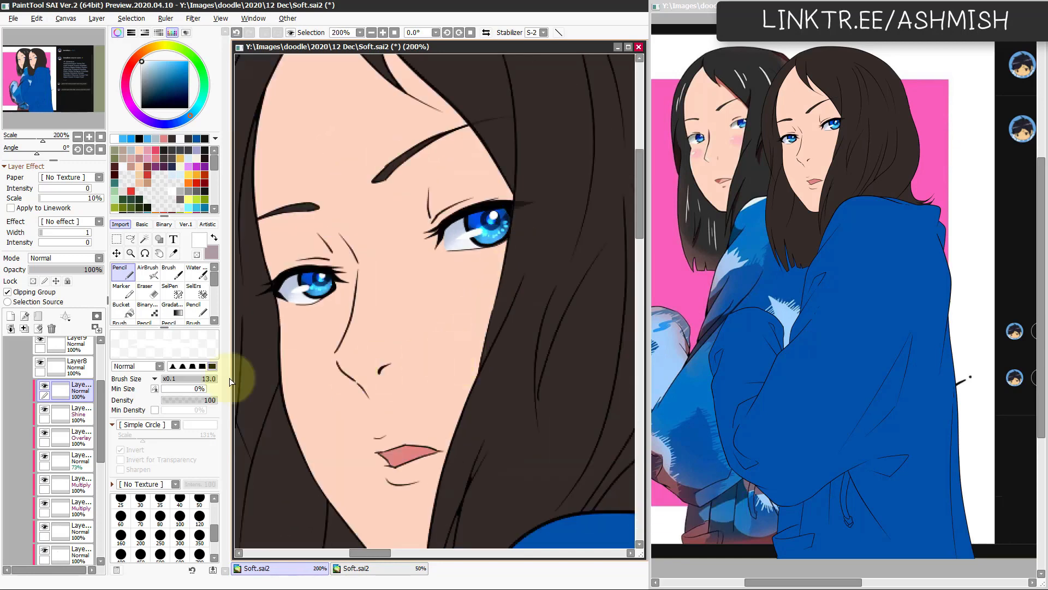
{"action": "left_click", "coordinate": [52, 259]}
{"action": "left_click", "coordinate": [57, 295]}
{"action": "key", "text": "b"}
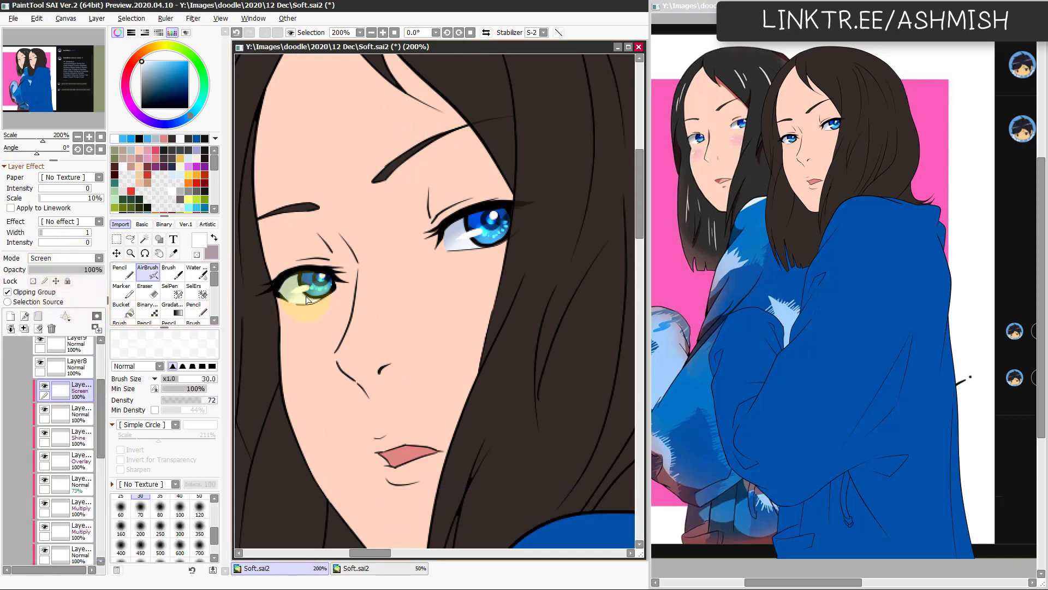
{"action": "right_click", "coordinate": [323, 294]}
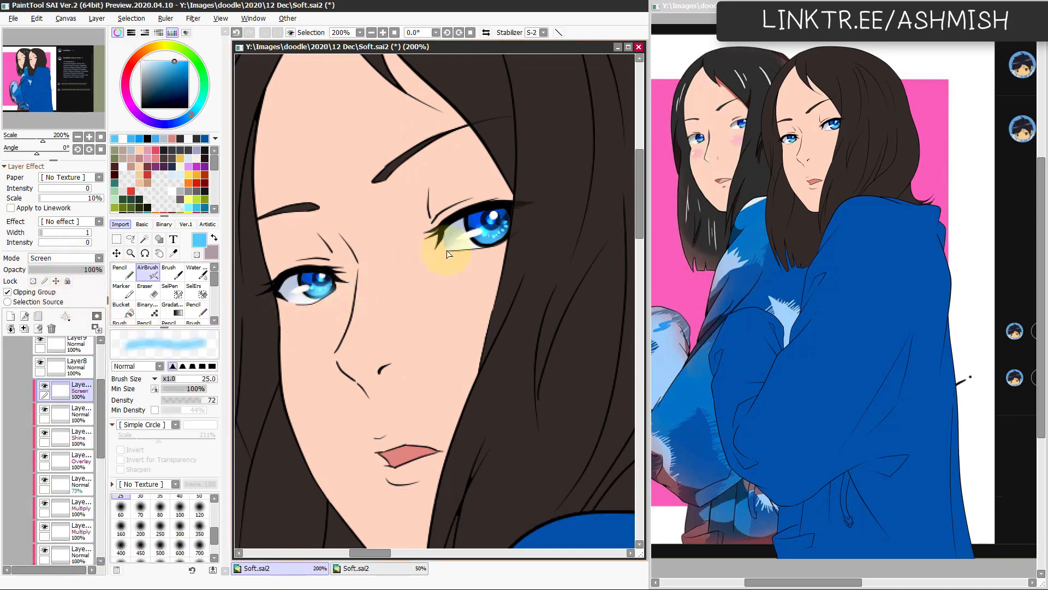
{"action": "mouse_move", "coordinate": [481, 244]}
{"action": "left_mouse_down"}
{"action": "mouse_move", "coordinate": [504, 237]}
{"action": "mouse_move", "coordinate": [496, 240]}
{"action": "left_mouse_up"}
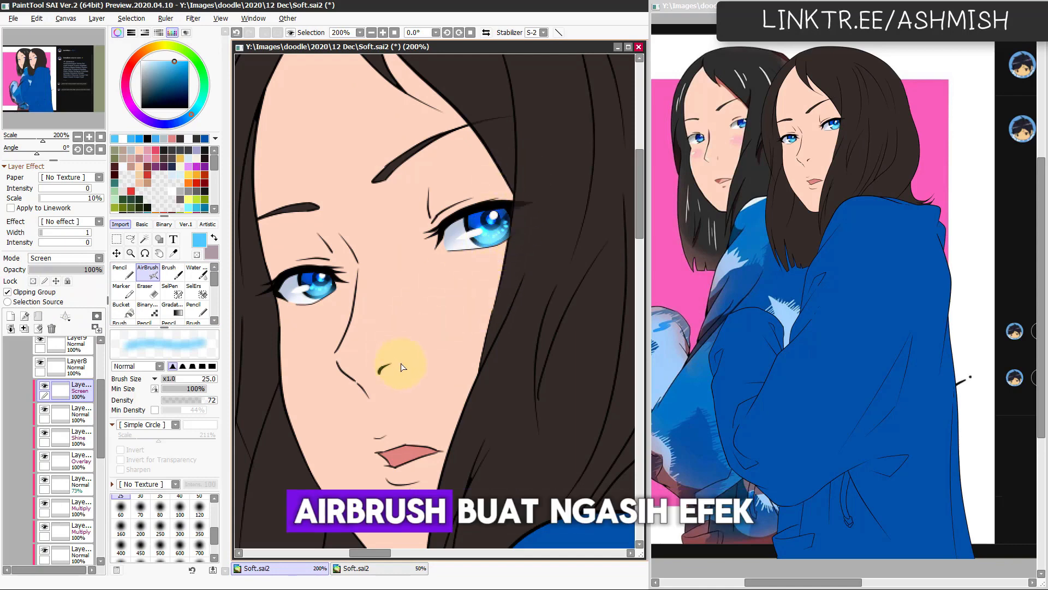
Step: Add a layer clipped to the eyebrow layer and airbrush sampled skin tone over both eyebrows at size 124
{"action": "scroll", "coordinate": [449, 334], "scroll_direction": "down", "scroll_amount": 1}
{"action": "scroll", "coordinate": [418, 362], "scroll_direction": "up", "scroll_amount": 1}
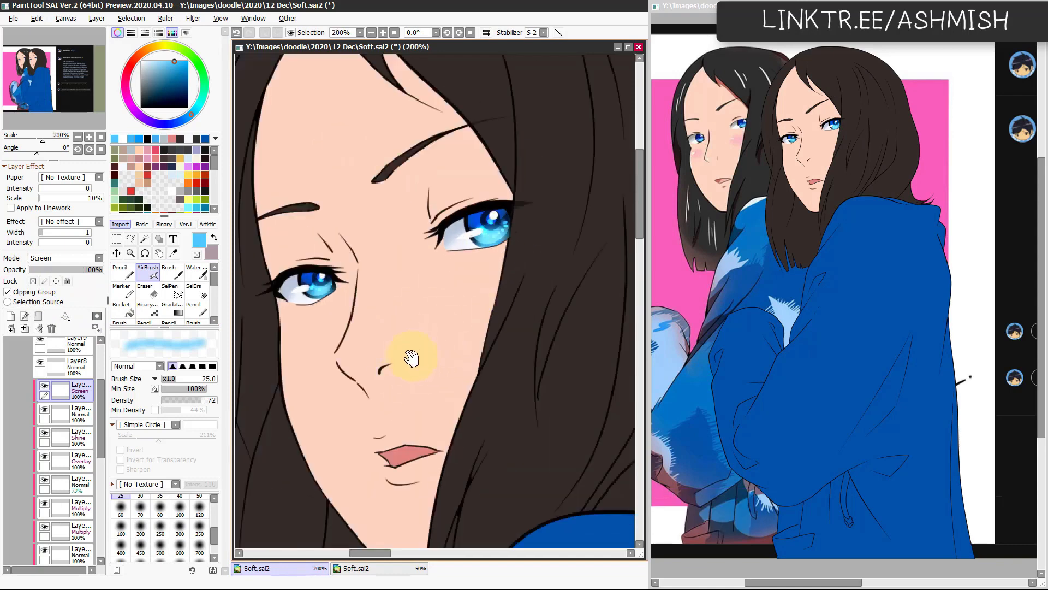
{"action": "left_click_drag", "start_coordinate": [411, 359], "coordinate": [436, 403]}
{"action": "left_click", "coordinate": [409, 219], "text": "ctrl+shift"}
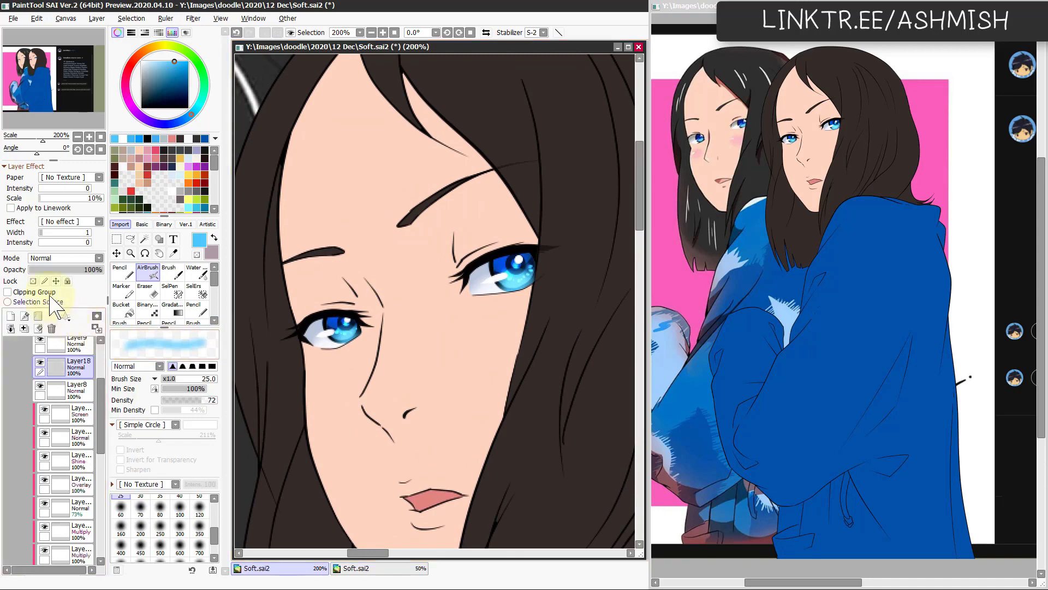
{"action": "right_click", "coordinate": [338, 280]}
{"action": "left_click_drag", "start_coordinate": [355, 274], "coordinate": [409, 273]}
{"action": "left_click_drag", "start_coordinate": [361, 277], "coordinate": [352, 282]}
{"action": "left_click_drag", "start_coordinate": [404, 241], "coordinate": [399, 255]}
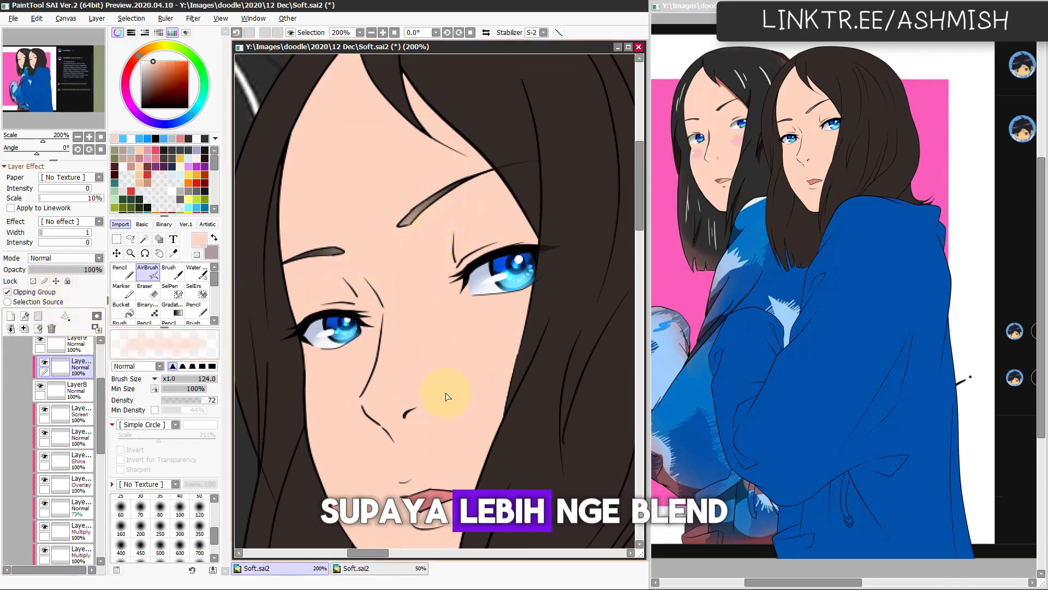
Step: Brighten the lips on Layer9 with Hue/Saturation, using saturation +100 and a raised luminance
{"action": "scroll", "coordinate": [453, 402], "scroll_direction": "down", "scroll_amount": 1}
{"action": "left_click_drag", "start_coordinate": [459, 405], "coordinate": [469, 305]}
{"action": "scroll", "coordinate": [452, 413], "scroll_direction": "up", "scroll_amount": 1}
{"action": "left_click", "coordinate": [455, 349], "text": "ctrl+shift"}
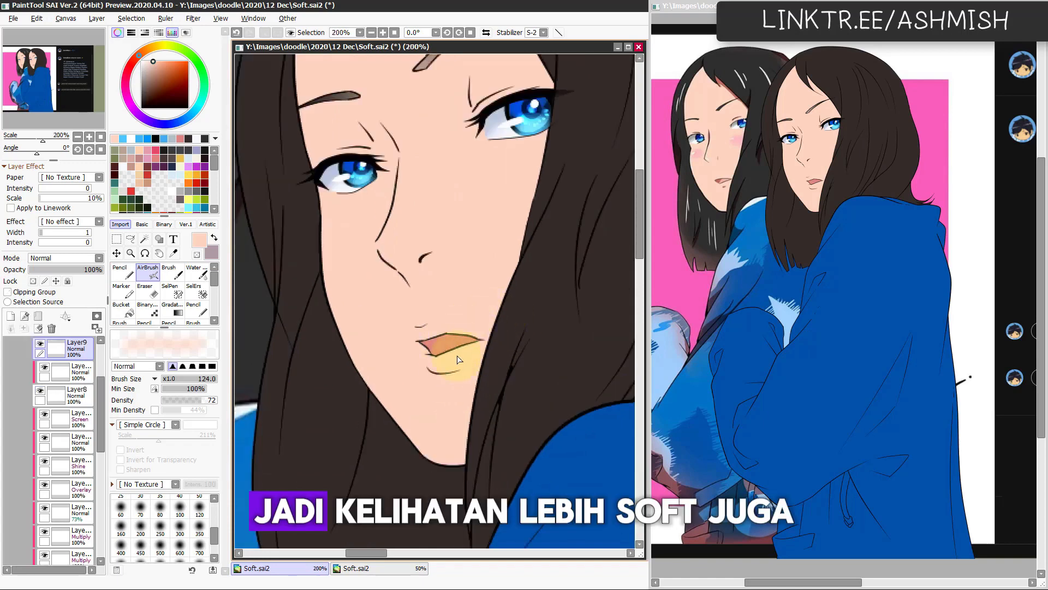
{"action": "key", "text": "ctrl+u"}
{"action": "left_click_drag", "start_coordinate": [204, 464], "coordinate": [302, 464]}
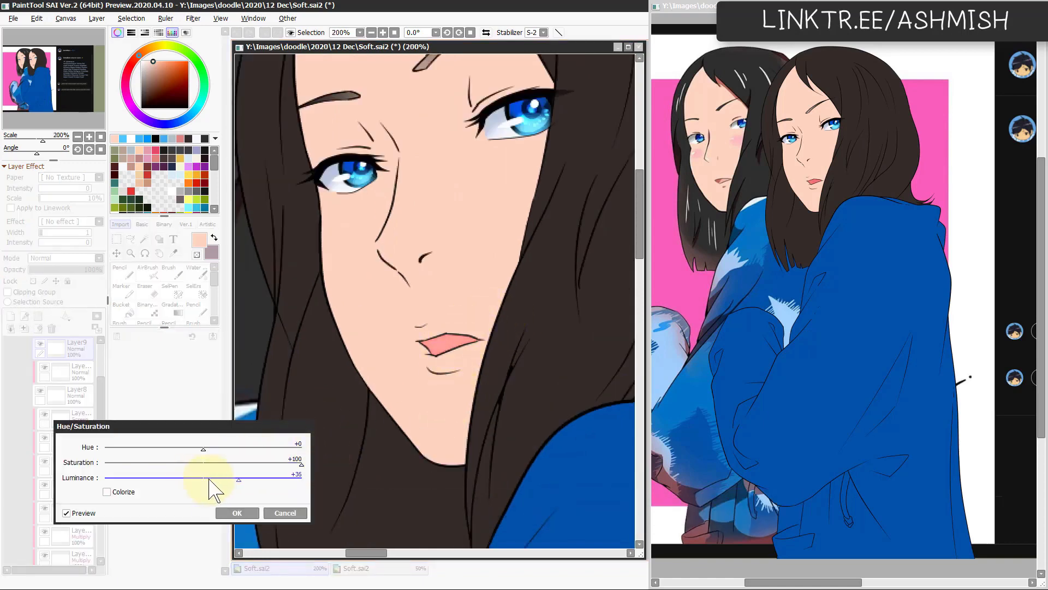
{"action": "left_click", "coordinate": [237, 512]}
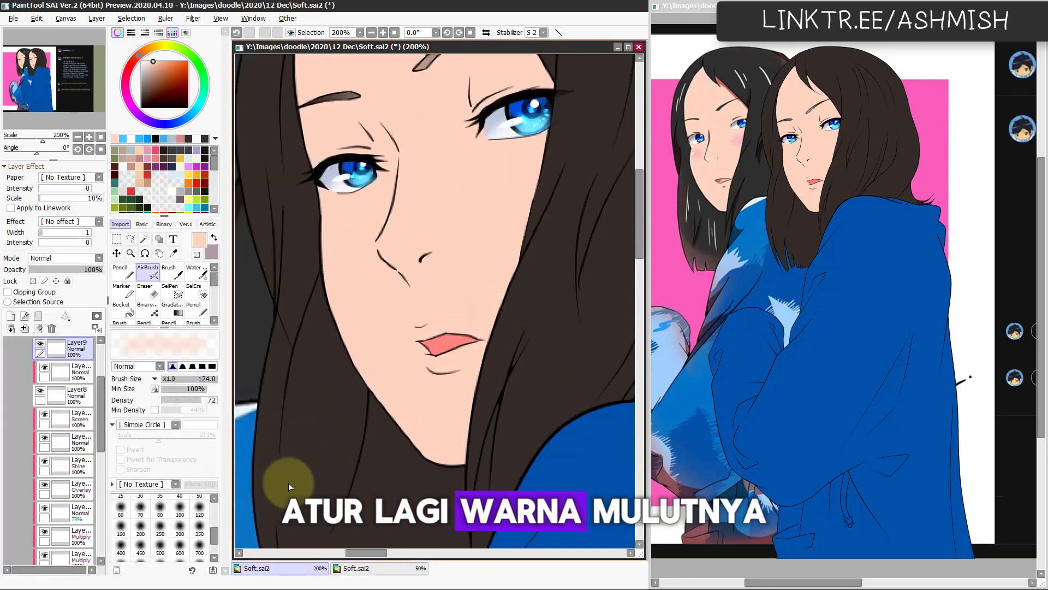
Step: Add a clipped Multiply layer above the lips, shade them in muted red with the size 13 Pencil, and ready the Water brush
{"action": "left_click", "coordinate": [10, 315]}
{"action": "left_click", "coordinate": [44, 293]}
{"action": "left_click", "coordinate": [68, 258]}
{"action": "left_click", "coordinate": [68, 281]}
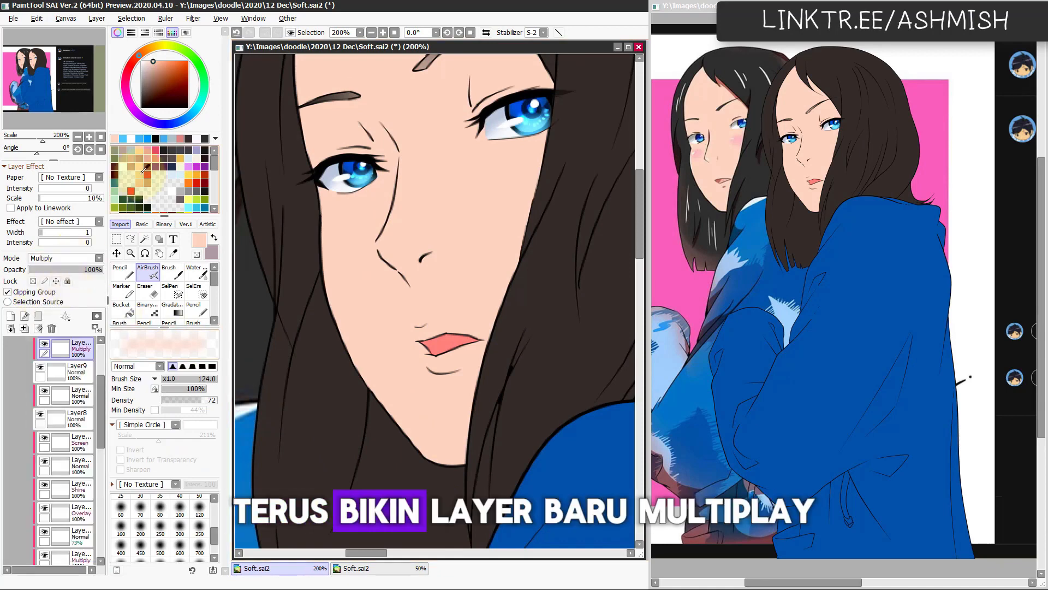
{"action": "left_click", "coordinate": [147, 150]}
{"action": "key", "text": "n"}
{"action": "mouse_move", "coordinate": [422, 342]}
{"action": "left_mouse_down"}
{"action": "mouse_move", "coordinate": [443, 338]}
{"action": "mouse_move", "coordinate": [432, 353]}
{"action": "mouse_move", "coordinate": [469, 338]}
{"action": "left_mouse_up"}
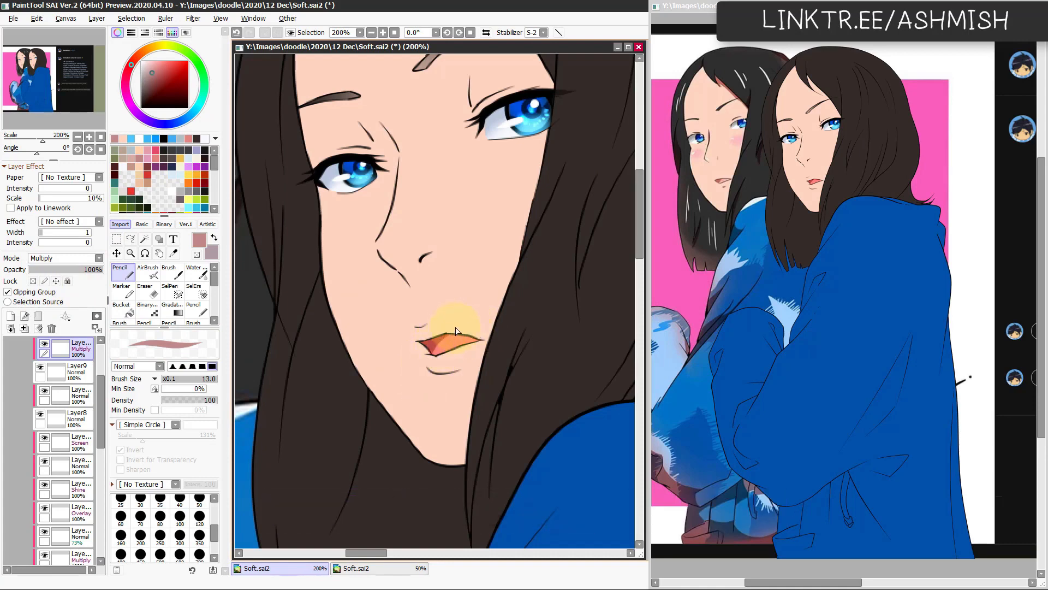
{"action": "key", "text": "c"}
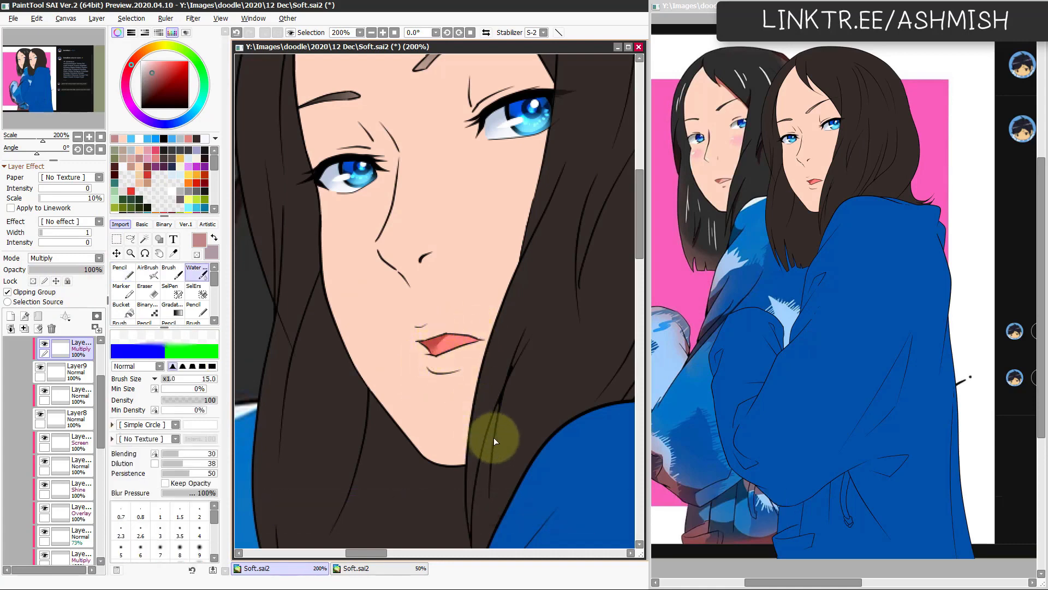
Step: Check the face in a mirrored view and raise the lip shading's saturation to +13 with Hue/Saturation
{"action": "key", "text": "h"}
{"action": "key", "text": "h"}
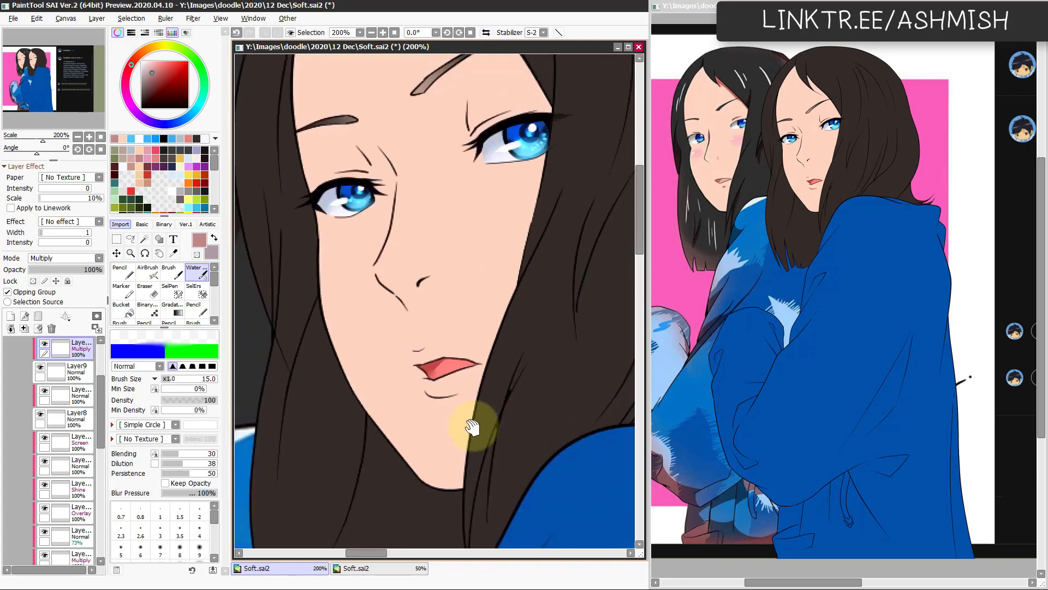
{"action": "key", "text": "ctrl+u"}
{"action": "left_click_drag", "start_coordinate": [203, 463], "coordinate": [214, 465]}
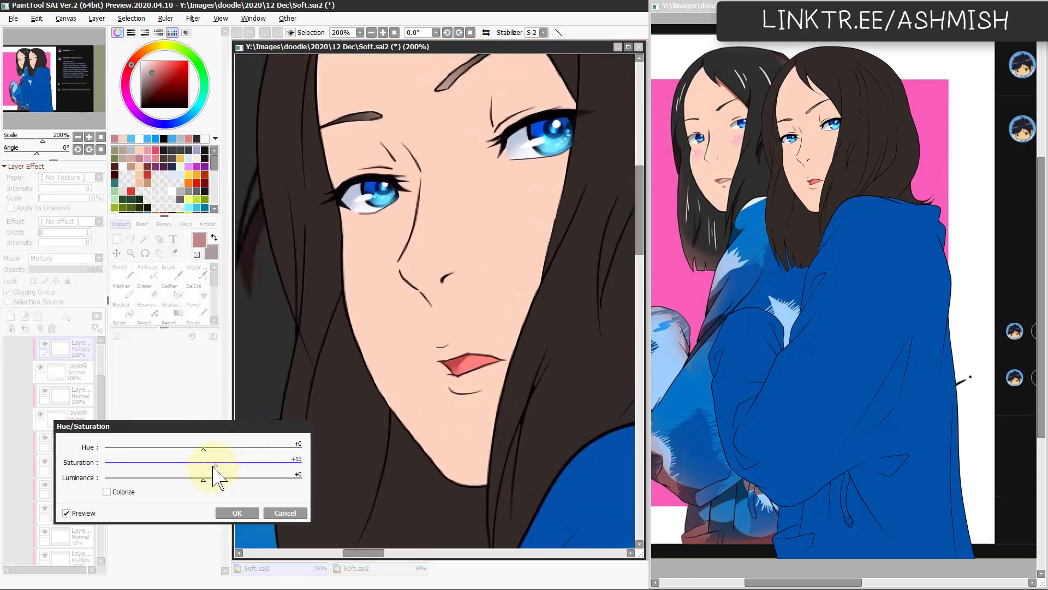
{"action": "left_click", "coordinate": [237, 512]}
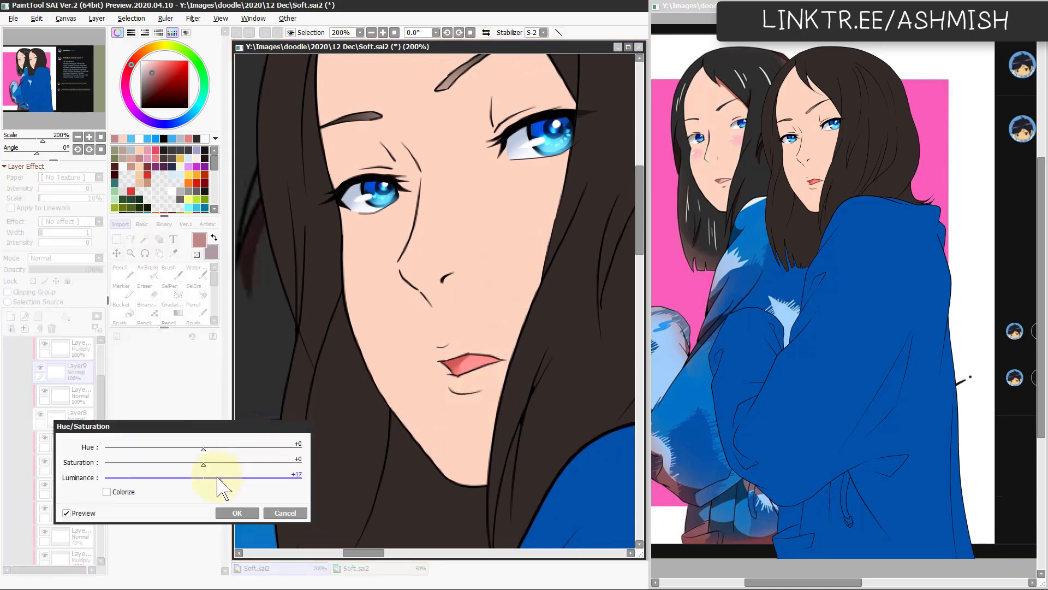
Step: Raise the lip layer's luminance to +17 with Hue/Saturation and check the face in a mirrored view
{"action": "left_click", "coordinate": [238, 511]}
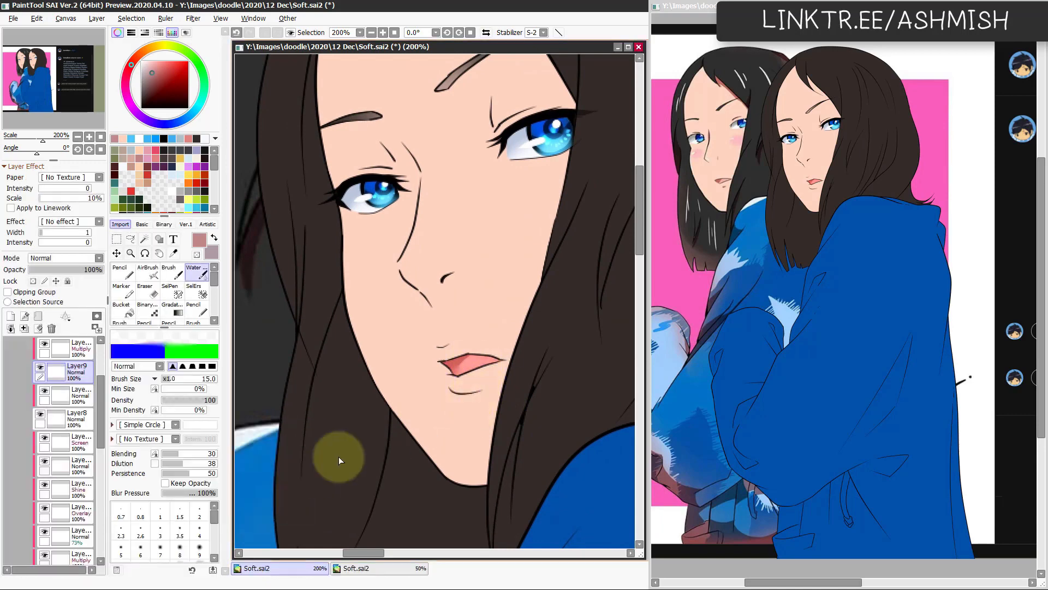
{"action": "scroll", "coordinate": [483, 405], "scroll_direction": "down", "scroll_amount": 2}
{"action": "key", "text": "h"}
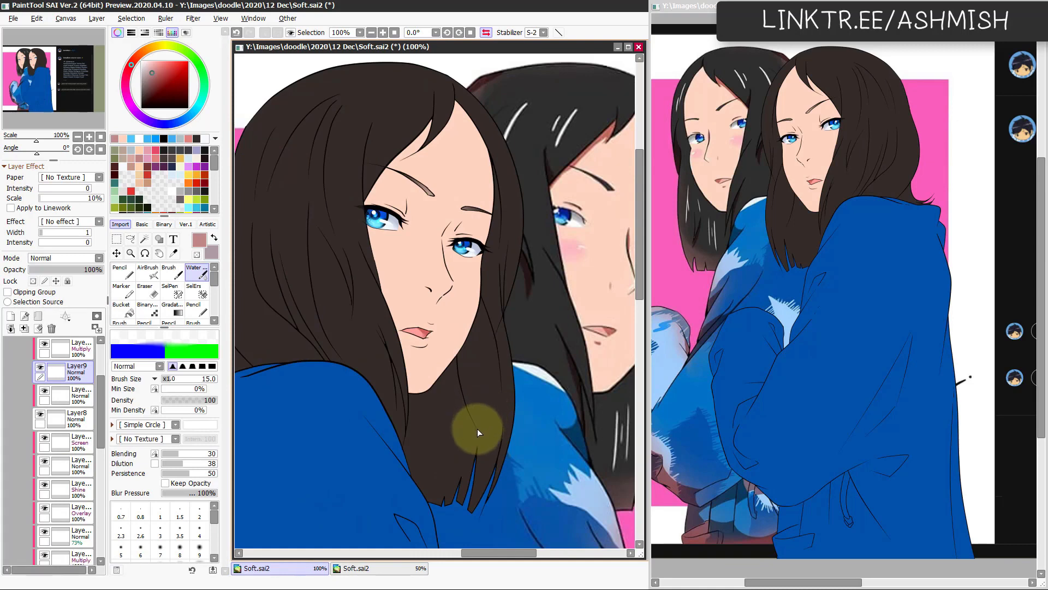
{"action": "key", "text": "h"}
{"action": "left_click_drag", "start_coordinate": [441, 407], "coordinate": [450, 462]}
{"action": "scroll", "coordinate": [510, 255], "scroll_direction": "up", "scroll_amount": 1}
Step: Add a layer above the face linework and darken the outer upper lashes of both eyes in black with the size 8.8 Pencil
{"action": "left_click", "coordinate": [426, 365], "text": "ctrl+shift"}
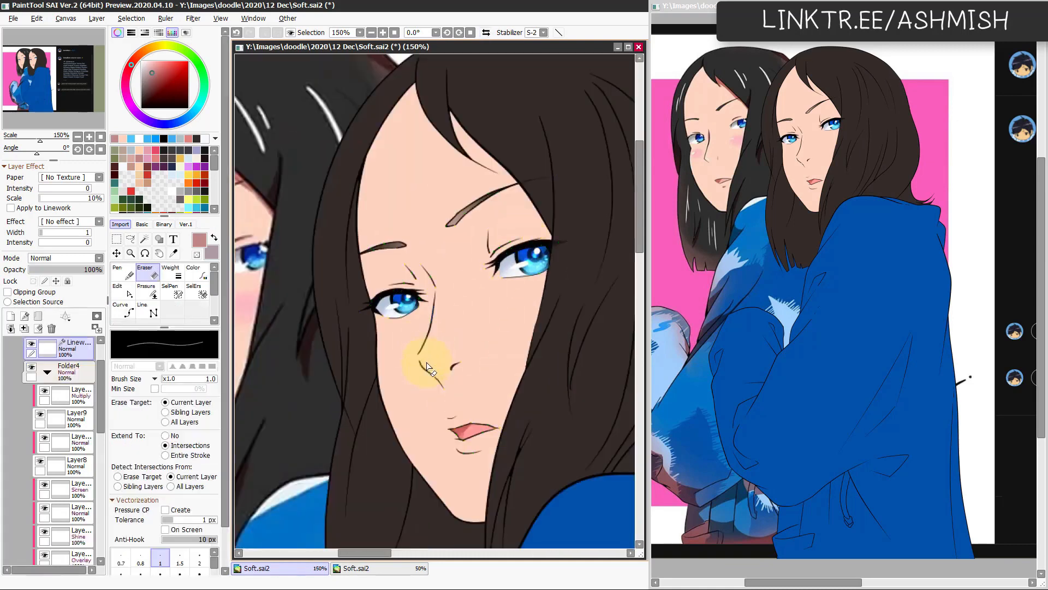
{"action": "left_click_drag", "start_coordinate": [101, 376], "coordinate": [100, 367]}
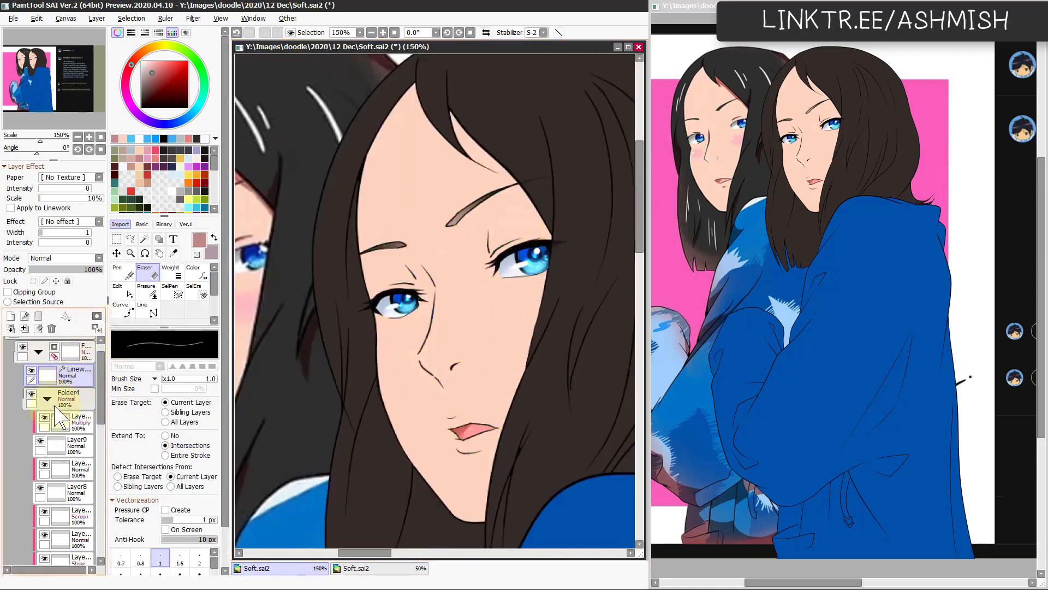
{"action": "key", "text": "ctrl+shift+n"}
{"action": "left_click_drag", "start_coordinate": [164, 94], "coordinate": [111, 165]}
{"action": "key", "text": "n"}
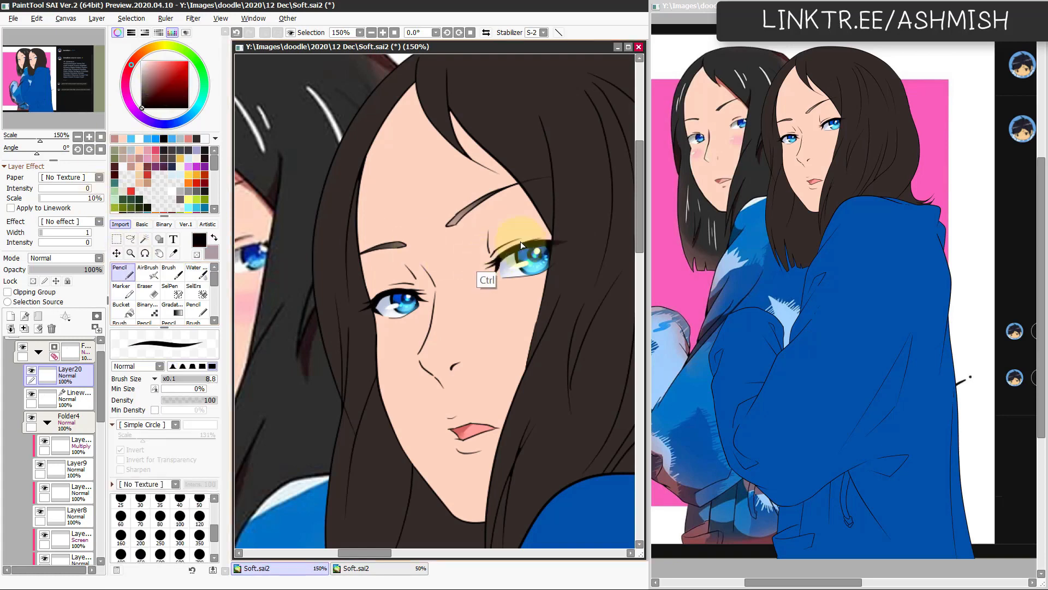
{"action": "left_click_drag", "start_coordinate": [566, 242], "coordinate": [543, 241]}
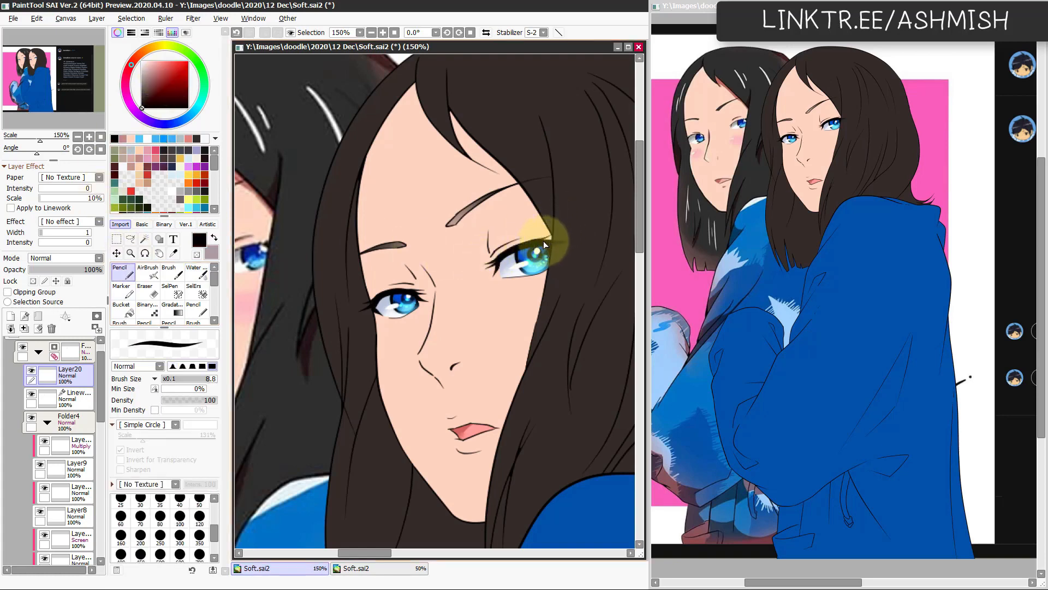
{"action": "left_click_drag", "start_coordinate": [366, 295], "coordinate": [390, 295]}
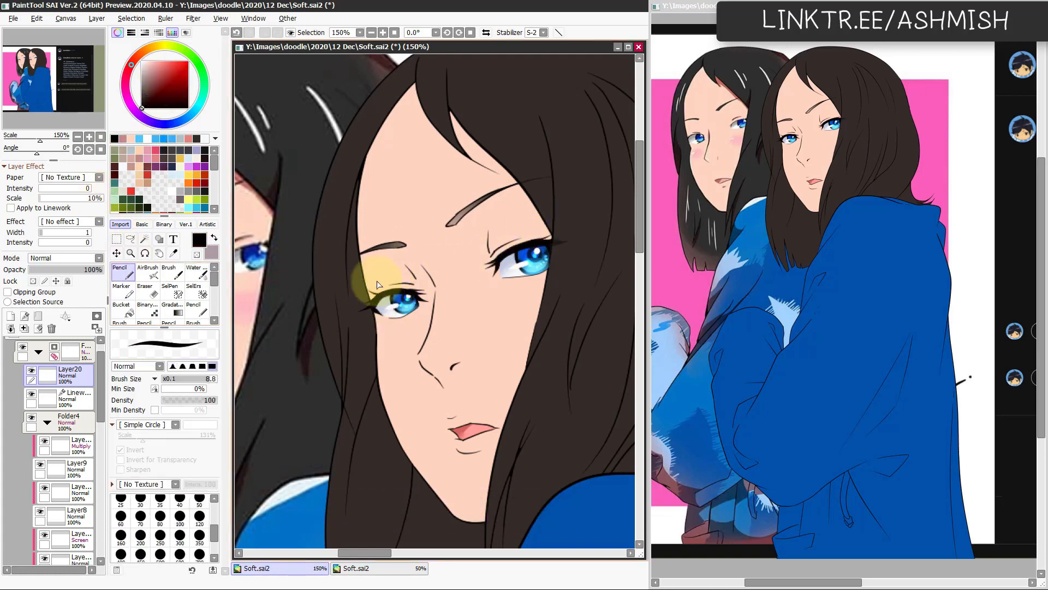
{"action": "scroll", "coordinate": [488, 404], "scroll_direction": "down", "scroll_amount": 4}
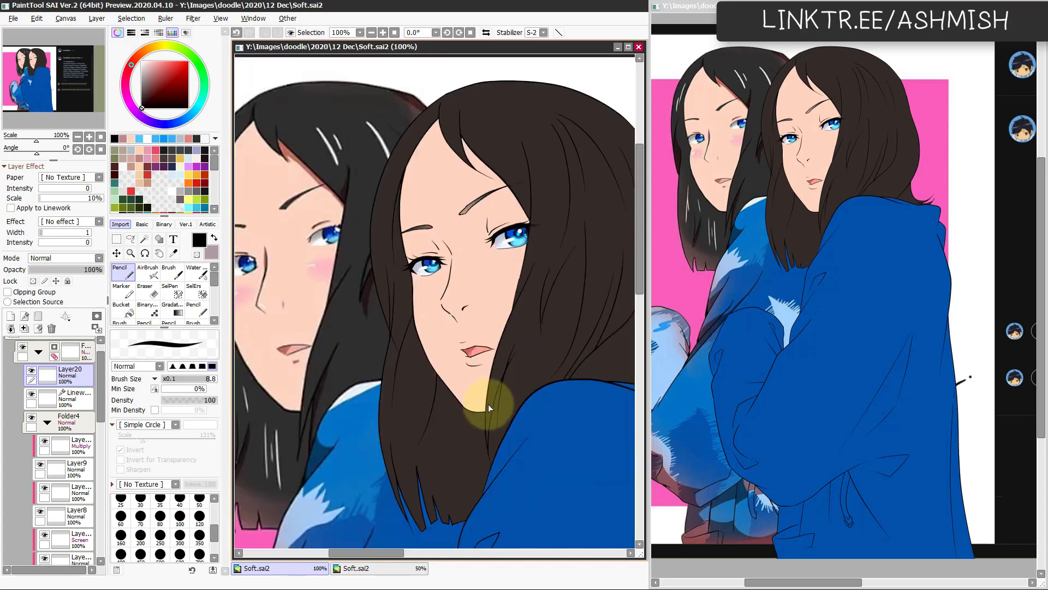
Step: Add an Overlay layer clipped to the skin layer and airbrush light skin tone over the face at size 355
{"action": "left_click_drag", "start_coordinate": [462, 424], "coordinate": [408, 399]}
{"action": "scroll", "coordinate": [516, 358], "scroll_direction": "up", "scroll_amount": 1}
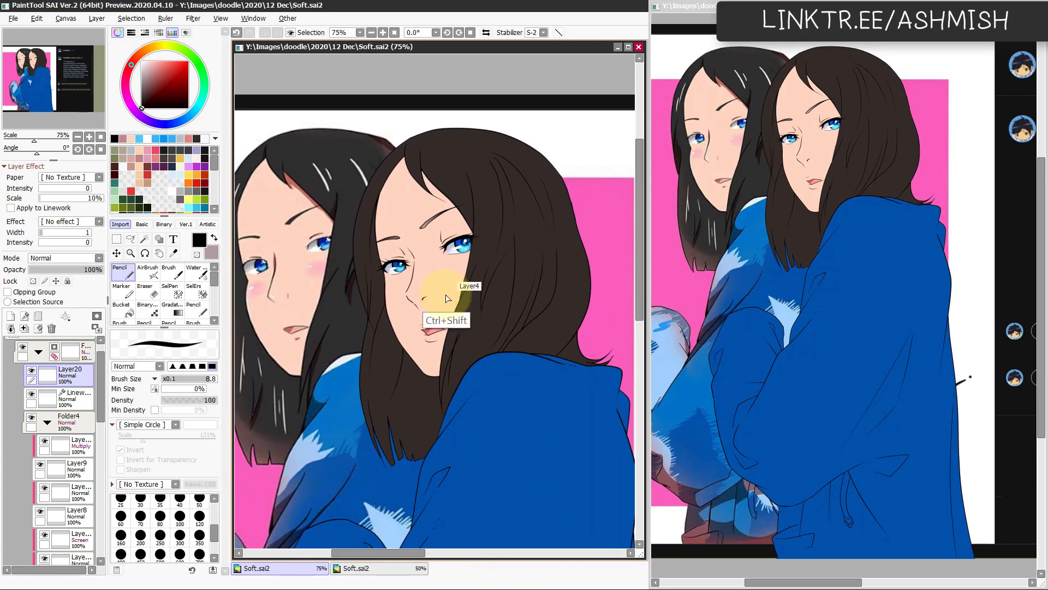
{"action": "scroll", "coordinate": [401, 346], "scroll_direction": "up", "scroll_amount": 1}
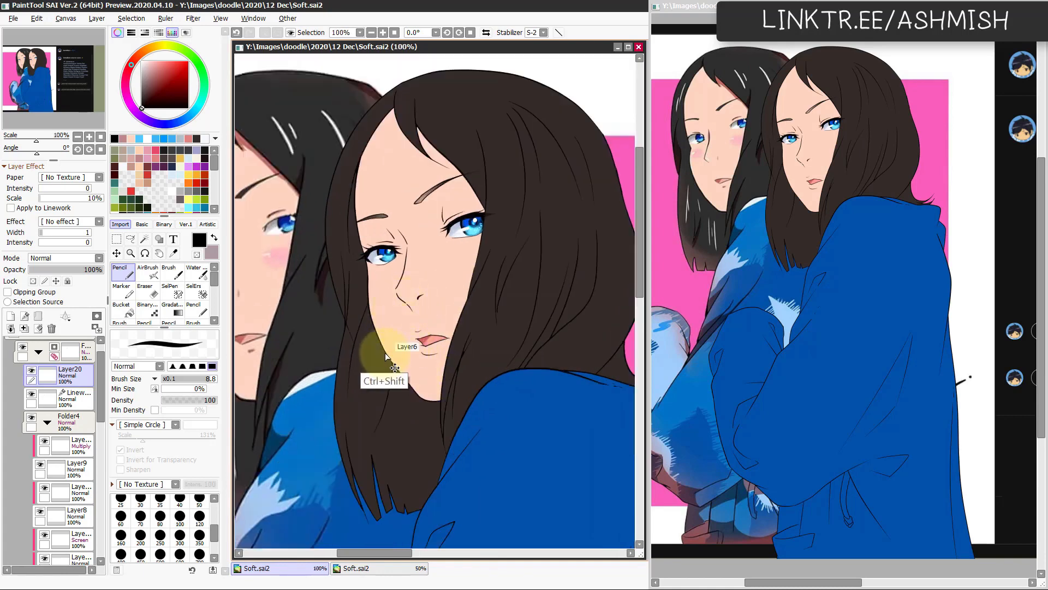
{"action": "left_click", "coordinate": [385, 356], "text": "ctrl+shift"}
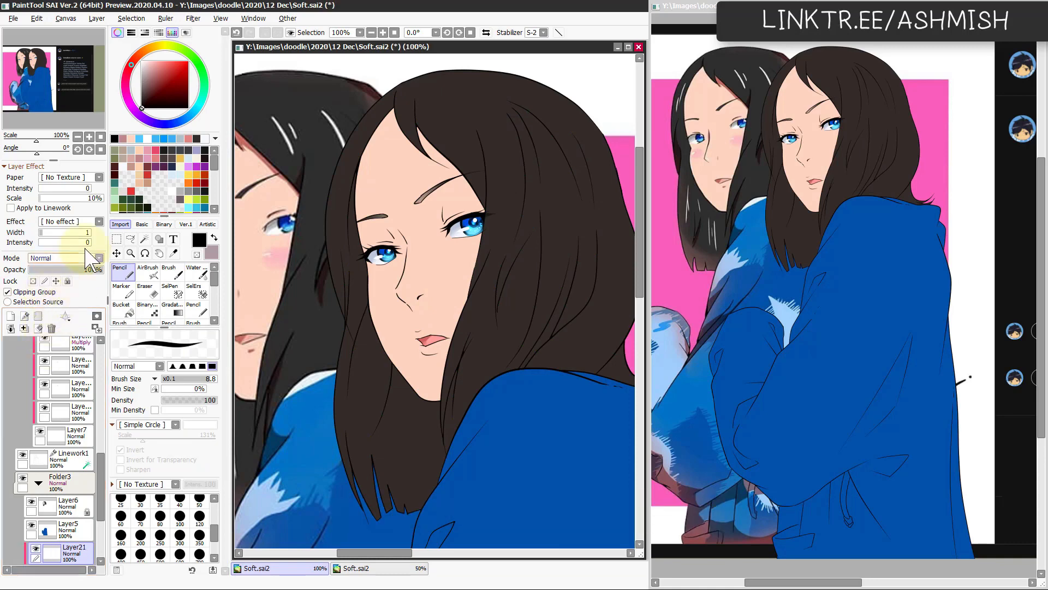
{"action": "left_click", "coordinate": [87, 258]}
{"action": "left_click", "coordinate": [63, 305]}
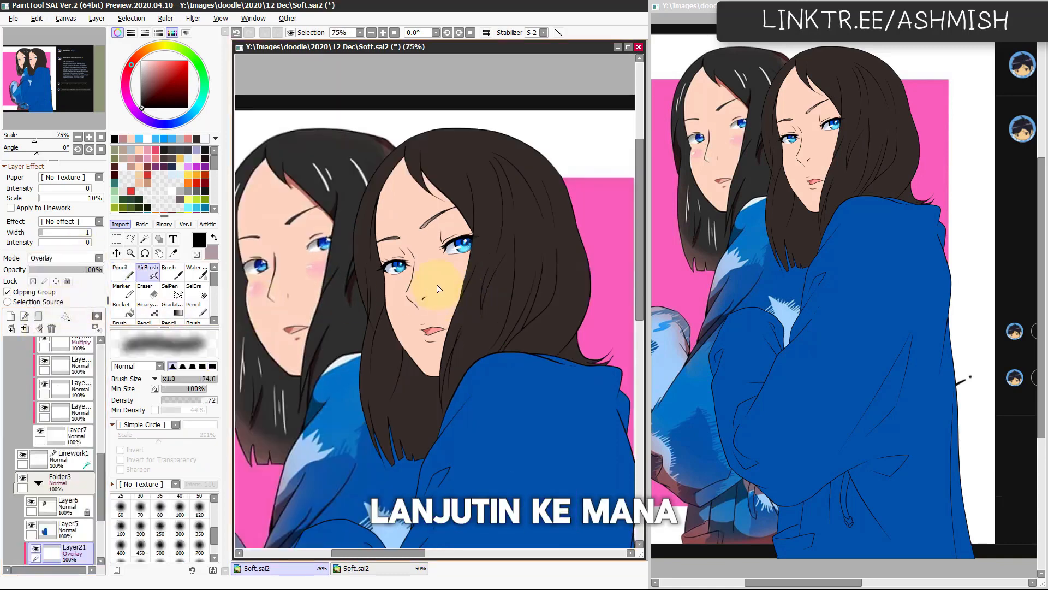
{"action": "mouse_move", "coordinate": [433, 292]}
{"action": "left_mouse_down"}
{"action": "mouse_move", "coordinate": [422, 316]}
{"action": "mouse_move", "coordinate": [469, 229]}
{"action": "mouse_move", "coordinate": [423, 241]}
{"action": "mouse_move", "coordinate": [452, 236]}
{"action": "left_mouse_up"}
{"action": "key", "text": "ctrl+z"}
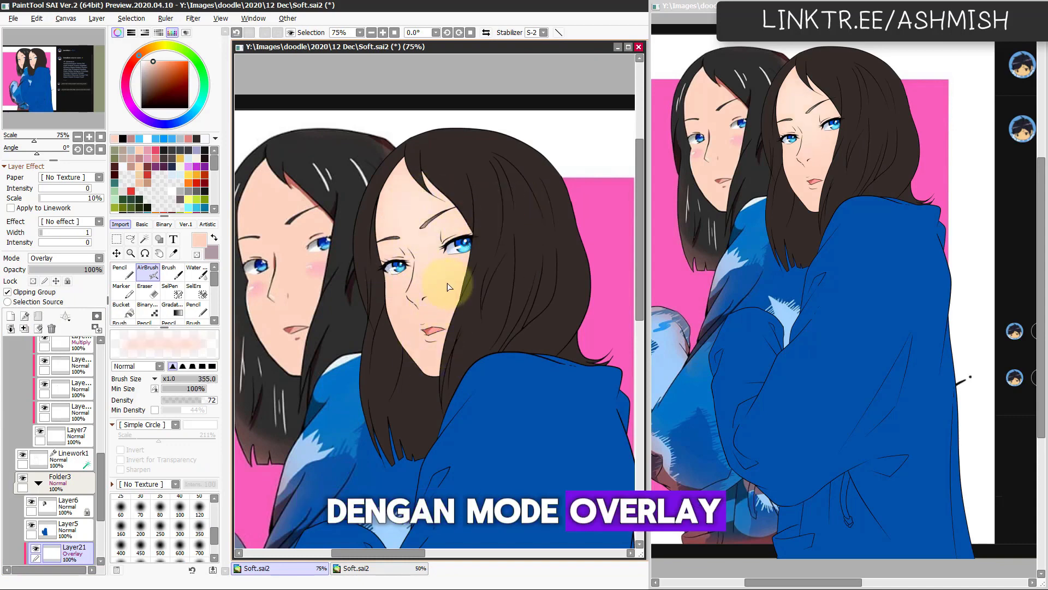
{"action": "scroll", "coordinate": [444, 360], "scroll_direction": "up", "scroll_amount": 1}
{"action": "mouse_move", "coordinate": [459, 355]}
{"action": "left_mouse_down"}
{"action": "mouse_move", "coordinate": [500, 416]}
{"action": "mouse_move", "coordinate": [475, 417]}
{"action": "mouse_move", "coordinate": [468, 391]}
{"action": "left_mouse_up"}
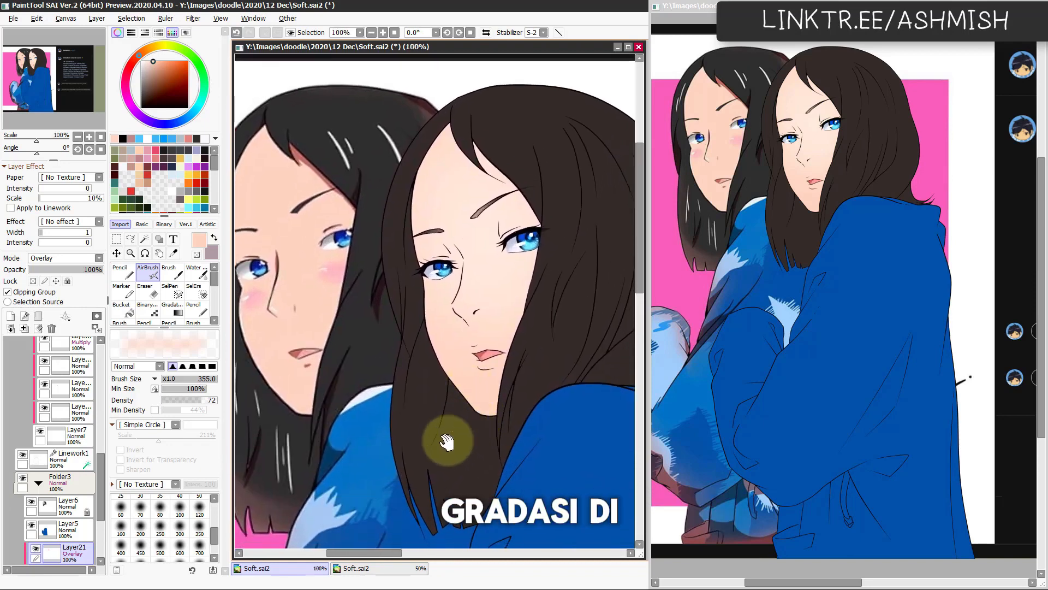
Step: Add another clipped layer above the skin, set it to Overlay and airbrush muted red blush on the cheek beside the hair
{"action": "left_click", "coordinate": [11, 316]}
{"action": "left_click", "coordinate": [50, 293]}
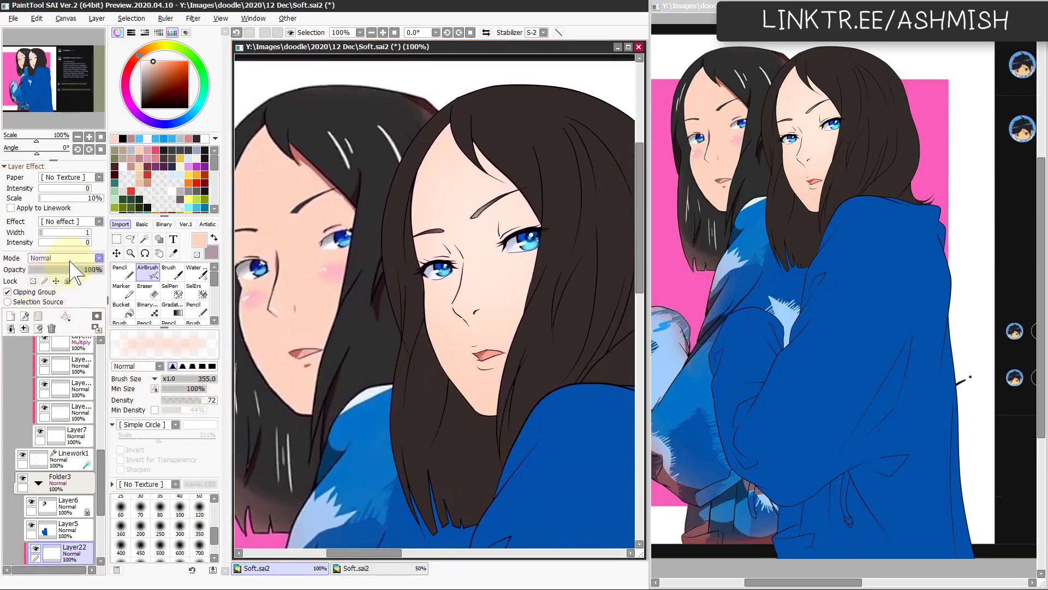
{"action": "left_click", "coordinate": [71, 259]}
{"action": "left_click", "coordinate": [64, 286]}
{"action": "left_click", "coordinate": [65, 257]}
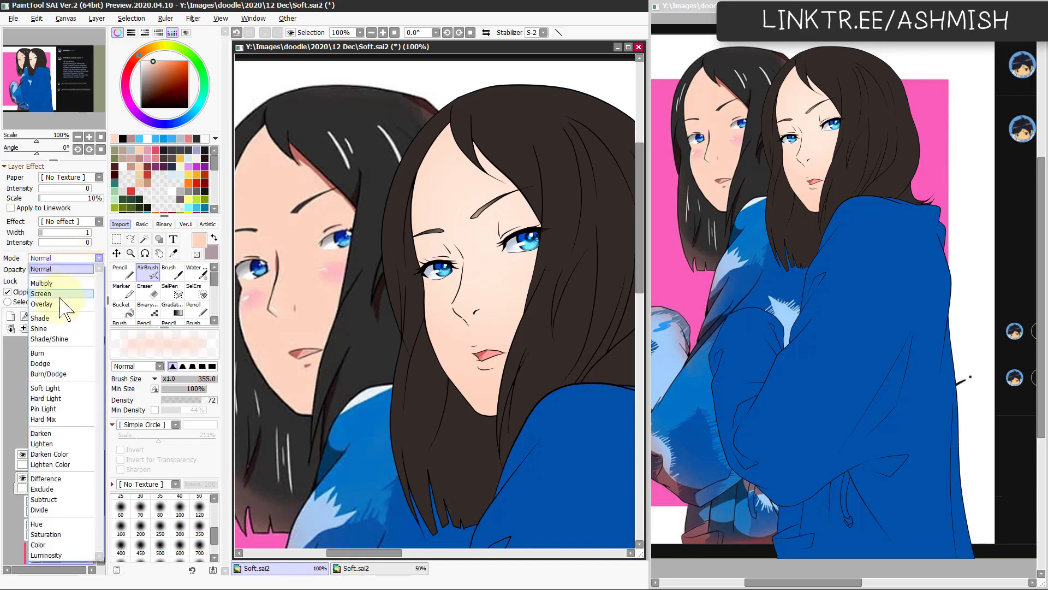
{"action": "left_click", "coordinate": [60, 377]}
{"action": "left_click", "coordinate": [156, 154]}
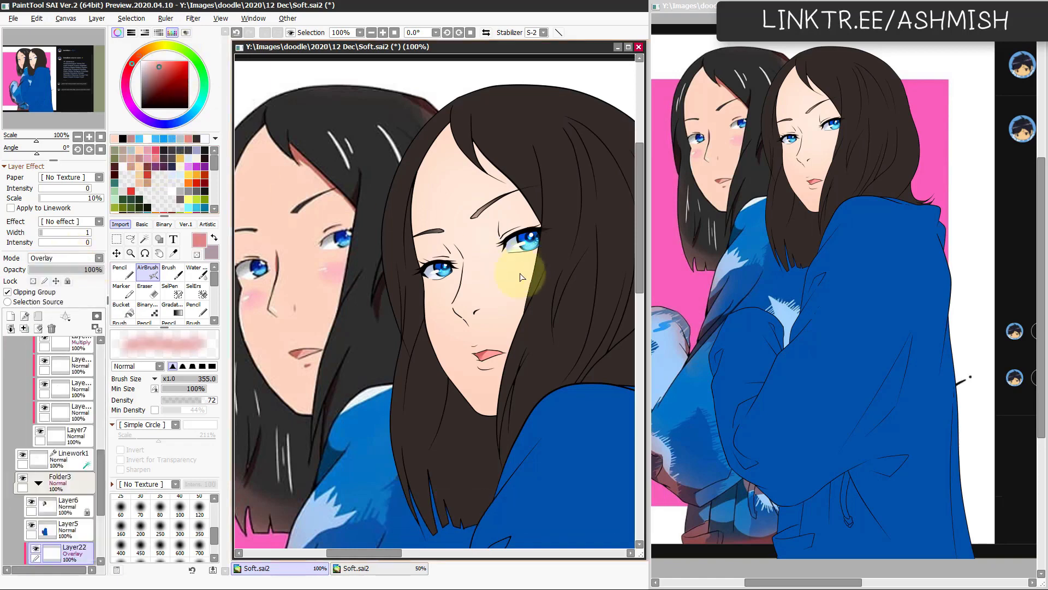
{"action": "left_click_drag", "start_coordinate": [581, 276], "coordinate": [538, 281]}
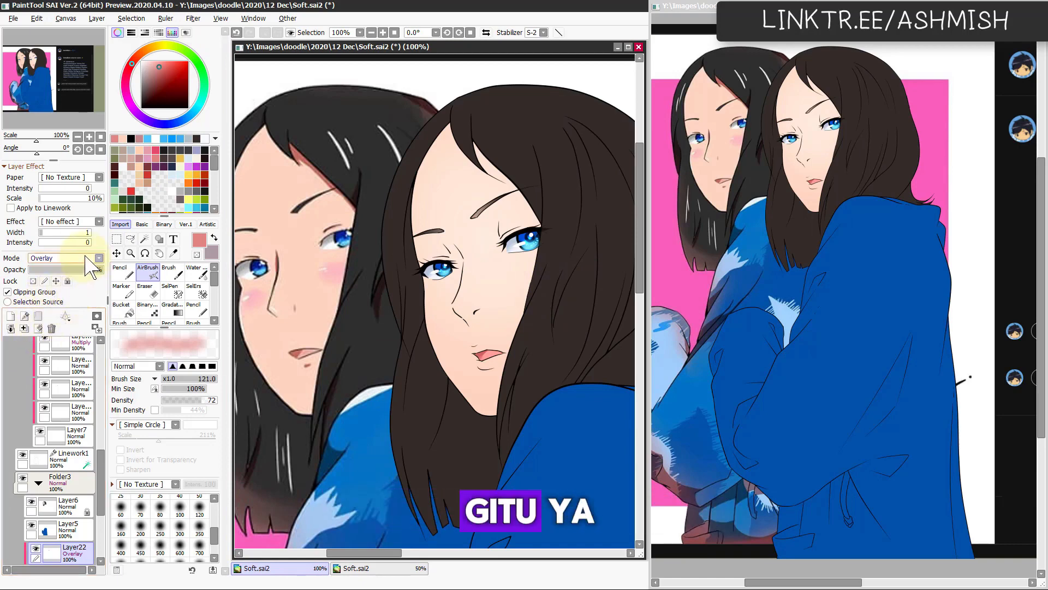
Step: Switch Layer22 to Normal mode and airbrush muted red blush onto both cheeks, undoing a stray stroke
{"action": "left_click", "coordinate": [66, 258]}
{"action": "left_click", "coordinate": [49, 261]}
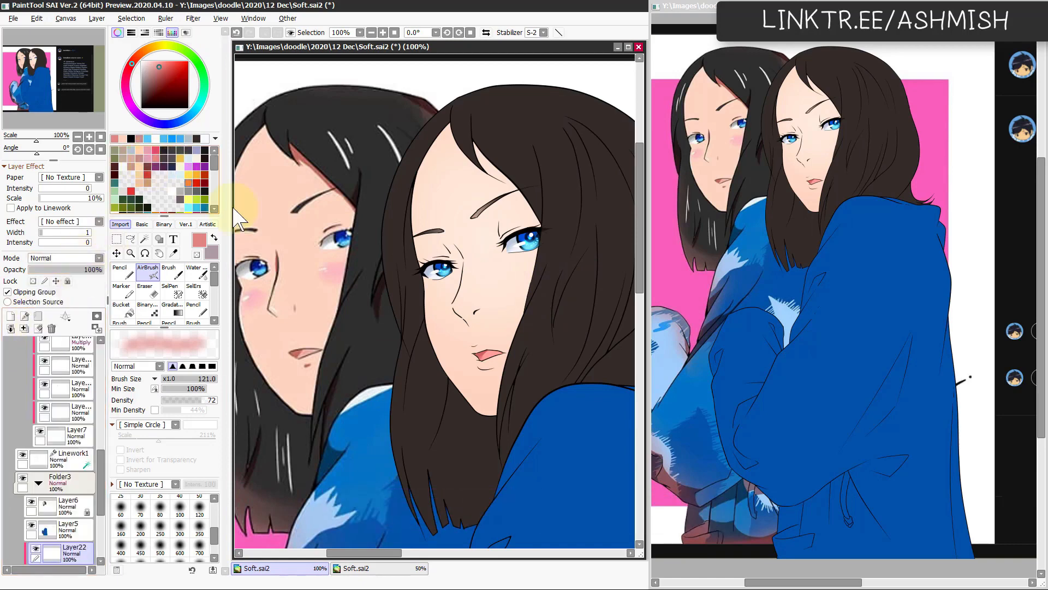
{"action": "left_click_drag", "start_coordinate": [551, 280], "coordinate": [576, 276]}
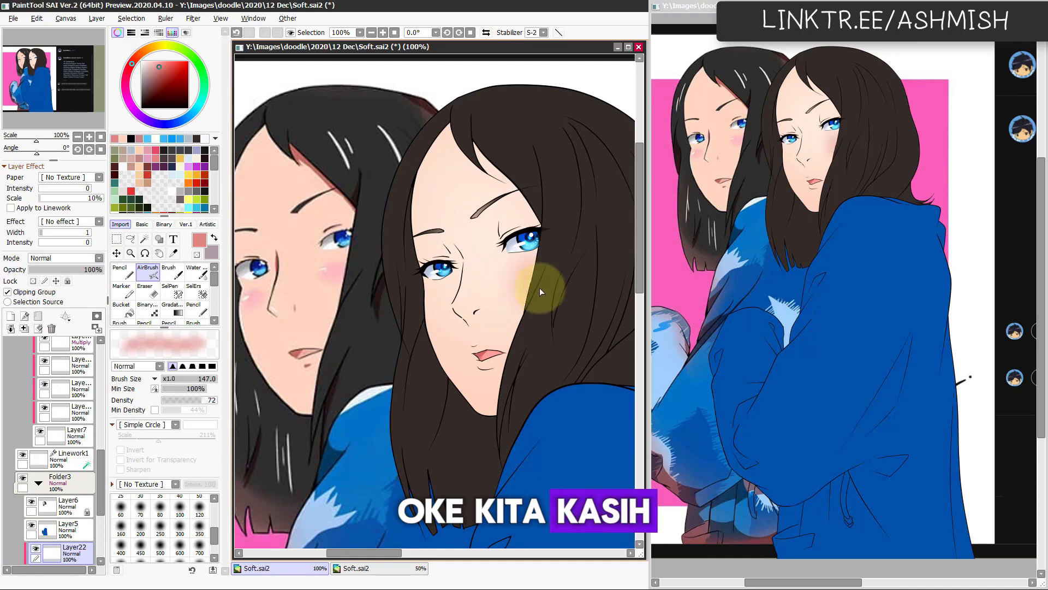
{"action": "mouse_move", "coordinate": [417, 307]}
{"action": "left_mouse_down"}
{"action": "mouse_move", "coordinate": [495, 315]}
{"action": "mouse_move", "coordinate": [535, 278]}
{"action": "mouse_move", "coordinate": [526, 306]}
{"action": "left_mouse_up"}
{"action": "key", "text": "ctrl+z"}
{"action": "left_click_drag", "start_coordinate": [558, 340], "coordinate": [545, 333]}
Step: Brighten the blush on Layer22 with Hue/Saturation and check the face in a mirrored view
{"action": "key", "text": "ctrl+u"}
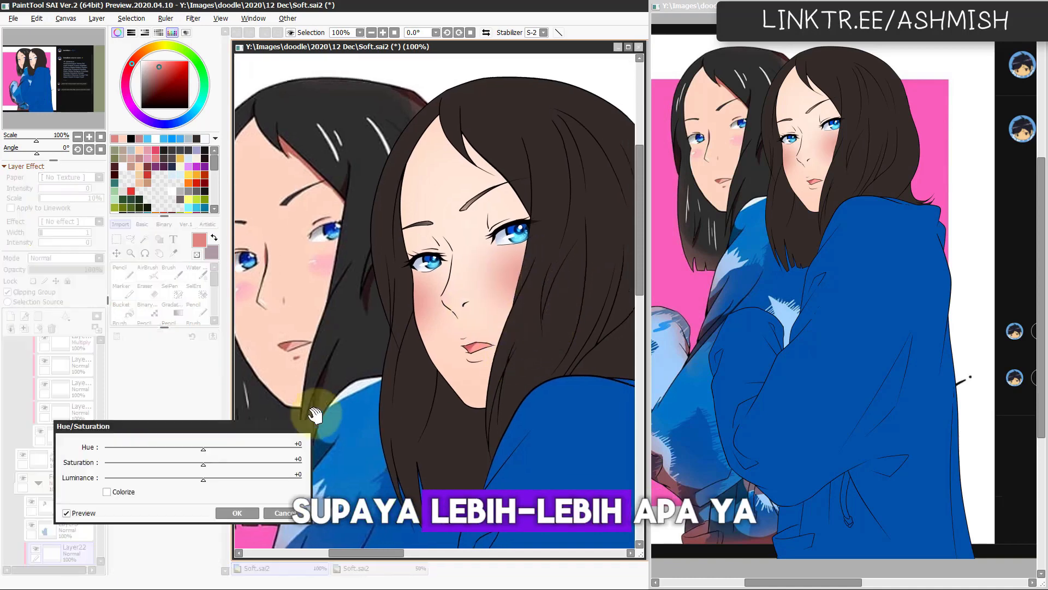
{"action": "left_click_drag", "start_coordinate": [204, 464], "coordinate": [233, 479]}
{"action": "left_click", "coordinate": [236, 512]}
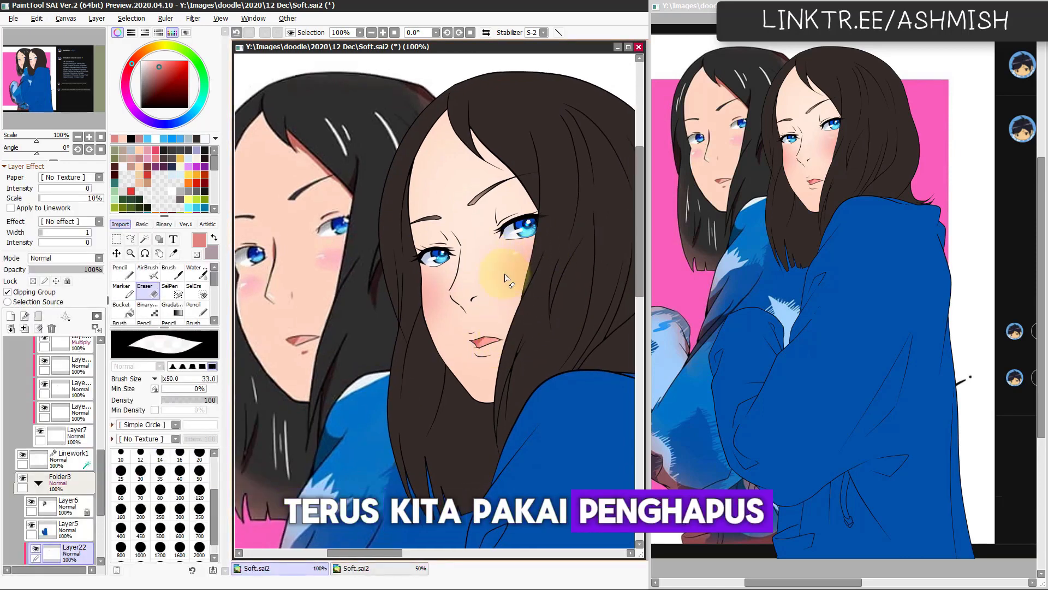
{"action": "key", "text": "h"}
{"action": "key", "text": "h"}
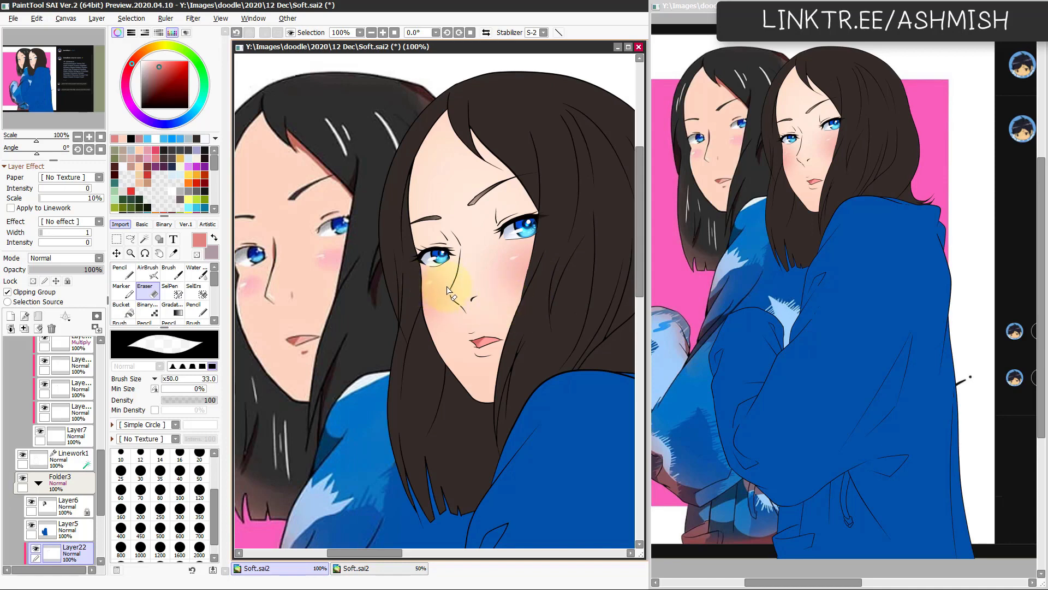
Step: Soften the blush using the size 197 AirBrush with transparent colour, set Layer22's opacity to 71%, and check the mirrored view
{"action": "left_click", "coordinate": [148, 272]}
{"action": "left_click", "coordinate": [197, 254]}
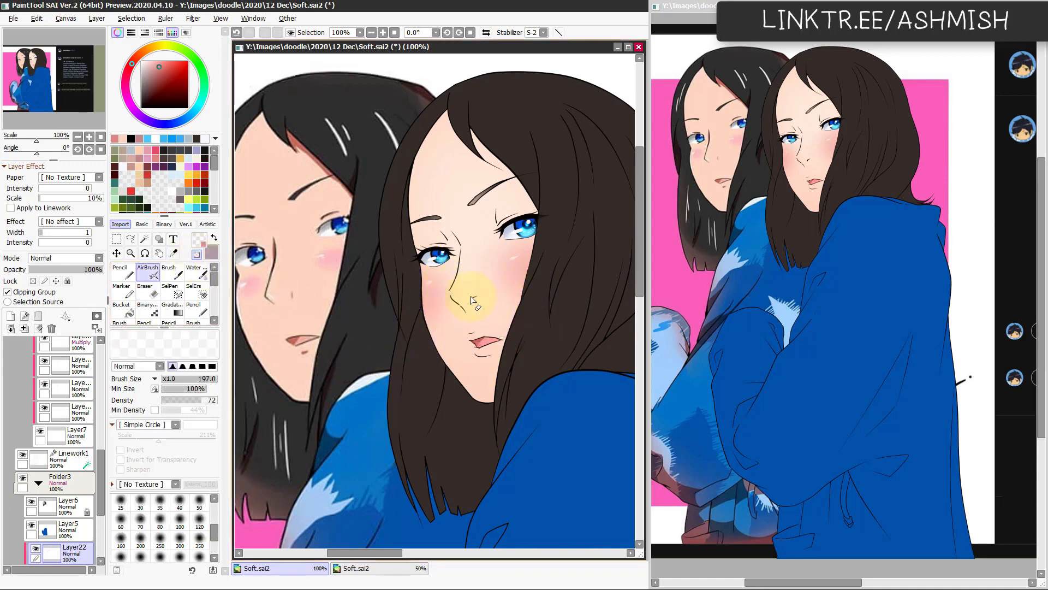
{"action": "left_click_drag", "start_coordinate": [499, 329], "coordinate": [514, 312]}
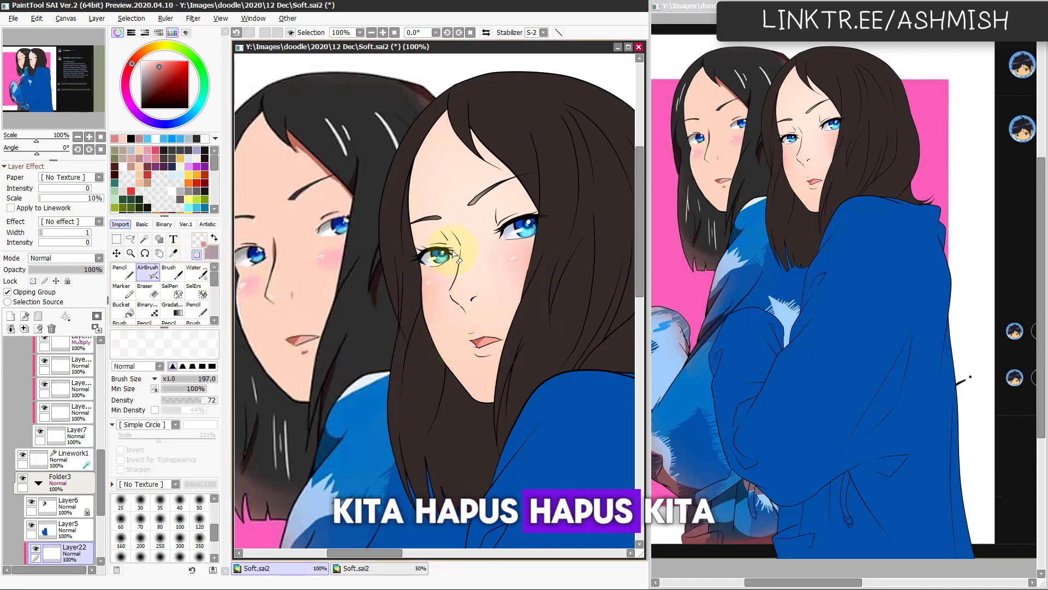
{"action": "left_click_drag", "start_coordinate": [90, 268], "coordinate": [82, 269]}
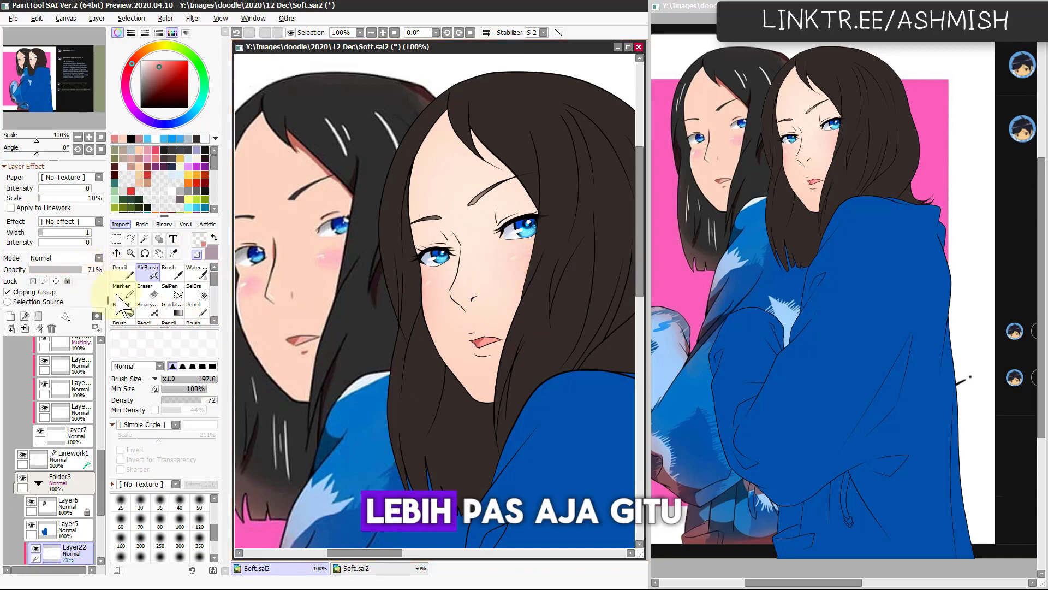
{"action": "key", "text": "h"}
{"action": "key", "text": "h"}
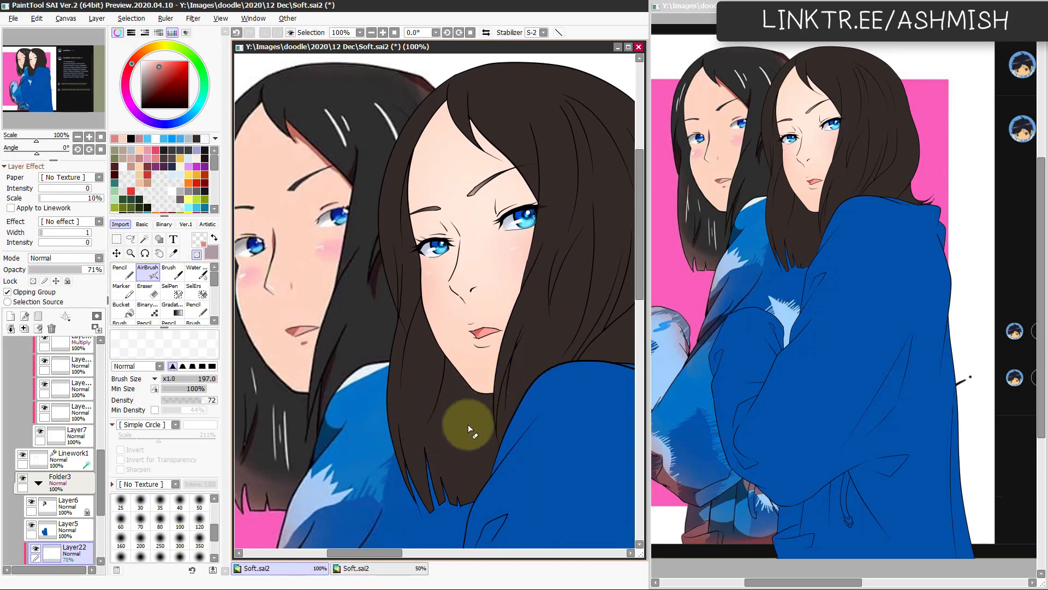
Step: Adjust Layer4 and Layer21 together with Hue/Saturation, using hue -4, saturation +79 and luminance +2
{"action": "left_click_drag", "start_coordinate": [467, 424], "coordinate": [482, 413]}
{"action": "scroll", "coordinate": [100, 458], "scroll_direction": "down", "scroll_amount": 3}
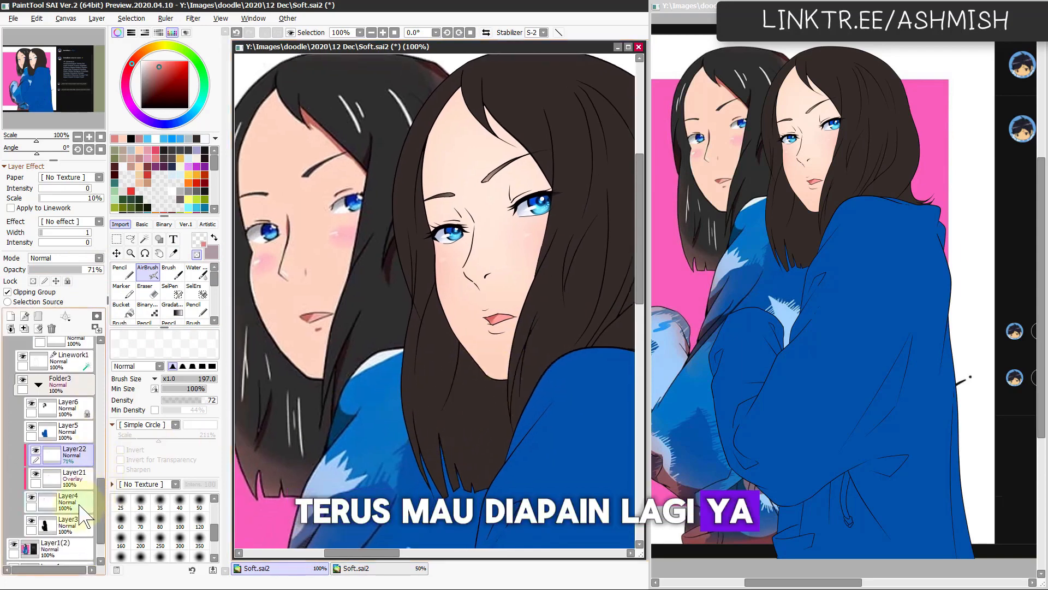
{"action": "left_click", "coordinate": [79, 505]}
{"action": "left_click", "coordinate": [80, 481], "text": "ctrl"}
{"action": "key", "text": "ctrl+u"}
{"action": "left_click_drag", "start_coordinate": [203, 479], "coordinate": [280, 465]}
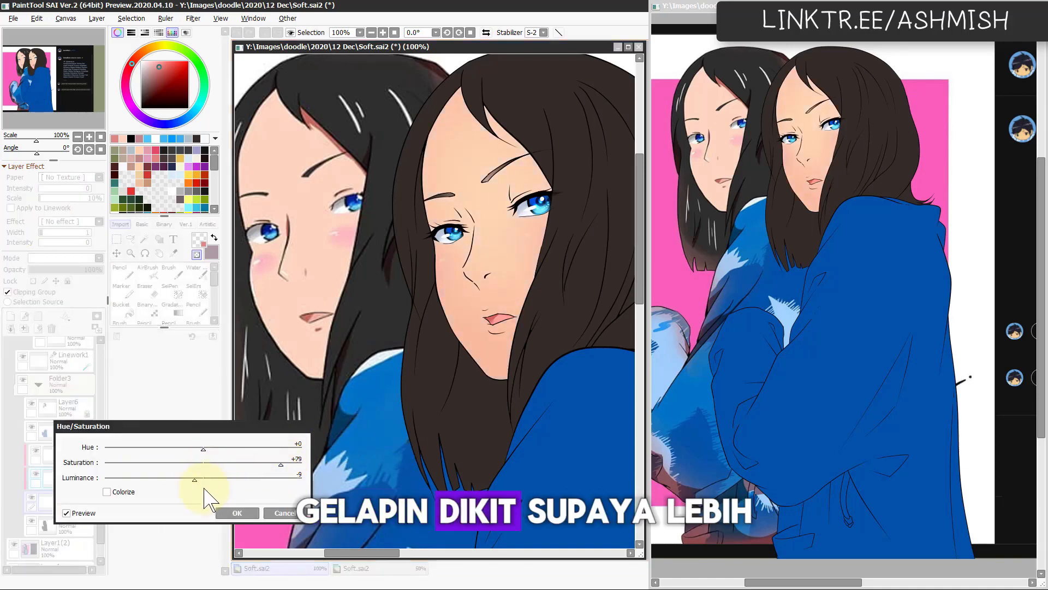
{"action": "mouse_move", "coordinate": [204, 449]}
{"action": "left_mouse_down"}
{"action": "mouse_move", "coordinate": [197, 480]}
{"action": "mouse_move", "coordinate": [210, 480]}
{"action": "mouse_move", "coordinate": [199, 449]}
{"action": "left_mouse_up"}
{"action": "left_click", "coordinate": [209, 481]}
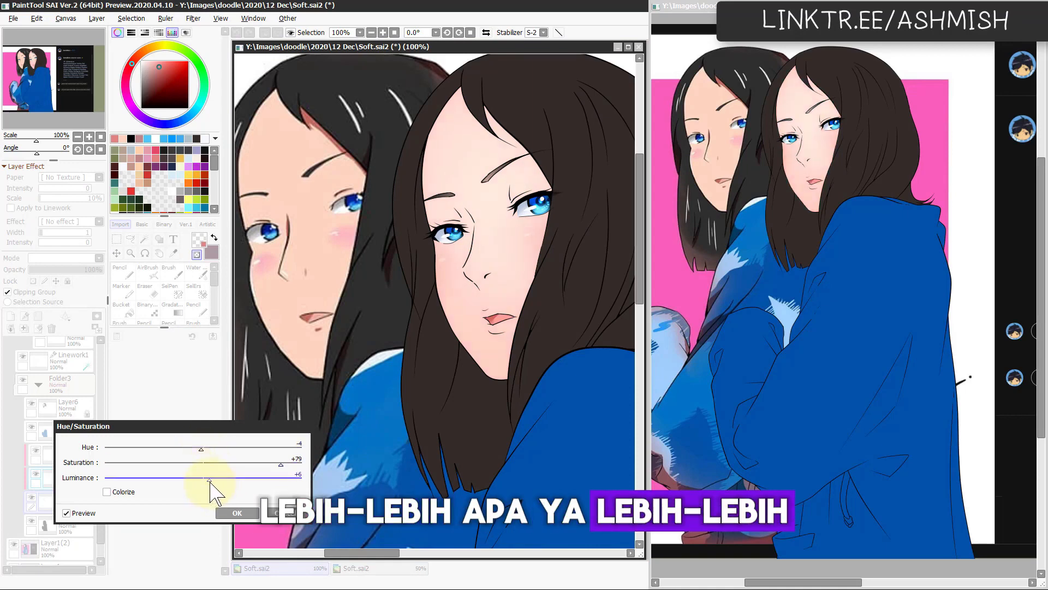
{"action": "left_click_drag", "start_coordinate": [212, 484], "coordinate": [210, 484]}
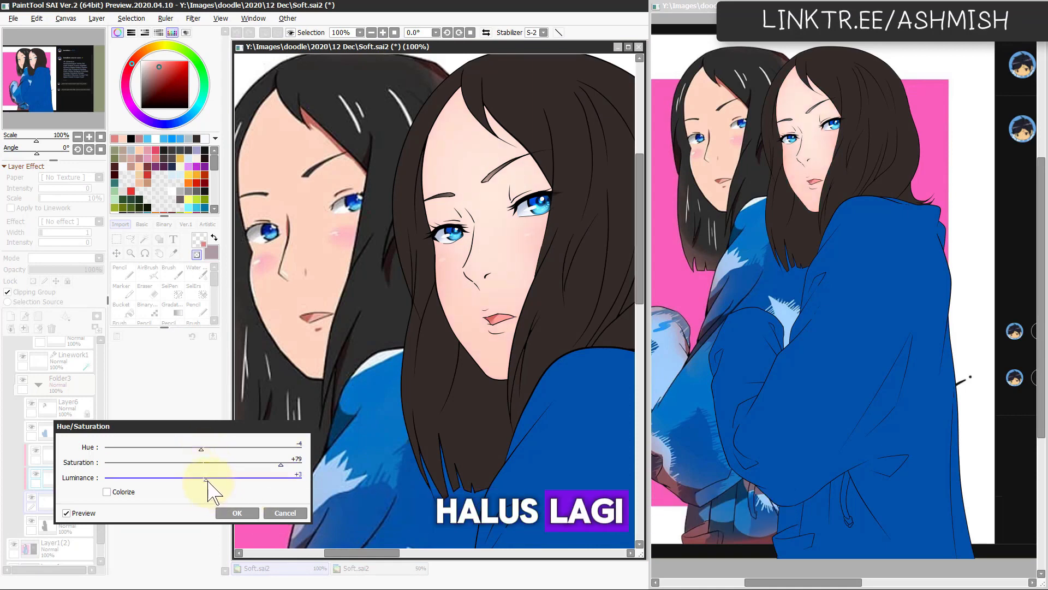
{"action": "left_click", "coordinate": [240, 513]}
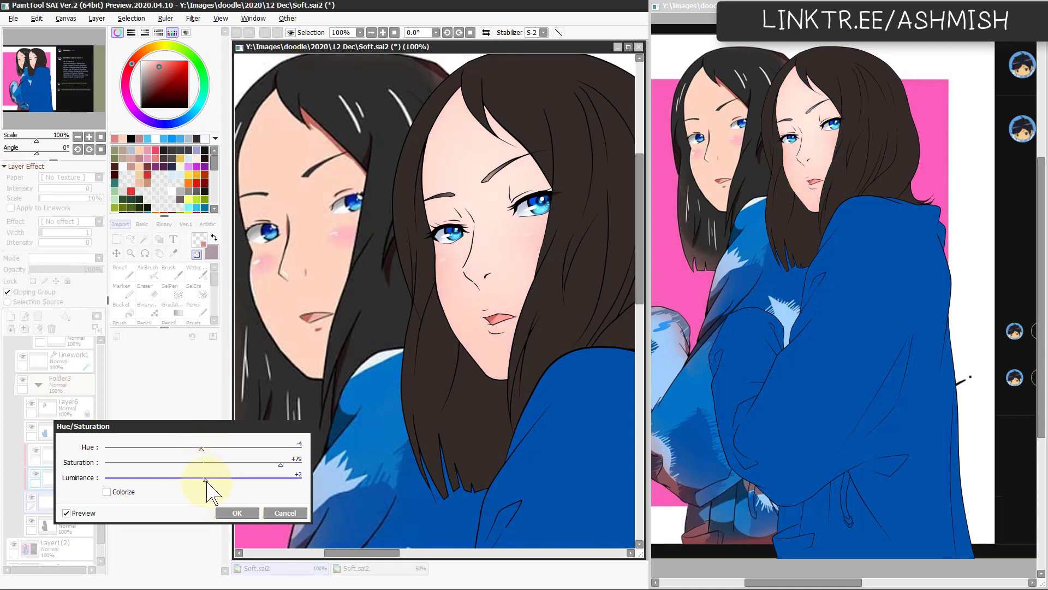
{"action": "left_click", "coordinate": [237, 513]}
Step: Set the blush layer Layer22's opacity to 82%
{"action": "left_click_drag", "start_coordinate": [465, 404], "coordinate": [436, 422]}
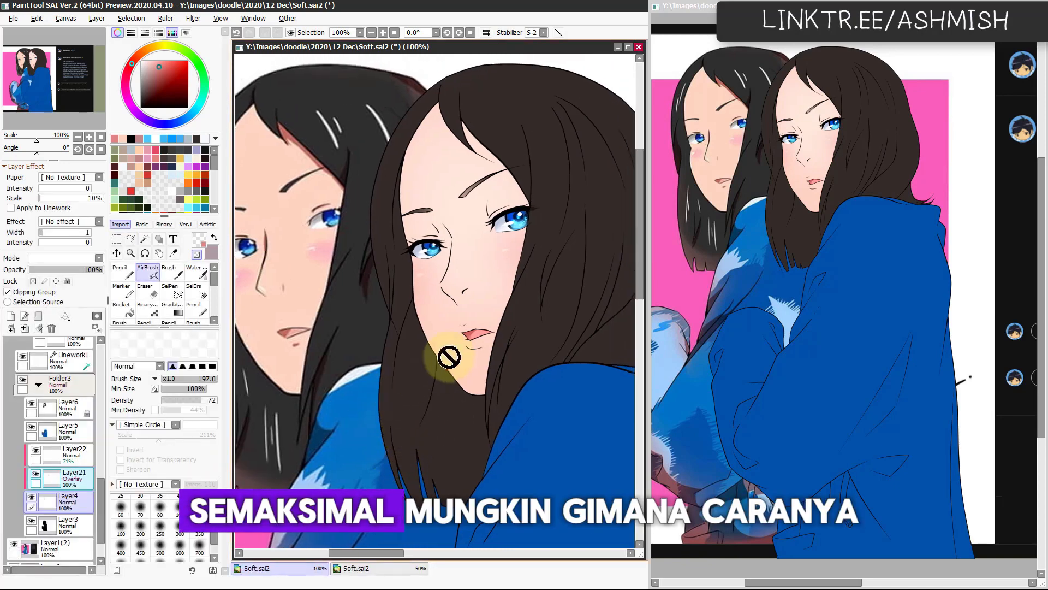
{"action": "left_click", "coordinate": [76, 456]}
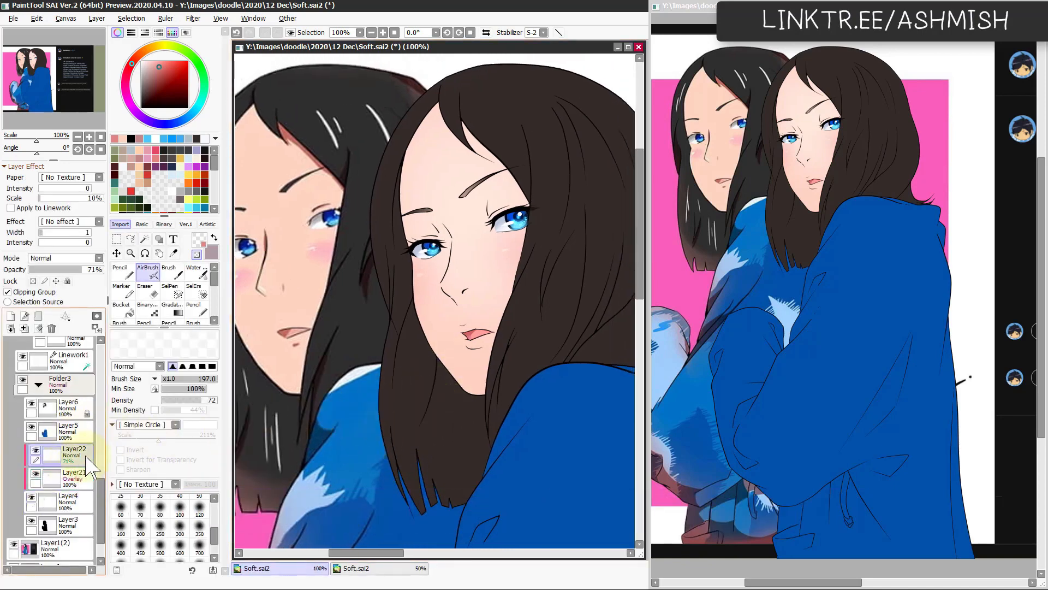
{"action": "left_click", "coordinate": [90, 269]}
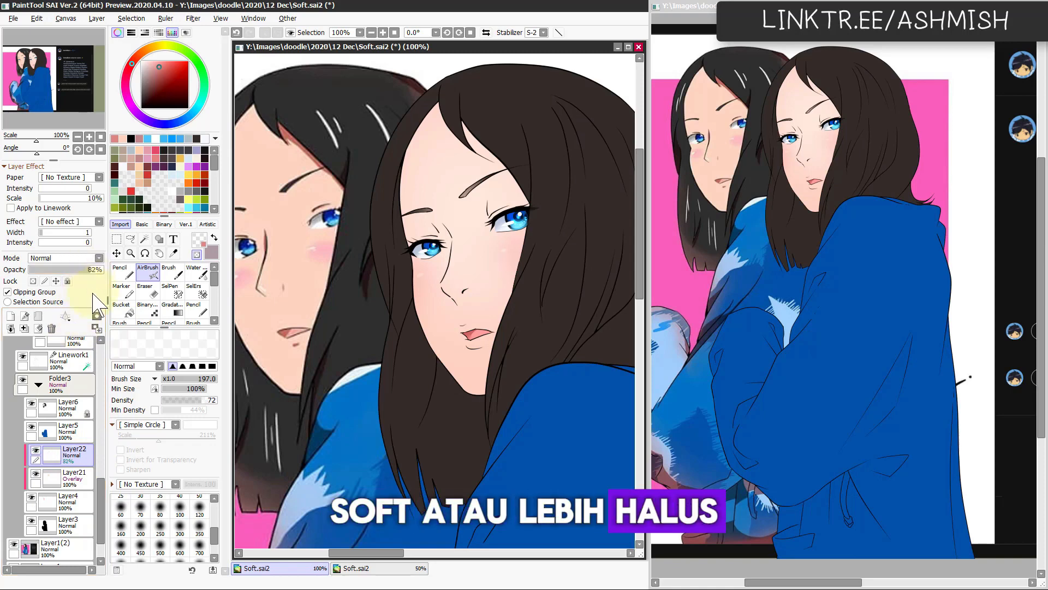
Step: Adjust Layer22 with Hue/Saturation, using hue -4, saturation +27 and luminance 0, and check the face in a mirrored view
{"action": "key", "text": "ctrl+u"}
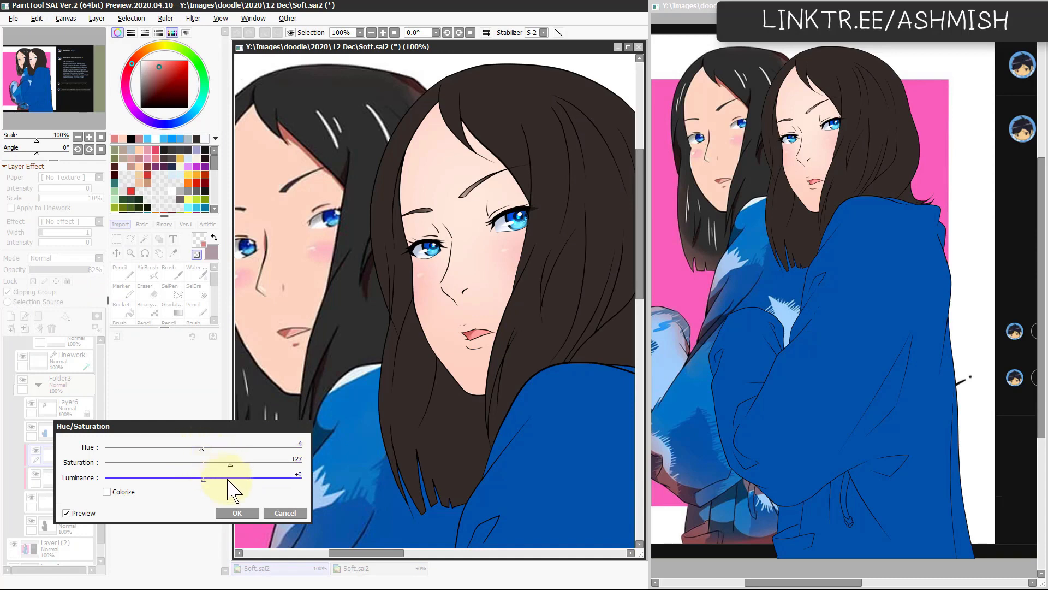
{"action": "left_click", "coordinate": [233, 512]}
{"action": "left_click_drag", "start_coordinate": [484, 381], "coordinate": [528, 374]}
{"action": "key", "text": "h"}
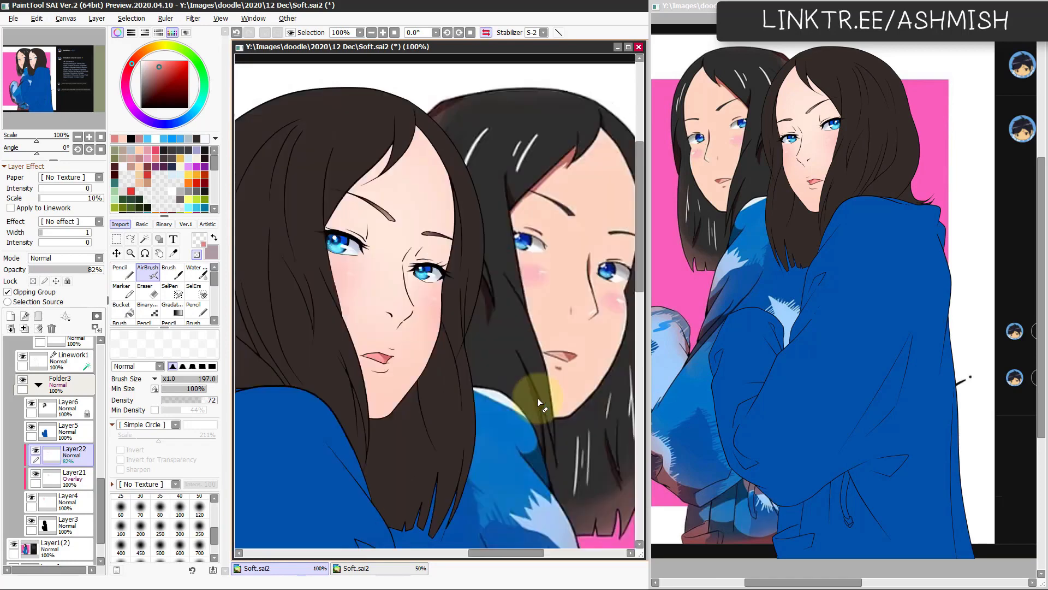
{"action": "key", "text": "h"}
{"action": "left_click_drag", "start_coordinate": [428, 423], "coordinate": [498, 354]}
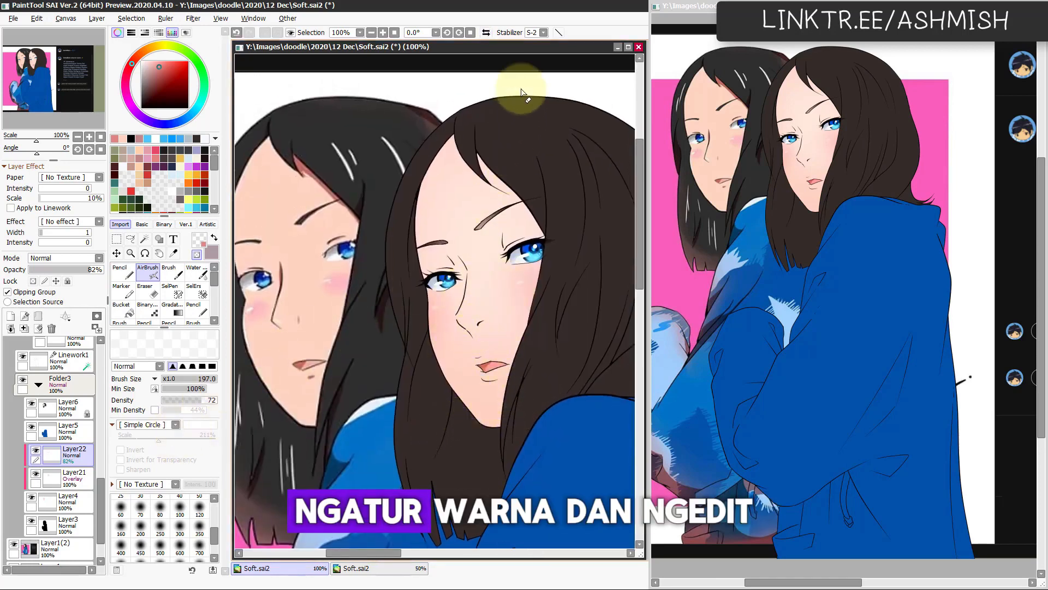
Step: Add a new layer above Layer22, clip it to the skin layer group and set its blending mode to Multiply
{"action": "left_click", "coordinate": [11, 316]}
{"action": "left_click", "coordinate": [40, 291]}
{"action": "left_click", "coordinate": [68, 259]}
{"action": "left_click", "coordinate": [64, 284]}
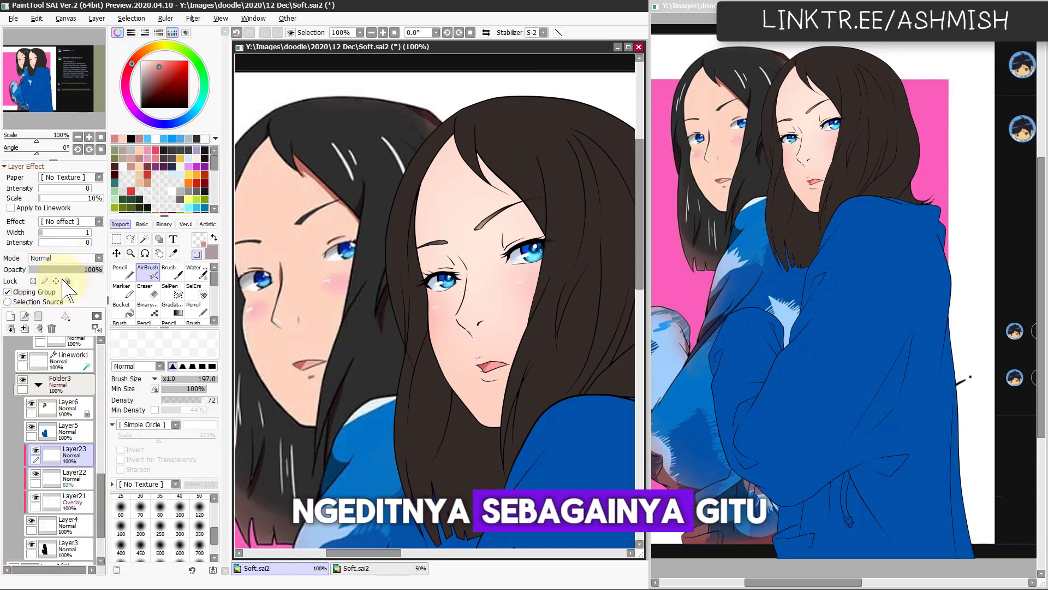
Step: Paint muted red hair shadows on the forehead along the bangs with the size 70 Pencil, adjust them and check the mirrored view
{"action": "left_click", "coordinate": [139, 158]}
{"action": "key", "text": "n"}
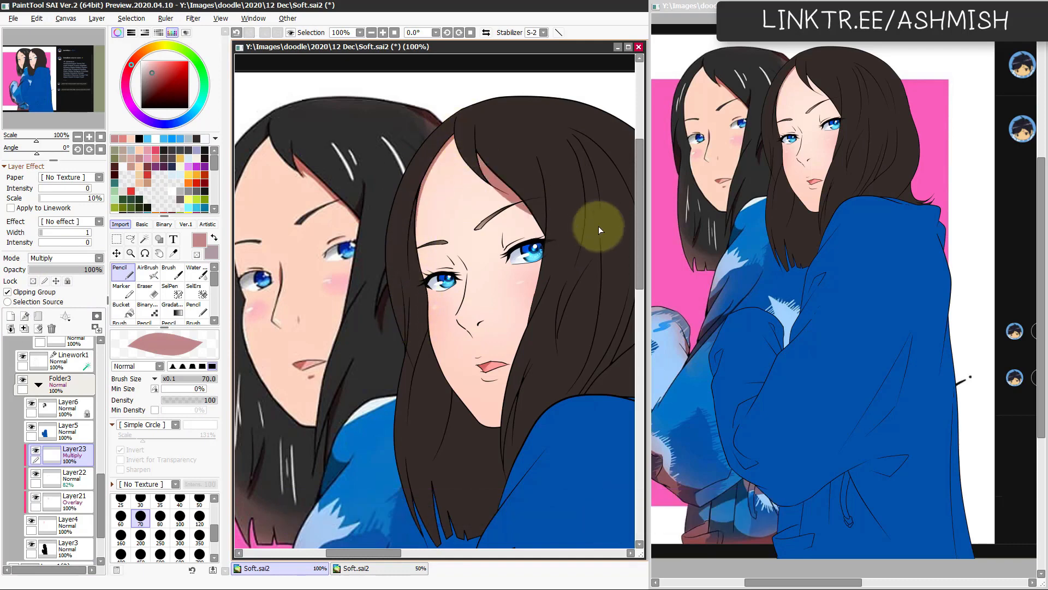
{"action": "key", "text": "h"}
{"action": "key", "text": "h"}
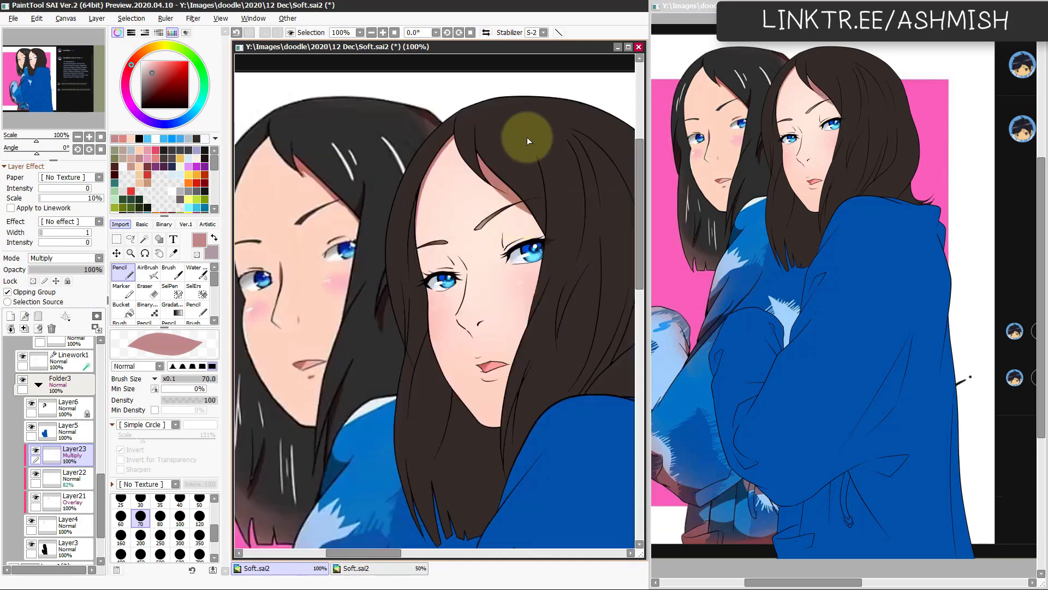
{"action": "key", "text": "ctrl"}
{"action": "left_click_drag", "start_coordinate": [468, 143], "coordinate": [519, 185]}
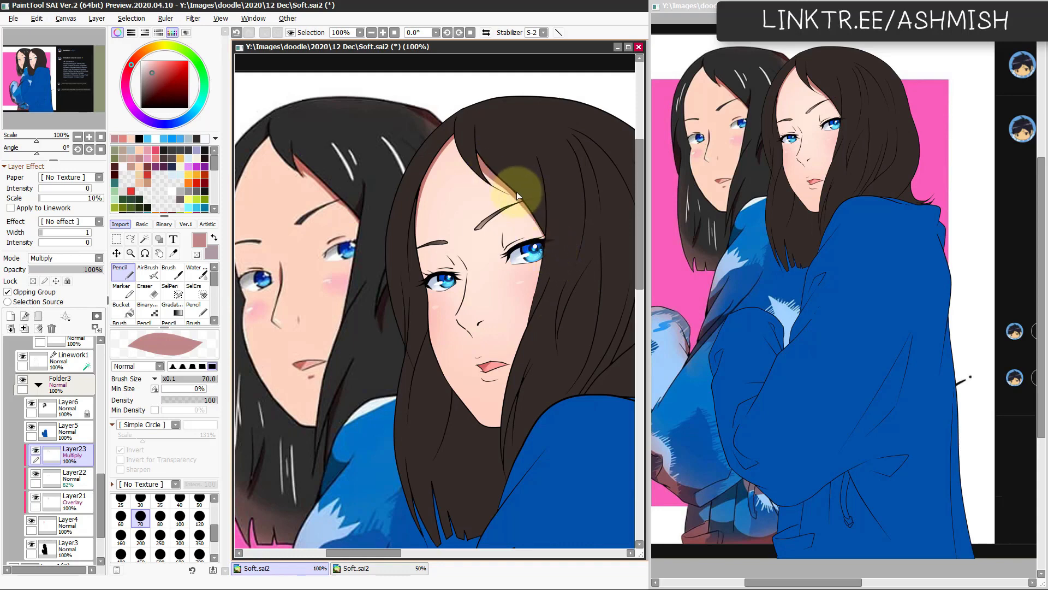
{"action": "key", "text": "h"}
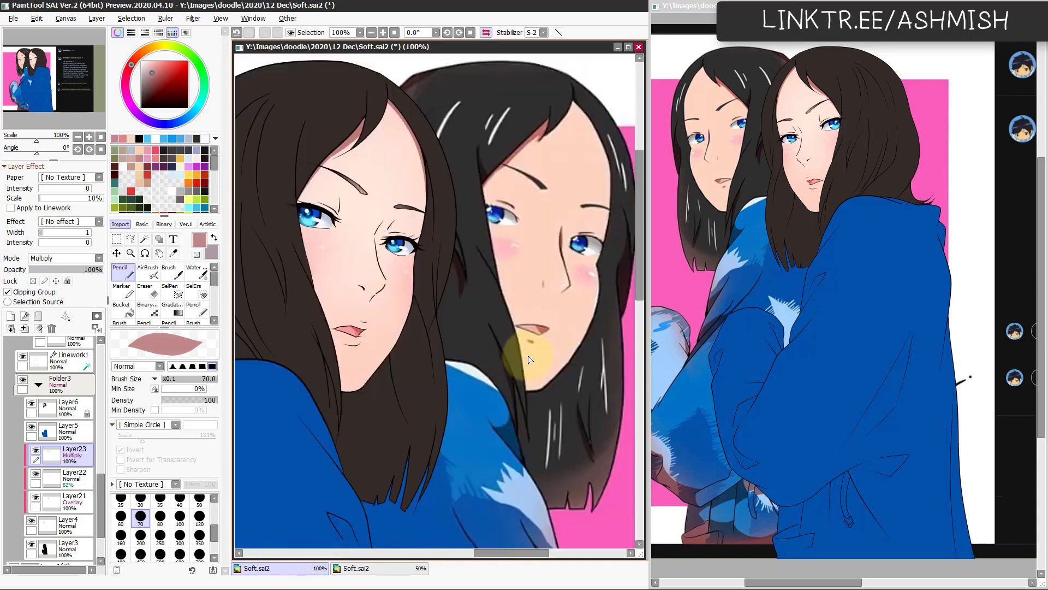
{"action": "key", "text": "h"}
Step: Shade both upper eyelids with the size 41 Pencil and soften the shading with the size 44 watercolour brush
{"action": "scroll", "coordinate": [524, 309], "scroll_direction": "up", "scroll_amount": 1}
{"action": "left_click_drag", "start_coordinate": [468, 282], "coordinate": [403, 323]}
{"action": "left_click_drag", "start_coordinate": [419, 249], "coordinate": [446, 239]}
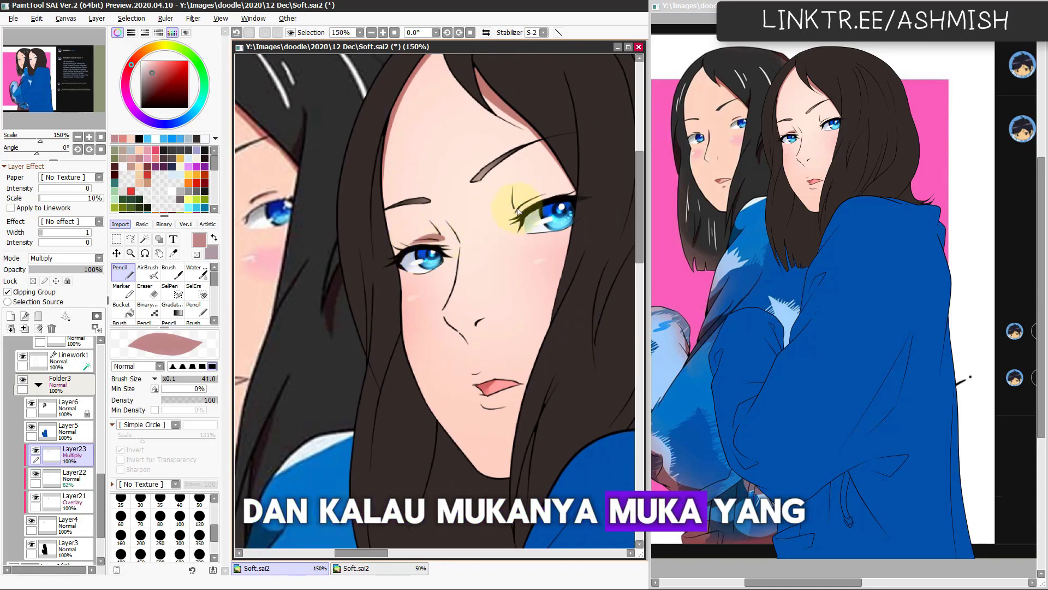
{"action": "key", "text": "c"}
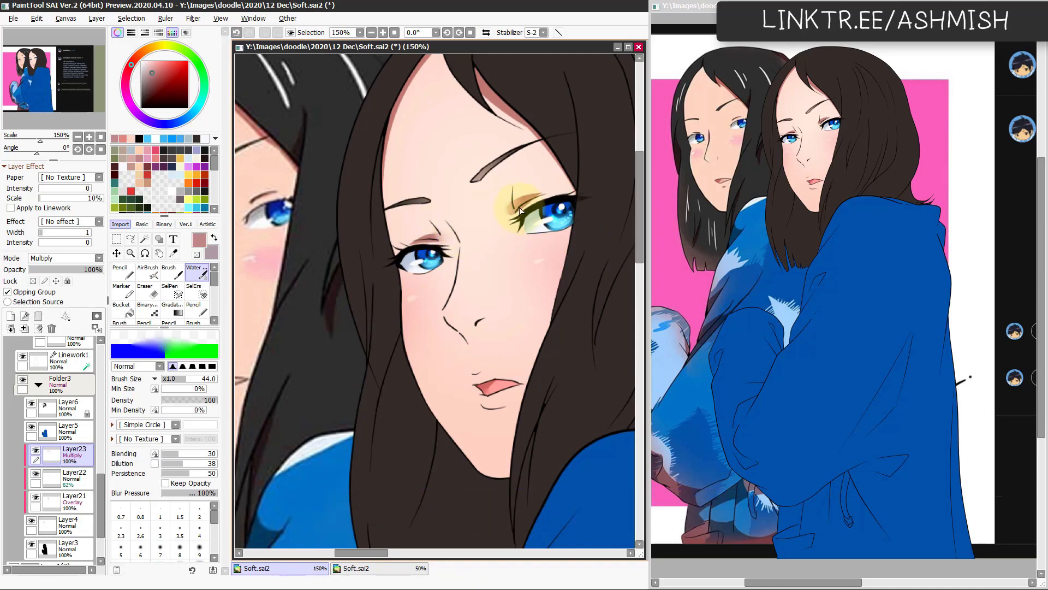
{"action": "scroll", "coordinate": [503, 255], "scroll_direction": "down", "scroll_amount": 2}
{"action": "left_click_drag", "start_coordinate": [473, 202], "coordinate": [467, 232]}
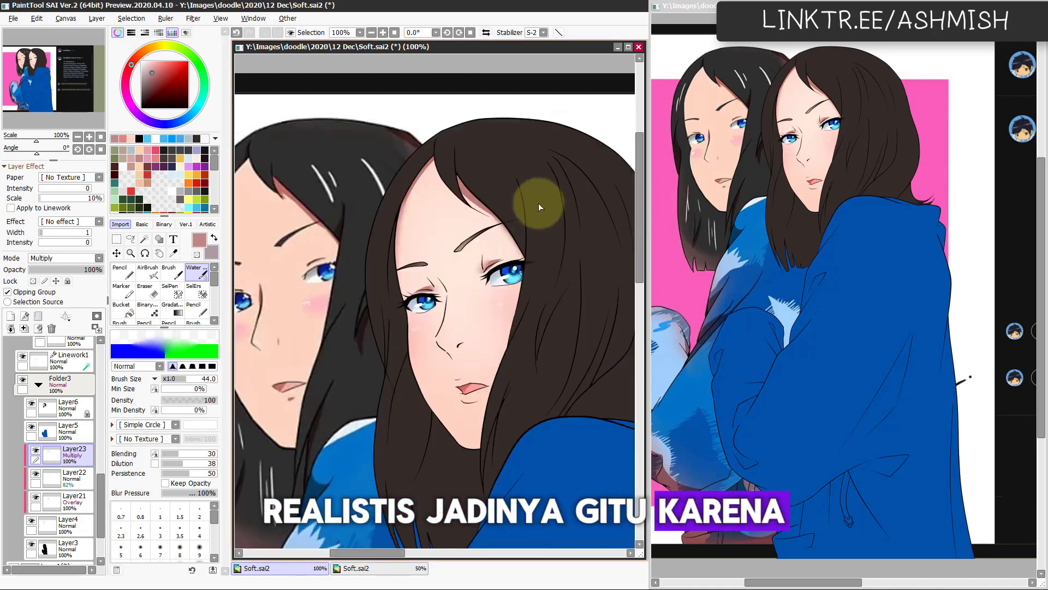
Step: Outline the underside of the nose with a freeform selection, add shadow there and blend it with the size 36 watercolour brush
{"action": "scroll", "coordinate": [500, 366], "scroll_direction": "down", "scroll_amount": 1}
{"action": "left_click_drag", "start_coordinate": [459, 401], "coordinate": [482, 377]}
{"action": "scroll", "coordinate": [491, 349], "scroll_direction": "up", "scroll_amount": 1}
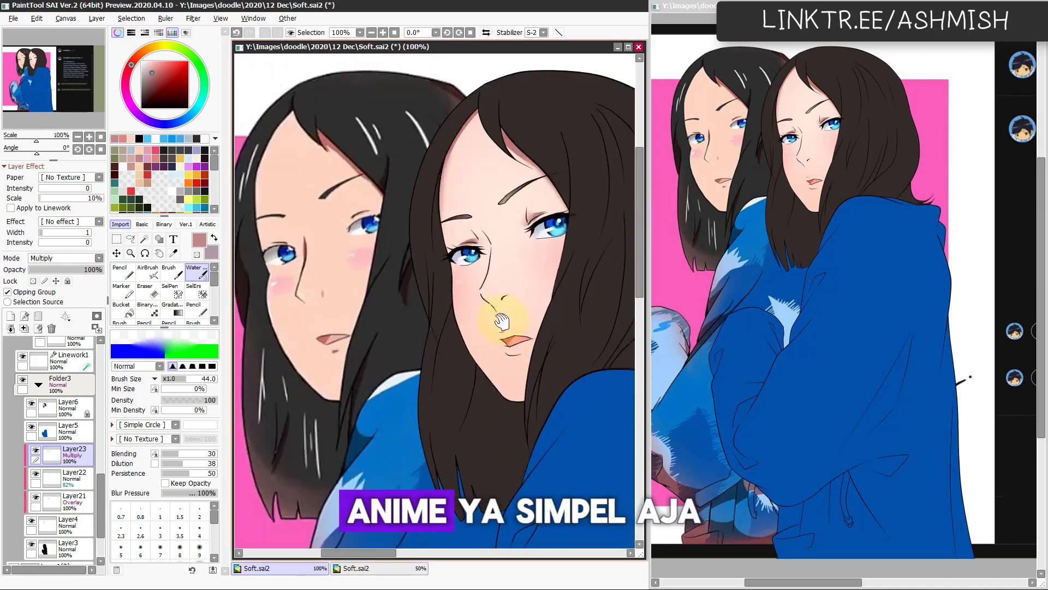
{"action": "left_click_drag", "start_coordinate": [500, 321], "coordinate": [476, 327]}
{"action": "scroll", "coordinate": [530, 273], "scroll_direction": "up", "scroll_amount": 1}
{"action": "left_click_drag", "start_coordinate": [516, 297], "coordinate": [531, 282]}
{"action": "key", "text": "a"}
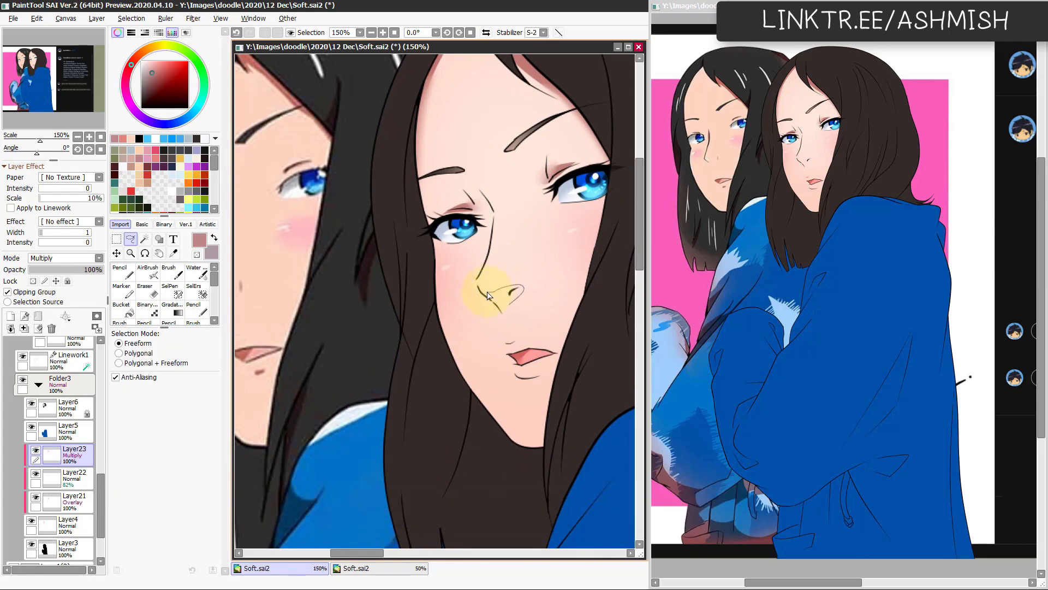
{"action": "key", "text": "b"}
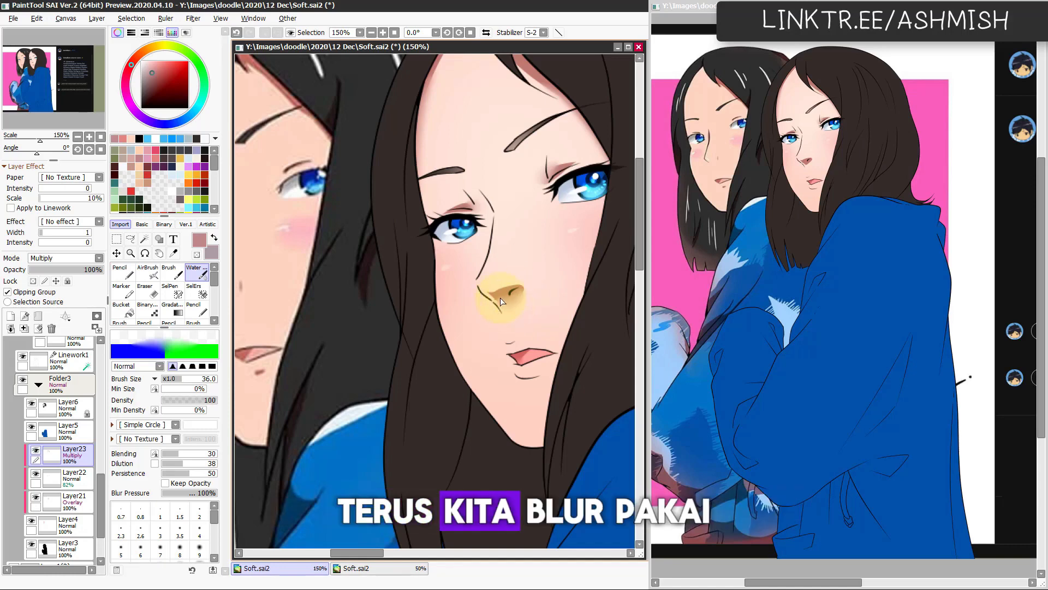
Step: Refine the nose shadow with the size 23 Eraser in the mirrored view and check it at 100% zoom
{"action": "key", "text": "h"}
{"action": "key", "text": "e"}
{"action": "key", "text": "bracketleft"}
{"action": "key", "text": "bracketleft"}
{"action": "key", "text": "bracketleft"}
{"action": "mouse_move", "coordinate": [379, 298]}
{"action": "left_mouse_down"}
{"action": "mouse_move", "coordinate": [382, 299]}
{"action": "mouse_move", "coordinate": [377, 309]}
{"action": "mouse_move", "coordinate": [362, 285]}
{"action": "left_mouse_up"}
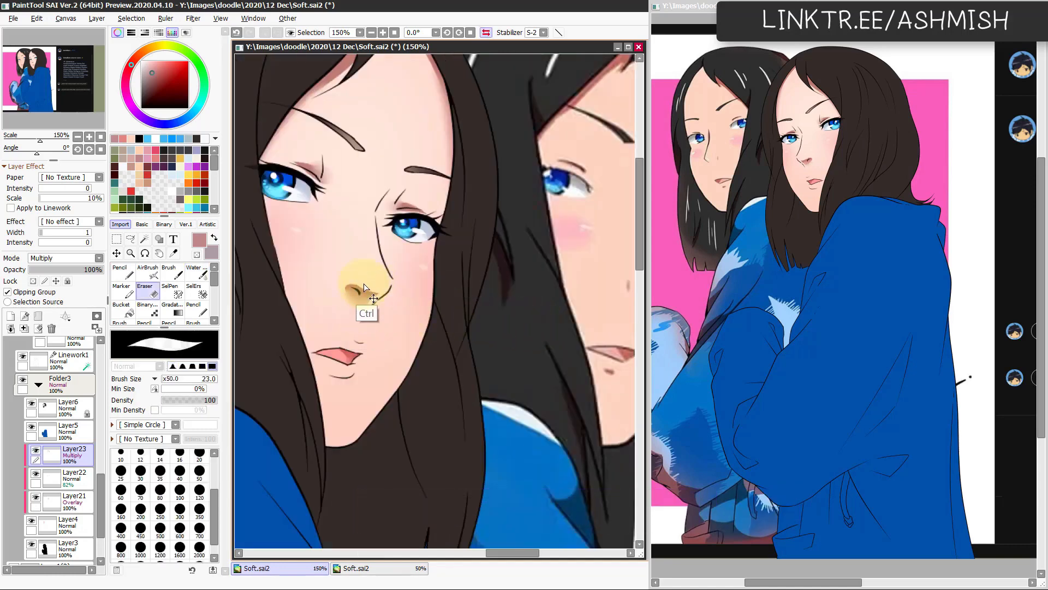
{"action": "key", "text": "h"}
{"action": "left_click_drag", "start_coordinate": [457, 359], "coordinate": [419, 394]}
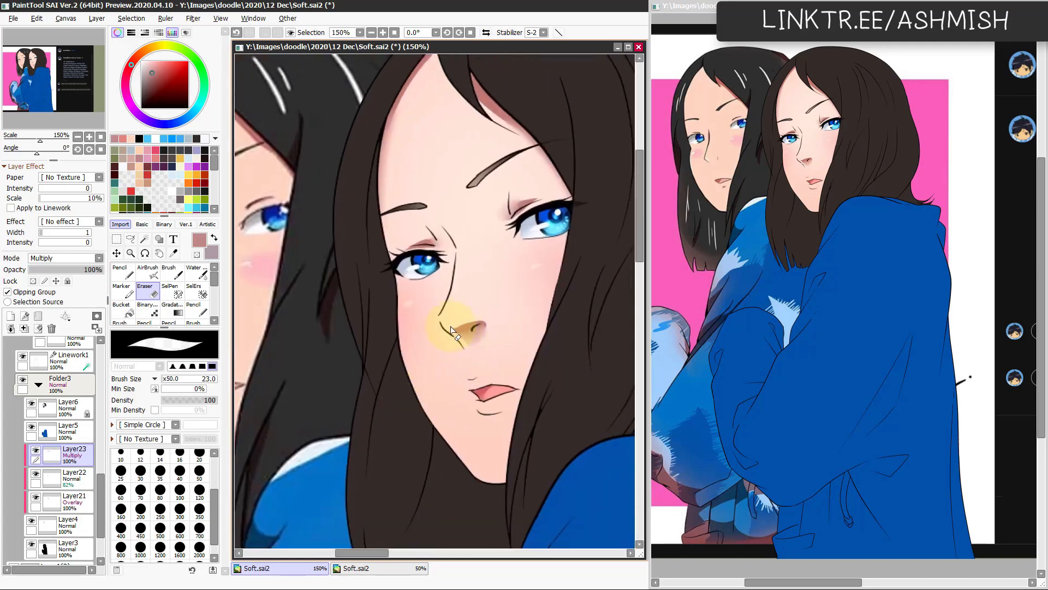
{"action": "scroll", "coordinate": [500, 417], "scroll_direction": "down", "scroll_amount": 1}
{"action": "left_click_drag", "start_coordinate": [502, 377], "coordinate": [515, 352]}
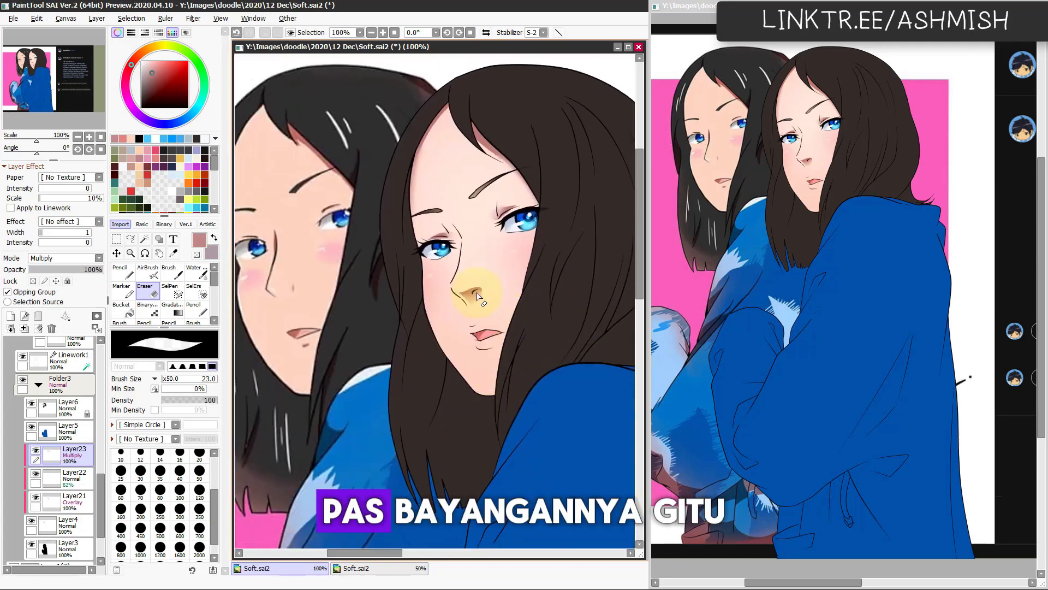
Step: Shade the upper lip with the size 41 Pencil and check it in the mirrored view
{"action": "scroll", "coordinate": [540, 353], "scroll_direction": "up", "scroll_amount": 1}
{"action": "left_click_drag", "start_coordinate": [492, 429], "coordinate": [513, 331]}
{"action": "key", "text": "n"}
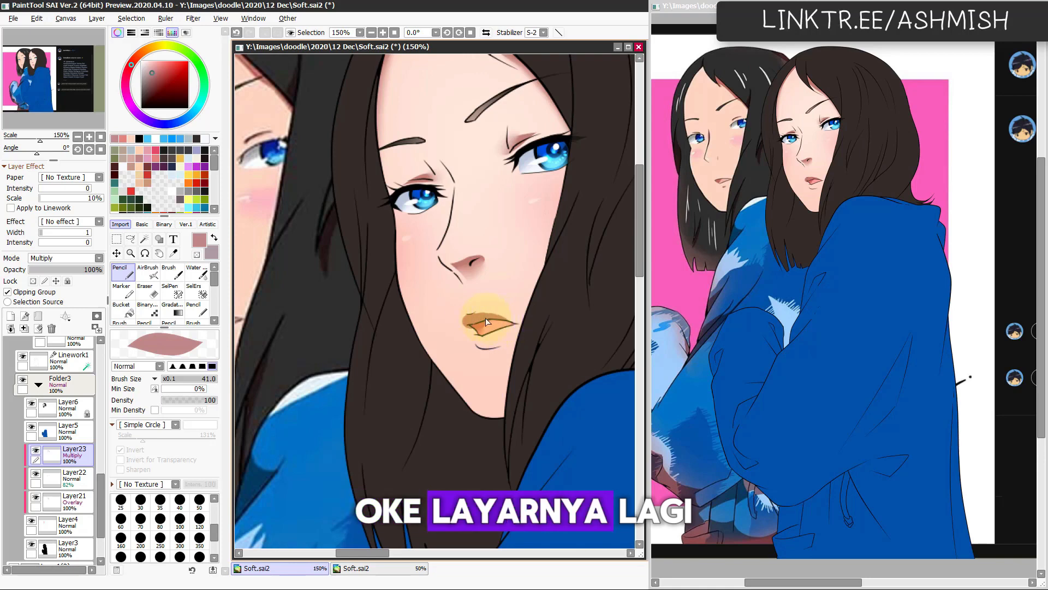
{"action": "key", "text": "h"}
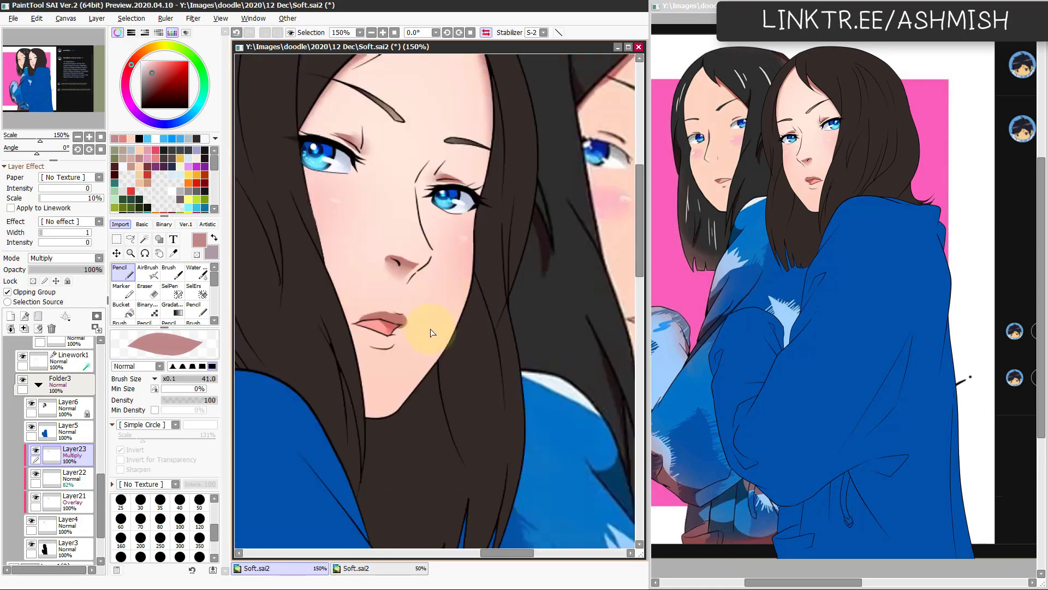
Step: Trim the upper lip shading at the mouth corner with the size 15 Eraser, comparing normal and mirrored views
{"action": "key", "text": "e"}
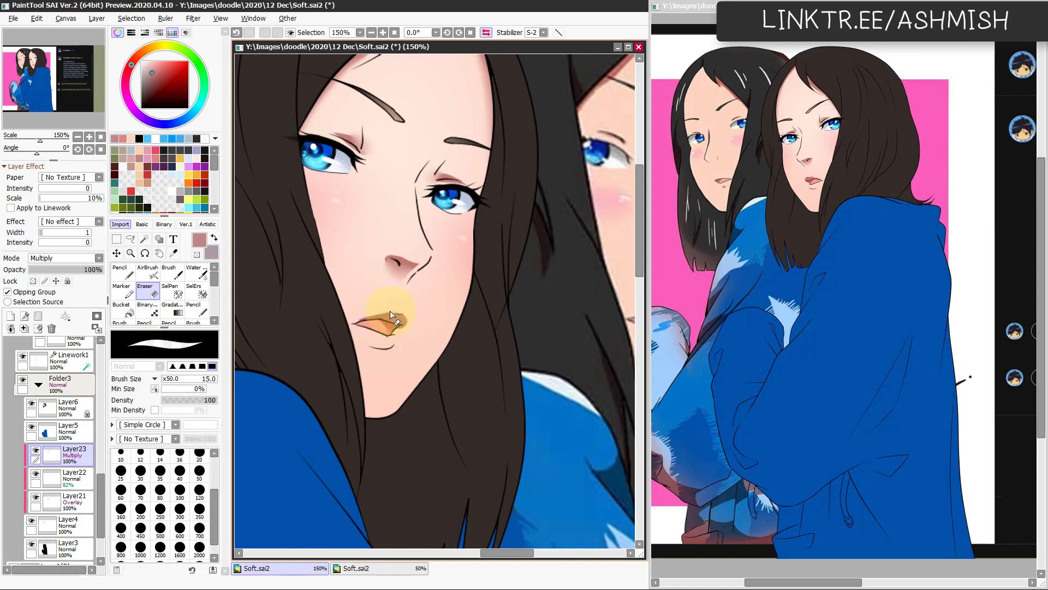
{"action": "left_click_drag", "start_coordinate": [390, 310], "coordinate": [409, 320]}
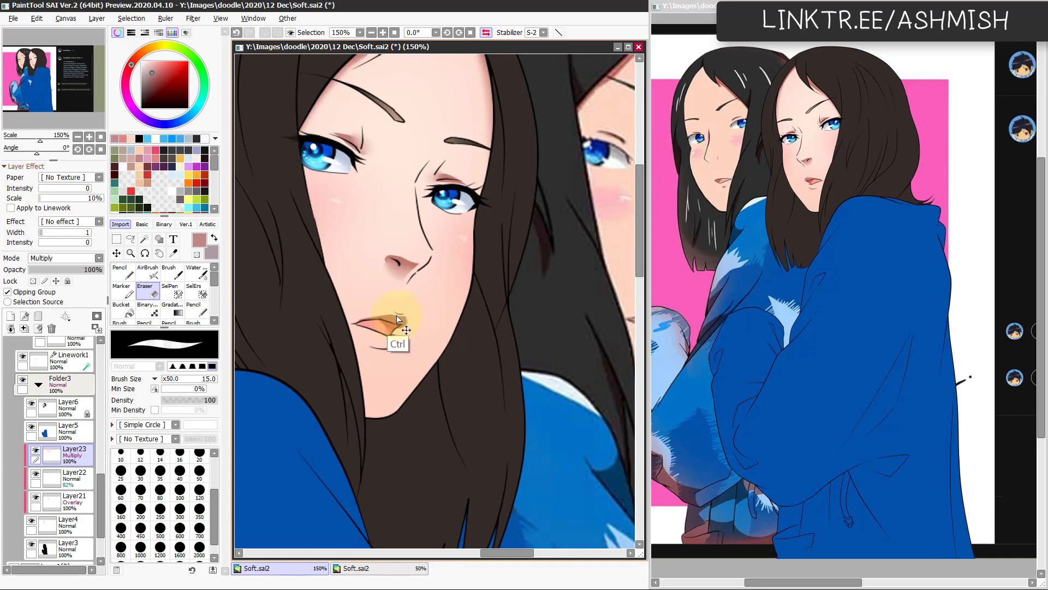
{"action": "key", "text": "ctrl+z"}
{"action": "mouse_move", "coordinate": [395, 313]}
{"action": "left_mouse_down"}
{"action": "mouse_move", "coordinate": [412, 313]}
{"action": "mouse_move", "coordinate": [404, 321]}
{"action": "left_mouse_up"}
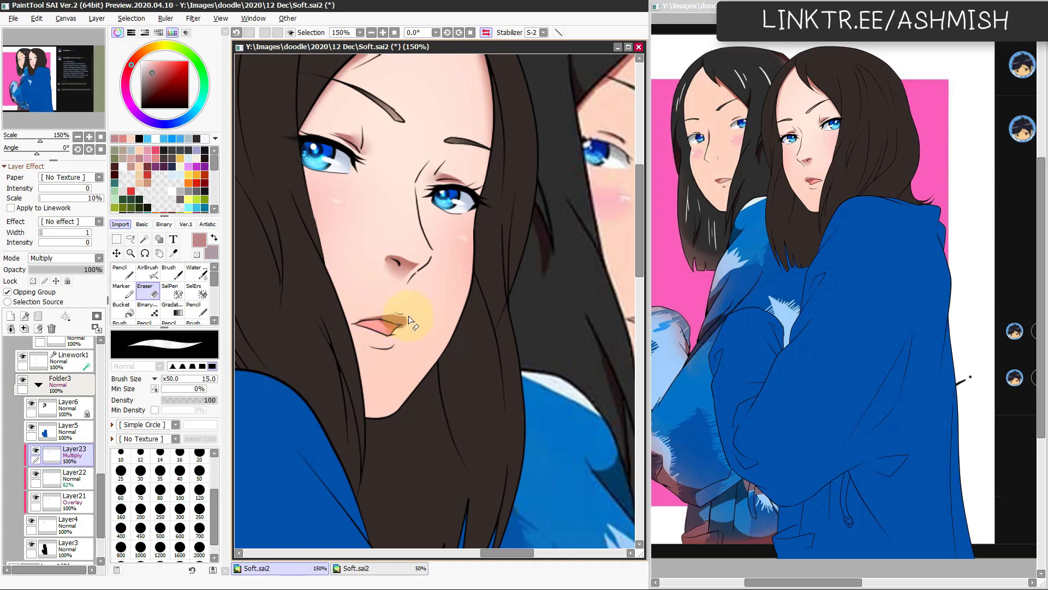
{"action": "key", "text": "h"}
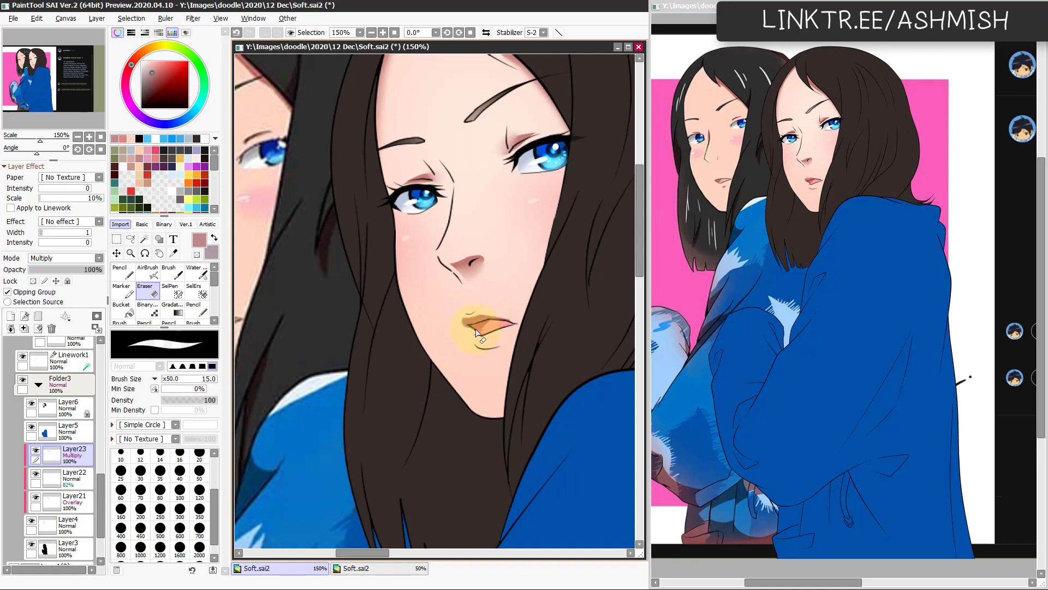
{"action": "key", "text": "h"}
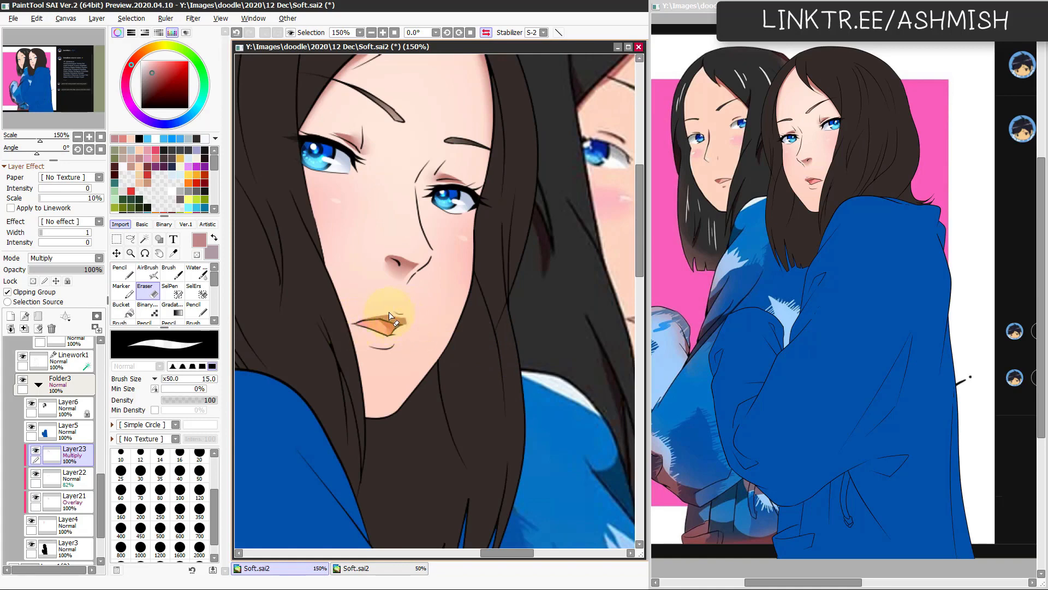
Step: Add a shadow beneath the lower lip with the Pencil and soften it with the size 36 watercolour brush
{"action": "left_click_drag", "start_coordinate": [409, 377], "coordinate": [456, 343]}
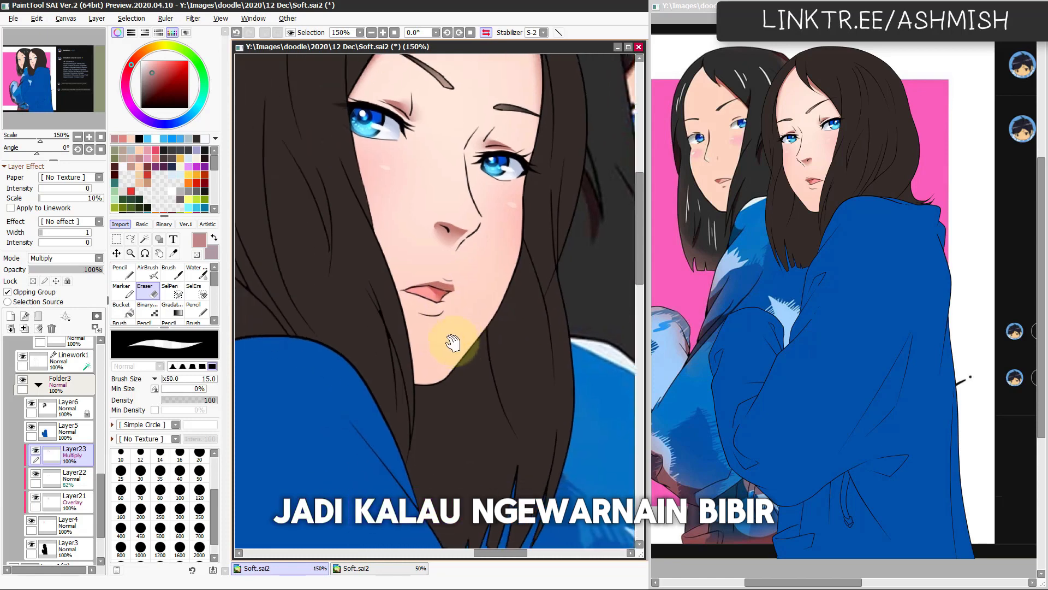
{"action": "key", "text": "n"}
{"action": "mouse_move", "coordinate": [412, 314]}
{"action": "left_mouse_down"}
{"action": "mouse_move", "coordinate": [442, 318]}
{"action": "mouse_move", "coordinate": [428, 320]}
{"action": "left_mouse_up"}
{"action": "key", "text": "ctrl+z"}
{"action": "key", "text": "c"}
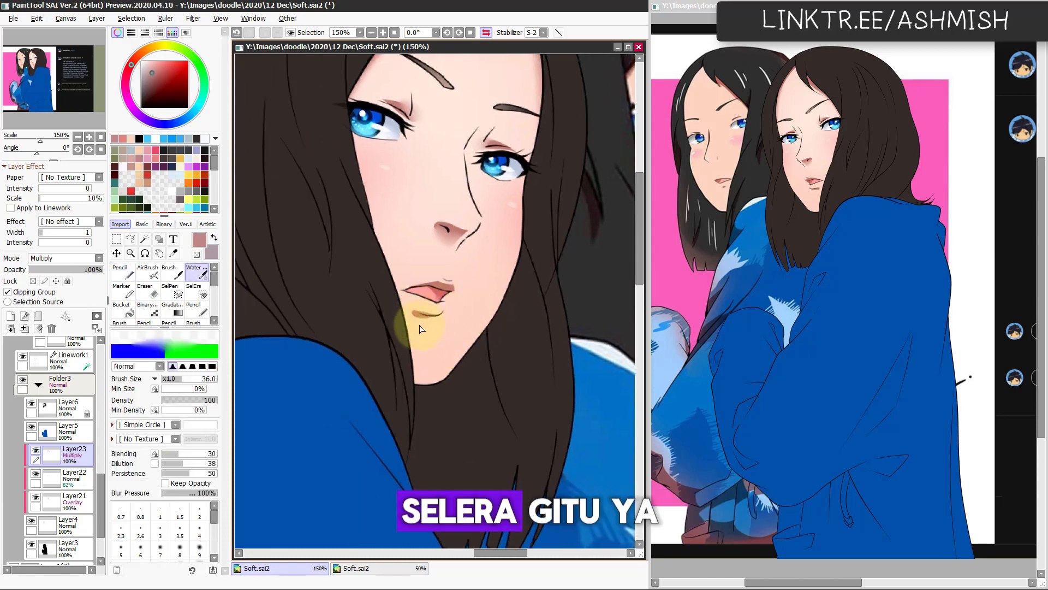
{"action": "key", "text": "h"}
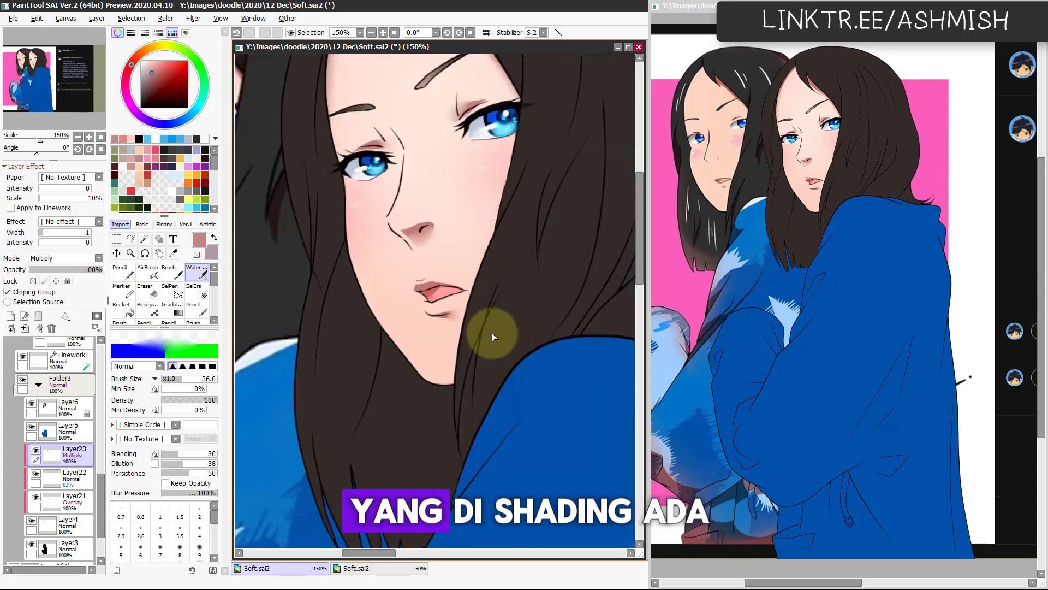
Step: Shade the edge of the cheek and jaw with the size 41 Pencil and blend it with the size 36 watercolour brush
{"action": "key", "text": "n"}
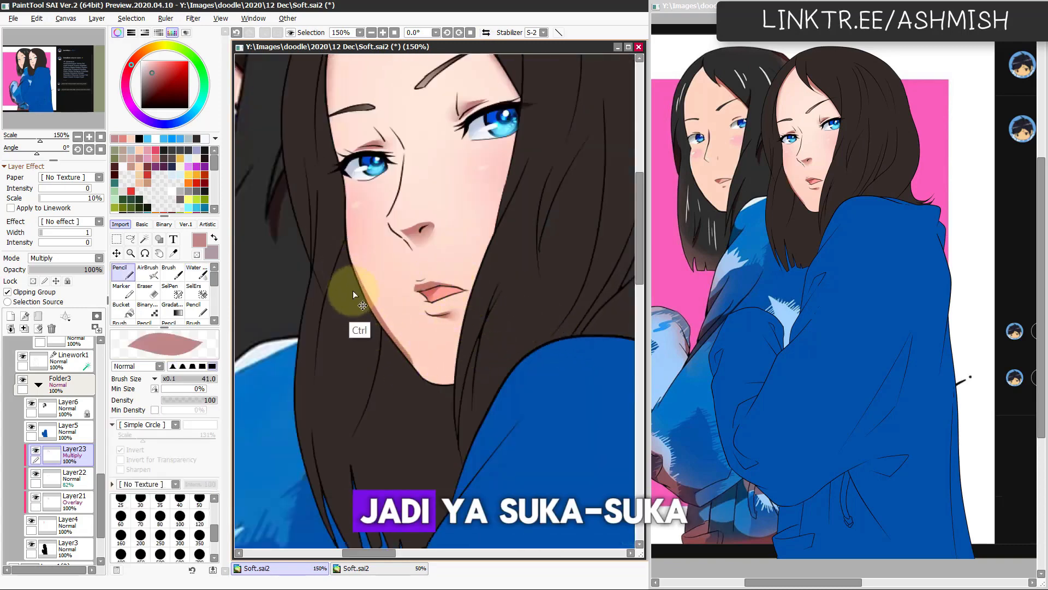
{"action": "left_click_drag", "start_coordinate": [425, 401], "coordinate": [369, 309]}
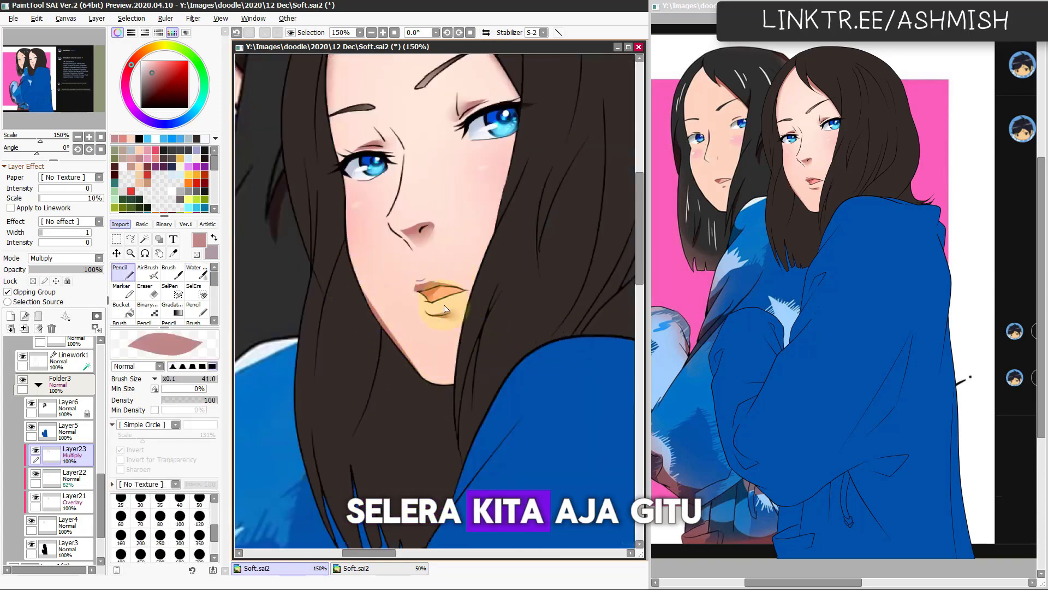
{"action": "key", "text": "h"}
{"action": "key", "text": "c"}
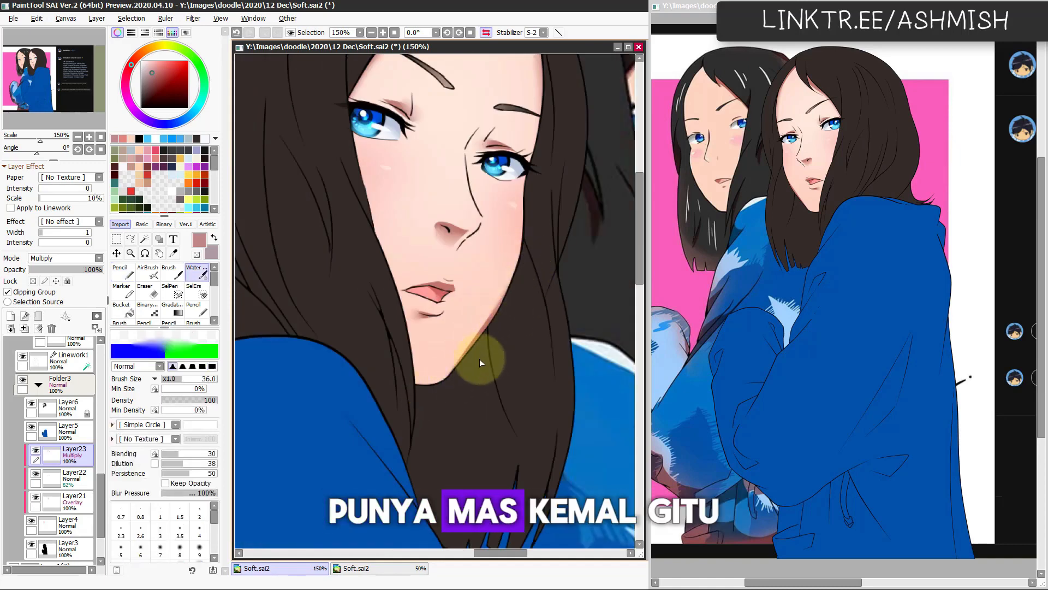
{"action": "key", "text": "h"}
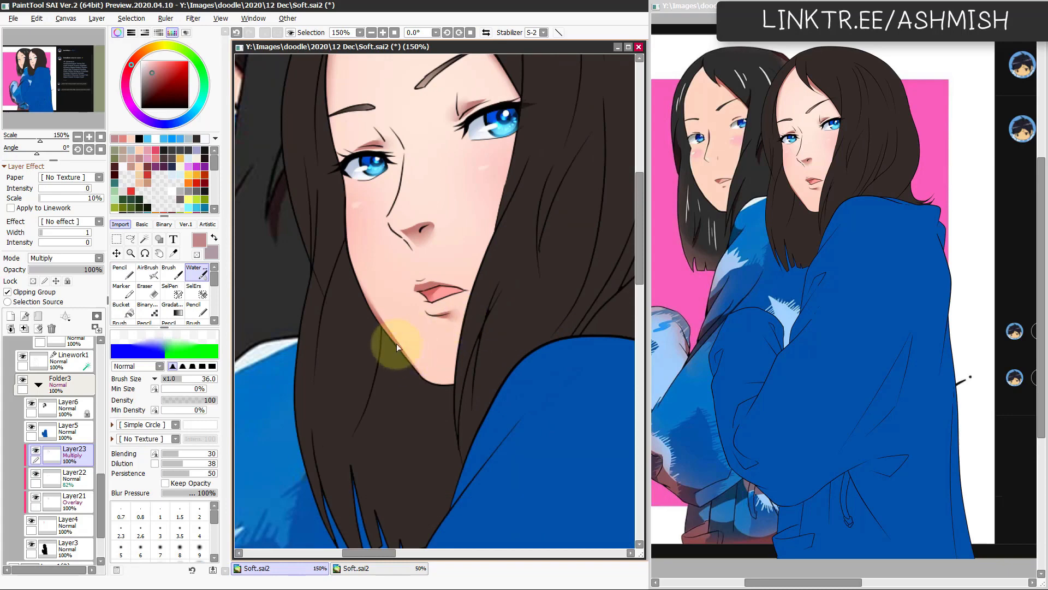
{"action": "key", "text": "n"}
{"action": "key", "text": "ctrl+z"}
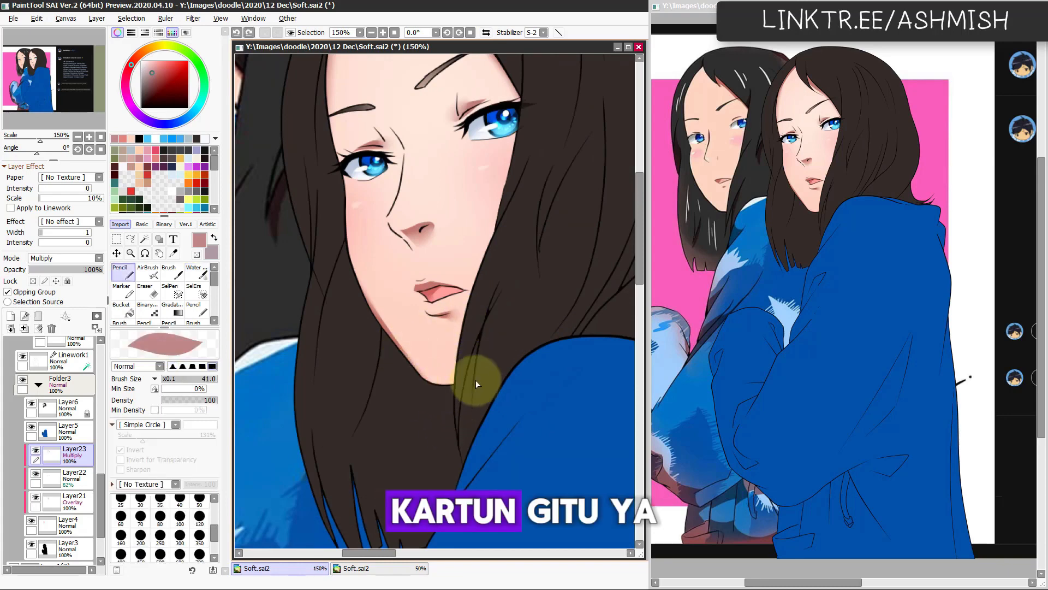
{"action": "key", "text": "c"}
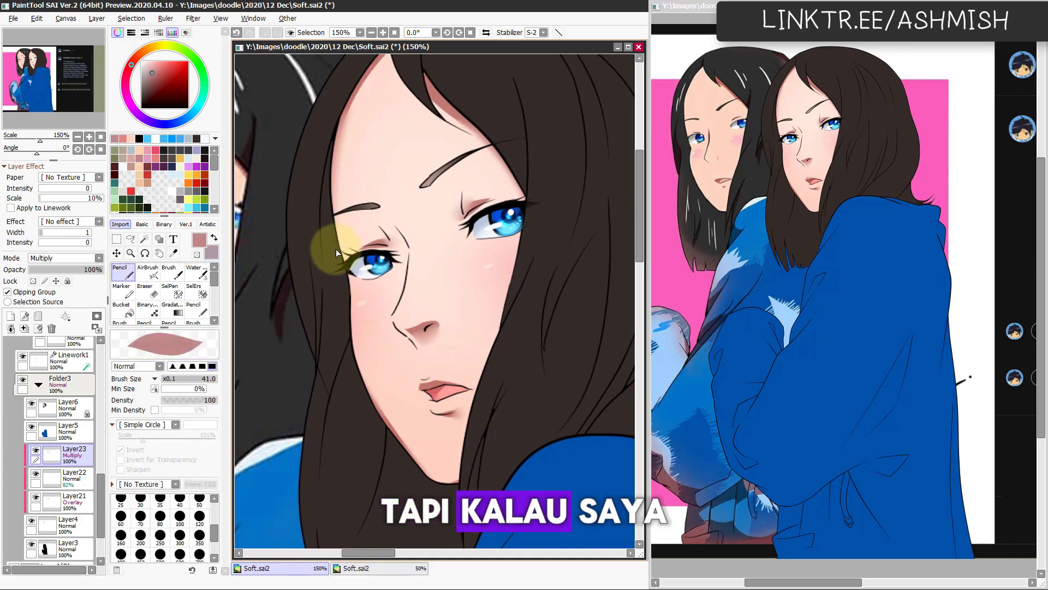
Step: Shade the inner eye sockets with the size 41 Pencil, blend with the size 36 watercolour brush, and tidy them with the size 15 Eraser in mirrored view
{"action": "key", "text": "n"}
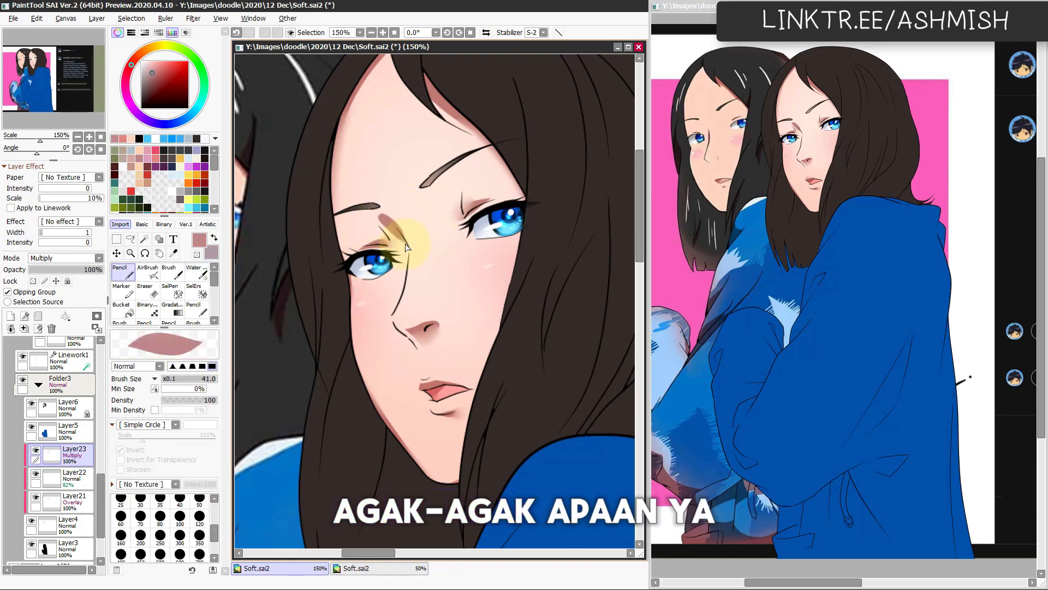
{"action": "key", "text": "c"}
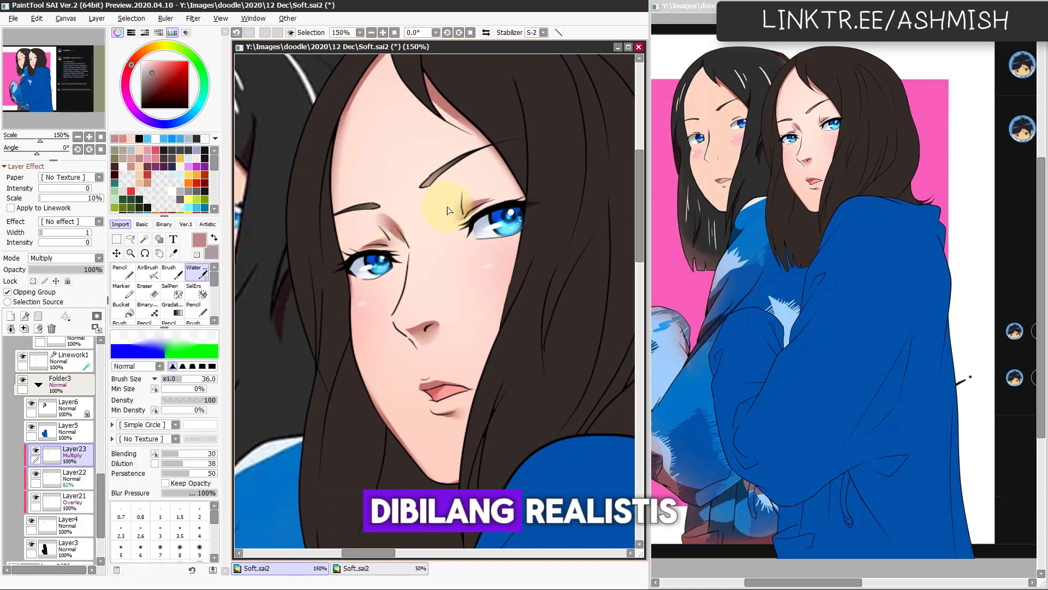
{"action": "key", "text": "h"}
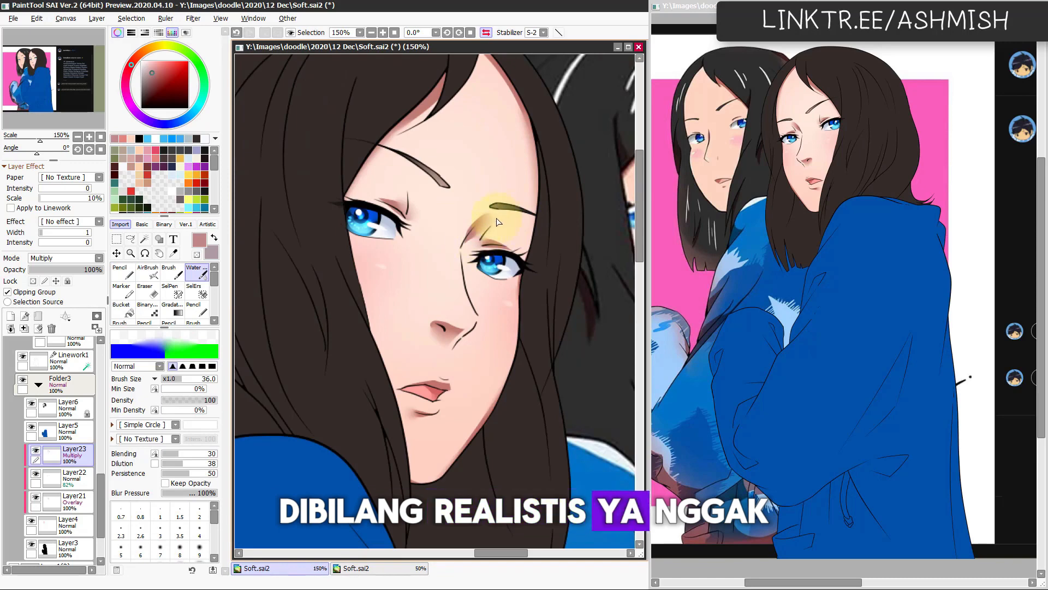
{"action": "key", "text": "e"}
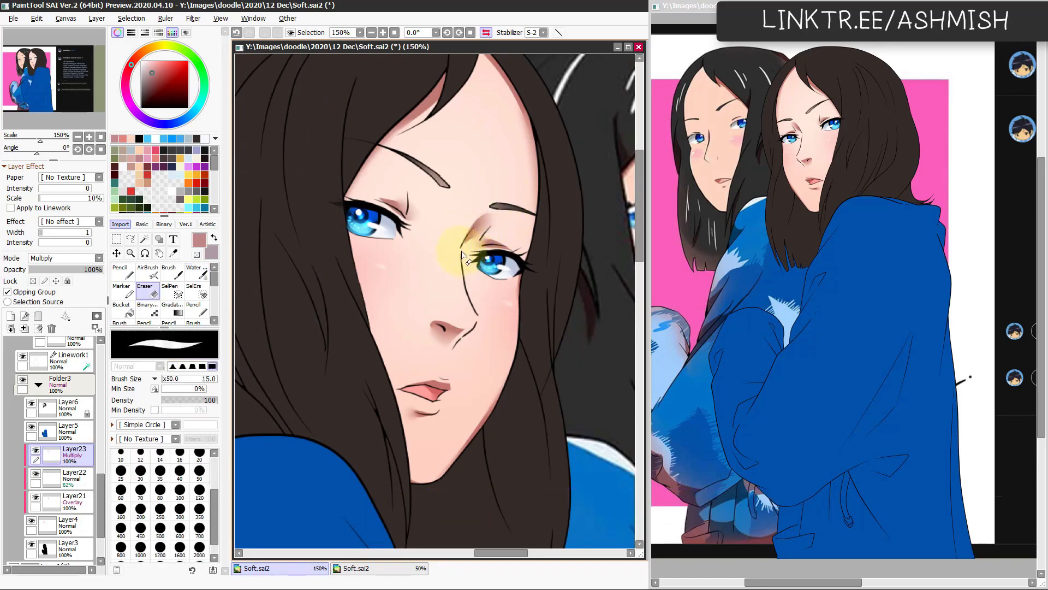
{"action": "key", "text": "h"}
Step: Adjust the Multiply shadow layer's Hue to +7, Saturation to +55 and Luminance to +30, then compare the face in normal and mirrored views
{"action": "scroll", "coordinate": [499, 333], "scroll_direction": "down", "scroll_amount": 1}
{"action": "left_click_drag", "start_coordinate": [468, 405], "coordinate": [465, 381]}
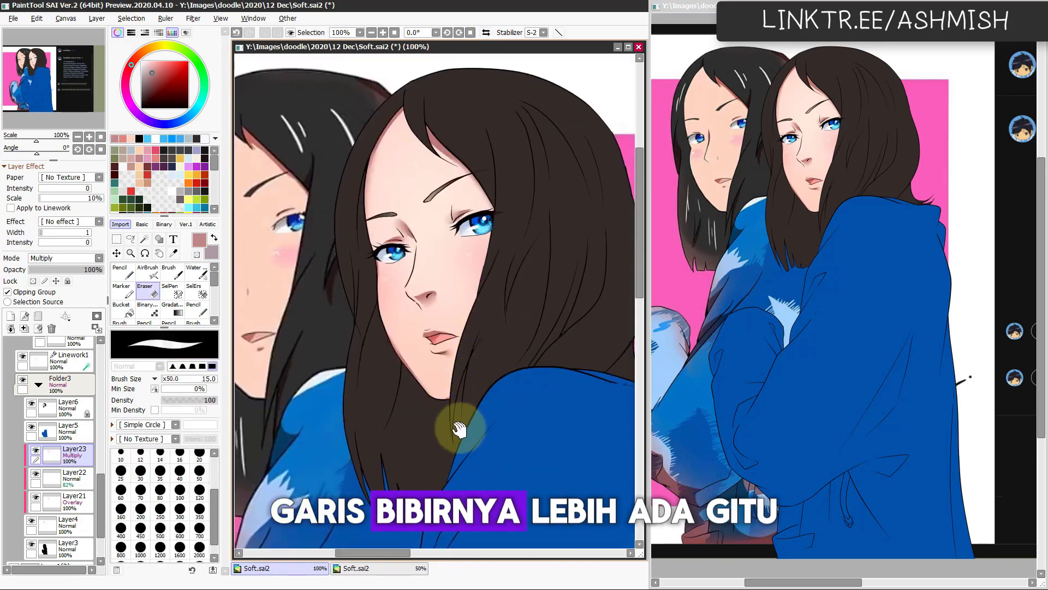
{"action": "left_click_drag", "start_coordinate": [459, 428], "coordinate": [463, 453]}
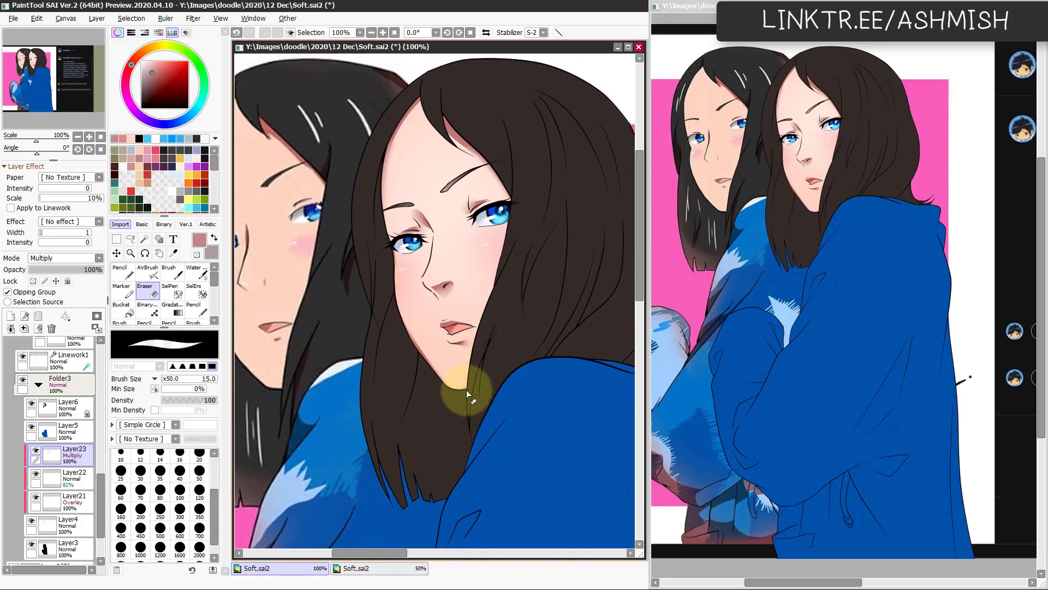
{"action": "key", "text": "ctrl+u"}
{"action": "mouse_move", "coordinate": [211, 466]}
{"action": "left_mouse_down"}
{"action": "mouse_move", "coordinate": [257, 464]}
{"action": "mouse_move", "coordinate": [247, 478]}
{"action": "left_mouse_up"}
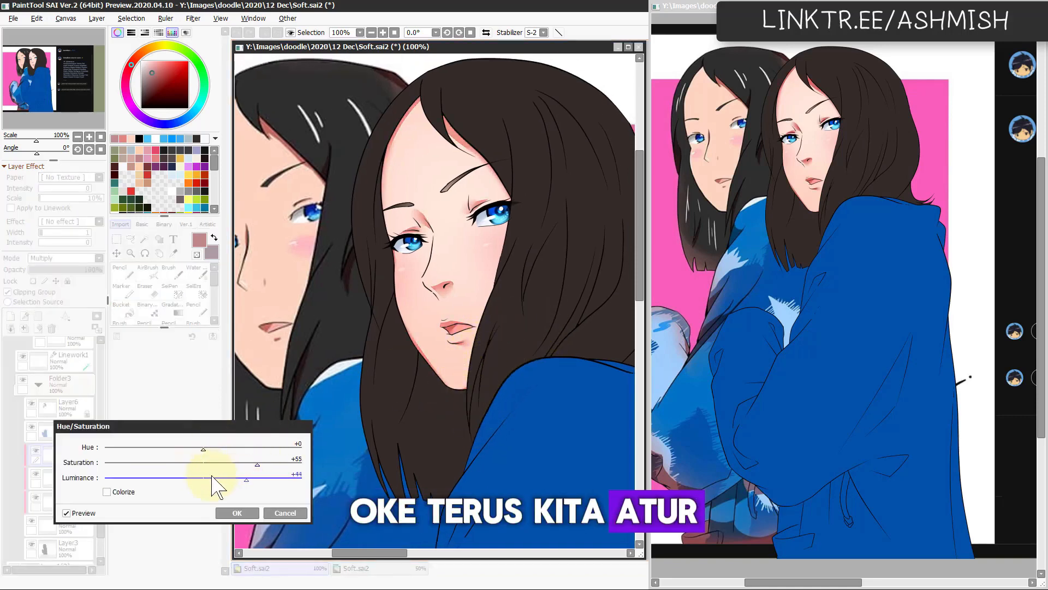
{"action": "scroll", "coordinate": [212, 477], "scroll_direction": "down", "scroll_amount": 14}
{"action": "scroll", "coordinate": [202, 448], "scroll_direction": "down", "scroll_amount": 11}
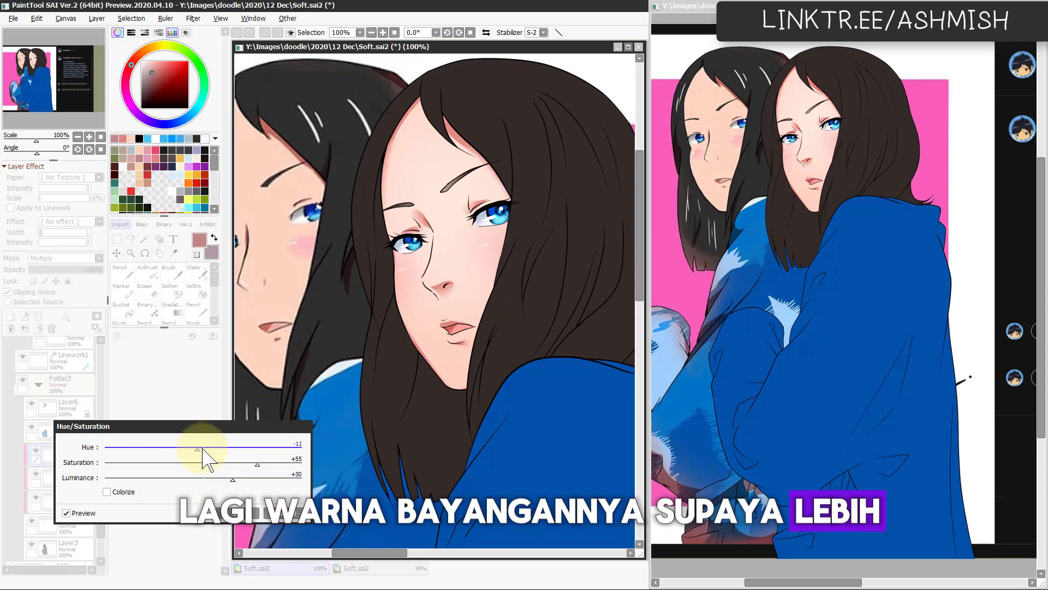
{"action": "scroll", "coordinate": [202, 449], "scroll_direction": "up", "scroll_amount": 18}
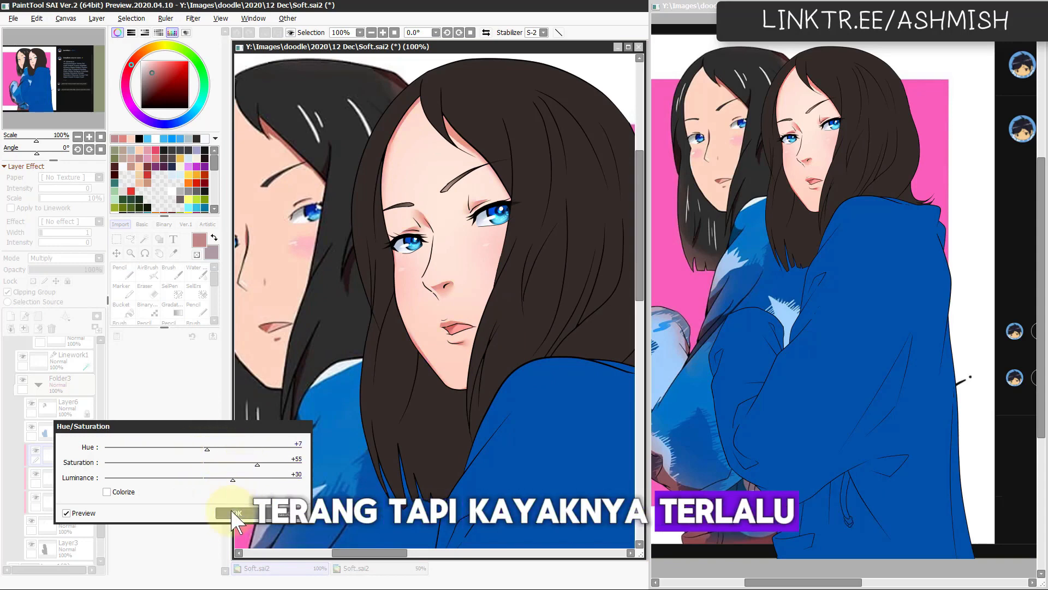
{"action": "left_click", "coordinate": [239, 514]}
{"action": "scroll", "coordinate": [431, 425], "scroll_direction": "down", "scroll_amount": 1}
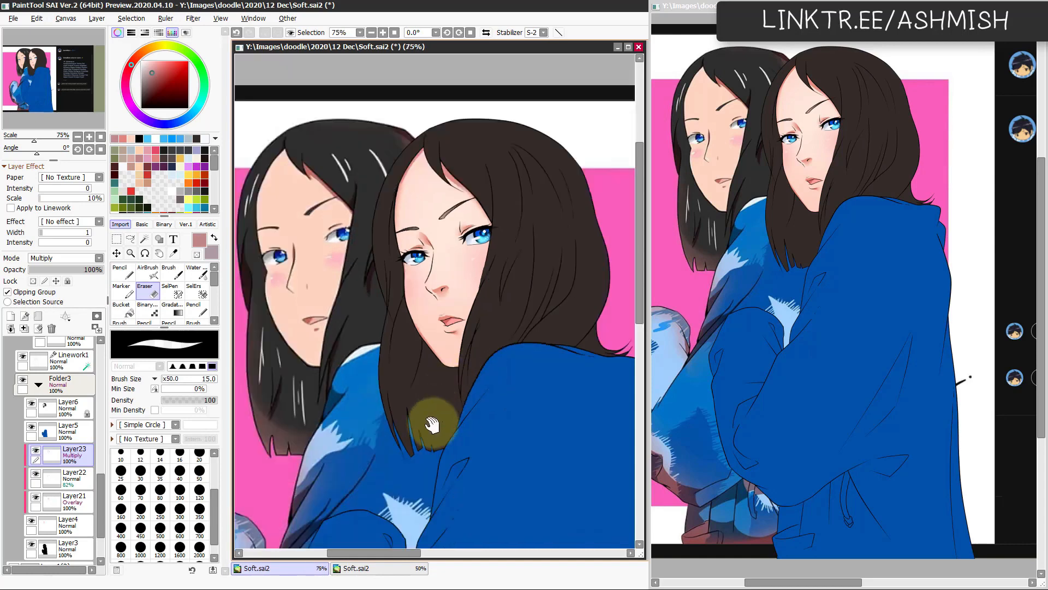
{"action": "left_click_drag", "start_coordinate": [432, 424], "coordinate": [443, 421]}
{"action": "key", "text": "h"}
{"action": "key", "text": "h"}
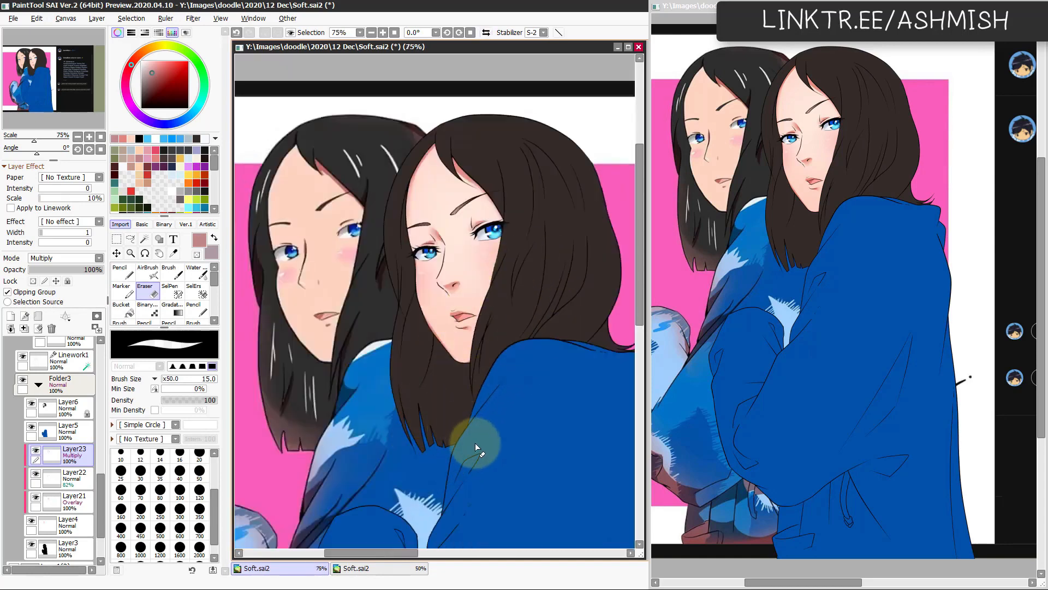
Step: Add a new layer above the Multiply shadow layer, set it to Screen mode and clip it to the skin
{"action": "scroll", "coordinate": [426, 439], "scroll_direction": "up", "scroll_amount": 1}
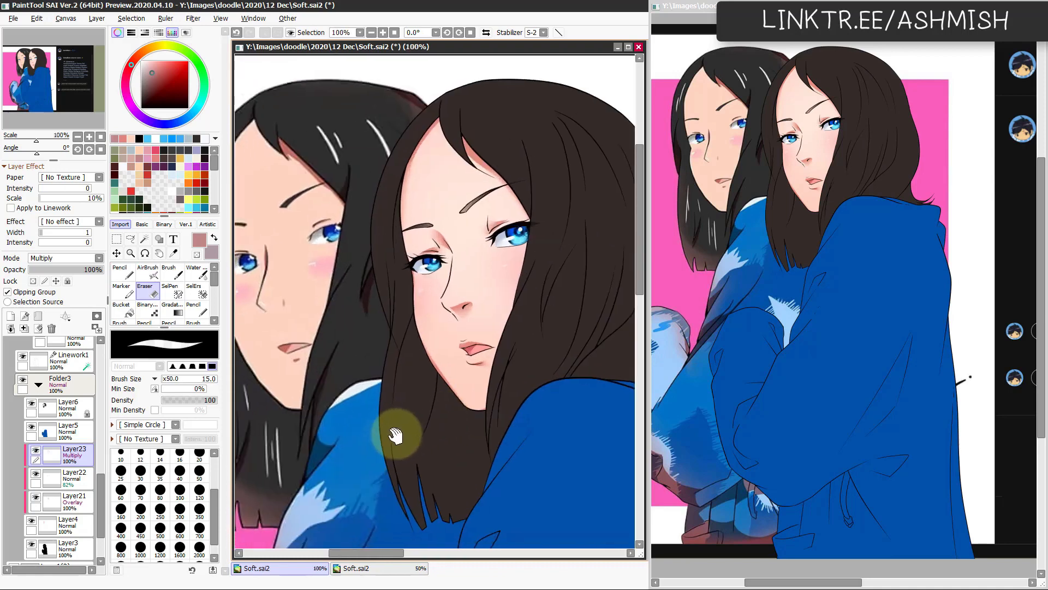
{"action": "left_click_drag", "start_coordinate": [418, 437], "coordinate": [427, 434]}
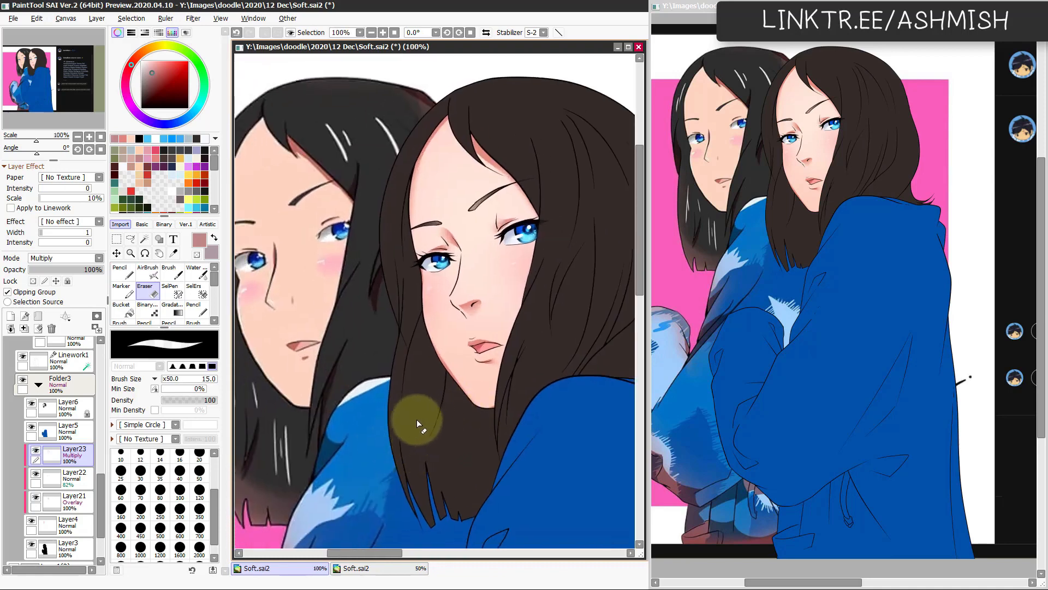
{"action": "left_click", "coordinate": [11, 316]}
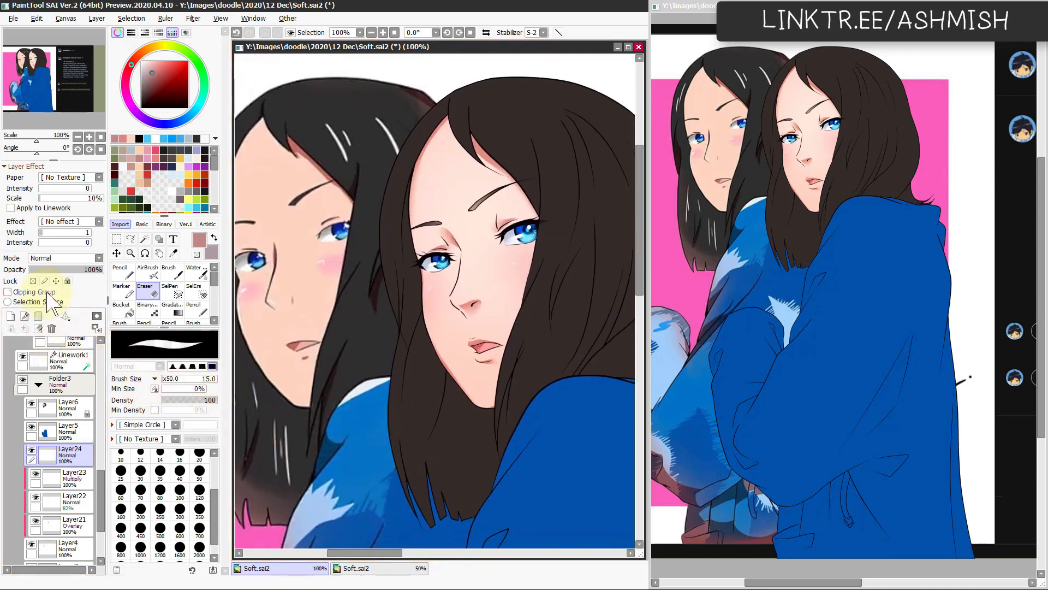
{"action": "left_click", "coordinate": [77, 259]}
{"action": "left_click", "coordinate": [60, 295]}
Step: Paint highlights along the nose with the size 22 Pencil in a pale skin pink and soften them with the size 36 watercolour brush
{"action": "key", "text": "Page_Up"}
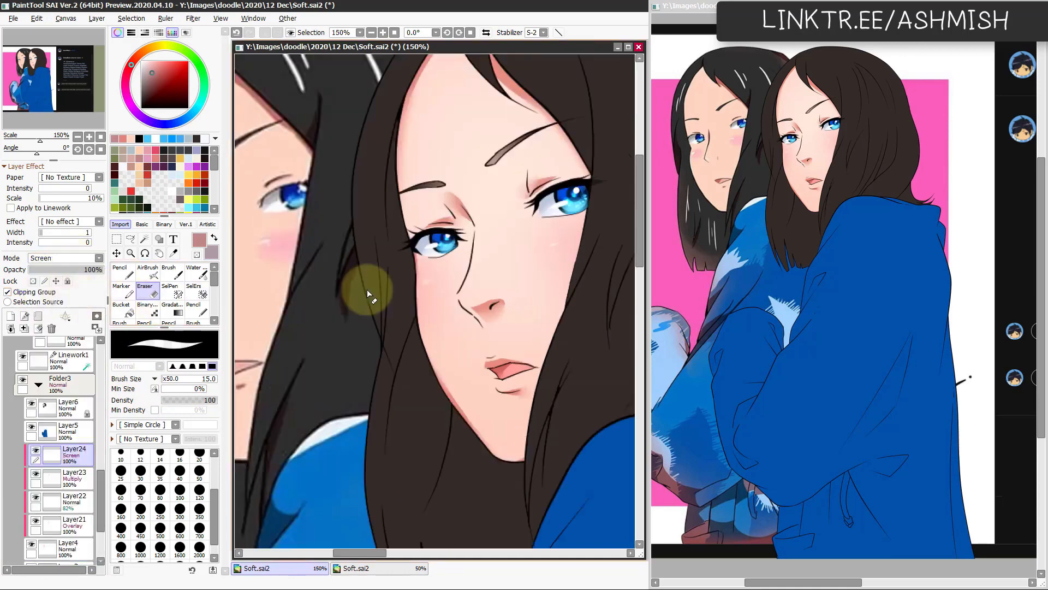
{"action": "key", "text": "n"}
{"action": "left_click", "coordinate": [470, 295], "text": "alt"}
{"action": "left_click_drag", "start_coordinate": [463, 296], "coordinate": [477, 240]}
{"action": "left_click_drag", "start_coordinate": [468, 296], "coordinate": [465, 296]}
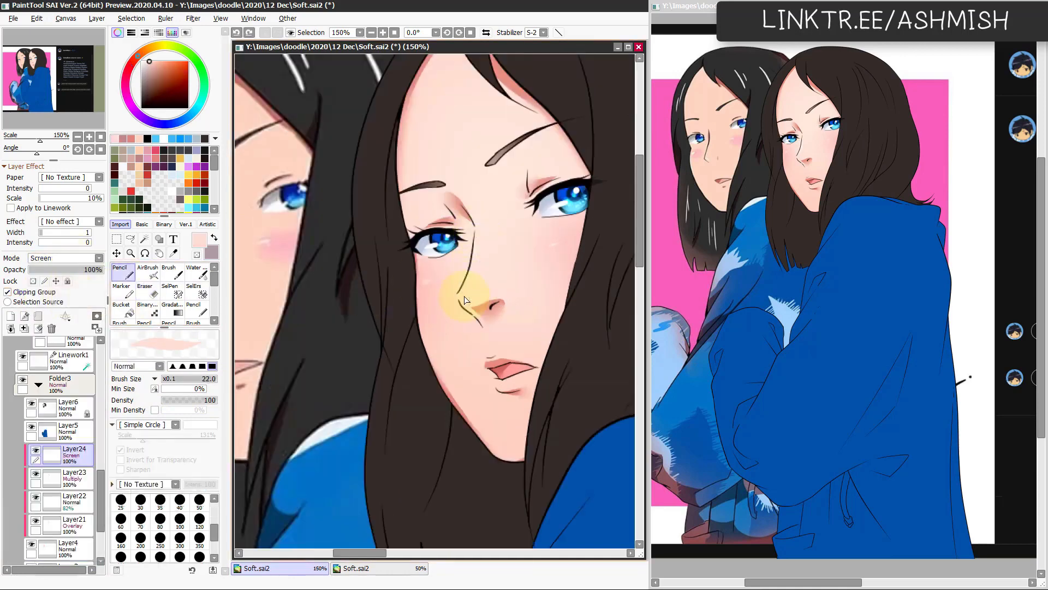
{"action": "key", "text": "c"}
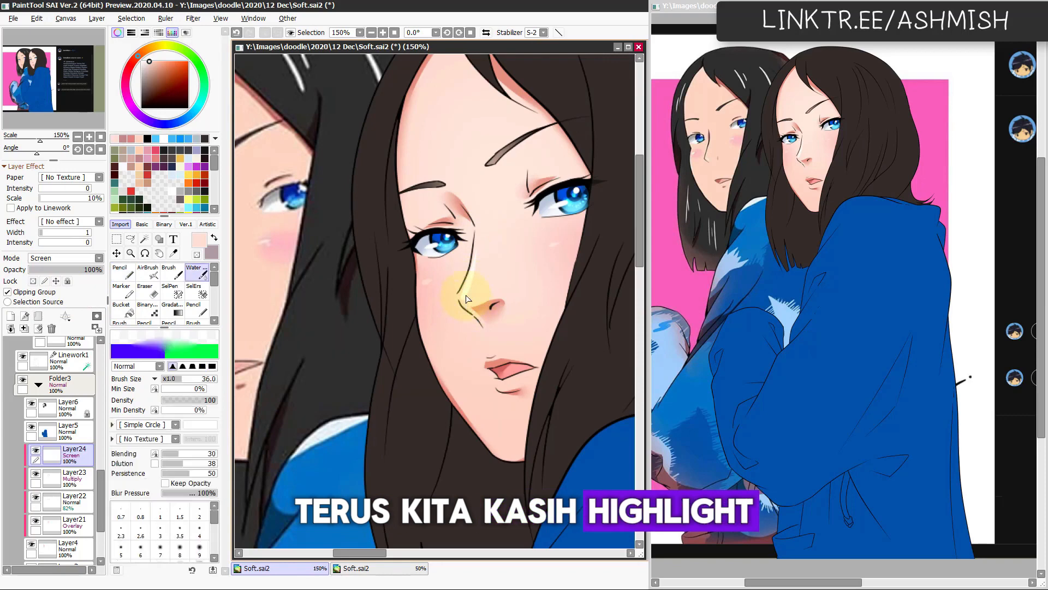
{"action": "key", "text": "n"}
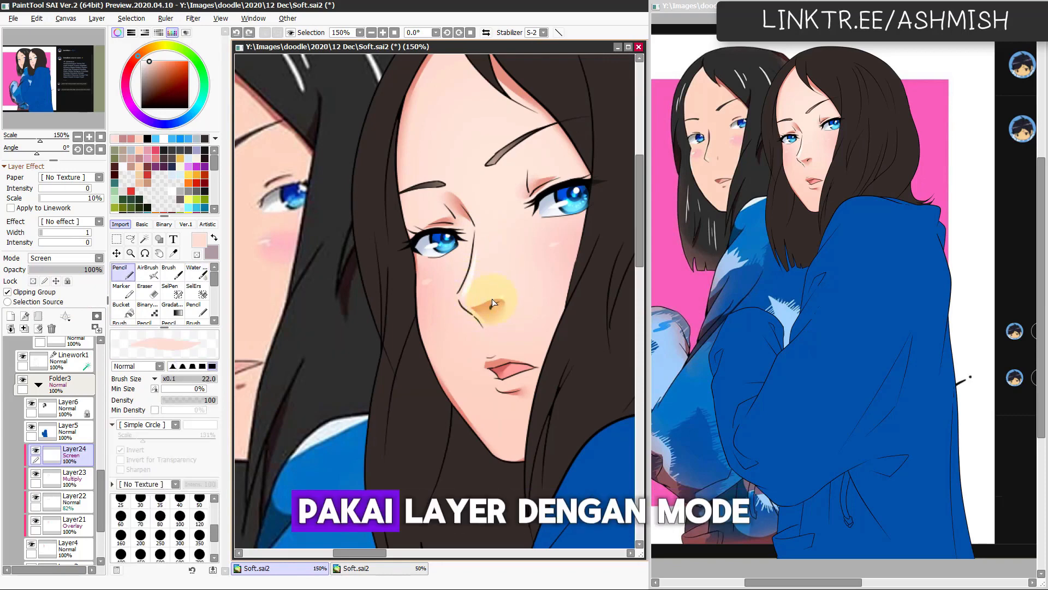
{"action": "key", "text": "c"}
Step: Highlight the upper eyelid and the forehead edge near the eyebrow with the size 22 Pencil, blending with the size 36 watercolour brush
{"action": "left_click_drag", "start_coordinate": [508, 342], "coordinate": [504, 391]}
{"action": "key", "text": "n"}
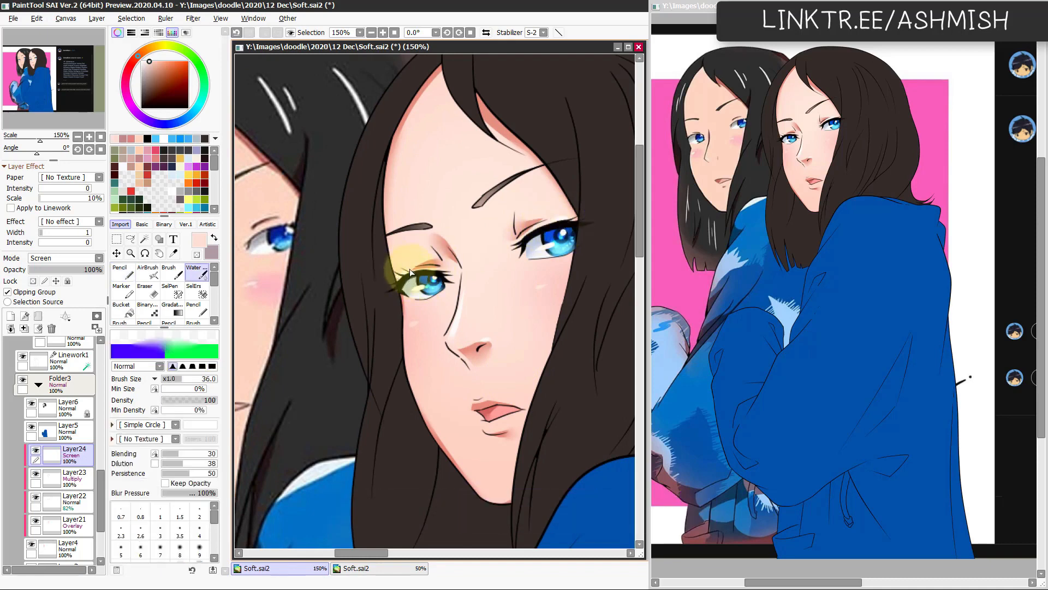
{"action": "scroll", "coordinate": [492, 349], "scroll_direction": "up", "scroll_amount": 1}
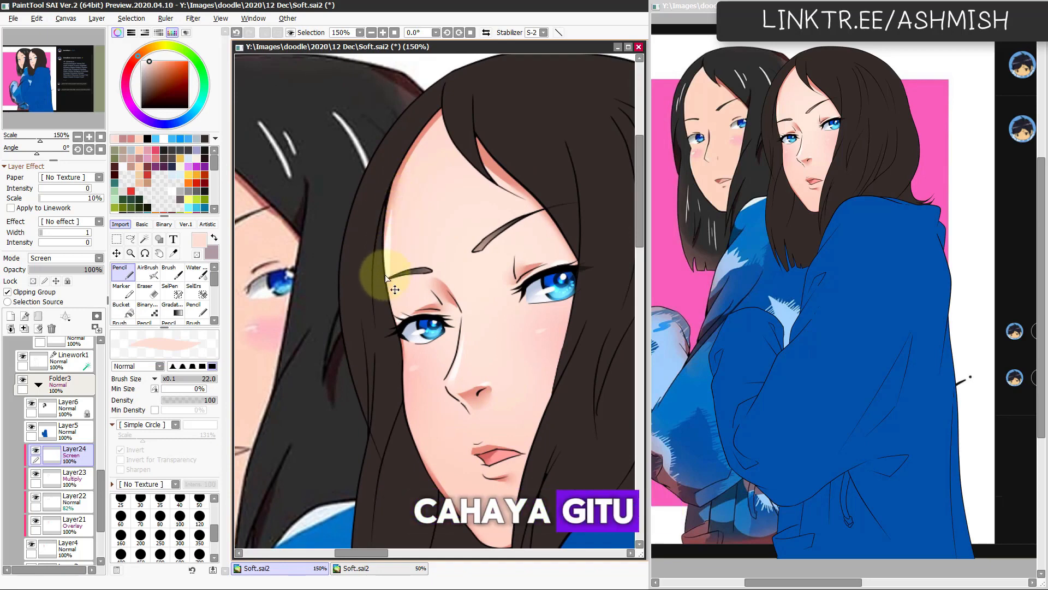
{"action": "key", "text": "c"}
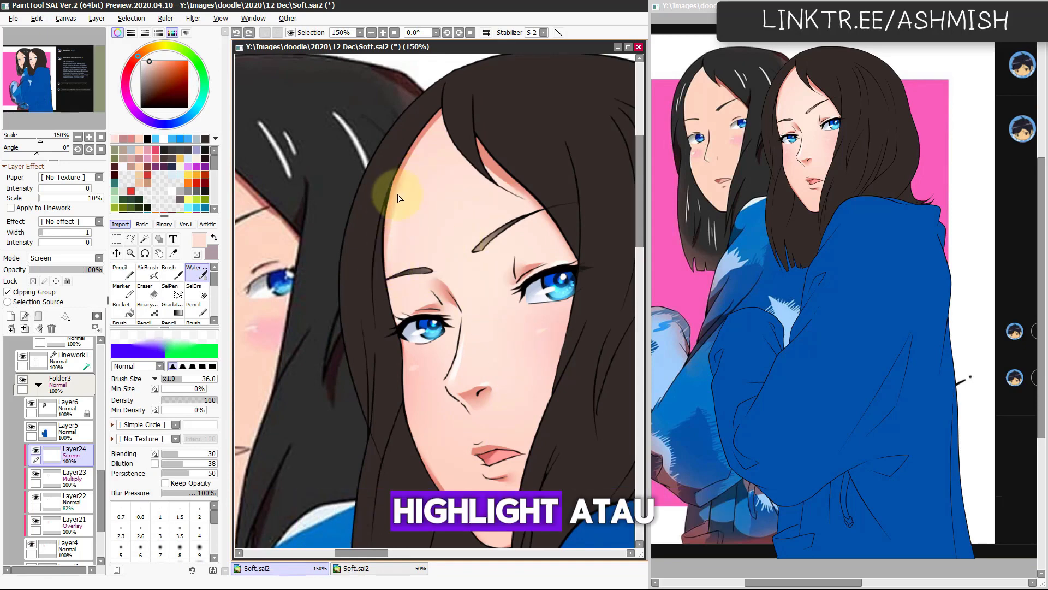
Step: Add highlights around the lips with the size 22 Pencil, check them mirrored, and soften them with the size 36 watercolour brush
{"action": "mouse_move", "coordinate": [499, 467]}
{"action": "left_mouse_down"}
{"action": "mouse_move", "coordinate": [529, 381]}
{"action": "mouse_move", "coordinate": [529, 341]}
{"action": "left_mouse_up"}
{"action": "key", "text": "n"}
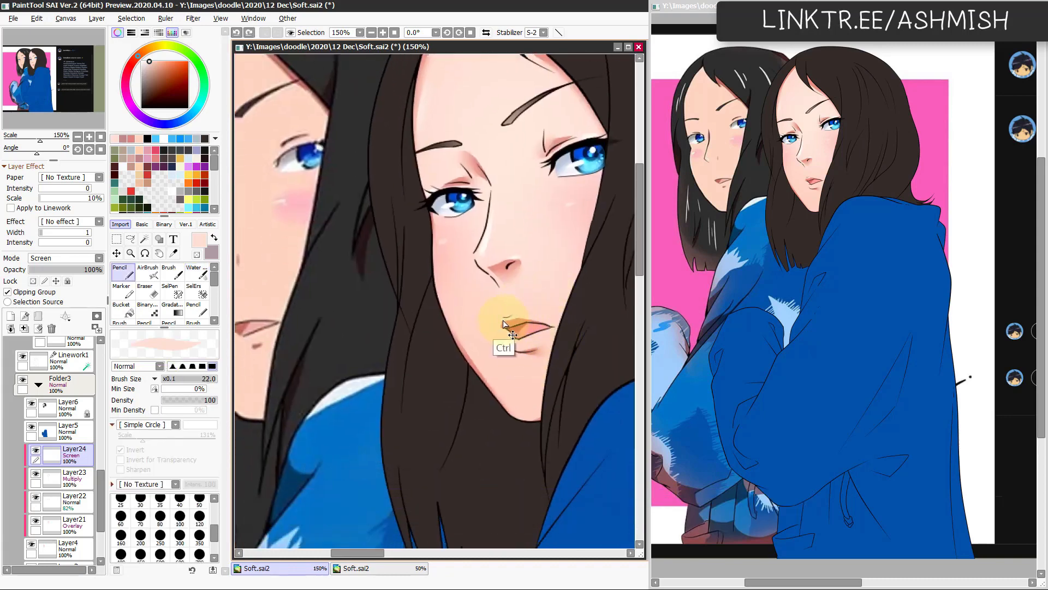
{"action": "key", "text": "h"}
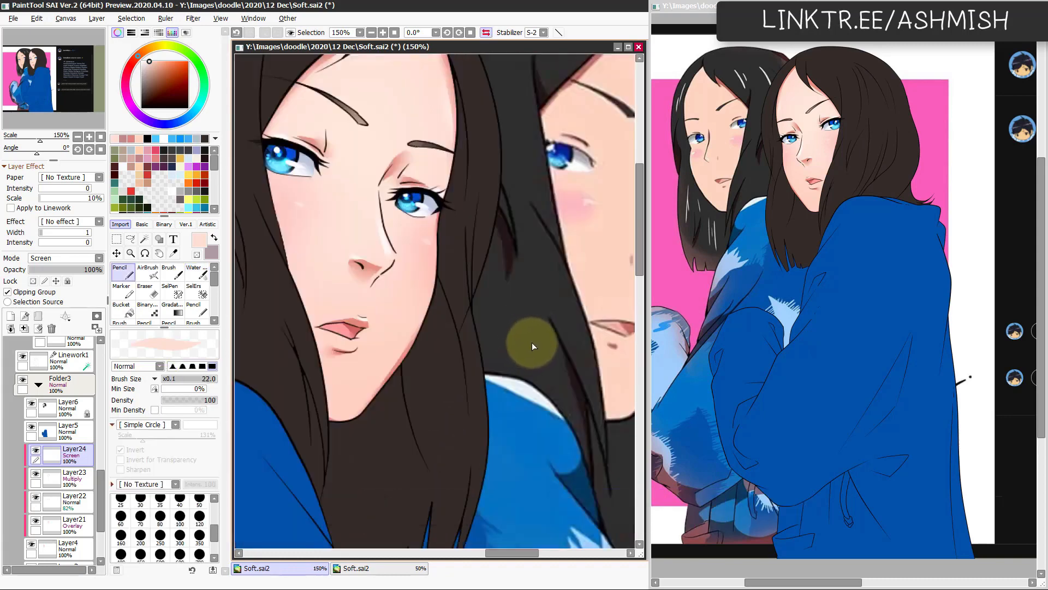
{"action": "key", "text": "h"}
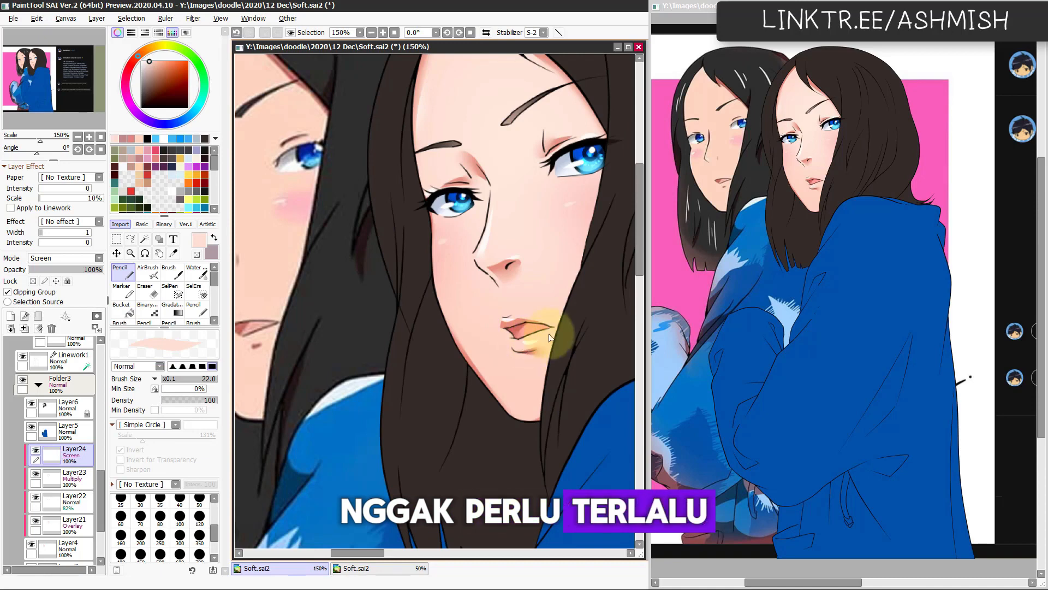
{"action": "key", "text": "c"}
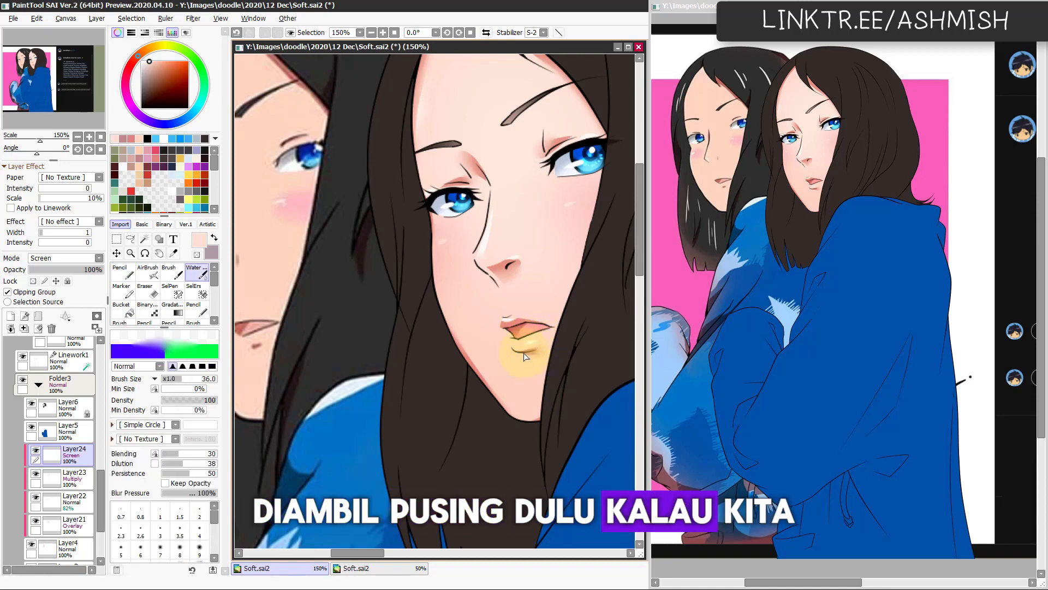
Step: Highlight the chin and jaw edge with the size 22 Pencil, blend with the watercolour brush, and trim with the size 15 Eraser in mirrored view
{"action": "key", "text": "n"}
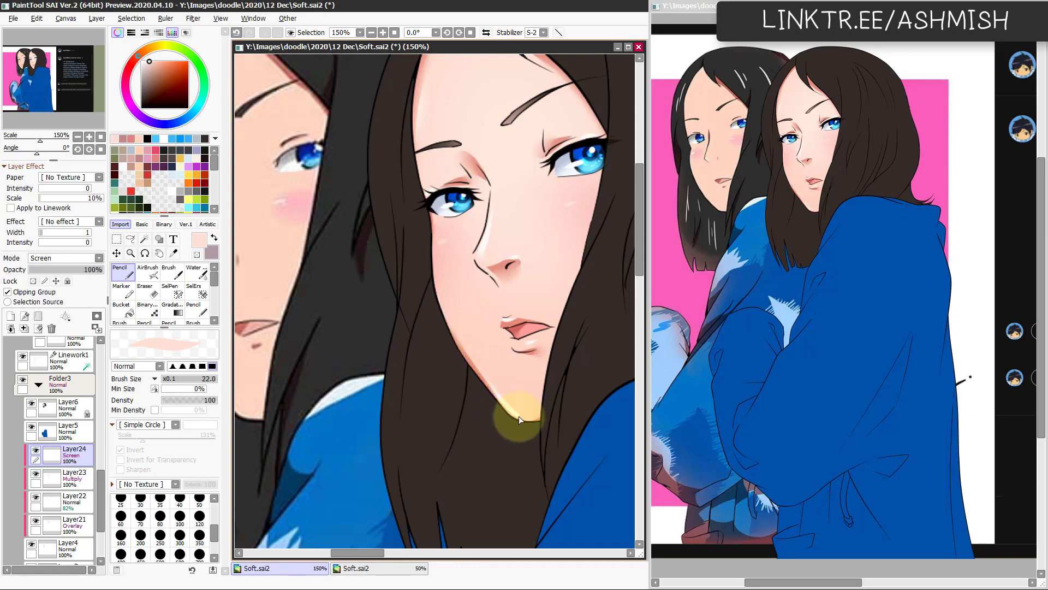
{"action": "key", "text": "c"}
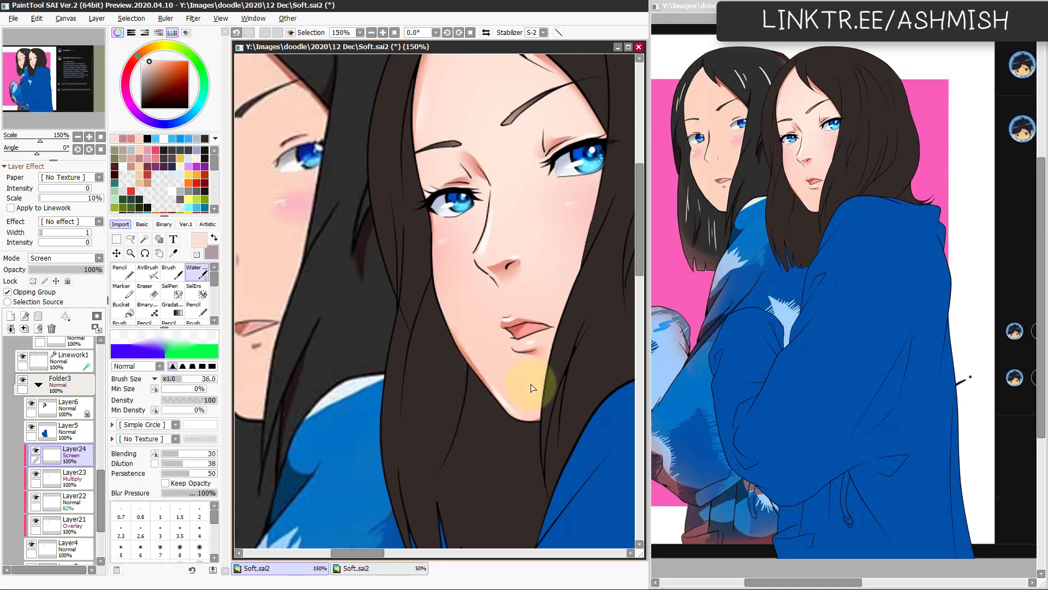
{"action": "key", "text": "h"}
{"action": "key", "text": "e"}
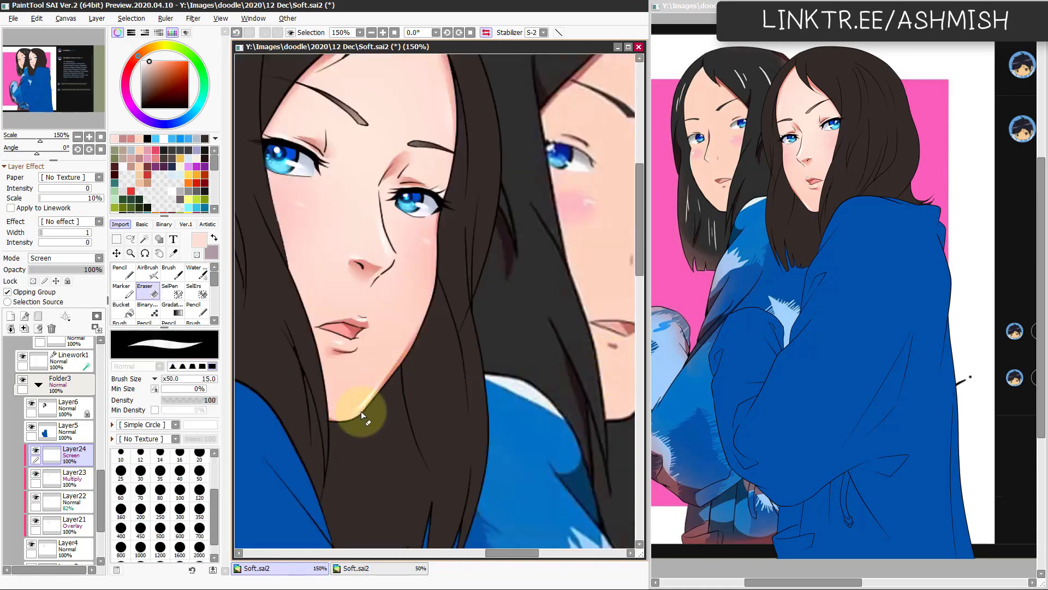
{"action": "key", "text": "h"}
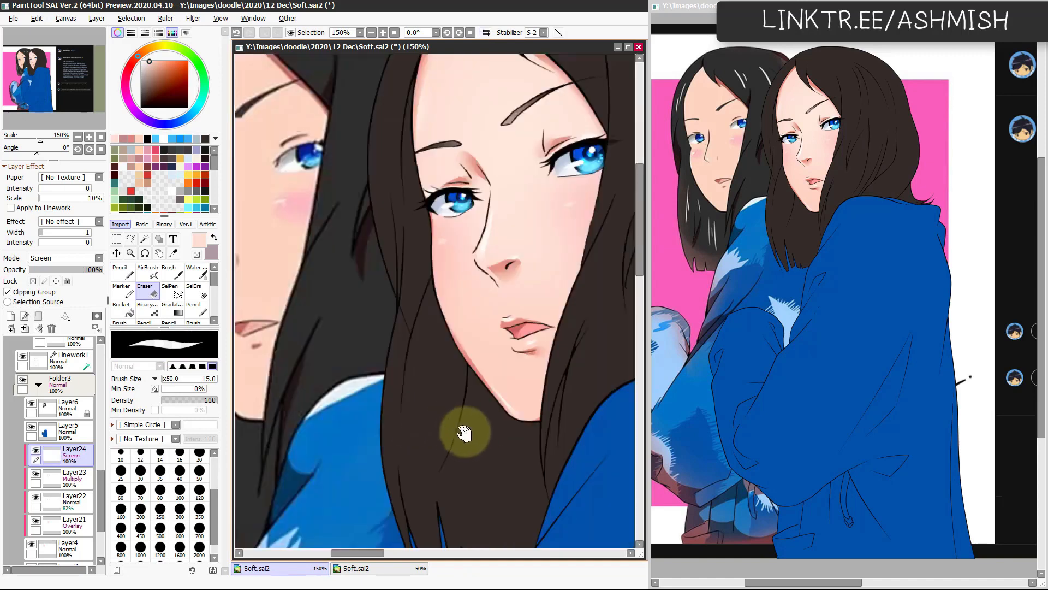
Step: Adjust the Multiply shadow layer's colour again with Hue +9, Saturation +53 and Luminance +24
{"action": "left_click_drag", "start_coordinate": [524, 411], "coordinate": [461, 487]}
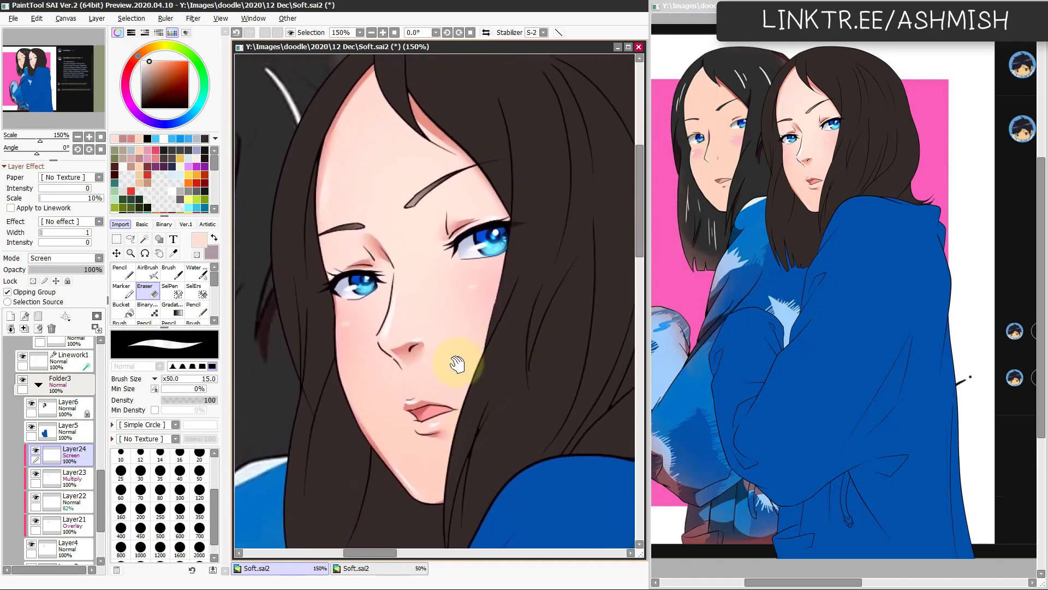
{"action": "left_click_drag", "start_coordinate": [433, 357], "coordinate": [461, 353]}
{"action": "mouse_move", "coordinate": [426, 428]}
{"action": "left_mouse_down"}
{"action": "mouse_move", "coordinate": [445, 421]}
{"action": "mouse_move", "coordinate": [445, 380]}
{"action": "left_mouse_up"}
{"action": "left_click_drag", "start_coordinate": [499, 450], "coordinate": [486, 401]}
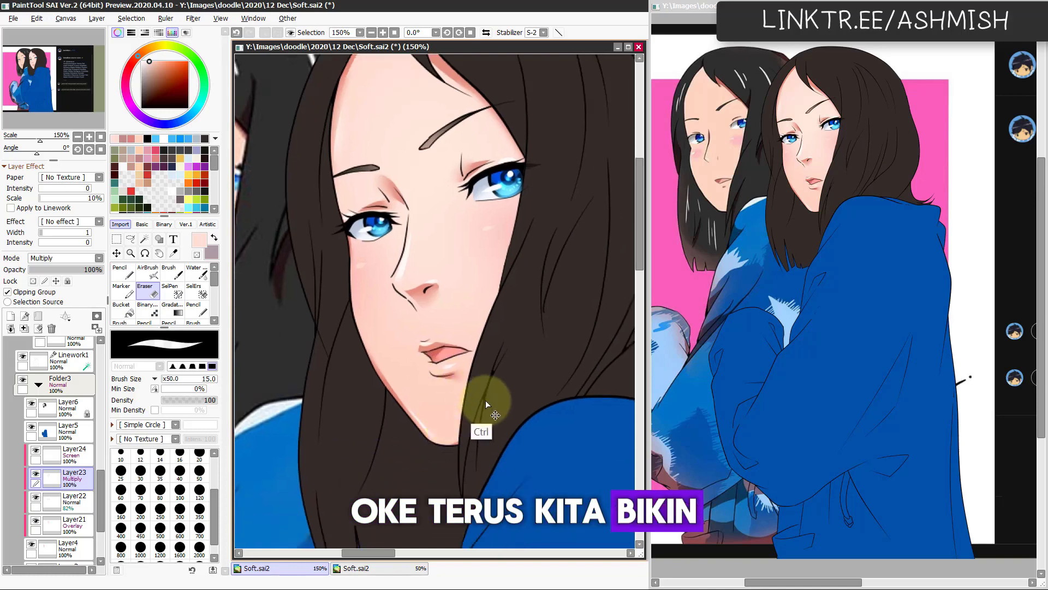
{"action": "key", "text": "ctrl+u"}
{"action": "mouse_move", "coordinate": [212, 465]}
{"action": "left_mouse_down"}
{"action": "mouse_move", "coordinate": [255, 464]}
{"action": "mouse_move", "coordinate": [227, 479]}
{"action": "mouse_move", "coordinate": [212, 447]}
{"action": "left_mouse_up"}
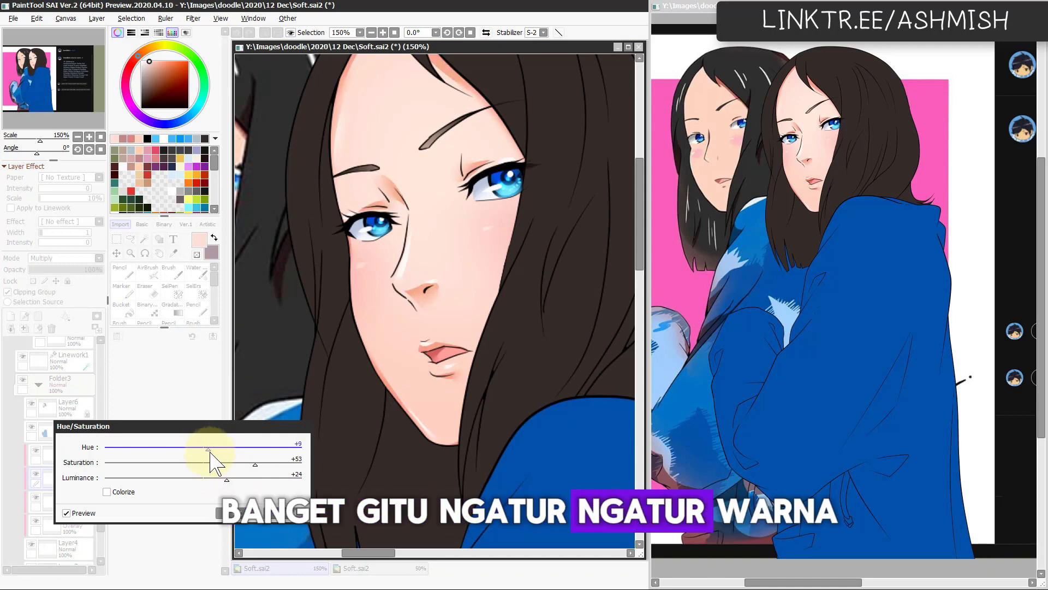
{"action": "left_click", "coordinate": [247, 514]}
Step: Check the recoloured shadows on the face and add a clipped Normal layer directly beneath the Multiply shadow layer
{"action": "key", "text": "Page_Down"}
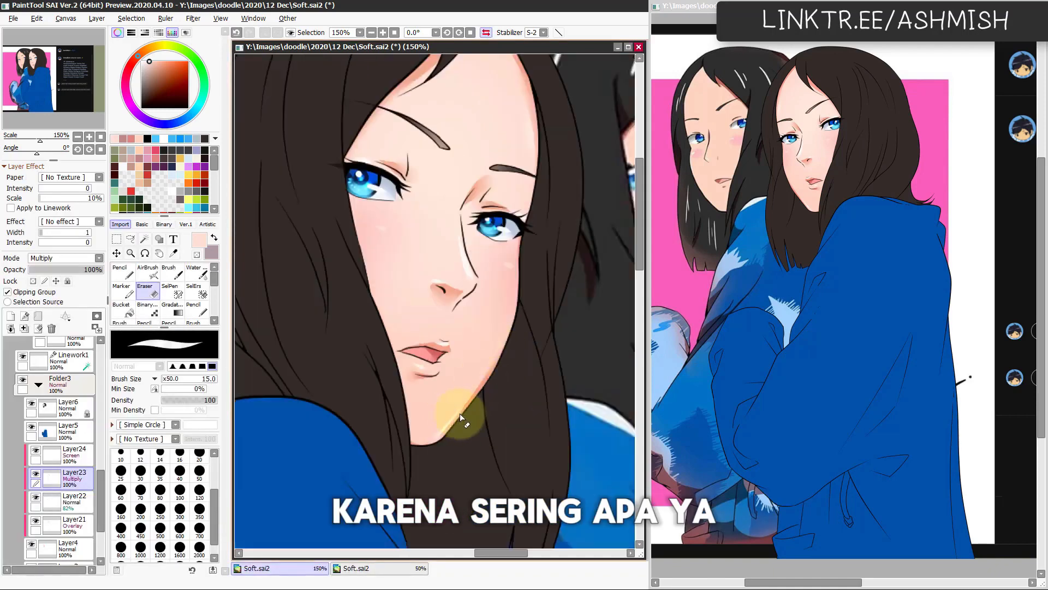
{"action": "key", "text": "Page_Up"}
{"action": "key", "text": "Page_Down"}
{"action": "mouse_move", "coordinate": [469, 438]}
{"action": "left_mouse_down"}
{"action": "mouse_move", "coordinate": [483, 446]}
{"action": "mouse_move", "coordinate": [467, 428]}
{"action": "mouse_move", "coordinate": [485, 442]}
{"action": "mouse_move", "coordinate": [477, 447]}
{"action": "mouse_move", "coordinate": [453, 414]}
{"action": "mouse_move", "coordinate": [437, 445]}
{"action": "mouse_move", "coordinate": [421, 425]}
{"action": "mouse_move", "coordinate": [456, 372]}
{"action": "mouse_move", "coordinate": [438, 342]}
{"action": "mouse_move", "coordinate": [451, 341]}
{"action": "mouse_move", "coordinate": [439, 341]}
{"action": "mouse_move", "coordinate": [480, 335]}
{"action": "mouse_move", "coordinate": [458, 312]}
{"action": "left_mouse_up"}
{"action": "key", "text": "Page_Up"}
{"action": "left_click", "coordinate": [88, 502]}
{"action": "key", "text": "ctrl+shift+n"}
Step: Colour the upper and lower lips with the size 12 Pencil in an orange-pink, undoing a stray stroke
{"action": "left_click", "coordinate": [442, 338], "text": "alt"}
{"action": "key", "text": "Page_Up"}
{"action": "key", "text": "n"}
{"action": "key", "text": "ctrl+z"}
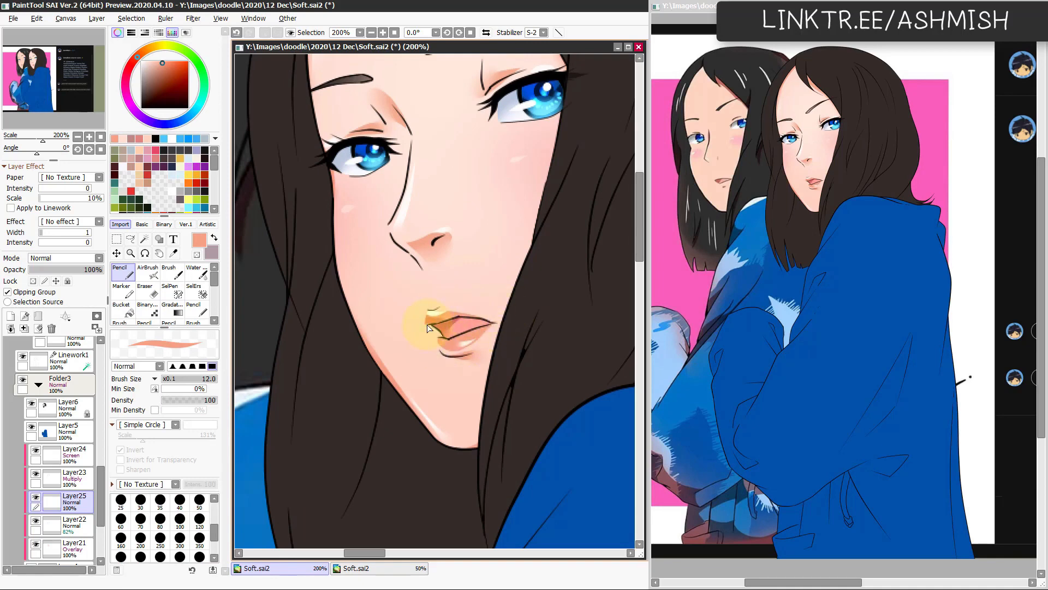
{"action": "mouse_move", "coordinate": [458, 323]}
{"action": "left_mouse_down"}
{"action": "mouse_move", "coordinate": [482, 323]}
{"action": "mouse_move", "coordinate": [441, 343]}
{"action": "left_mouse_up"}
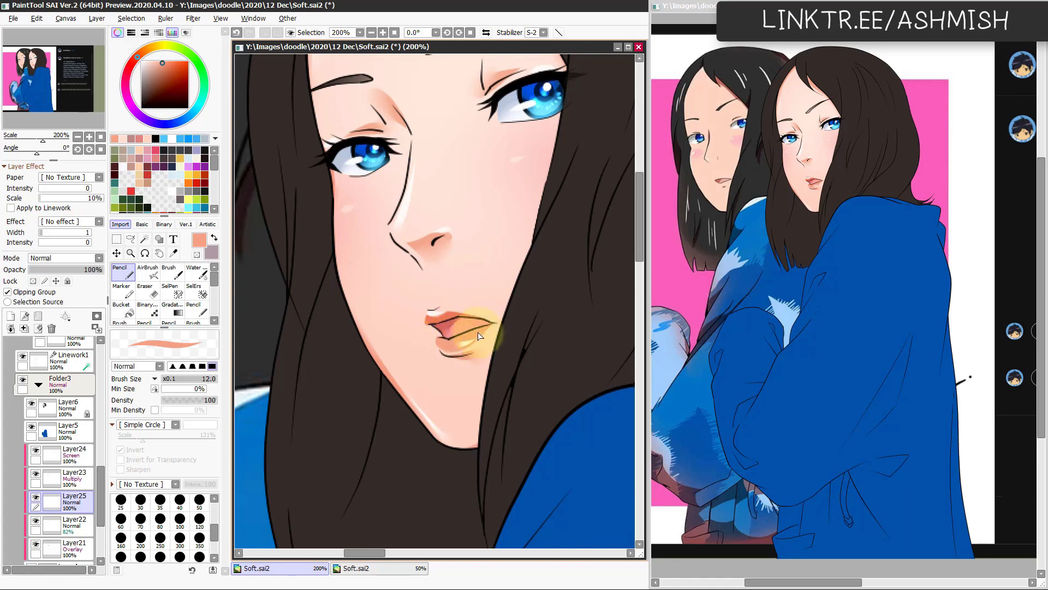
Step: Clean up the lip colour with the size 15 Eraser and adjust the lip layer to Hue -4, Saturation +26 and Luminance +27
{"action": "key", "text": "e"}
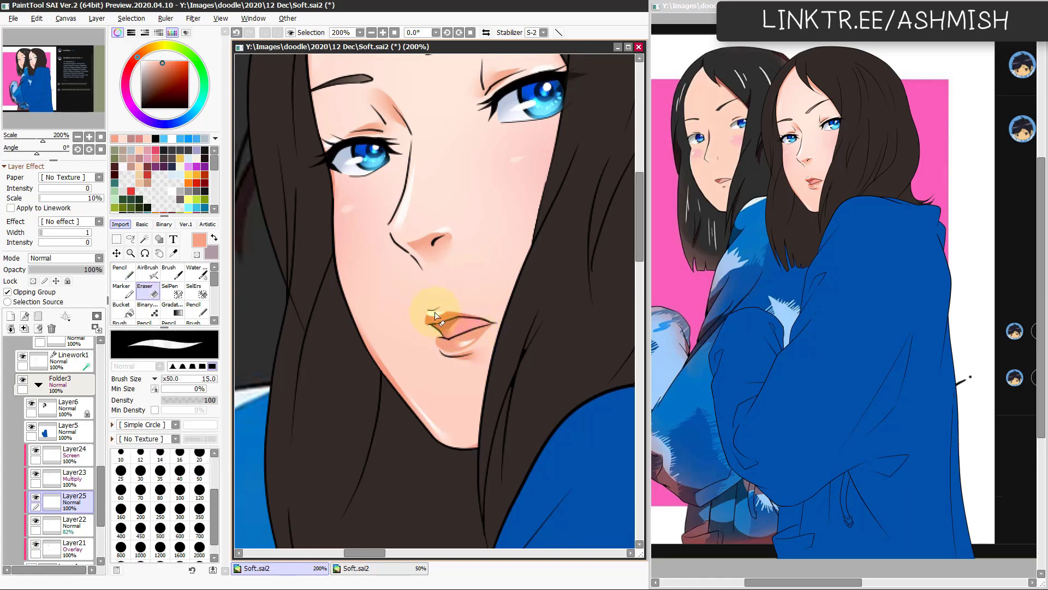
{"action": "key", "text": "ctrl+u"}
{"action": "left_click_drag", "start_coordinate": [215, 447], "coordinate": [214, 477]}
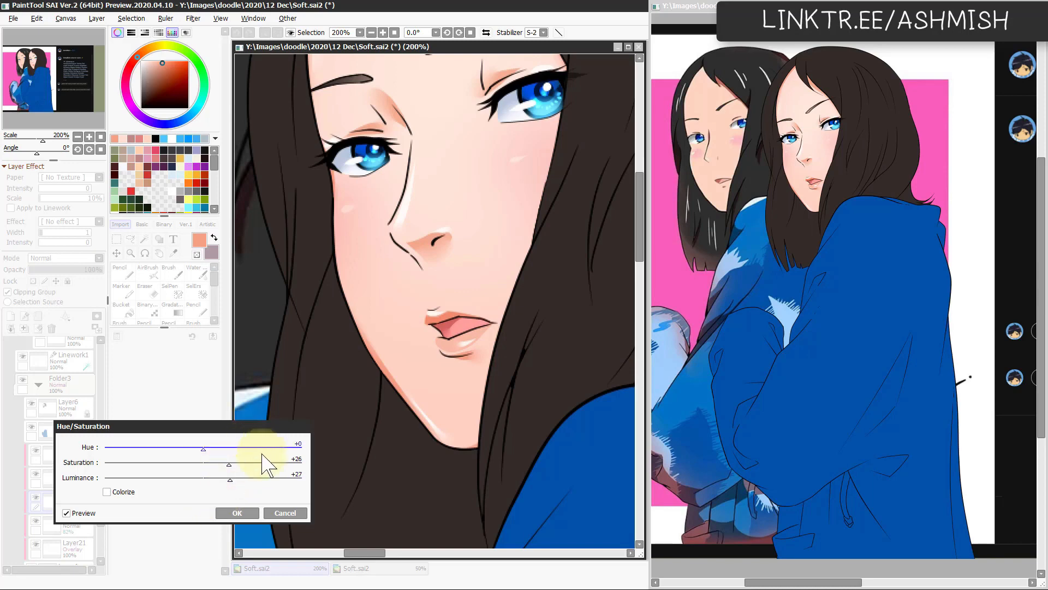
{"action": "left_click_drag", "start_coordinate": [203, 448], "coordinate": [201, 448]}
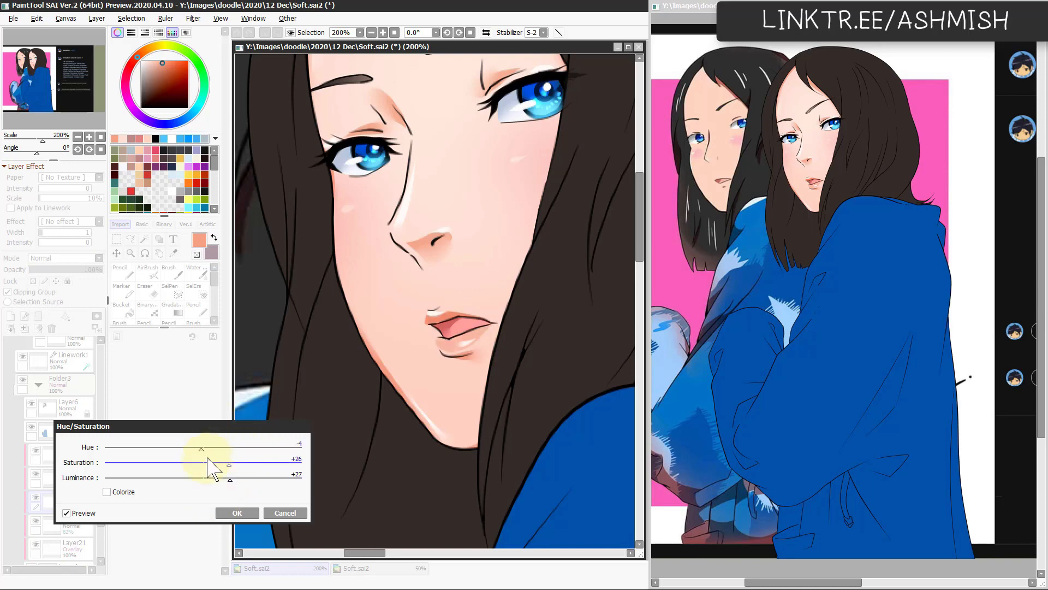
{"action": "left_click", "coordinate": [237, 512]}
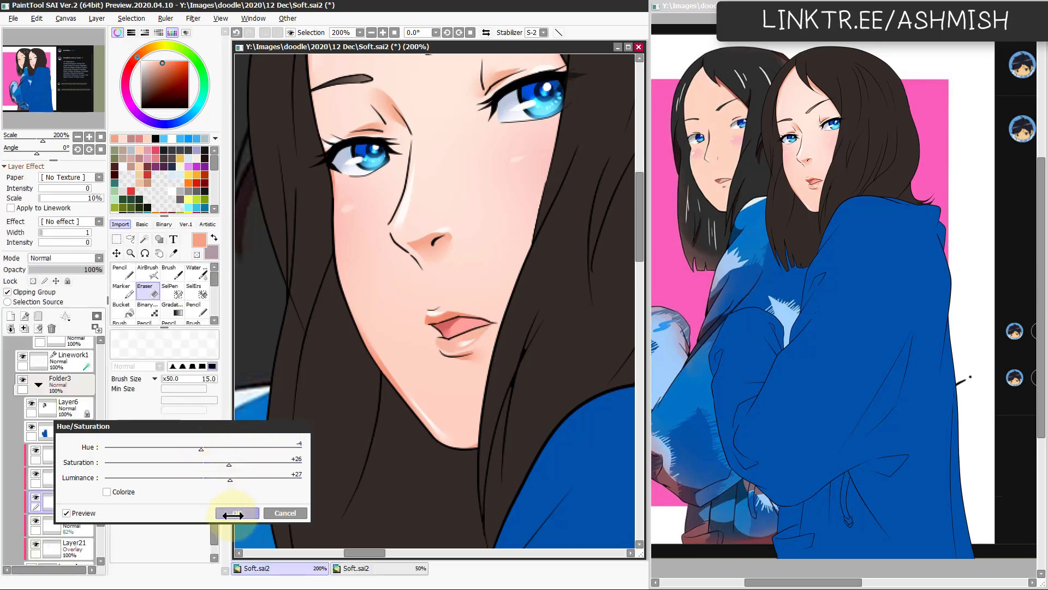
Step: Recolour the mouth's Multiply layer with Hue +5, Saturation +26 and Luminance -32
{"action": "scroll", "coordinate": [484, 384], "scroll_direction": "down", "scroll_amount": 3}
{"action": "scroll", "coordinate": [435, 303], "scroll_direction": "up", "scroll_amount": 2}
{"action": "left_click", "coordinate": [443, 322], "text": "ctrl+shift"}
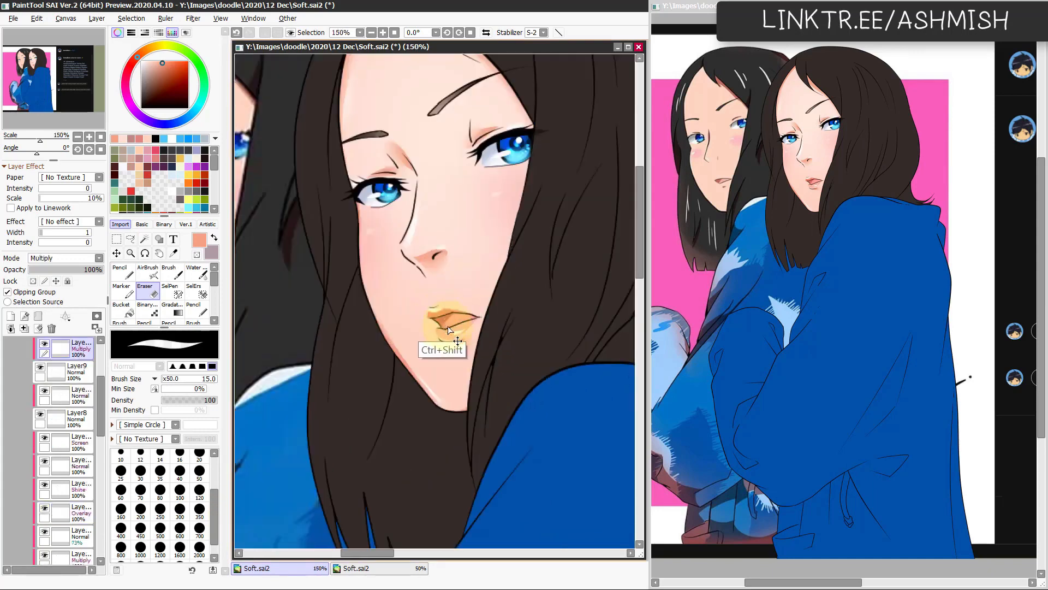
{"action": "key", "text": "ctrl+u"}
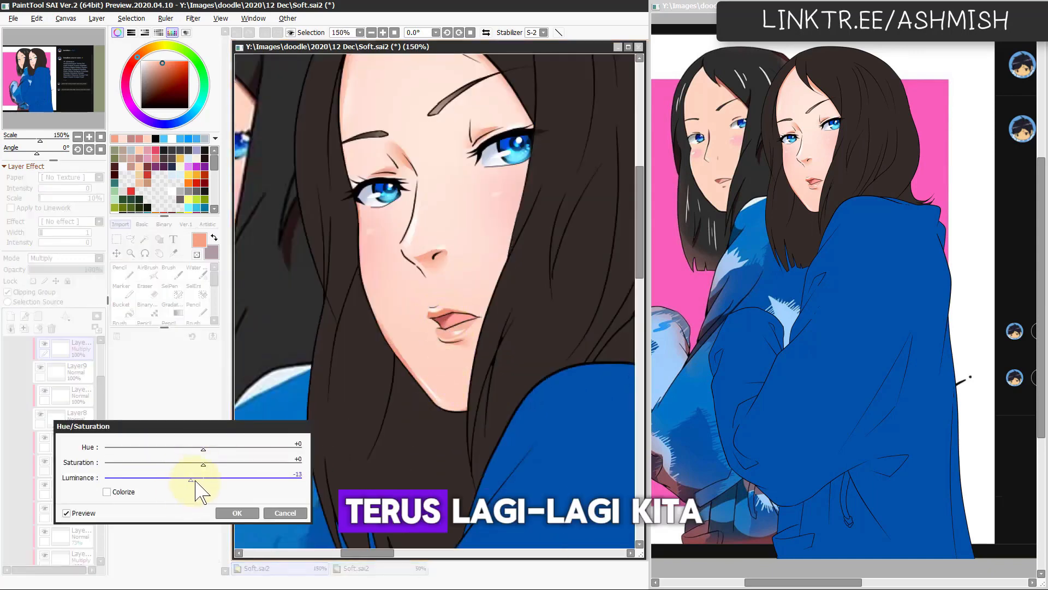
{"action": "left_click_drag", "start_coordinate": [197, 480], "coordinate": [214, 448]}
{"action": "left_click_drag", "start_coordinate": [204, 464], "coordinate": [172, 480]}
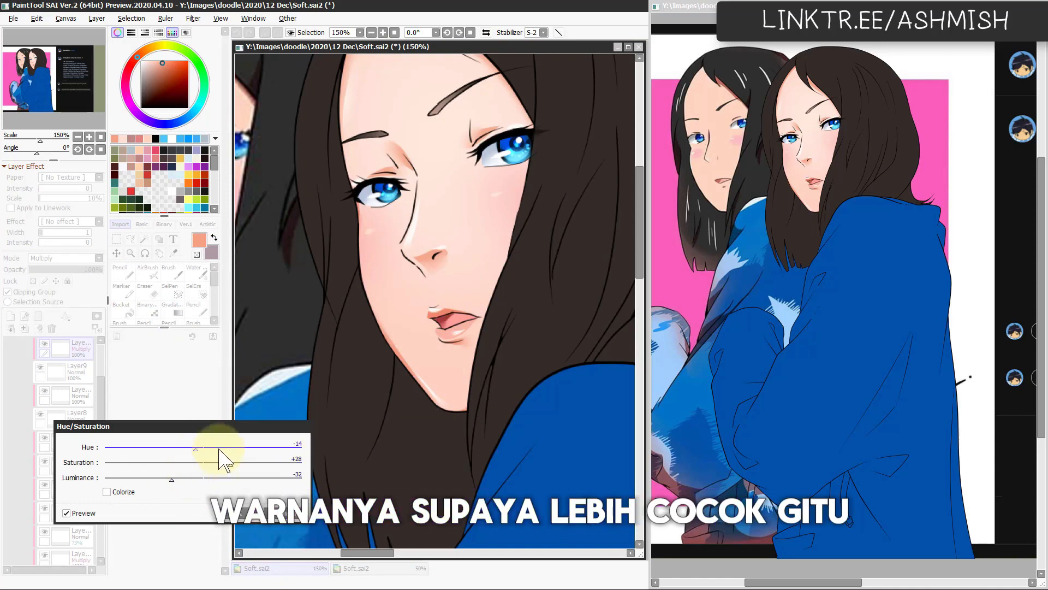
{"action": "mouse_move", "coordinate": [219, 449]}
{"action": "left_mouse_down"}
{"action": "mouse_move", "coordinate": [206, 449]}
{"action": "mouse_move", "coordinate": [233, 464]}
{"action": "left_mouse_up"}
{"action": "left_click_drag", "start_coordinate": [204, 448], "coordinate": [206, 449]}
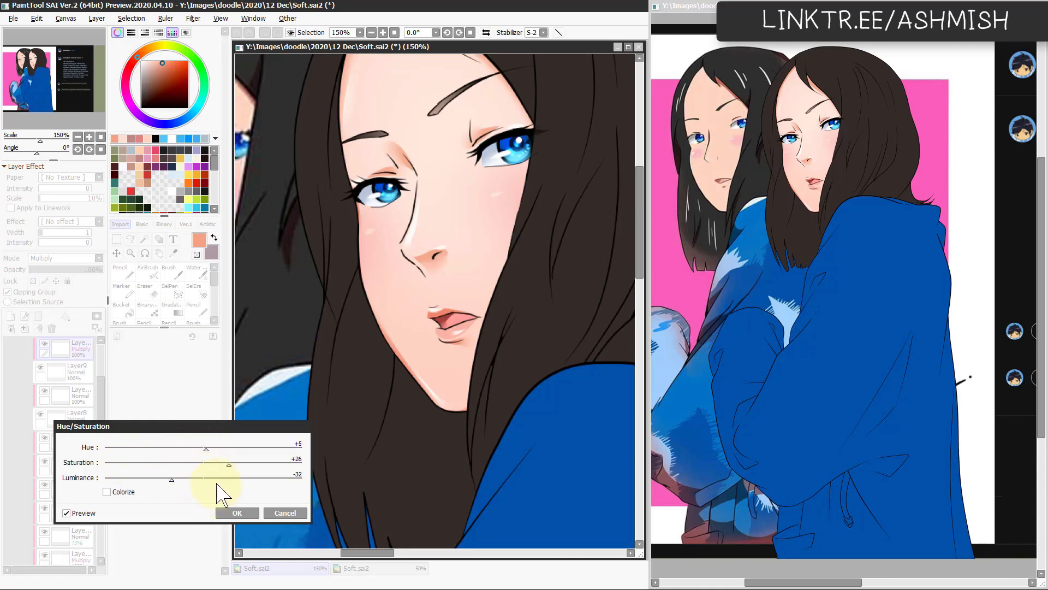
{"action": "left_click", "coordinate": [232, 512]}
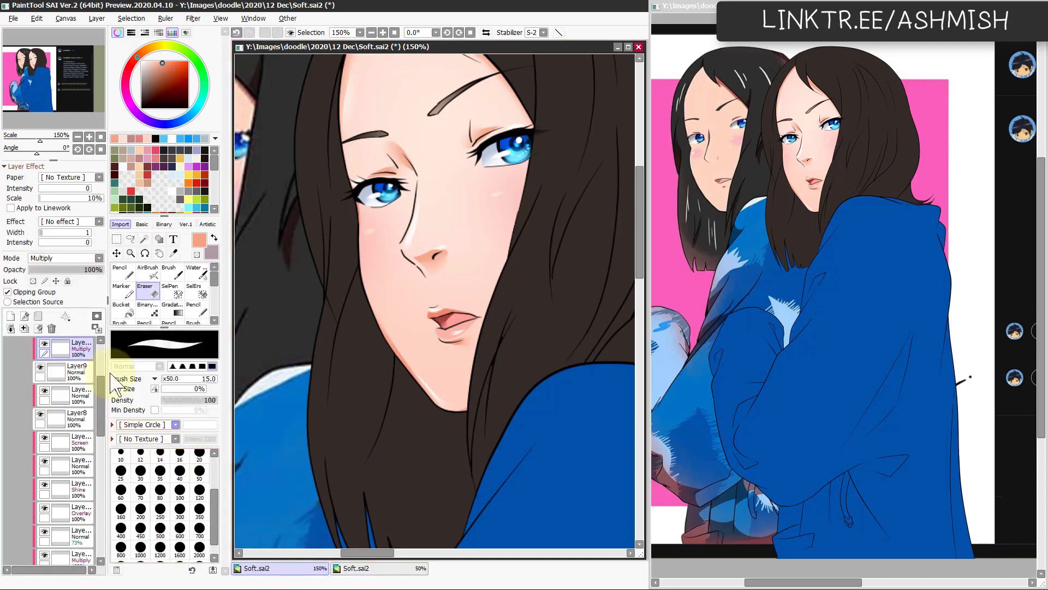
Step: Add a clipped Normal layer above the mouth's Multiply layer, paint the teeth bluish white with the size 25 Pencil, and check in mirrored view
{"action": "left_click", "coordinate": [11, 316]}
{"action": "left_click", "coordinate": [27, 292]}
{"action": "left_click", "coordinate": [123, 167]}
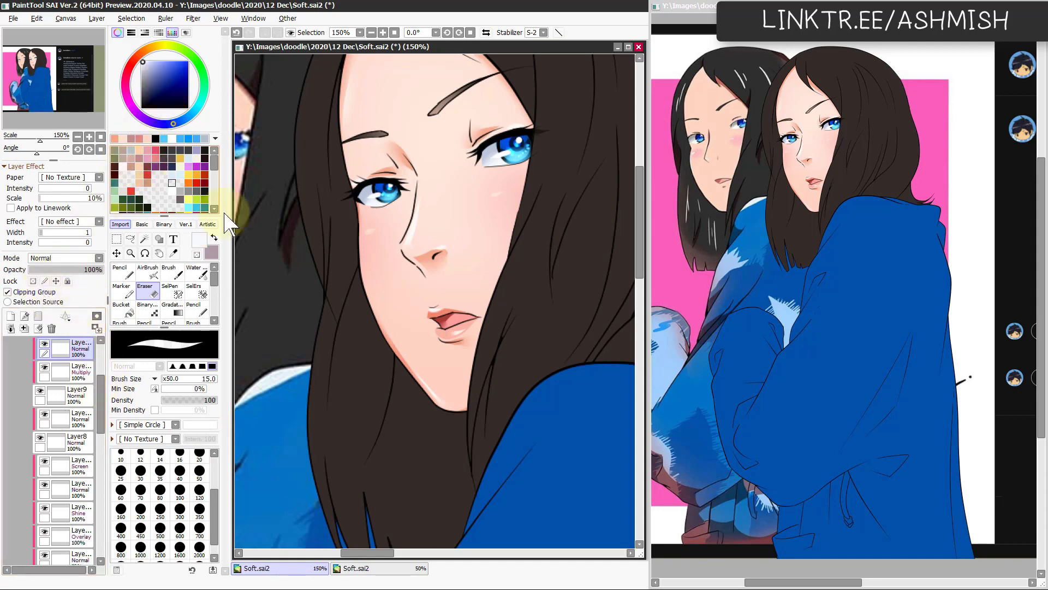
{"action": "key", "text": "n"}
{"action": "left_click_drag", "start_coordinate": [467, 314], "coordinate": [437, 314]}
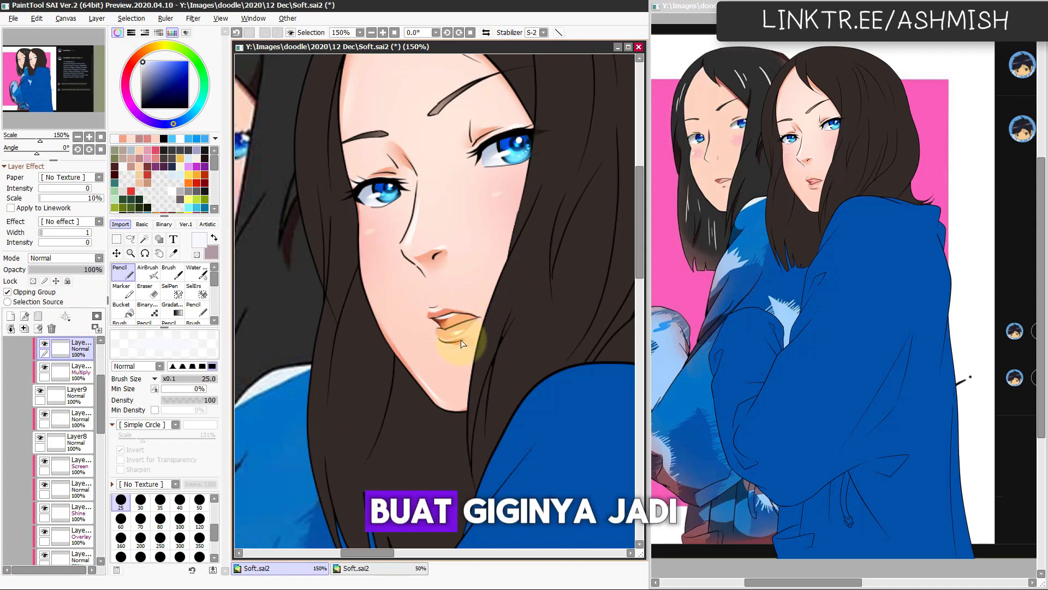
{"action": "key", "text": "h"}
{"action": "key", "text": "h"}
{"action": "scroll", "coordinate": [500, 304], "scroll_direction": "down", "scroll_amount": 3}
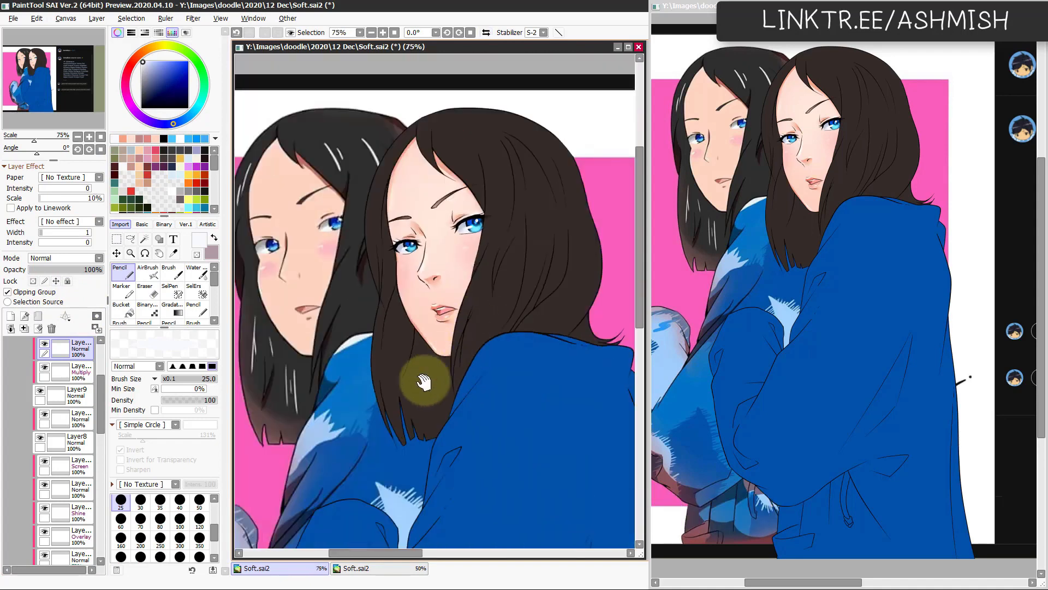
Step: Select the redrawn girl's hair base layer and shift its colour to a dark blue with Hue -164
{"action": "left_click_drag", "start_coordinate": [423, 381], "coordinate": [454, 382]}
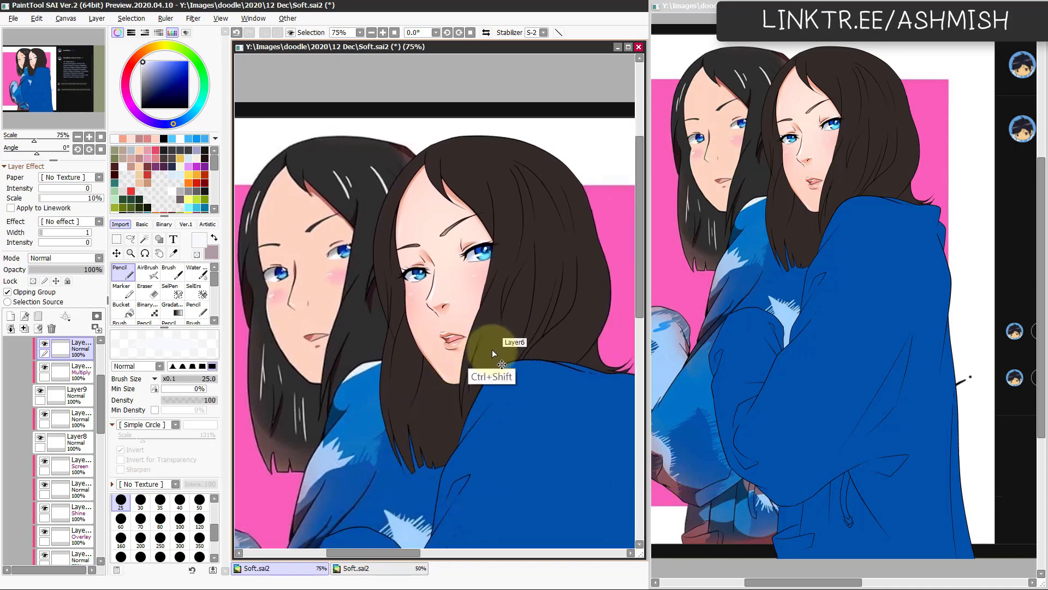
{"action": "left_click", "coordinate": [493, 361], "text": "ctrl+shift"}
{"action": "left_click_drag", "start_coordinate": [481, 451], "coordinate": [434, 447]}
{"action": "scroll", "coordinate": [453, 443], "scroll_direction": "up", "scroll_amount": 1}
{"action": "scroll", "coordinate": [451, 440], "scroll_direction": "down", "scroll_amount": 2}
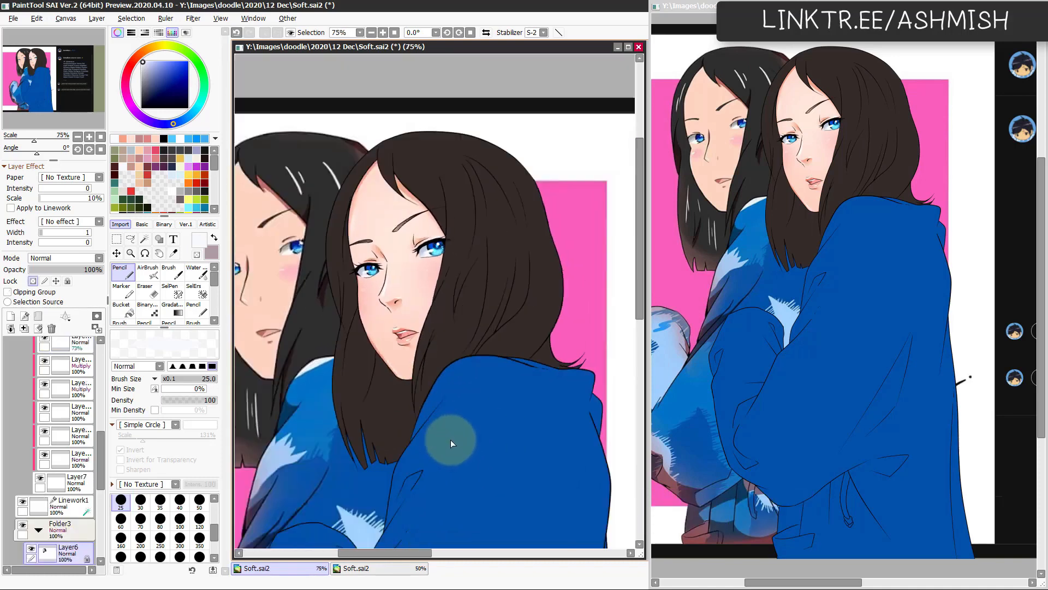
{"action": "key", "text": "ctrl+u"}
{"action": "left_click_drag", "start_coordinate": [204, 448], "coordinate": [115, 458]}
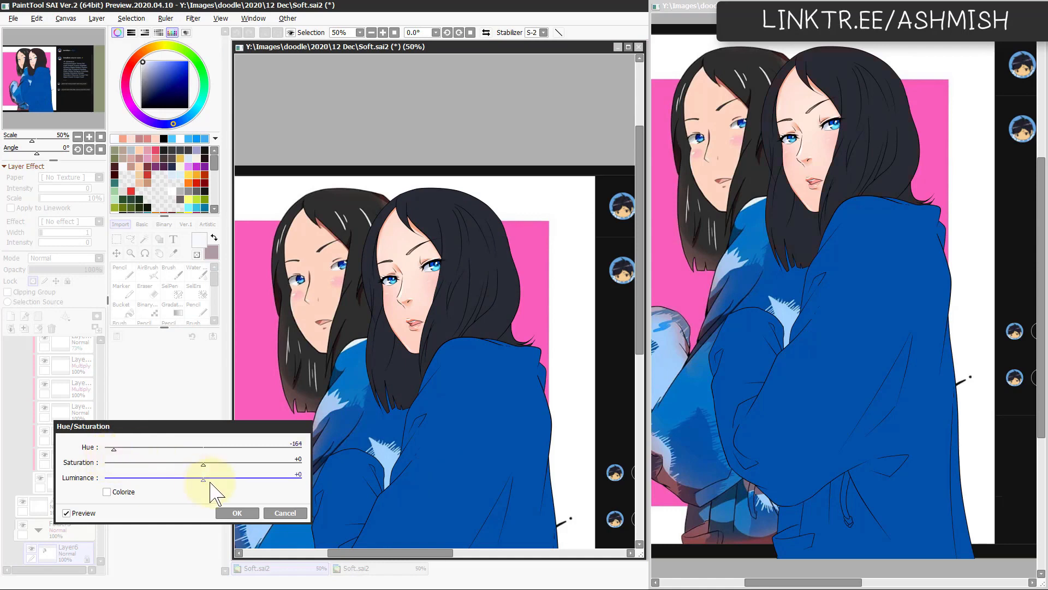
{"action": "left_click", "coordinate": [237, 513]}
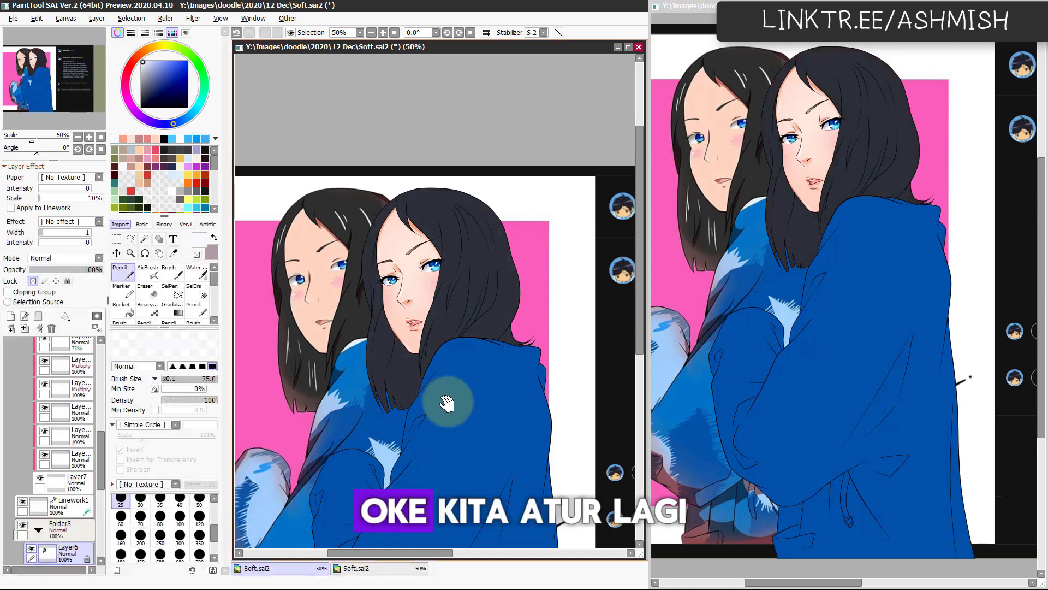
Step: Add a clipped Screen layer above the hair base and softly lighten the hair in dark blue with the size 614 AirBrush
{"action": "left_click", "coordinate": [8, 291]}
{"action": "left_click", "coordinate": [66, 258]}
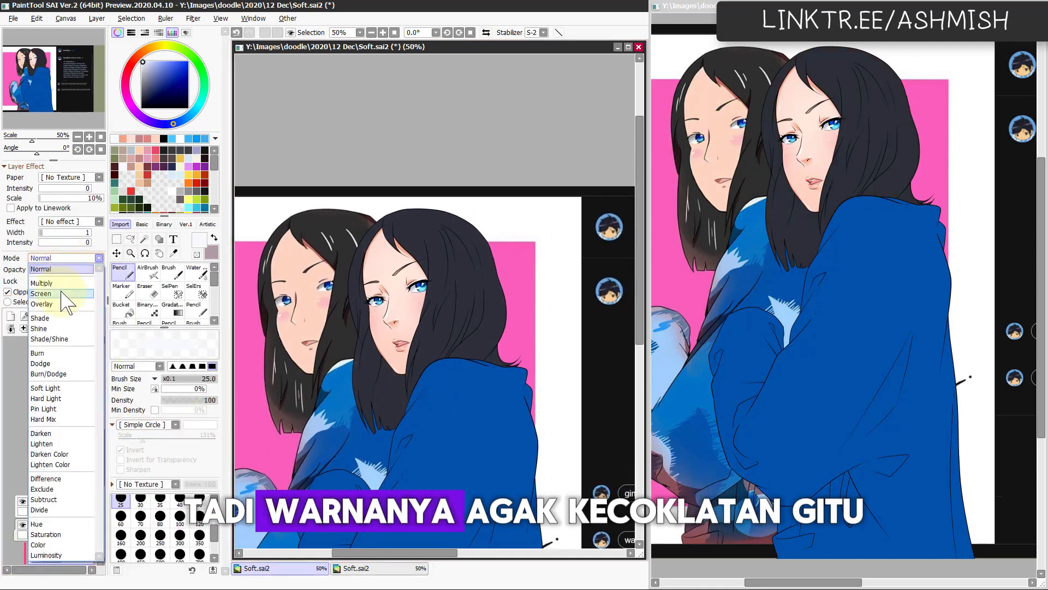
{"action": "left_click", "coordinate": [49, 284]}
{"action": "left_click", "coordinate": [148, 272]}
{"action": "left_click_drag", "start_coordinate": [457, 294], "coordinate": [492, 241]}
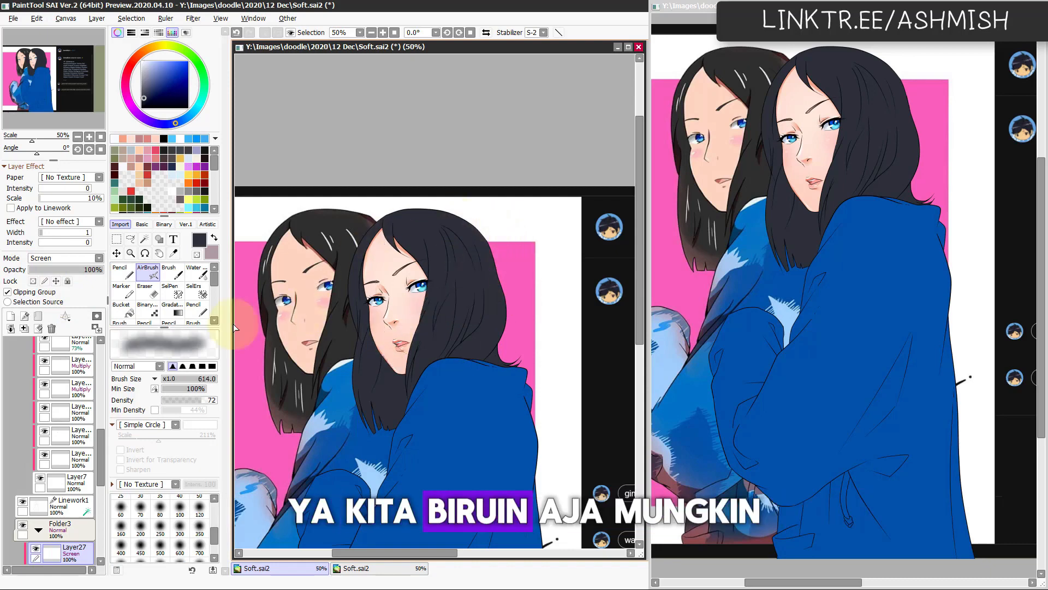
{"action": "mouse_move", "coordinate": [428, 244]}
{"action": "left_mouse_down"}
{"action": "mouse_move", "coordinate": [456, 231]}
{"action": "mouse_move", "coordinate": [416, 256]}
{"action": "mouse_move", "coordinate": [437, 218]}
{"action": "mouse_move", "coordinate": [404, 214]}
{"action": "mouse_move", "coordinate": [432, 276]}
{"action": "mouse_move", "coordinate": [398, 241]}
{"action": "mouse_move", "coordinate": [444, 234]}
{"action": "left_mouse_up"}
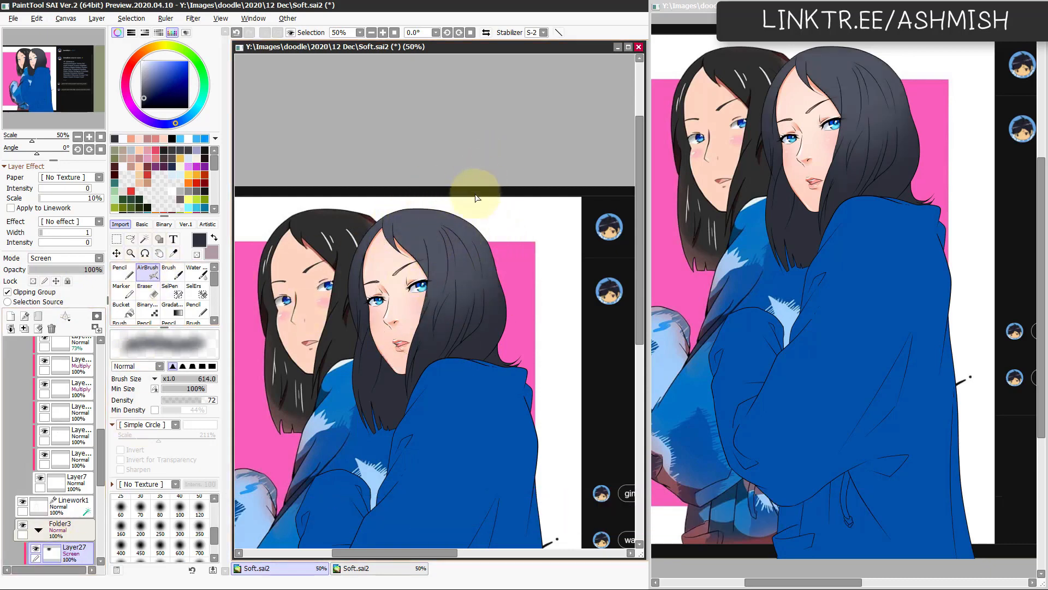
{"action": "left_click_drag", "start_coordinate": [371, 453], "coordinate": [360, 442]}
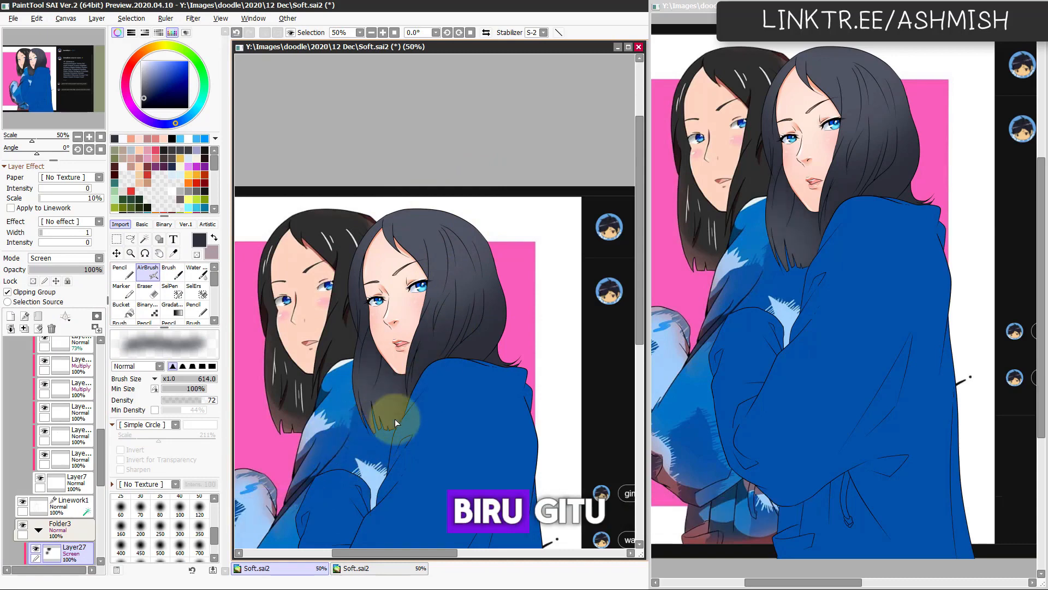
{"action": "left_click_drag", "start_coordinate": [514, 391], "coordinate": [512, 392]}
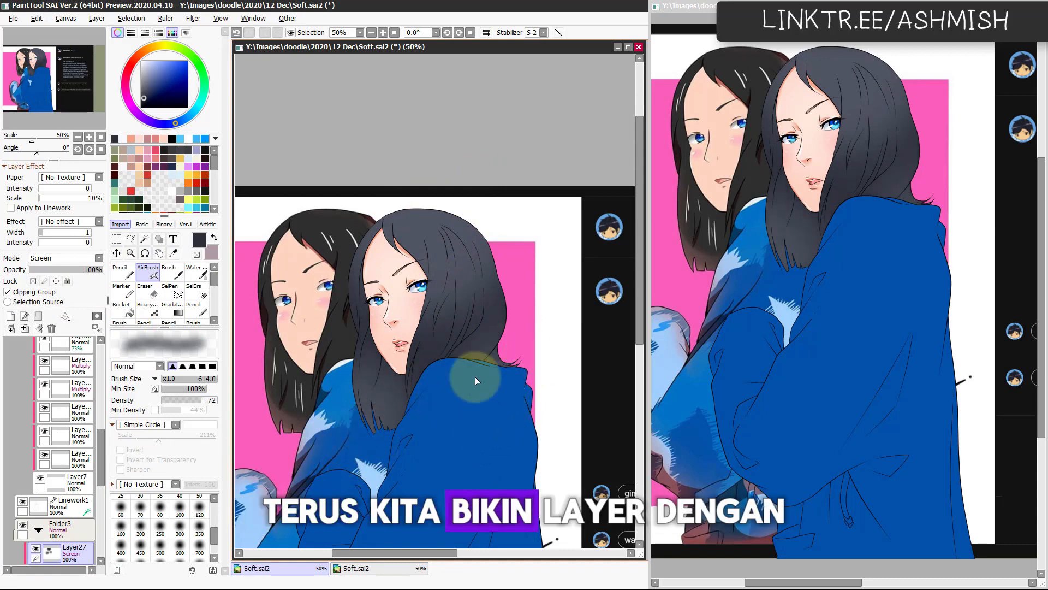
Step: Add a clipped Multiply layer above the hair's Screen layer and choose a muted reddish pink for the hair shadows
{"action": "left_click", "coordinate": [10, 316]}
{"action": "left_click", "coordinate": [51, 291]}
{"action": "left_click", "coordinate": [73, 259]}
{"action": "left_click", "coordinate": [70, 279]}
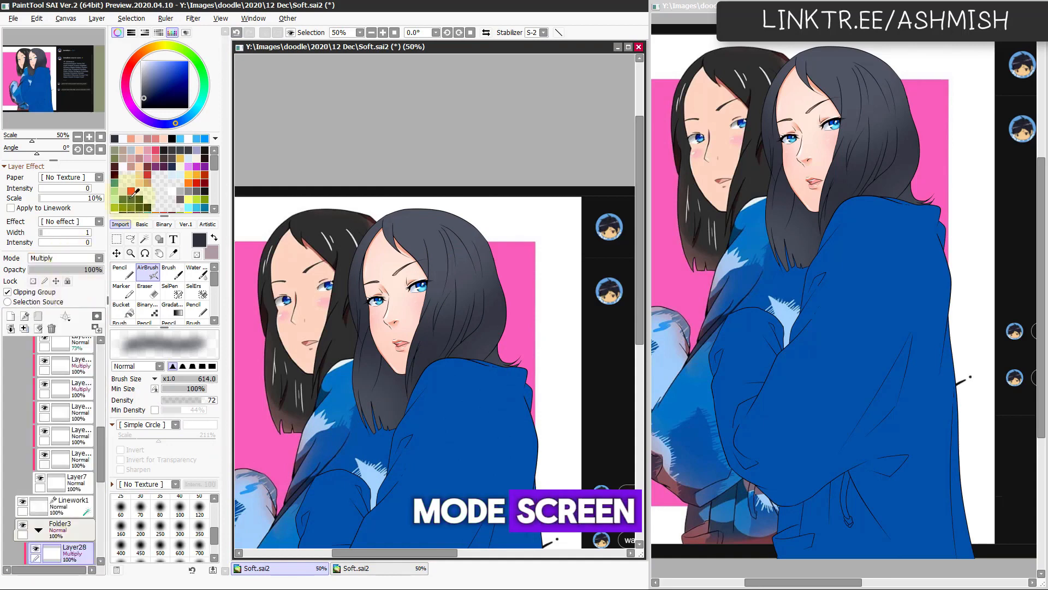
{"action": "left_click", "coordinate": [131, 166]}
Step: Lasso and fill shadow shapes on the hair framing the face and the lock beside the jaw, then check in mirrored view
{"action": "scroll", "coordinate": [383, 363], "scroll_direction": "up", "scroll_amount": 1}
{"action": "left_click_drag", "start_coordinate": [382, 363], "coordinate": [390, 332]}
{"action": "key", "text": "l"}
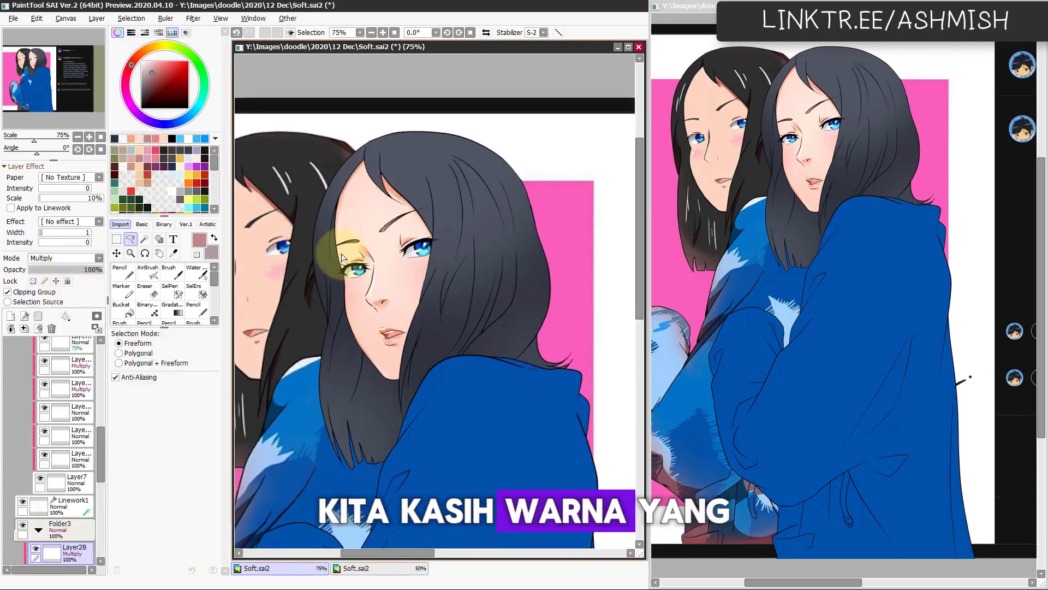
{"action": "mouse_move", "coordinate": [342, 253]}
{"action": "left_mouse_down"}
{"action": "mouse_move", "coordinate": [322, 444]}
{"action": "mouse_move", "coordinate": [425, 484]}
{"action": "mouse_move", "coordinate": [403, 353]}
{"action": "mouse_move", "coordinate": [410, 298]}
{"action": "mouse_move", "coordinate": [399, 417]}
{"action": "mouse_move", "coordinate": [425, 309]}
{"action": "mouse_move", "coordinate": [416, 384]}
{"action": "left_mouse_up"}
{"action": "key", "text": "ctrl+f"}
{"action": "key", "text": "ctrl+d"}
{"action": "key", "text": "ctrl+d"}
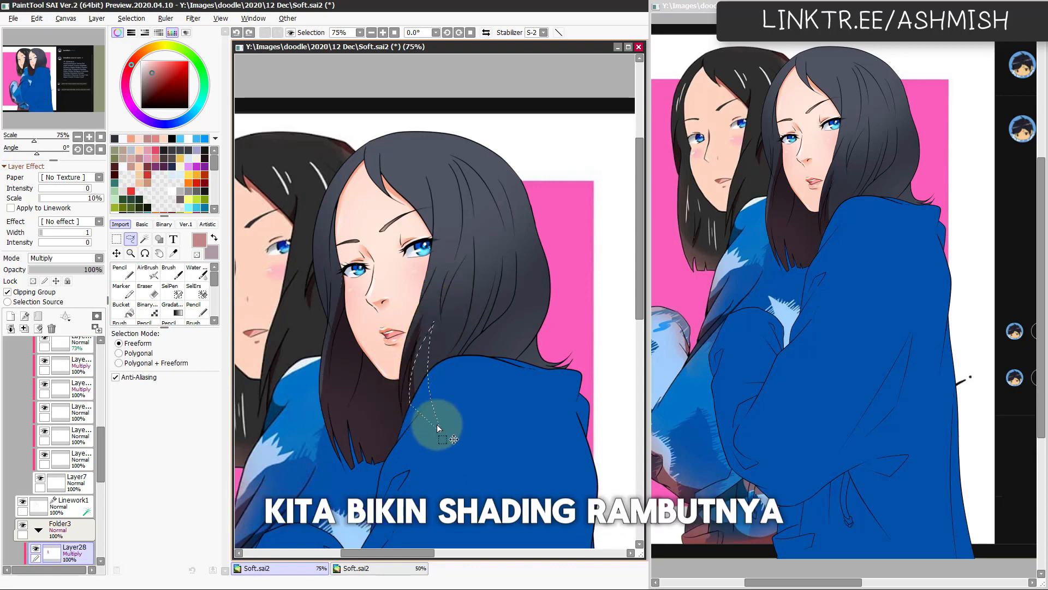
{"action": "key", "text": "ctrl+f"}
{"action": "key", "text": "ctrl+d"}
{"action": "key", "text": "h"}
{"action": "key", "text": "h"}
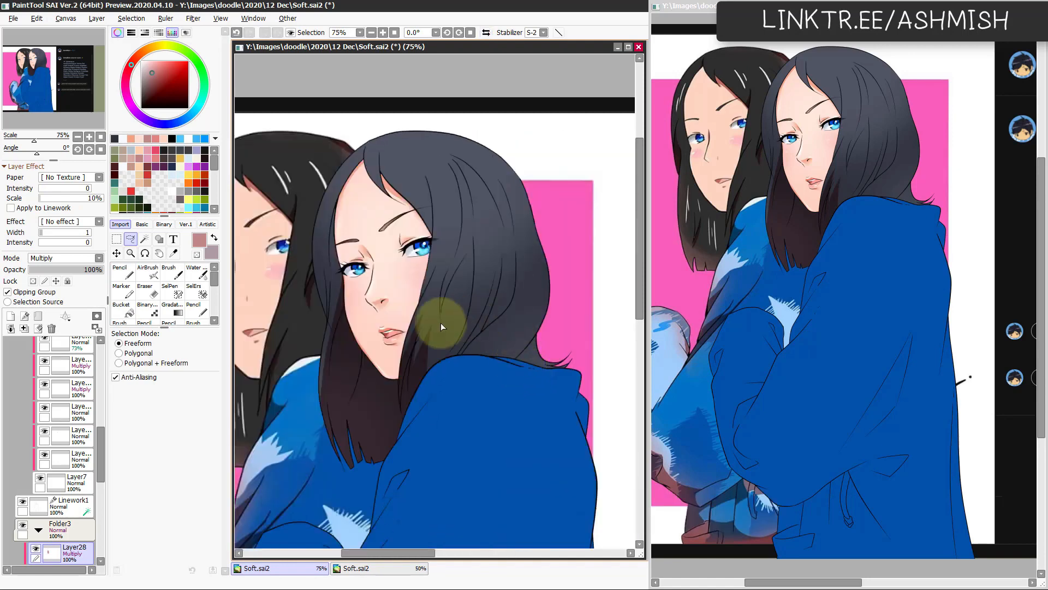
Step: Lasso and fill long shadow strands in the hair behind the cheek, undoing one misdrawn selection
{"action": "left_click_drag", "start_coordinate": [468, 253], "coordinate": [469, 252]}
{"action": "key", "text": "ctrl+z"}
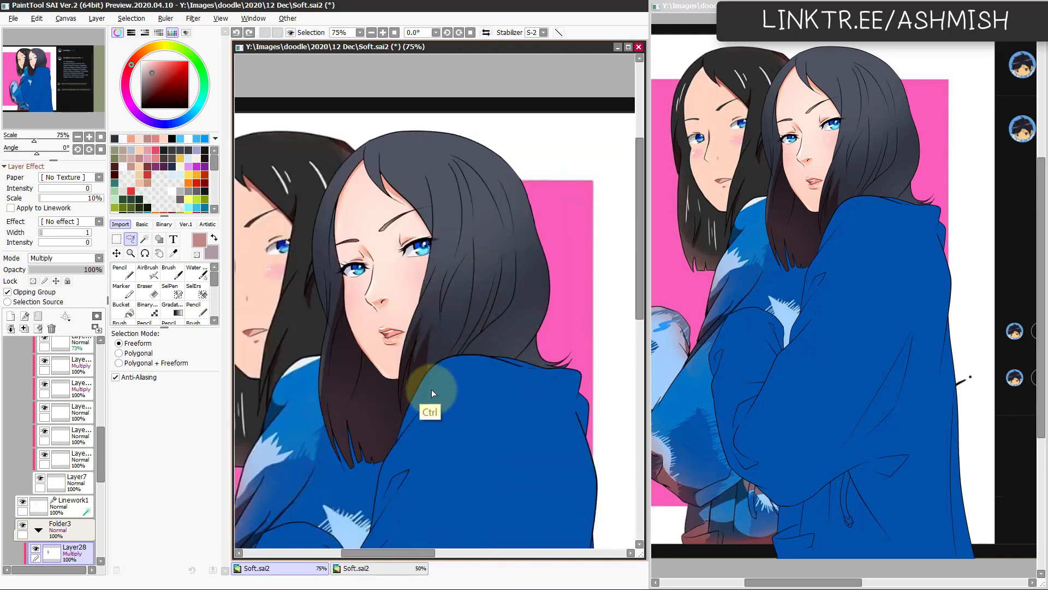
{"action": "mouse_move", "coordinate": [433, 393]}
{"action": "left_mouse_down"}
{"action": "mouse_move", "coordinate": [442, 306]}
{"action": "mouse_move", "coordinate": [469, 223]}
{"action": "mouse_move", "coordinate": [474, 277]}
{"action": "mouse_move", "coordinate": [436, 391]}
{"action": "left_mouse_up"}
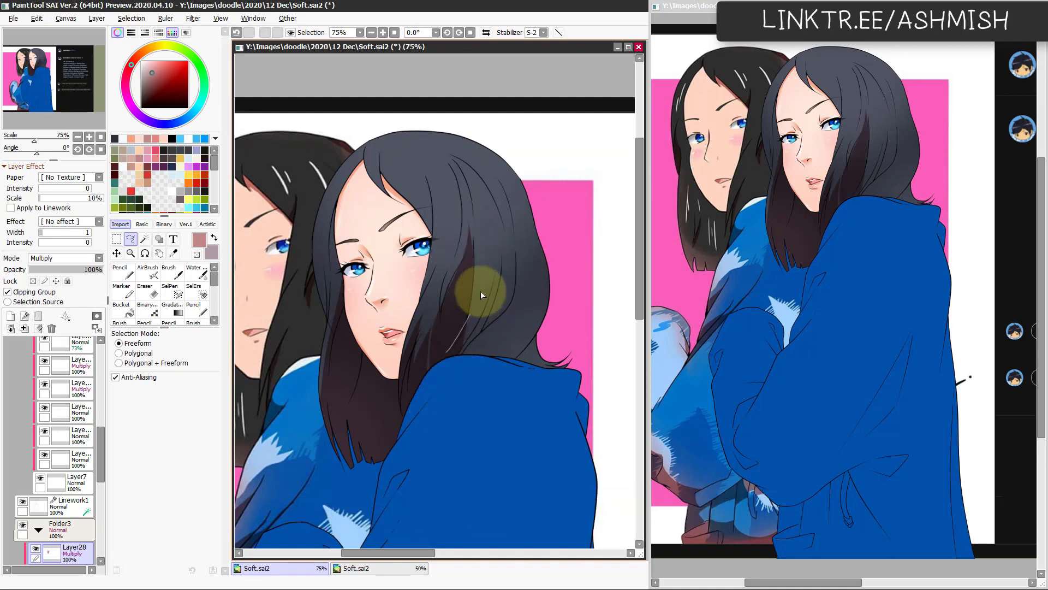
{"action": "mouse_move", "coordinate": [470, 332]}
{"action": "left_mouse_down"}
{"action": "mouse_move", "coordinate": [459, 351]}
{"action": "mouse_move", "coordinate": [486, 308]}
{"action": "mouse_move", "coordinate": [503, 233]}
{"action": "mouse_move", "coordinate": [502, 289]}
{"action": "mouse_move", "coordinate": [454, 366]}
{"action": "left_mouse_up"}
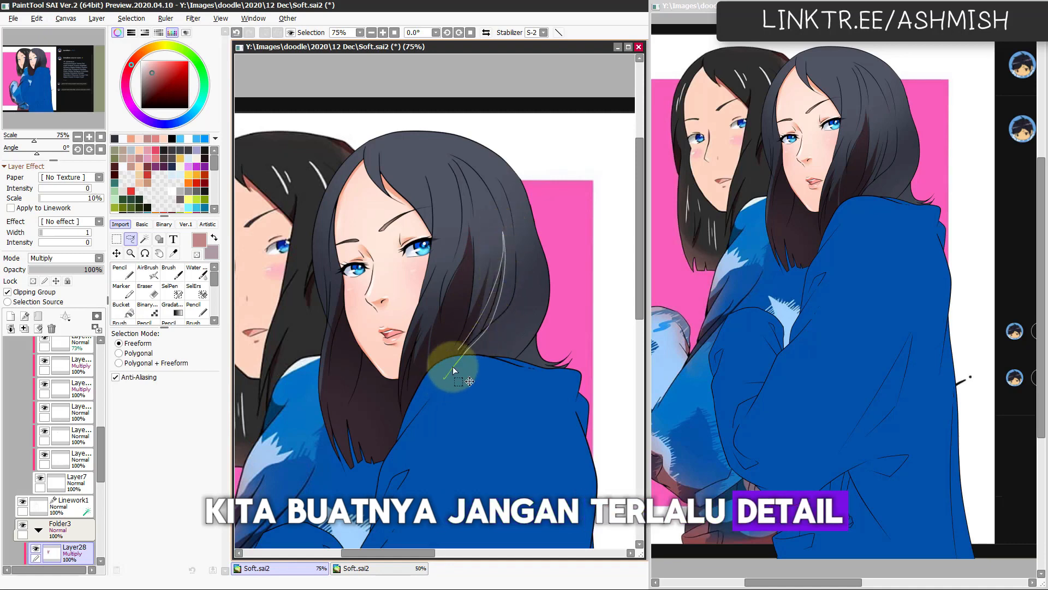
{"action": "key", "text": "ctrl+f"}
{"action": "key", "text": "ctrl+d"}
Step: Lasso and fill another curved shadow strand farther back, running from the outer hair down to the collar
{"action": "mouse_move", "coordinate": [490, 307]}
{"action": "left_mouse_down"}
{"action": "mouse_move", "coordinate": [510, 235]}
{"action": "mouse_move", "coordinate": [519, 258]}
{"action": "left_mouse_up"}
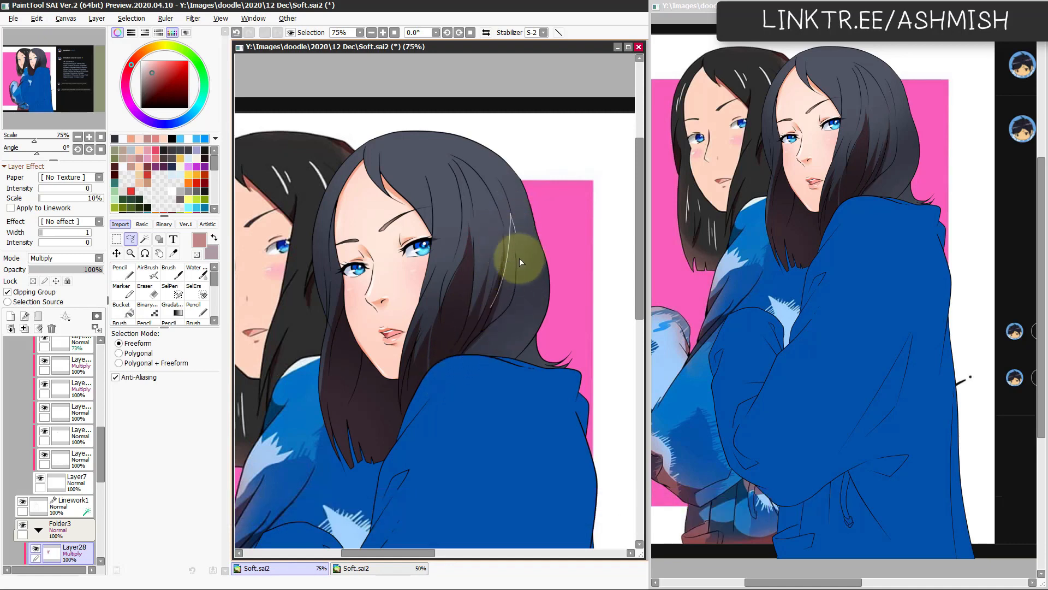
{"action": "left_click_drag", "start_coordinate": [445, 389], "coordinate": [447, 389]}
{"action": "key", "text": "ctrl+f"}
{"action": "key", "text": "ctrl+d"}
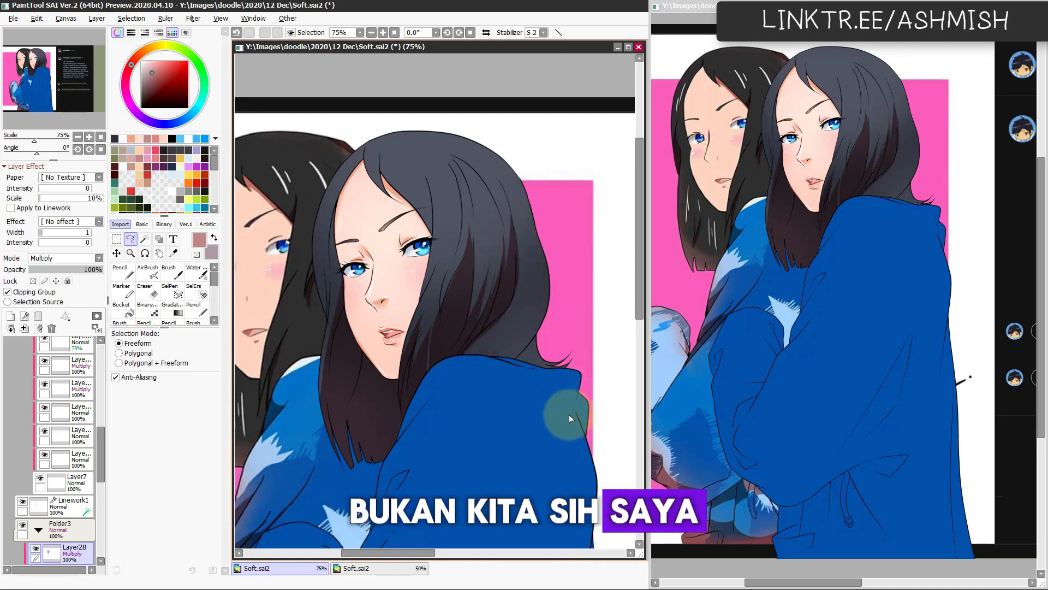
Step: Lasso and fill two shadow areas in the lower back hair just above the hoodie's collar
{"action": "mouse_move", "coordinate": [496, 342]}
{"action": "left_mouse_down"}
{"action": "mouse_move", "coordinate": [526, 328]}
{"action": "mouse_move", "coordinate": [475, 380]}
{"action": "mouse_move", "coordinate": [533, 328]}
{"action": "left_mouse_up"}
{"action": "key", "text": "ctrl+f"}
{"action": "key", "text": "ctrl+d"}
{"action": "mouse_move", "coordinate": [489, 362]}
{"action": "left_mouse_down"}
{"action": "mouse_move", "coordinate": [523, 340]}
{"action": "mouse_move", "coordinate": [469, 385]}
{"action": "mouse_move", "coordinate": [488, 358]}
{"action": "mouse_move", "coordinate": [499, 366]}
{"action": "left_mouse_up"}
{"action": "key", "text": "ctrl+f"}
{"action": "key", "text": "ctrl+d"}
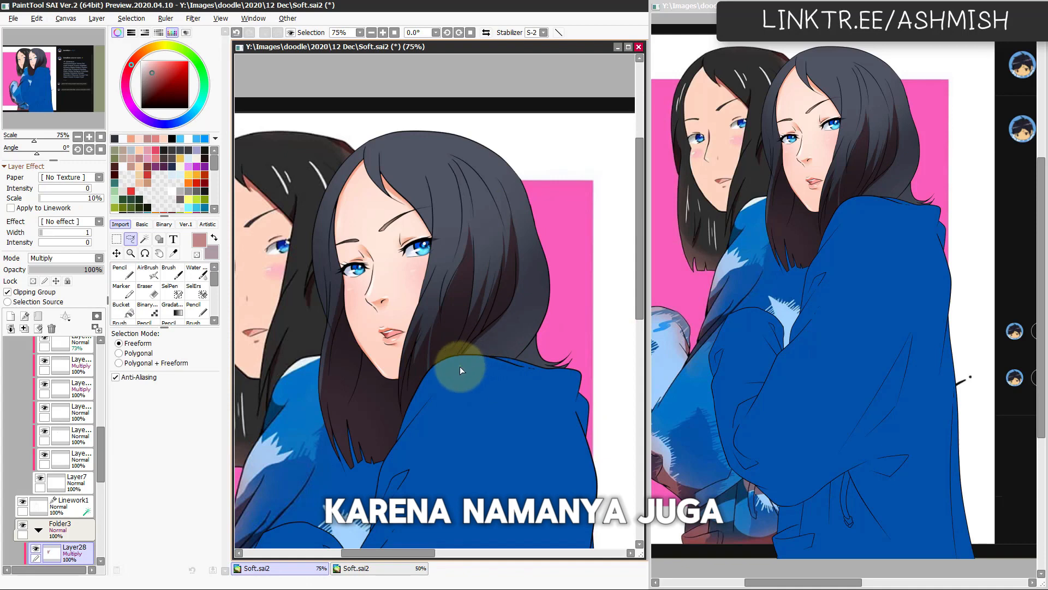
Step: Check the hair in mirrored view, then lasso and fill a shadow along its outer lower back edge, redrawing the first selection
{"action": "key", "text": "h"}
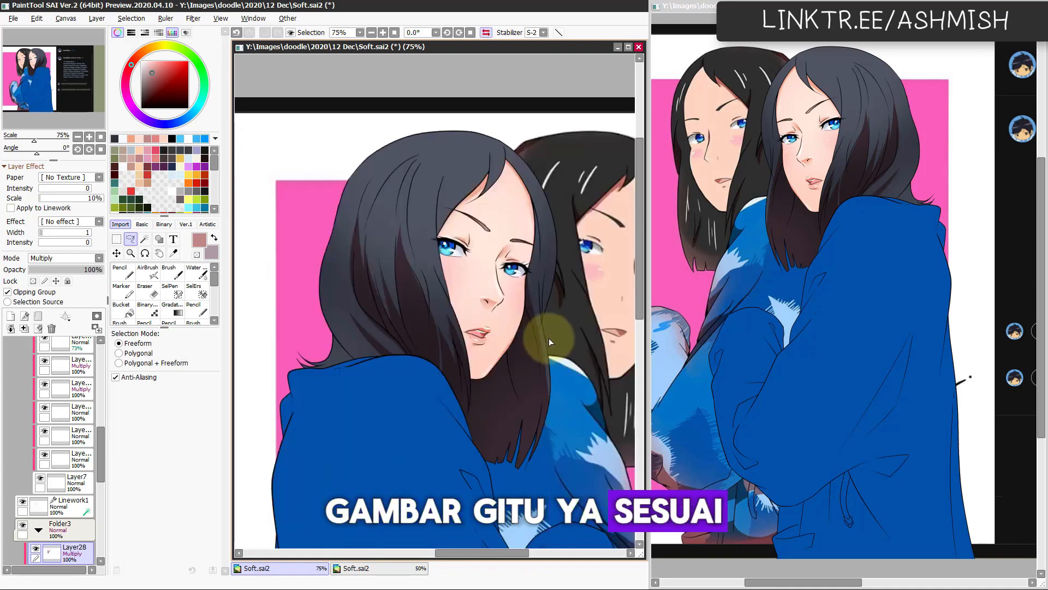
{"action": "key", "text": "h"}
{"action": "mouse_move", "coordinate": [471, 366]}
{"action": "left_mouse_down"}
{"action": "mouse_move", "coordinate": [552, 300]}
{"action": "mouse_move", "coordinate": [566, 271]}
{"action": "left_mouse_up"}
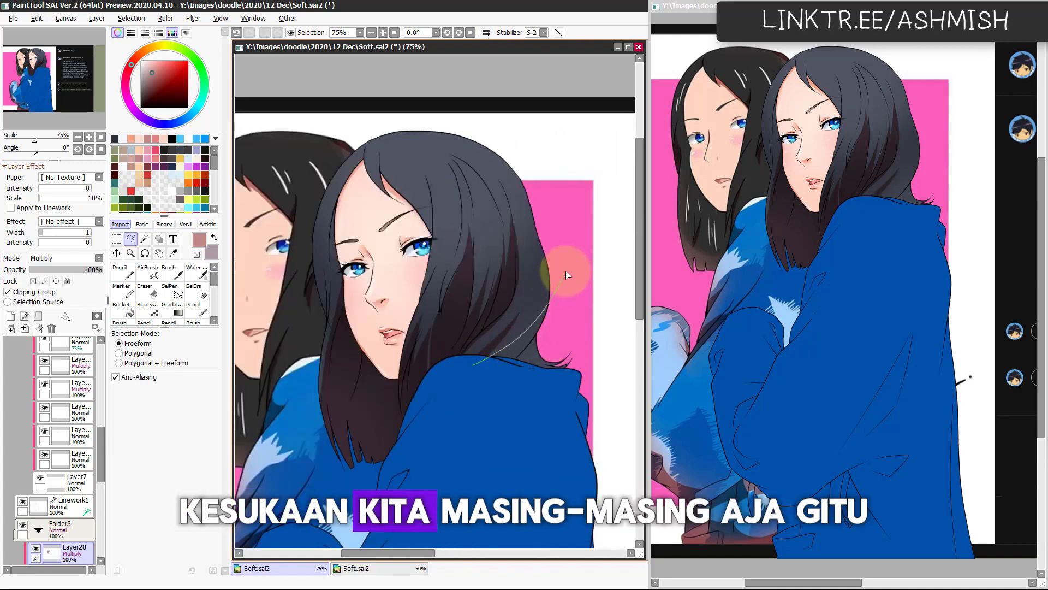
{"action": "key", "text": "ctrl+z"}
{"action": "left_click_drag", "start_coordinate": [486, 363], "coordinate": [541, 303]}
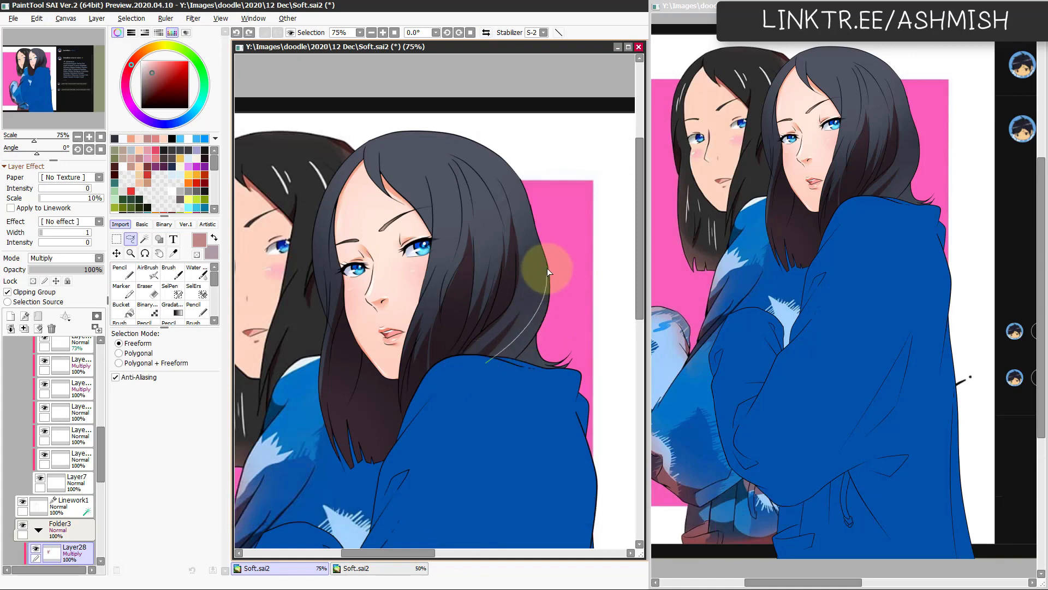
{"action": "mouse_move", "coordinate": [547, 268]}
{"action": "left_mouse_down"}
{"action": "mouse_move", "coordinate": [545, 250]}
{"action": "mouse_move", "coordinate": [581, 408]}
{"action": "mouse_move", "coordinate": [497, 420]}
{"action": "left_mouse_up"}
{"action": "key", "text": "ctrl+f"}
{"action": "key", "text": "ctrl+d"}
{"action": "key", "text": "h"}
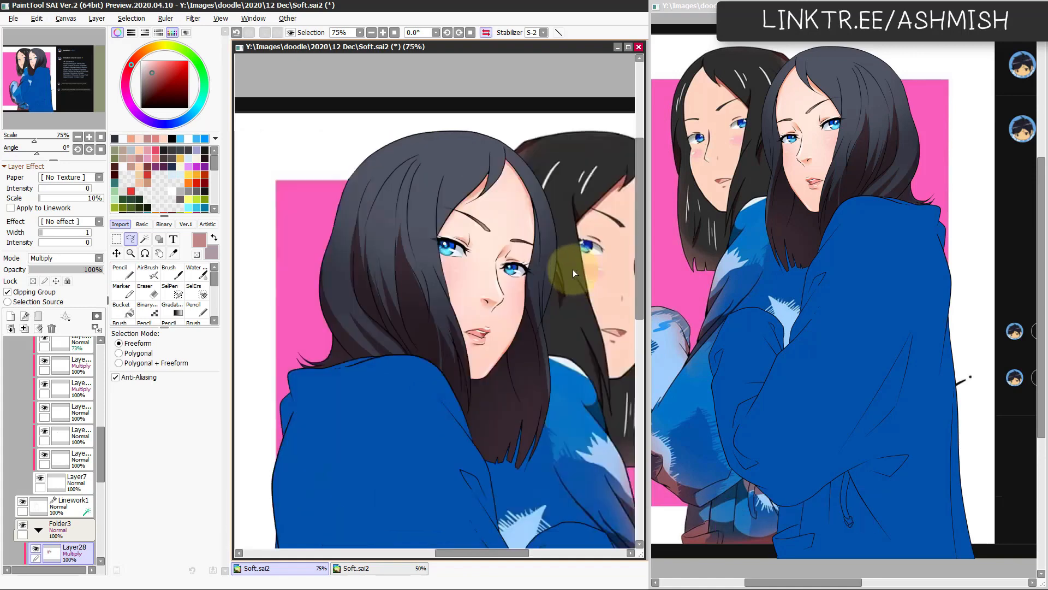
Step: Select the hair with the Magic Wand, erase some shadow along its outer lower back edge, and clear the selection
{"action": "key", "text": "e"}
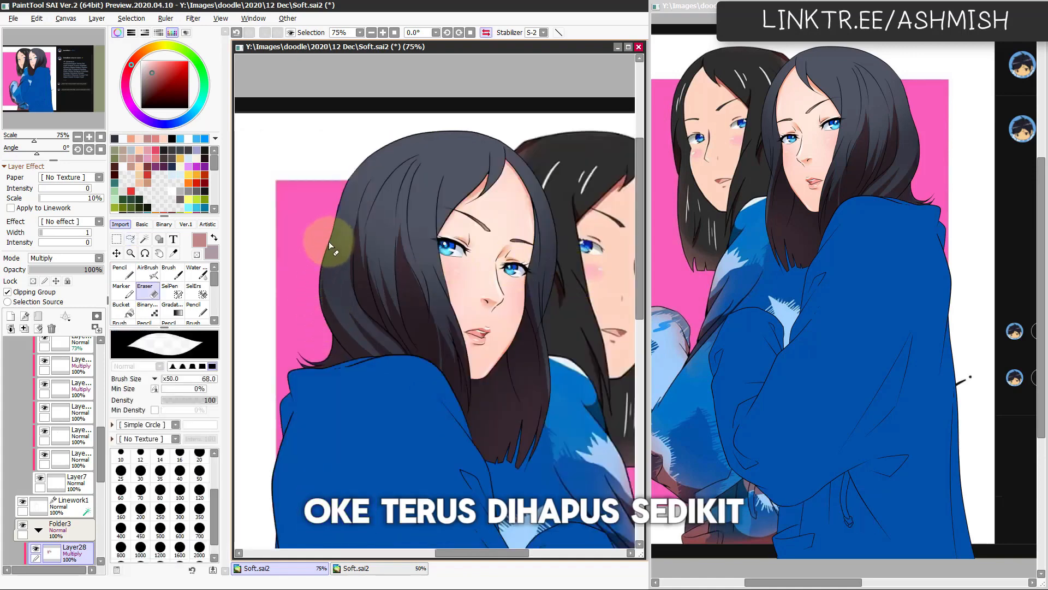
{"action": "key", "text": "ctrl+z"}
{"action": "key", "text": "w"}
{"action": "left_click", "coordinate": [326, 289]}
{"action": "key", "text": "e"}
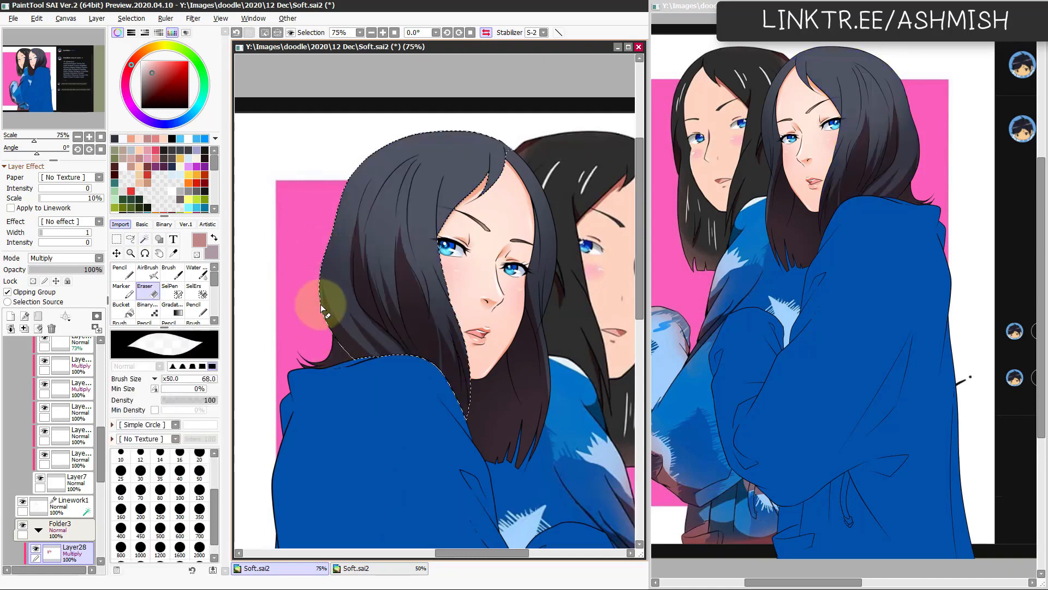
{"action": "mouse_move", "coordinate": [314, 300]}
{"action": "left_mouse_down"}
{"action": "mouse_move", "coordinate": [339, 350]}
{"action": "mouse_move", "coordinate": [317, 301]}
{"action": "mouse_move", "coordinate": [365, 372]}
{"action": "left_mouse_up"}
{"action": "key", "text": "ctrl+d"}
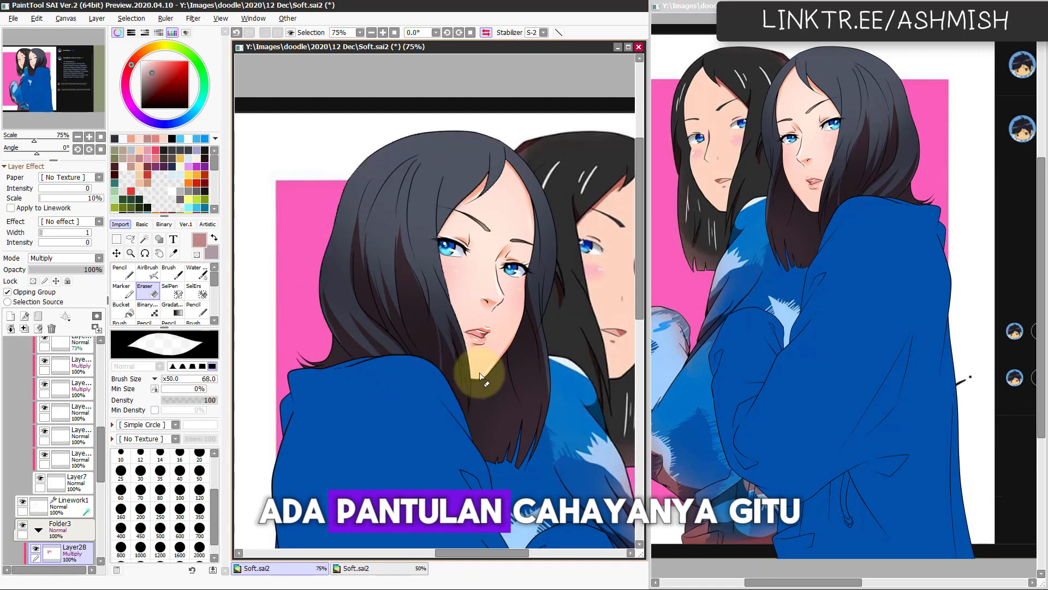
Step: Lasso and fill a long, thin shadow strand in the hair behind the eye and cheek, working in mirrored view
{"action": "key", "text": "h"}
{"action": "key", "text": "Page_Up"}
{"action": "left_click_drag", "start_coordinate": [493, 389], "coordinate": [437, 404]}
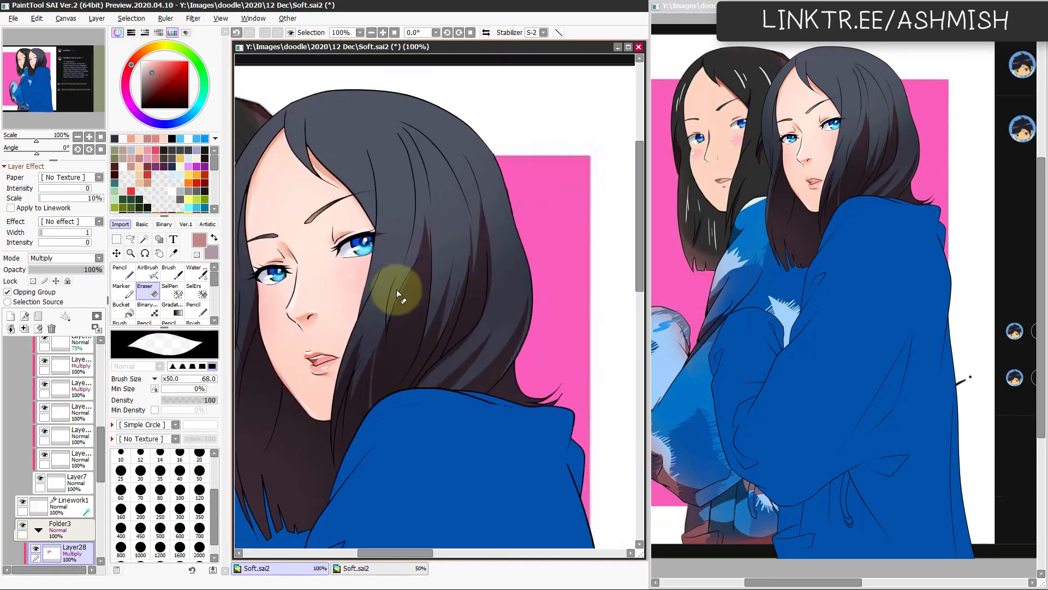
{"action": "key", "text": "l"}
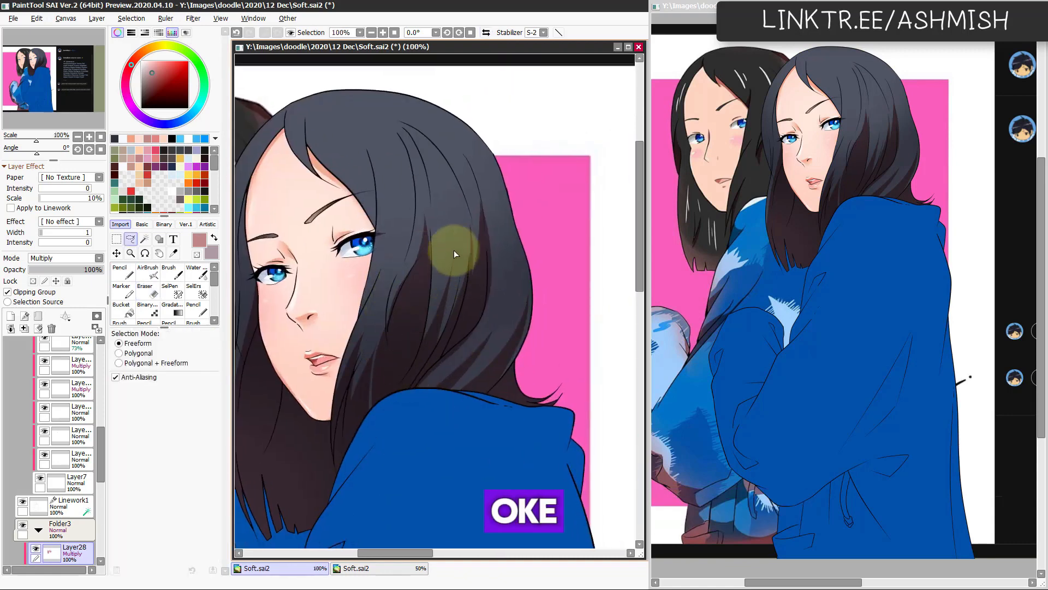
{"action": "key", "text": "h"}
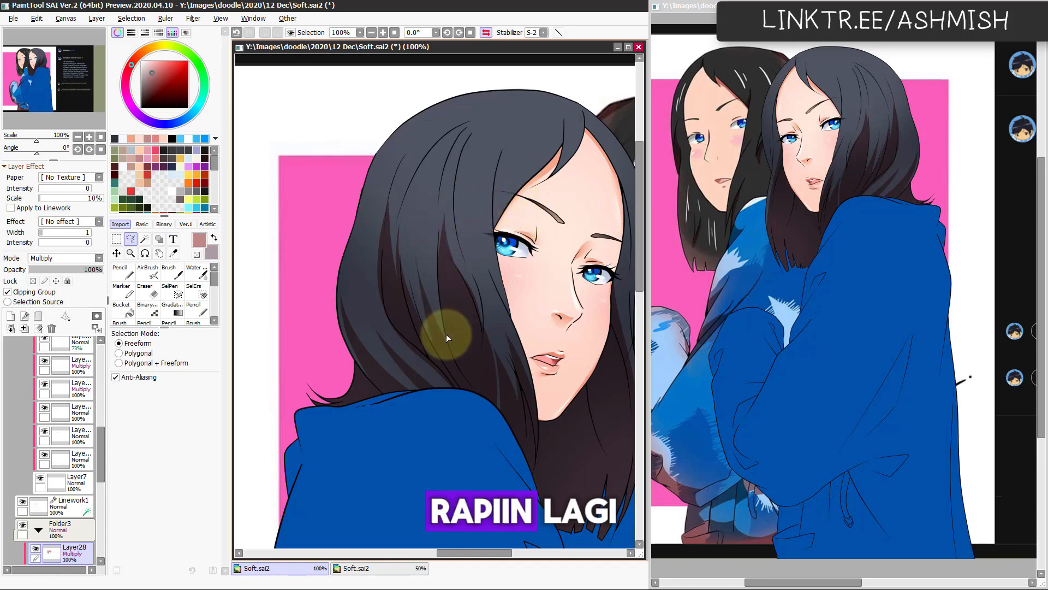
{"action": "left_click_drag", "start_coordinate": [447, 334], "coordinate": [441, 195]}
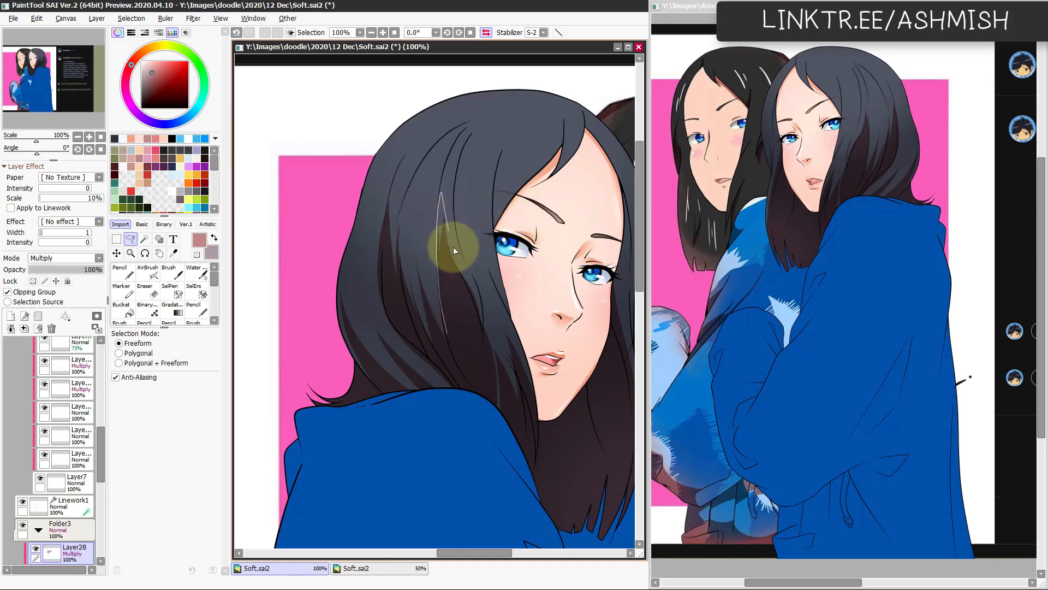
{"action": "key", "text": "h"}
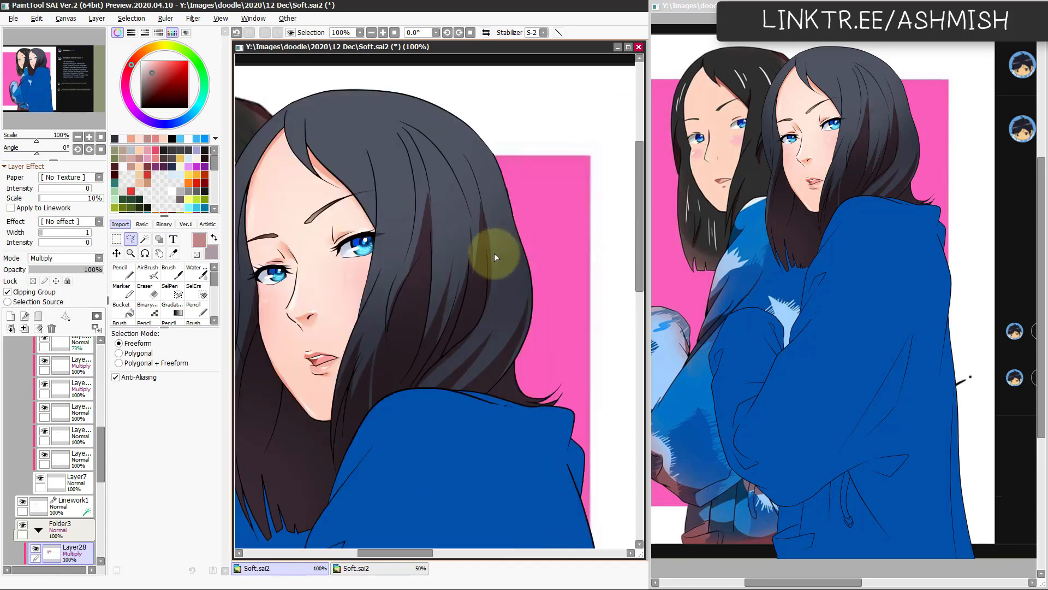
Step: Tidy the shadow strands in the hair beside the cheek using the Eraser at size 40 and the Pencil at size 66
{"action": "key", "text": "e"}
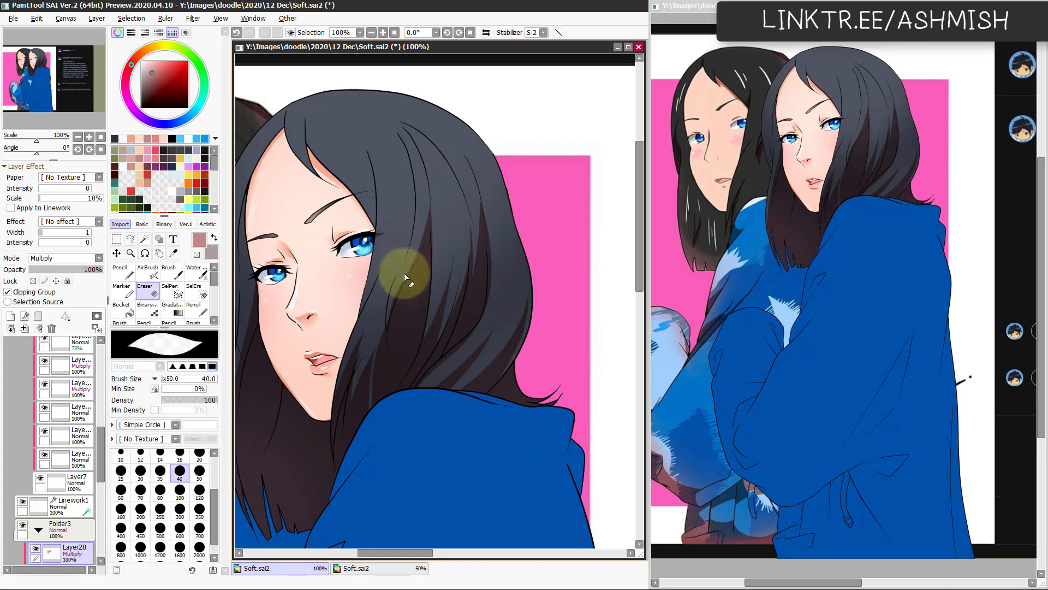
{"action": "left_click_drag", "start_coordinate": [433, 374], "coordinate": [459, 398]}
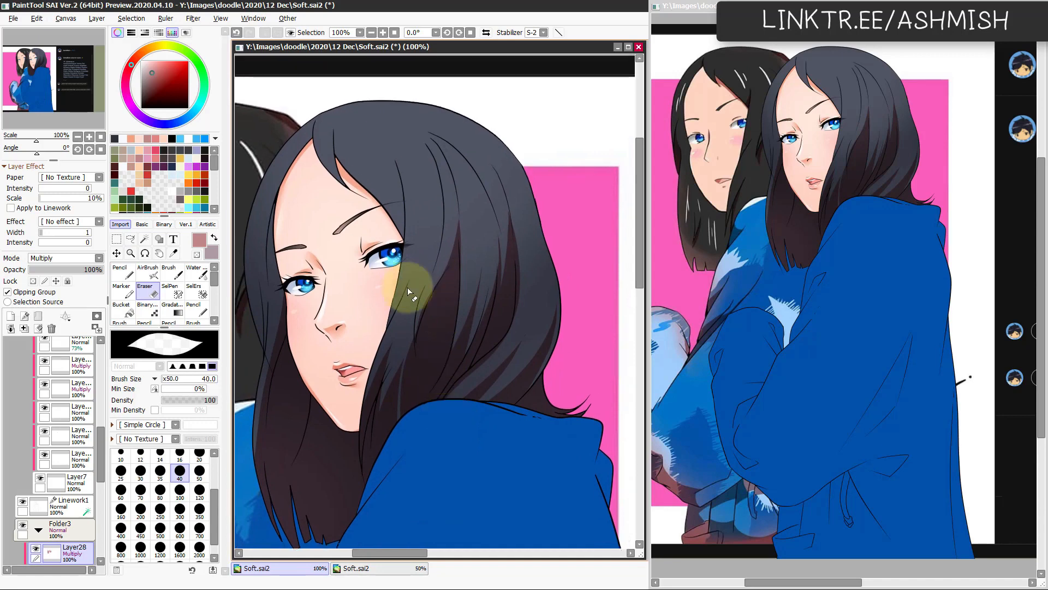
{"action": "key", "text": "n"}
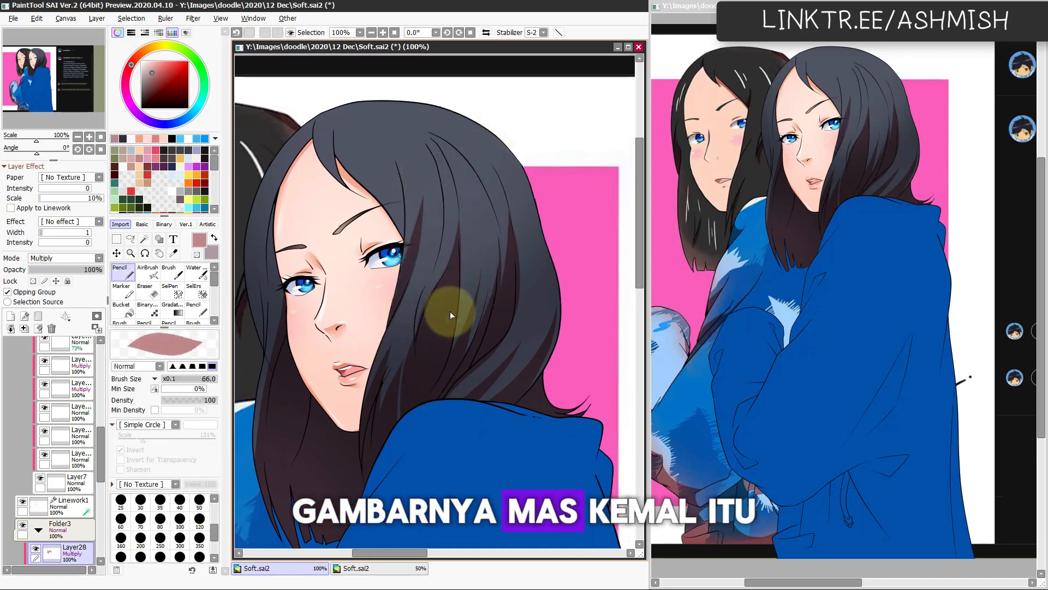
{"action": "left_click_drag", "start_coordinate": [464, 435], "coordinate": [509, 410]}
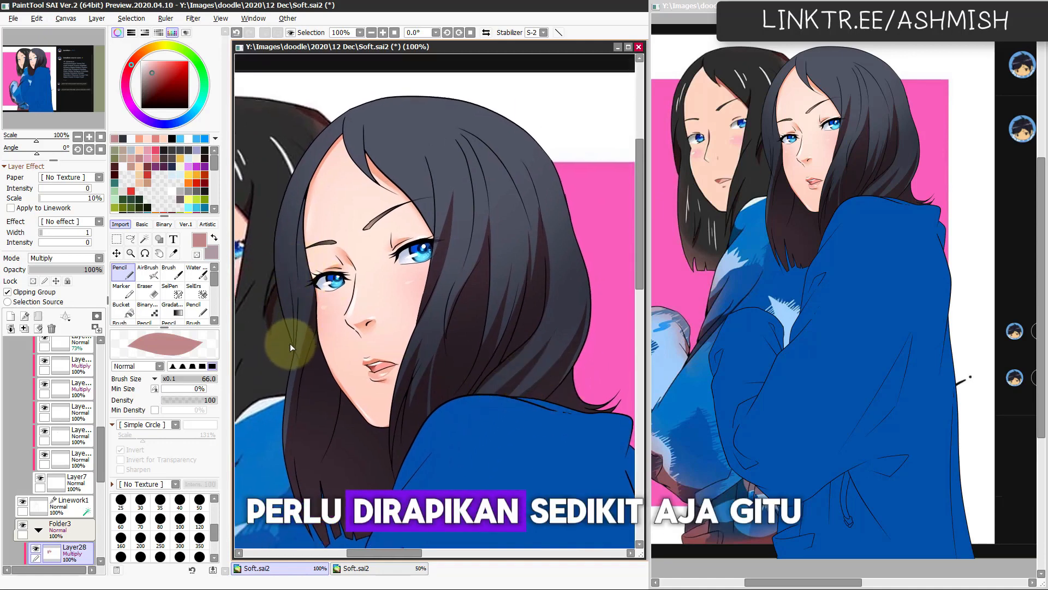
Step: Paint Pencil shadows at size 66 down the hair on the far side of the face, undoing misplaced strokes and checking the mirrored view
{"action": "left_click_drag", "start_coordinate": [290, 343], "coordinate": [287, 220]}
{"action": "key", "text": "ctrl+z"}
{"action": "left_click_drag", "start_coordinate": [294, 344], "coordinate": [287, 235]}
{"action": "key", "text": "ctrl+z"}
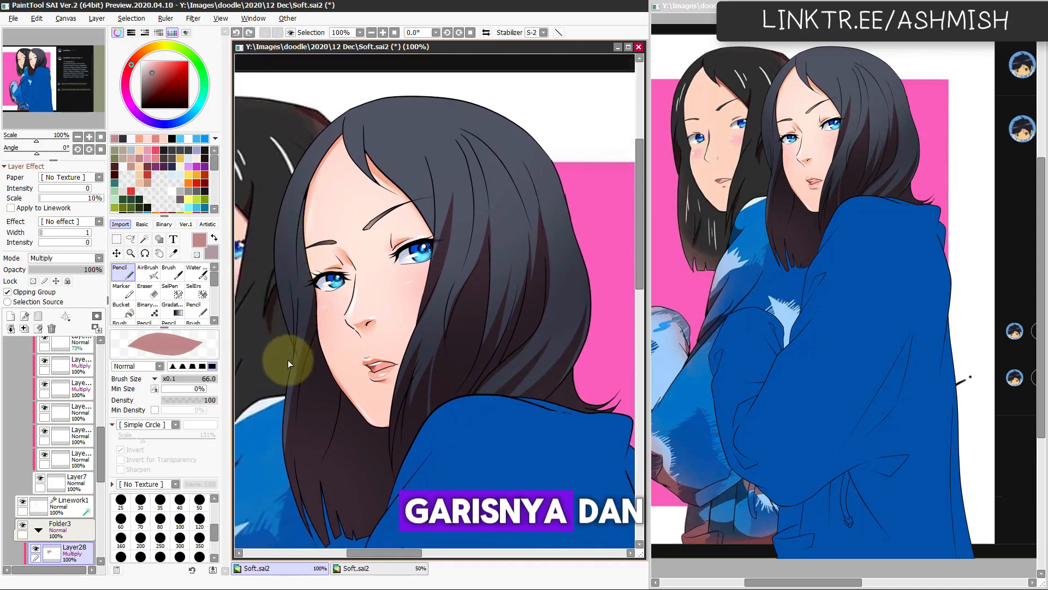
{"action": "left_click_drag", "start_coordinate": [288, 363], "coordinate": [290, 262]}
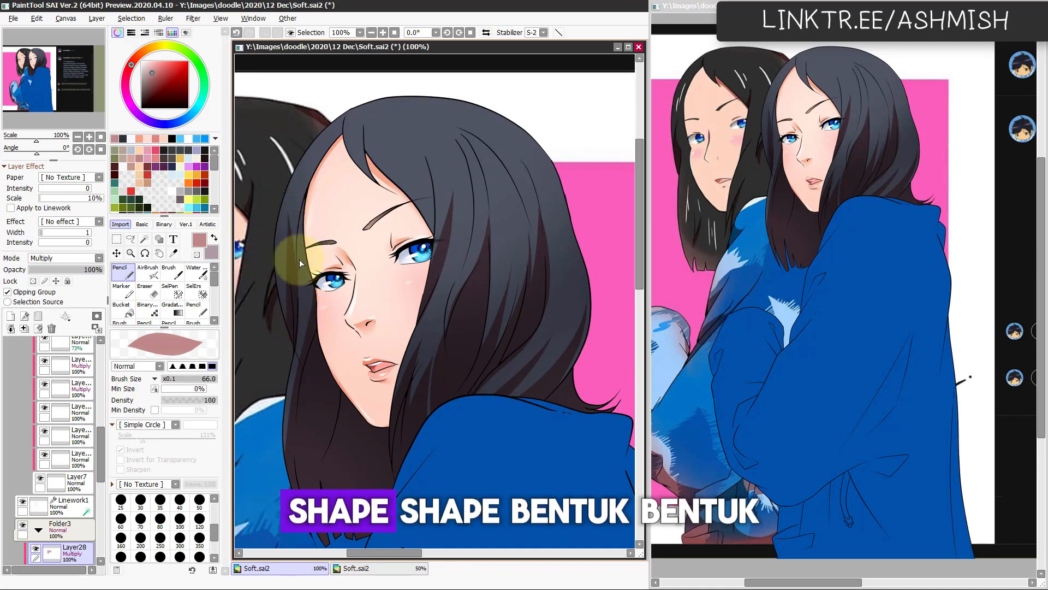
{"action": "left_click_drag", "start_coordinate": [312, 334], "coordinate": [305, 227]}
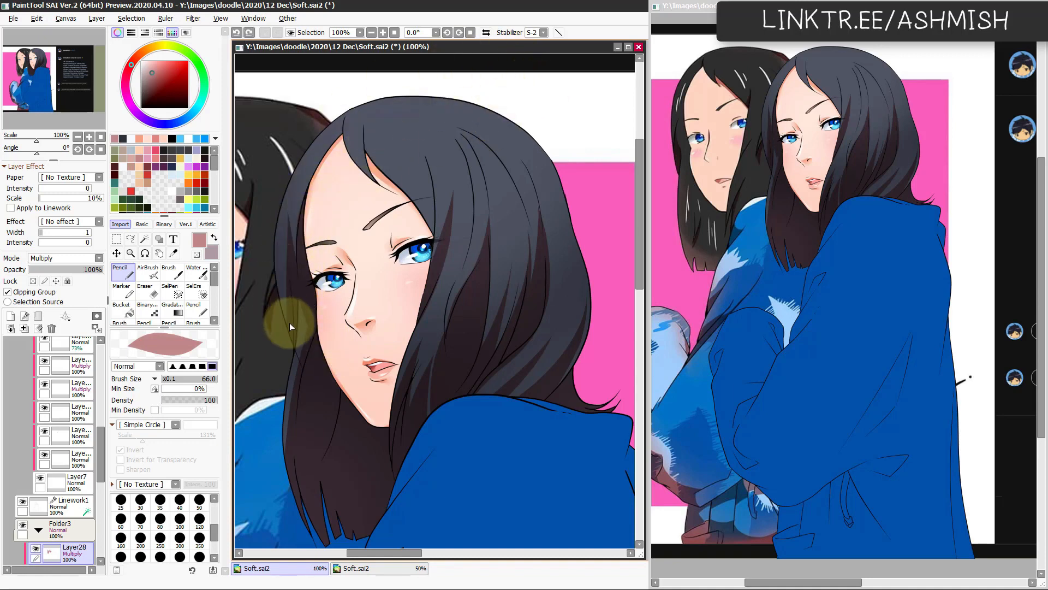
{"action": "left_click_drag", "start_coordinate": [276, 257], "coordinate": [285, 291]}
{"action": "key", "text": "h"}
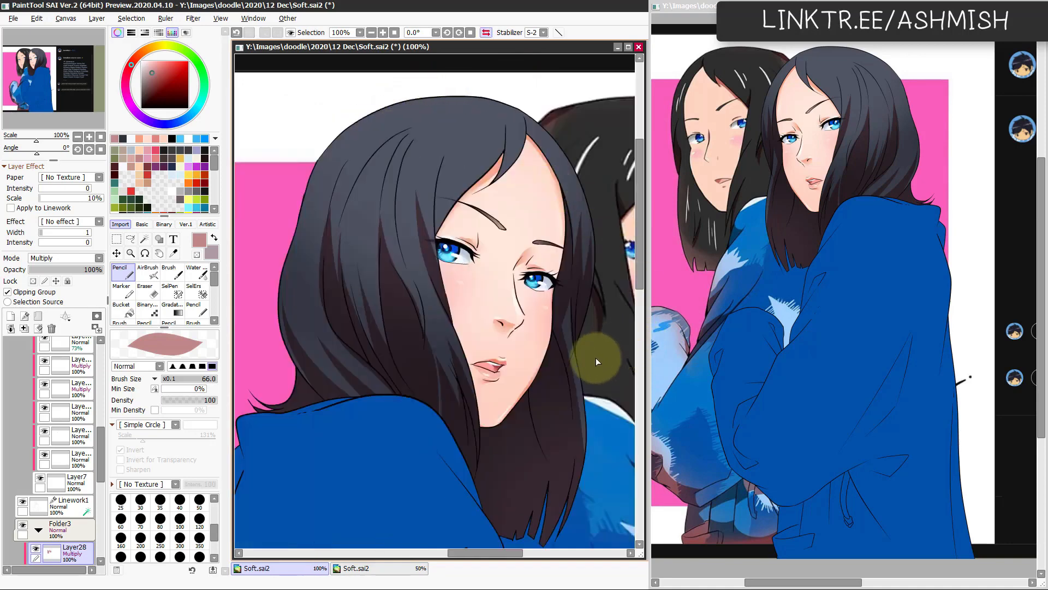
{"action": "key", "text": "h"}
{"action": "key", "text": "e"}
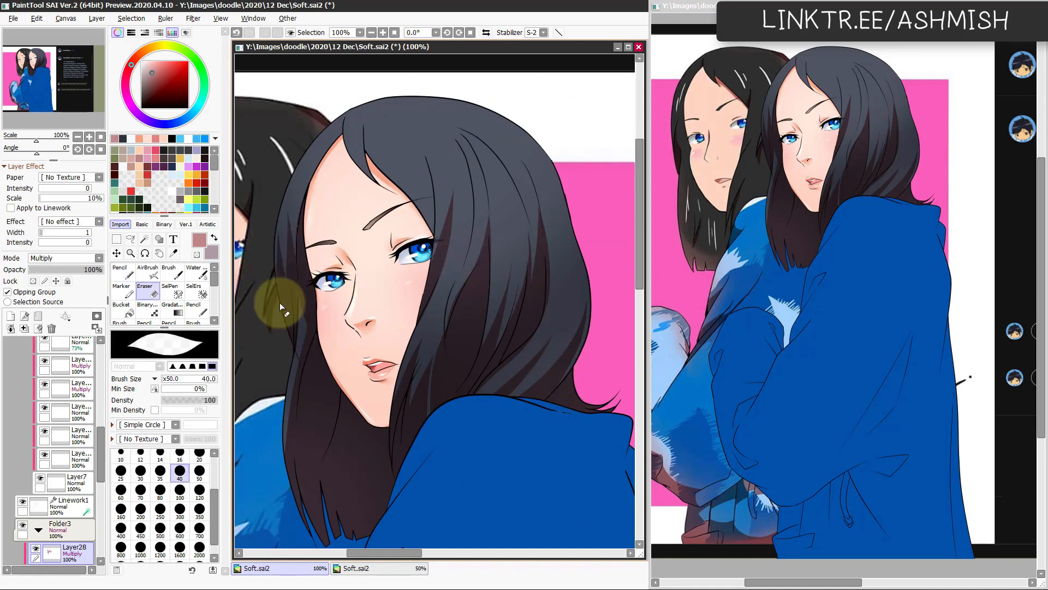
{"action": "key", "text": "n"}
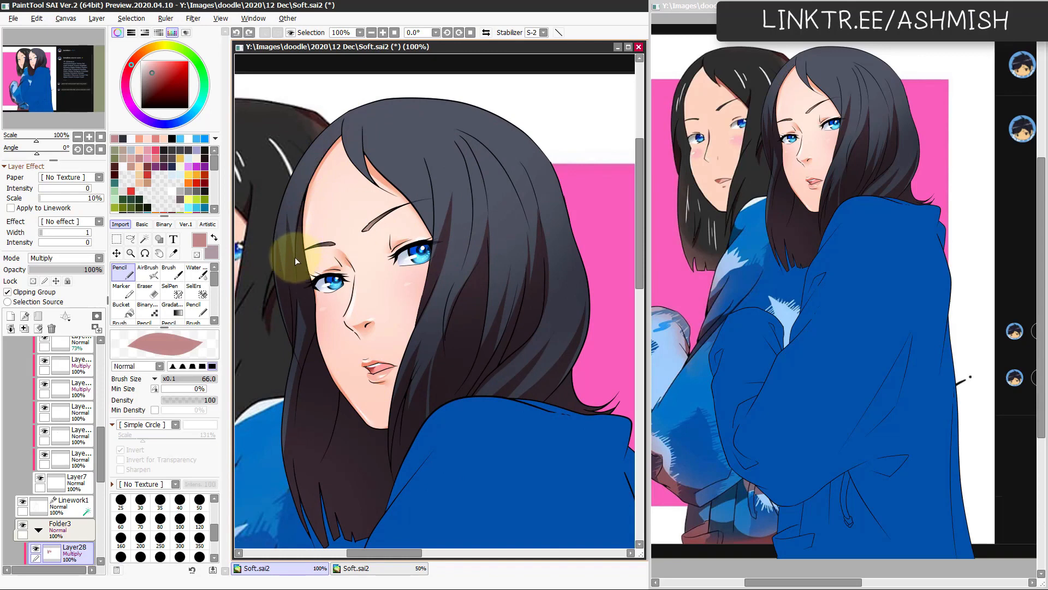
Step: Lasso and fill a shadow along the hair's inner edge beside the far side of the forehead, and deselect it
{"action": "key", "text": "l"}
{"action": "mouse_move", "coordinate": [296, 265]}
{"action": "left_mouse_down"}
{"action": "mouse_move", "coordinate": [303, 192]}
{"action": "mouse_move", "coordinate": [344, 123]}
{"action": "mouse_move", "coordinate": [354, 225]}
{"action": "left_mouse_up"}
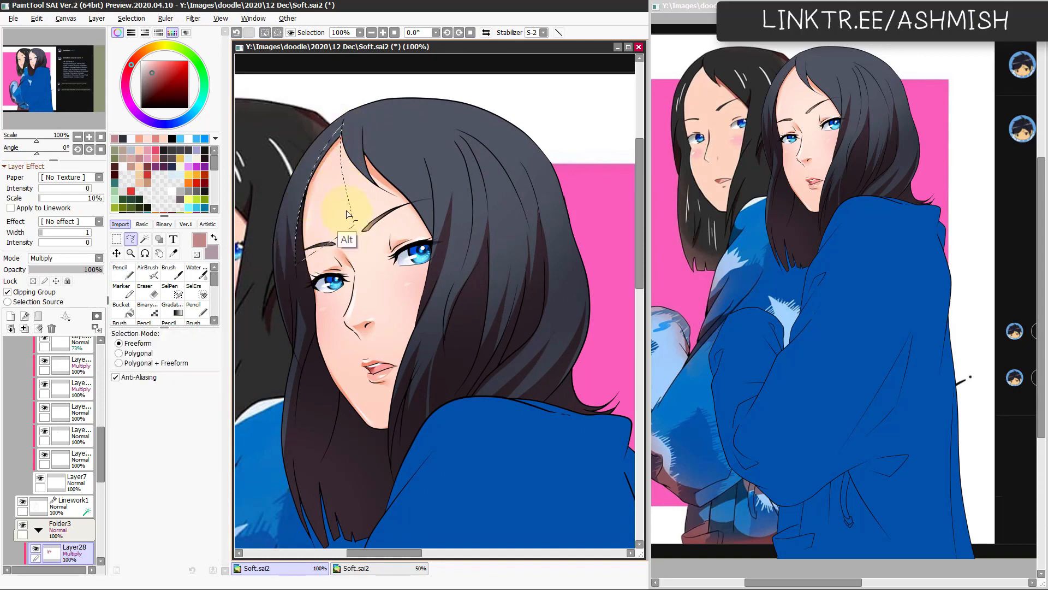
{"action": "key", "text": "ctrl+d"}
Step: Paint and trim a small shadow strand at the hair parting above the forehead with the Pencil and Eraser, checking it mirrored
{"action": "key", "text": "n"}
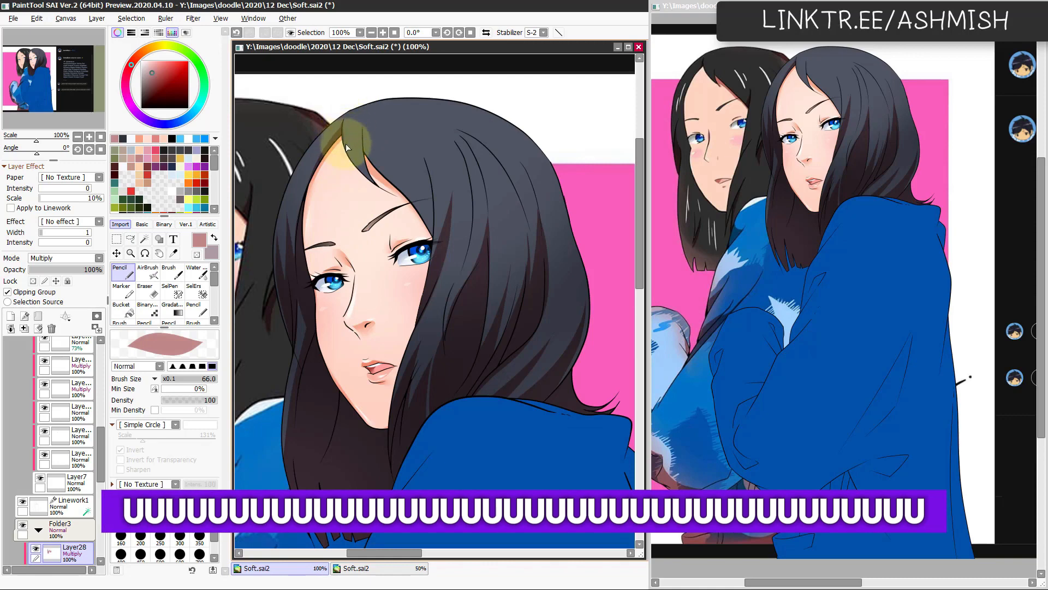
{"action": "key", "text": "e"}
{"action": "key", "text": "n"}
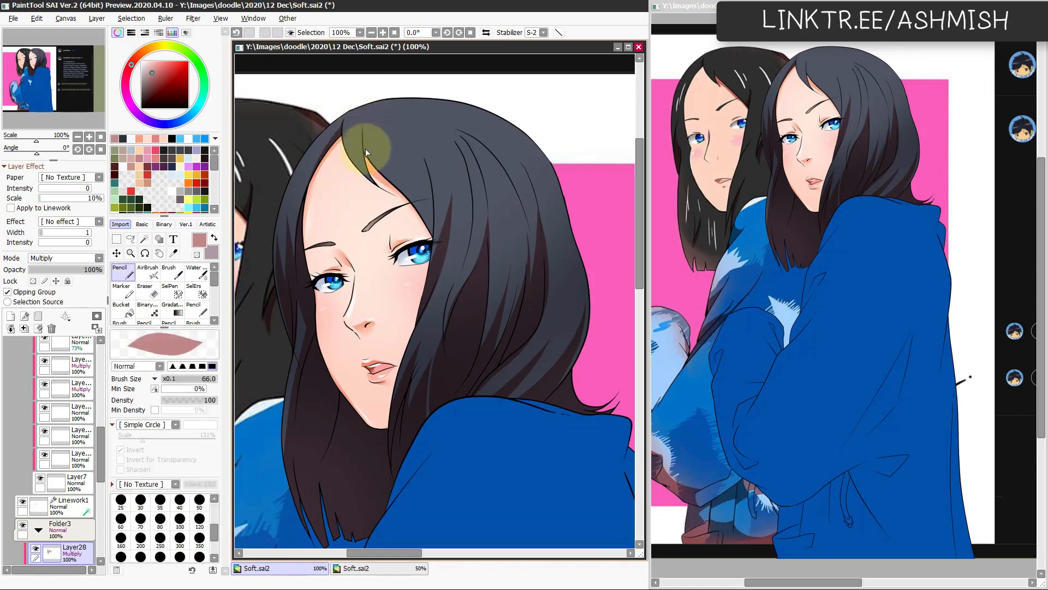
{"action": "key", "text": "h"}
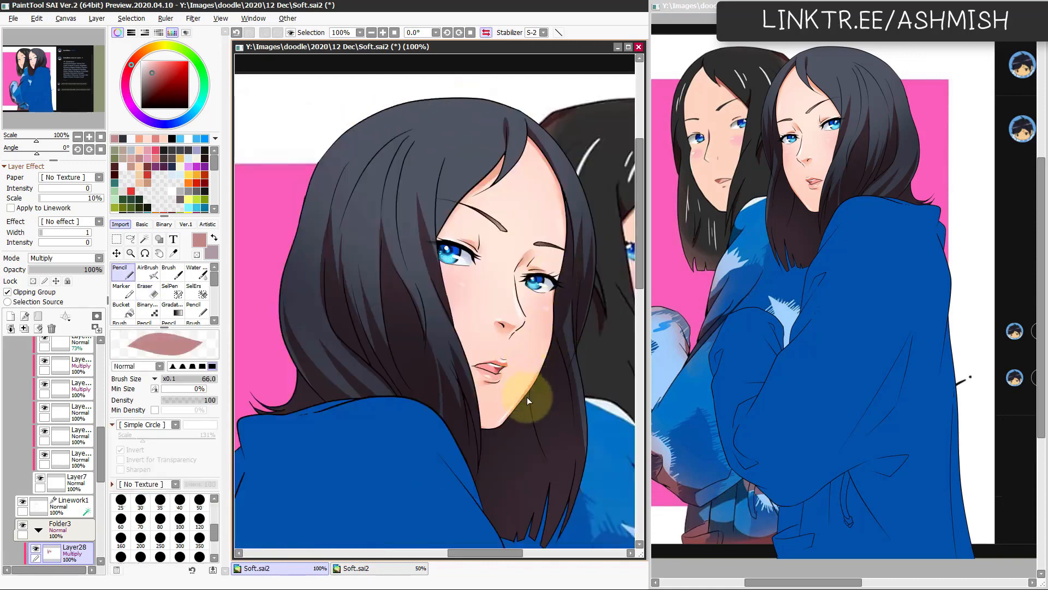
{"action": "key", "text": "h"}
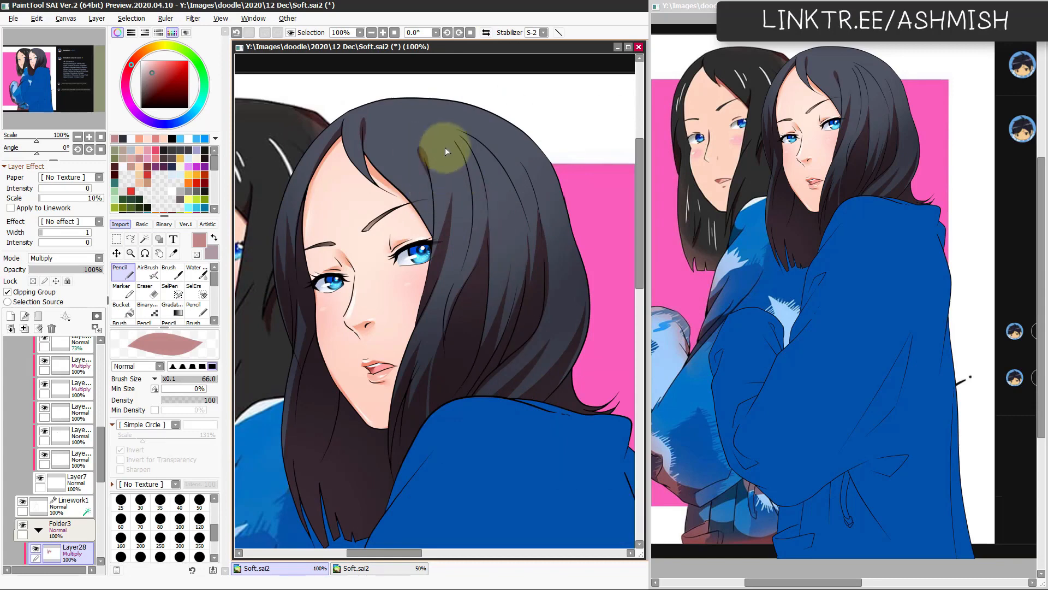
Step: Paint short tapered shadow strokes on the crown with a smaller Pencil, undoing misplaced ones, and save the file
{"action": "key", "text": "h"}
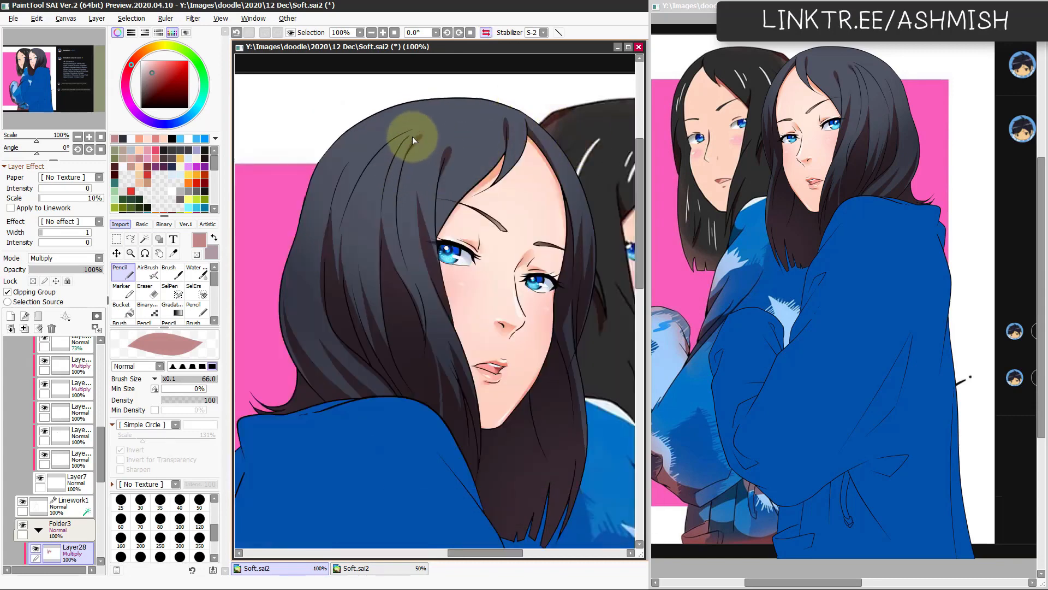
{"action": "mouse_move", "coordinate": [413, 136]}
{"action": "left_mouse_down"}
{"action": "mouse_move", "coordinate": [402, 174]}
{"action": "mouse_move", "coordinate": [389, 151]}
{"action": "mouse_move", "coordinate": [412, 148]}
{"action": "mouse_move", "coordinate": [409, 158]}
{"action": "left_mouse_up"}
{"action": "key", "text": "ctrl+z"}
{"action": "key", "text": "ctrl+z"}
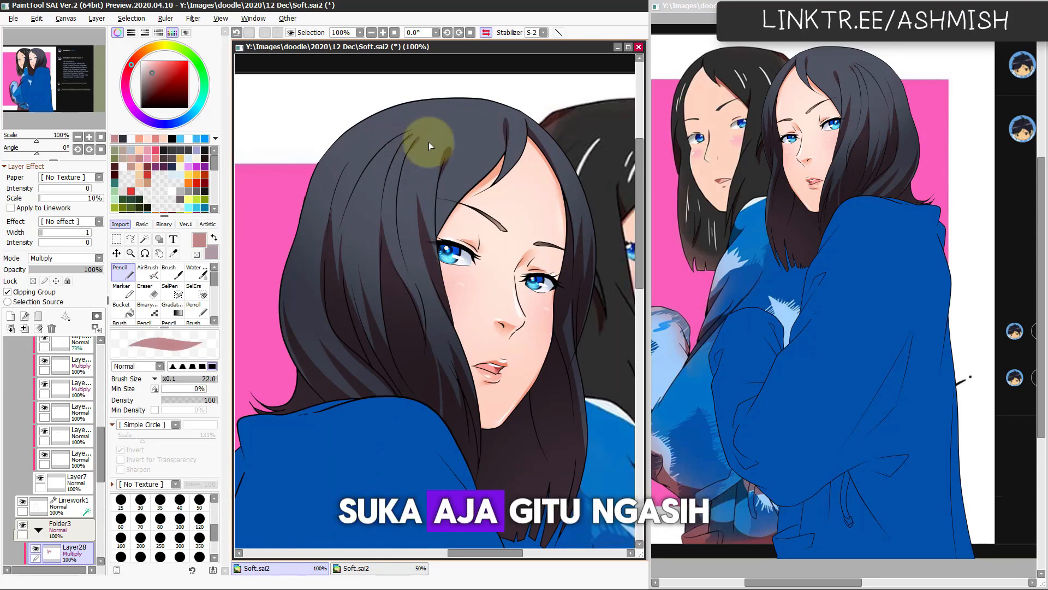
{"action": "key", "text": "ctrl+z"}
{"action": "left_click_drag", "start_coordinate": [335, 183], "coordinate": [342, 184], "text": "ctrl+alt"}
{"action": "key", "text": "h"}
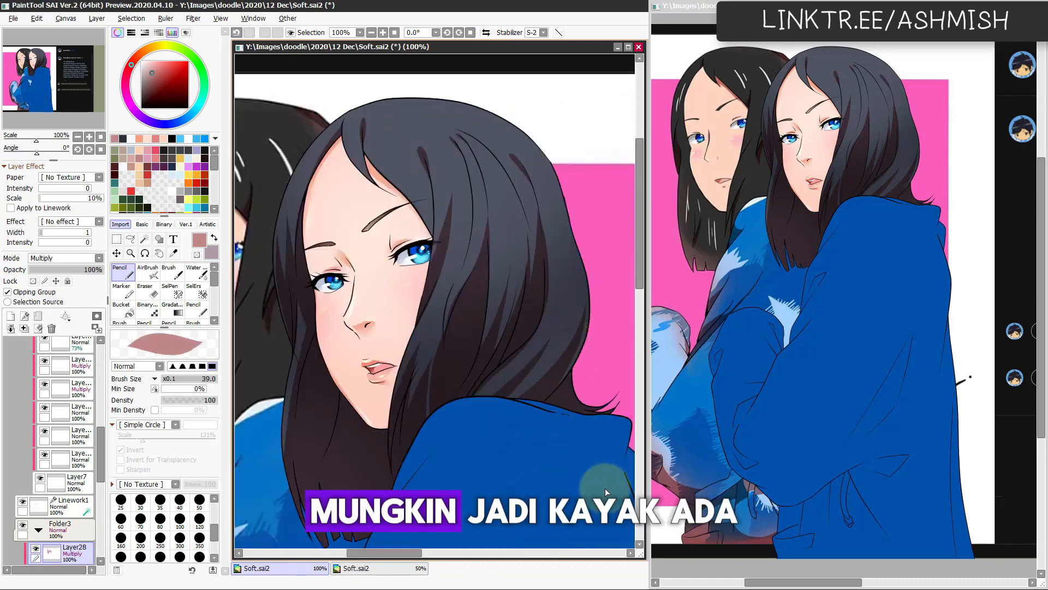
{"action": "key", "text": "ctrl+s"}
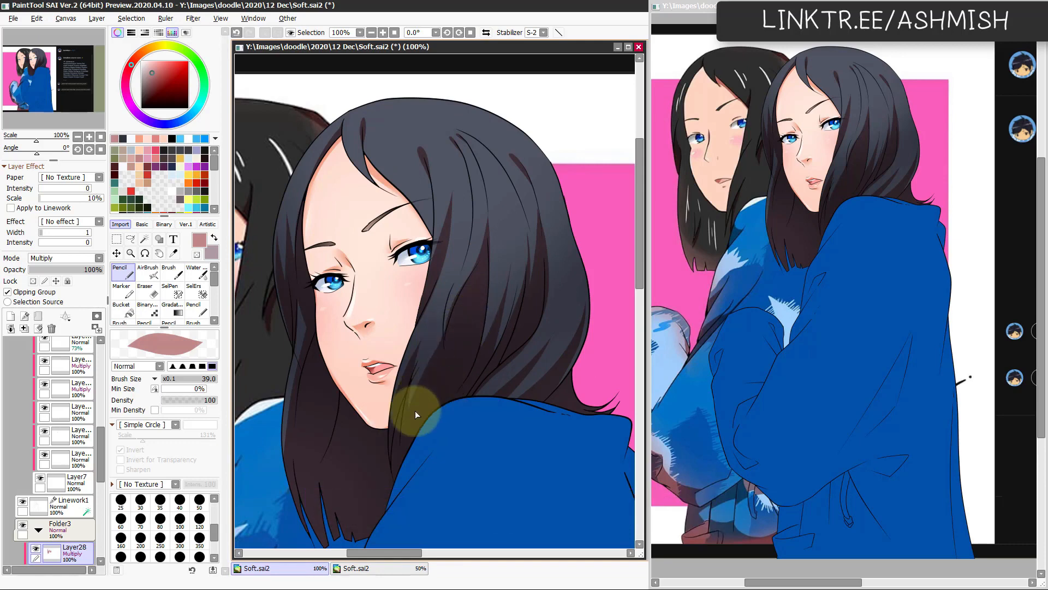
Step: Soften the shadow edges in the upper hair beside the eye with the Water brush, reducing it to size 31 and undoing unwanted strokes
{"action": "mouse_move", "coordinate": [441, 393]}
{"action": "left_mouse_down"}
{"action": "mouse_move", "coordinate": [487, 427]}
{"action": "mouse_move", "coordinate": [509, 392]}
{"action": "left_mouse_up"}
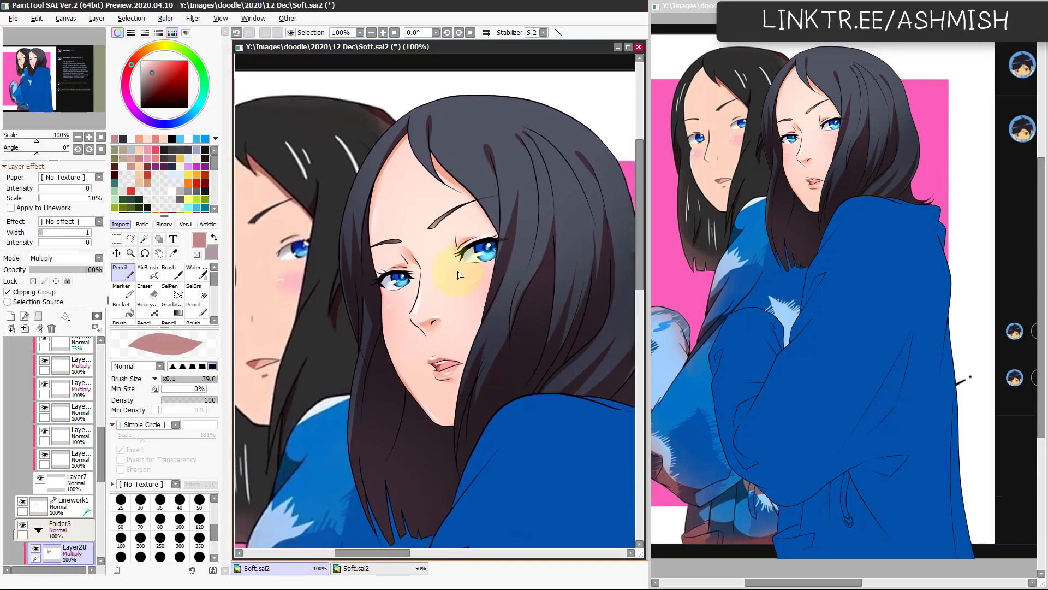
{"action": "key", "text": "c"}
{"action": "key", "text": "bracketright"}
{"action": "key", "text": "bracketright"}
{"action": "key", "text": "bracketright"}
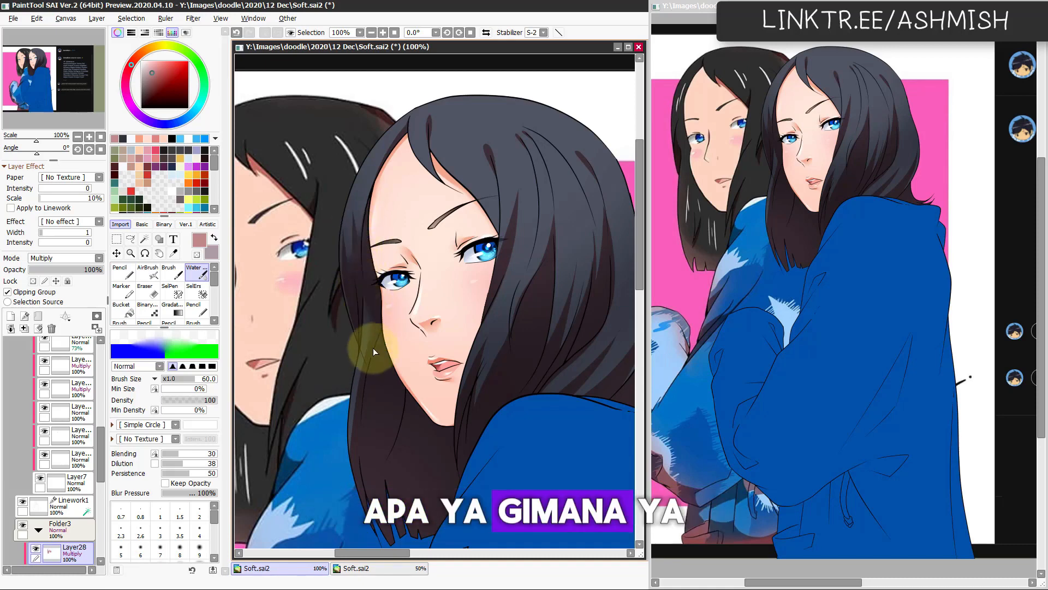
{"action": "left_click_drag", "start_coordinate": [456, 430], "coordinate": [422, 393]}
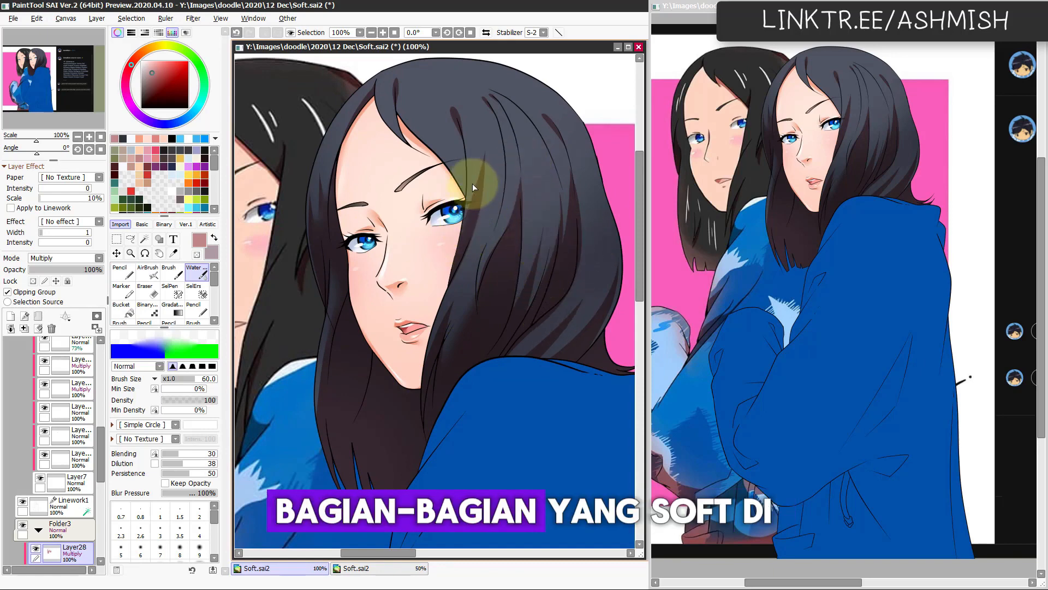
{"action": "key", "text": "ctrl+z"}
{"action": "mouse_move", "coordinate": [471, 209]}
{"action": "left_mouse_down"}
{"action": "mouse_move", "coordinate": [478, 200]}
{"action": "mouse_move", "coordinate": [470, 207]}
{"action": "left_mouse_up"}
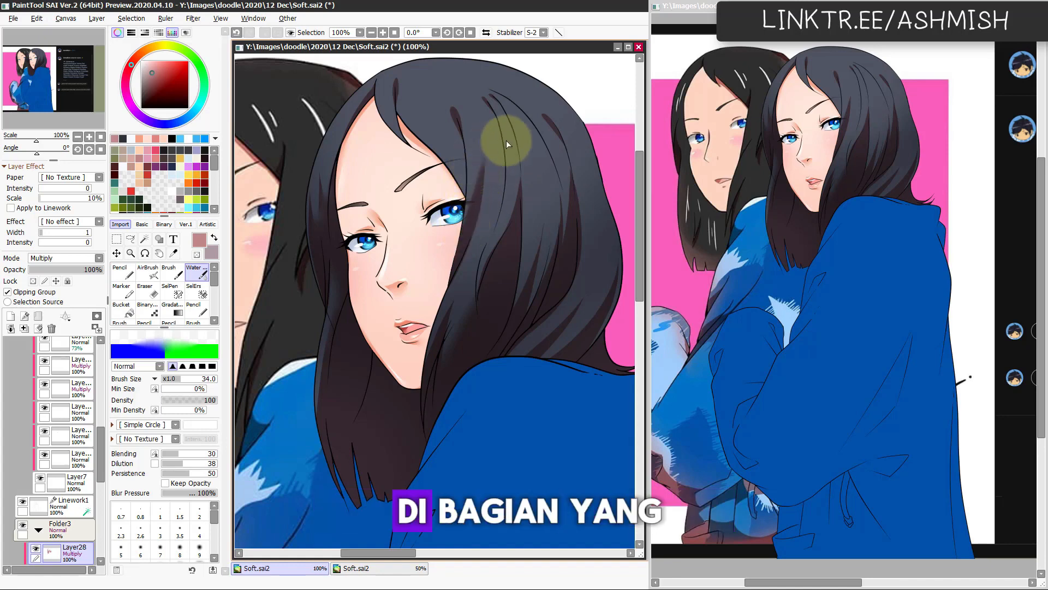
{"action": "left_click_drag", "start_coordinate": [469, 215], "coordinate": [465, 214]}
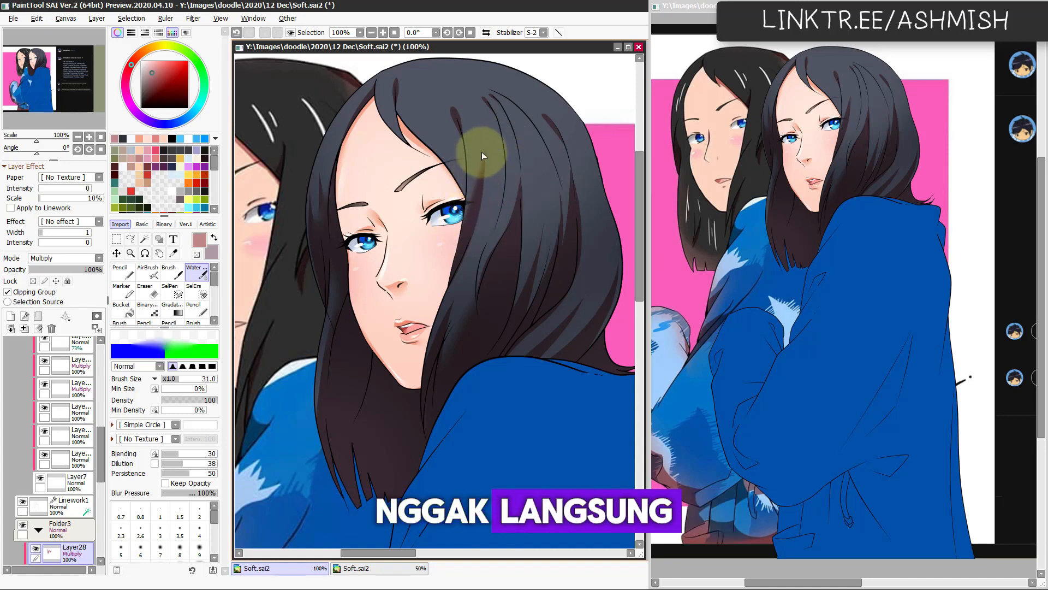
{"action": "key", "text": "ctrl+z"}
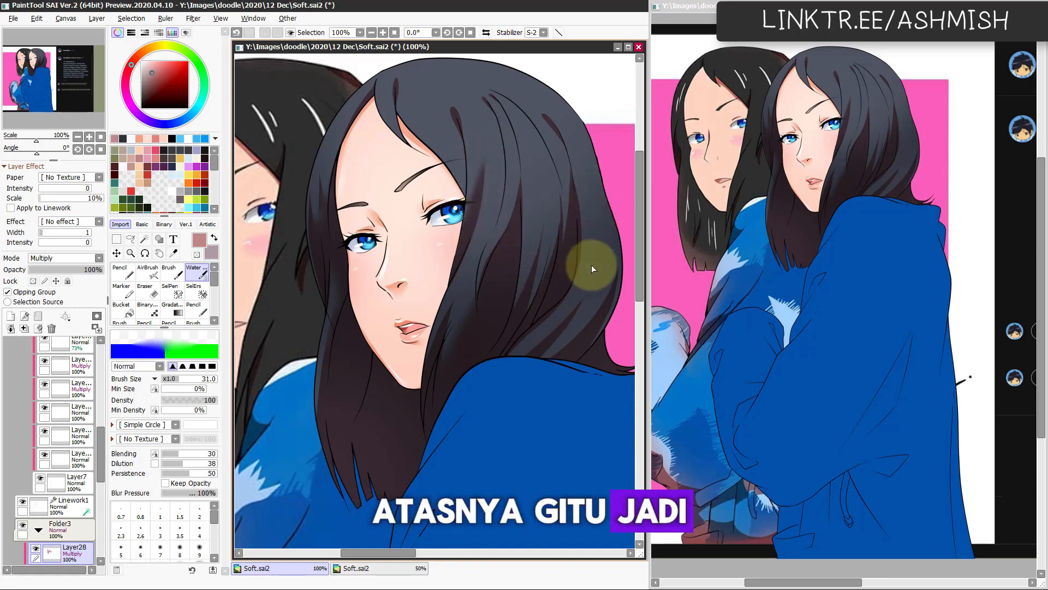
Step: Blend the shadow strands in the lower back hair above the hoodie's collar with the Water brush at size 50
{"action": "left_click_drag", "start_coordinate": [567, 345], "coordinate": [532, 355]}
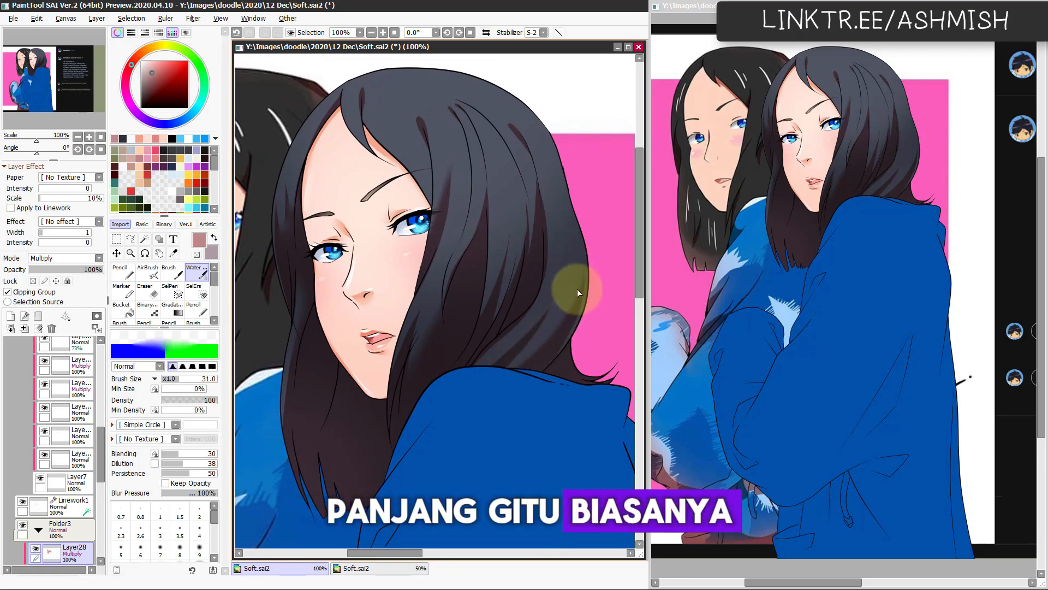
{"action": "mouse_move", "coordinate": [516, 350]}
{"action": "left_mouse_down"}
{"action": "mouse_move", "coordinate": [542, 343]}
{"action": "mouse_move", "coordinate": [512, 372]}
{"action": "mouse_move", "coordinate": [565, 322]}
{"action": "left_mouse_up"}
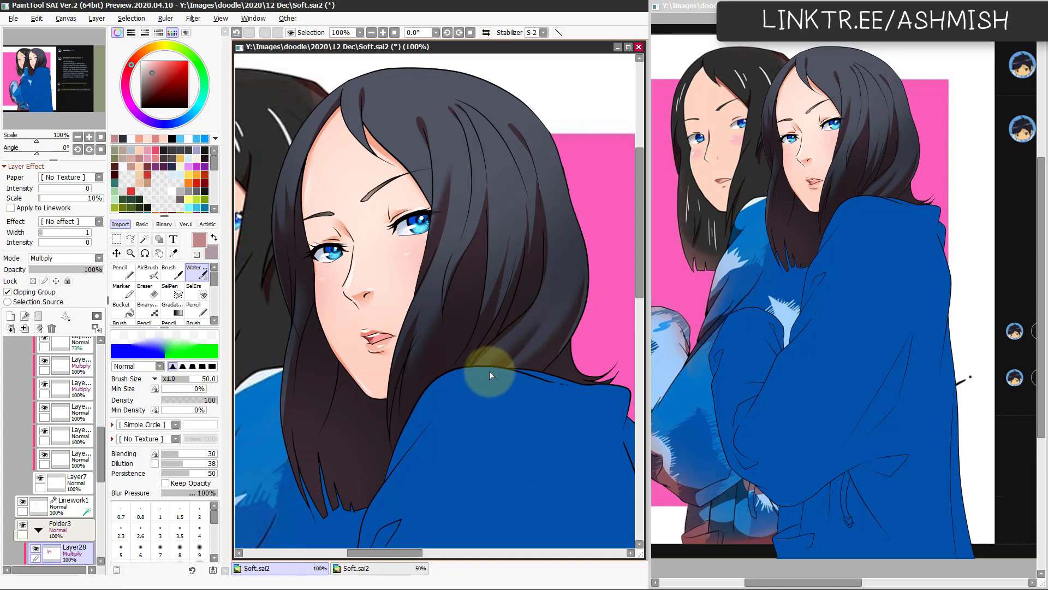
Step: Erase a thin strip of shadow along the outer edge of the front hair with the Eraser at size 40, redoing the first stroke
{"action": "scroll", "coordinate": [505, 389], "scroll_direction": "up", "scroll_amount": 3}
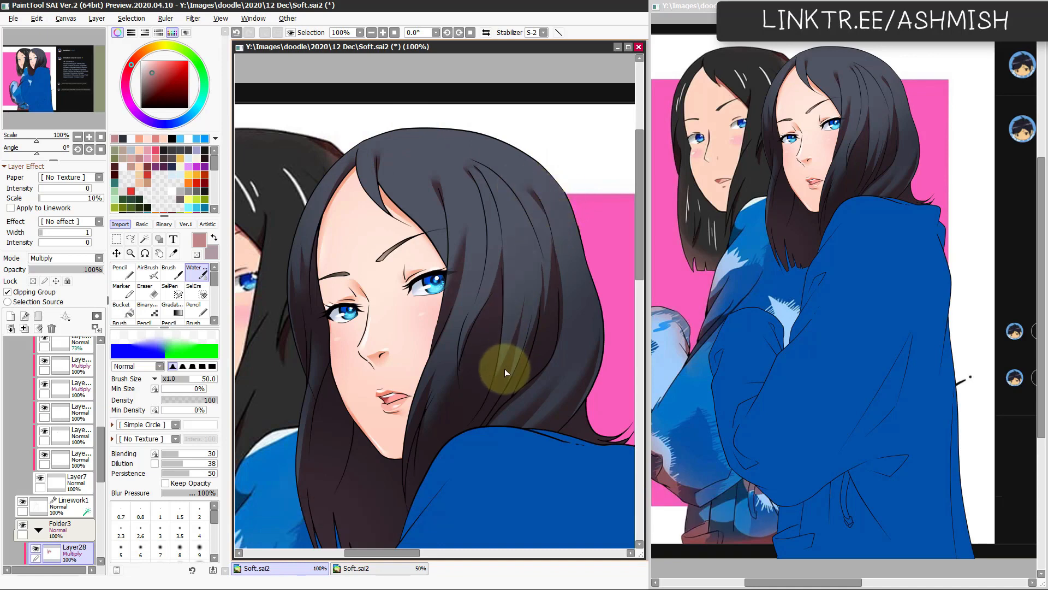
{"action": "left_click_drag", "start_coordinate": [460, 412], "coordinate": [489, 381]}
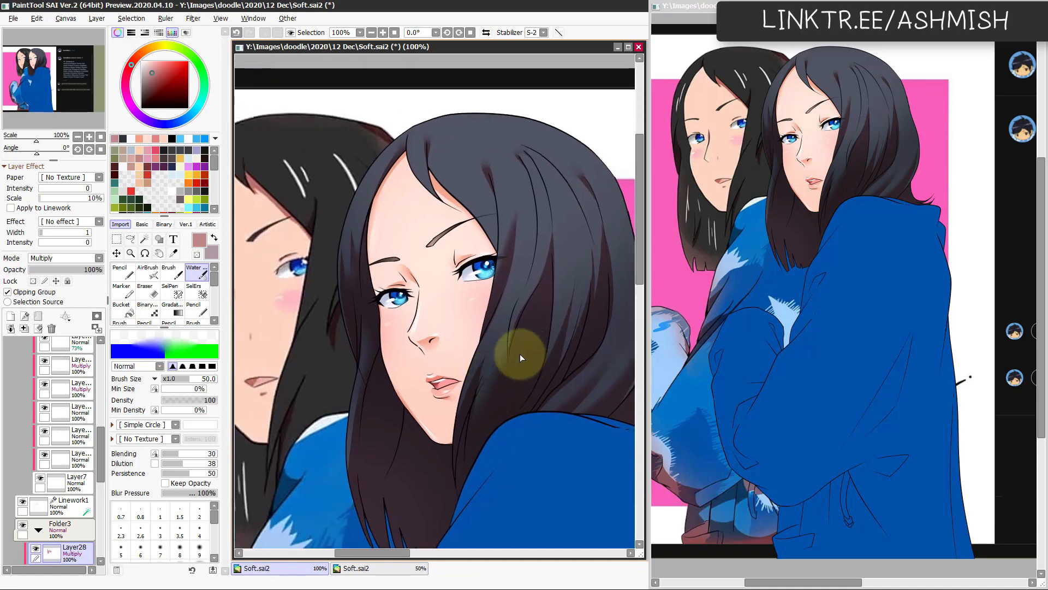
{"action": "left_click_drag", "start_coordinate": [457, 421], "coordinate": [461, 393]}
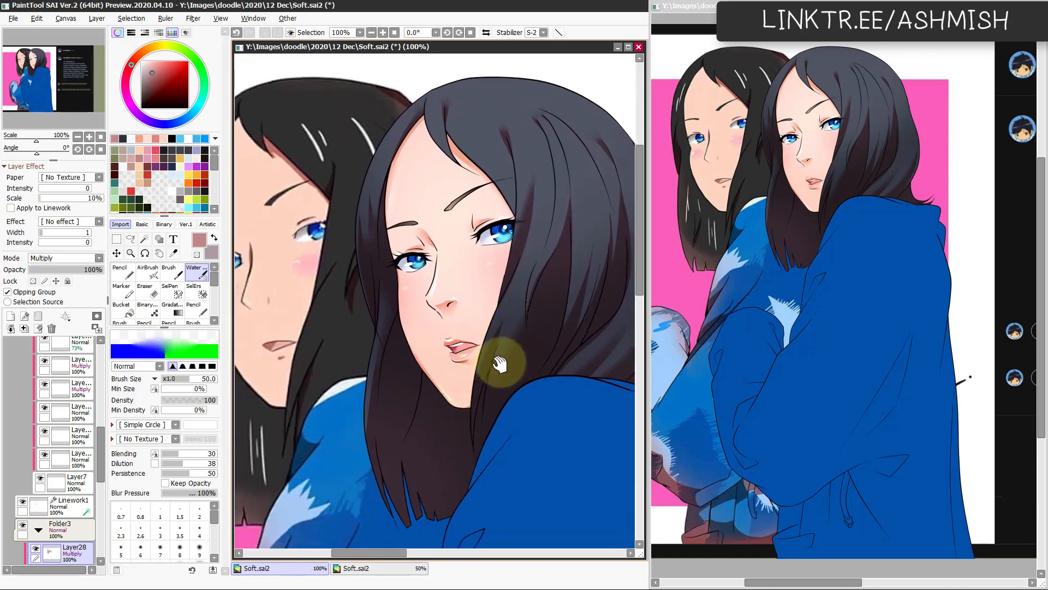
{"action": "left_click_drag", "start_coordinate": [524, 333], "coordinate": [507, 338]}
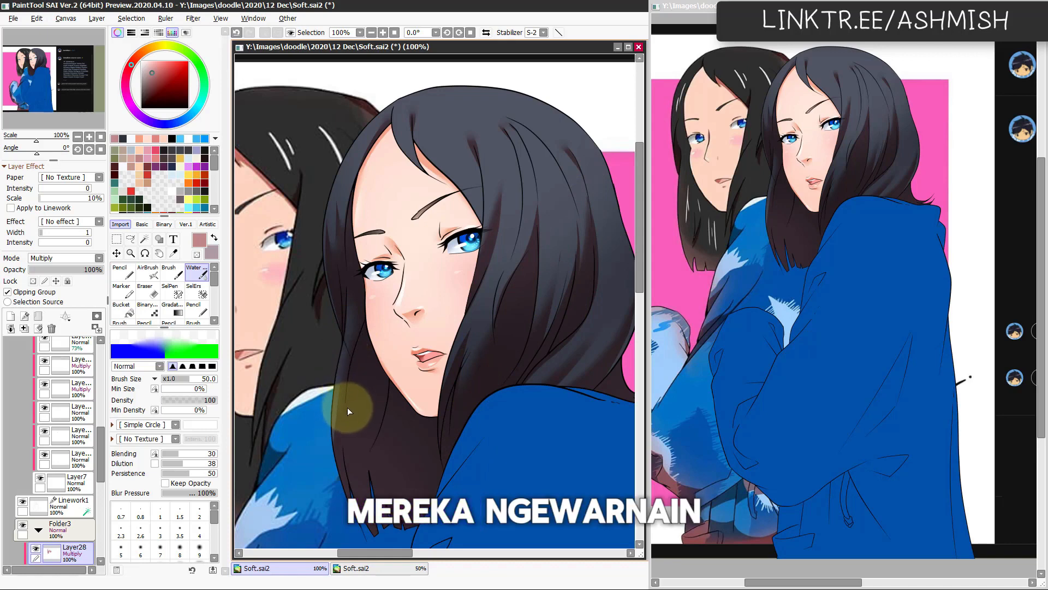
{"action": "key", "text": "ctrl+z"}
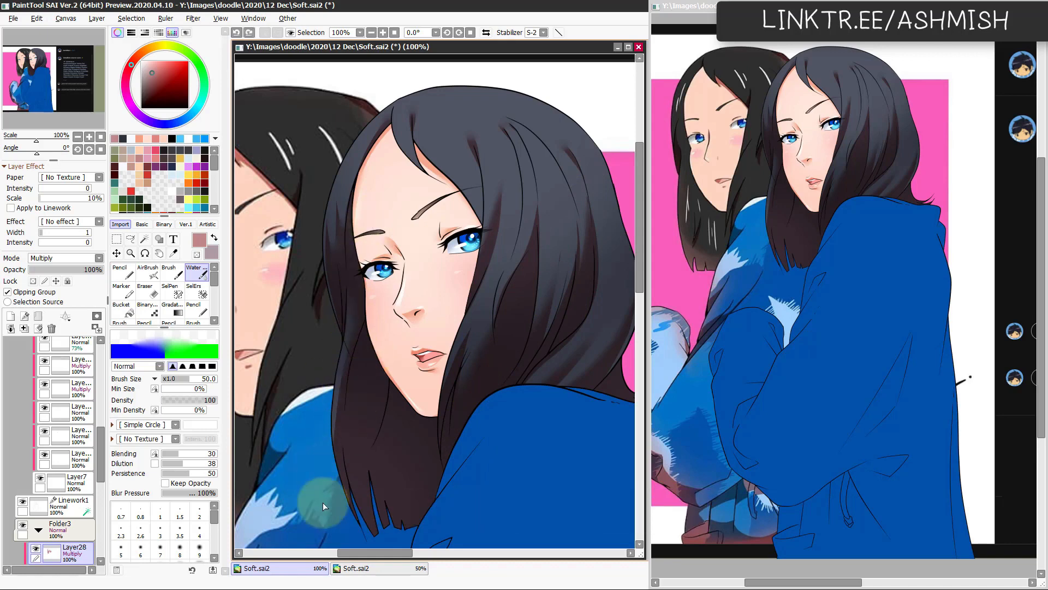
{"action": "key", "text": "e"}
{"action": "left_click_drag", "start_coordinate": [347, 338], "coordinate": [342, 498]}
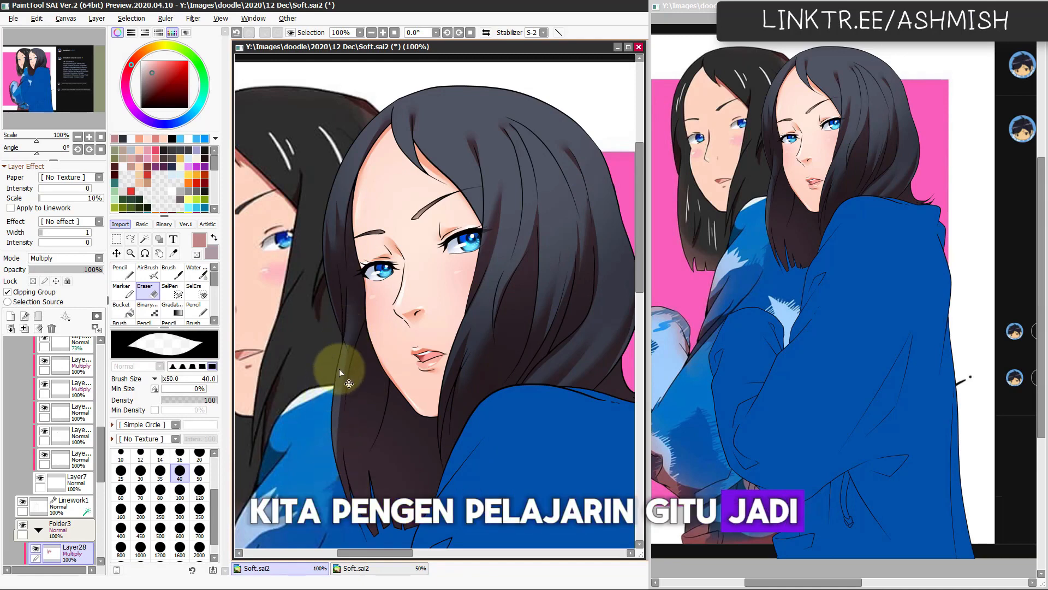
{"action": "key", "text": "ctrl+z"}
{"action": "mouse_move", "coordinate": [349, 333]}
{"action": "left_mouse_down"}
{"action": "mouse_move", "coordinate": [336, 434]}
{"action": "mouse_move", "coordinate": [346, 486]}
{"action": "left_mouse_up"}
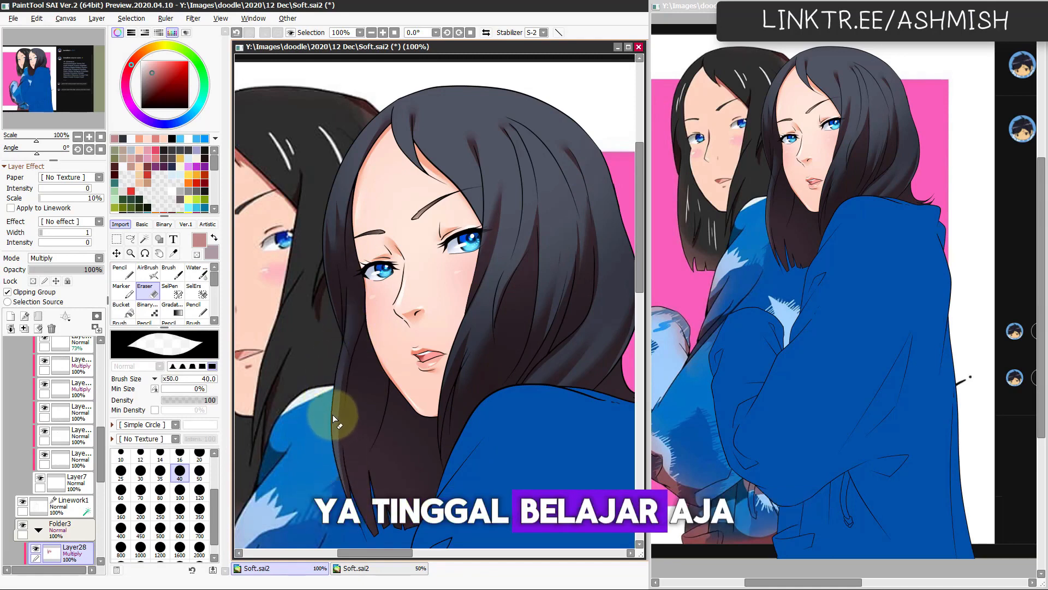
Step: Refine the shadow in the lower front hair near the tips with the Eraser and Water brush, undoing a misplaced erasing stroke
{"action": "left_click_drag", "start_coordinate": [378, 544], "coordinate": [361, 495]}
{"action": "mouse_move", "coordinate": [346, 407]}
{"action": "left_mouse_down"}
{"action": "mouse_move", "coordinate": [344, 463]}
{"action": "mouse_move", "coordinate": [385, 472]}
{"action": "left_mouse_up"}
{"action": "key", "text": "ctrl+z"}
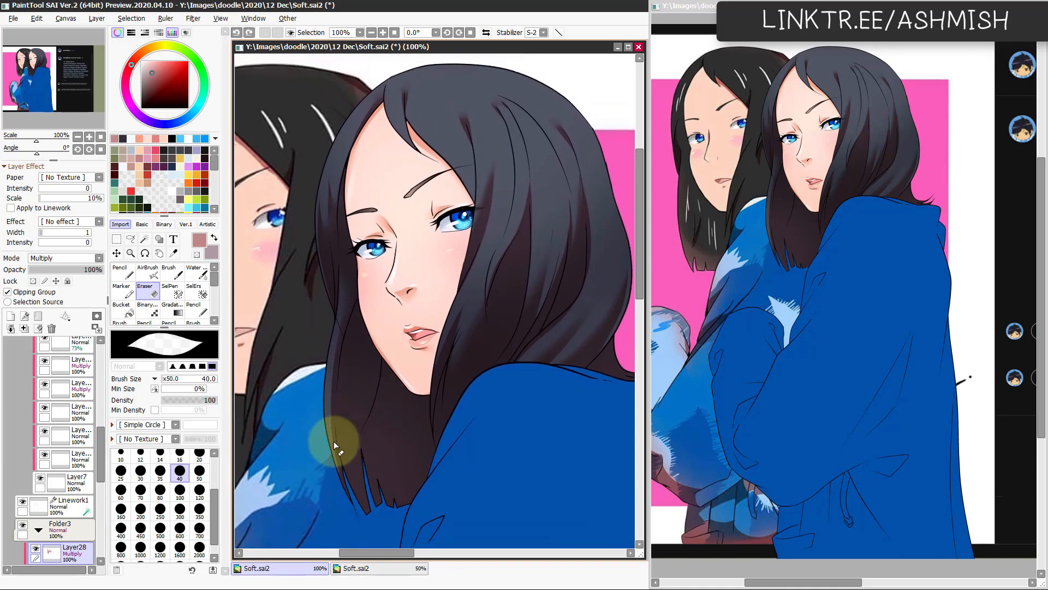
{"action": "key", "text": "c"}
{"action": "mouse_move", "coordinate": [346, 512]}
{"action": "left_mouse_down"}
{"action": "mouse_move", "coordinate": [339, 453]}
{"action": "mouse_move", "coordinate": [391, 469]}
{"action": "mouse_move", "coordinate": [393, 512]}
{"action": "left_mouse_up"}
Step: Adjust the hair shadow layer's Hue/Saturation to hue -23, saturation -52 and luminance +6
{"action": "key", "text": "Page_Down"}
{"action": "key", "text": "ctrl+u"}
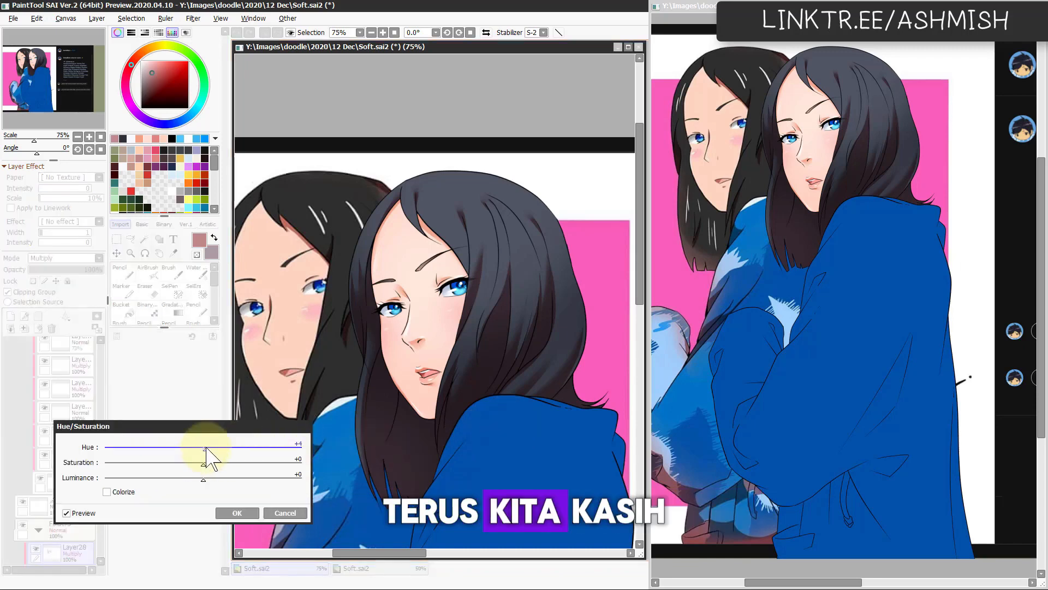
{"action": "mouse_move", "coordinate": [204, 448]}
{"action": "left_mouse_down"}
{"action": "mouse_move", "coordinate": [97, 458]}
{"action": "mouse_move", "coordinate": [276, 463]}
{"action": "mouse_move", "coordinate": [117, 459]}
{"action": "mouse_move", "coordinate": [134, 458]}
{"action": "left_mouse_up"}
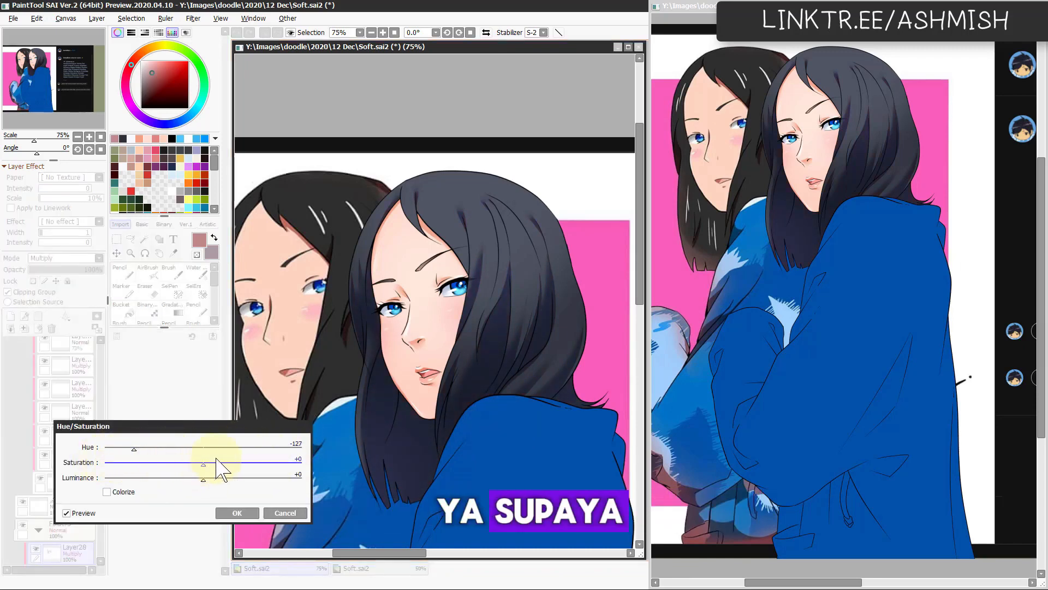
{"action": "left_click_drag", "start_coordinate": [134, 448], "coordinate": [193, 449]}
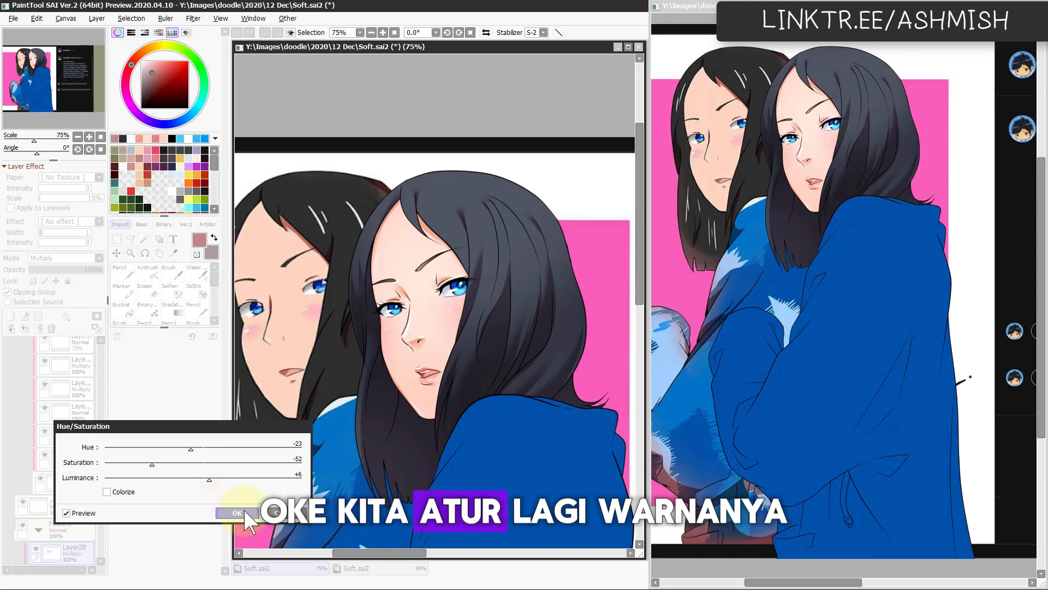
{"action": "left_click", "coordinate": [235, 512]}
Step: Duplicate the hair's Multiply shadow layer and fade parts of the copy using the AirBrush with transparent colour at size 284
{"action": "left_click_drag", "start_coordinate": [458, 432], "coordinate": [478, 404]}
{"action": "left_click_drag", "start_coordinate": [103, 473], "coordinate": [77, 492]}
{"action": "left_click_drag", "start_coordinate": [513, 436], "coordinate": [492, 432]}
{"action": "key", "text": "b"}
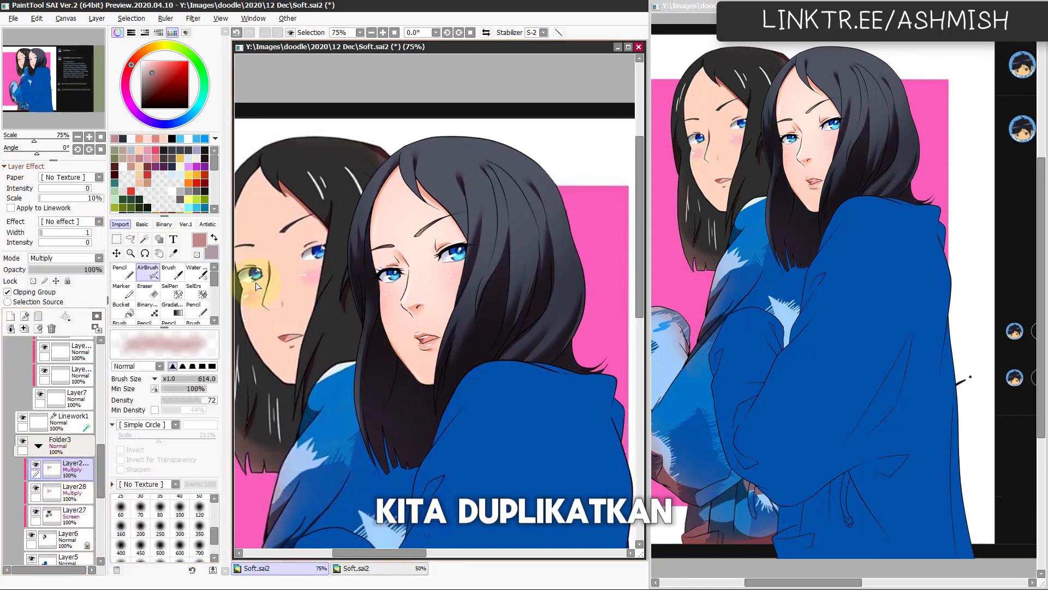
{"action": "key", "text": "minus"}
{"action": "left_click_drag", "start_coordinate": [437, 401], "coordinate": [468, 393]}
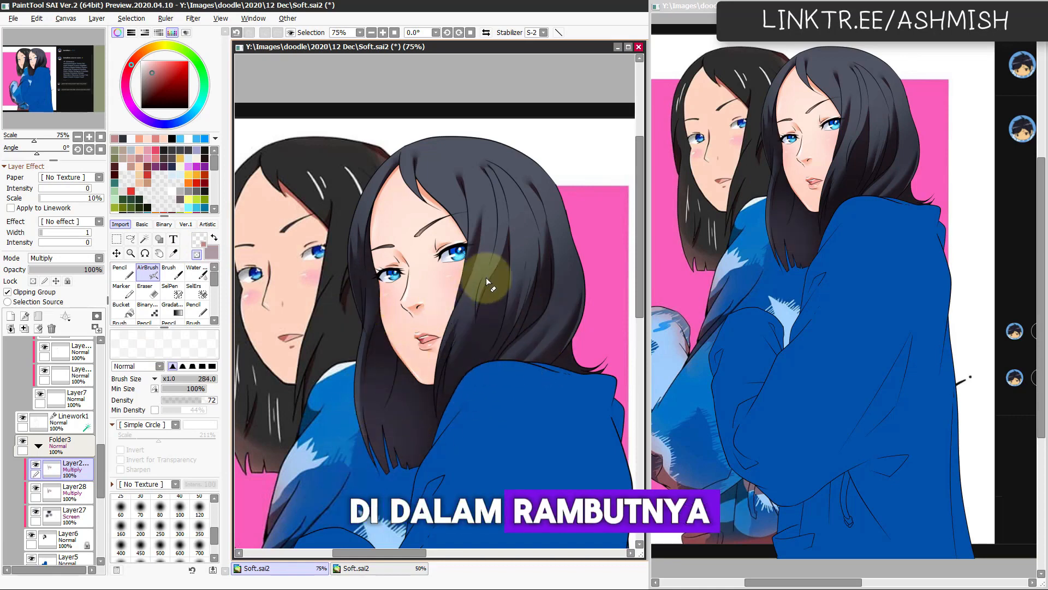
{"action": "left_click_drag", "start_coordinate": [538, 295], "coordinate": [507, 344]}
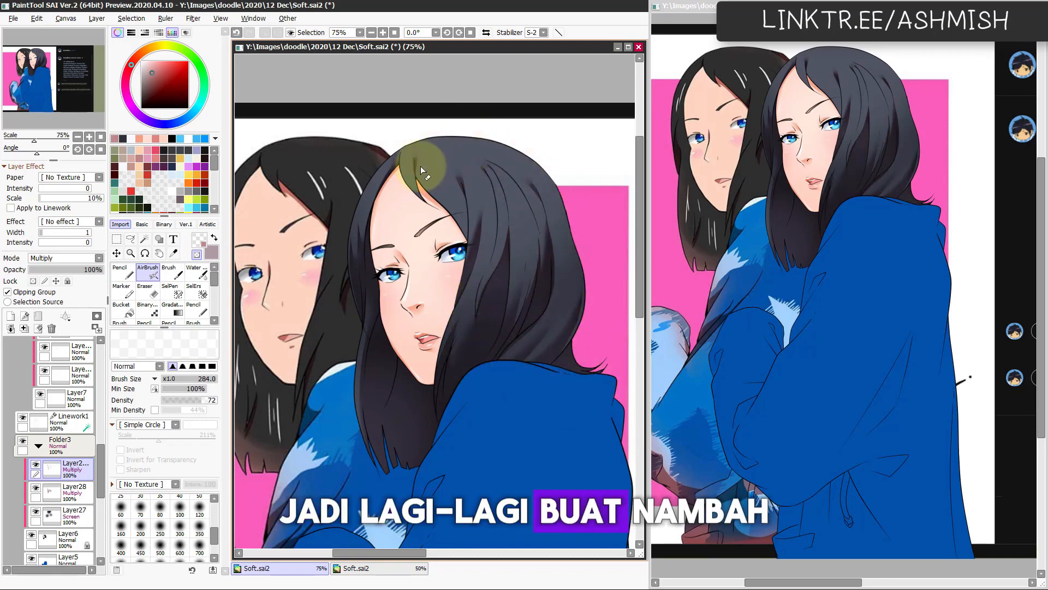
Step: Lower the duplicated shadow layer's luminance to -4 with Hue/Saturation
{"action": "key", "text": "ctrl"}
{"action": "key", "text": "ctrl+u"}
{"action": "left_click_drag", "start_coordinate": [245, 480], "coordinate": [199, 485]}
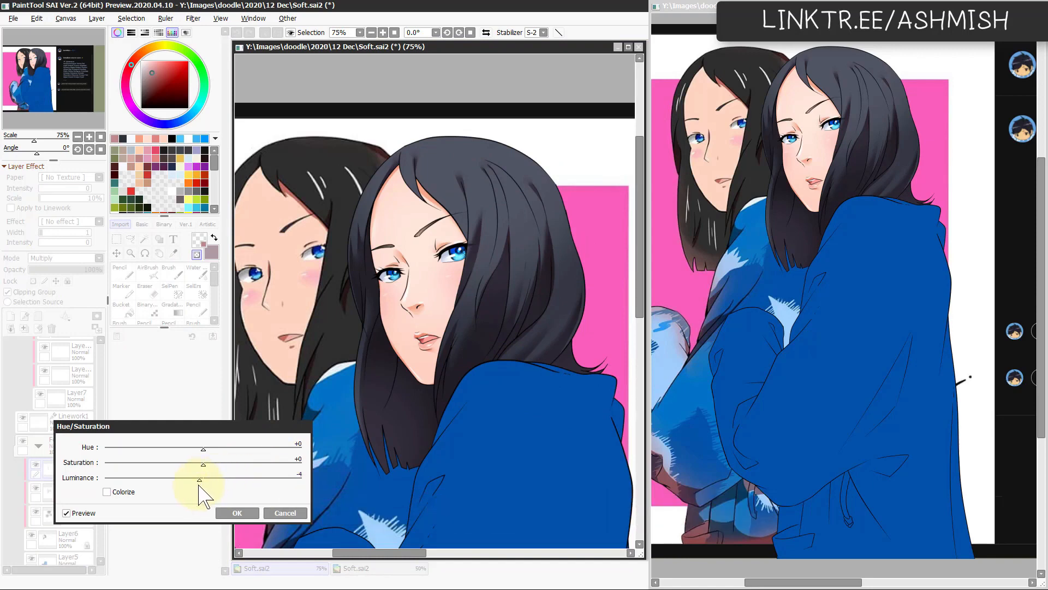
{"action": "left_click", "coordinate": [241, 514]}
Step: Add a new layer above the hair shadows, set its mode to Screen and clip it to the hair
{"action": "mouse_move", "coordinate": [511, 441]}
{"action": "left_mouse_down"}
{"action": "mouse_move", "coordinate": [525, 423]}
{"action": "mouse_move", "coordinate": [508, 448]}
{"action": "left_mouse_up"}
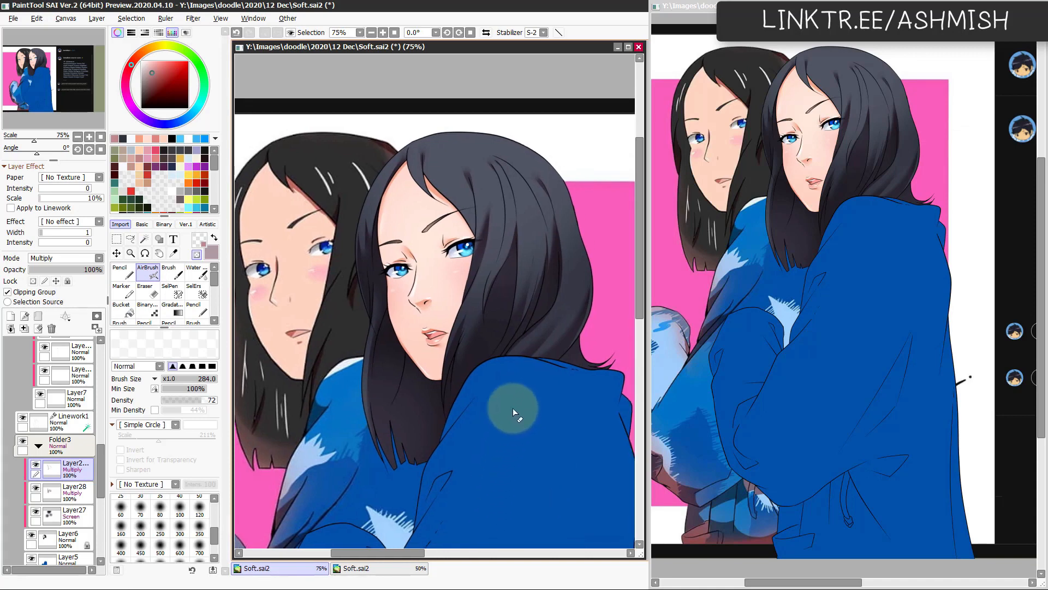
{"action": "left_click_drag", "start_coordinate": [509, 380], "coordinate": [514, 429]}
{"action": "left_click", "coordinate": [10, 316]}
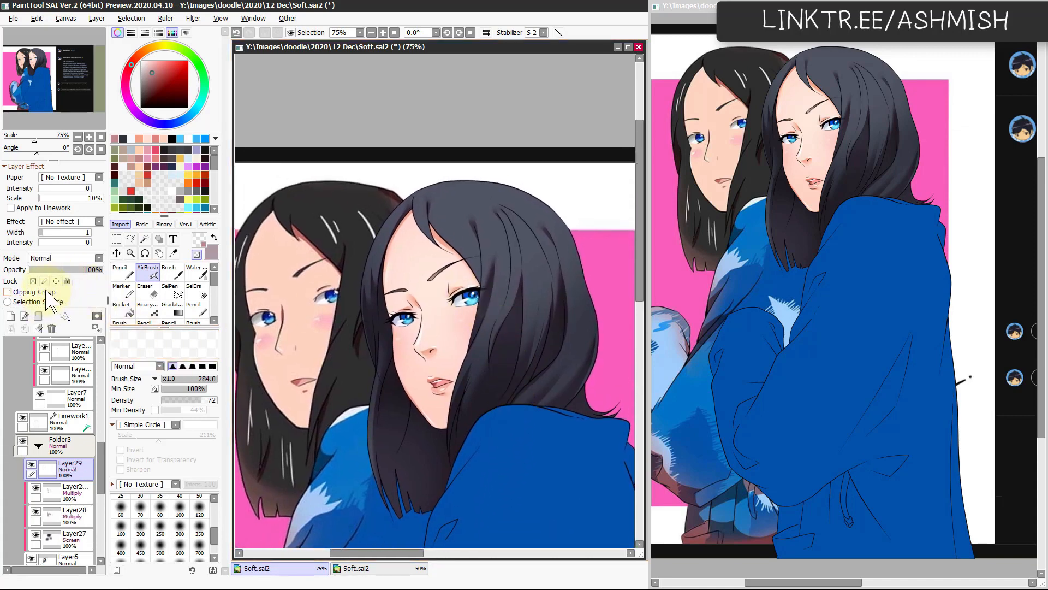
{"action": "left_click", "coordinate": [67, 259]}
{"action": "left_click", "coordinate": [62, 293]}
Step: Pick the hair's dark blue and try small highlight strokes near the parting with the Pencil at size 47, undoing misplaced ones
{"action": "key", "text": "n"}
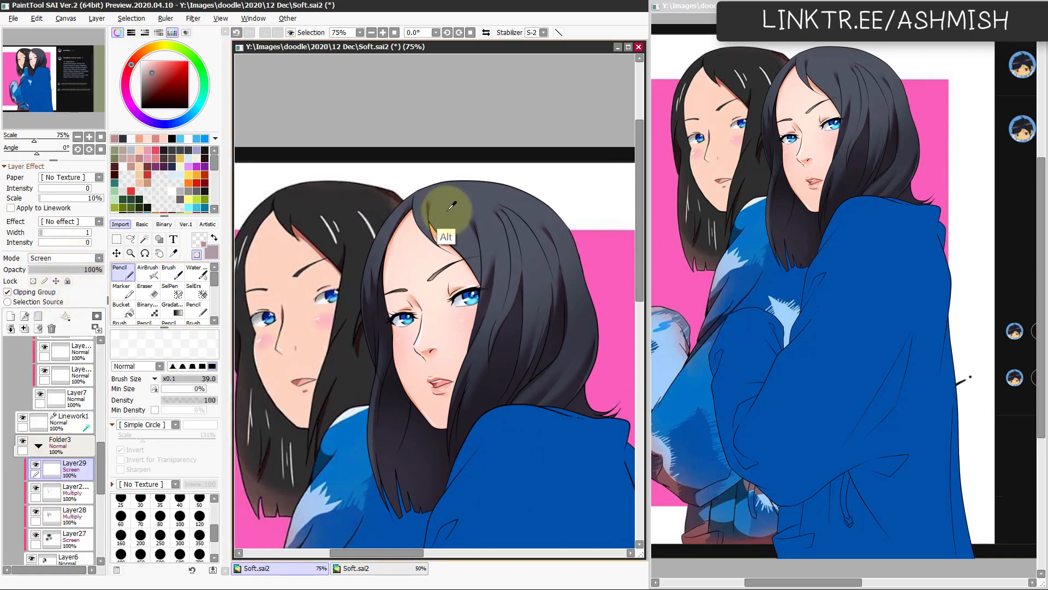
{"action": "left_click", "coordinate": [448, 205], "text": "alt"}
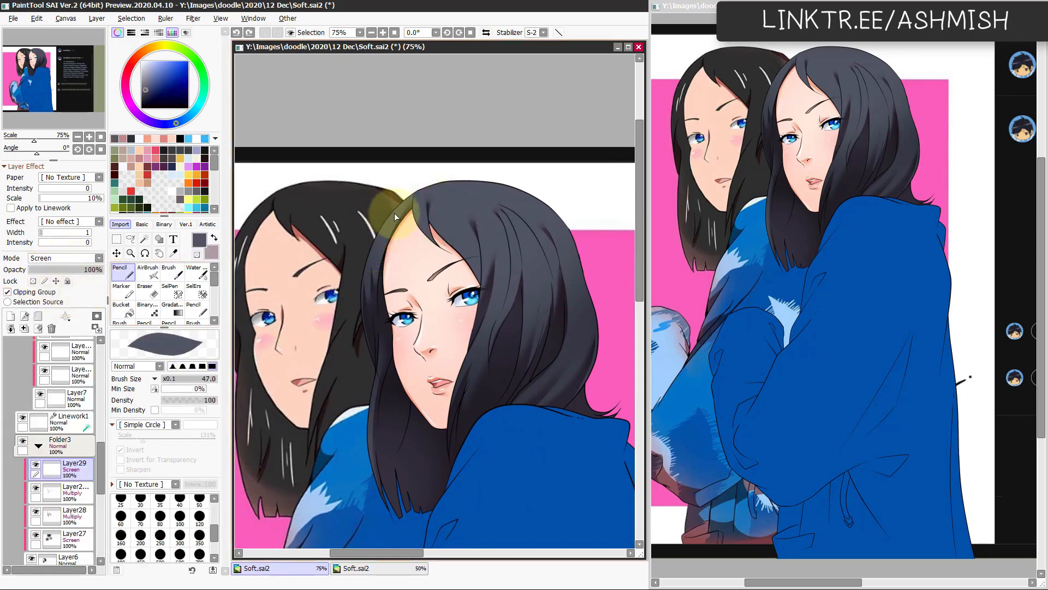
{"action": "key", "text": "ctrl"}
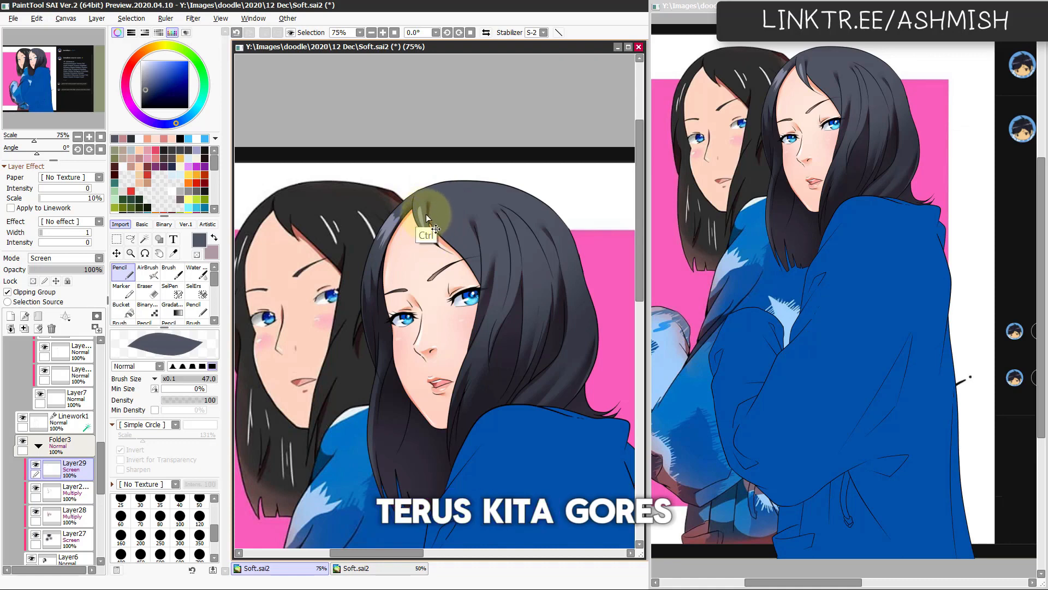
{"action": "key", "text": "ctrl+z"}
{"action": "key", "text": "ctrl+z"}
{"action": "left_click_drag", "start_coordinate": [427, 198], "coordinate": [428, 222]}
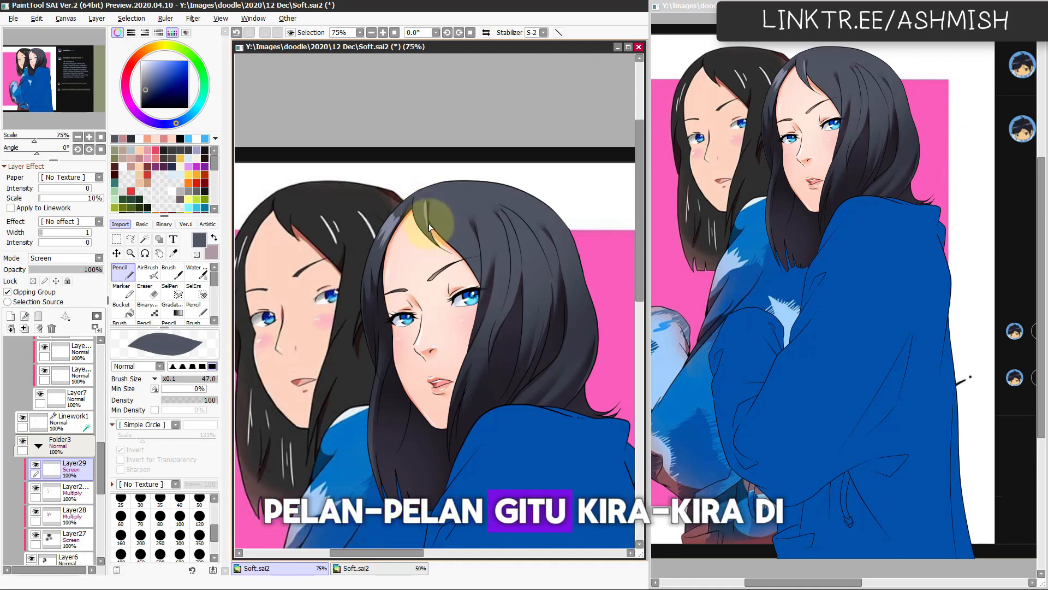
{"action": "key", "text": "ctrl+z"}
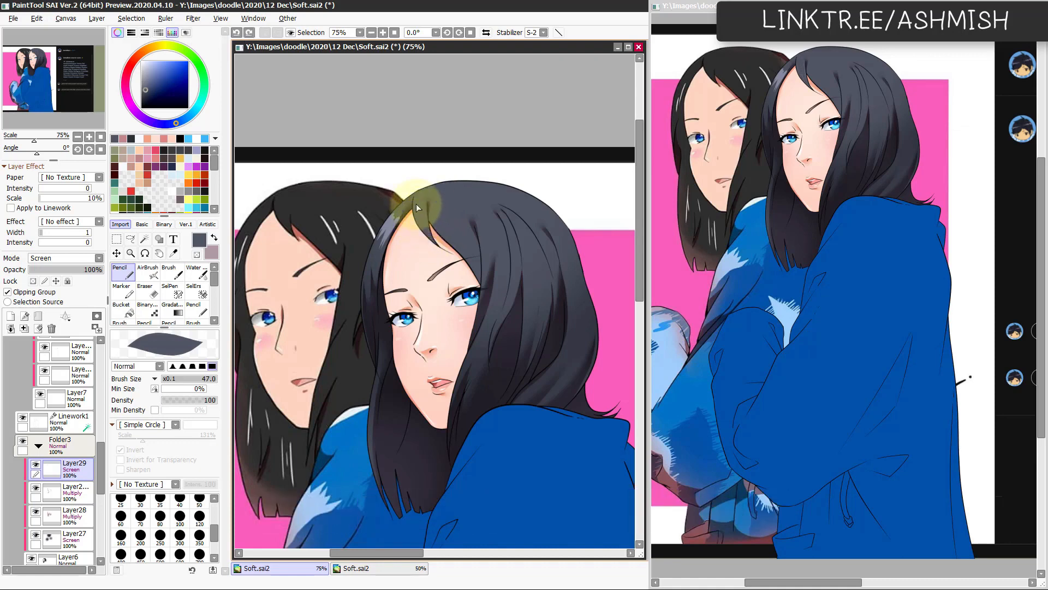
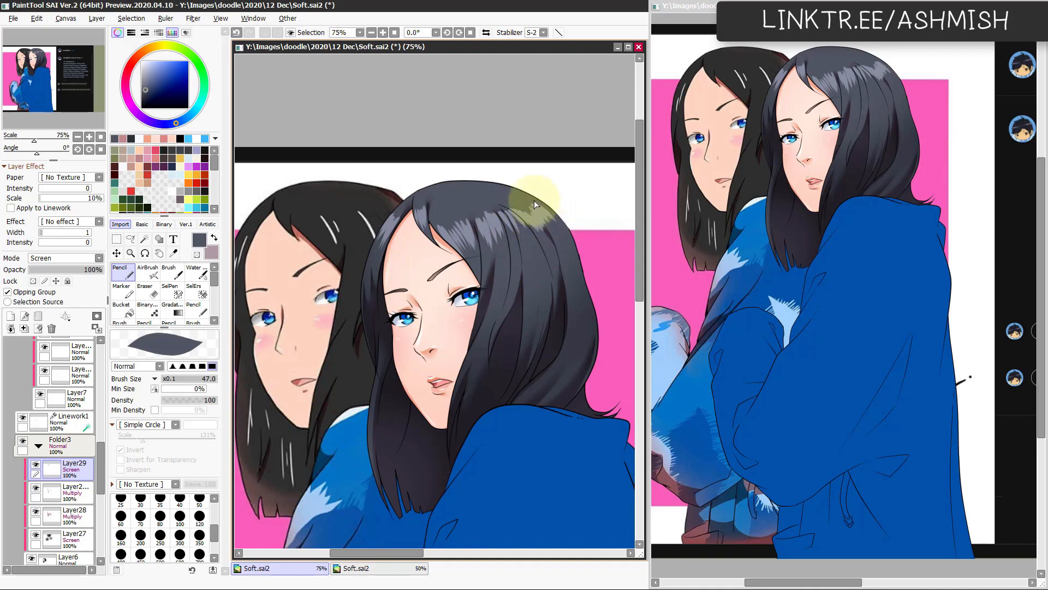
Step: Undo the last pencil stroke and blend the hair highlights around the crown with the Water brush at sizes 44 and 79
{"action": "key", "text": "ctrl+z"}
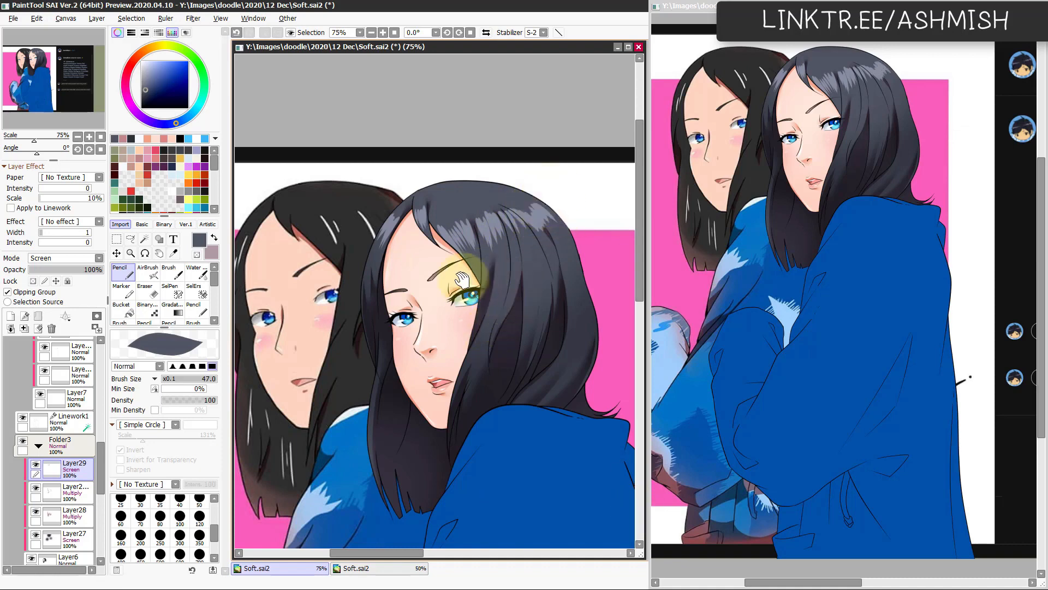
{"action": "left_click_drag", "start_coordinate": [463, 277], "coordinate": [453, 298]}
{"action": "key", "text": "c"}
{"action": "left_click_drag", "start_coordinate": [469, 213], "coordinate": [386, 233]}
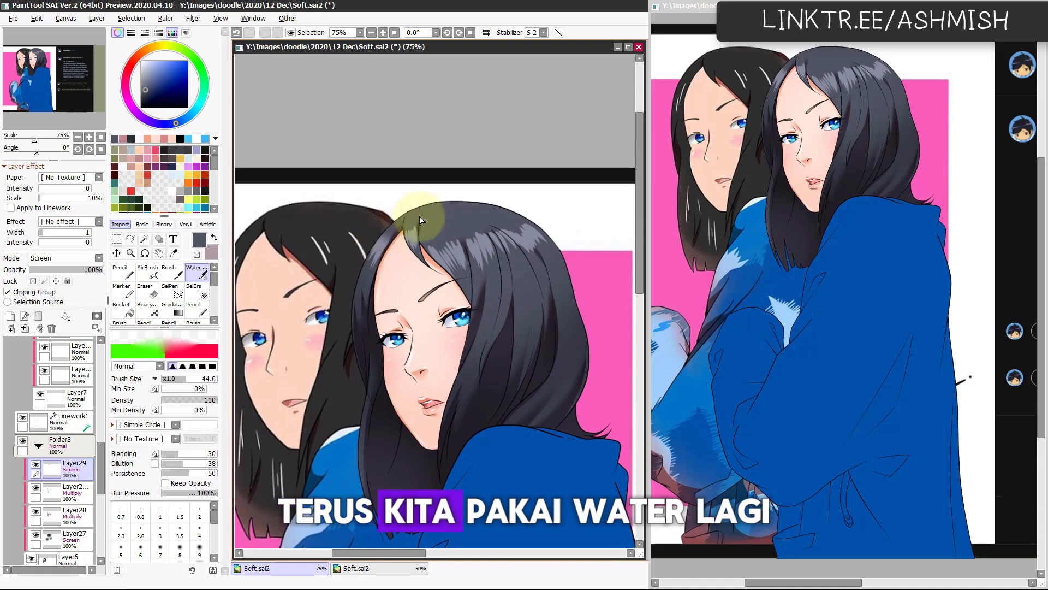
{"action": "left_click_drag", "start_coordinate": [429, 247], "coordinate": [456, 247], "text": "ctrl+alt"}
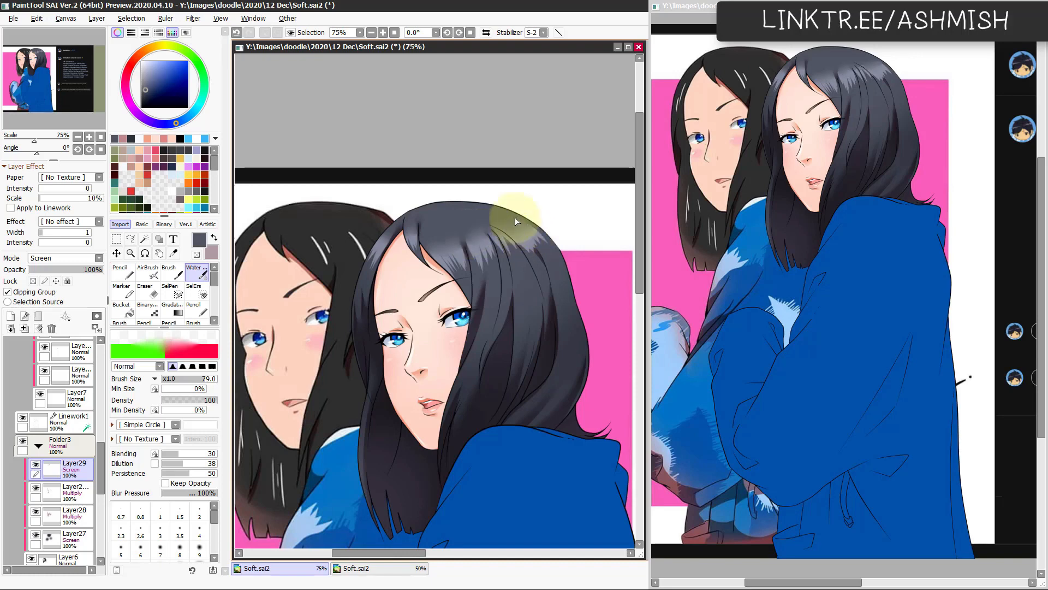
{"action": "key", "text": "h"}
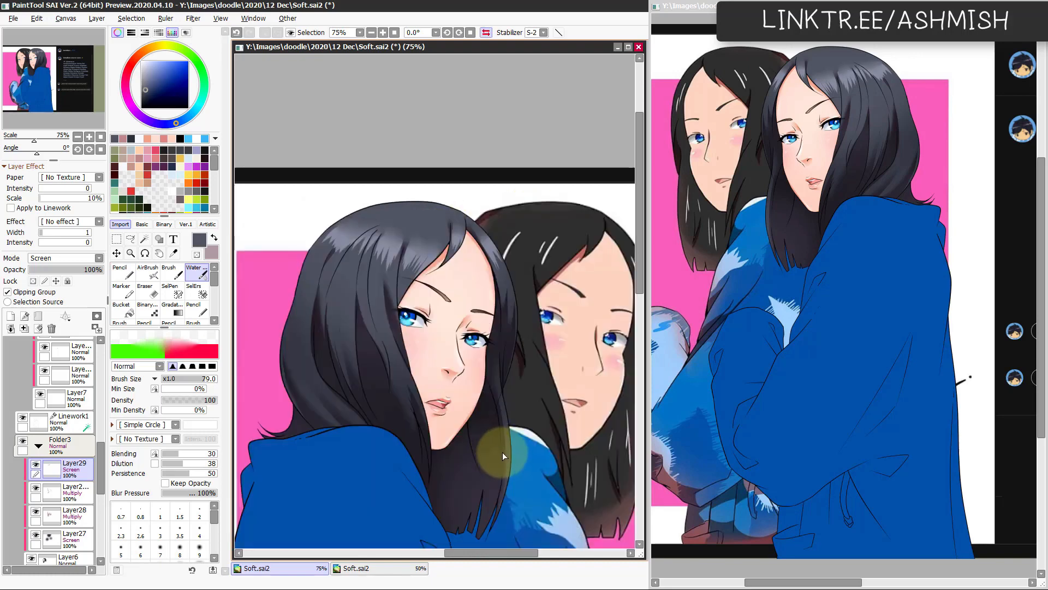
{"action": "key", "text": "h"}
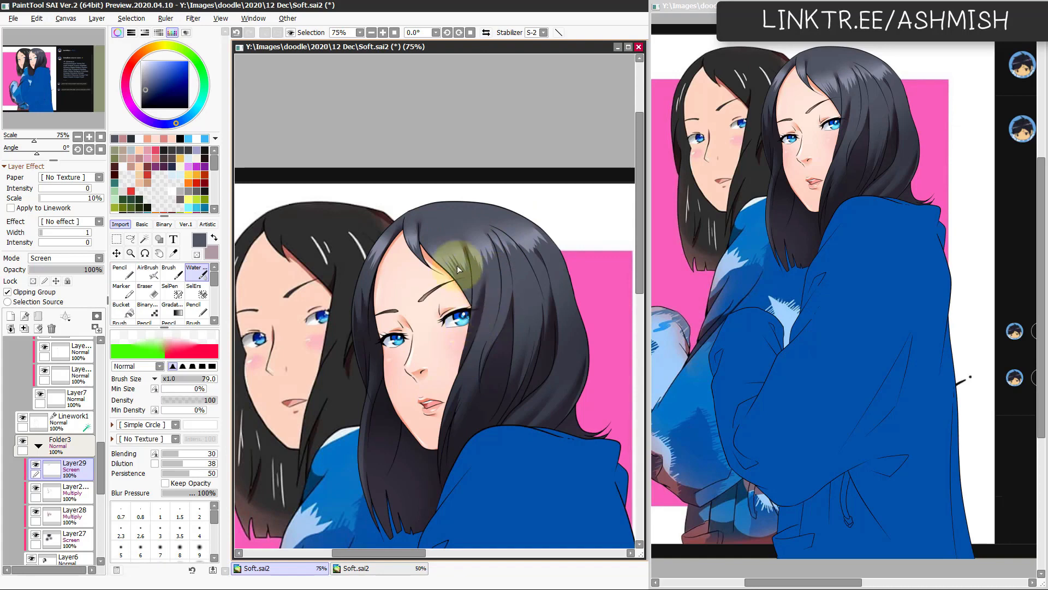
Step: Lower the hair highlight layer's luminance to -33 with Hue/Saturation
{"action": "key", "text": "ctrl+u"}
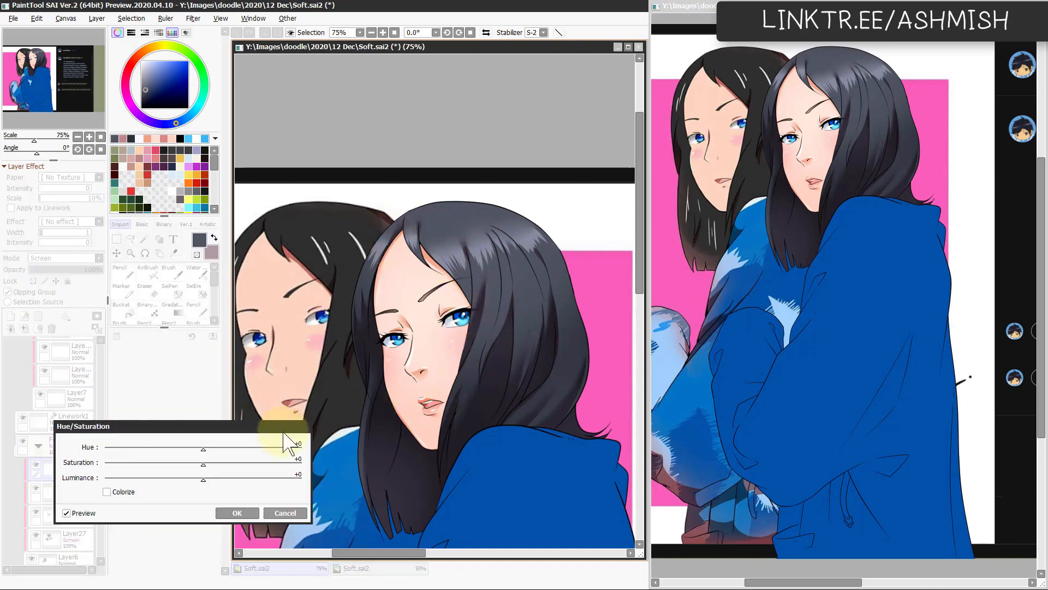
{"action": "left_click_drag", "start_coordinate": [216, 478], "coordinate": [208, 481]}
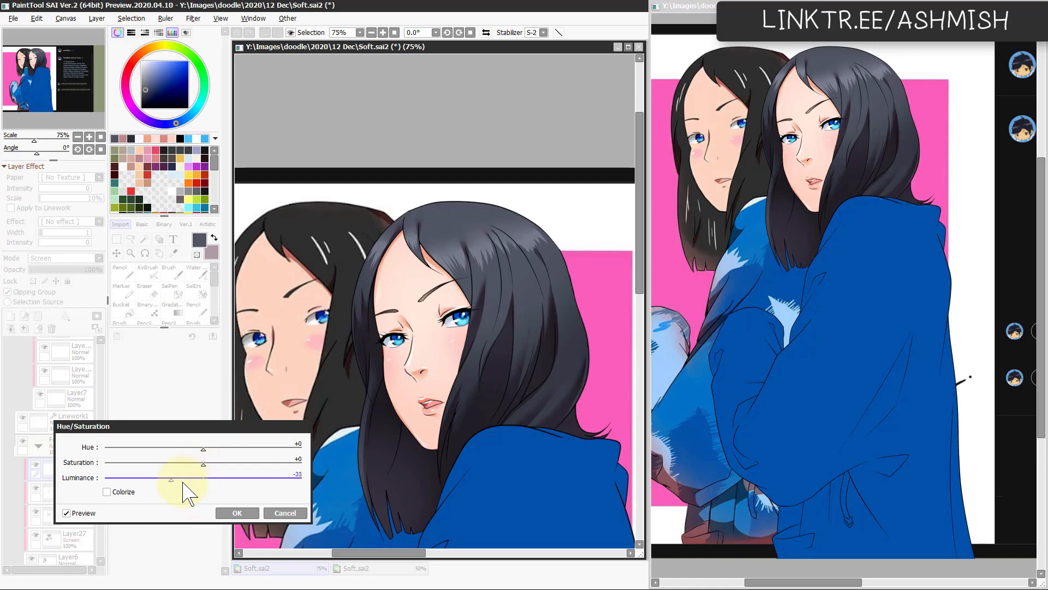
{"action": "left_click", "coordinate": [237, 514]}
Step: Add another layer above the hair highlights, set its mode to Screen and clip it to the hair
{"action": "key", "text": "ctrl+shift+n"}
{"action": "left_click", "coordinate": [48, 292]}
{"action": "left_click", "coordinate": [66, 258]}
{"action": "left_click", "coordinate": [89, 292]}
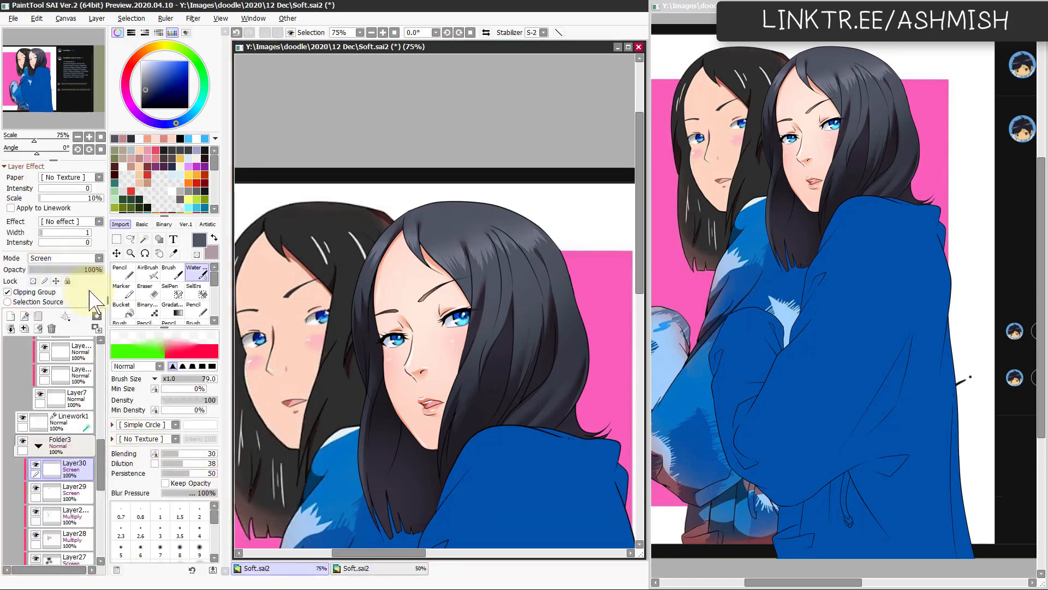
Step: Paint thin, brighter highlight strokes in the hair beside the parting with the Pencil at size 18, redoing misplaced ones
{"action": "key", "text": "n"}
{"action": "left_click_drag", "start_coordinate": [407, 232], "coordinate": [389, 241]}
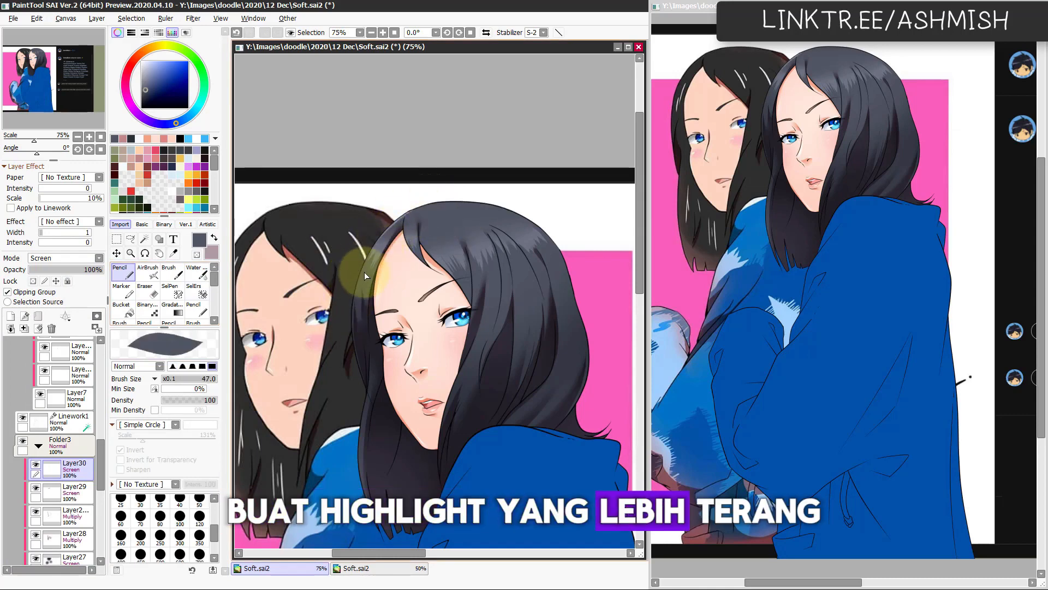
{"action": "mouse_move", "coordinate": [380, 259]}
{"action": "left_mouse_down"}
{"action": "mouse_move", "coordinate": [369, 259]}
{"action": "mouse_move", "coordinate": [376, 249]}
{"action": "mouse_move", "coordinate": [369, 271]}
{"action": "mouse_move", "coordinate": [379, 252]}
{"action": "left_mouse_up"}
{"action": "key", "text": "ctrl+z"}
{"action": "key", "text": "ctrl+z"}
{"action": "key", "text": "ctrl+z"}
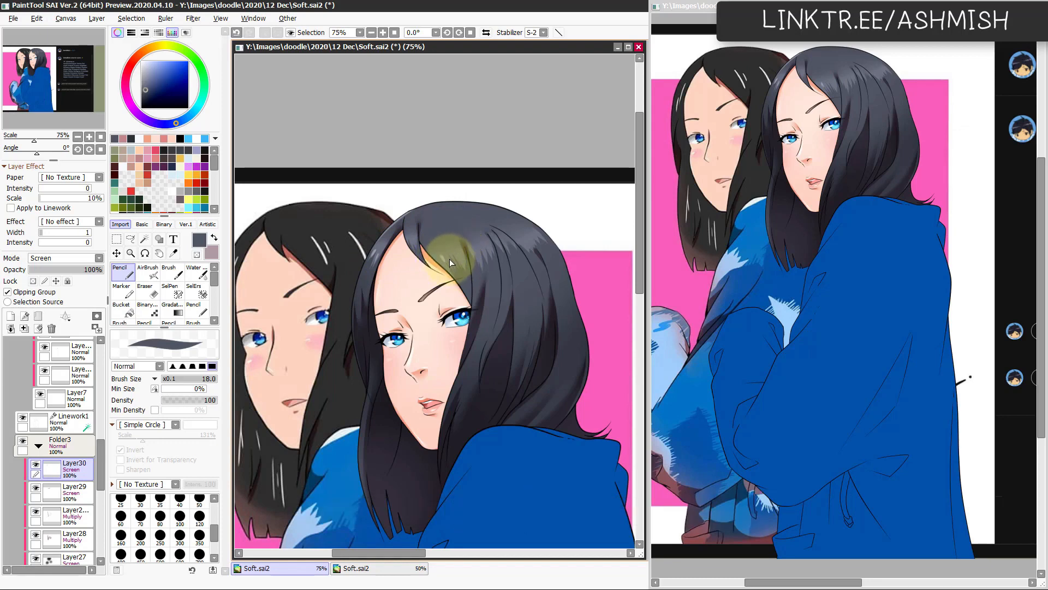
{"action": "key", "text": "ctrl+z"}
{"action": "left_click_drag", "start_coordinate": [450, 253], "coordinate": [455, 261]}
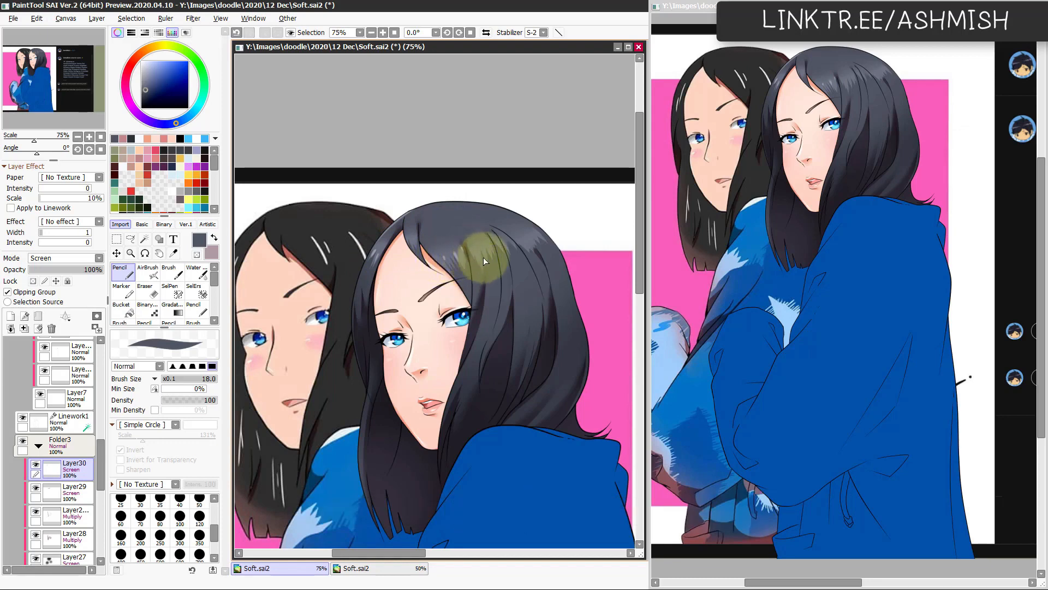
{"action": "key", "text": "ctrl+z"}
{"action": "left_click_drag", "start_coordinate": [442, 262], "coordinate": [441, 254]}
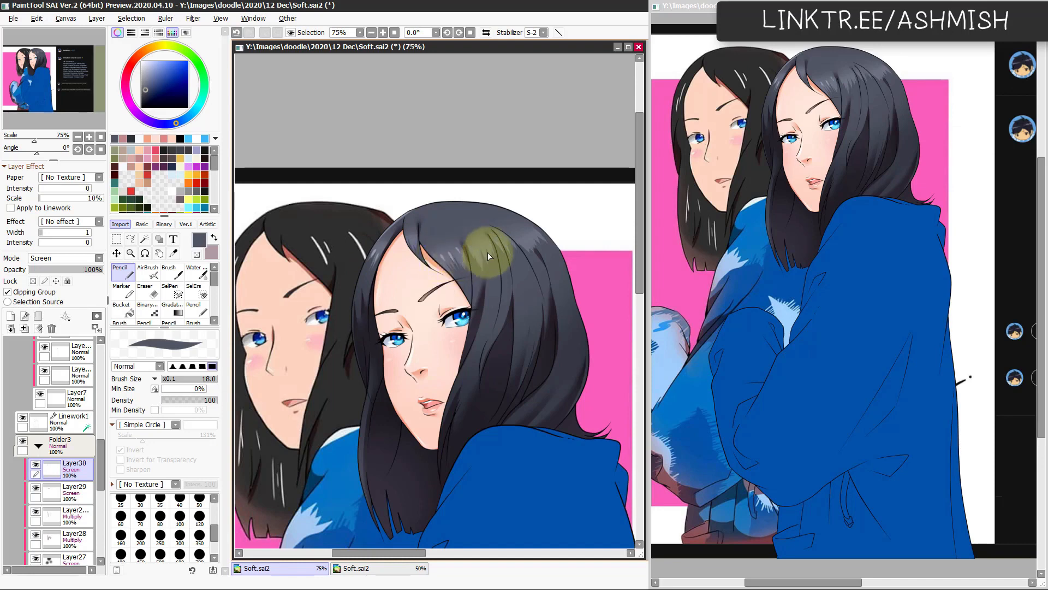
Step: Refine the thin highlight strokes on the crown in the mirrored view with the Pencil at size 18
{"action": "key", "text": "h"}
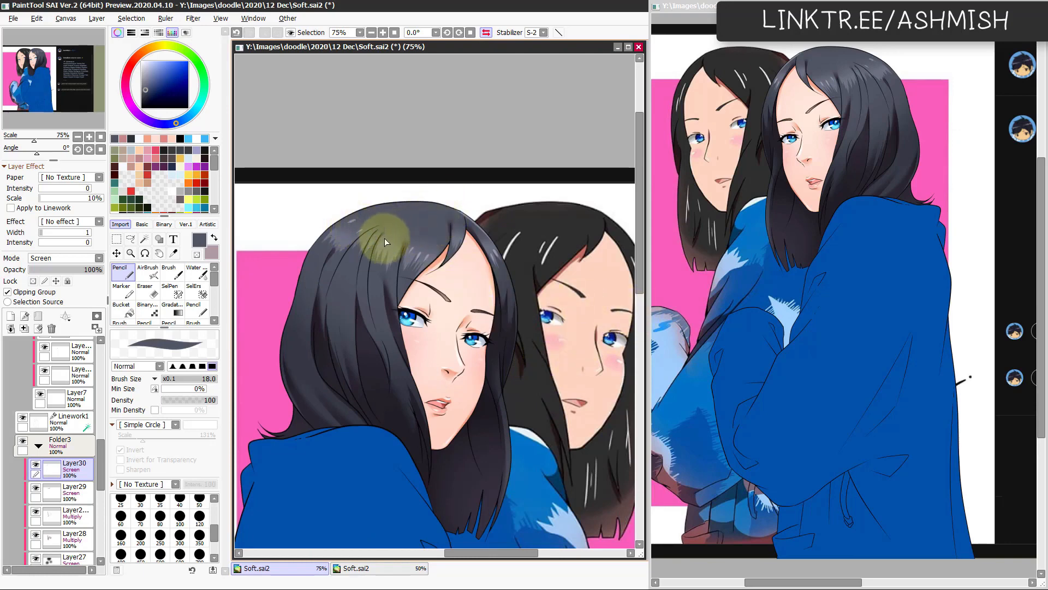
{"action": "key", "text": "ctrl+z"}
{"action": "left_click_drag", "start_coordinate": [461, 240], "coordinate": [467, 247]}
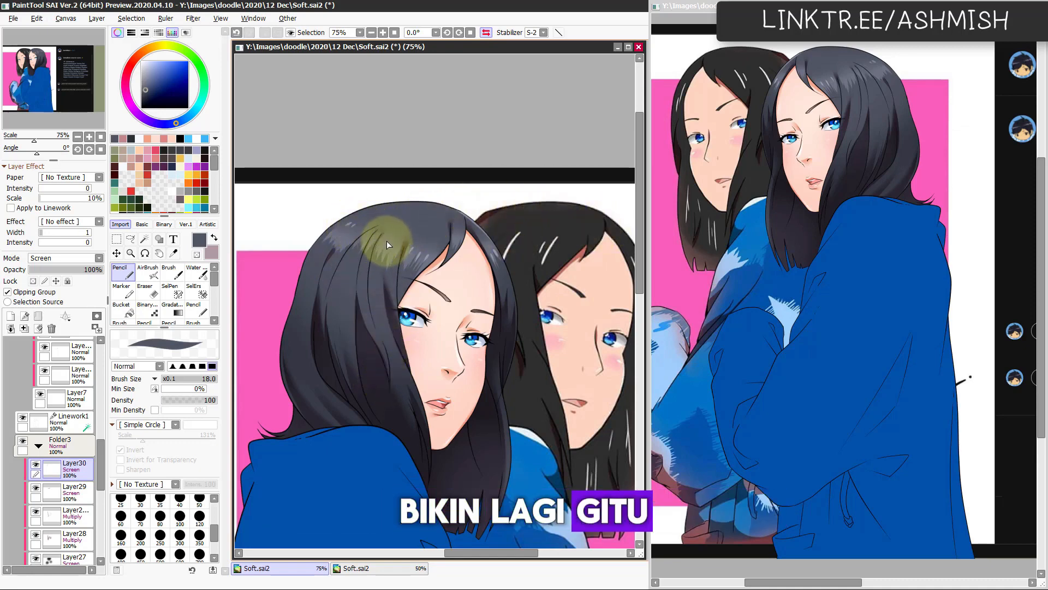
{"action": "key", "text": "h"}
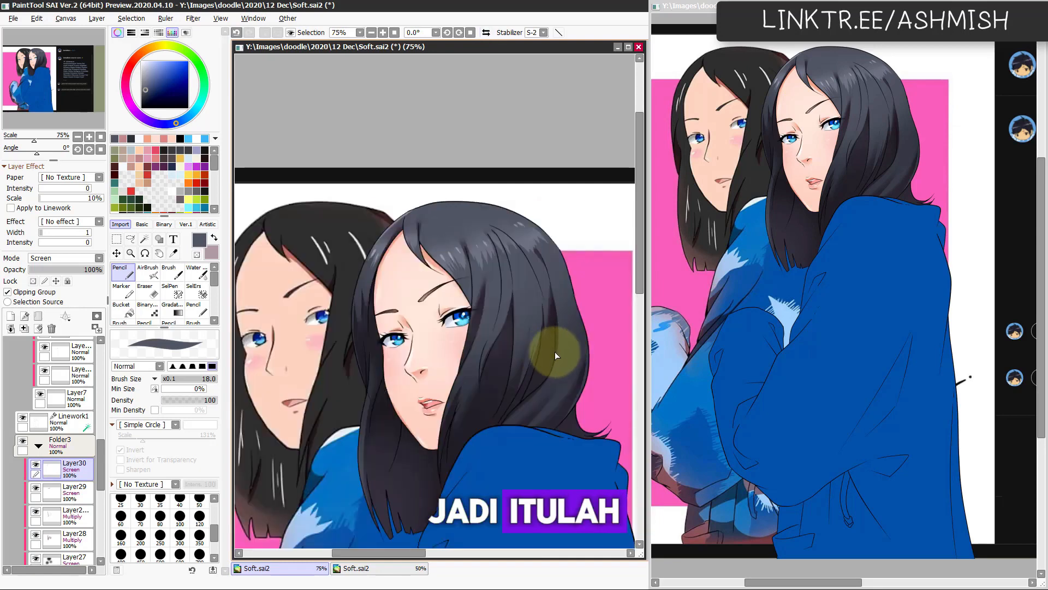
Step: Add finer highlight strokes to the outer strands at the back of the hair with the Pencil at size 12
{"action": "key", "text": "e"}
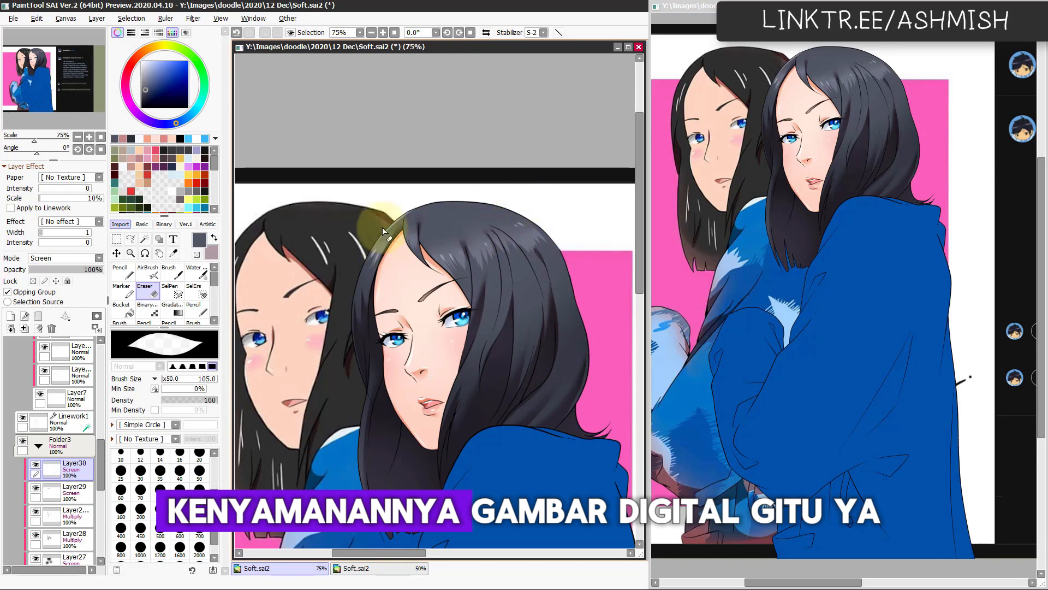
{"action": "scroll", "coordinate": [486, 376], "scroll_direction": "down", "scroll_amount": 1}
{"action": "key", "text": "n"}
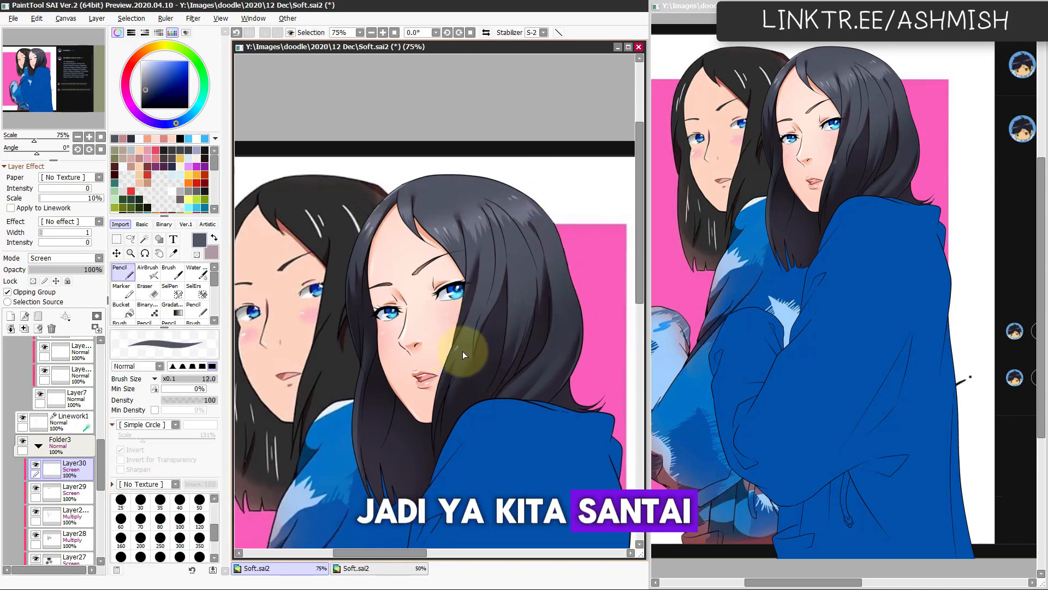
{"action": "key", "text": "ctrl"}
{"action": "key", "text": "h"}
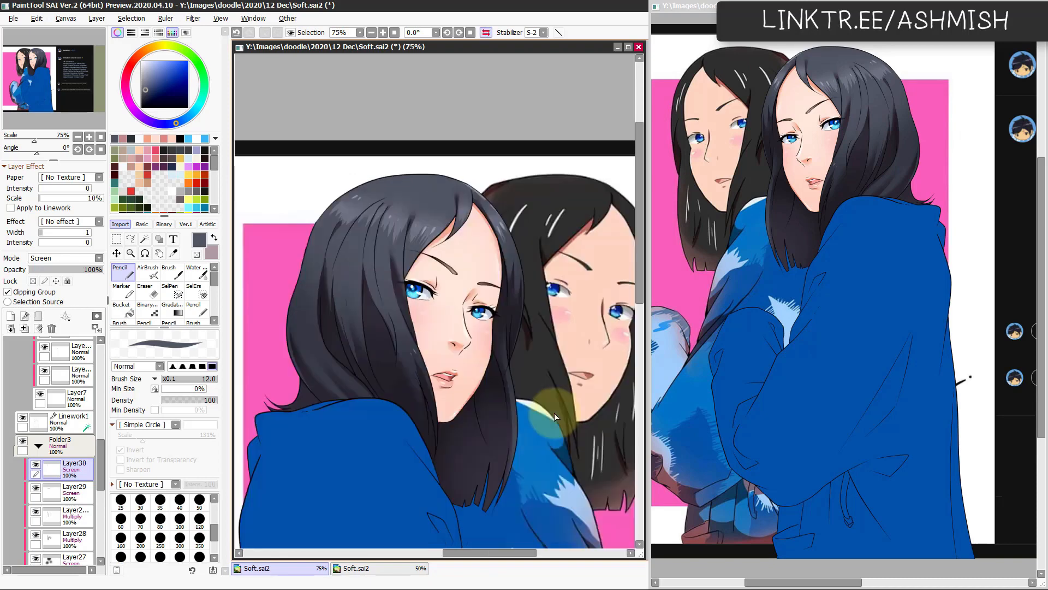
{"action": "key", "text": "ctrl+z"}
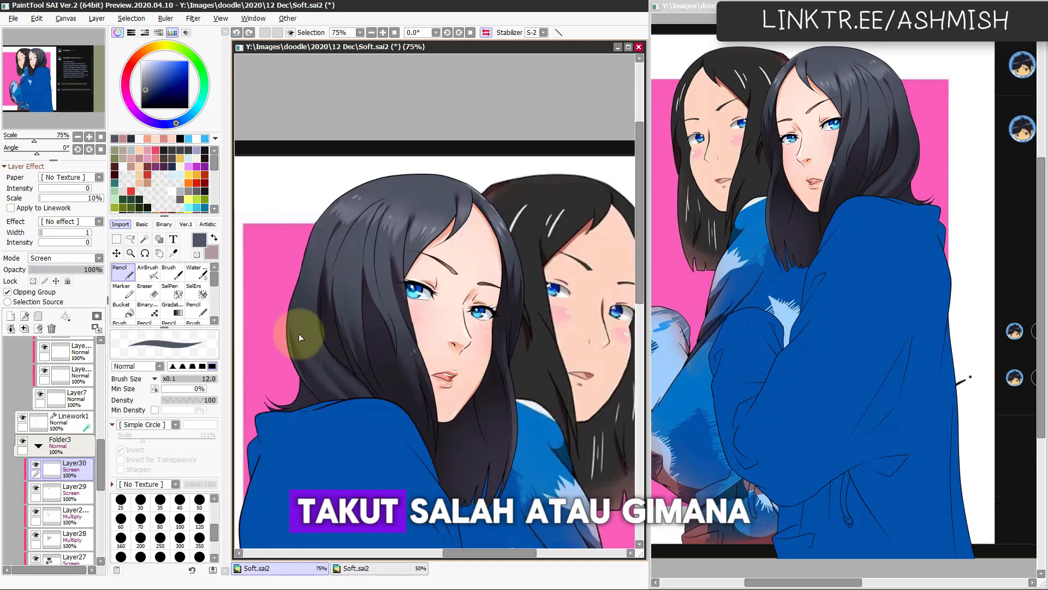
{"action": "left_click_drag", "start_coordinate": [299, 332], "coordinate": [308, 346]}
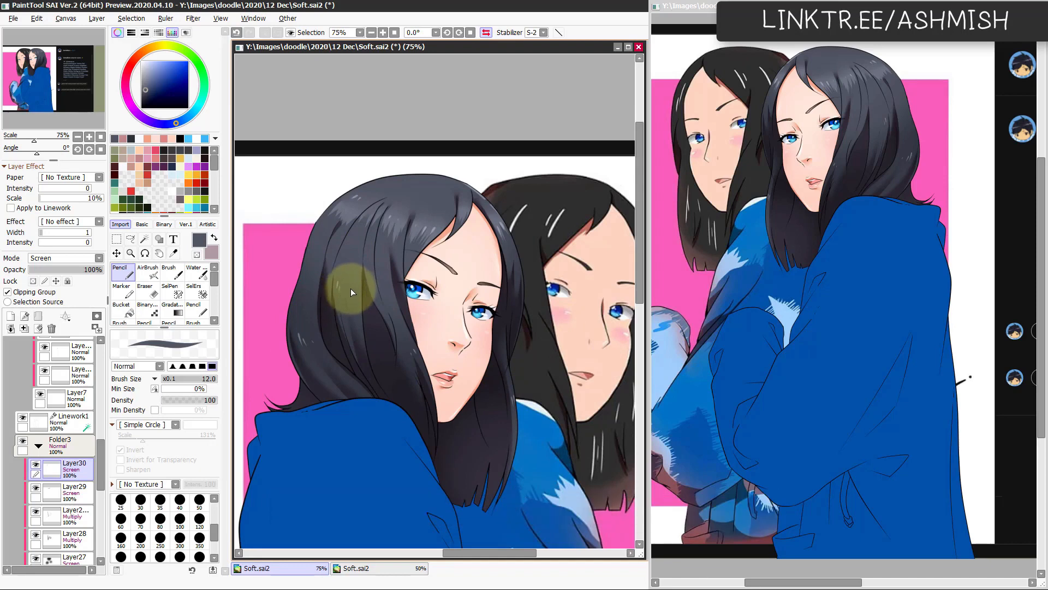
{"action": "key", "text": "h"}
{"action": "key", "text": "h"}
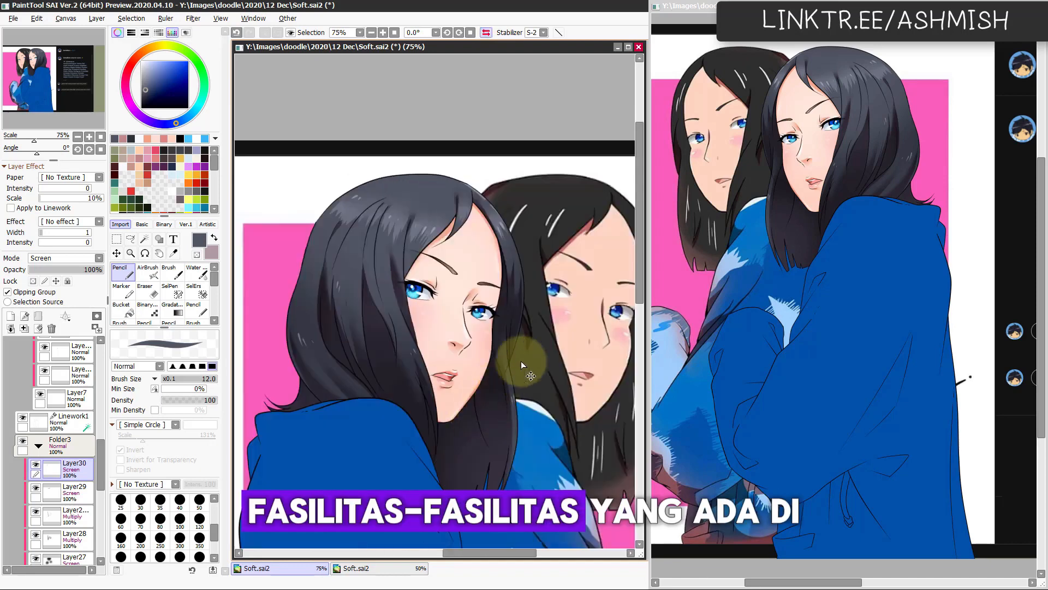
Step: Paint rim highlights along the hair's outer contour, from the crown down the back, with the Pencil at size 48
{"action": "key", "text": "h"}
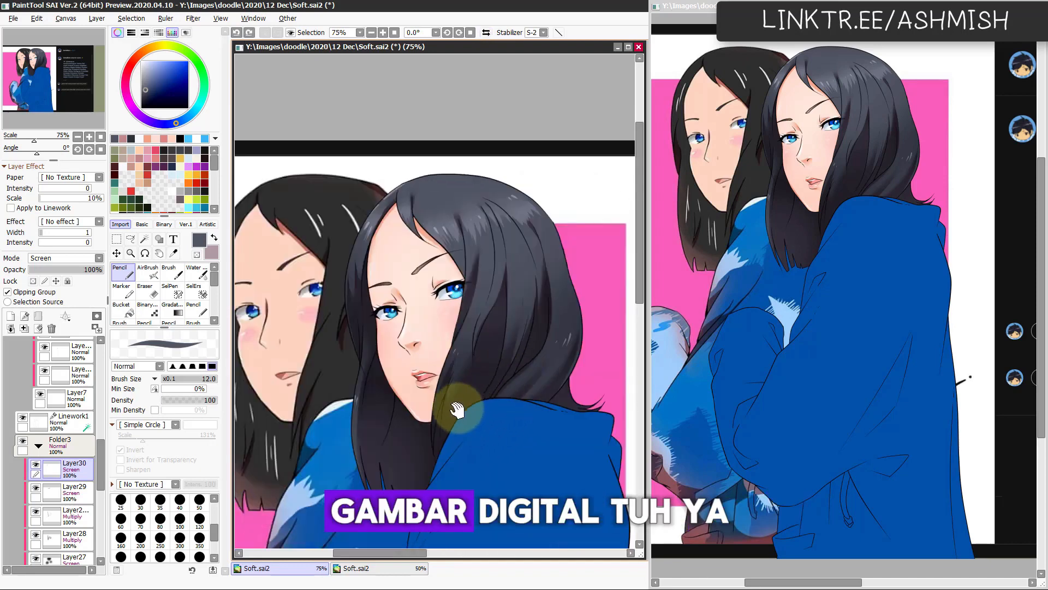
{"action": "key", "text": "h"}
{"action": "key", "text": "bracketright"}
{"action": "key", "text": "bracketright"}
{"action": "key", "text": "bracketright"}
{"action": "key", "text": "bracketright"}
{"action": "key", "text": "bracketright"}
{"action": "key", "text": "bracketright"}
{"action": "key", "text": "bracketright"}
{"action": "key", "text": "bracketright"}
{"action": "left_click_drag", "start_coordinate": [313, 250], "coordinate": [411, 179]}
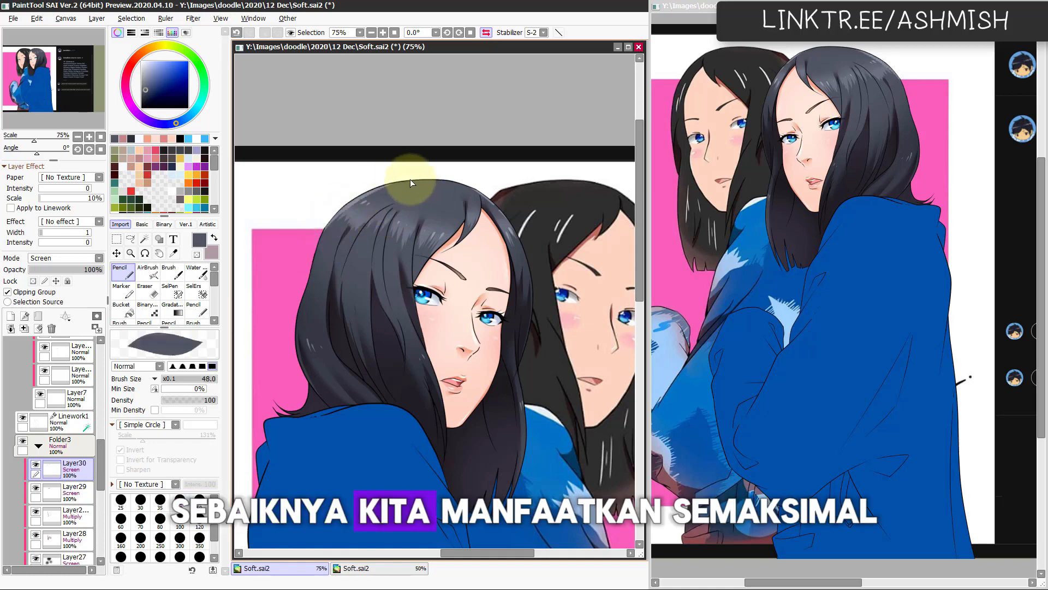
{"action": "left_click_drag", "start_coordinate": [310, 258], "coordinate": [428, 175]}
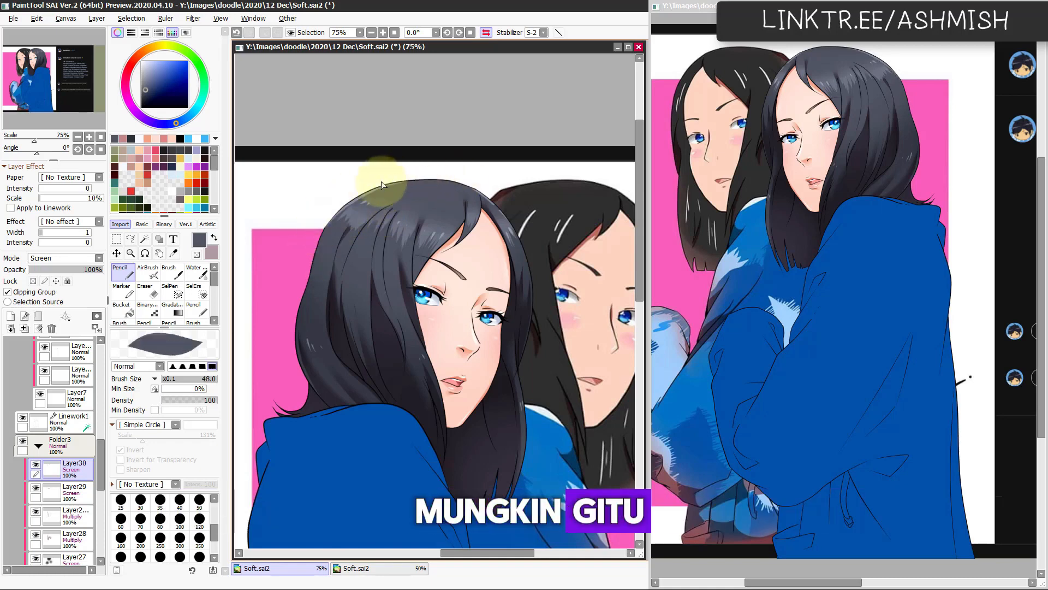
{"action": "mouse_move", "coordinate": [330, 219]}
{"action": "left_mouse_down"}
{"action": "mouse_move", "coordinate": [300, 305]}
{"action": "mouse_move", "coordinate": [314, 259]}
{"action": "mouse_move", "coordinate": [305, 383]}
{"action": "left_mouse_up"}
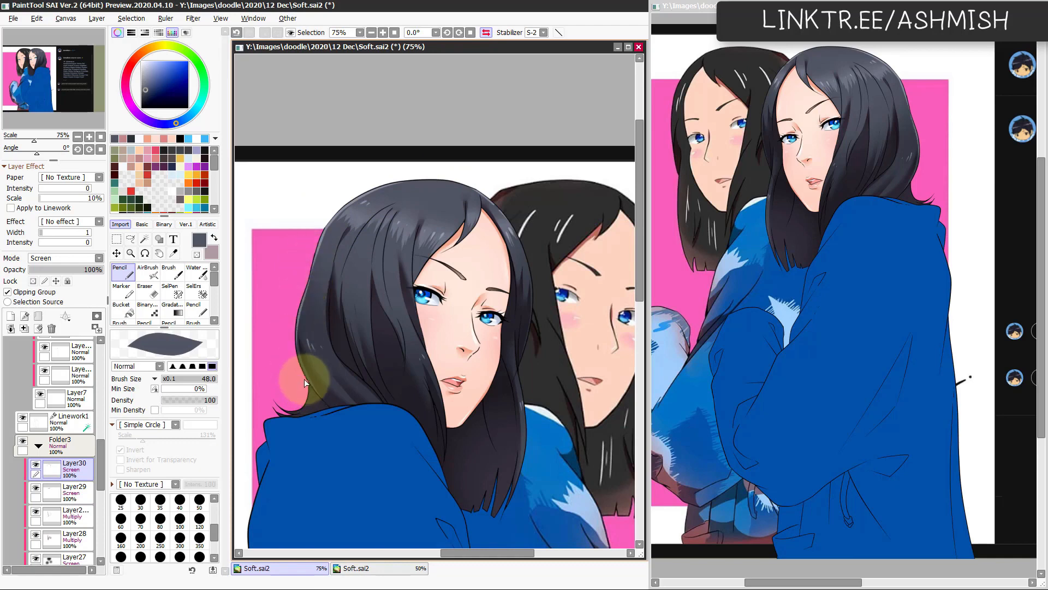
Step: Soften the rim highlights along the hair's contour with the Water brush at size 79
{"action": "key", "text": "c"}
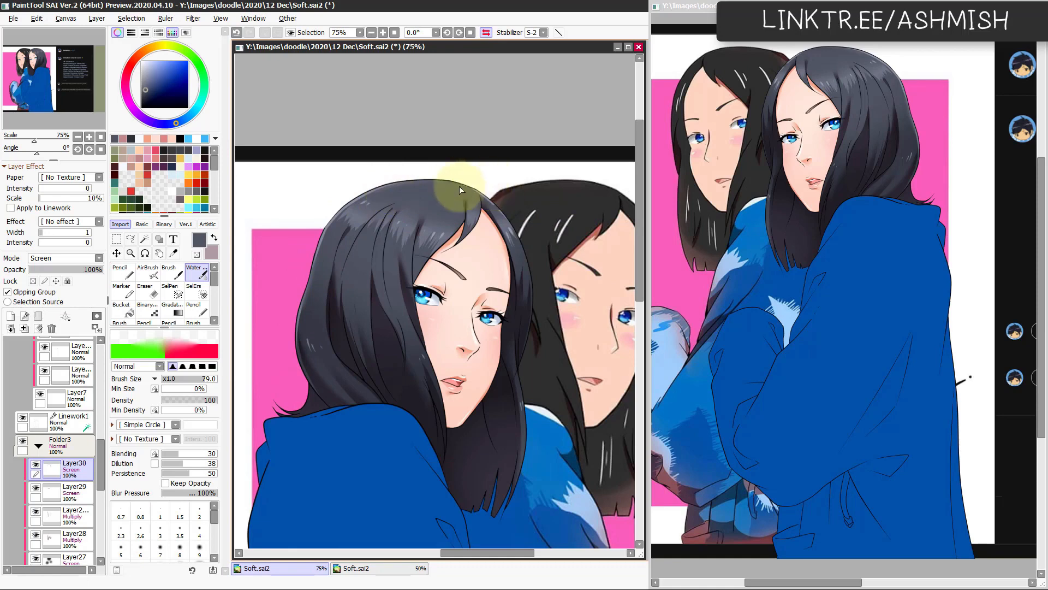
{"action": "key", "text": "h"}
{"action": "left_click_drag", "start_coordinate": [458, 394], "coordinate": [464, 376]}
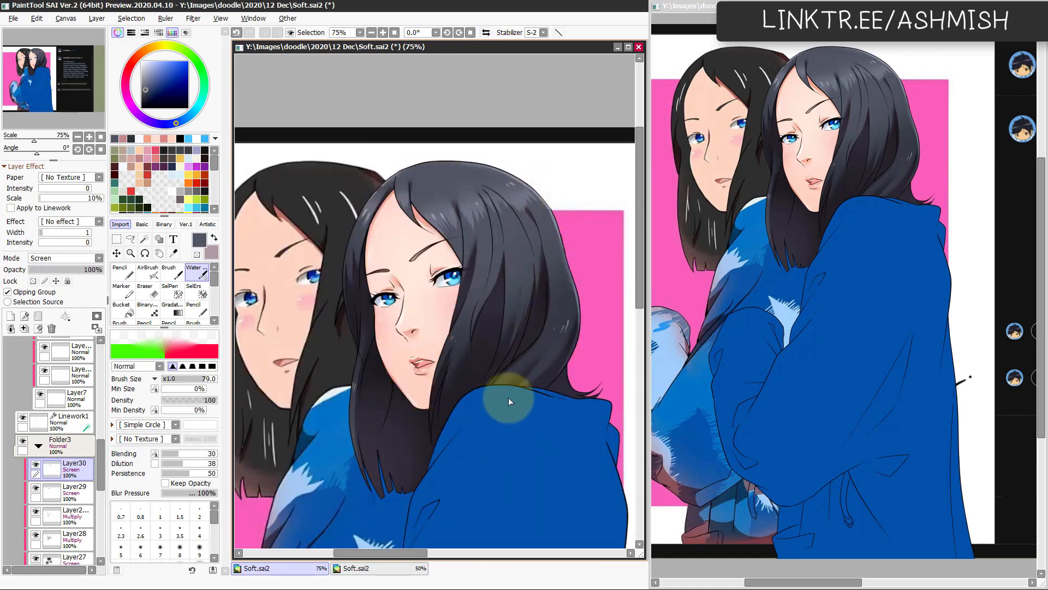
Step: Add a new clipped layer in Normal mode above the hair highlights and pick the face's light skin colour for the AirBrush
{"action": "left_click", "coordinate": [11, 316]}
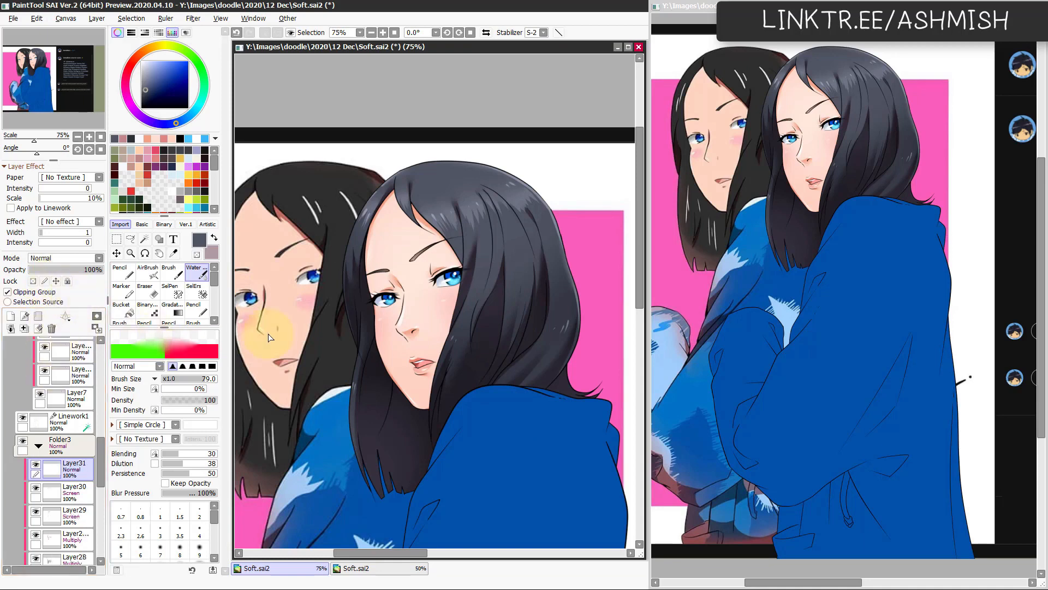
{"action": "key", "text": "b"}
{"action": "left_click", "coordinate": [394, 245], "text": "alt"}
Step: Spray the skin colour softly over the hair around the face with the AirBrush, enlarging it to size 439 and undoing misplaced strokes
{"action": "mouse_move", "coordinate": [431, 284]}
{"action": "left_mouse_down"}
{"action": "mouse_move", "coordinate": [359, 312]}
{"action": "mouse_move", "coordinate": [470, 297]}
{"action": "left_mouse_up"}
{"action": "mouse_move", "coordinate": [417, 245]}
{"action": "left_mouse_down"}
{"action": "mouse_move", "coordinate": [445, 263]}
{"action": "mouse_move", "coordinate": [426, 283]}
{"action": "mouse_move", "coordinate": [431, 276]}
{"action": "mouse_move", "coordinate": [443, 316]}
{"action": "mouse_move", "coordinate": [430, 331]}
{"action": "mouse_move", "coordinate": [481, 241]}
{"action": "left_mouse_up"}
{"action": "key", "text": "ctrl+z"}
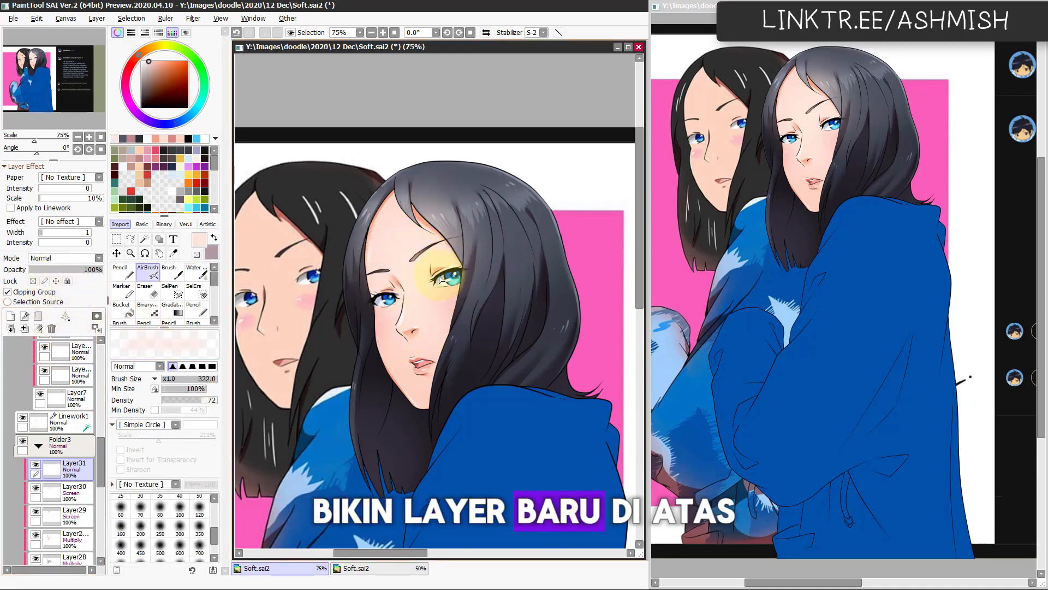
{"action": "mouse_move", "coordinate": [440, 276]}
{"action": "left_mouse_down"}
{"action": "mouse_move", "coordinate": [419, 253]}
{"action": "mouse_move", "coordinate": [498, 237]}
{"action": "left_mouse_up"}
{"action": "left_click_drag", "start_coordinate": [436, 225], "coordinate": [402, 234]}
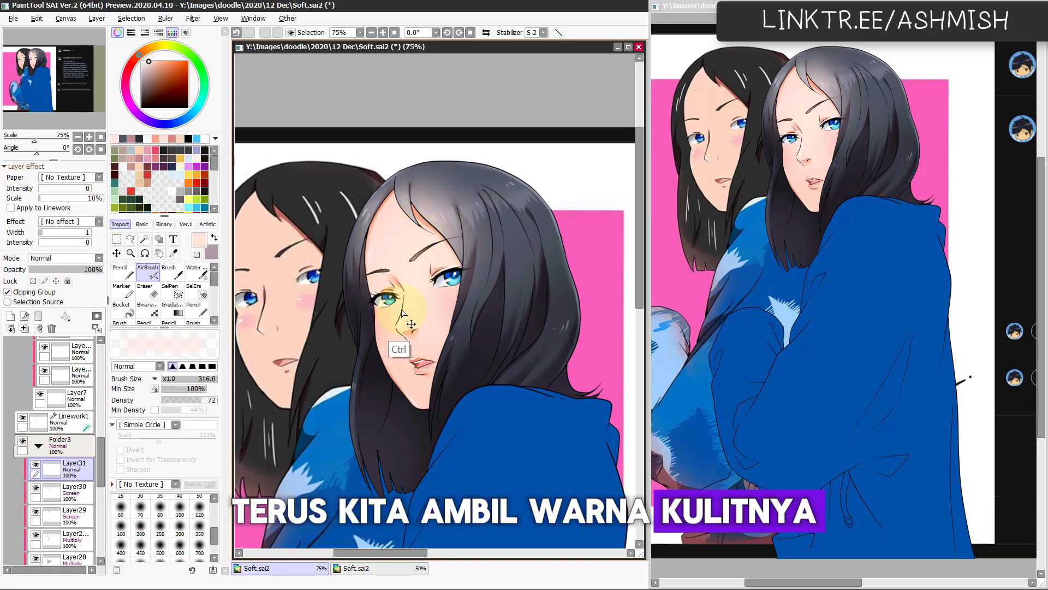
{"action": "mouse_move", "coordinate": [403, 320]}
{"action": "left_mouse_down"}
{"action": "mouse_move", "coordinate": [415, 338]}
{"action": "mouse_move", "coordinate": [365, 363]}
{"action": "mouse_move", "coordinate": [522, 382]}
{"action": "left_mouse_up"}
{"action": "left_click_drag", "start_coordinate": [428, 339], "coordinate": [429, 382]}
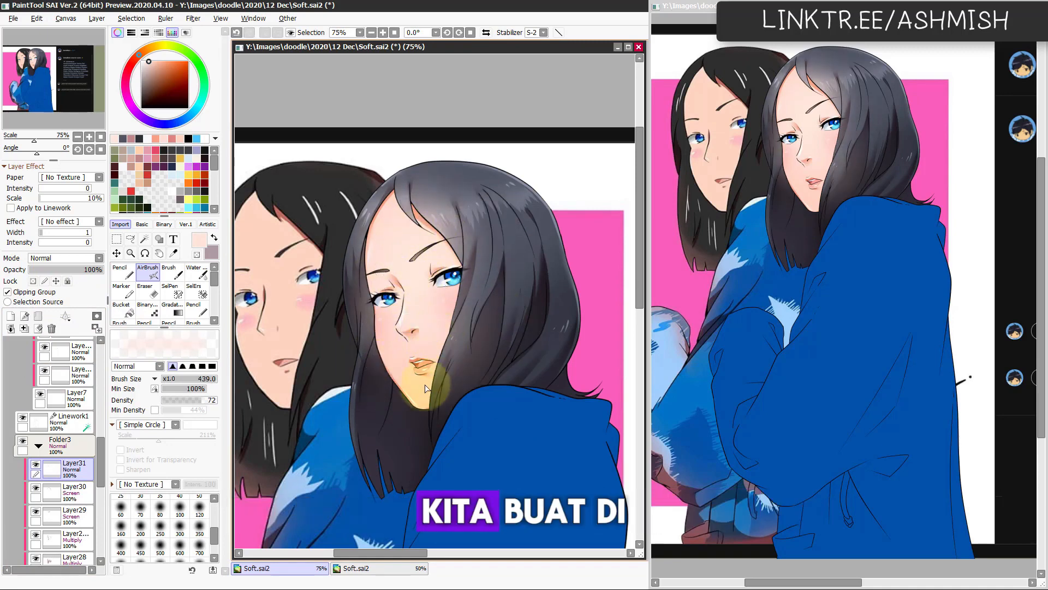
{"action": "left_click_drag", "start_coordinate": [480, 334], "coordinate": [476, 314]}
{"action": "key", "text": "ctrl+z"}
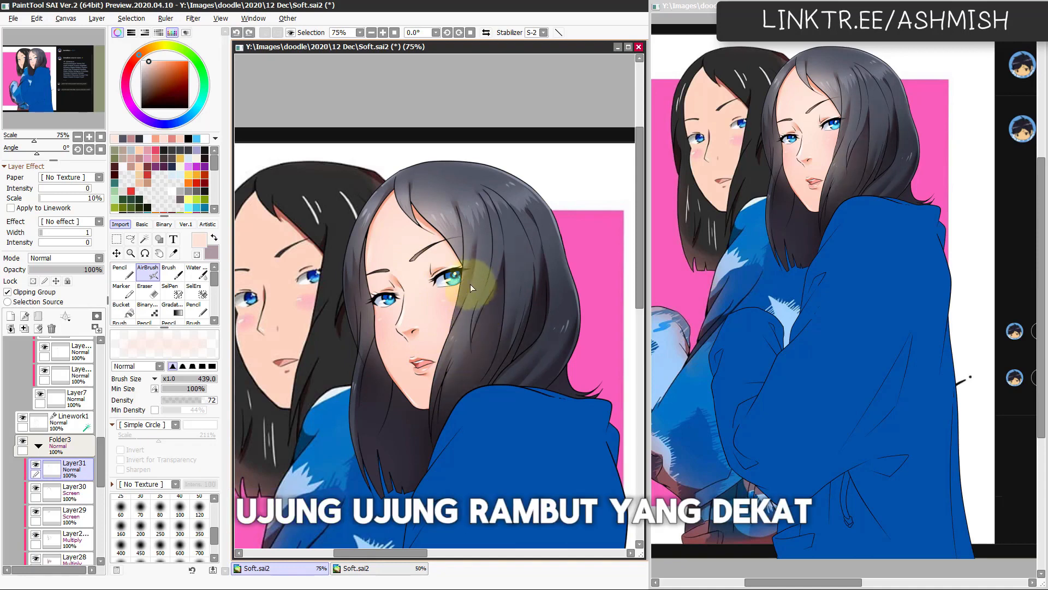
{"action": "key", "text": "ctrl+z"}
{"action": "mouse_move", "coordinate": [479, 268]}
{"action": "left_mouse_down"}
{"action": "mouse_move", "coordinate": [487, 276]}
{"action": "mouse_move", "coordinate": [454, 265]}
{"action": "left_mouse_up"}
{"action": "key", "text": "h"}
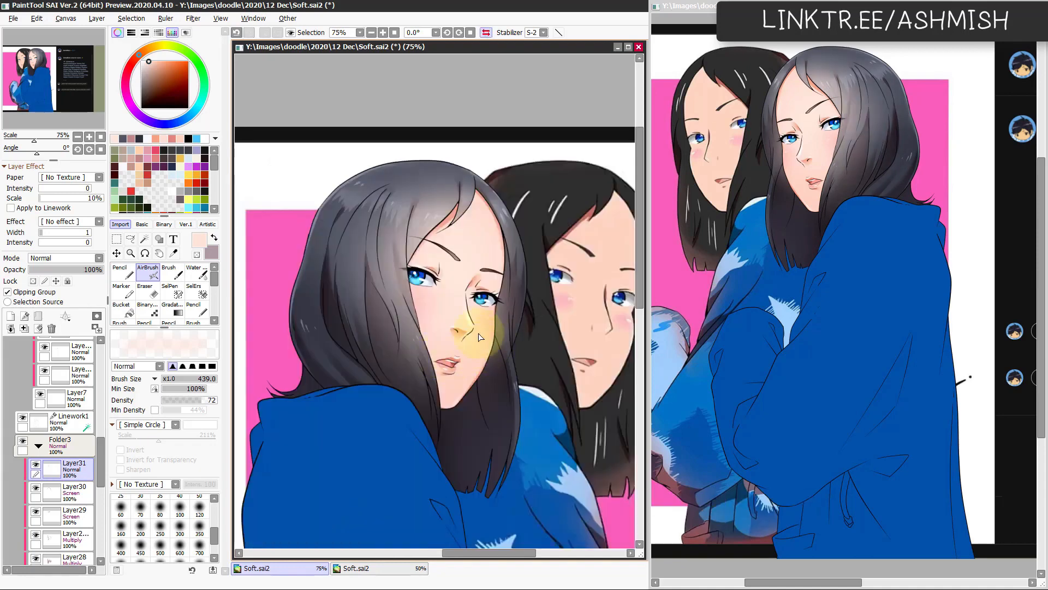
Step: Reduce the skin-tone glow layer's opacity to 55%
{"action": "left_click_drag", "start_coordinate": [93, 270], "coordinate": [76, 271]}
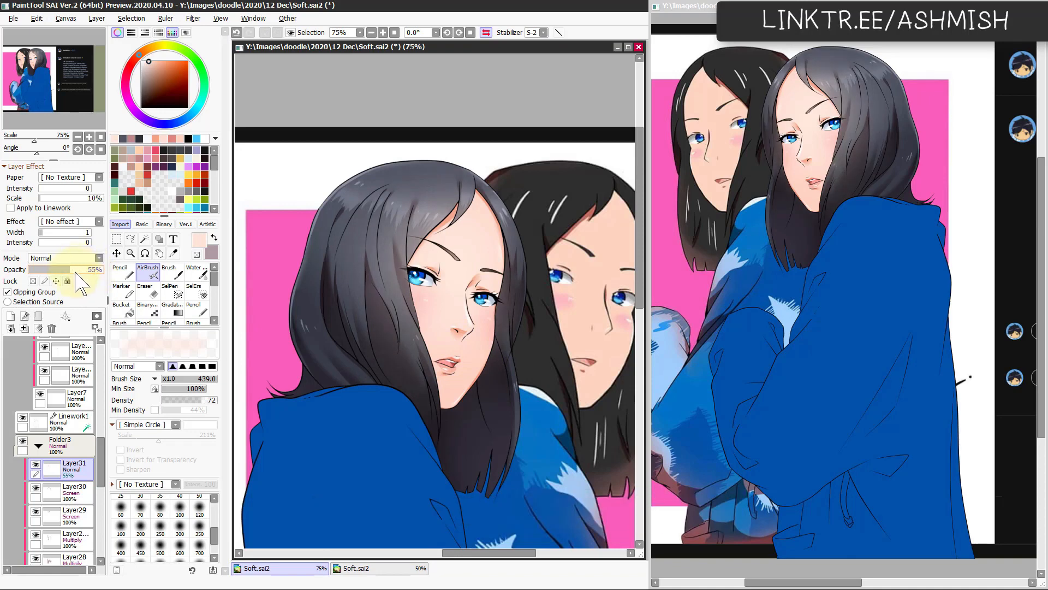
{"action": "key", "text": "h"}
{"action": "left_click_drag", "start_coordinate": [506, 425], "coordinate": [493, 371]}
{"action": "left_click_drag", "start_coordinate": [479, 466], "coordinate": [496, 435]}
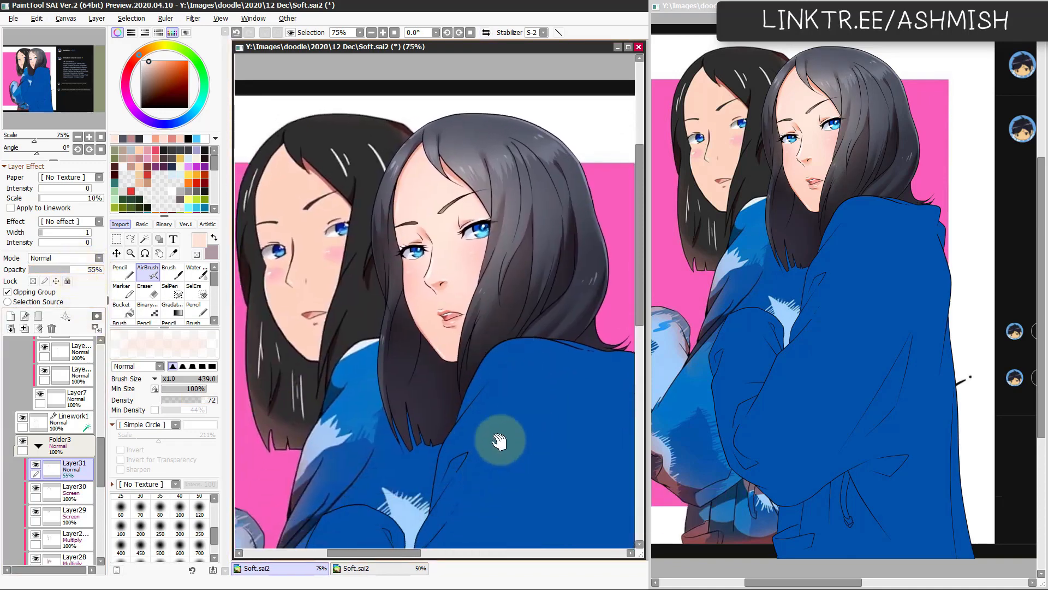
Step: Add a new clipped Normal layer above the skin-tone glow layer, set the colour to black and try a Pencil stroke on the lower hair
{"action": "left_click", "coordinate": [10, 316]}
{"action": "left_click", "coordinate": [46, 293]}
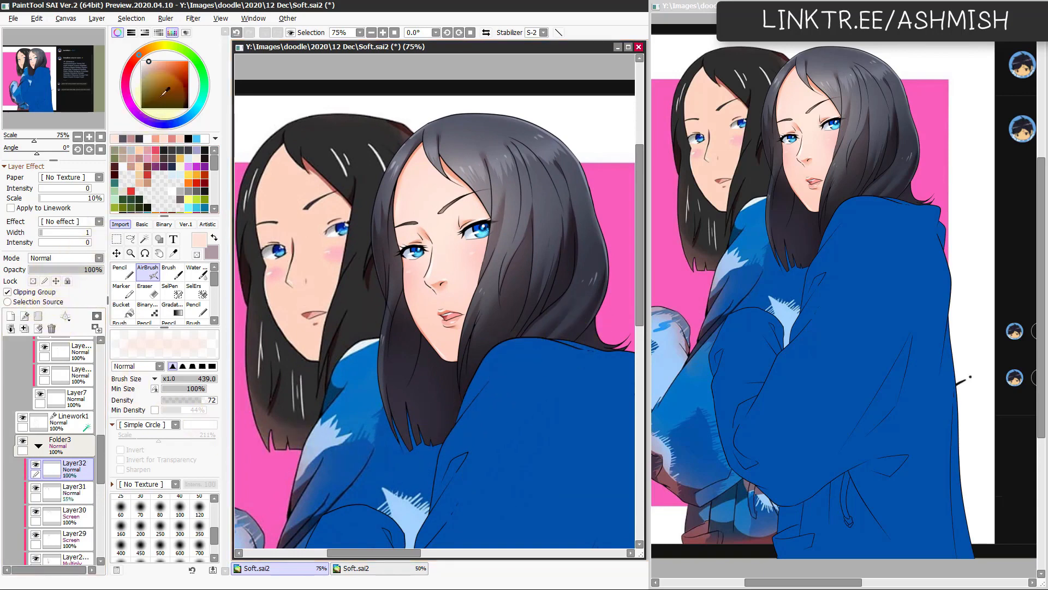
{"action": "left_click_drag", "start_coordinate": [159, 89], "coordinate": [141, 108]}
{"action": "key", "text": "n"}
{"action": "left_click_drag", "start_coordinate": [428, 420], "coordinate": [418, 428]}
{"action": "key", "text": "ctrl+z"}
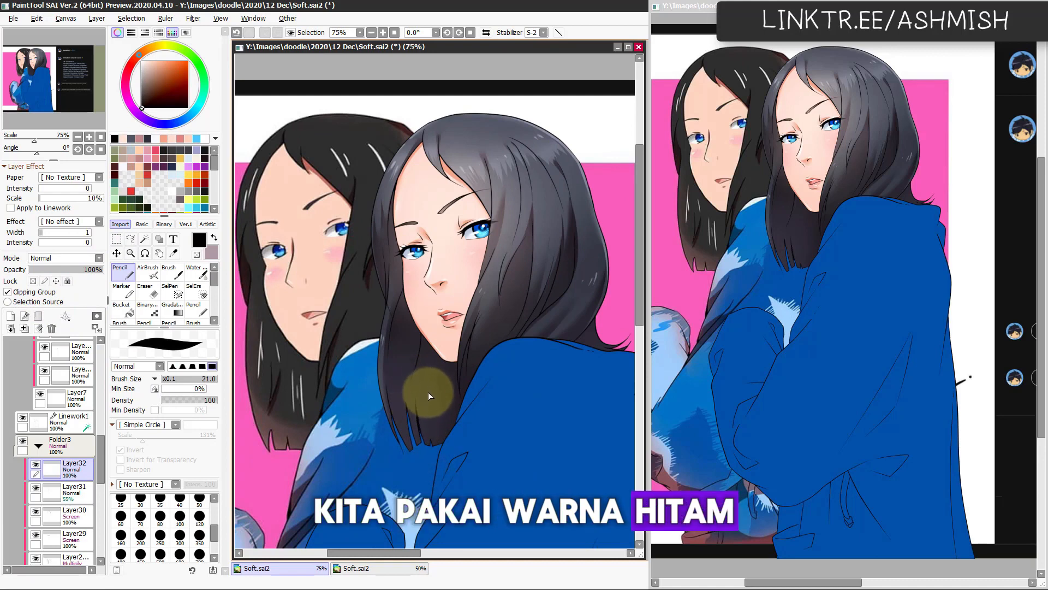
Step: Paint black accents with the Pencil at size 54 where hair strands overlap, around the neck, hair tips and lower hair, undoing misplaced strokes
{"action": "left_click_drag", "start_coordinate": [427, 357], "coordinate": [418, 355]}
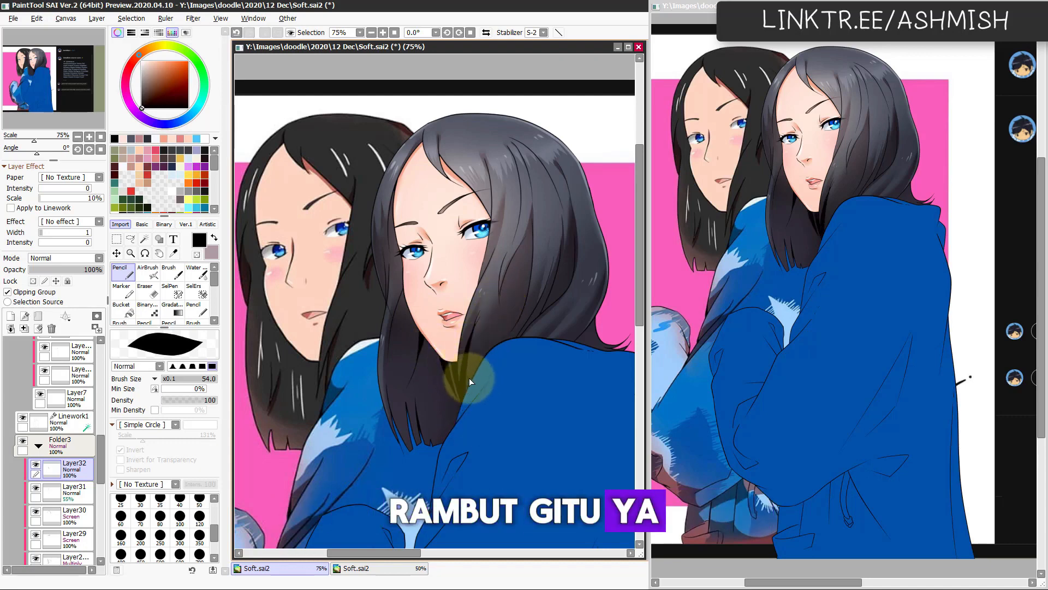
{"action": "key", "text": "ctrl+z"}
{"action": "key", "text": "ctrl+y"}
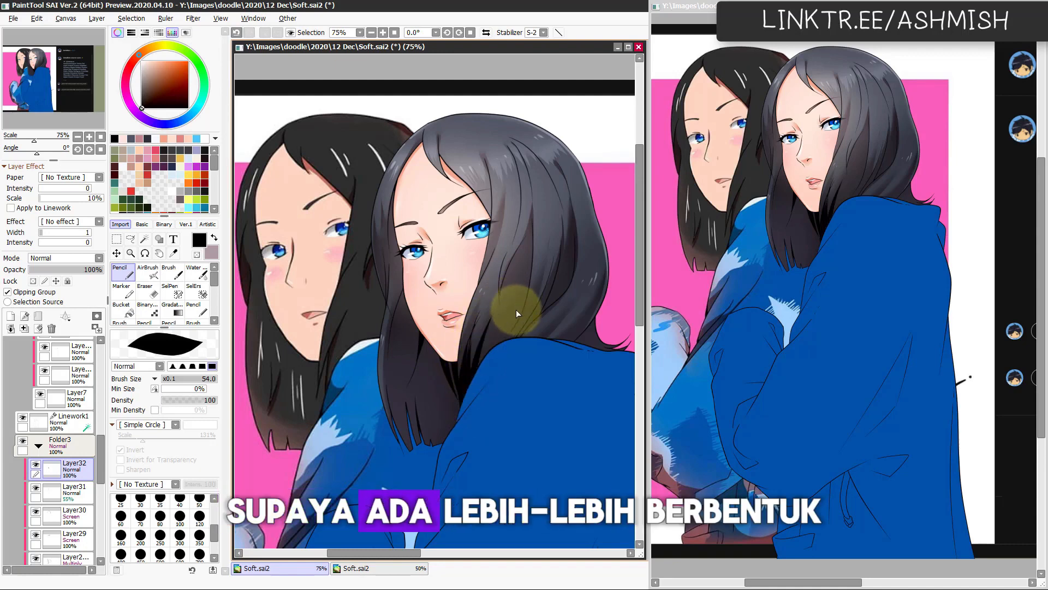
{"action": "key", "text": "h"}
{"action": "key", "text": "h"}
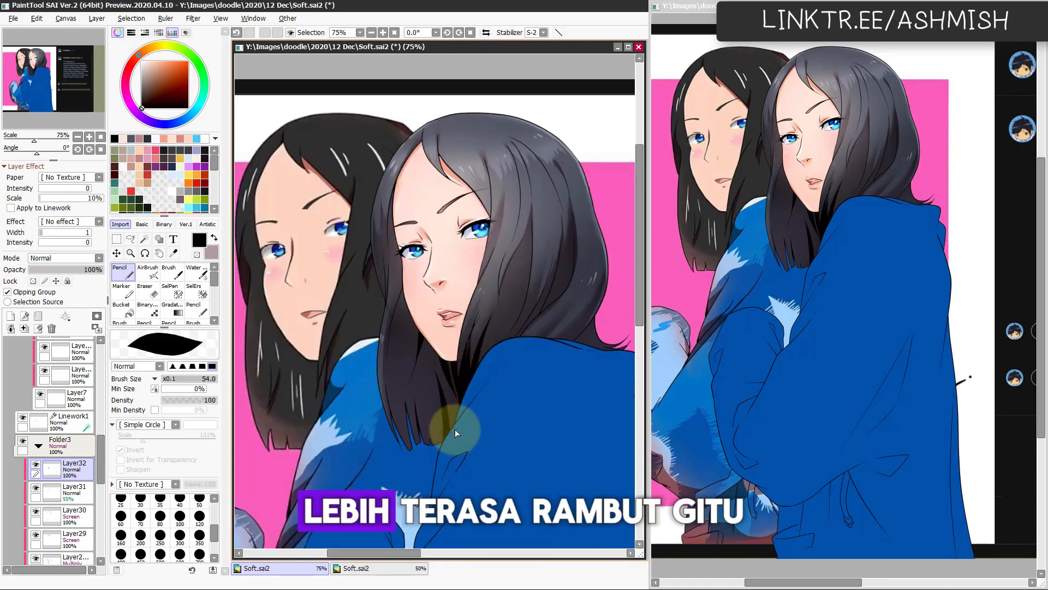
{"action": "key", "text": "ctrl+z"}
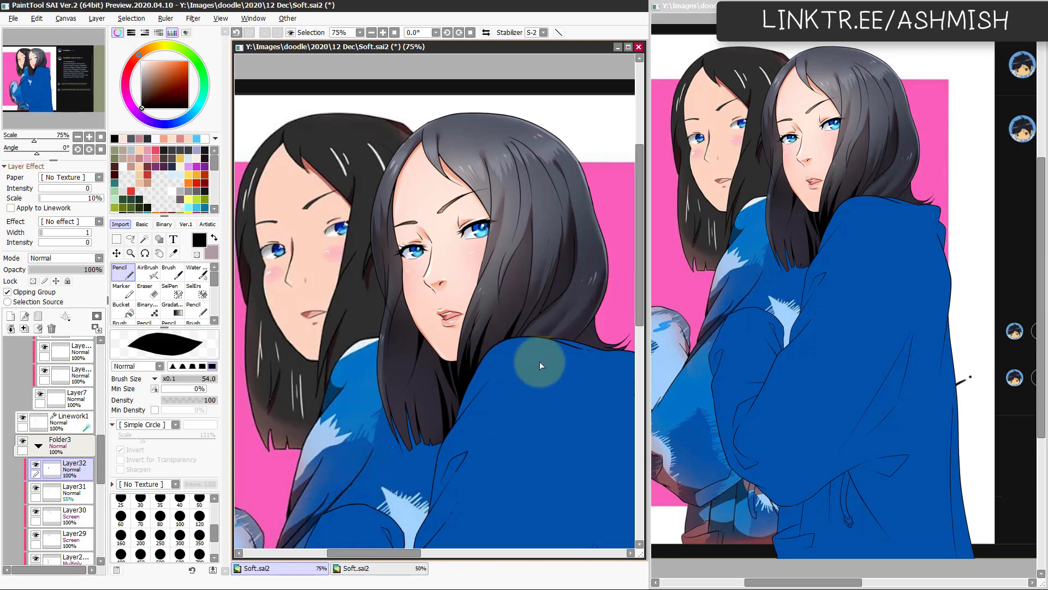
{"action": "key", "text": "h"}
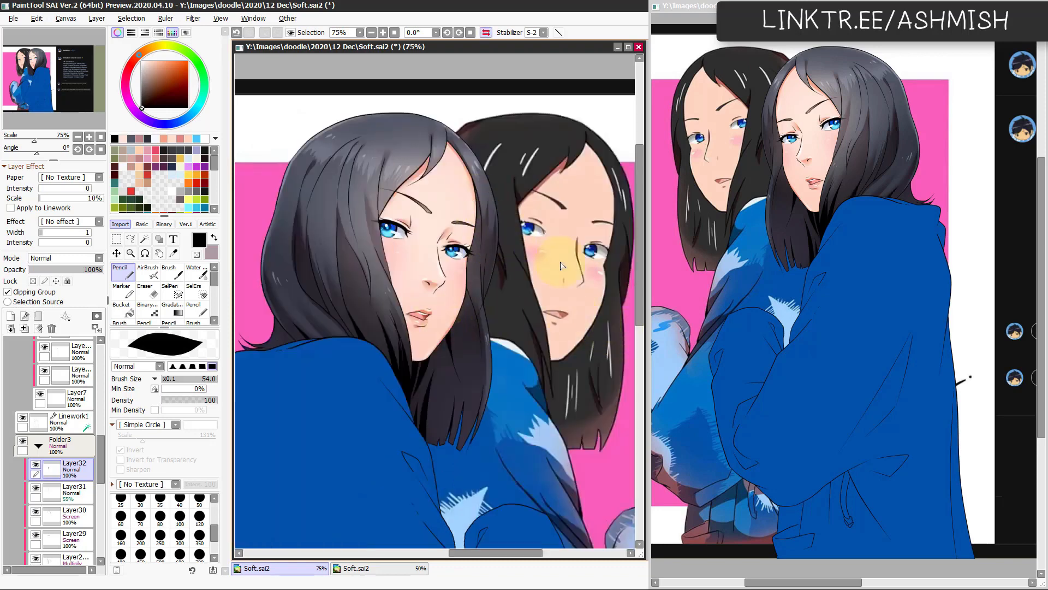
{"action": "key", "text": "h"}
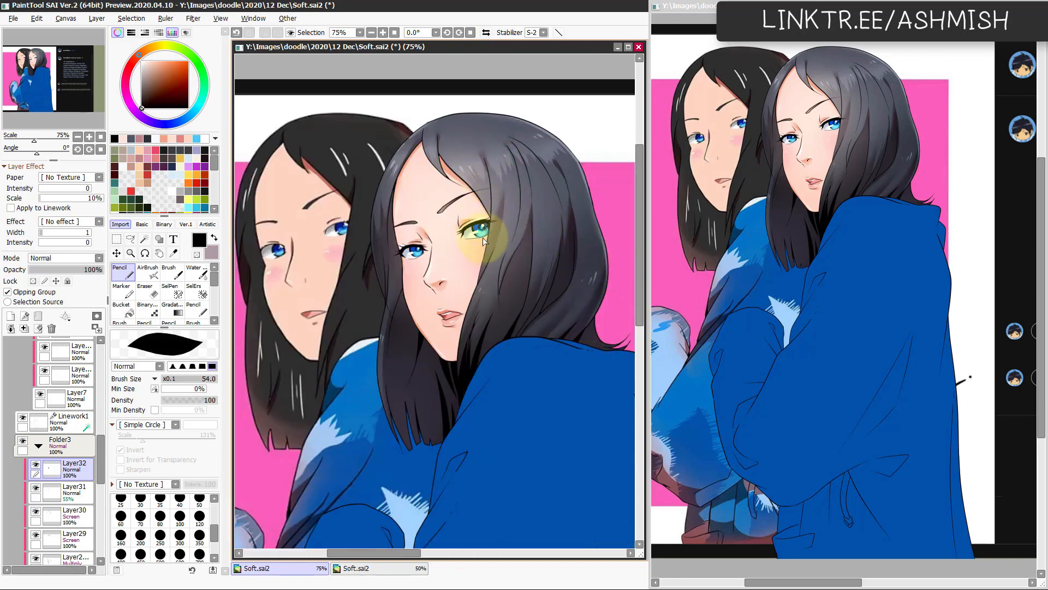
Step: Add black Pencil accents where the hair lines meet beside the forehead and eye, redoing strokes that miss
{"action": "key", "text": "ctrl+z"}
{"action": "left_click_drag", "start_coordinate": [493, 191], "coordinate": [487, 214]}
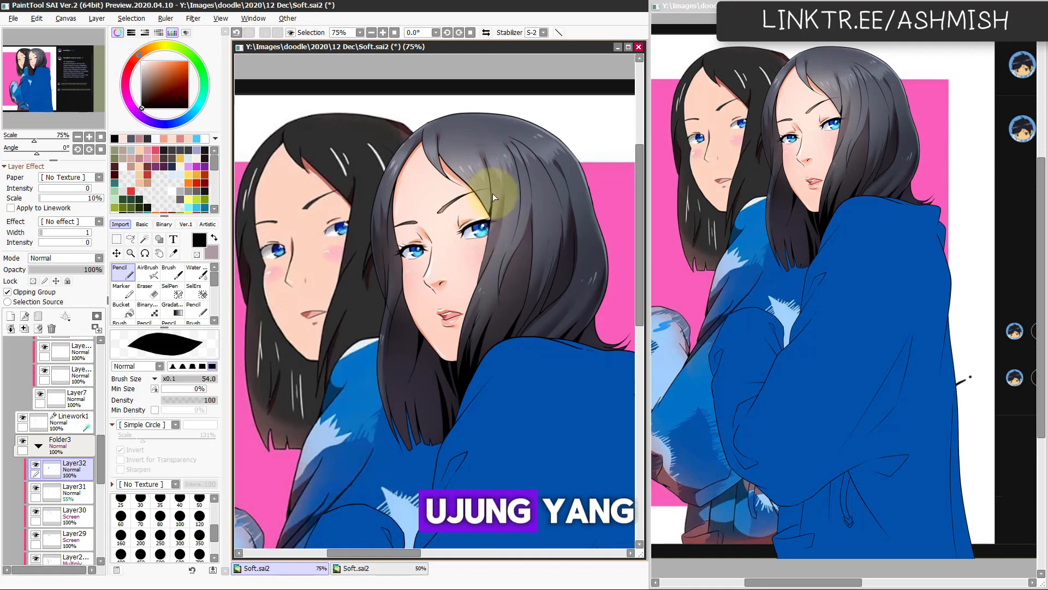
{"action": "key", "text": "ctrl+z"}
{"action": "key", "text": "h"}
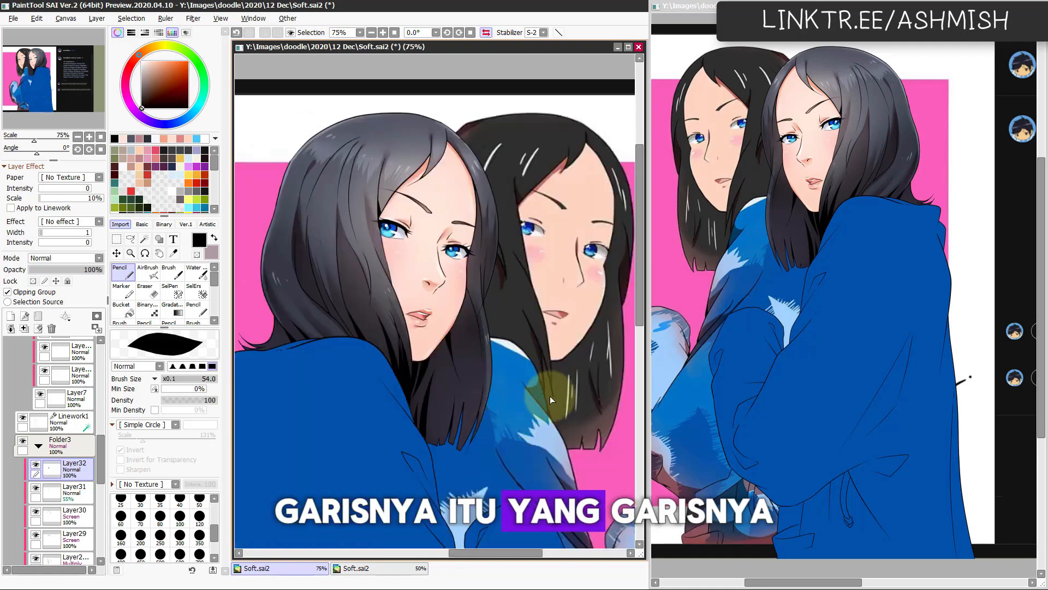
{"action": "key", "text": "h"}
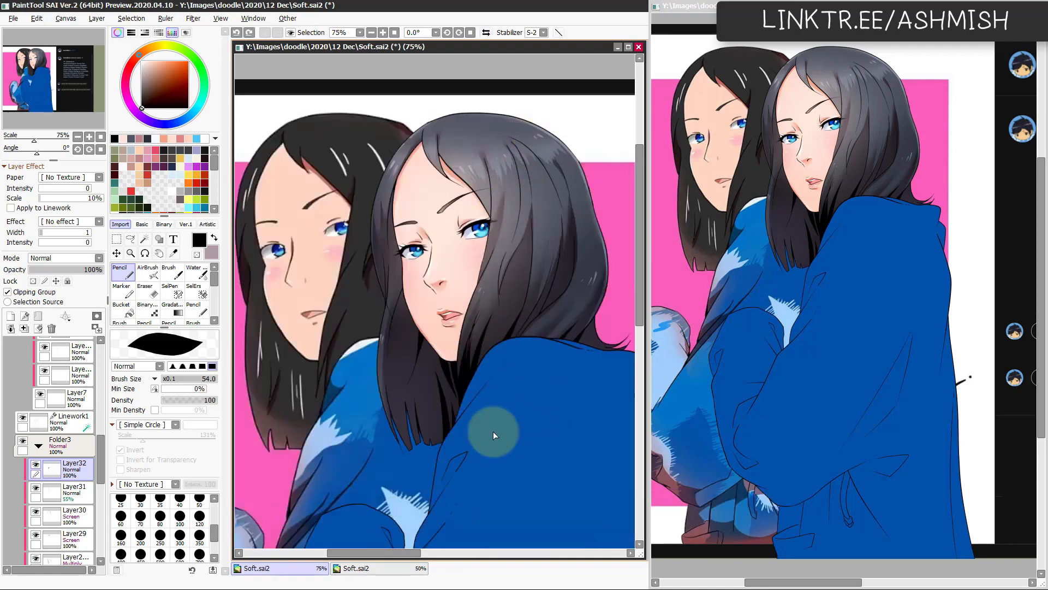
{"action": "left_click_drag", "start_coordinate": [479, 195], "coordinate": [488, 185]}
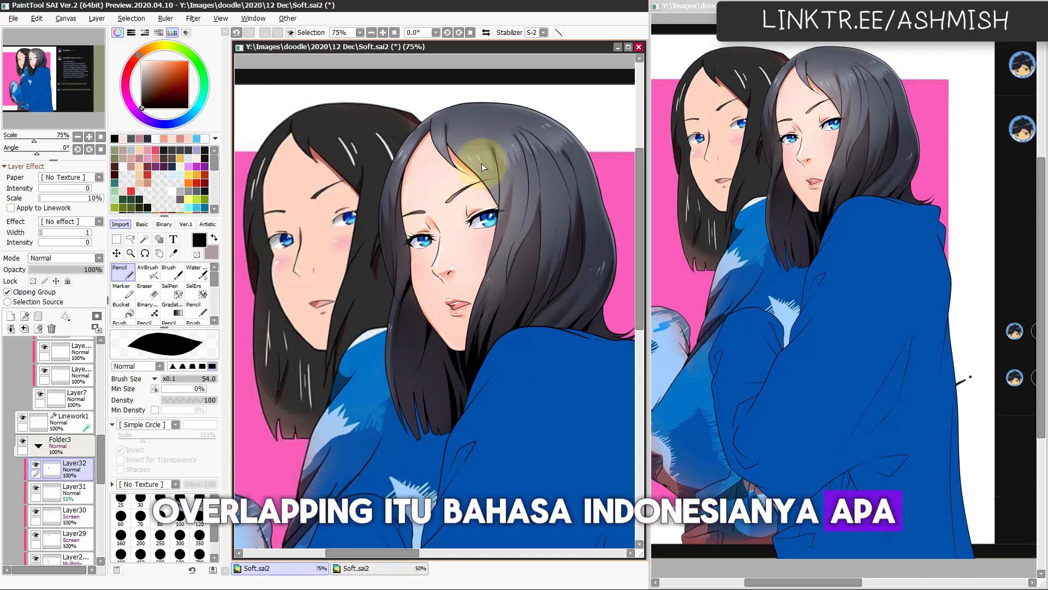
{"action": "left_click_drag", "start_coordinate": [486, 421], "coordinate": [520, 402]}
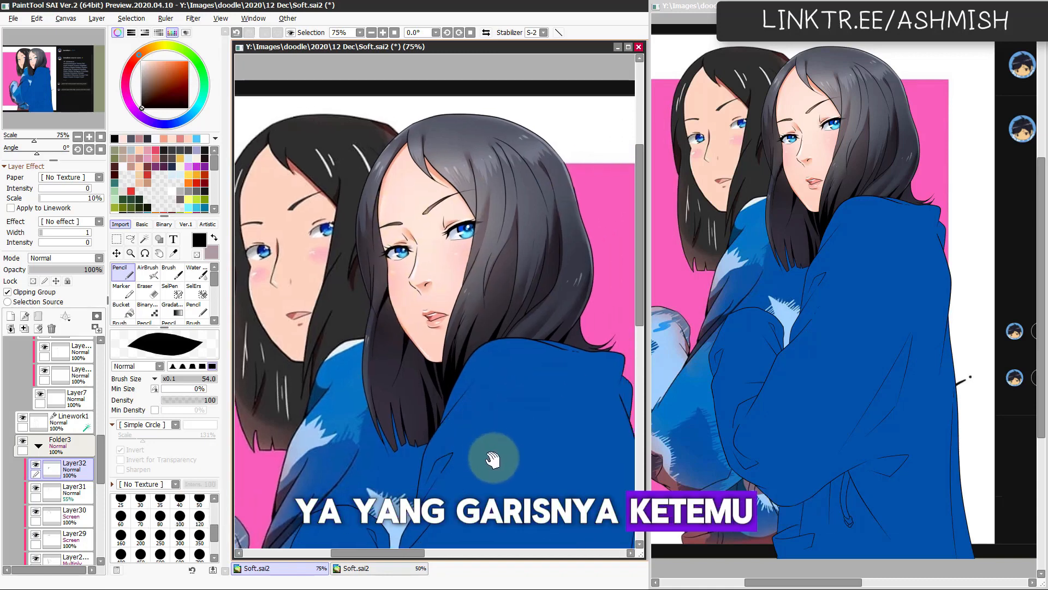
{"action": "left_click_drag", "start_coordinate": [494, 459], "coordinate": [493, 469]}
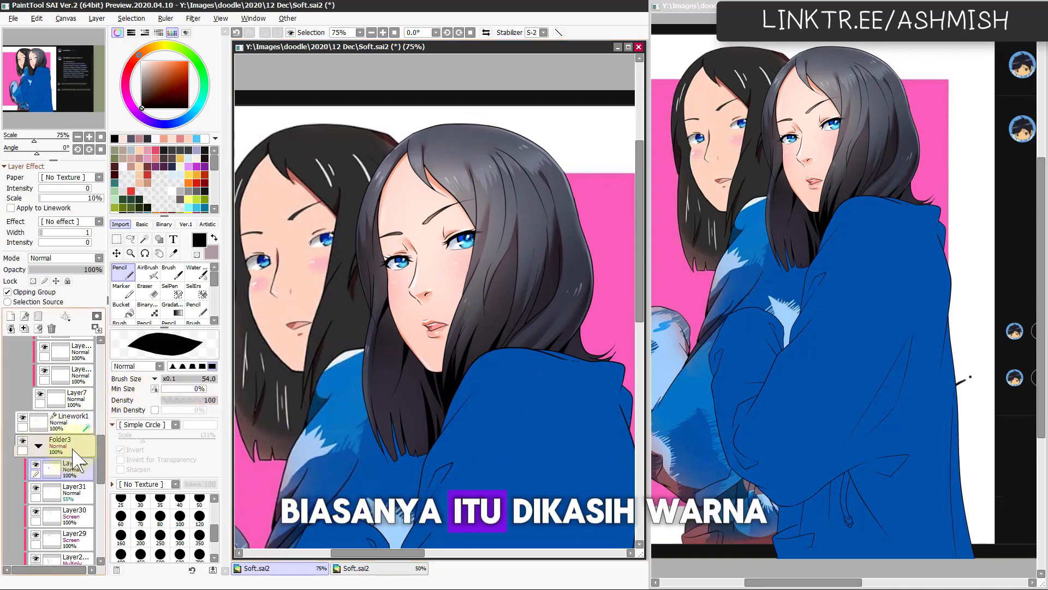
Step: Collapse the layer folders, add a new clipped layer above Folder1 and pick the hair's grey for the Pencil
{"action": "left_click", "coordinate": [38, 445]}
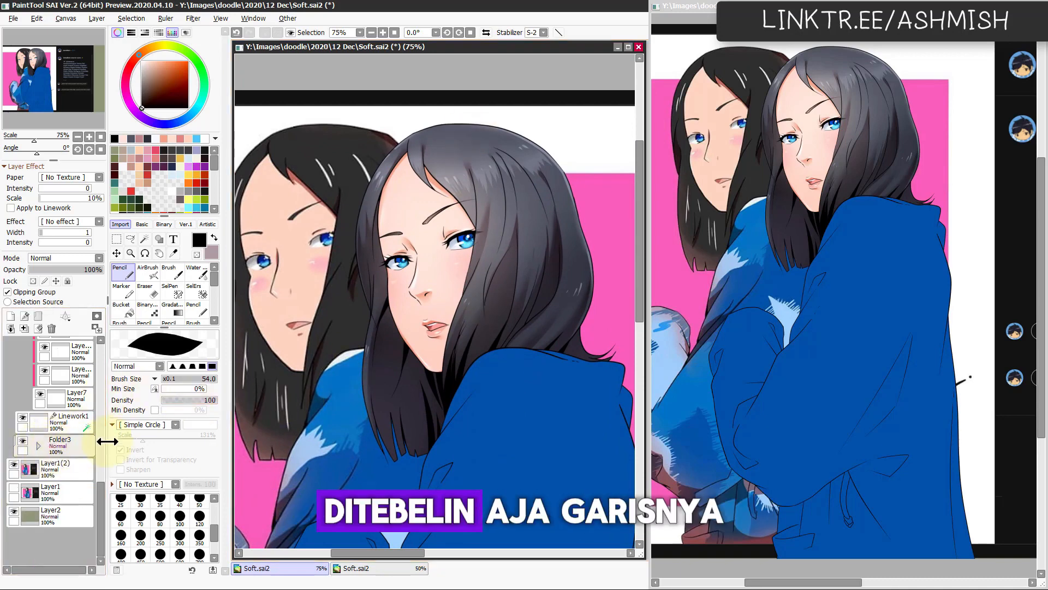
{"action": "scroll", "coordinate": [82, 382], "scroll_direction": "up", "scroll_amount": 5}
{"action": "left_click", "coordinate": [42, 351]}
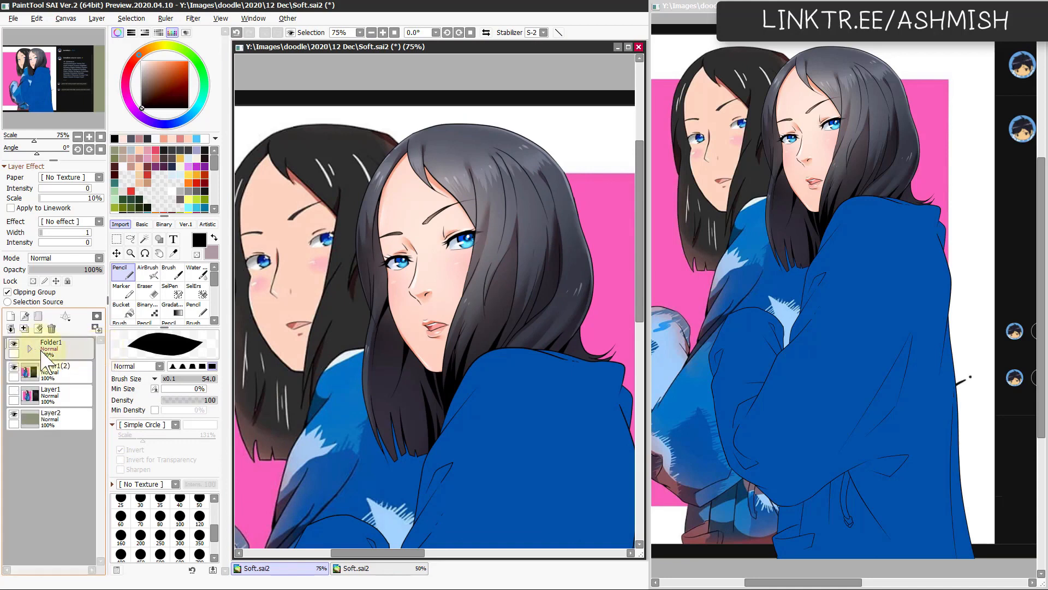
{"action": "left_click", "coordinate": [76, 353]}
{"action": "key", "text": "ctrl+shift+n"}
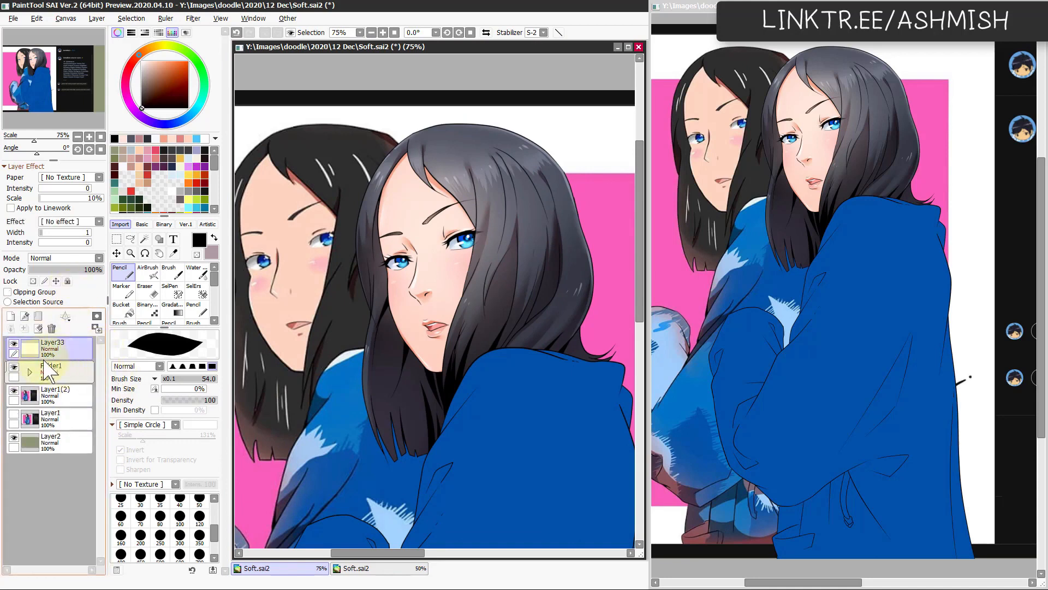
{"action": "left_click", "coordinate": [46, 296]}
{"action": "left_click", "coordinate": [454, 172], "text": "alt"}
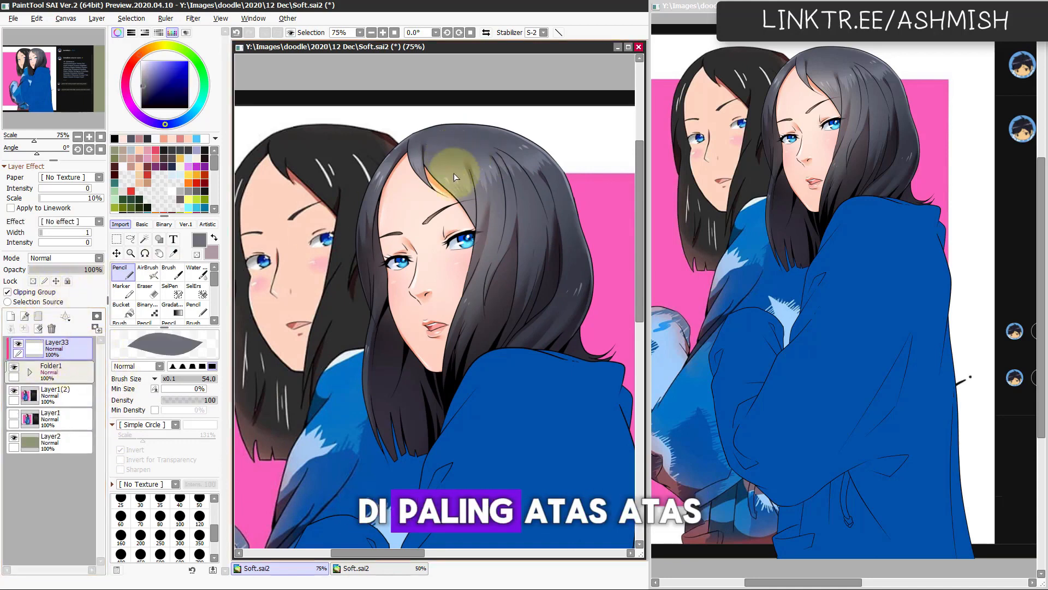
Step: Draw thin loose hair strands falling from the fringe over the forehead and face with the Pencil at size 12
{"action": "mouse_move", "coordinate": [454, 172]}
{"action": "left_mouse_down", "text": "ctrl+alt"}
{"action": "mouse_move", "coordinate": [435, 155]}
{"action": "mouse_move", "coordinate": [496, 231]}
{"action": "left_mouse_up", "text": "ctrl+alt"}
{"action": "key", "text": "ctrl+z"}
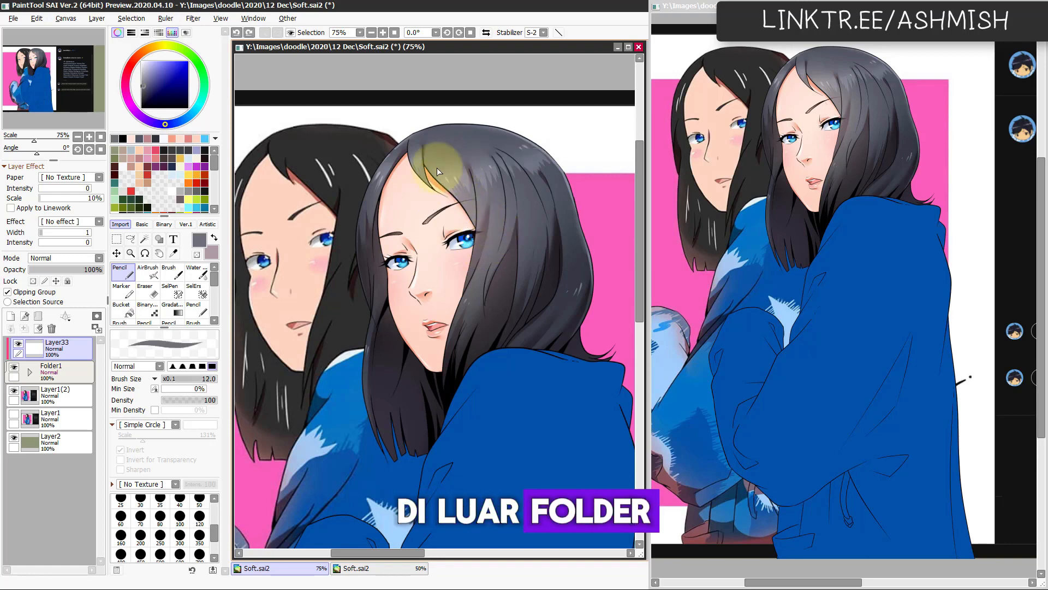
{"action": "left_click_drag", "start_coordinate": [436, 168], "coordinate": [509, 233]}
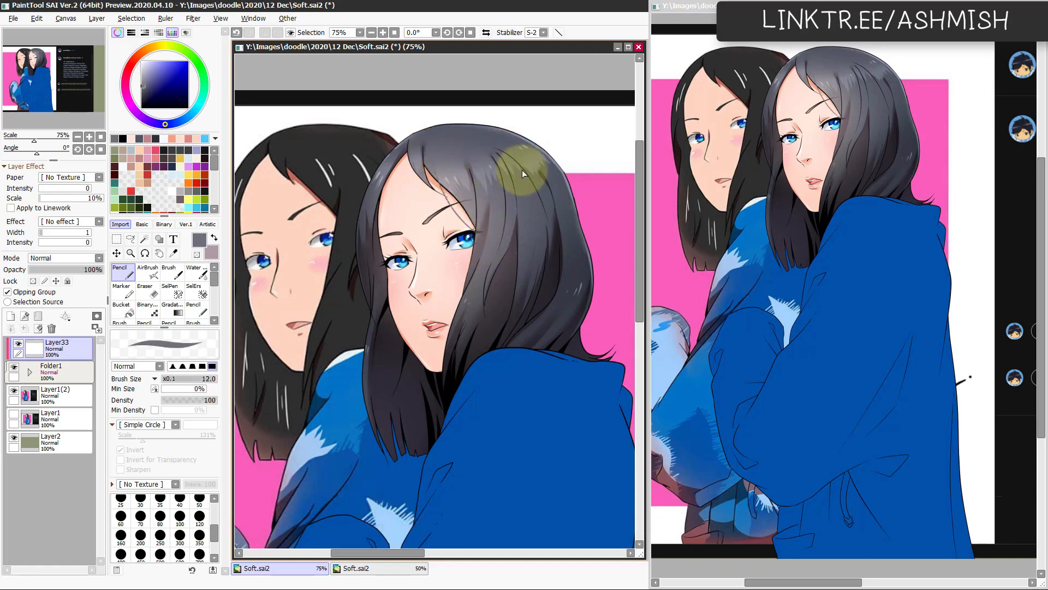
{"action": "key", "text": "h"}
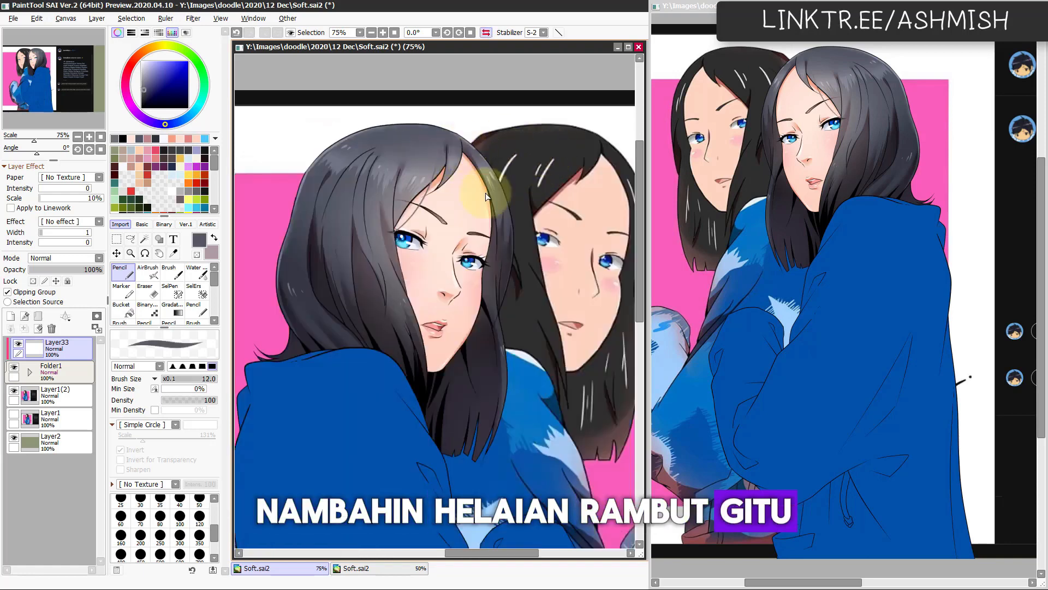
{"action": "left_click_drag", "start_coordinate": [474, 163], "coordinate": [479, 256]}
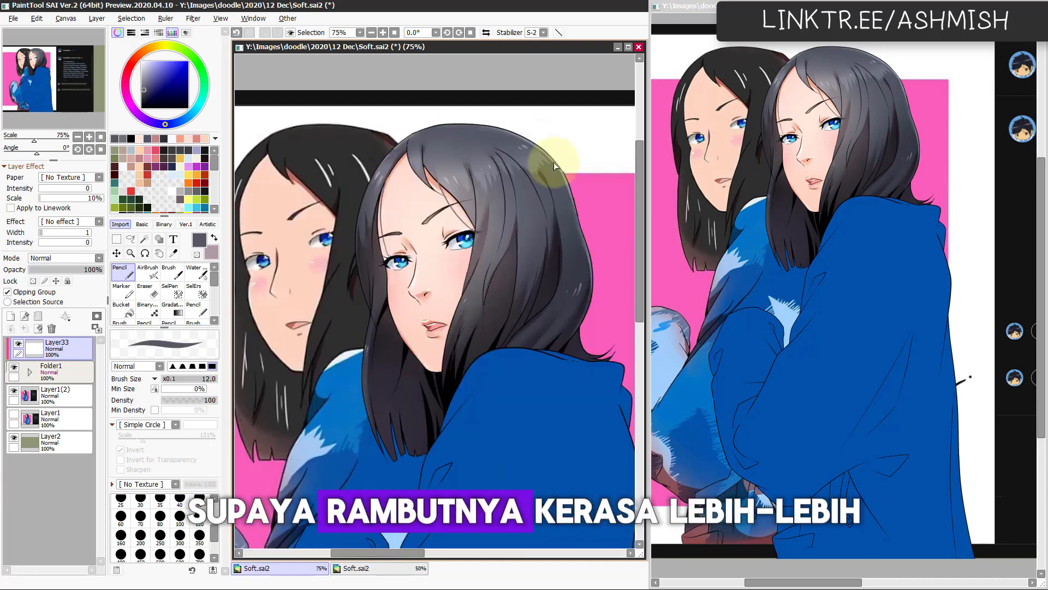
{"action": "key", "text": "h"}
{"action": "left_click_drag", "start_coordinate": [435, 315], "coordinate": [447, 319]}
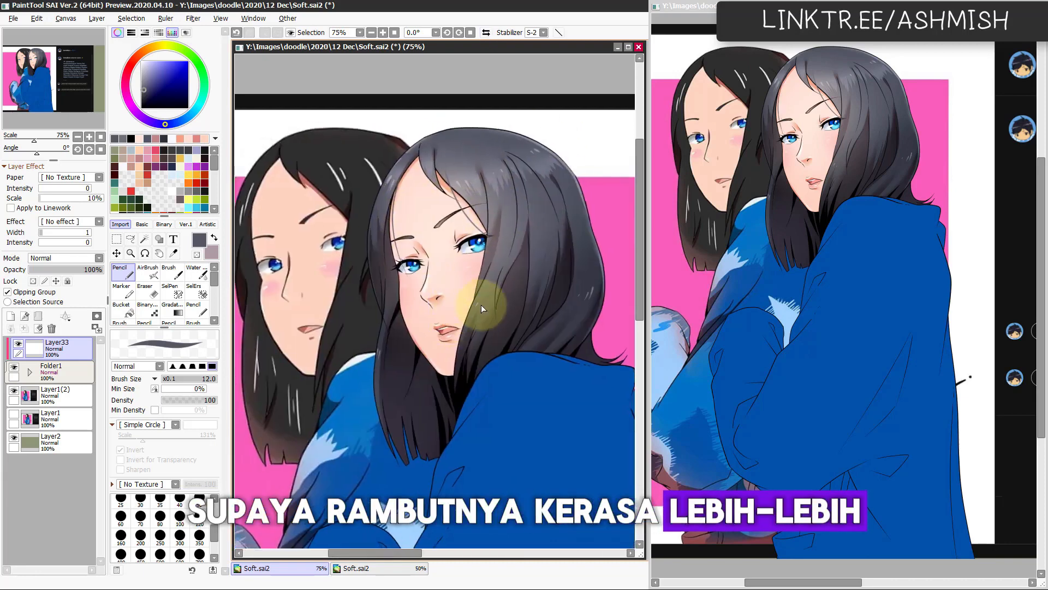
Step: Draw more fine strands over the hair with the size 12 Pencil, picking matching blue-grey and dark grey tones from it
{"action": "right_click", "coordinate": [520, 280]}
{"action": "left_click_drag", "start_coordinate": [545, 229], "coordinate": [538, 250]}
{"action": "key", "text": "ctrl+z"}
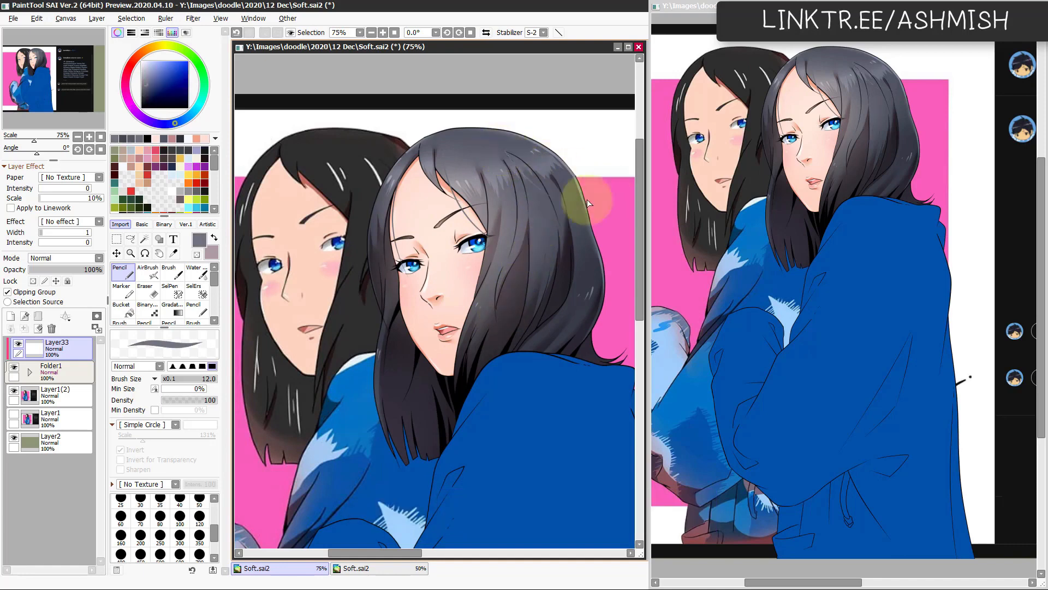
{"action": "key", "text": "h"}
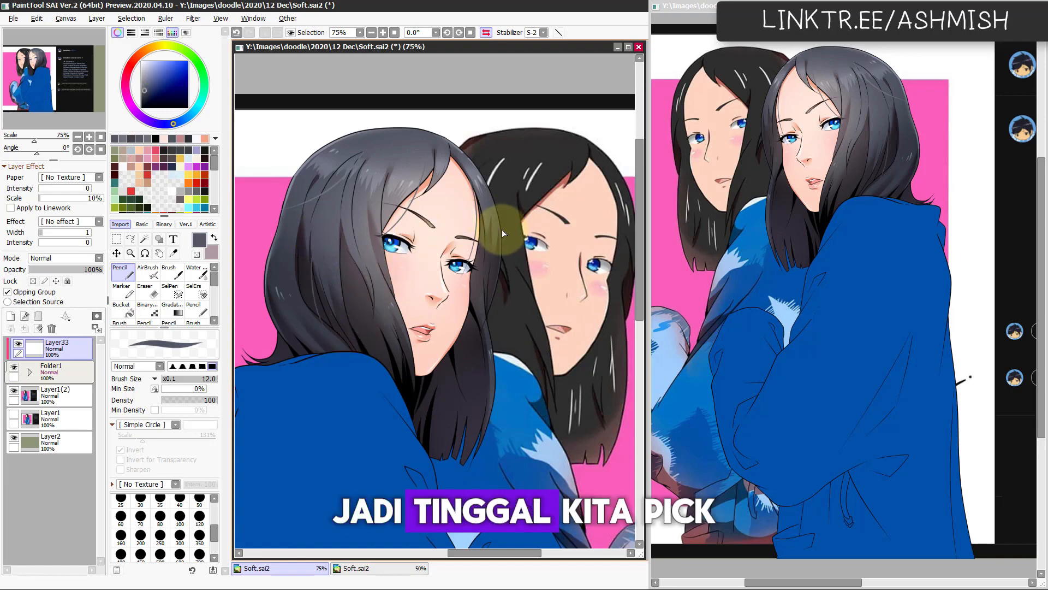
{"action": "key", "text": "h"}
{"action": "left_click", "coordinate": [393, 298], "text": "alt"}
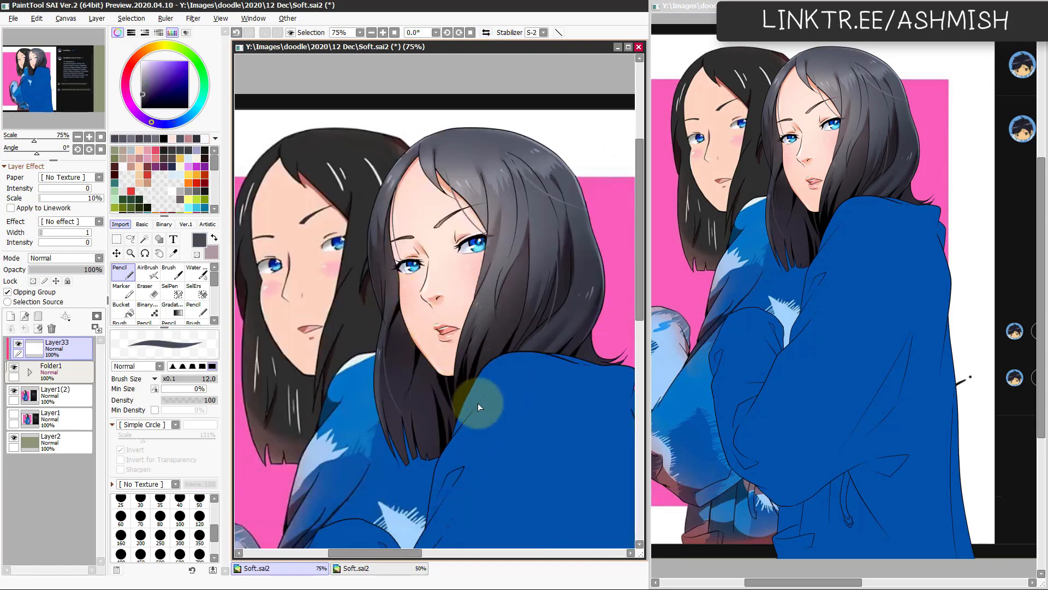
{"action": "key", "text": "h"}
{"action": "key", "text": "h"}
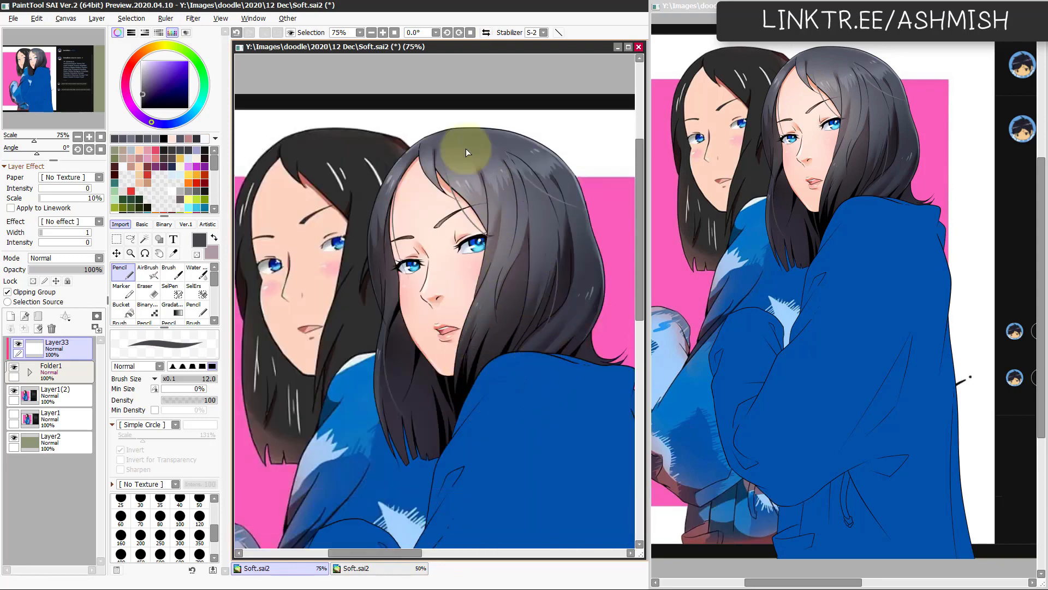
{"action": "left_click_drag", "start_coordinate": [420, 151], "coordinate": [424, 156]}
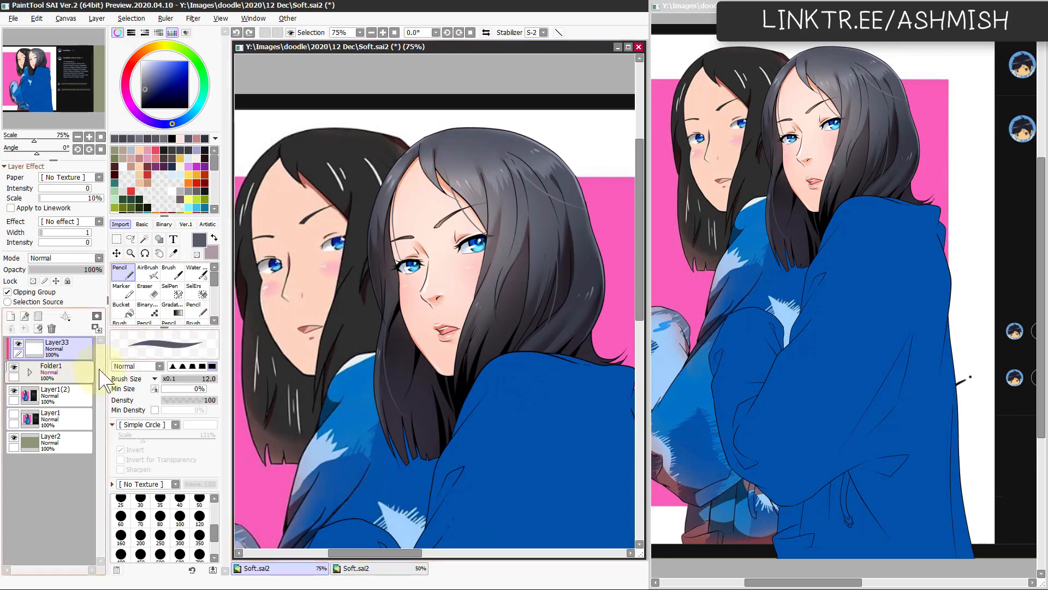
Step: Turn off Clipping Group for the strand layer and draw flyaway hairs beyond the head's contour with the Pencil at size 7.1
{"action": "left_click", "coordinate": [432, 177]}
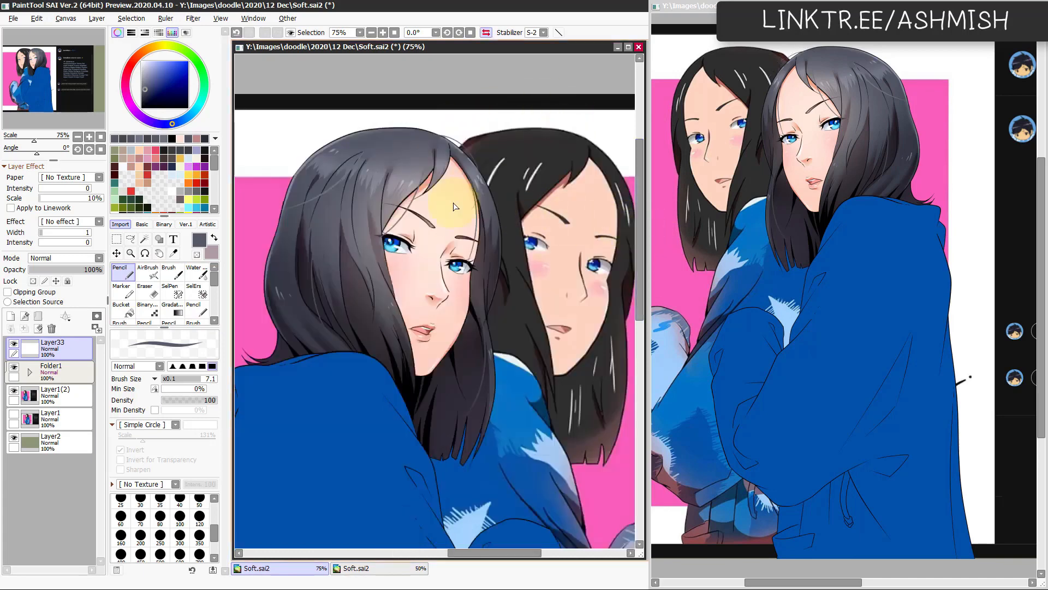
{"action": "key", "text": "h"}
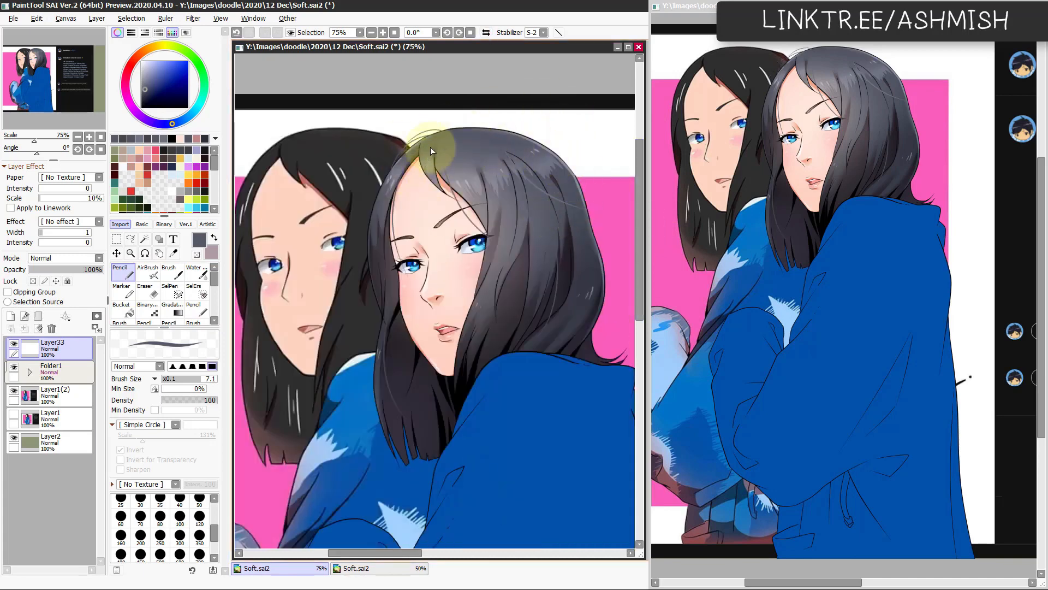
{"action": "key", "text": "h"}
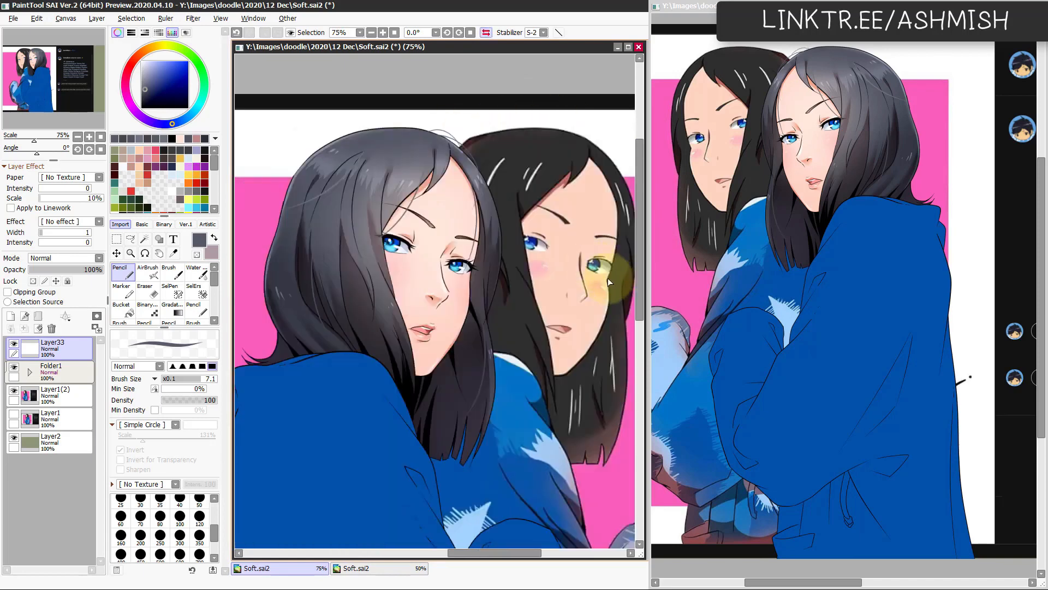
{"action": "key", "text": "h"}
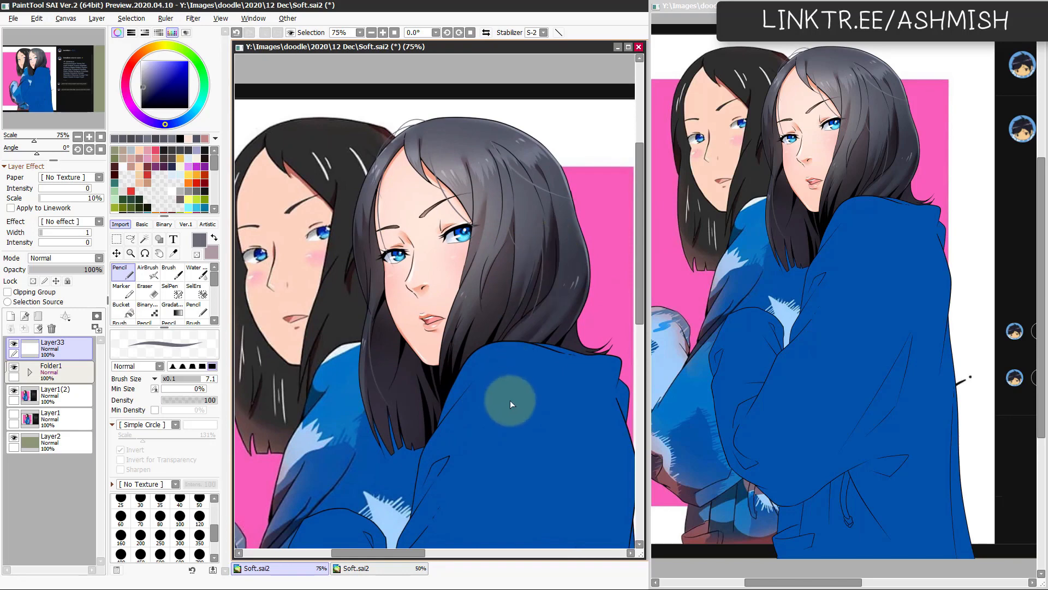
{"action": "key", "text": "h"}
{"action": "key", "text": "h"}
{"action": "scroll", "coordinate": [474, 445], "scroll_direction": "down", "scroll_amount": 1}
{"action": "left_click_drag", "start_coordinate": [463, 482], "coordinate": [496, 435]}
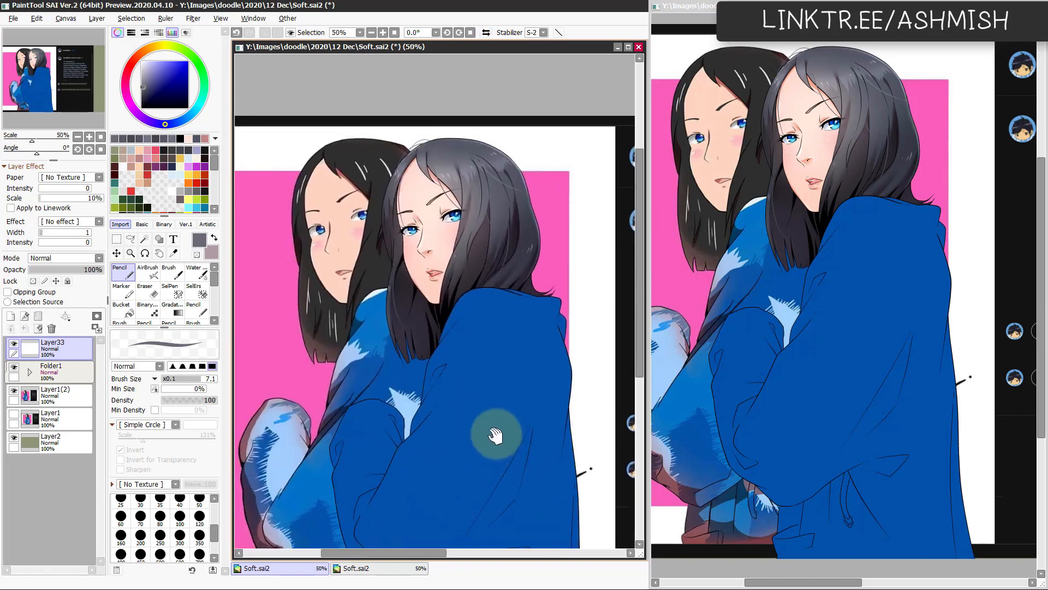
{"action": "scroll", "coordinate": [437, 398], "scroll_direction": "up", "scroll_amount": 1}
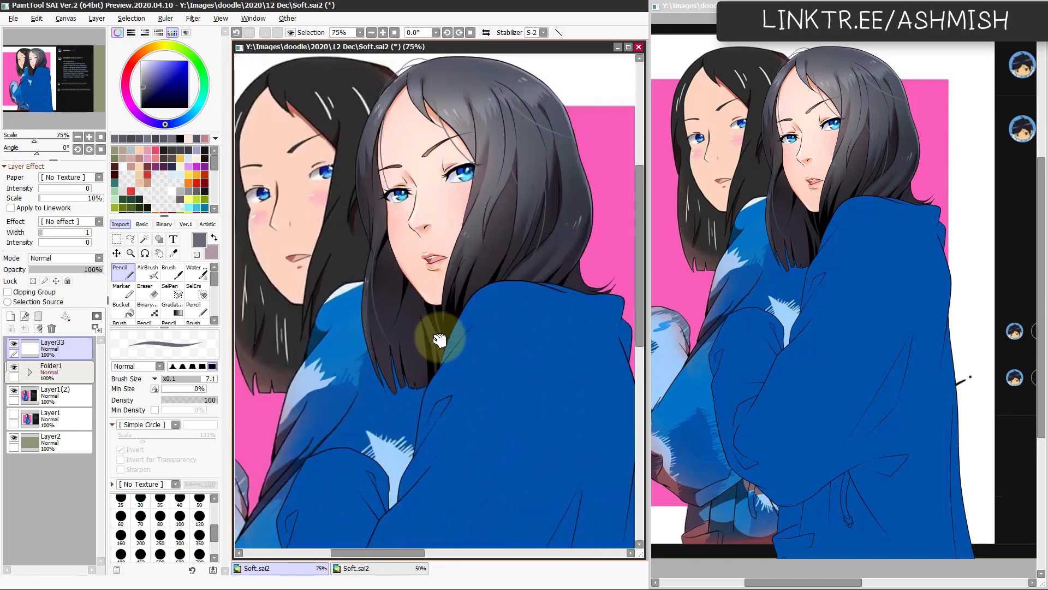
{"action": "left_click_drag", "start_coordinate": [438, 341], "coordinate": [435, 393]}
{"action": "scroll", "coordinate": [488, 456], "scroll_direction": "down", "scroll_amount": 1}
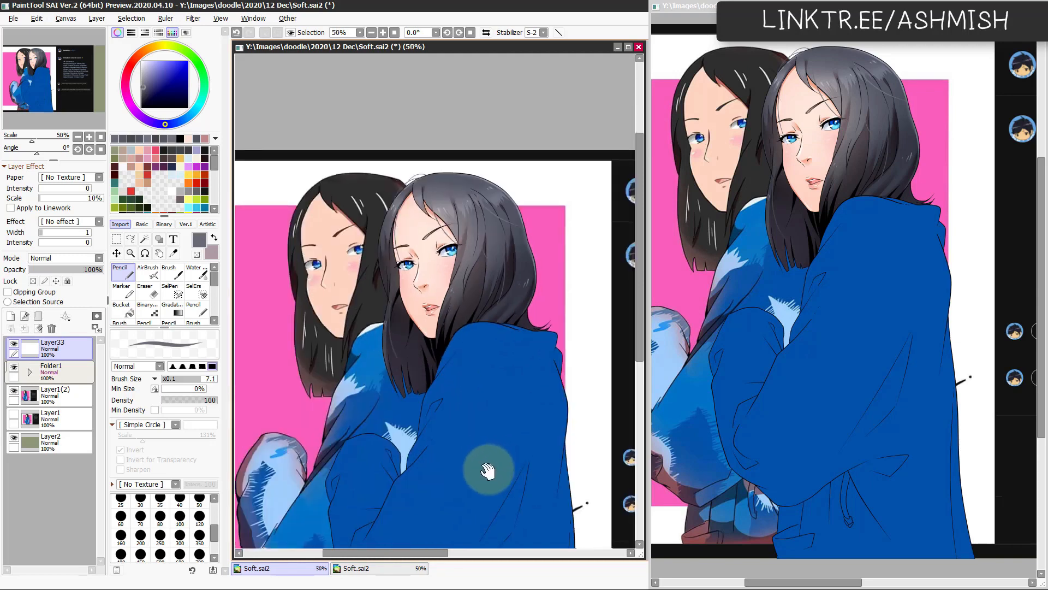
Step: Add a new layer directly above the blue jacket's base layer, Layer5, with Screen mode and Clipping Group on
{"action": "left_click_drag", "start_coordinate": [485, 467], "coordinate": [459, 398]}
{"action": "left_click", "coordinate": [451, 390], "text": "ctrl+shift"}
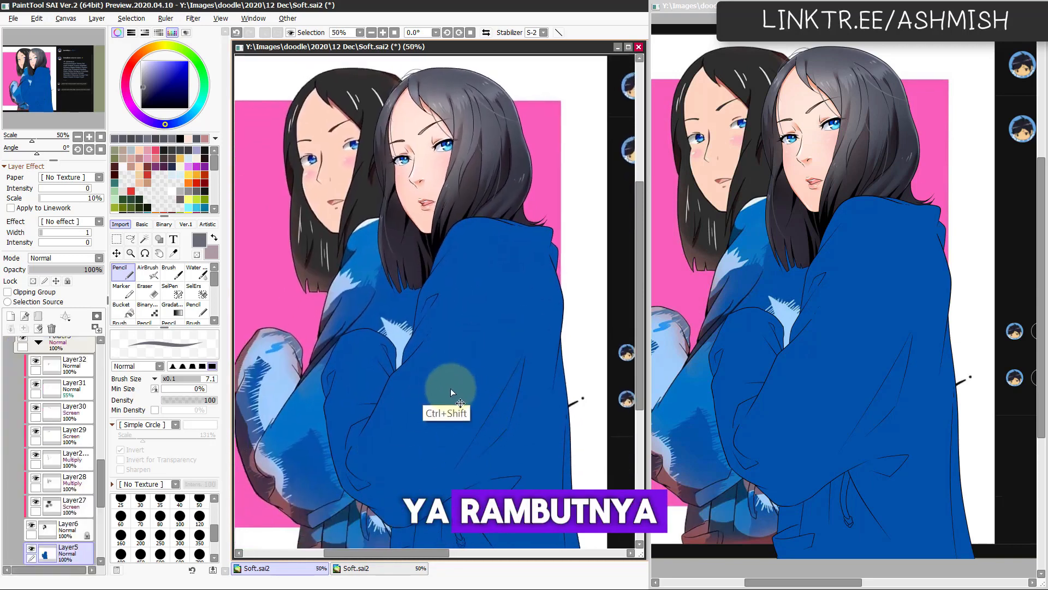
{"action": "scroll", "coordinate": [449, 393], "scroll_direction": "down", "scroll_amount": 1}
{"action": "left_click_drag", "start_coordinate": [412, 443], "coordinate": [448, 417]}
{"action": "left_click_drag", "start_coordinate": [101, 500], "coordinate": [103, 550]}
{"action": "left_click", "coordinate": [75, 512]}
{"action": "mouse_move", "coordinate": [485, 420]}
{"action": "left_mouse_down"}
{"action": "mouse_move", "coordinate": [402, 425]}
{"action": "mouse_move", "coordinate": [473, 426]}
{"action": "left_mouse_up"}
{"action": "left_click", "coordinate": [478, 353], "text": "ctrl+shift"}
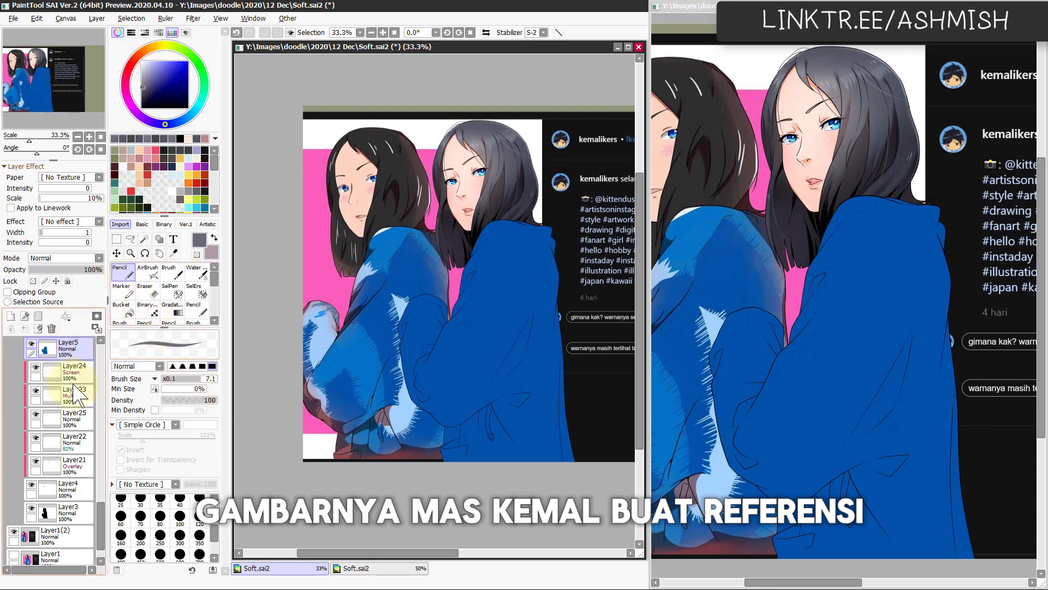
{"action": "left_click", "coordinate": [11, 316]}
{"action": "left_click", "coordinate": [59, 258]}
{"action": "left_click", "coordinate": [63, 293]}
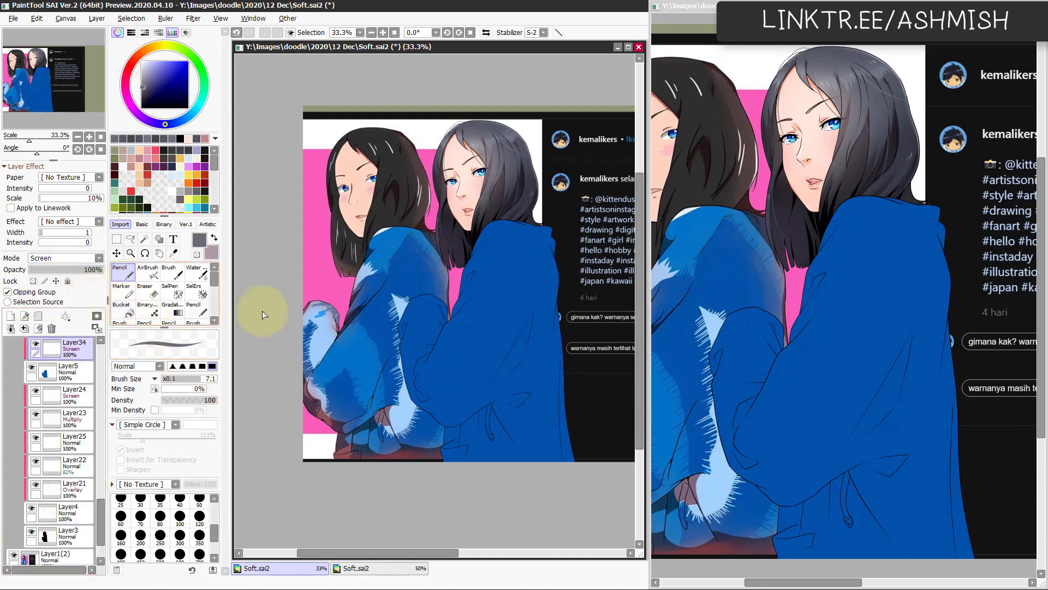
Step: Airbrush a soft glow over the jacket's shoulder and sleeve at size 1170 in the jacket's blue, undoing the surplus stroke
{"action": "key", "text": "b"}
{"action": "left_click", "coordinate": [513, 290], "text": "alt"}
{"action": "left_click_drag", "start_coordinate": [480, 333], "coordinate": [582, 281]}
{"action": "mouse_move", "coordinate": [531, 231]}
{"action": "left_mouse_down"}
{"action": "mouse_move", "coordinate": [521, 303]}
{"action": "mouse_move", "coordinate": [488, 337]}
{"action": "mouse_move", "coordinate": [482, 320]}
{"action": "mouse_move", "coordinate": [493, 336]}
{"action": "mouse_move", "coordinate": [514, 285]}
{"action": "mouse_move", "coordinate": [497, 273]}
{"action": "mouse_move", "coordinate": [500, 300]}
{"action": "mouse_move", "coordinate": [473, 218]}
{"action": "left_mouse_up"}
{"action": "key", "text": "ctrl+z"}
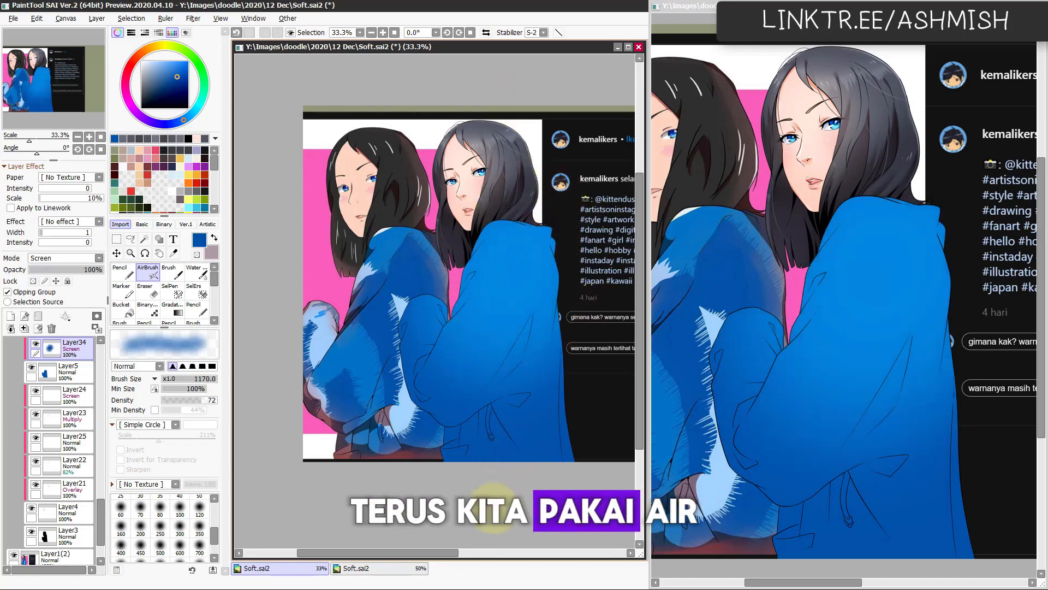
Step: Adjust the jacket glow's Hue/Saturation to saturation -4 and luminance +16
{"action": "key", "text": "ctrl+u"}
{"action": "left_click", "coordinate": [219, 480]}
{"action": "left_click", "coordinate": [200, 465]}
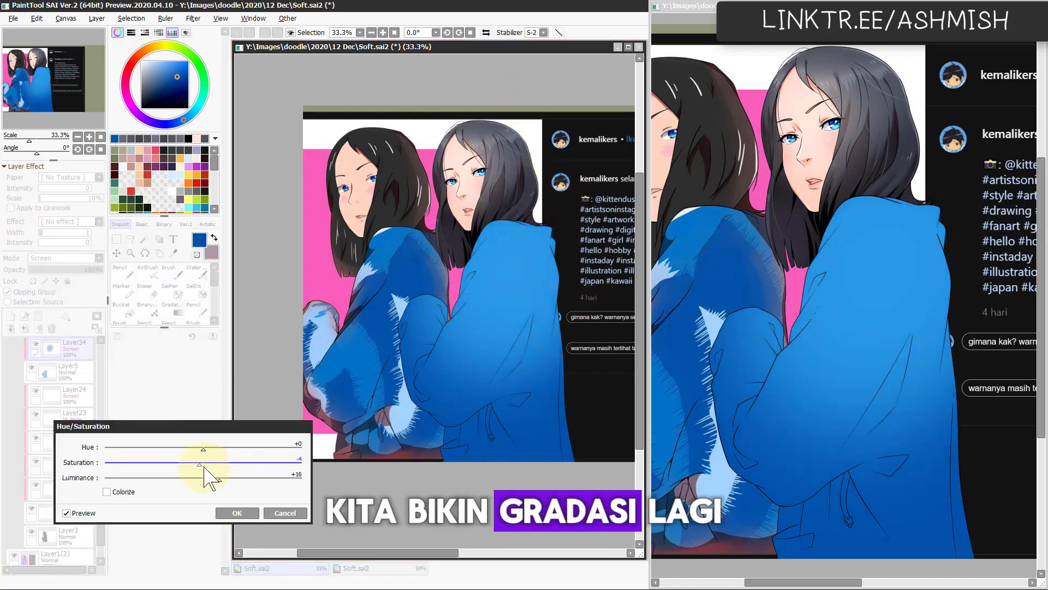
{"action": "left_click", "coordinate": [237, 512]}
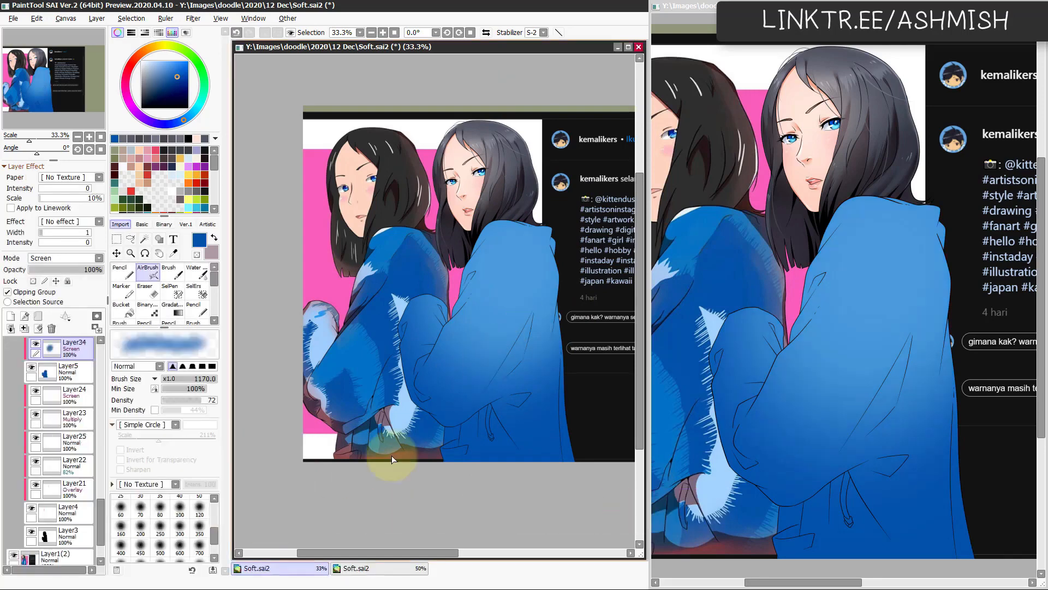
Step: Add a clipped layer above the jacket's glow layer, trying Multiply before returning its mode to Normal
{"action": "left_click", "coordinate": [11, 316]}
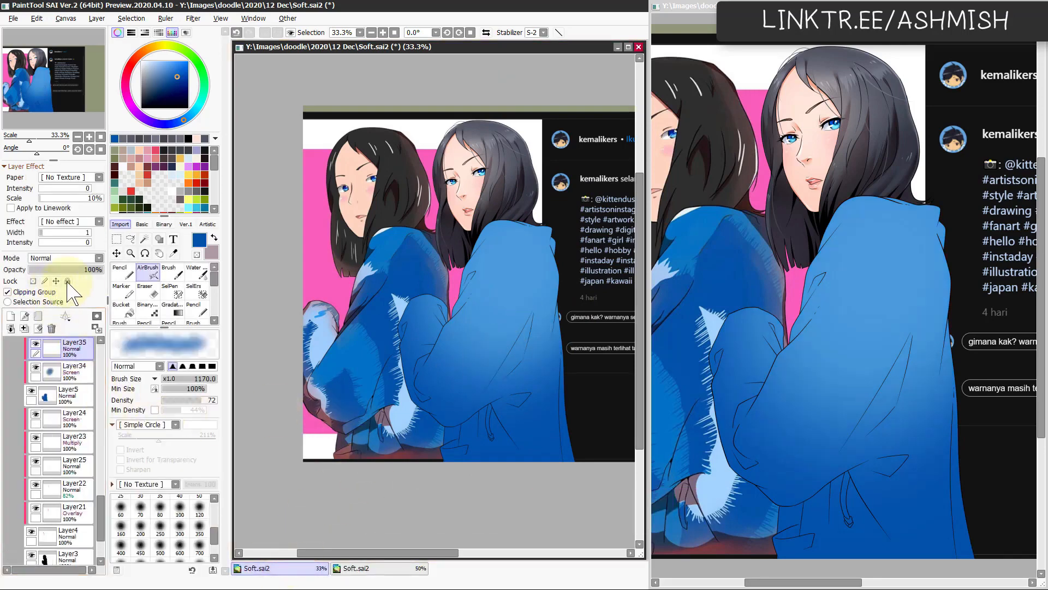
{"action": "left_click", "coordinate": [79, 261]}
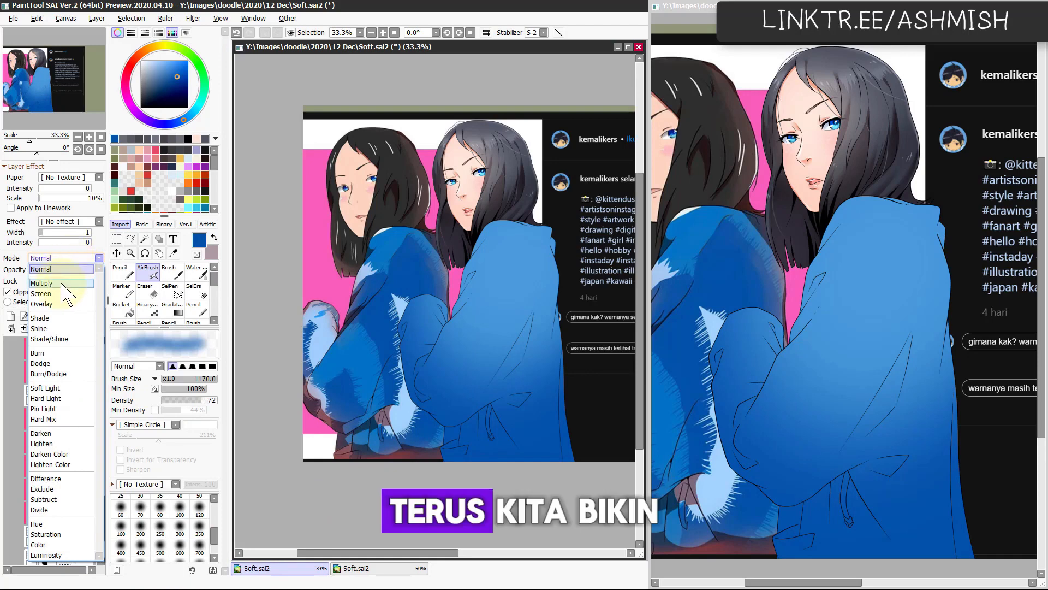
{"action": "left_click", "coordinate": [60, 283]}
{"action": "left_click", "coordinate": [74, 257]}
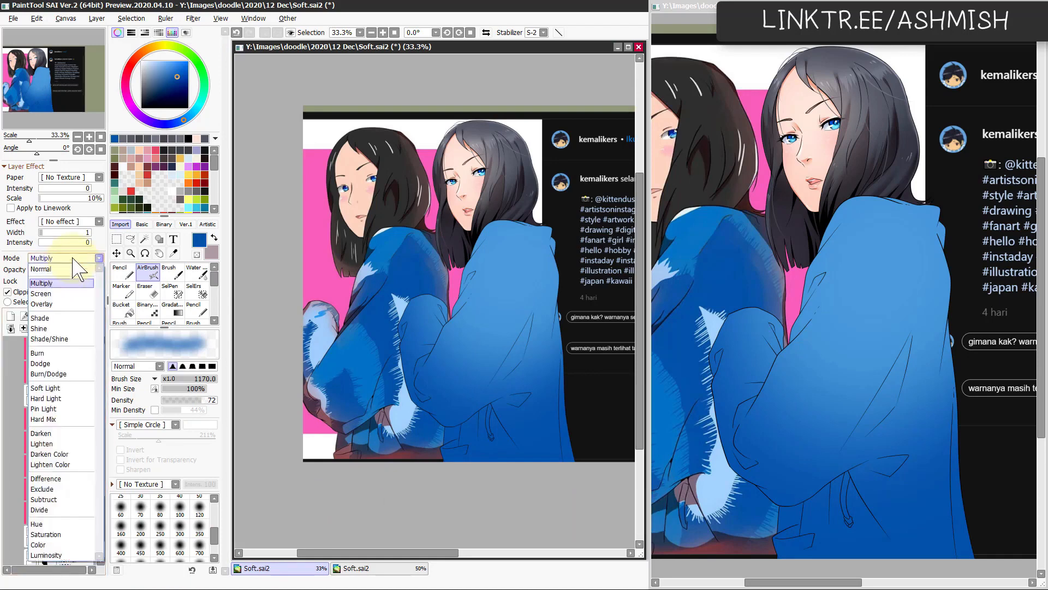
{"action": "left_click", "coordinate": [54, 273]}
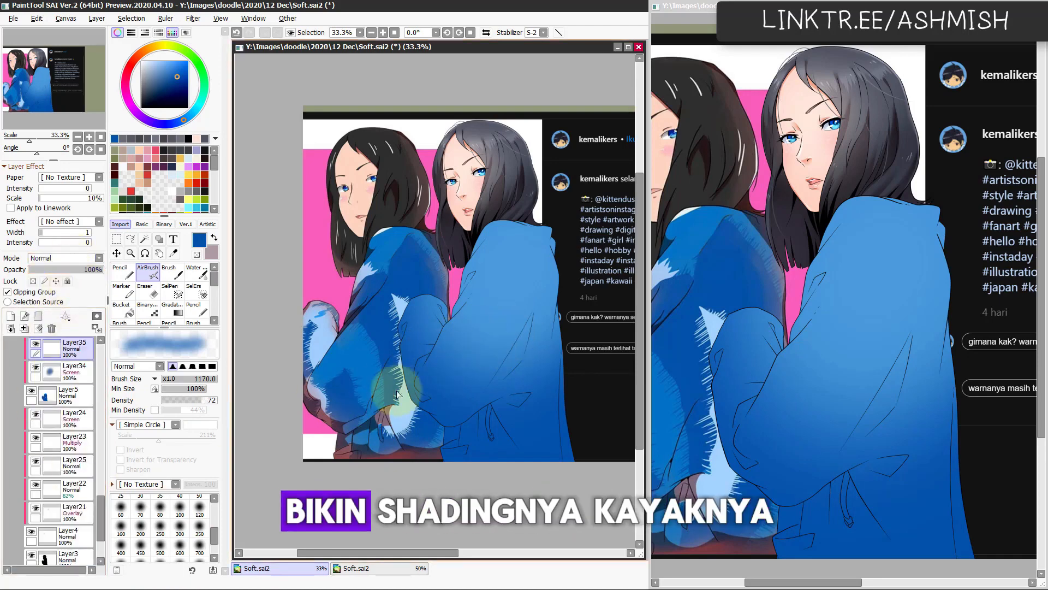
Step: Pick the jacket's blue for the Pencil and shift it to a less saturated blue
{"action": "key", "text": "n"}
{"action": "key", "text": "alt"}
{"action": "left_click", "coordinate": [365, 351], "text": "alt"}
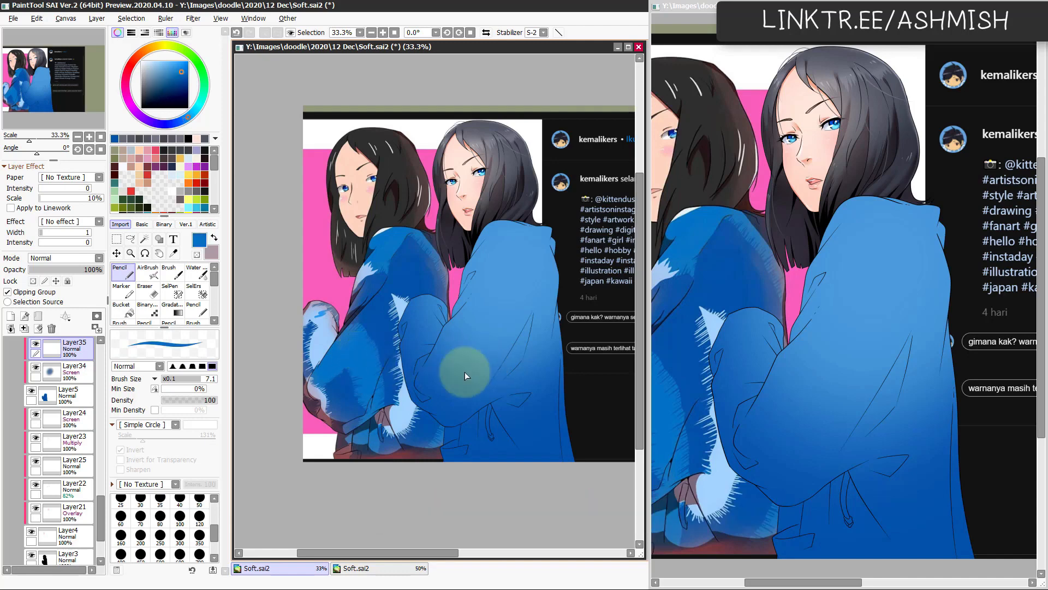
{"action": "left_click", "coordinate": [464, 365], "text": "alt"}
{"action": "left_click", "coordinate": [163, 72]}
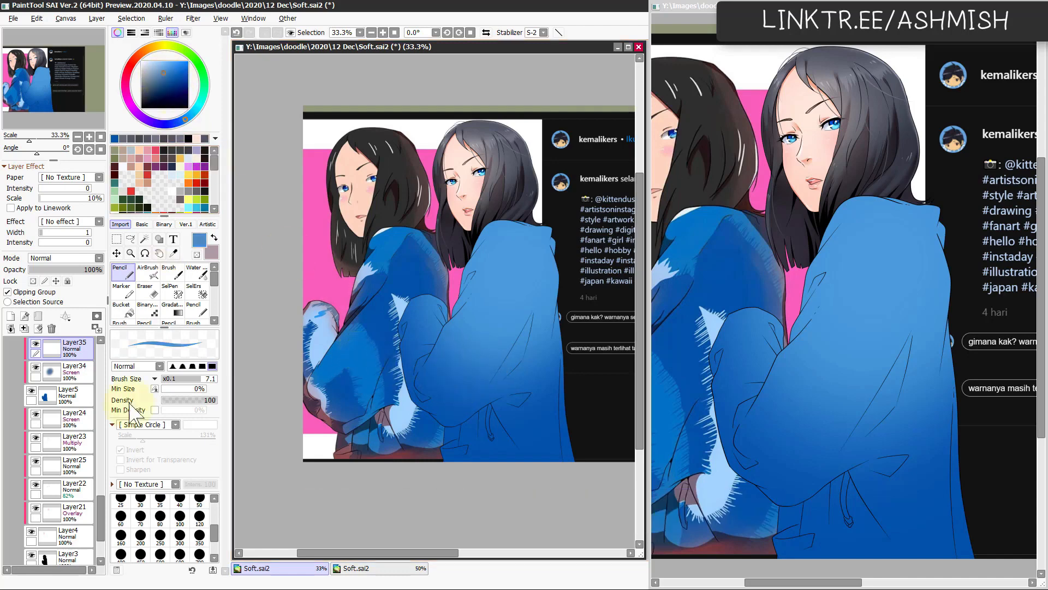
Step: Try Layer35 beneath the glow layer, move it back above, and set its mode to Multiply
{"action": "left_click_drag", "start_coordinate": [75, 352], "coordinate": [82, 383]}
{"action": "key", "text": "l"}
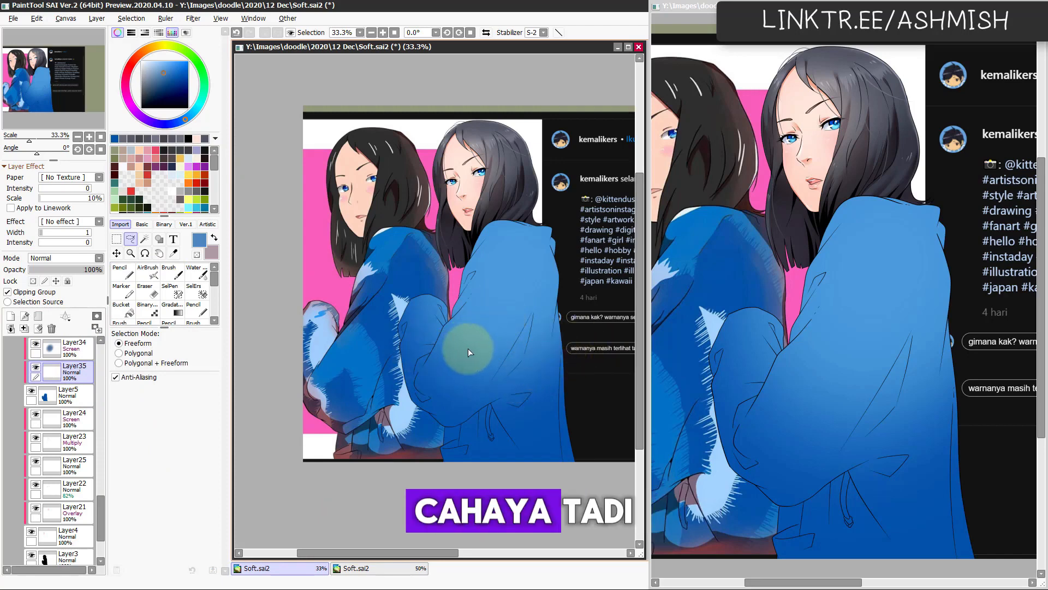
{"action": "left_click_drag", "start_coordinate": [65, 371], "coordinate": [73, 345]}
{"action": "left_click", "coordinate": [67, 259]}
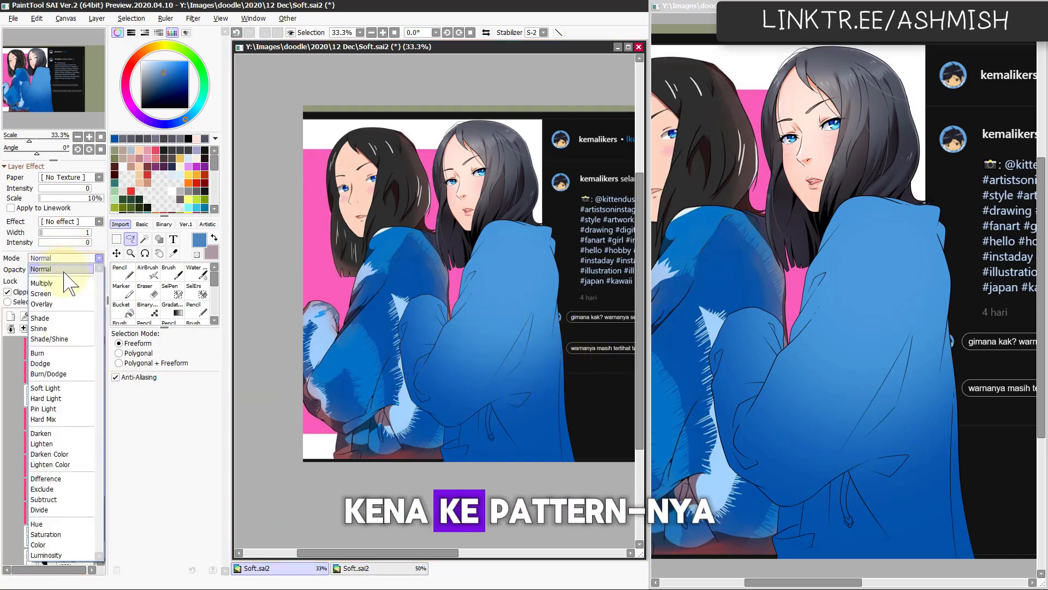
{"action": "left_click", "coordinate": [66, 282]}
Step: Try shading strokes on the sleeve fold with the Pencil at size 23 in a blue picked from the jacket
{"action": "key", "text": "n"}
{"action": "left_click", "coordinate": [480, 346], "text": "alt"}
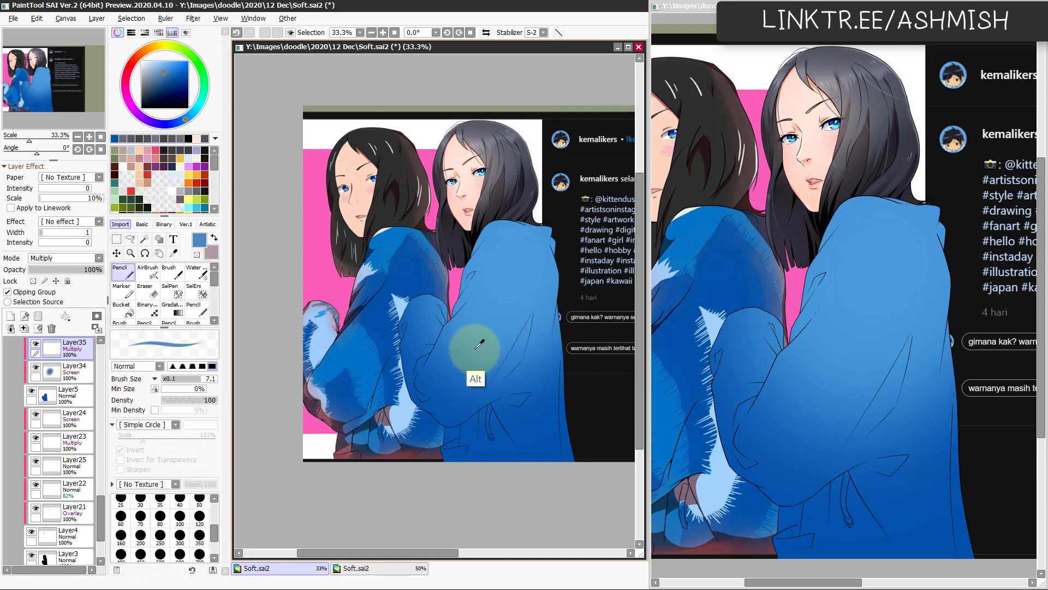
{"action": "key", "text": "a"}
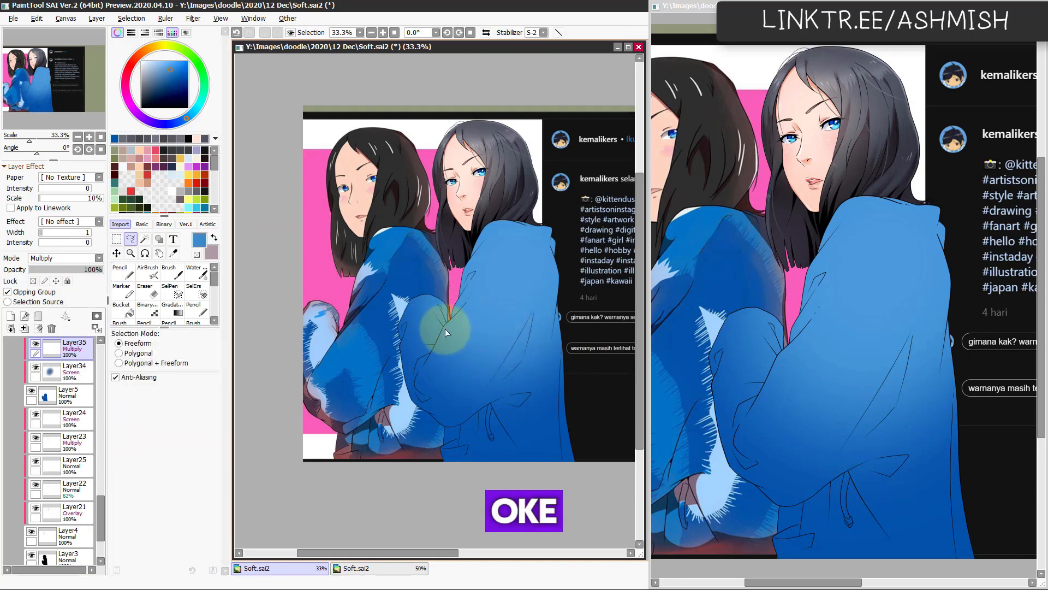
{"action": "key", "text": "n"}
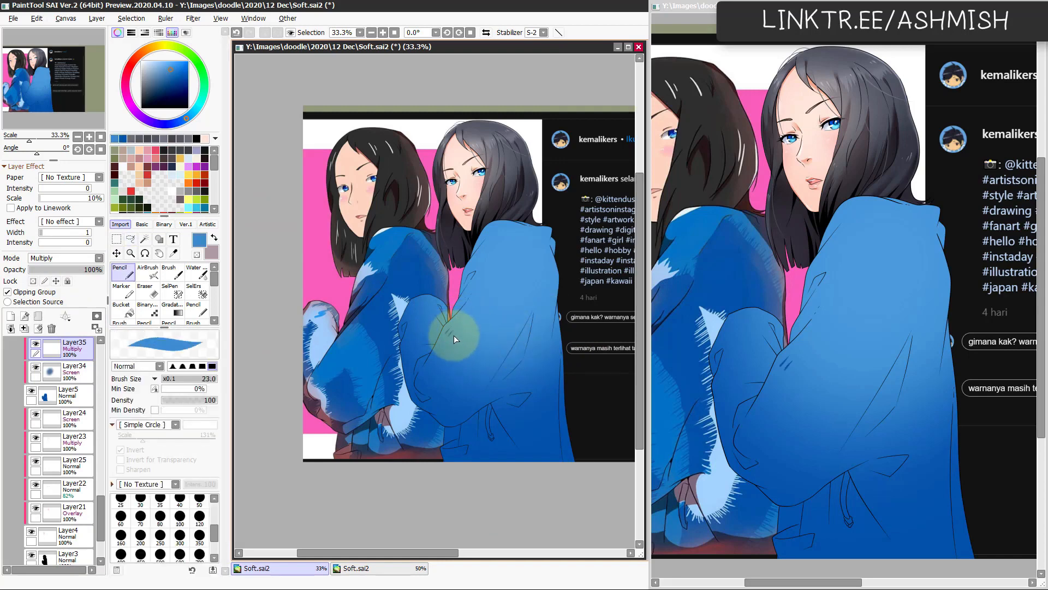
{"action": "mouse_move", "coordinate": [460, 344]}
{"action": "left_mouse_down"}
{"action": "mouse_move", "coordinate": [494, 345]}
{"action": "mouse_move", "coordinate": [469, 344]}
{"action": "left_mouse_up"}
{"action": "left_click_drag", "start_coordinate": [469, 350], "coordinate": [475, 348]}
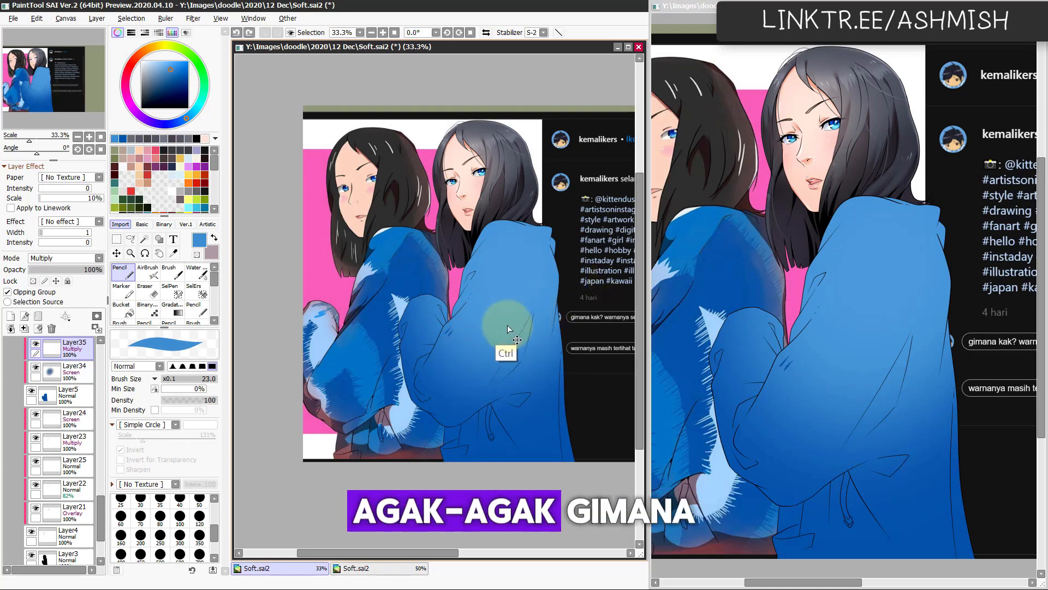
Step: Lasso an irregular wavy patch on the lower sleeve, try airbrushing it in Multiply mode, and undo the paint
{"action": "key", "text": "a"}
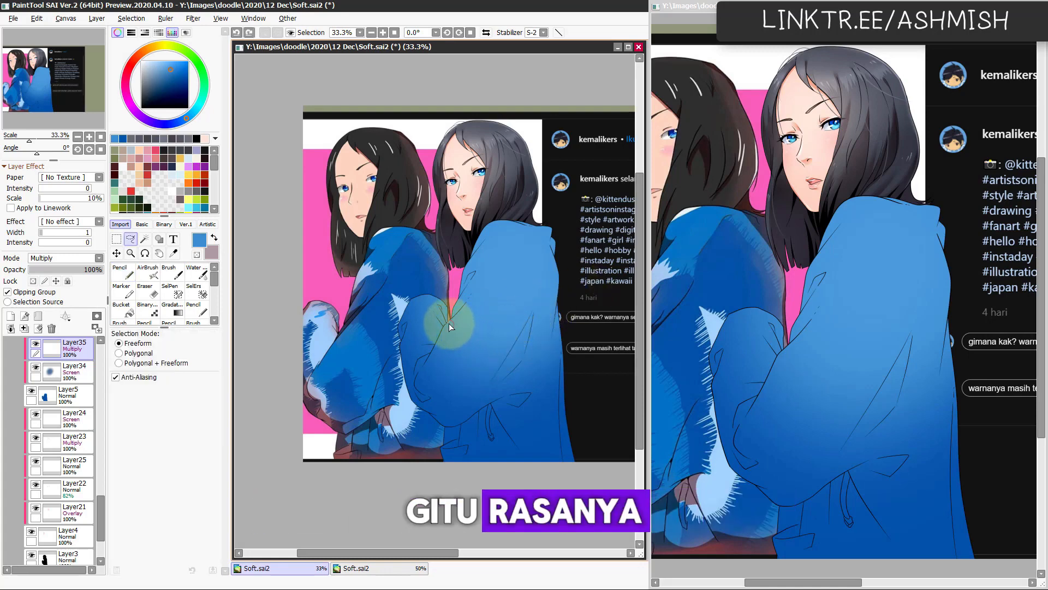
{"action": "mouse_move", "coordinate": [448, 323]}
{"action": "left_mouse_down"}
{"action": "mouse_move", "coordinate": [482, 361]}
{"action": "mouse_move", "coordinate": [497, 401]}
{"action": "mouse_move", "coordinate": [462, 419]}
{"action": "mouse_move", "coordinate": [448, 374]}
{"action": "mouse_move", "coordinate": [440, 419]}
{"action": "mouse_move", "coordinate": [419, 423]}
{"action": "mouse_move", "coordinate": [401, 404]}
{"action": "mouse_move", "coordinate": [402, 373]}
{"action": "mouse_move", "coordinate": [412, 378]}
{"action": "mouse_move", "coordinate": [450, 323]}
{"action": "left_mouse_up"}
{"action": "key", "text": "v"}
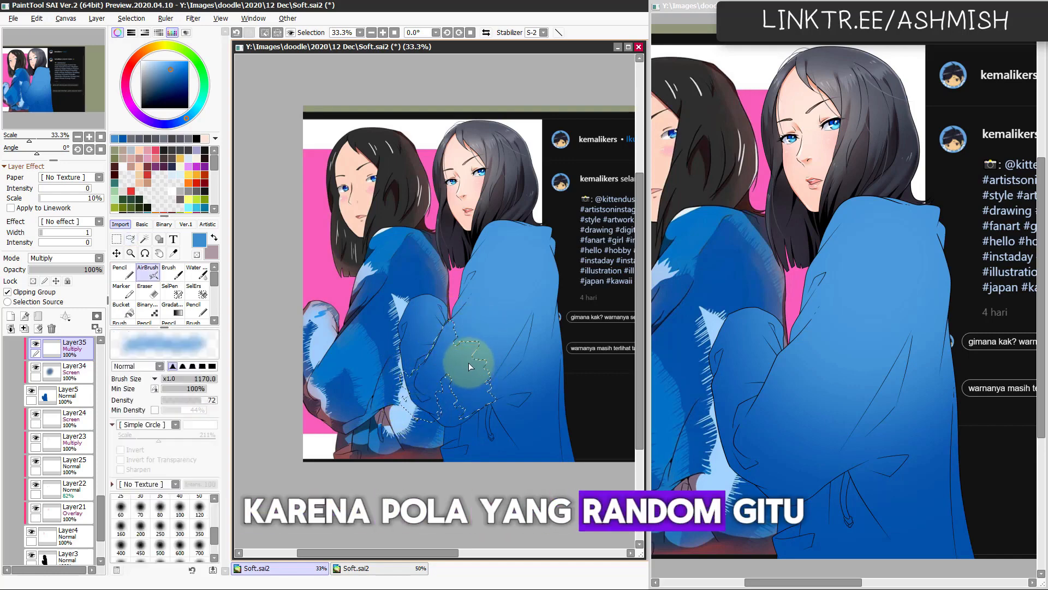
{"action": "left_click_drag", "start_coordinate": [427, 375], "coordinate": [517, 346]}
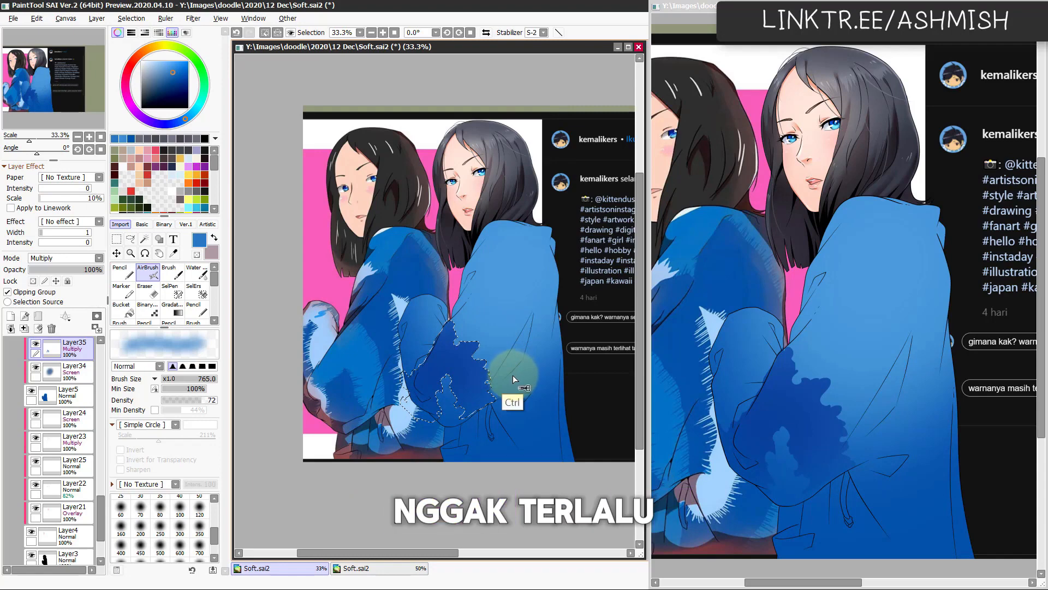
{"action": "key", "text": "ctrl+z"}
Step: Switch Layer35 to Screen, airbrush the selected sleeve patch light blue at size 765, and clear the selection
{"action": "left_click", "coordinate": [65, 258]}
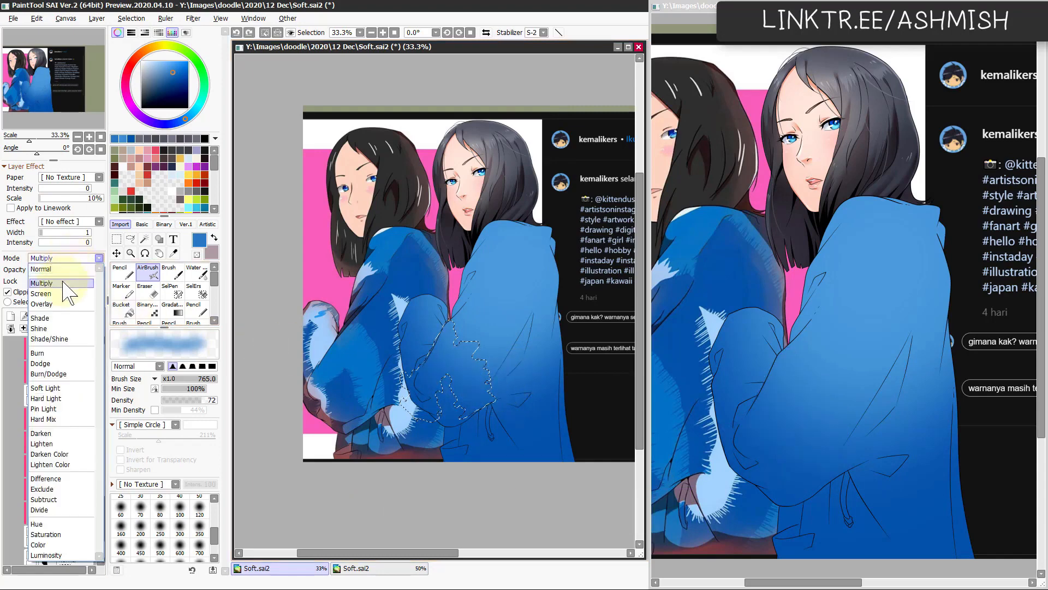
{"action": "left_click", "coordinate": [61, 298]}
{"action": "mouse_move", "coordinate": [538, 316]}
{"action": "left_mouse_down"}
{"action": "mouse_move", "coordinate": [463, 381]}
{"action": "mouse_move", "coordinate": [515, 379]}
{"action": "mouse_move", "coordinate": [461, 398]}
{"action": "left_mouse_up"}
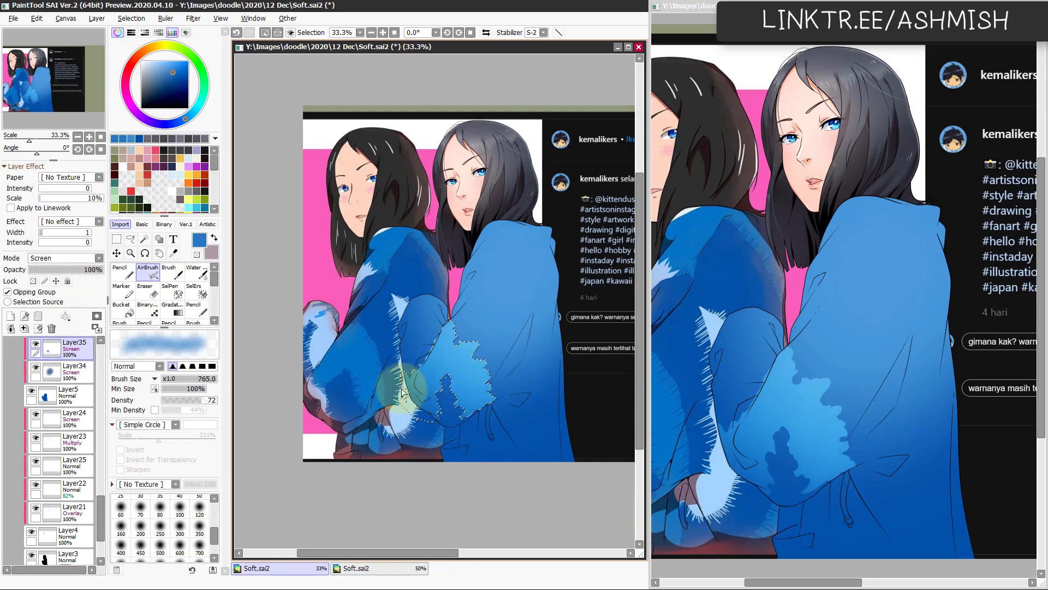
{"action": "key", "text": "ctrl+d"}
Step: Lasso irregular areas around the jacket's shoulder and back edge and airbrush them light blue at size 765
{"action": "key", "text": "l"}
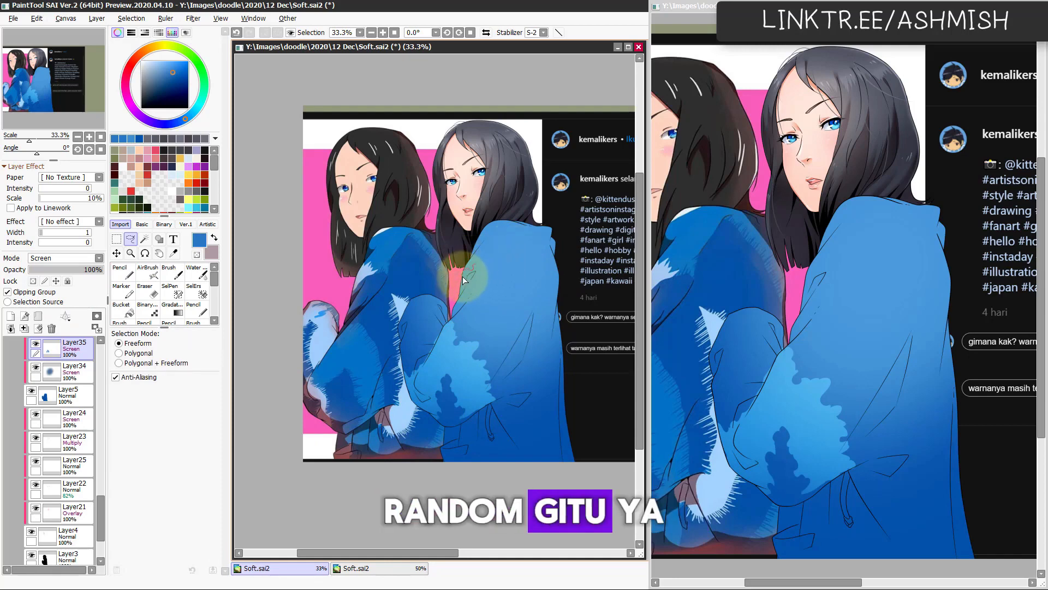
{"action": "mouse_move", "coordinate": [463, 270]}
{"action": "left_mouse_down"}
{"action": "mouse_move", "coordinate": [518, 238]}
{"action": "mouse_move", "coordinate": [545, 263]}
{"action": "mouse_move", "coordinate": [556, 296]}
{"action": "mouse_move", "coordinate": [571, 292]}
{"action": "mouse_move", "coordinate": [540, 190]}
{"action": "mouse_move", "coordinate": [453, 262]}
{"action": "left_mouse_up"}
{"action": "key", "text": "a"}
{"action": "left_click_drag", "start_coordinate": [518, 236], "coordinate": [534, 335]}
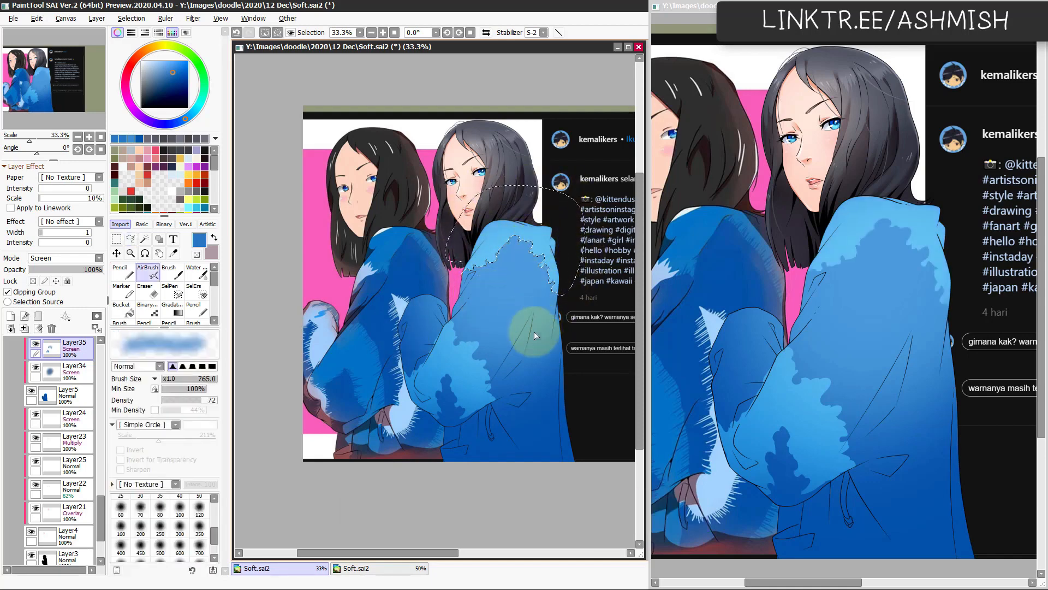
Step: Soften the edges of the light patches on the sleeve and shoulder with the Watercolor brush at size 128
{"action": "mouse_move", "coordinate": [480, 362]}
{"action": "left_mouse_down"}
{"action": "mouse_move", "coordinate": [452, 333]}
{"action": "mouse_move", "coordinate": [486, 377]}
{"action": "mouse_move", "coordinate": [447, 387]}
{"action": "mouse_move", "coordinate": [461, 396]}
{"action": "mouse_move", "coordinate": [435, 385]}
{"action": "mouse_move", "coordinate": [440, 406]}
{"action": "left_mouse_up"}
{"action": "key", "text": "c"}
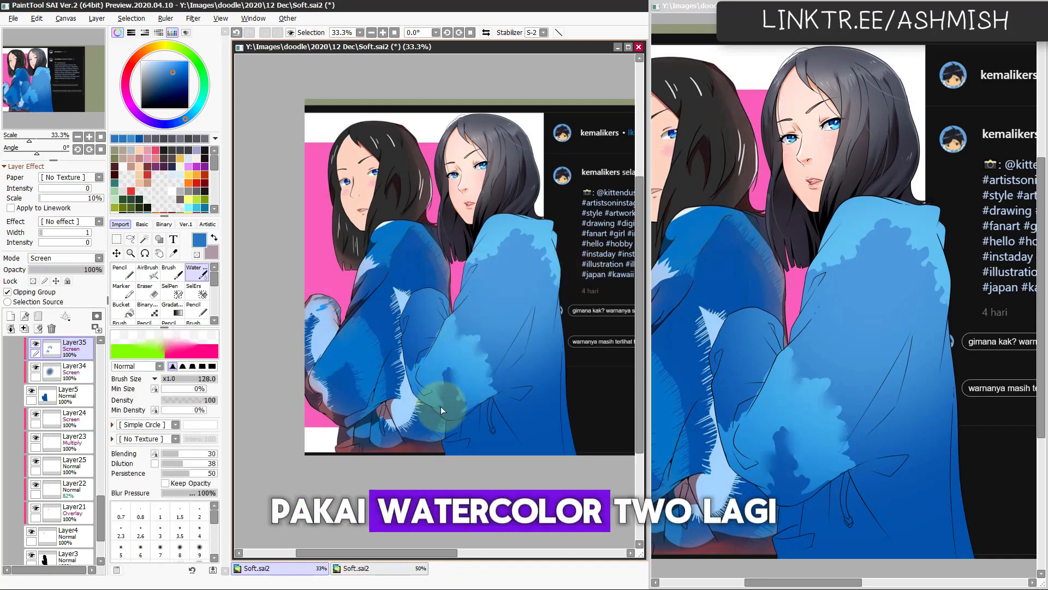
{"action": "left_click_drag", "start_coordinate": [411, 366], "coordinate": [413, 362]}
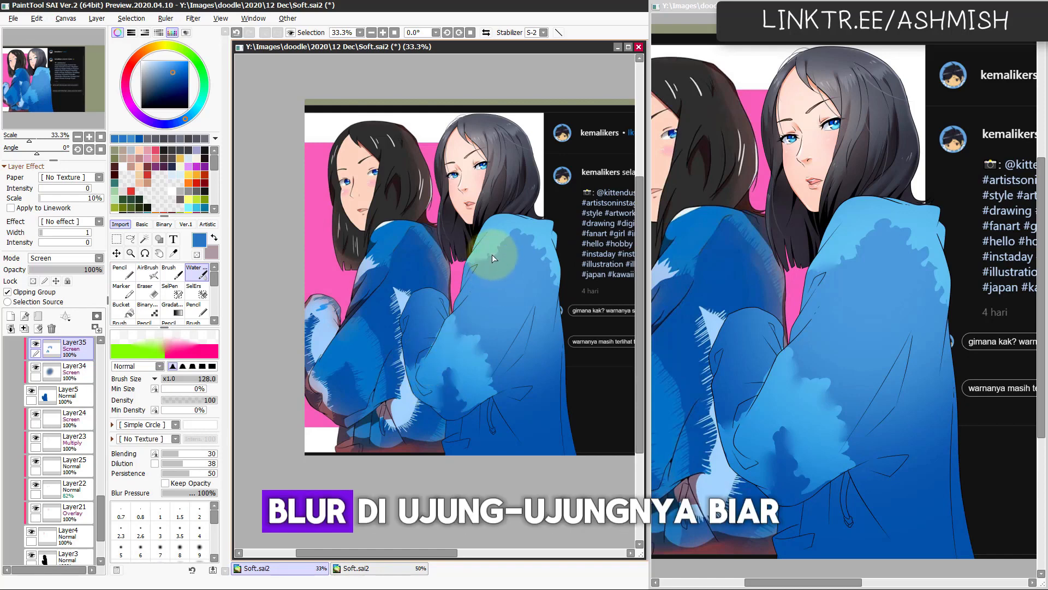
{"action": "left_click_drag", "start_coordinate": [556, 261], "coordinate": [554, 295]}
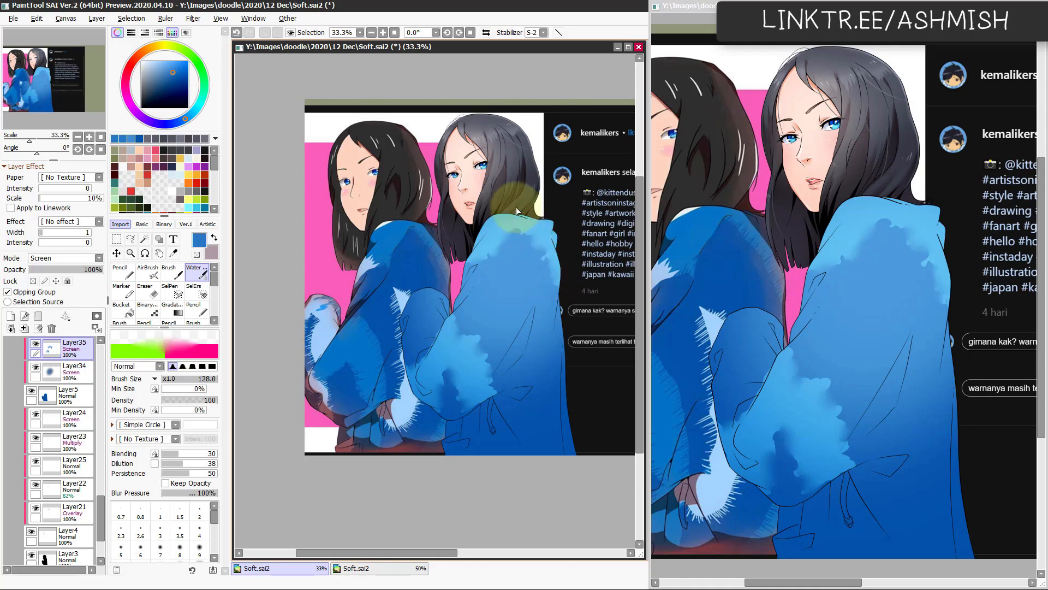
Step: Cut spiky notches into the edges of the shoulder and sleeve patches with the Eraser at size 59, undoing unwanted strokes
{"action": "key", "text": "e"}
{"action": "left_click_drag", "start_coordinate": [490, 250], "coordinate": [495, 251]}
{"action": "left_click_drag", "start_coordinate": [496, 252], "coordinate": [506, 255]}
{"action": "key", "text": "ctrl+z"}
{"action": "mouse_move", "coordinate": [506, 253]}
{"action": "left_mouse_down"}
{"action": "mouse_move", "coordinate": [536, 252]}
{"action": "mouse_move", "coordinate": [506, 250]}
{"action": "left_mouse_up"}
{"action": "key", "text": "ctrl+z"}
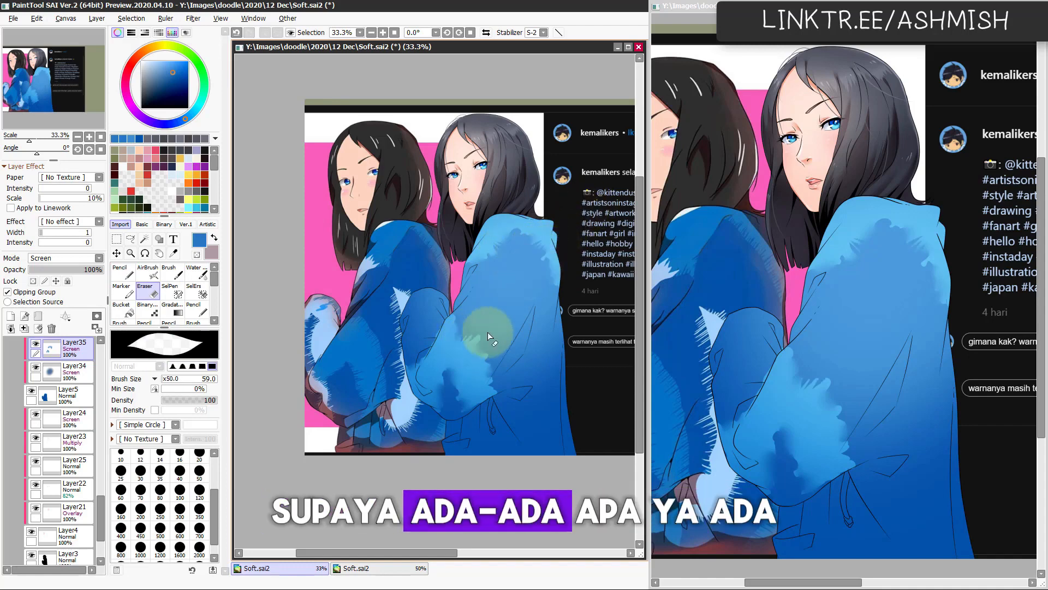
{"action": "key", "text": "c"}
{"action": "key", "text": "e"}
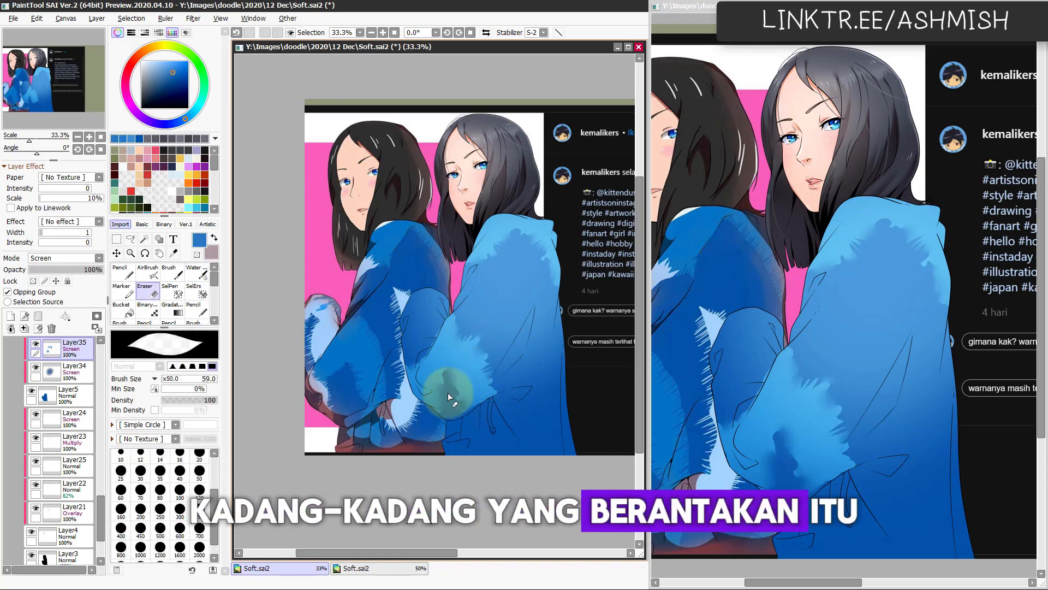
Step: Lasso an irregular area along the jacket's lower back and hem, fill it with the current blue and clear the selection
{"action": "key", "text": "l"}
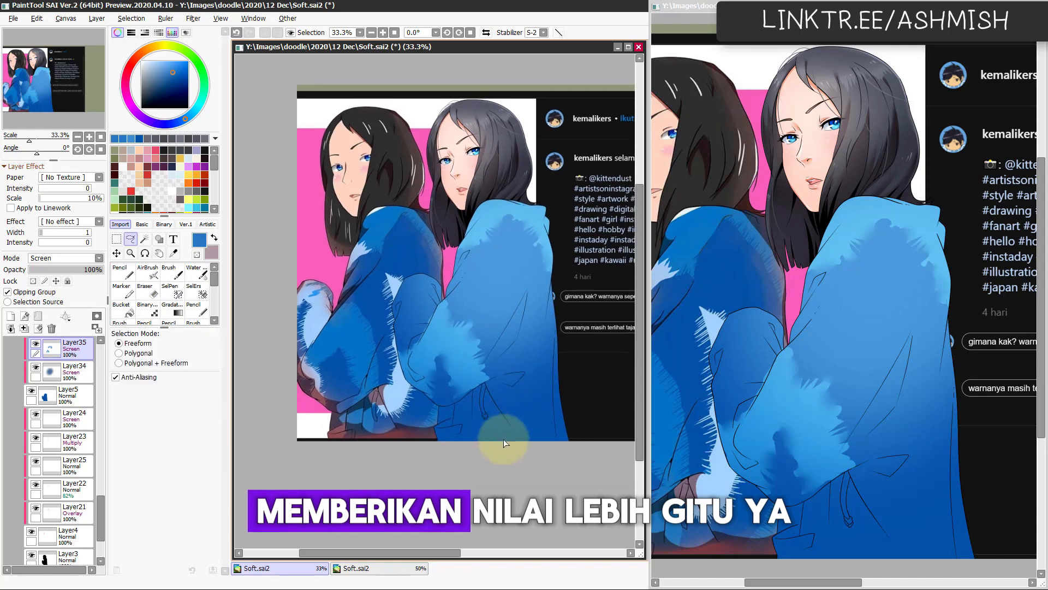
{"action": "left_click_drag", "start_coordinate": [495, 446], "coordinate": [521, 404]}
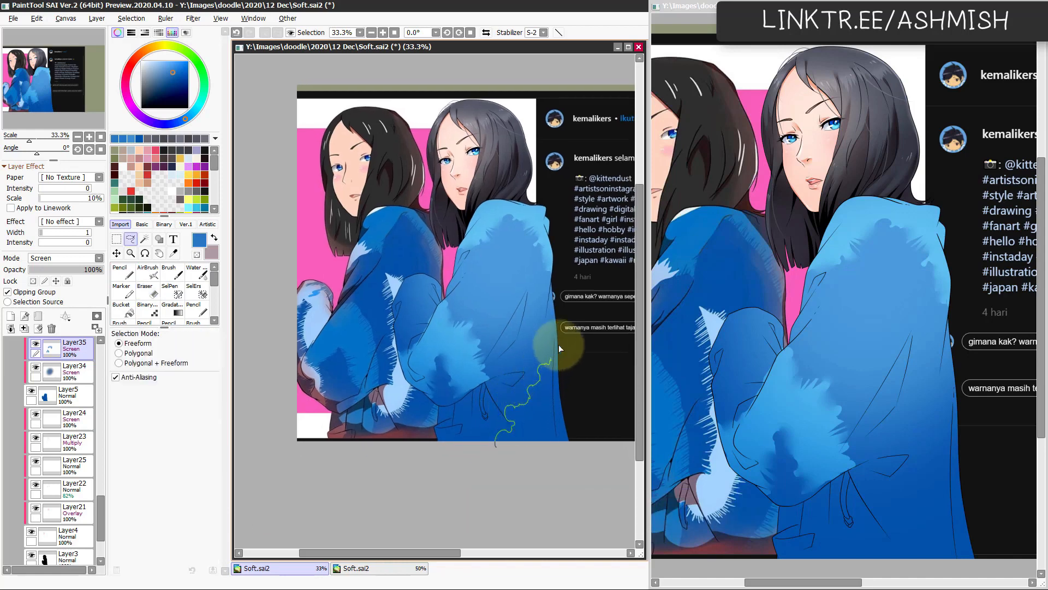
{"action": "mouse_move", "coordinate": [559, 345]}
{"action": "left_mouse_down"}
{"action": "mouse_move", "coordinate": [601, 411]}
{"action": "mouse_move", "coordinate": [490, 471]}
{"action": "mouse_move", "coordinate": [495, 449]}
{"action": "left_mouse_up"}
{"action": "key", "text": "ctrl+f"}
{"action": "key", "text": "ctrl+d"}
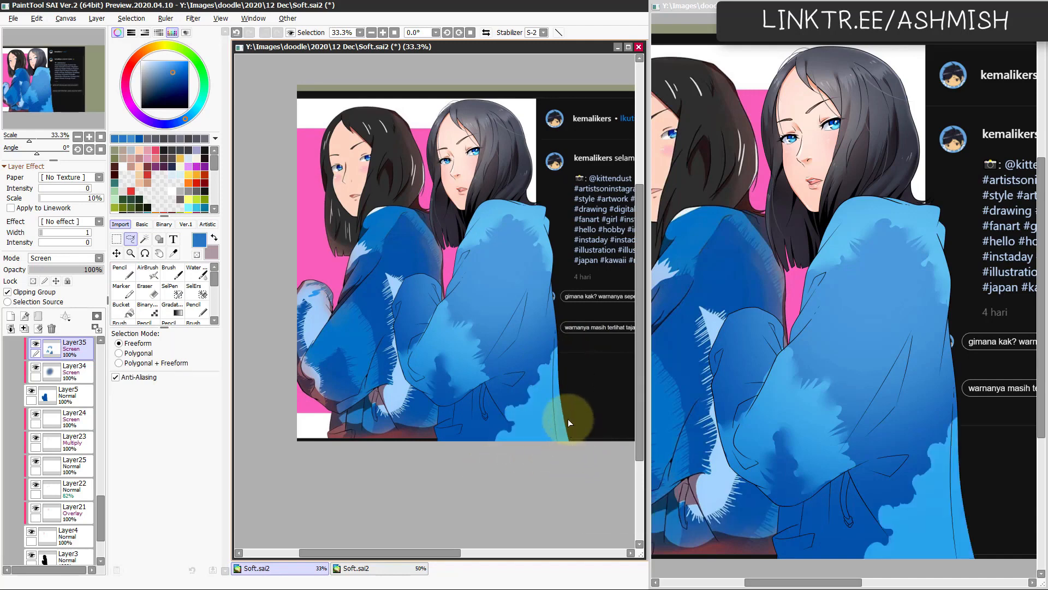
Step: Refine the edges of the light patch at the jacket's lower back and hem with the size 128 Watercolor brush and size 59 Eraser
{"action": "key", "text": "c"}
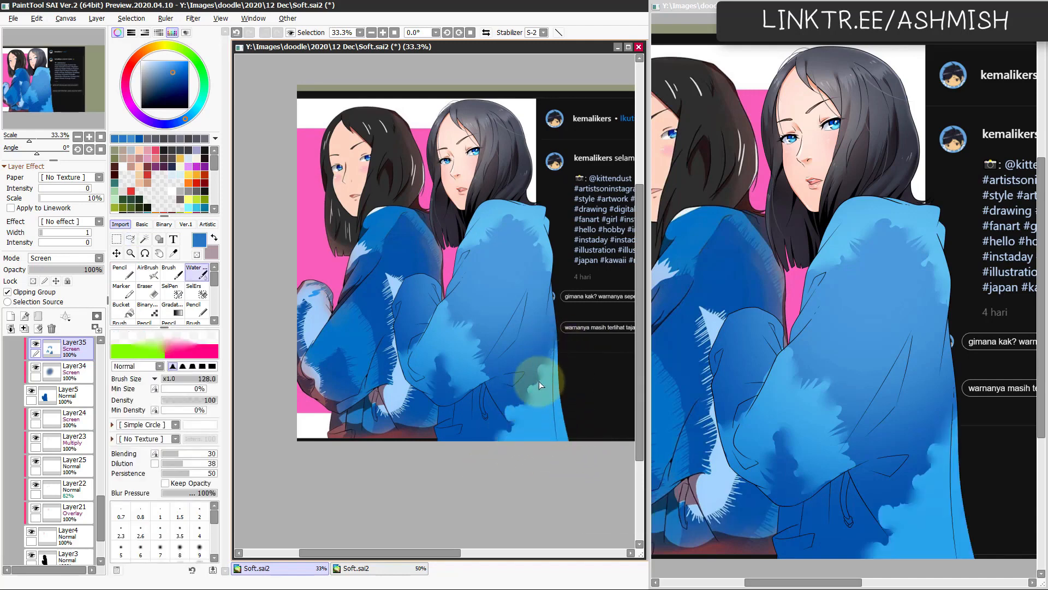
{"action": "key", "text": "e"}
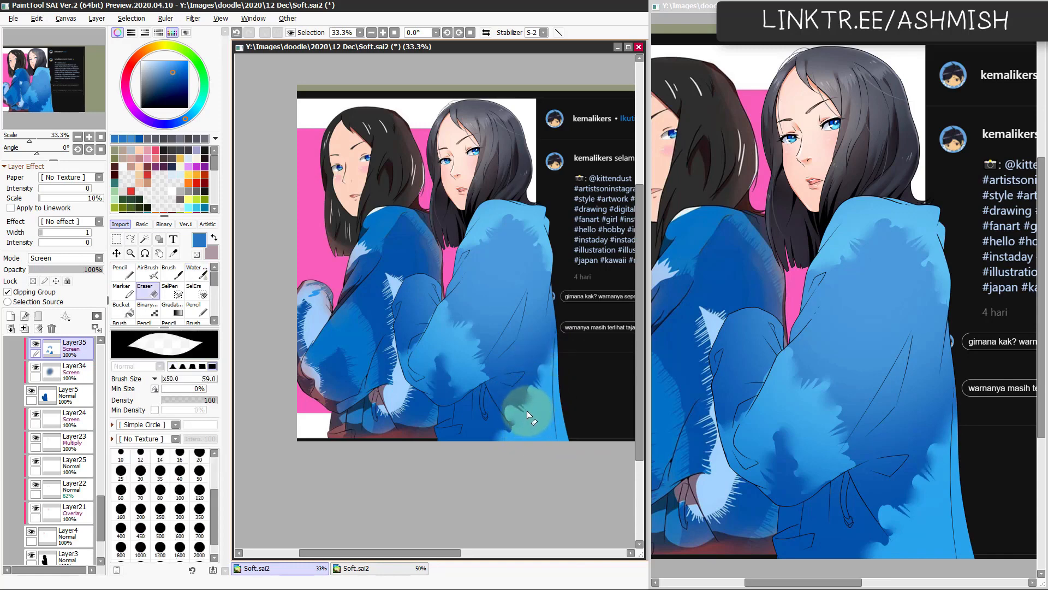
{"action": "key", "text": "c"}
{"action": "key", "text": "e"}
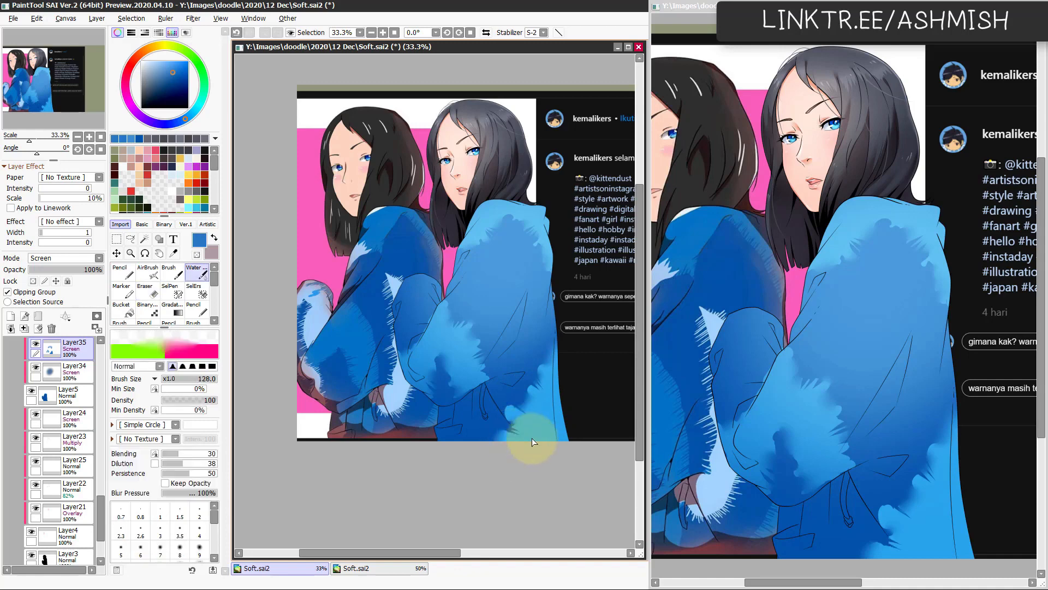
Step: Adjust the patch layer's Hue/Saturation to Saturation -34 and Luminance -26
{"action": "key", "text": "ctrl+u"}
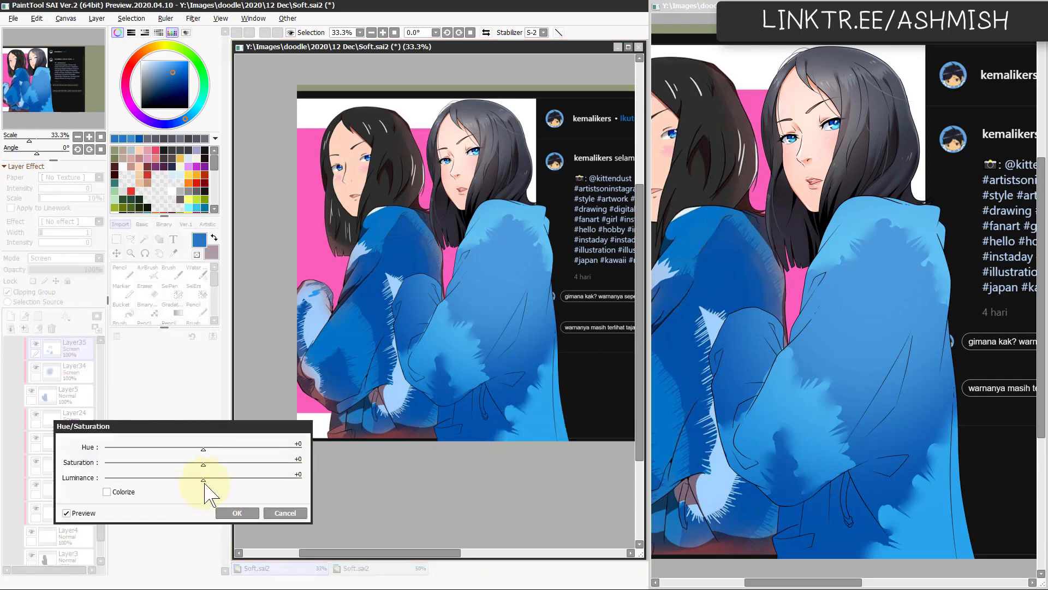
{"action": "left_click_drag", "start_coordinate": [205, 482], "coordinate": [177, 480]}
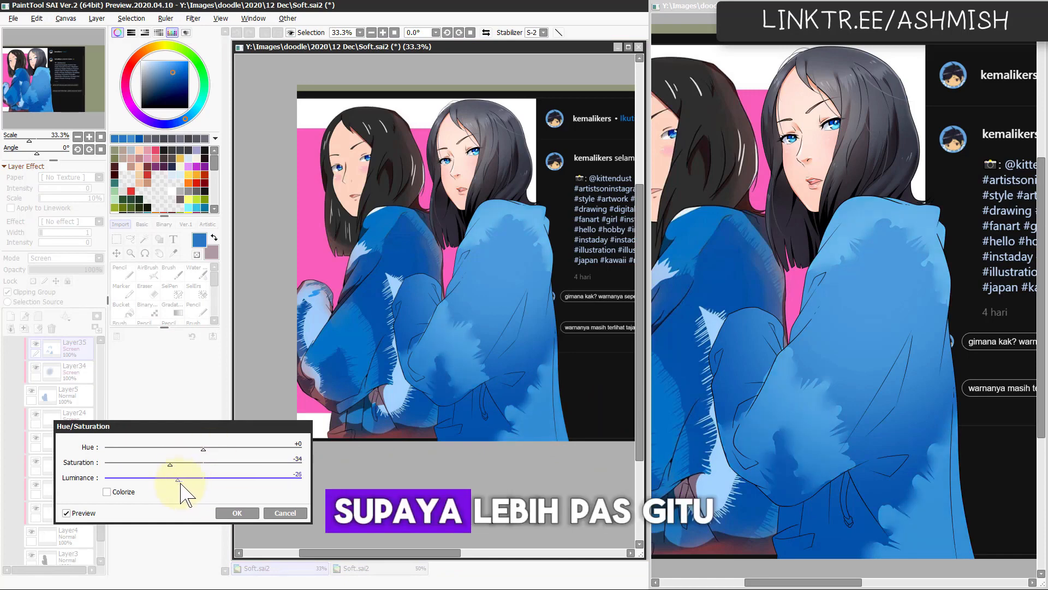
{"action": "left_click", "coordinate": [232, 510]}
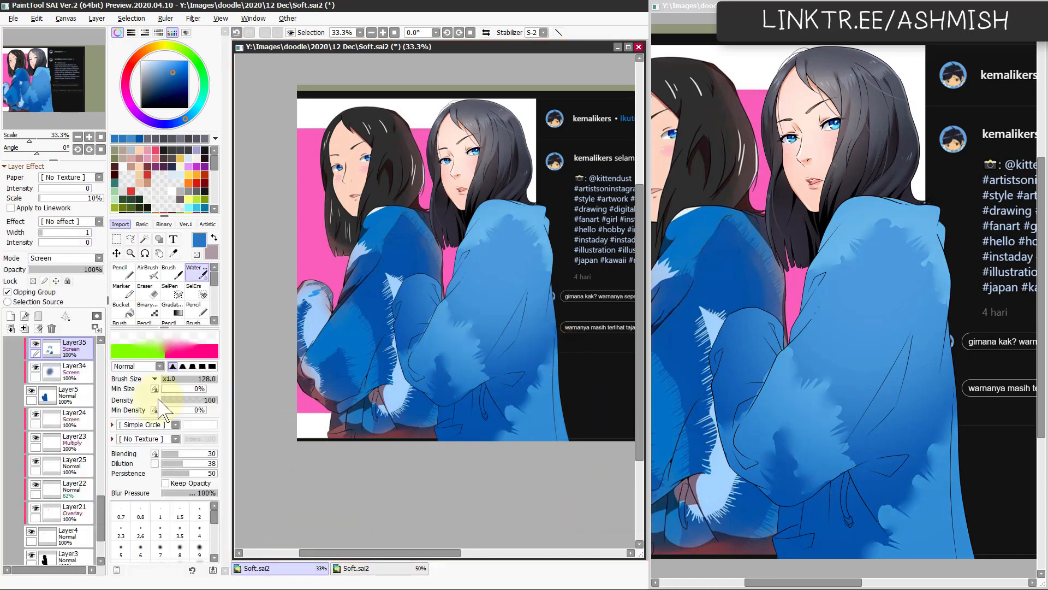
Step: Add a new layer above the patch layer, set its mode to Screen and clip it
{"action": "left_click", "coordinate": [11, 317]}
{"action": "left_click", "coordinate": [68, 260]}
{"action": "left_click", "coordinate": [61, 294]}
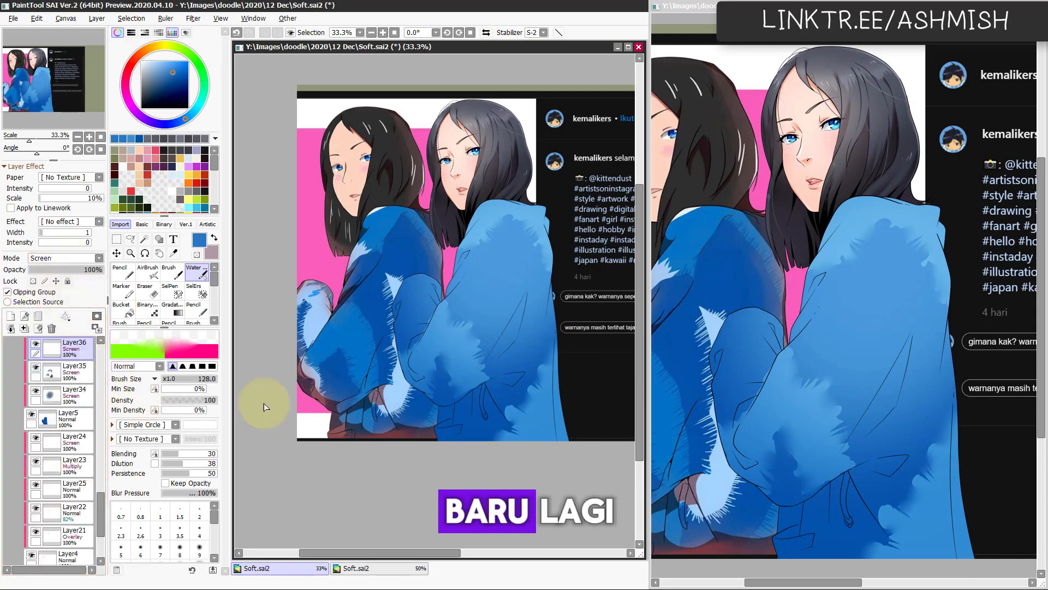
Step: Lasso irregular areas along the jacket's collar and the upper front edge of the near sleeve
{"action": "key", "text": "l"}
{"action": "mouse_move", "coordinate": [450, 282]}
{"action": "left_mouse_down"}
{"action": "mouse_move", "coordinate": [484, 243]}
{"action": "mouse_move", "coordinate": [474, 230]}
{"action": "mouse_move", "coordinate": [435, 262]}
{"action": "left_mouse_up"}
{"action": "key", "text": "ctrl+z"}
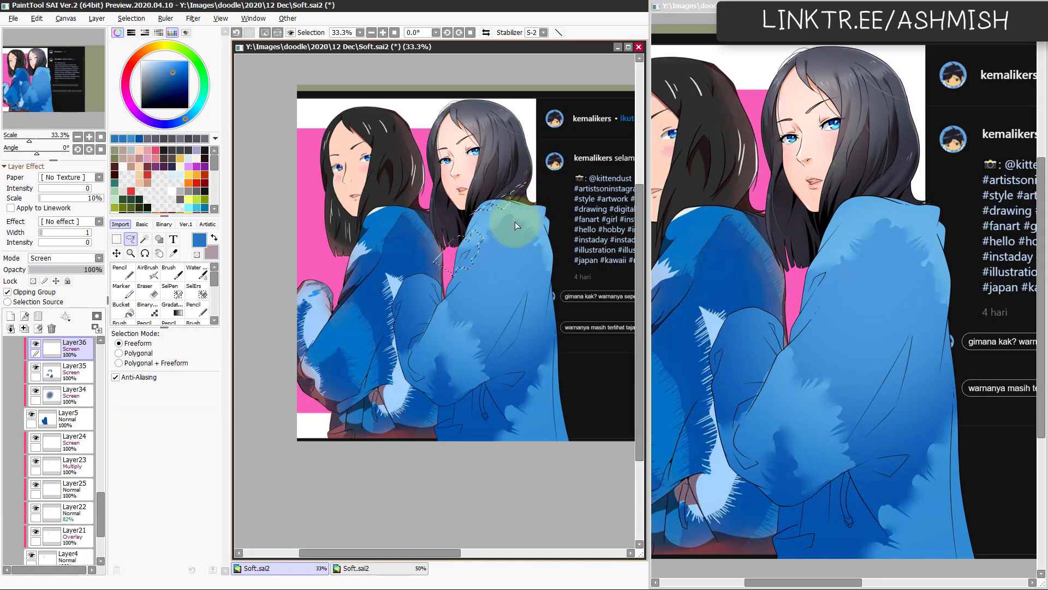
{"action": "key", "text": "v"}
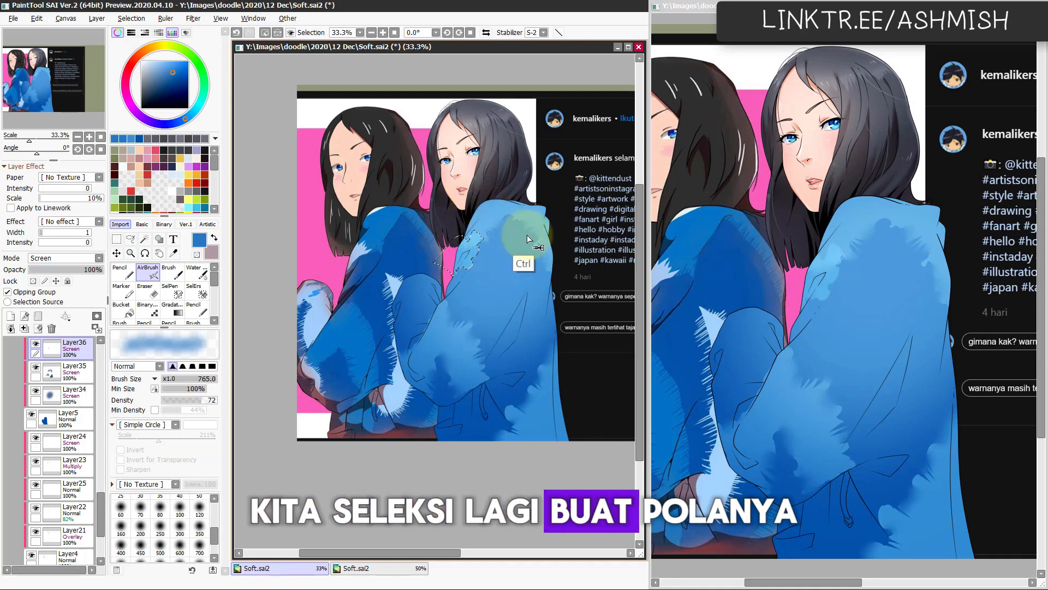
{"action": "key", "text": "a"}
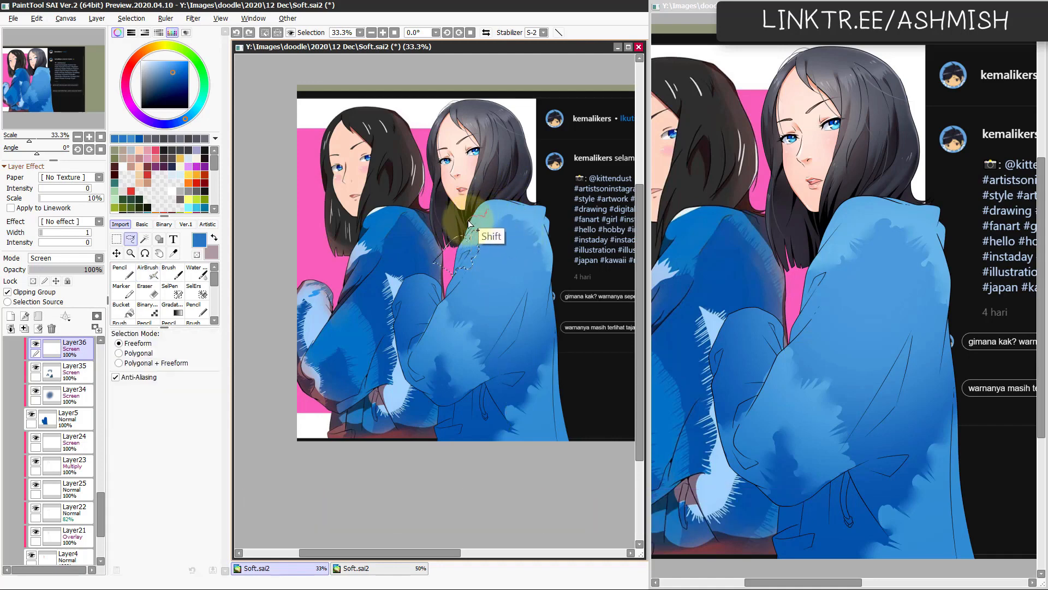
{"action": "mouse_move", "coordinate": [469, 223]}
{"action": "left_mouse_down"}
{"action": "mouse_move", "coordinate": [502, 188]}
{"action": "mouse_move", "coordinate": [507, 203]}
{"action": "left_mouse_up"}
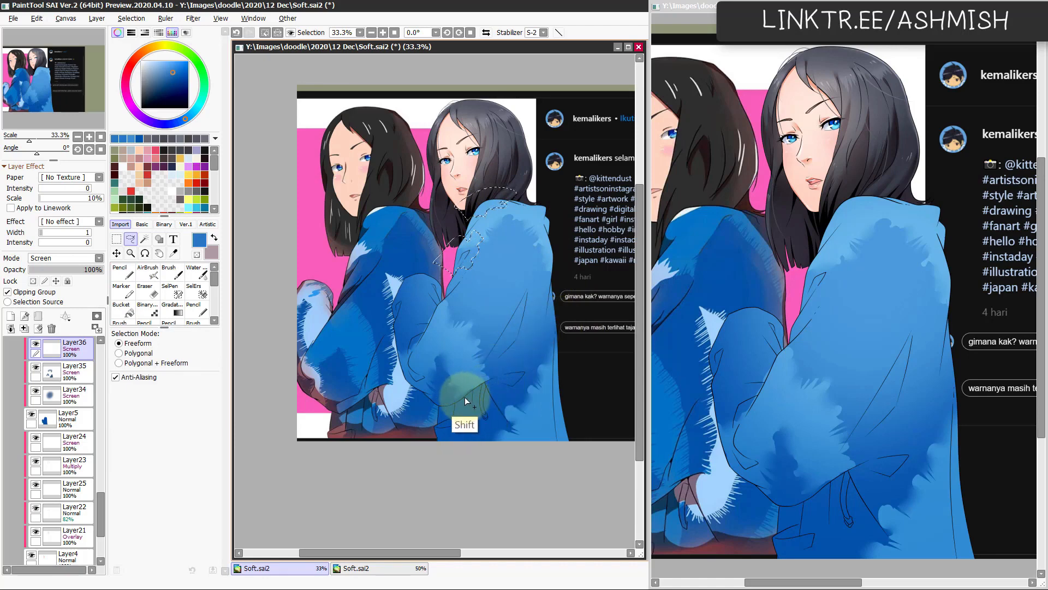
Step: Add irregular areas on the jacket's back, lower front and far sleeve to the lasso selection
{"action": "mouse_move", "coordinate": [464, 398]}
{"action": "left_mouse_down"}
{"action": "mouse_move", "coordinate": [518, 352]}
{"action": "mouse_move", "coordinate": [521, 325]}
{"action": "mouse_move", "coordinate": [501, 306]}
{"action": "mouse_move", "coordinate": [492, 273]}
{"action": "left_mouse_up"}
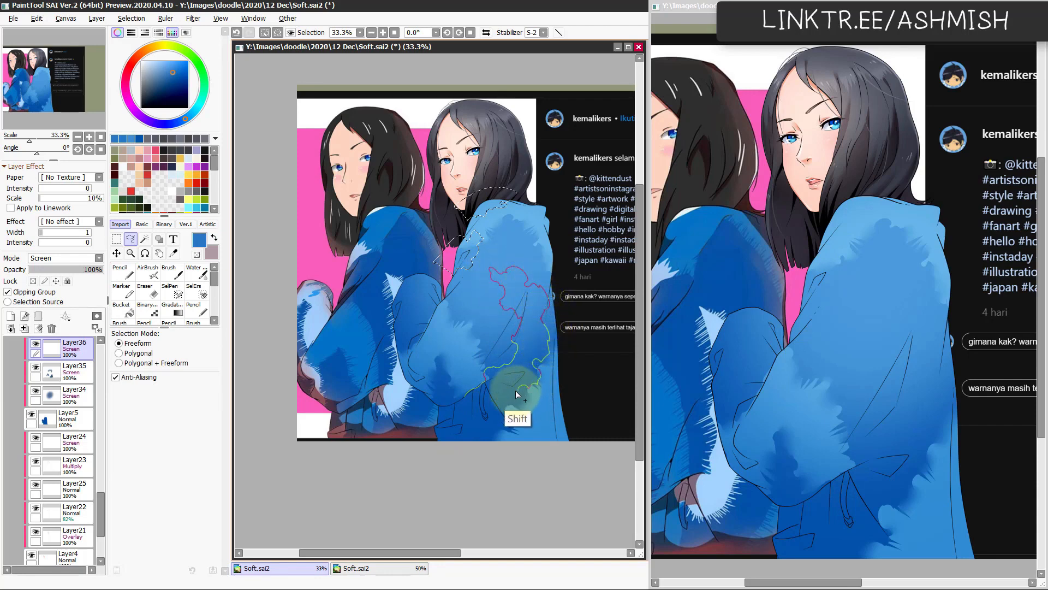
{"action": "left_click_drag", "start_coordinate": [467, 405], "coordinate": [467, 405]}
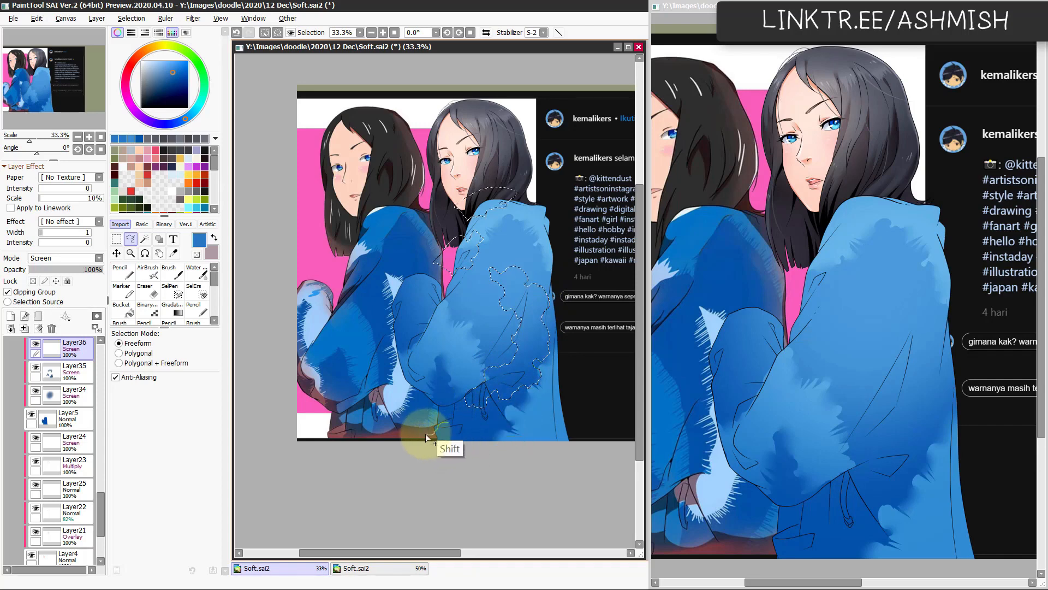
{"action": "mouse_move", "coordinate": [425, 434]}
{"action": "left_mouse_down"}
{"action": "mouse_move", "coordinate": [454, 423]}
{"action": "mouse_move", "coordinate": [453, 463]}
{"action": "left_mouse_up"}
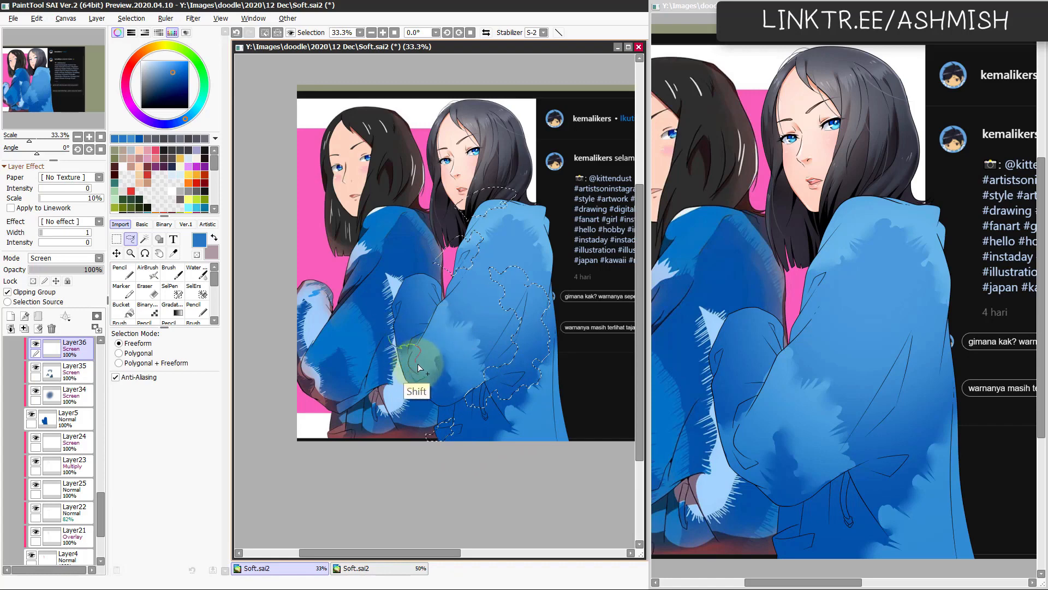
{"action": "mouse_move", "coordinate": [417, 363]}
{"action": "left_mouse_down"}
{"action": "mouse_move", "coordinate": [434, 377]}
{"action": "mouse_move", "coordinate": [382, 396]}
{"action": "mouse_move", "coordinate": [412, 328]}
{"action": "left_mouse_up"}
{"action": "mouse_move", "coordinate": [385, 313]}
{"action": "left_mouse_down"}
{"action": "mouse_move", "coordinate": [413, 298]}
{"action": "mouse_move", "coordinate": [414, 331]}
{"action": "mouse_move", "coordinate": [386, 313]}
{"action": "mouse_move", "coordinate": [423, 338]}
{"action": "mouse_move", "coordinate": [445, 284]}
{"action": "mouse_move", "coordinate": [419, 259]}
{"action": "mouse_move", "coordinate": [386, 315]}
{"action": "left_mouse_up"}
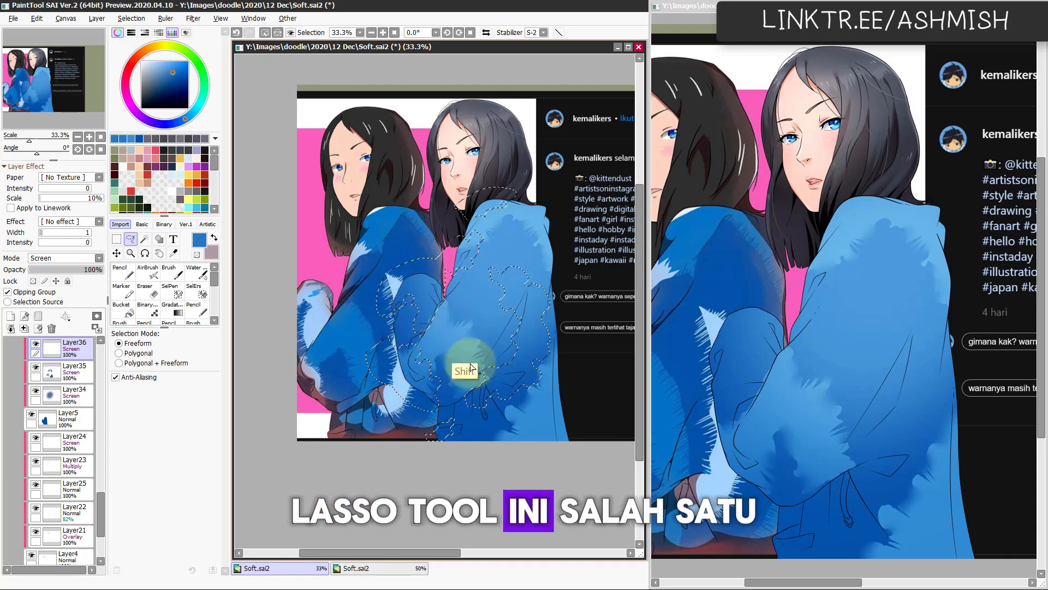
Step: Airbrush the selected areas with a lighter blue at size 991 instead of a flat fill, then clear the selection
{"action": "key", "text": "alt+Delete"}
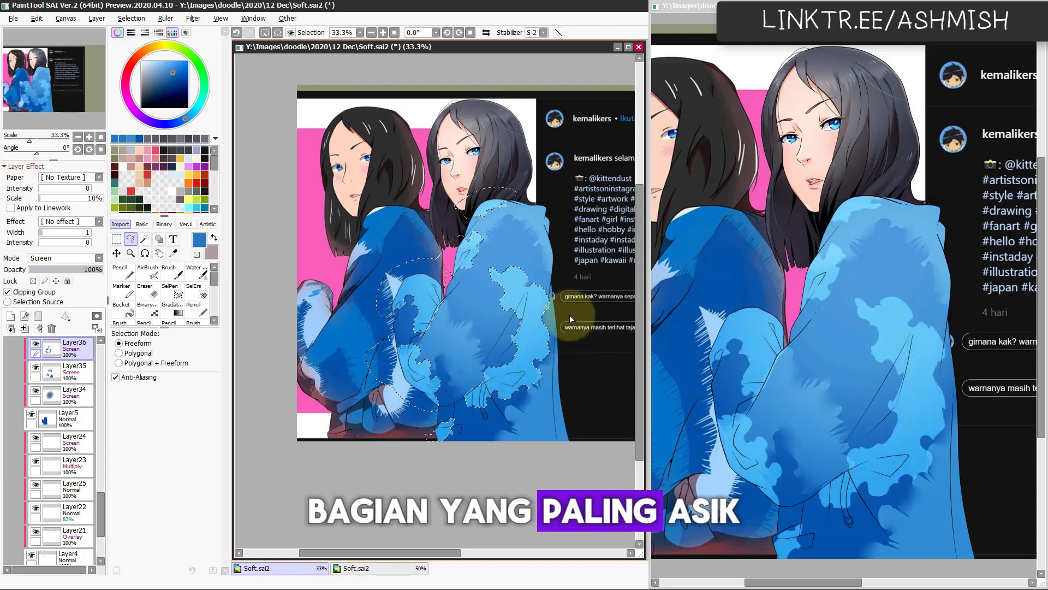
{"action": "key", "text": "ctrl+z"}
{"action": "key", "text": "b"}
{"action": "left_click", "coordinate": [463, 351], "text": "alt"}
{"action": "mouse_move", "coordinate": [453, 360]}
{"action": "left_mouse_down"}
{"action": "mouse_move", "coordinate": [391, 375]}
{"action": "mouse_move", "coordinate": [485, 333]}
{"action": "mouse_move", "coordinate": [487, 404]}
{"action": "mouse_move", "coordinate": [449, 307]}
{"action": "mouse_move", "coordinate": [483, 237]}
{"action": "mouse_move", "coordinate": [454, 326]}
{"action": "mouse_move", "coordinate": [534, 282]}
{"action": "mouse_move", "coordinate": [525, 389]}
{"action": "mouse_move", "coordinate": [496, 431]}
{"action": "mouse_move", "coordinate": [537, 426]}
{"action": "mouse_move", "coordinate": [540, 442]}
{"action": "mouse_move", "coordinate": [511, 409]}
{"action": "mouse_move", "coordinate": [489, 441]}
{"action": "left_mouse_up"}
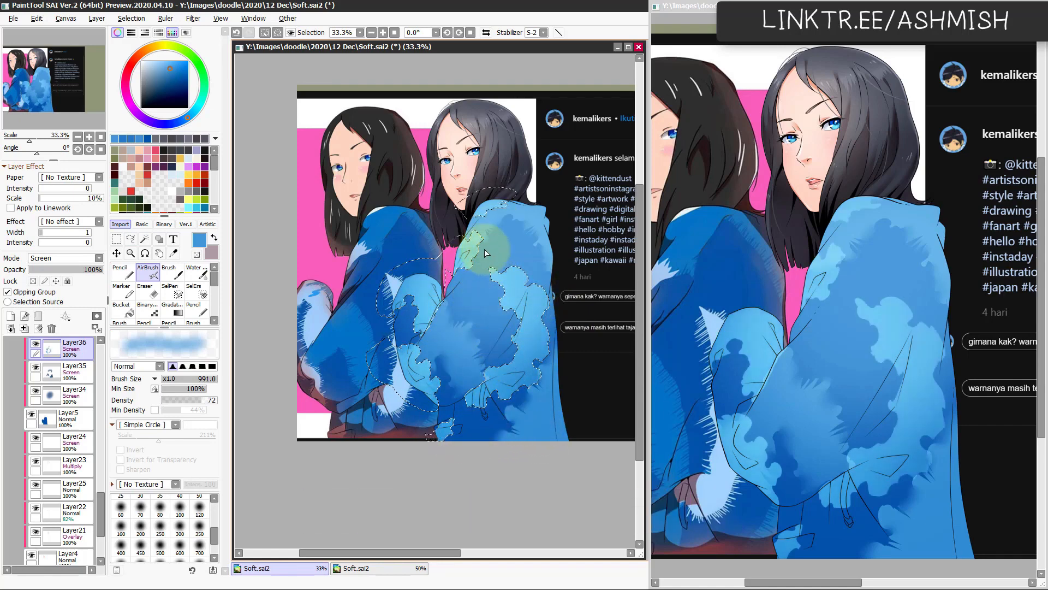
{"action": "key", "text": "ctrl+d"}
Step: Raise the new pattern layer's Luminance to +52 with Hue/Saturation
{"action": "key", "text": "ctrl+u"}
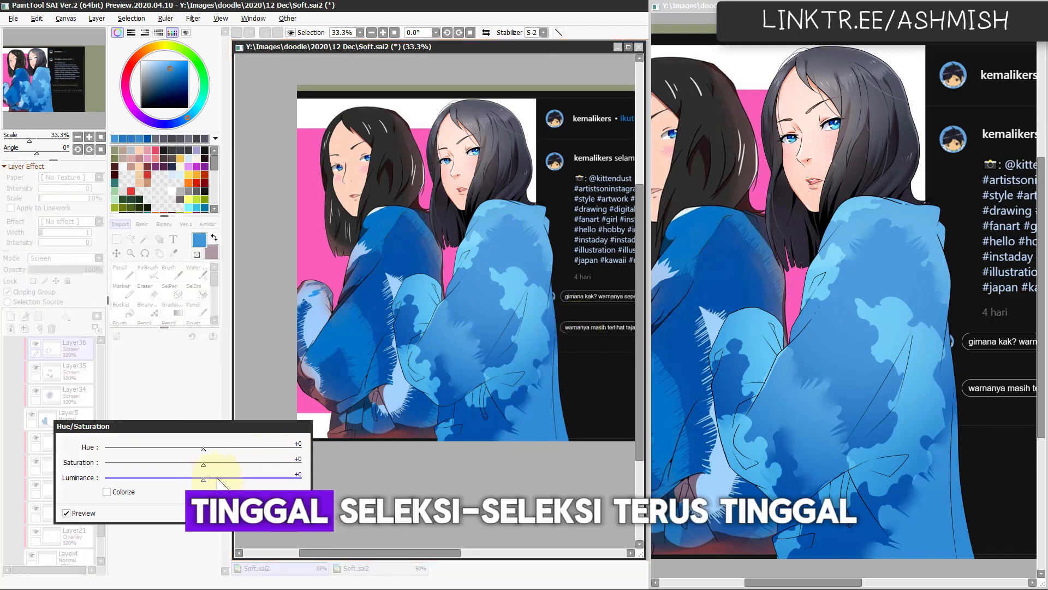
{"action": "left_click_drag", "start_coordinate": [218, 479], "coordinate": [257, 478]}
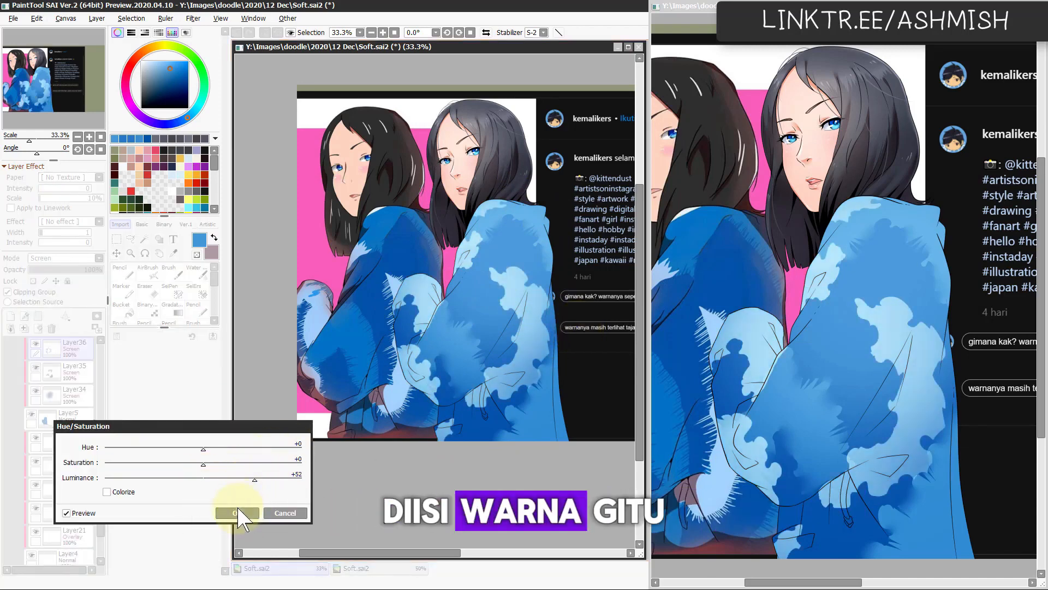
{"action": "left_click", "coordinate": [239, 512]}
Step: Soften the new pattern patches on the far sleeve and back with the Watercolor brush at sizes 128 and 147
{"action": "key", "text": "e"}
{"action": "mouse_move", "coordinate": [432, 327]}
{"action": "left_mouse_down"}
{"action": "mouse_move", "coordinate": [454, 303]}
{"action": "mouse_move", "coordinate": [423, 304]}
{"action": "left_mouse_up"}
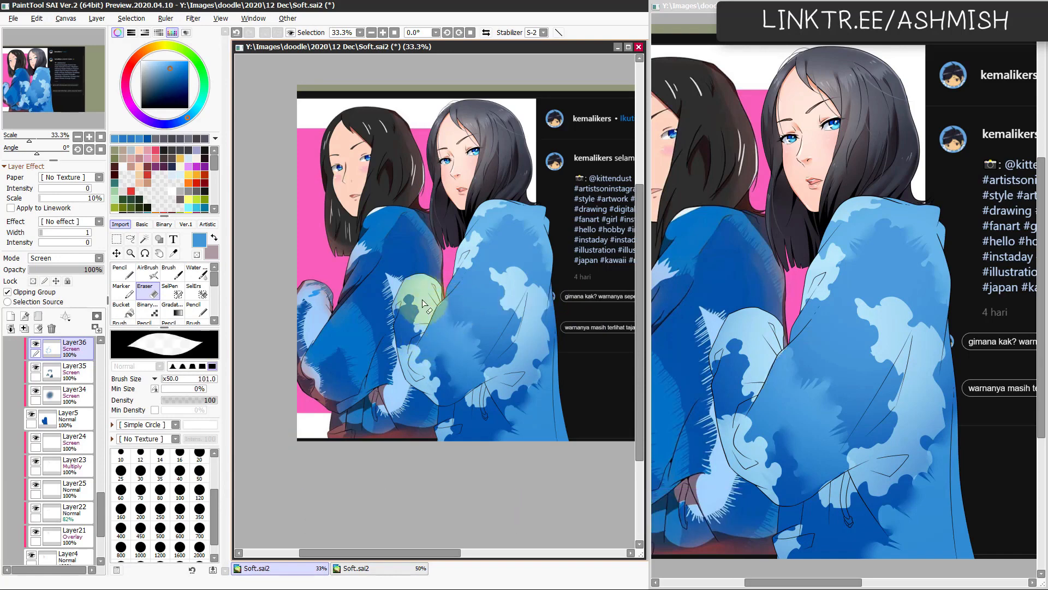
{"action": "key", "text": "c"}
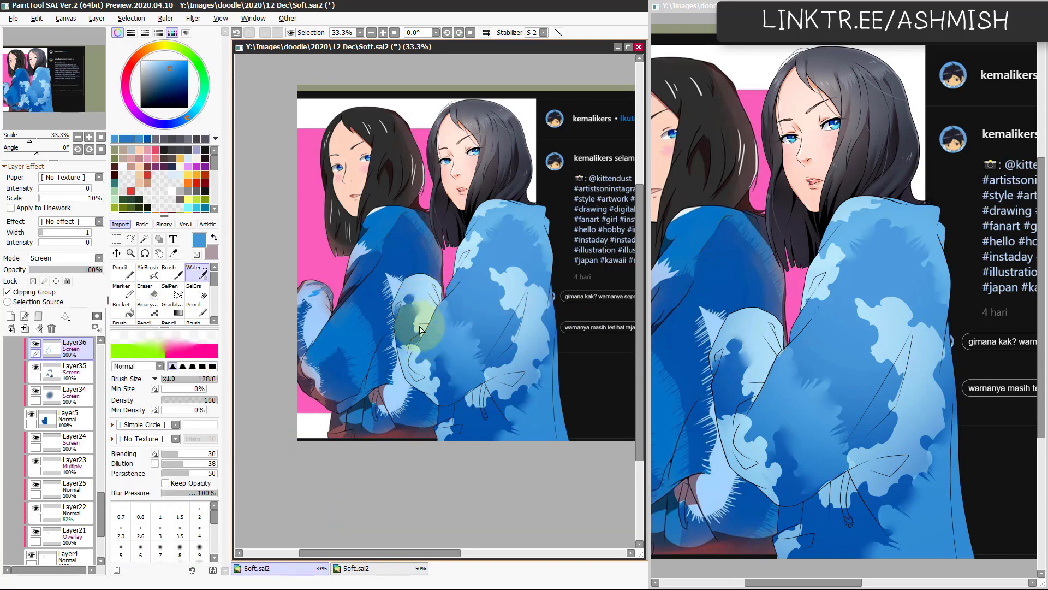
{"action": "mouse_move", "coordinate": [414, 327]}
{"action": "left_mouse_down"}
{"action": "mouse_move", "coordinate": [406, 354]}
{"action": "mouse_move", "coordinate": [400, 348]}
{"action": "mouse_move", "coordinate": [412, 345]}
{"action": "mouse_move", "coordinate": [430, 371]}
{"action": "left_mouse_up"}
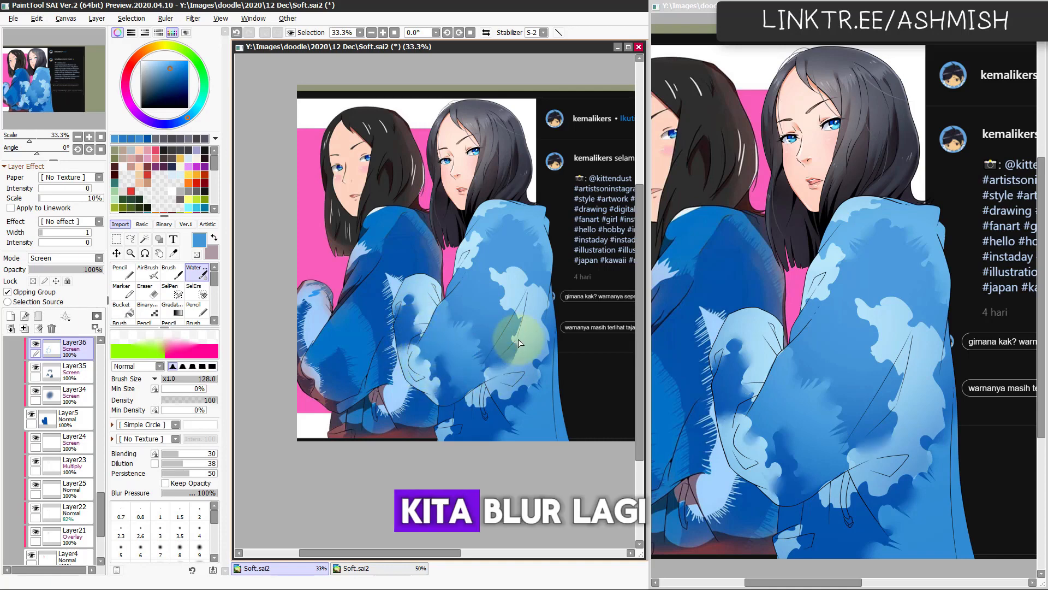
{"action": "mouse_move", "coordinate": [493, 286]}
{"action": "left_mouse_down"}
{"action": "mouse_move", "coordinate": [499, 275]}
{"action": "mouse_move", "coordinate": [552, 289]}
{"action": "left_mouse_up"}
{"action": "key", "text": "bracketright"}
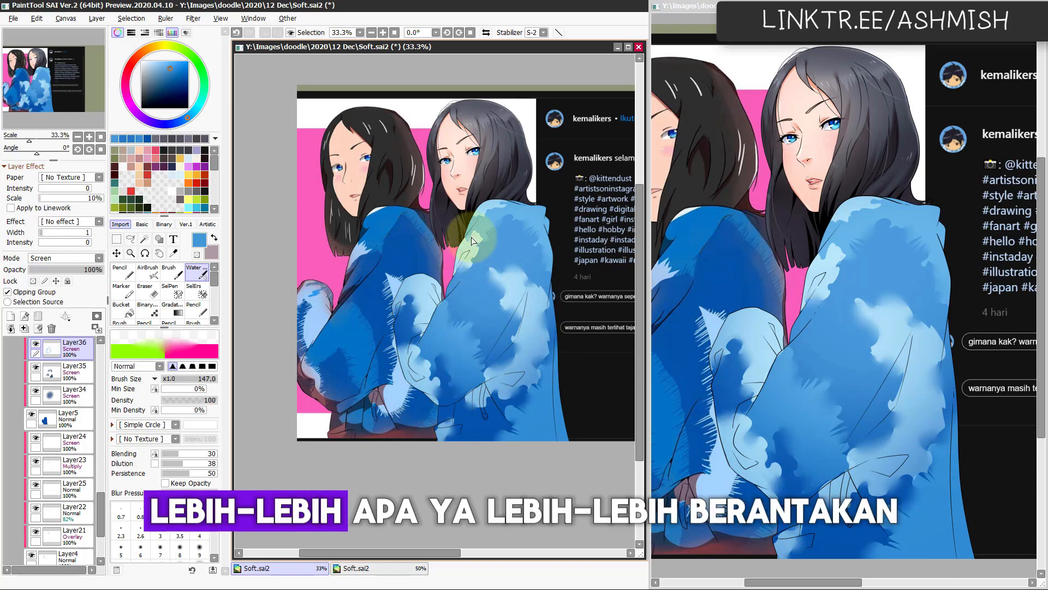
Step: Roughen the patch edges around the collar, shoulder and back with the Eraser at sizes 32 to 52, blending with Watercolor at 147
{"action": "key", "text": "e"}
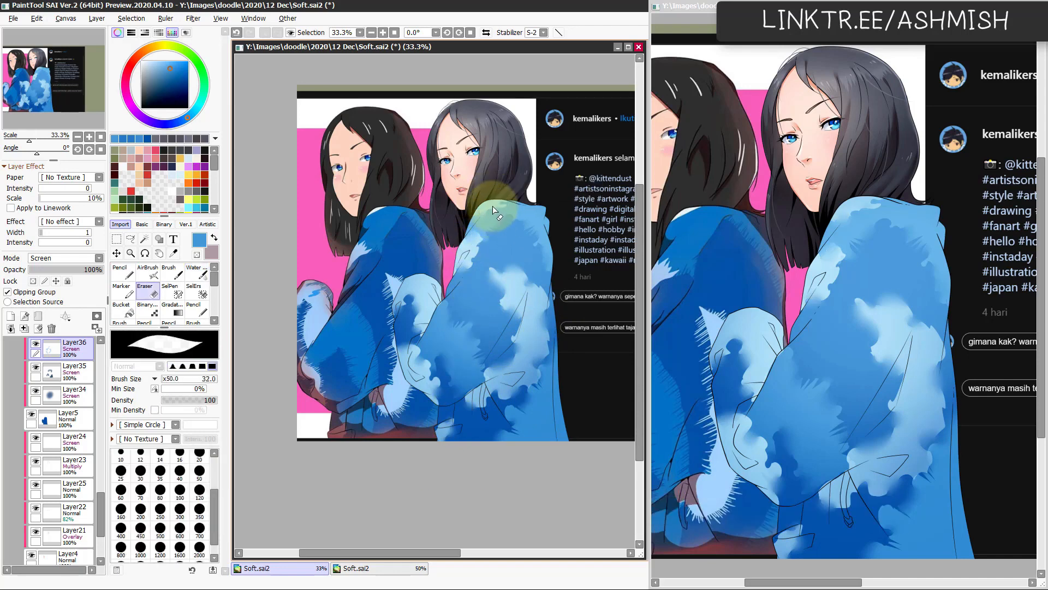
{"action": "left_click_drag", "start_coordinate": [473, 237], "coordinate": [480, 236], "text": "ctrl+alt"}
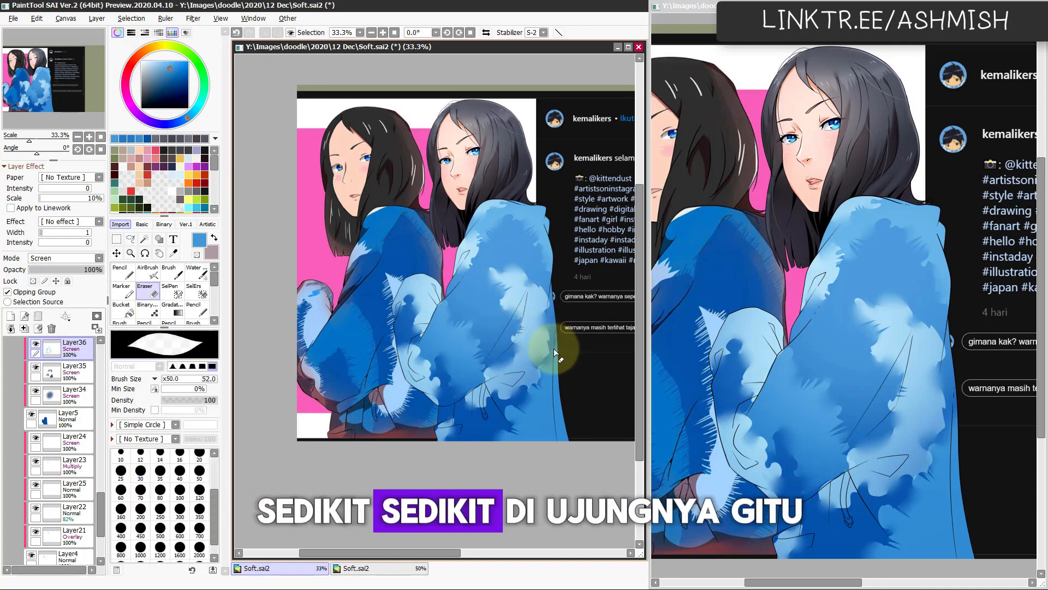
{"action": "key", "text": "c"}
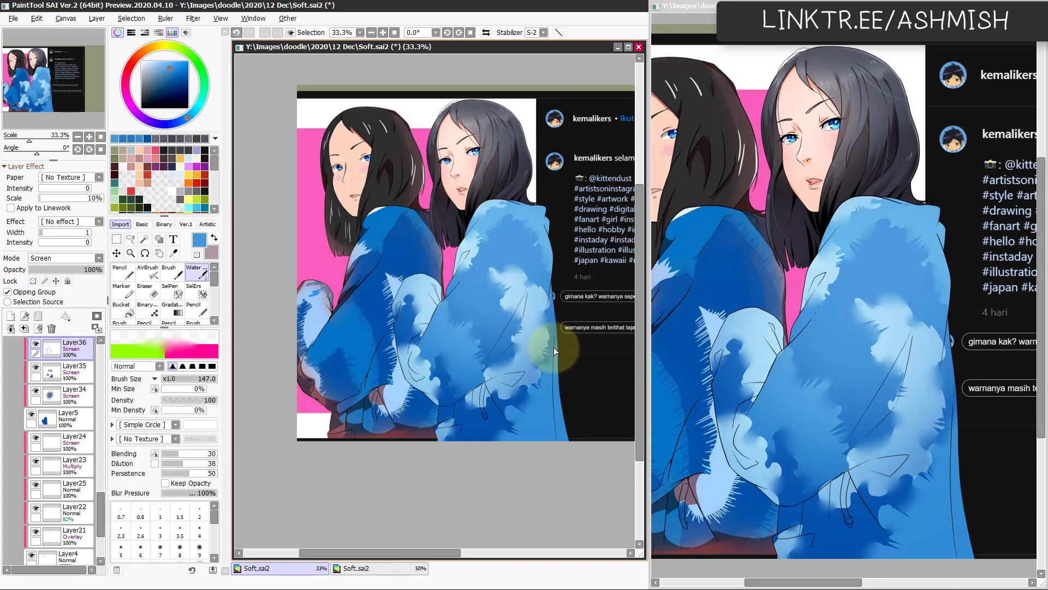
{"action": "key", "text": "e"}
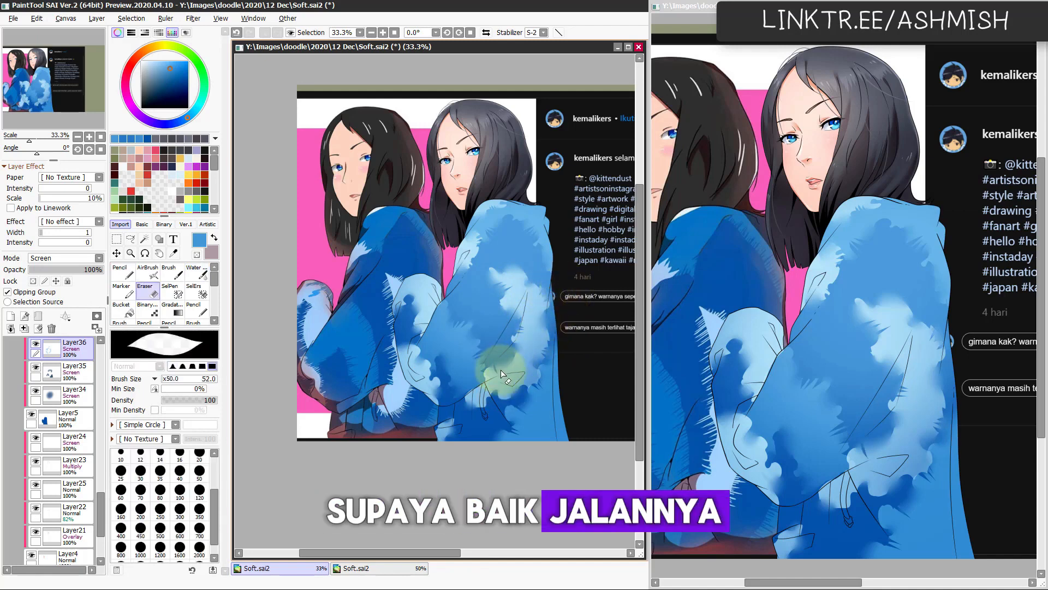
{"action": "key", "text": "e"}
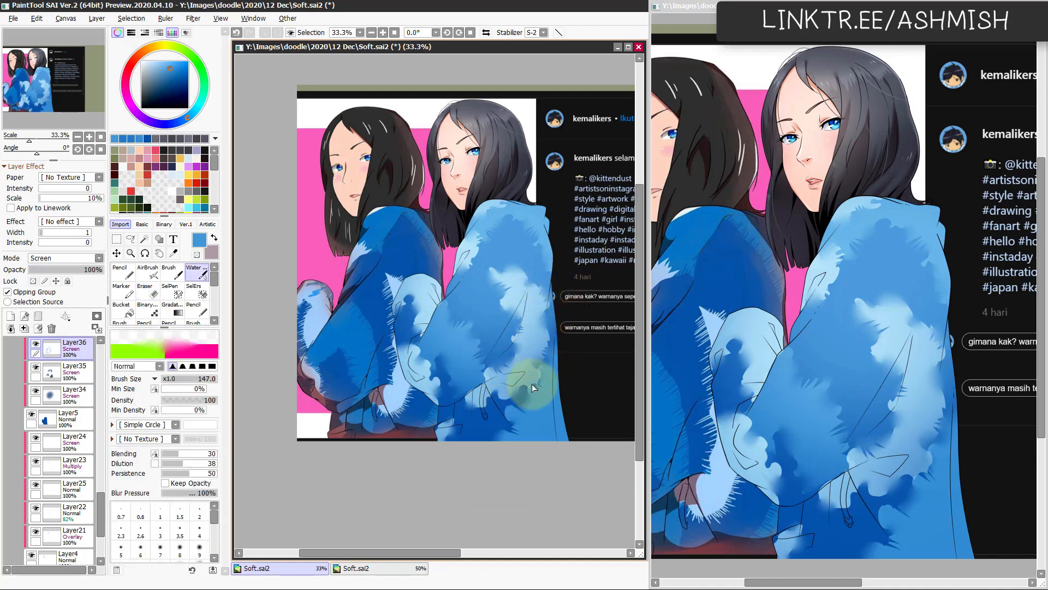
Step: Roughen the light pattern patches on the far sleeve with the Eraser at size 52, blending with the Watercolor brush at 147
{"action": "key", "text": "e"}
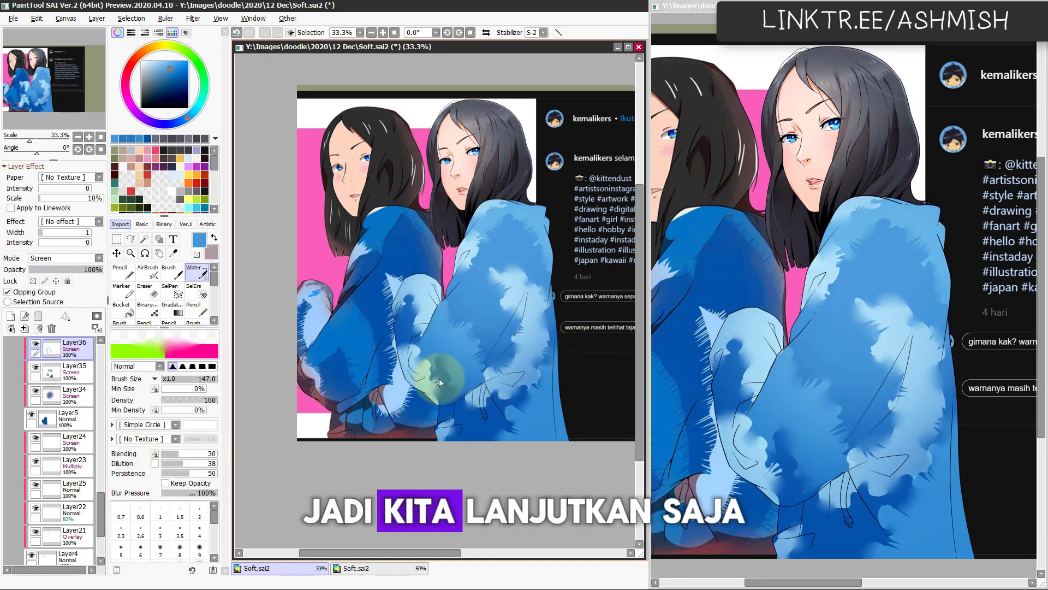
{"action": "key", "text": "e"}
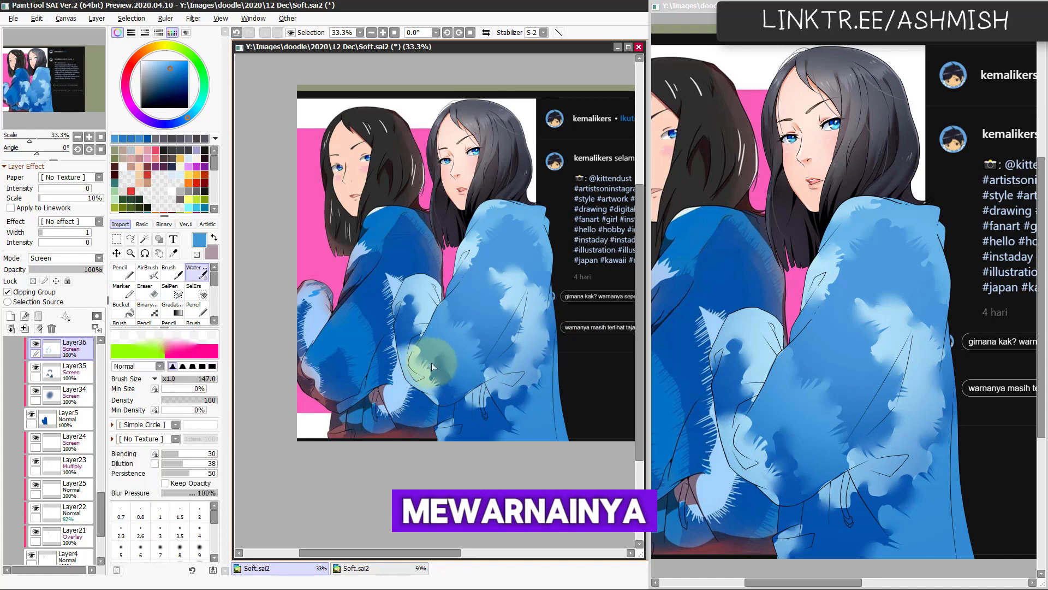
{"action": "key", "text": "e"}
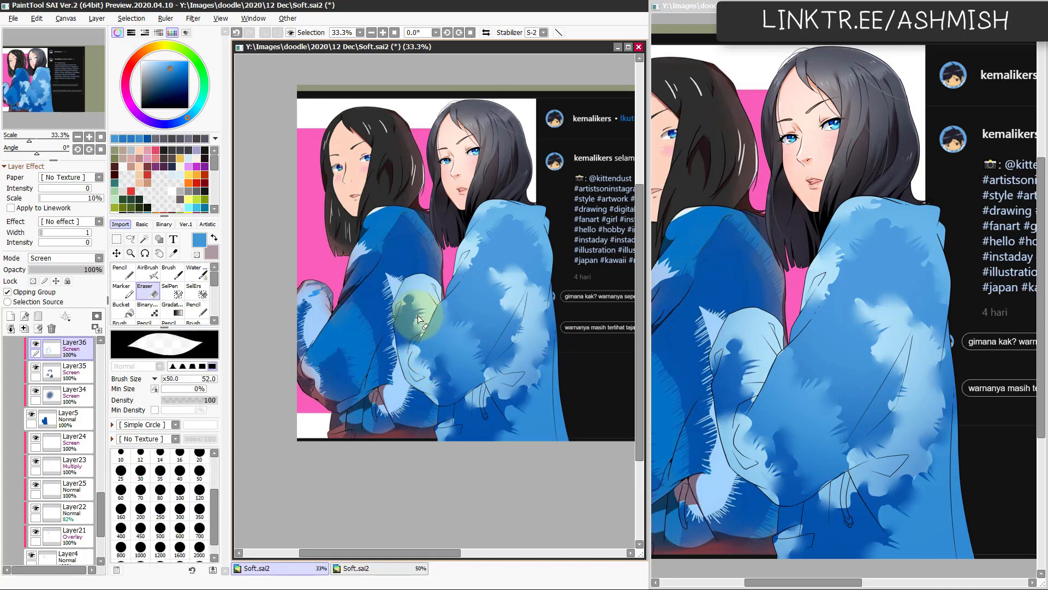
{"action": "key", "text": "e"}
{"action": "key", "text": "e"}
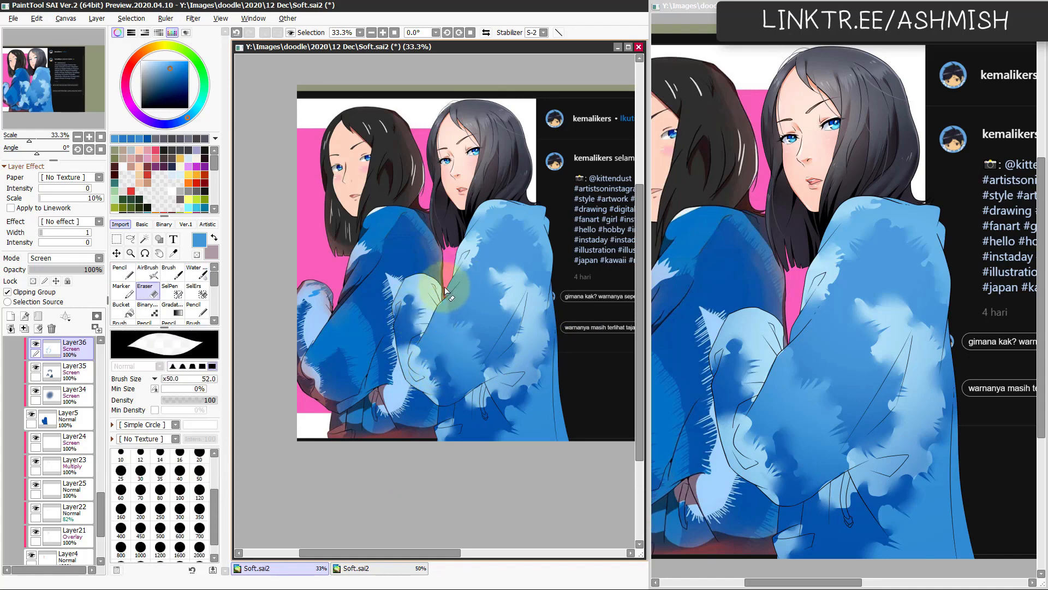
{"action": "key", "text": "e"}
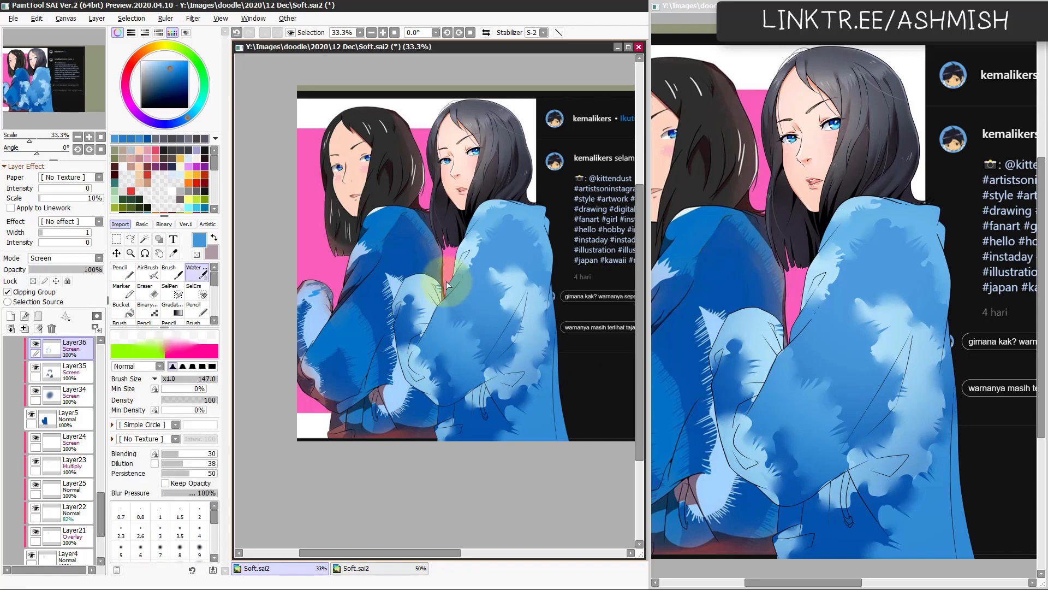
{"action": "key", "text": "e"}
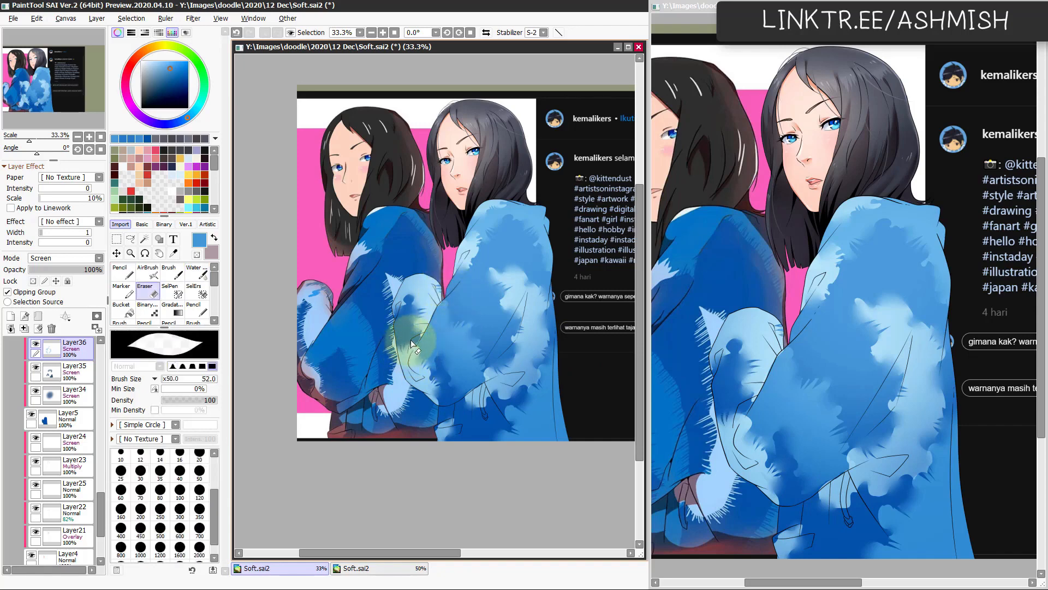
{"action": "key", "text": "e"}
Step: Refine the patches along the jacket's lower hem and back with Watercolor at 147 and Eraser at 52, checking a mirrored view
{"action": "key", "text": "e"}
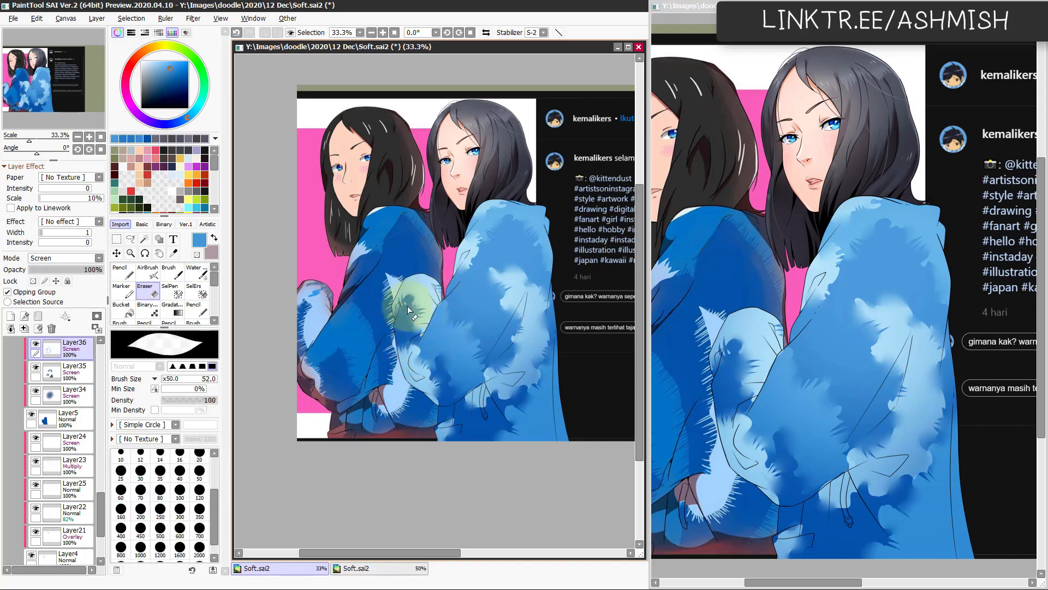
{"action": "key", "text": "e"}
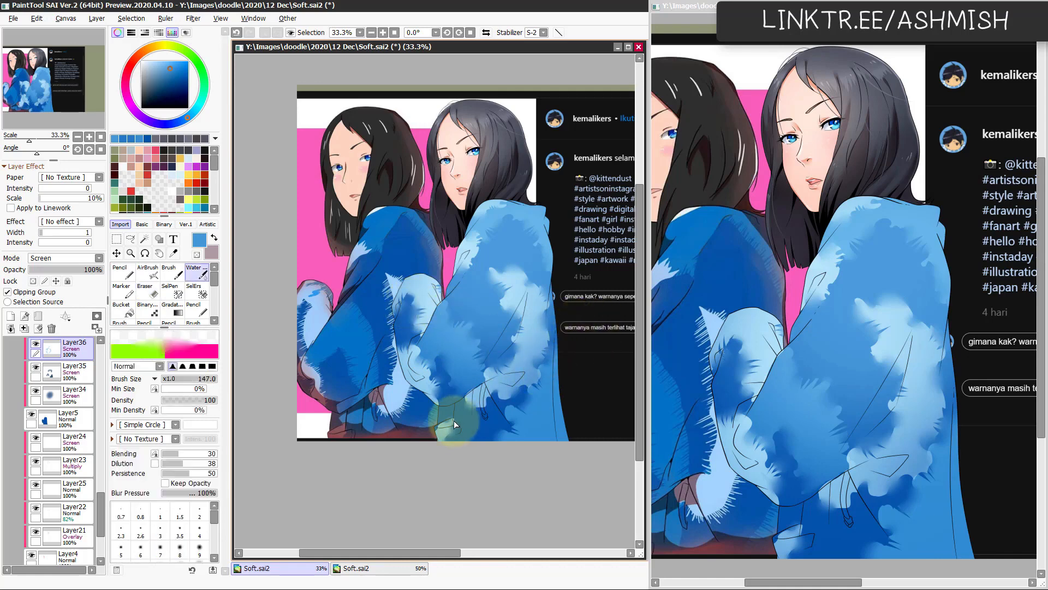
{"action": "key", "text": "e"}
{"action": "key", "text": "e"}
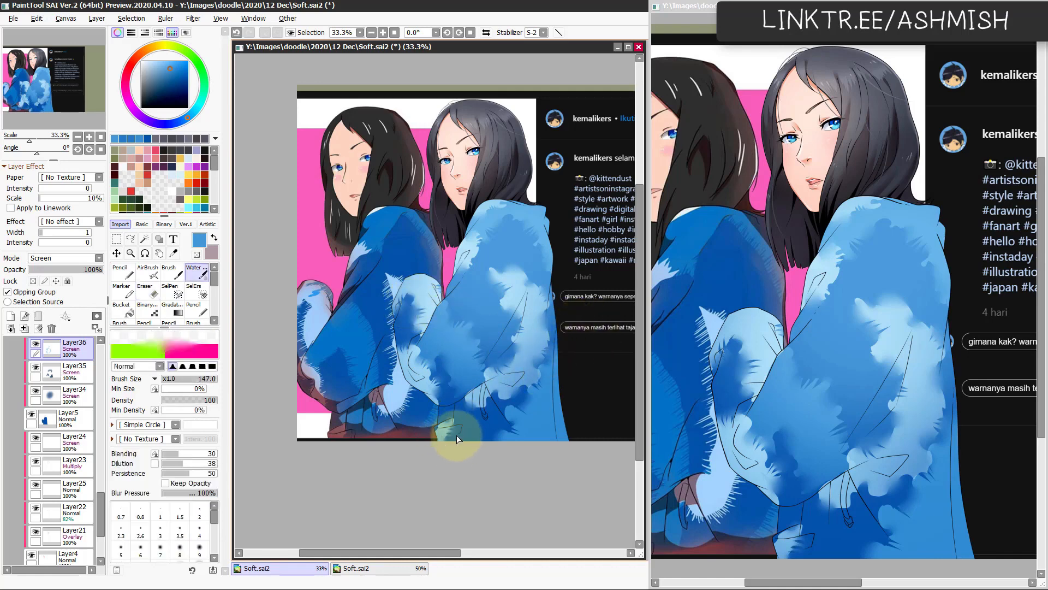
{"action": "key", "text": "e"}
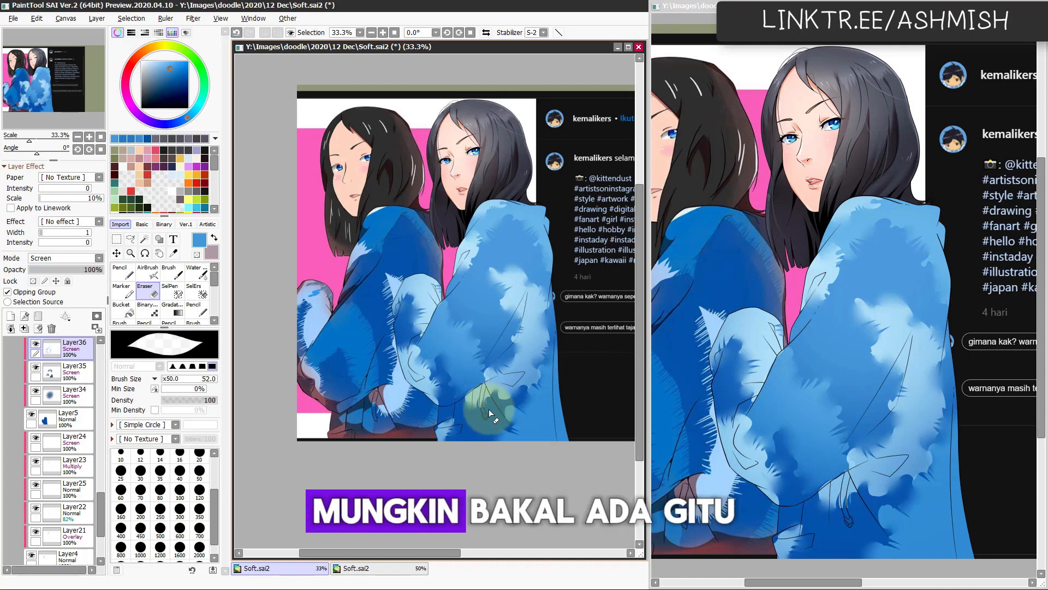
{"action": "key", "text": "e"}
{"action": "scroll", "coordinate": [498, 417], "scroll_direction": "down", "scroll_amount": 1}
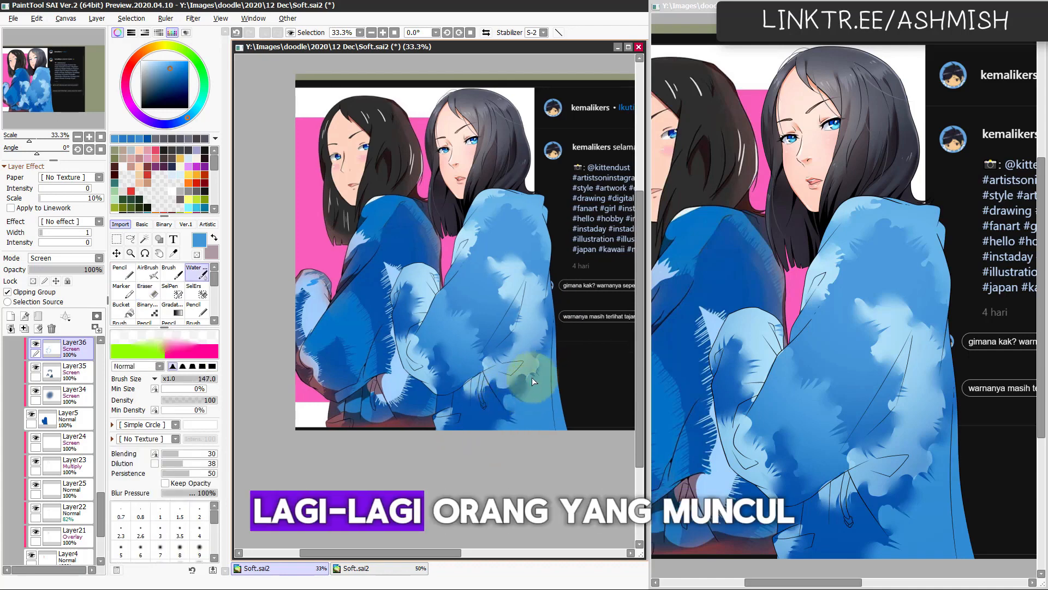
{"action": "key", "text": "h"}
{"action": "key", "text": "h"}
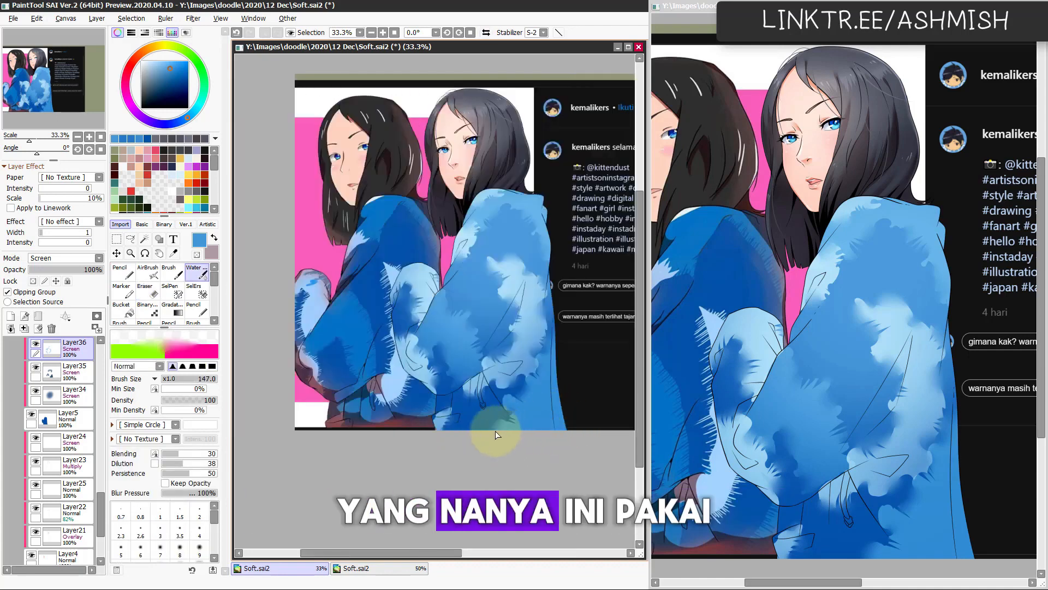
{"action": "left_click_drag", "start_coordinate": [510, 404], "coordinate": [506, 414]}
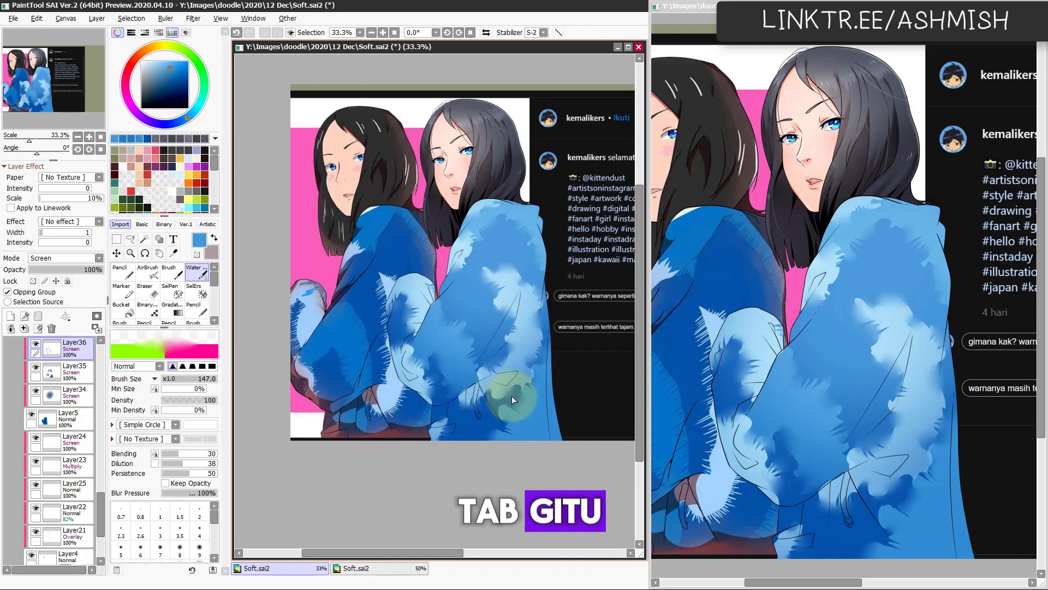
{"action": "key", "text": "e"}
{"action": "key", "text": "e"}
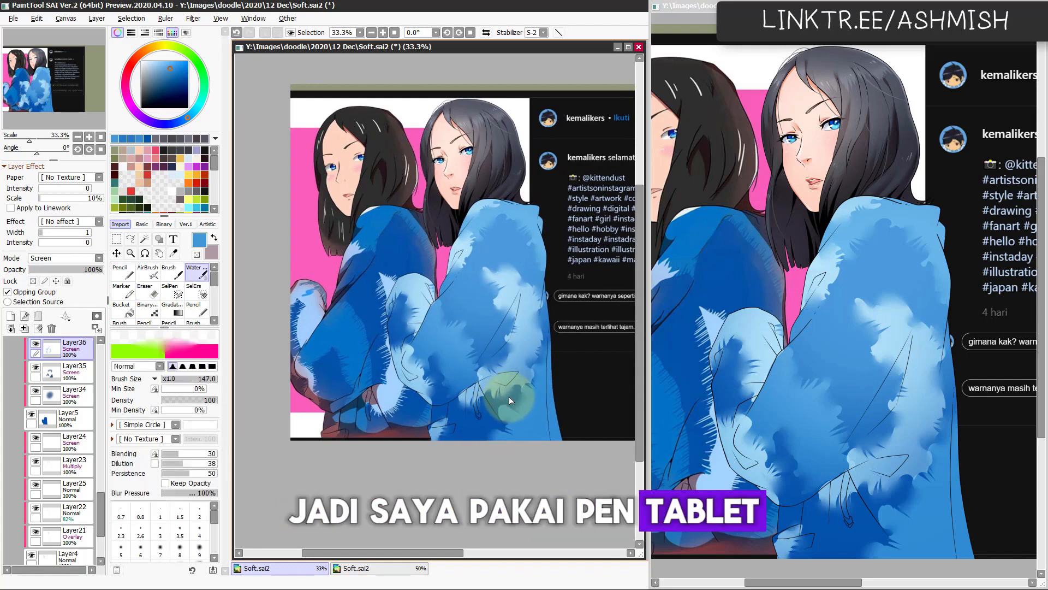
Step: Lower the opacity of Layer36 to 89% and Layer35 to 74%, leaving Hue/Saturation at zero, and save the file
{"action": "key", "text": "ctrl+u"}
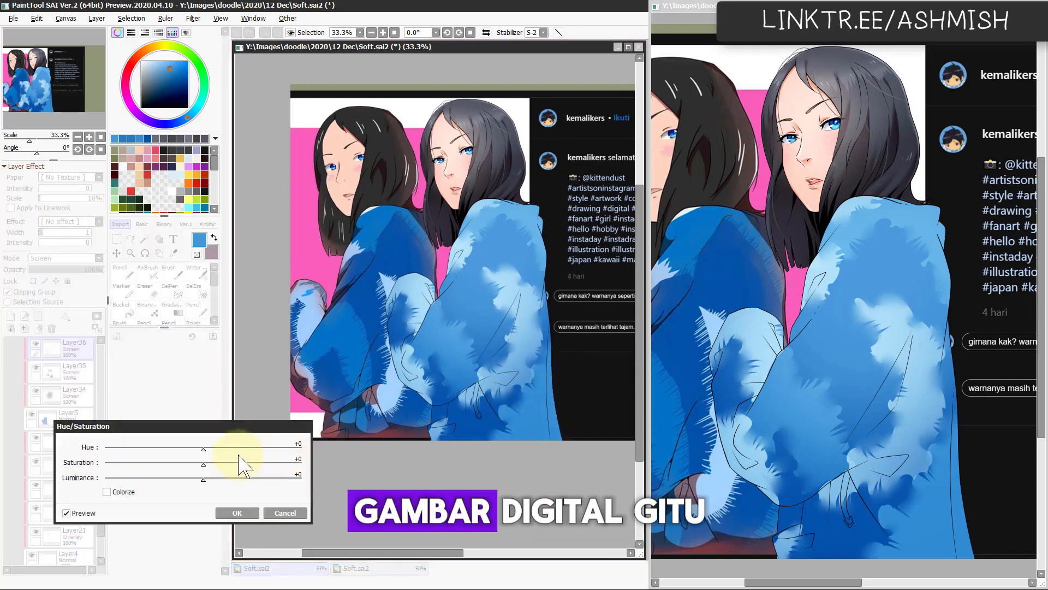
{"action": "left_click", "coordinate": [249, 511]}
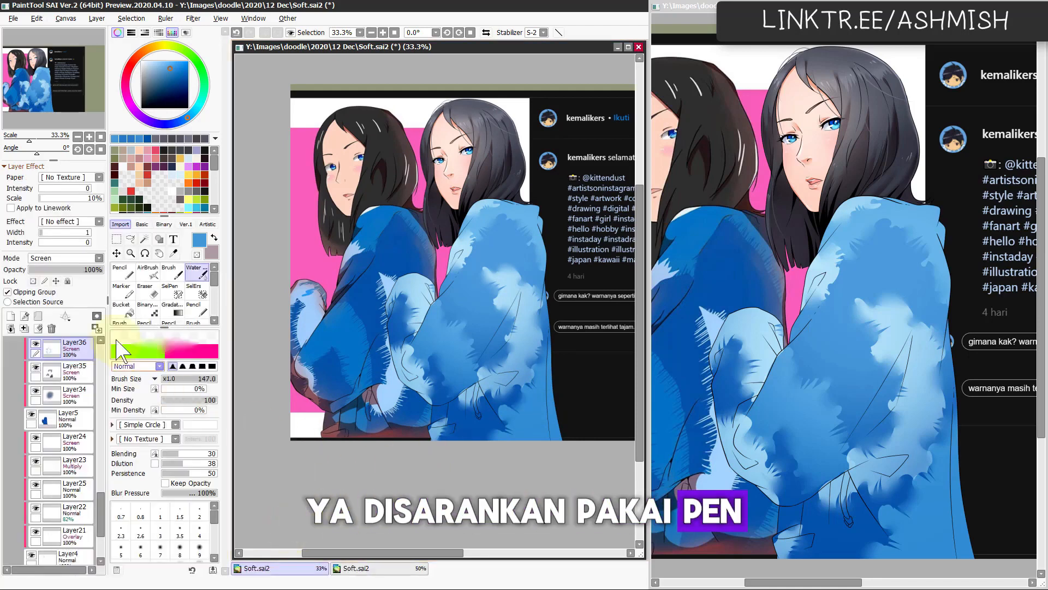
{"action": "left_click_drag", "start_coordinate": [88, 270], "coordinate": [90, 272]}
{"action": "left_click", "coordinate": [76, 373]}
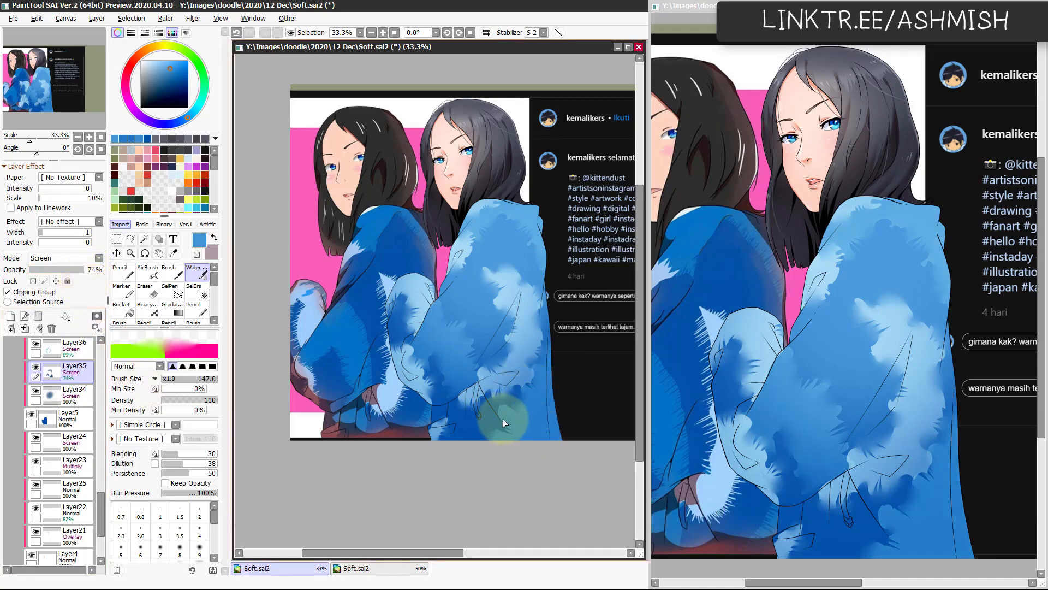
{"action": "scroll", "coordinate": [494, 442], "scroll_direction": "up", "scroll_amount": 1}
{"action": "left_click_drag", "start_coordinate": [452, 440], "coordinate": [474, 435]}
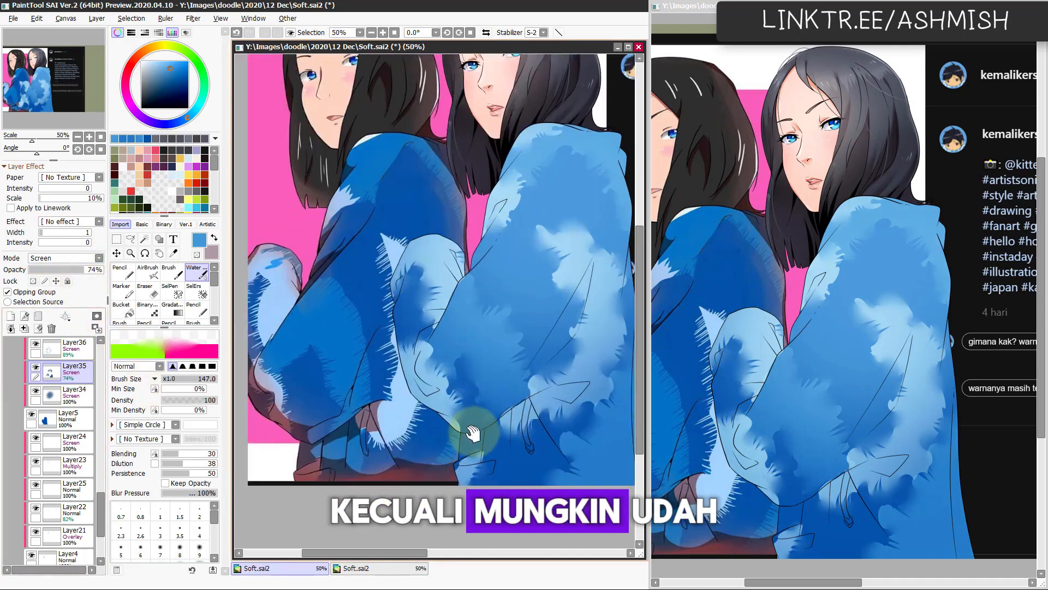
{"action": "key", "text": "ctrl+s"}
{"action": "mouse_move", "coordinate": [520, 369]}
{"action": "left_mouse_down"}
{"action": "mouse_move", "coordinate": [430, 438]}
{"action": "mouse_move", "coordinate": [457, 391]}
{"action": "left_mouse_up"}
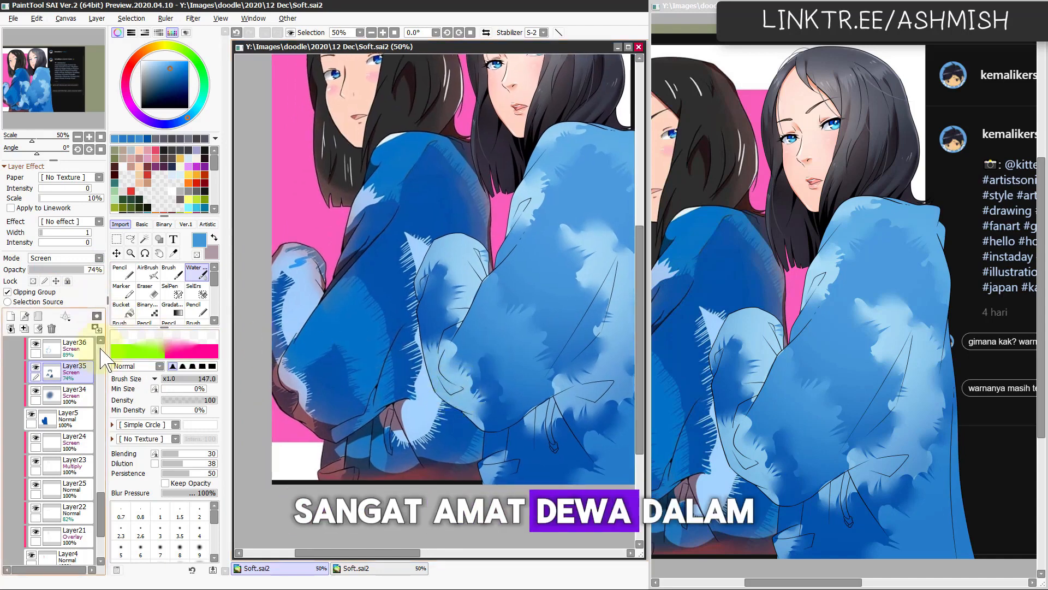
Step: Add two new clipped layers above the jacket's pattern layers and set both to Multiply mode
{"action": "scroll", "coordinate": [88, 349], "scroll_direction": "up", "scroll_amount": 1}
{"action": "left_click", "coordinate": [90, 375]}
{"action": "left_click", "coordinate": [50, 293]}
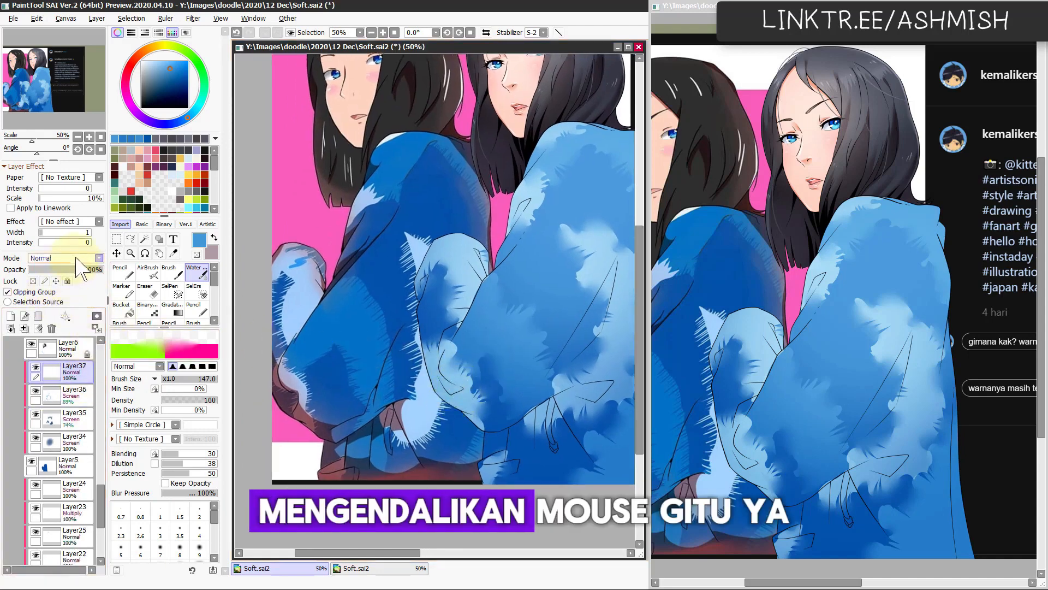
{"action": "left_click", "coordinate": [79, 258]}
{"action": "left_click", "coordinate": [68, 277]}
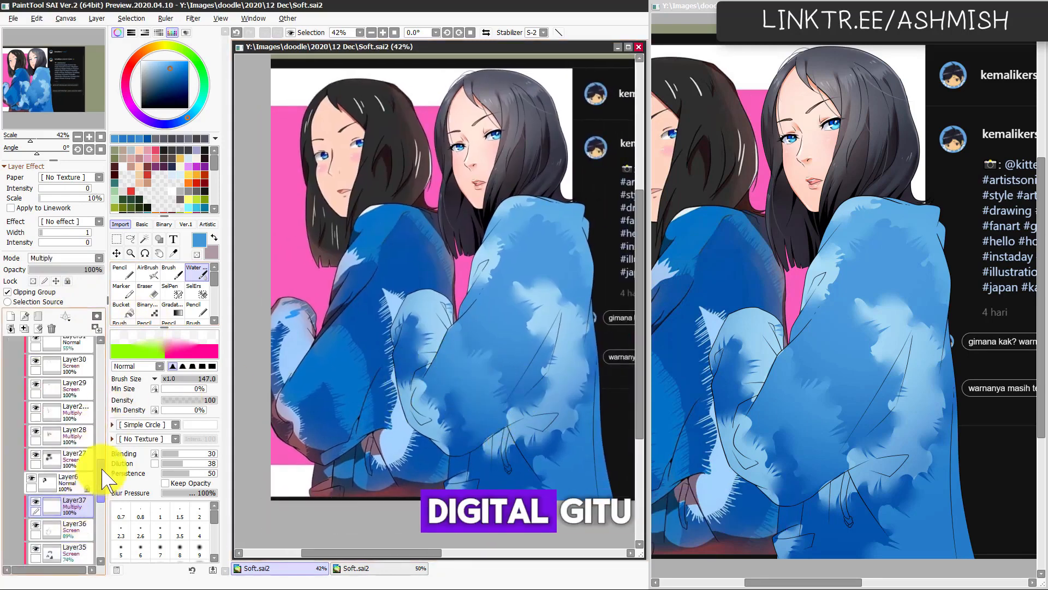
{"action": "left_click", "coordinate": [11, 316]}
{"action": "left_click", "coordinate": [68, 259]}
{"action": "left_click", "coordinate": [65, 282]}
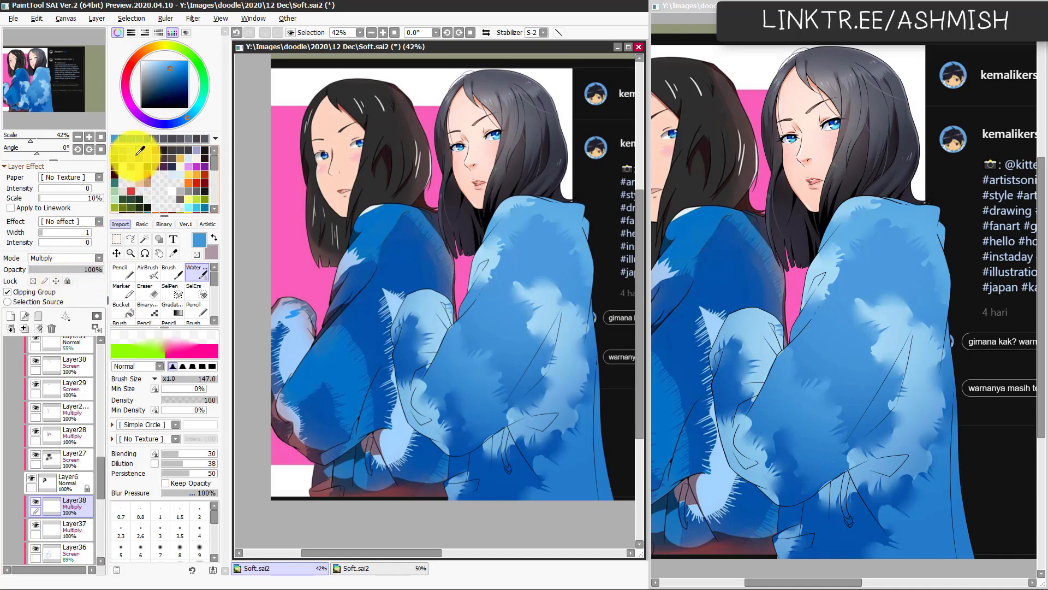
Step: Lasso the far sleeve, underarm fold and lower jacket as a shadow area and fill it with a muted red swatch
{"action": "left_click", "coordinate": [132, 159]}
{"action": "key", "text": "l"}
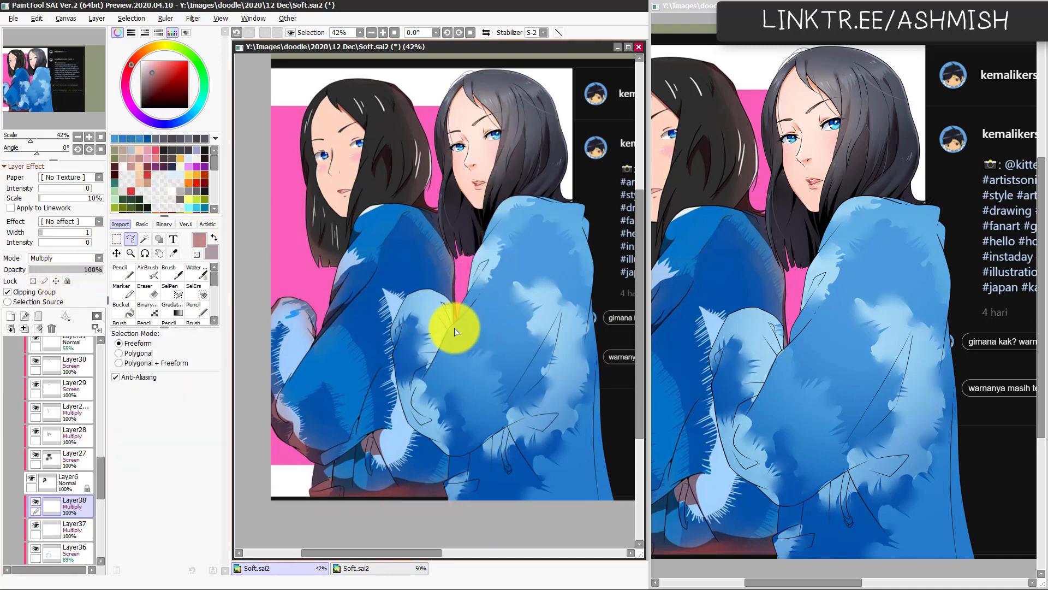
{"action": "mouse_move", "coordinate": [456, 324]}
{"action": "left_mouse_down"}
{"action": "mouse_move", "coordinate": [416, 402]}
{"action": "mouse_move", "coordinate": [444, 425]}
{"action": "mouse_move", "coordinate": [510, 383]}
{"action": "mouse_move", "coordinate": [546, 412]}
{"action": "mouse_move", "coordinate": [601, 341]}
{"action": "mouse_move", "coordinate": [630, 503]}
{"action": "mouse_move", "coordinate": [458, 535]}
{"action": "mouse_move", "coordinate": [437, 247]}
{"action": "mouse_move", "coordinate": [457, 264]}
{"action": "left_mouse_up"}
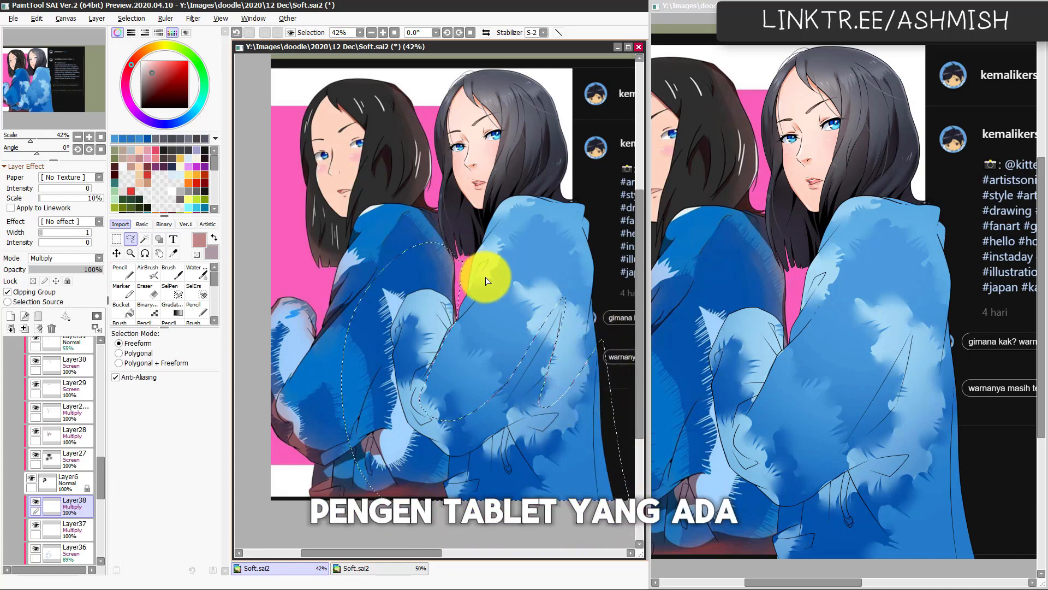
{"action": "key", "text": "ctrl+f"}
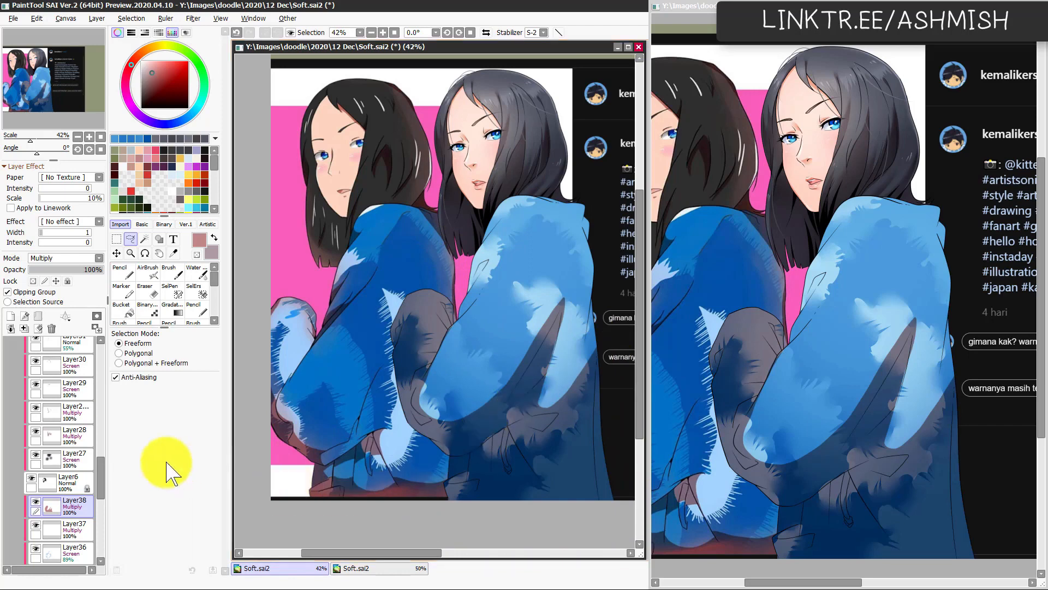
Step: Hide the reference image layer Layer1(2) to view the girl against the plain olive background
{"action": "scroll", "coordinate": [89, 485], "scroll_direction": "down", "scroll_amount": 5}
{"action": "left_click", "coordinate": [16, 502]}
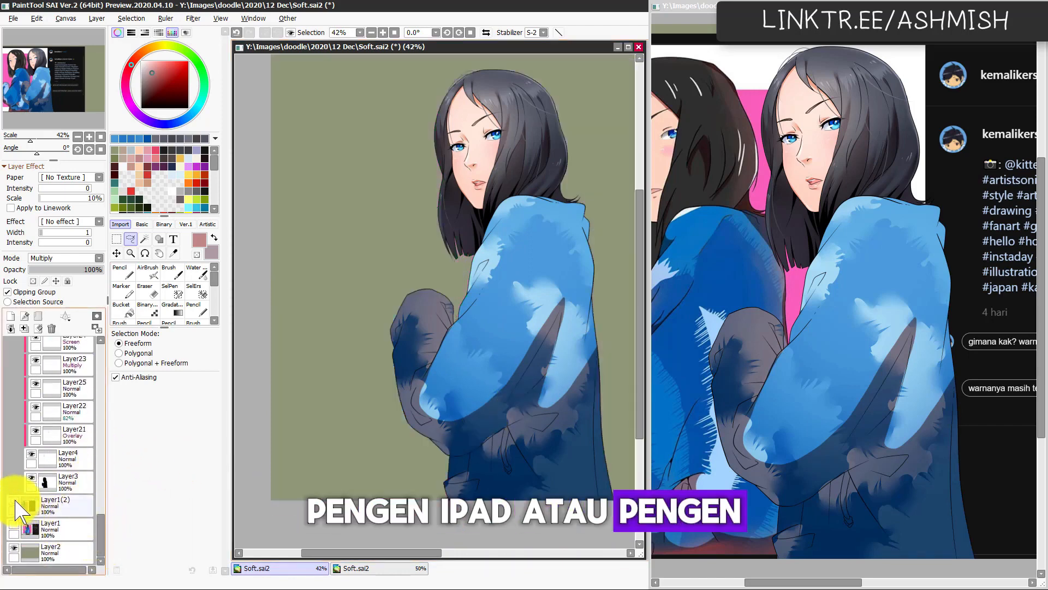
{"action": "left_click_drag", "start_coordinate": [488, 431], "coordinate": [404, 458]}
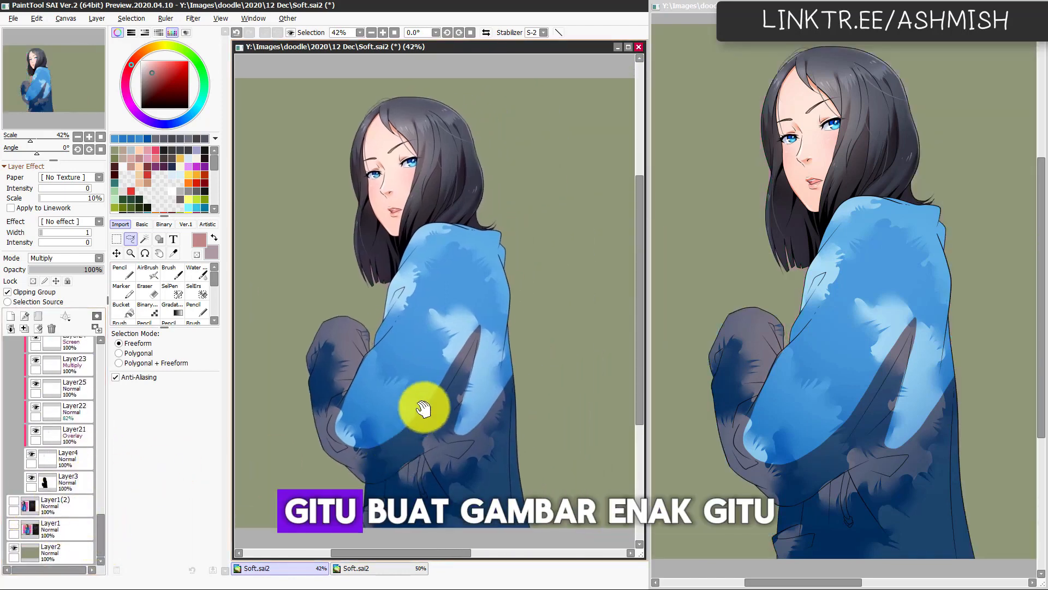
{"action": "left_click_drag", "start_coordinate": [103, 516], "coordinate": [121, 487]}
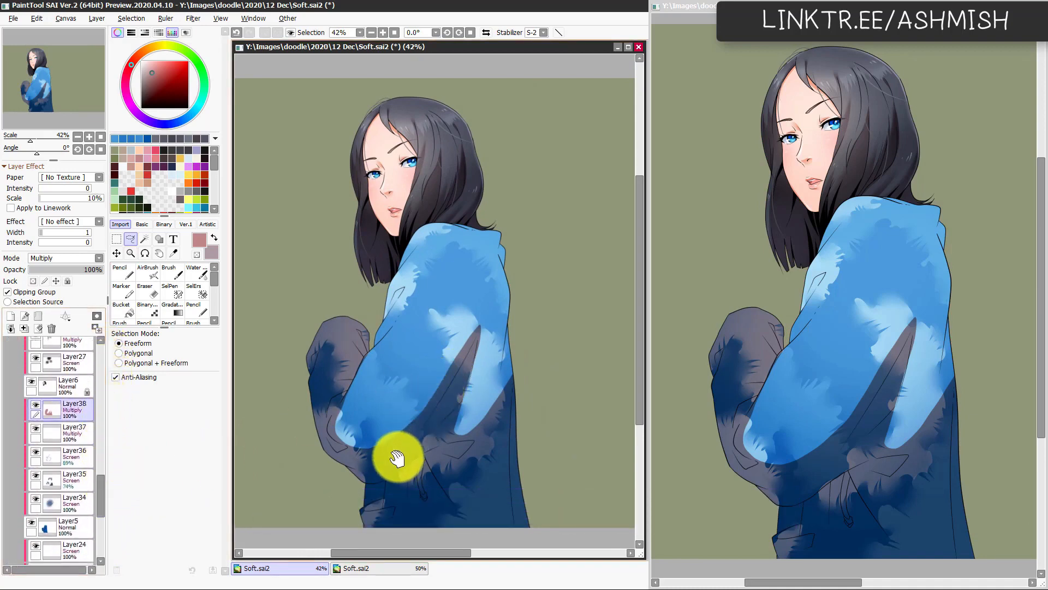
Step: Paint narrow fold shadows at the near shoulder and upper sleeve with the Pencil at sizes 46 and 89, trimming with the Eraser
{"action": "scroll", "coordinate": [396, 459], "scroll_direction": "up", "scroll_amount": 1}
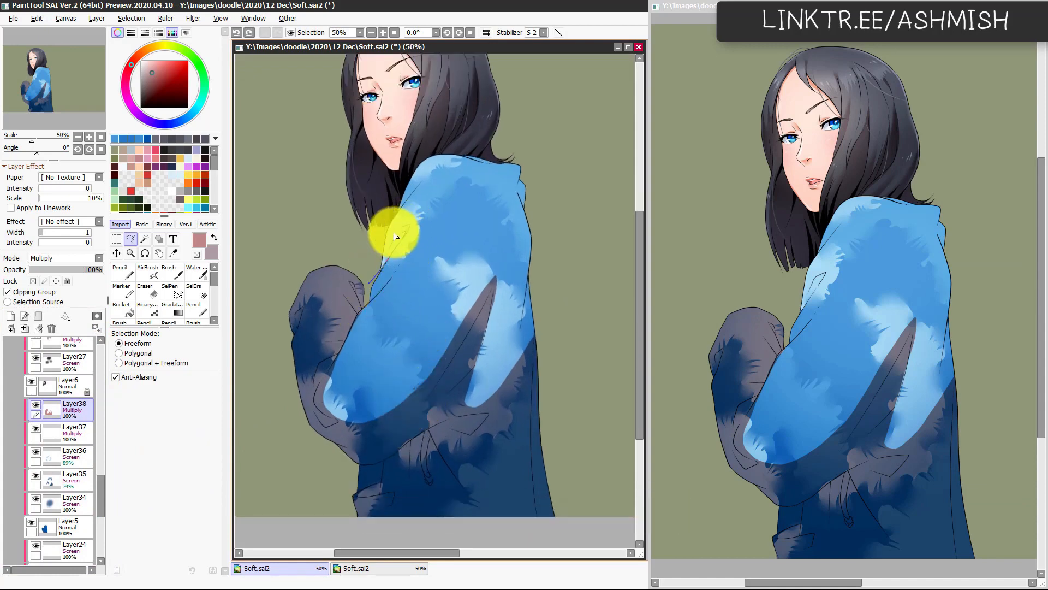
{"action": "key", "text": "n"}
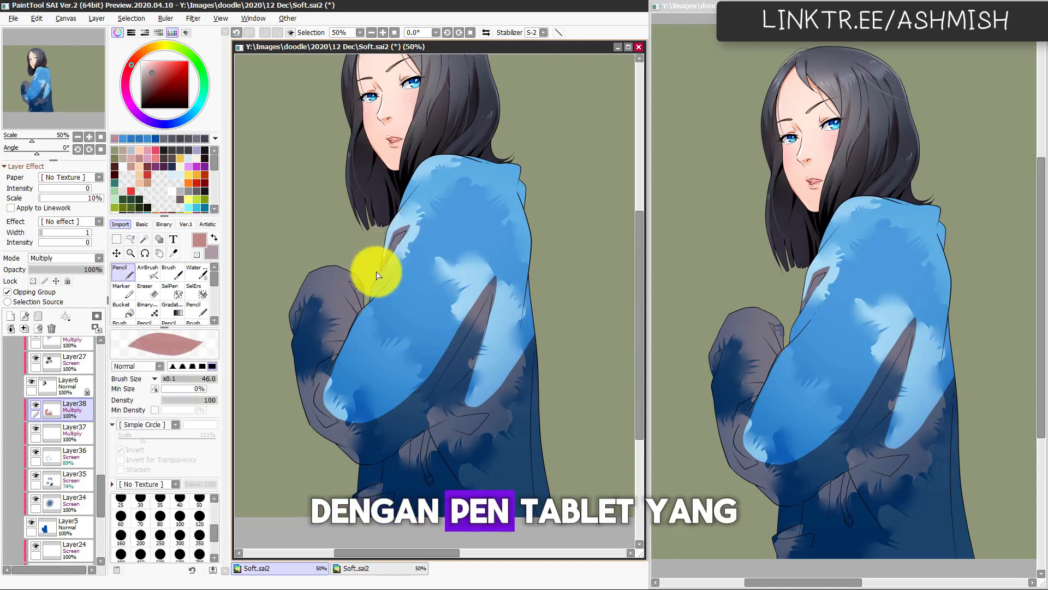
{"action": "mouse_move", "coordinate": [421, 203]}
{"action": "left_mouse_down"}
{"action": "mouse_move", "coordinate": [396, 221]}
{"action": "mouse_move", "coordinate": [479, 237]}
{"action": "mouse_move", "coordinate": [390, 227]}
{"action": "mouse_move", "coordinate": [358, 304]}
{"action": "mouse_move", "coordinate": [369, 312]}
{"action": "left_mouse_up"}
{"action": "key", "text": "e"}
{"action": "key", "text": "n"}
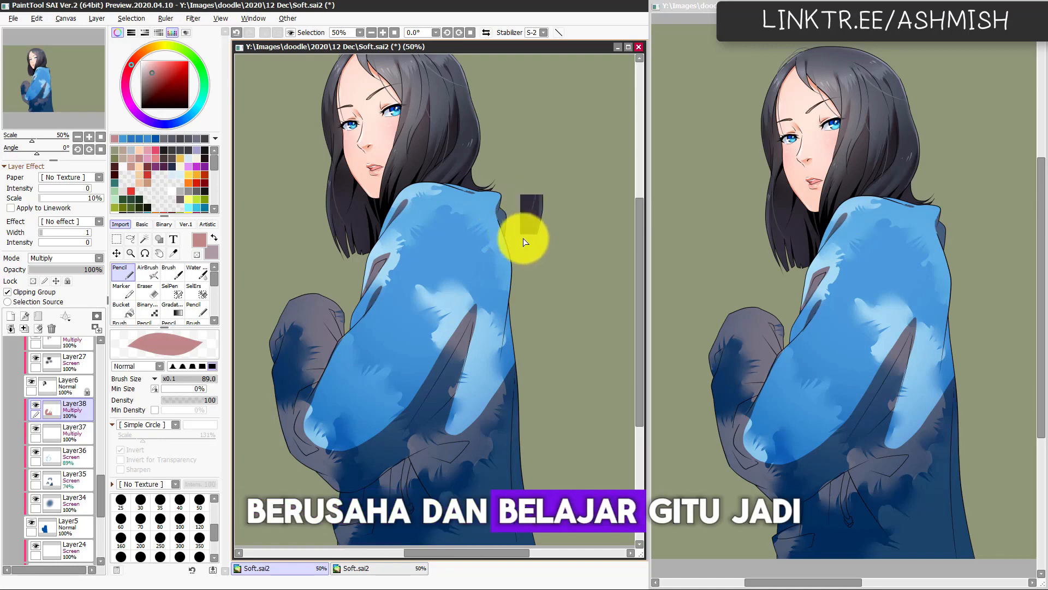
Step: Add thin Pencil shadows at size 89 along the jacket's back edge, checking the mirrored view, and switch to the Watercolor brush
{"action": "key", "text": "h"}
{"action": "key", "text": "h"}
{"action": "left_click_drag", "start_coordinate": [492, 397], "coordinate": [485, 384]}
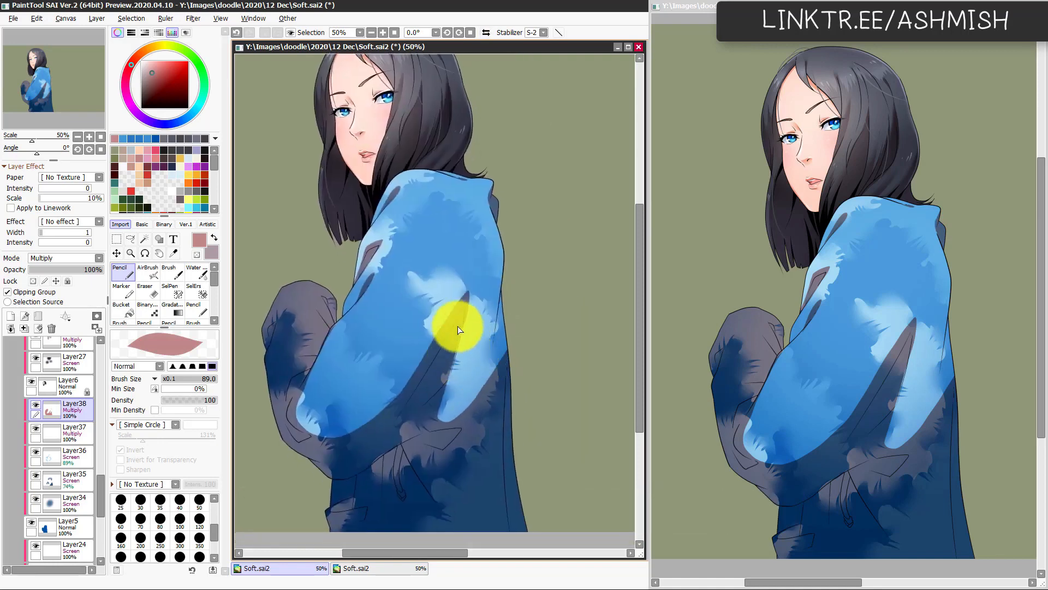
{"action": "scroll", "coordinate": [443, 398], "scroll_direction": "down", "scroll_amount": 3}
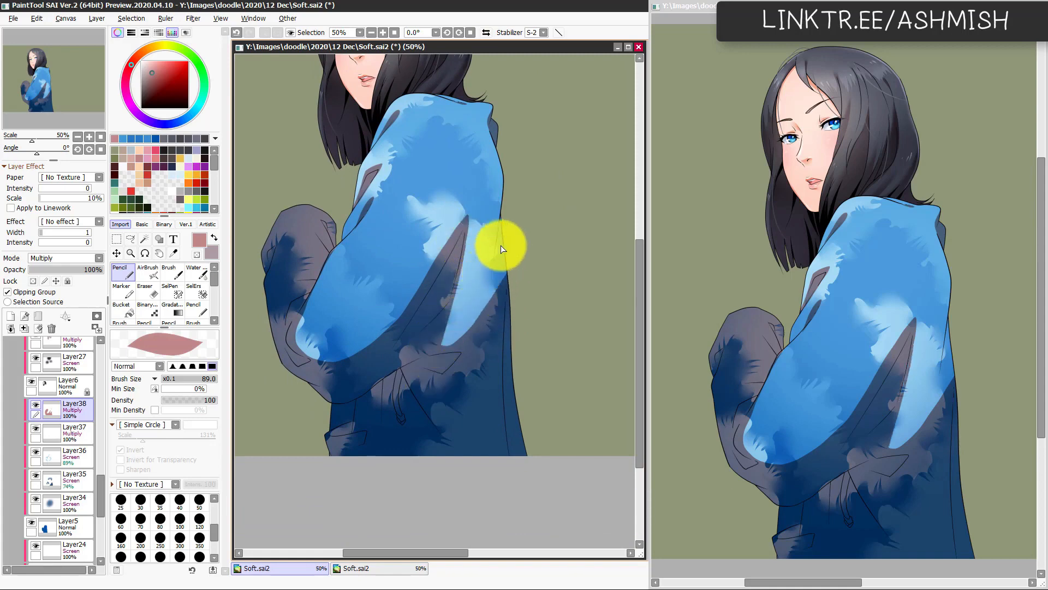
{"action": "key", "text": "h"}
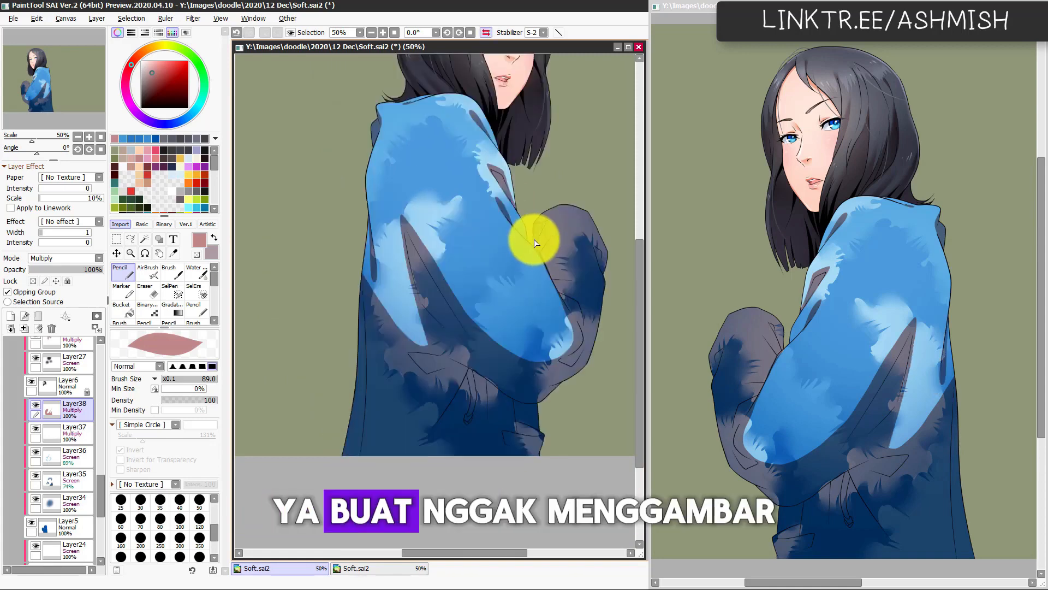
{"action": "key", "text": "h"}
{"action": "key", "text": "c"}
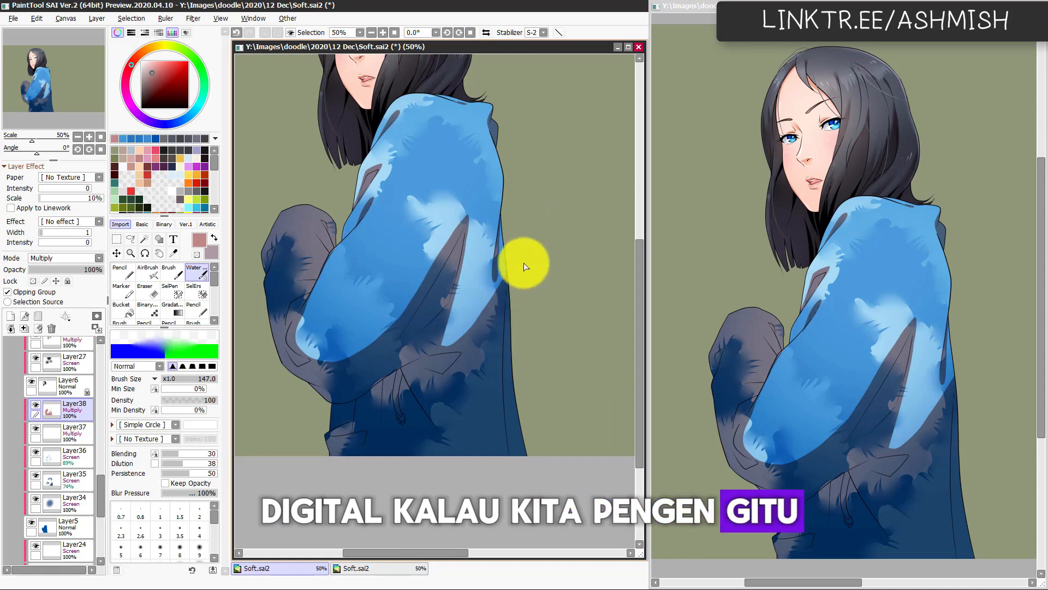
Step: Lasso the shadow beside the underarm fold on the jacket's back panel, cut it from Layer38, and check the mirrored view
{"action": "key", "text": "e"}
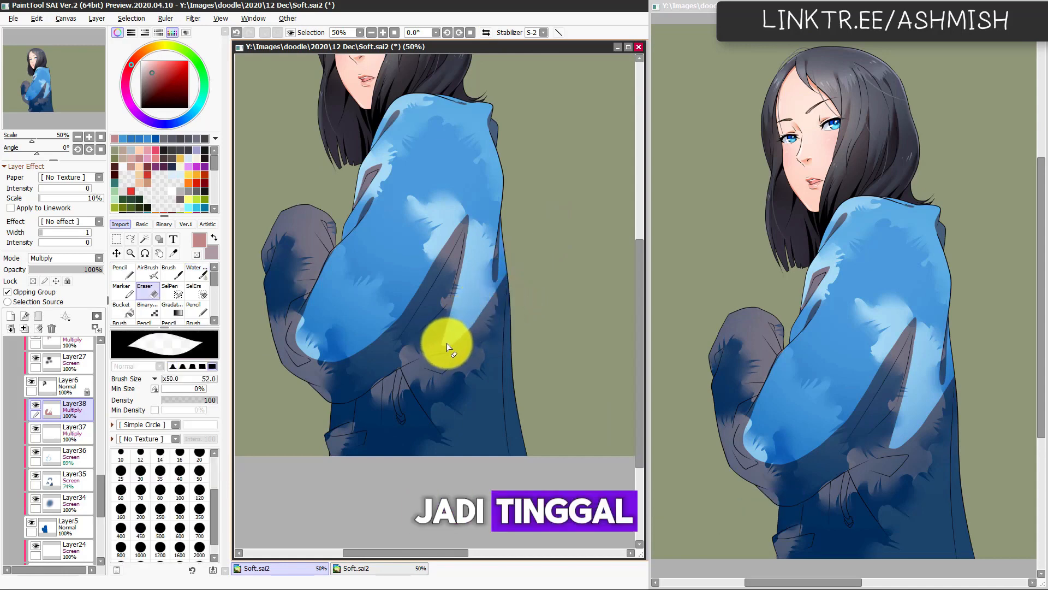
{"action": "key", "text": "l"}
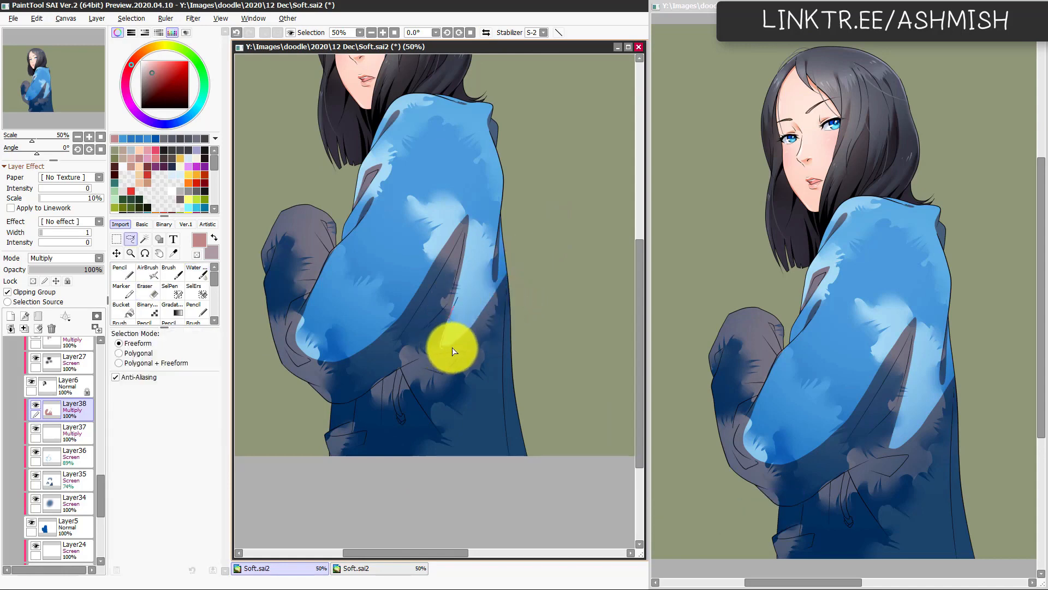
{"action": "mouse_move", "coordinate": [452, 347]}
{"action": "left_mouse_down"}
{"action": "mouse_move", "coordinate": [512, 323]}
{"action": "mouse_move", "coordinate": [541, 279]}
{"action": "mouse_move", "coordinate": [523, 265]}
{"action": "mouse_move", "coordinate": [491, 297]}
{"action": "left_mouse_up"}
{"action": "key", "text": "ctrl+x"}
{"action": "key", "text": "ctrl+d"}
{"action": "key", "text": "h"}
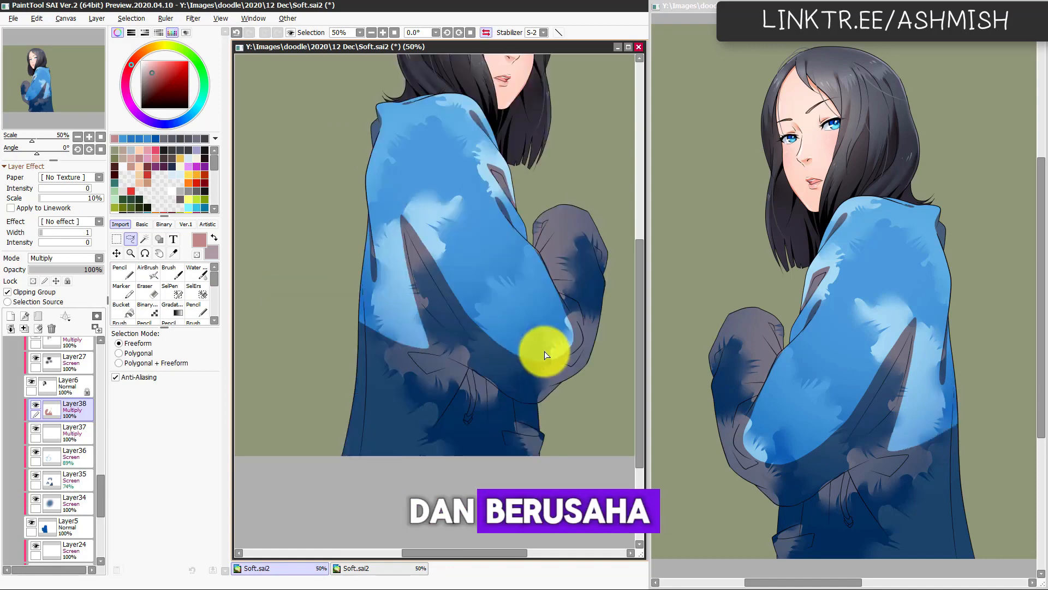
{"action": "key", "text": "h"}
Step: Blur the lower edge of the cleared light patch on the jacket's back panel with the Watercolor brush at size 111
{"action": "key", "text": "n"}
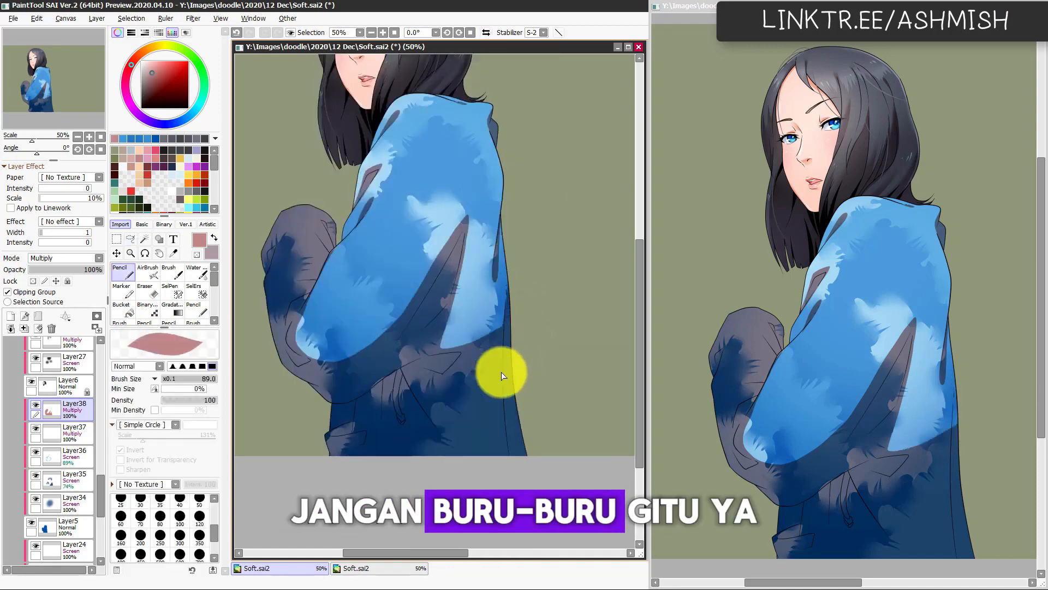
{"action": "key", "text": "c"}
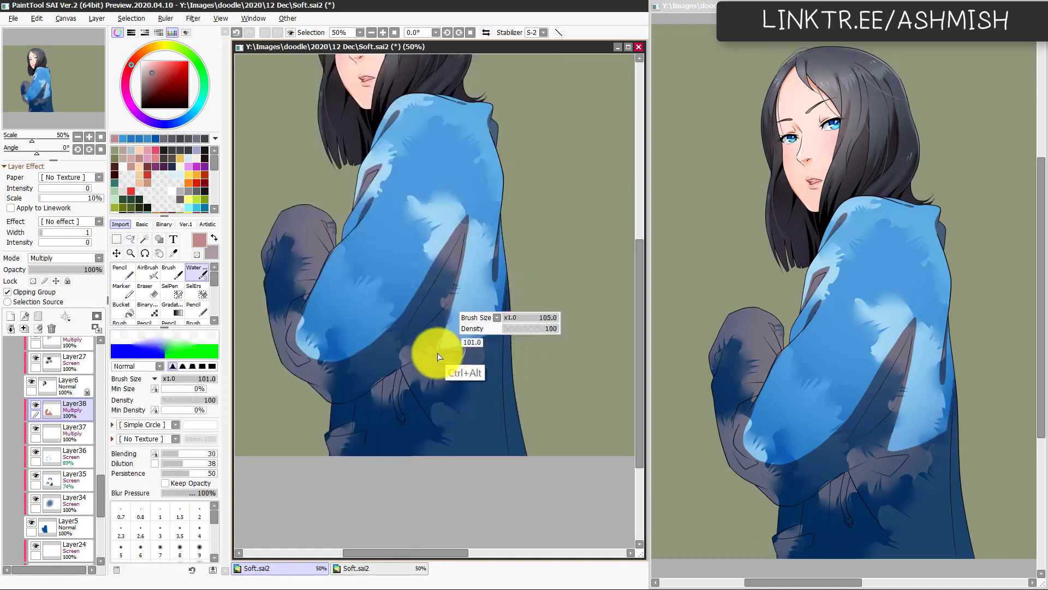
{"action": "mouse_move", "coordinate": [499, 322]}
{"action": "left_mouse_down"}
{"action": "mouse_move", "coordinate": [439, 351]}
{"action": "mouse_move", "coordinate": [503, 319]}
{"action": "left_mouse_up"}
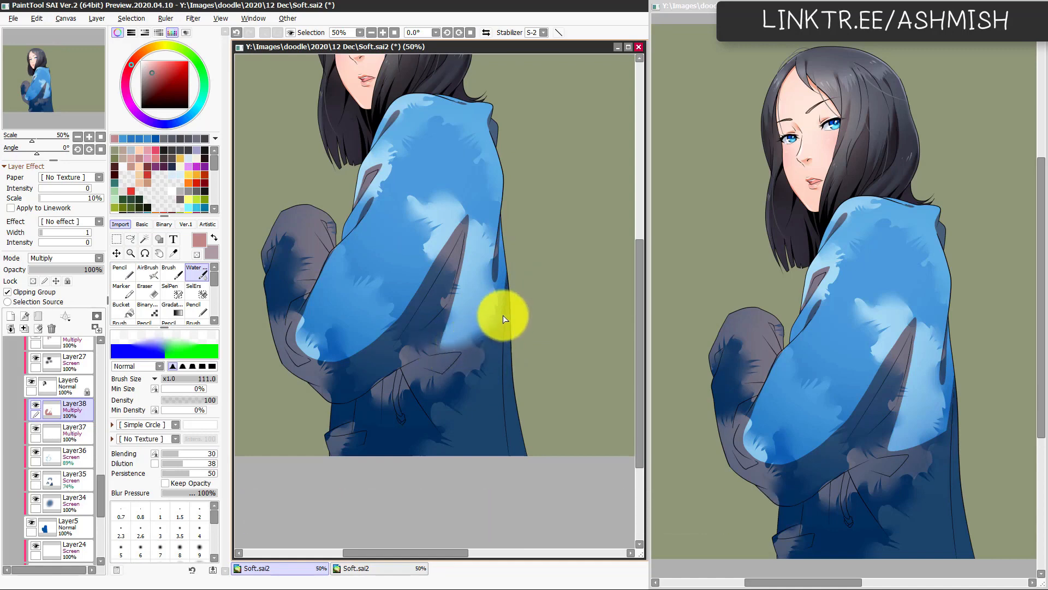
Step: Erase a thin rim of shadow along the jacket's outer back edge in the mirrored view with the Eraser at size 52
{"action": "key", "text": "h"}
{"action": "key", "text": "e"}
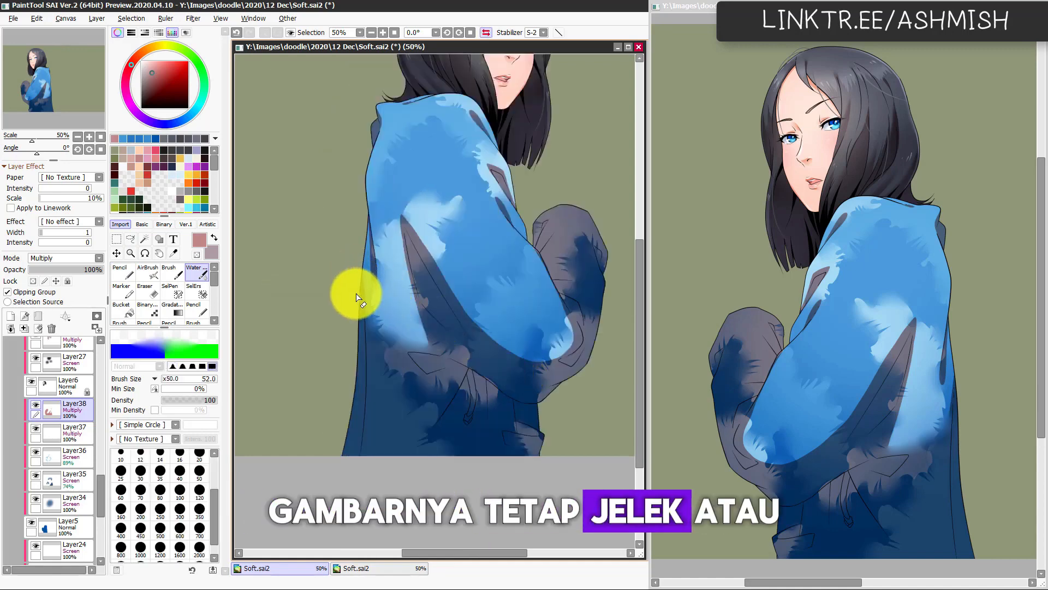
{"action": "left_click_drag", "start_coordinate": [357, 299], "coordinate": [347, 392]}
{"action": "left_click_drag", "start_coordinate": [362, 263], "coordinate": [351, 381]}
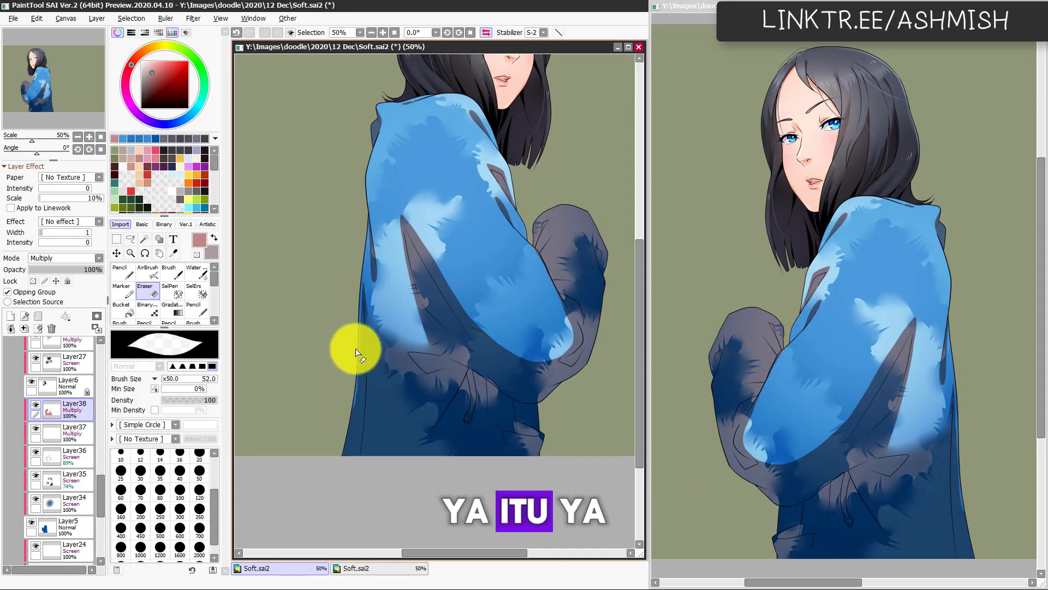
{"action": "key", "text": "e"}
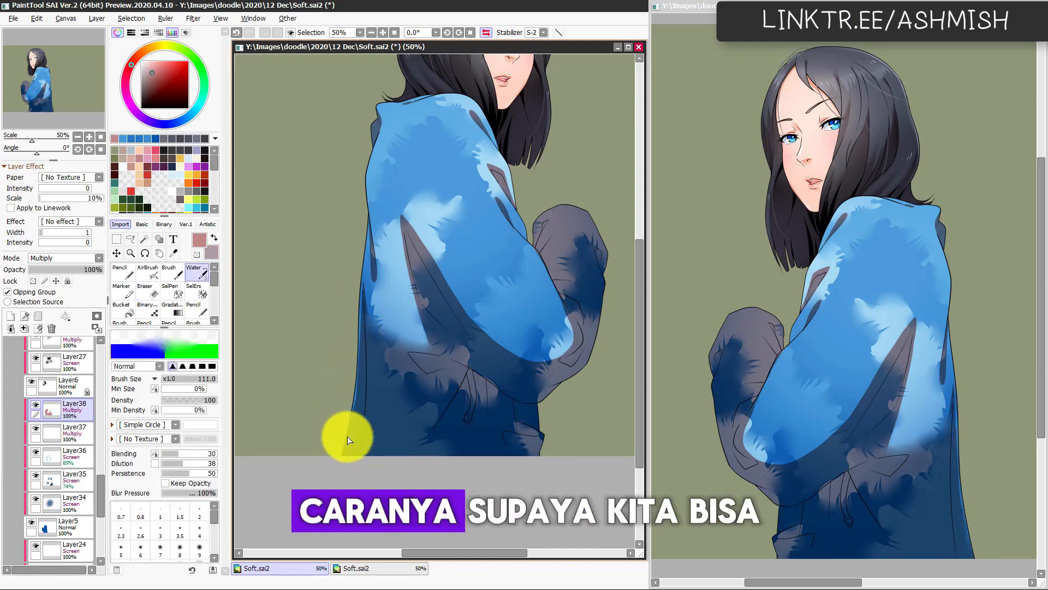
{"action": "key", "text": "h"}
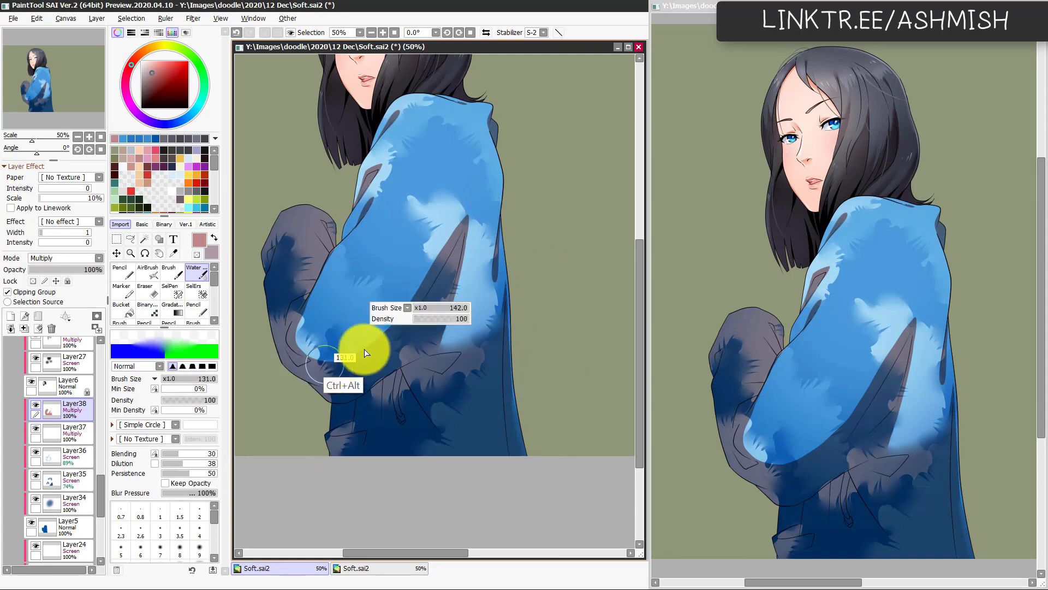
Step: Lasso the shadow on the near sleeve's underside at the elbow, delete it, and check the mirrored view
{"action": "key", "text": "a"}
{"action": "mouse_move", "coordinate": [335, 358]}
{"action": "left_mouse_down"}
{"action": "mouse_move", "coordinate": [388, 339]}
{"action": "mouse_move", "coordinate": [435, 260]}
{"action": "mouse_move", "coordinate": [419, 289]}
{"action": "left_mouse_up"}
{"action": "key", "text": "Delete"}
{"action": "key", "text": "ctrl+d"}
{"action": "key", "text": "h"}
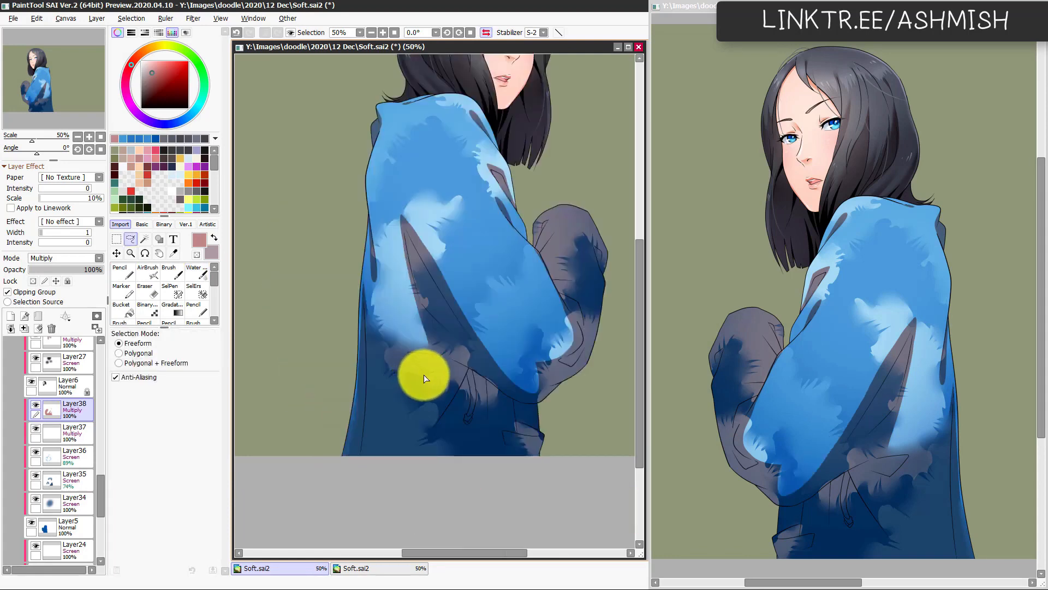
{"action": "key", "text": "h"}
Step: Soften the shadow edge from the near elbow up along the underarm fold with the Watercolor brush at size 104
{"action": "key", "text": "c"}
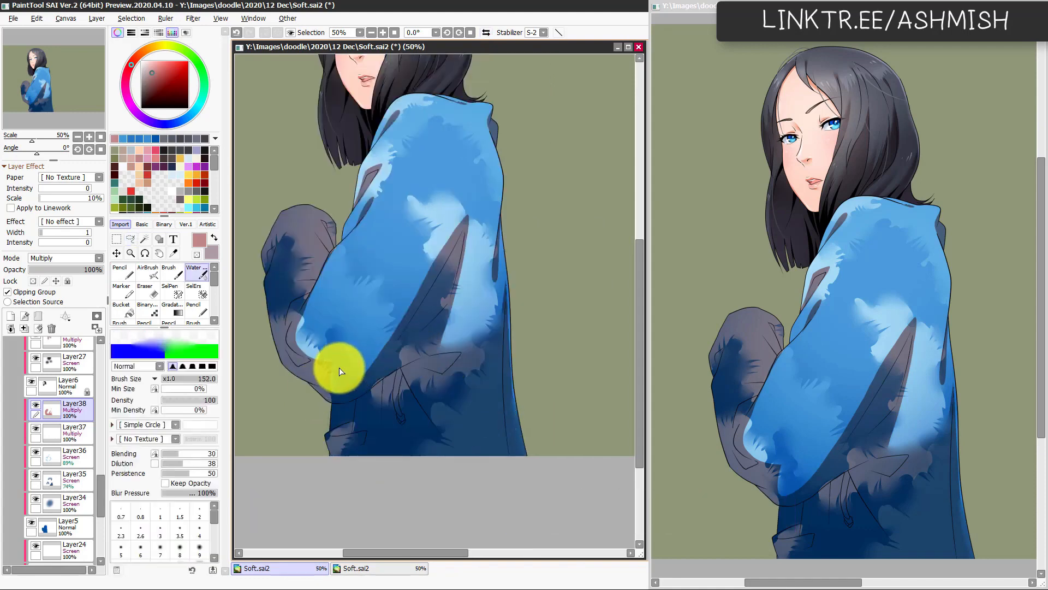
{"action": "mouse_move", "coordinate": [339, 368]}
{"action": "left_mouse_down"}
{"action": "mouse_move", "coordinate": [386, 394]}
{"action": "mouse_move", "coordinate": [335, 373]}
{"action": "left_mouse_up"}
{"action": "key", "text": "ctrl+z"}
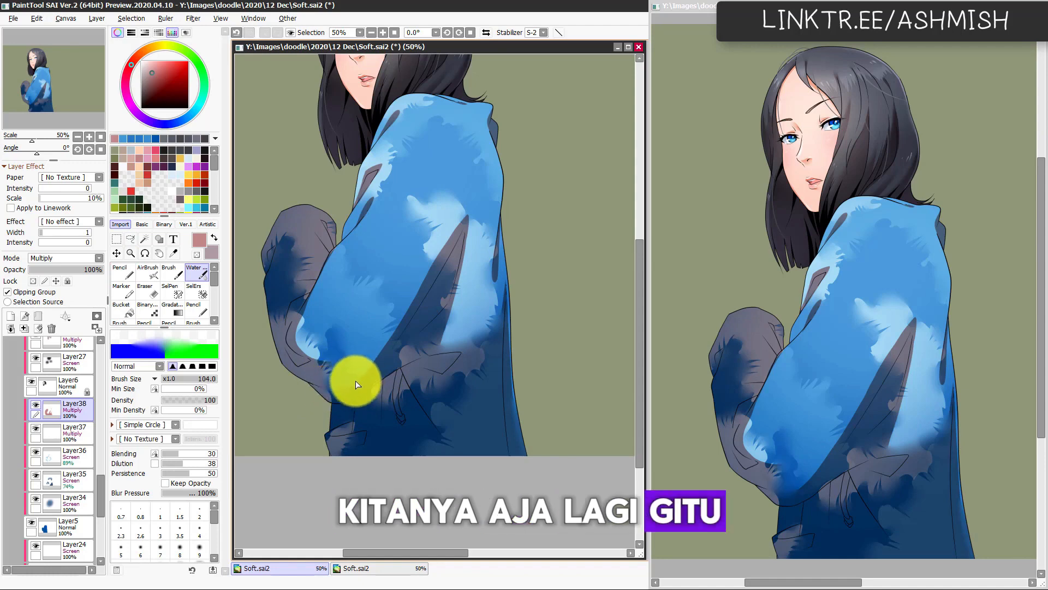
{"action": "left_click_drag", "start_coordinate": [440, 251], "coordinate": [433, 281]}
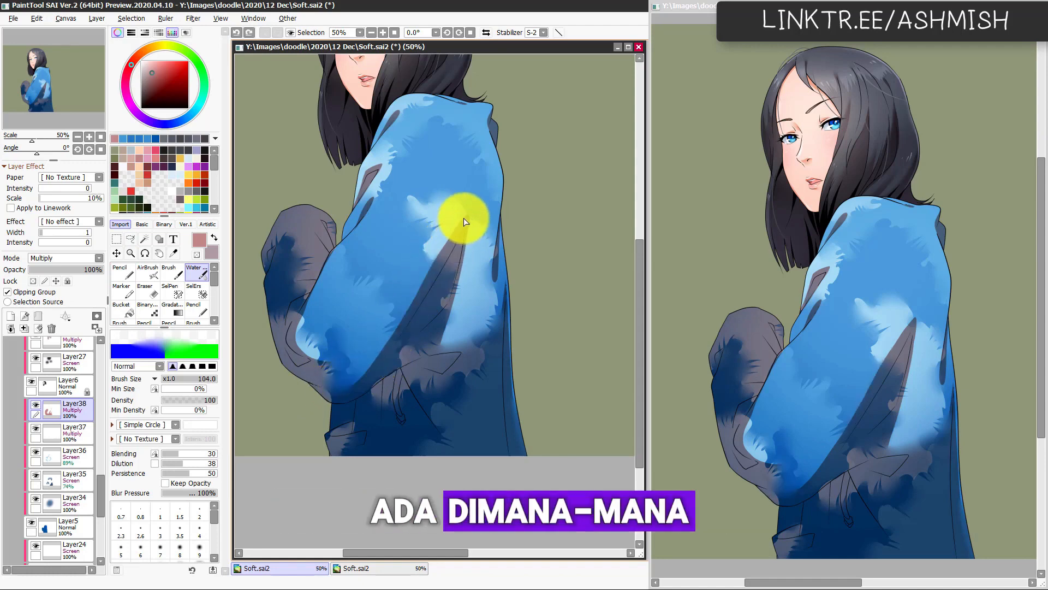
{"action": "left_click_drag", "start_coordinate": [466, 221], "coordinate": [409, 300]}
{"action": "key", "text": "ctrl+z"}
{"action": "left_click_drag", "start_coordinate": [464, 221], "coordinate": [424, 288]}
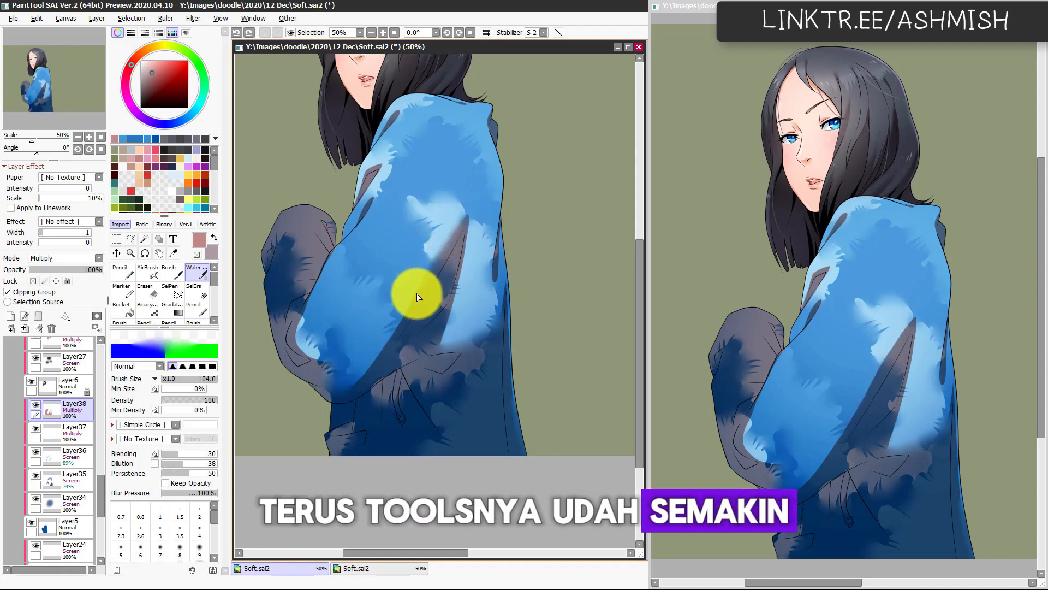
{"action": "key", "text": "h"}
{"action": "key", "text": "h"}
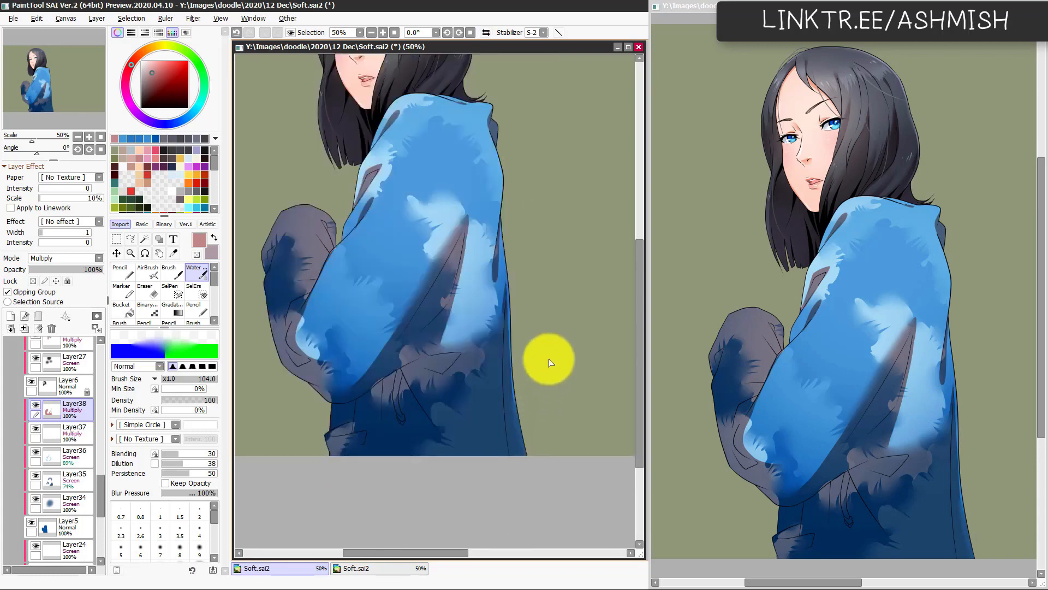
Step: Soften the narrow shadow along the jacket's back edge with the Watercolor brush at size 59, checking the mirrored view
{"action": "key", "text": "ctrl+z"}
{"action": "left_click_drag", "start_coordinate": [499, 284], "coordinate": [491, 282]}
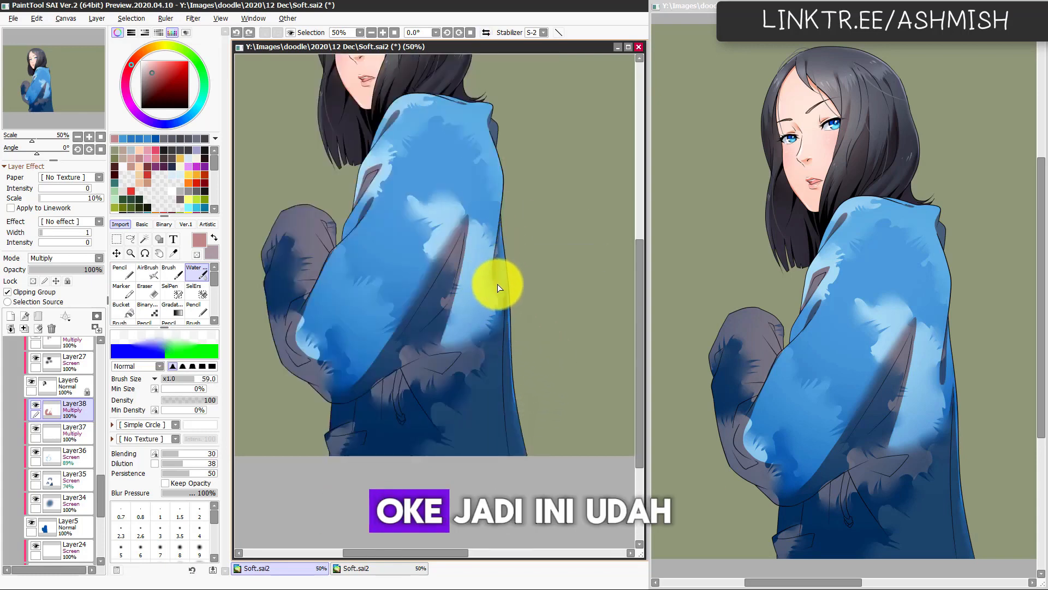
{"action": "key", "text": "h"}
{"action": "key", "text": "h"}
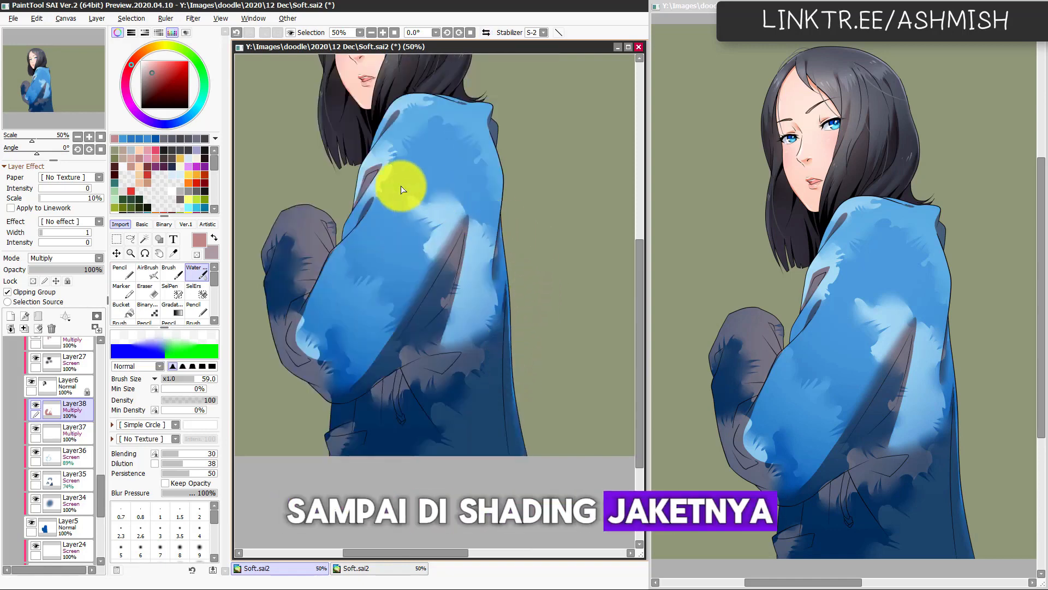
Step: Blend the shadow edge where the near sleeve meets its cuff with the Watercolor brush at size 142
{"action": "left_click_drag", "start_coordinate": [451, 165], "coordinate": [470, 196]}
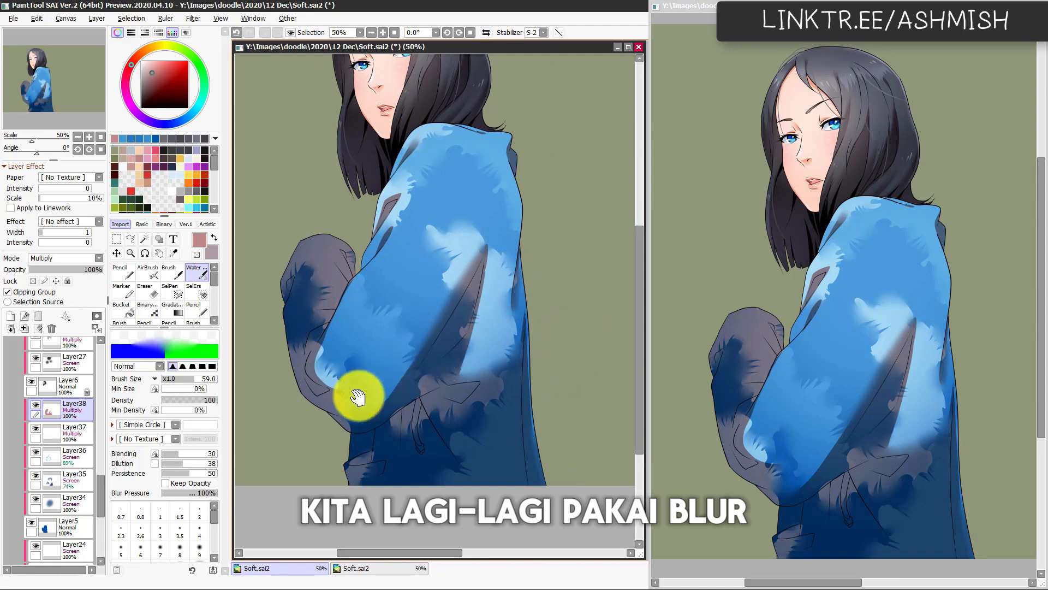
{"action": "left_click_drag", "start_coordinate": [358, 397], "coordinate": [395, 358]}
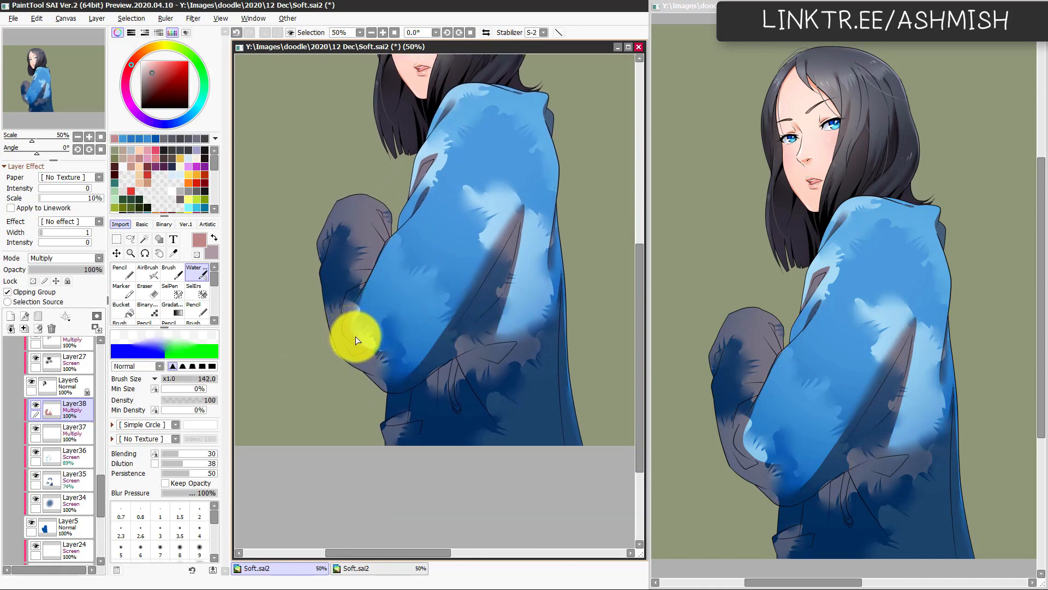
{"action": "mouse_move", "coordinate": [360, 341]}
{"action": "left_mouse_down"}
{"action": "mouse_move", "coordinate": [433, 283]}
{"action": "mouse_move", "coordinate": [388, 300]}
{"action": "mouse_move", "coordinate": [396, 325]}
{"action": "left_mouse_up"}
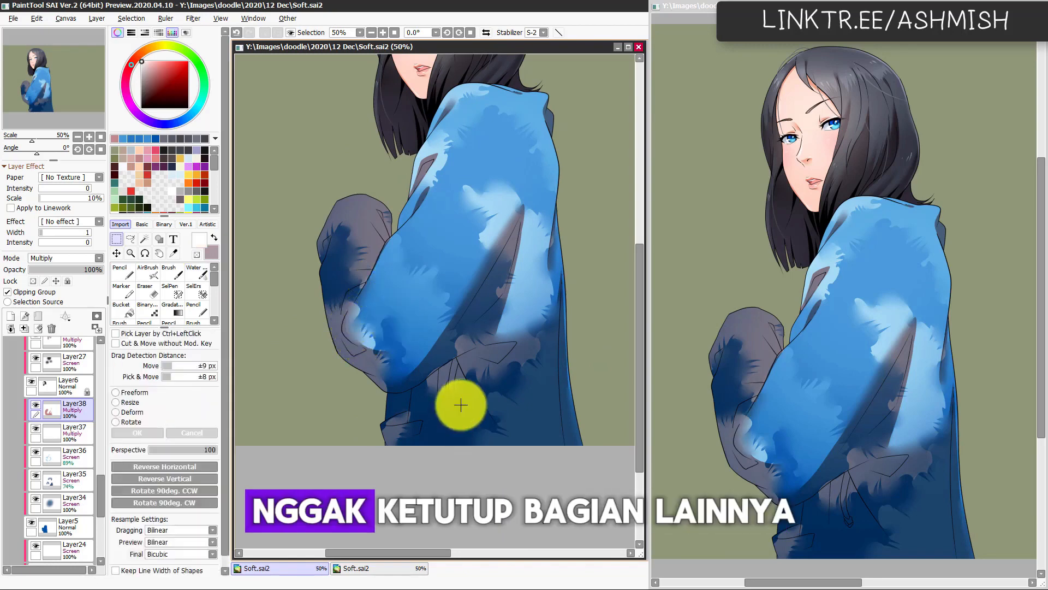
{"action": "left_click_drag", "start_coordinate": [478, 357], "coordinate": [479, 395]}
{"action": "left_click_drag", "start_coordinate": [427, 423], "coordinate": [457, 400]}
{"action": "key", "text": "l"}
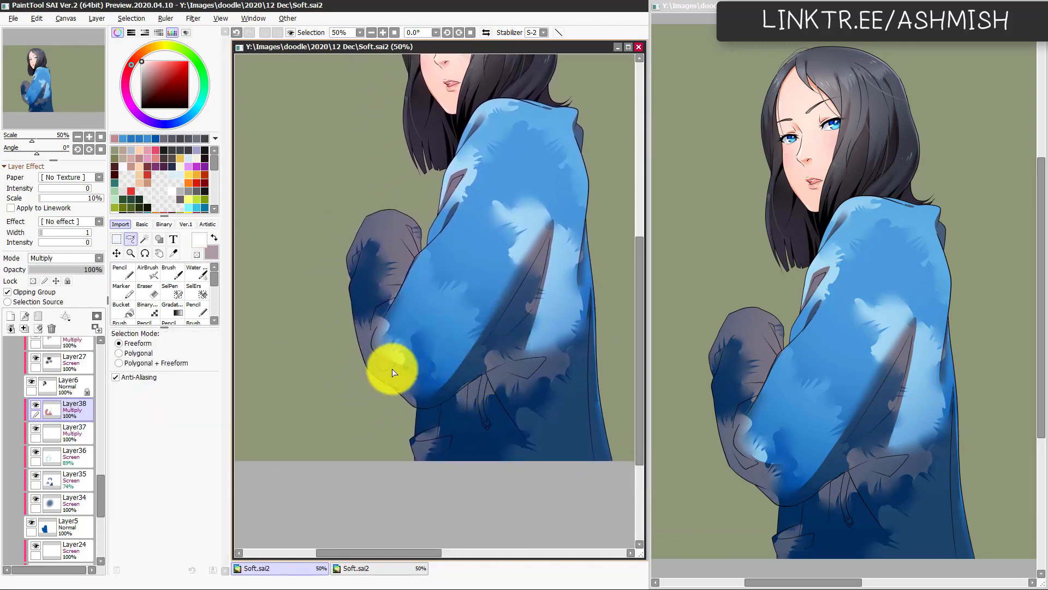
{"action": "mouse_move", "coordinate": [431, 358]}
{"action": "left_mouse_down"}
{"action": "mouse_move", "coordinate": [370, 404]}
{"action": "mouse_move", "coordinate": [388, 395]}
{"action": "mouse_move", "coordinate": [412, 422]}
{"action": "left_mouse_up"}
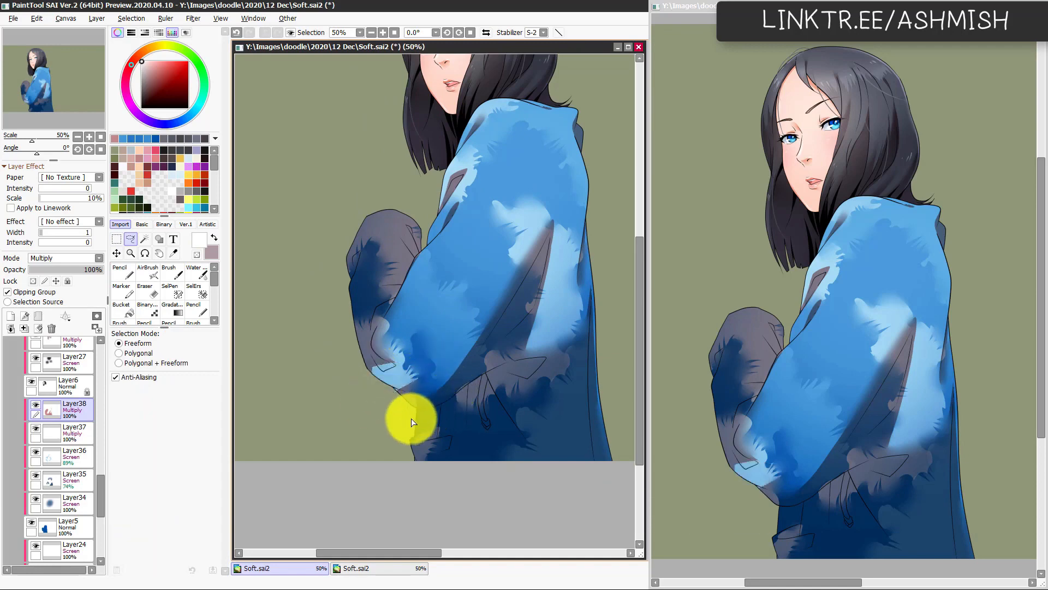
{"action": "key", "text": "ctrl+z"}
{"action": "key", "text": "x"}
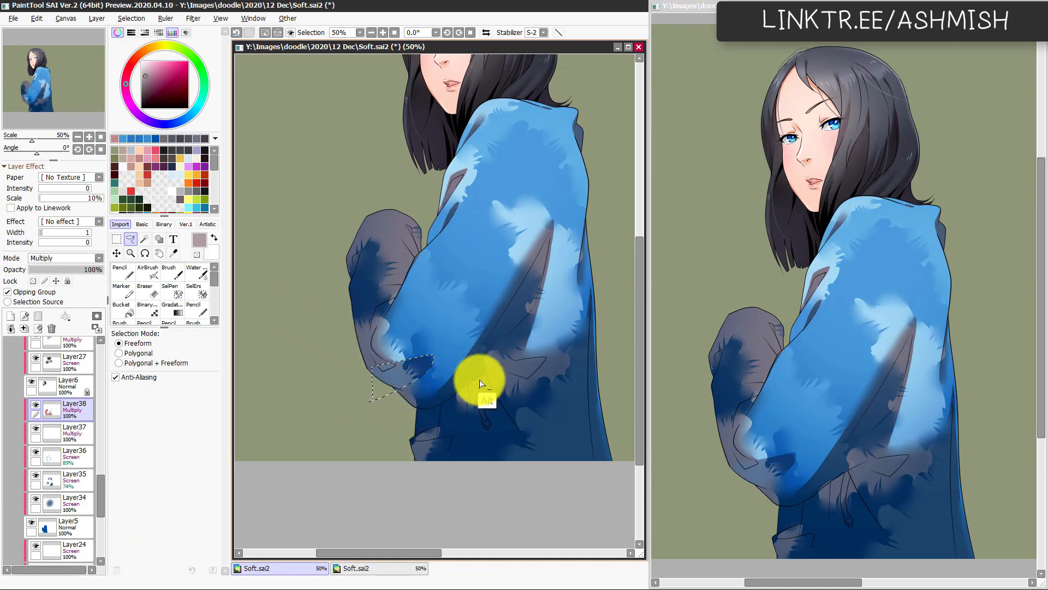
{"action": "key", "text": "ctrl+z"}
{"action": "key", "text": "ctrl+z"}
{"action": "key", "text": "ctrl+z"}
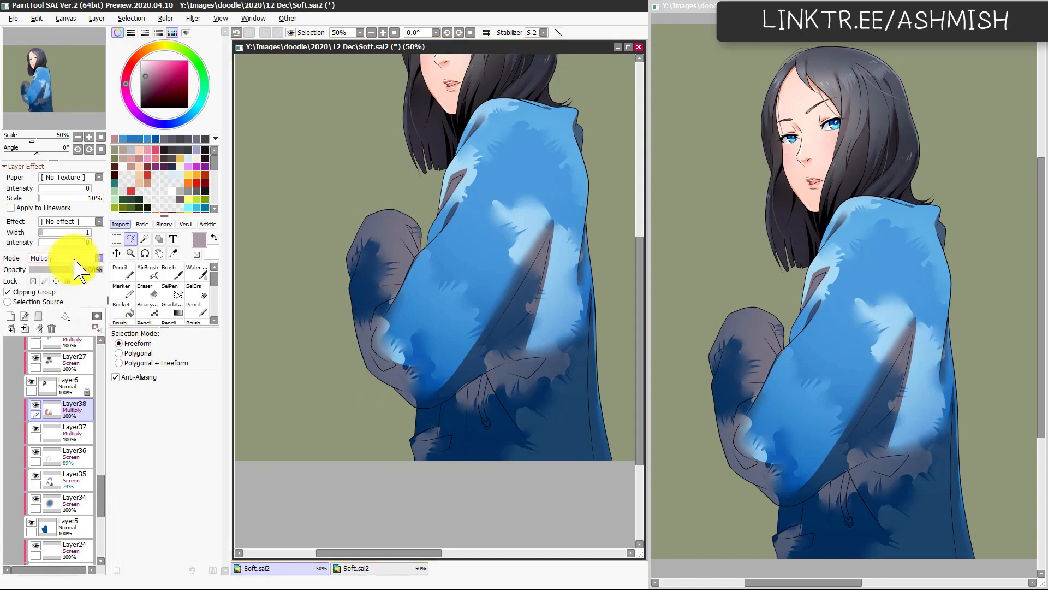
Step: Set Layer38 to Normal, sample its muted red shadow colour from the jacket, and restore the layer's Multiply mode
{"action": "left_click", "coordinate": [76, 258]}
{"action": "left_click", "coordinate": [77, 268]}
{"action": "key", "text": "n"}
{"action": "left_click", "coordinate": [548, 396], "text": "alt"}
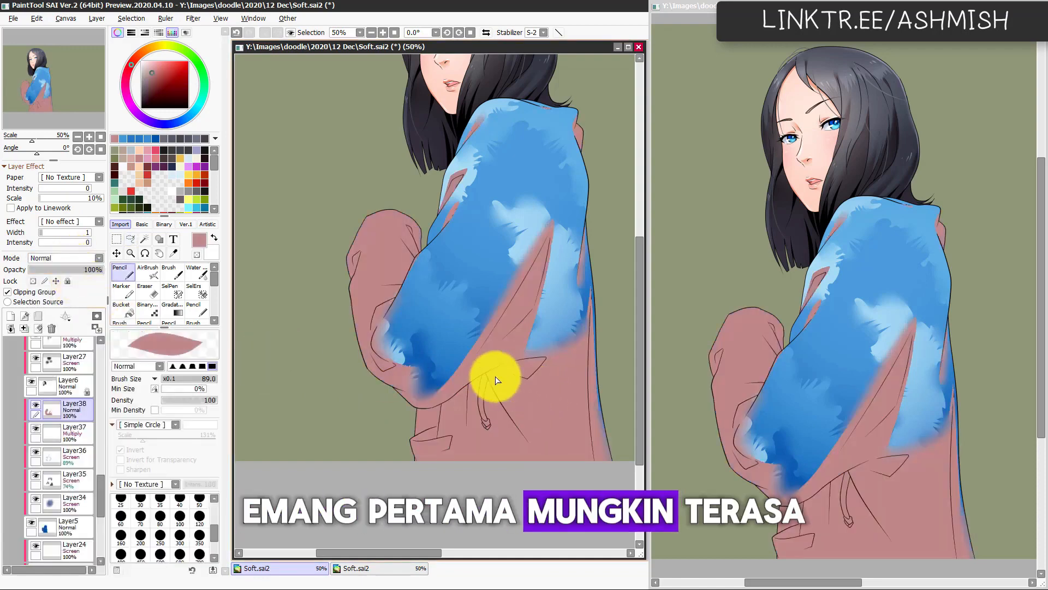
{"action": "left_click", "coordinate": [83, 259]}
{"action": "left_click", "coordinate": [84, 283]}
Step: Lasso a small wedge-shaped fold at the near sleeve's cuff, fill it with the muted red, and deselect it
{"action": "key", "text": "l"}
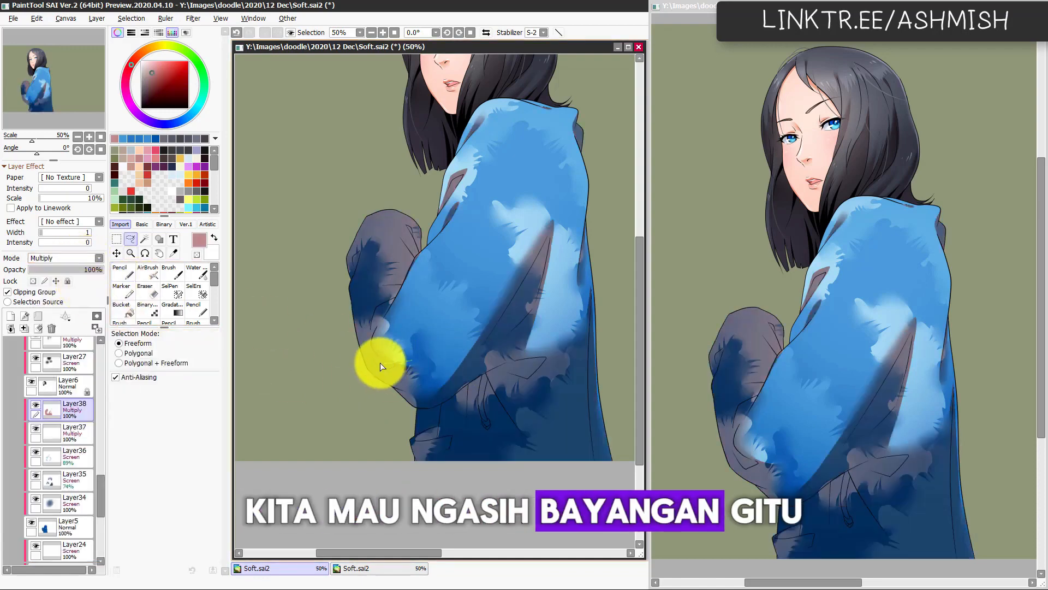
{"action": "mouse_move", "coordinate": [377, 362]}
{"action": "left_mouse_down"}
{"action": "mouse_move", "coordinate": [398, 401]}
{"action": "mouse_move", "coordinate": [365, 397]}
{"action": "left_mouse_up"}
{"action": "key", "text": "ctrl+f"}
{"action": "key", "text": "ctrl+d"}
{"action": "key", "text": "c"}
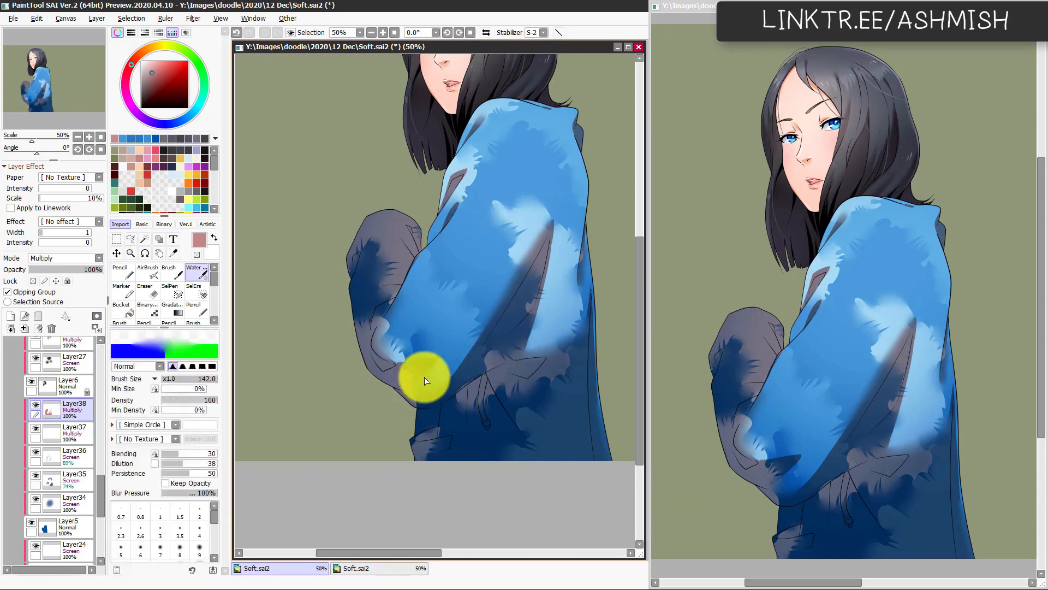
{"action": "key", "text": "l"}
{"action": "mouse_move", "coordinate": [357, 344]}
{"action": "left_mouse_down"}
{"action": "mouse_move", "coordinate": [403, 277]}
{"action": "mouse_move", "coordinate": [345, 347]}
{"action": "left_mouse_up"}
{"action": "key", "text": "n"}
{"action": "left_click_drag", "start_coordinate": [393, 295], "coordinate": [400, 279]}
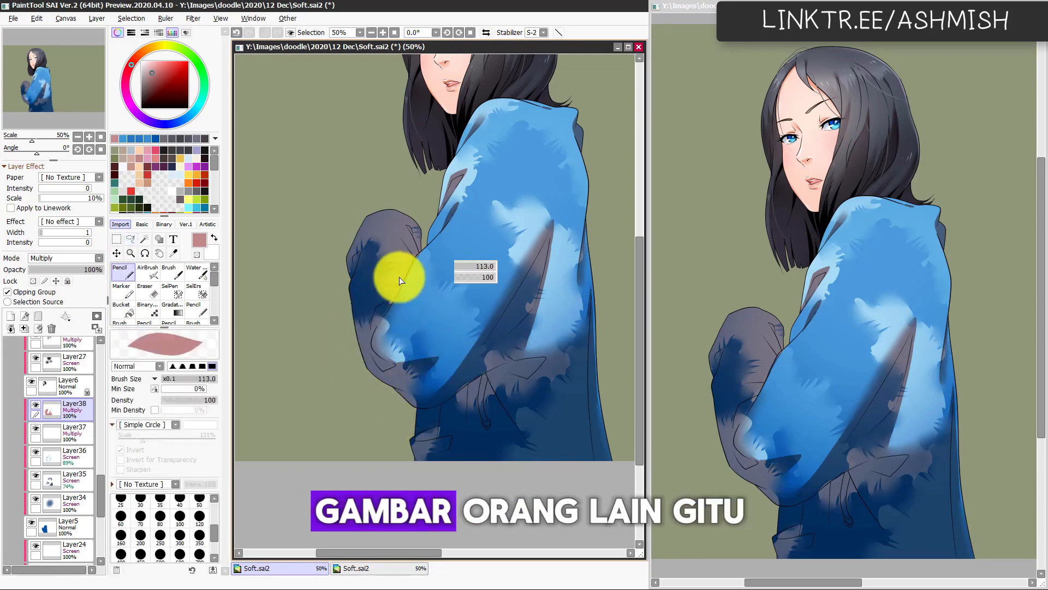
{"action": "key", "text": "ctrl+z"}
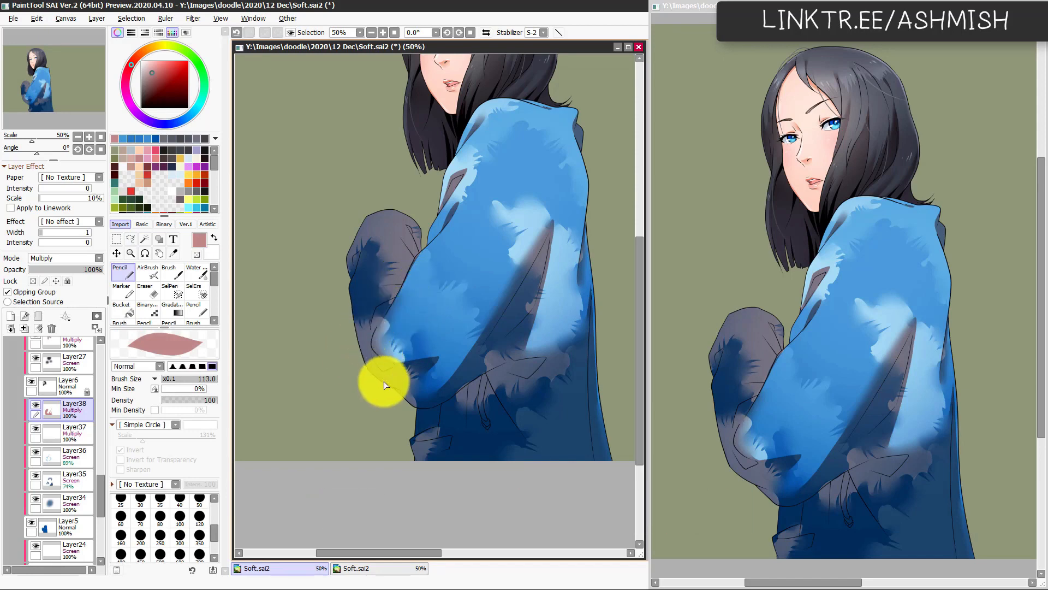
Step: Erase thin rim-light strips from the shadow along the top of the far sleeve with the Eraser at size 52, checking the mirrored view
{"action": "left_click_drag", "start_coordinate": [402, 421], "coordinate": [379, 440]}
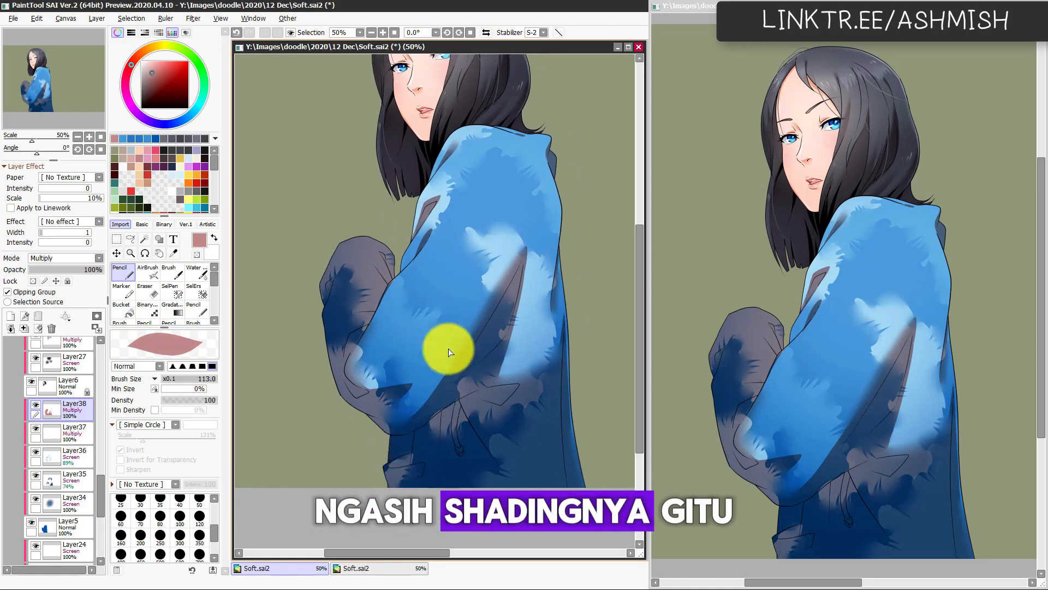
{"action": "left_click_drag", "start_coordinate": [434, 386], "coordinate": [431, 424]}
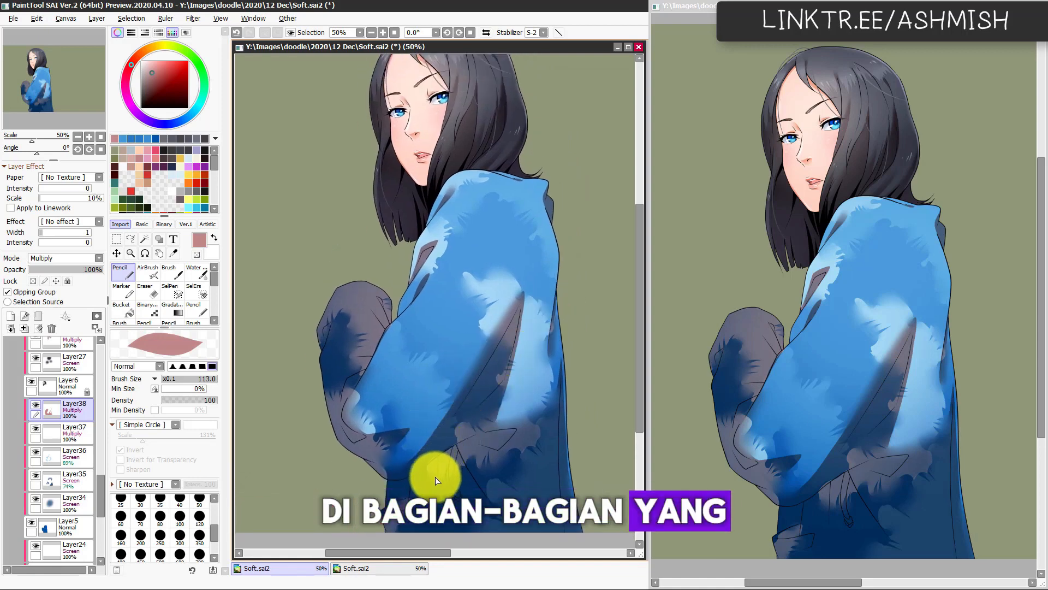
{"action": "key", "text": "e"}
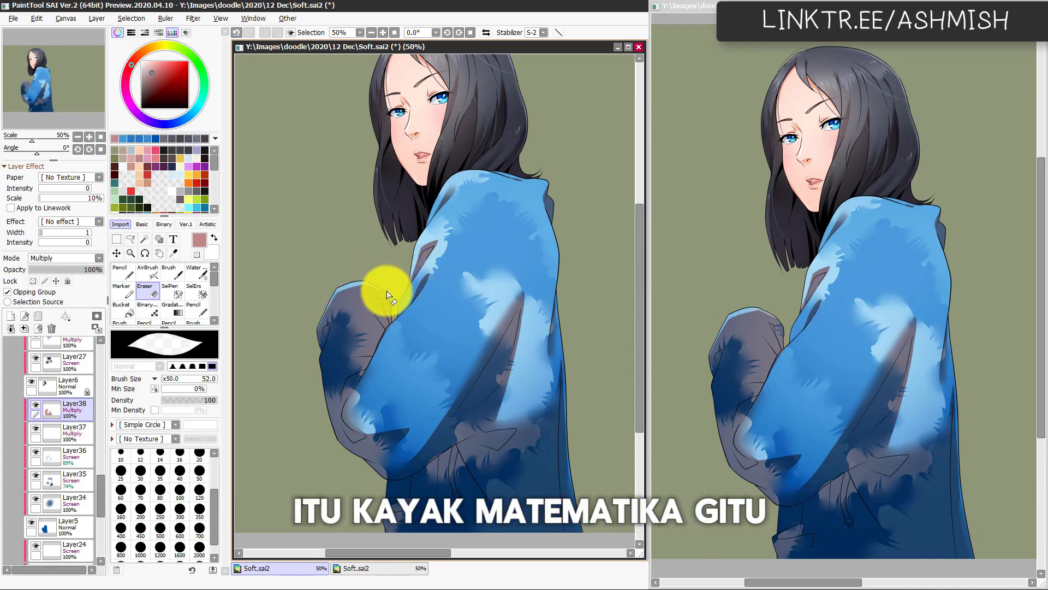
{"action": "key", "text": "c"}
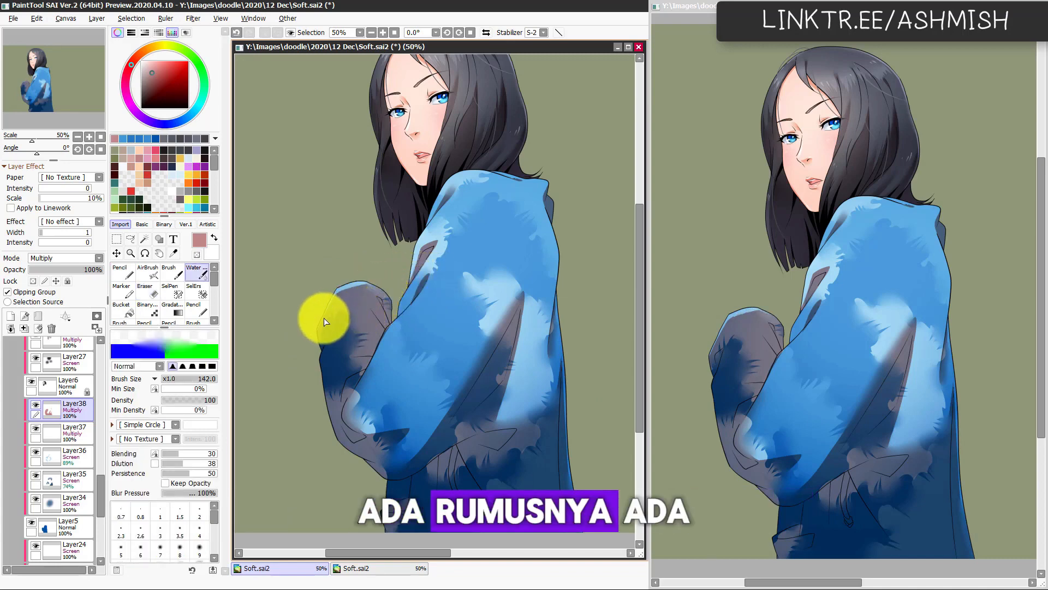
{"action": "key", "text": "h"}
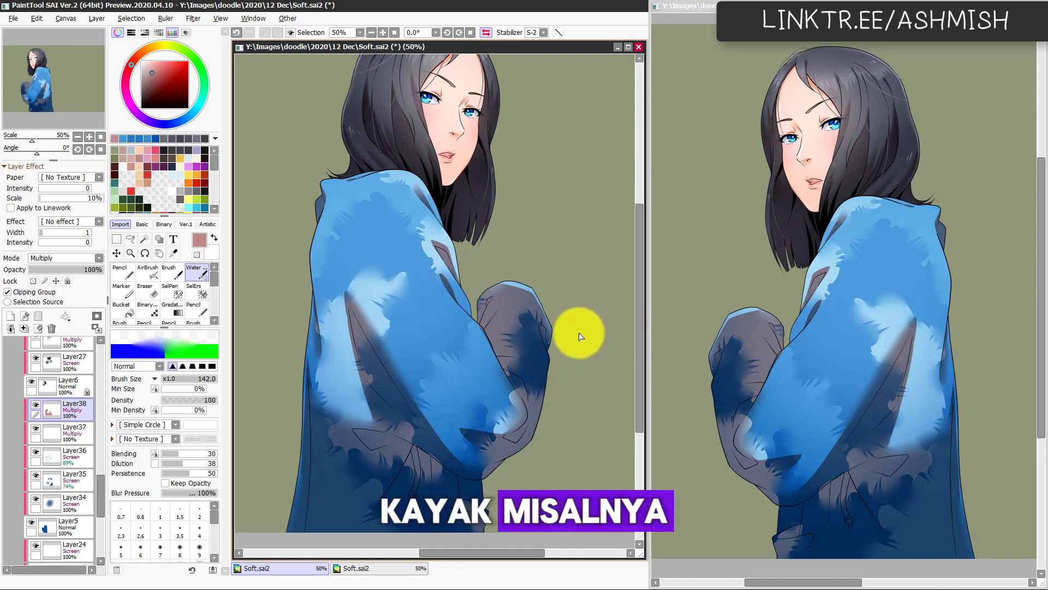
{"action": "key", "text": "h"}
{"action": "key", "text": "e"}
{"action": "left_click_drag", "start_coordinate": [368, 281], "coordinate": [356, 315]}
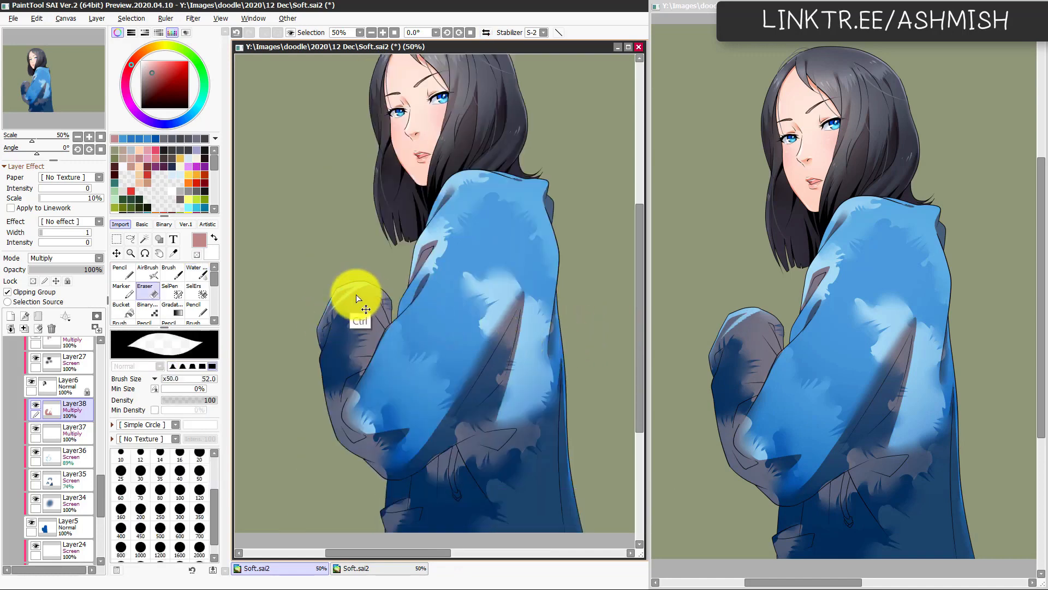
Step: Blend the shadow edges on the far sleeve with the Watercolor brush at size 142, checking the mirrored view
{"action": "key", "text": "a"}
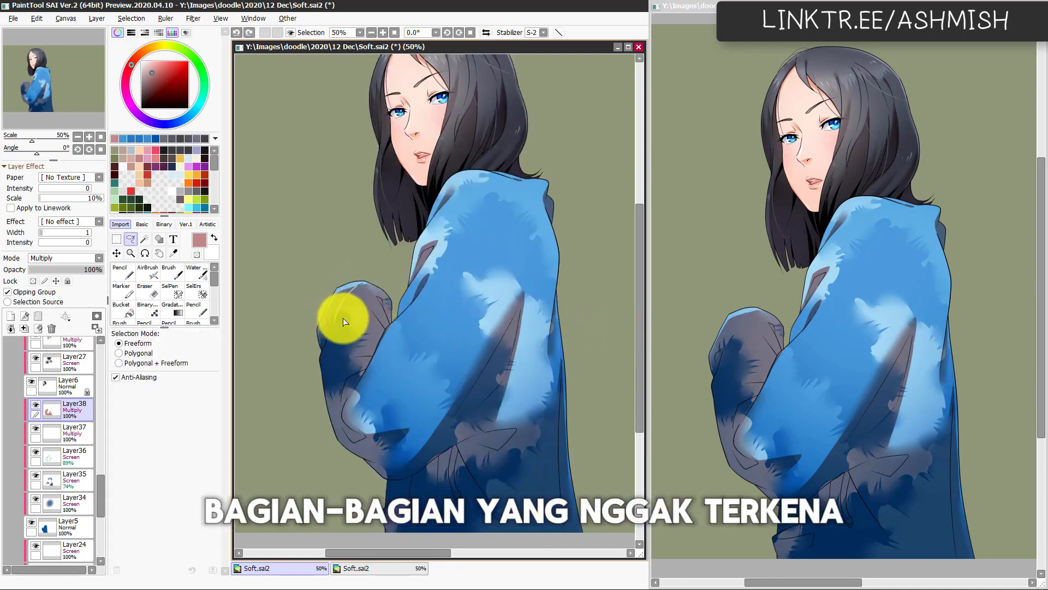
{"action": "key", "text": "c"}
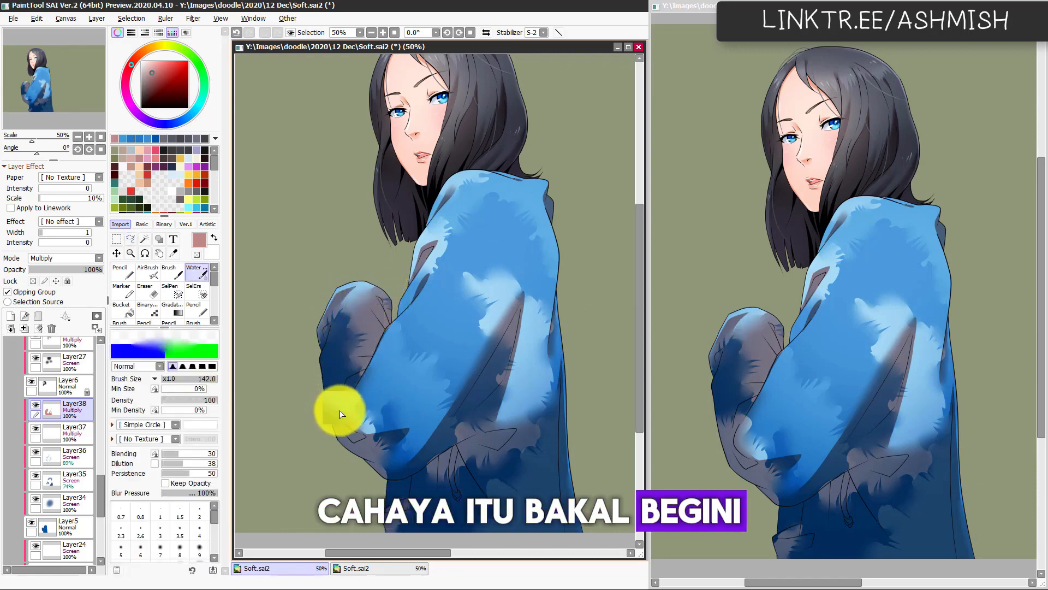
{"action": "key", "text": "h"}
{"action": "key", "text": "h"}
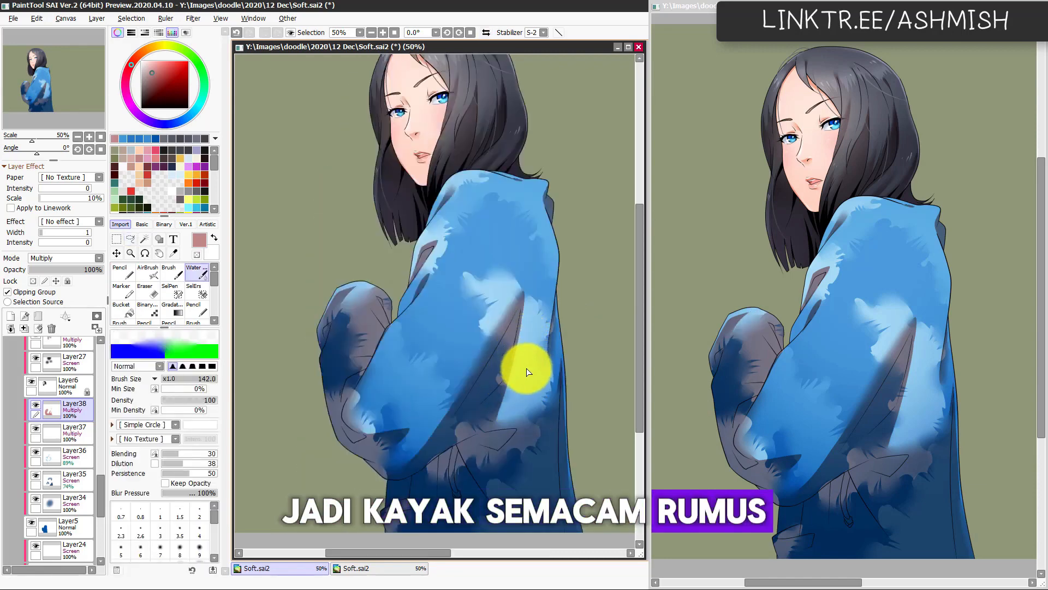
{"action": "left_click_drag", "start_coordinate": [506, 404], "coordinate": [491, 403]}
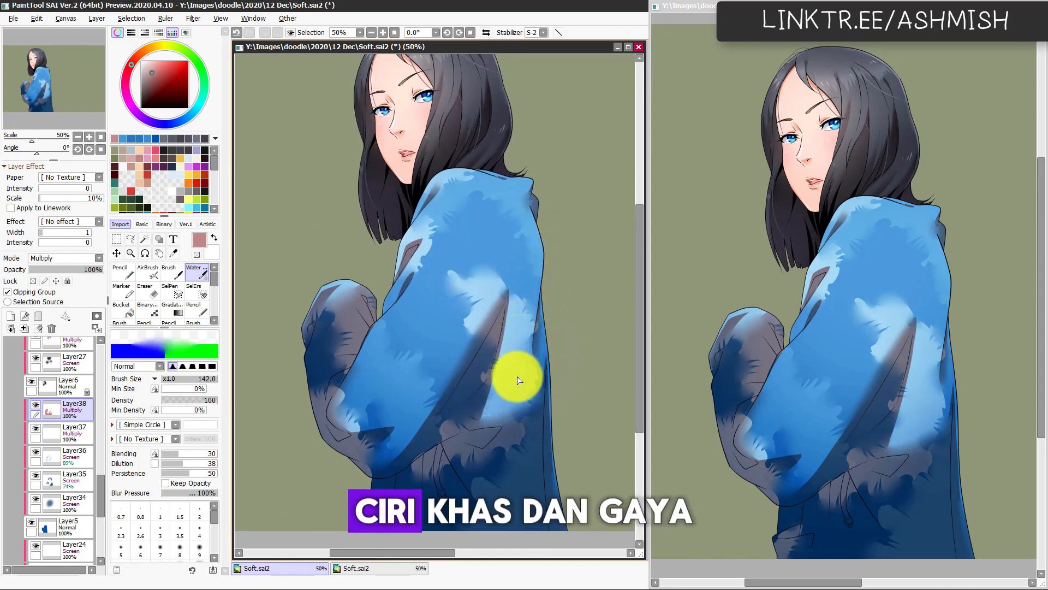
{"action": "left_click_drag", "start_coordinate": [516, 418], "coordinate": [519, 415]}
Step: Shift the hue of Layer38's jacket shadows toward blue-violet with Hue/Saturation
{"action": "key", "text": "ctrl+u"}
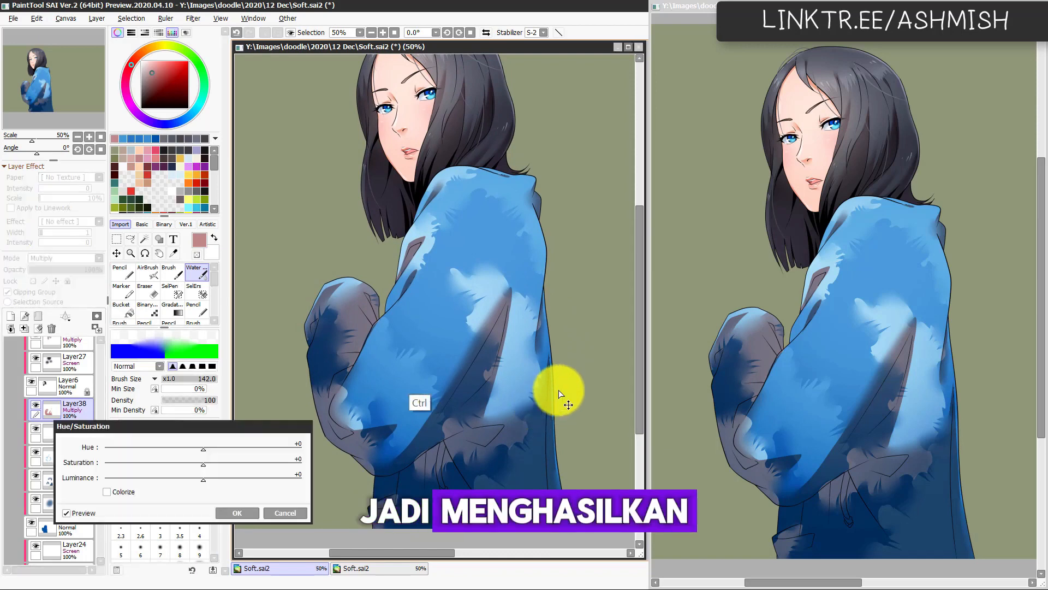
{"action": "left_click_drag", "start_coordinate": [206, 445], "coordinate": [117, 473]}
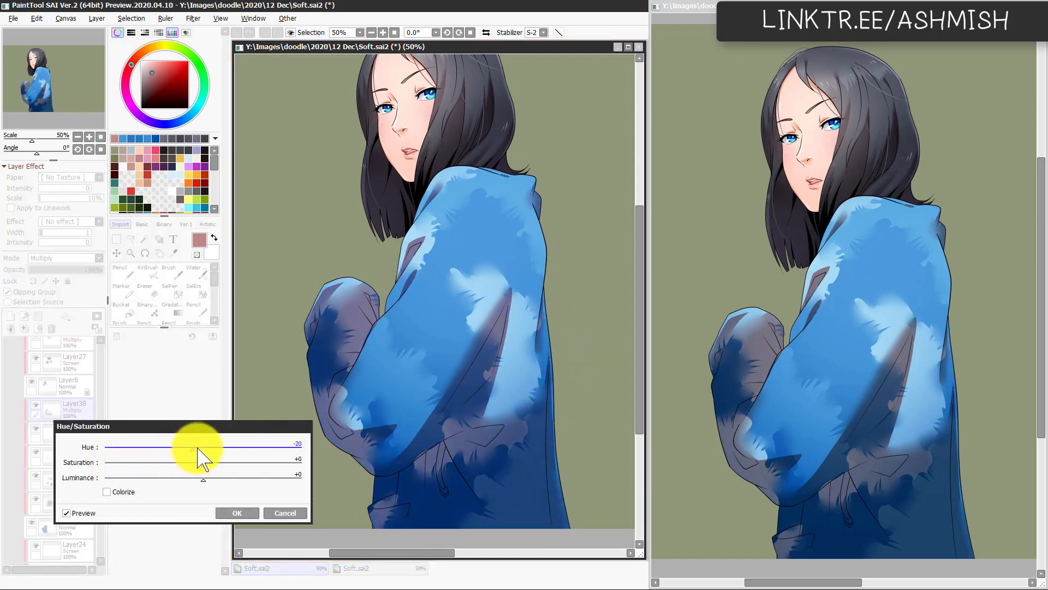
{"action": "left_click_drag", "start_coordinate": [178, 449], "coordinate": [161, 464]}
{"action": "left_click", "coordinate": [234, 514]}
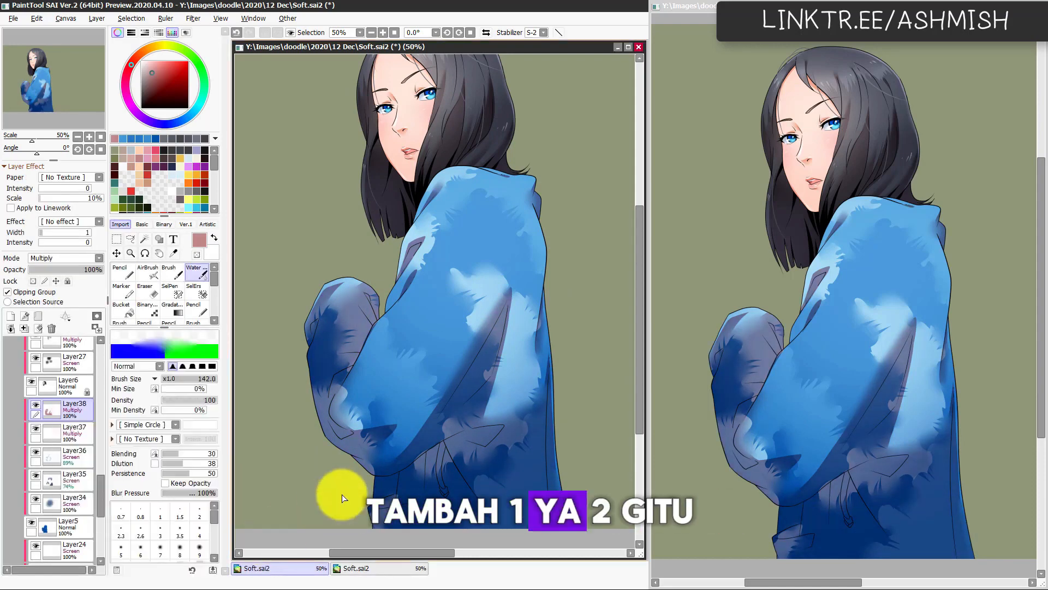
Step: Duplicate the Layer38 Multiply shadow layer to deepen the jacket's shadows
{"action": "scroll", "coordinate": [502, 457], "scroll_direction": "down", "scroll_amount": 2}
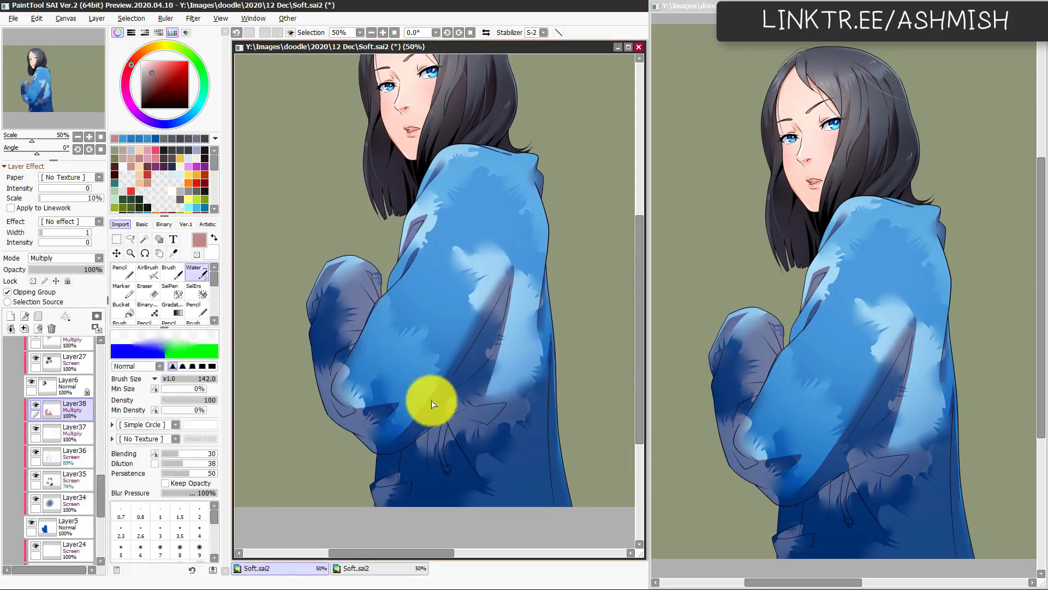
{"action": "mouse_move", "coordinate": [455, 383]}
{"action": "left_mouse_down"}
{"action": "mouse_move", "coordinate": [456, 428]}
{"action": "mouse_move", "coordinate": [456, 391]}
{"action": "left_mouse_up"}
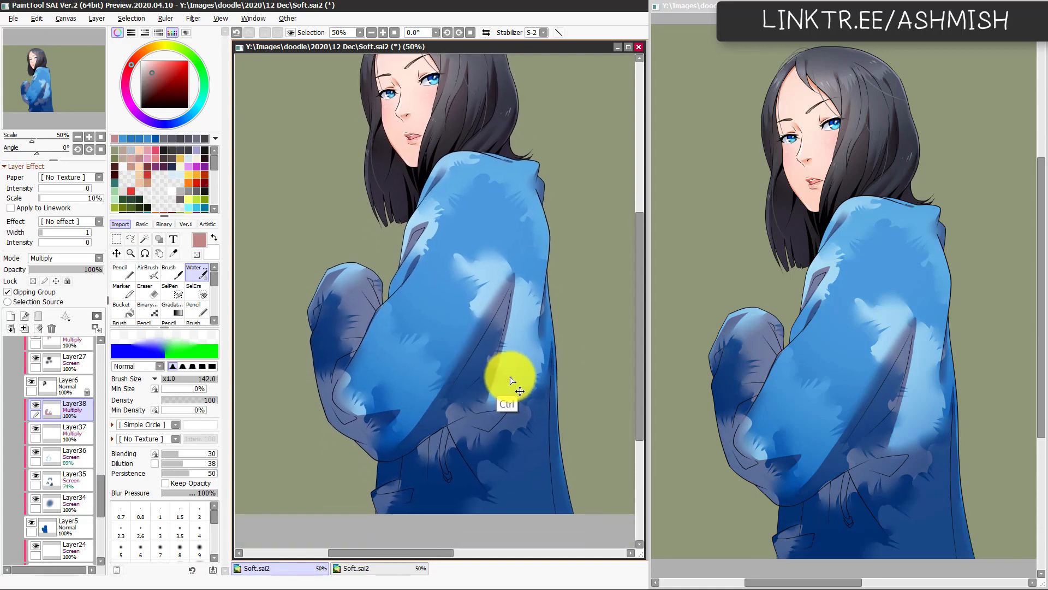
{"action": "key", "text": "ctrl+j"}
{"action": "left_click_drag", "start_coordinate": [468, 433], "coordinate": [489, 419]}
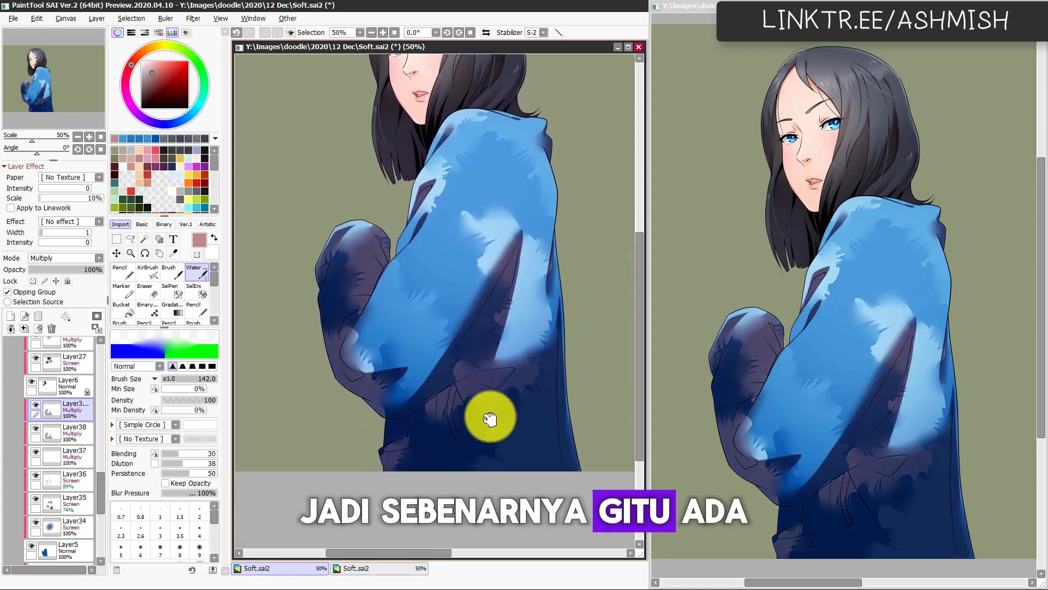
{"action": "scroll", "coordinate": [427, 412], "scroll_direction": "down", "scroll_amount": 1}
Step: Fade parts of the duplicated shadow on the far sleeve and lower jacket with the AirBrush at size 493 in transparent colour
{"action": "left_click", "coordinate": [148, 271]}
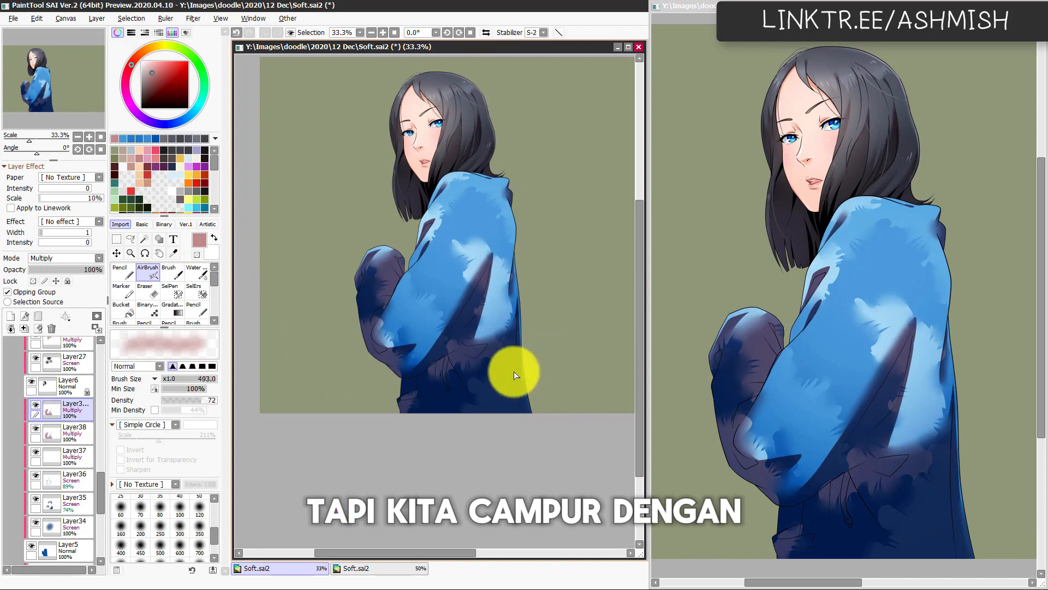
{"action": "left_click", "coordinate": [197, 254]}
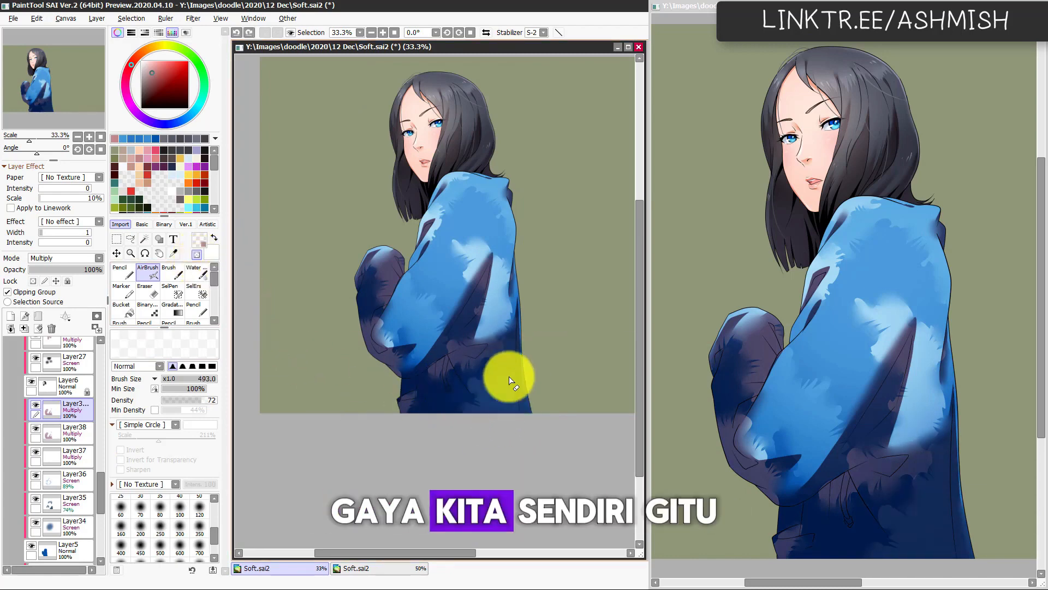
{"action": "mouse_move", "coordinate": [453, 395]}
{"action": "left_mouse_down"}
{"action": "mouse_move", "coordinate": [515, 387]}
{"action": "mouse_move", "coordinate": [493, 375]}
{"action": "mouse_move", "coordinate": [463, 382]}
{"action": "left_mouse_up"}
{"action": "key", "text": "ctrl+z"}
{"action": "mouse_move", "coordinate": [393, 347]}
{"action": "left_mouse_down"}
{"action": "mouse_move", "coordinate": [357, 336]}
{"action": "mouse_move", "coordinate": [359, 359]}
{"action": "mouse_move", "coordinate": [375, 350]}
{"action": "mouse_move", "coordinate": [363, 293]}
{"action": "left_mouse_up"}
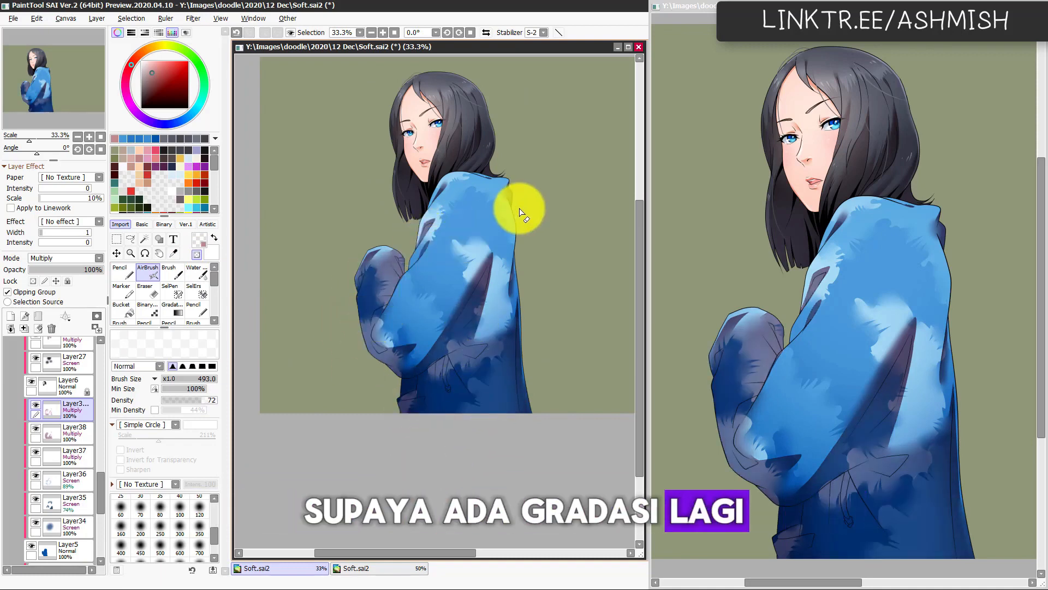
Step: Adjust the duplicated shadow layer to hue -103, saturation +39 and luminance -16
{"action": "key", "text": "ctrl+u"}
{"action": "left_click_drag", "start_coordinate": [250, 479], "coordinate": [208, 489]}
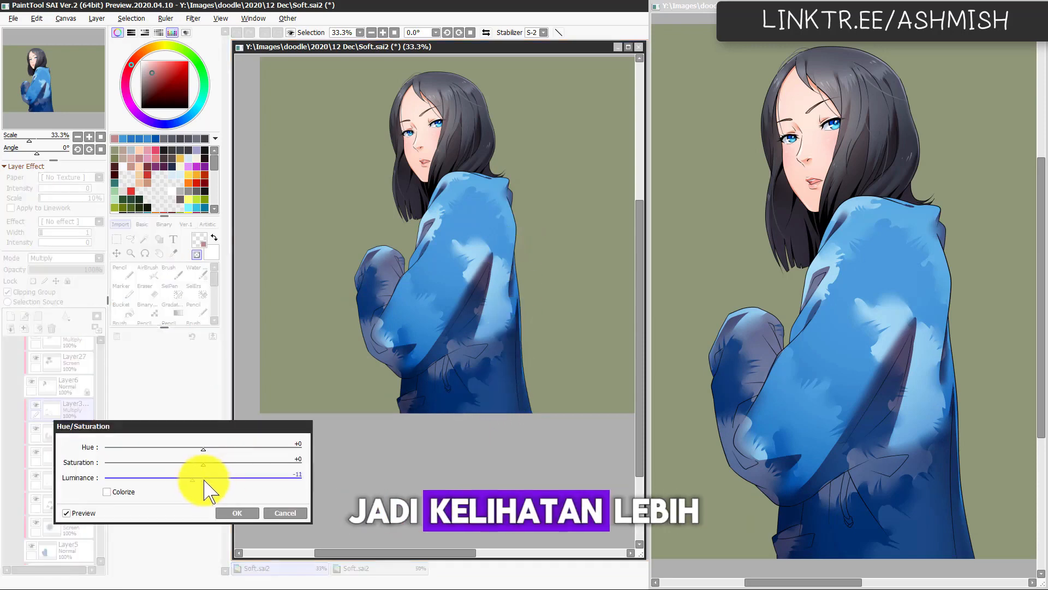
{"action": "left_click", "coordinate": [206, 449]}
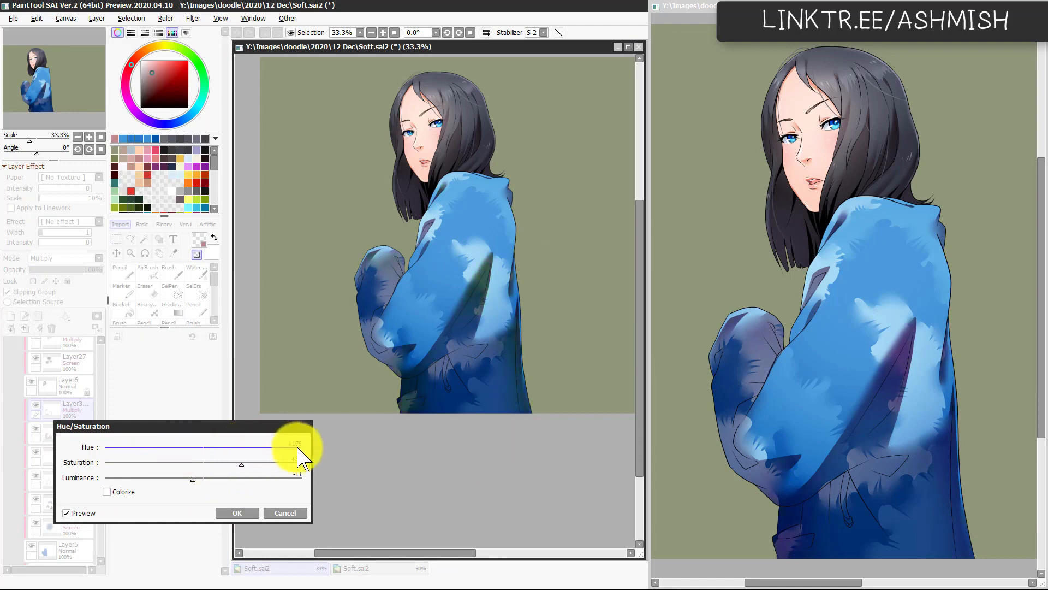
{"action": "left_click_drag", "start_coordinate": [300, 453], "coordinate": [146, 458]}
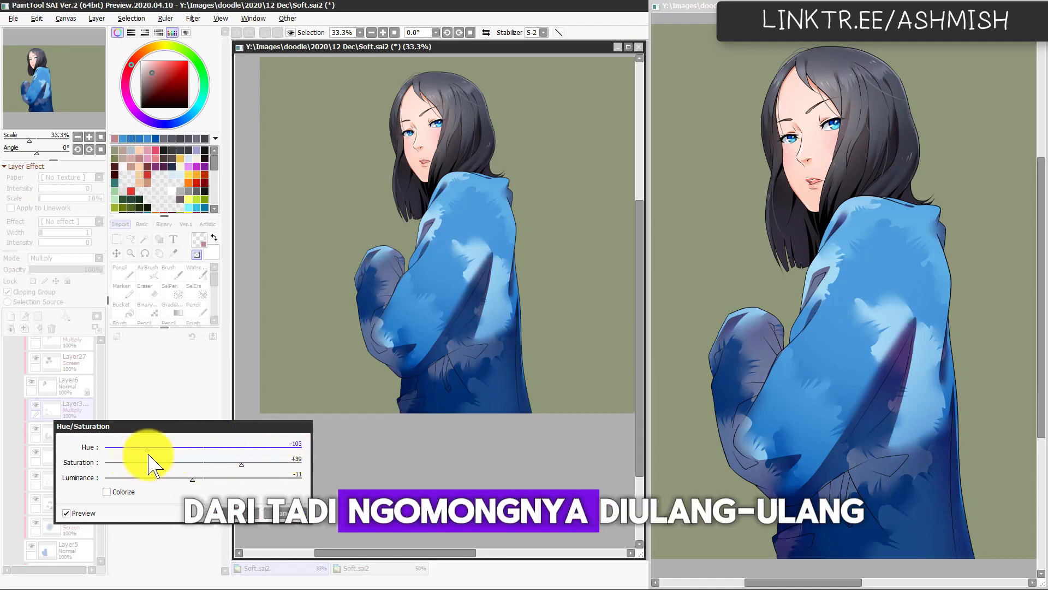
{"action": "left_click", "coordinate": [188, 479]}
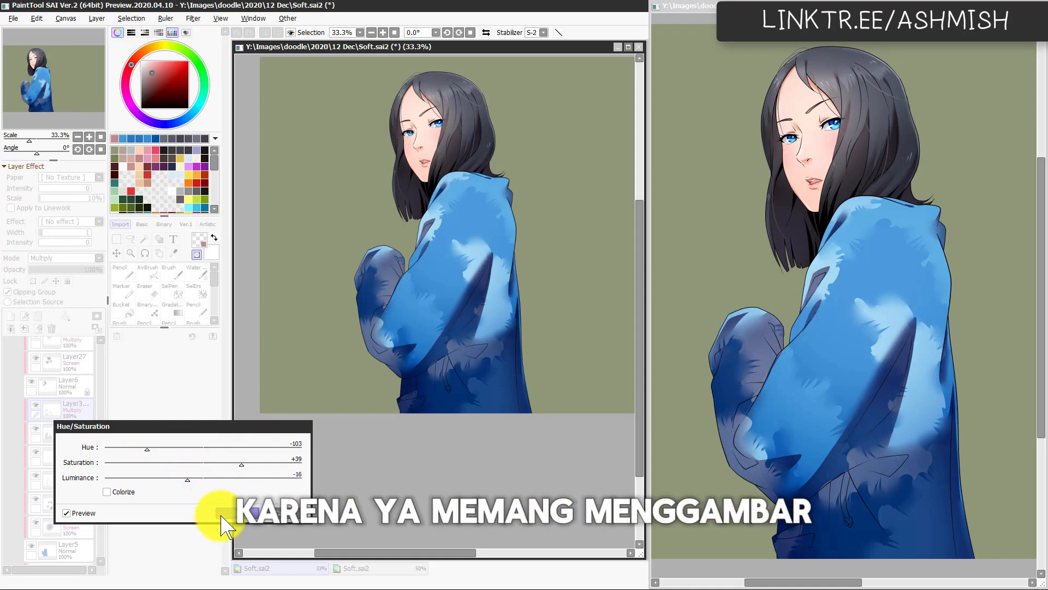
{"action": "left_click", "coordinate": [222, 516]}
Step: Add a clipped Screen layer above the jacket shadows and sample the jacket's medium blue
{"action": "left_click_drag", "start_coordinate": [520, 375], "coordinate": [493, 437]}
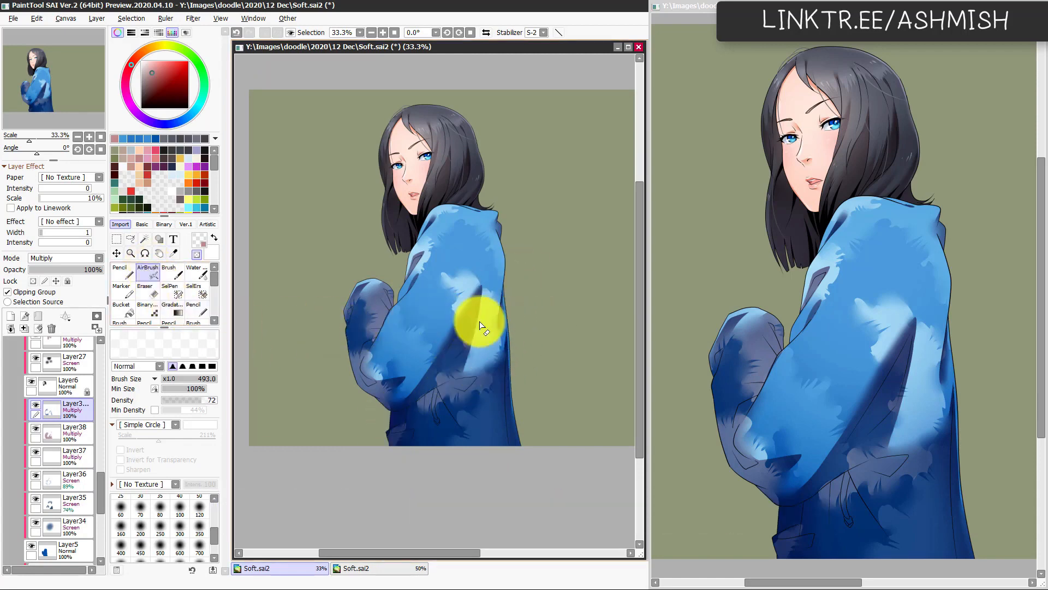
{"action": "left_click", "coordinate": [66, 257]}
{"action": "left_click", "coordinate": [66, 292]}
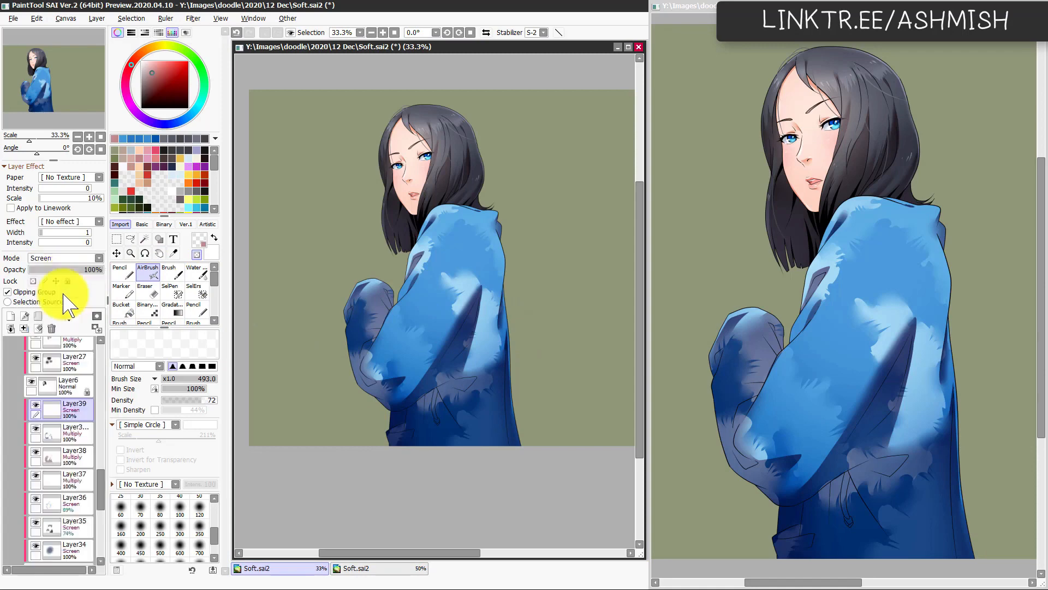
{"action": "scroll", "coordinate": [565, 235], "scroll_direction": "up", "scroll_amount": 1}
{"action": "left_click", "coordinate": [452, 234], "text": "alt"}
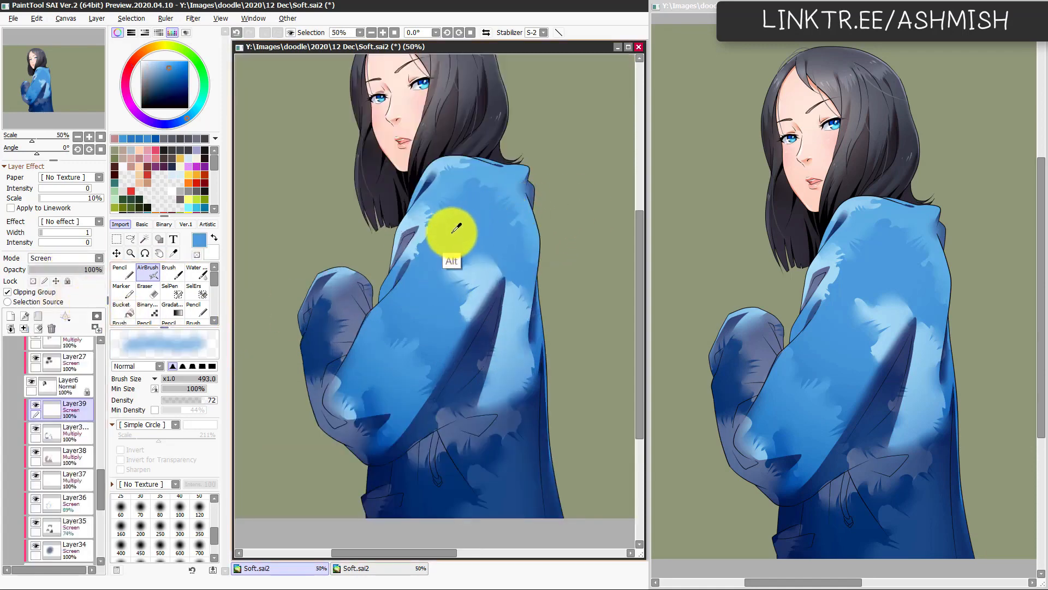
Step: Airbrush a soft blue glow over the jacket's shoulder and upper sleeve at size 516, checking the mirrored view
{"action": "mouse_move", "coordinate": [516, 198]}
{"action": "left_mouse_down"}
{"action": "mouse_move", "coordinate": [448, 250]}
{"action": "mouse_move", "coordinate": [478, 262]}
{"action": "mouse_move", "coordinate": [440, 279]}
{"action": "mouse_move", "coordinate": [447, 289]}
{"action": "mouse_move", "coordinate": [439, 282]}
{"action": "mouse_move", "coordinate": [416, 332]}
{"action": "mouse_move", "coordinate": [463, 249]}
{"action": "mouse_move", "coordinate": [465, 217]}
{"action": "mouse_move", "coordinate": [486, 263]}
{"action": "mouse_move", "coordinate": [510, 266]}
{"action": "left_mouse_up"}
{"action": "key", "text": "ctrl+z"}
{"action": "left_click_drag", "start_coordinate": [441, 283], "coordinate": [460, 283]}
{"action": "left_click_drag", "start_coordinate": [522, 260], "coordinate": [504, 220]}
{"action": "key", "text": "h"}
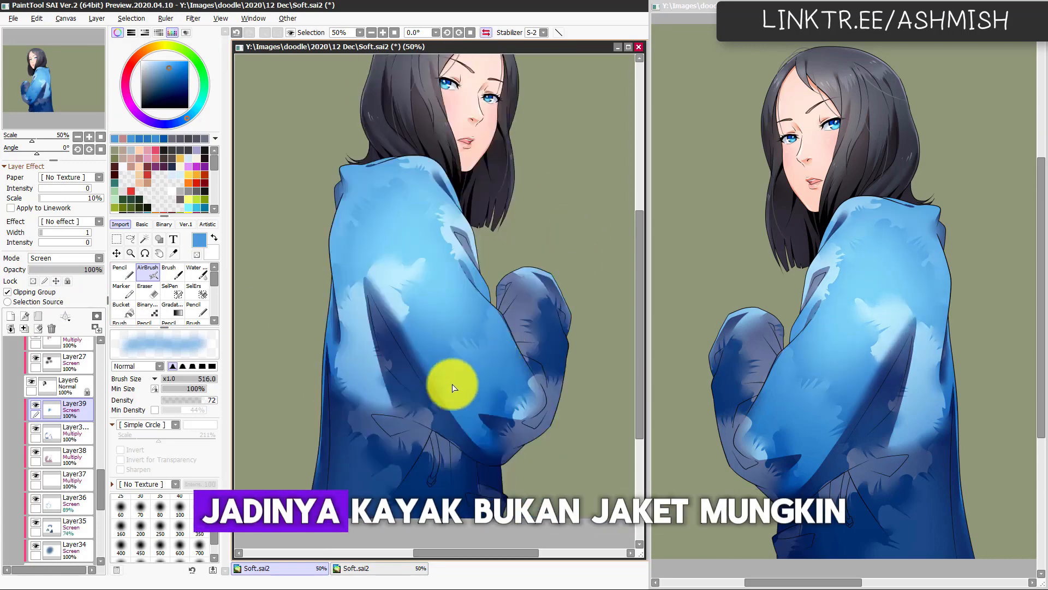
{"action": "key", "text": "h"}
Step: Examine the airbrushed light on the jacket, both close up and against the whole figure
{"action": "left_click_drag", "start_coordinate": [437, 394], "coordinate": [478, 343]}
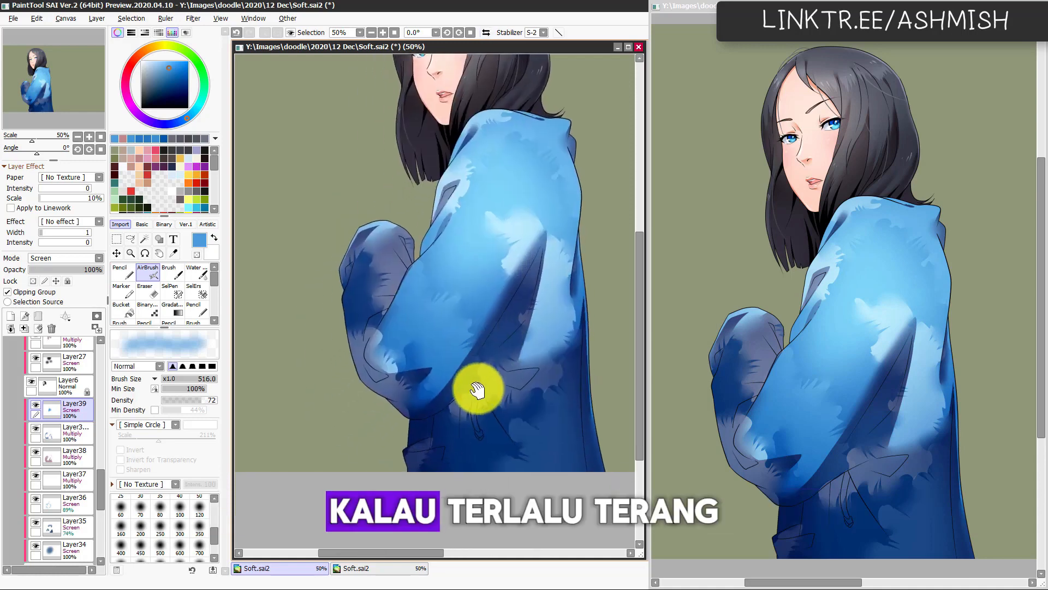
{"action": "key", "text": "Page_Down"}
{"action": "left_click_drag", "start_coordinate": [476, 442], "coordinate": [478, 429]}
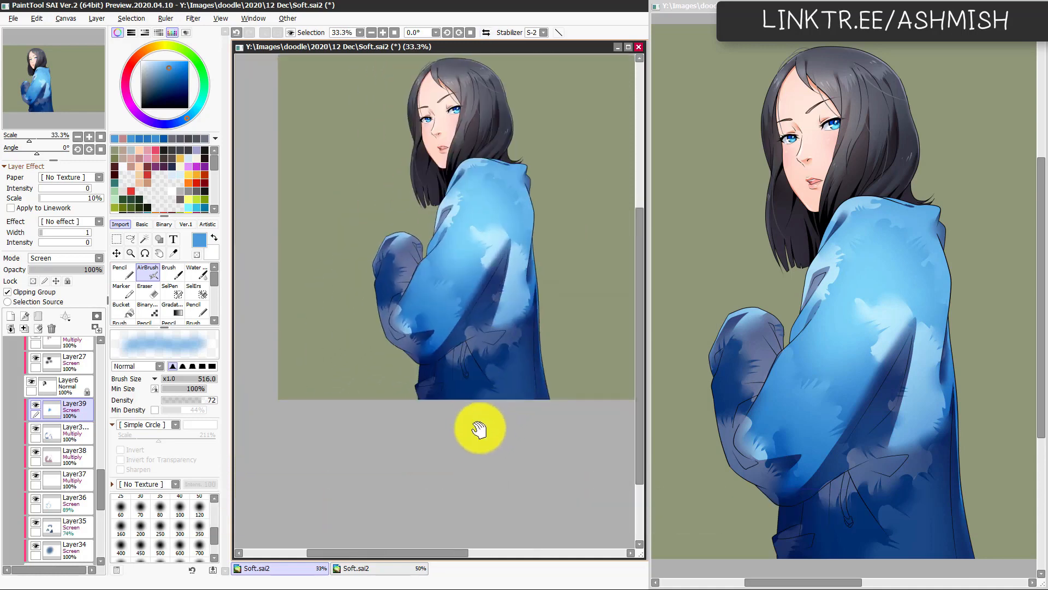
{"action": "key", "text": "Page_Up"}
{"action": "left_click_drag", "start_coordinate": [509, 389], "coordinate": [457, 408]}
{"action": "left_click_drag", "start_coordinate": [490, 347], "coordinate": [506, 324]}
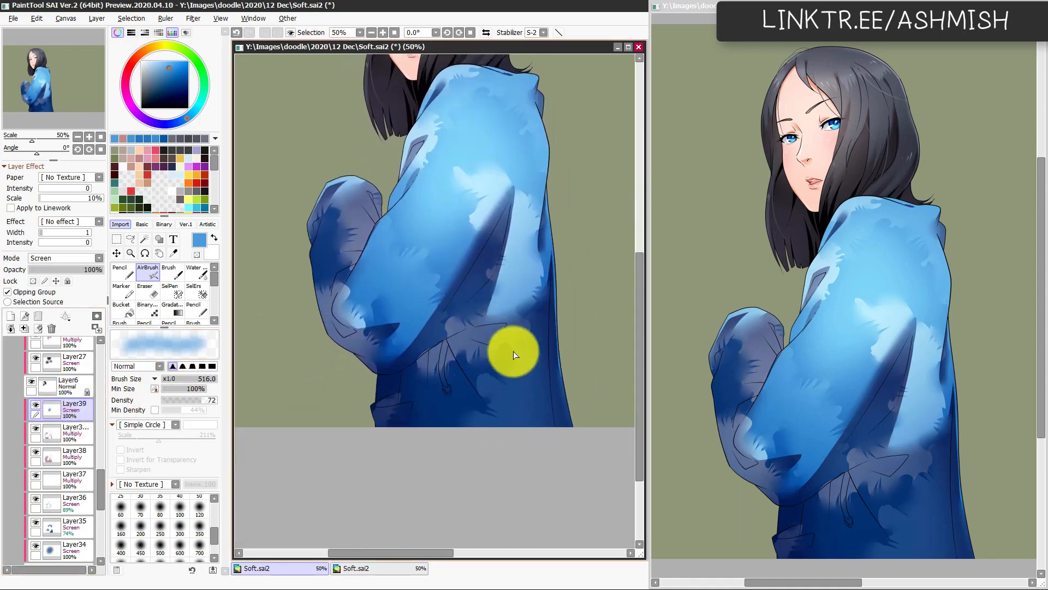
{"action": "key", "text": "Page_Down"}
{"action": "left_click_drag", "start_coordinate": [503, 364], "coordinate": [474, 425]}
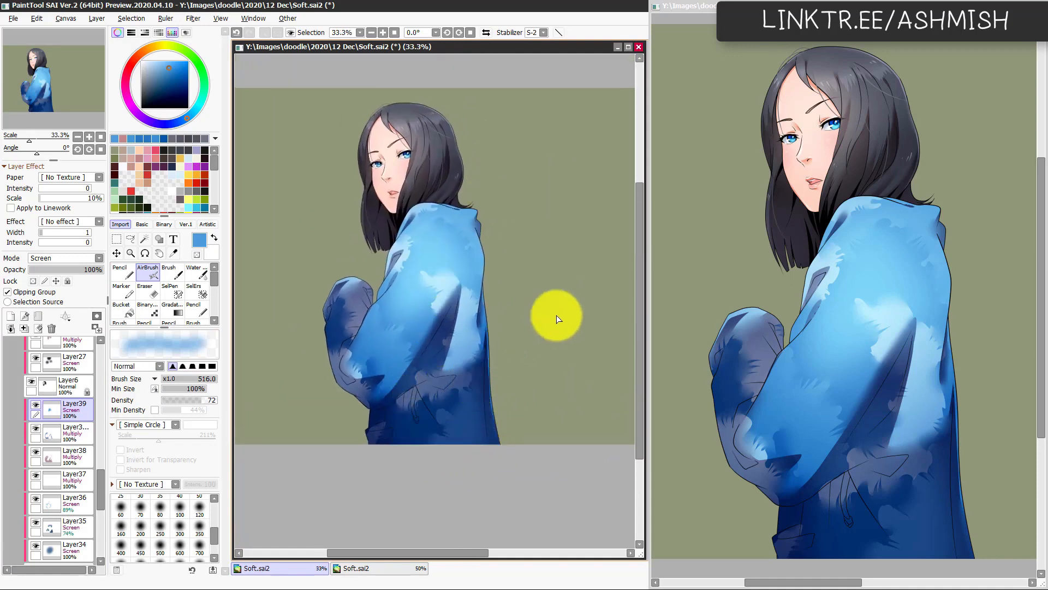
Step: Raise the luminance of Layer38 and its duplicate together by +30 with Hue/Saturation
{"action": "left_click", "coordinate": [78, 454]}
{"action": "left_click", "coordinate": [80, 436], "text": "ctrl"}
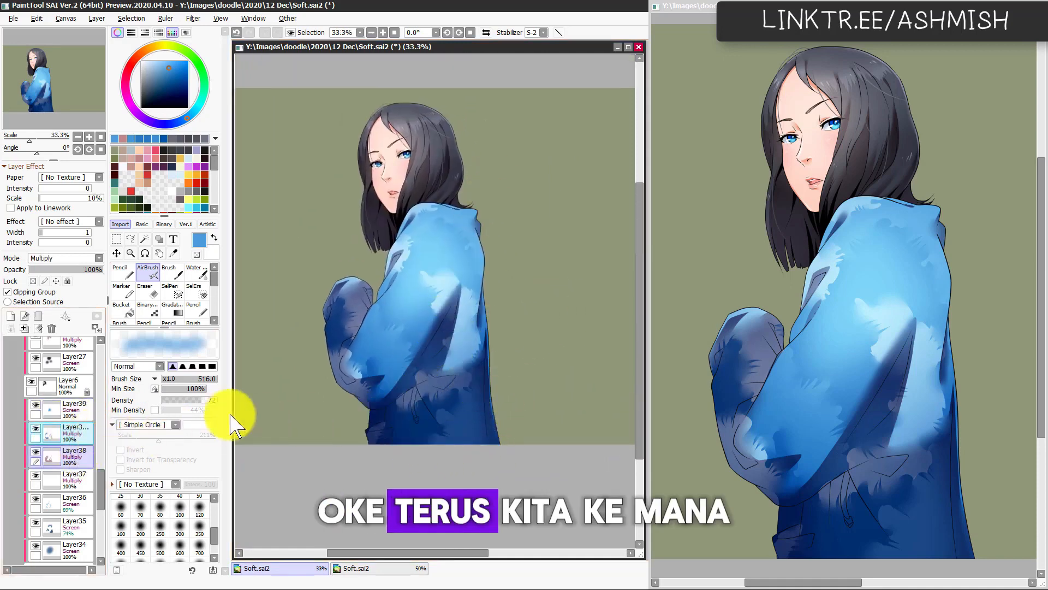
{"action": "key", "text": "ctrl+u"}
{"action": "scroll", "coordinate": [210, 477], "scroll_direction": "up", "scroll_amount": 9}
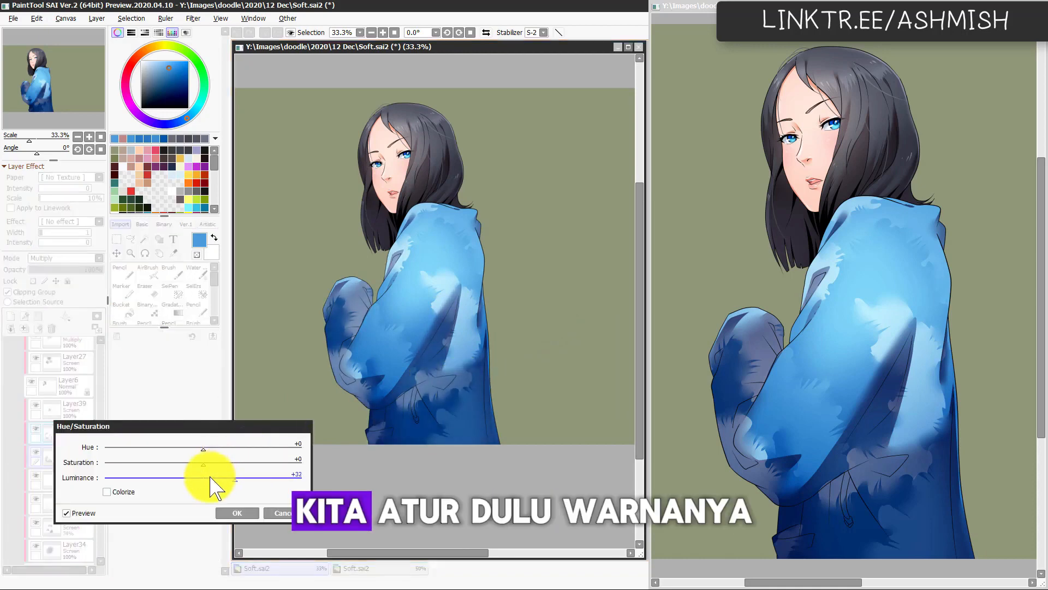
{"action": "scroll", "coordinate": [213, 478], "scroll_direction": "up", "scroll_amount": 3}
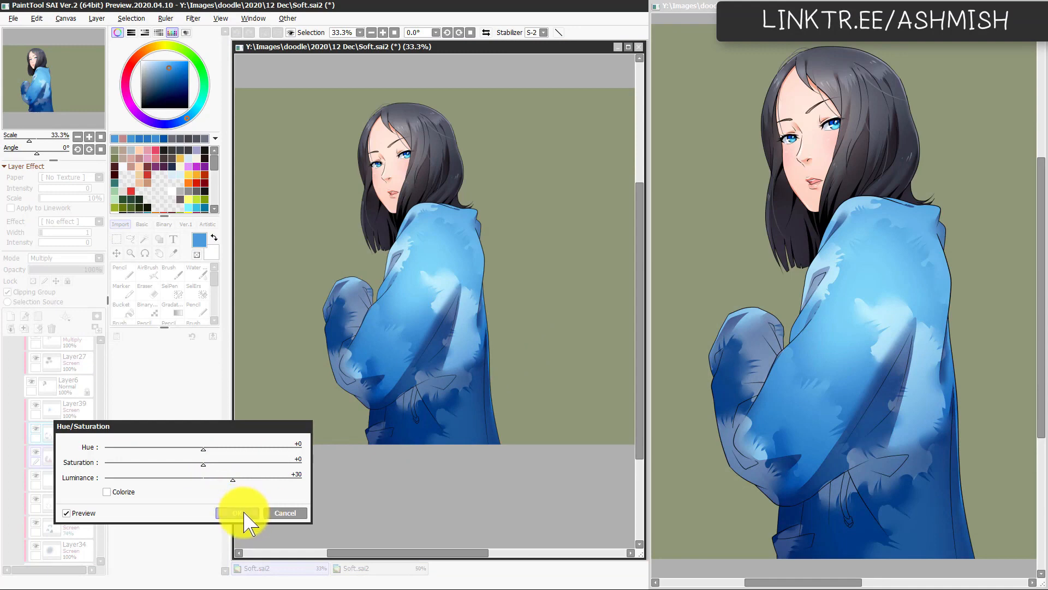
{"action": "left_click", "coordinate": [239, 513]}
Step: Lower the luminance of only the duplicated shadow layer to -27 with Hue/Saturation
{"action": "left_click", "coordinate": [78, 429]}
{"action": "key", "text": "ctrl+u"}
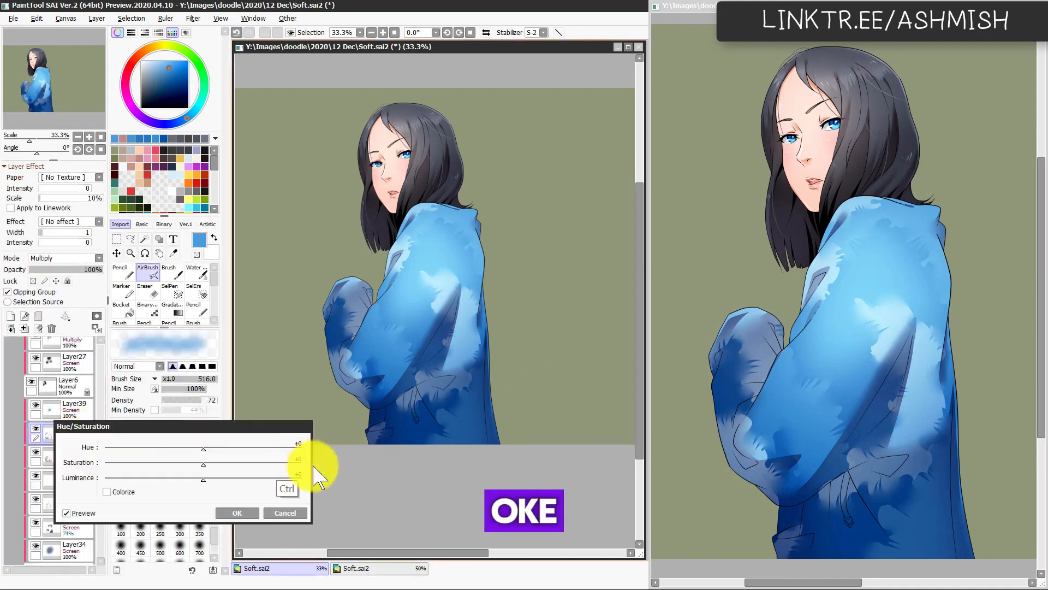
{"action": "scroll", "coordinate": [199, 483], "scroll_direction": "down", "scroll_amount": 20}
{"action": "scroll", "coordinate": [198, 481], "scroll_direction": "down", "scroll_amount": 6}
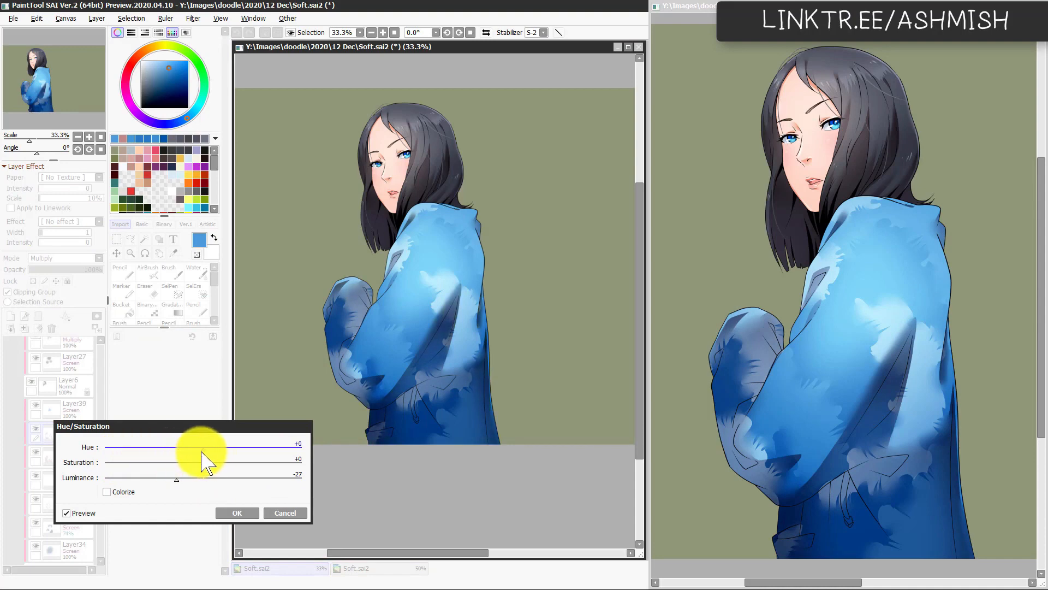
{"action": "left_click", "coordinate": [237, 513]}
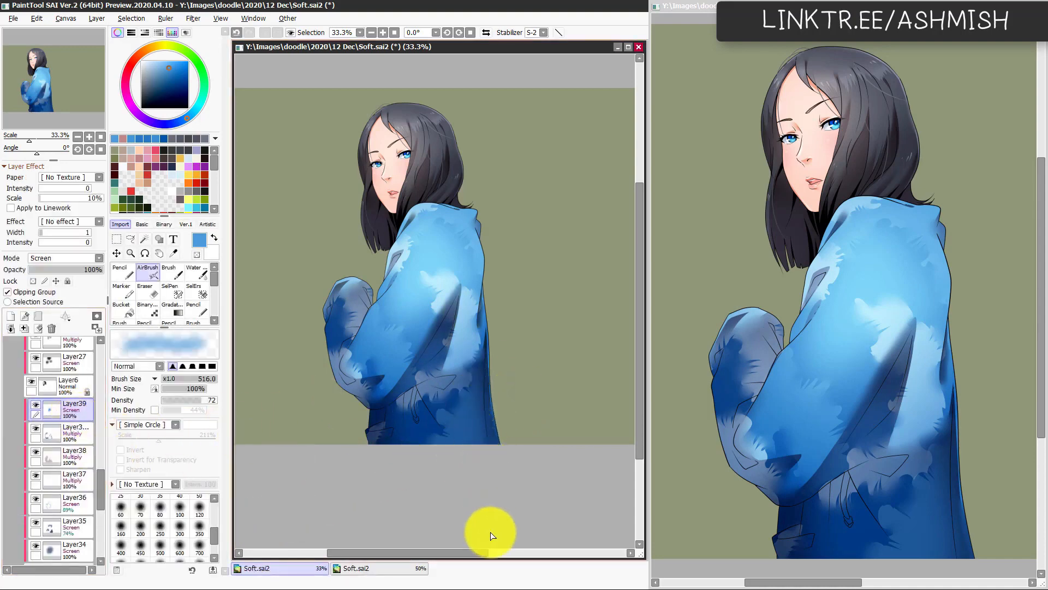
Step: Add another clipped layer above Layer39 and set it to Screen mode
{"action": "left_click_drag", "start_coordinate": [438, 411], "coordinate": [481, 401]}
{"action": "left_click", "coordinate": [48, 296]}
{"action": "left_click", "coordinate": [69, 260]}
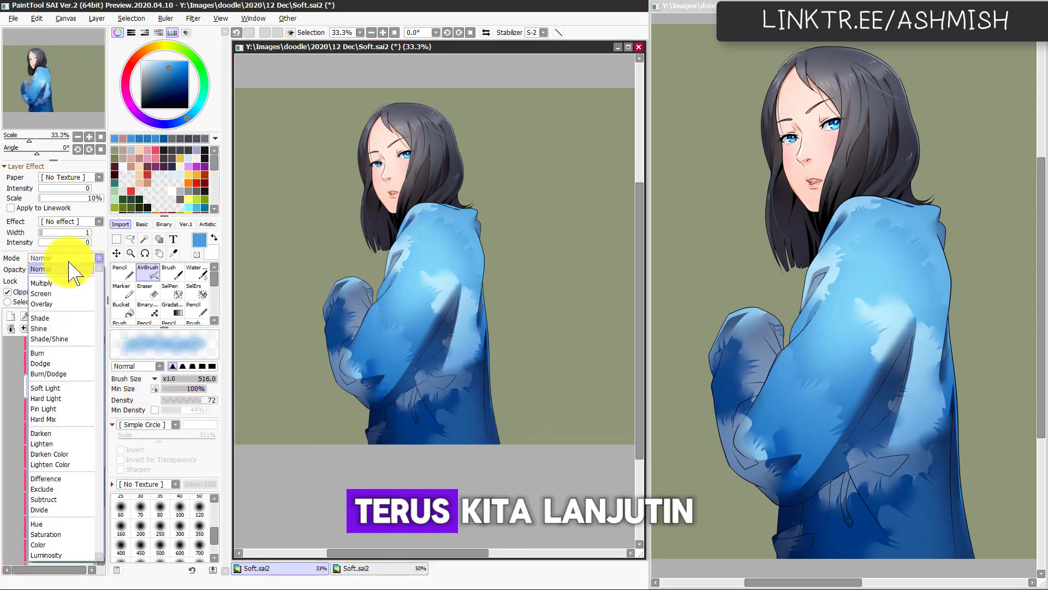
{"action": "left_click", "coordinate": [63, 293]}
{"action": "key", "text": "Page_Up"}
Step: Paint a light-blue highlight on the front of the jacket's shoulder with the Pencil and soften it with the Watercolor brush at size 189
{"action": "key", "text": "l"}
{"action": "left_click", "coordinate": [447, 219], "text": "alt"}
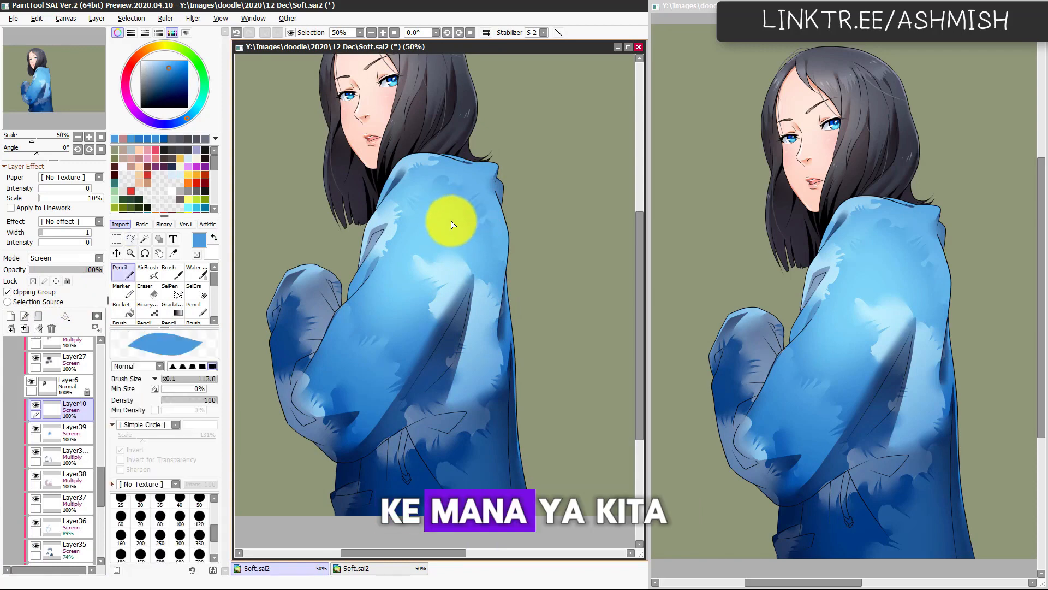
{"action": "mouse_move", "coordinate": [382, 213]}
{"action": "left_mouse_down"}
{"action": "mouse_move", "coordinate": [386, 222]}
{"action": "mouse_move", "coordinate": [435, 194]}
{"action": "mouse_move", "coordinate": [393, 219]}
{"action": "left_mouse_up"}
{"action": "key", "text": "c"}
{"action": "mouse_move", "coordinate": [441, 194]}
{"action": "left_mouse_down"}
{"action": "mouse_move", "coordinate": [401, 213]}
{"action": "mouse_move", "coordinate": [428, 190]}
{"action": "left_mouse_up"}
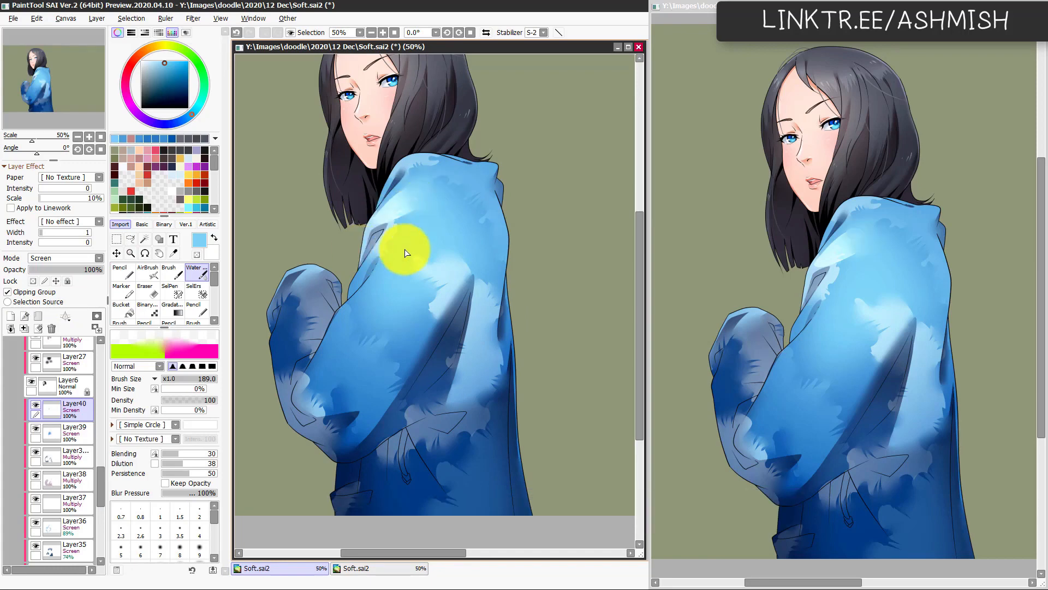
{"action": "scroll", "coordinate": [458, 362], "scroll_direction": "down", "scroll_amount": 1}
{"action": "scroll", "coordinate": [453, 375], "scroll_direction": "up", "scroll_amount": 1}
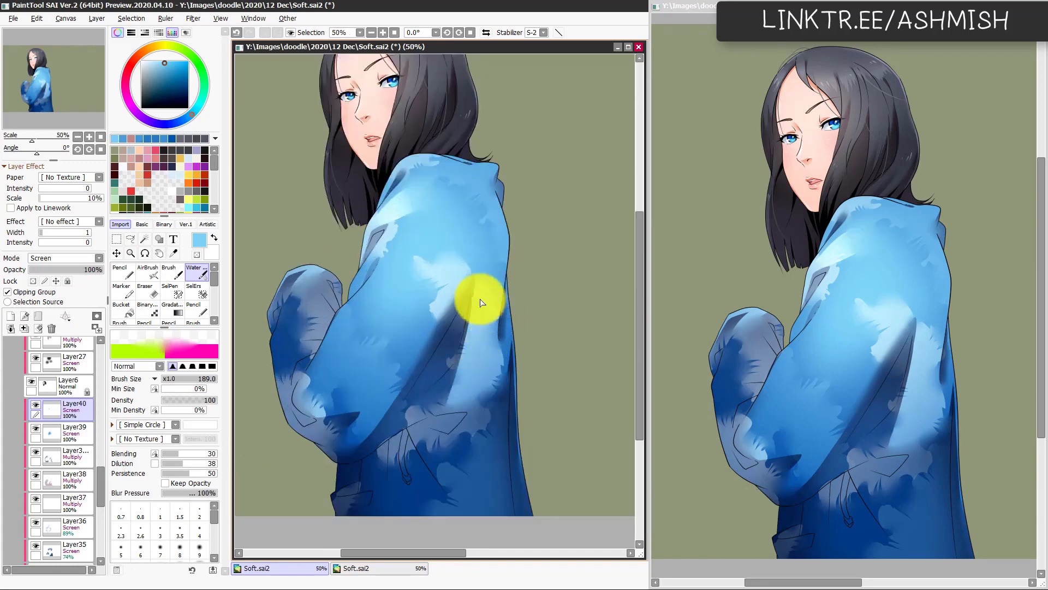
Step: Lasso a bent stripe running from the shoulder down the sleeve, airbrush it light blue on the Screen layer, and deselect
{"action": "key", "text": "l"}
{"action": "mouse_move", "coordinate": [413, 208]}
{"action": "left_mouse_down"}
{"action": "mouse_move", "coordinate": [391, 238]}
{"action": "mouse_move", "coordinate": [386, 291]}
{"action": "mouse_move", "coordinate": [309, 386]}
{"action": "mouse_move", "coordinate": [318, 396]}
{"action": "mouse_move", "coordinate": [372, 336]}
{"action": "left_mouse_up"}
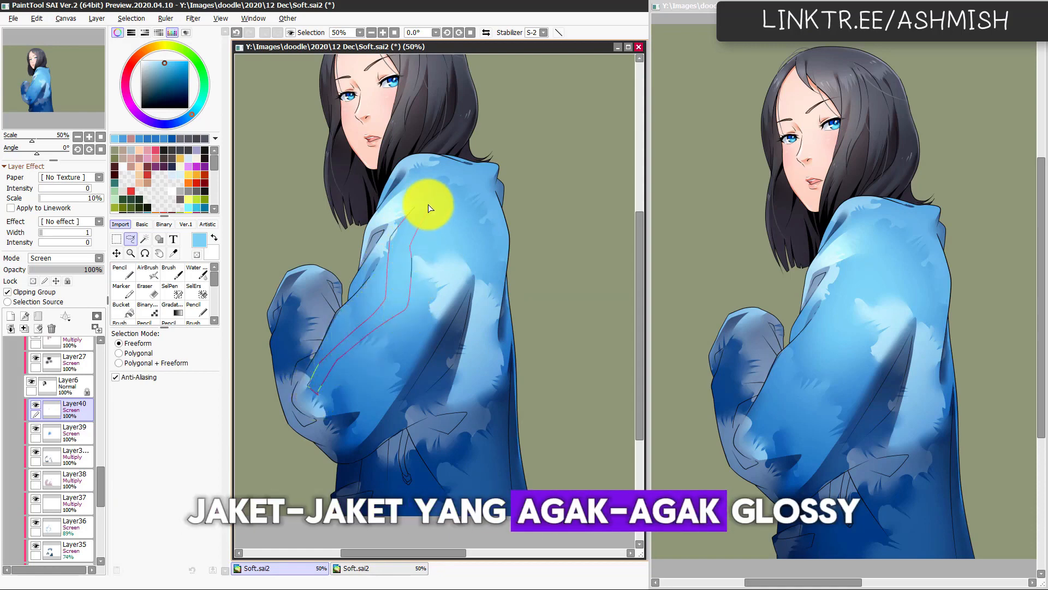
{"action": "left_click_drag", "start_coordinate": [428, 208], "coordinate": [415, 201]}
{"action": "key", "text": "b"}
{"action": "left_click_drag", "start_coordinate": [344, 379], "coordinate": [409, 248]}
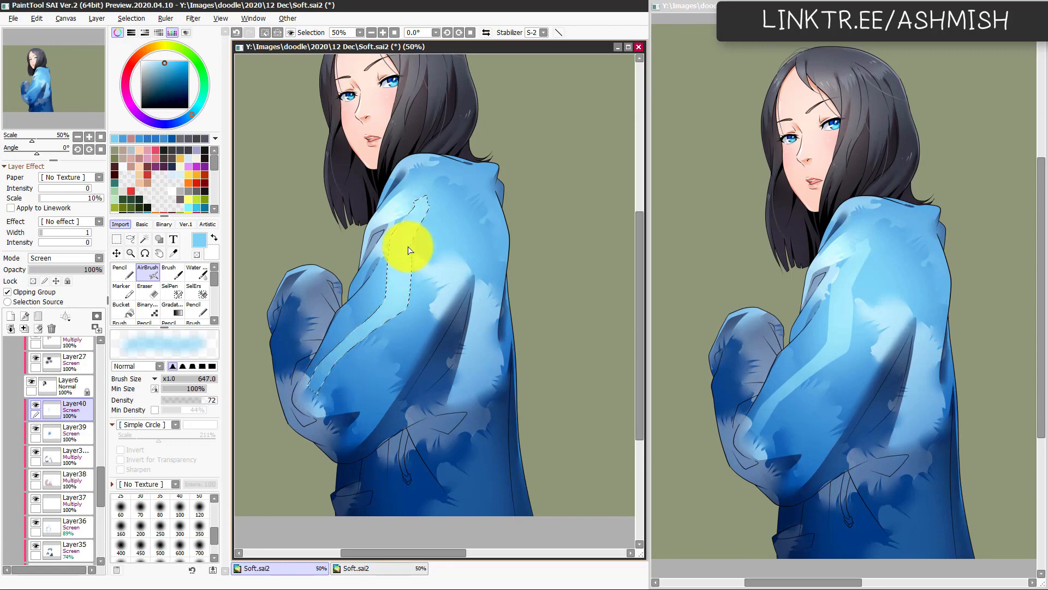
{"action": "key", "text": "ctrl+d"}
Step: Soften the lower end of the sleeve's light stripe with the Watercolor brush at size 196, checking it on the mirrored canvas
{"action": "key", "text": "c"}
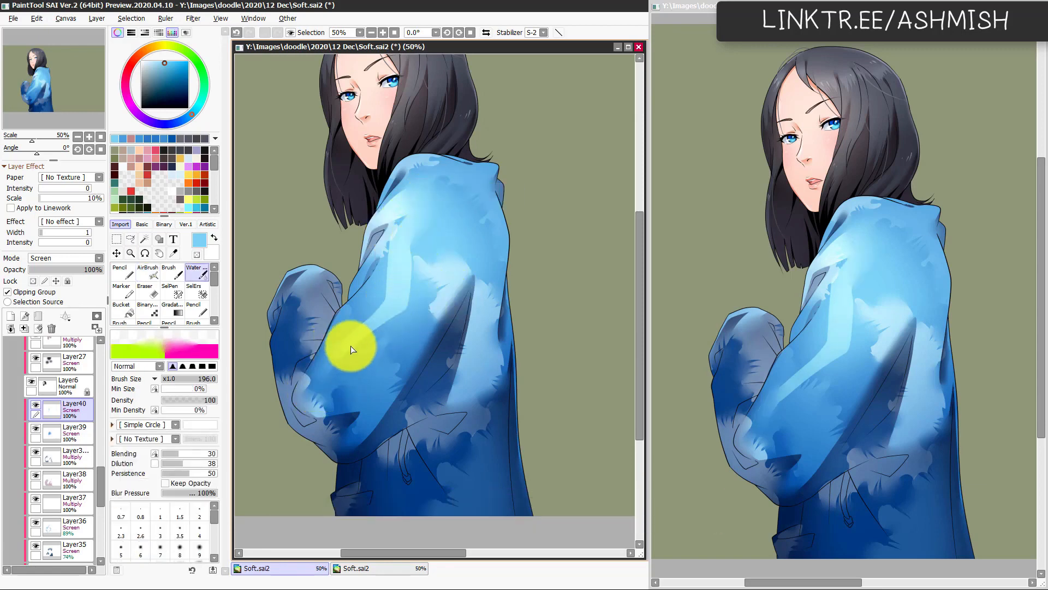
{"action": "key", "text": "h"}
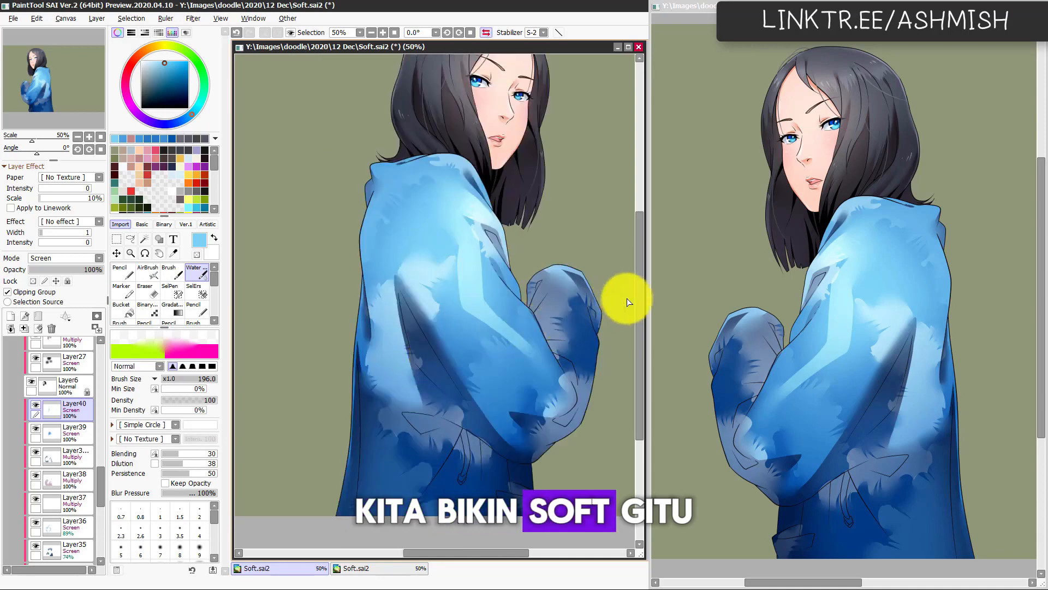
{"action": "key", "text": "h"}
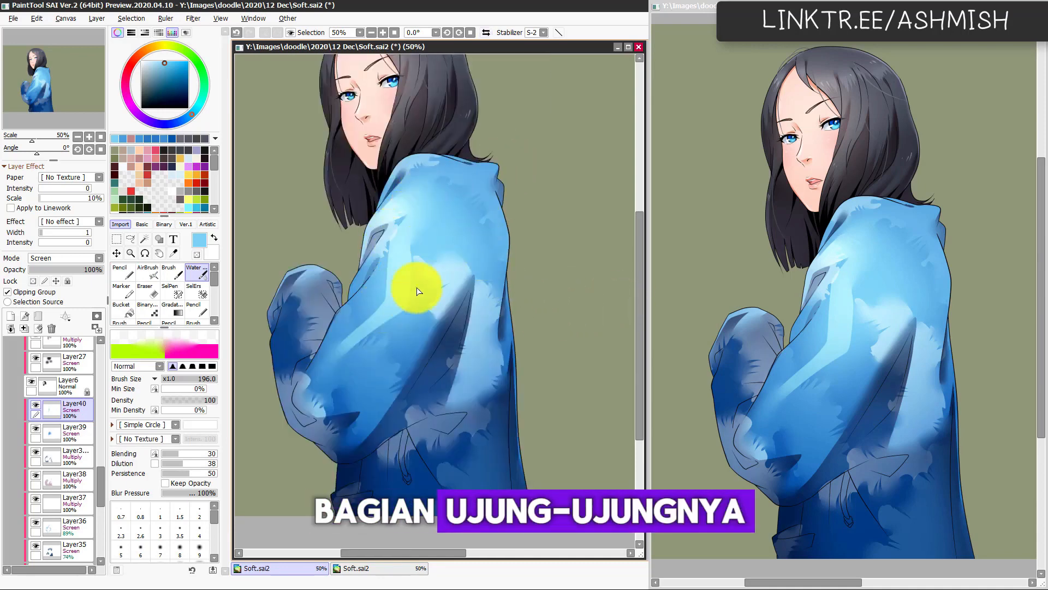
Step: Lasso a narrow stripe down the back of the jacket, airbrush it light blue, and soften its end with the Watercolor brush at size 201
{"action": "key", "text": "l"}
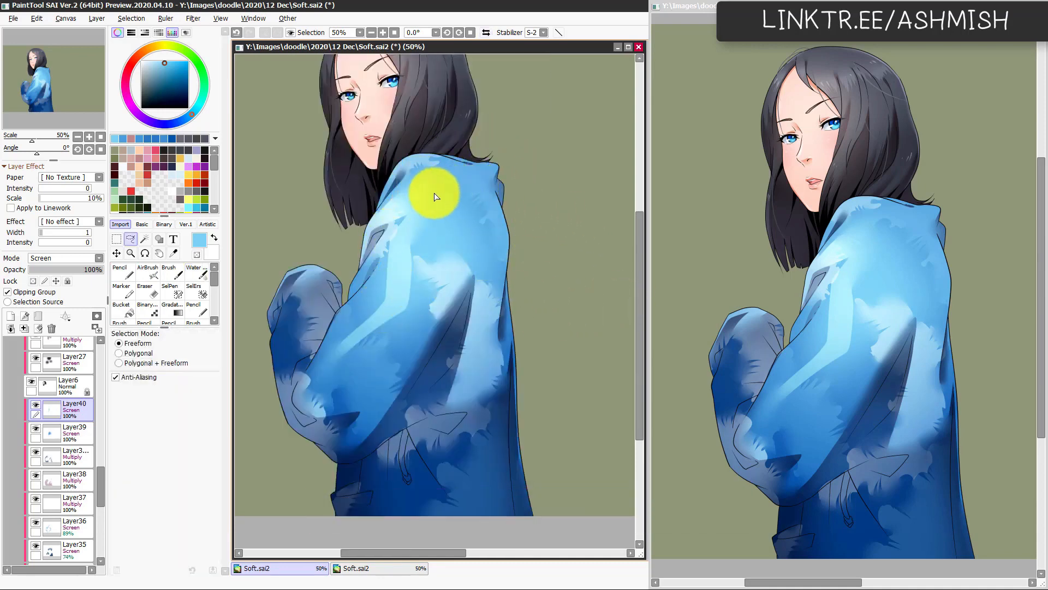
{"action": "mouse_move", "coordinate": [489, 211]}
{"action": "left_mouse_down"}
{"action": "mouse_move", "coordinate": [476, 380]}
{"action": "mouse_move", "coordinate": [489, 214]}
{"action": "left_mouse_up"}
{"action": "key", "text": "a"}
{"action": "mouse_move", "coordinate": [536, 295]}
{"action": "left_mouse_down"}
{"action": "mouse_move", "coordinate": [496, 274]}
{"action": "mouse_move", "coordinate": [487, 316]}
{"action": "mouse_move", "coordinate": [515, 295]}
{"action": "left_mouse_up"}
{"action": "key", "text": "ctrl+d"}
{"action": "key", "text": "w"}
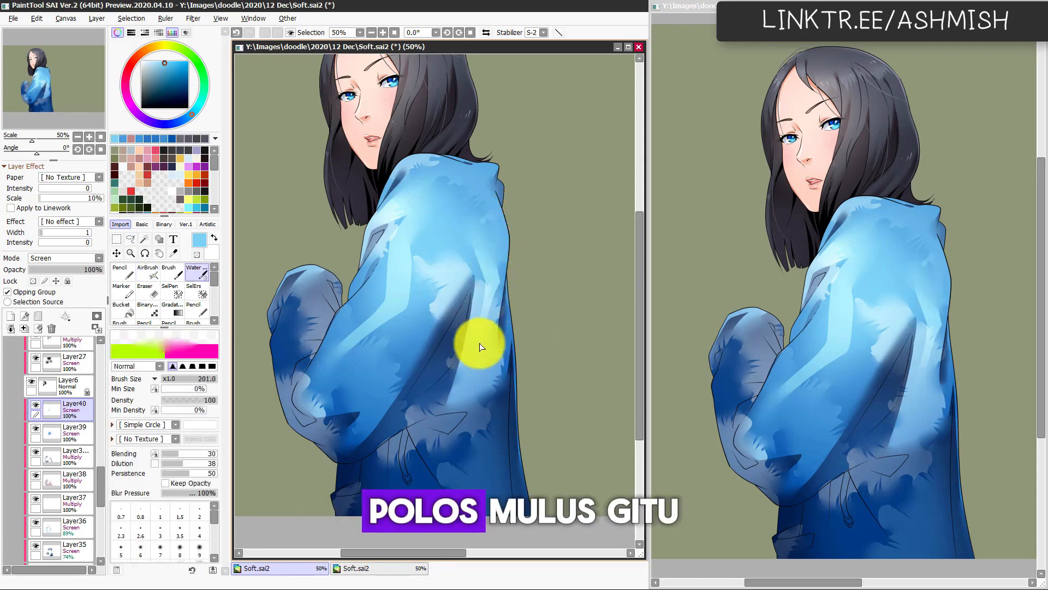
{"action": "key", "text": "h"}
{"action": "key", "text": "h"}
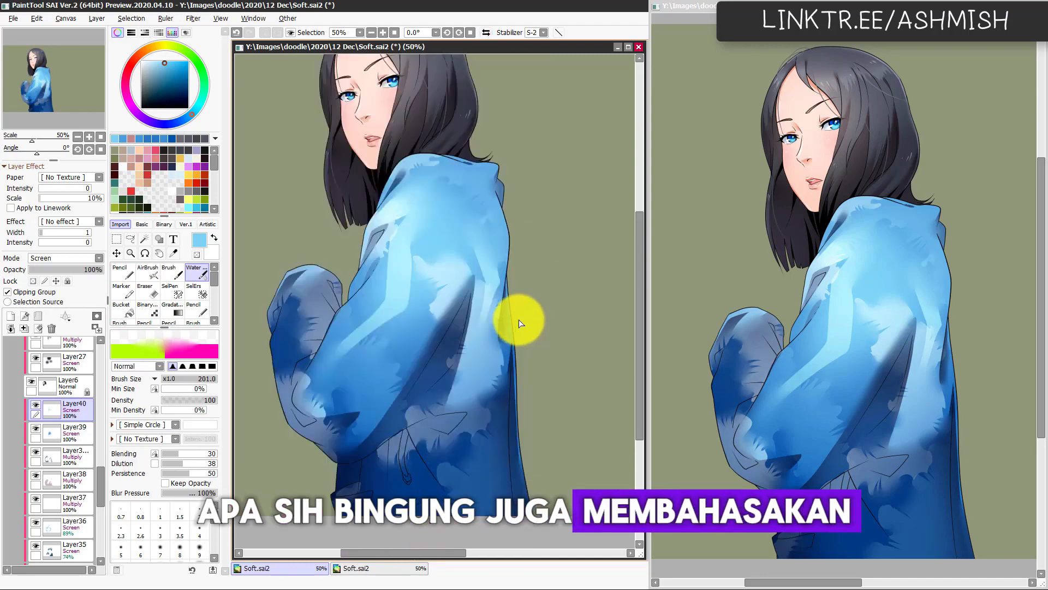
Step: Trim the stripe on the jacket's back with the Eraser at size 86 and blend its edges with the Watercolor brush
{"action": "key", "text": "e"}
{"action": "left_click_drag", "start_coordinate": [468, 285], "coordinate": [476, 289]}
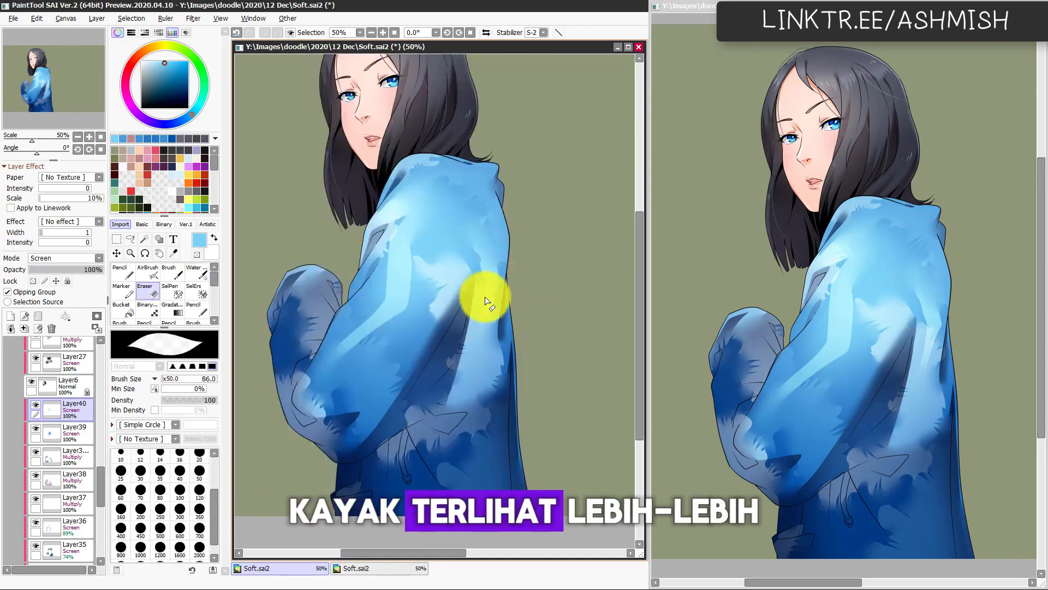
{"action": "key", "text": "c"}
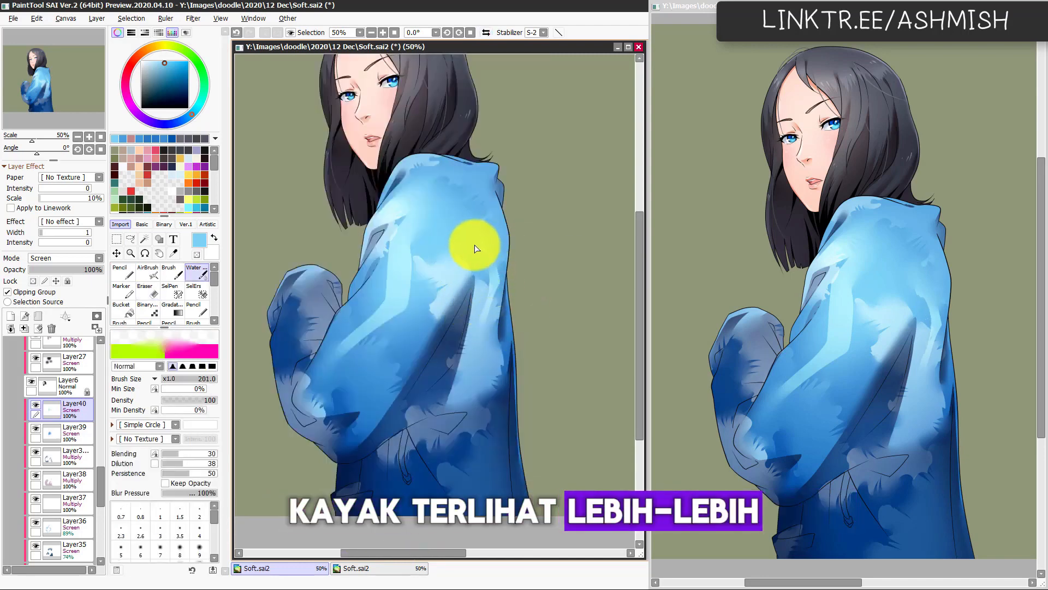
{"action": "mouse_move", "coordinate": [475, 248]}
{"action": "left_mouse_down"}
{"action": "mouse_move", "coordinate": [489, 279]}
{"action": "mouse_move", "coordinate": [475, 326]}
{"action": "mouse_move", "coordinate": [486, 270]}
{"action": "mouse_move", "coordinate": [461, 375]}
{"action": "mouse_move", "coordinate": [471, 374]}
{"action": "mouse_move", "coordinate": [469, 430]}
{"action": "mouse_move", "coordinate": [490, 418]}
{"action": "left_mouse_up"}
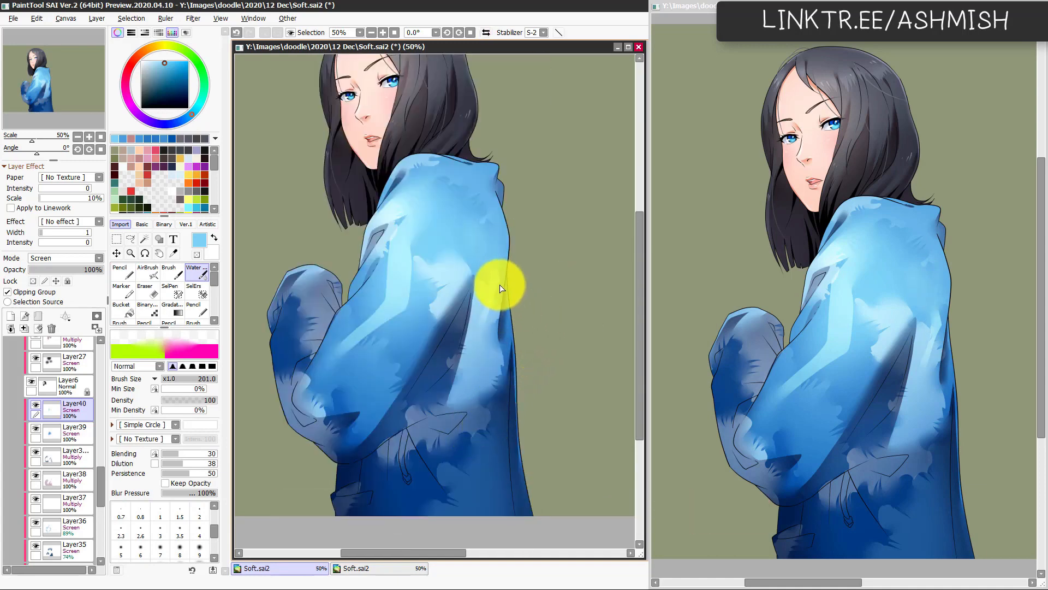
{"action": "key", "text": "e"}
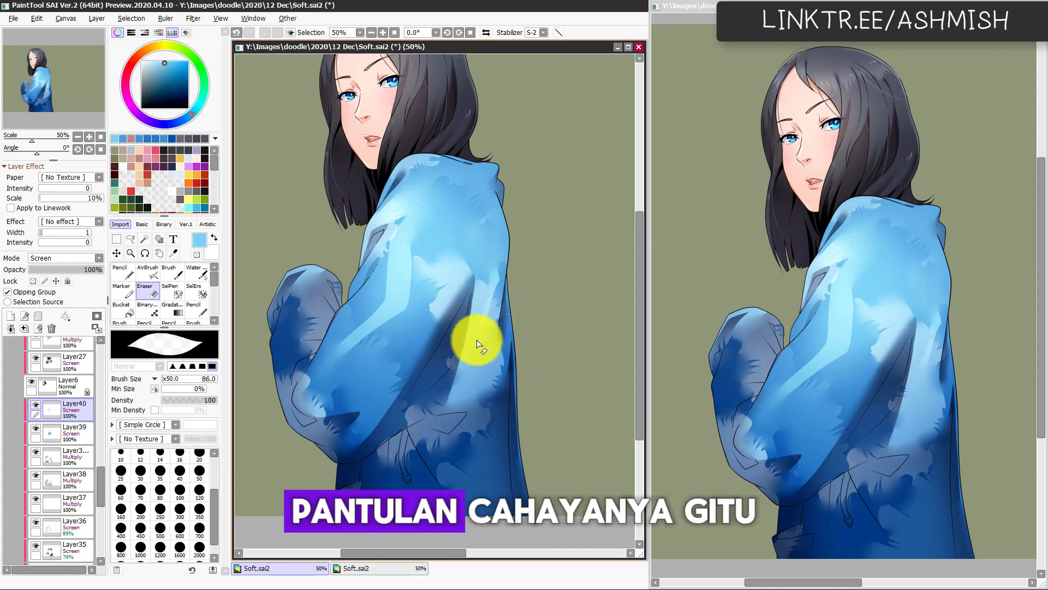
Step: Try to fade the lower part of the sleeve's light stripe with the Watercolor brush at size 201
{"action": "key", "text": "c"}
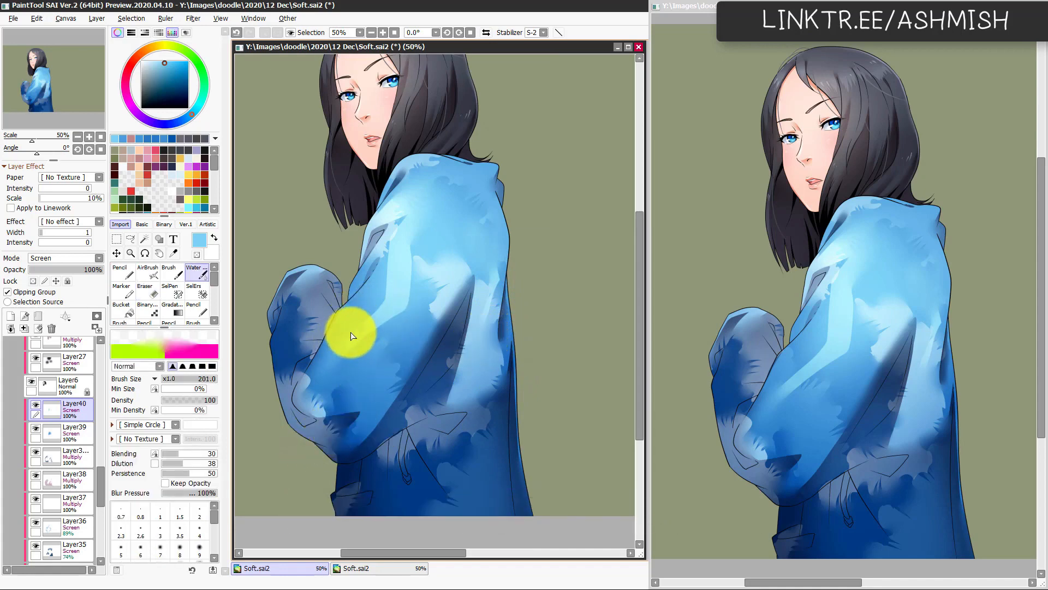
{"action": "left_click_drag", "start_coordinate": [354, 336], "coordinate": [350, 367]}
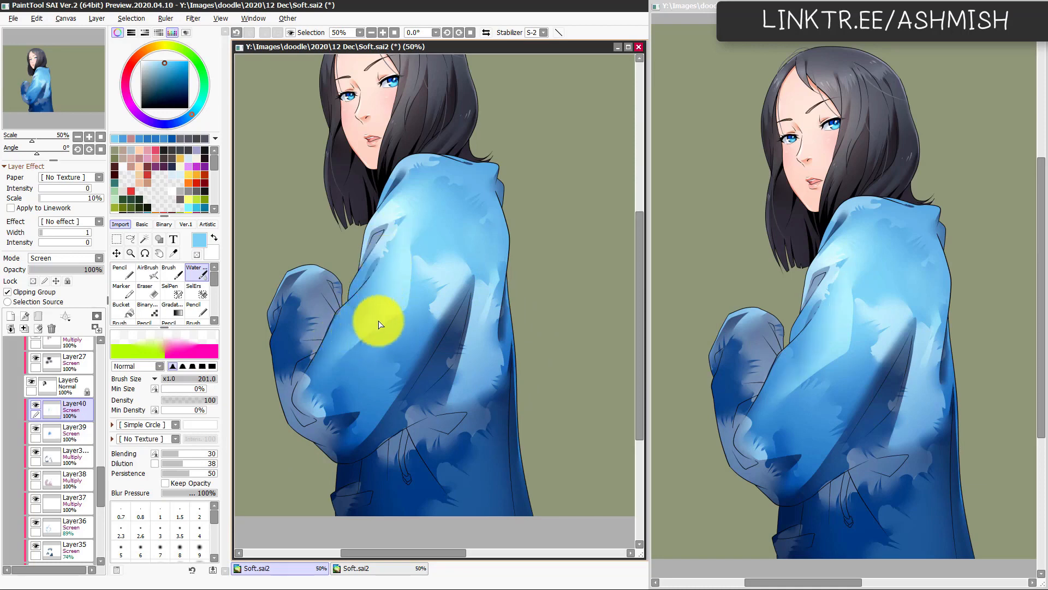
{"action": "key", "text": "h"}
{"action": "key", "text": "h"}
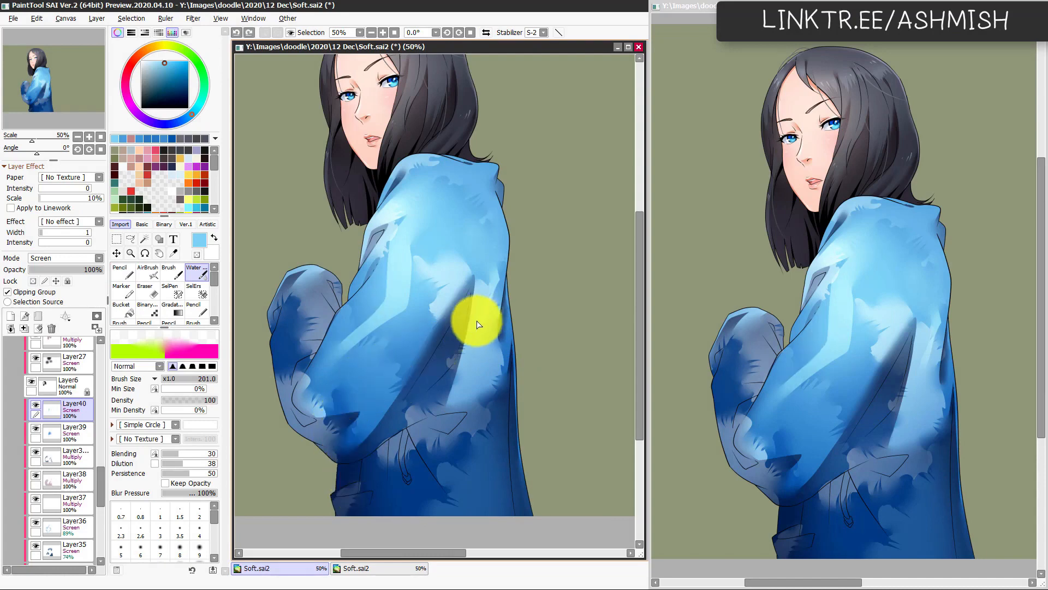
Step: Try to trim the lower sleeve stripe with the Eraser at size 86, undo it, and check the jacket on the mirrored canvas
{"action": "key", "text": "e"}
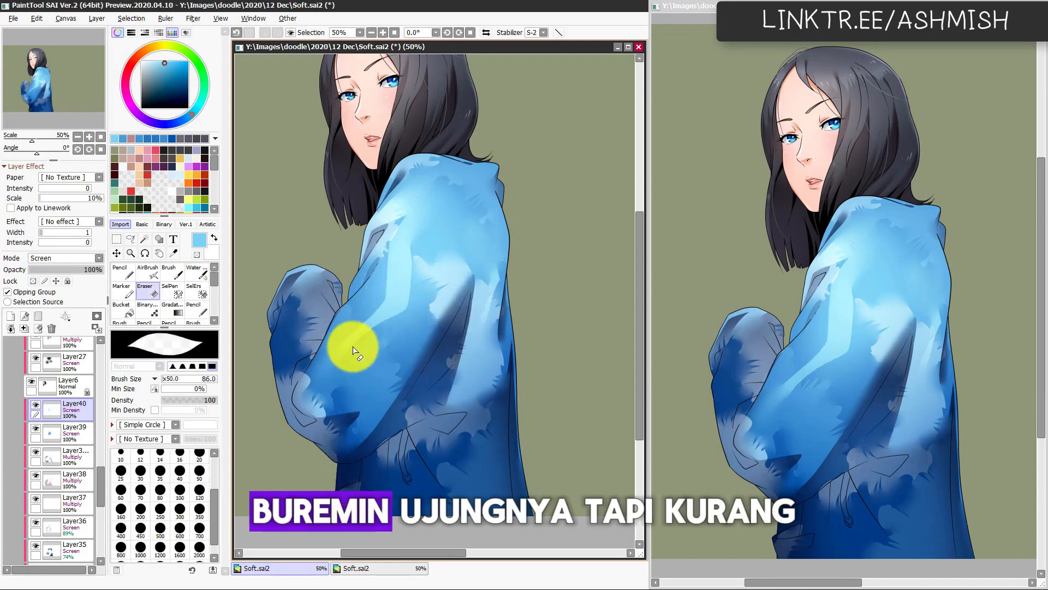
{"action": "left_click_drag", "start_coordinate": [402, 321], "coordinate": [353, 351]}
{"action": "left_click_drag", "start_coordinate": [416, 309], "coordinate": [383, 331]}
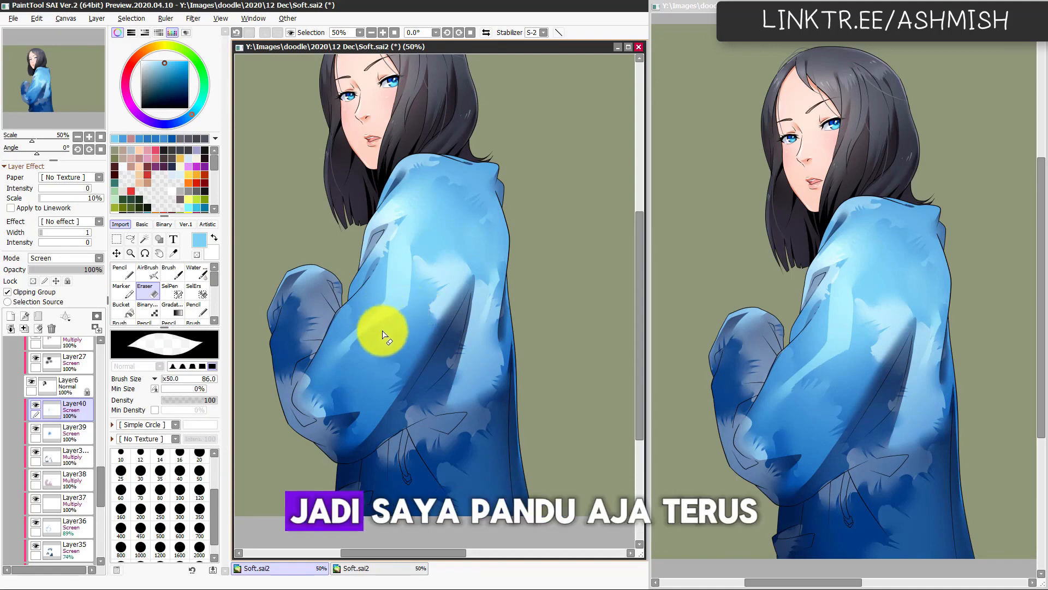
{"action": "key", "text": "e"}
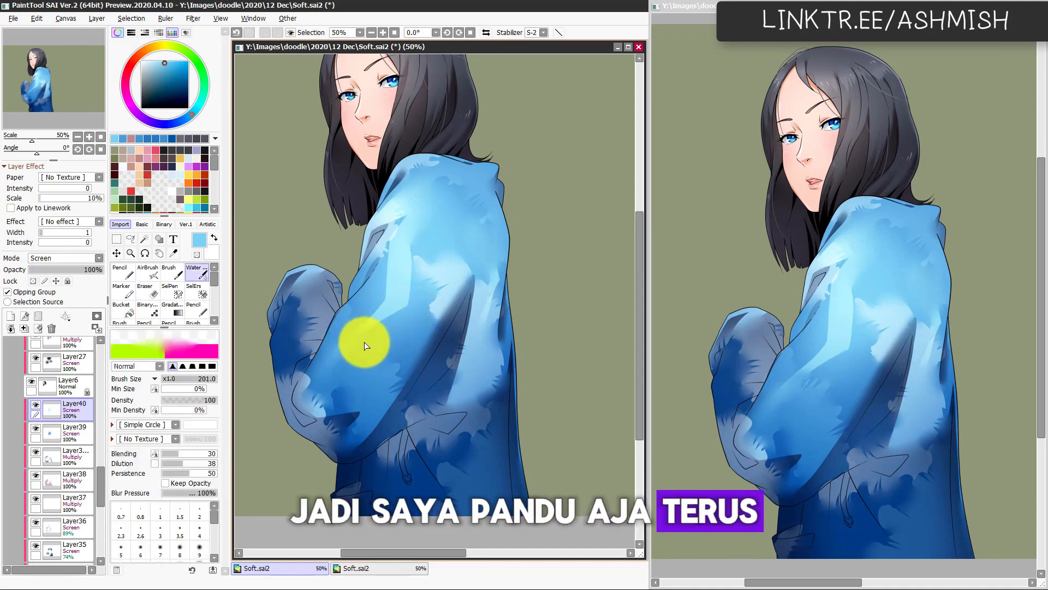
{"action": "key", "text": "ctrl+z"}
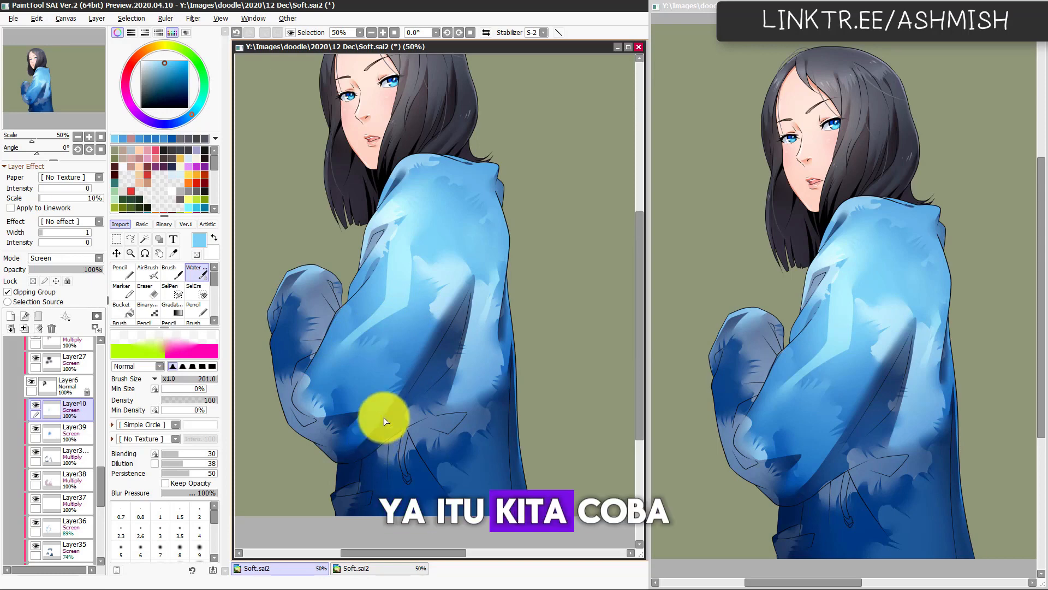
{"action": "key", "text": "h"}
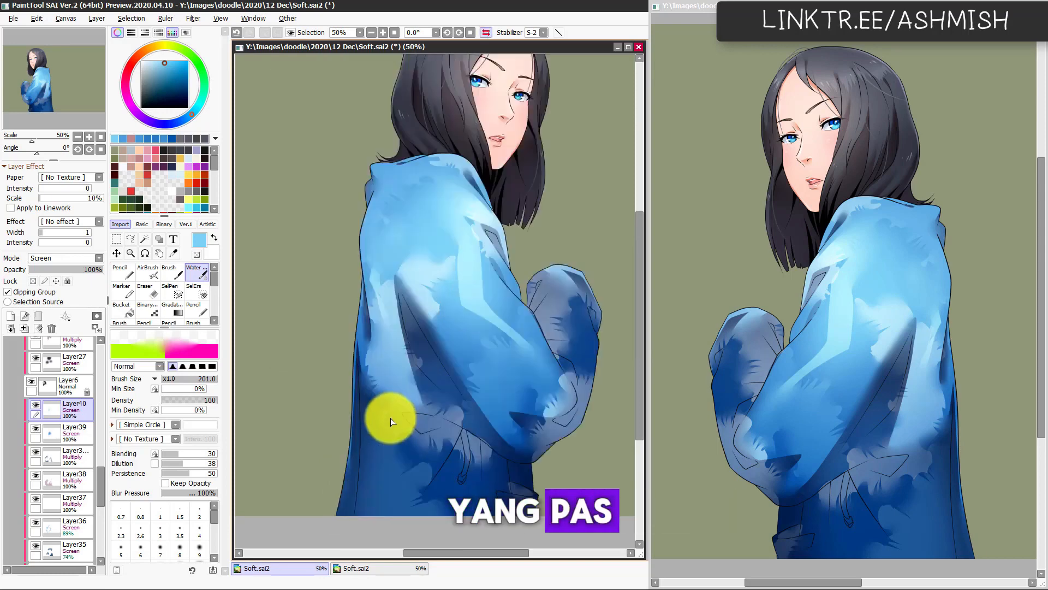
{"action": "key", "text": "h"}
Step: Lasso a curved patch along the top of the shoulder near the collar, airbrush it light blue at size 358, and deselect
{"action": "key", "text": "l"}
{"action": "mouse_move", "coordinate": [476, 171]}
{"action": "left_mouse_down"}
{"action": "mouse_move", "coordinate": [405, 198]}
{"action": "mouse_move", "coordinate": [476, 197]}
{"action": "mouse_move", "coordinate": [441, 178]}
{"action": "mouse_move", "coordinate": [427, 192]}
{"action": "mouse_move", "coordinate": [498, 175]}
{"action": "mouse_move", "coordinate": [462, 188]}
{"action": "left_mouse_up"}
{"action": "key", "text": "b"}
{"action": "key", "text": "ctrl+alt"}
{"action": "left_click_drag", "start_coordinate": [462, 189], "coordinate": [456, 186]}
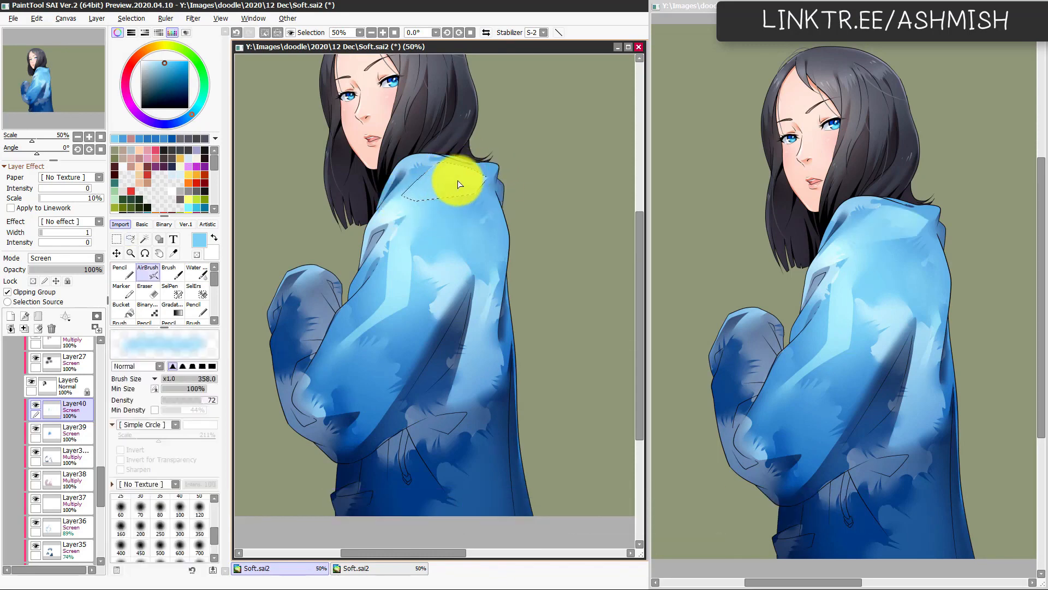
{"action": "key", "text": "ctrl+d"}
Step: Soften the edges of the collar-side highlight with the Watercolor brush at size 201 and check the canvas mirrored
{"action": "key", "text": "c"}
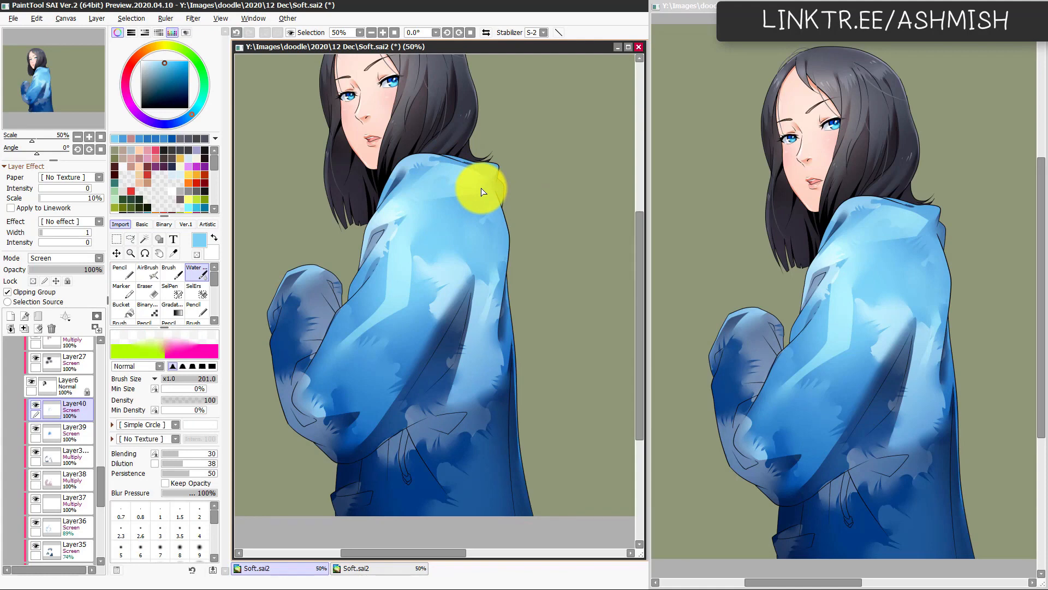
{"action": "mouse_move", "coordinate": [481, 191]}
{"action": "left_mouse_down"}
{"action": "mouse_move", "coordinate": [417, 205]}
{"action": "mouse_move", "coordinate": [445, 195]}
{"action": "mouse_move", "coordinate": [417, 182]}
{"action": "left_mouse_up"}
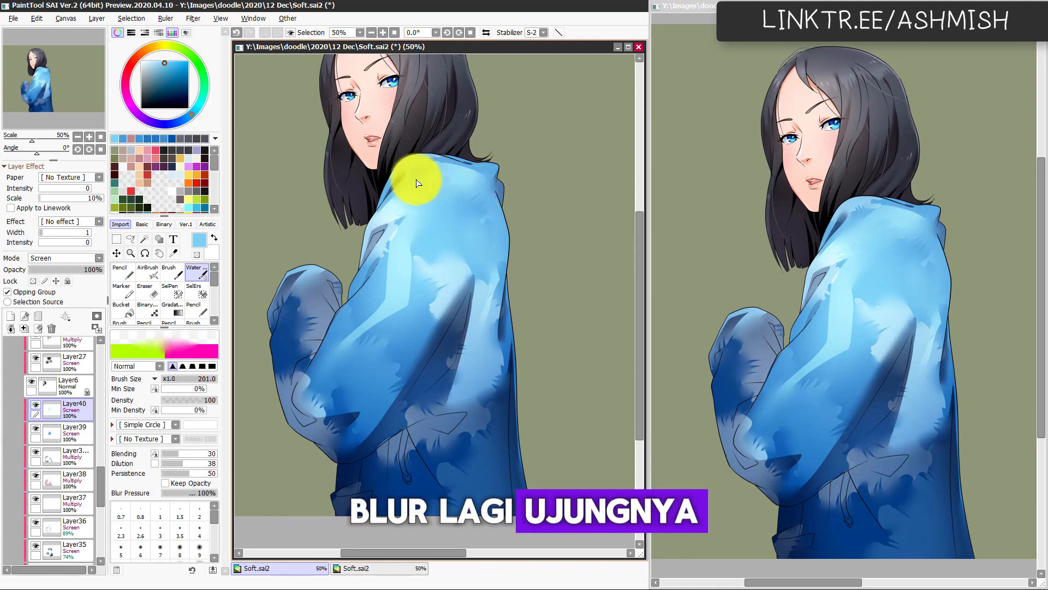
{"action": "key", "text": "h"}
{"action": "key", "text": "h"}
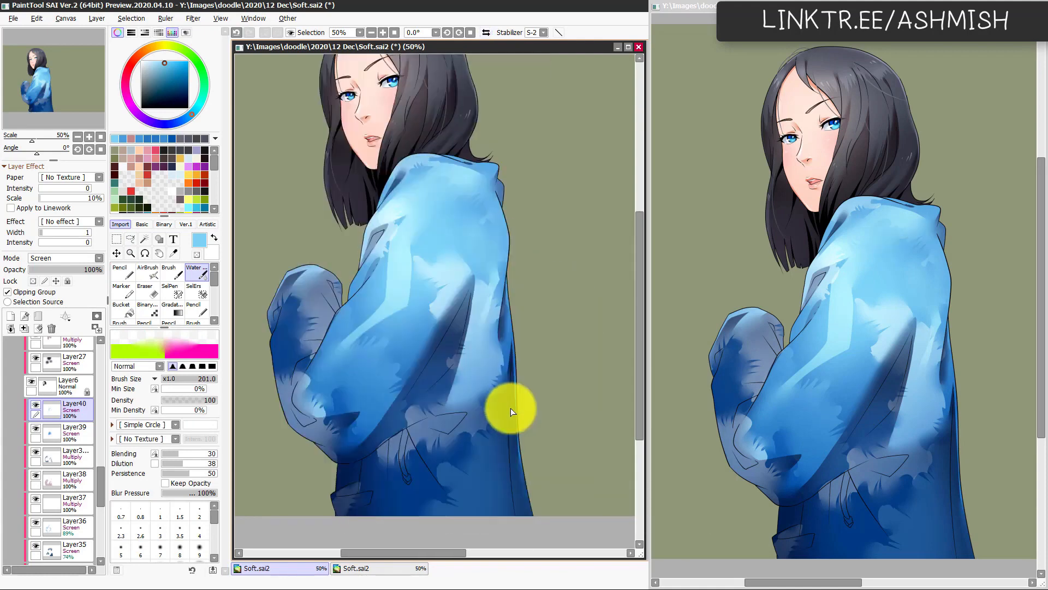
Step: Lasso a rounded patch on the middle of the shoulder and lighten it with the AirBrush at size 521
{"action": "key", "text": "l"}
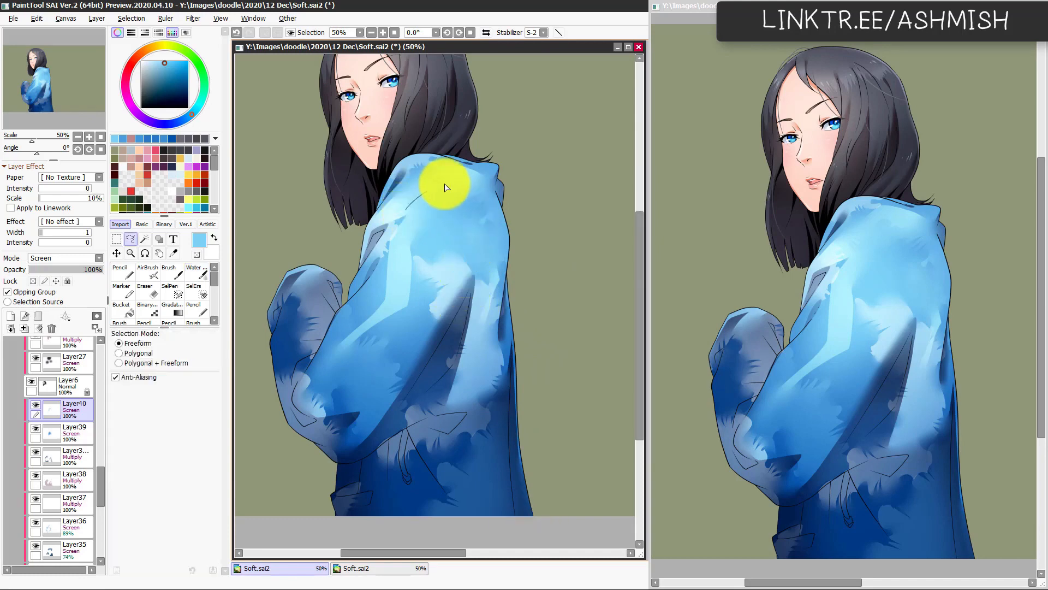
{"action": "mouse_move", "coordinate": [445, 187]}
{"action": "left_mouse_down"}
{"action": "mouse_move", "coordinate": [477, 226]}
{"action": "mouse_move", "coordinate": [440, 263]}
{"action": "mouse_move", "coordinate": [411, 235]}
{"action": "left_mouse_up"}
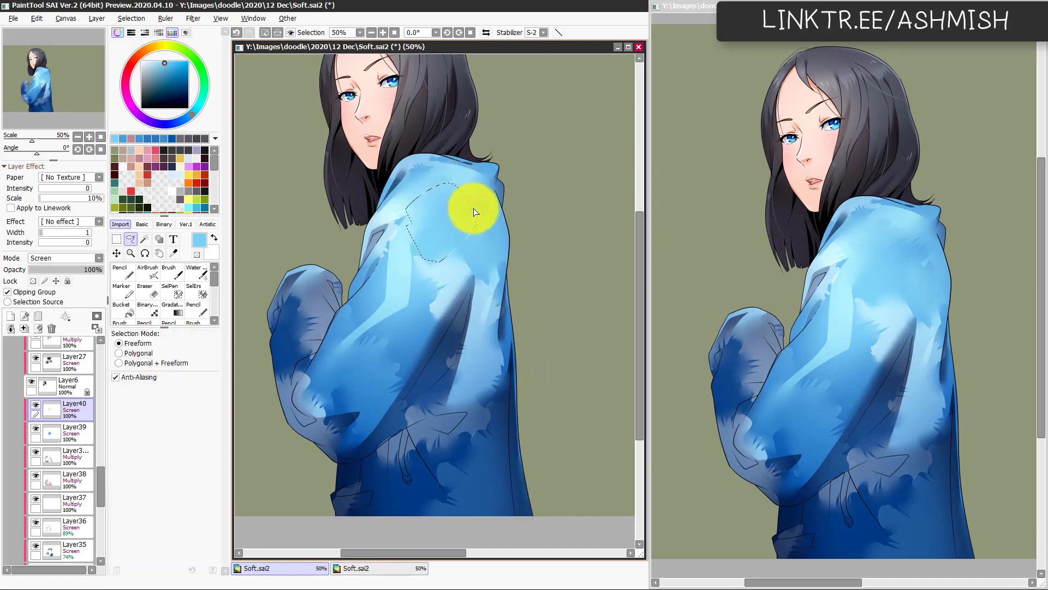
{"action": "key", "text": "v"}
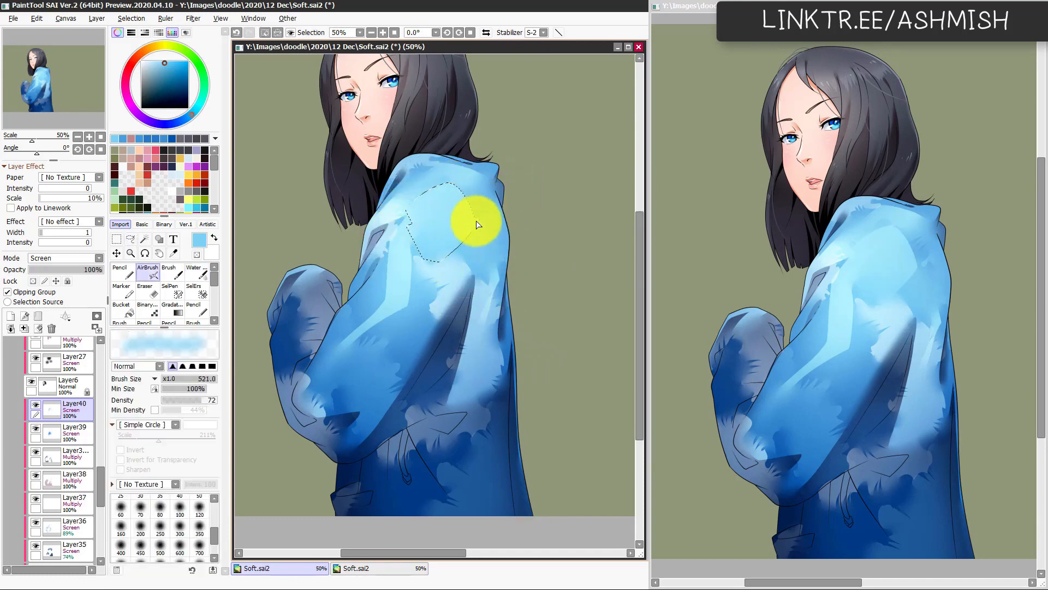
Step: Blend the edges of the rounded shoulder highlight with the Watercolor brush at size 194, working on both canvas orientations
{"action": "key", "text": "c"}
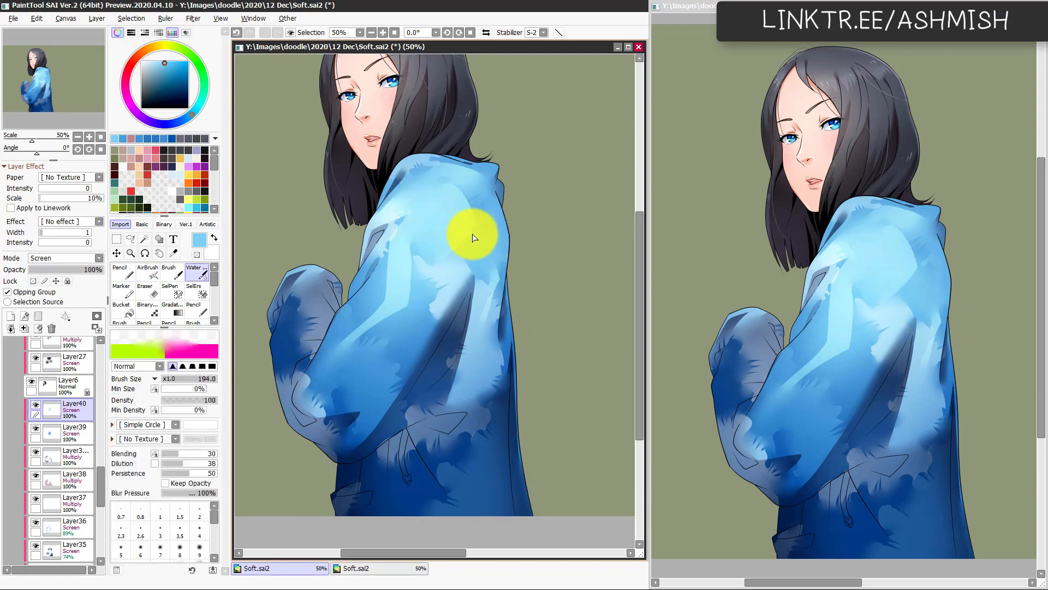
{"action": "key", "text": "h"}
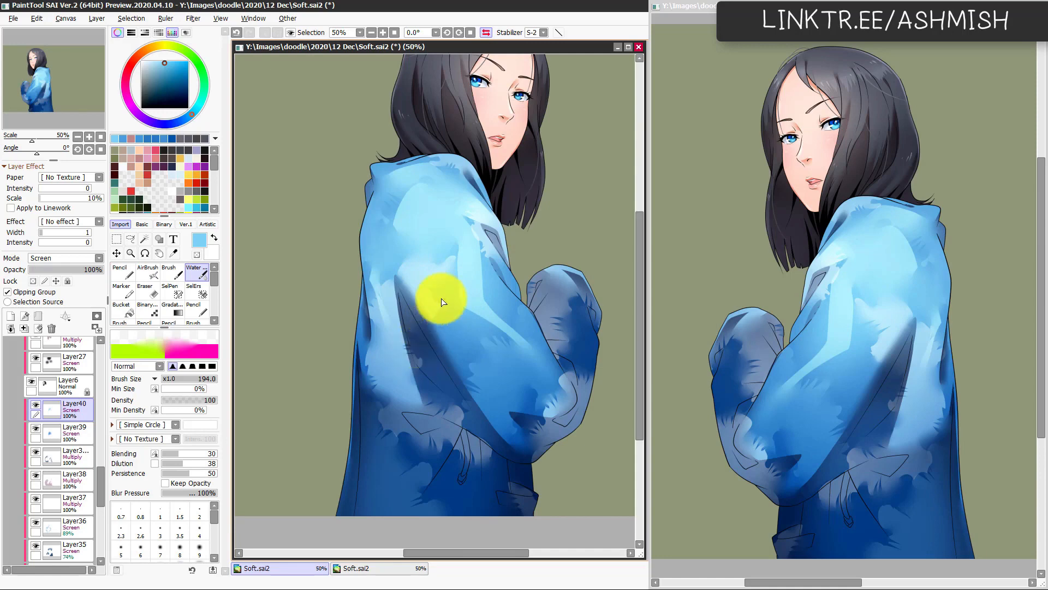
{"action": "mouse_move", "coordinate": [443, 302]}
{"action": "left_mouse_down"}
{"action": "mouse_move", "coordinate": [399, 211]}
{"action": "mouse_move", "coordinate": [386, 237]}
{"action": "mouse_move", "coordinate": [441, 236]}
{"action": "left_mouse_up"}
{"action": "key", "text": "h"}
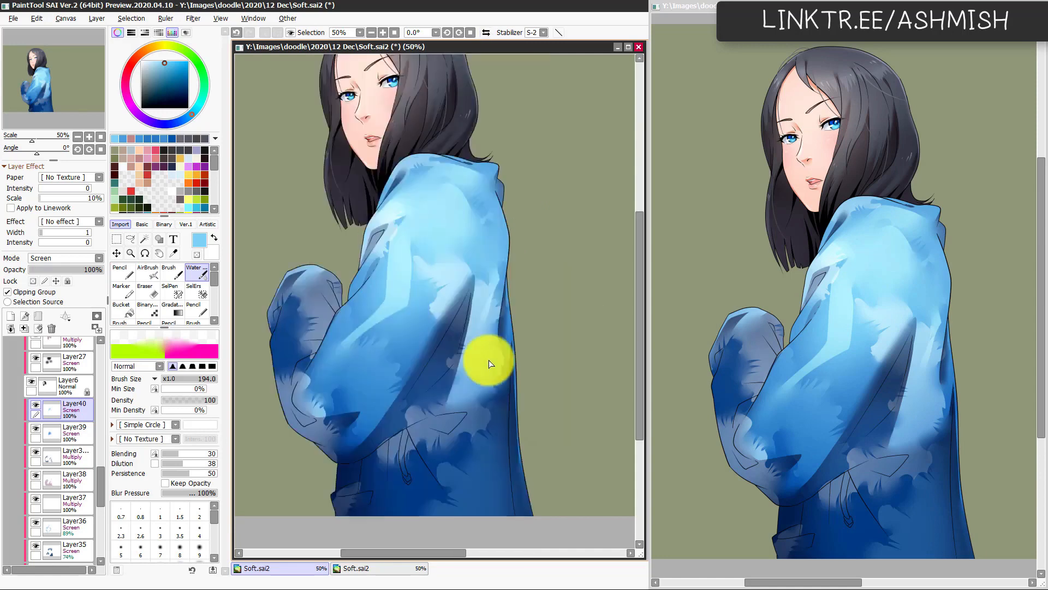
{"action": "key", "text": "h"}
{"action": "key", "text": "h"}
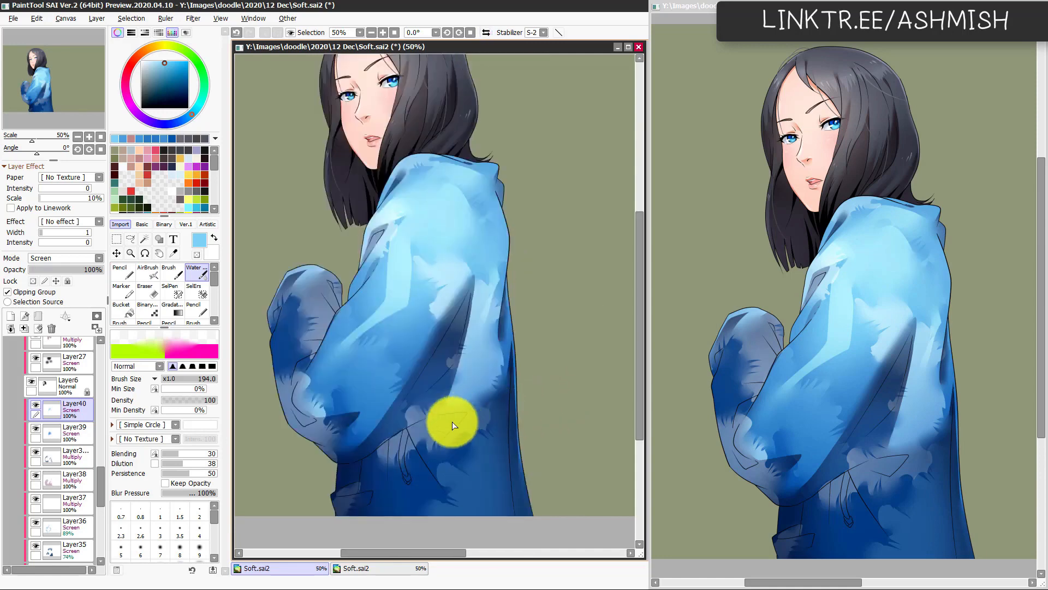
Step: Lower the opacity of Layer40 to 63% and hide the layer to compare the jacket without its highlights
{"action": "left_click_drag", "start_coordinate": [452, 432], "coordinate": [515, 435]}
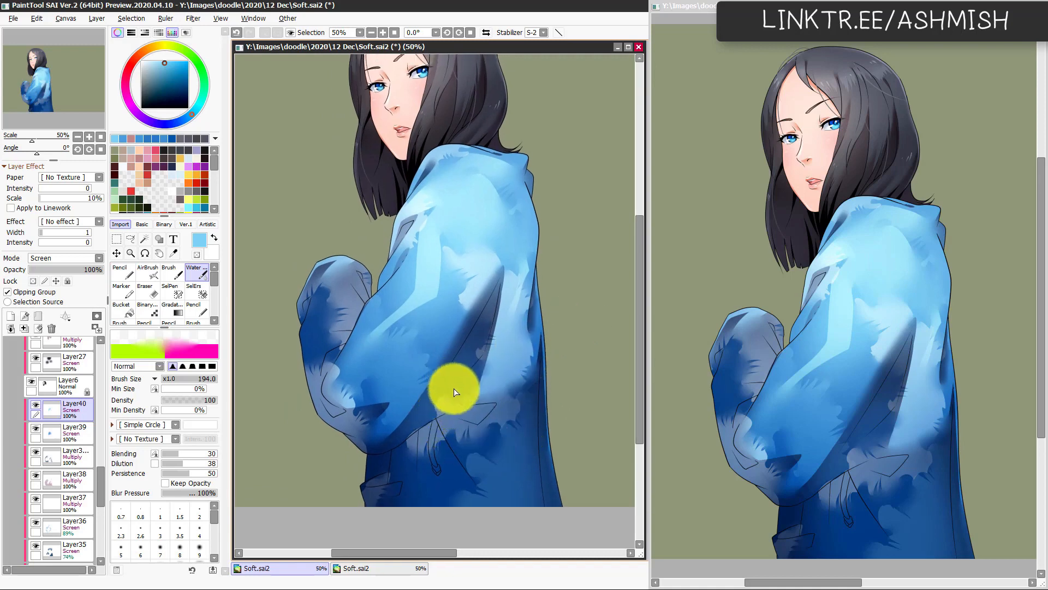
{"action": "left_click_drag", "start_coordinate": [89, 269], "coordinate": [77, 272]}
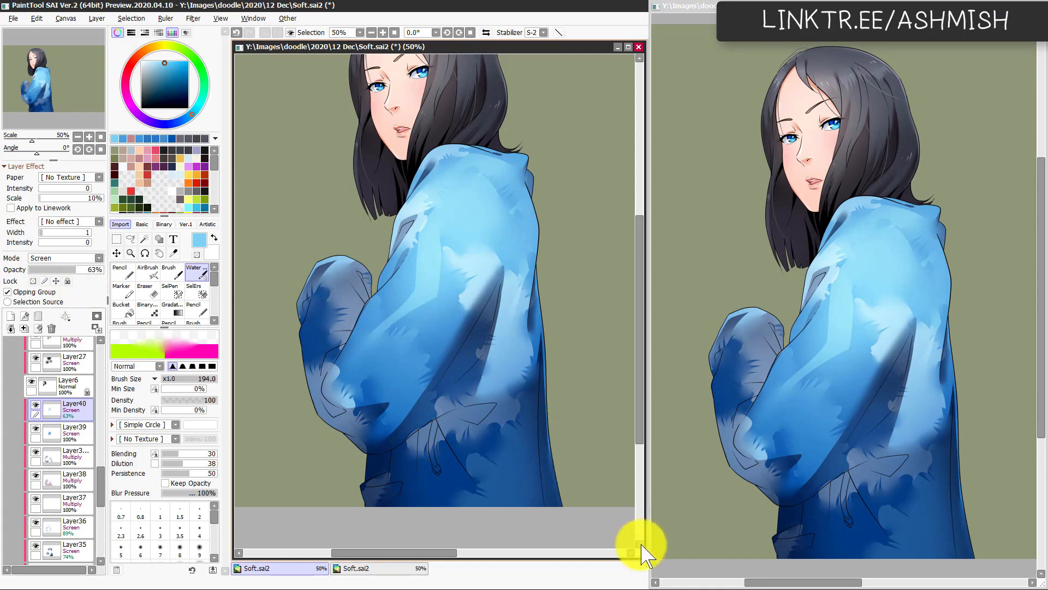
{"action": "left_click_drag", "start_coordinate": [503, 341], "coordinate": [505, 393]}
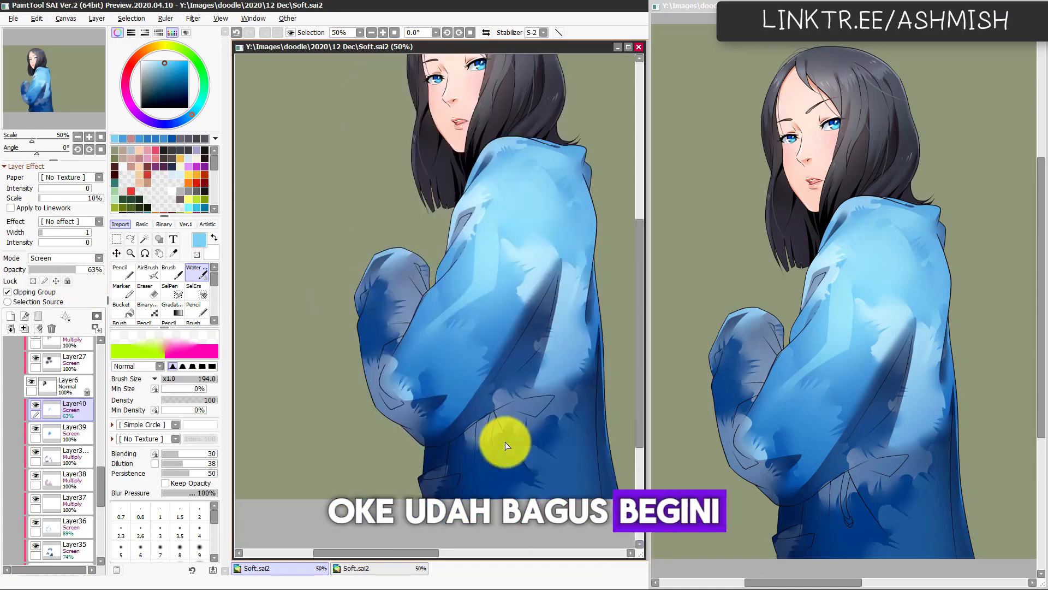
{"action": "scroll", "coordinate": [506, 445], "scroll_direction": "down", "scroll_amount": 3}
{"action": "left_click", "coordinate": [36, 405]}
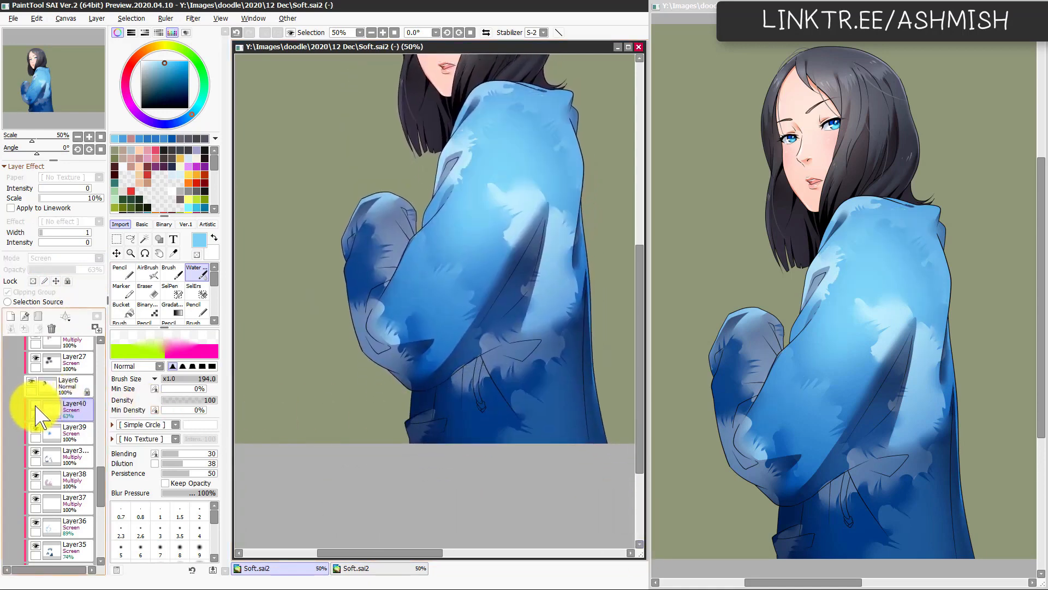
Step: Show Layer40 again, keep it clipped in Screen mode and set its opacity to 73%
{"action": "left_click", "coordinate": [35, 405]}
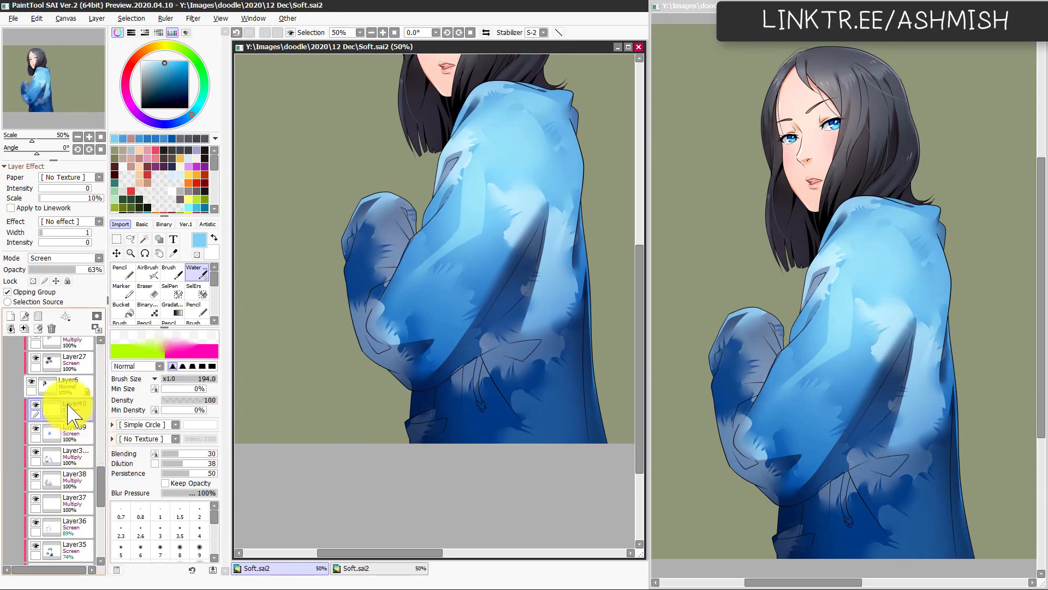
{"action": "left_click", "coordinate": [88, 268]}
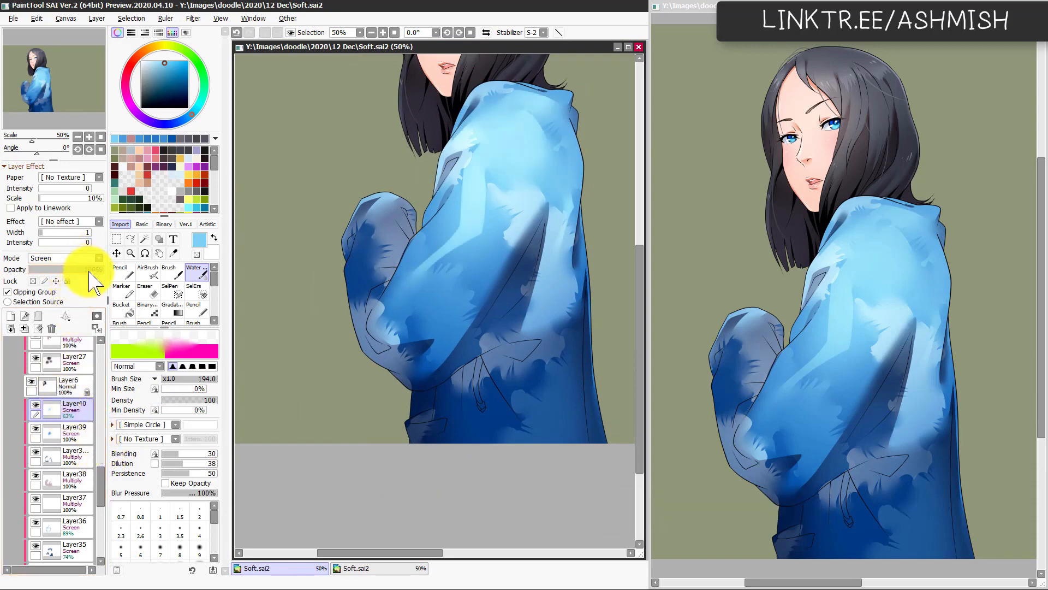
{"action": "left_click", "coordinate": [91, 259]}
{"action": "left_click", "coordinate": [86, 271]}
{"action": "key", "text": "n"}
{"action": "right_click", "coordinate": [462, 239]}
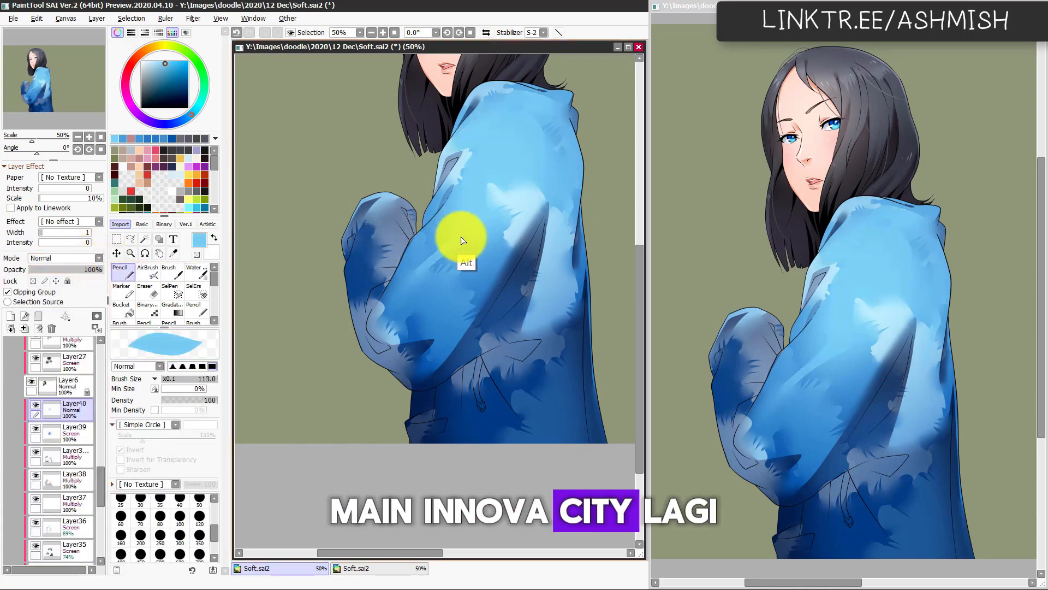
{"action": "left_click", "coordinate": [85, 259]}
{"action": "left_click", "coordinate": [74, 292]}
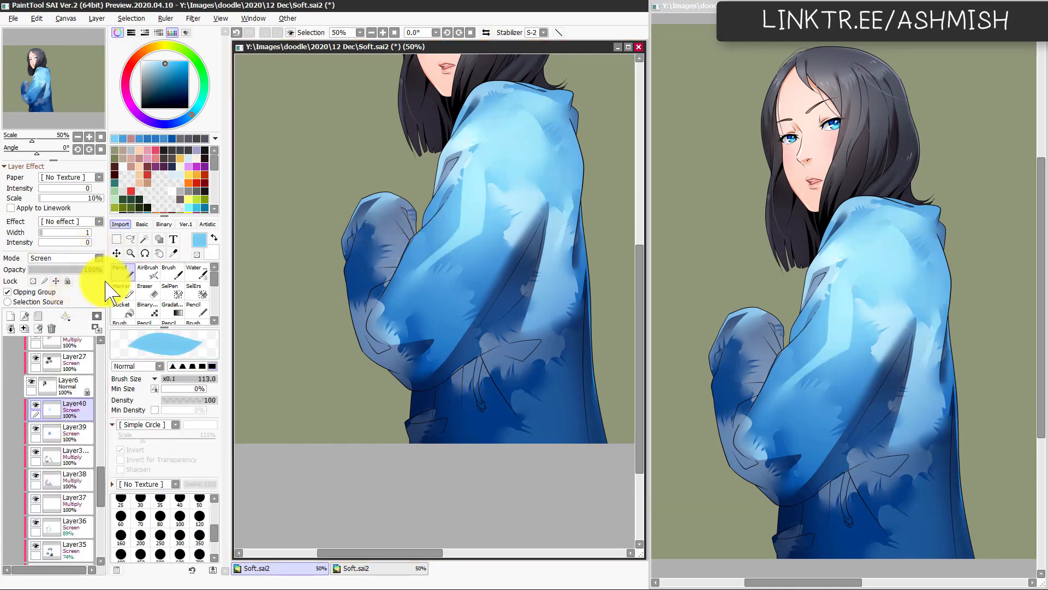
{"action": "left_click_drag", "start_coordinate": [89, 270], "coordinate": [83, 269]}
Step: Lasso a highlight patch on the raised far sleeve, lighten it with the AirBrush and soften its edges with the Watercolor brush
{"action": "key", "text": "l"}
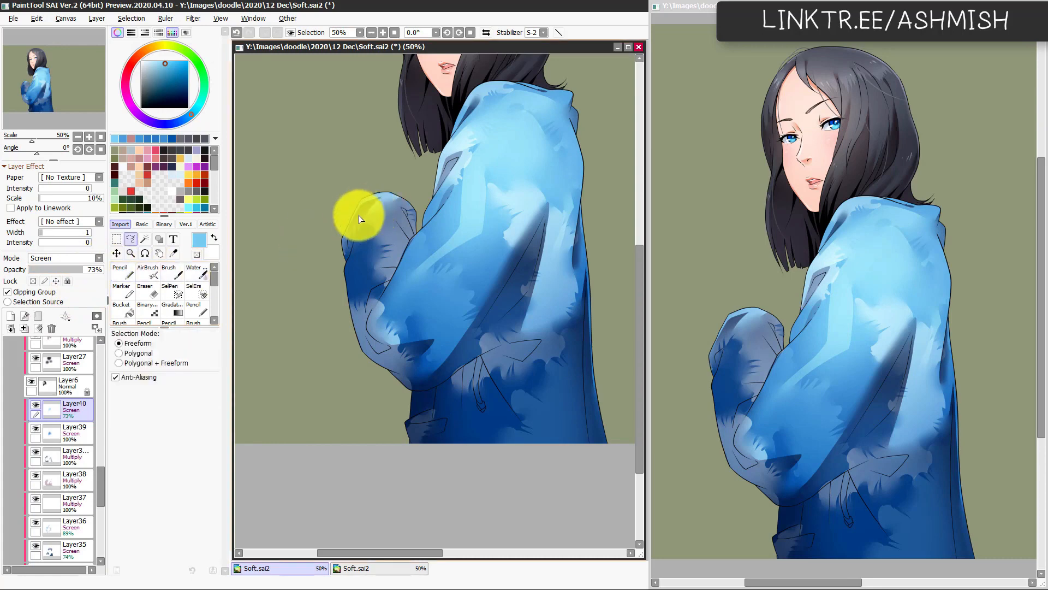
{"action": "key", "text": "ctrl+z"}
{"action": "mouse_move", "coordinate": [354, 208]}
{"action": "left_mouse_down"}
{"action": "mouse_move", "coordinate": [380, 196]}
{"action": "mouse_move", "coordinate": [378, 264]}
{"action": "mouse_move", "coordinate": [395, 212]}
{"action": "mouse_move", "coordinate": [387, 183]}
{"action": "mouse_move", "coordinate": [361, 176]}
{"action": "left_mouse_up"}
{"action": "key", "text": "b"}
{"action": "mouse_move", "coordinate": [399, 223]}
{"action": "left_mouse_down"}
{"action": "mouse_move", "coordinate": [388, 260]}
{"action": "mouse_move", "coordinate": [362, 219]}
{"action": "mouse_move", "coordinate": [349, 239]}
{"action": "mouse_move", "coordinate": [364, 243]}
{"action": "mouse_move", "coordinate": [373, 210]}
{"action": "mouse_move", "coordinate": [391, 221]}
{"action": "mouse_move", "coordinate": [365, 261]}
{"action": "mouse_move", "coordinate": [372, 253]}
{"action": "mouse_move", "coordinate": [354, 368]}
{"action": "mouse_move", "coordinate": [334, 269]}
{"action": "left_mouse_up"}
{"action": "key", "text": "ctrl+d"}
{"action": "key", "text": "c"}
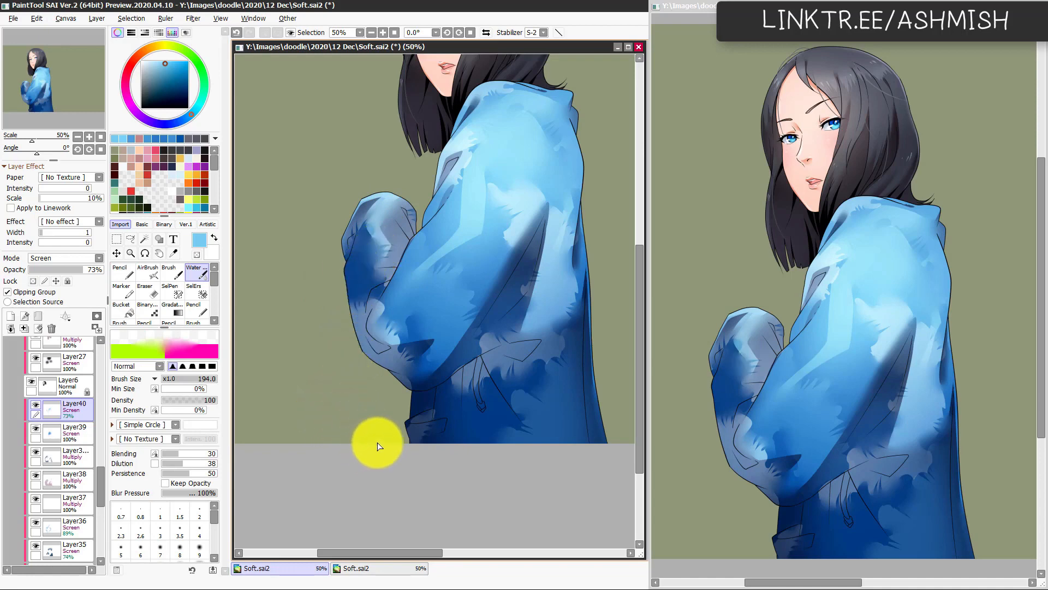
Step: Collapse the nested folder inside Folder1 and add a new Normal layer directly beneath Linework1
{"action": "mouse_move", "coordinate": [402, 402]}
{"action": "left_mouse_down"}
{"action": "mouse_move", "coordinate": [351, 414]}
{"action": "mouse_move", "coordinate": [358, 398]}
{"action": "mouse_move", "coordinate": [393, 398]}
{"action": "mouse_move", "coordinate": [366, 405]}
{"action": "left_mouse_up"}
{"action": "left_click_drag", "start_coordinate": [101, 480], "coordinate": [104, 349]}
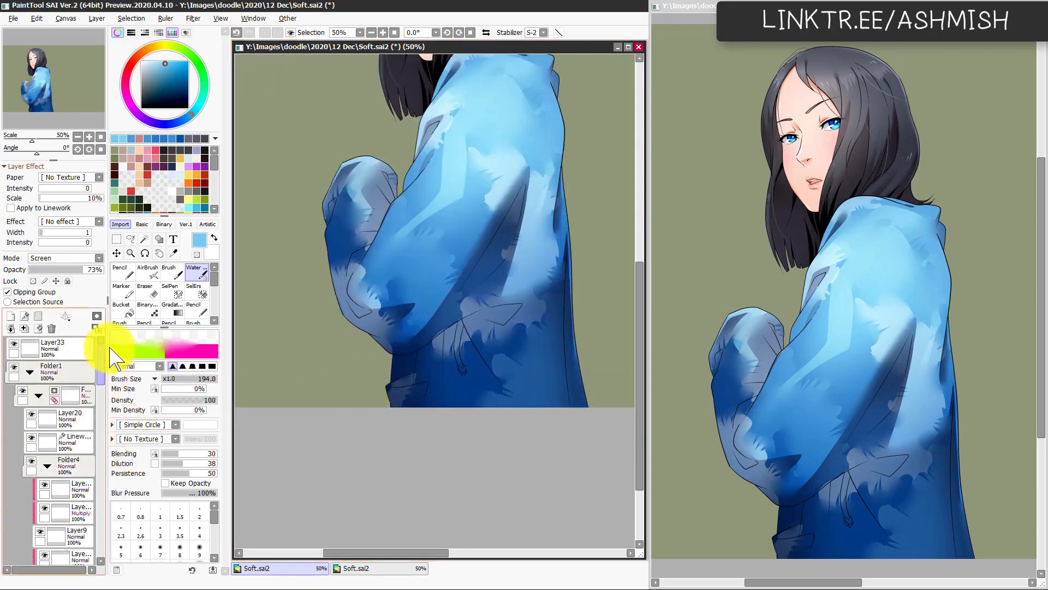
{"action": "left_click", "coordinate": [37, 396]}
{"action": "left_click", "coordinate": [73, 437]}
{"action": "left_click", "coordinate": [76, 421]}
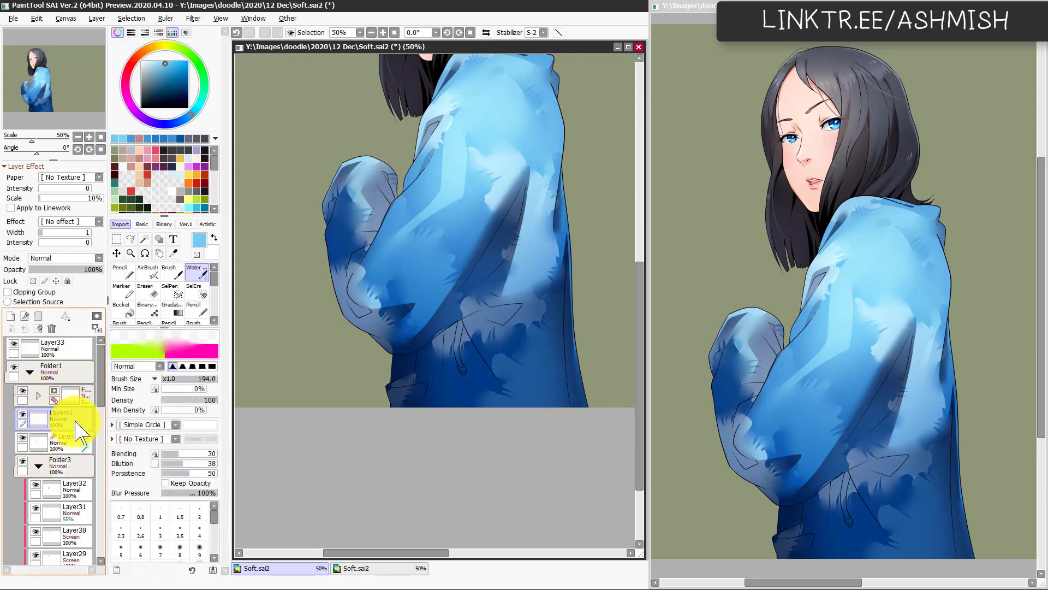
{"action": "left_click_drag", "start_coordinate": [76, 421], "coordinate": [86, 440]}
Step: Choose black for the Pencil and try a Magic Wand selection of the jacket area beneath the elbow, then clear it
{"action": "left_click_drag", "start_coordinate": [162, 105], "coordinate": [105, 190]}
{"action": "scroll", "coordinate": [410, 387], "scroll_direction": "up", "scroll_amount": 1}
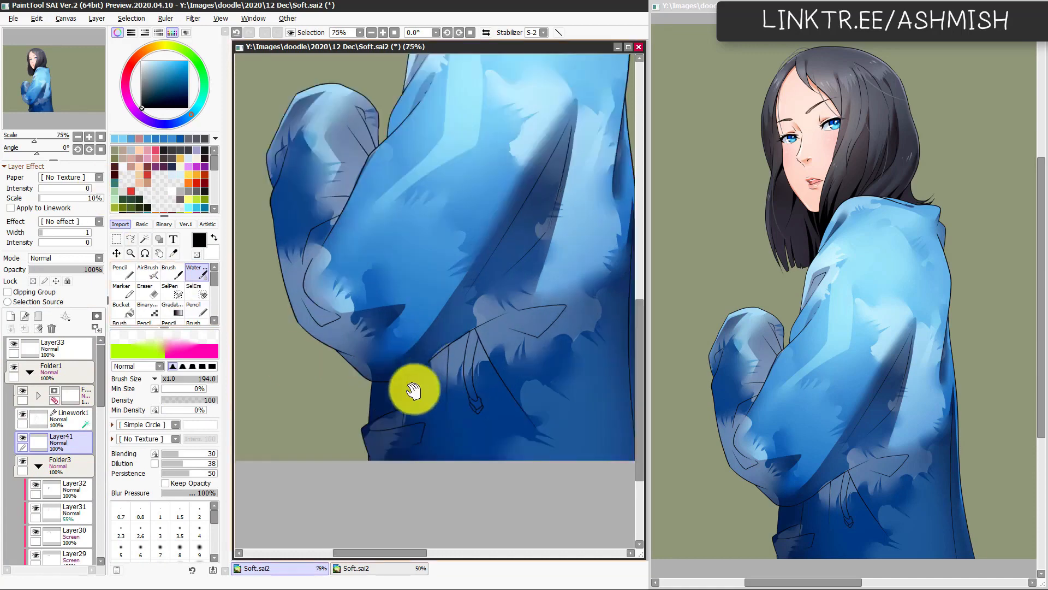
{"action": "mouse_move", "coordinate": [413, 390]}
{"action": "left_mouse_down"}
{"action": "mouse_move", "coordinate": [436, 352]}
{"action": "mouse_move", "coordinate": [411, 352]}
{"action": "mouse_move", "coordinate": [434, 341]}
{"action": "left_mouse_up"}
{"action": "key", "text": "n"}
{"action": "key", "text": "w"}
{"action": "left_click", "coordinate": [411, 352]}
{"action": "key", "text": "n"}
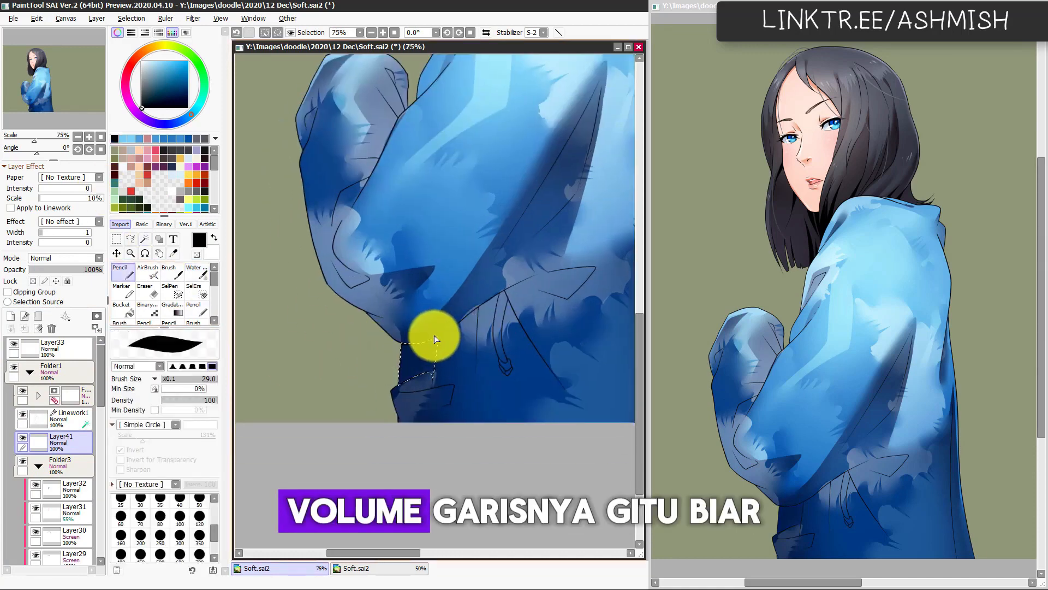
{"action": "key", "text": "ctrl+d"}
Step: Thicken the outline beneath the elbow with the black Pencil at size 29 and compare it with and without the stroke
{"action": "key", "text": "h"}
{"action": "scroll", "coordinate": [451, 379], "scroll_direction": "up", "scroll_amount": 1}
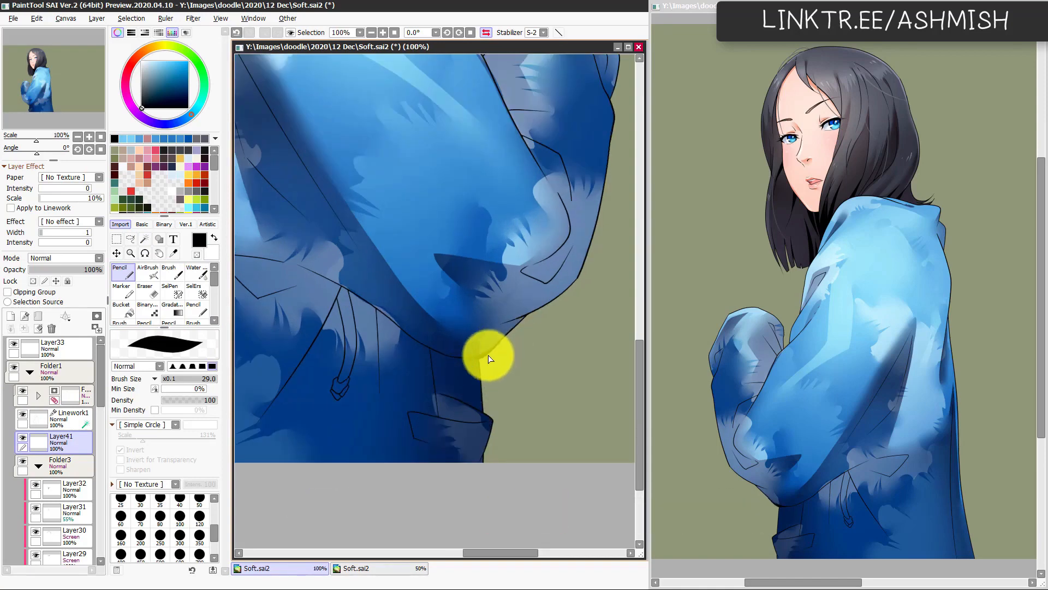
{"action": "key", "text": "h"}
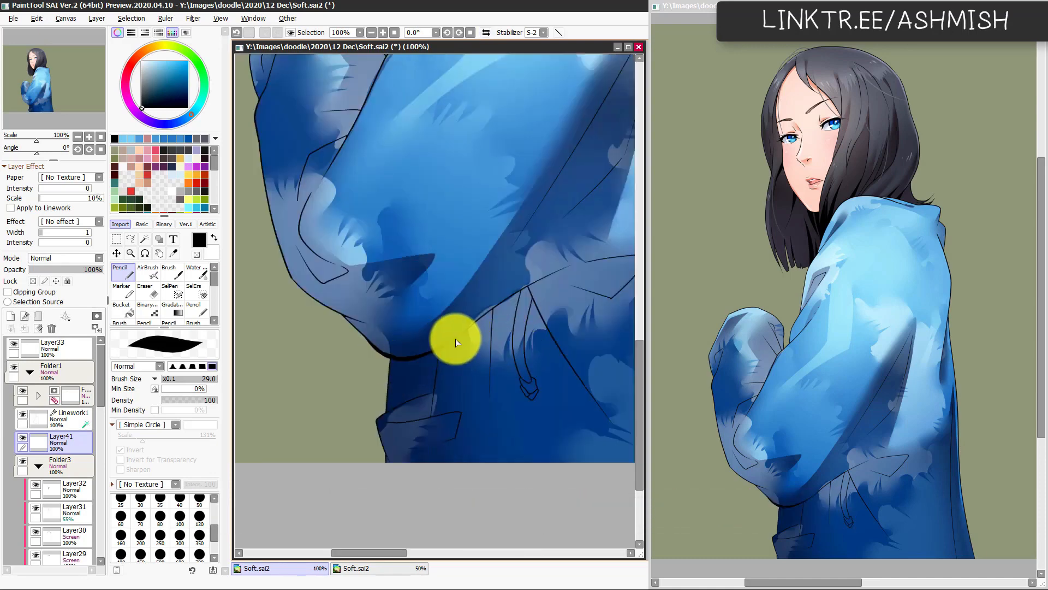
{"action": "key", "text": "ctrl+z"}
{"action": "key", "text": "ctrl+y"}
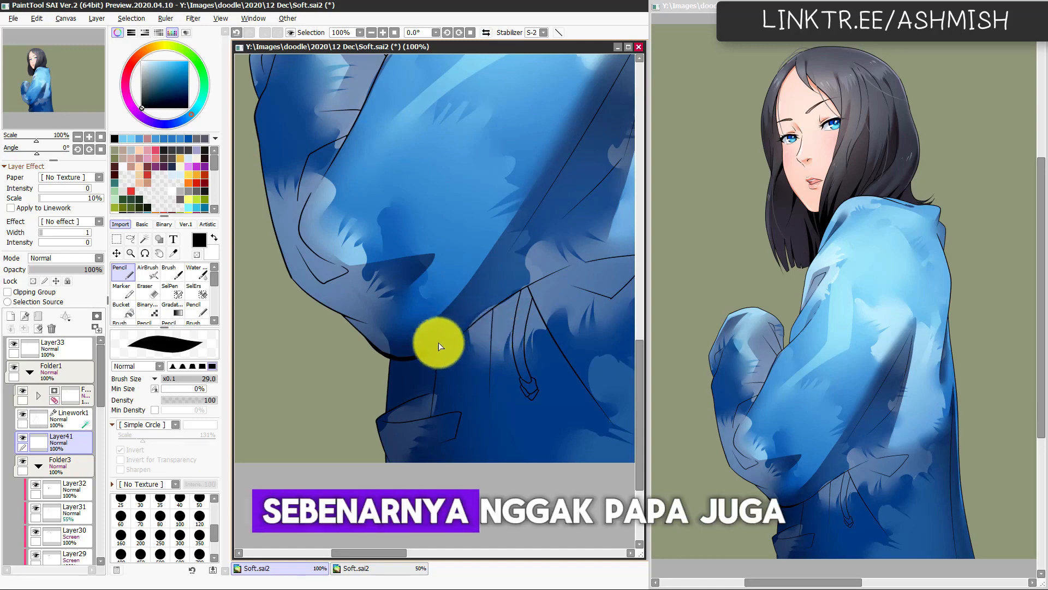
{"action": "key", "text": "ctrl+z"}
{"action": "key", "text": "ctrl+y"}
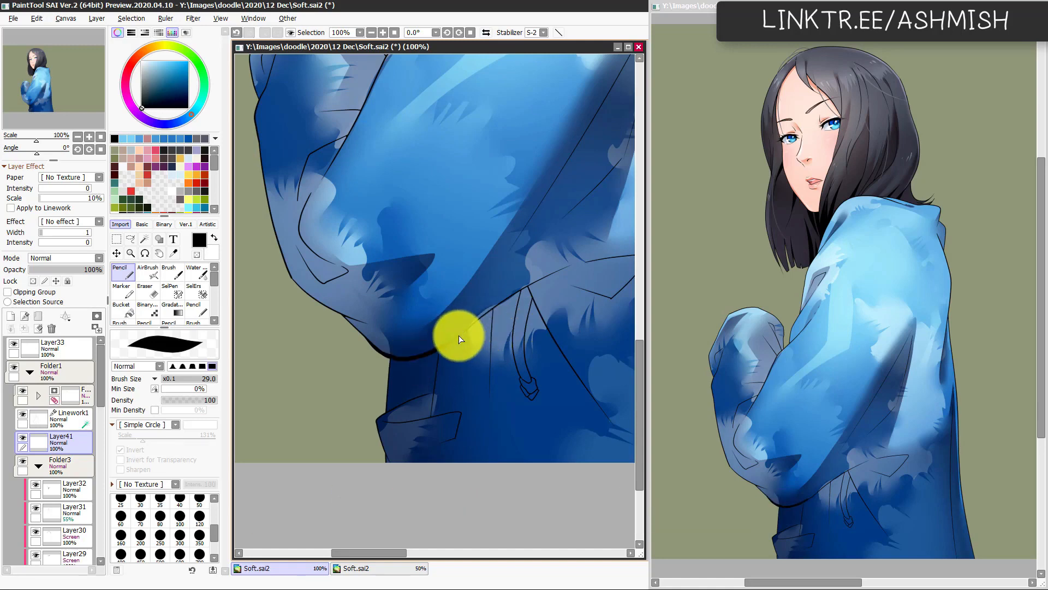
Step: Extend the thickened black outline along the underside of the sleeve up to the drawstring
{"action": "mouse_move", "coordinate": [435, 349]}
{"action": "left_mouse_down"}
{"action": "mouse_move", "coordinate": [373, 382]}
{"action": "mouse_move", "coordinate": [428, 346]}
{"action": "left_mouse_up"}
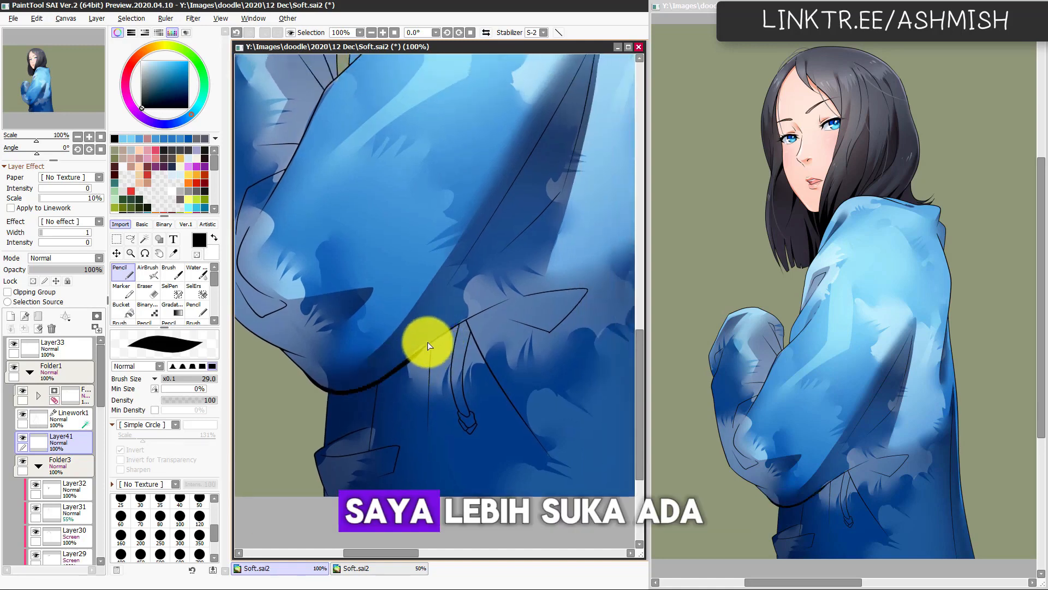
{"action": "left_click_drag", "start_coordinate": [371, 386], "coordinate": [457, 325]}
{"action": "left_click_drag", "start_coordinate": [415, 356], "coordinate": [465, 321]}
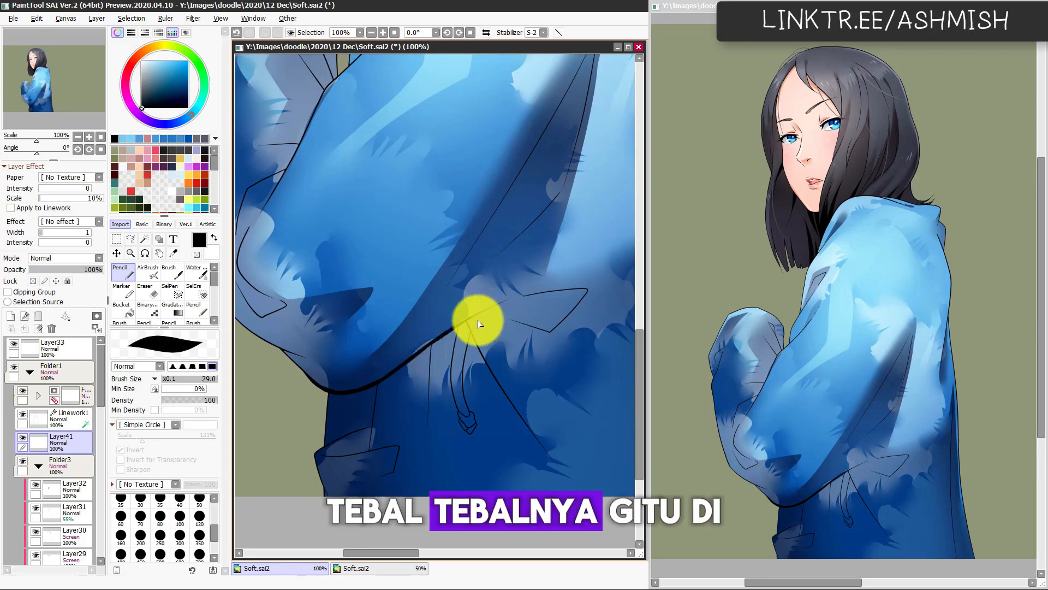
{"action": "left_click_drag", "start_coordinate": [402, 364], "coordinate": [466, 321]}
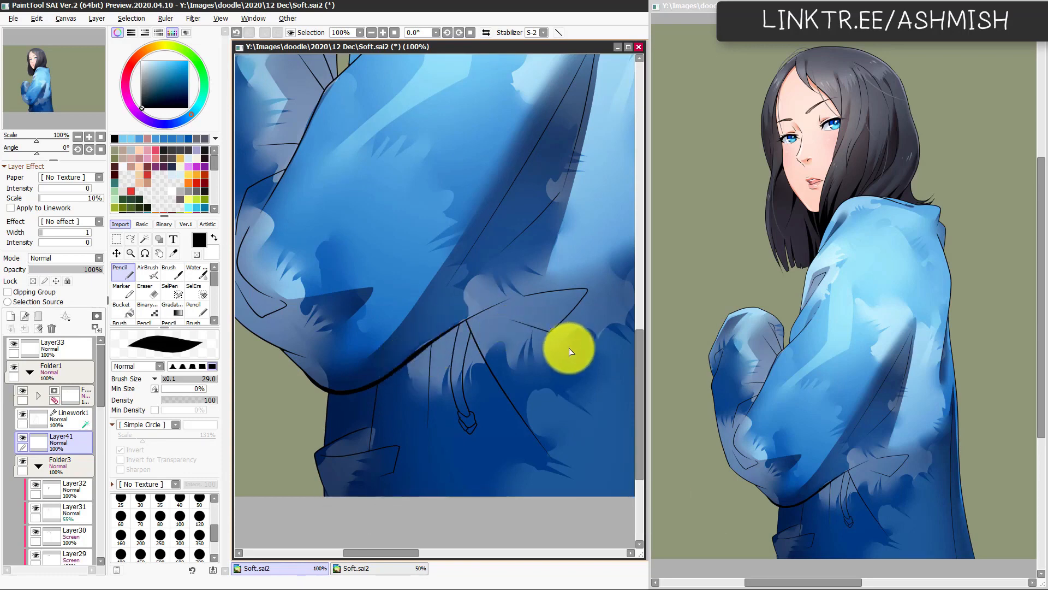
Step: Thicken the jacket's front edge and the nearest fold line where they meet the elbow, working on both canvas orientations
{"action": "key", "text": "h"}
{"action": "left_click_drag", "start_coordinate": [515, 395], "coordinate": [393, 379]}
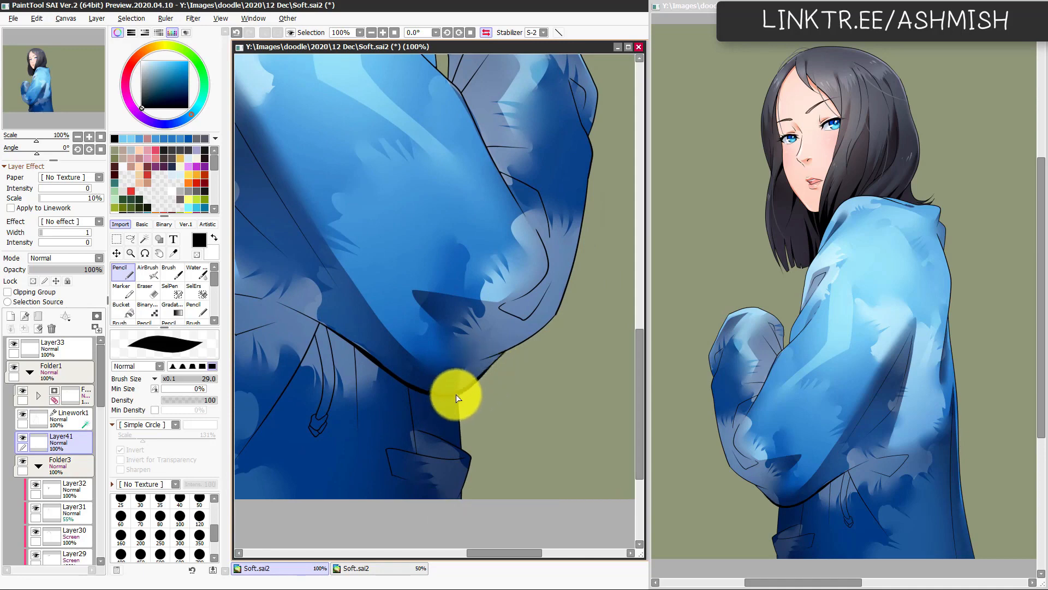
{"action": "left_click_drag", "start_coordinate": [458, 403], "coordinate": [462, 427]}
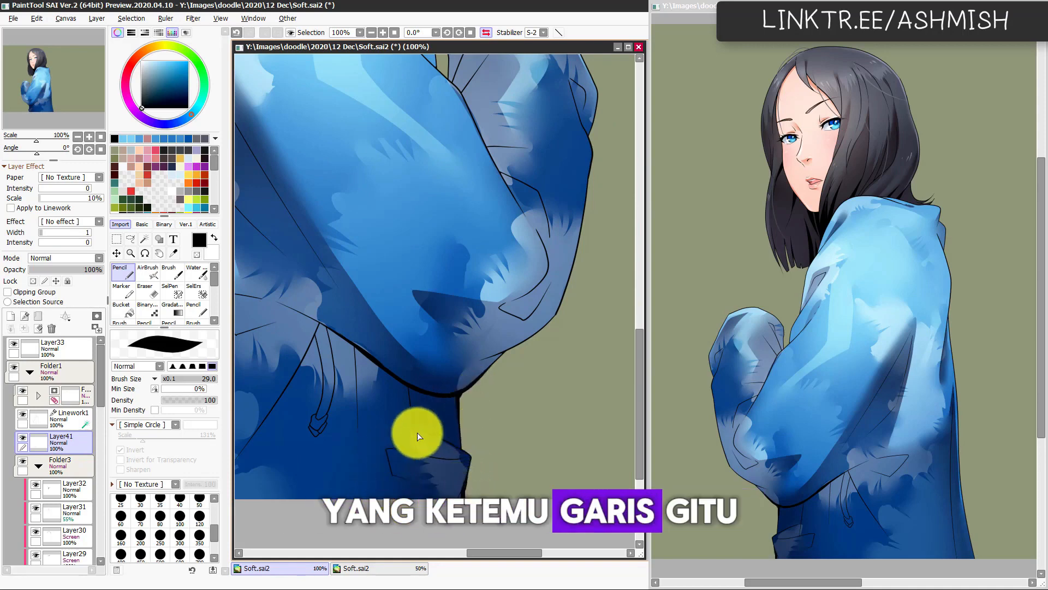
{"action": "key", "text": "h"}
{"action": "left_click_drag", "start_coordinate": [465, 438], "coordinate": [438, 428]}
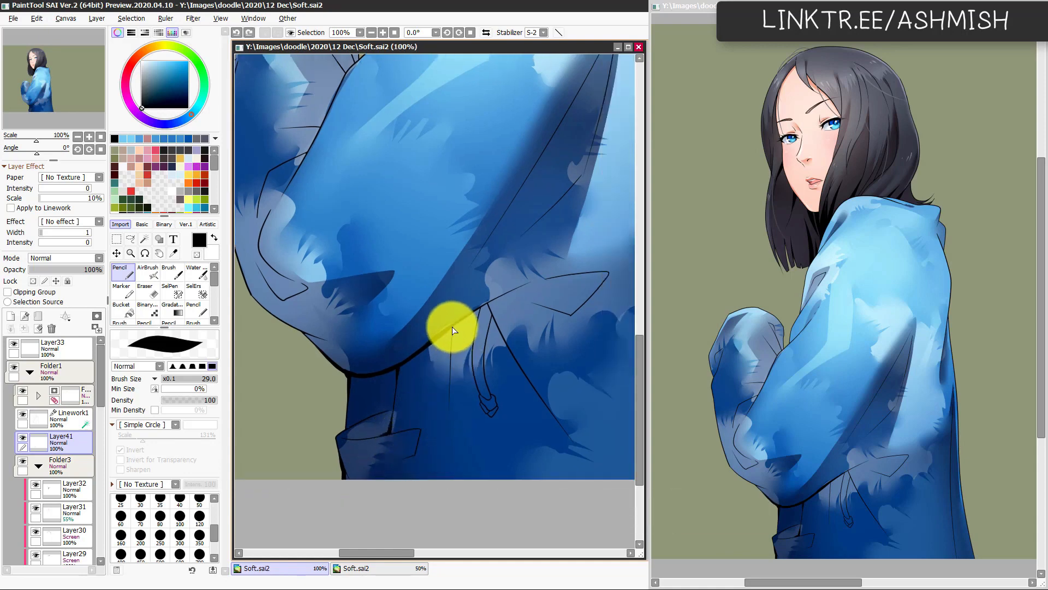
Step: Ink the fold line between the elbow and the drawstring with a tapered black stroke, undoing unsatisfactory attempts
{"action": "mouse_move", "coordinate": [452, 328]}
{"action": "left_mouse_down"}
{"action": "mouse_move", "coordinate": [449, 411]}
{"action": "mouse_move", "coordinate": [450, 391]}
{"action": "left_mouse_up"}
{"action": "key", "text": "ctrl+z"}
{"action": "key", "text": "ctrl+z"}
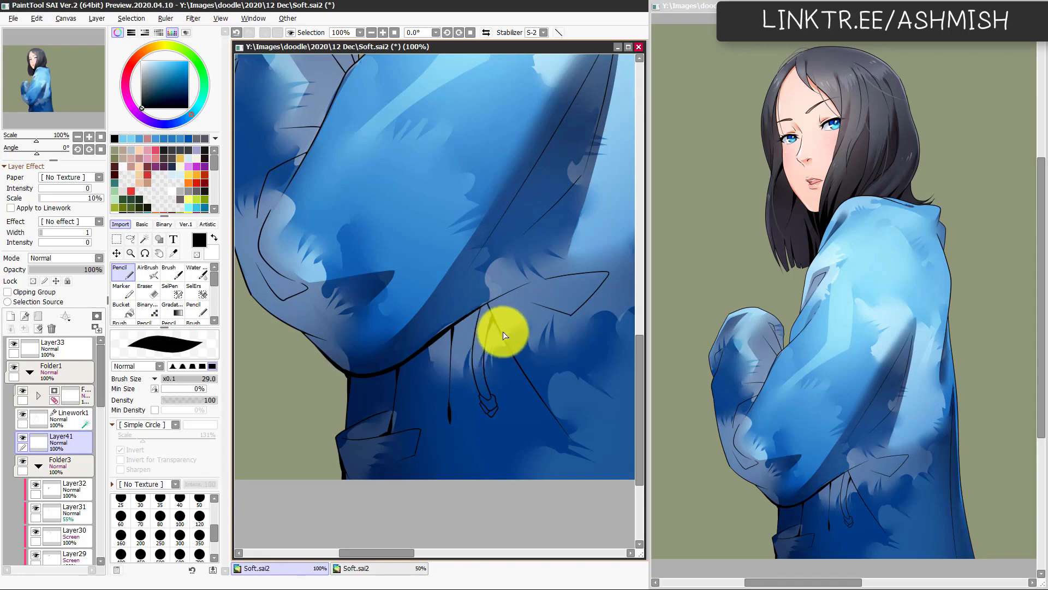
Step: Thicken the lines meeting at the top of the drawstring and undo the last stroke running toward the pocket flap
{"action": "key", "text": "h"}
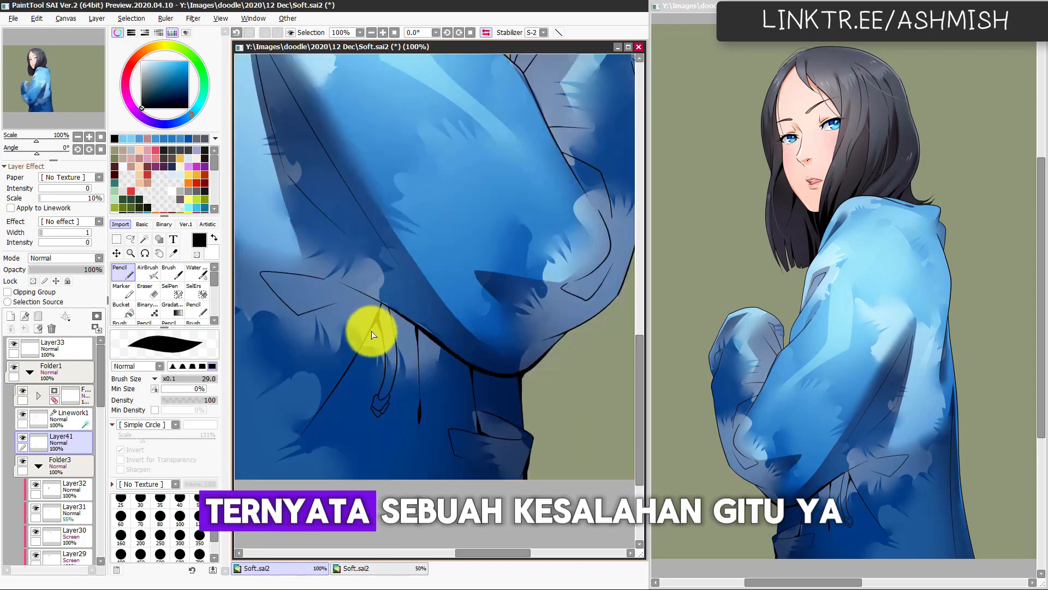
{"action": "key", "text": "h"}
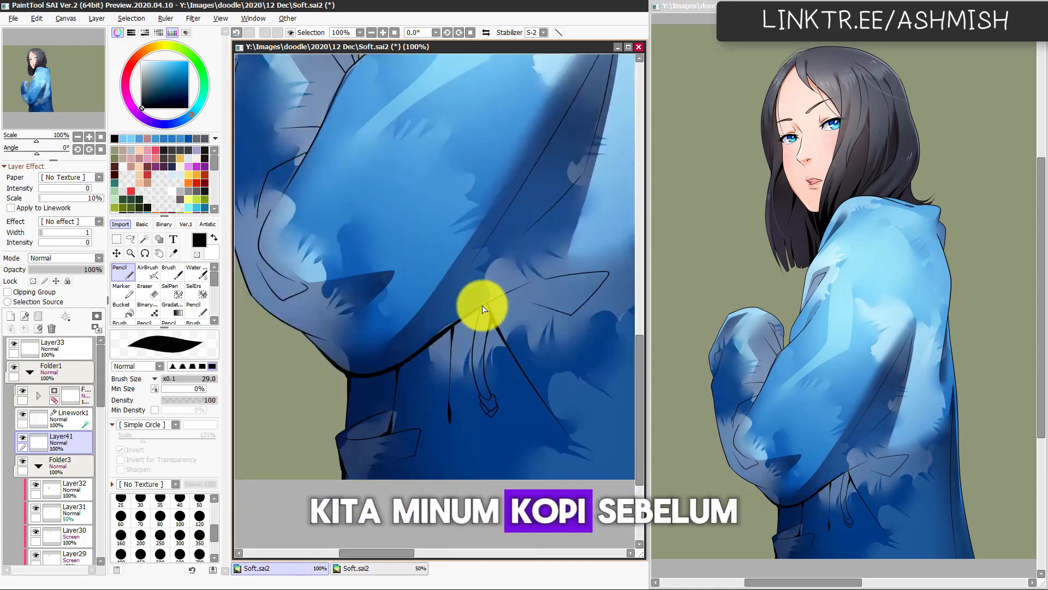
{"action": "left_click_drag", "start_coordinate": [479, 307], "coordinate": [513, 297]}
{"action": "key", "text": "ctrl+z"}
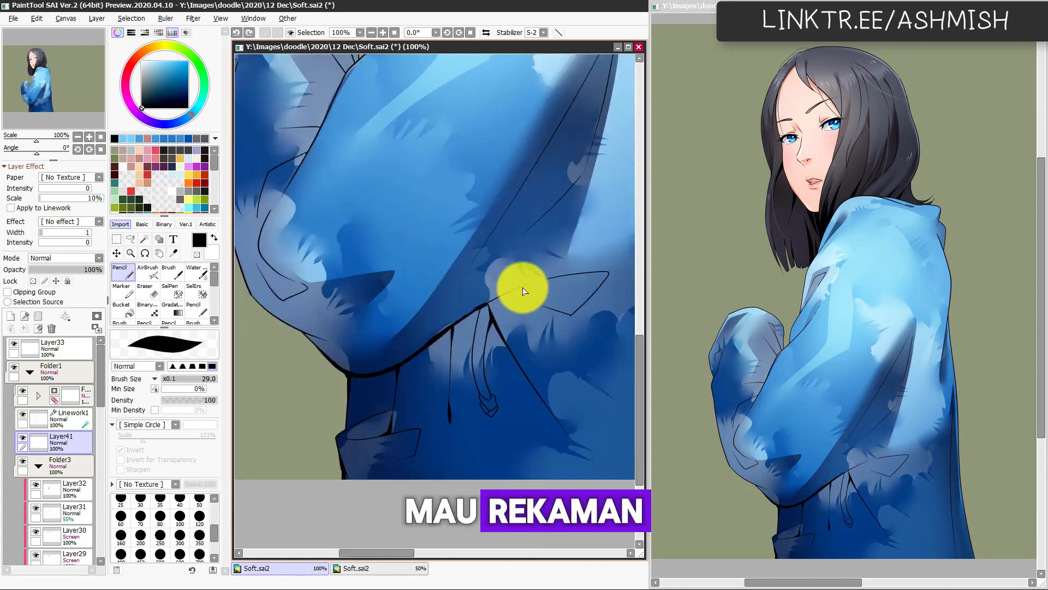
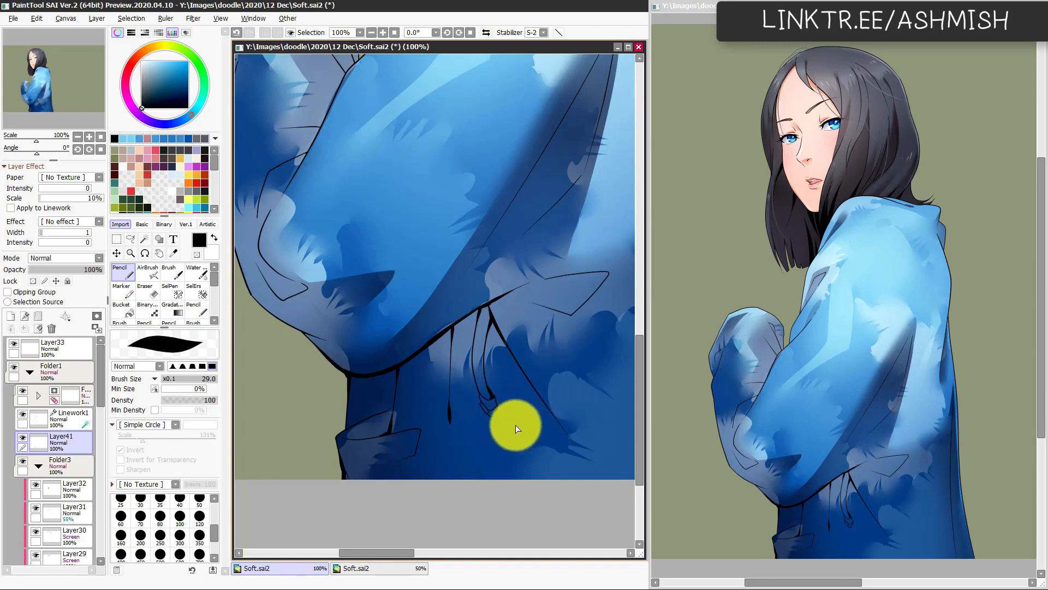
Step: Undo the recent strokes beside the drawstring and thicken the lower end of the fold line running down from it on the mirrored canvas
{"action": "left_click_drag", "start_coordinate": [486, 403], "coordinate": [489, 418]}
{"action": "key", "text": "ctrl+z"}
{"action": "key", "text": "ctrl+z"}
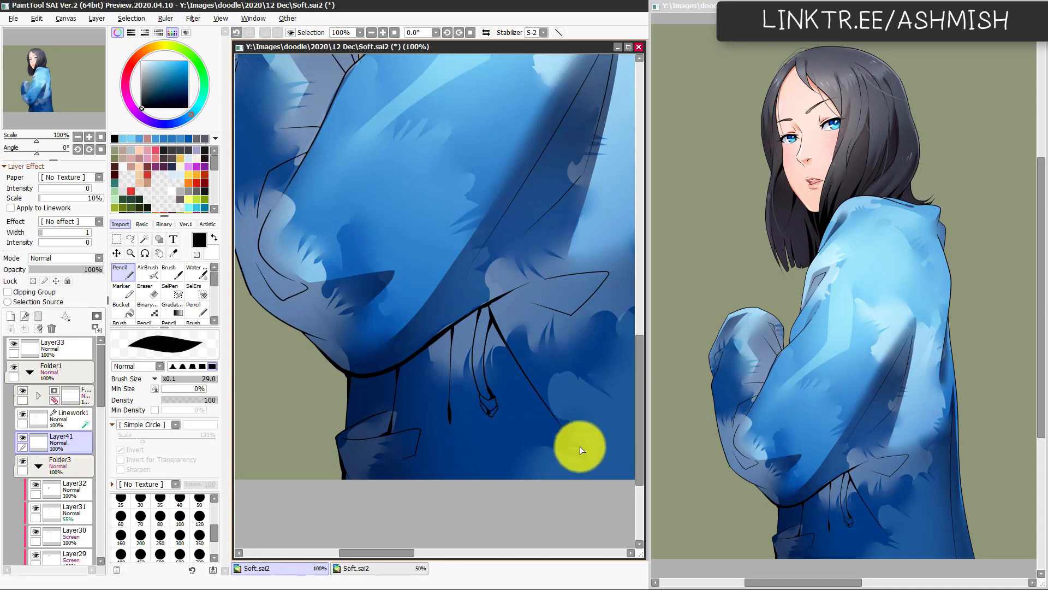
{"action": "key", "text": "h"}
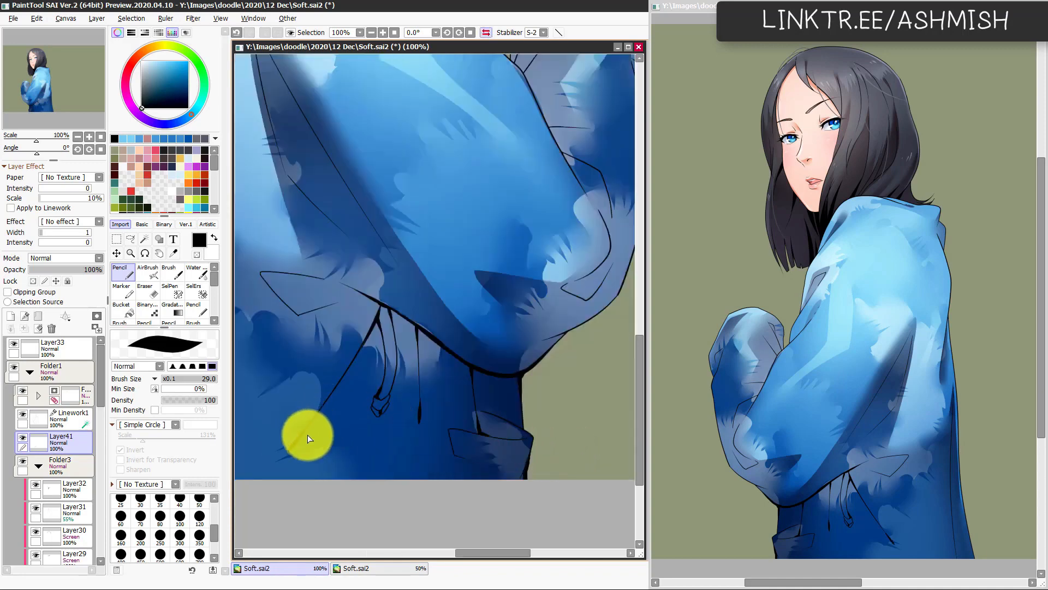
{"action": "left_click_drag", "start_coordinate": [360, 444], "coordinate": [402, 420]}
{"action": "left_click_drag", "start_coordinate": [316, 443], "coordinate": [453, 426]}
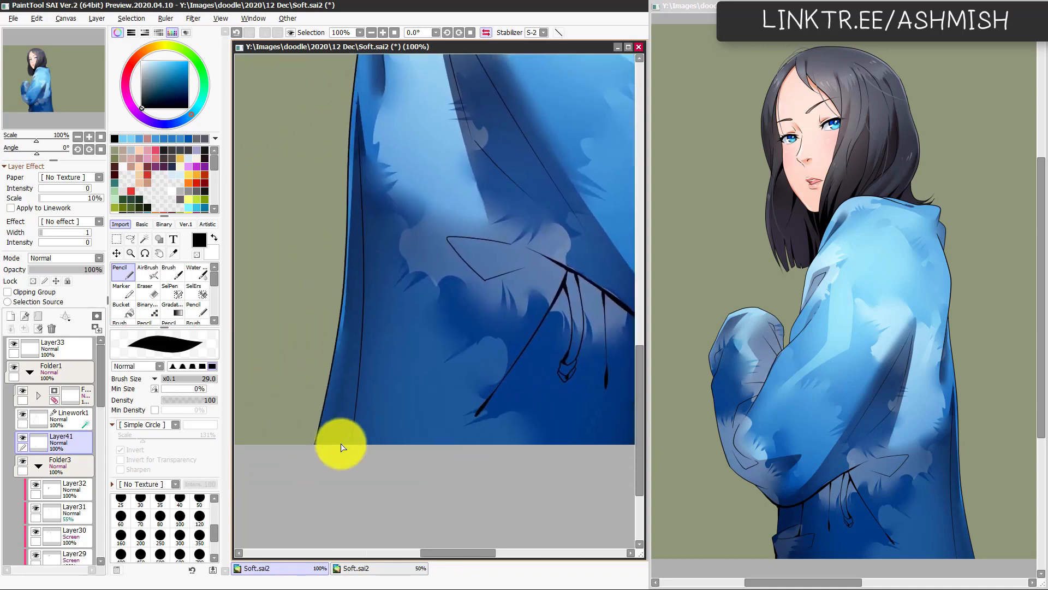
Step: Select the narrow strip along the jacket's back edge and ink a tapered black wedge inside it down to the hem, redoing unsatisfactory strokes
{"action": "key", "text": "w"}
{"action": "left_click", "coordinate": [341, 421]}
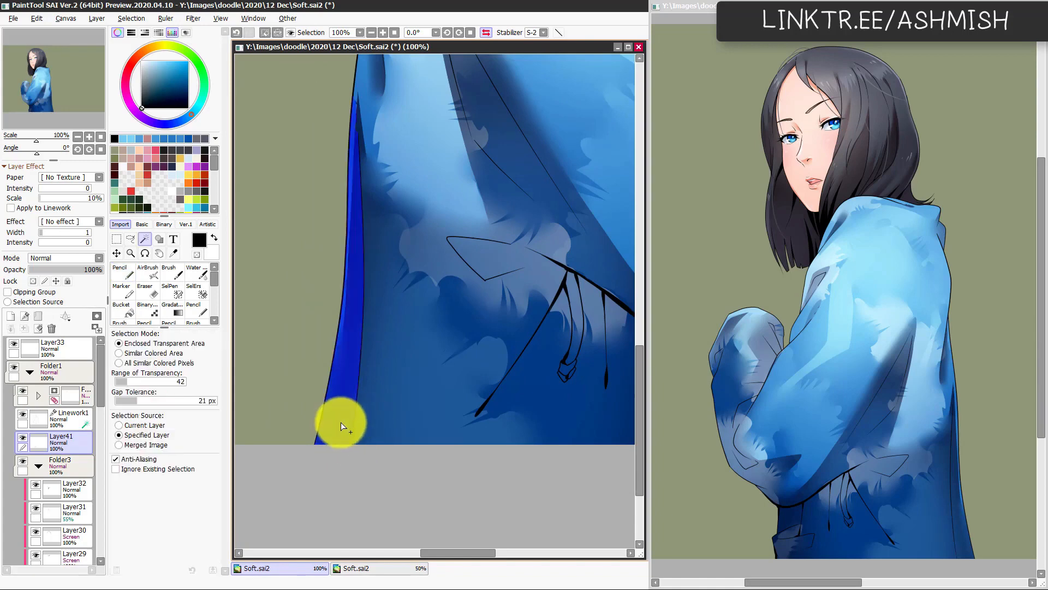
{"action": "key", "text": "n"}
{"action": "left_click_drag", "start_coordinate": [365, 417], "coordinate": [365, 405]}
{"action": "mouse_move", "coordinate": [345, 456]}
{"action": "left_mouse_down"}
{"action": "mouse_move", "coordinate": [366, 194]}
{"action": "mouse_move", "coordinate": [369, 347]}
{"action": "mouse_move", "coordinate": [342, 499]}
{"action": "left_mouse_up"}
{"action": "key", "text": "ctrl+z"}
{"action": "left_click_drag", "start_coordinate": [375, 220], "coordinate": [312, 536]}
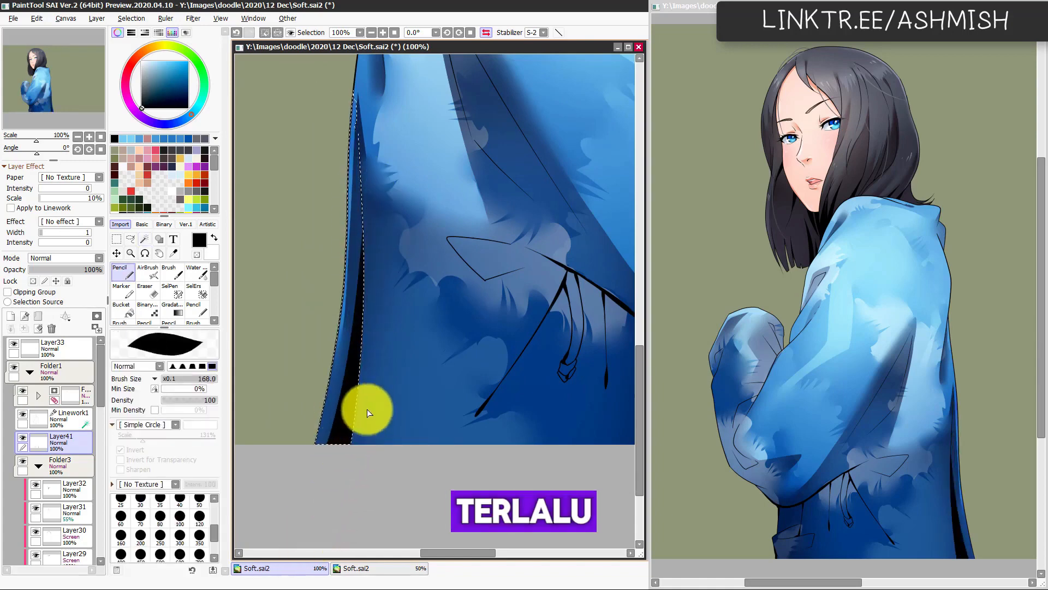
{"action": "key", "text": "ctrl+z"}
{"action": "left_click_drag", "start_coordinate": [379, 236], "coordinate": [339, 473]}
{"action": "key", "text": "ctrl+z"}
{"action": "left_click_drag", "start_coordinate": [377, 298], "coordinate": [316, 519]}
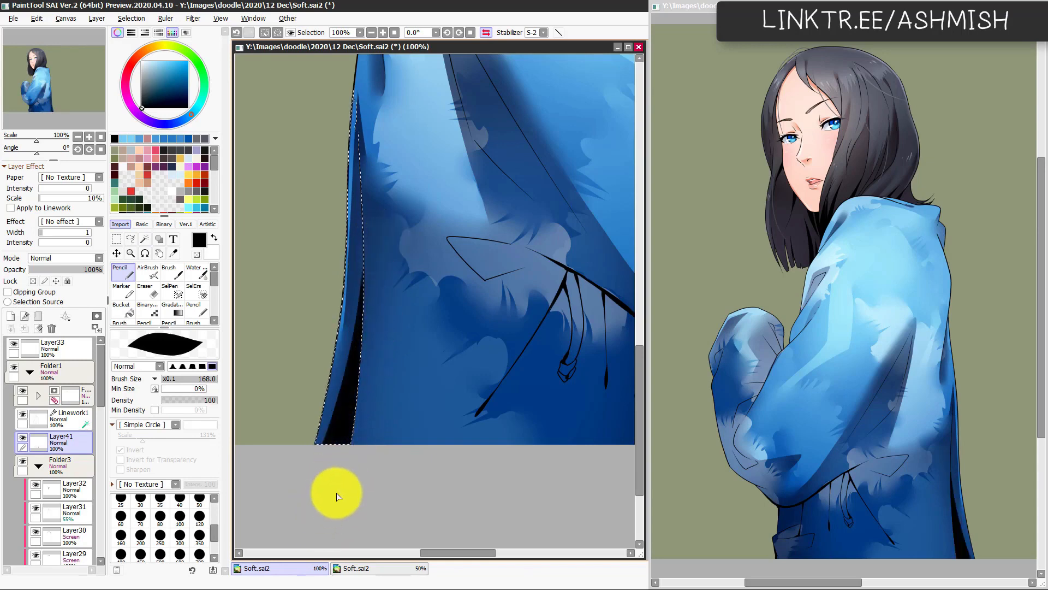
{"action": "key", "text": "h"}
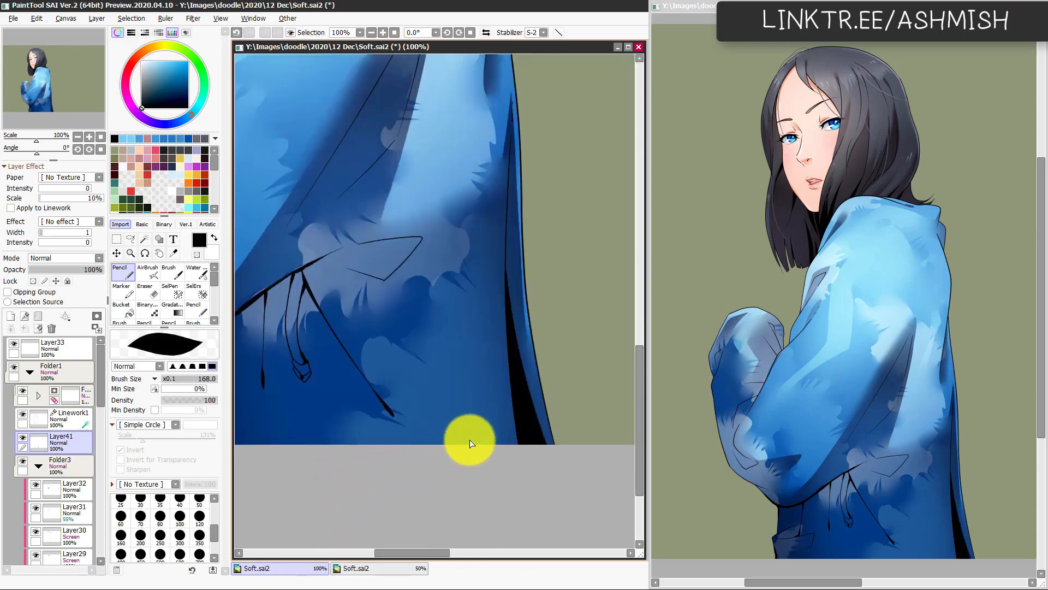
{"action": "key", "text": "h"}
Step: Ink a short black accent at the open end of the pocket flap's lower edge with brush size 25, retrying the stroke as needed
{"action": "left_click_drag", "start_coordinate": [441, 434], "coordinate": [330, 465]}
{"action": "mouse_move", "coordinate": [428, 297]}
{"action": "left_mouse_down"}
{"action": "mouse_move", "coordinate": [390, 309]}
{"action": "mouse_move", "coordinate": [405, 304]}
{"action": "left_mouse_up"}
{"action": "key", "text": "ctrl+z"}
{"action": "left_click_drag", "start_coordinate": [473, 308], "coordinate": [398, 307]}
{"action": "key", "text": "ctrl+z"}
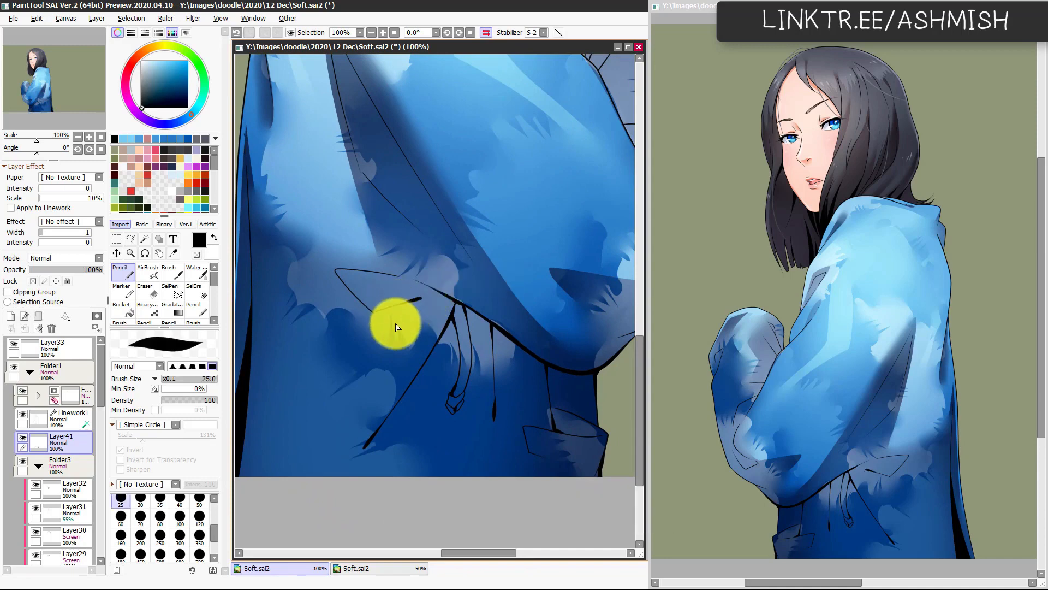
{"action": "key", "text": "h"}
{"action": "left_click_drag", "start_coordinate": [444, 362], "coordinate": [420, 434]}
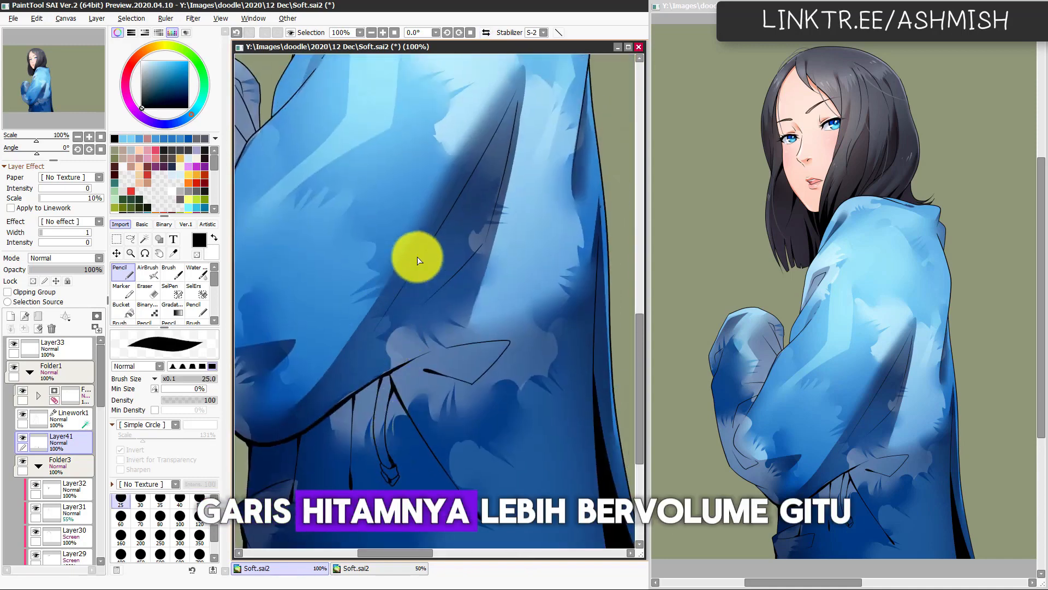
Step: Thicken the lower end of the sleeve's fold line above the drawstring with a tapered black stroke
{"action": "left_click_drag", "start_coordinate": [364, 347], "coordinate": [389, 307]}
{"action": "key", "text": "ctrl+z"}
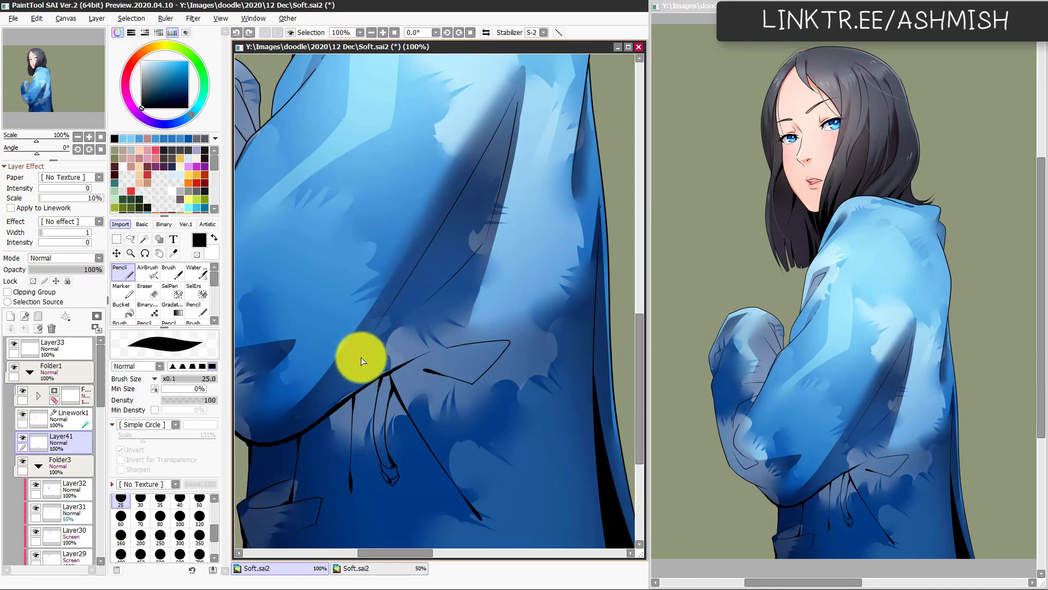
{"action": "left_click_drag", "start_coordinate": [359, 358], "coordinate": [395, 322]}
{"action": "left_click_drag", "start_coordinate": [379, 440], "coordinate": [437, 414]}
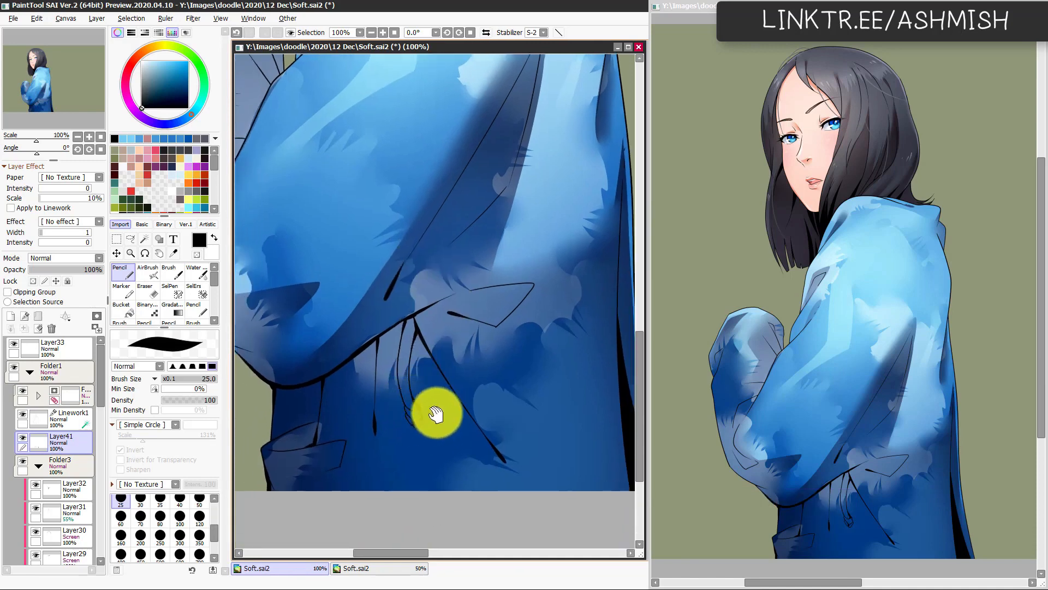
Step: Add short tapered black accents to the fold lines on the elbow, forearm and raised cuff
{"action": "left_click_drag", "start_coordinate": [347, 360], "coordinate": [448, 372]}
{"action": "left_click_drag", "start_coordinate": [334, 405], "coordinate": [408, 396]}
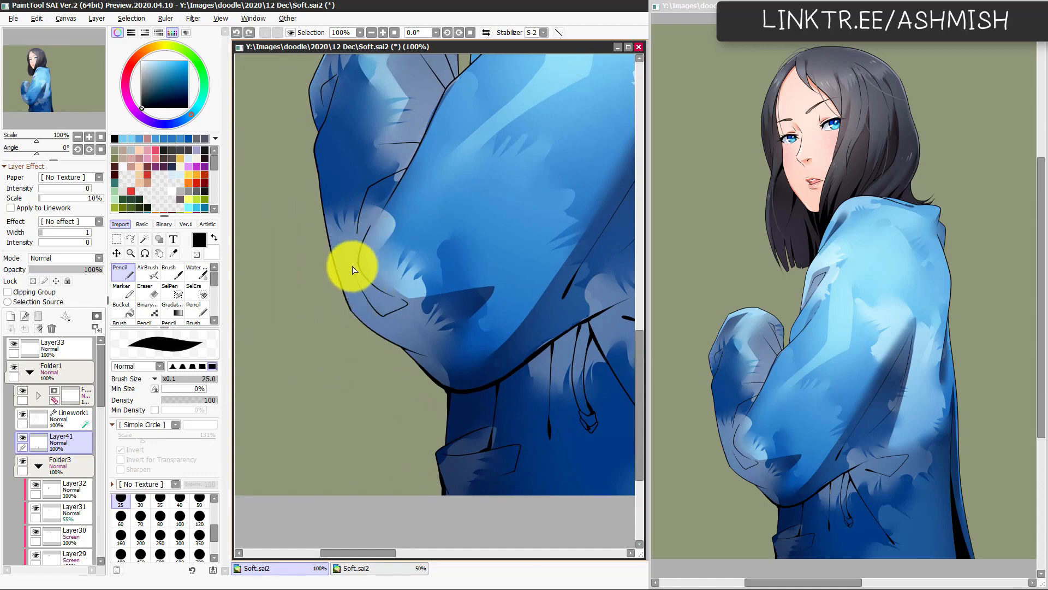
{"action": "left_click_drag", "start_coordinate": [390, 180], "coordinate": [395, 212]}
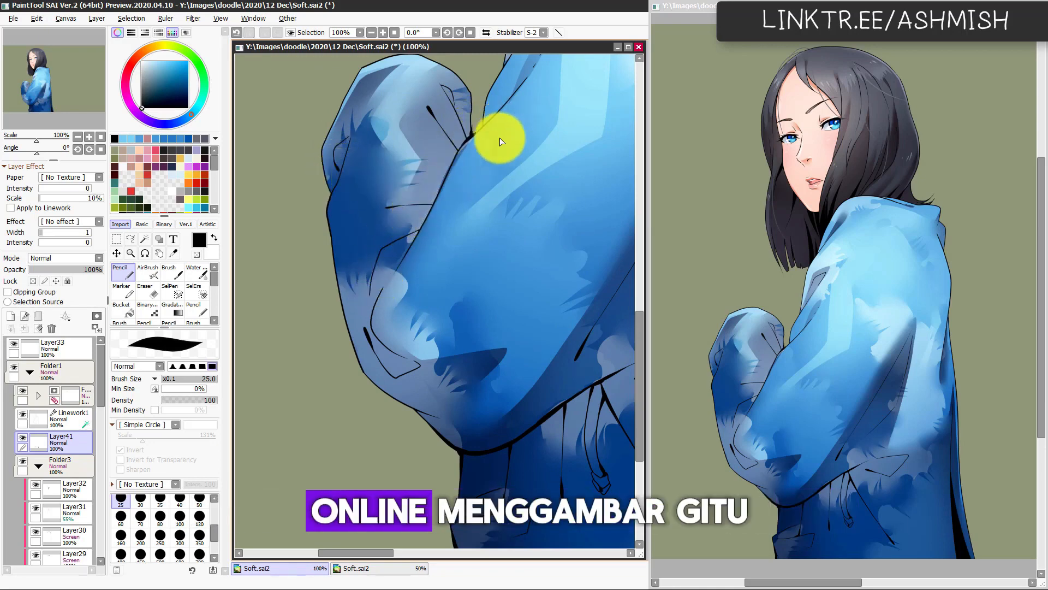
{"action": "left_click_drag", "start_coordinate": [498, 140], "coordinate": [409, 192]}
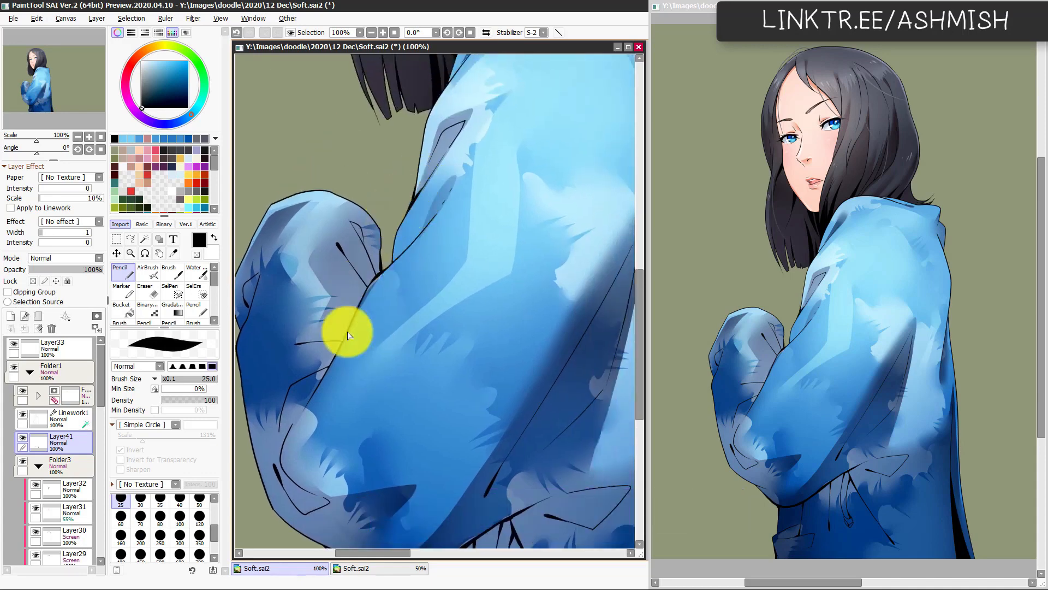
{"action": "left_click_drag", "start_coordinate": [418, 372], "coordinate": [351, 402]}
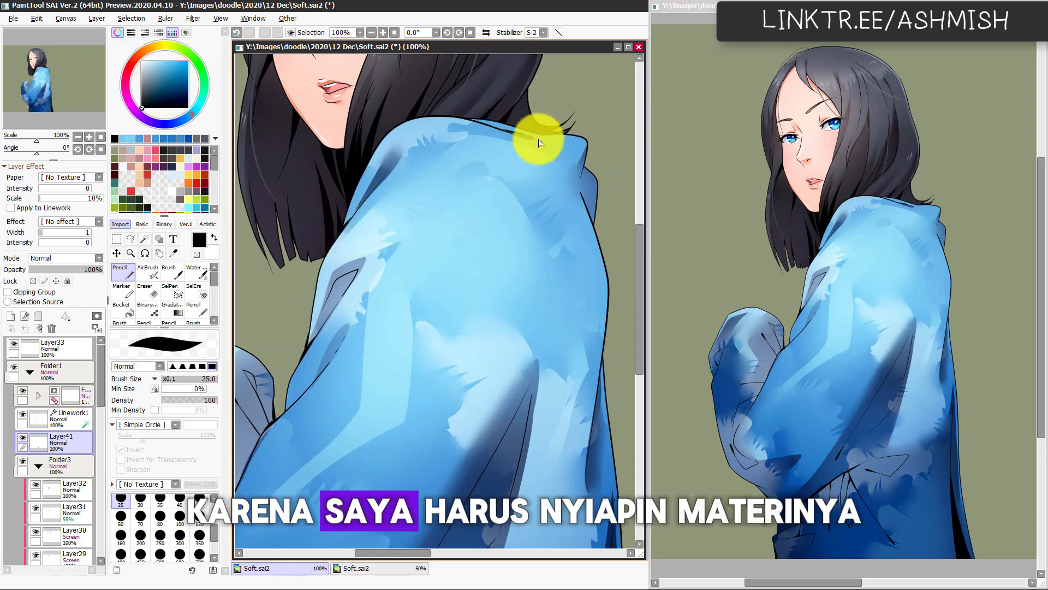
Step: Accent the hood edge, the tip of the large sleeve fold and the jacket's back fold in black, checking the result on the mirrored canvas
{"action": "key", "text": "ctrl+z"}
{"action": "key", "text": "ctrl+y"}
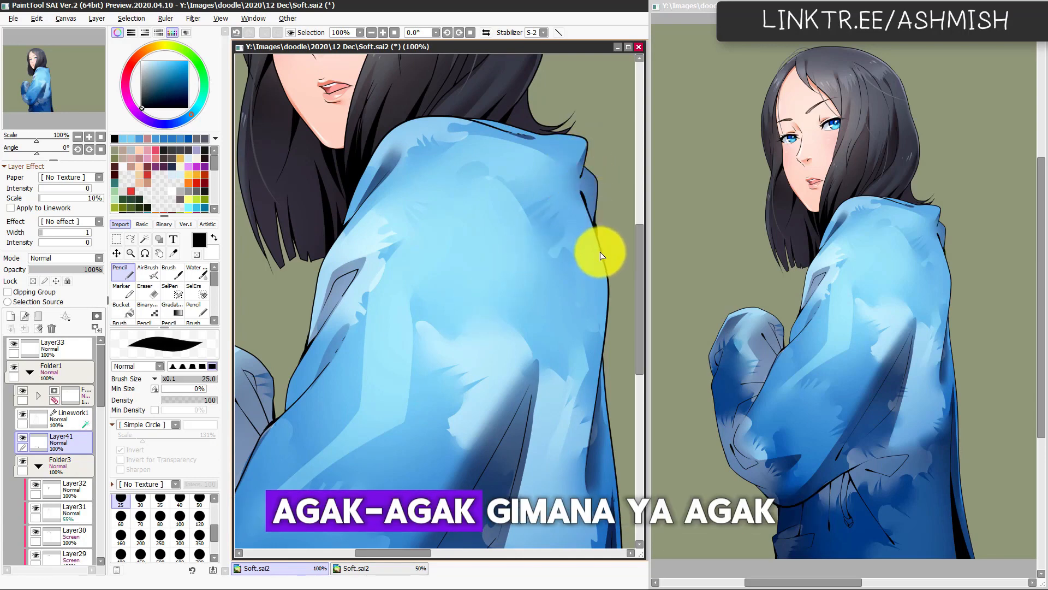
{"action": "left_click_drag", "start_coordinate": [484, 400], "coordinate": [532, 267]}
{"action": "left_click_drag", "start_coordinate": [534, 359], "coordinate": [463, 313]}
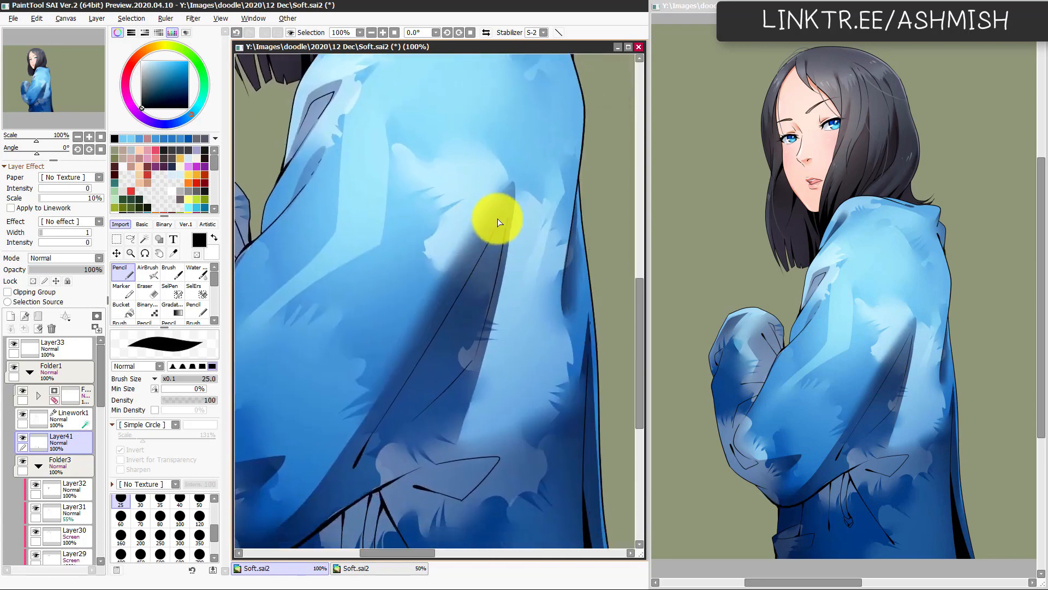
{"action": "left_click_drag", "start_coordinate": [432, 514], "coordinate": [455, 430]}
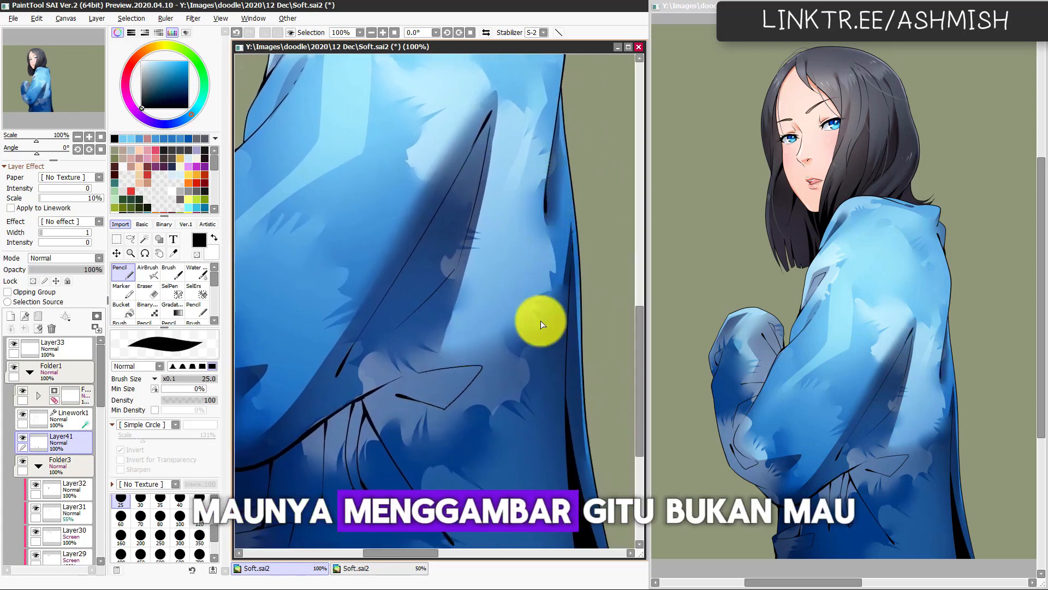
{"action": "left_click_drag", "start_coordinate": [410, 468], "coordinate": [485, 412]}
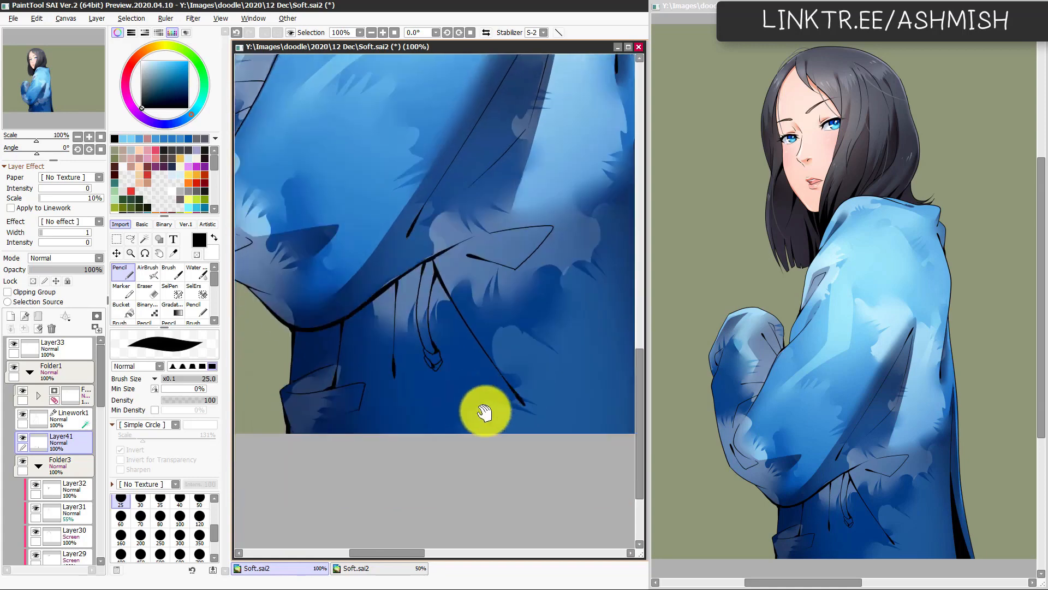
{"action": "scroll", "coordinate": [484, 413], "scroll_direction": "down", "scroll_amount": 4}
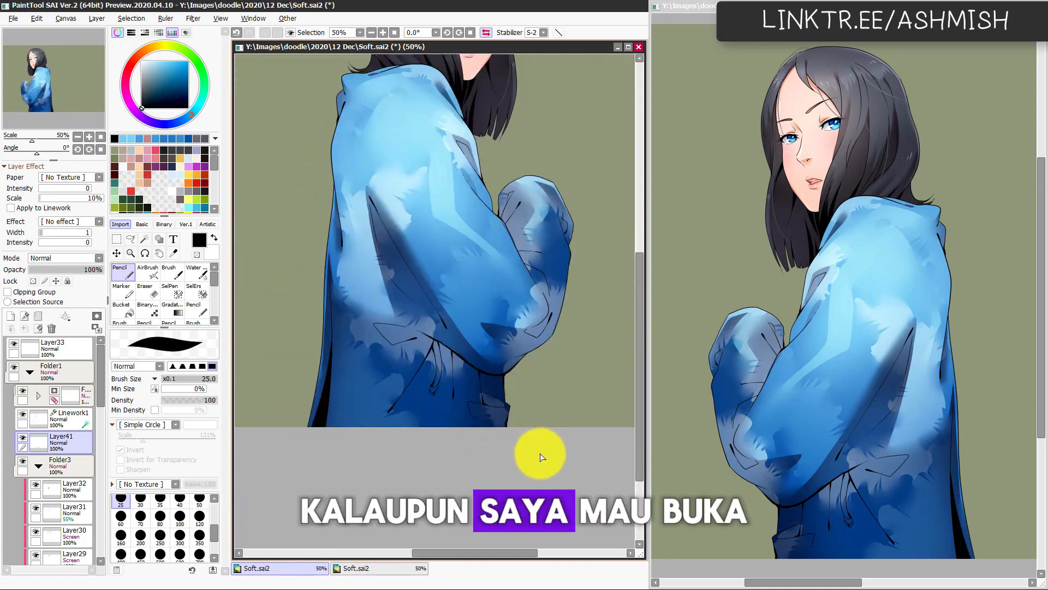
{"action": "key", "text": "h"}
{"action": "left_click_drag", "start_coordinate": [446, 437], "coordinate": [470, 464]}
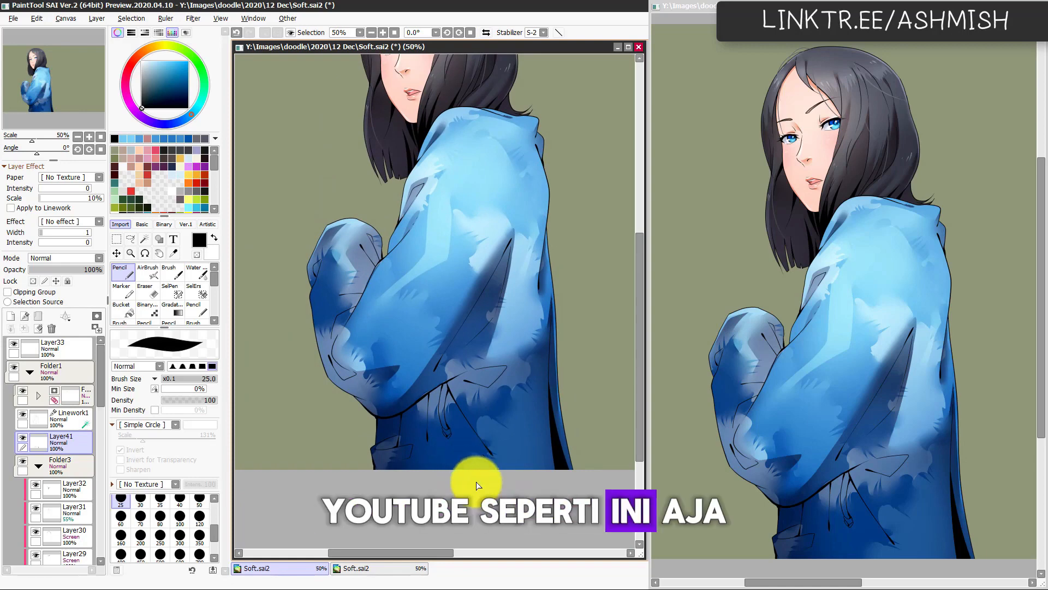
Step: Create a new layer directly above the second Layer38 in the jacket's shading stack
{"action": "scroll", "coordinate": [476, 485], "scroll_direction": "up", "scroll_amount": 2}
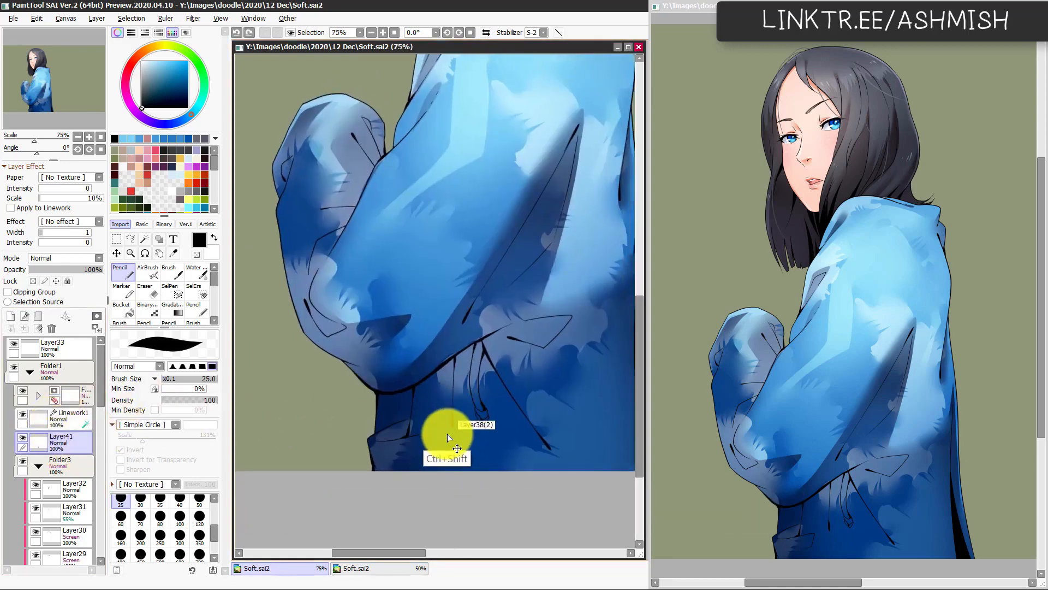
{"action": "left_click", "coordinate": [448, 438], "text": "ctrl+shift"}
{"action": "left_click", "coordinate": [34, 501]}
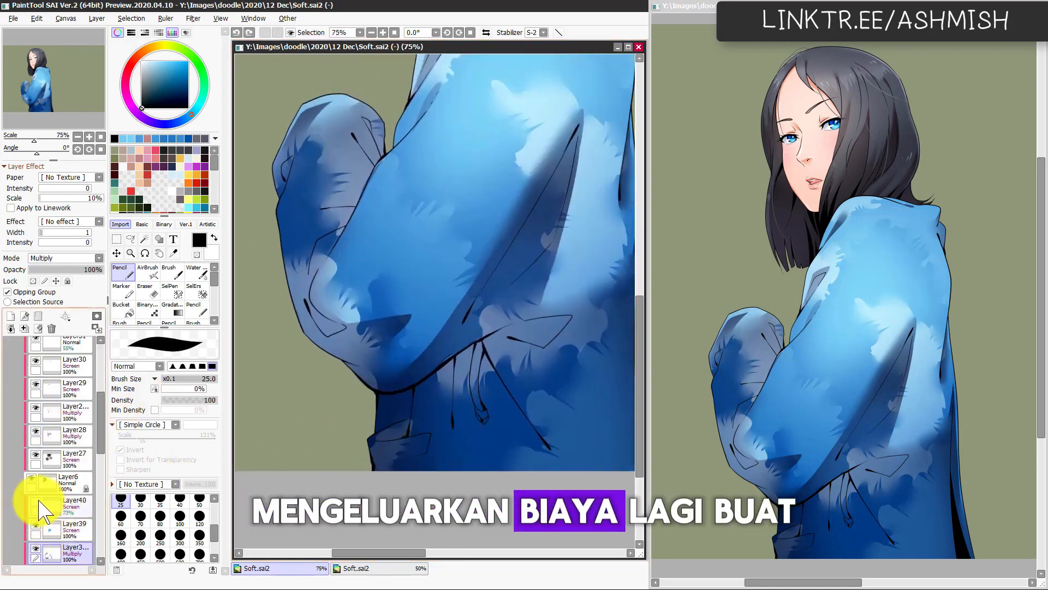
{"action": "left_click", "coordinate": [36, 503]}
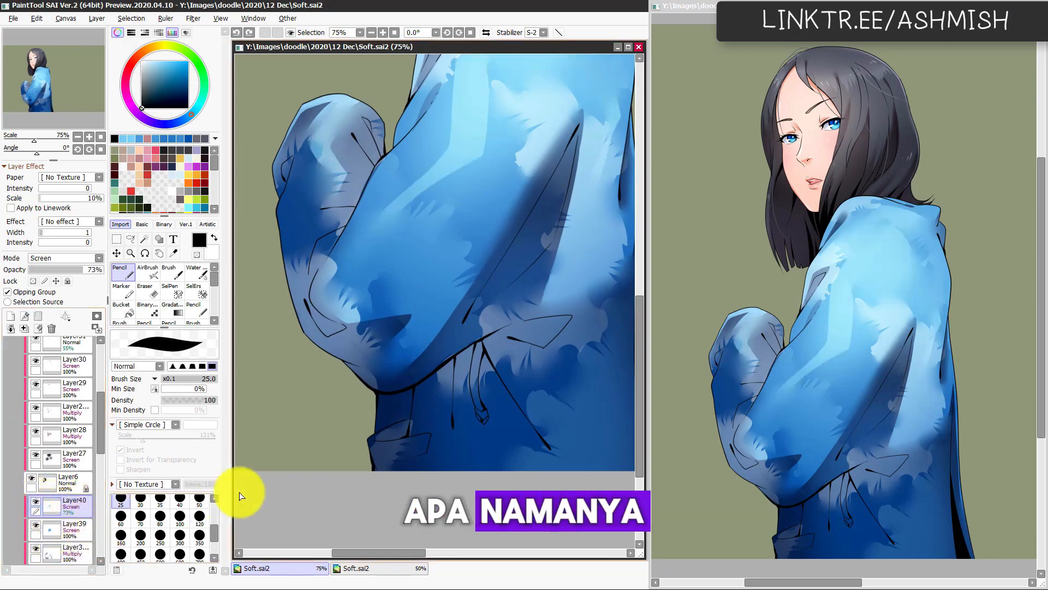
{"action": "scroll", "coordinate": [93, 437], "scroll_direction": "down", "scroll_amount": 3}
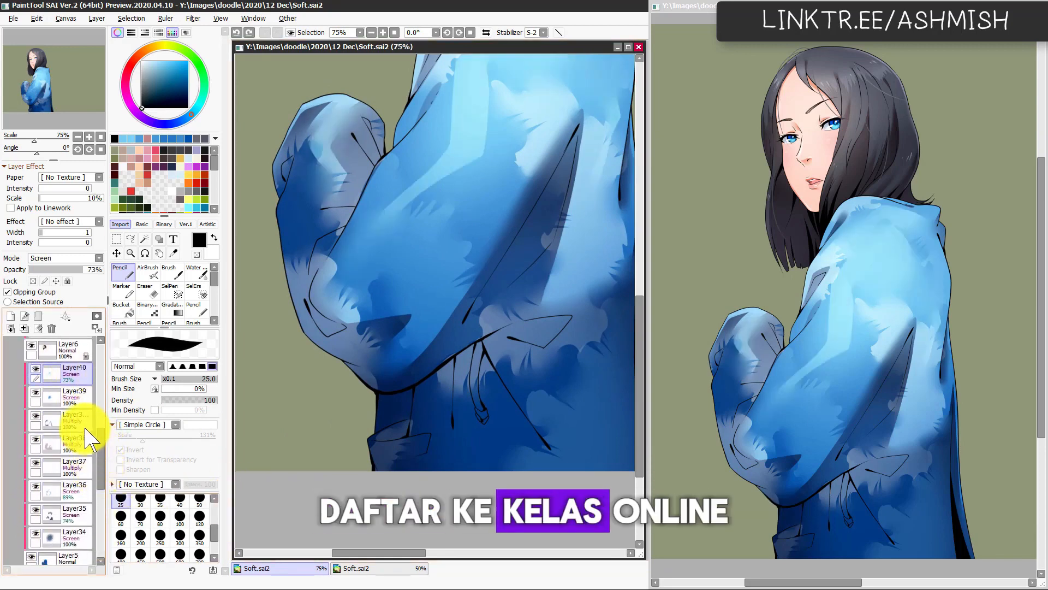
{"action": "left_click", "coordinate": [91, 429]}
{"action": "key", "text": "ctrl+shift+n"}
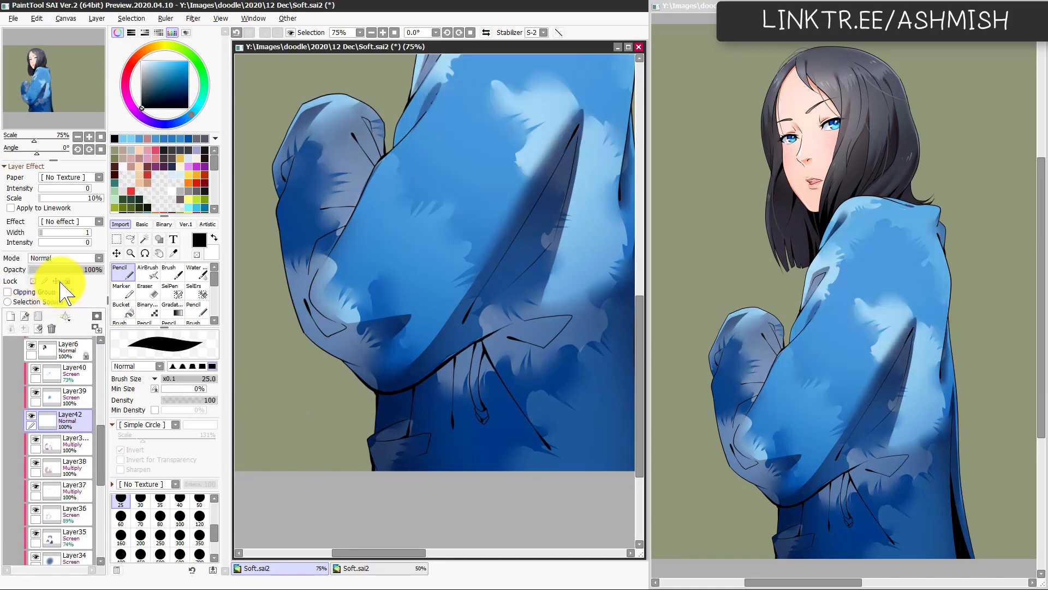
Step: Clip the new layer to the jacket, set its blending mode to Multiply and choose a muted red painting colour
{"action": "left_click", "coordinate": [55, 292]}
{"action": "left_click", "coordinate": [76, 258]}
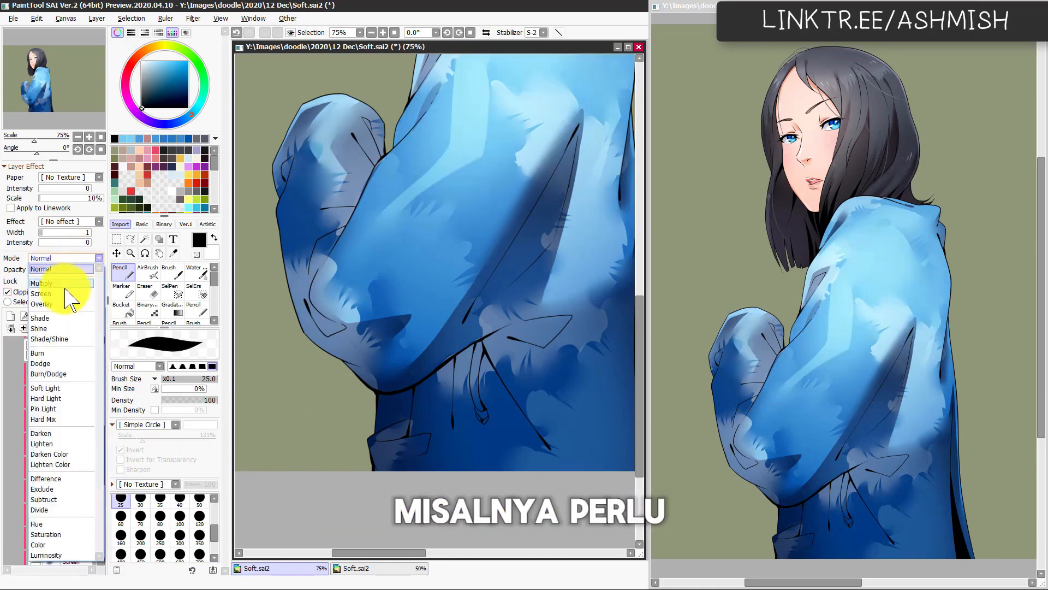
{"action": "left_click", "coordinate": [65, 294]}
{"action": "left_click", "coordinate": [72, 258]}
{"action": "left_click", "coordinate": [68, 284]}
{"action": "left_click", "coordinate": [139, 158]}
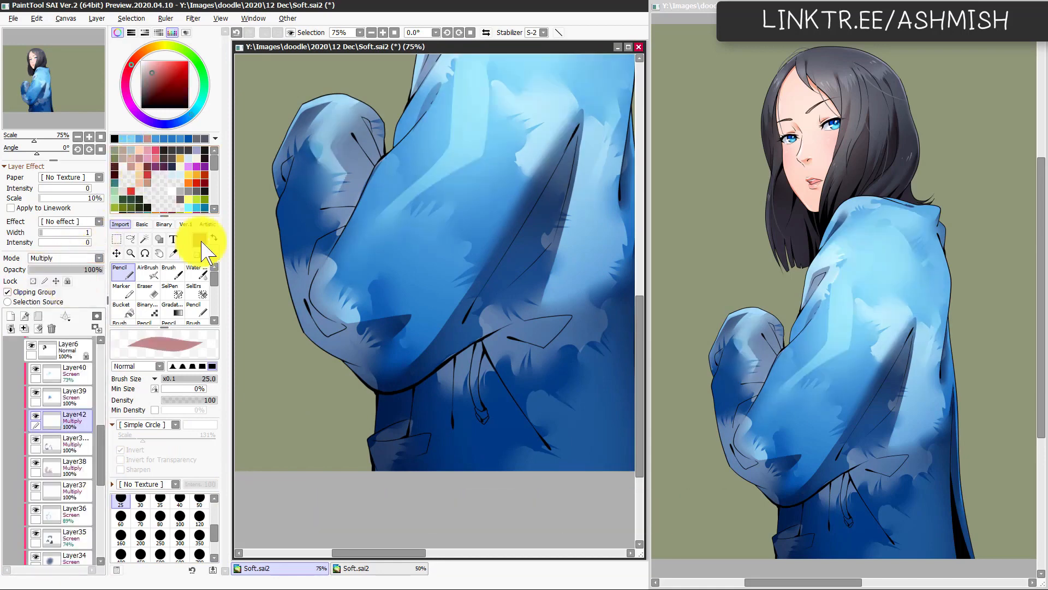
{"action": "key", "text": "l"}
{"action": "mouse_move", "coordinate": [411, 420]}
{"action": "left_mouse_down"}
{"action": "mouse_move", "coordinate": [371, 445]}
{"action": "mouse_move", "coordinate": [410, 437]}
{"action": "left_mouse_up"}
{"action": "key", "text": "ctrl+d"}
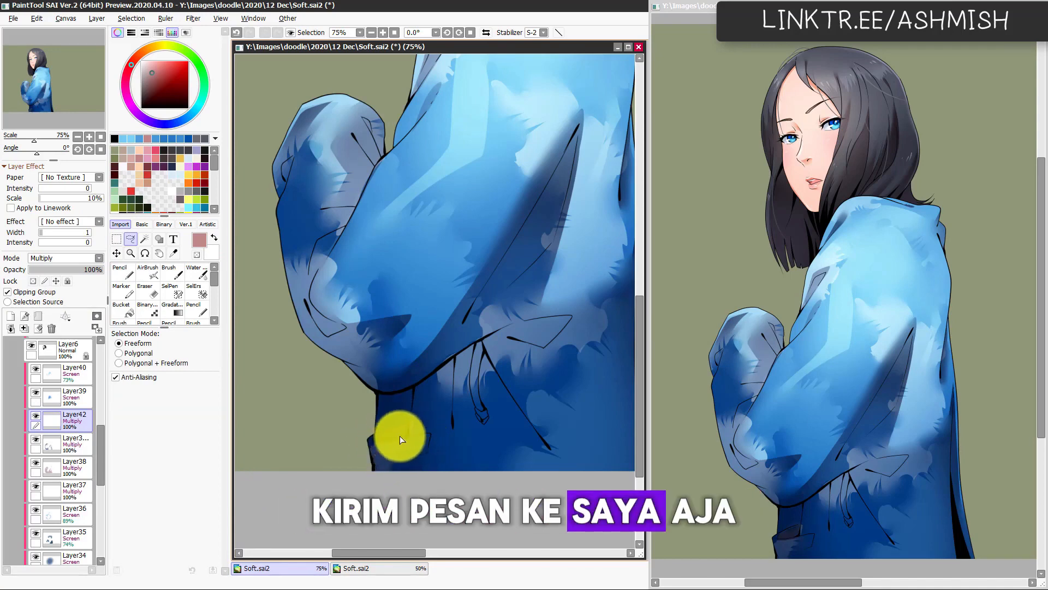
{"action": "key", "text": "c"}
{"action": "left_click_drag", "start_coordinate": [375, 439], "coordinate": [431, 440]}
{"action": "mouse_move", "coordinate": [431, 440]}
{"action": "left_mouse_down"}
{"action": "mouse_move", "coordinate": [375, 445]}
{"action": "mouse_move", "coordinate": [419, 439]}
{"action": "mouse_move", "coordinate": [385, 451]}
{"action": "left_mouse_up"}
{"action": "key", "text": "ctrl+z"}
{"action": "key", "text": "e"}
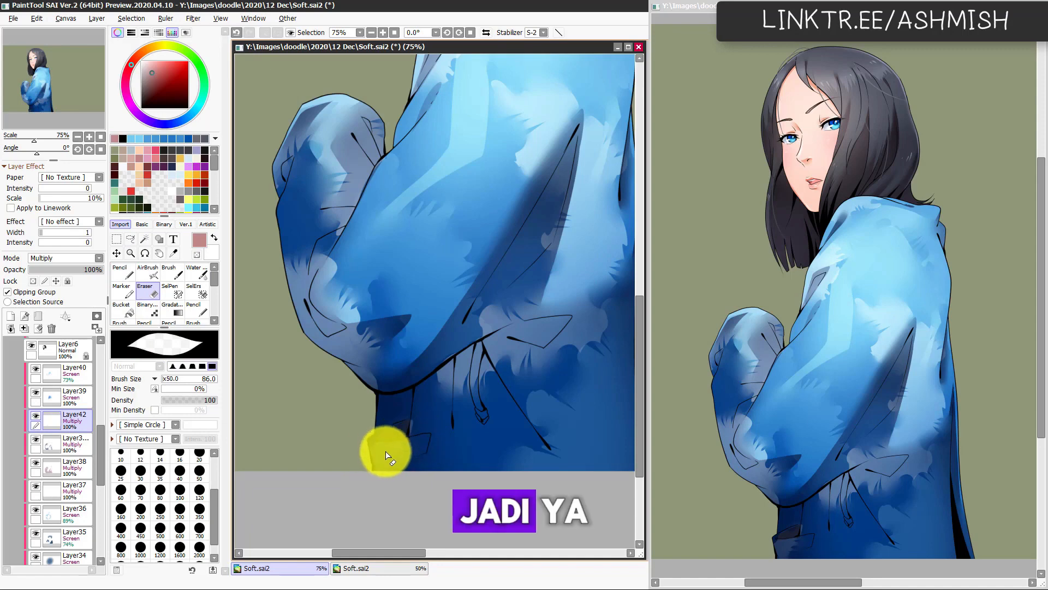
Step: Select the jacket area beneath the elbow and shade it with the muted red using the Pencil at size 136
{"action": "key", "text": "w"}
{"action": "left_click", "coordinate": [403, 417]}
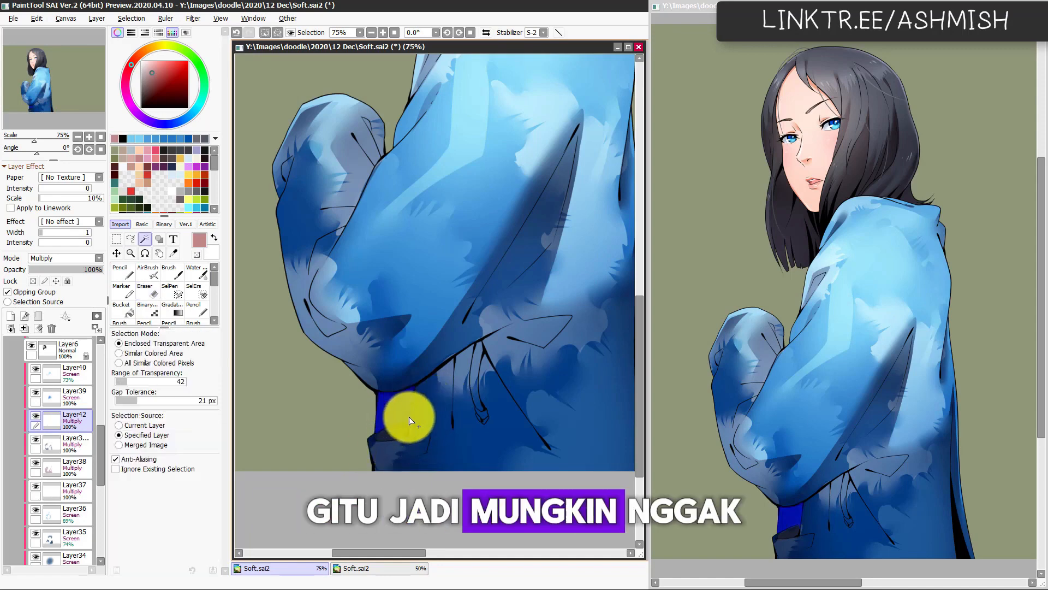
{"action": "key", "text": "n"}
{"action": "mouse_move", "coordinate": [408, 417]}
{"action": "left_mouse_down"}
{"action": "mouse_move", "coordinate": [383, 417]}
{"action": "mouse_move", "coordinate": [407, 396]}
{"action": "mouse_move", "coordinate": [405, 450]}
{"action": "mouse_move", "coordinate": [409, 392]}
{"action": "mouse_move", "coordinate": [380, 434]}
{"action": "left_mouse_up"}
{"action": "key", "text": "c"}
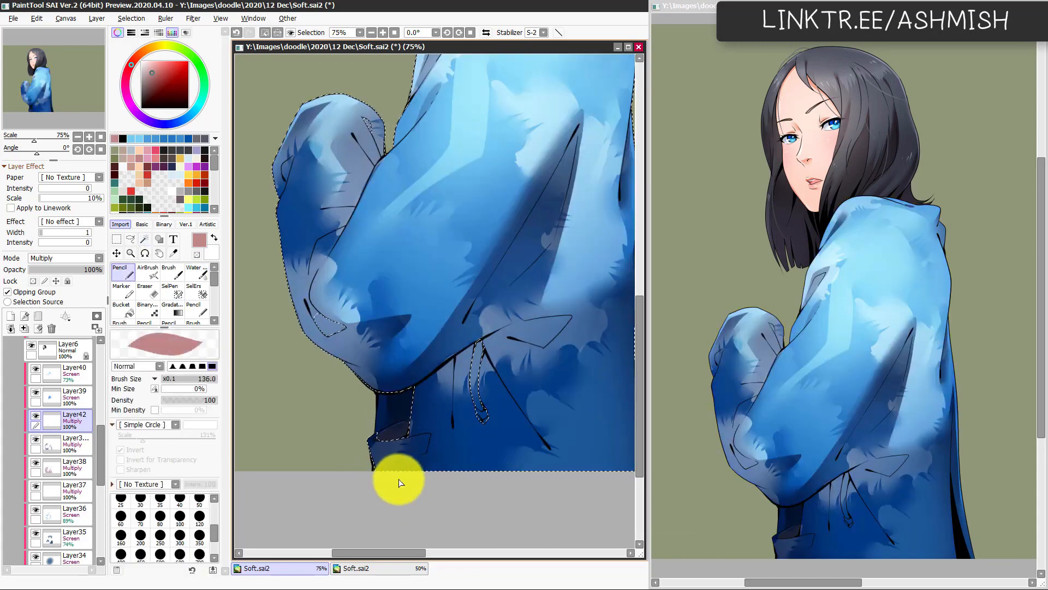
{"action": "key", "text": "c"}
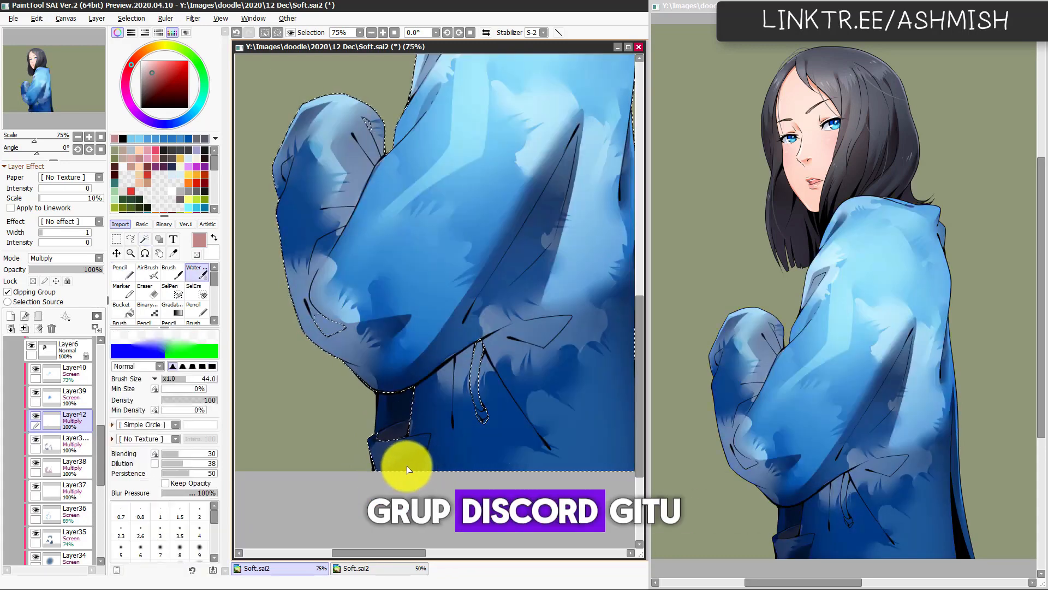
Step: Shade the narrow vertical fold beside the drawstring with the Pencil at size 136, soften its lower end with the Watercolor brush at 44, and deselect
{"action": "key", "text": "w"}
{"action": "key", "text": "n"}
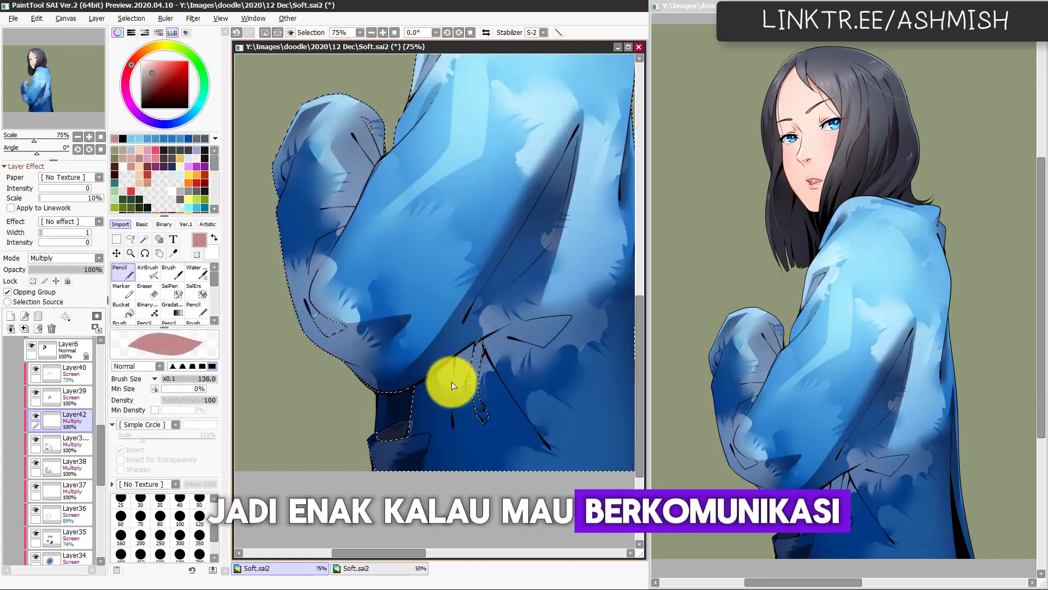
{"action": "left_click_drag", "start_coordinate": [463, 347], "coordinate": [445, 470]}
{"action": "key", "text": "ctrl+z"}
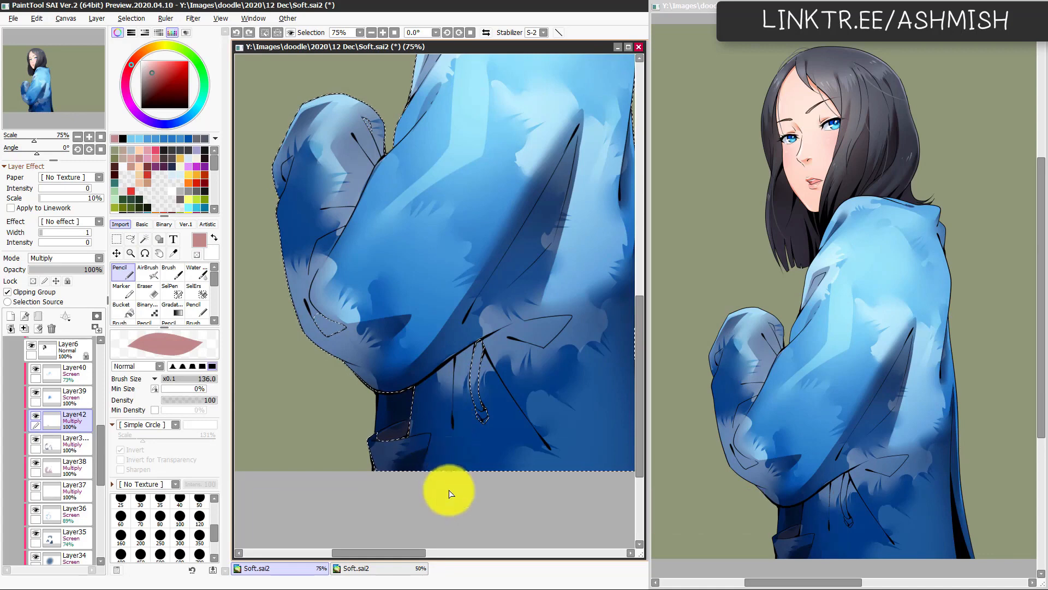
{"action": "left_click_drag", "start_coordinate": [449, 488], "coordinate": [455, 354]}
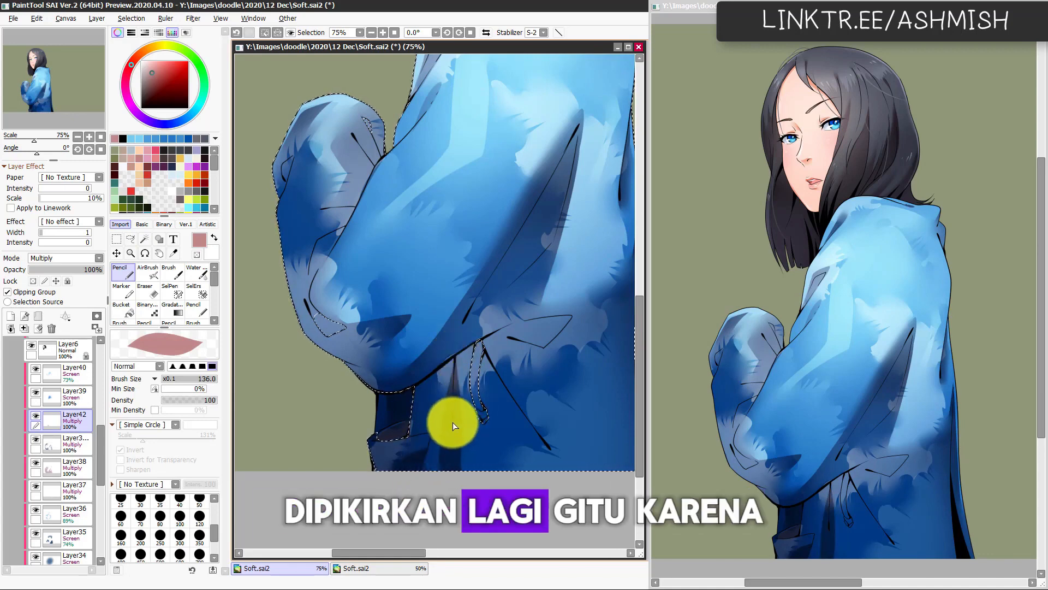
{"action": "key", "text": "c"}
{"action": "mouse_move", "coordinate": [432, 440]}
{"action": "left_mouse_down"}
{"action": "mouse_move", "coordinate": [435, 477]}
{"action": "mouse_move", "coordinate": [442, 426]}
{"action": "left_mouse_up"}
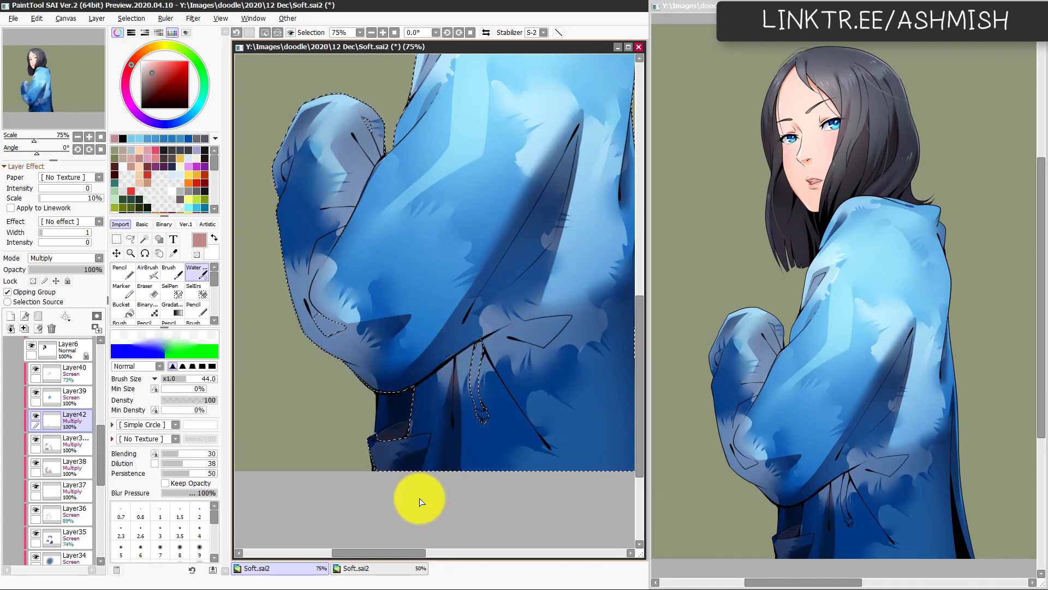
{"action": "key", "text": "ctrl+d"}
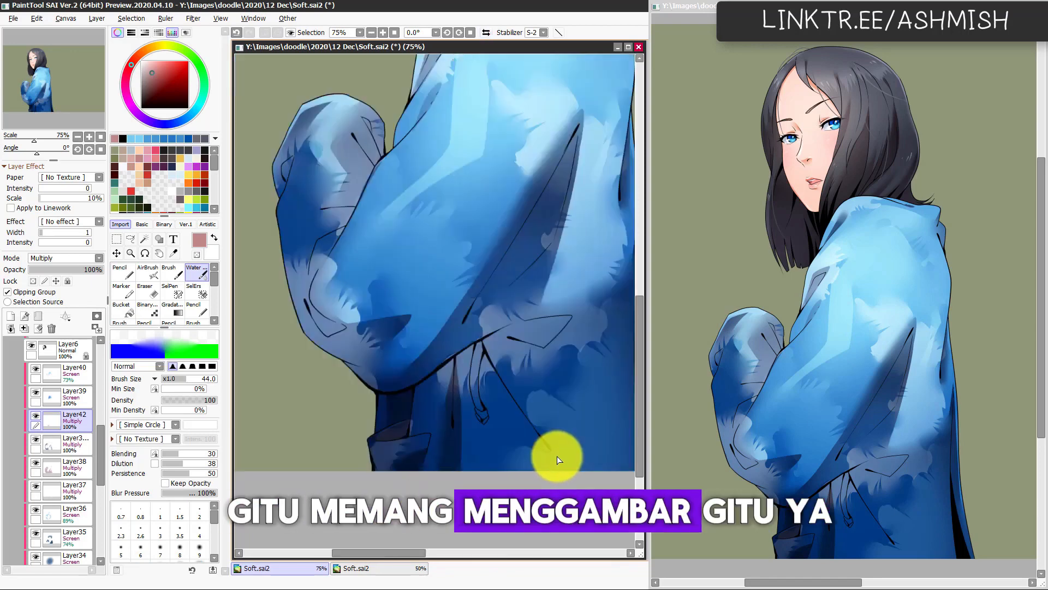
Step: Select the drawstring and its tip and shade them with the muted red Pencil at size 136, checking the result on the mirrored canvas
{"action": "key", "text": "w"}
{"action": "left_click", "coordinate": [483, 360]}
{"action": "key", "text": "n"}
{"action": "left_click_drag", "start_coordinate": [487, 342], "coordinate": [487, 405]}
{"action": "key", "text": "ctrl+z"}
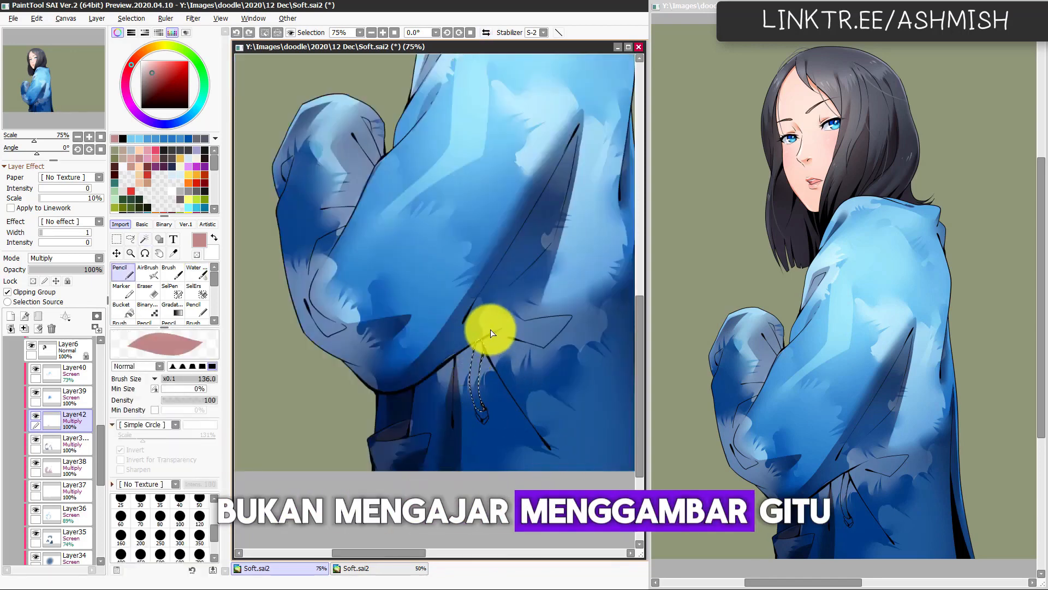
{"action": "mouse_move", "coordinate": [448, 373]}
{"action": "left_mouse_down"}
{"action": "mouse_move", "coordinate": [499, 351]}
{"action": "mouse_move", "coordinate": [473, 362]}
{"action": "left_mouse_up"}
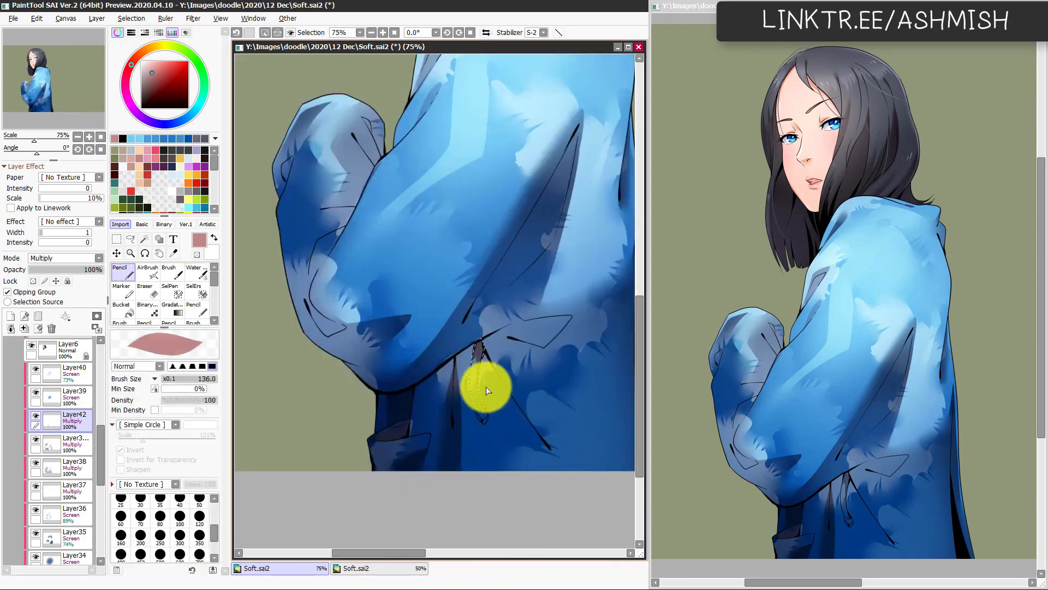
{"action": "key", "text": "w"}
{"action": "left_click", "coordinate": [484, 416]}
{"action": "key", "text": "n"}
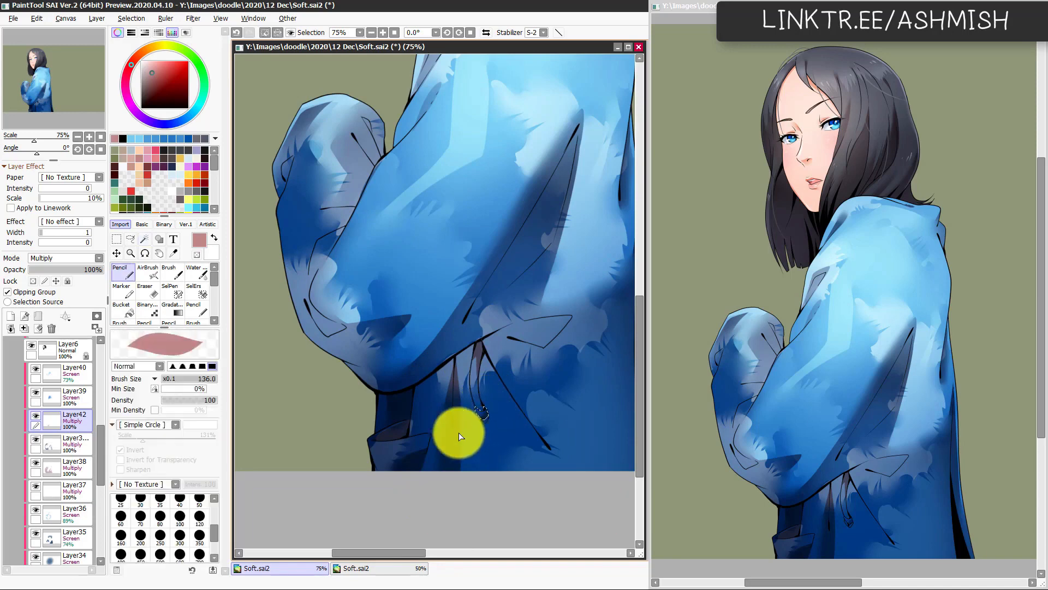
{"action": "key", "text": "w"}
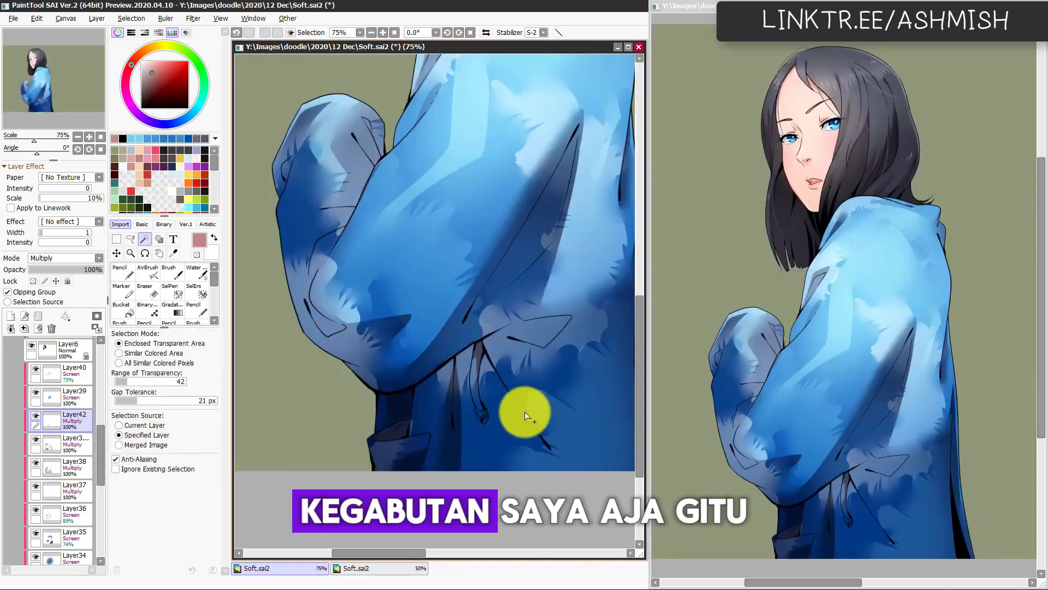
{"action": "key", "text": "h"}
{"action": "key", "text": "c"}
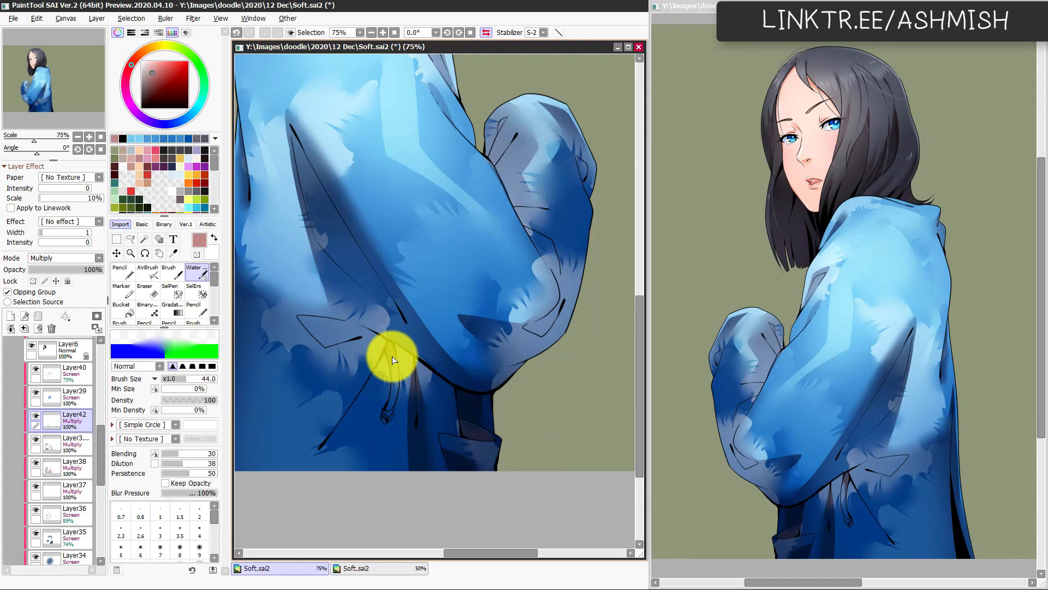
{"action": "key", "text": "h"}
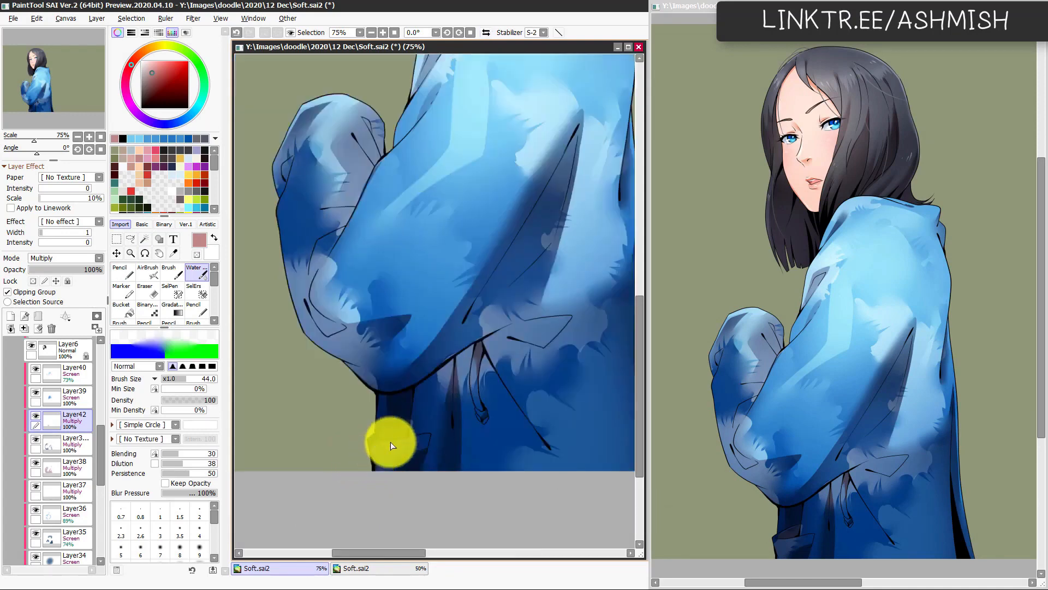
Step: Select the jacket on the mirrored canvas and shade the diagonal fold running down from the drawstring with the Pencil at size 107
{"action": "key", "text": "h"}
{"action": "key", "text": "w"}
{"action": "left_click", "coordinate": [375, 418]}
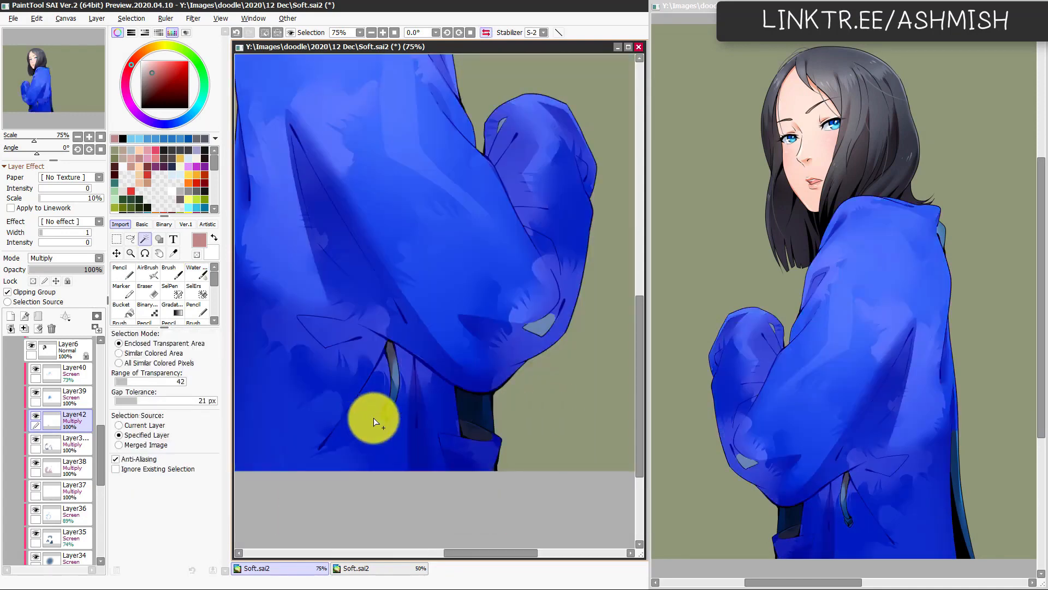
{"action": "key", "text": "n"}
{"action": "mouse_move", "coordinate": [351, 416]}
{"action": "left_mouse_down"}
{"action": "mouse_move", "coordinate": [388, 355]}
{"action": "mouse_move", "coordinate": [270, 518]}
{"action": "left_mouse_up"}
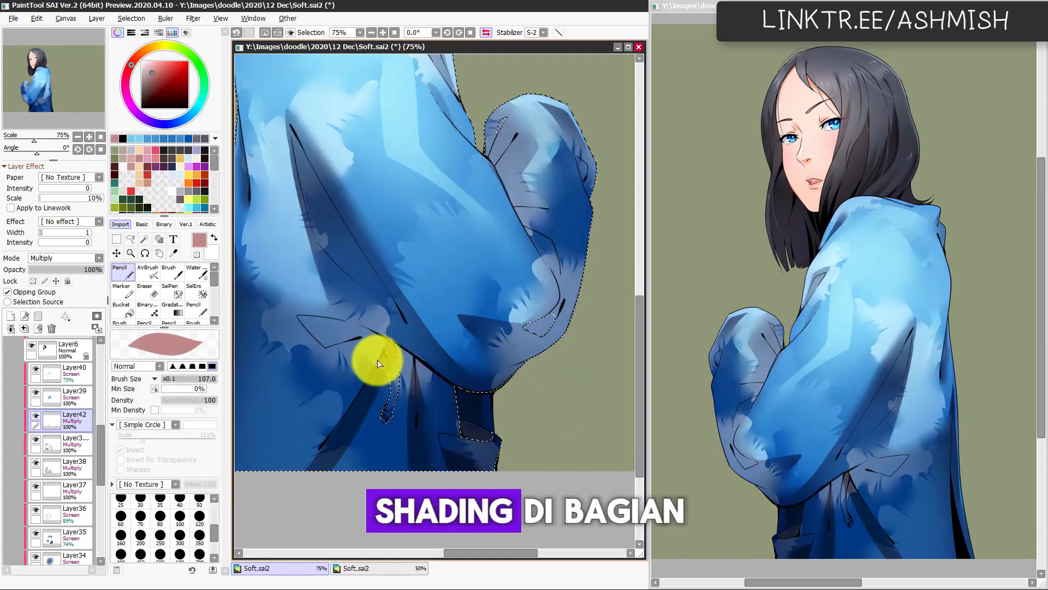
{"action": "left_click_drag", "start_coordinate": [379, 358], "coordinate": [272, 512]}
{"action": "left_click_drag", "start_coordinate": [386, 354], "coordinate": [302, 476]}
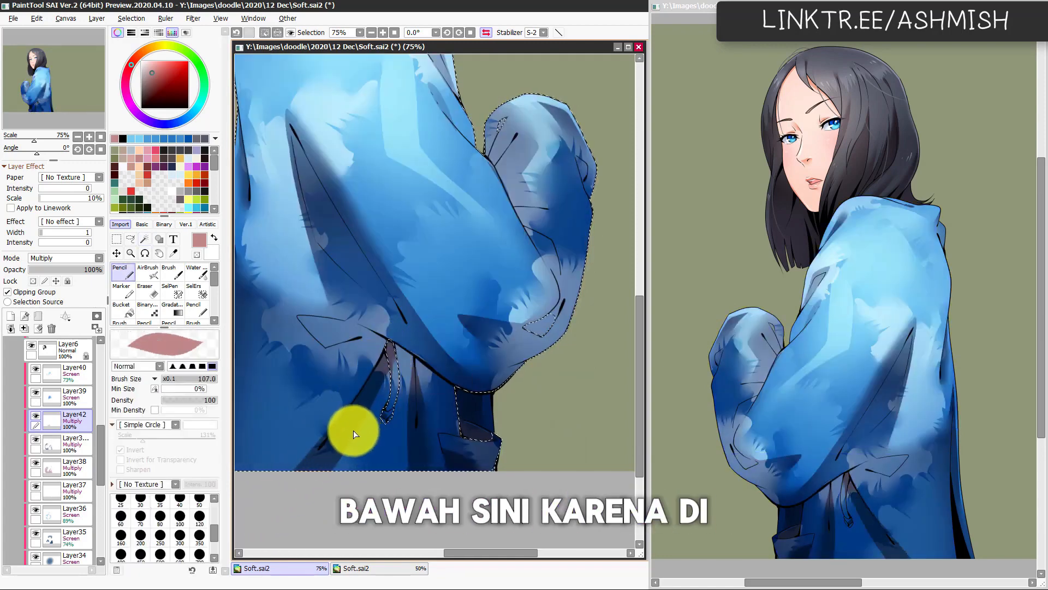
{"action": "key", "text": "ctrl+z"}
{"action": "key", "text": "ctrl+z"}
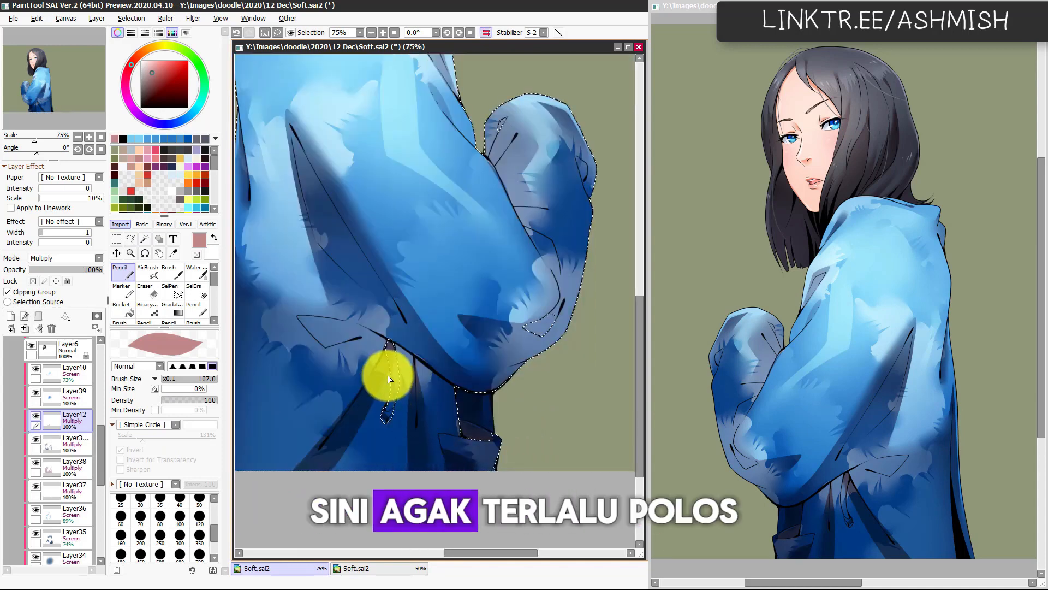
{"action": "left_click_drag", "start_coordinate": [396, 350], "coordinate": [327, 489]}
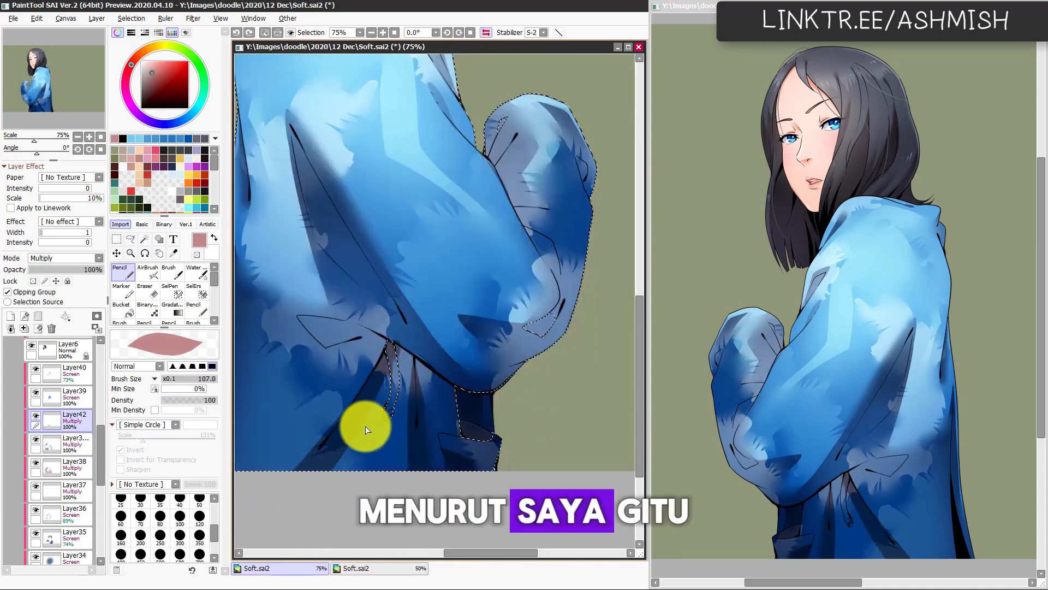
Step: Soften the lower part of the diagonal fold's shadow with the Watercolor brush at size 114, checking it in both canvas orientations
{"action": "key", "text": "h"}
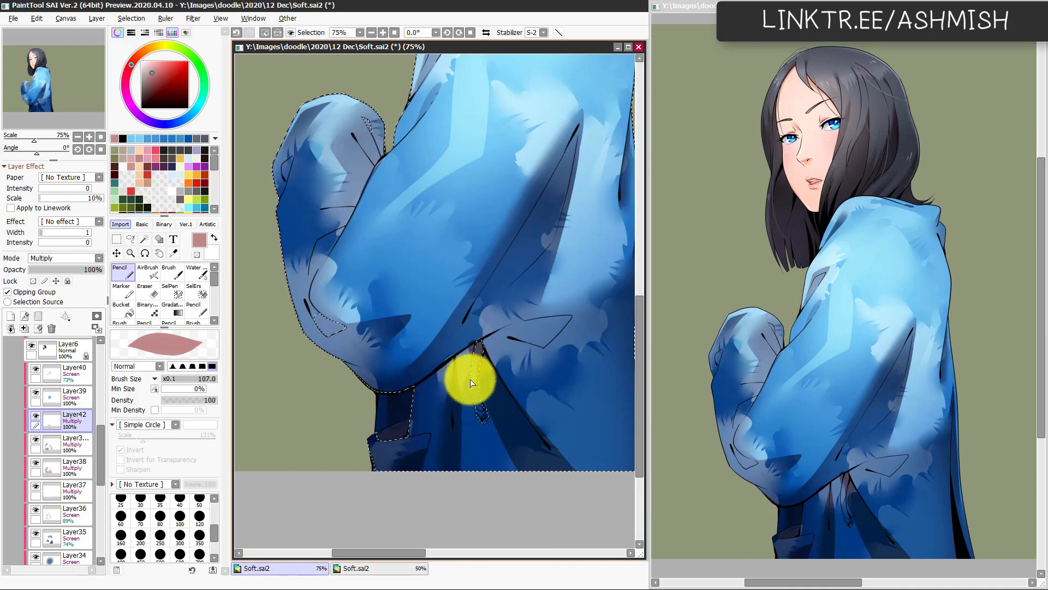
{"action": "key", "text": "e"}
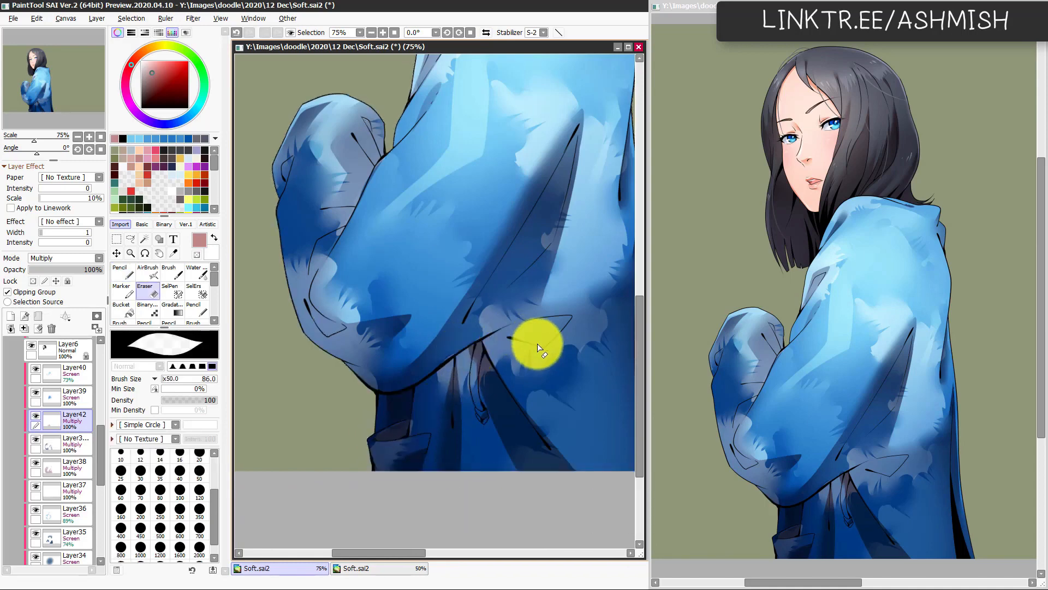
{"action": "key", "text": "h"}
{"action": "key", "text": "c"}
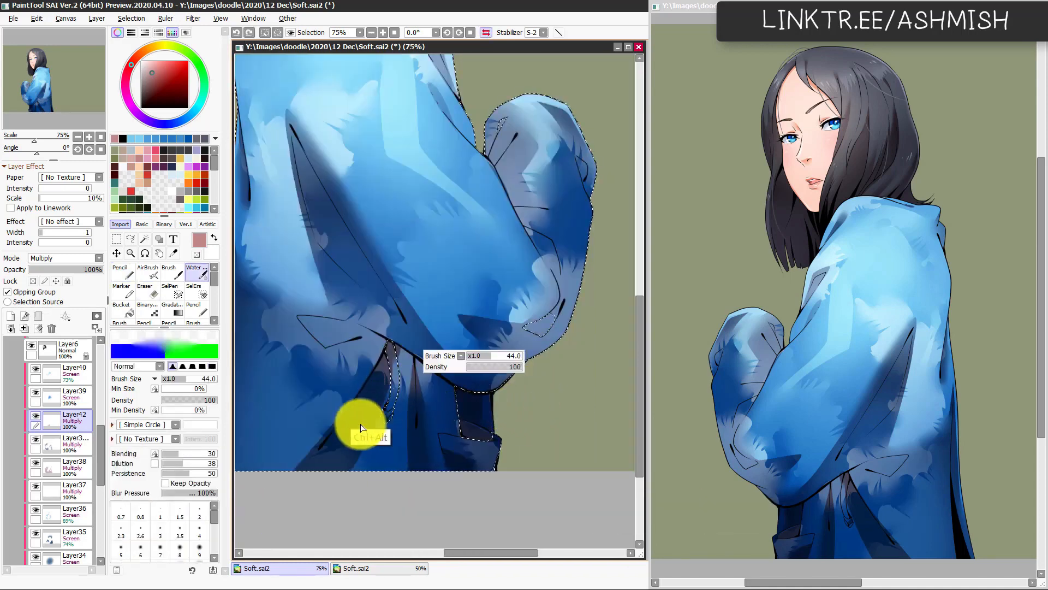
{"action": "left_click_drag", "start_coordinate": [364, 495], "coordinate": [372, 440]}
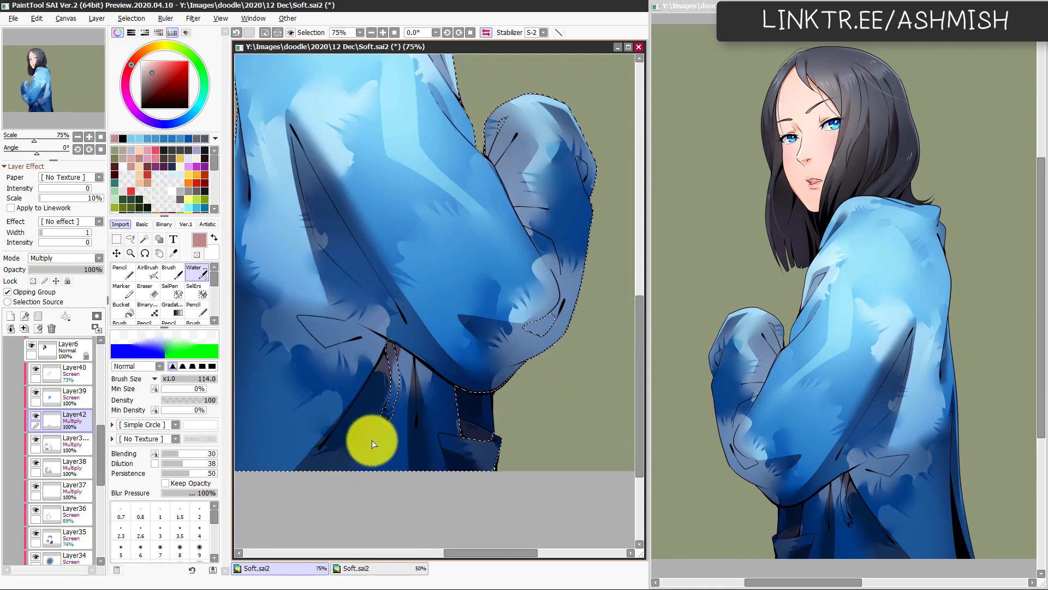
{"action": "key", "text": "h"}
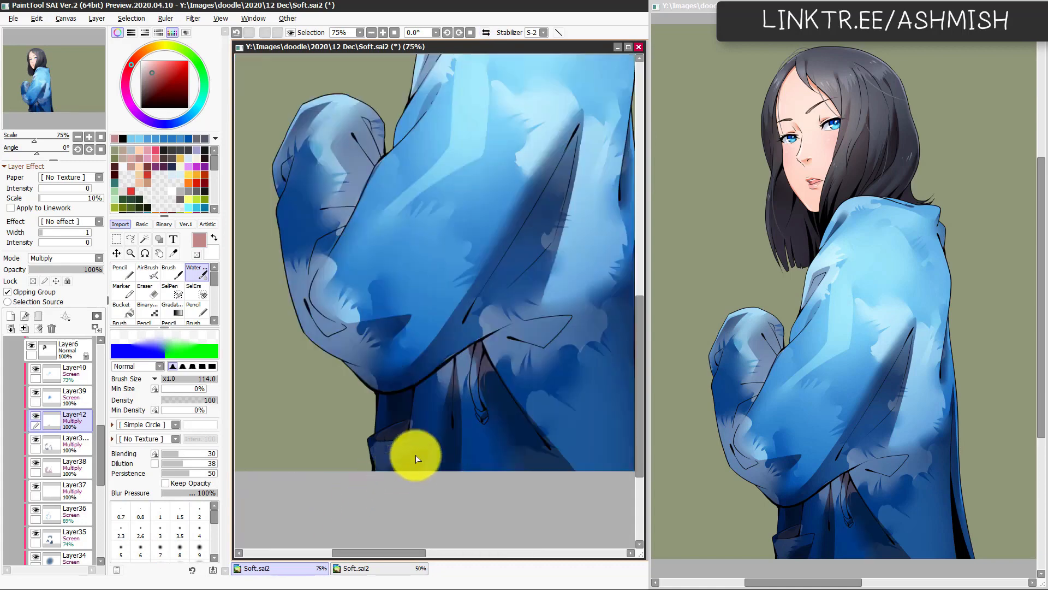
{"action": "key", "text": "h"}
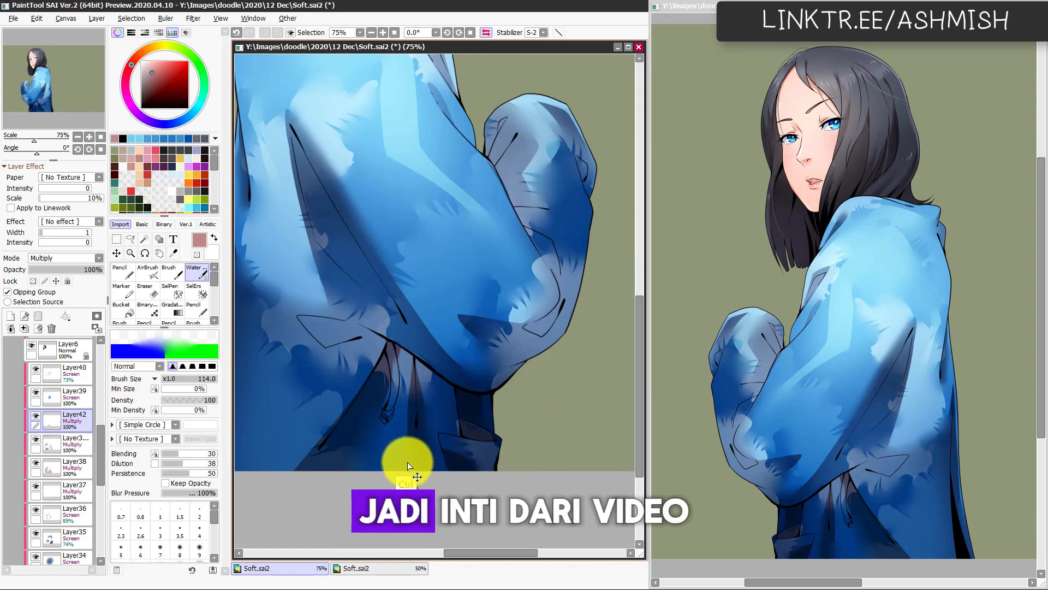
{"action": "left_click_drag", "start_coordinate": [409, 463], "coordinate": [416, 388]}
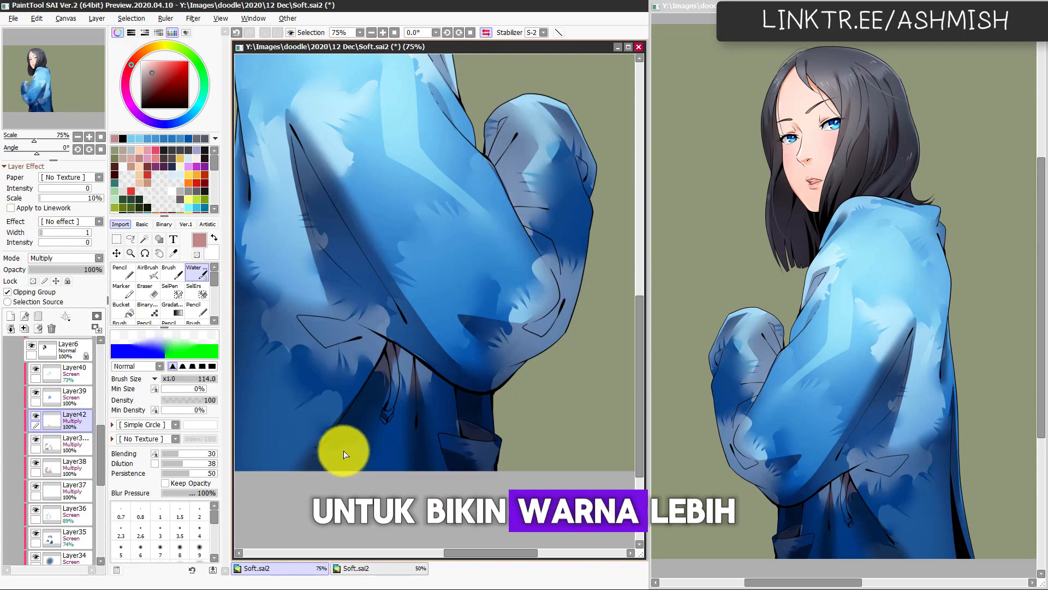
Step: Outline the small triangular fold above the diagonal fold freehand, fill it with the muted red and refine it with the Pencil at size 27
{"action": "left_click_drag", "start_coordinate": [304, 443], "coordinate": [385, 444]}
{"action": "key", "text": "h"}
{"action": "key", "text": "l"}
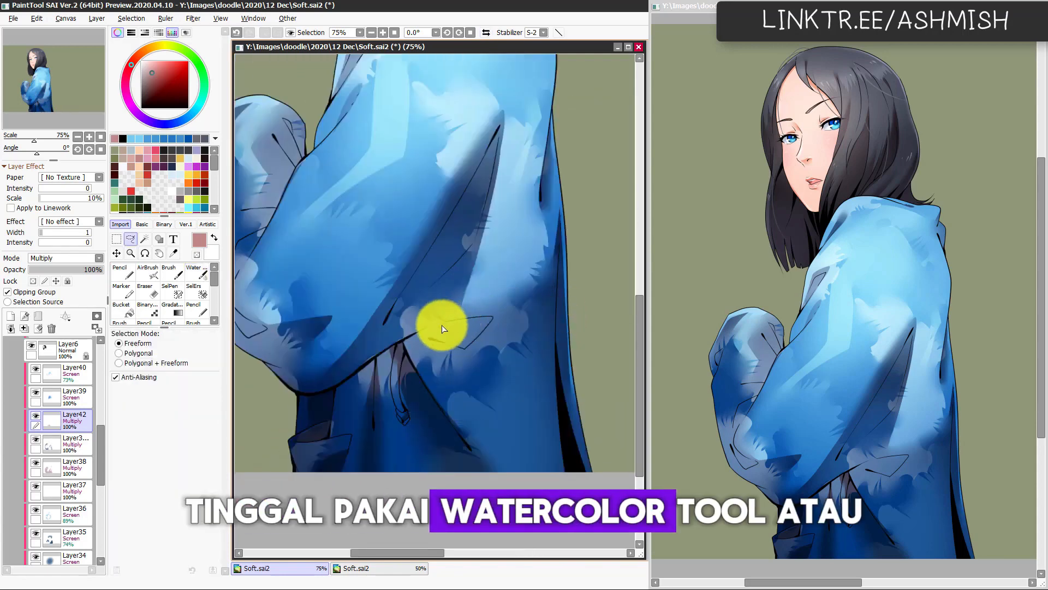
{"action": "mouse_move", "coordinate": [404, 340]}
{"action": "left_mouse_down"}
{"action": "mouse_move", "coordinate": [492, 311]}
{"action": "mouse_move", "coordinate": [466, 349]}
{"action": "mouse_move", "coordinate": [405, 339]}
{"action": "left_mouse_up"}
{"action": "key", "text": "ctrl+f"}
{"action": "key", "text": "ctrl+d"}
{"action": "key", "text": "c"}
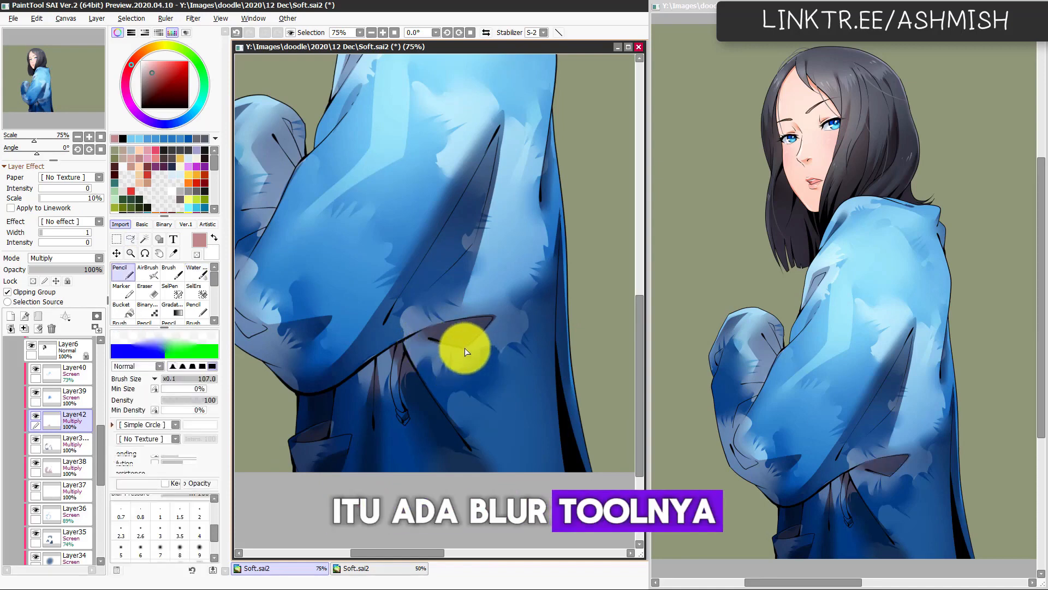
{"action": "key", "text": "n"}
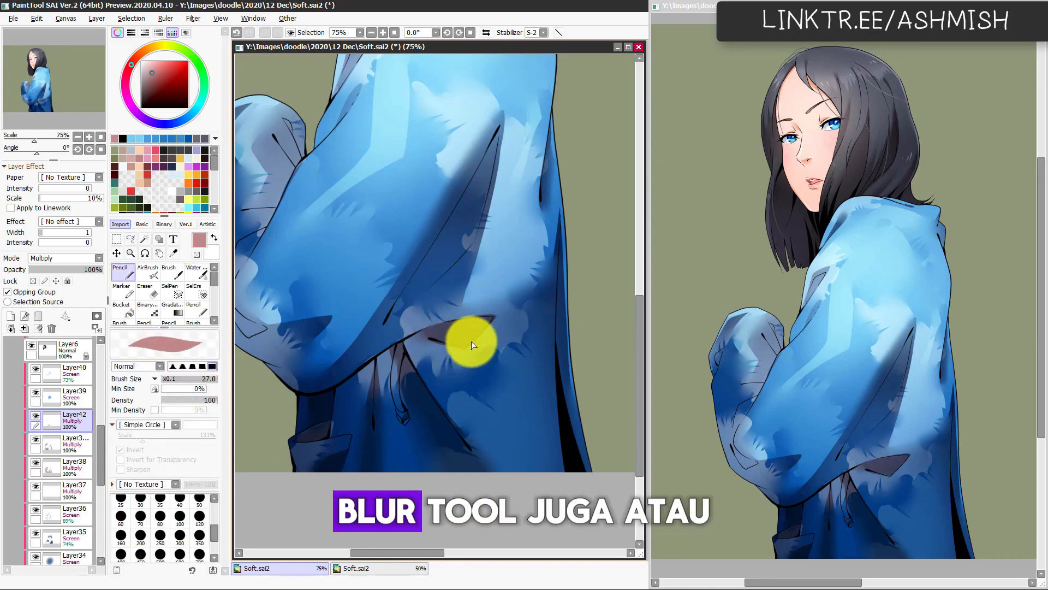
{"action": "key", "text": "h"}
{"action": "key", "text": "h"}
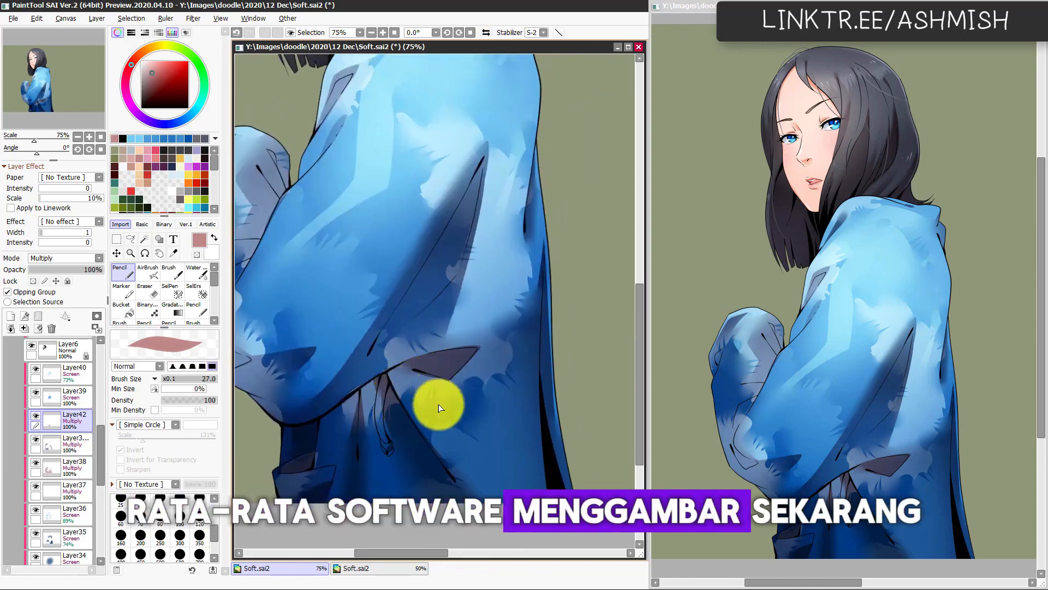
Step: Outline a large curved shadow on the jacket's lower back freehand, fill it with the muted red and soften it with the Watercolor brush at 114
{"action": "left_click_drag", "start_coordinate": [473, 441], "coordinate": [464, 375]}
{"action": "key", "text": "h"}
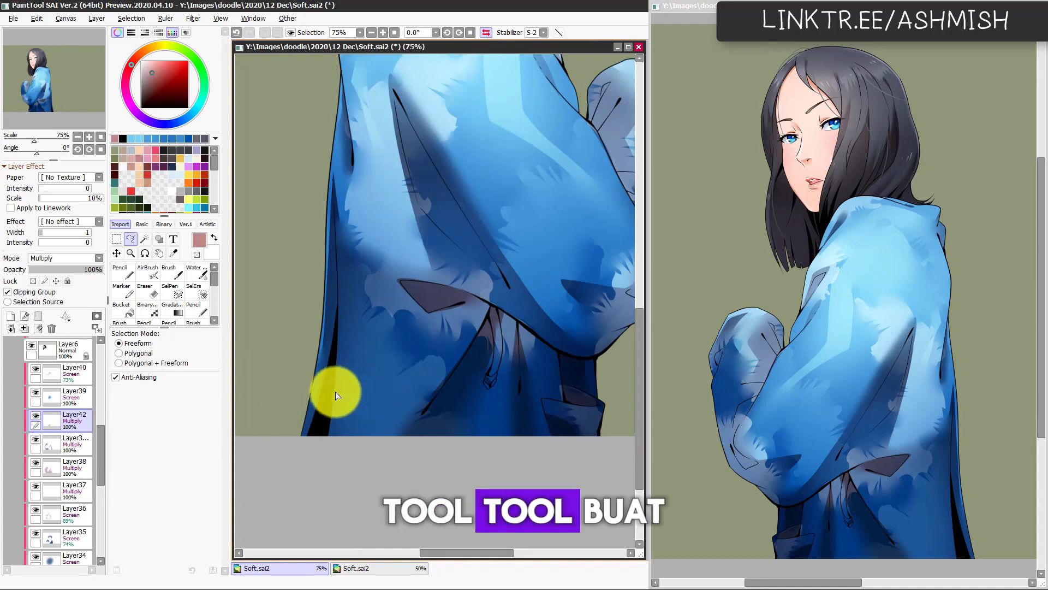
{"action": "mouse_move", "coordinate": [315, 431]}
{"action": "left_mouse_down"}
{"action": "mouse_move", "coordinate": [336, 377]}
{"action": "mouse_move", "coordinate": [384, 345]}
{"action": "mouse_move", "coordinate": [457, 326]}
{"action": "mouse_move", "coordinate": [381, 415]}
{"action": "mouse_move", "coordinate": [315, 447]}
{"action": "left_mouse_up"}
{"action": "key", "text": "ctrl+f"}
{"action": "key", "text": "ctrl+d"}
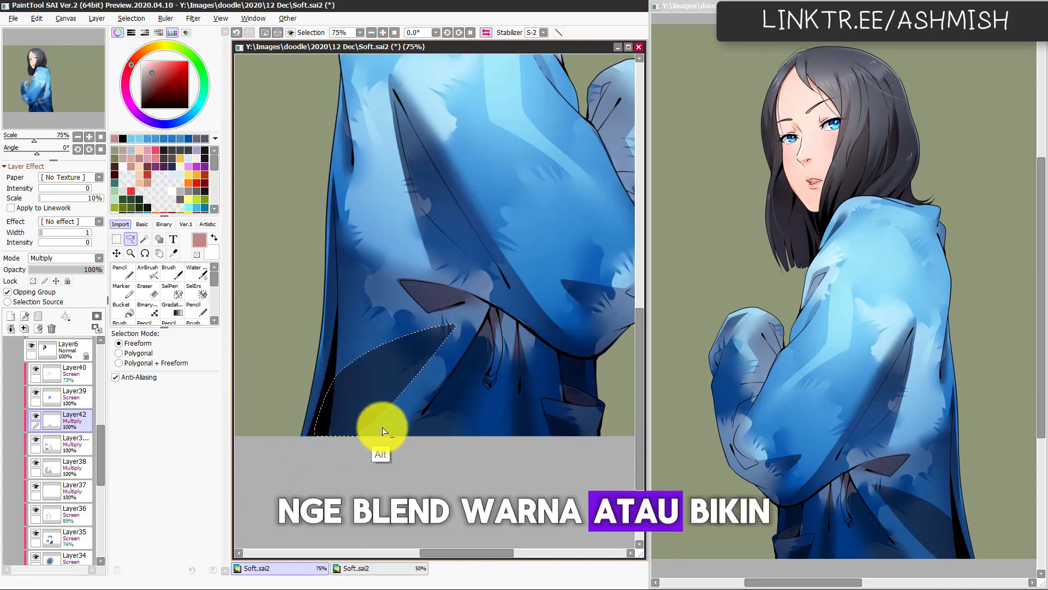
{"action": "key", "text": "c"}
{"action": "mouse_move", "coordinate": [455, 326]}
{"action": "left_mouse_down"}
{"action": "mouse_move", "coordinate": [398, 340]}
{"action": "mouse_move", "coordinate": [341, 373]}
{"action": "mouse_move", "coordinate": [332, 384]}
{"action": "mouse_move", "coordinate": [351, 390]}
{"action": "mouse_move", "coordinate": [366, 437]}
{"action": "left_mouse_up"}
{"action": "key", "text": "h"}
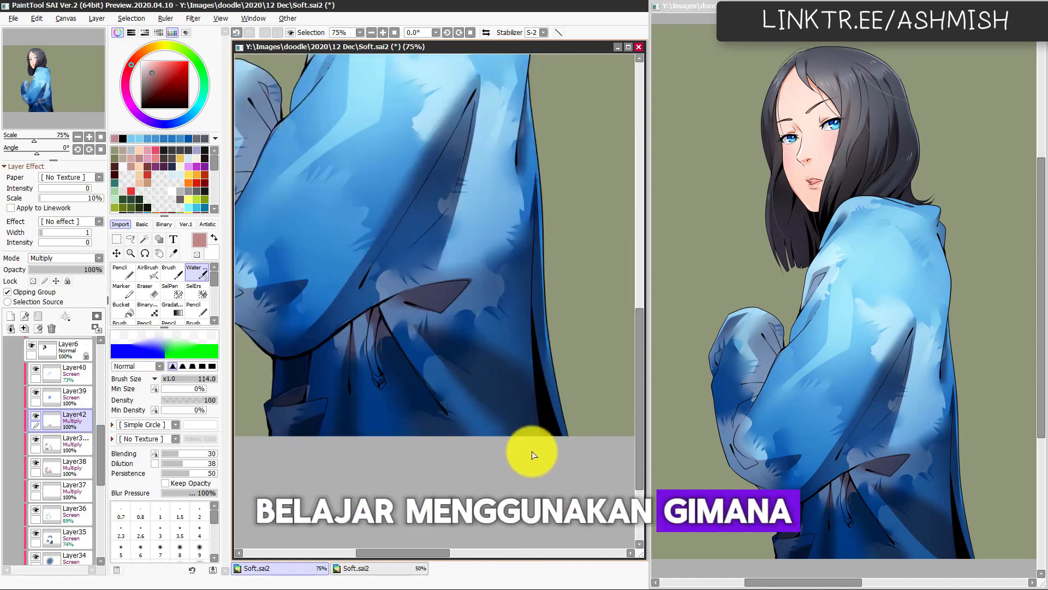
{"action": "key", "text": "h"}
{"action": "left_click_drag", "start_coordinate": [482, 413], "coordinate": [500, 441]}
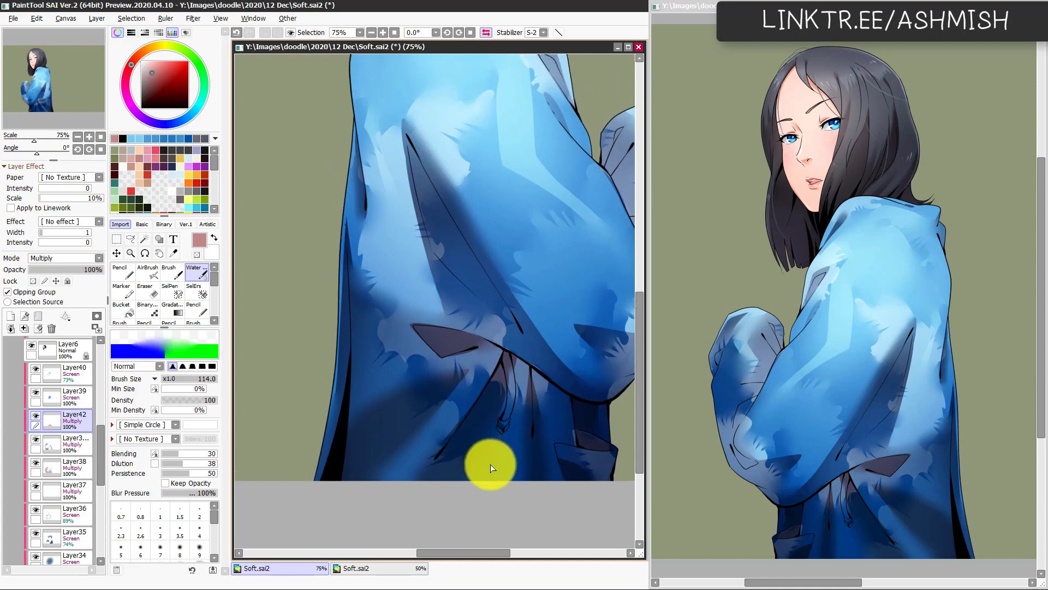
Step: Outline the narrow fold on the raised forearm near the elbow freehand, fill it with the muted red and soften it with the Watercolor brush
{"action": "key", "text": "h"}
{"action": "left_click_drag", "start_coordinate": [398, 389], "coordinate": [508, 428]}
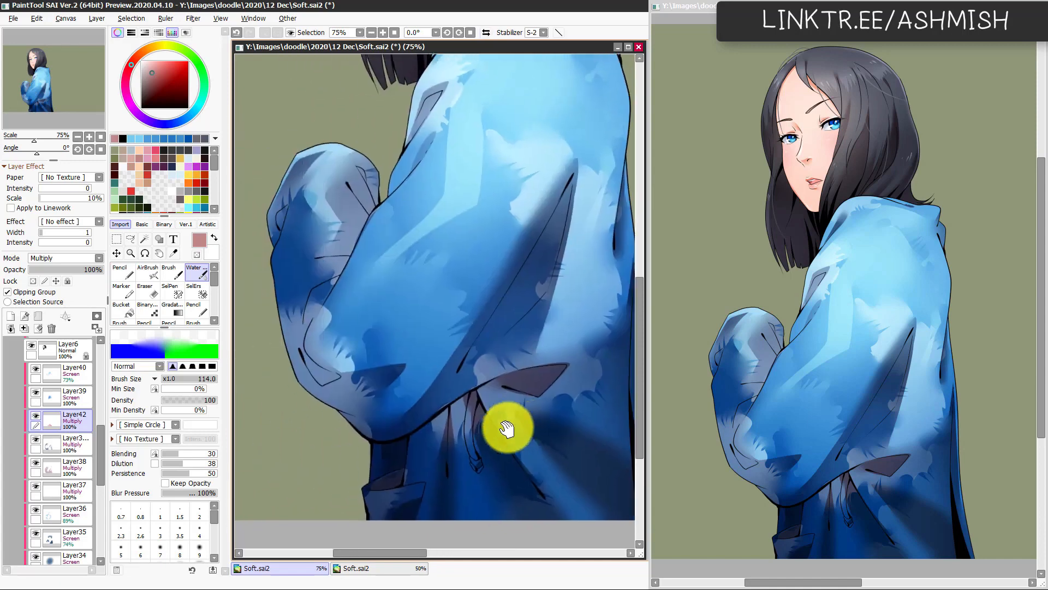
{"action": "mouse_move", "coordinate": [452, 411]}
{"action": "left_mouse_down"}
{"action": "mouse_move", "coordinate": [477, 410]}
{"action": "mouse_move", "coordinate": [462, 407]}
{"action": "left_mouse_up"}
{"action": "key", "text": "l"}
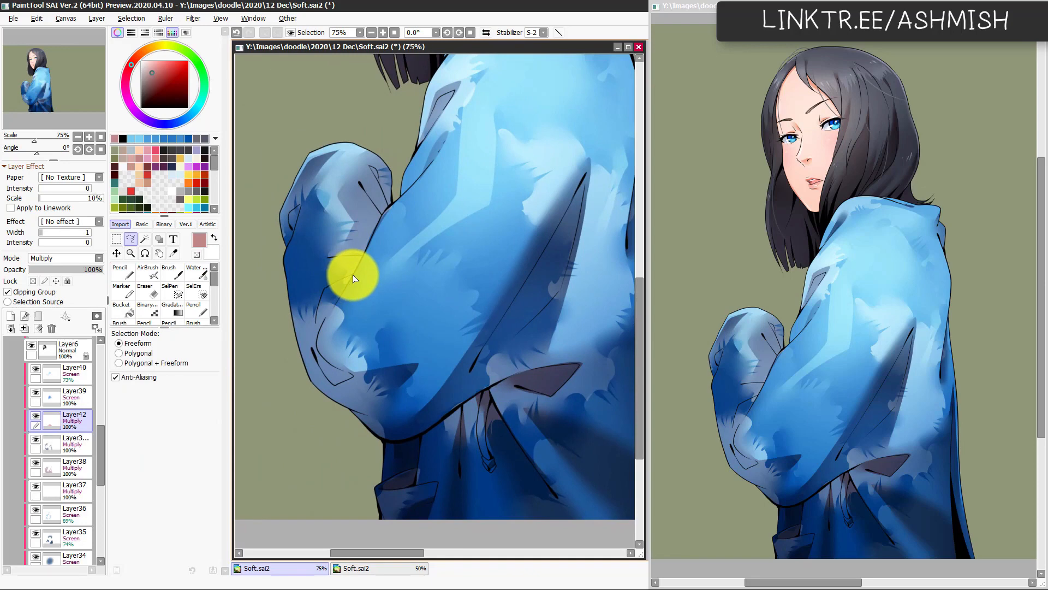
{"action": "mouse_move", "coordinate": [353, 278]}
{"action": "left_mouse_down"}
{"action": "mouse_move", "coordinate": [319, 311]}
{"action": "mouse_move", "coordinate": [314, 340]}
{"action": "left_mouse_up"}
{"action": "left_click_drag", "start_coordinate": [341, 297], "coordinate": [352, 283]}
{"action": "key", "text": "ctrl+f"}
{"action": "key", "text": "ctrl+d"}
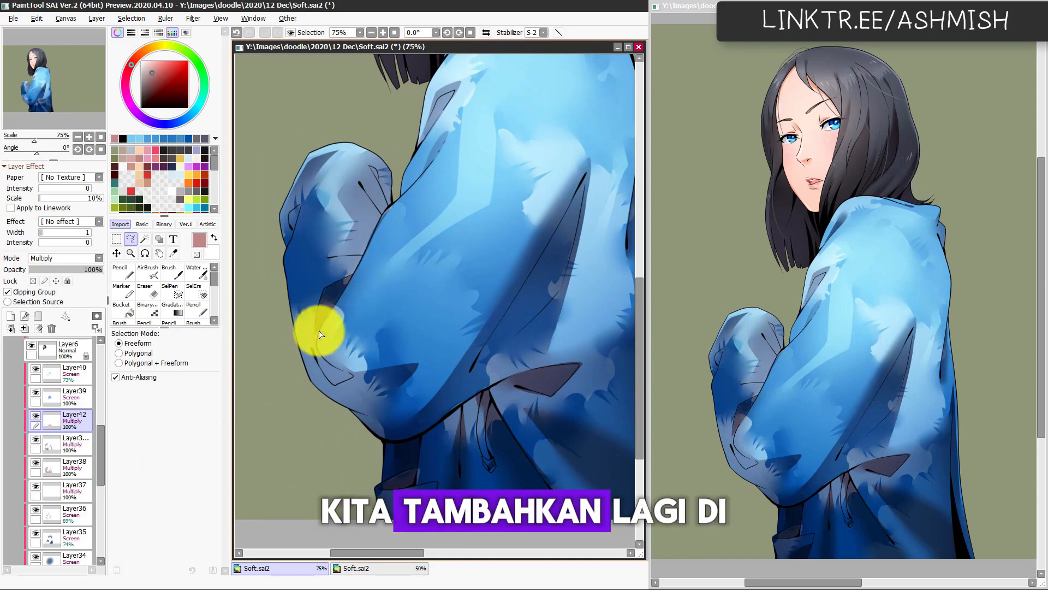
{"action": "key", "text": "c"}
{"action": "key", "text": "n"}
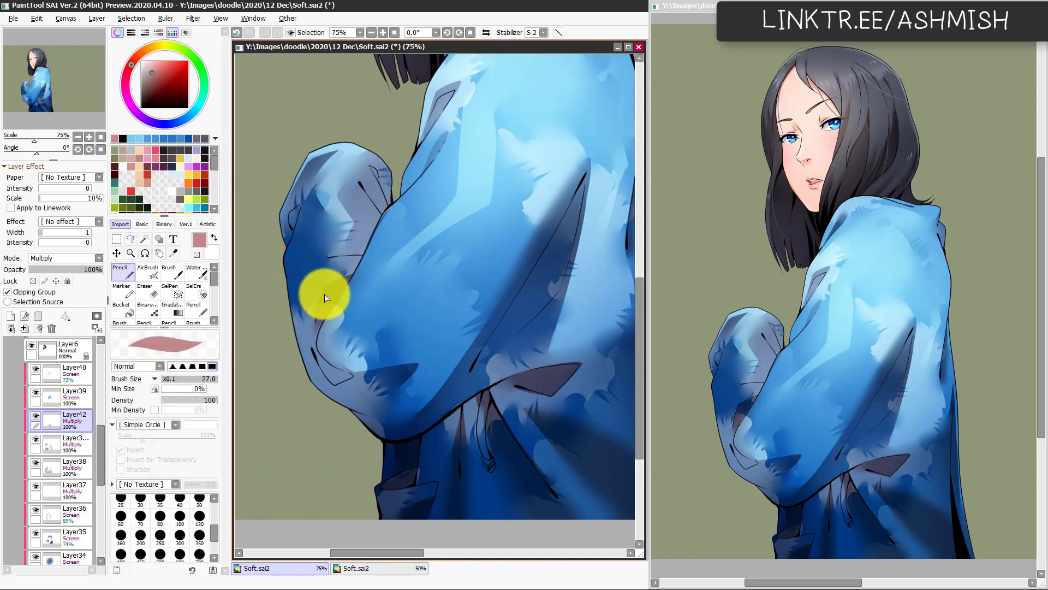
Step: Outline the small triangular fold at the elbow freehand, fill it with the muted red, trim it and soften it with the Watercolor brush
{"action": "key", "text": "h"}
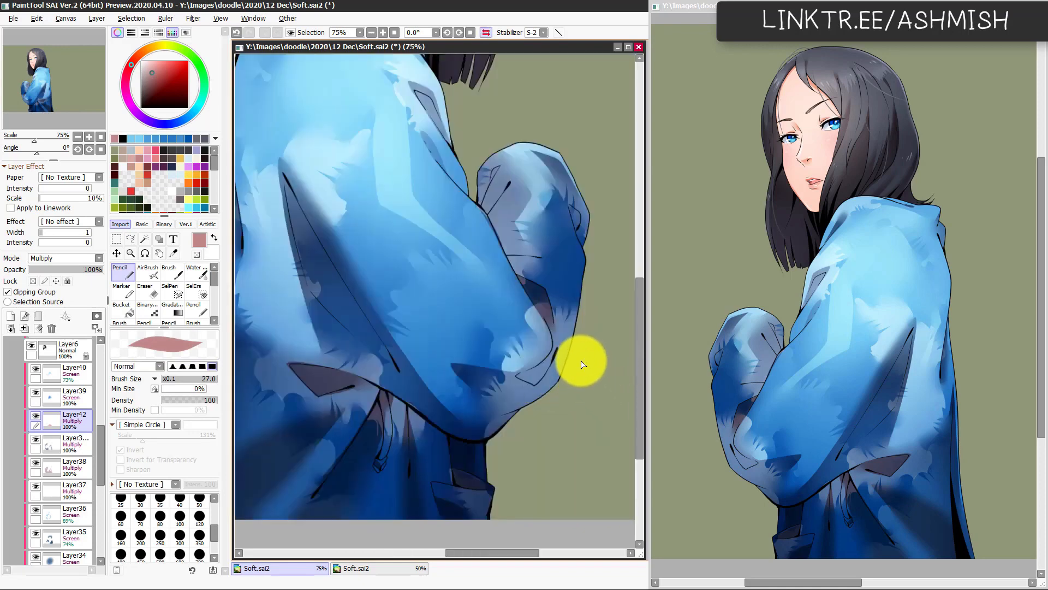
{"action": "key", "text": "h"}
{"action": "key", "text": "a"}
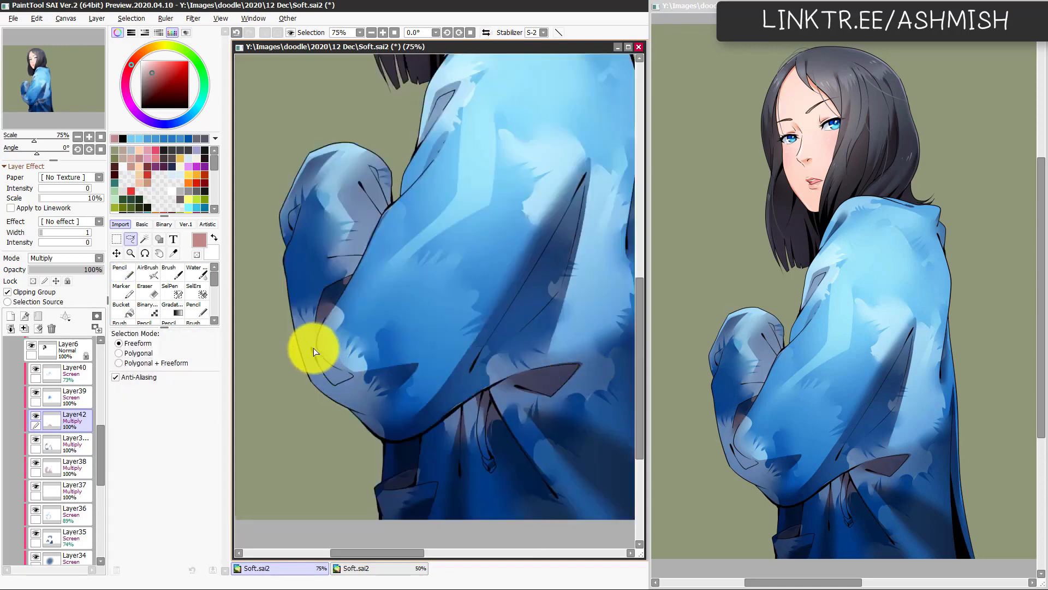
{"action": "mouse_move", "coordinate": [314, 351]}
{"action": "left_mouse_down"}
{"action": "mouse_move", "coordinate": [335, 376]}
{"action": "mouse_move", "coordinate": [320, 364]}
{"action": "mouse_move", "coordinate": [352, 376]}
{"action": "left_mouse_up"}
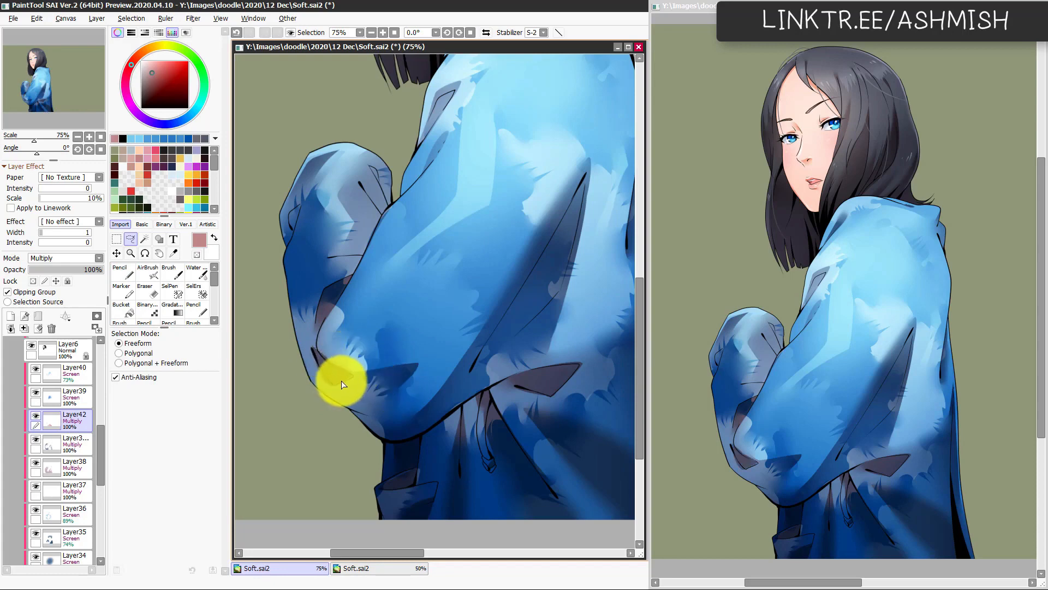
{"action": "key", "text": "n"}
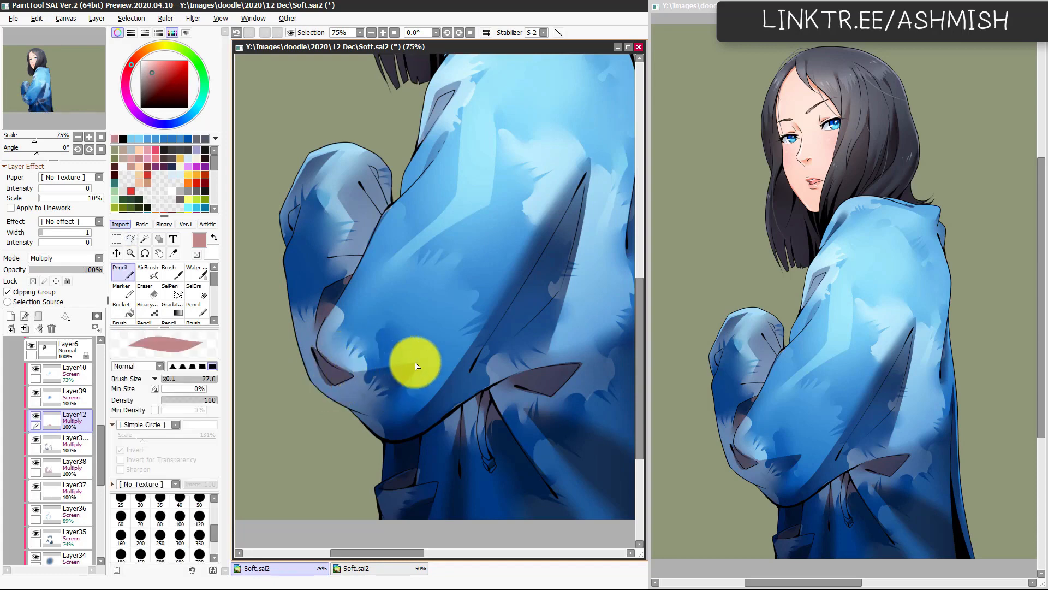
{"action": "key", "text": "h"}
{"action": "key", "text": "e"}
{"action": "mouse_move", "coordinate": [523, 373]}
{"action": "left_mouse_down"}
{"action": "mouse_move", "coordinate": [549, 348]}
{"action": "mouse_move", "coordinate": [539, 361]}
{"action": "mouse_move", "coordinate": [562, 361]}
{"action": "mouse_move", "coordinate": [532, 393]}
{"action": "mouse_move", "coordinate": [555, 367]}
{"action": "left_mouse_up"}
{"action": "key", "text": "h"}
{"action": "key", "text": "w"}
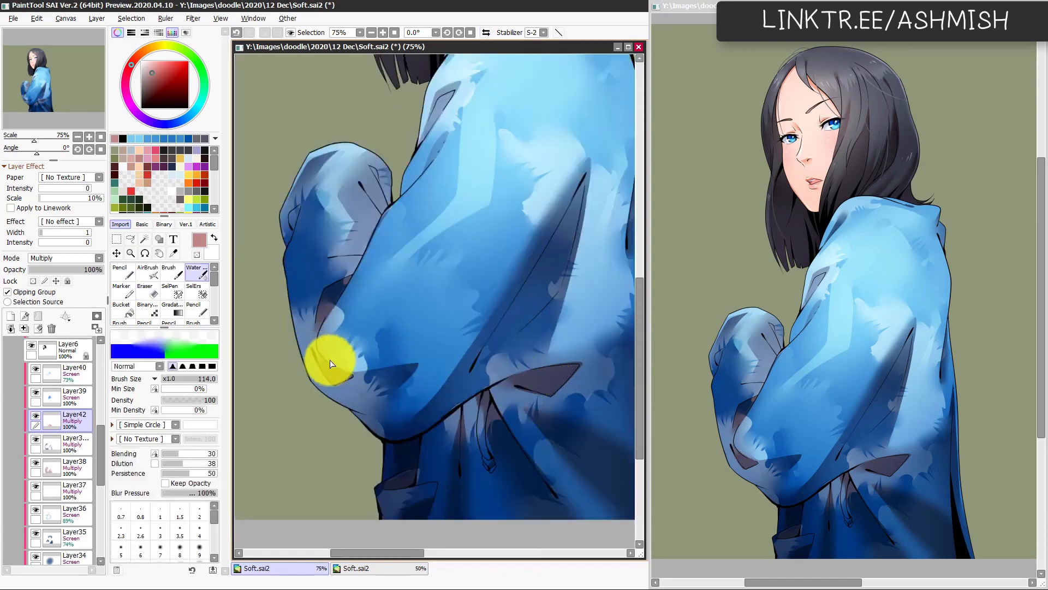
{"action": "mouse_move", "coordinate": [330, 364]}
{"action": "left_mouse_down"}
{"action": "mouse_move", "coordinate": [434, 397]}
{"action": "mouse_move", "coordinate": [480, 377]}
{"action": "left_mouse_up"}
Step: Shade the elbow's lower edge with the Pencil at size 60 and soften it with the Watercolor brush at 114
{"action": "key", "text": "h"}
{"action": "key", "text": "n"}
{"action": "key", "text": "ctrl+z"}
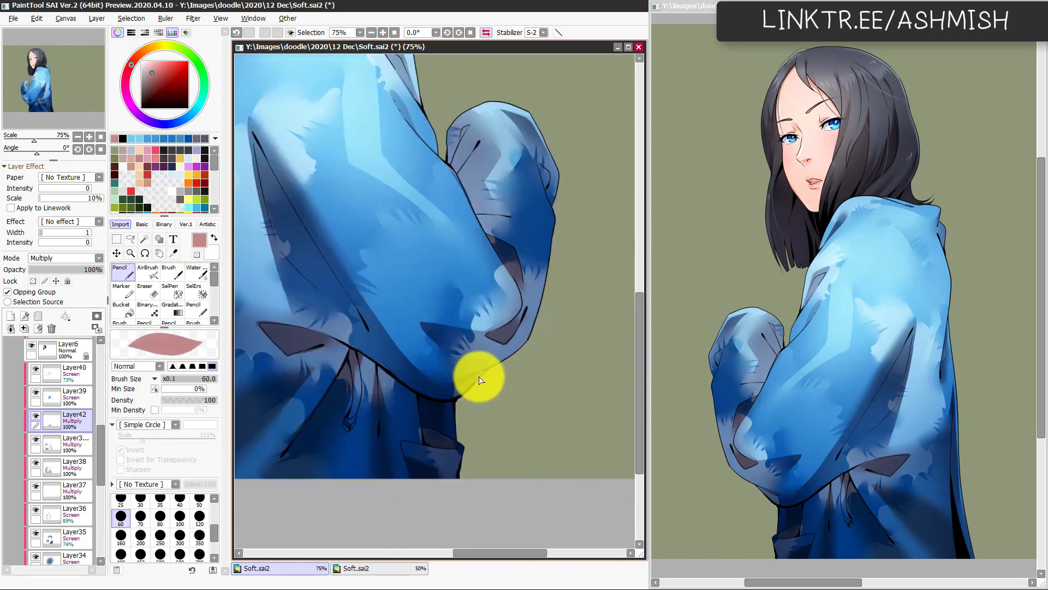
{"action": "key", "text": "c"}
{"action": "key", "text": "h"}
{"action": "left_click_drag", "start_coordinate": [428, 405], "coordinate": [447, 443]}
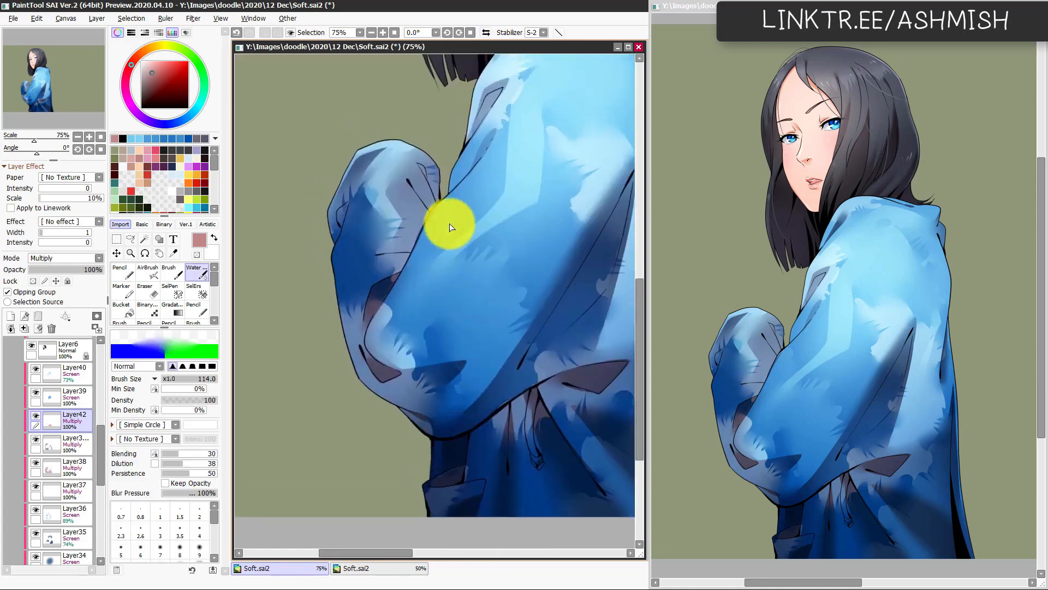
Step: Shade the wrist creases with the Pencil at size 60, and outline and fill the small fold on the cuff's outer edge
{"action": "key", "text": "n"}
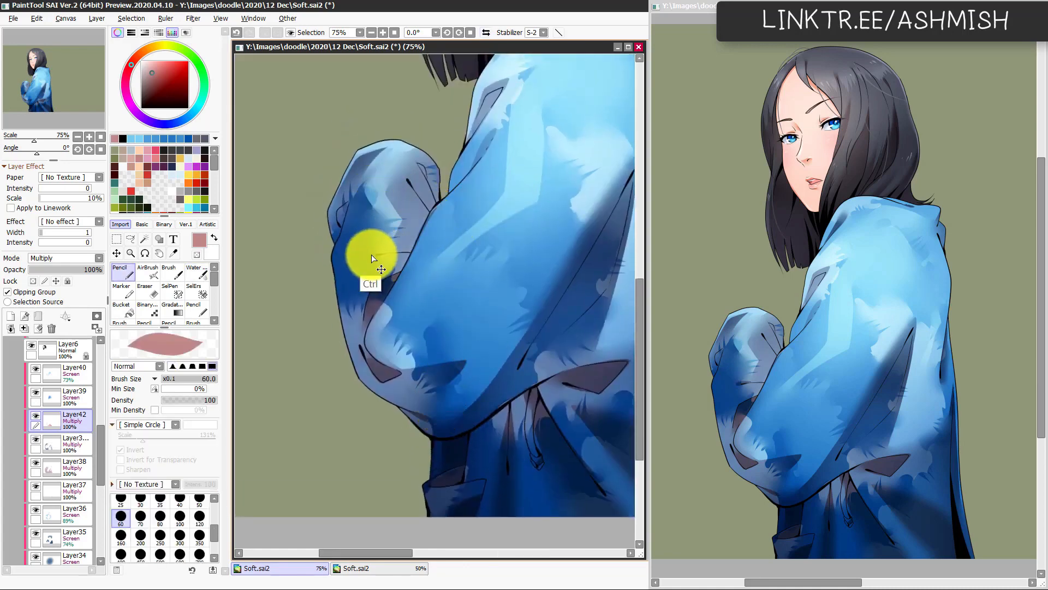
{"action": "key", "text": "ctrl+z"}
{"action": "key", "text": "ctrl+y"}
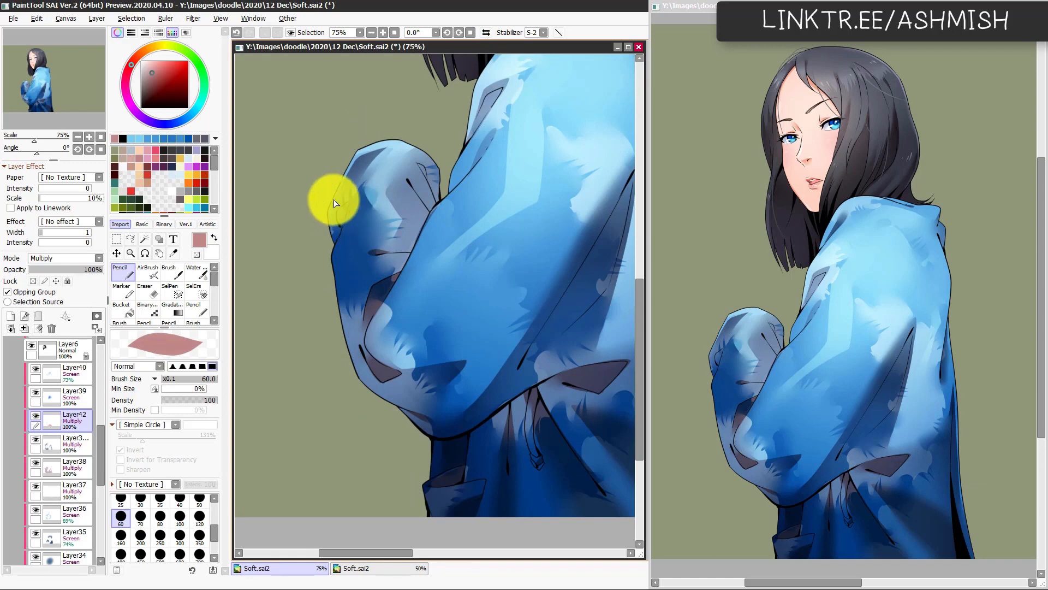
{"action": "key", "text": "a"}
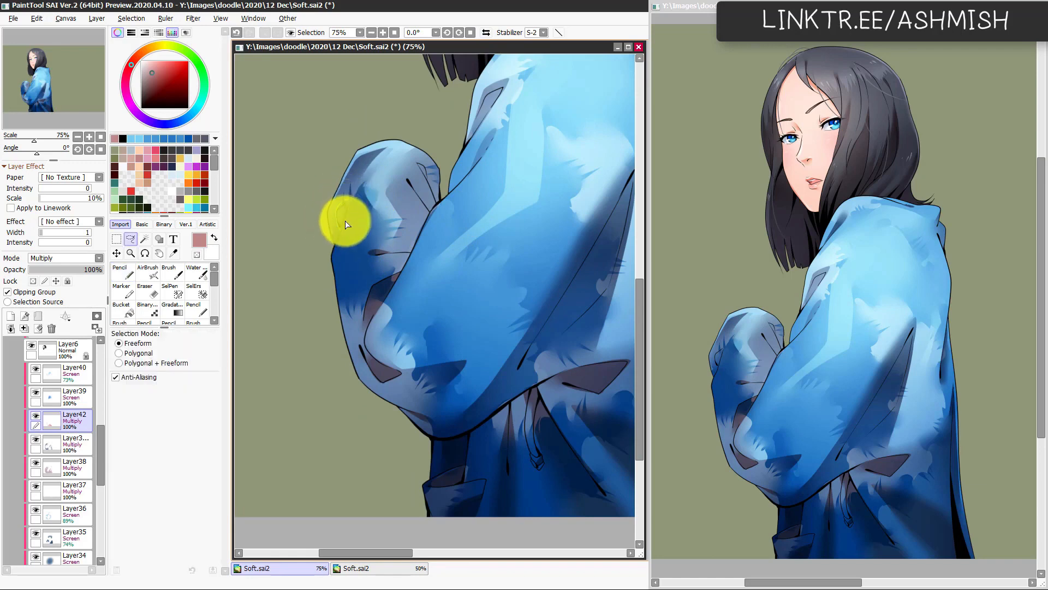
{"action": "key", "text": "ctrl+d"}
{"action": "key", "text": "n"}
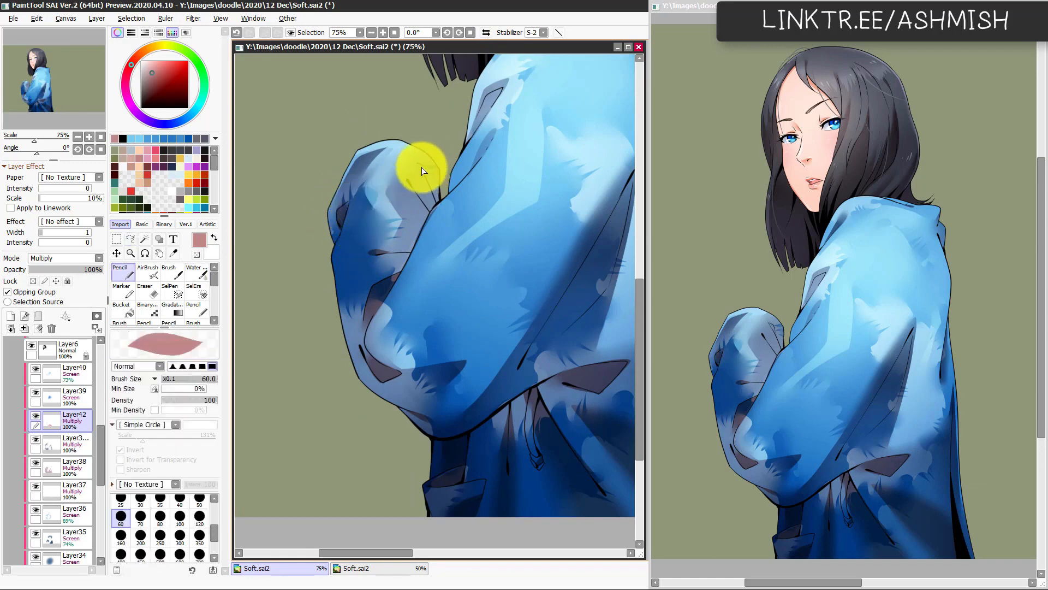
{"action": "key", "text": "e"}
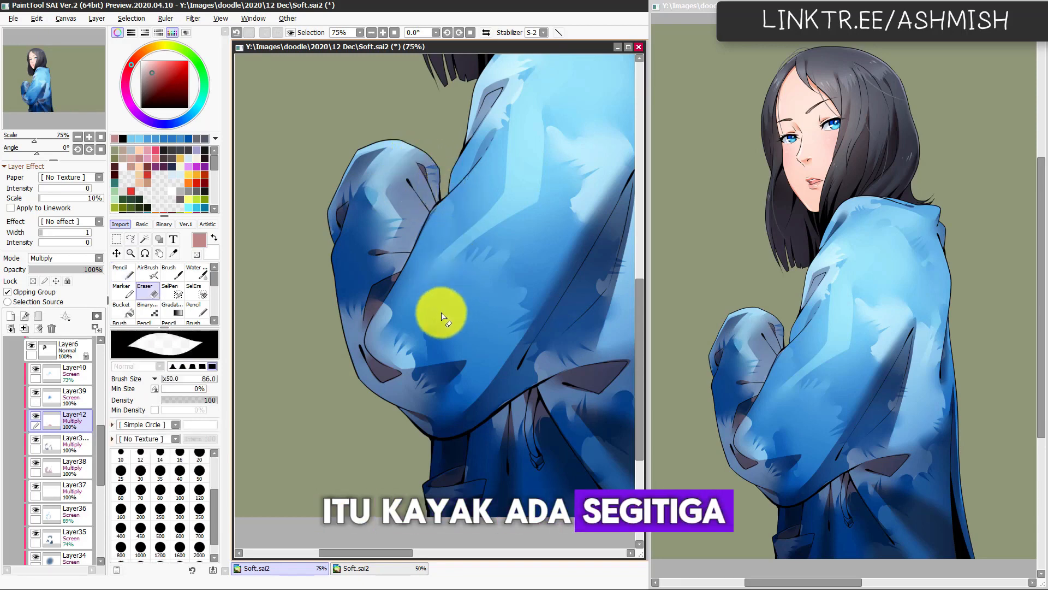
Step: Shade the inside of the fold on the upper sleeve with the Pencil at 60, Watercolor brush at 114 and Eraser at 86
{"action": "left_click_drag", "start_coordinate": [450, 413], "coordinate": [413, 359]}
{"action": "key", "text": "Page_Down"}
{"action": "left_click_drag", "start_coordinate": [499, 428], "coordinate": [512, 423]}
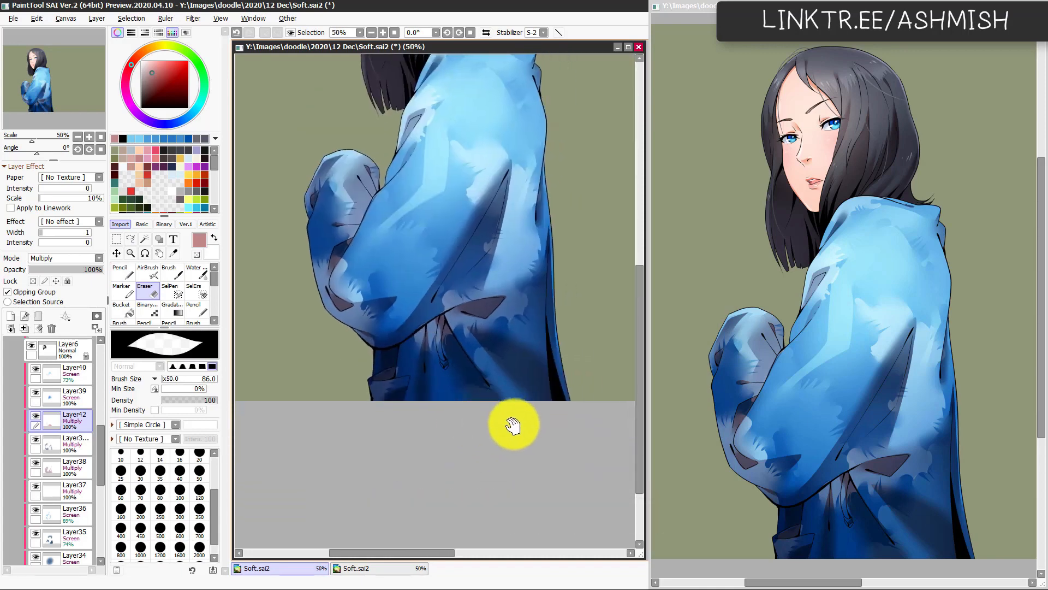
{"action": "left_click_drag", "start_coordinate": [486, 376], "coordinate": [444, 457]}
{"action": "key", "text": "Page_Up"}
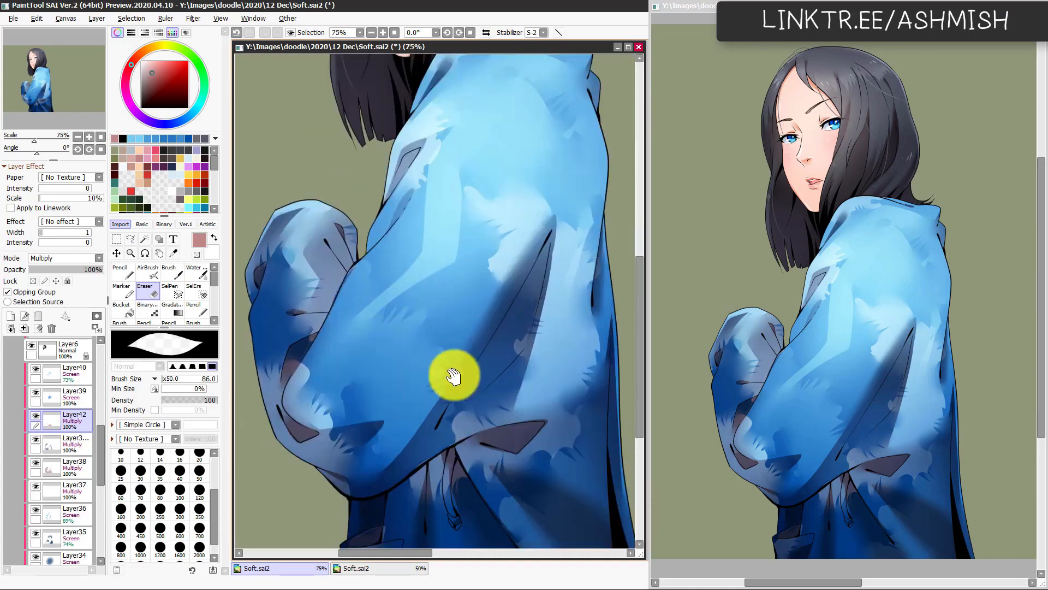
{"action": "key", "text": "n"}
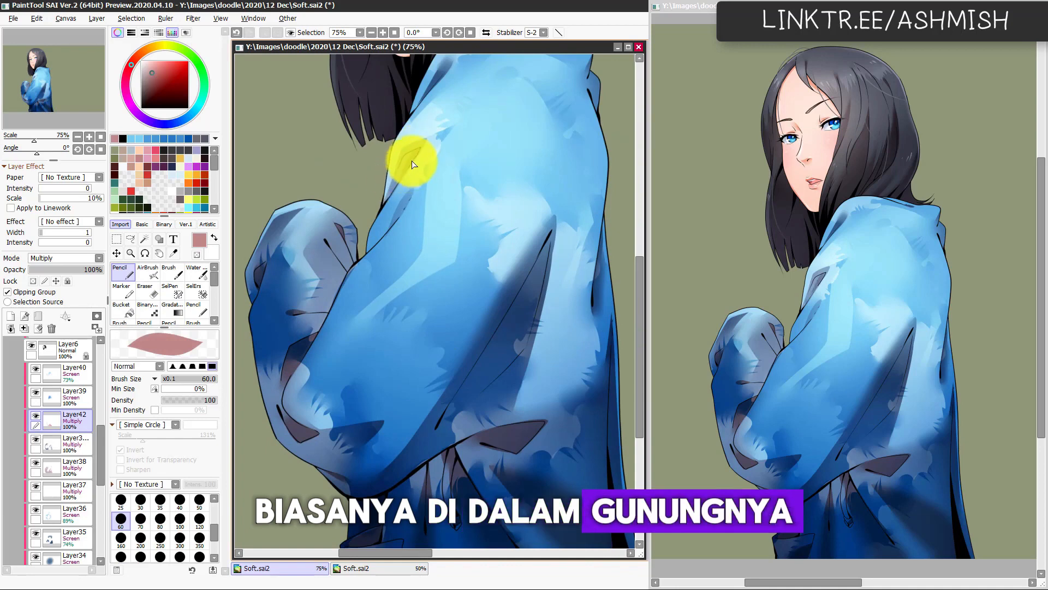
{"action": "key", "text": "c"}
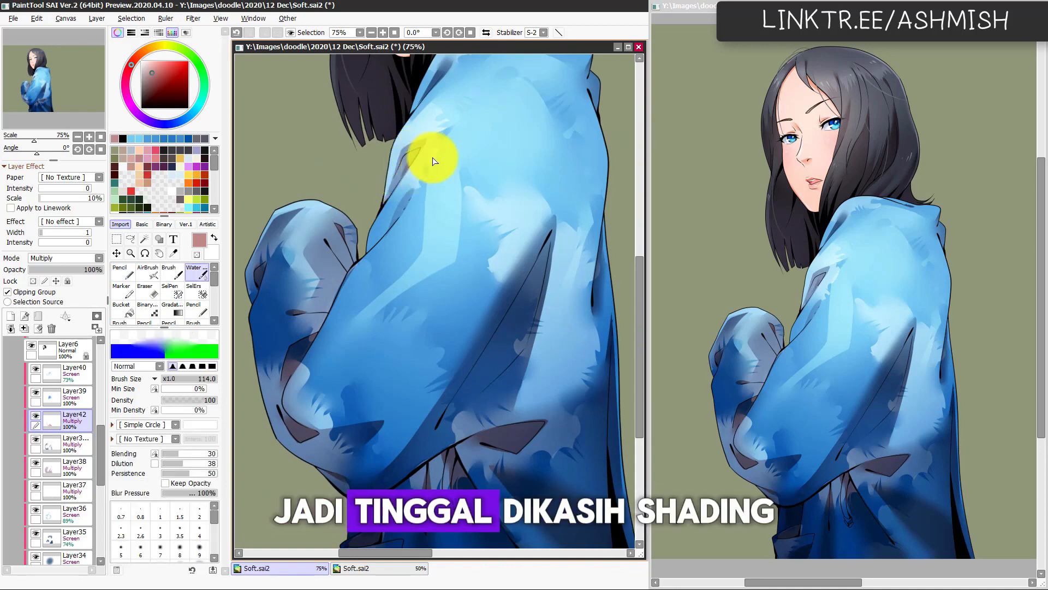
{"action": "key", "text": "n"}
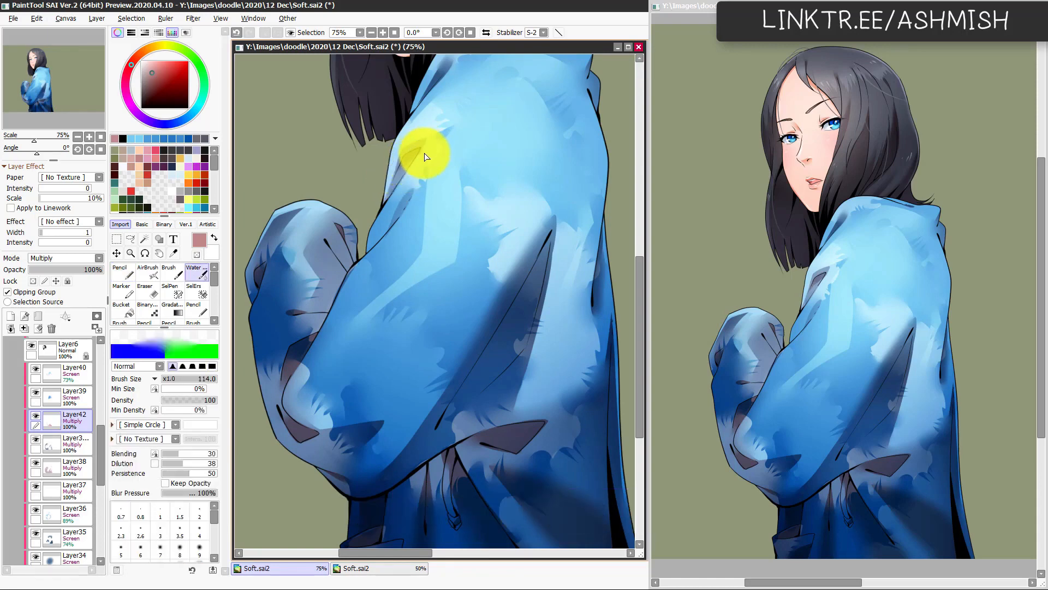
{"action": "key", "text": "e"}
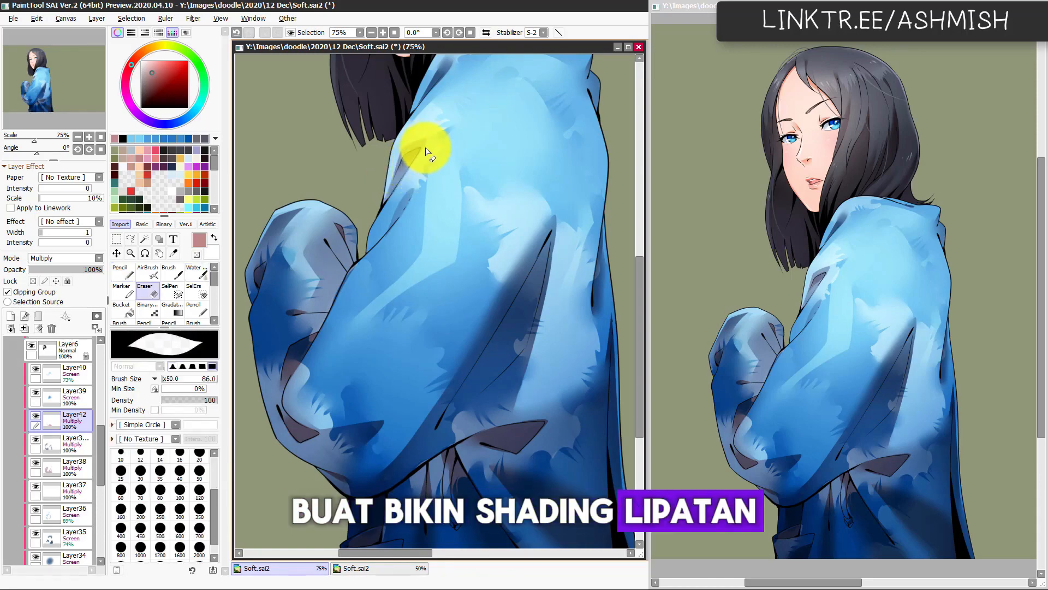
{"action": "key", "text": "n"}
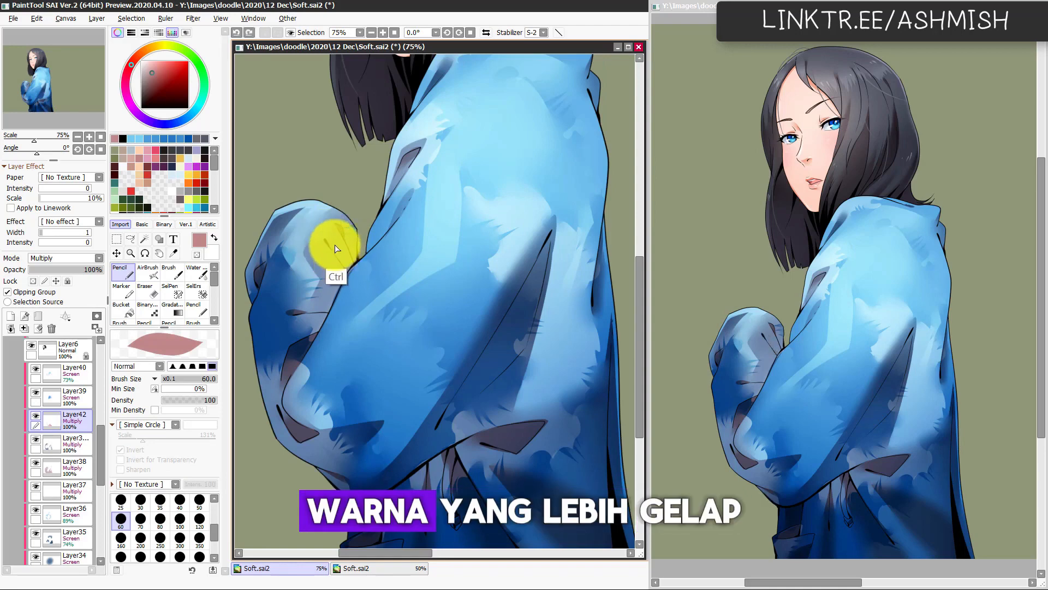
Step: Soften the crease shadows on the raised hand's cuff with the Watercolor brush at 114 and touch them up with the Pencil
{"action": "key", "text": "c"}
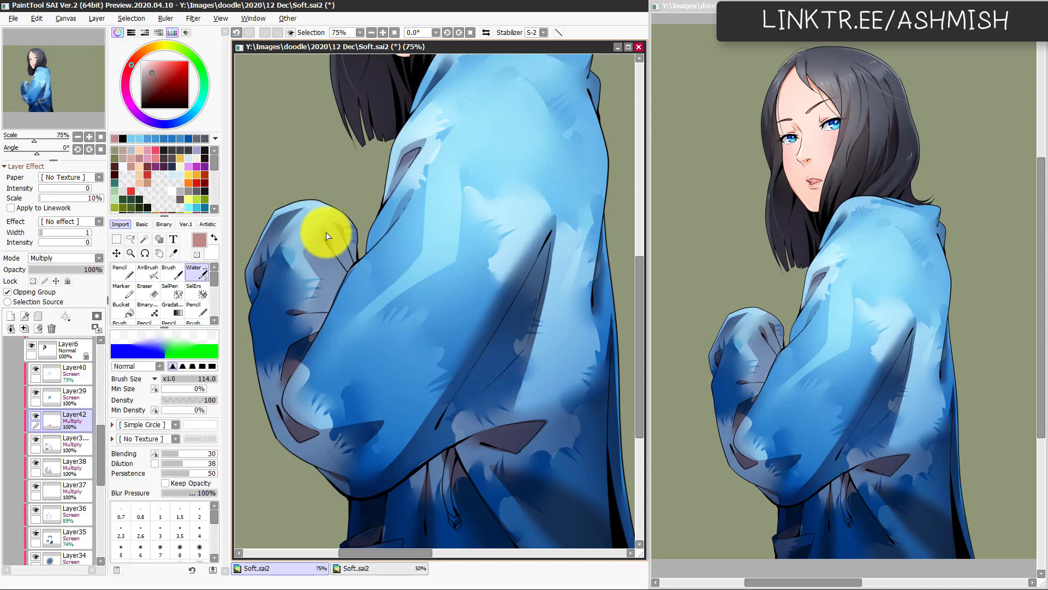
{"action": "left_click_drag", "start_coordinate": [330, 425], "coordinate": [387, 375]}
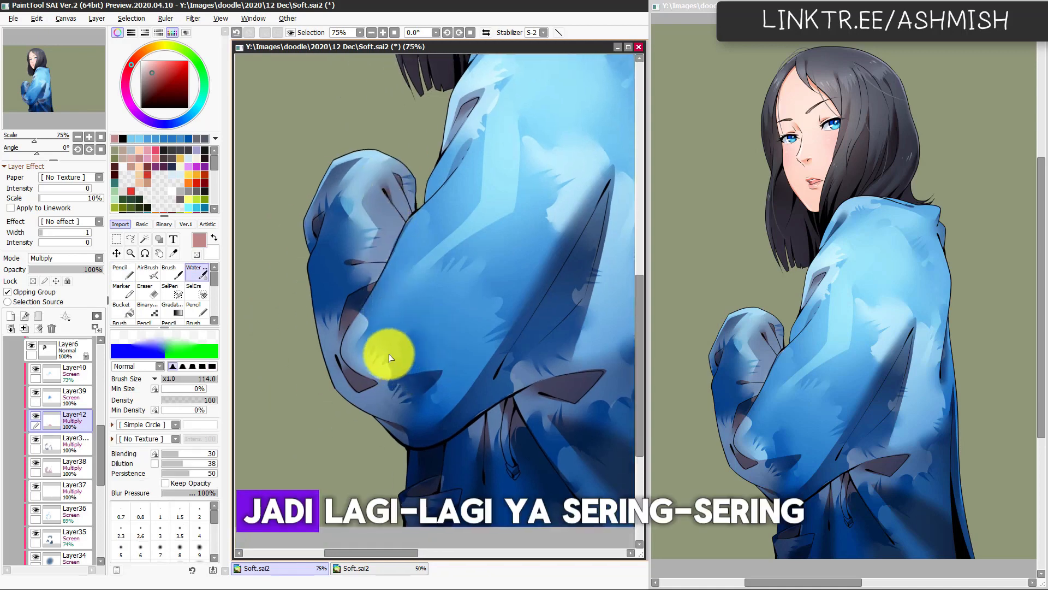
{"action": "key", "text": "n"}
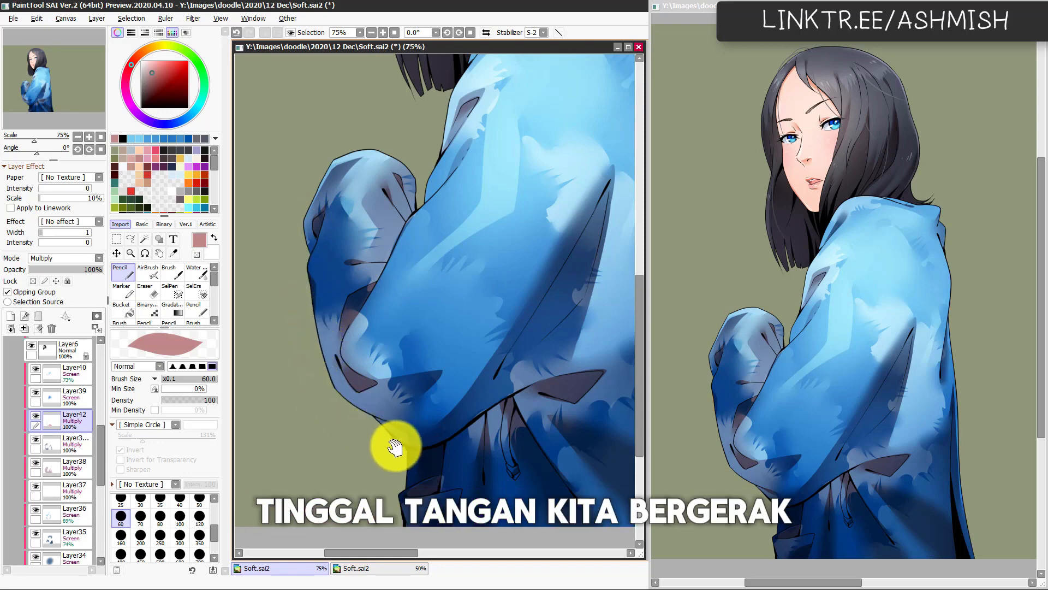
Step: Paint a shadow along the sleeve's lower edge towards the drawstring with the Pencil at 60, and soften it with the Watercolor brush
{"action": "left_click_drag", "start_coordinate": [457, 485], "coordinate": [400, 389]}
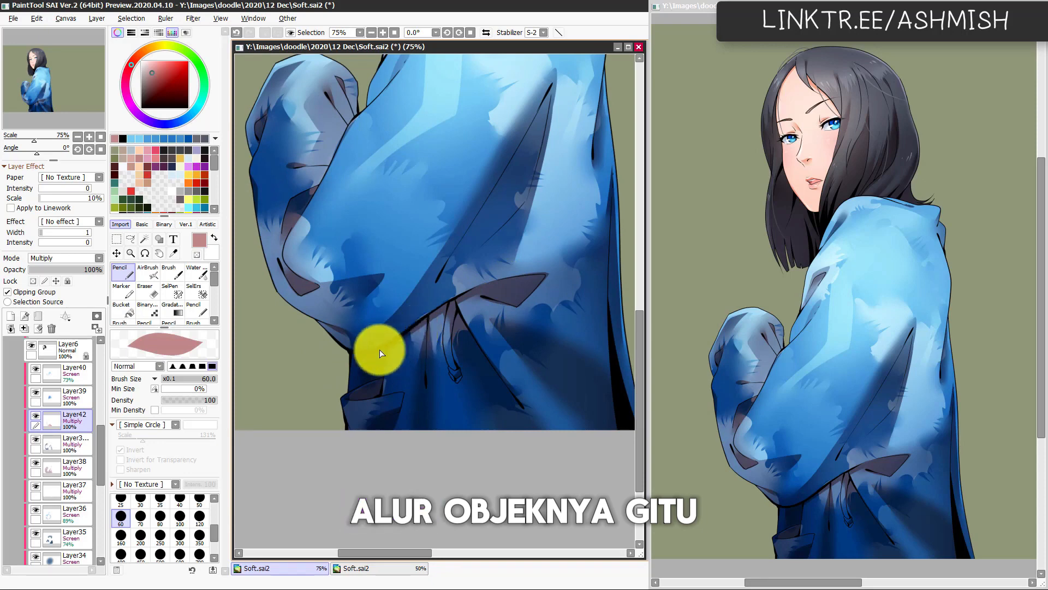
{"action": "mouse_move", "coordinate": [381, 353]}
{"action": "left_mouse_down"}
{"action": "mouse_move", "coordinate": [445, 309]}
{"action": "mouse_move", "coordinate": [513, 296]}
{"action": "mouse_move", "coordinate": [504, 305]}
{"action": "left_mouse_up"}
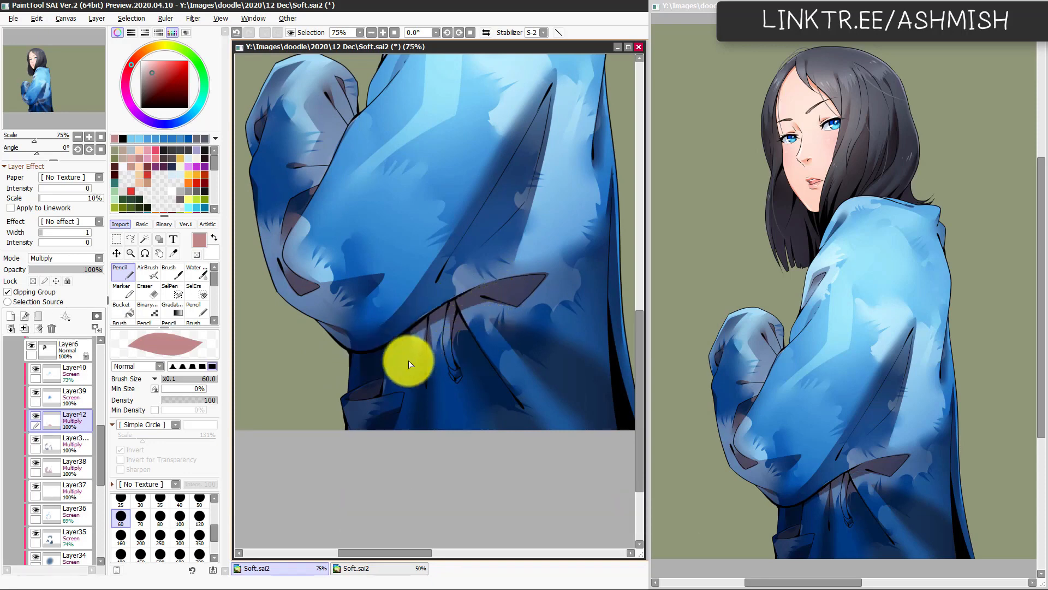
{"action": "key", "text": "c"}
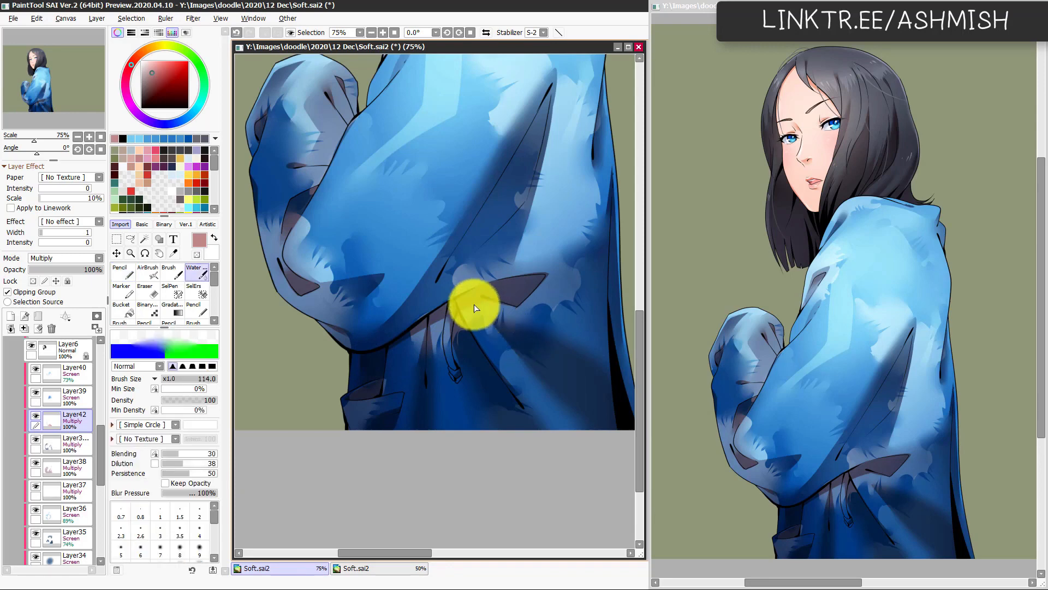
{"action": "left_click_drag", "start_coordinate": [474, 304], "coordinate": [454, 354]}
{"action": "scroll", "coordinate": [460, 428], "scroll_direction": "down", "scroll_amount": 1}
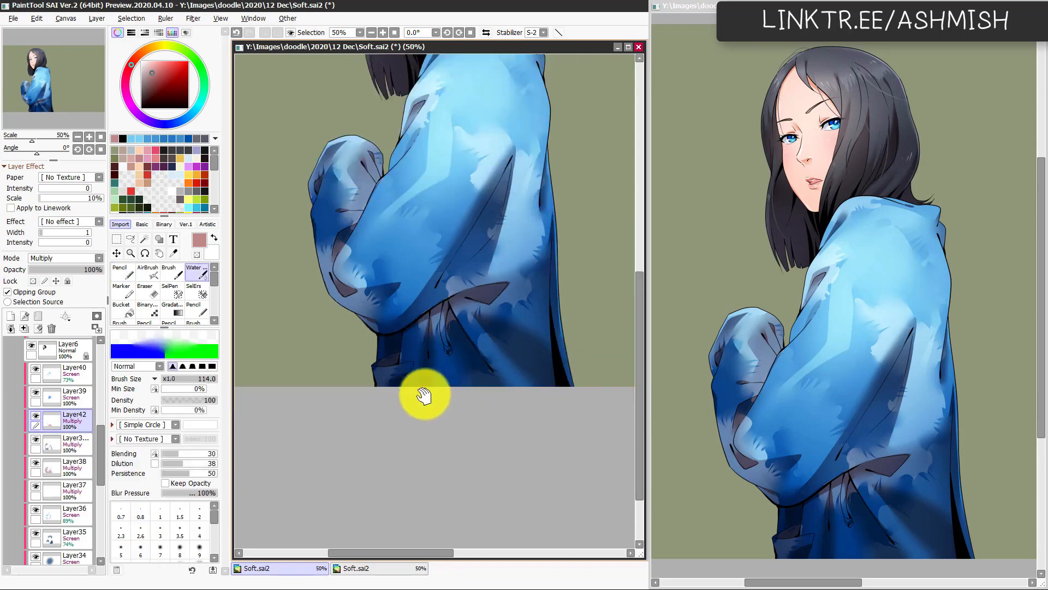
{"action": "left_click_drag", "start_coordinate": [421, 393], "coordinate": [439, 431]}
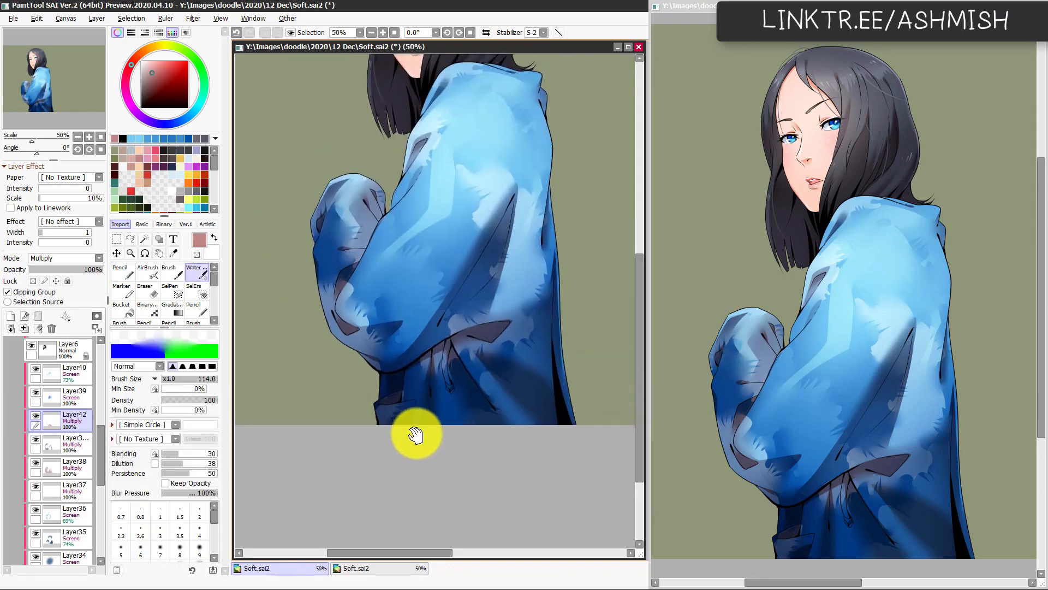
{"action": "left_click_drag", "start_coordinate": [463, 421], "coordinate": [468, 426]}
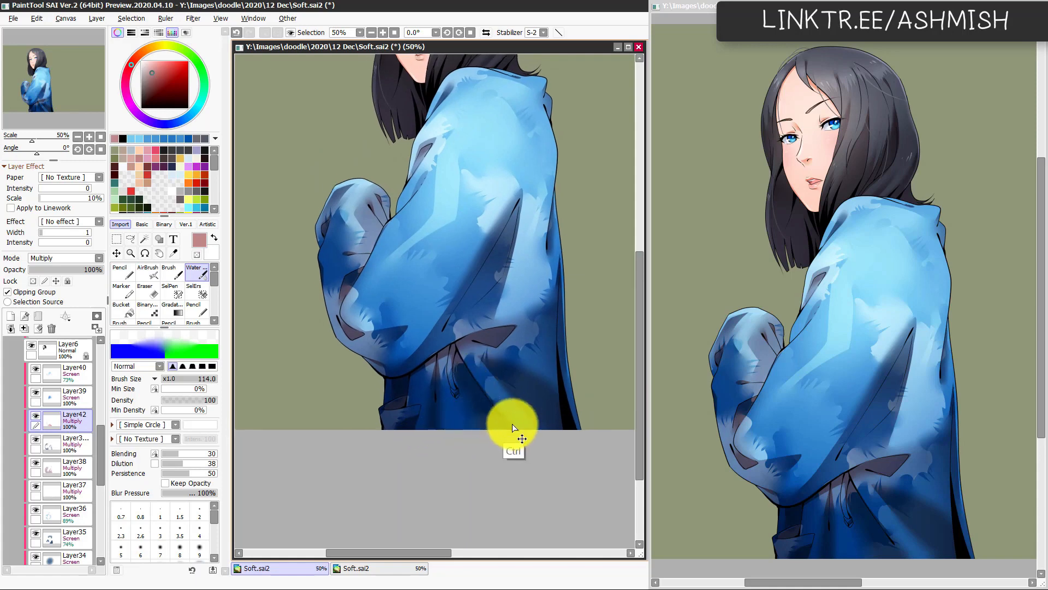
{"action": "key", "text": "ctrl+u"}
{"action": "left_click", "coordinate": [280, 512]}
Step: Darken the upper part of the long diagonal fold with the Pencil at sizes 176 and 47, ready for Watercolor blending
{"action": "scroll", "coordinate": [537, 229], "scroll_direction": "up", "scroll_amount": 1}
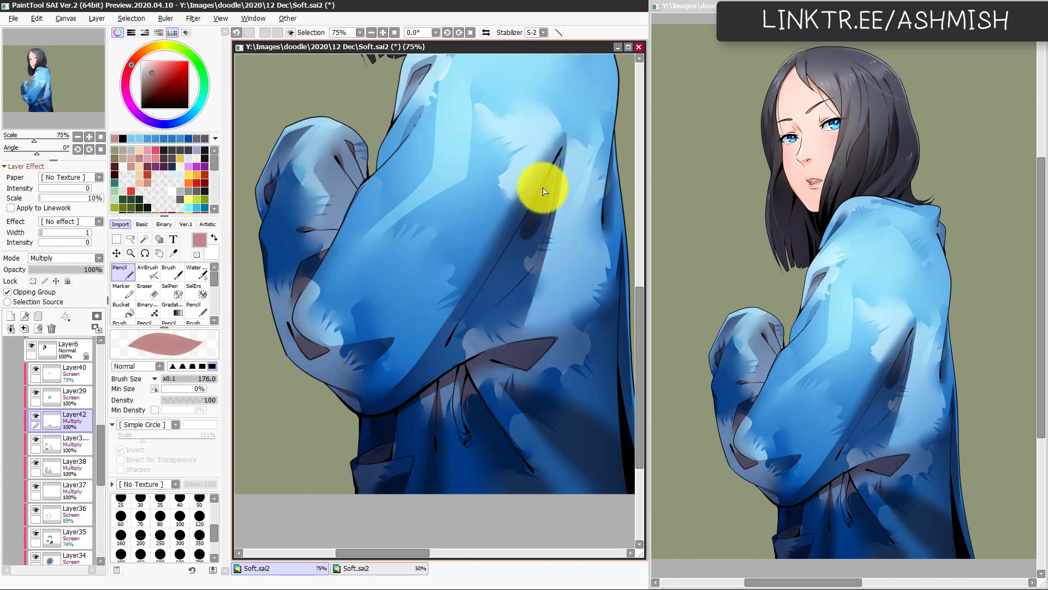
{"action": "mouse_move", "coordinate": [512, 254]}
{"action": "left_mouse_down"}
{"action": "mouse_move", "coordinate": [566, 155]}
{"action": "mouse_move", "coordinate": [546, 210]}
{"action": "mouse_move", "coordinate": [514, 262]}
{"action": "mouse_move", "coordinate": [561, 140]}
{"action": "mouse_move", "coordinate": [560, 188]}
{"action": "mouse_move", "coordinate": [510, 260]}
{"action": "mouse_move", "coordinate": [562, 153]}
{"action": "left_mouse_up"}
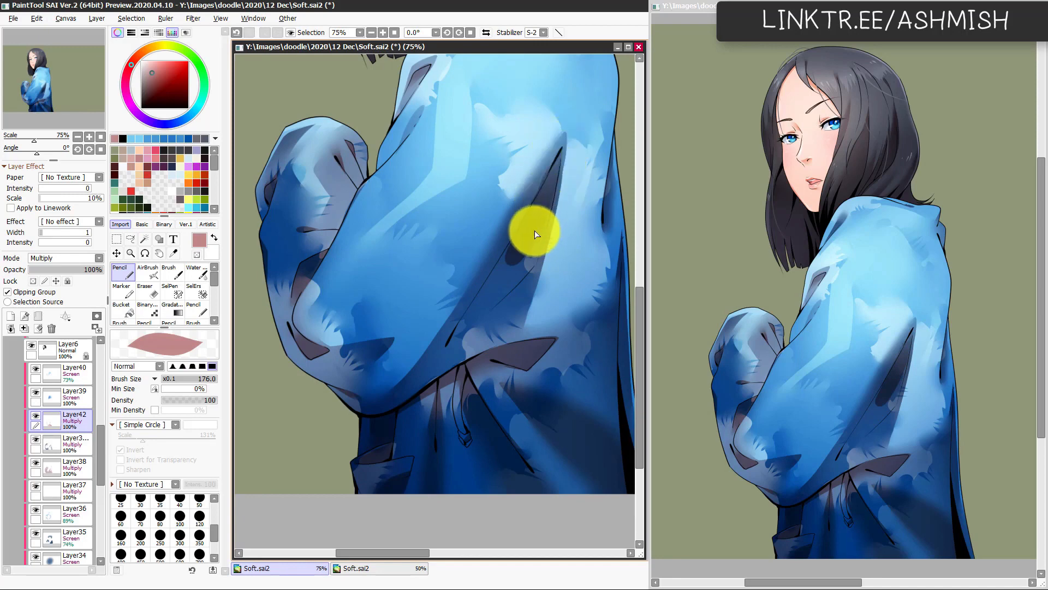
{"action": "mouse_move", "coordinate": [547, 194]}
{"action": "left_mouse_down"}
{"action": "mouse_move", "coordinate": [561, 145]}
{"action": "mouse_move", "coordinate": [543, 187]}
{"action": "mouse_move", "coordinate": [555, 180]}
{"action": "left_mouse_up"}
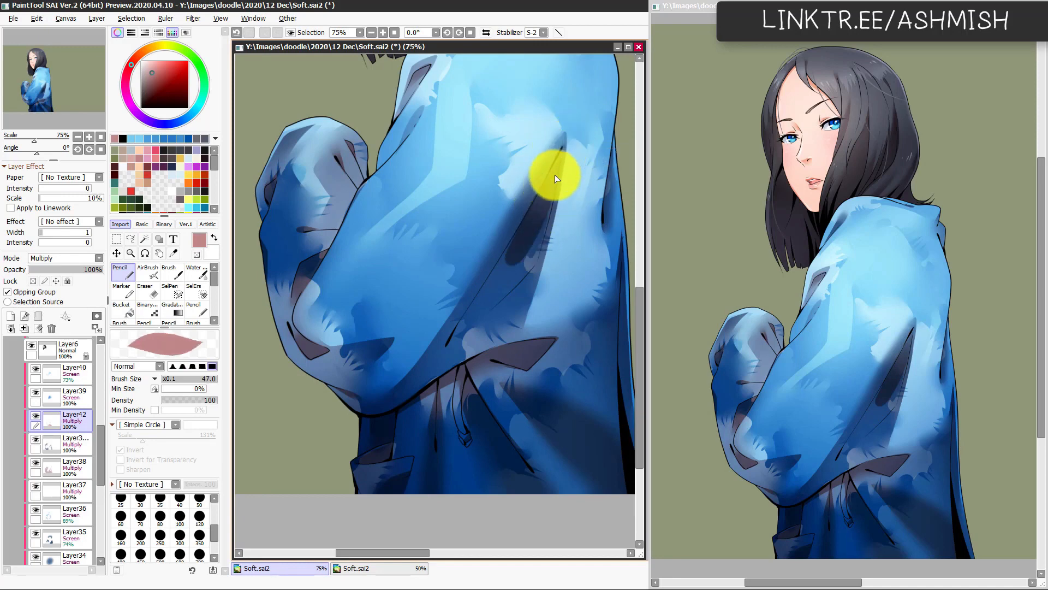
{"action": "key", "text": "c"}
Step: Shift the Multiply shadow layer's colour to Hue -135, Saturation -41 and Luminance -1
{"action": "key", "text": "Page_Down"}
{"action": "key", "text": "Page_Down"}
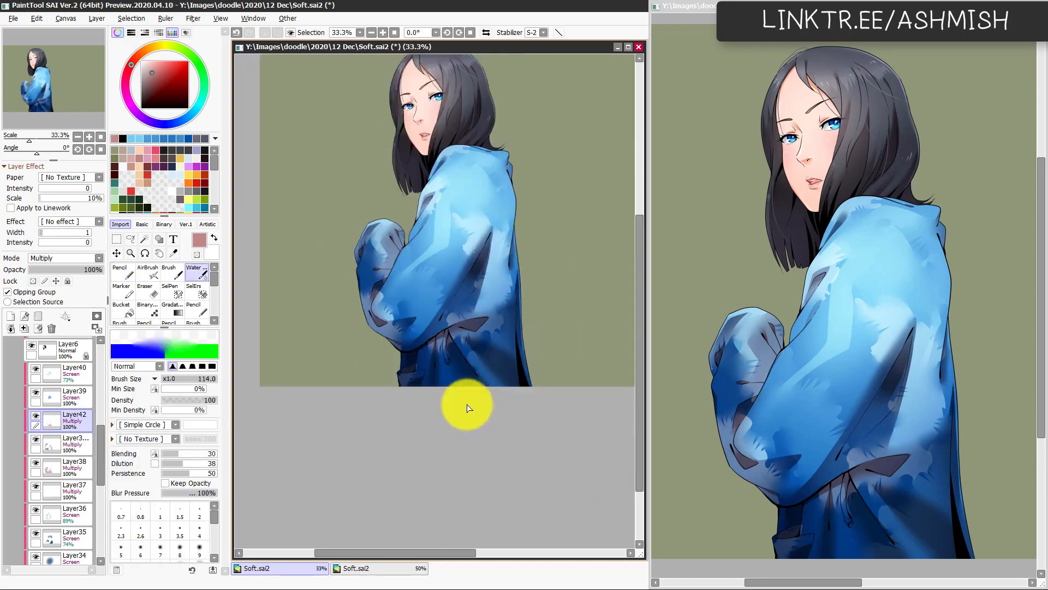
{"action": "left_click_drag", "start_coordinate": [443, 391], "coordinate": [464, 393]}
{"action": "key", "text": "Page_Up"}
{"action": "left_click_drag", "start_coordinate": [459, 436], "coordinate": [421, 407]}
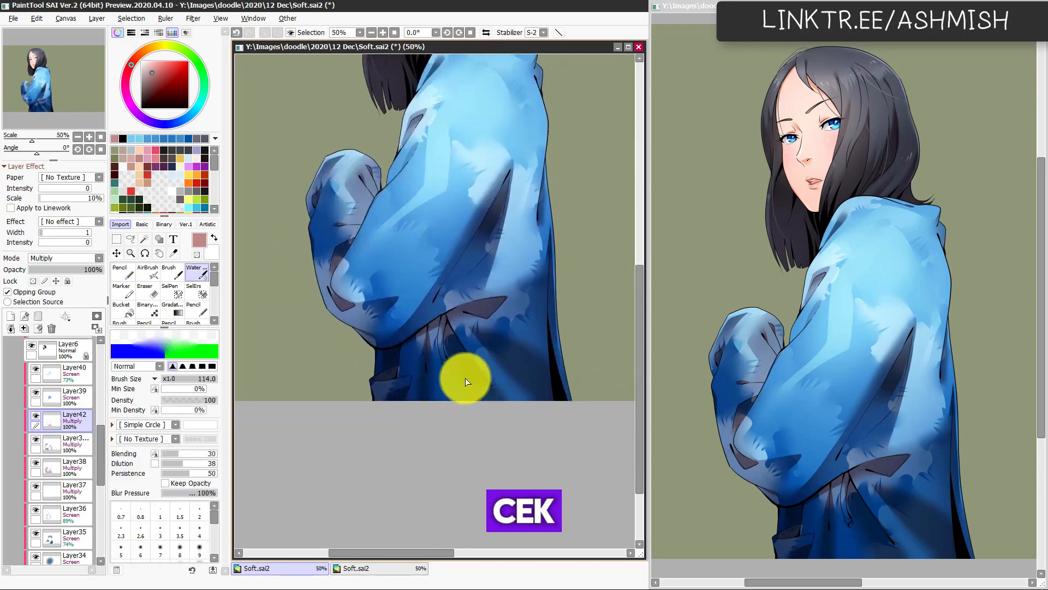
{"action": "key", "text": "Page_Down"}
{"action": "key", "text": "Page_Up"}
{"action": "key", "text": "ctrl+u"}
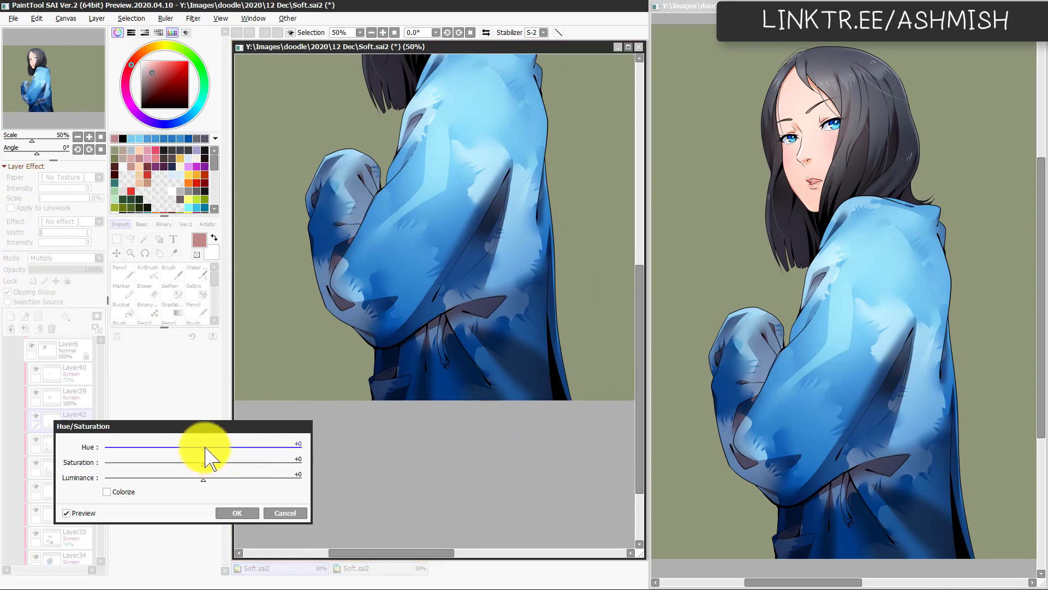
{"action": "left_click_drag", "start_coordinate": [205, 448], "coordinate": [198, 480]}
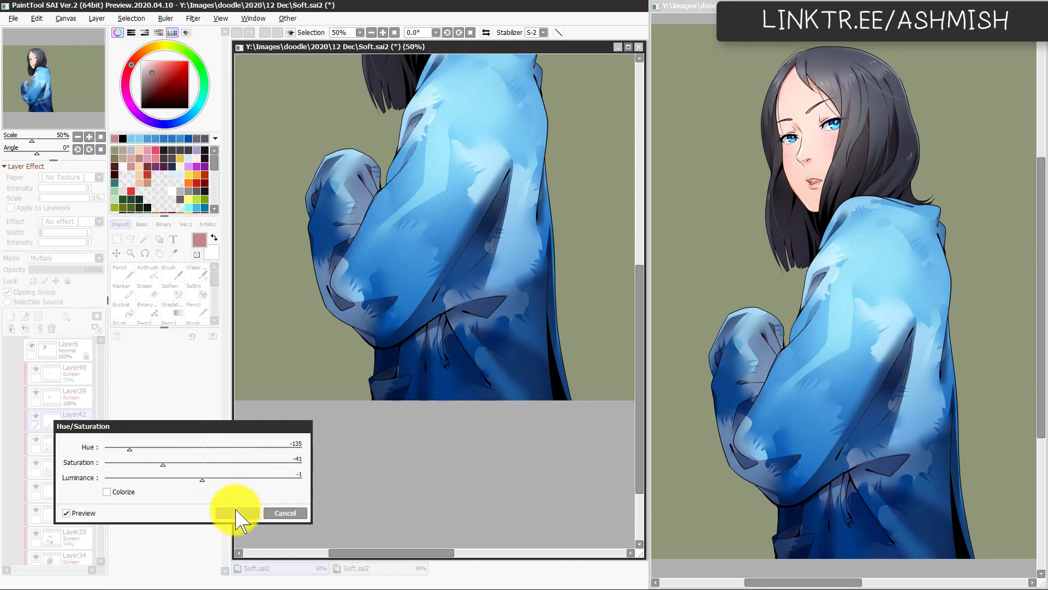
{"action": "left_click", "coordinate": [237, 514]}
Step: Add a new layer above Layer40, clip it to the layer below and set its blending mode to Screen
{"action": "scroll", "coordinate": [404, 425], "scroll_direction": "up", "scroll_amount": 3}
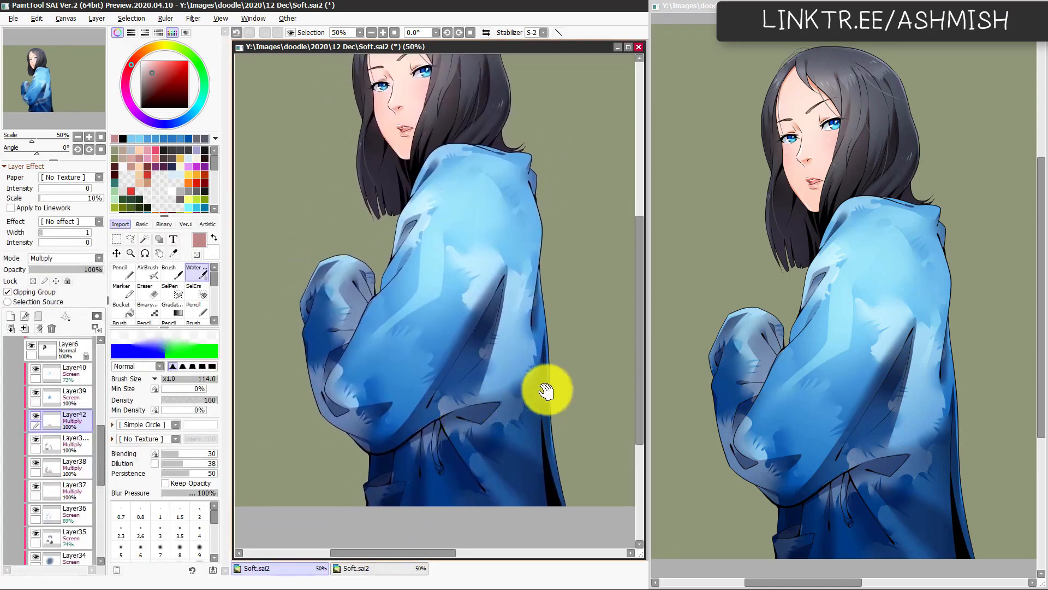
{"action": "left_click_drag", "start_coordinate": [468, 382], "coordinate": [458, 436]}
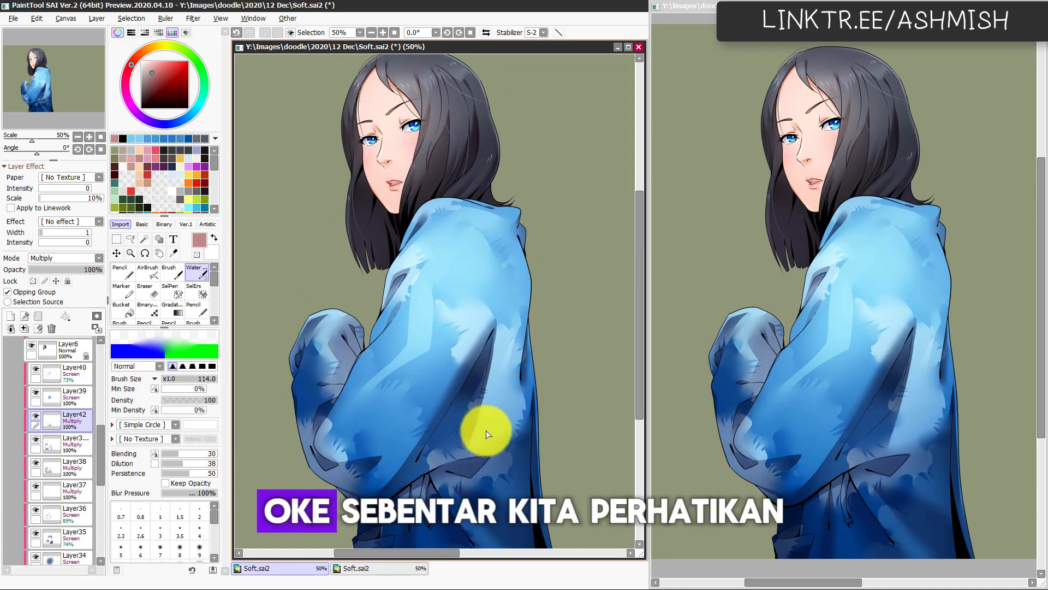
{"action": "left_click_drag", "start_coordinate": [510, 387], "coordinate": [508, 417]}
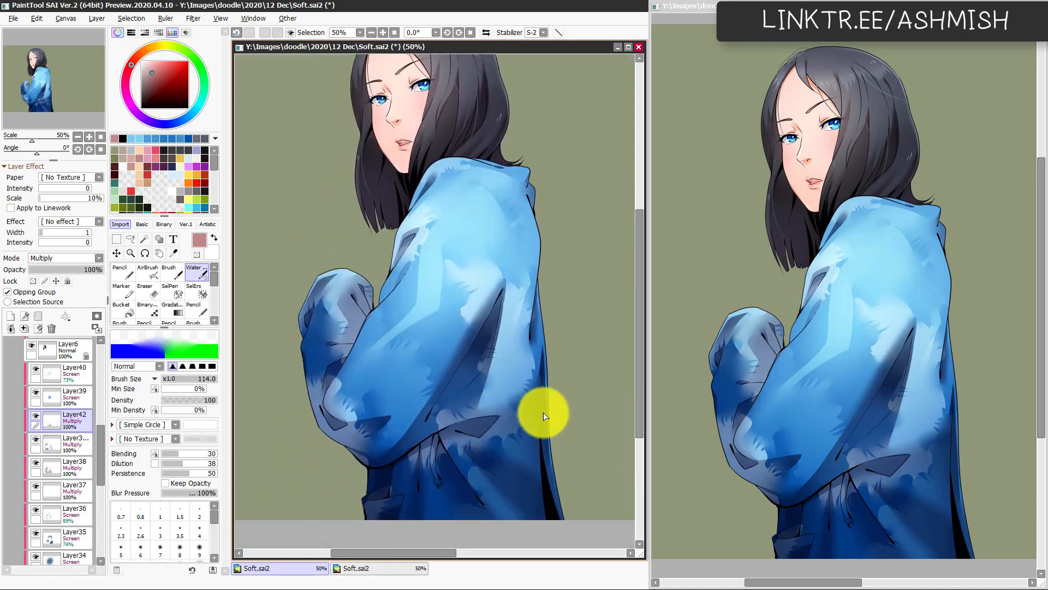
{"action": "scroll", "coordinate": [513, 424], "scroll_direction": "up", "scroll_amount": 3}
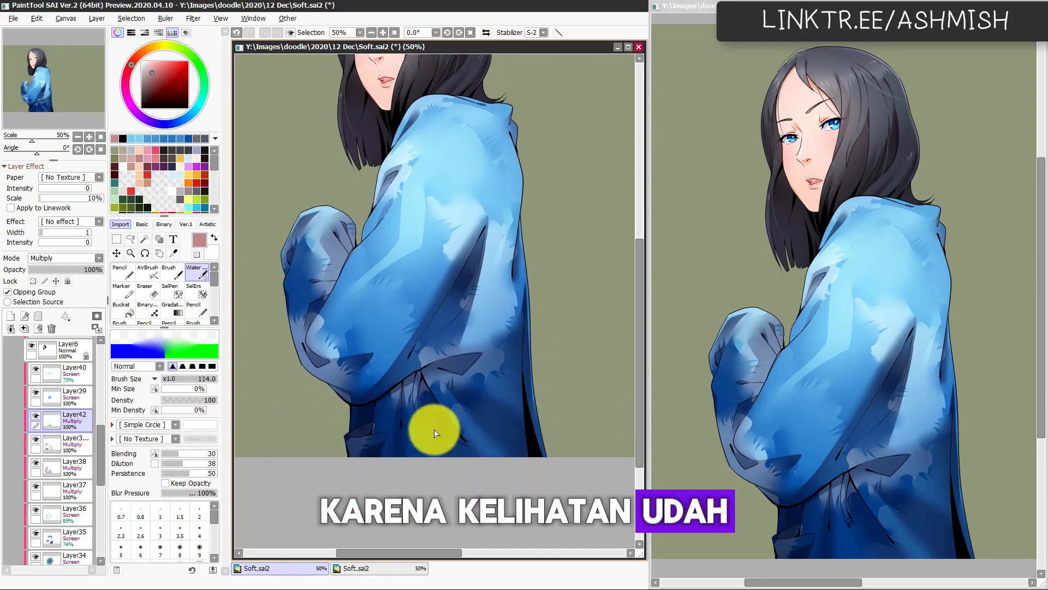
{"action": "left_click", "coordinate": [71, 376]}
{"action": "key", "text": "ctrl+shift+n"}
{"action": "left_click", "coordinate": [46, 293]}
{"action": "left_click", "coordinate": [68, 259]}
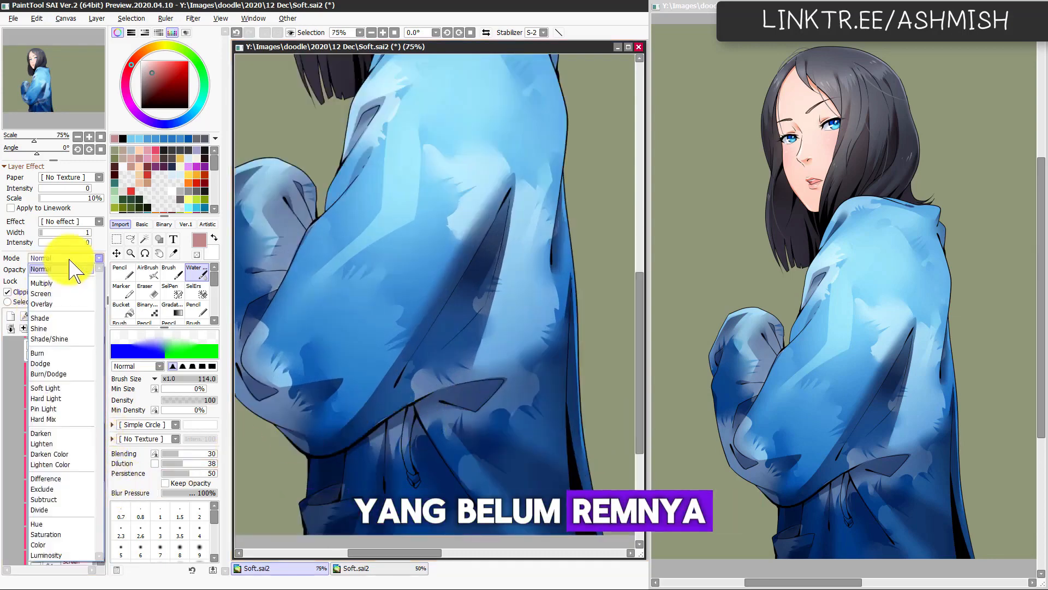
{"action": "left_click", "coordinate": [56, 294]}
Step: Sample a blue from the jacket and highlight the drawstring with the AirBrush at 120, with the Eraser ready at 86
{"action": "key", "text": "l"}
{"action": "mouse_move", "coordinate": [438, 430]}
{"action": "left_mouse_down"}
{"action": "mouse_move", "coordinate": [449, 359]}
{"action": "mouse_move", "coordinate": [417, 364]}
{"action": "mouse_move", "coordinate": [420, 386]}
{"action": "mouse_move", "coordinate": [409, 393]}
{"action": "left_mouse_up"}
{"action": "key", "text": "b"}
{"action": "right_click", "coordinate": [420, 375]}
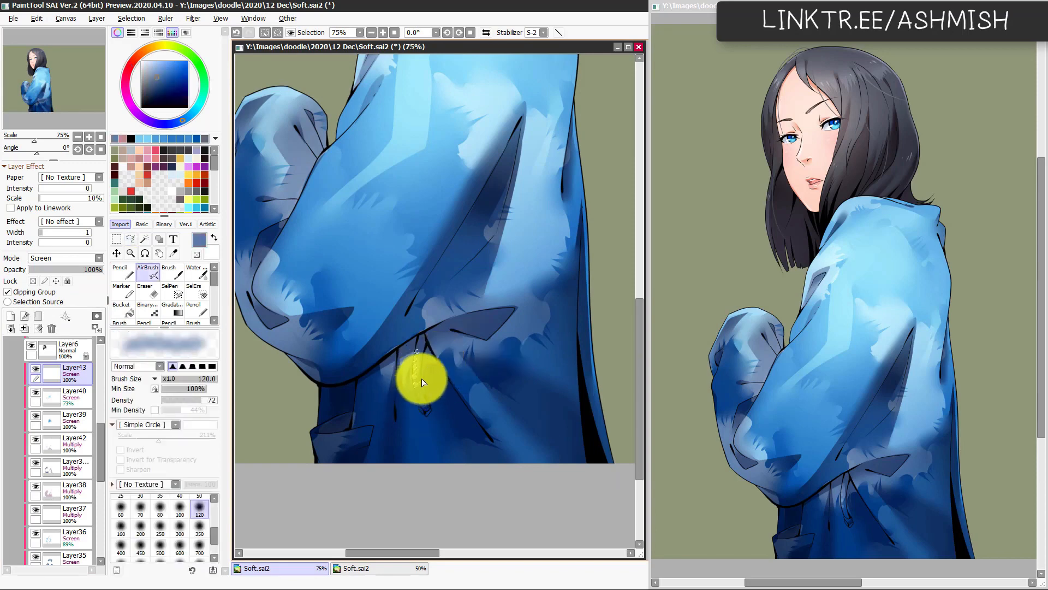
{"action": "scroll", "coordinate": [510, 366], "scroll_direction": "down", "scroll_amount": 3}
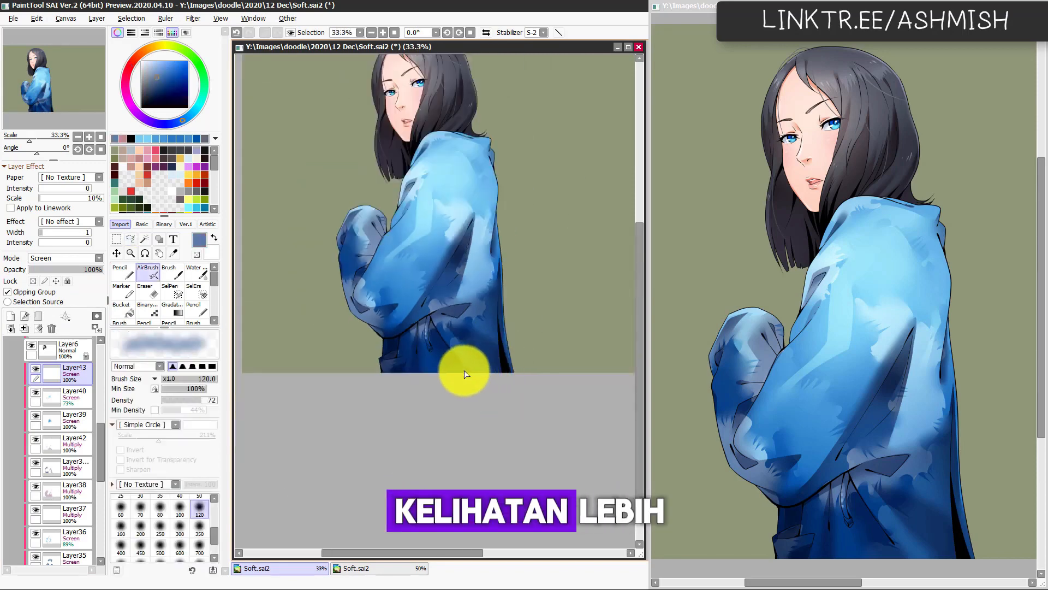
{"action": "scroll", "coordinate": [464, 374], "scroll_direction": "up", "scroll_amount": 4}
{"action": "key", "text": "a"}
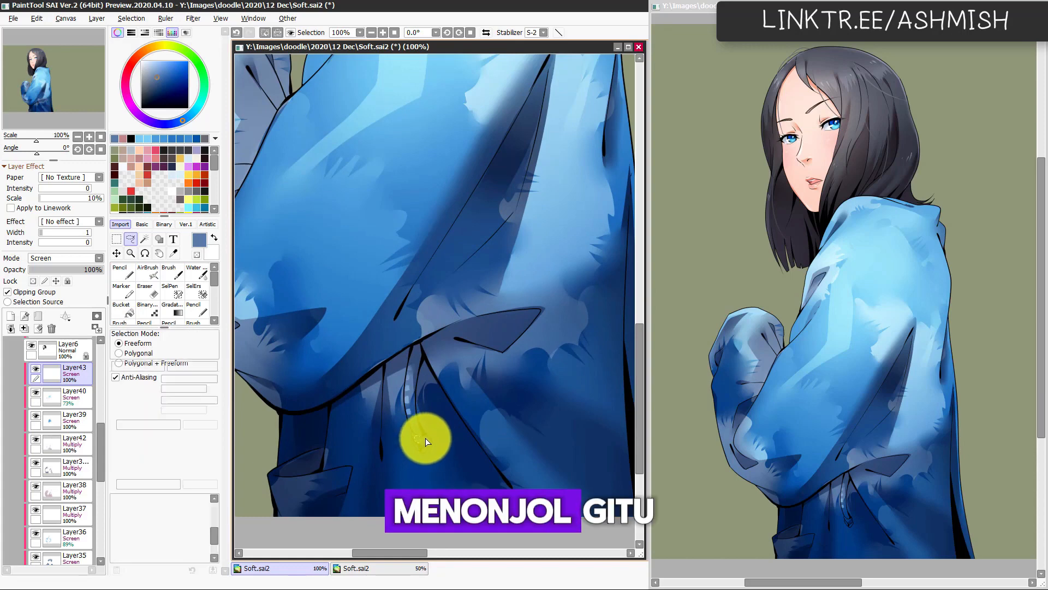
{"action": "key", "text": "e"}
{"action": "scroll", "coordinate": [428, 435], "scroll_direction": "down", "scroll_amount": 3}
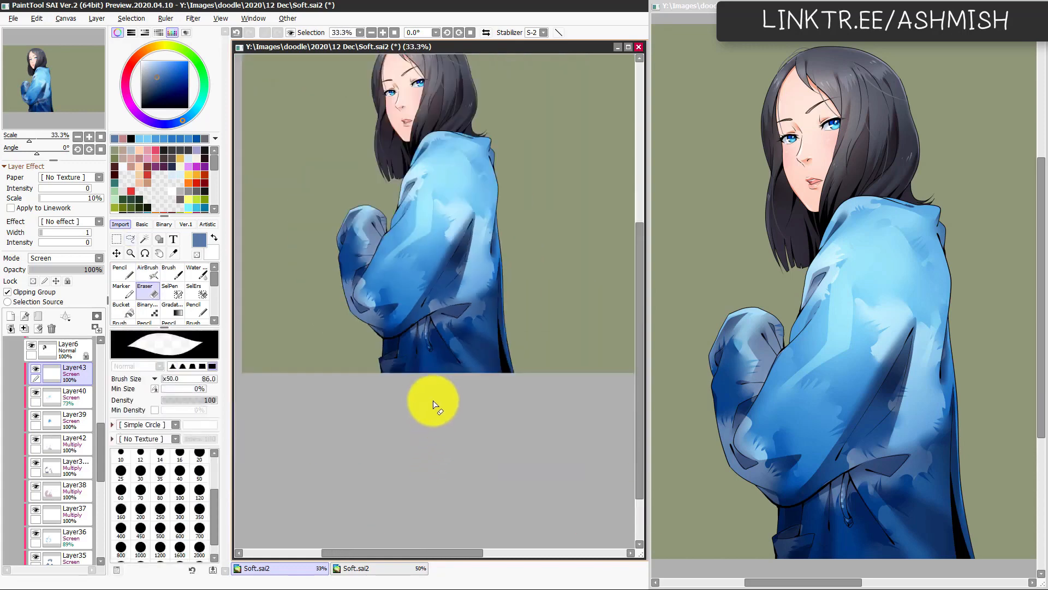
Step: Check the drawstring highlight against the whole figure and save the document
{"action": "left_click_drag", "start_coordinate": [464, 373], "coordinate": [468, 437]}
{"action": "scroll", "coordinate": [505, 408], "scroll_direction": "up", "scroll_amount": 3}
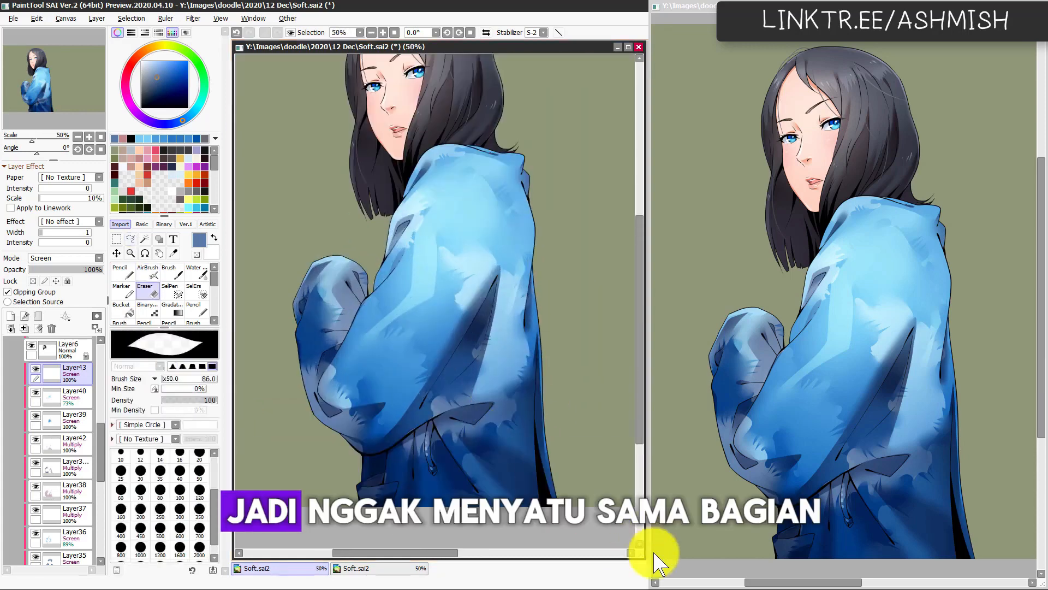
{"action": "scroll", "coordinate": [548, 436], "scroll_direction": "down", "scroll_amount": 3}
{"action": "scroll", "coordinate": [535, 445], "scroll_direction": "up", "scroll_amount": 1}
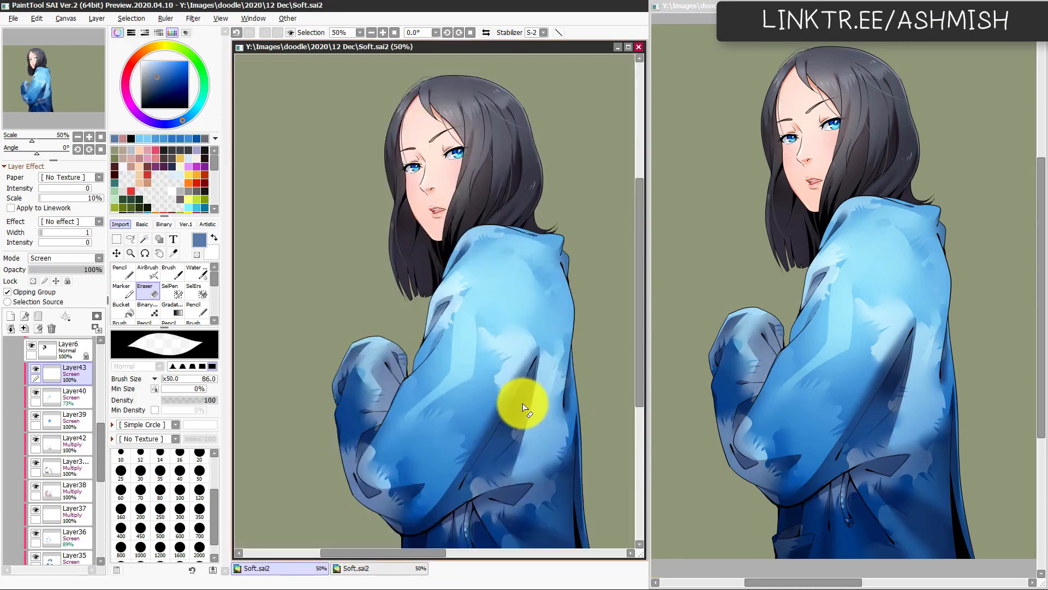
{"action": "left_click_drag", "start_coordinate": [458, 367], "coordinate": [479, 443]}
{"action": "scroll", "coordinate": [501, 394], "scroll_direction": "up", "scroll_amount": 1}
{"action": "scroll", "coordinate": [435, 270], "scroll_direction": "up", "scroll_amount": 1}
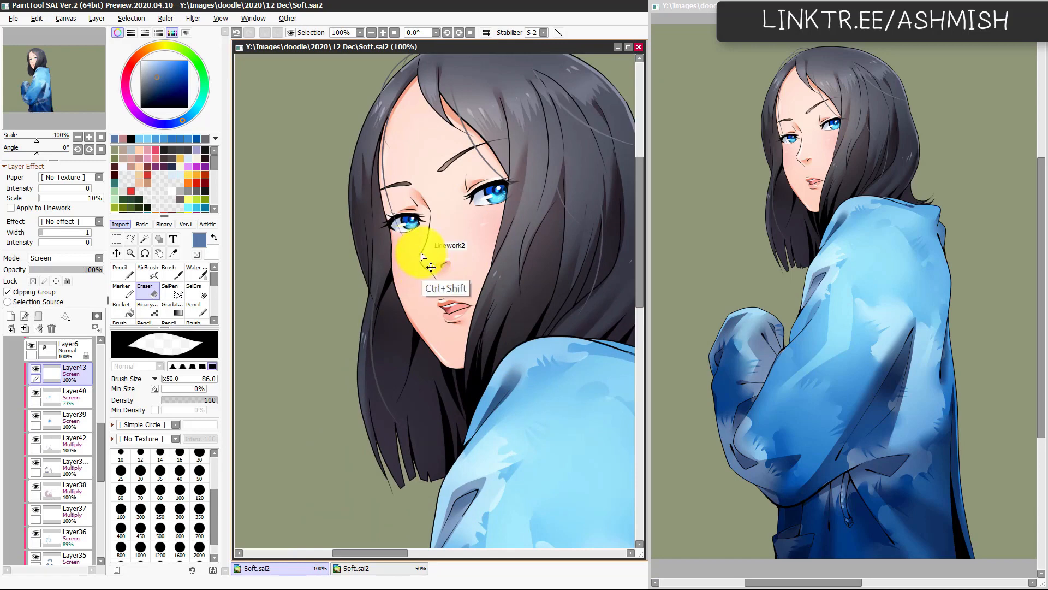
Step: Group the Linework2 layer and Layer20 into a new folder and collapse that folder
{"action": "left_click", "coordinate": [422, 254], "text": "ctrl+shift"}
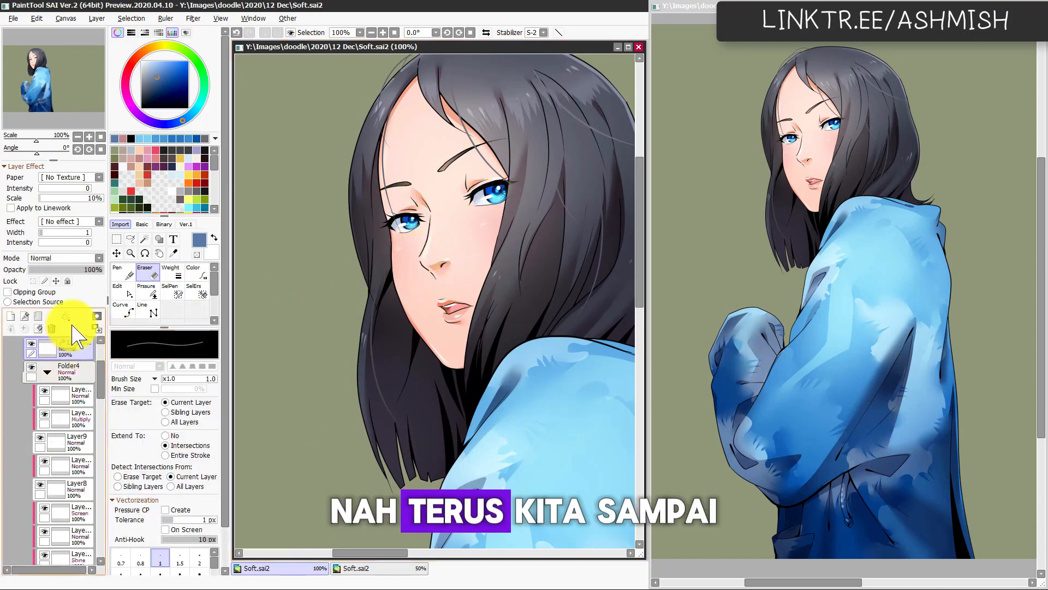
{"action": "scroll", "coordinate": [104, 385], "scroll_direction": "up", "scroll_amount": 2}
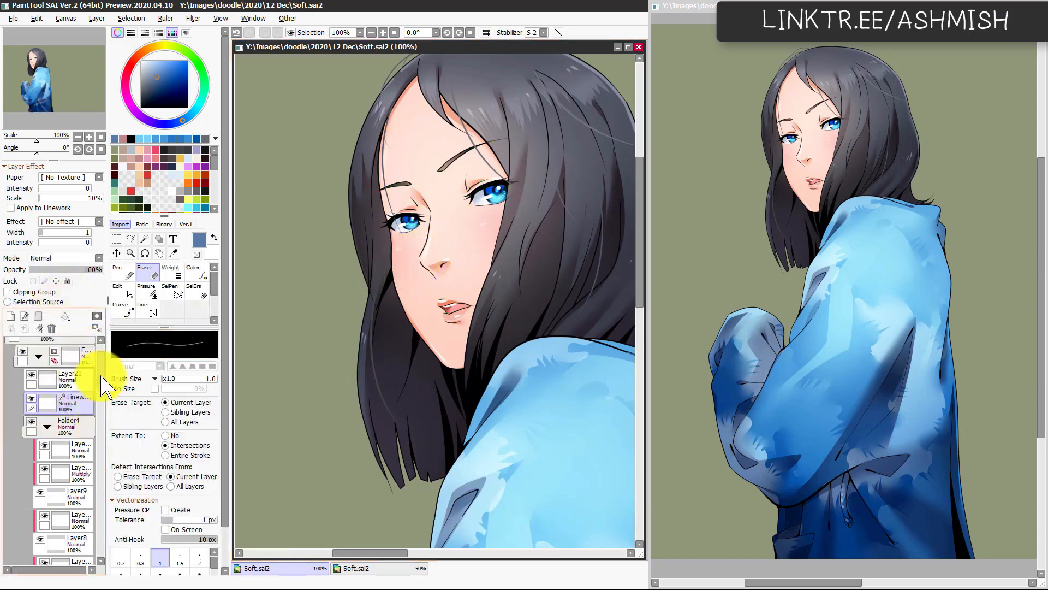
{"action": "left_click_drag", "start_coordinate": [101, 376], "coordinate": [101, 375]}
{"action": "left_click", "coordinate": [31, 400]}
{"action": "left_click", "coordinate": [32, 400]}
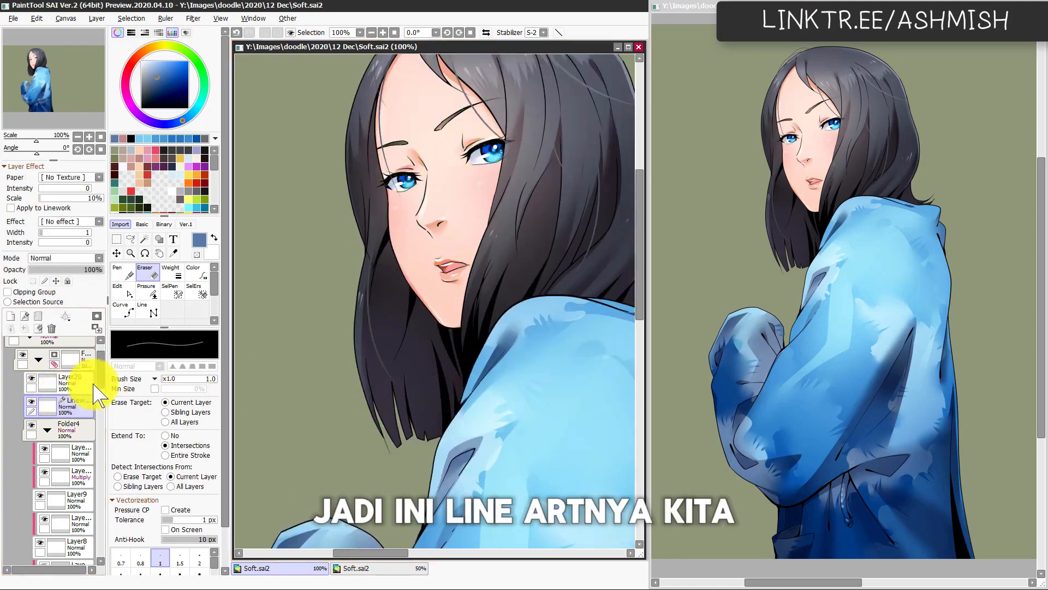
{"action": "left_click", "coordinate": [78, 385], "text": "ctrl"}
{"action": "left_click", "coordinate": [38, 317]}
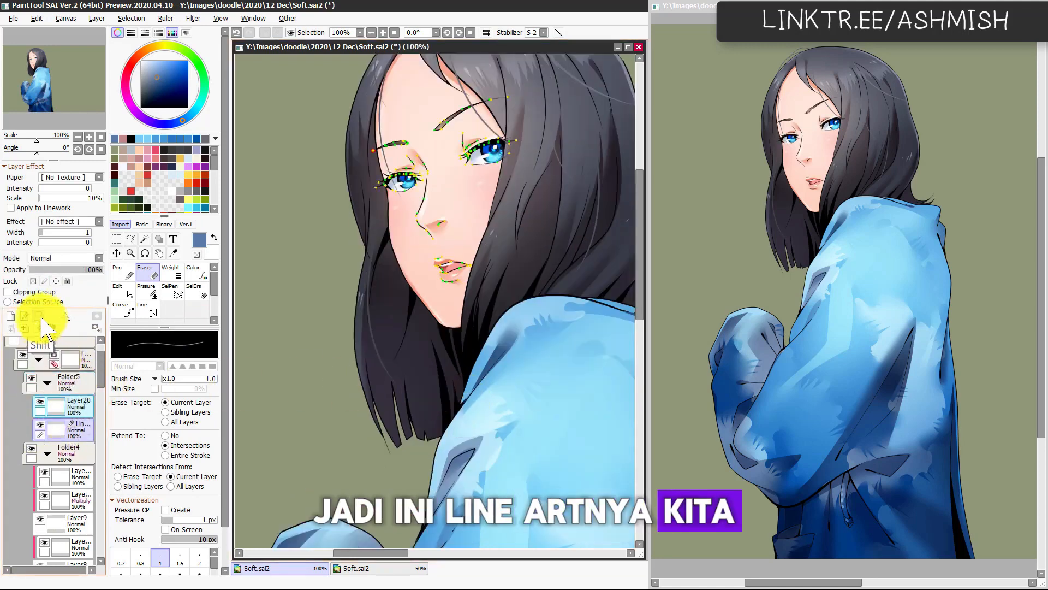
{"action": "left_click", "coordinate": [48, 384]}
Step: Add a new layer above the line art folder and clip it to that folder
{"action": "left_click", "coordinate": [75, 387]}
{"action": "key", "text": "ctrl+shift+n"}
{"action": "left_click", "coordinate": [49, 294]}
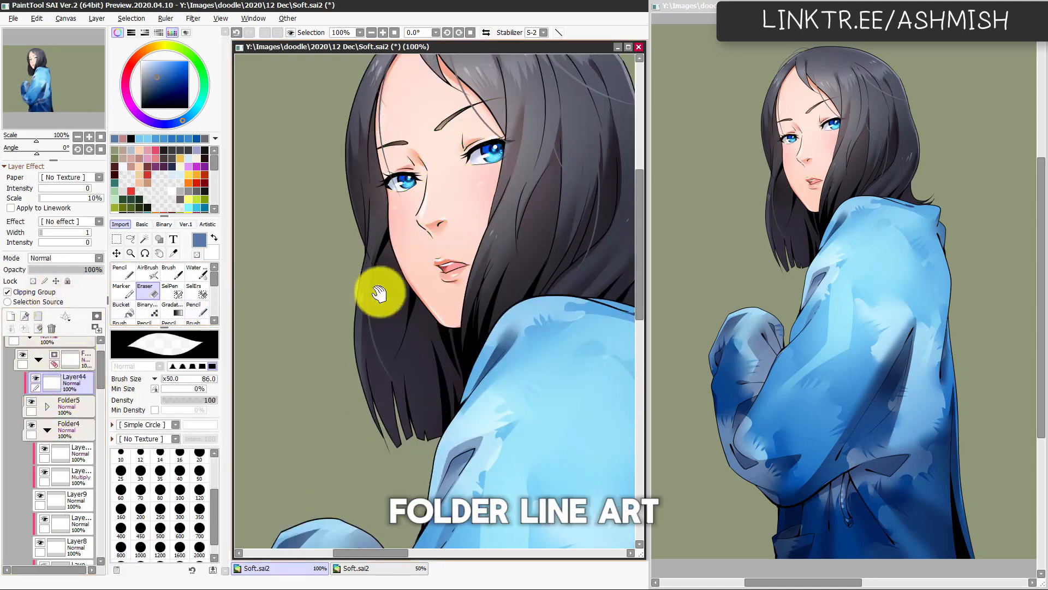
Step: Sample a peach skin tone near the nose and airbrush it over the face's line art at sizes 59 and 47
{"action": "left_click_drag", "start_coordinate": [379, 293], "coordinate": [390, 348]}
{"action": "key", "text": "b"}
{"action": "left_click", "coordinate": [445, 282], "text": "alt"}
{"action": "left_click_drag", "start_coordinate": [444, 284], "coordinate": [415, 290], "text": "ctrl+alt"}
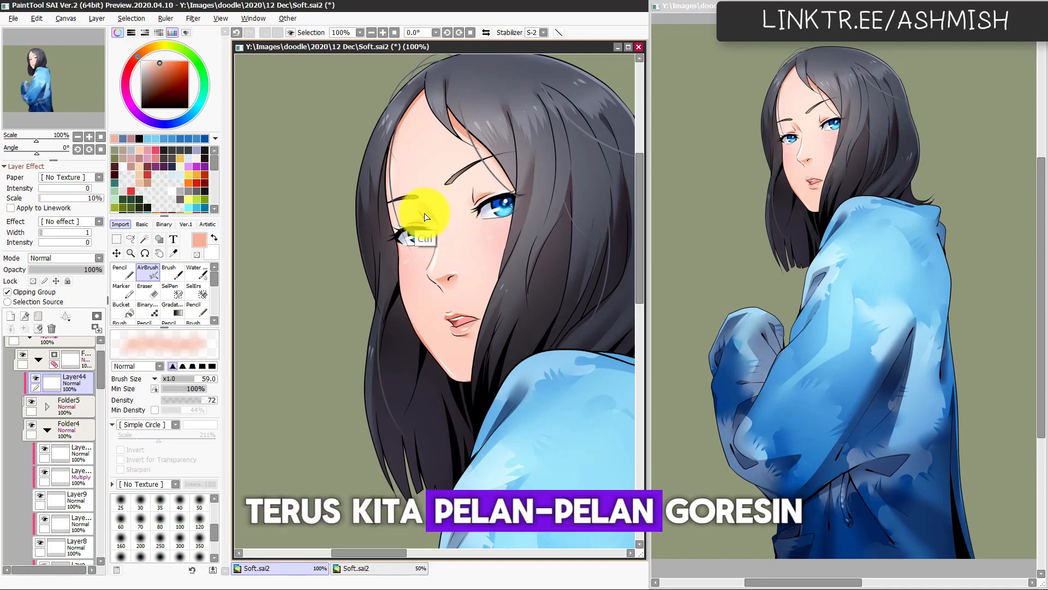
{"action": "left_click_drag", "start_coordinate": [433, 212], "coordinate": [417, 216], "text": "ctrl+alt"}
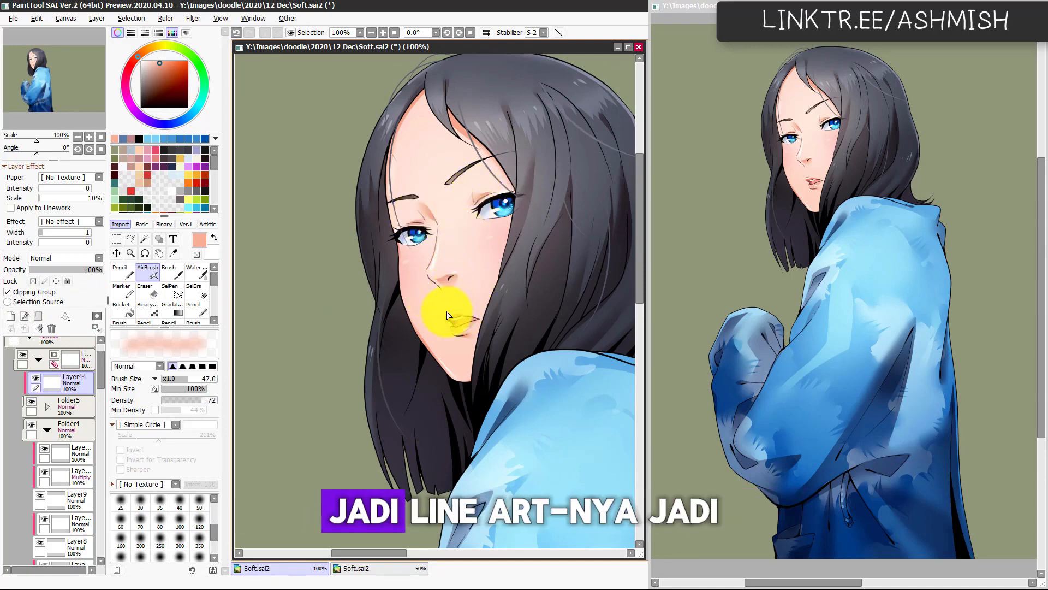
Step: Adjust the hue and saturation of the peach line-colour layer and check the face in a mirrored view
{"action": "scroll", "coordinate": [449, 336], "scroll_direction": "up", "scroll_amount": 1}
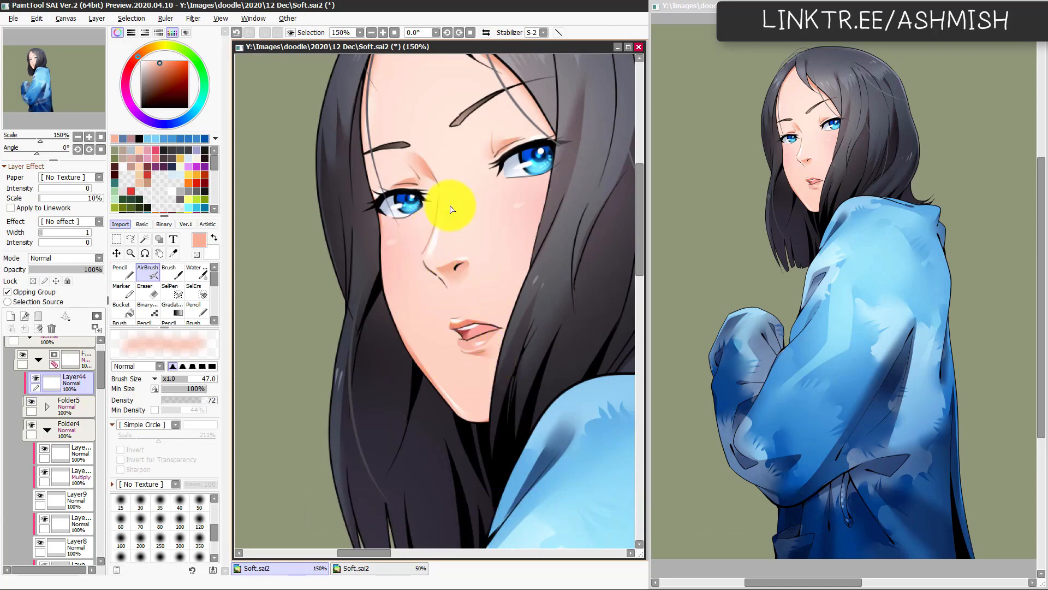
{"action": "key", "text": "ctrl+u"}
{"action": "mouse_move", "coordinate": [207, 464]}
{"action": "left_mouse_down"}
{"action": "mouse_move", "coordinate": [252, 458]}
{"action": "mouse_move", "coordinate": [188, 478]}
{"action": "mouse_move", "coordinate": [205, 454]}
{"action": "left_mouse_up"}
{"action": "left_click", "coordinate": [235, 513]}
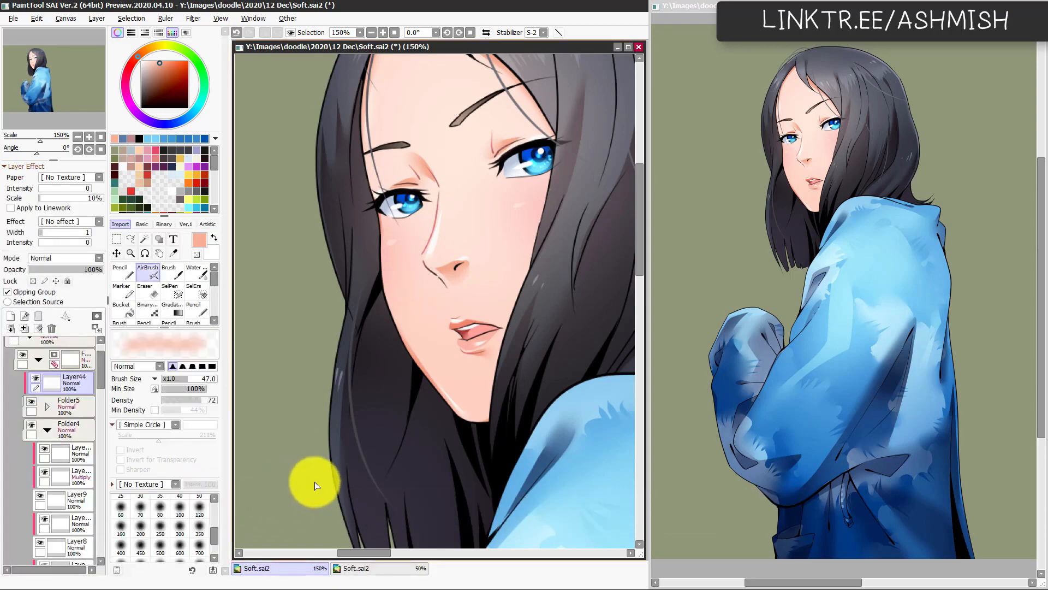
{"action": "key", "text": "minus"}
{"action": "key", "text": "h"}
{"action": "key", "text": "h"}
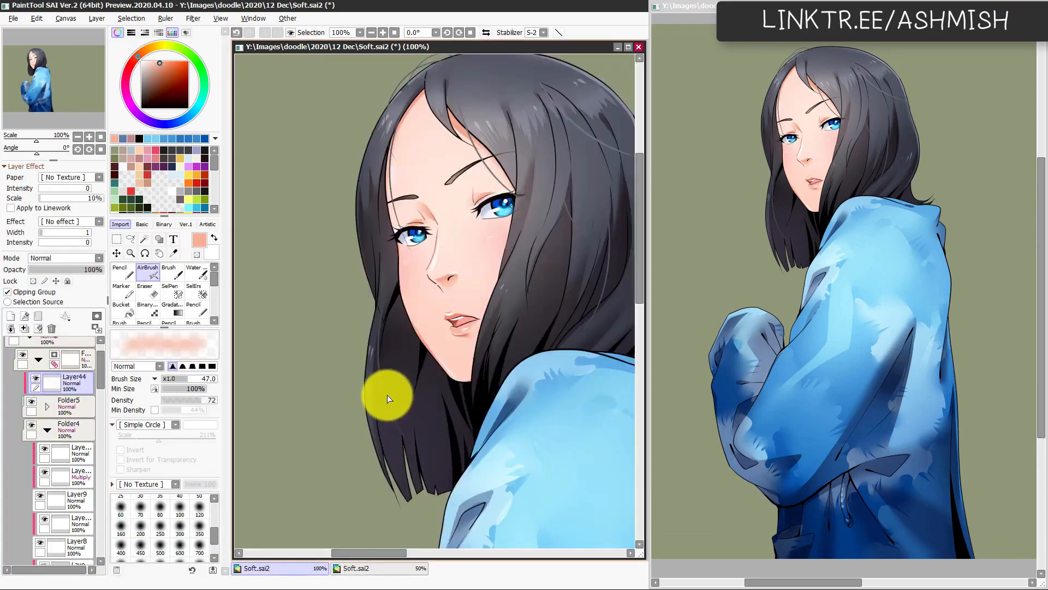
{"action": "left_click_drag", "start_coordinate": [378, 432], "coordinate": [374, 460]}
Step: Add a second clipped layer over the line art and airbrush the eyebrow lines at 47 with a brown sampled from the eyebrow
{"action": "key", "text": "plus"}
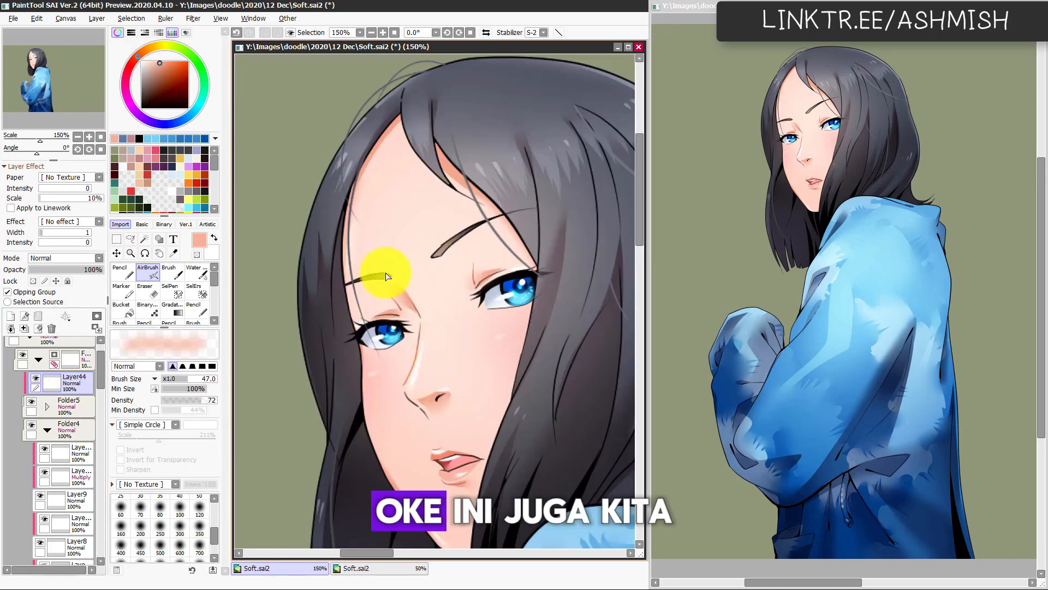
{"action": "left_click", "coordinate": [10, 316]}
{"action": "left_click", "coordinate": [53, 294]}
{"action": "left_click", "coordinate": [455, 242], "text": "alt"}
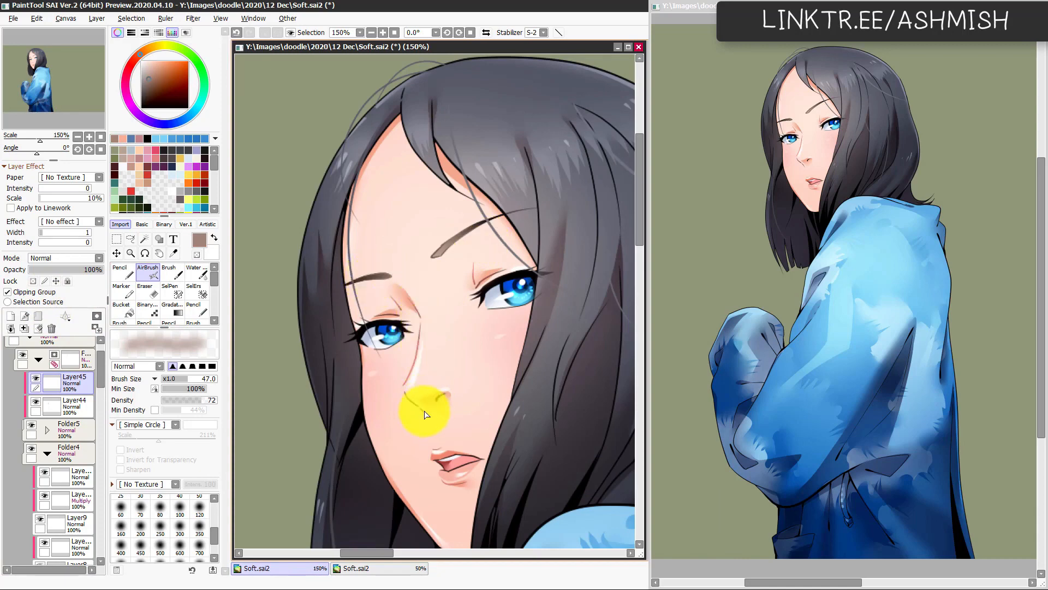
{"action": "key", "text": "minus"}
{"action": "key", "text": "h"}
{"action": "key", "text": "h"}
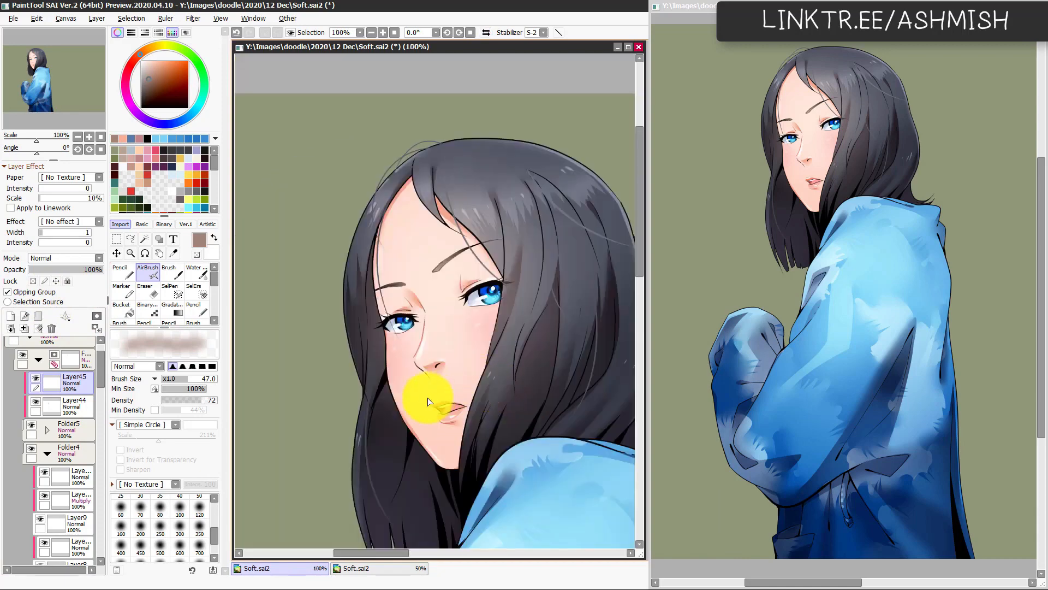
Step: Add a third clipped layer and tint the eyelash lines of both eyes with a sampled peach, using the AirBrush at 74 and 78
{"action": "key", "text": "plus"}
{"action": "left_click", "coordinate": [11, 316]}
{"action": "left_click", "coordinate": [40, 293]}
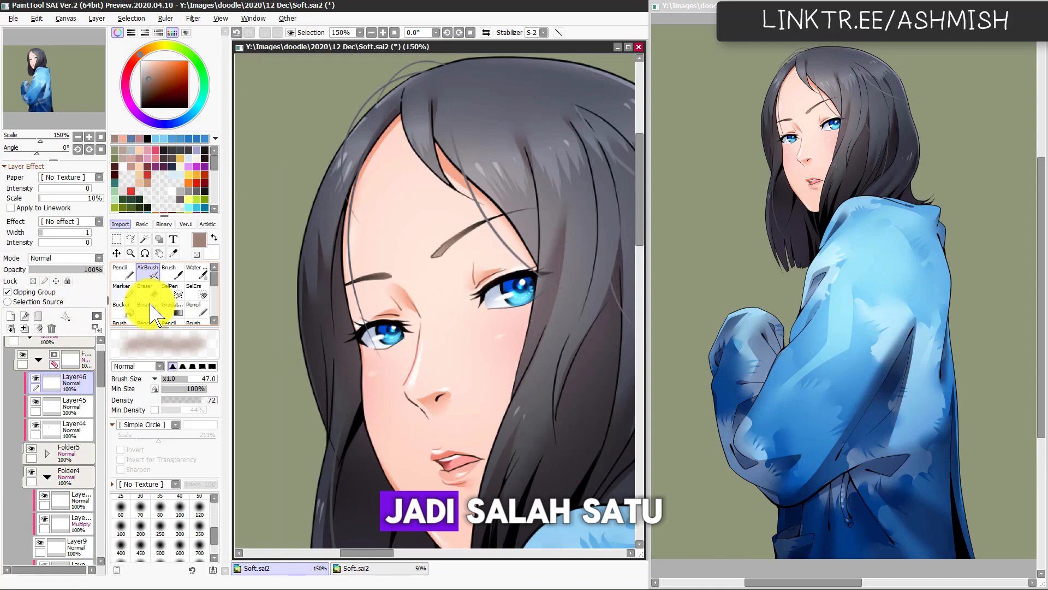
{"action": "right_click", "coordinate": [483, 279]}
{"action": "left_click_drag", "start_coordinate": [531, 289], "coordinate": [558, 292]}
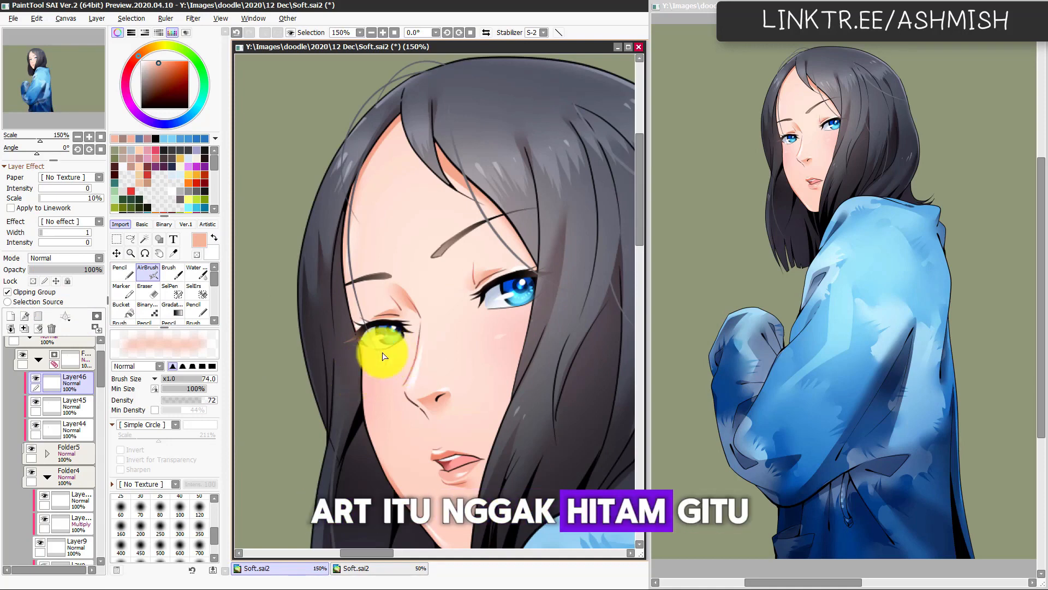
{"action": "left_click_drag", "start_coordinate": [361, 353], "coordinate": [365, 354]}
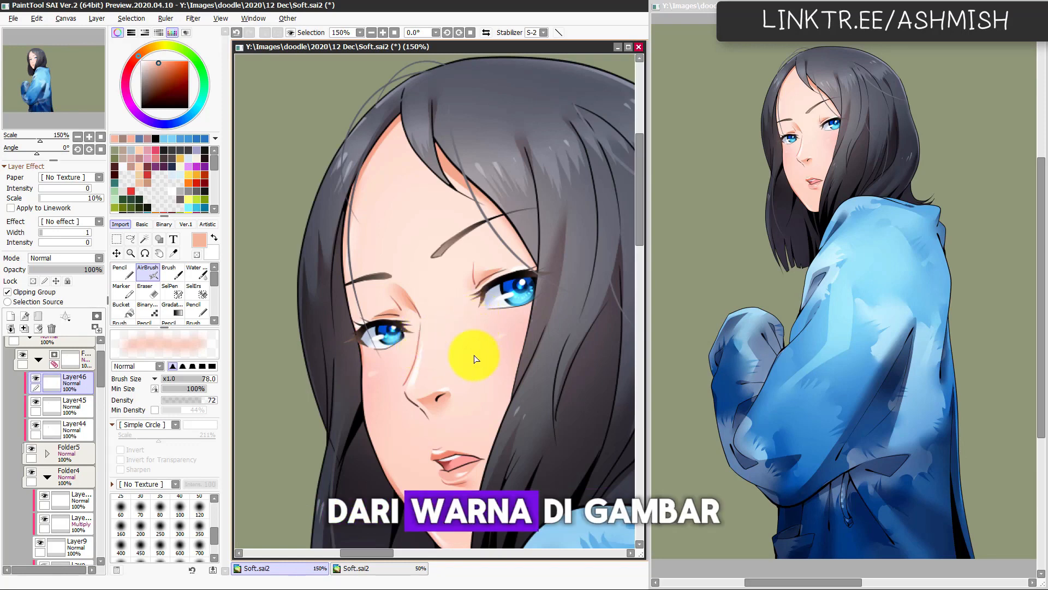
Step: Review the recoloured face line art in mirrored and zoomed-out views
{"action": "key", "text": "Page_Down"}
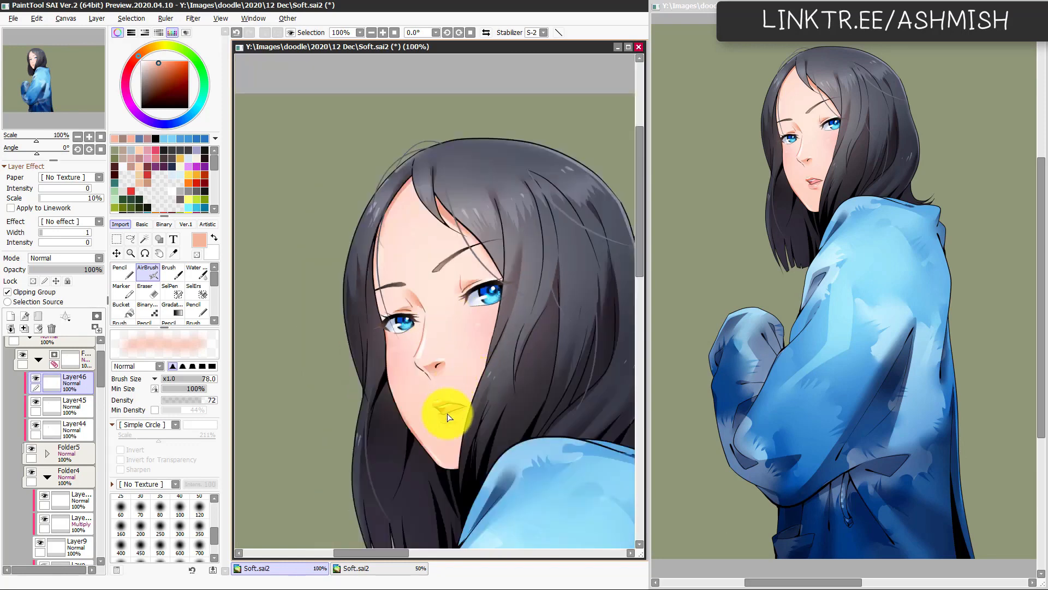
{"action": "key", "text": "h"}
{"action": "key", "text": "h"}
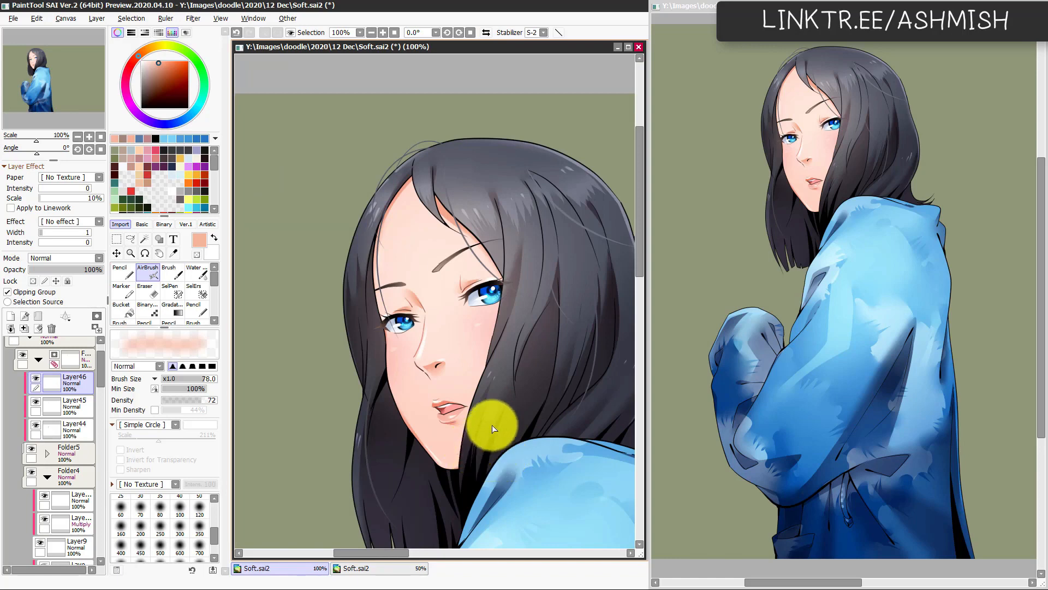
{"action": "mouse_move", "coordinate": [442, 454]}
{"action": "left_mouse_down"}
{"action": "mouse_move", "coordinate": [417, 413]}
{"action": "mouse_move", "coordinate": [437, 426]}
{"action": "mouse_move", "coordinate": [442, 417]}
{"action": "mouse_move", "coordinate": [430, 450]}
{"action": "mouse_move", "coordinate": [415, 420]}
{"action": "left_mouse_up"}
{"action": "key", "text": "Page_Down"}
{"action": "key", "text": "Page_Down"}
{"action": "key", "text": "Page_Up"}
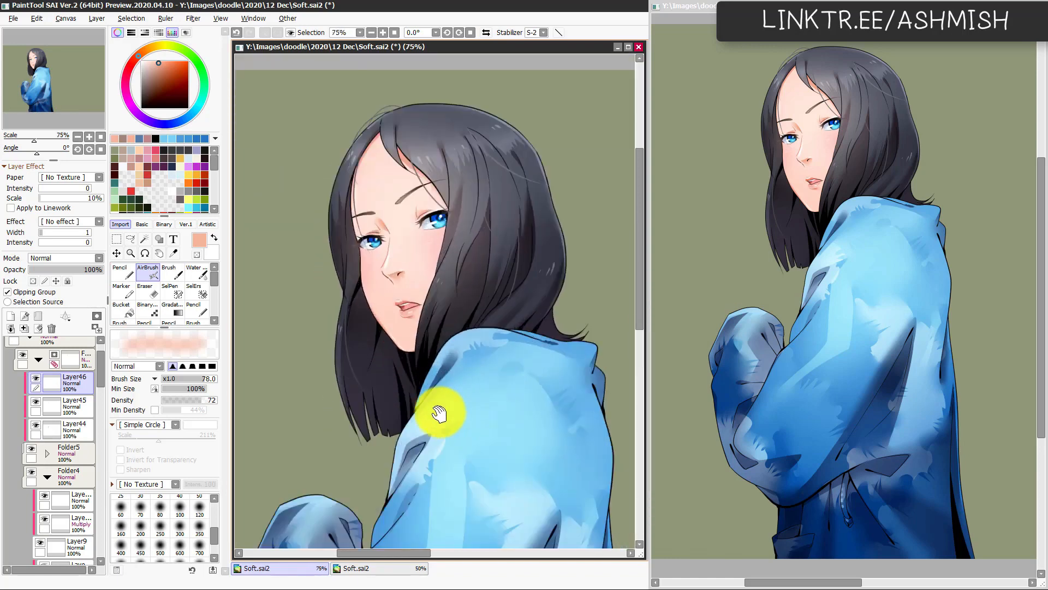
Step: Add a new normal layer above the hair line art layer Linework1, leaving it unclipped
{"action": "left_click_drag", "start_coordinate": [463, 381], "coordinate": [471, 415]}
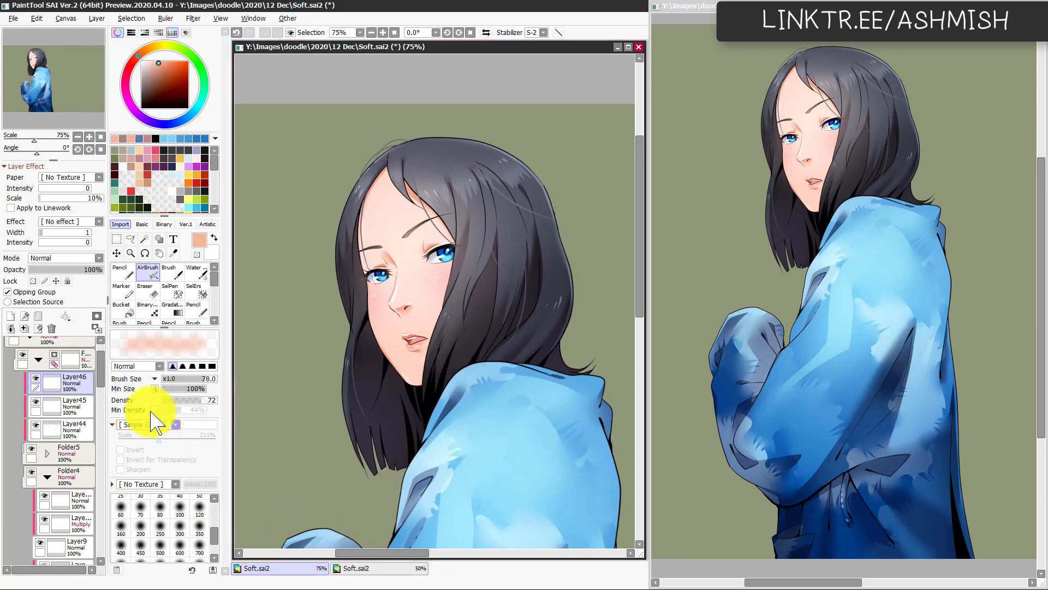
{"action": "left_click", "coordinate": [435, 214], "text": "ctrl+shift"}
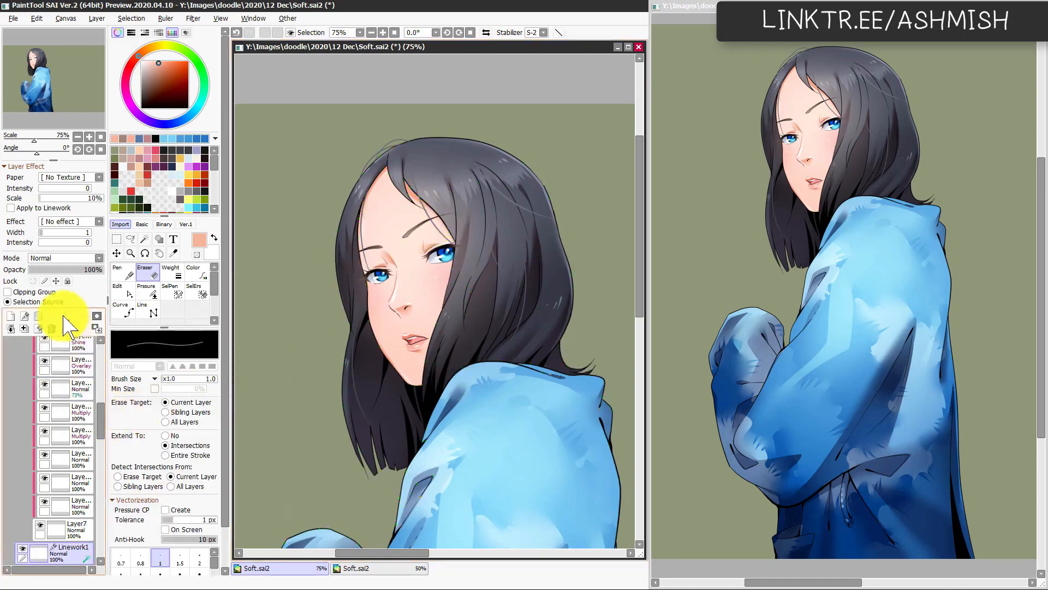
{"action": "left_click", "coordinate": [10, 316]}
{"action": "left_click", "coordinate": [49, 292]}
{"action": "left_click", "coordinate": [48, 292]}
Step: Group Linework1 and Layer41 into a folder and clip the new Layer47 to that folder
{"action": "scroll", "coordinate": [93, 417], "scroll_direction": "down", "scroll_amount": 3}
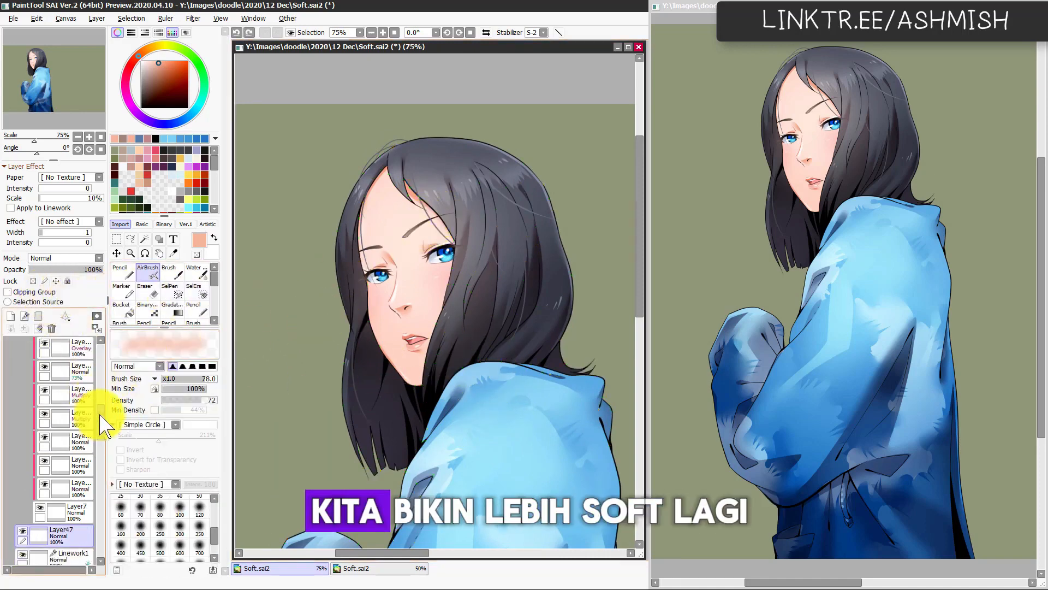
{"action": "left_click", "coordinate": [75, 498]}
{"action": "left_click", "coordinate": [79, 516], "text": "ctrl"}
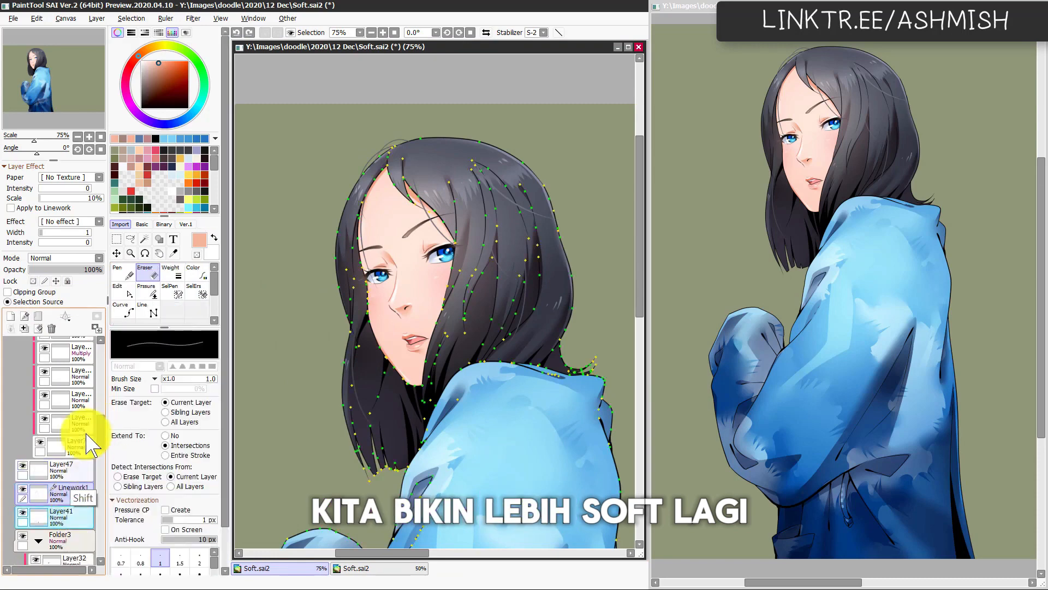
{"action": "left_click", "coordinate": [38, 316]}
{"action": "left_click", "coordinate": [38, 493]}
{"action": "left_click", "coordinate": [65, 475]}
{"action": "left_click", "coordinate": [48, 292]}
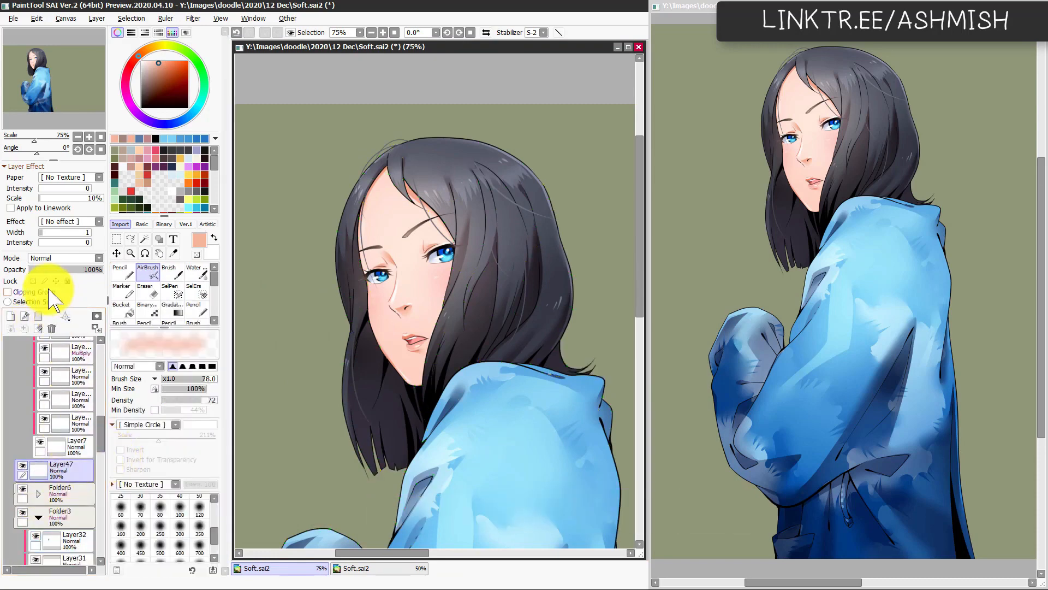
Step: Airbrush a peach sampled from the skin over the hair lines around the face at sizes 208 and 287, and save the file
{"action": "key", "text": "alt"}
{"action": "mouse_move", "coordinate": [416, 201]}
{"action": "left_mouse_down"}
{"action": "mouse_move", "coordinate": [377, 230]}
{"action": "mouse_move", "coordinate": [422, 204]}
{"action": "mouse_move", "coordinate": [451, 219]}
{"action": "mouse_move", "coordinate": [436, 241]}
{"action": "left_mouse_up"}
{"action": "left_click_drag", "start_coordinate": [495, 266], "coordinate": [503, 285]}
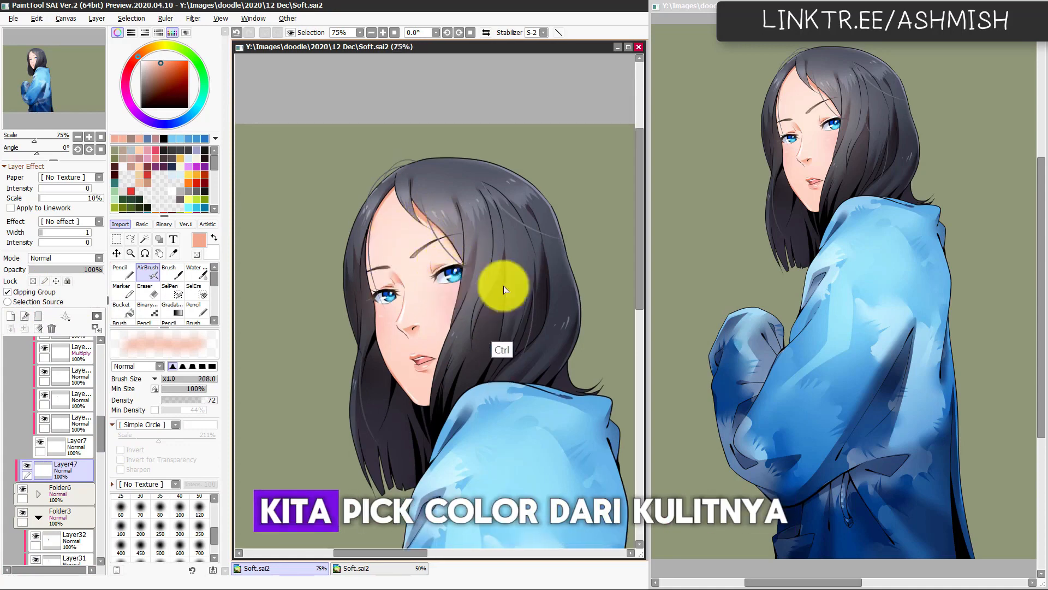
{"action": "key", "text": "ctrl+s"}
{"action": "mouse_move", "coordinate": [405, 218]}
{"action": "left_mouse_down"}
{"action": "mouse_move", "coordinate": [425, 239]}
{"action": "mouse_move", "coordinate": [395, 238]}
{"action": "mouse_move", "coordinate": [398, 218]}
{"action": "mouse_move", "coordinate": [396, 260]}
{"action": "mouse_move", "coordinate": [366, 259]}
{"action": "mouse_move", "coordinate": [379, 276]}
{"action": "left_mouse_up"}
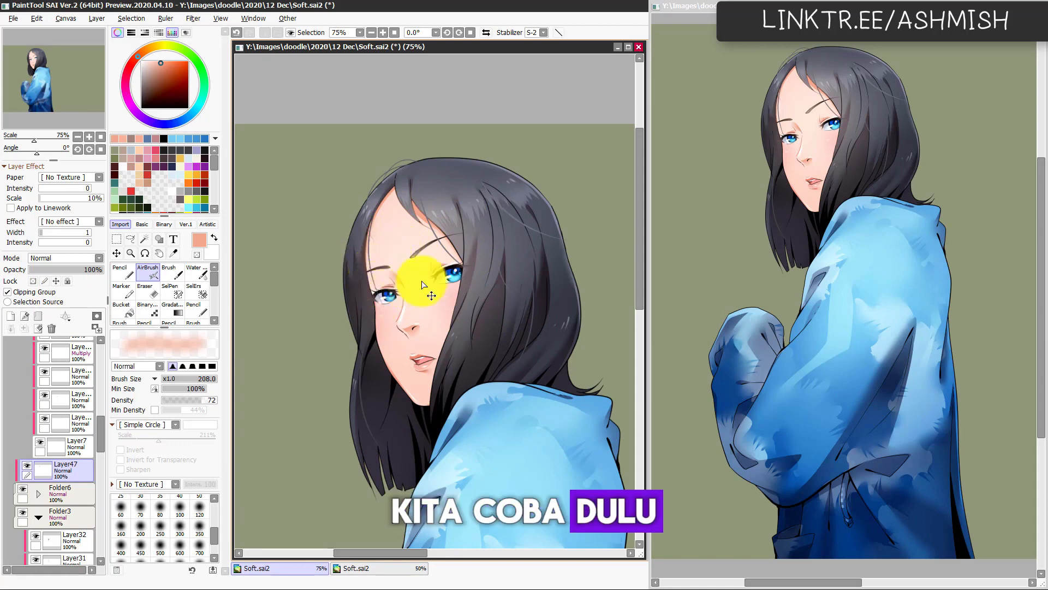
{"action": "key", "text": "ctrl+z"}
{"action": "mouse_move", "coordinate": [466, 255]}
{"action": "left_mouse_down"}
{"action": "mouse_move", "coordinate": [479, 274]}
{"action": "mouse_move", "coordinate": [469, 321]}
{"action": "mouse_move", "coordinate": [441, 300]}
{"action": "mouse_move", "coordinate": [466, 272]}
{"action": "mouse_move", "coordinate": [454, 234]}
{"action": "left_mouse_up"}
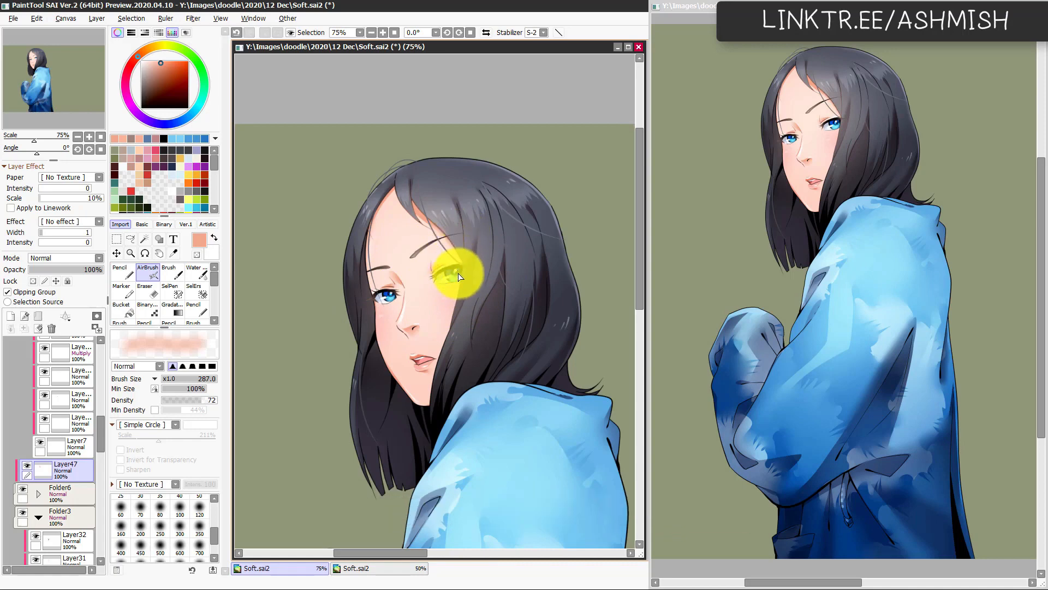
Step: Find the hair's base colour layer behind the dark fringe edge by toggling its visibility, and select Layer6
{"action": "scroll", "coordinate": [455, 283], "scroll_direction": "up", "scroll_amount": 1}
{"action": "scroll", "coordinate": [490, 264], "scroll_direction": "up", "scroll_amount": 1}
{"action": "left_click_drag", "start_coordinate": [415, 241], "coordinate": [404, 307]}
{"action": "scroll", "coordinate": [453, 235], "scroll_direction": "up", "scroll_amount": 1}
{"action": "left_click", "coordinate": [408, 239], "text": "ctrl+shift"}
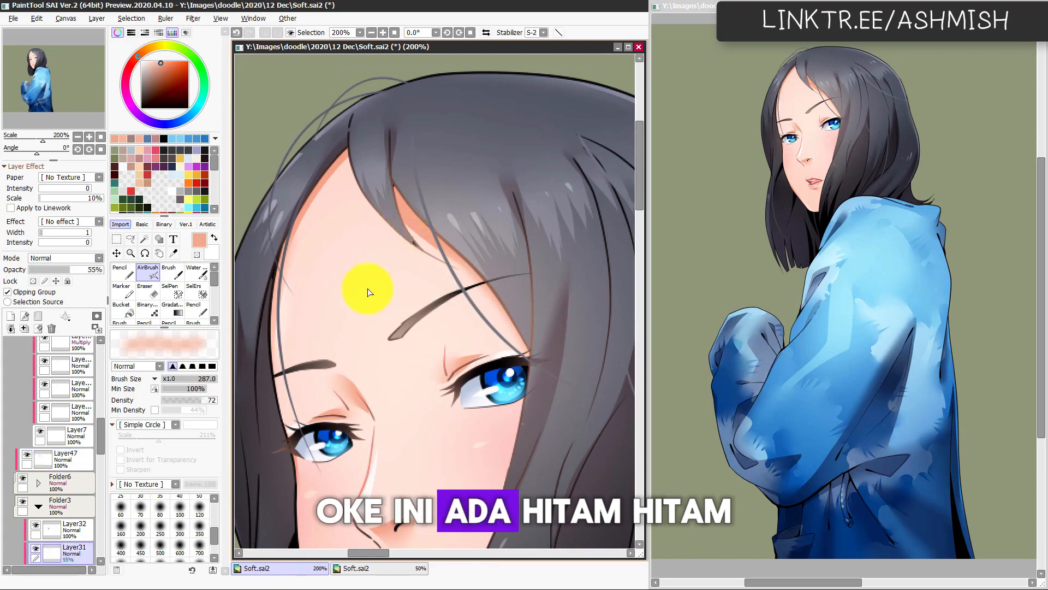
{"action": "scroll", "coordinate": [97, 444], "scroll_direction": "down", "scroll_amount": 6}
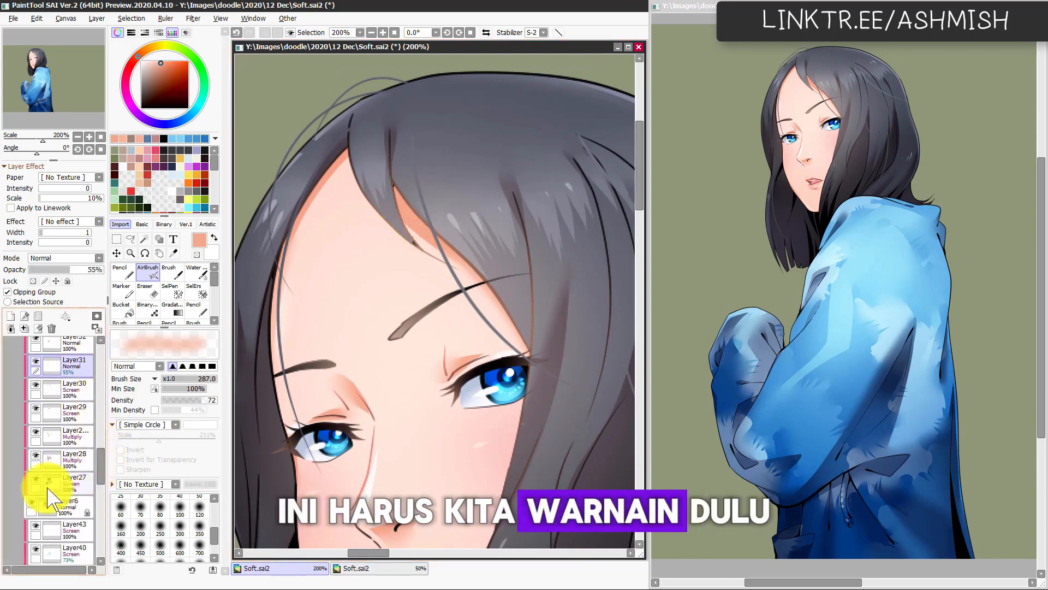
{"action": "left_click", "coordinate": [35, 502]}
{"action": "left_click", "coordinate": [35, 502]}
{"action": "left_click", "coordinate": [74, 505]}
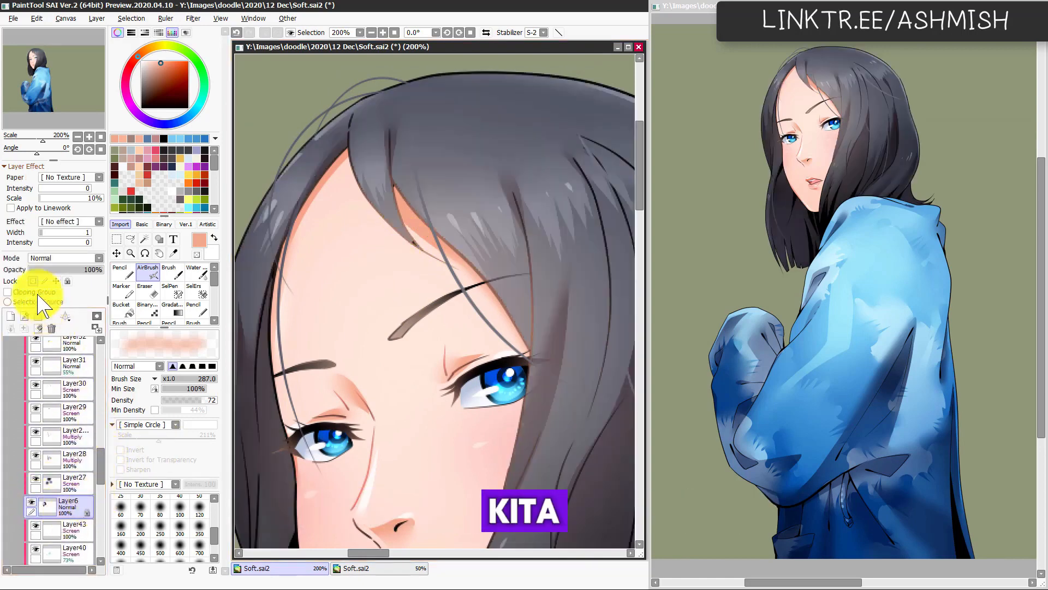
Step: Hide the hair's shading and highlight layers, Layer27 through Layer32, leaving the flat base colour showing
{"action": "left_click_drag", "start_coordinate": [100, 463], "coordinate": [99, 461]}
{"action": "left_click", "coordinate": [35, 488]}
{"action": "left_click", "coordinate": [36, 465]}
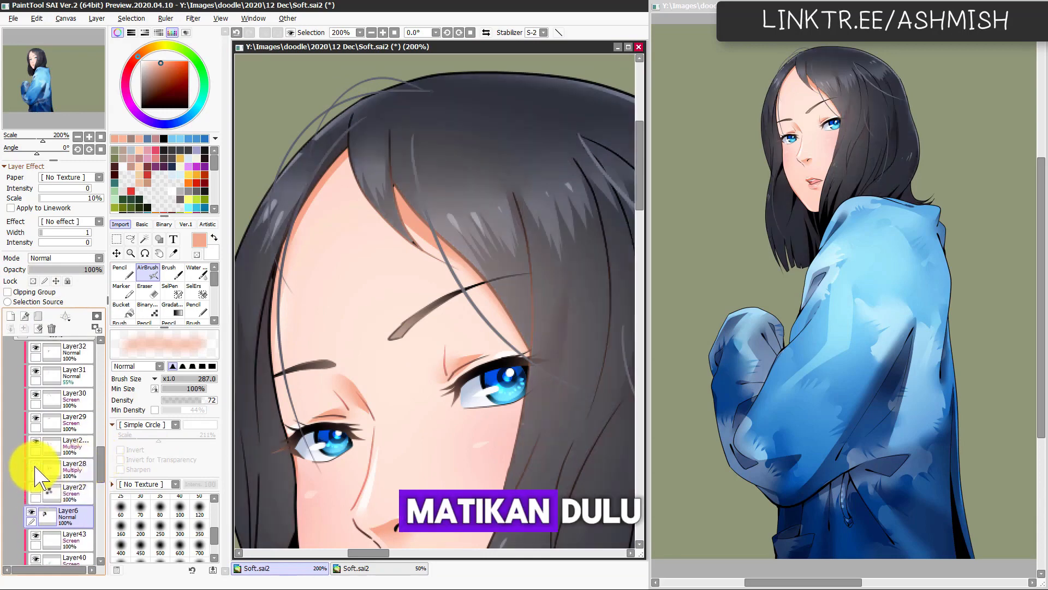
{"action": "left_click", "coordinate": [35, 443]}
{"action": "left_click", "coordinate": [36, 418]}
{"action": "left_click", "coordinate": [36, 394]}
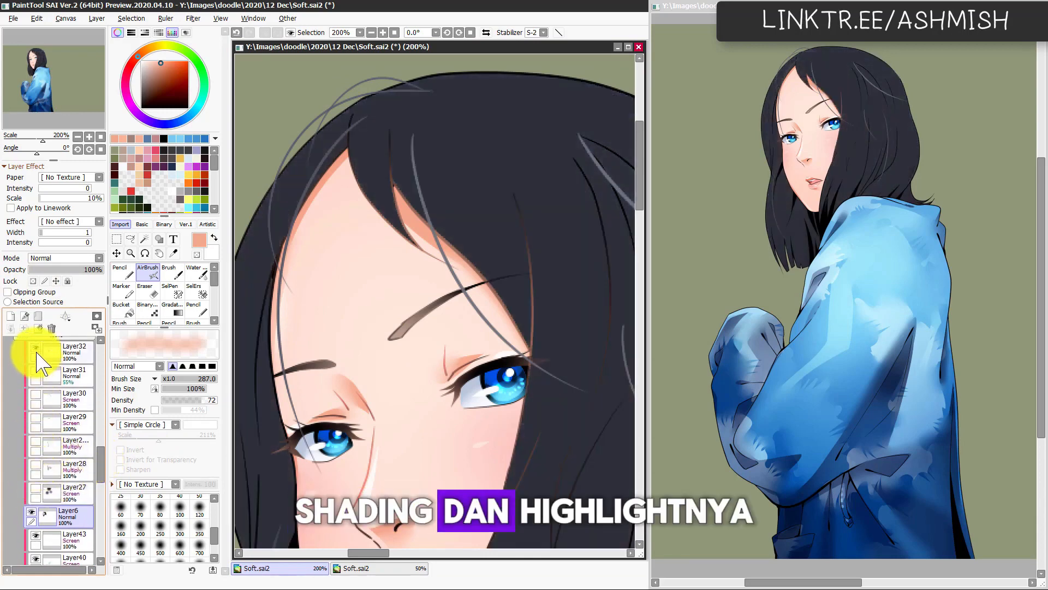
{"action": "left_click", "coordinate": [36, 348]}
Step: Paint the fringe edge beside the forehead on Layer6 with the Pencil at 11, using the sampled dark hair colour
{"action": "left_click", "coordinate": [75, 515]}
{"action": "key", "text": "n"}
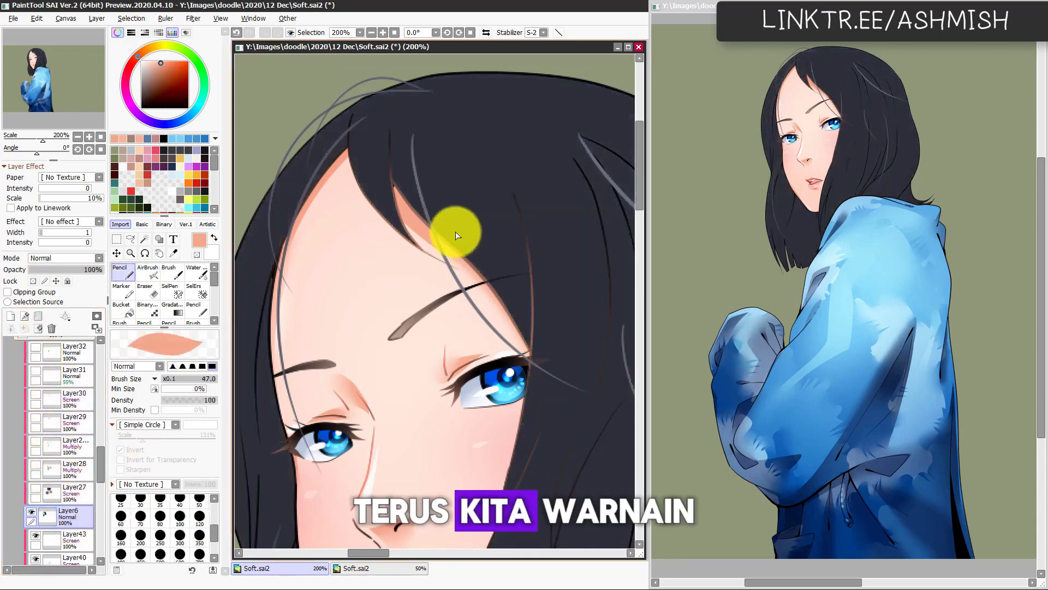
{"action": "right_click", "coordinate": [468, 227]}
{"action": "left_click_drag", "start_coordinate": [429, 213], "coordinate": [421, 221]}
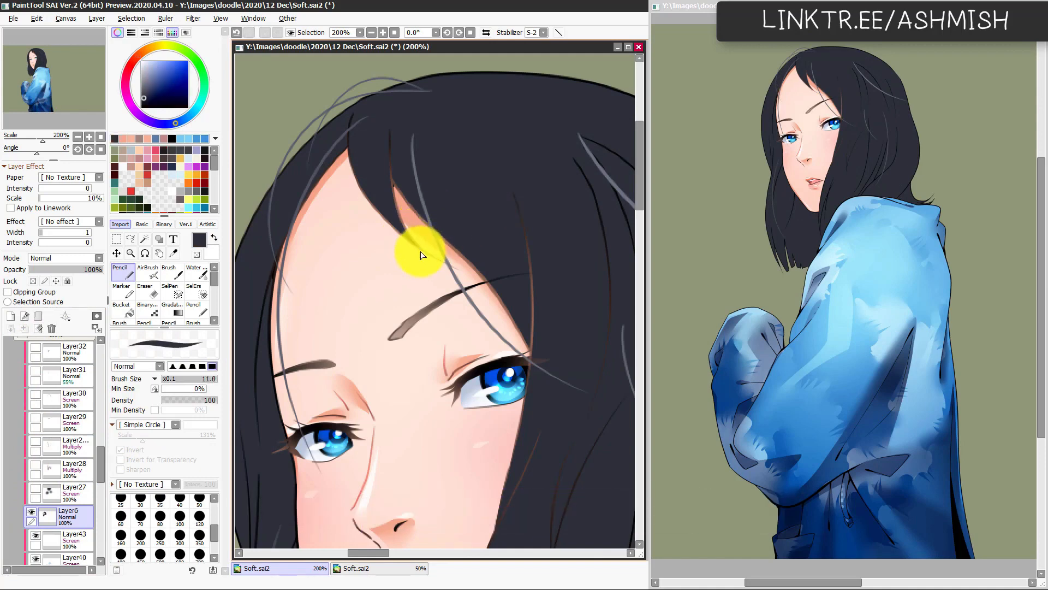
Step: Show the hair's shading and highlight layers, Layer27 through Layer32, again and check the figure at 75% zoom
{"action": "left_click", "coordinate": [36, 490]}
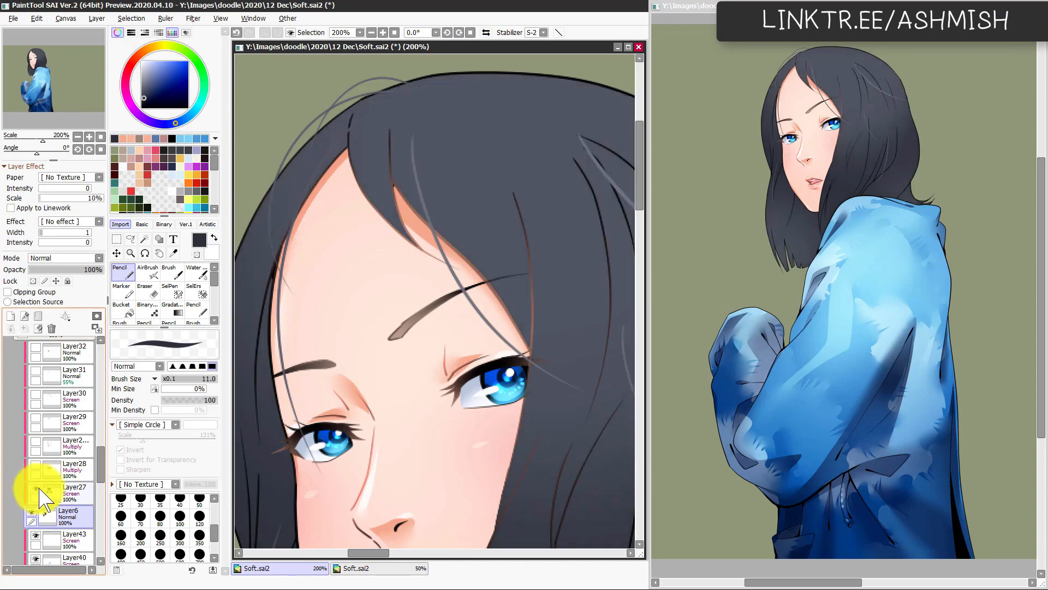
{"action": "left_click", "coordinate": [37, 468]}
{"action": "left_click_drag", "start_coordinate": [44, 443], "coordinate": [39, 354]}
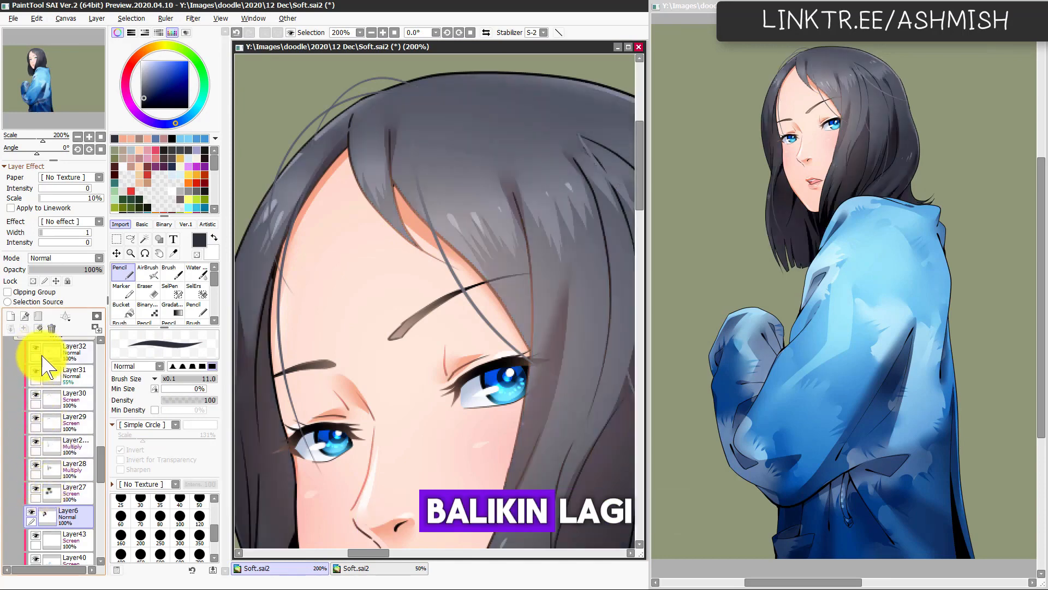
{"action": "scroll", "coordinate": [421, 410], "scroll_direction": "down", "scroll_amount": 3}
{"action": "left_click_drag", "start_coordinate": [452, 431], "coordinate": [475, 398]}
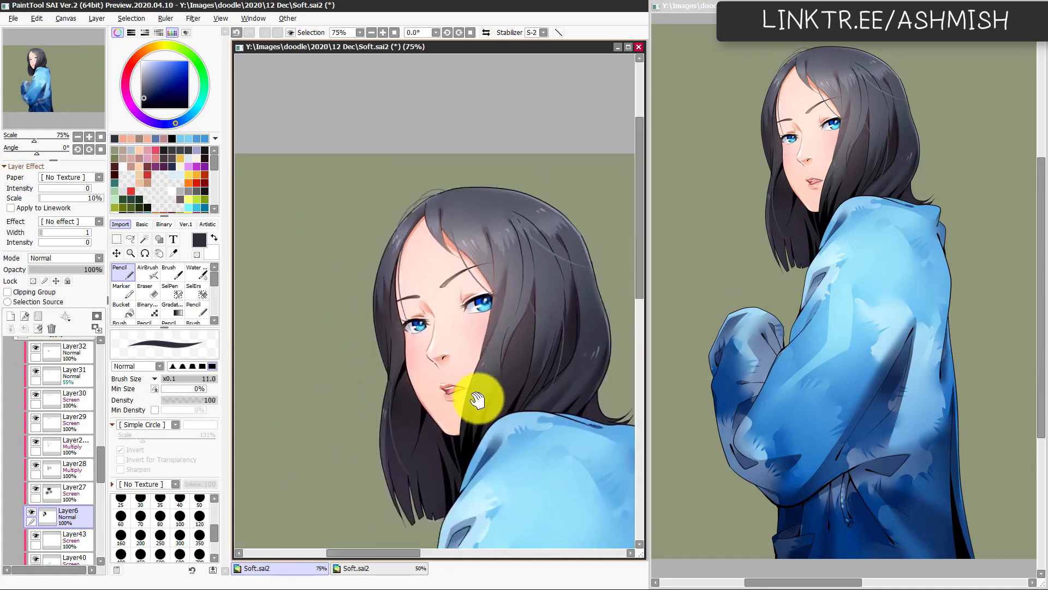
{"action": "left_click_drag", "start_coordinate": [453, 494], "coordinate": [437, 397]}
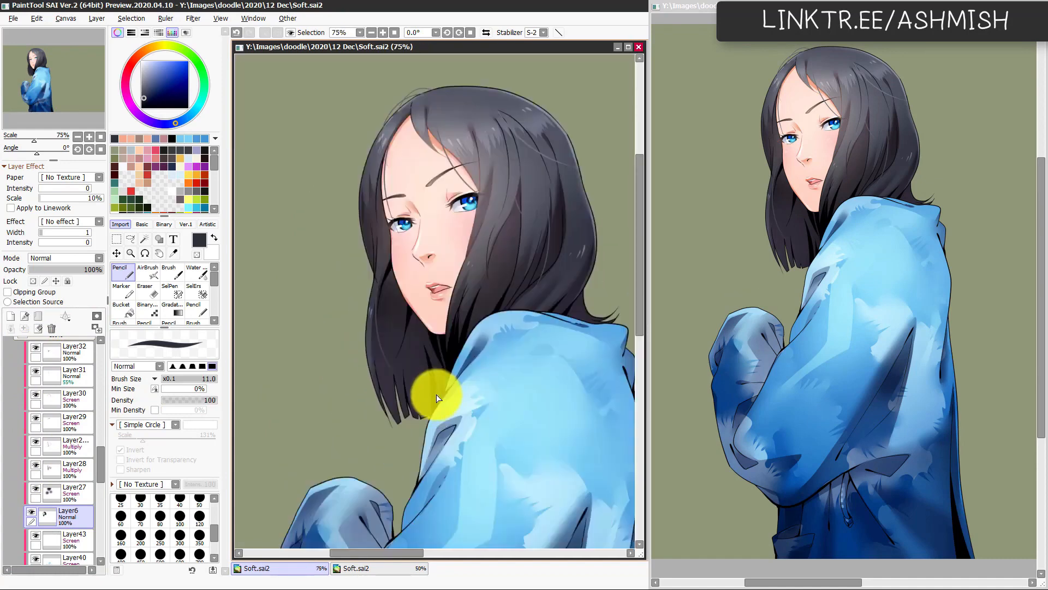
Step: Select the clipped peach layer Layer47 over the hair lines and lower its opacity to 63%
{"action": "mouse_move", "coordinate": [100, 269]}
{"action": "left_mouse_down"}
{"action": "mouse_move", "coordinate": [82, 281]}
{"action": "mouse_move", "coordinate": [153, 276]}
{"action": "left_mouse_up"}
{"action": "scroll", "coordinate": [487, 204], "scroll_direction": "up", "scroll_amount": 1}
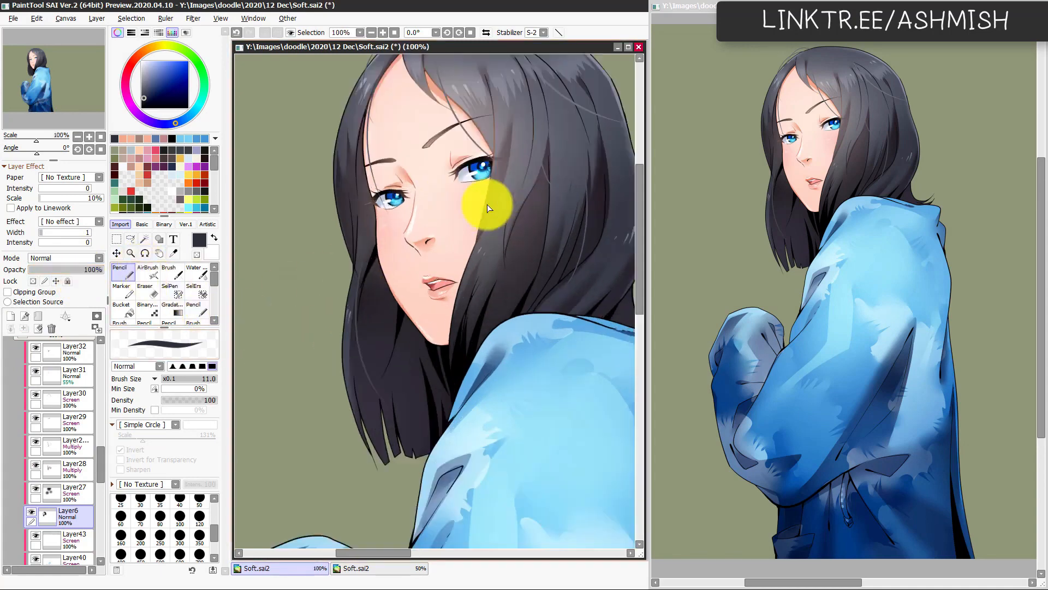
{"action": "left_click", "coordinate": [485, 143], "text": "ctrl+shift"}
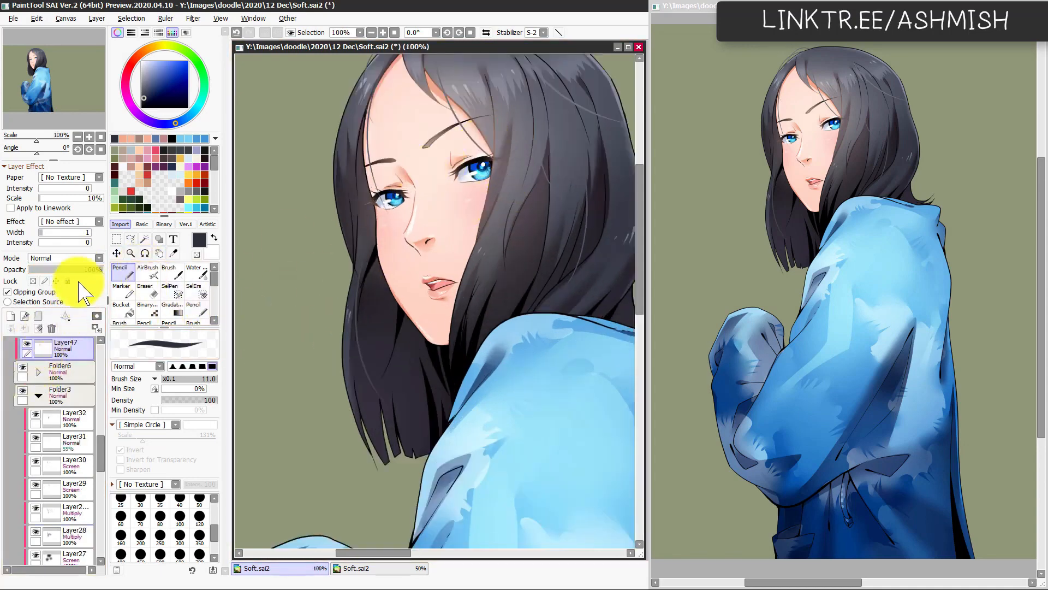
{"action": "left_click_drag", "start_coordinate": [84, 268], "coordinate": [76, 270]}
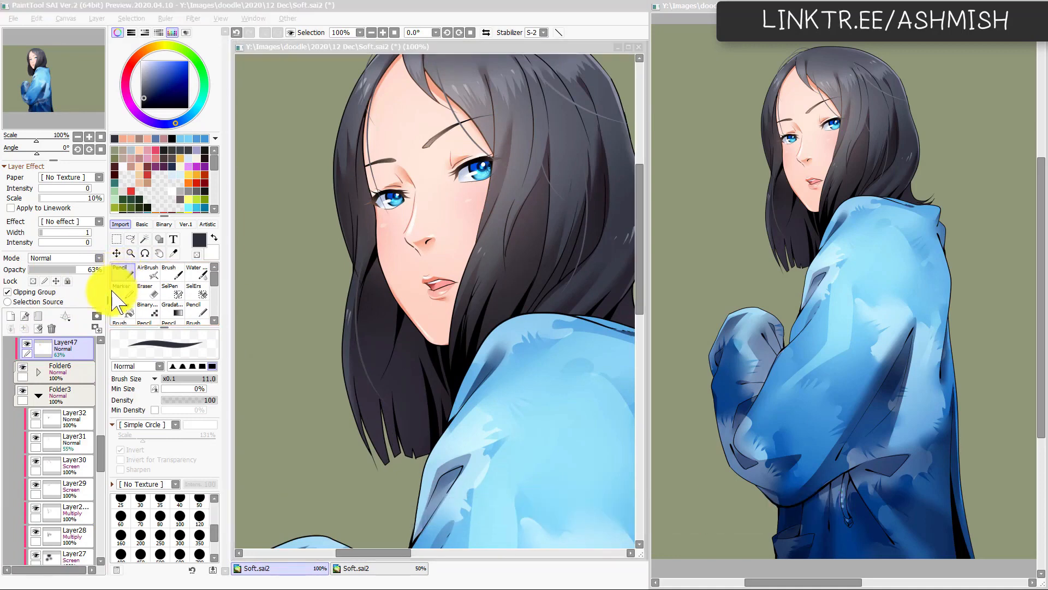
Step: Draw near-black strand lines in the hair on Layer32 with the Pencil at 13, comparing strokes through undo and redo
{"action": "left_click", "coordinate": [455, 373], "text": "ctrl+shift"}
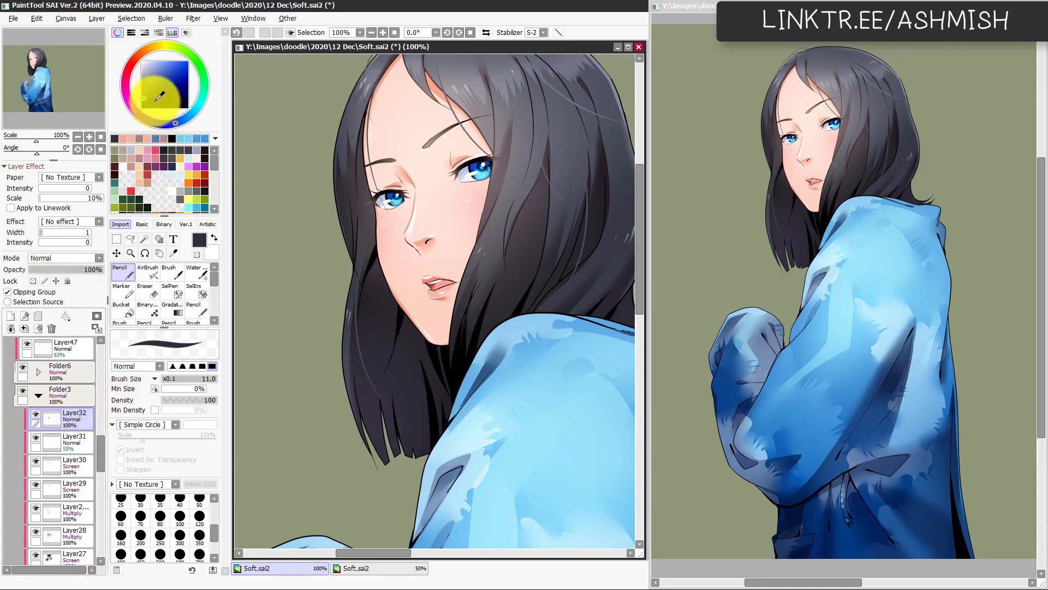
{"action": "left_click_drag", "start_coordinate": [154, 101], "coordinate": [141, 109]}
{"action": "mouse_move", "coordinate": [411, 323]}
{"action": "left_mouse_down"}
{"action": "mouse_move", "coordinate": [407, 312]}
{"action": "mouse_move", "coordinate": [409, 345]}
{"action": "left_mouse_up"}
{"action": "key", "text": "ctrl+z"}
{"action": "left_click_drag", "start_coordinate": [412, 297], "coordinate": [432, 419]}
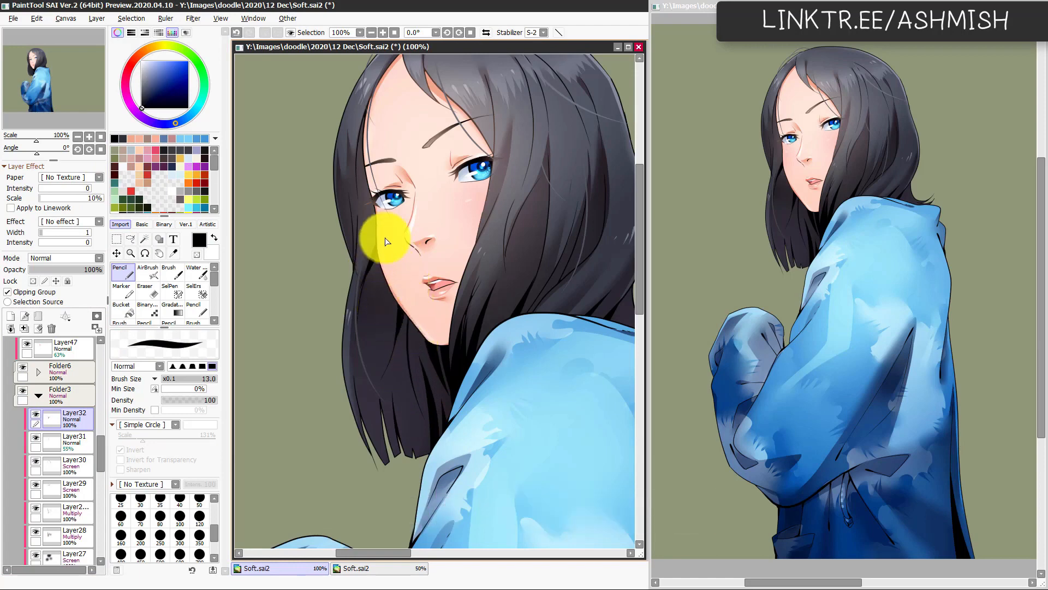
{"action": "key", "text": "ctrl+z"}
{"action": "key", "text": "ctrl+y"}
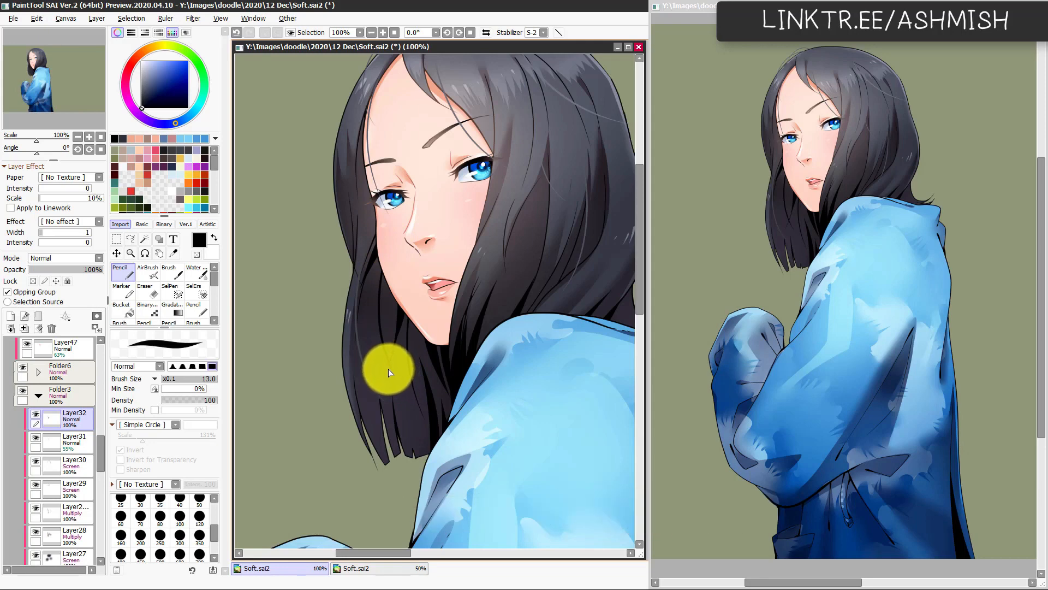
{"action": "key", "text": "ctrl+z"}
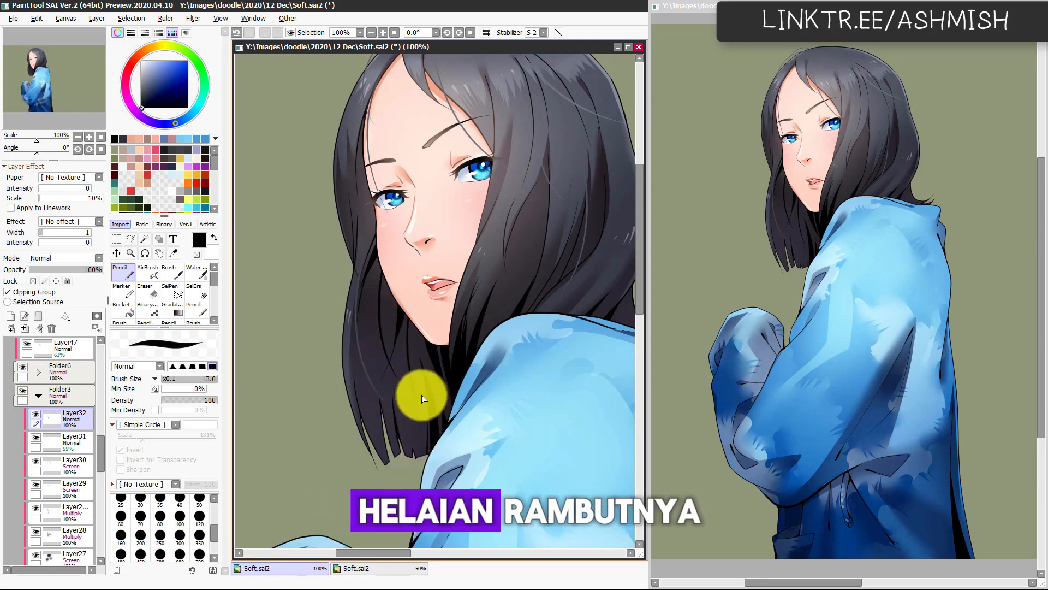
{"action": "key", "text": "ctrl+y"}
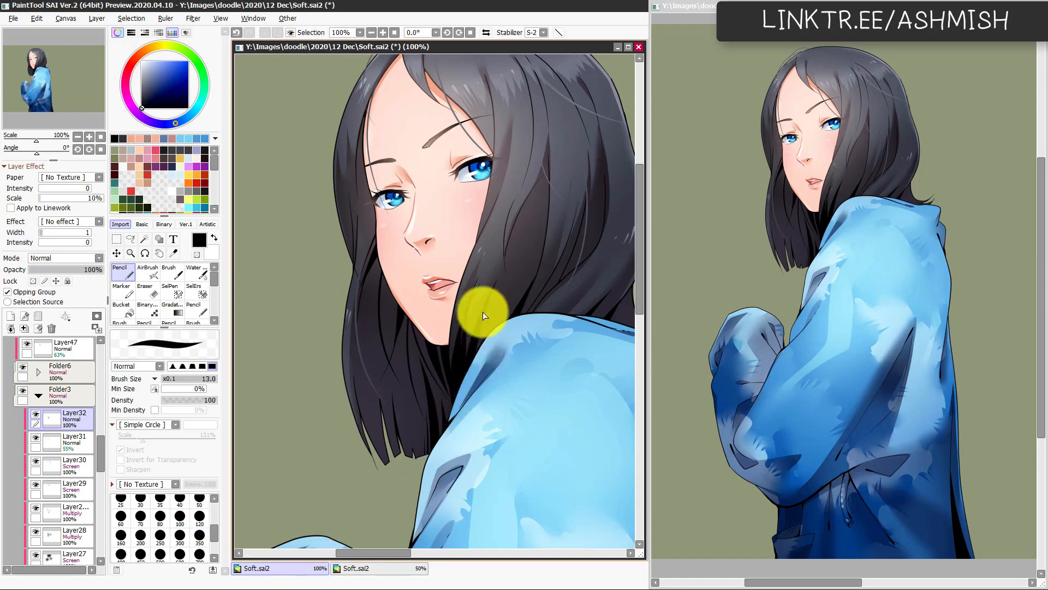
{"action": "left_click_drag", "start_coordinate": [498, 412], "coordinate": [389, 481]}
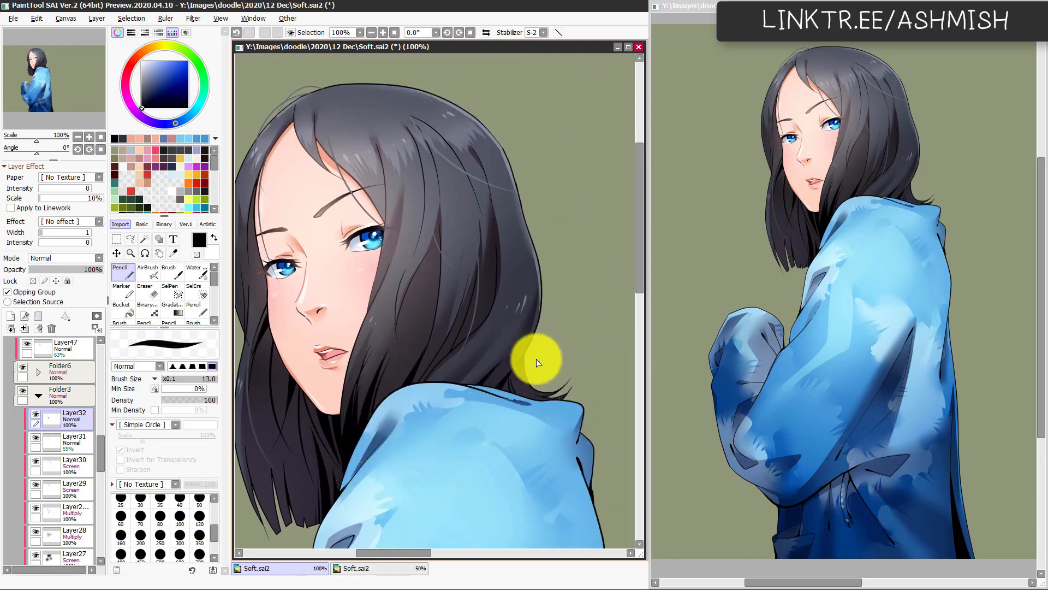
{"action": "left_click_drag", "start_coordinate": [463, 313], "coordinate": [476, 359]}
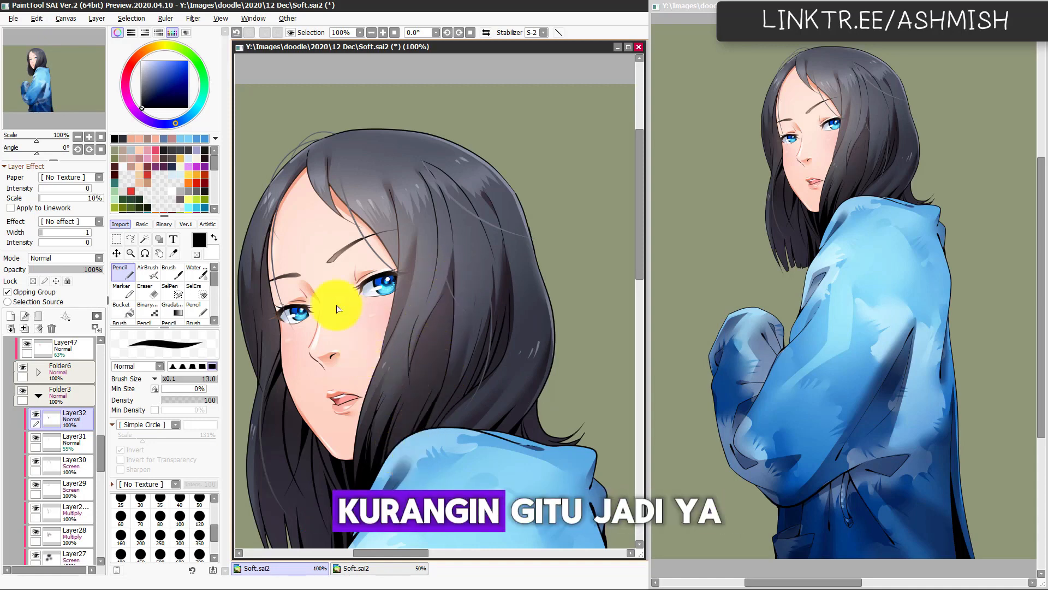
{"action": "left_click_drag", "start_coordinate": [318, 313], "coordinate": [390, 291]}
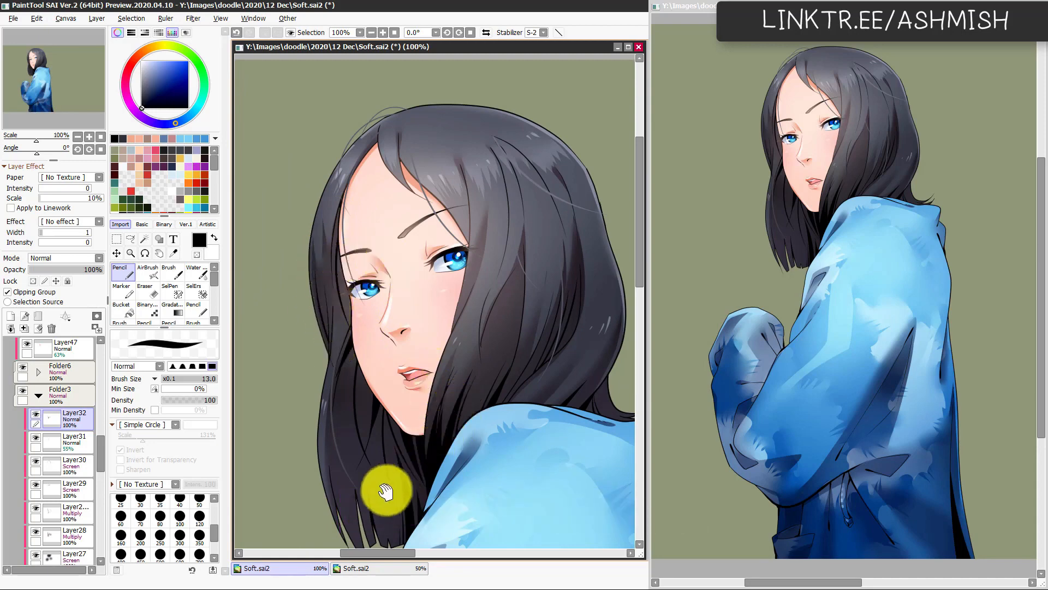
Step: Refine the strands near the hair tips below the face with near-black Pencil strokes at 13, redoing unsatisfactory ones
{"action": "left_click_drag", "start_coordinate": [386, 492], "coordinate": [402, 444]}
{"action": "key", "text": "e"}
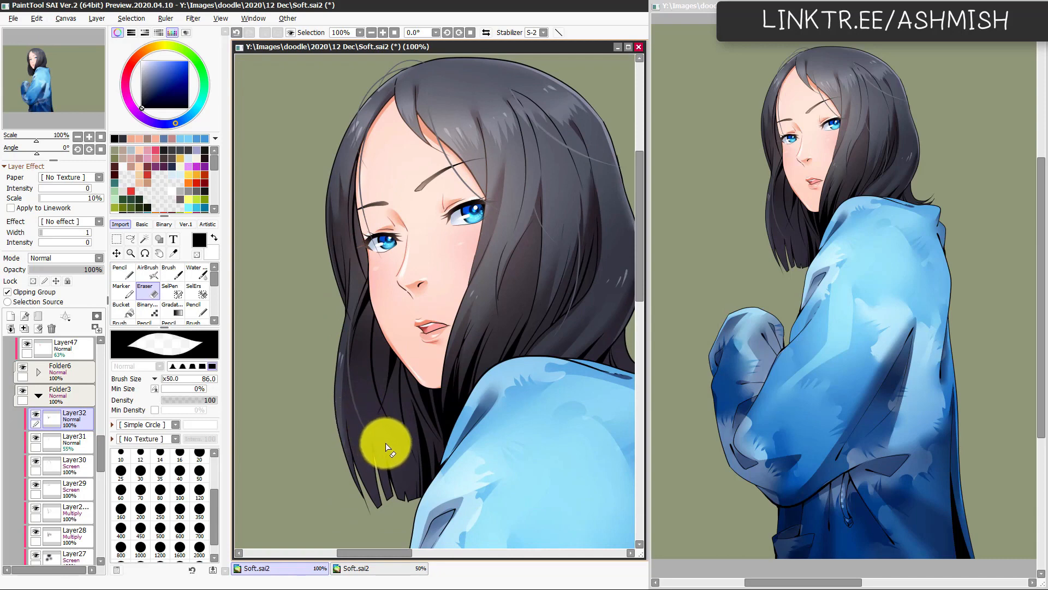
{"action": "left_click_drag", "start_coordinate": [419, 448], "coordinate": [424, 413]}
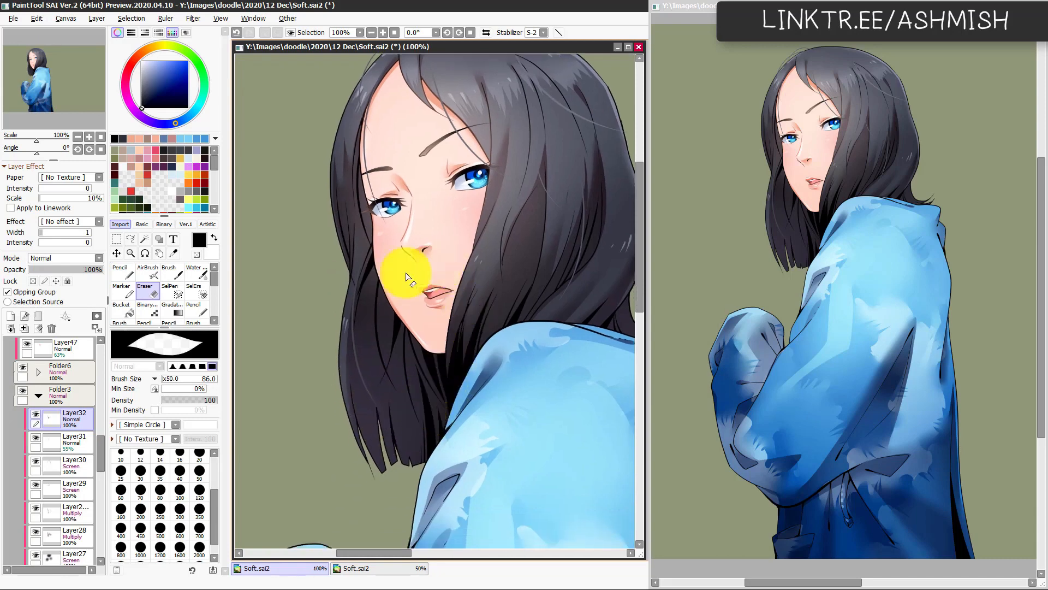
{"action": "key", "text": "n"}
{"action": "key", "text": "ctrl+z"}
{"action": "left_click_drag", "start_coordinate": [386, 257], "coordinate": [353, 427]}
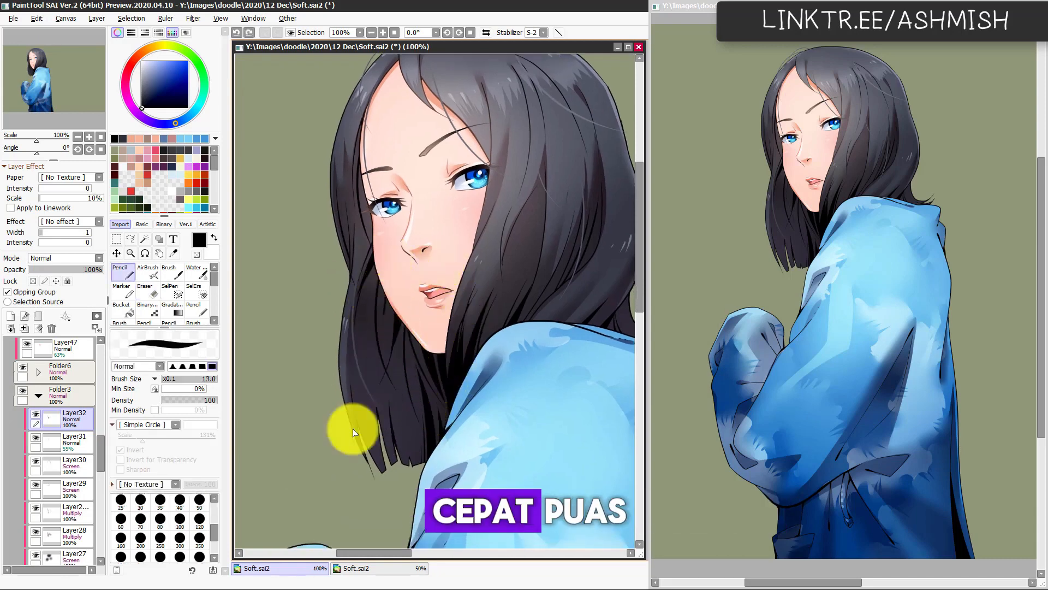
{"action": "left_click_drag", "start_coordinate": [388, 479], "coordinate": [368, 421]}
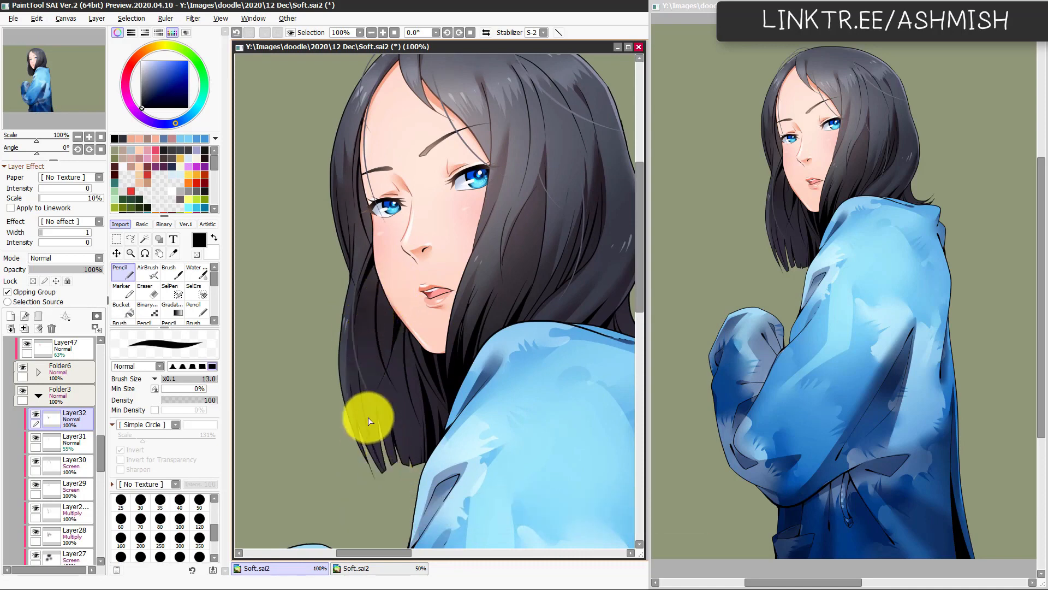
{"action": "key", "text": "ctrl+z"}
{"action": "left_click_drag", "start_coordinate": [377, 459], "coordinate": [366, 362]}
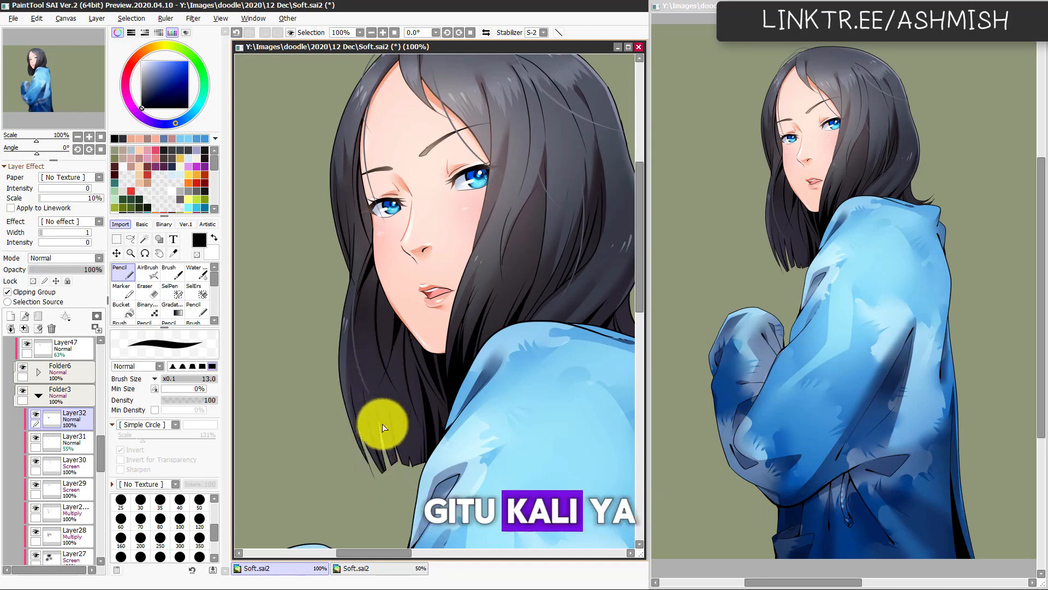
Step: Undo the unsatisfactory near-black strands in the hair beside the jaw and check the hair in mirrored view
{"action": "key", "text": "ctrl+z"}
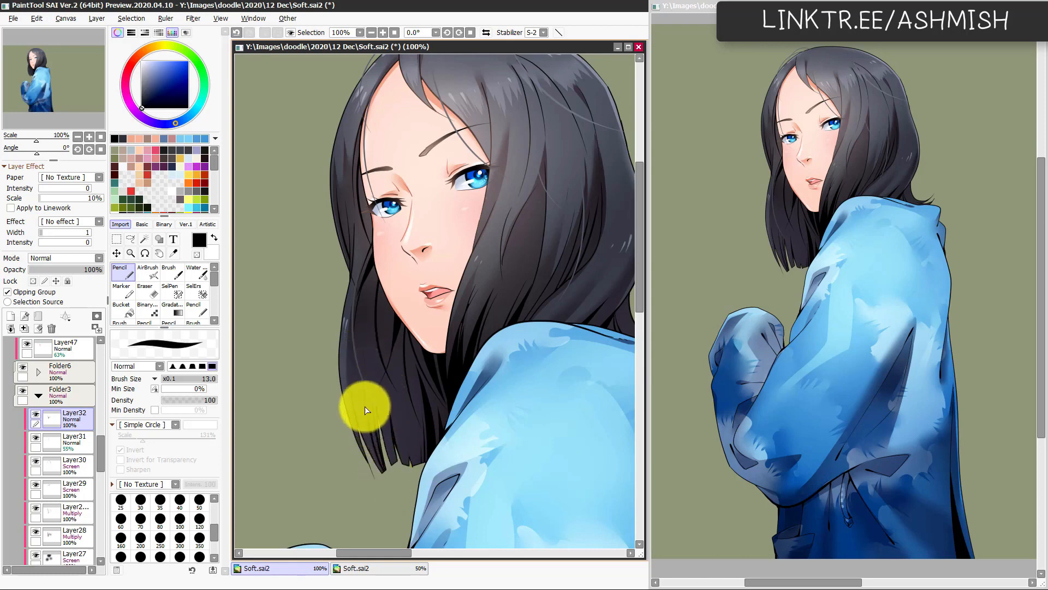
{"action": "key", "text": "ctrl+z"}
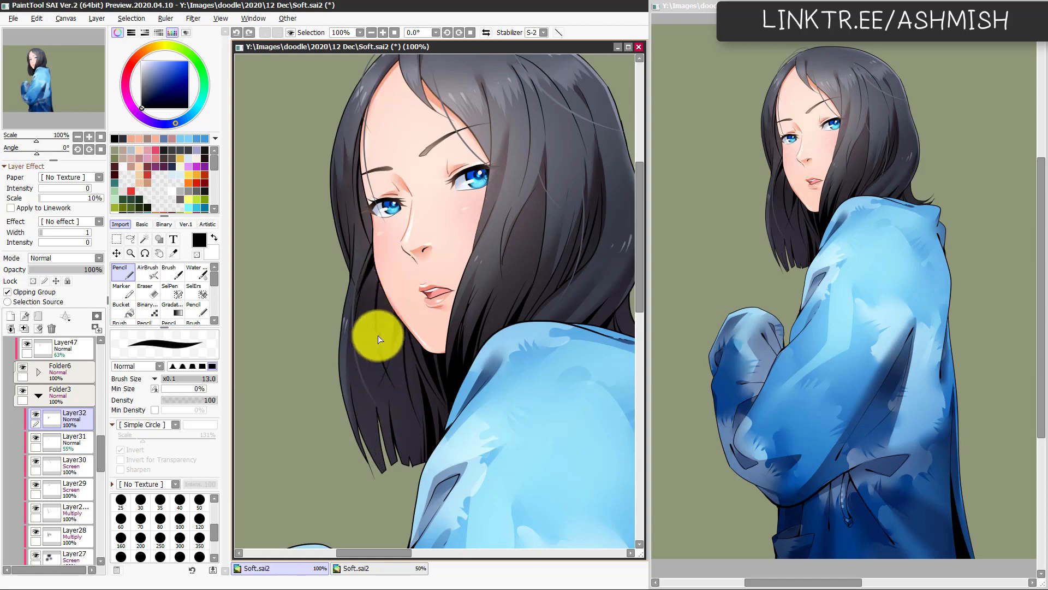
{"action": "key", "text": "ctrl+z"}
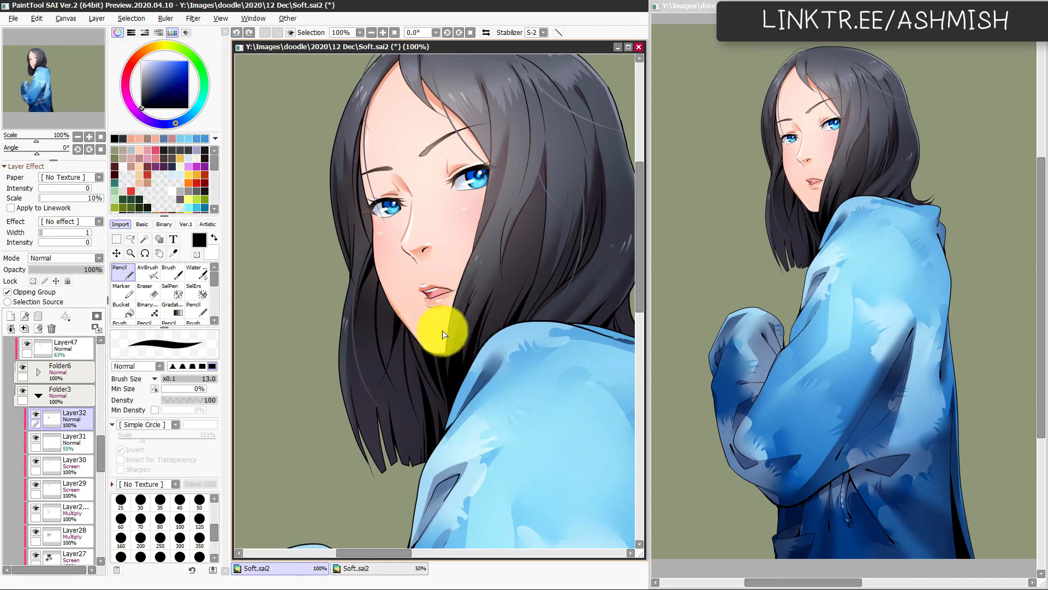
{"action": "left_click_drag", "start_coordinate": [496, 285], "coordinate": [437, 380]}
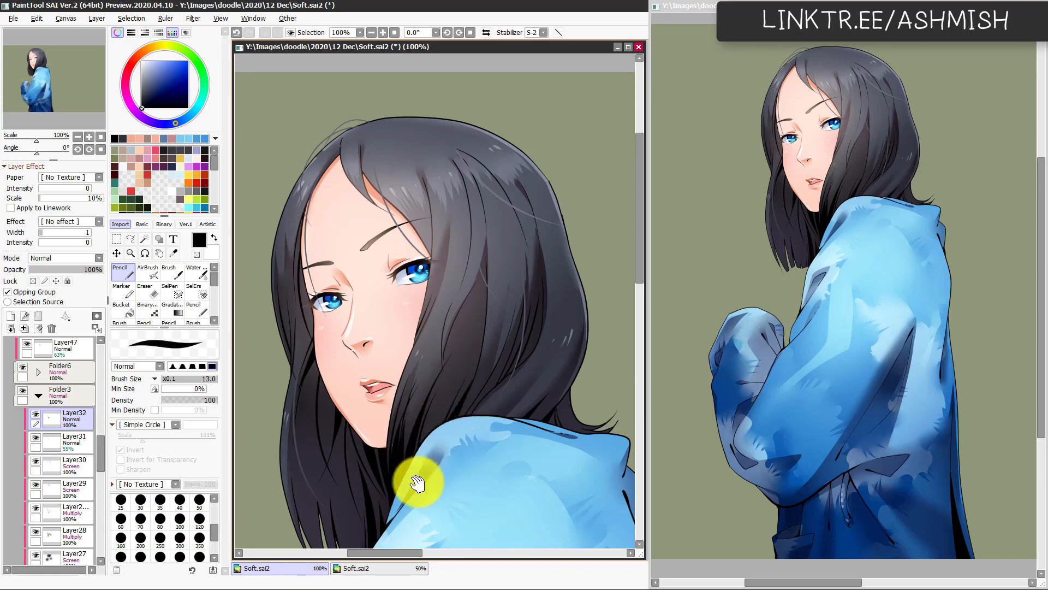
{"action": "left_click_drag", "start_coordinate": [417, 485], "coordinate": [482, 393]}
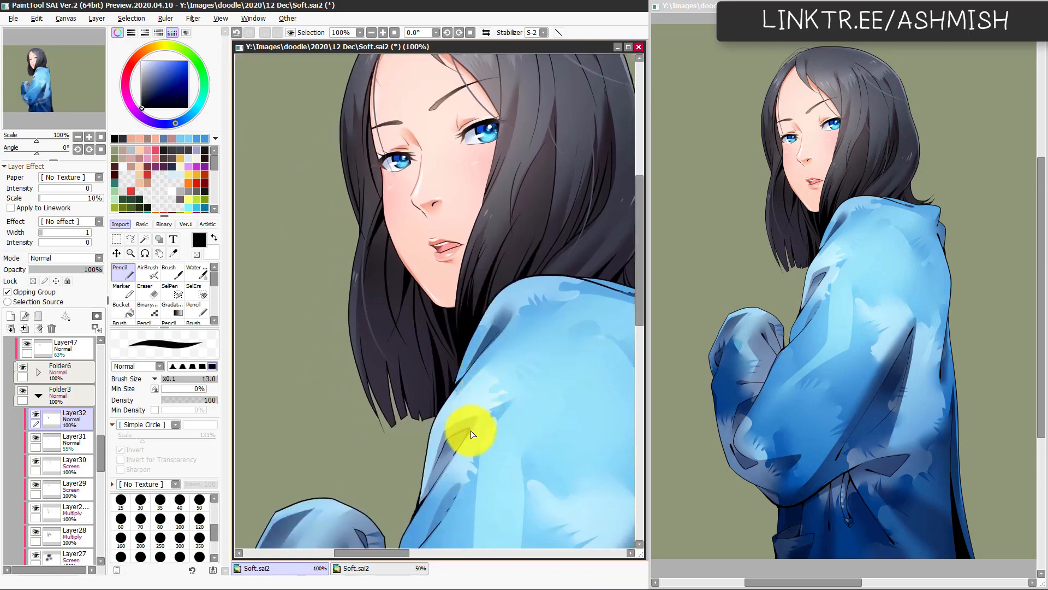
{"action": "key", "text": "h"}
{"action": "key", "text": "h"}
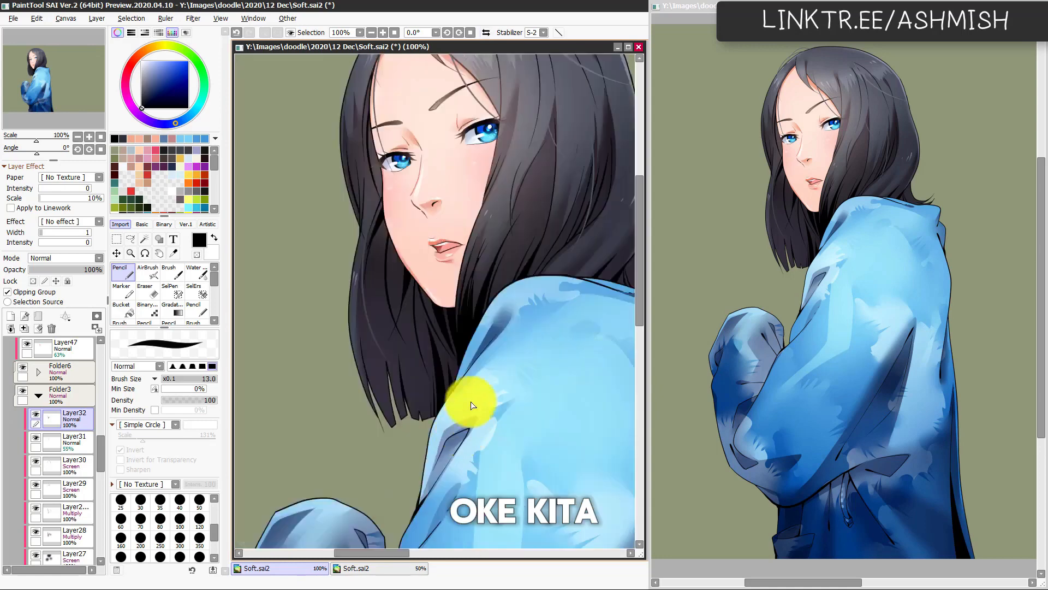
Step: Draw a near-black strand across the crown of the hair, redoing the first stroke, and check the figure mirrored and zoomed out
{"action": "left_click_drag", "start_coordinate": [455, 392], "coordinate": [452, 470]}
{"action": "scroll", "coordinate": [453, 470], "scroll_direction": "down", "scroll_amount": 1}
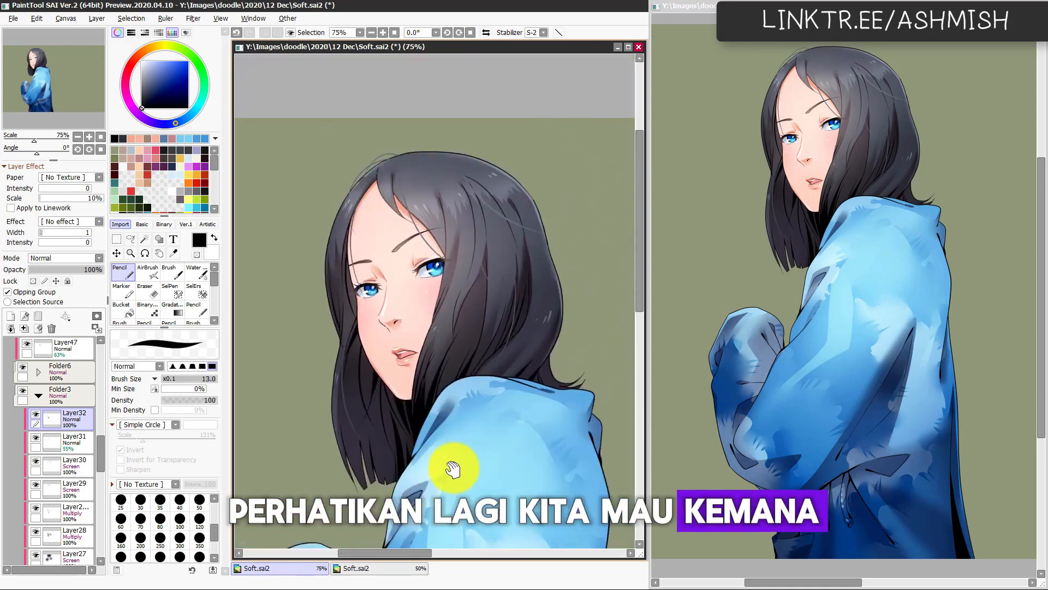
{"action": "left_click_drag", "start_coordinate": [455, 382], "coordinate": [457, 367]}
{"action": "left_click_drag", "start_coordinate": [401, 157], "coordinate": [473, 207]}
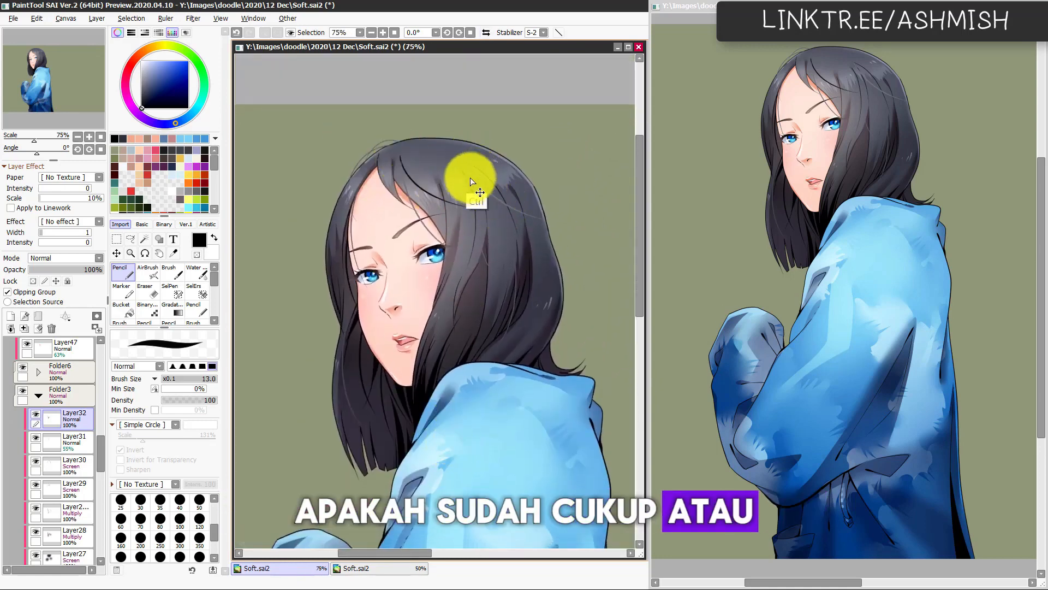
{"action": "key", "text": "ctrl+z"}
{"action": "left_click_drag", "start_coordinate": [405, 162], "coordinate": [474, 189]}
{"action": "key", "text": "h"}
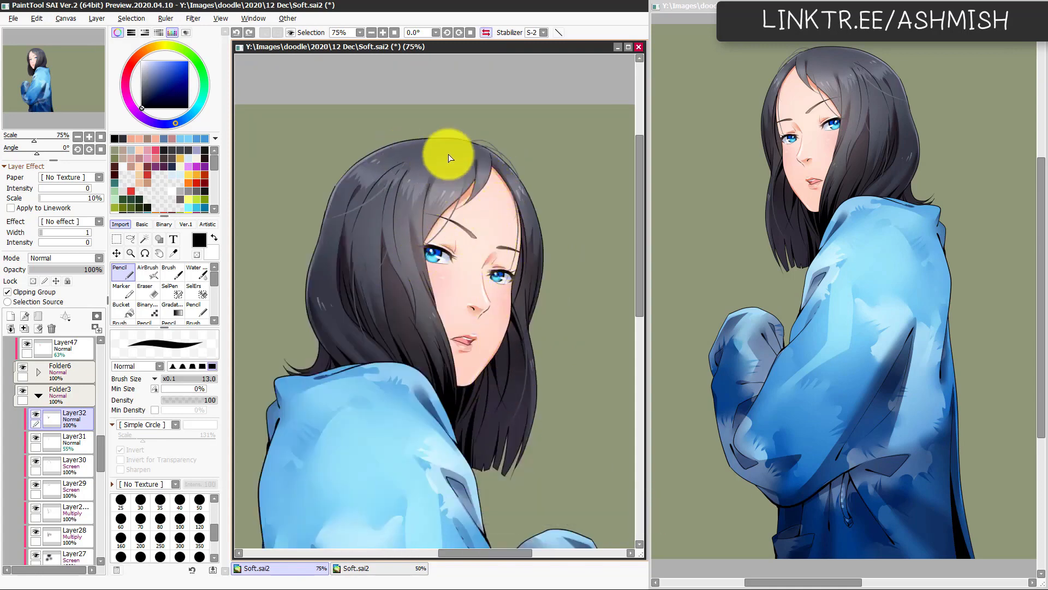
{"action": "key", "text": "h"}
{"action": "scroll", "coordinate": [515, 456], "scroll_direction": "down", "scroll_amount": 4}
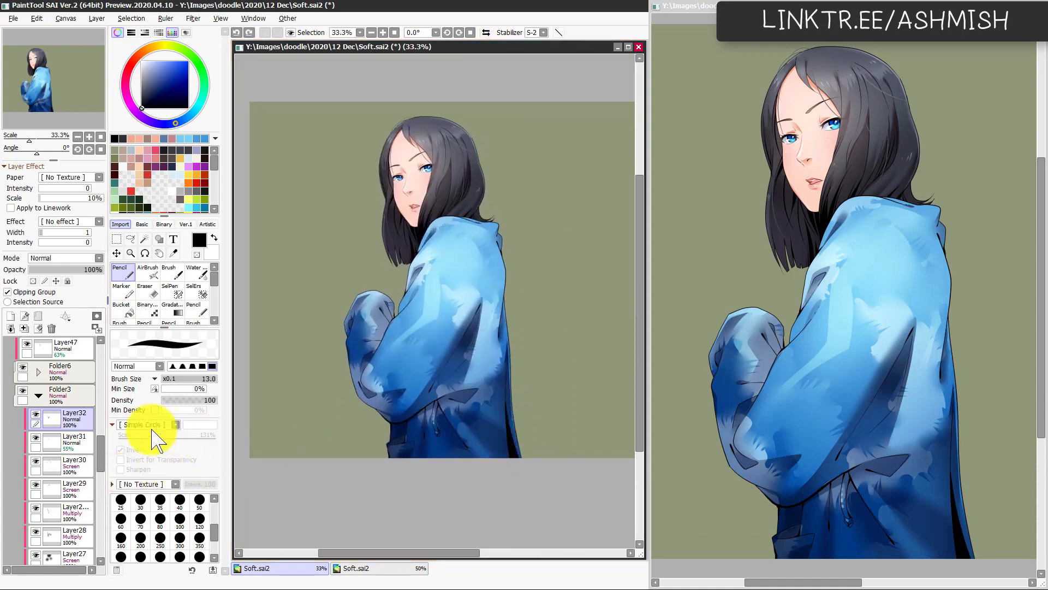
Step: Show the reference on Layer1, sample its pink background, and place a new white-filled layer directly above Layer1
{"action": "scroll", "coordinate": [87, 481], "scroll_direction": "down", "scroll_amount": 10}
{"action": "left_click", "coordinate": [15, 526]}
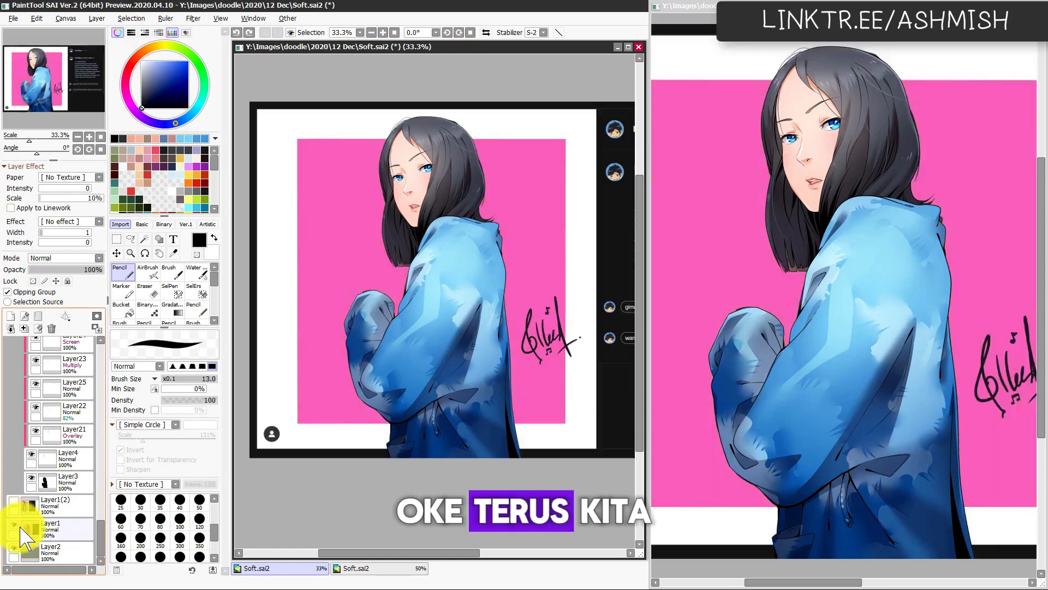
{"action": "left_click", "coordinate": [72, 533]}
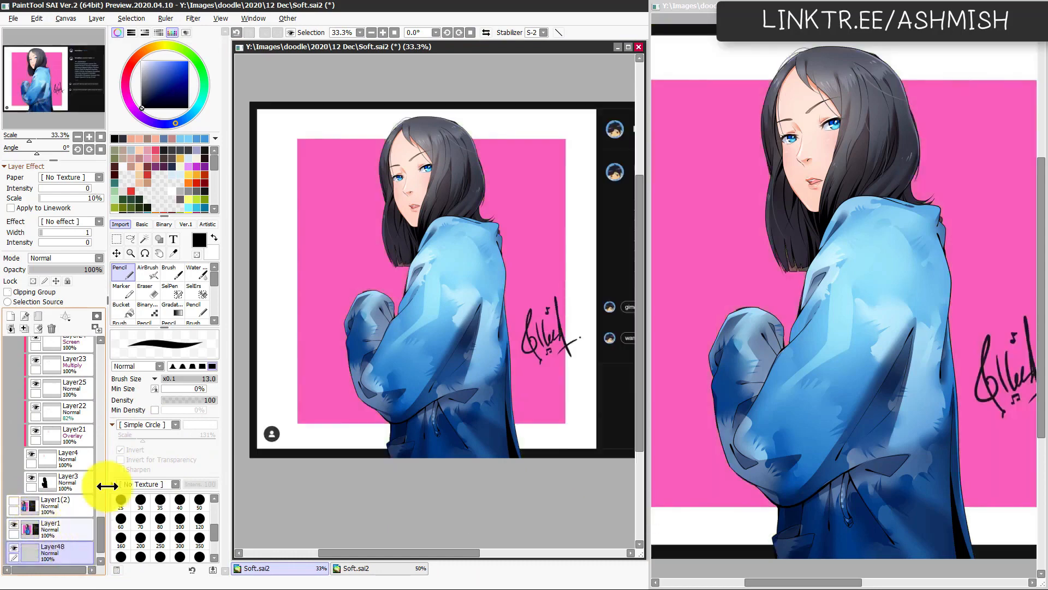
{"action": "left_click_drag", "start_coordinate": [164, 84], "coordinate": [103, 54]}
{"action": "key", "text": "ctrl+f"}
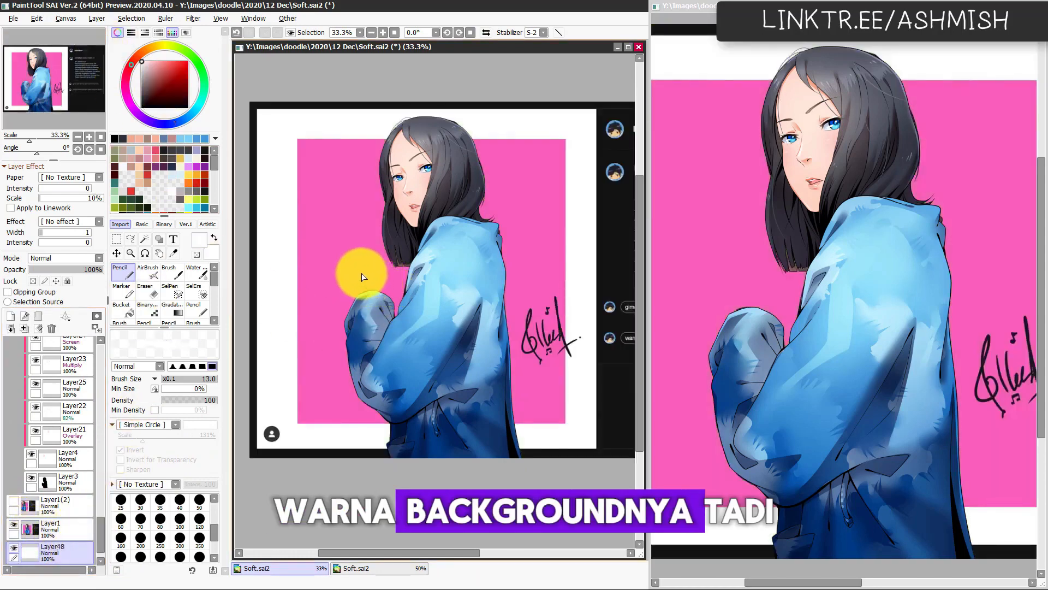
{"action": "left_click", "coordinate": [359, 299], "text": "alt"}
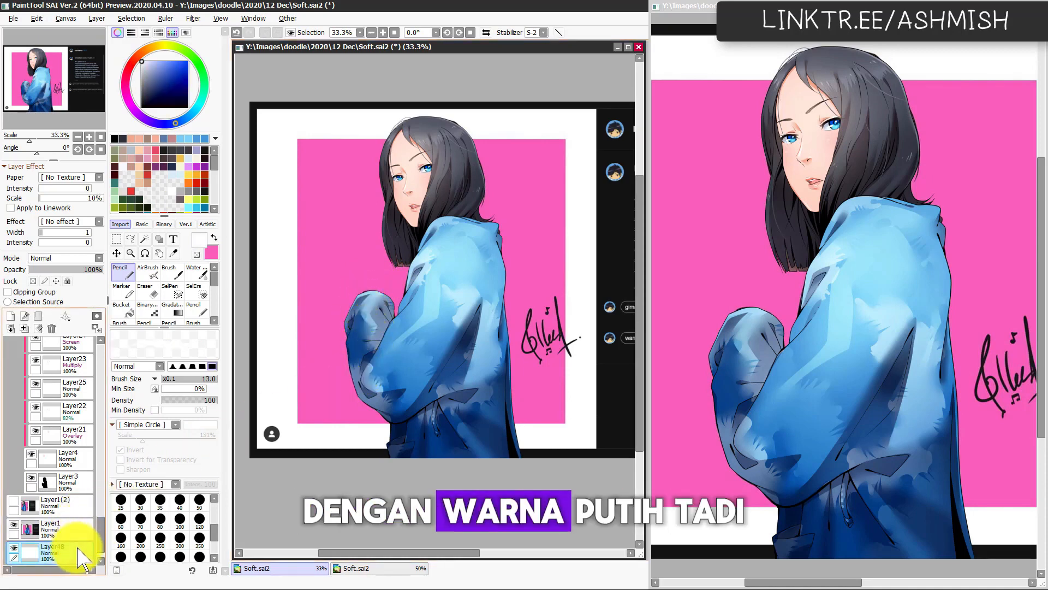
{"action": "left_click_drag", "start_coordinate": [82, 557], "coordinate": [82, 538]}
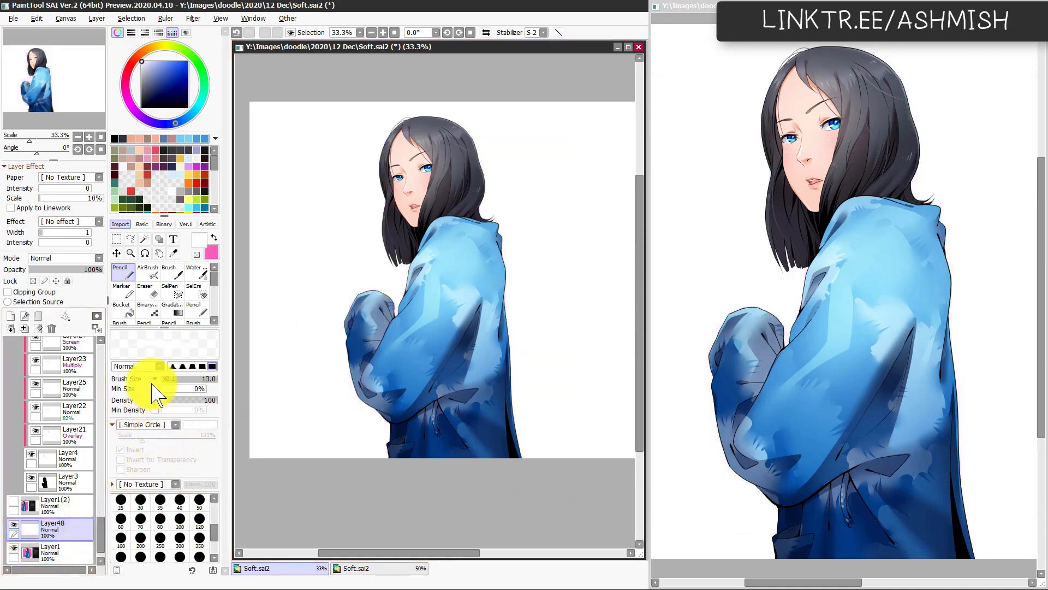
Step: Try to fill a large rectangle behind the figure with the sampled pink on the white layer
{"action": "left_click", "coordinate": [116, 238]}
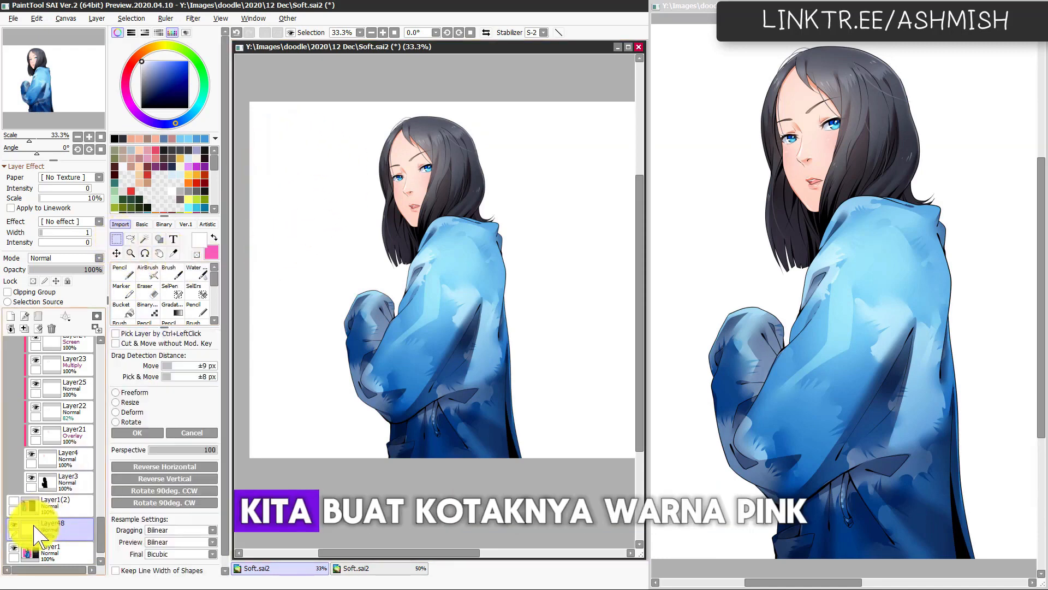
{"action": "left_click_drag", "start_coordinate": [269, 115], "coordinate": [575, 418]}
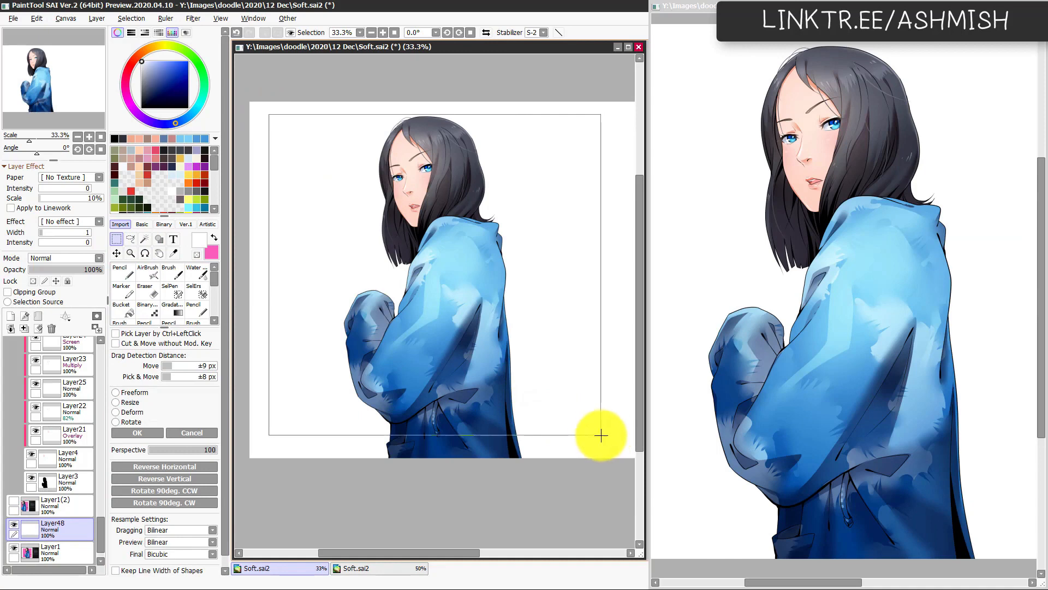
{"action": "key", "text": "x"}
{"action": "key", "text": "ctrl+f"}
{"action": "key", "text": "ctrl+d"}
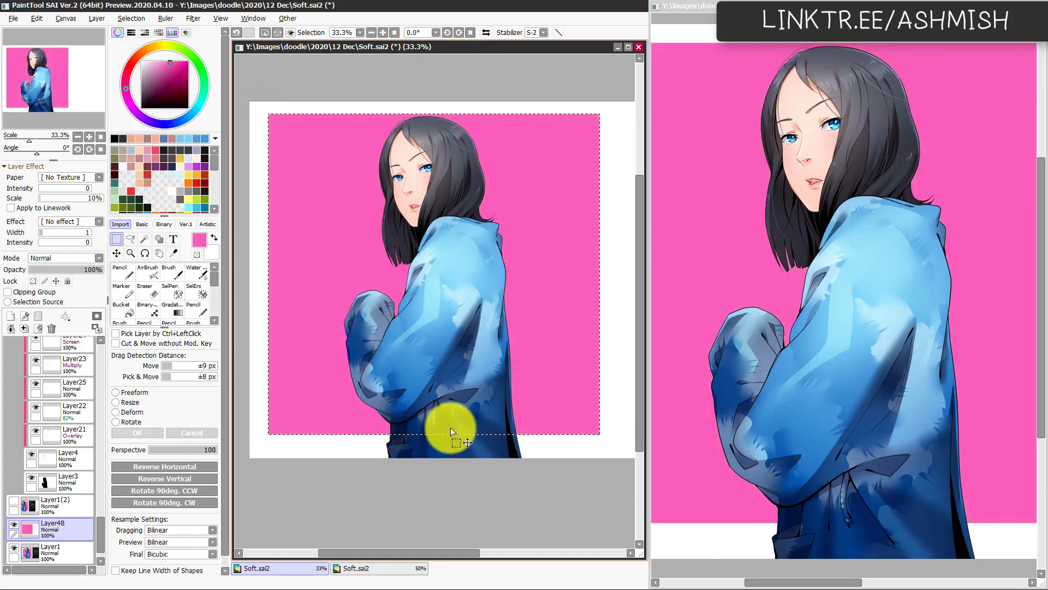
Step: Compare the pink rectangle with the reference by toggling Layer48, and undo the pink fill
{"action": "scroll", "coordinate": [492, 413], "scroll_direction": "down", "scroll_amount": 1}
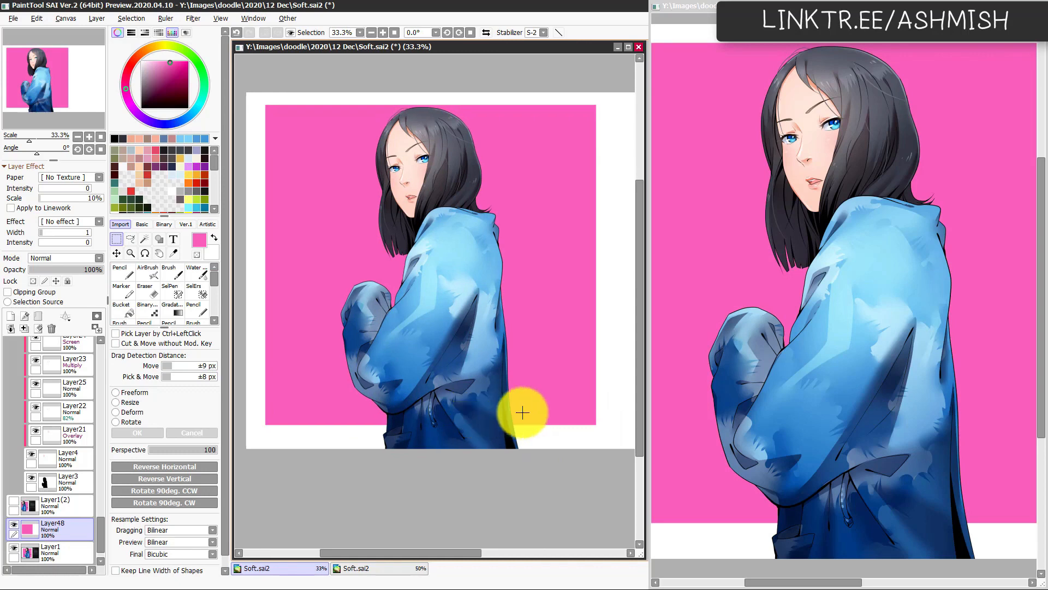
{"action": "left_click", "coordinate": [14, 525]}
{"action": "left_click", "coordinate": [14, 526]}
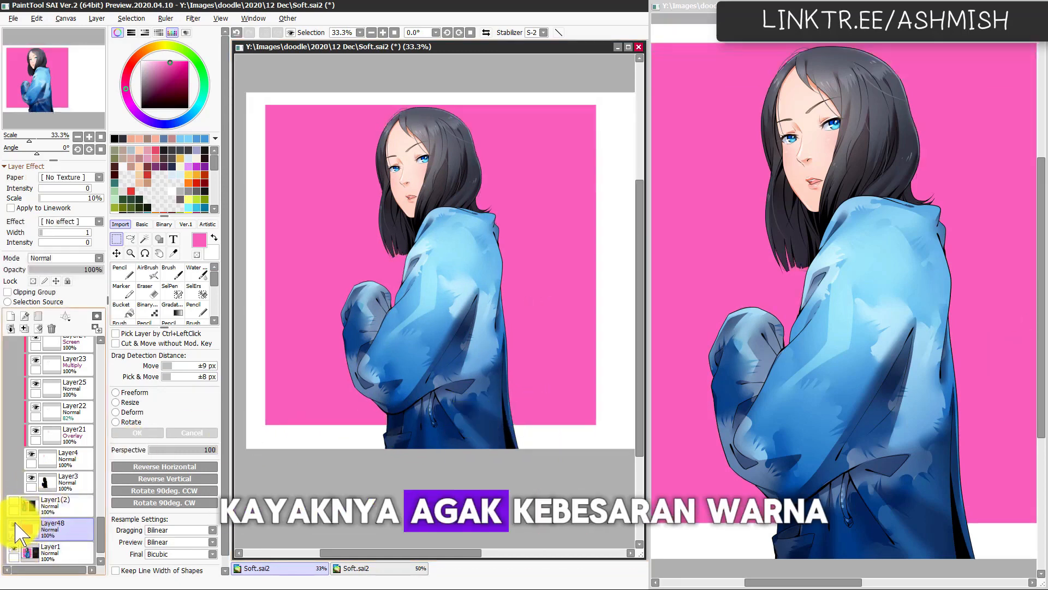
{"action": "left_click", "coordinate": [14, 525]}
{"action": "left_click", "coordinate": [14, 526]}
{"action": "left_click", "coordinate": [16, 524]}
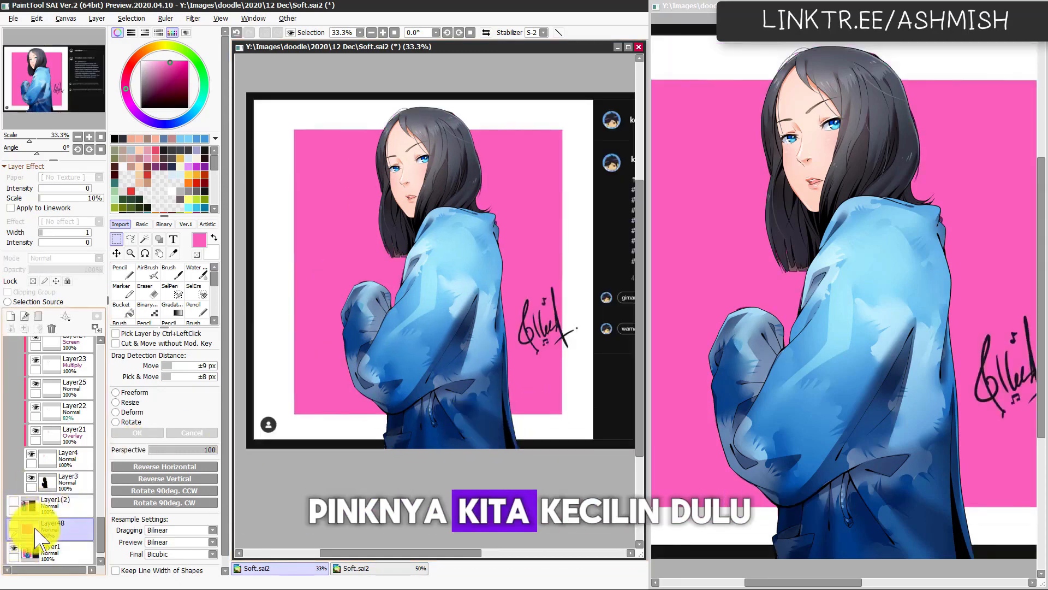
{"action": "left_click", "coordinate": [14, 525]}
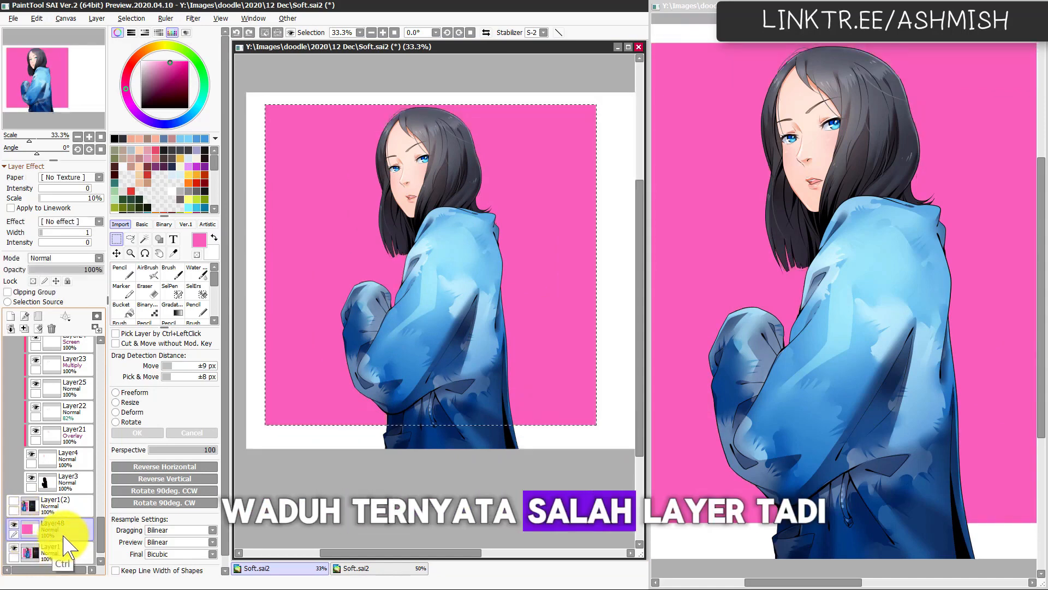
{"action": "key", "text": "ctrl+z"}
{"action": "key", "text": "ctrl+z"}
Step: Fill a rectangle matching the reference's square with pink on a new layer, and show the white Layer48 beneath it
{"action": "key", "text": "ctrl+v"}
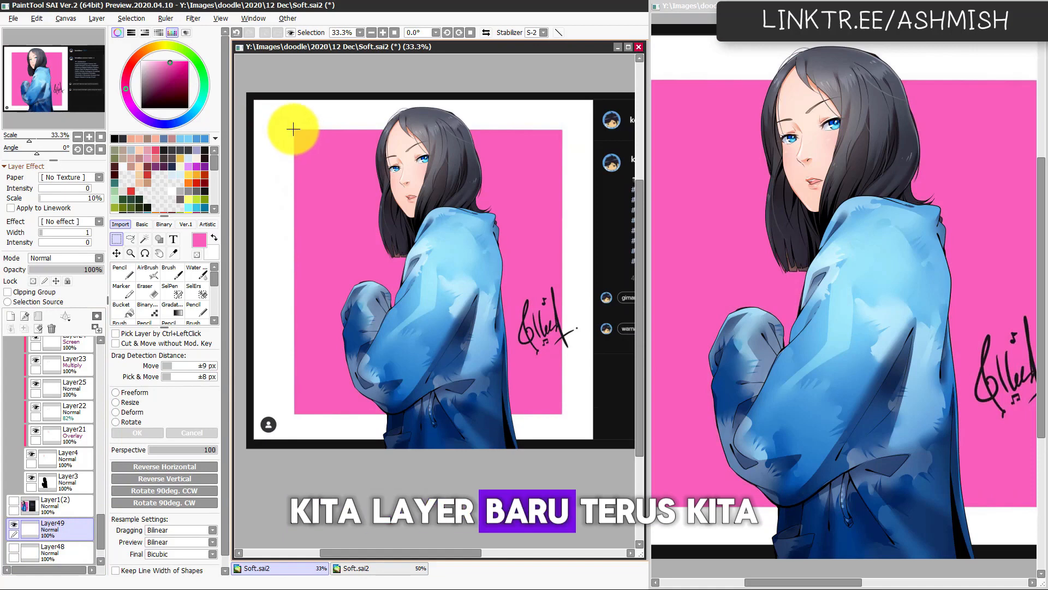
{"action": "left_click_drag", "start_coordinate": [293, 129], "coordinate": [564, 415]}
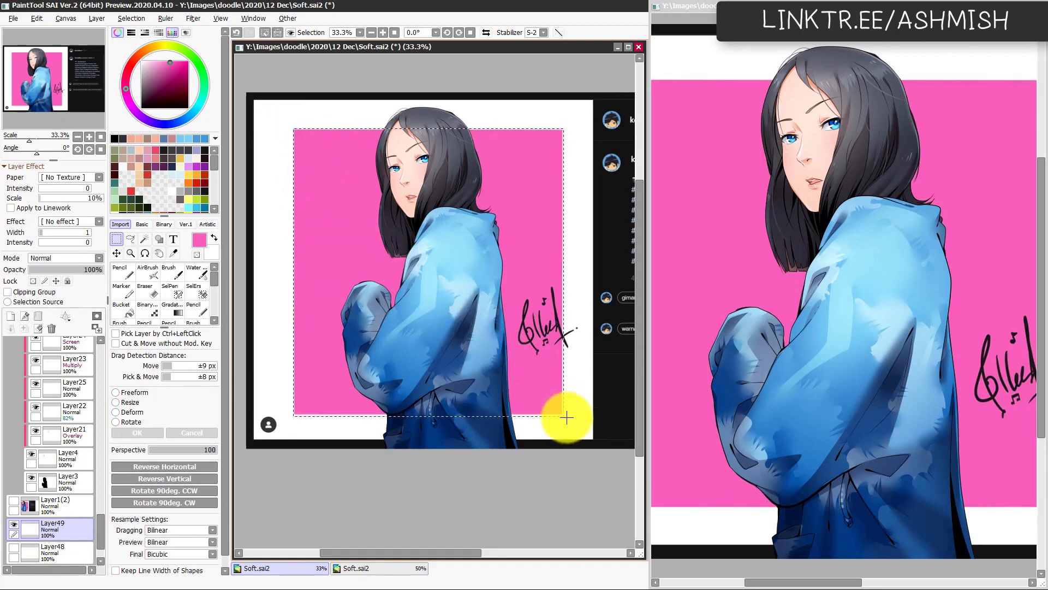
{"action": "key", "text": "n"}
{"action": "key", "text": "ctrl+f"}
{"action": "key", "text": "ctrl+d"}
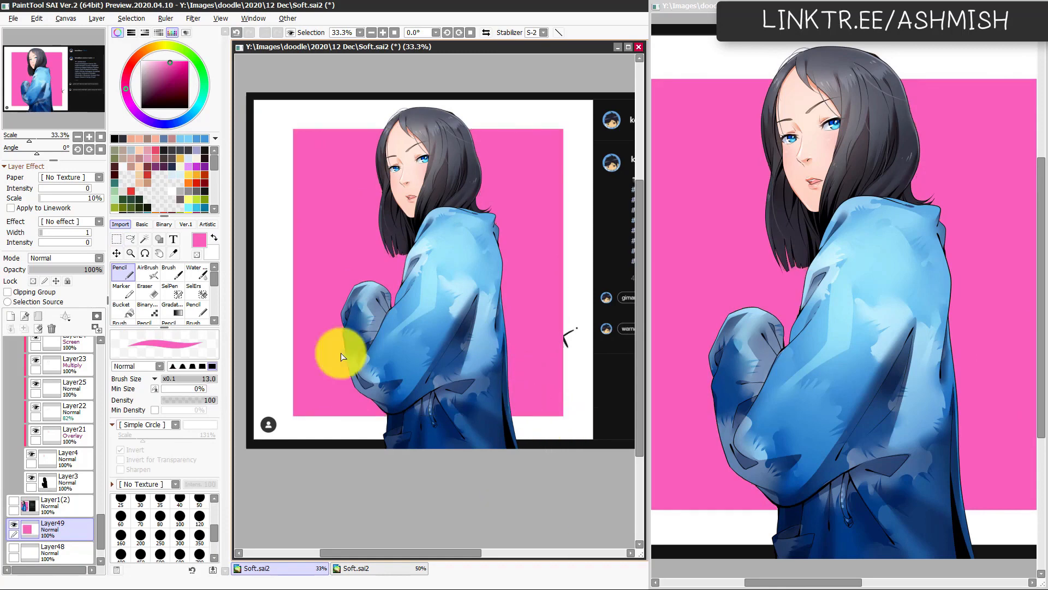
{"action": "left_click", "coordinate": [13, 548]}
{"action": "scroll", "coordinate": [473, 428], "scroll_direction": "up", "scroll_amount": 1}
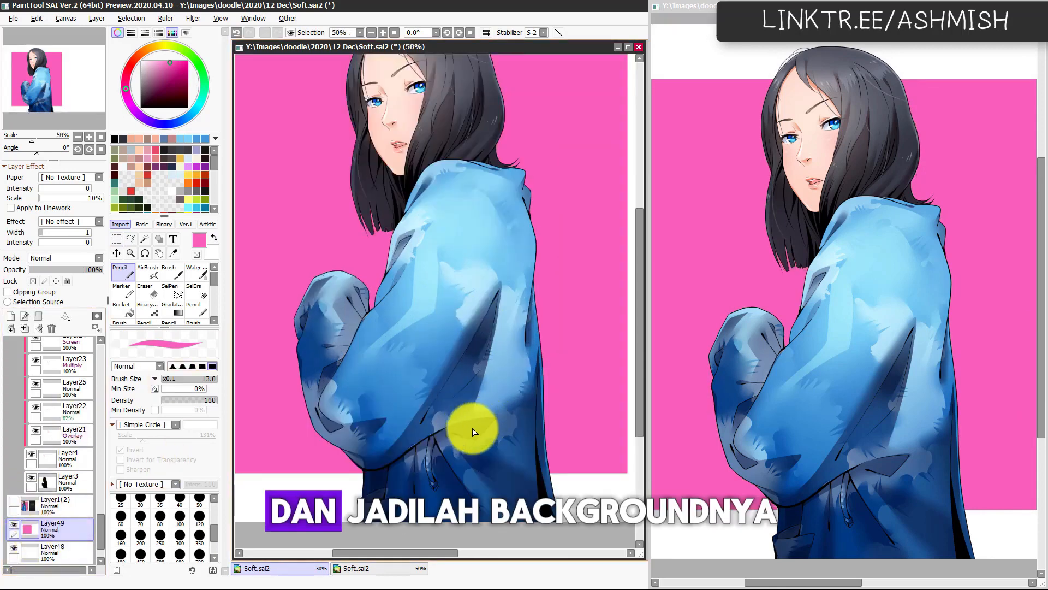
{"action": "left_click_drag", "start_coordinate": [457, 408], "coordinate": [469, 464]}
{"action": "scroll", "coordinate": [460, 428], "scroll_direction": "down", "scroll_amount": 1}
{"action": "scroll", "coordinate": [496, 428], "scroll_direction": "up", "scroll_amount": 1}
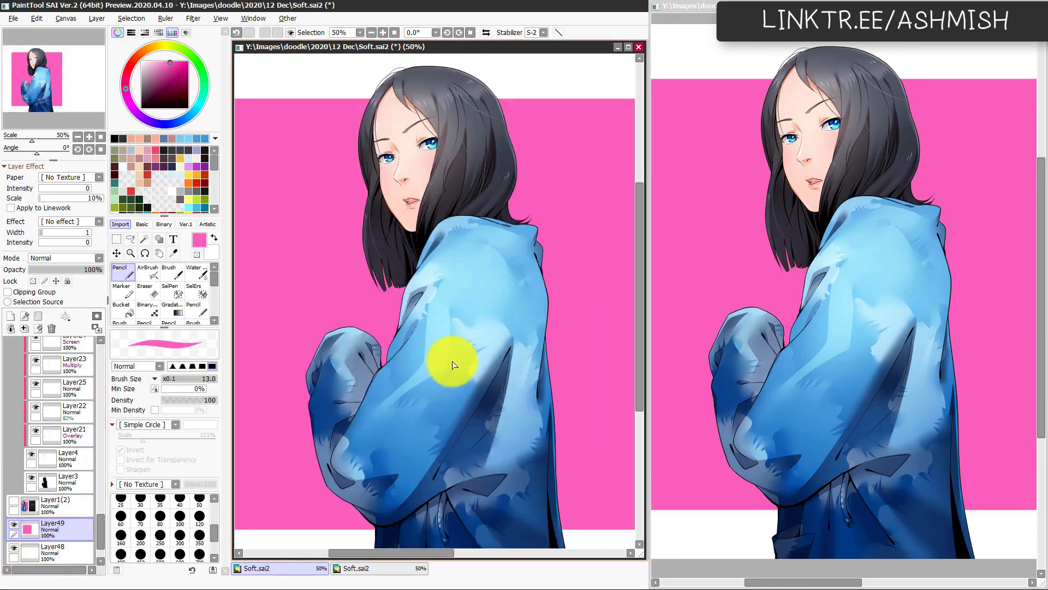
{"action": "left_click_drag", "start_coordinate": [300, 437], "coordinate": [323, 405]}
Step: Collapse the line-art folder and Folder3, and toggle Folder6 and Folder3 to check what they contain
{"action": "left_click_drag", "start_coordinate": [99, 526], "coordinate": [87, 358]}
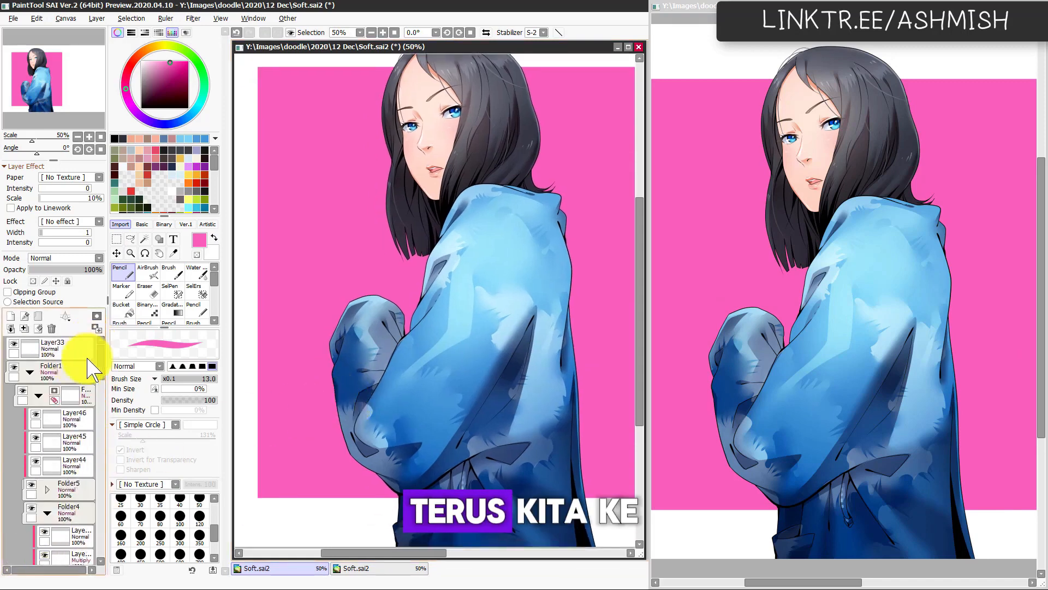
{"action": "left_click", "coordinate": [40, 394]}
{"action": "left_click", "coordinate": [23, 438]}
{"action": "left_click", "coordinate": [23, 439]}
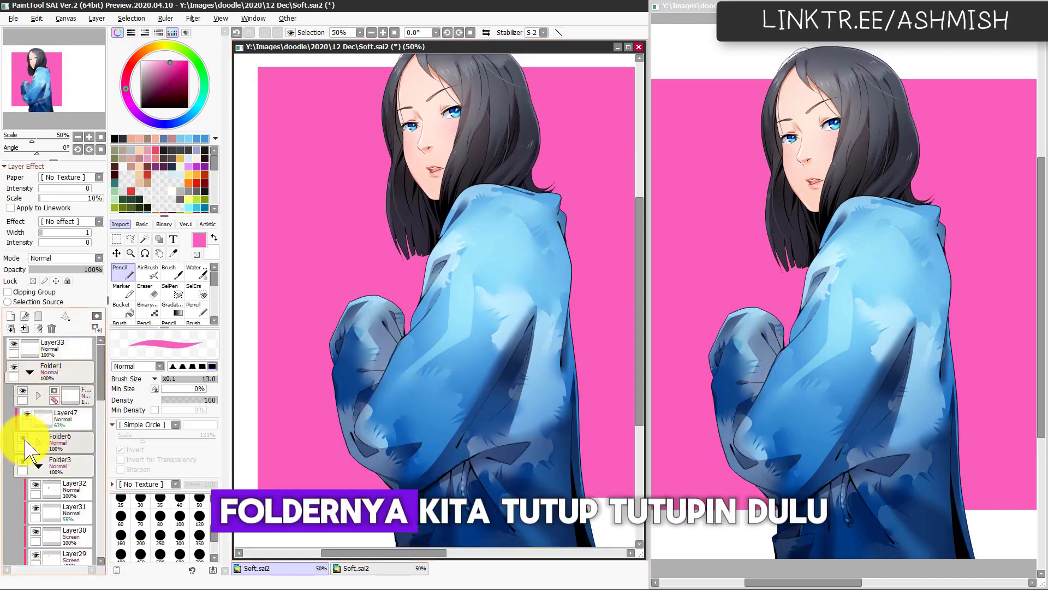
{"action": "left_click", "coordinate": [24, 438]}
{"action": "left_click", "coordinate": [23, 438]}
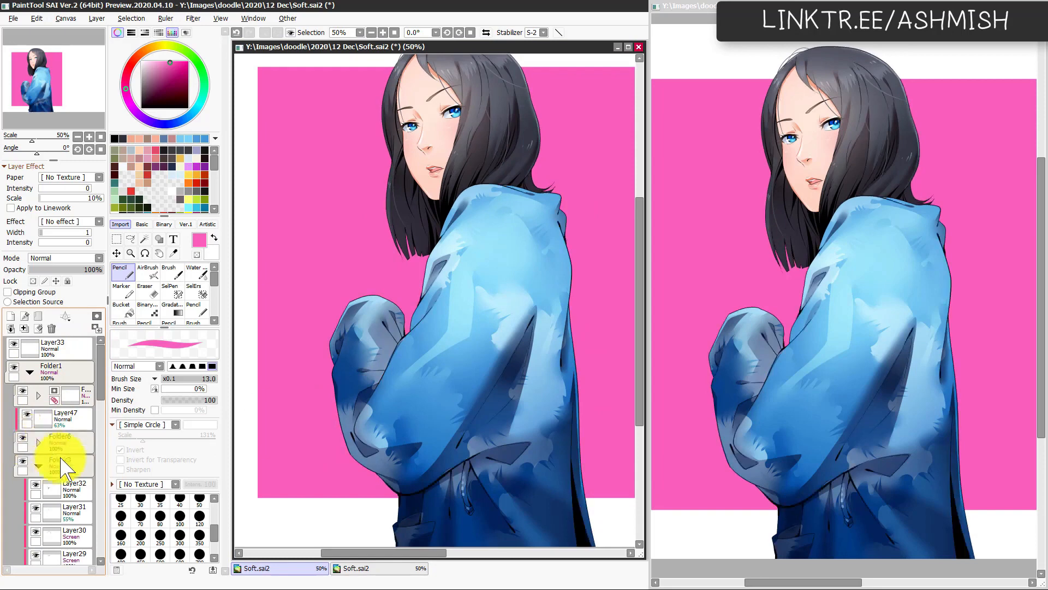
{"action": "left_click", "coordinate": [22, 462]}
{"action": "left_click", "coordinate": [23, 461]}
{"action": "left_click", "coordinate": [40, 466]}
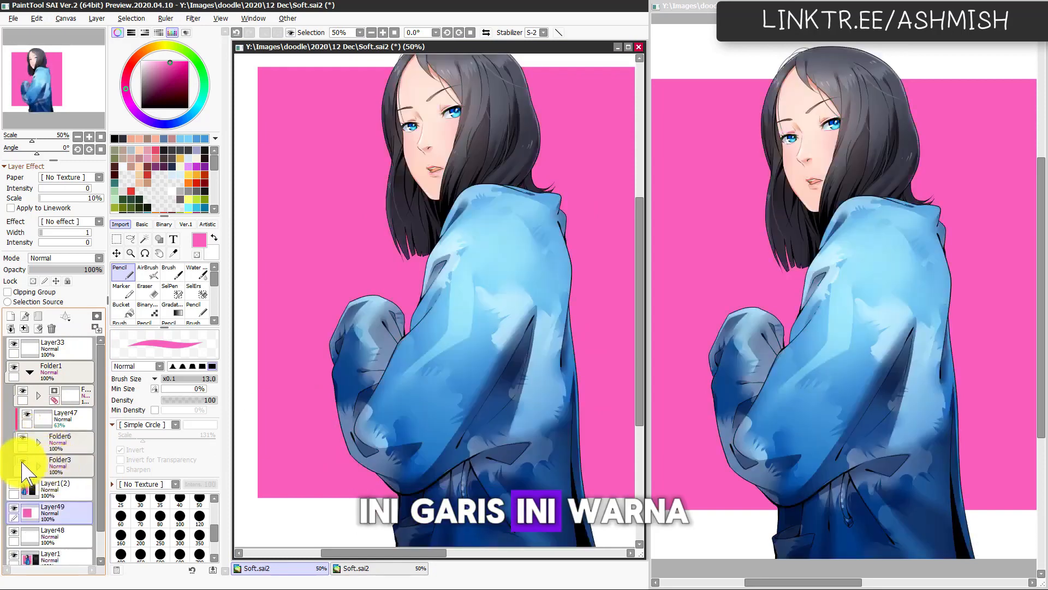
{"action": "left_click", "coordinate": [22, 462]}
{"action": "left_click", "coordinate": [23, 463]}
Step: Add a layer above Folder3, clip it to the folder and set its blending mode to Dodge
{"action": "left_click", "coordinate": [69, 467]}
{"action": "key", "text": "ctrl+shift+n"}
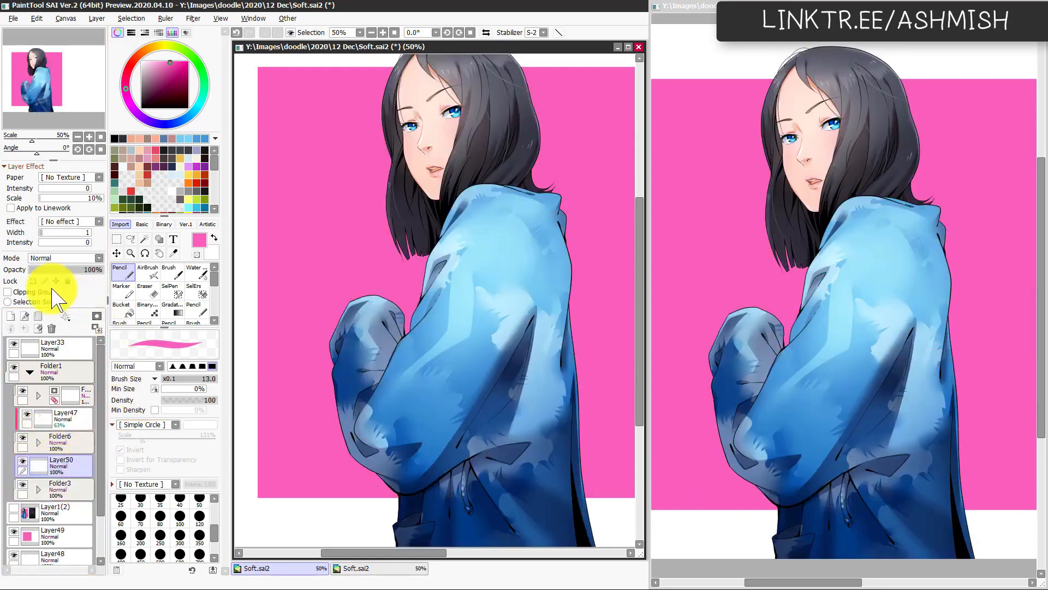
{"action": "left_click", "coordinate": [52, 290]}
{"action": "left_click", "coordinate": [71, 258]}
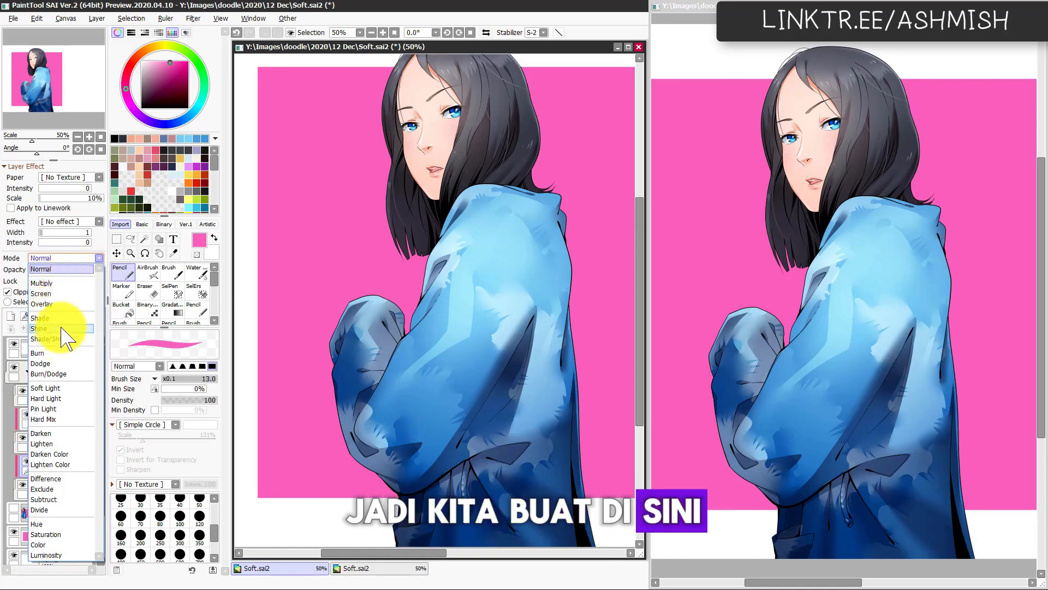
{"action": "left_click", "coordinate": [63, 364]}
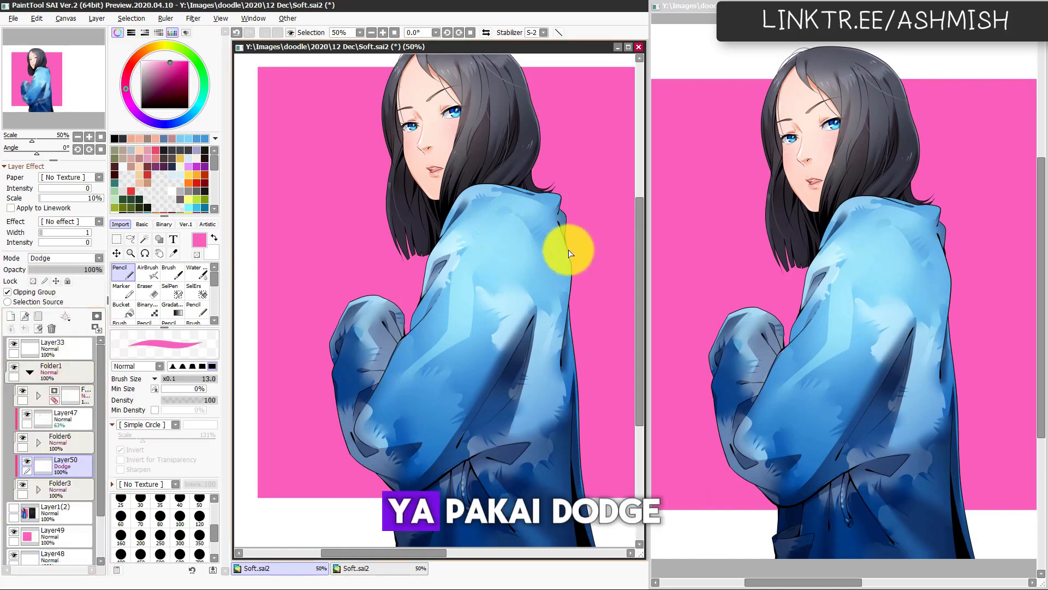
Step: Paint pink rim light down the back edge of the blue jacket with the Pencil, from below the collar to the hem
{"action": "left_click_drag", "start_coordinate": [566, 250], "coordinate": [563, 320]}
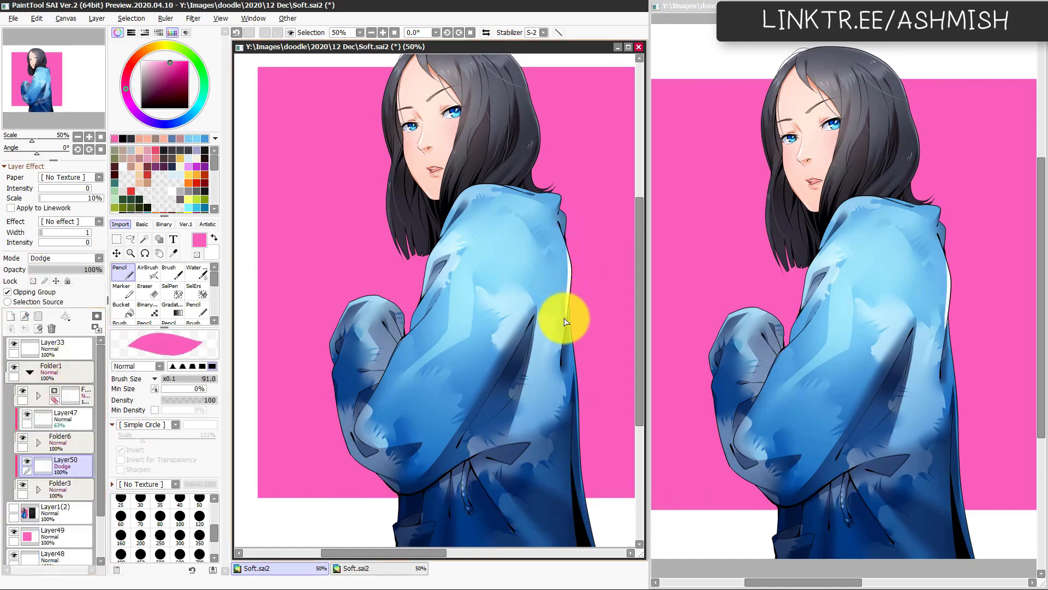
{"action": "left_click_drag", "start_coordinate": [572, 279], "coordinate": [556, 358]}
{"action": "key", "text": "h"}
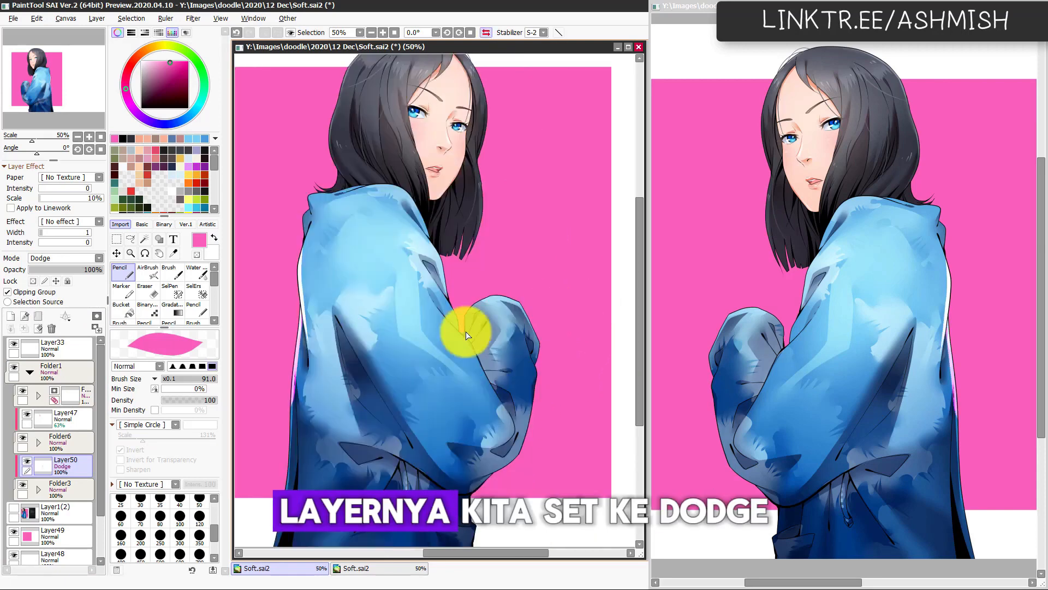
{"action": "left_click_drag", "start_coordinate": [283, 427], "coordinate": [298, 372]}
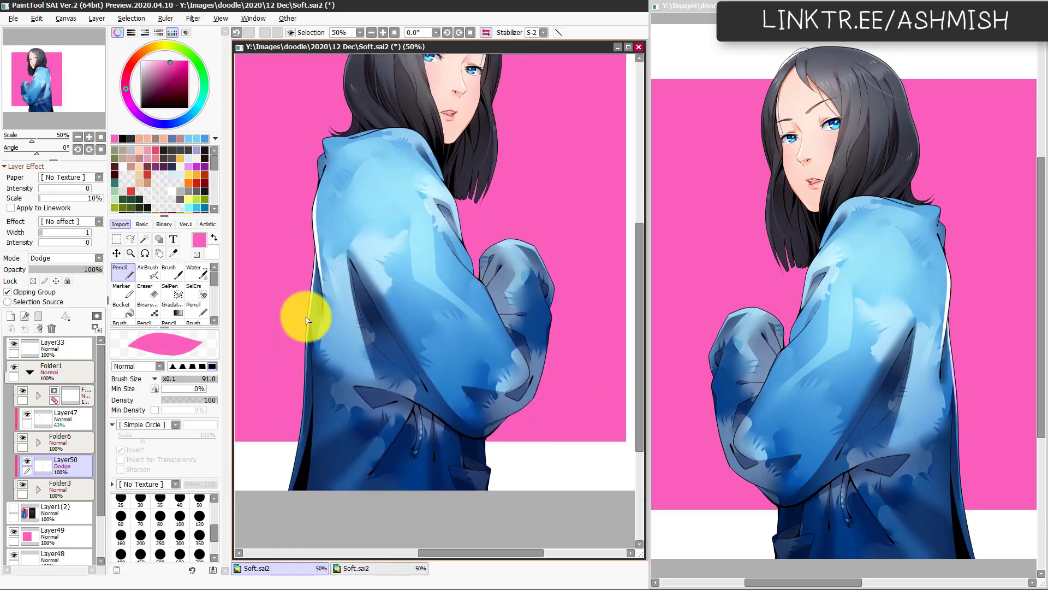
{"action": "left_click_drag", "start_coordinate": [305, 319], "coordinate": [295, 443]}
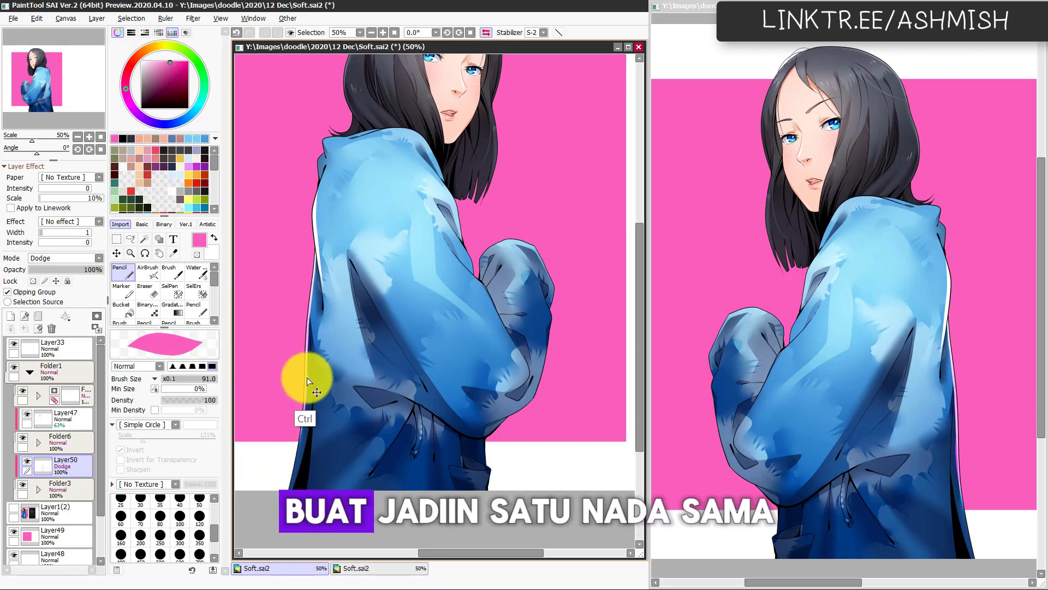
{"action": "left_click_drag", "start_coordinate": [304, 374], "coordinate": [285, 475]}
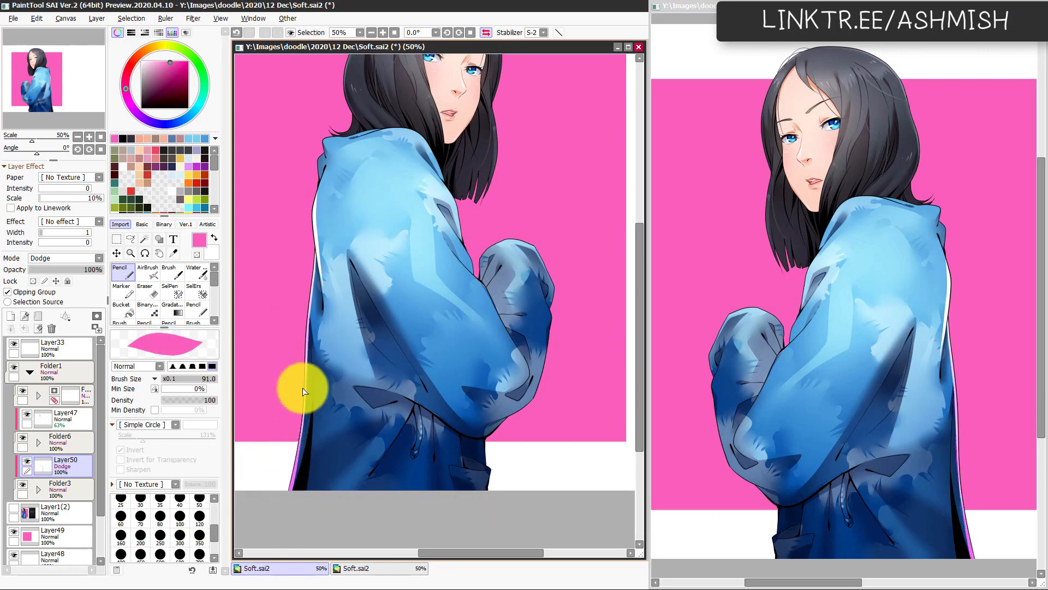
Step: Try to blend the rim light near the jacket's lower hem with the Water brush, and undo the blending
{"action": "key", "text": "c"}
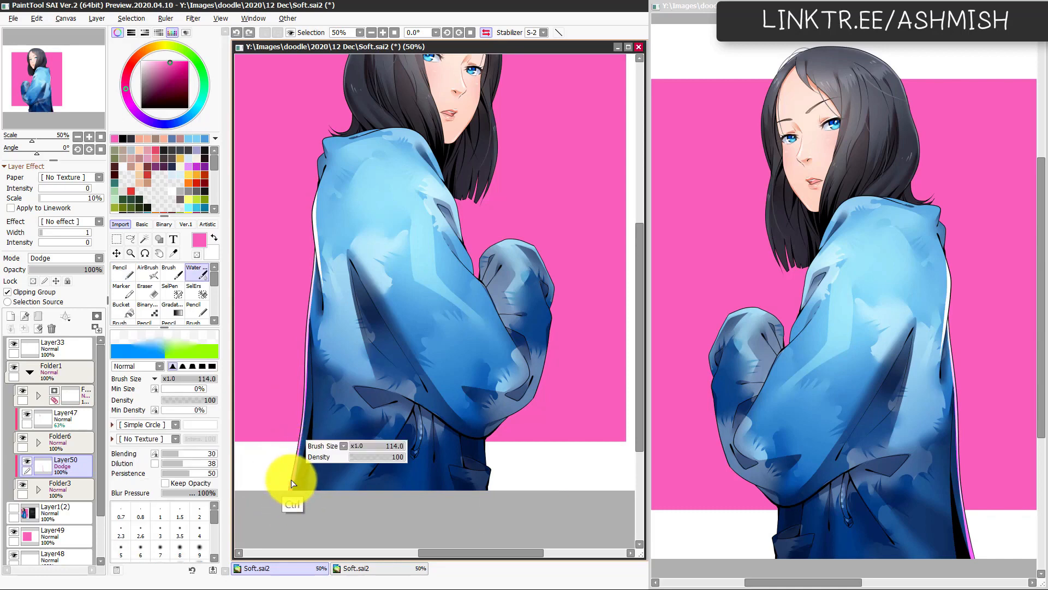
{"action": "left_click_drag", "start_coordinate": [289, 518], "coordinate": [295, 525]}
{"action": "key", "text": "ctrl+z"}
{"action": "mouse_move", "coordinate": [306, 462]}
{"action": "left_mouse_down"}
{"action": "mouse_move", "coordinate": [286, 476]}
{"action": "mouse_move", "coordinate": [270, 495]}
{"action": "mouse_move", "coordinate": [306, 463]}
{"action": "left_mouse_up"}
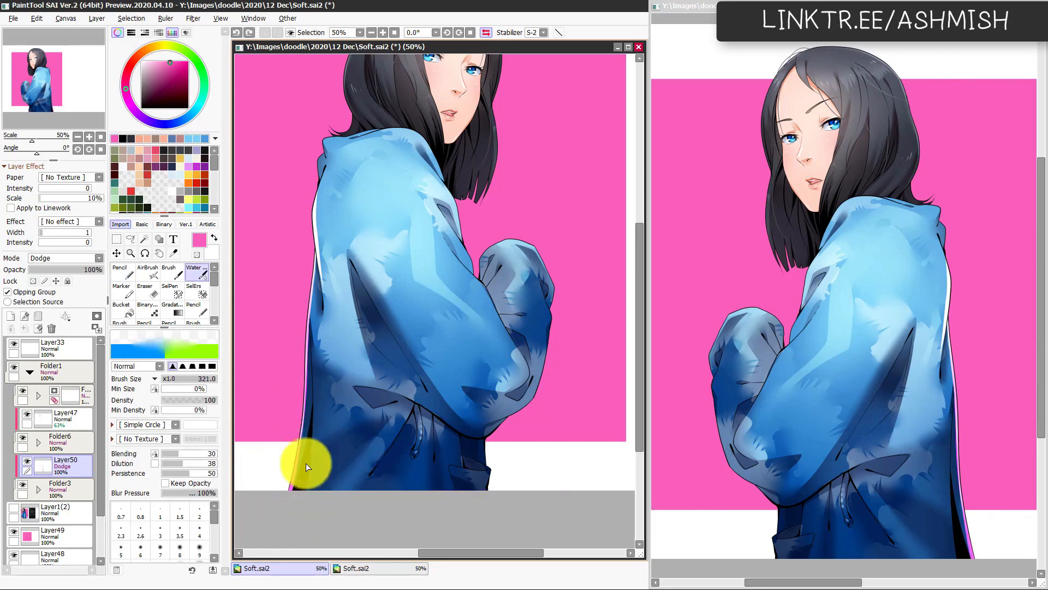
Step: Set the rim-light layer's blending mode to Shine and paint Pencil rim light around the back corner of the jacket's collar
{"action": "left_click", "coordinate": [63, 258]}
{"action": "left_click", "coordinate": [64, 322]}
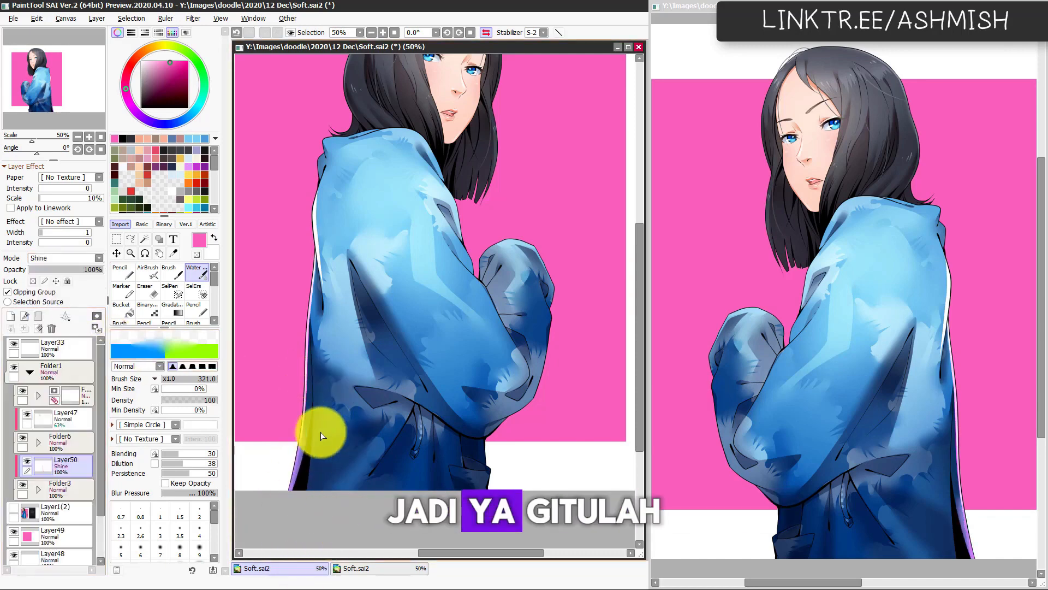
{"action": "key", "text": "n"}
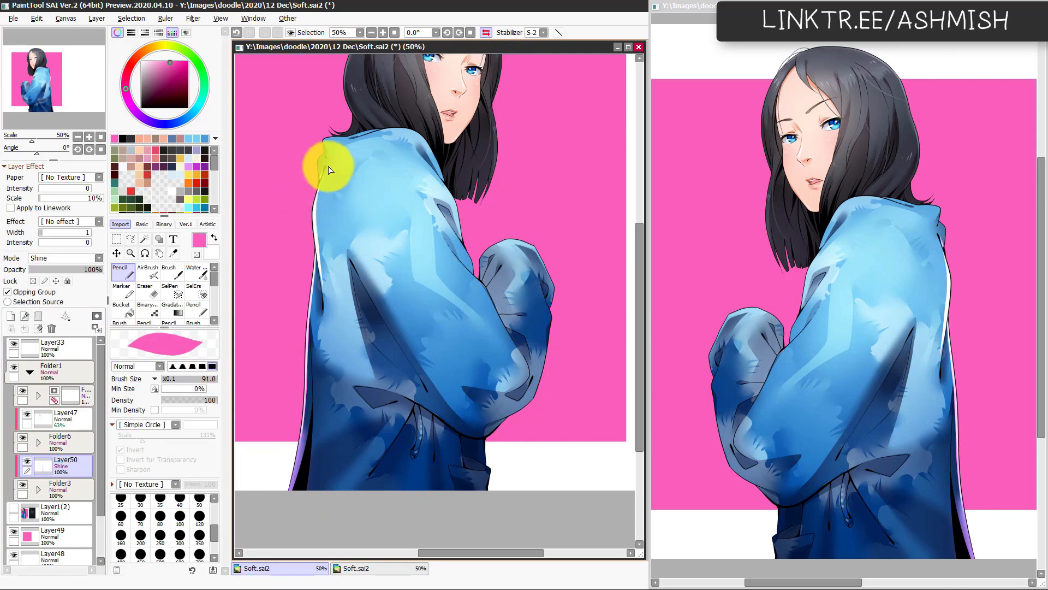
{"action": "key", "text": "h"}
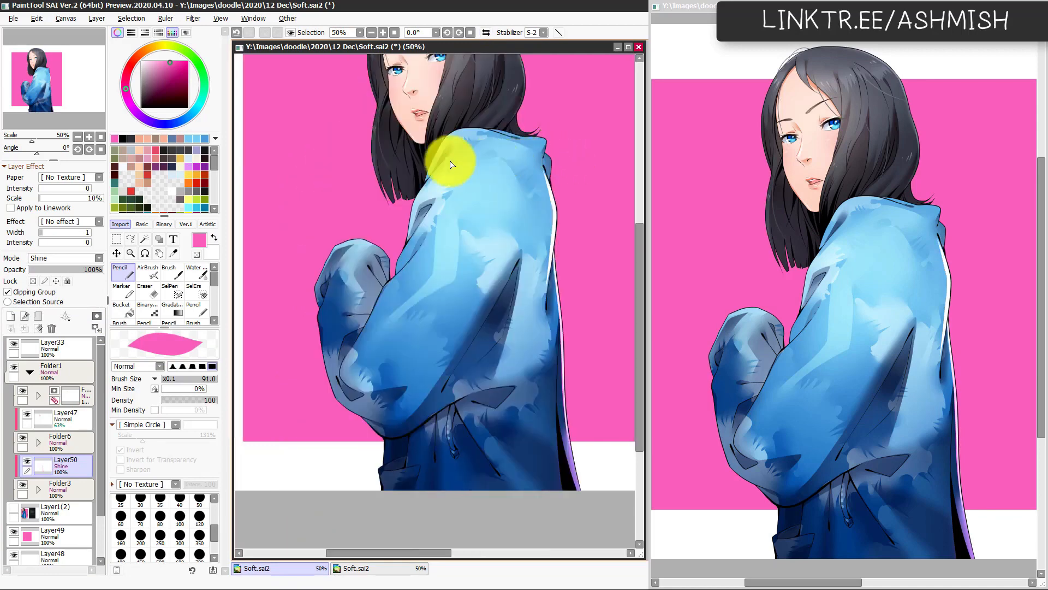
{"action": "key", "text": "h"}
{"action": "key", "text": "Page_Up"}
{"action": "left_click_drag", "start_coordinate": [314, 166], "coordinate": [362, 173]}
{"action": "key", "text": "ctrl+z"}
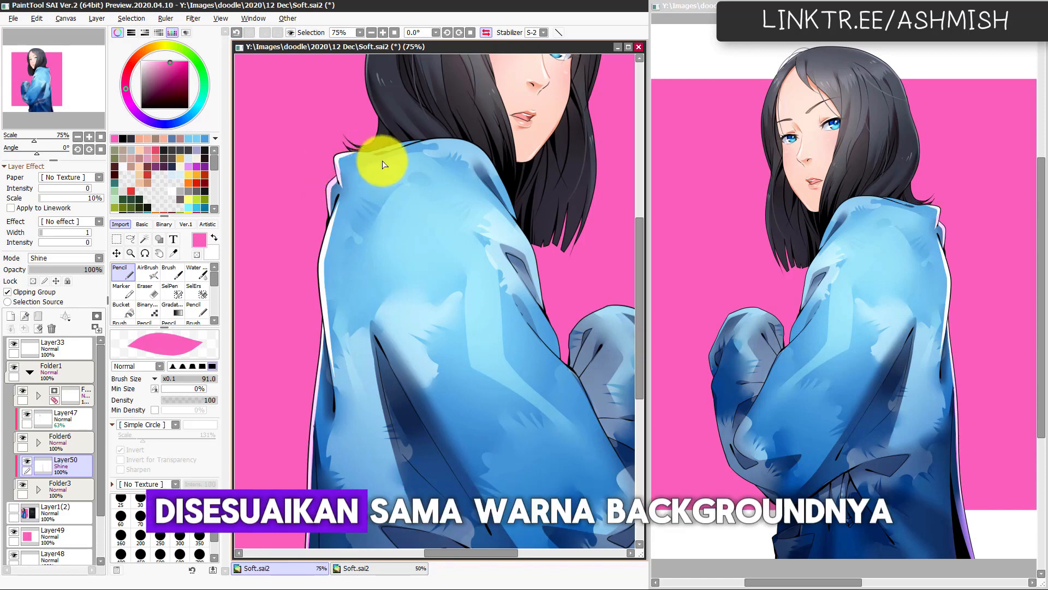
Step: Refine the collar's rim light with the Pencil at size 33, checking it in mirrored and normal view
{"action": "key", "text": "h"}
{"action": "key", "text": "h"}
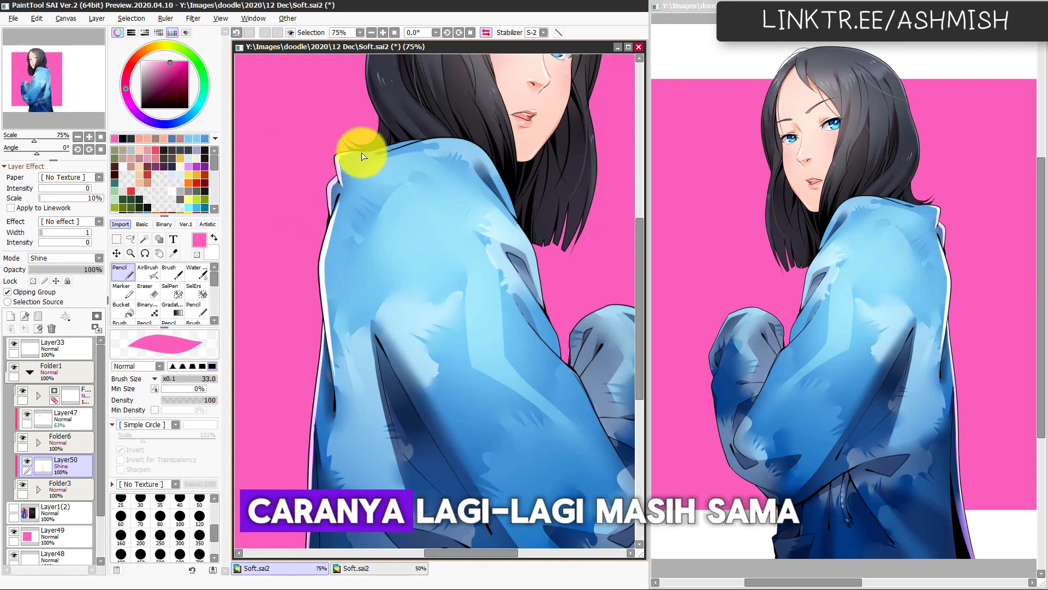
{"action": "key", "text": "h"}
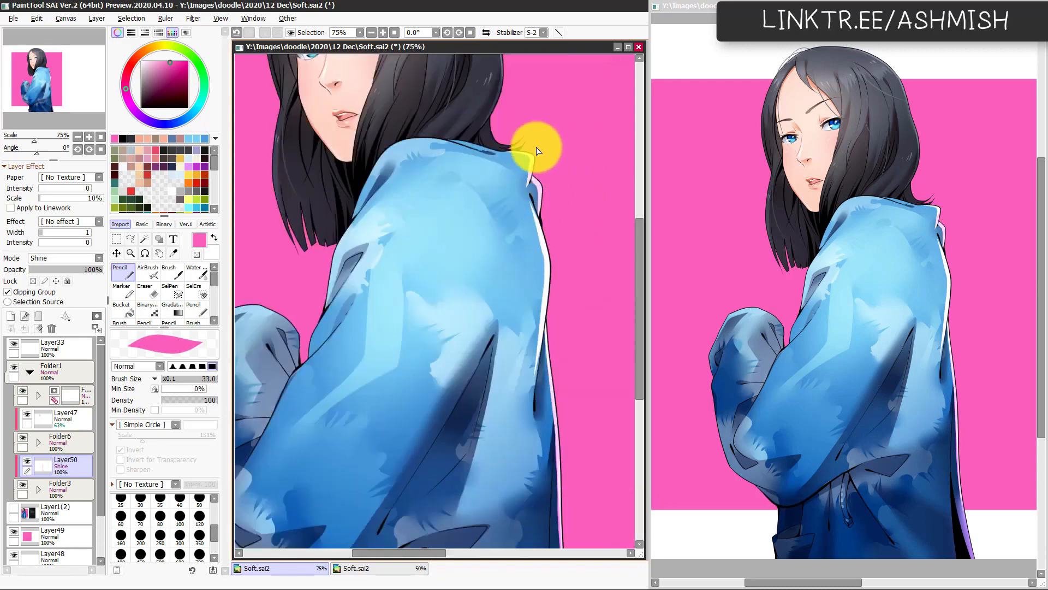
{"action": "key", "text": "h"}
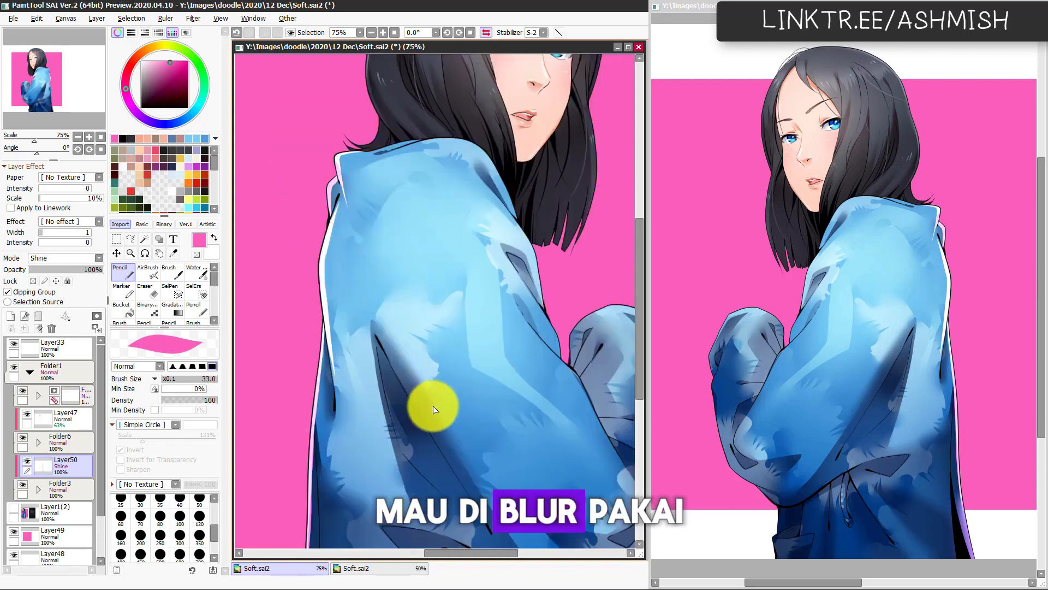
Step: Soften the rim light on the jacket's collar and back edge with the Water brush at size 321
{"action": "key", "text": "c"}
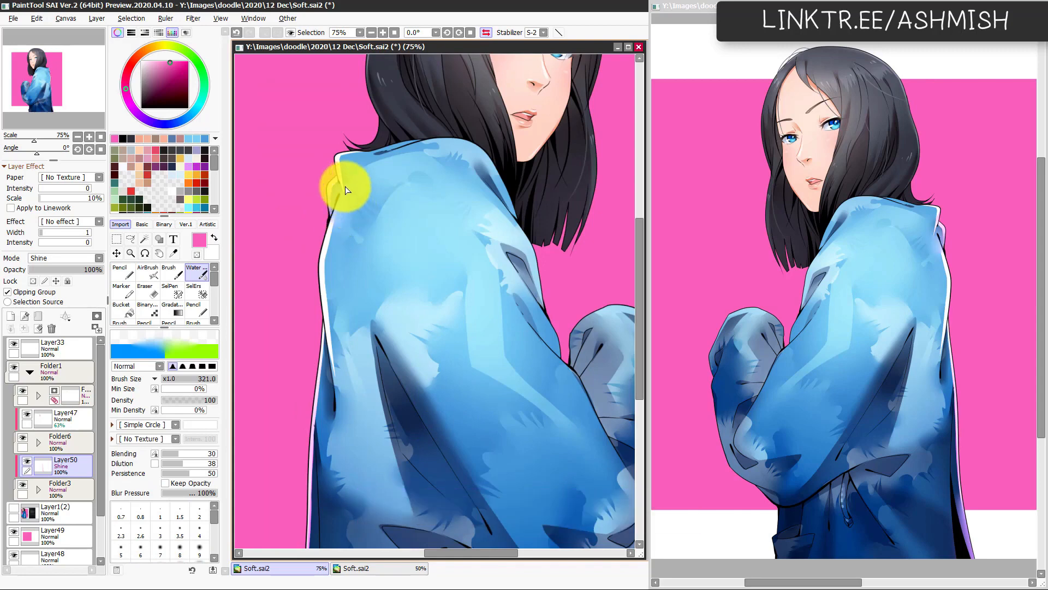
{"action": "left_click_drag", "start_coordinate": [413, 371], "coordinate": [440, 386]}
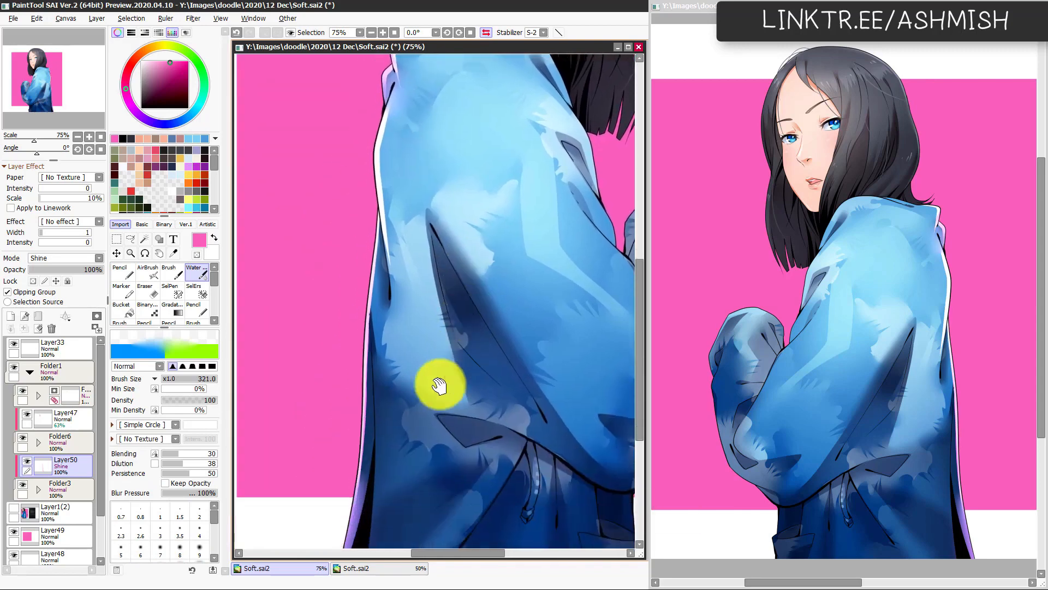
{"action": "key", "text": "ctrl+z"}
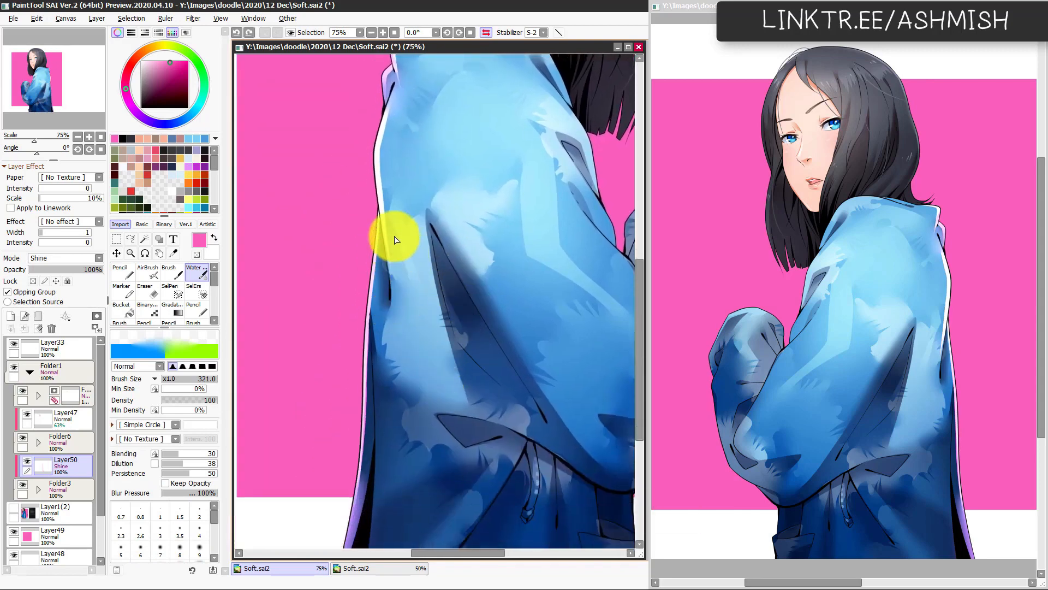
{"action": "key", "text": "h"}
{"action": "mouse_move", "coordinate": [379, 309]}
{"action": "left_mouse_down"}
{"action": "mouse_move", "coordinate": [423, 309]}
{"action": "mouse_move", "coordinate": [450, 224]}
{"action": "mouse_move", "coordinate": [374, 253]}
{"action": "left_mouse_up"}
Step: Paint rim light along the jacket's front shoulder and sleeve edge with the Pencil, and soften it with the Water brush
{"action": "key", "text": "n"}
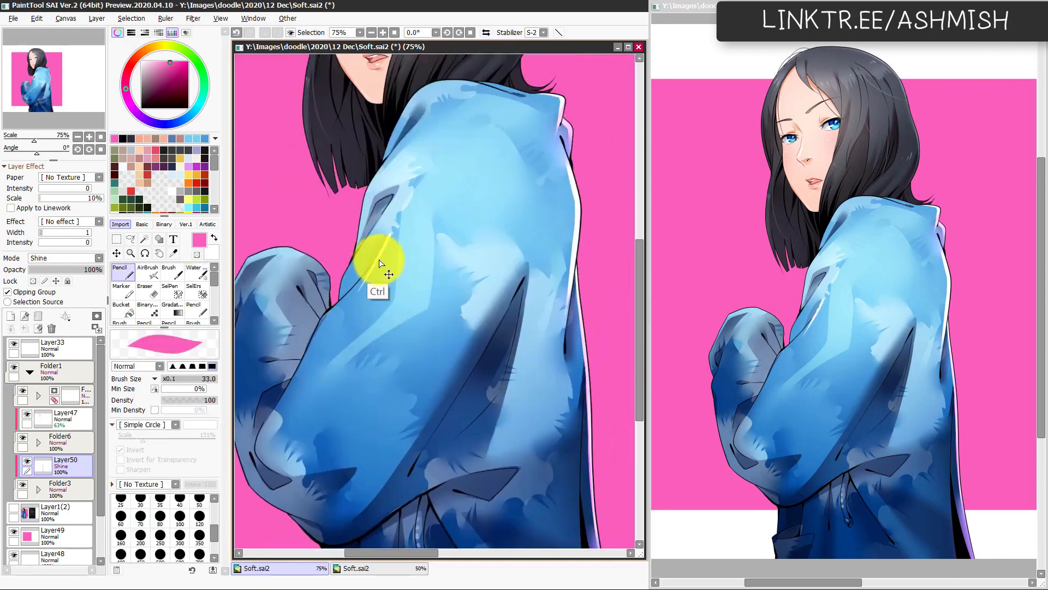
{"action": "mouse_move", "coordinate": [386, 234]}
{"action": "left_mouse_down"}
{"action": "mouse_move", "coordinate": [356, 339]}
{"action": "mouse_move", "coordinate": [335, 246]}
{"action": "left_mouse_up"}
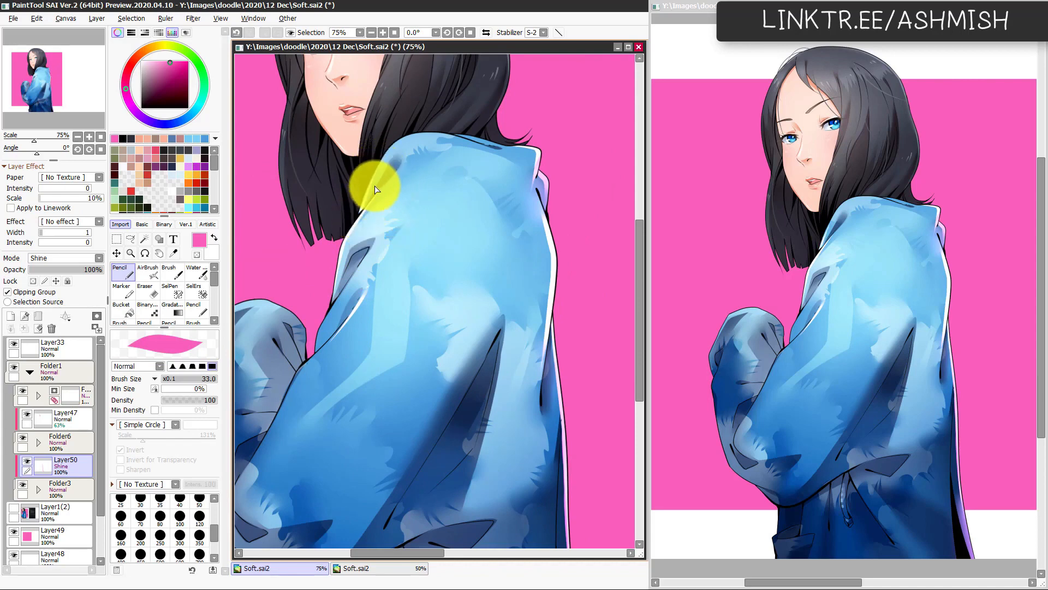
{"action": "key", "text": "c"}
{"action": "left_click_drag", "start_coordinate": [378, 337], "coordinate": [391, 409]}
{"action": "key", "text": "h"}
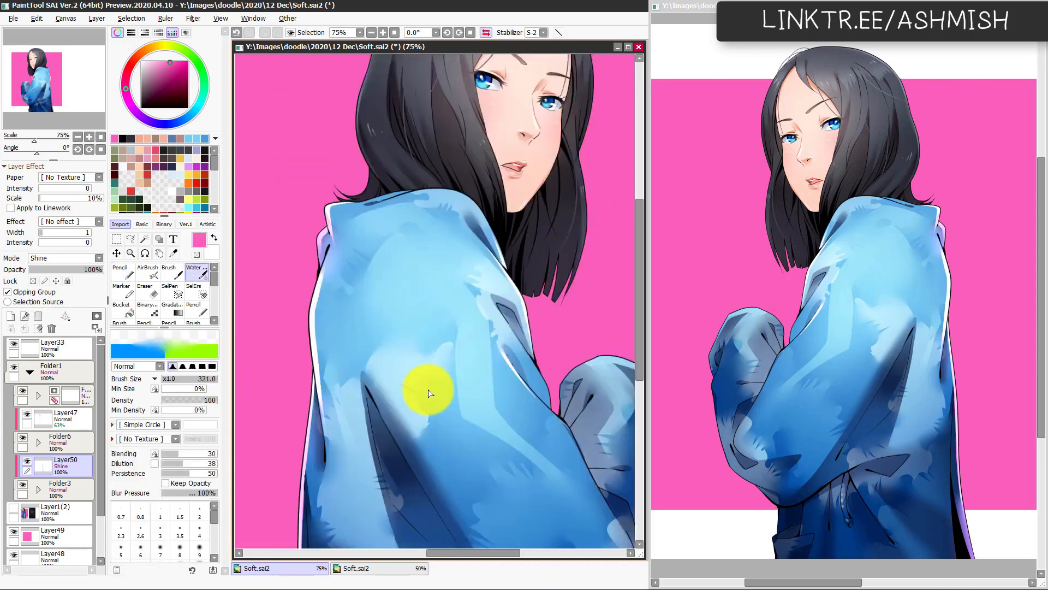
{"action": "key", "text": "h"}
Step: Paint rim light along the upper back edge of the hair with the Pencil at size 33
{"action": "scroll", "coordinate": [398, 406], "scroll_direction": "up", "scroll_amount": 5}
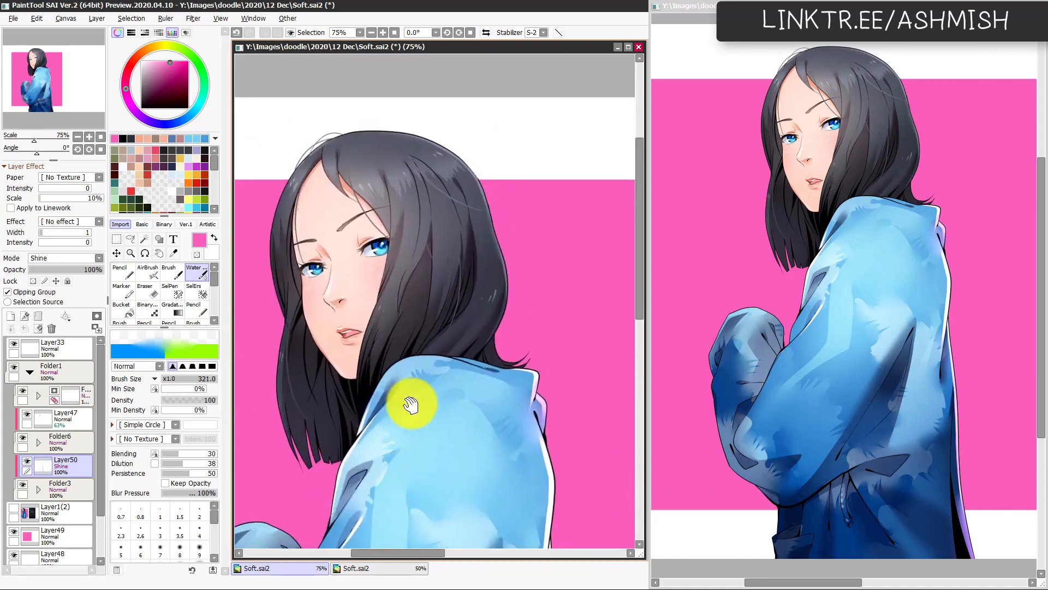
{"action": "key", "text": "h"}
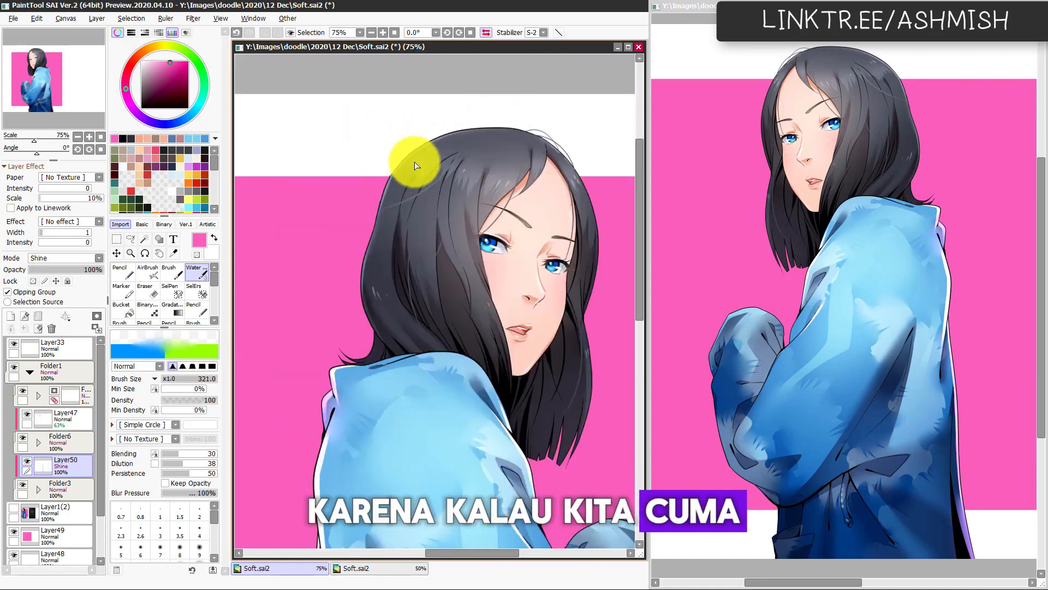
{"action": "key", "text": "n"}
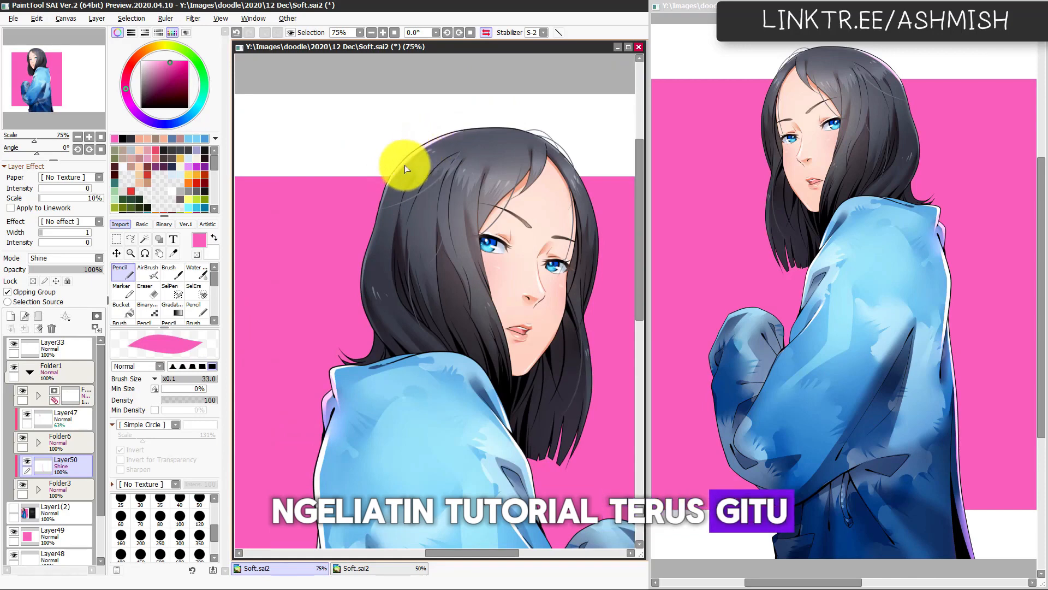
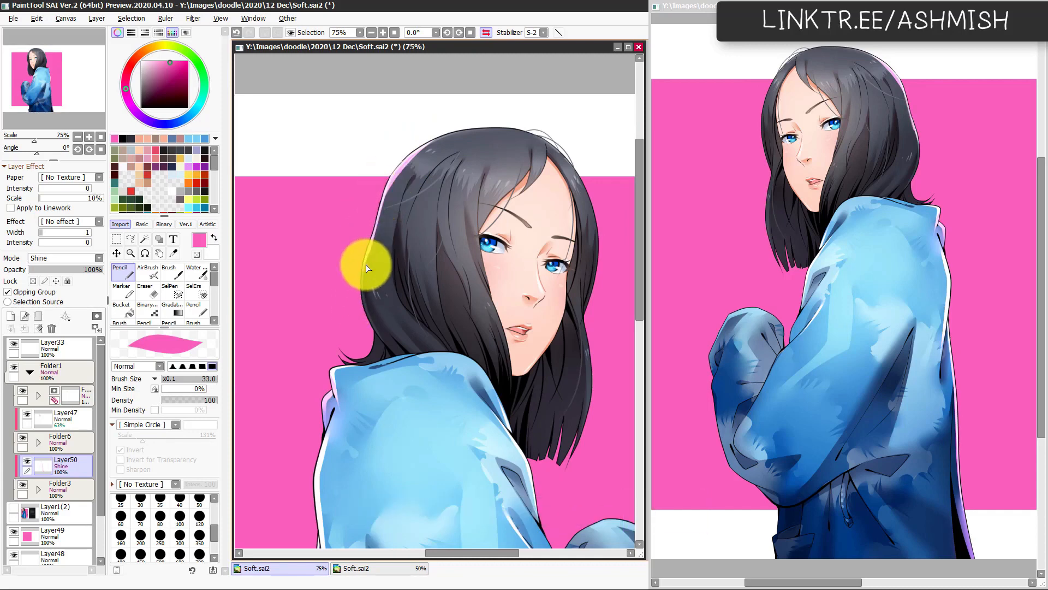
Step: Paint a pink rim light down the back edge of the hair on the Shine layer with the Pencil and blend it softly
{"action": "mouse_move", "coordinate": [366, 264]}
{"action": "left_mouse_down"}
{"action": "mouse_move", "coordinate": [371, 334]}
{"action": "mouse_move", "coordinate": [364, 275]}
{"action": "mouse_move", "coordinate": [384, 341]}
{"action": "left_mouse_up"}
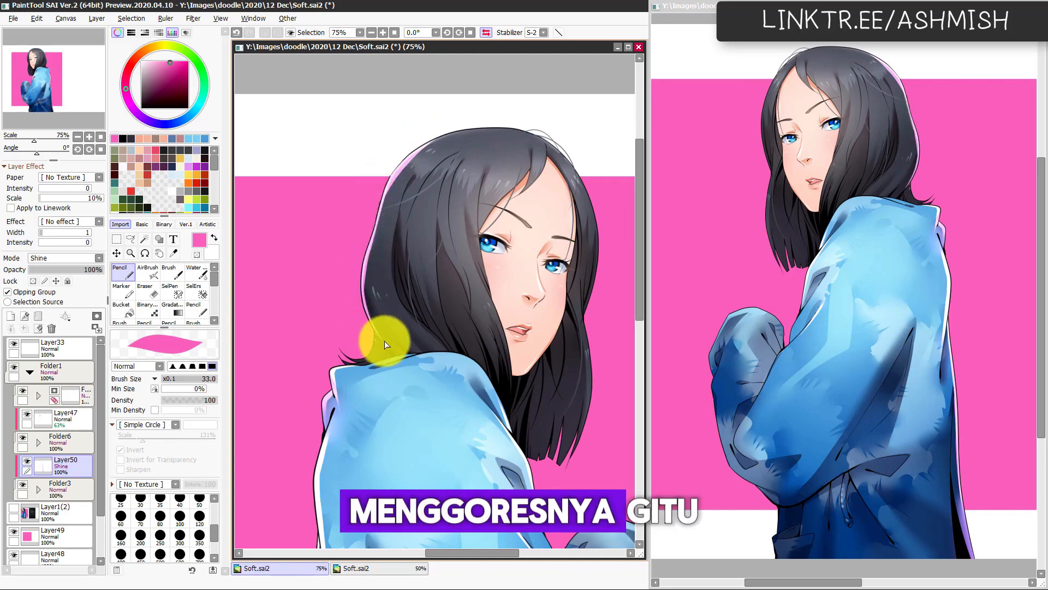
{"action": "key", "text": "c"}
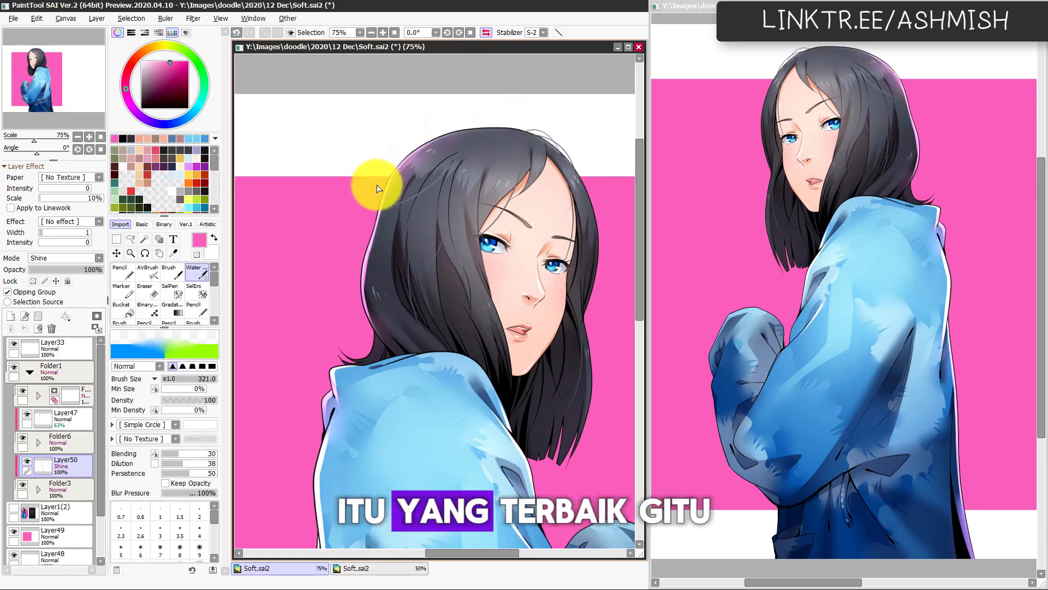
{"action": "key", "text": "h"}
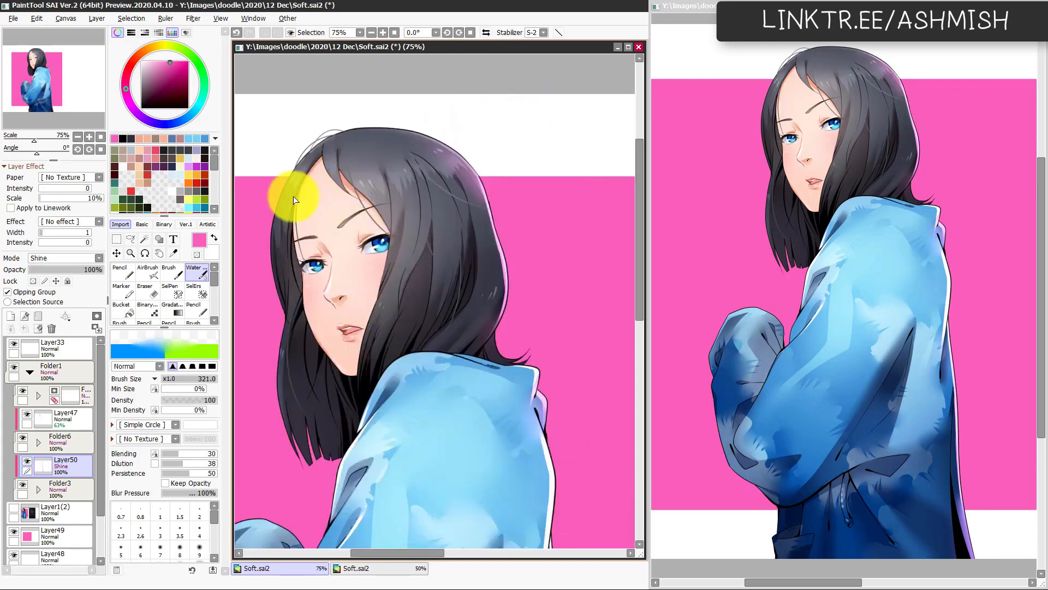
Step: Add pink rim light along the face-side outer edge of the hair down to its lower strands and blend it
{"action": "key", "text": "n"}
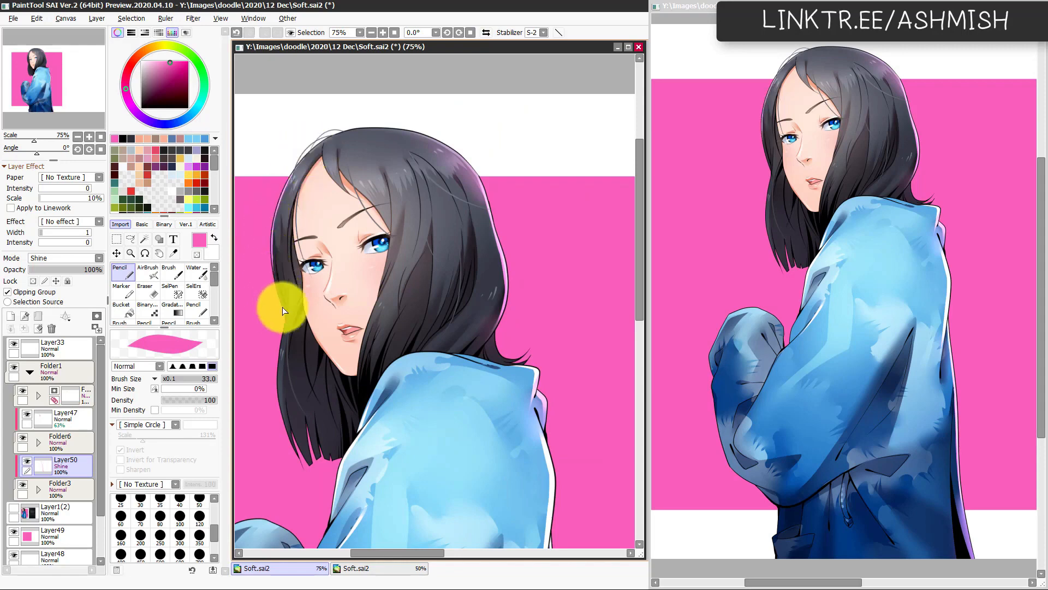
{"action": "key", "text": "c"}
{"action": "left_click_drag", "start_coordinate": [342, 329], "coordinate": [404, 245]}
{"action": "key", "text": "n"}
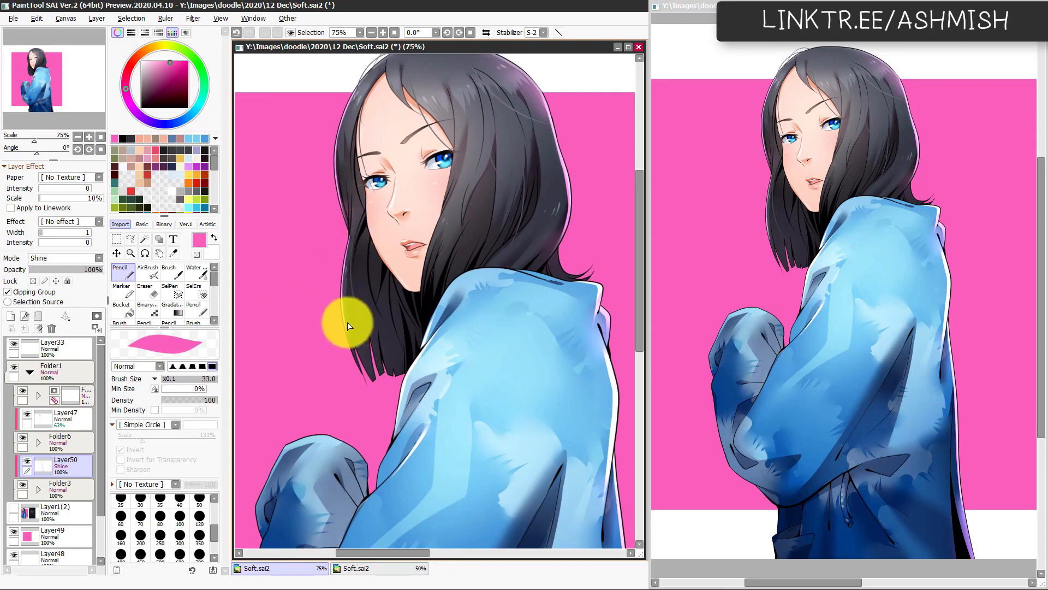
{"action": "key", "text": "c"}
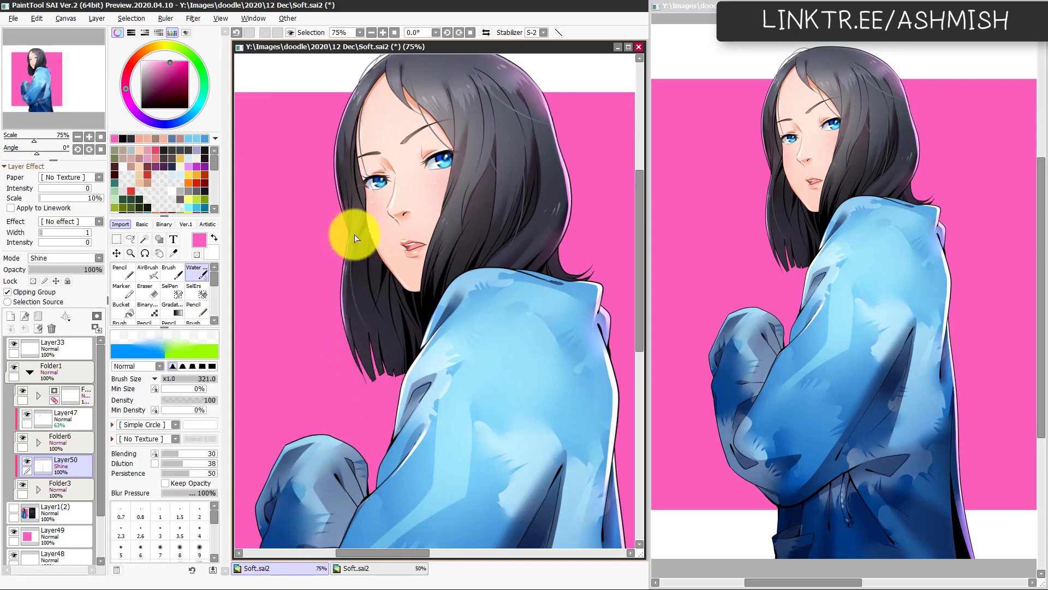
{"action": "key", "text": "h"}
{"action": "key", "text": "h"}
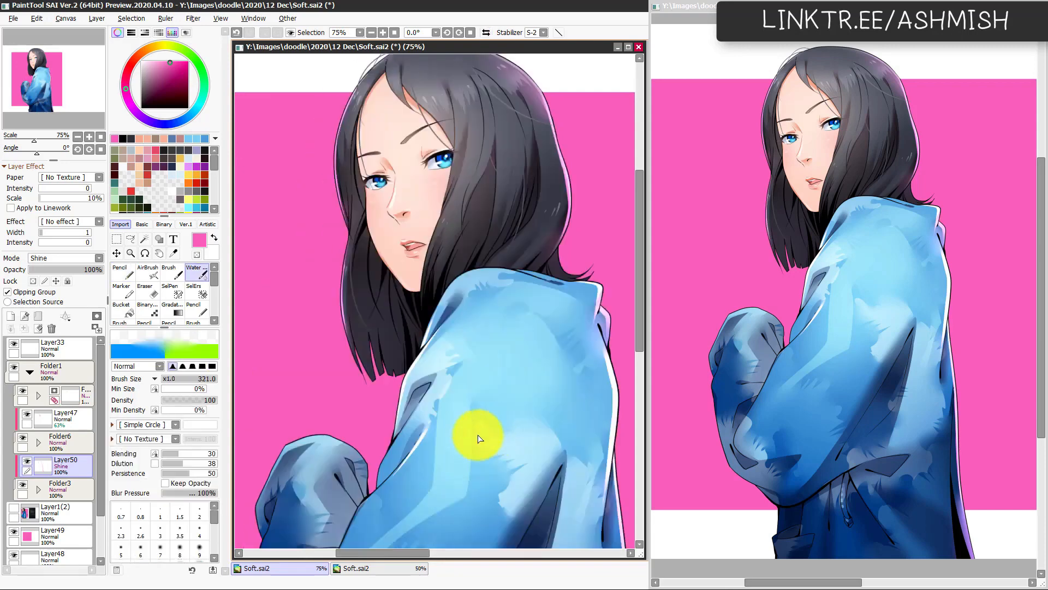
Step: Paint a pink highlight on the hair strand beside the far eye, blend it, and check the mirrored view
{"action": "key", "text": "n"}
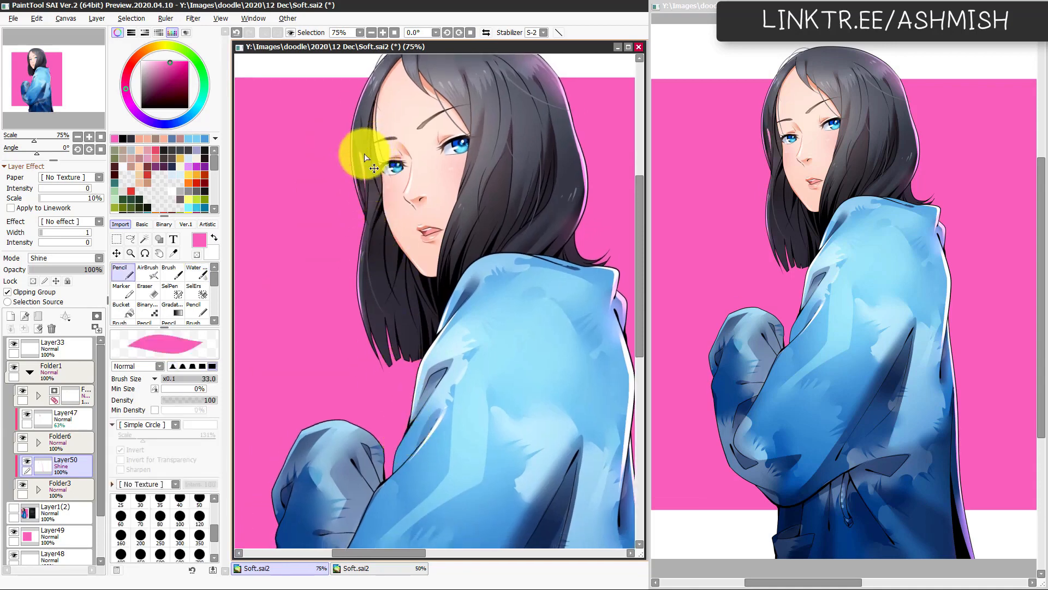
{"action": "key", "text": "c"}
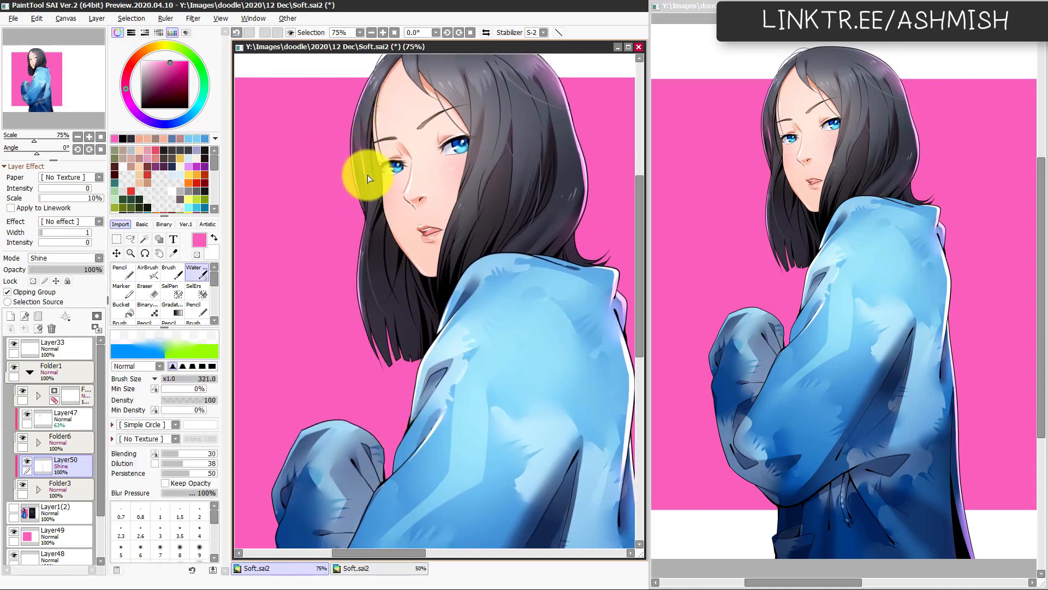
{"action": "key", "text": "h"}
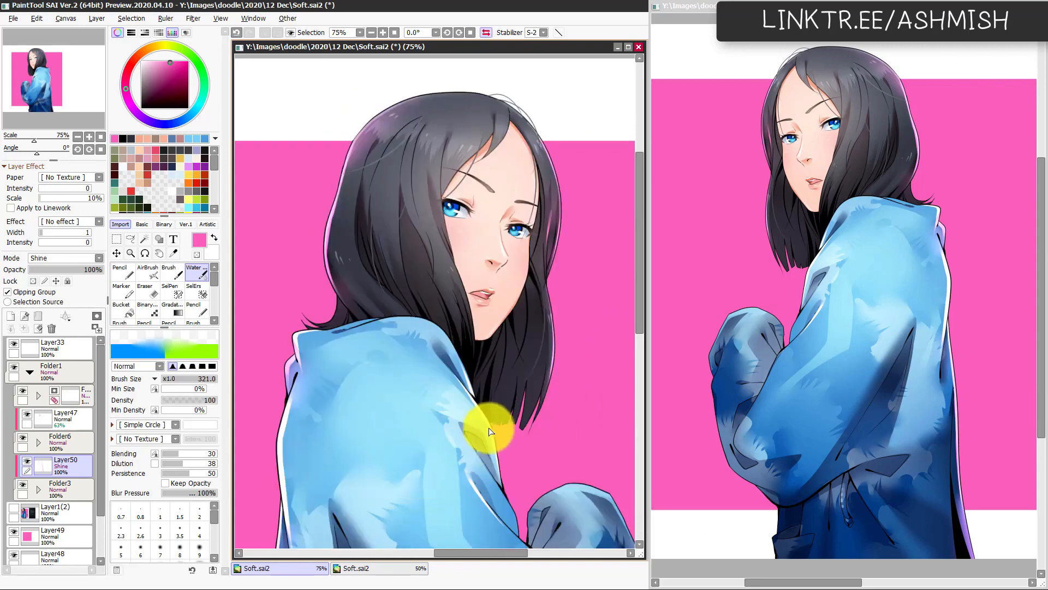
{"action": "key", "text": "h"}
Step: Paint a pink highlight streak inside the back of the hair and blur it into the dark strands
{"action": "key", "text": "n"}
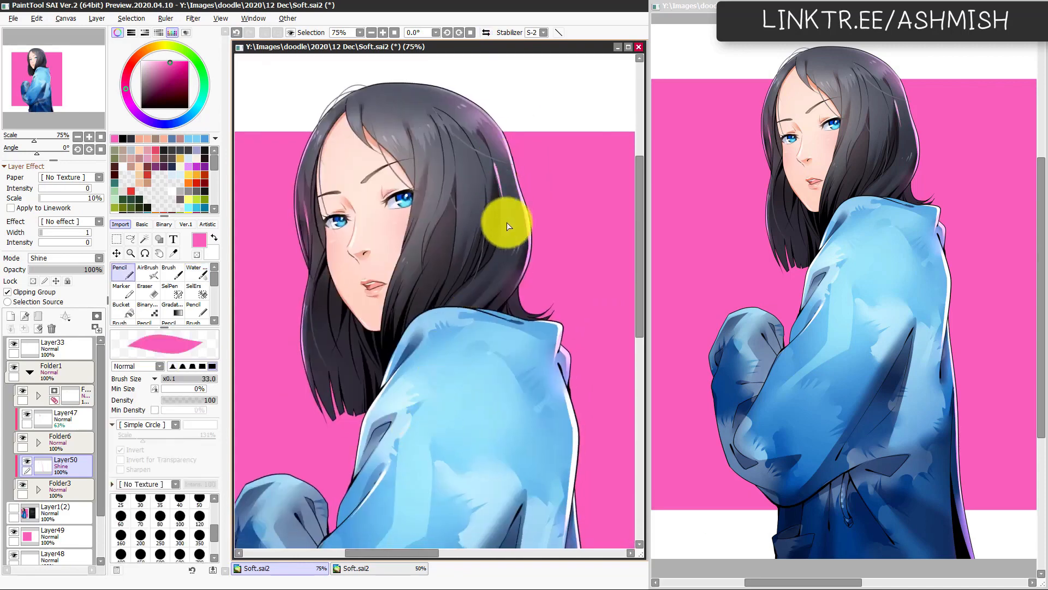
{"action": "key", "text": "c"}
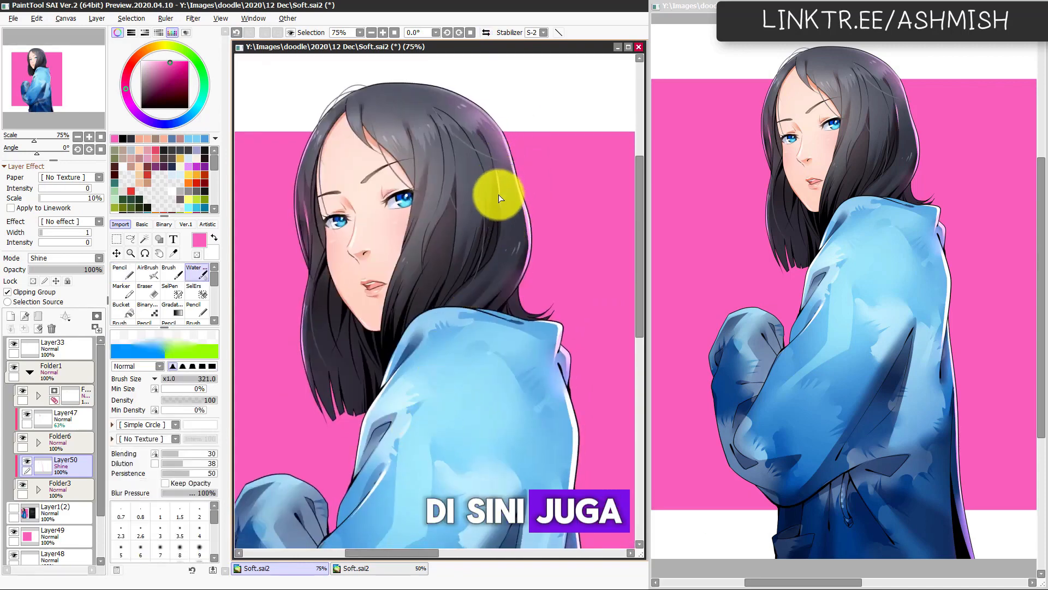
{"action": "key", "text": "h"}
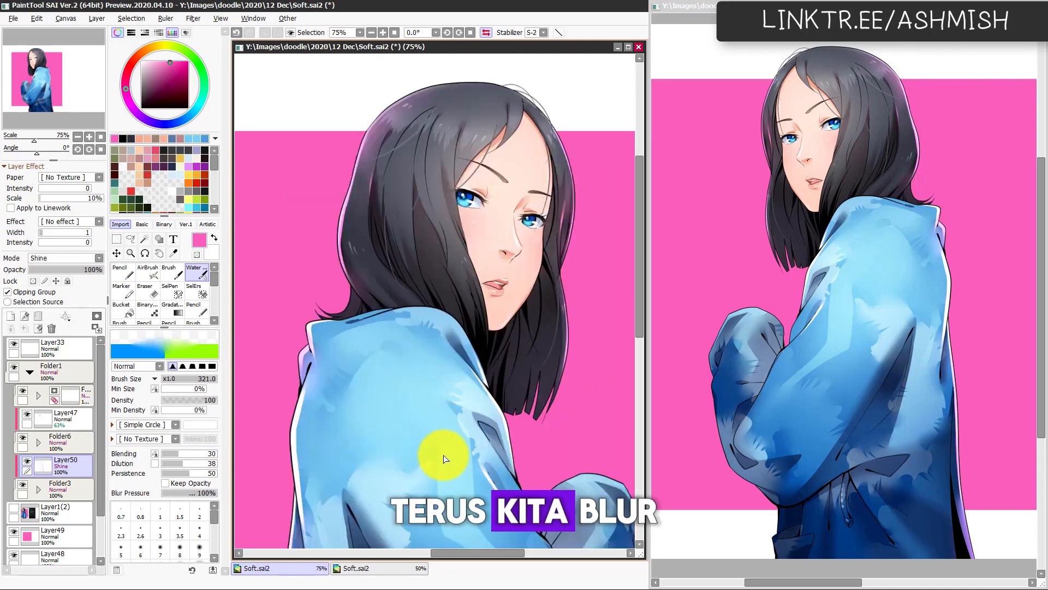
{"action": "key", "text": "h"}
Step: Paint pink rim light along the top and outer edge of the raised sleeve cuff with the size 33 Pencil
{"action": "left_click_drag", "start_coordinate": [447, 472], "coordinate": [416, 404]}
{"action": "key", "text": "h"}
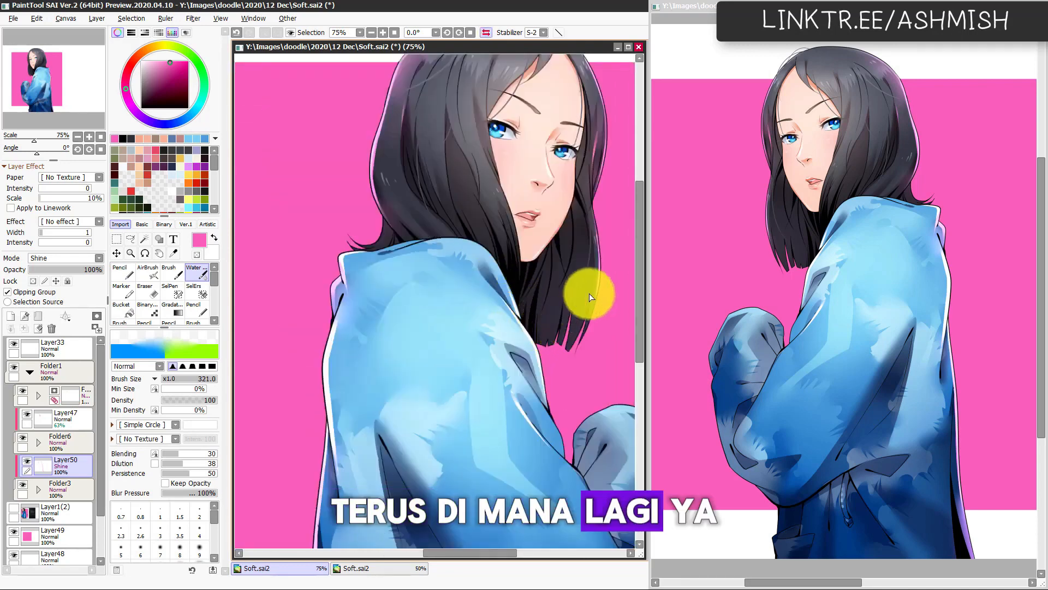
{"action": "key", "text": "h"}
{"action": "left_click_drag", "start_coordinate": [401, 469], "coordinate": [554, 320]}
{"action": "key", "text": "n"}
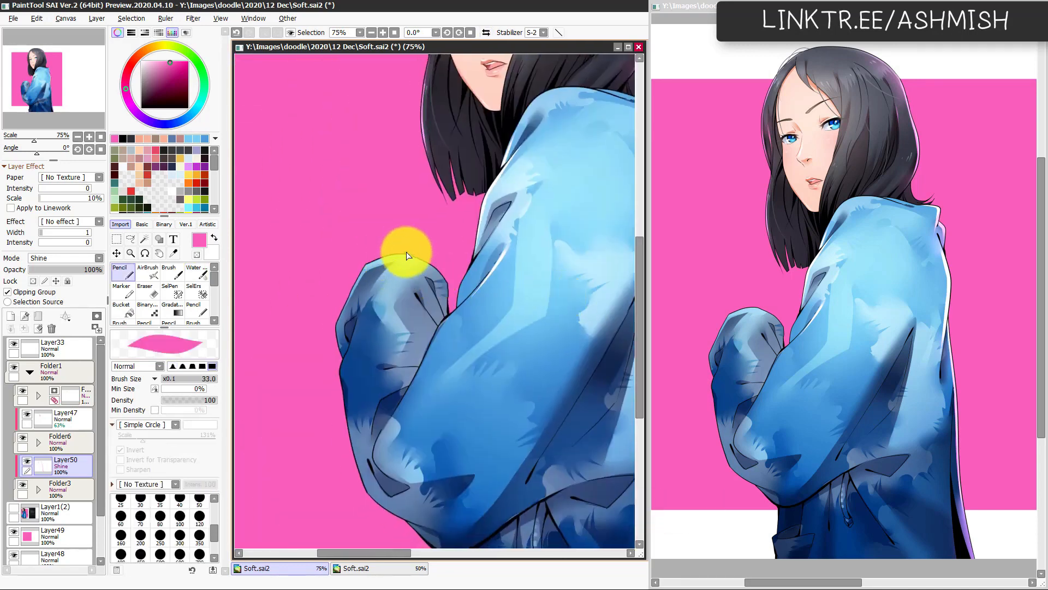
{"action": "left_click_drag", "start_coordinate": [397, 253], "coordinate": [344, 301]}
{"action": "left_click_drag", "start_coordinate": [327, 349], "coordinate": [334, 342]}
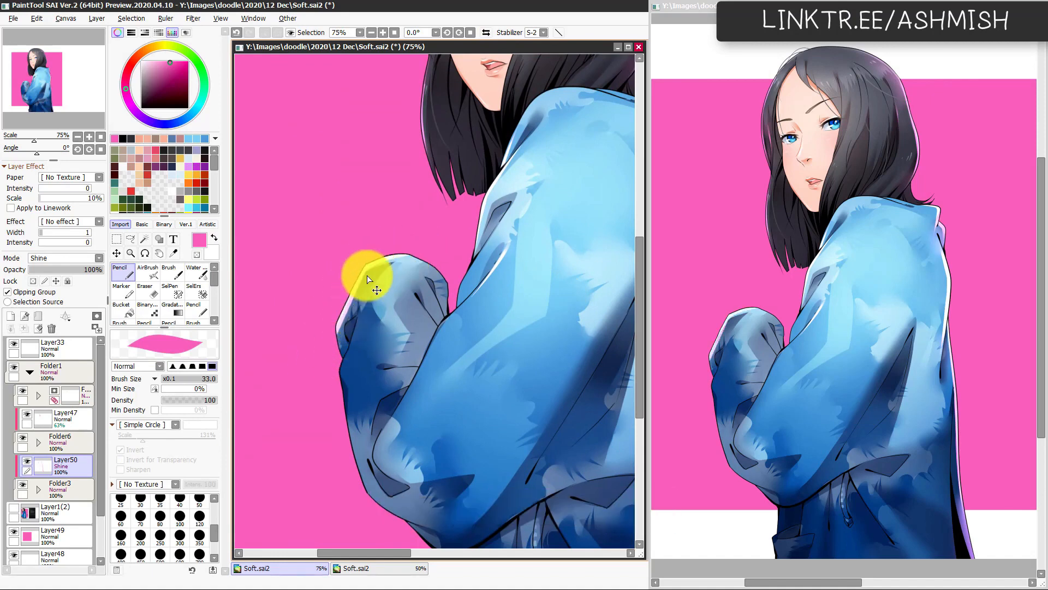
{"action": "mouse_move", "coordinate": [367, 279]}
{"action": "left_mouse_down"}
{"action": "mouse_move", "coordinate": [327, 348]}
{"action": "mouse_move", "coordinate": [365, 274]}
{"action": "mouse_move", "coordinate": [337, 314]}
{"action": "left_mouse_up"}
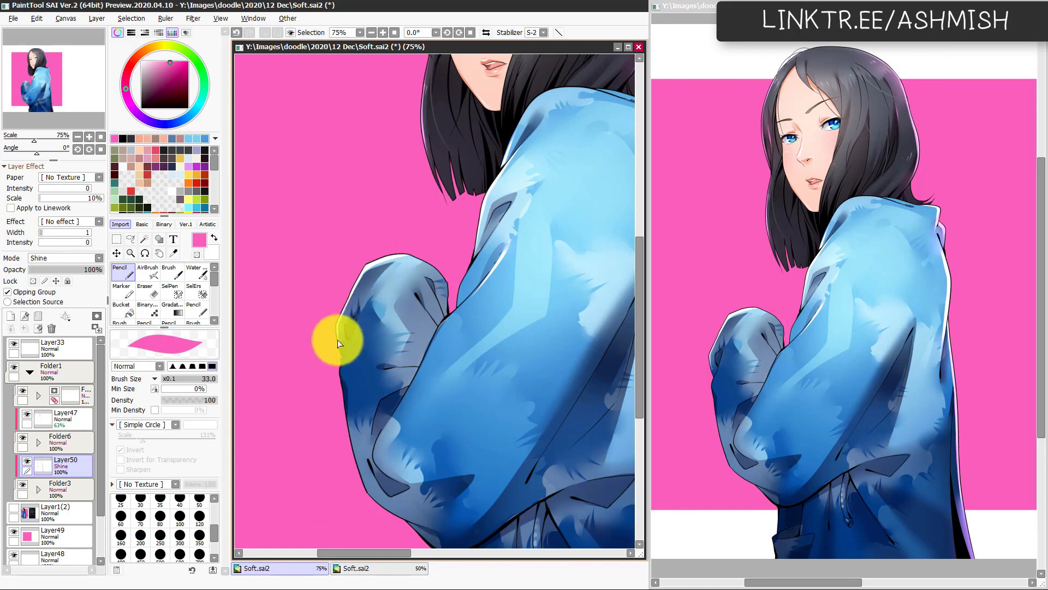
Step: Add pink strokes along the fold below the cuff and soften them with the Water brush at size 93
{"action": "mouse_move", "coordinate": [344, 358]}
{"action": "left_mouse_down"}
{"action": "mouse_move", "coordinate": [334, 346]}
{"action": "mouse_move", "coordinate": [346, 352]}
{"action": "mouse_move", "coordinate": [340, 363]}
{"action": "mouse_move", "coordinate": [357, 329]}
{"action": "mouse_move", "coordinate": [339, 367]}
{"action": "mouse_move", "coordinate": [358, 327]}
{"action": "mouse_move", "coordinate": [345, 361]}
{"action": "left_mouse_up"}
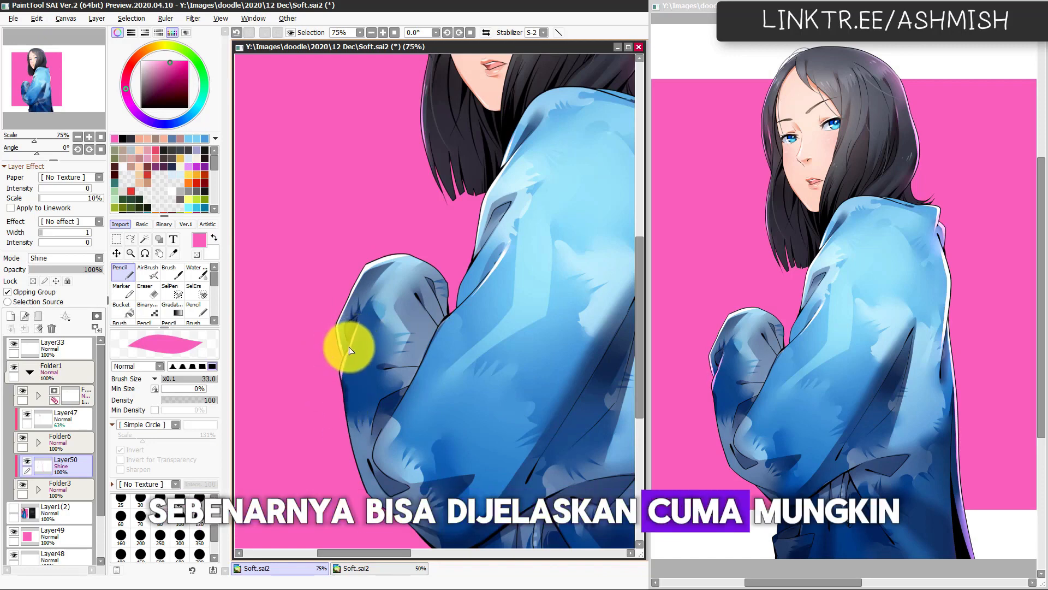
{"action": "left_click_drag", "start_coordinate": [348, 350], "coordinate": [356, 326]}
{"action": "left_click_drag", "start_coordinate": [349, 390], "coordinate": [356, 360]}
{"action": "key", "text": "c"}
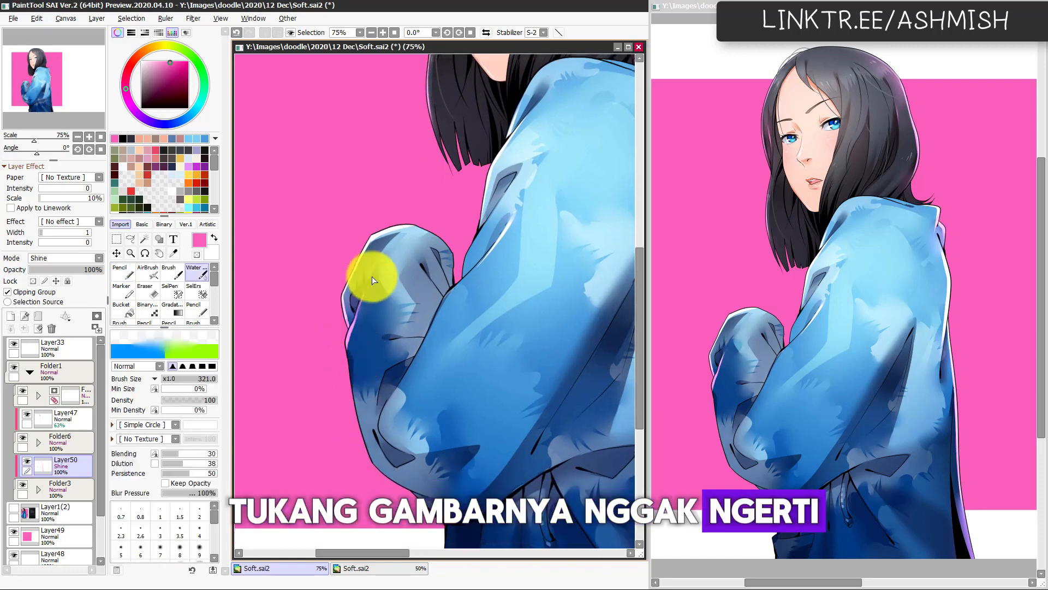
{"action": "key", "text": "ctrl+z"}
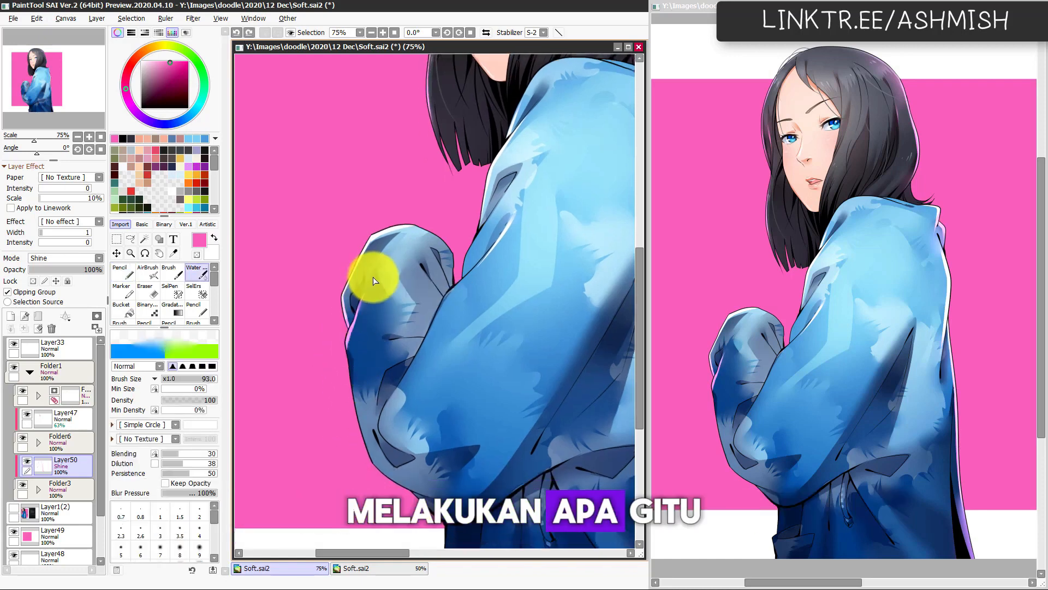
{"action": "left_click_drag", "start_coordinate": [374, 281], "coordinate": [364, 310]}
Step: Paint a thin pink rim light down the forearm sleeve's outer edge, undoing and redrawing the stroke until it fits
{"action": "left_click_drag", "start_coordinate": [348, 352], "coordinate": [355, 405]}
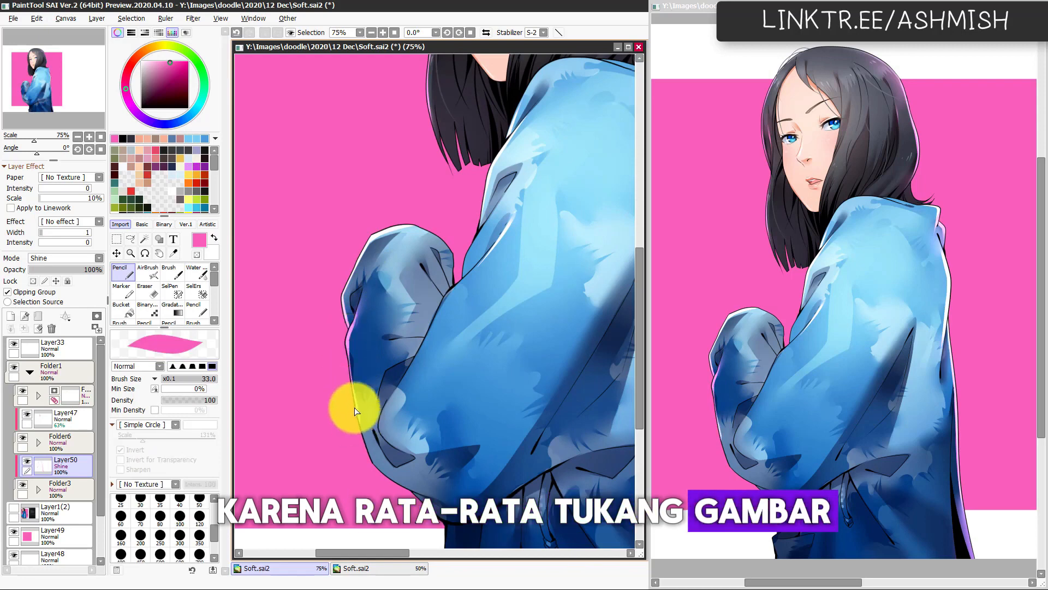
{"action": "key", "text": "ctrl+z"}
{"action": "left_click_drag", "start_coordinate": [347, 344], "coordinate": [352, 395]}
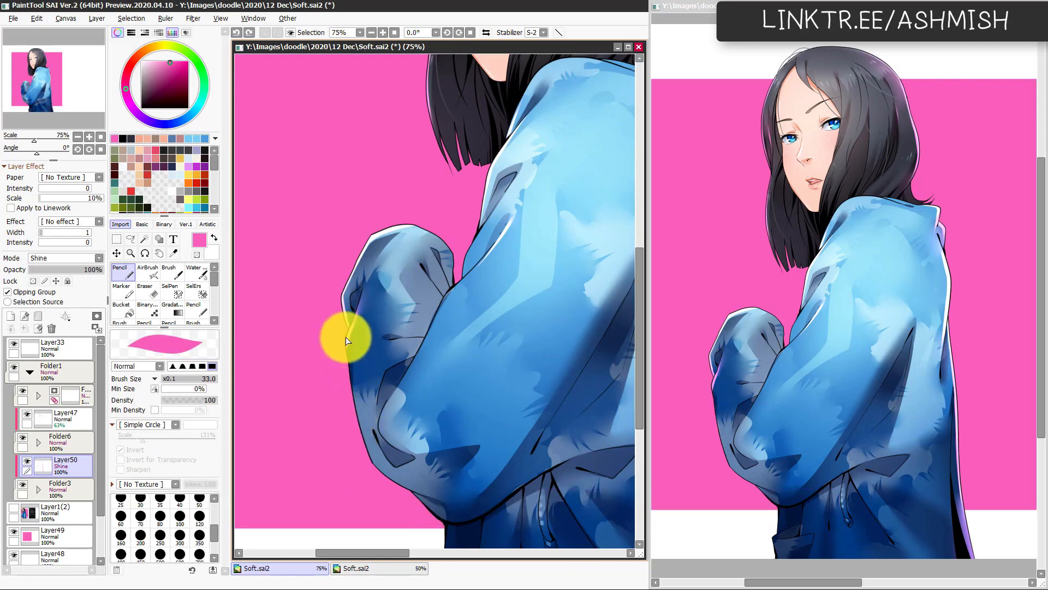
{"action": "key", "text": "ctrl+z"}
{"action": "mouse_move", "coordinate": [347, 337]}
{"action": "left_mouse_down"}
{"action": "mouse_move", "coordinate": [357, 421]}
{"action": "mouse_move", "coordinate": [343, 349]}
{"action": "left_mouse_up"}
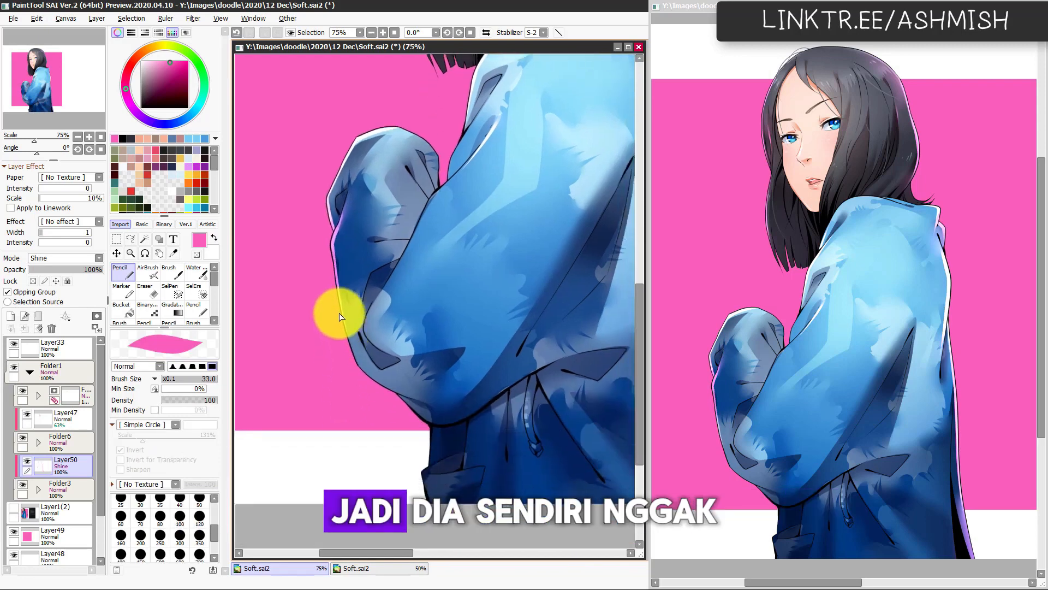
Step: Extend the pink rim light around the elbow's underside while working in the mirrored view
{"action": "key", "text": "h"}
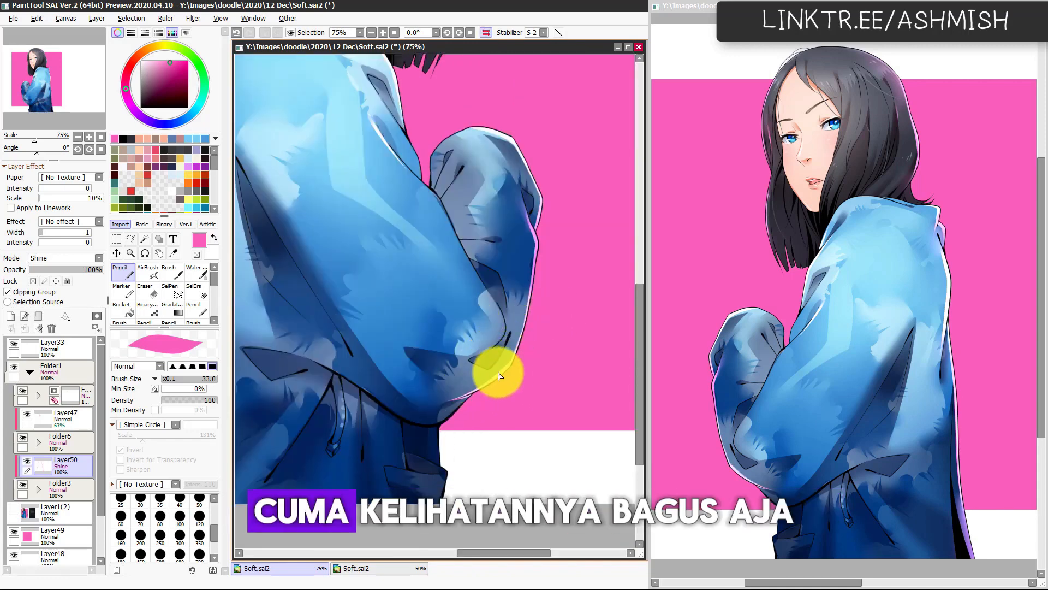
{"action": "left_click_drag", "start_coordinate": [497, 379], "coordinate": [448, 399]}
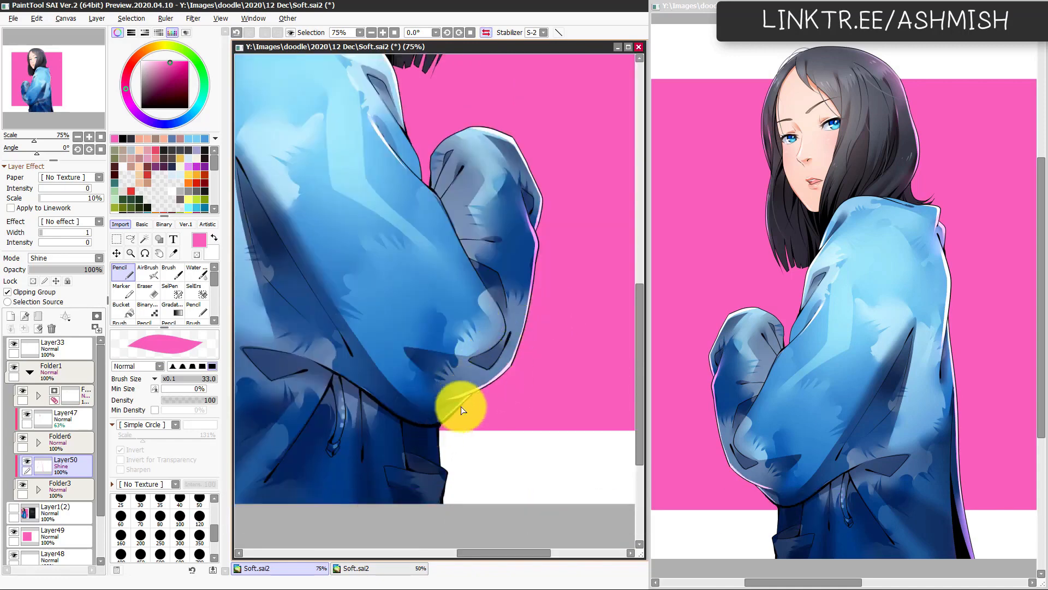
{"action": "key", "text": "h"}
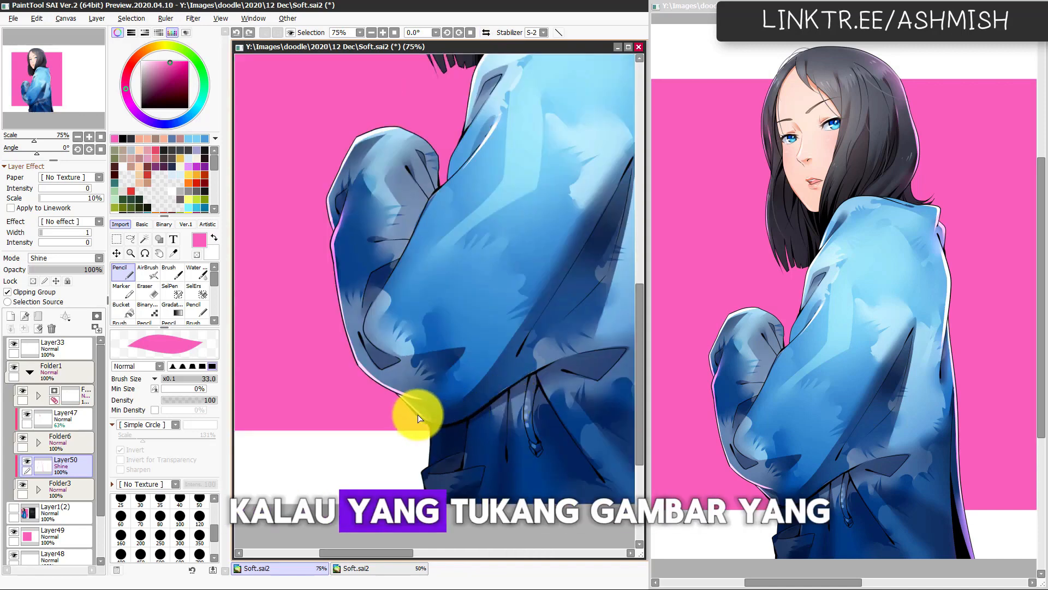
Step: Redraw the pink rim light along the sleeve's bottom edge toward the drawstring and blend it with the Water brush
{"action": "left_click_drag", "start_coordinate": [445, 420], "coordinate": [480, 402]}
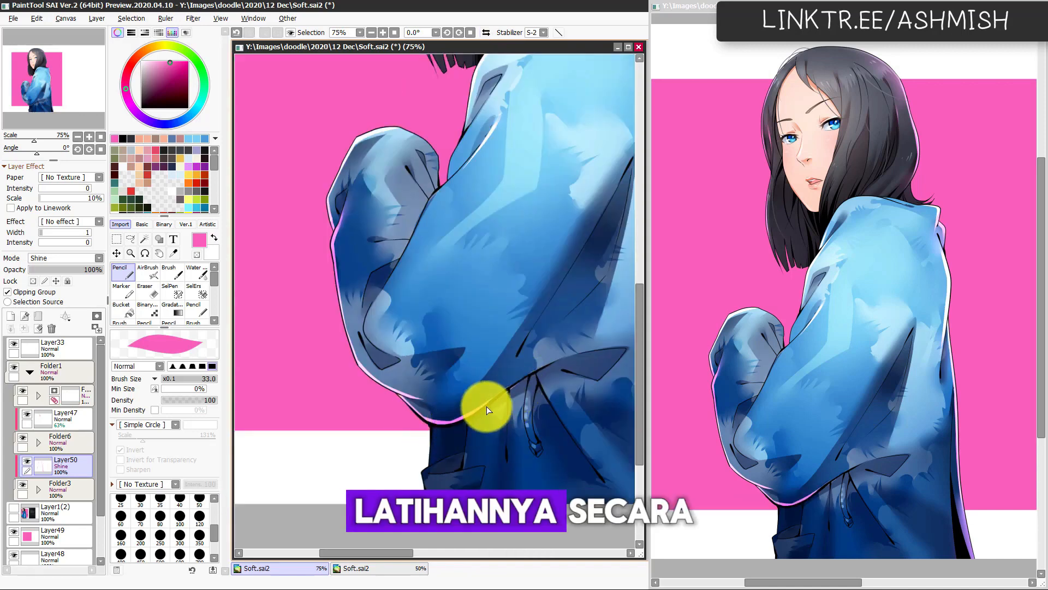
{"action": "key", "text": "ctrl+z"}
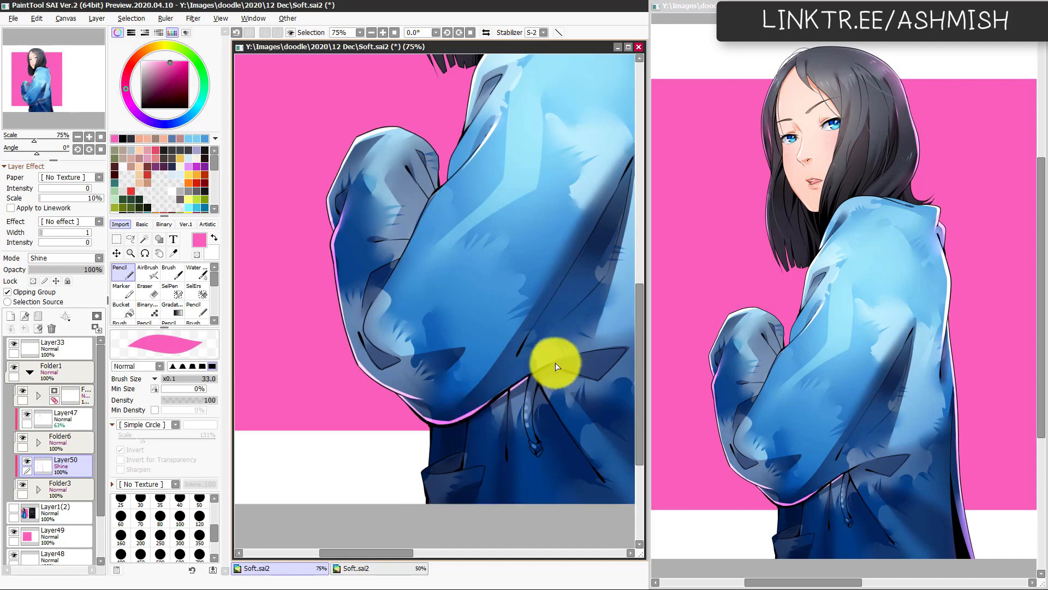
{"action": "key", "text": "ctrl+z"}
{"action": "left_click_drag", "start_coordinate": [473, 415], "coordinate": [555, 362]}
{"action": "key", "text": "c"}
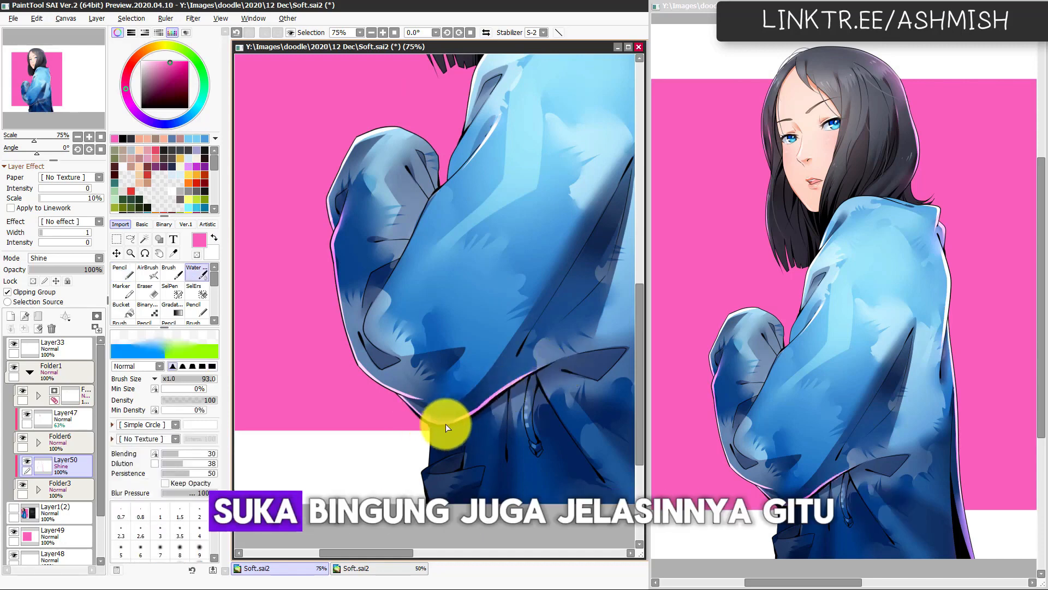
{"action": "key", "text": "ctrl+z"}
{"action": "mouse_move", "coordinate": [428, 419]}
{"action": "left_mouse_down"}
{"action": "mouse_move", "coordinate": [459, 404]}
{"action": "mouse_move", "coordinate": [447, 319]}
{"action": "left_mouse_up"}
{"action": "key", "text": "h"}
{"action": "key", "text": "h"}
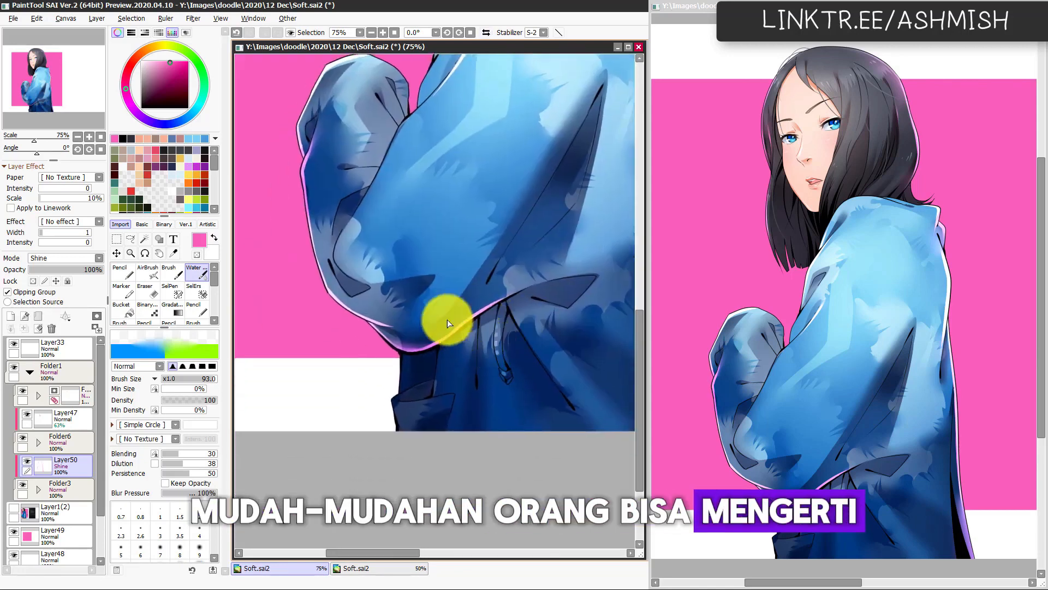
Step: Paint pink rim light along the lower jacket and pocket edge beneath the sleeve, blend it, and check the mirrored view
{"action": "key", "text": "n"}
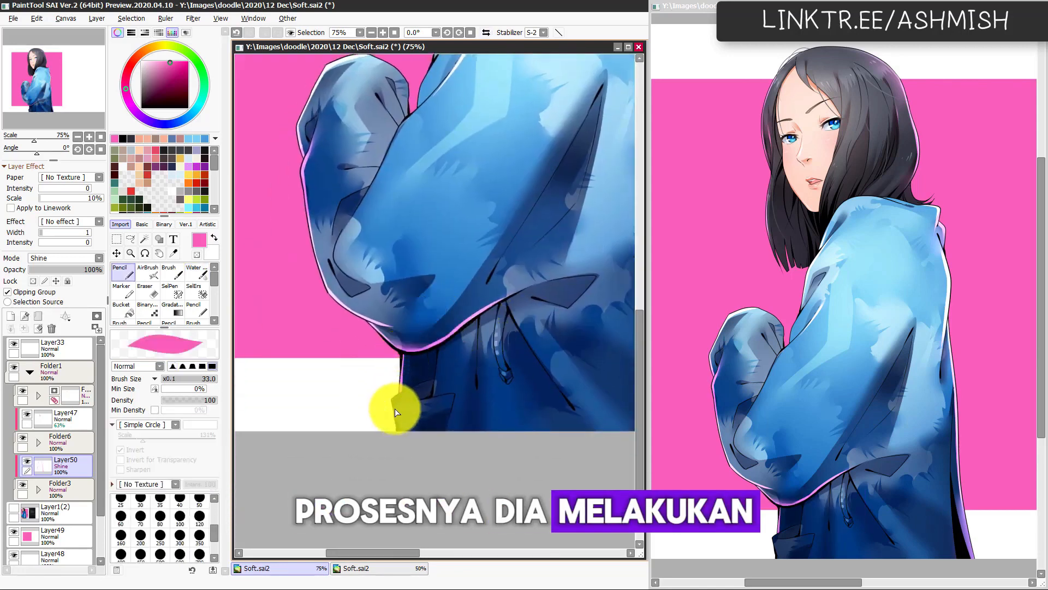
{"action": "left_click_drag", "start_coordinate": [393, 409], "coordinate": [405, 464]}
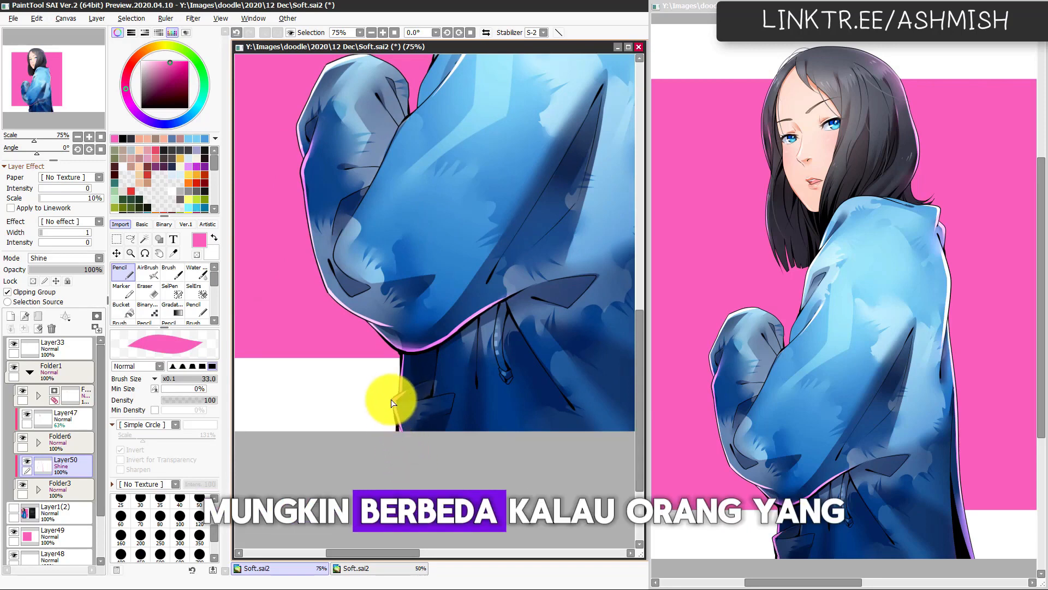
{"action": "key", "text": "c"}
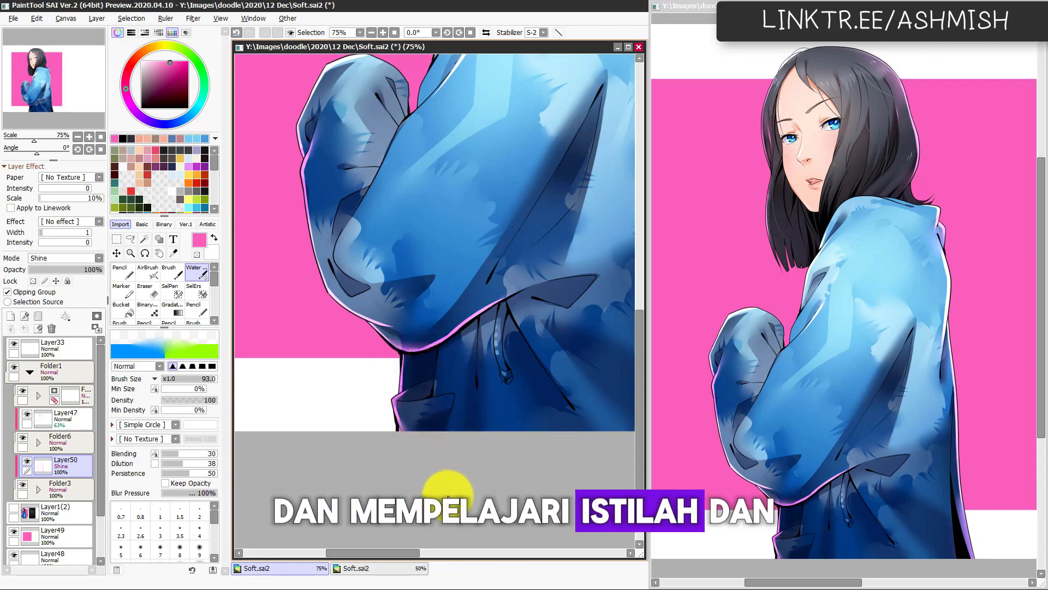
{"action": "key", "text": "h"}
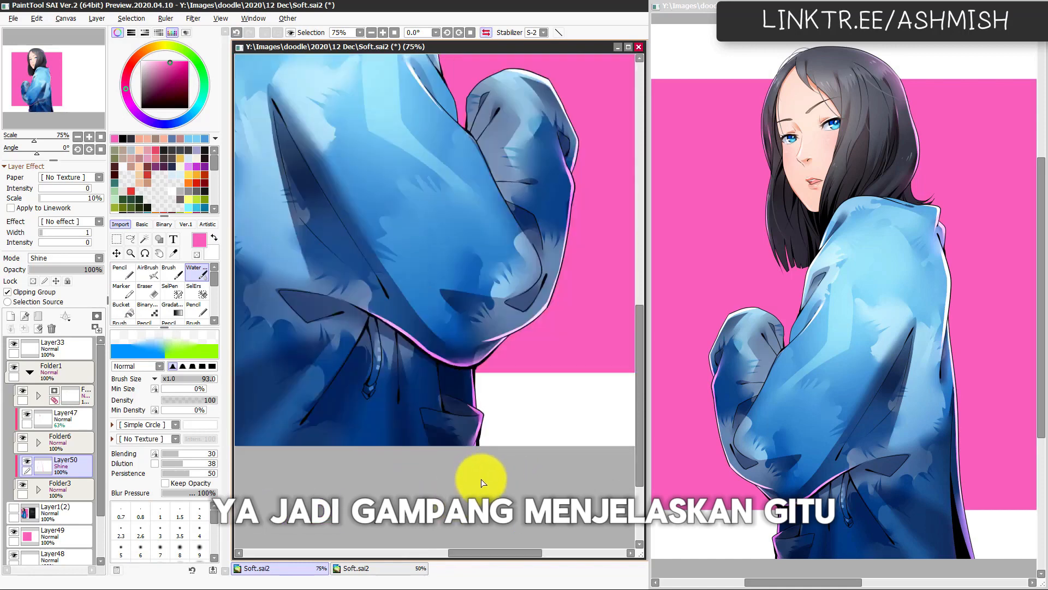
{"action": "key", "text": "h"}
{"action": "left_click_drag", "start_coordinate": [466, 414], "coordinate": [451, 550]}
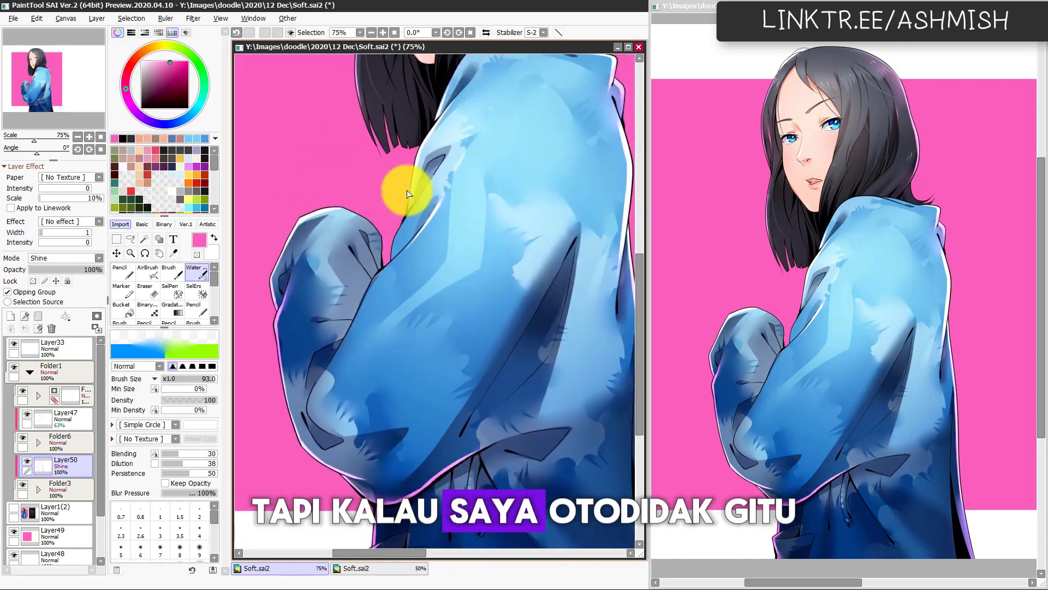
Step: Paint a thin pink highlight along the upper sleeve's front fold with the Pencil and blend it with the Water brush
{"action": "key", "text": "n"}
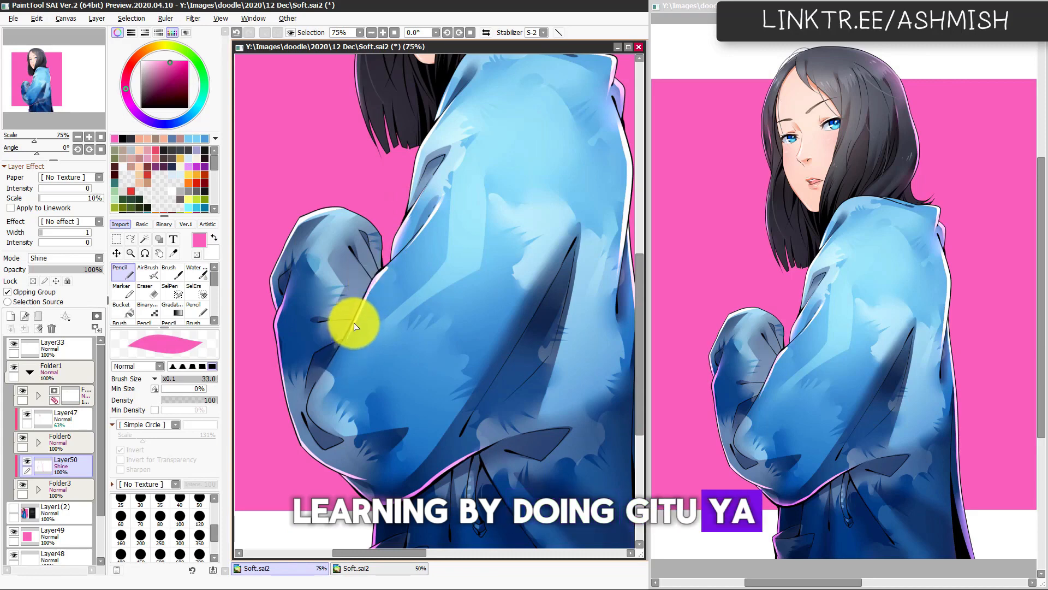
{"action": "key", "text": "ctrl"}
{"action": "key", "text": "ctrl+z"}
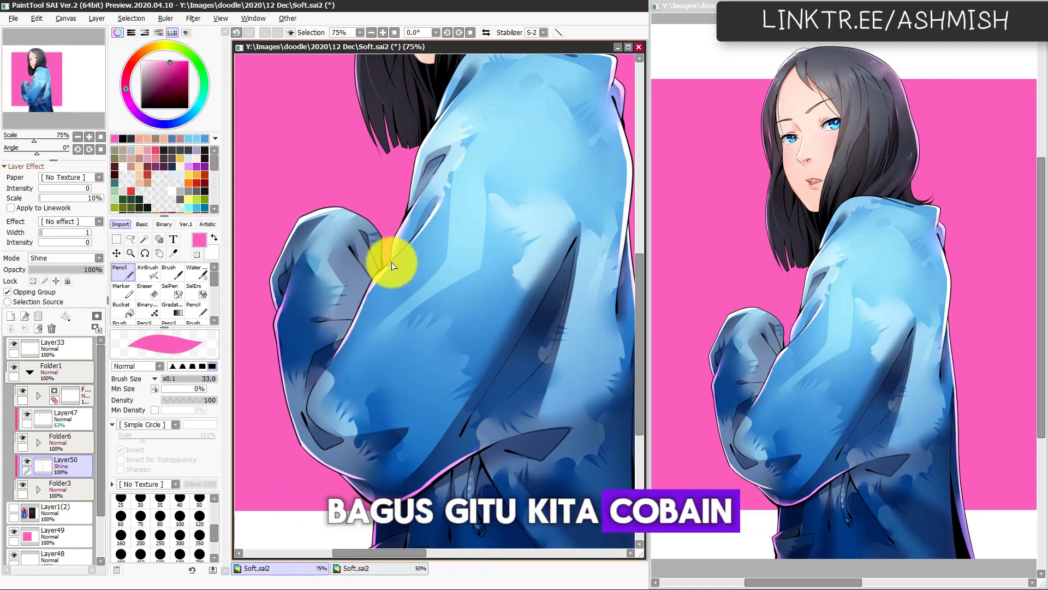
{"action": "key", "text": "c"}
{"action": "key", "text": "n"}
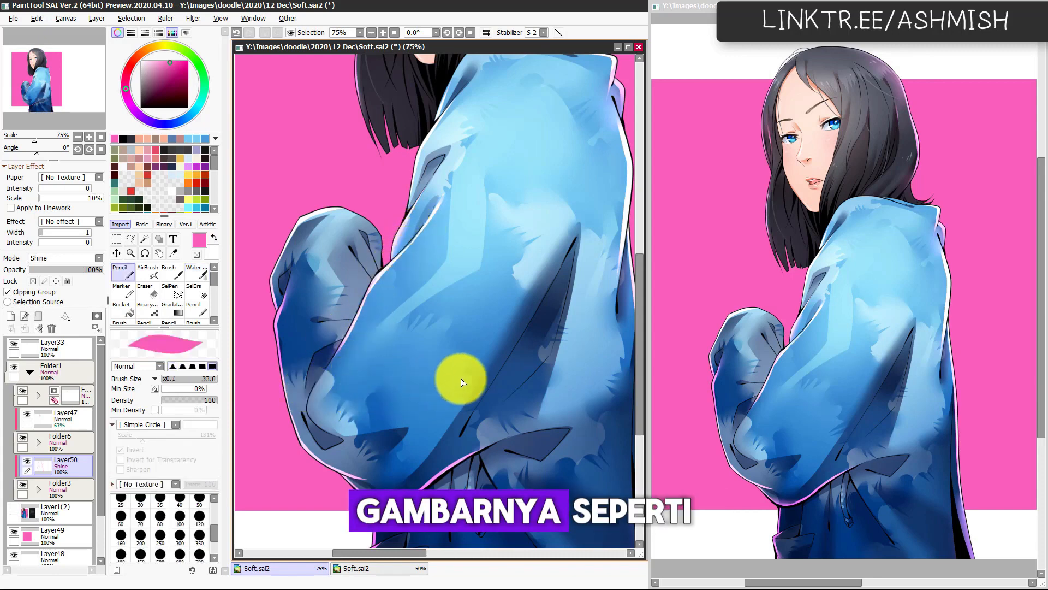
Step: Add a pink highlight at the upper tip of the sleeve's large dark fold and soften it with the Water brush
{"action": "left_click_drag", "start_coordinate": [445, 442], "coordinate": [425, 457]}
{"action": "left_click_drag", "start_coordinate": [565, 226], "coordinate": [529, 280]}
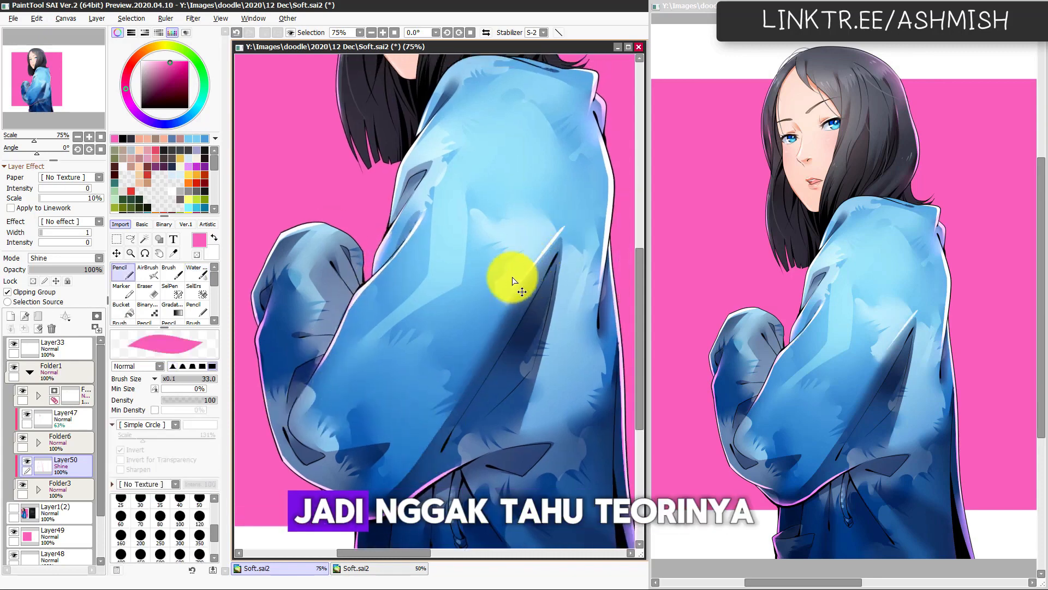
{"action": "key", "text": "c"}
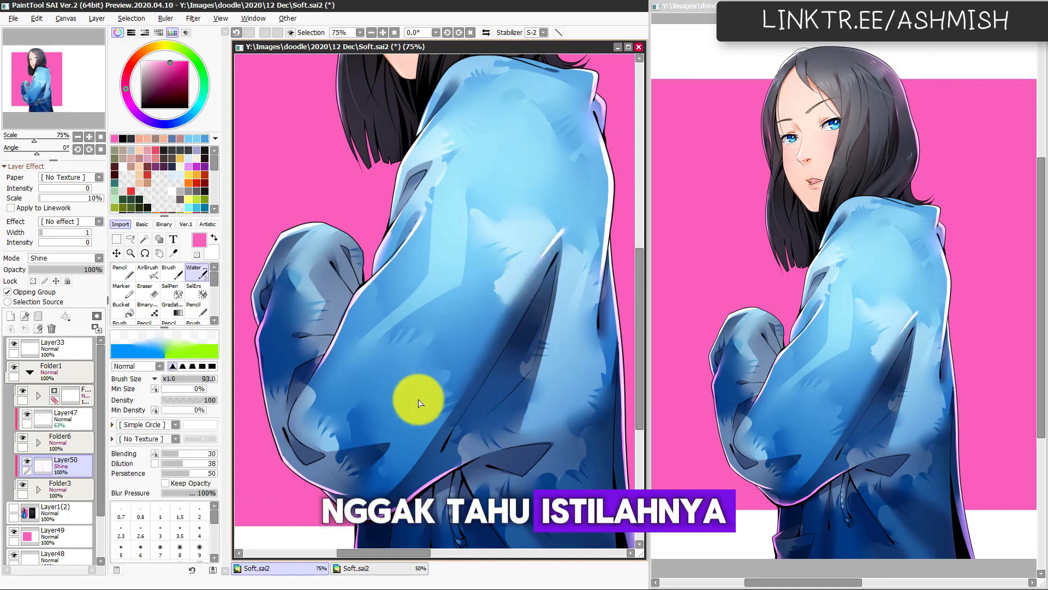
Step: Paint and blend small pink highlights on the far sleeve's crease and along the near sleeve's front edge
{"action": "scroll", "coordinate": [417, 402], "scroll_direction": "up", "scroll_amount": 5}
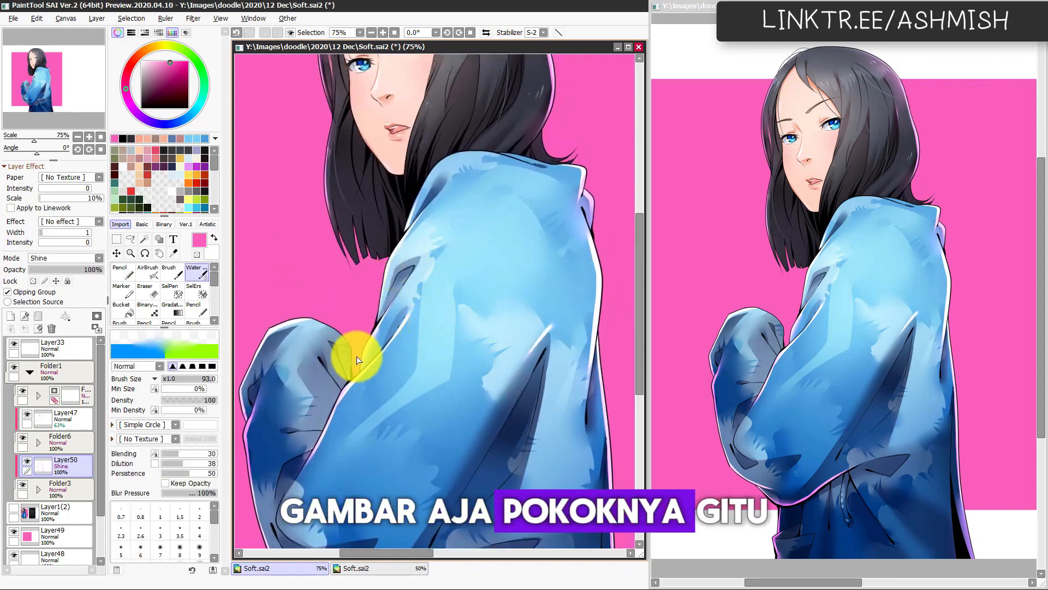
{"action": "key", "text": "n"}
{"action": "key", "text": "c"}
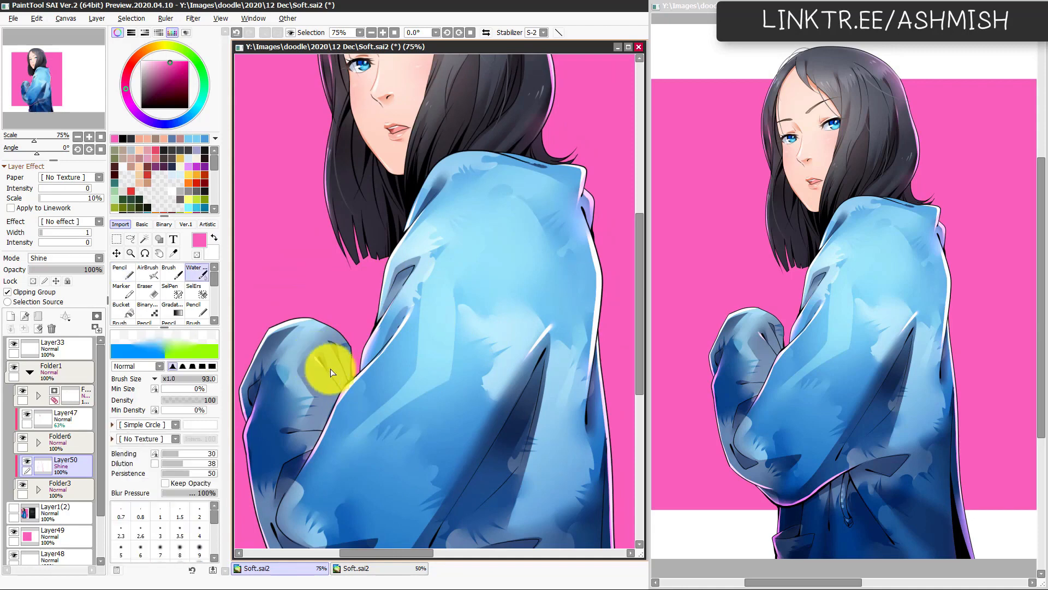
Step: In the mirrored view, paint a tapered pink highlight rising from the jacket's lower hem with the Pencil at size 123 and blend it
{"action": "scroll", "coordinate": [470, 404], "scroll_direction": "down", "scroll_amount": 5}
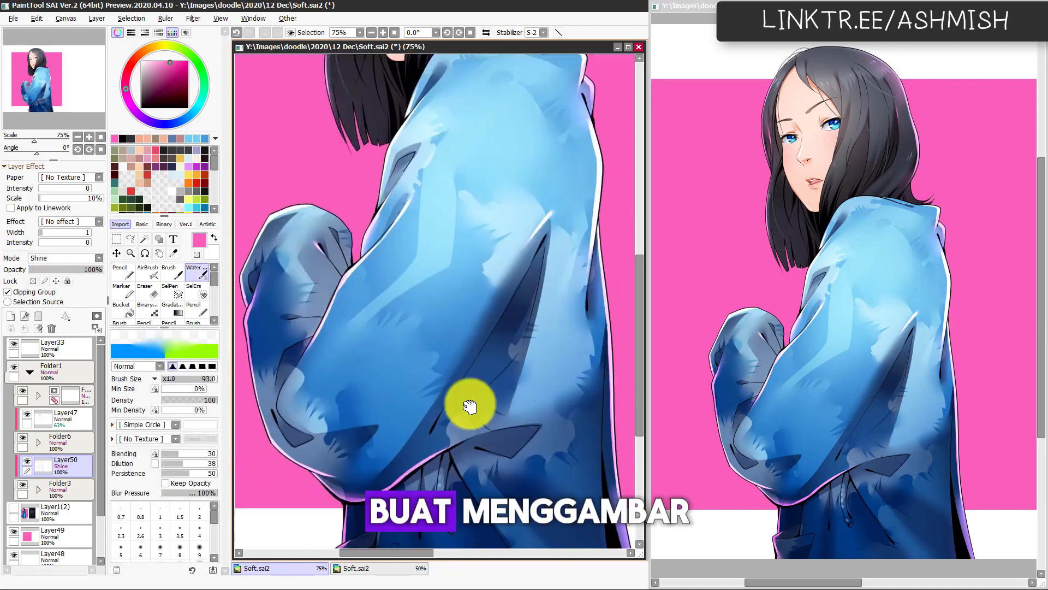
{"action": "left_click_drag", "start_coordinate": [438, 487], "coordinate": [412, 437]}
{"action": "key", "text": "h"}
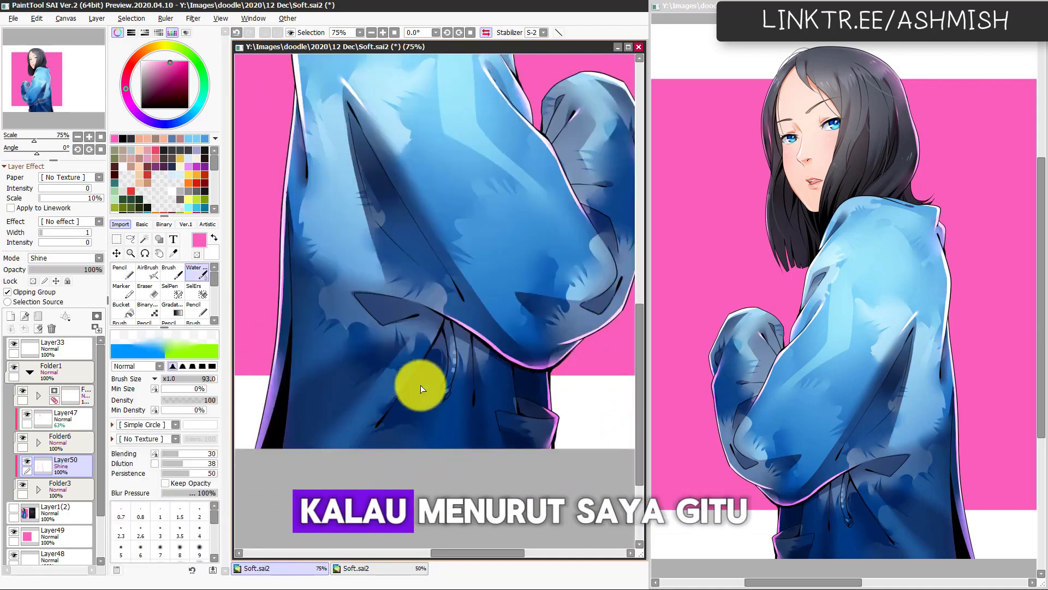
{"action": "key", "text": "n"}
{"action": "left_click_drag", "start_coordinate": [320, 453], "coordinate": [409, 358]}
{"action": "key", "text": "ctrl+z"}
{"action": "left_click_drag", "start_coordinate": [312, 478], "coordinate": [384, 367]}
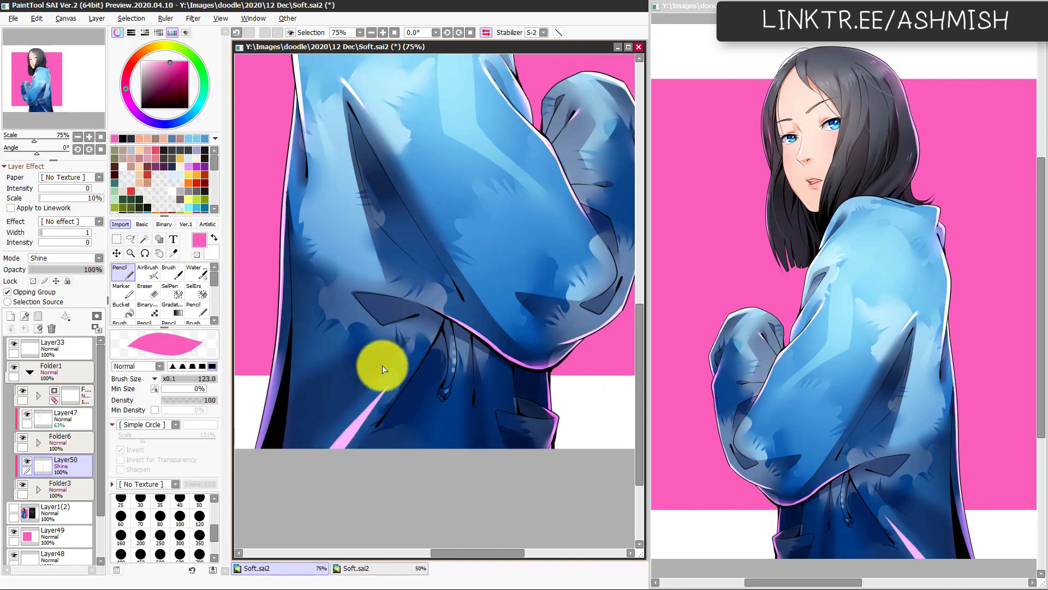
{"action": "key", "text": "ctrl+z"}
{"action": "left_click_drag", "start_coordinate": [316, 472], "coordinate": [369, 393]}
{"action": "key", "text": "c"}
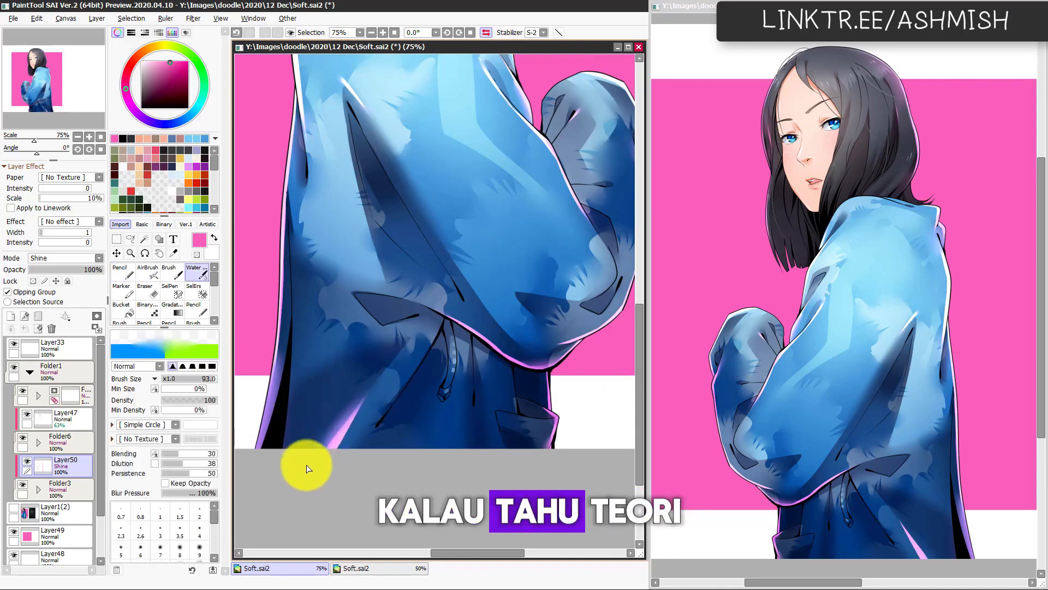
{"action": "left_click_drag", "start_coordinate": [306, 468], "coordinate": [357, 393]}
{"action": "left_click_drag", "start_coordinate": [323, 426], "coordinate": [357, 387]}
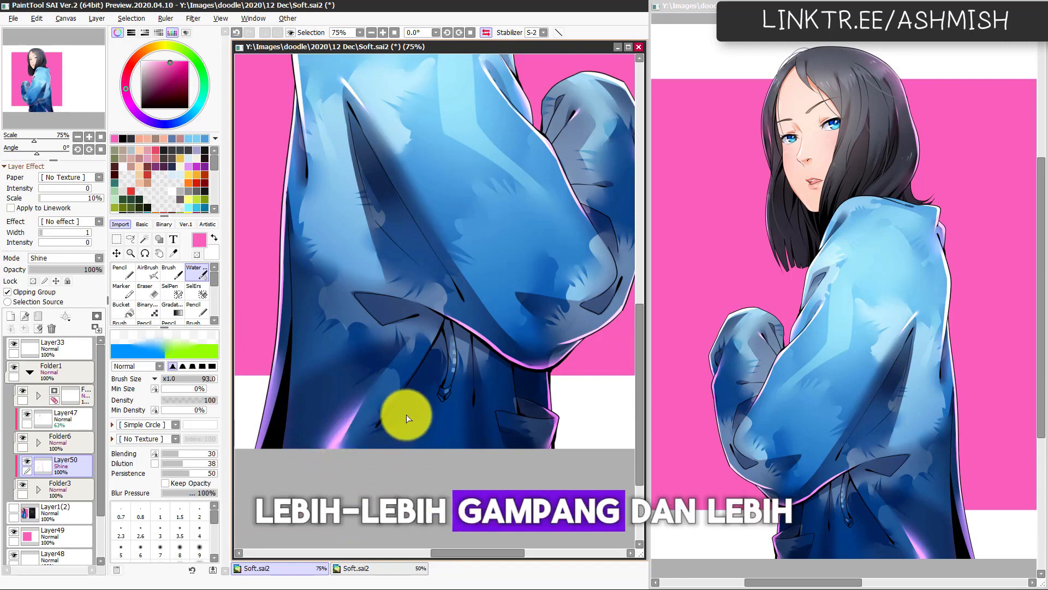
{"action": "key", "text": "h"}
Step: Paint a pink highlight down the jacket's back fold beside the sleeve, redrawing it until it fits, then blend it and check the mirrored view
{"action": "key", "text": "h"}
{"action": "mouse_move", "coordinate": [459, 357]}
{"action": "left_mouse_down"}
{"action": "mouse_move", "coordinate": [419, 453]}
{"action": "mouse_move", "coordinate": [421, 491]}
{"action": "left_mouse_up"}
{"action": "key", "text": "h"}
{"action": "left_click_drag", "start_coordinate": [573, 279], "coordinate": [490, 352]}
{"action": "key", "text": "n"}
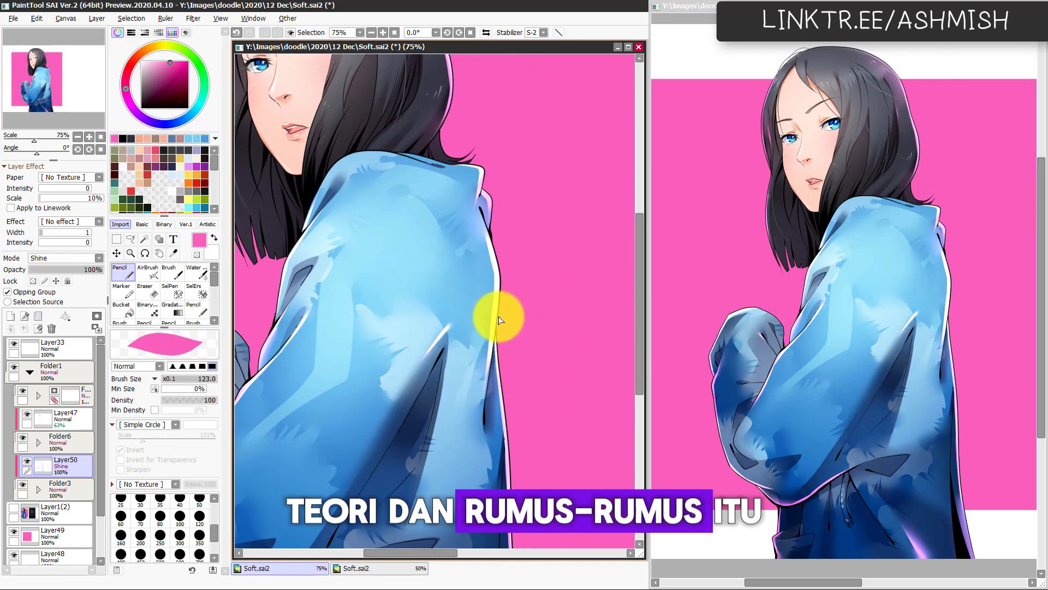
{"action": "left_click_drag", "start_coordinate": [496, 316], "coordinate": [474, 431]}
{"action": "key", "text": "ctrl+z"}
{"action": "left_click_drag", "start_coordinate": [501, 286], "coordinate": [465, 436]}
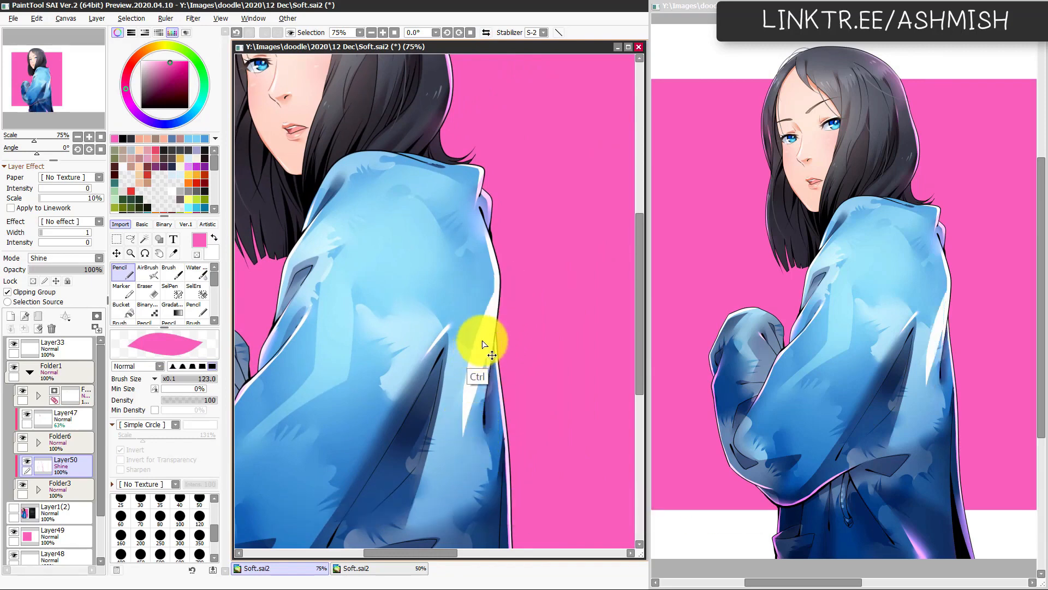
{"action": "key", "text": "ctrl+z"}
{"action": "left_click_drag", "start_coordinate": [496, 312], "coordinate": [449, 419]}
{"action": "key", "text": "c"}
{"action": "left_click_drag", "start_coordinate": [479, 346], "coordinate": [449, 438]}
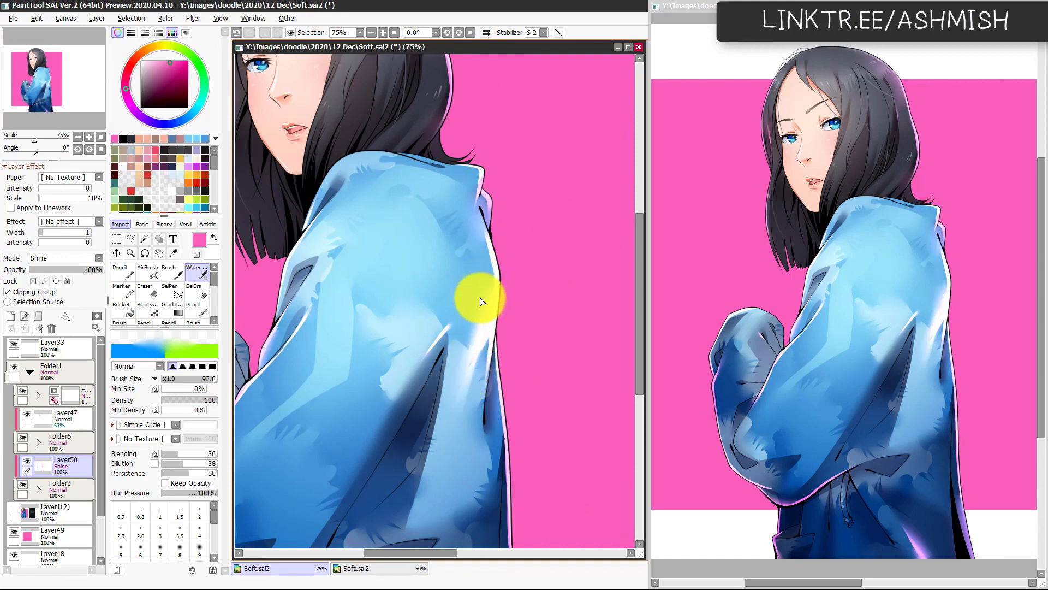
{"action": "key", "text": "h"}
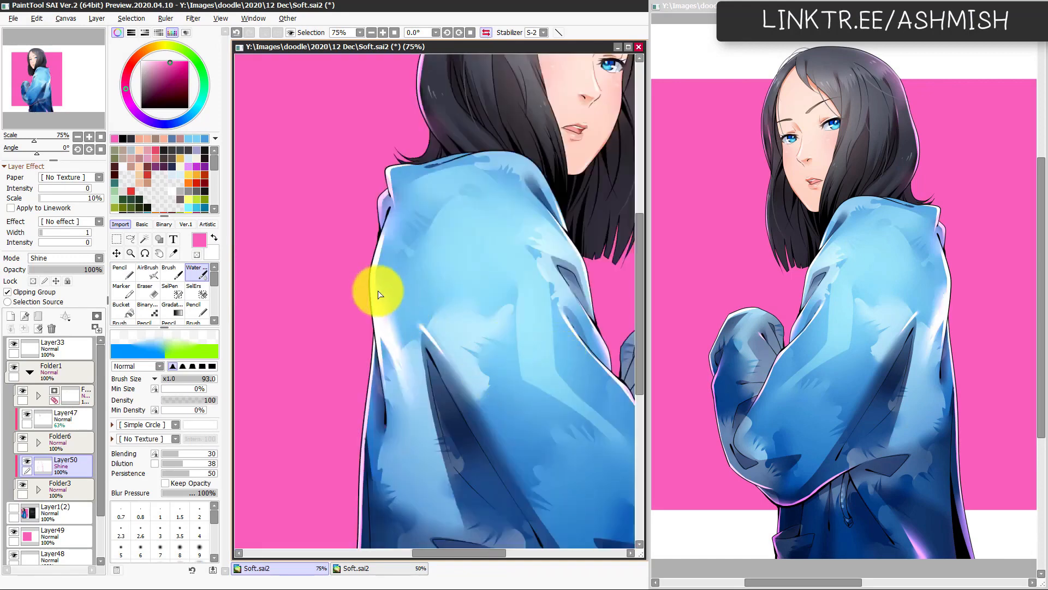
{"action": "key", "text": "h"}
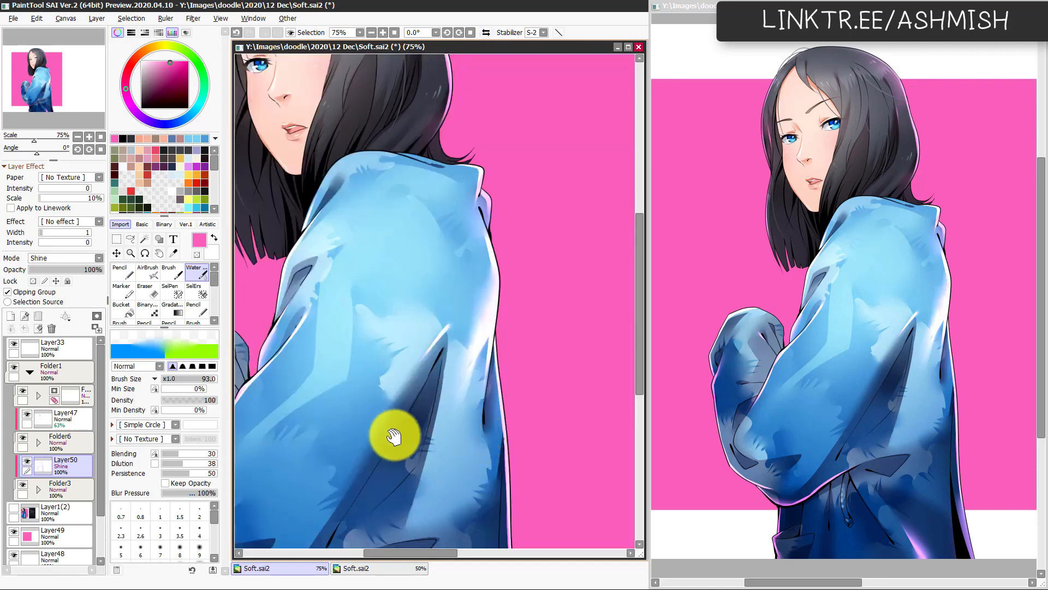
Step: Paint a thin pink highlight along the collar's front edge with the Pencil at size 35, blend it, and check the mirrored view
{"action": "left_click_drag", "start_coordinate": [393, 433], "coordinate": [463, 397]}
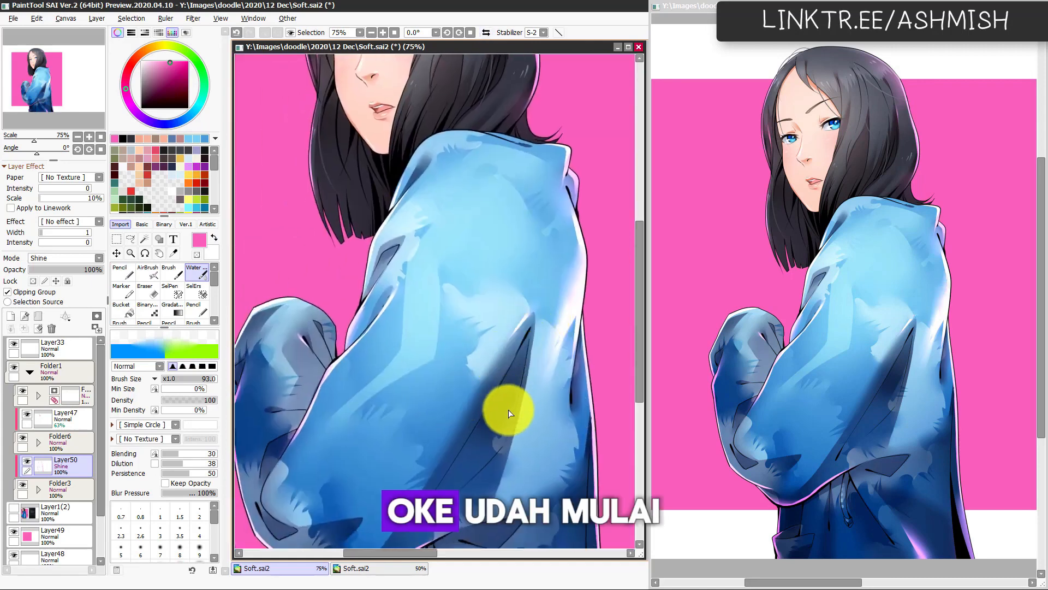
{"action": "scroll", "coordinate": [500, 379], "scroll_direction": "up", "scroll_amount": 3}
{"action": "key", "text": "h"}
{"action": "key", "text": "h"}
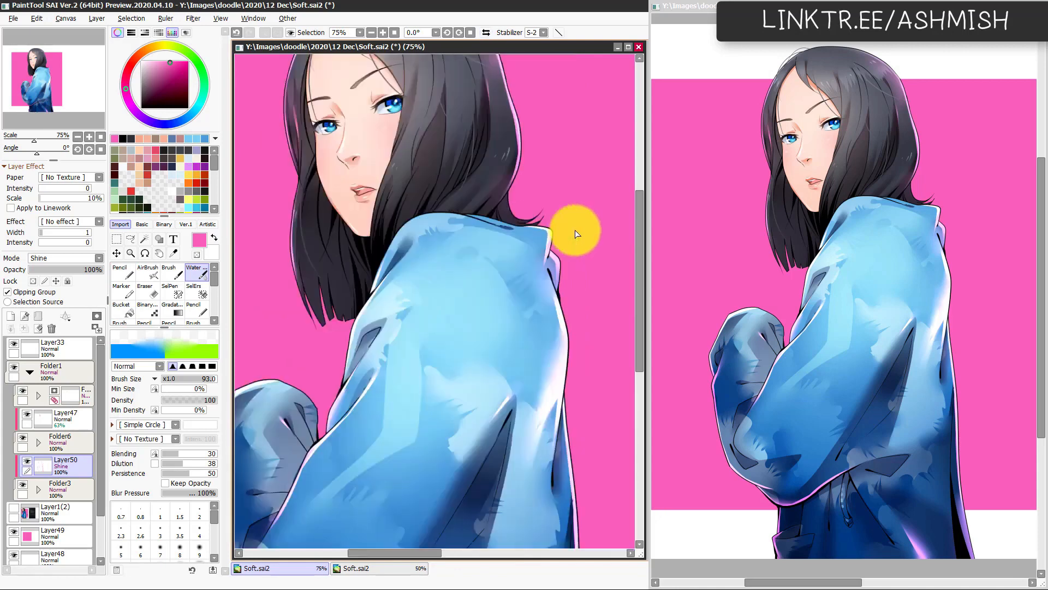
{"action": "key", "text": "n"}
{"action": "mouse_move", "coordinate": [502, 213]}
{"action": "left_mouse_down"}
{"action": "mouse_move", "coordinate": [432, 218]}
{"action": "mouse_move", "coordinate": [392, 255]}
{"action": "left_mouse_up"}
{"action": "key", "text": "ctrl+z"}
{"action": "left_click_drag", "start_coordinate": [438, 213], "coordinate": [392, 258]}
{"action": "left_click_drag", "start_coordinate": [434, 219], "coordinate": [392, 255]}
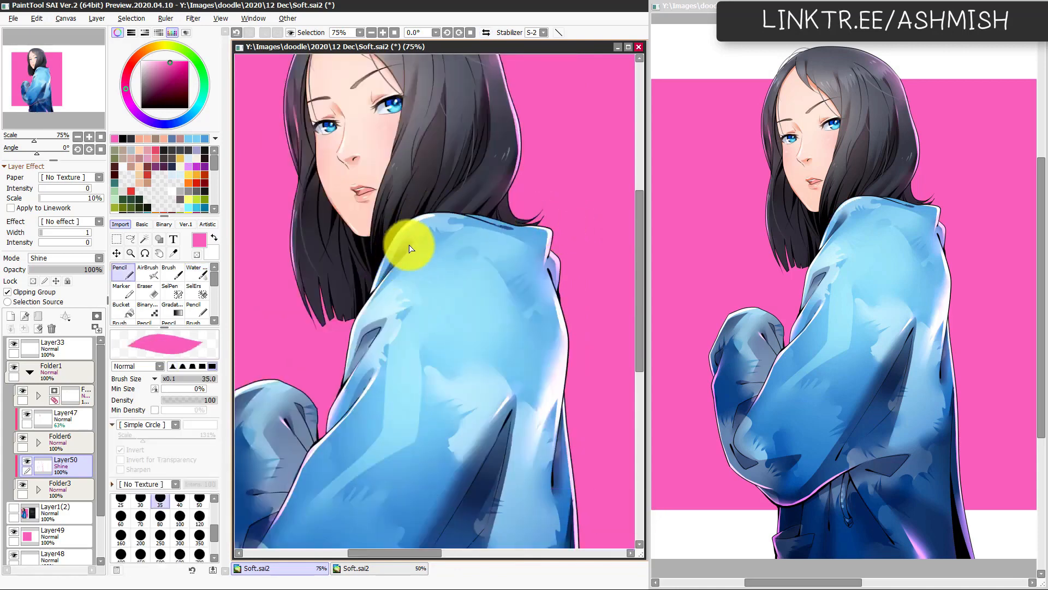
{"action": "key", "text": "c"}
{"action": "mouse_move", "coordinate": [428, 221]}
{"action": "left_mouse_down"}
{"action": "mouse_move", "coordinate": [405, 244]}
{"action": "mouse_move", "coordinate": [444, 398]}
{"action": "left_mouse_up"}
{"action": "key", "text": "h"}
{"action": "key", "text": "h"}
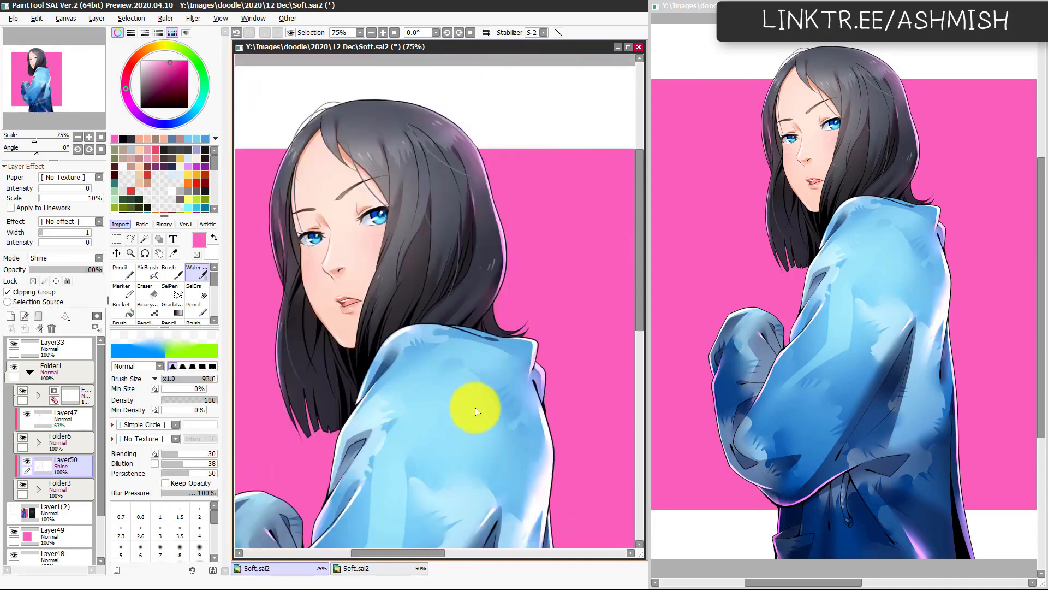
Step: Duplicate the line art in Folder6 together with its clipped Layer47 and merge the copies into a single layer
{"action": "key", "text": "Page_Down"}
{"action": "left_click_drag", "start_coordinate": [452, 481], "coordinate": [467, 428]}
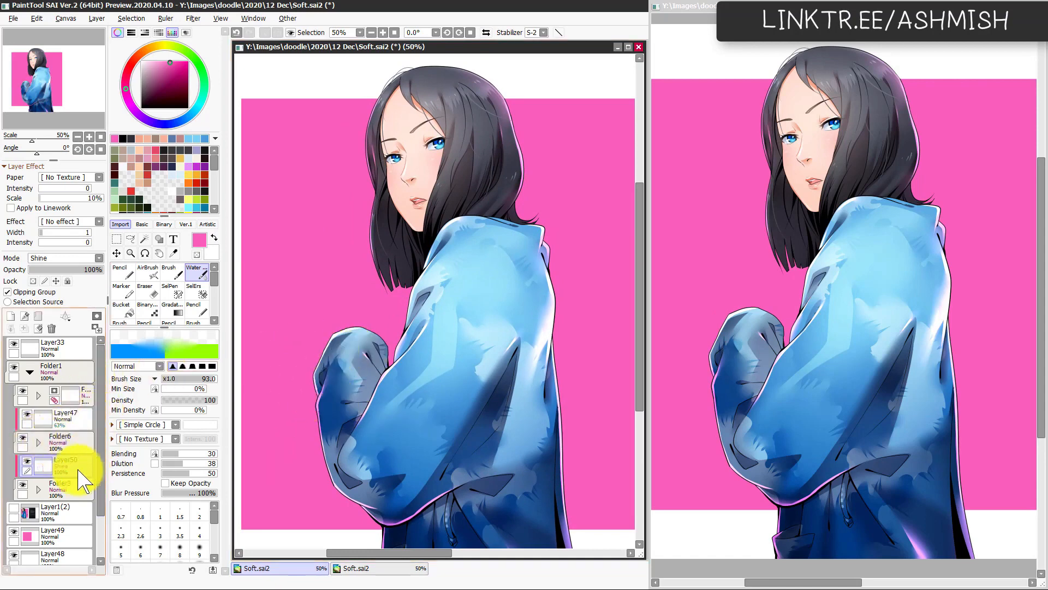
{"action": "left_click", "coordinate": [22, 438]}
{"action": "left_click", "coordinate": [22, 439]}
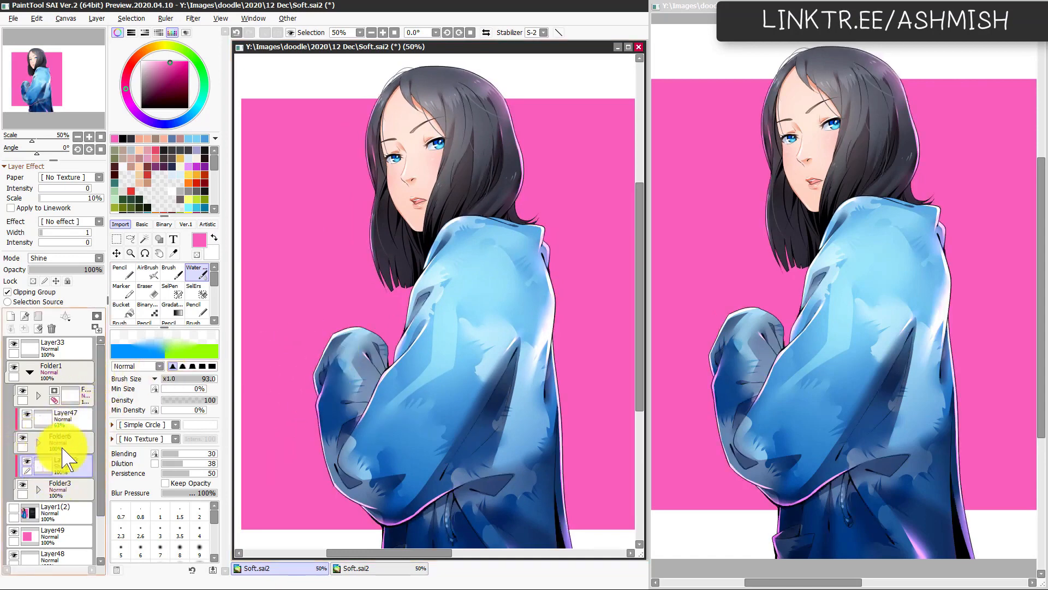
{"action": "left_click", "coordinate": [57, 442]}
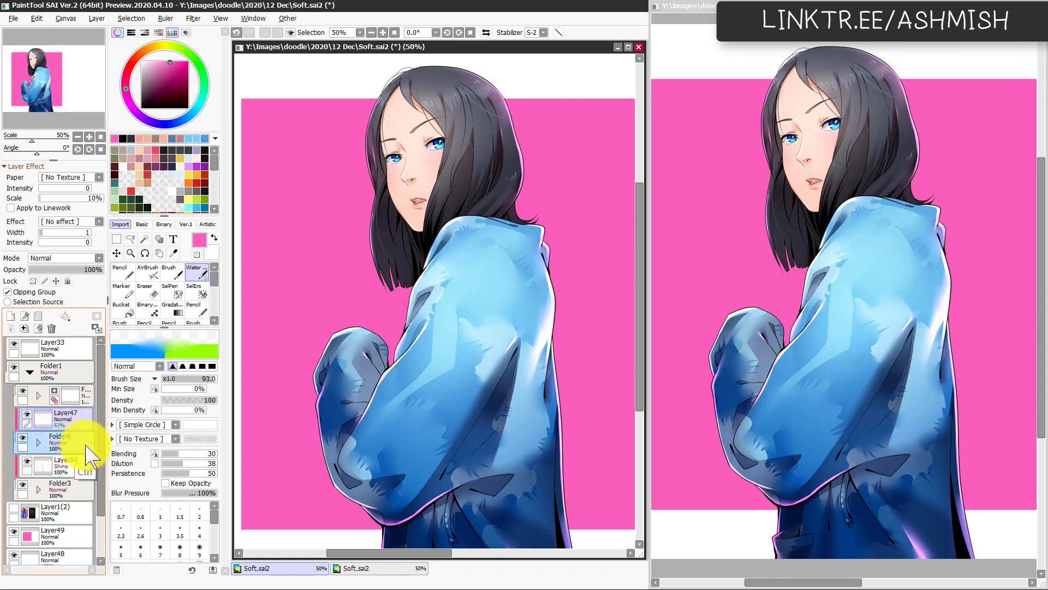
{"action": "key", "text": "ctrl+j"}
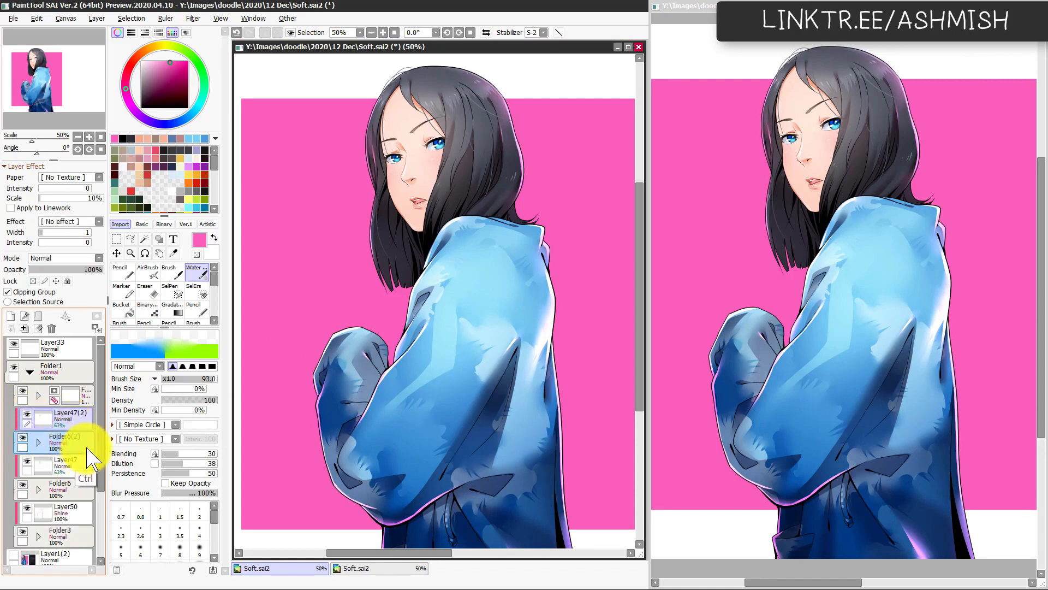
{"action": "key", "text": "ctrl+e"}
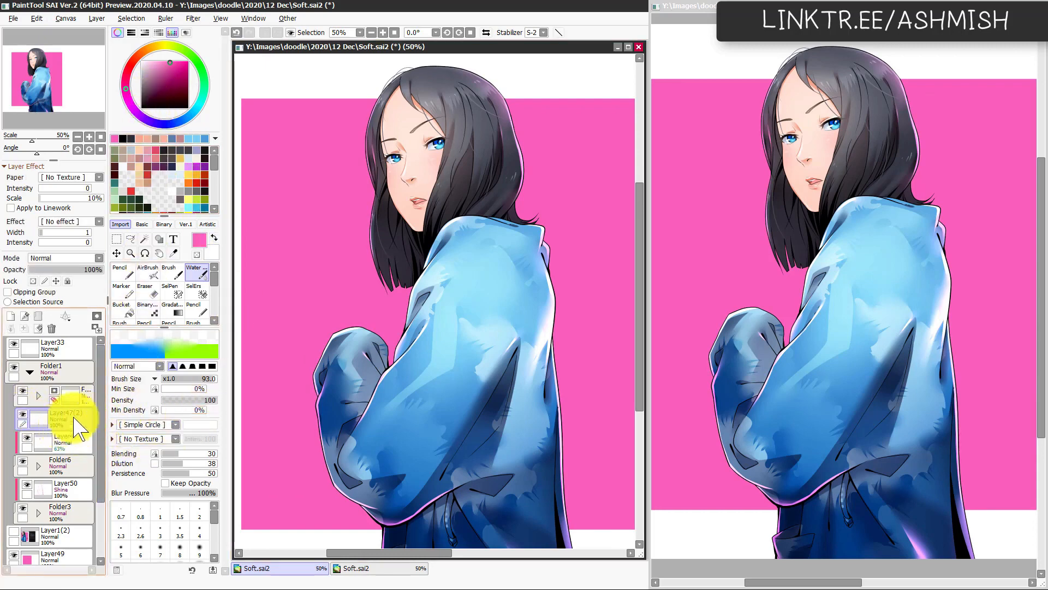
Step: Apply a Gaussian Blur with a radius of 3.0 to the merged line art copy
{"action": "left_click", "coordinate": [192, 19]}
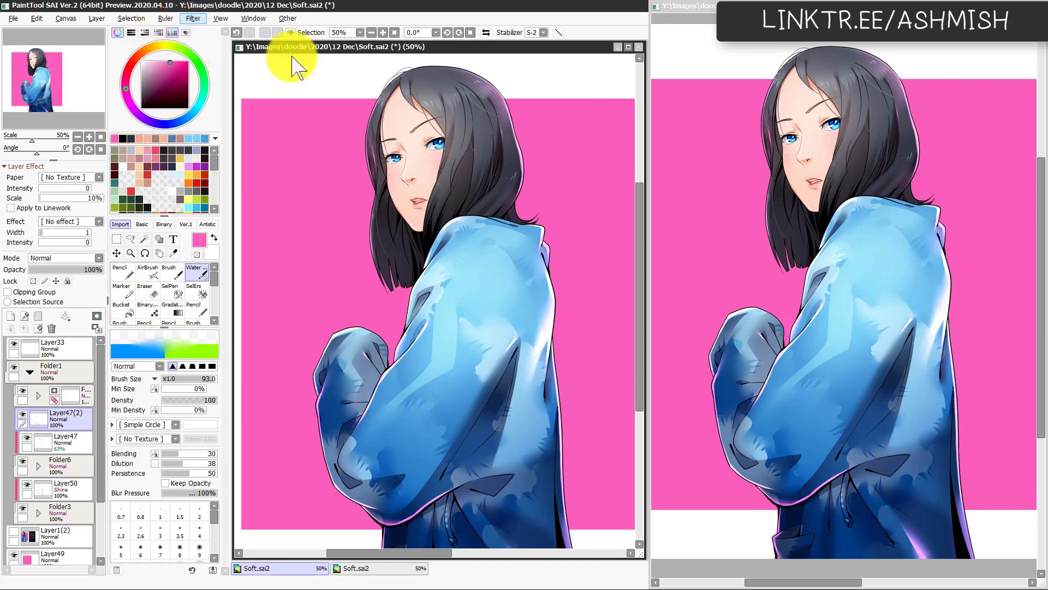
{"action": "left_click_drag", "start_coordinate": [774, 429], "coordinate": [776, 430]}
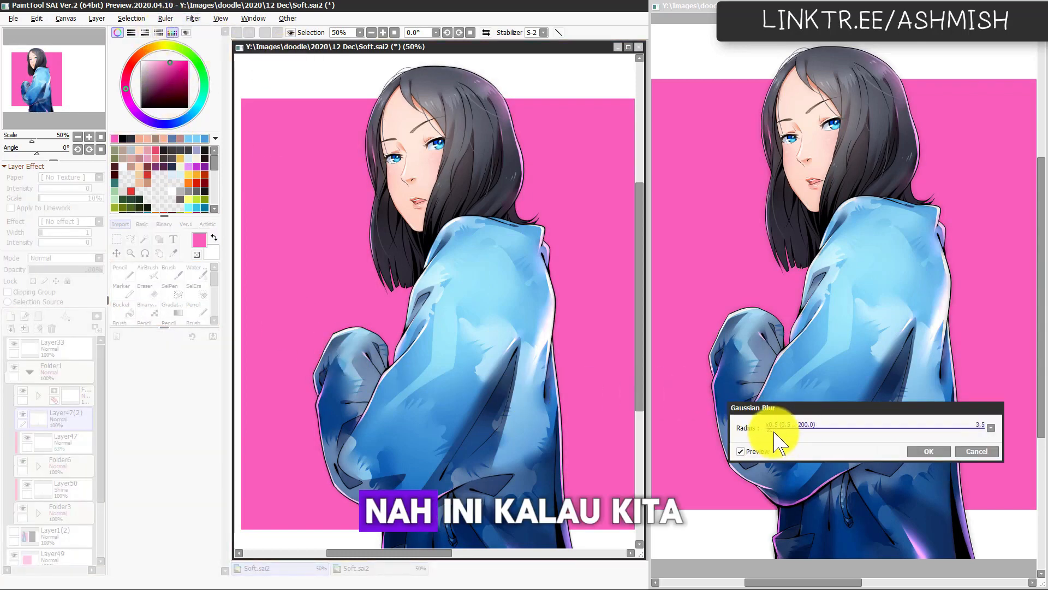
{"action": "scroll", "coordinate": [774, 432], "scroll_direction": "up", "scroll_amount": 4}
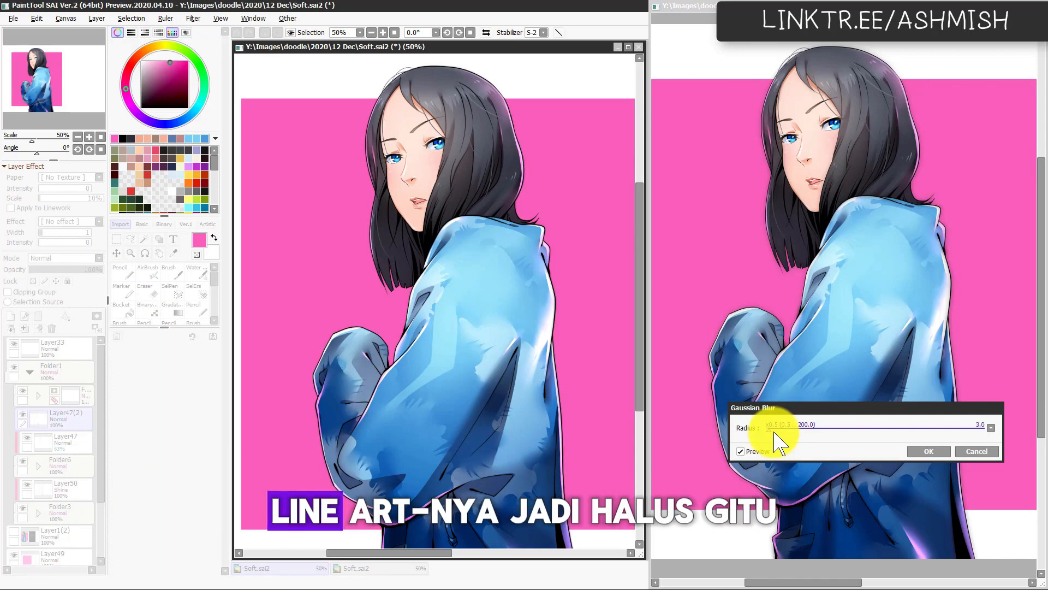
{"action": "scroll", "coordinate": [774, 433], "scroll_direction": "up", "scroll_amount": 2}
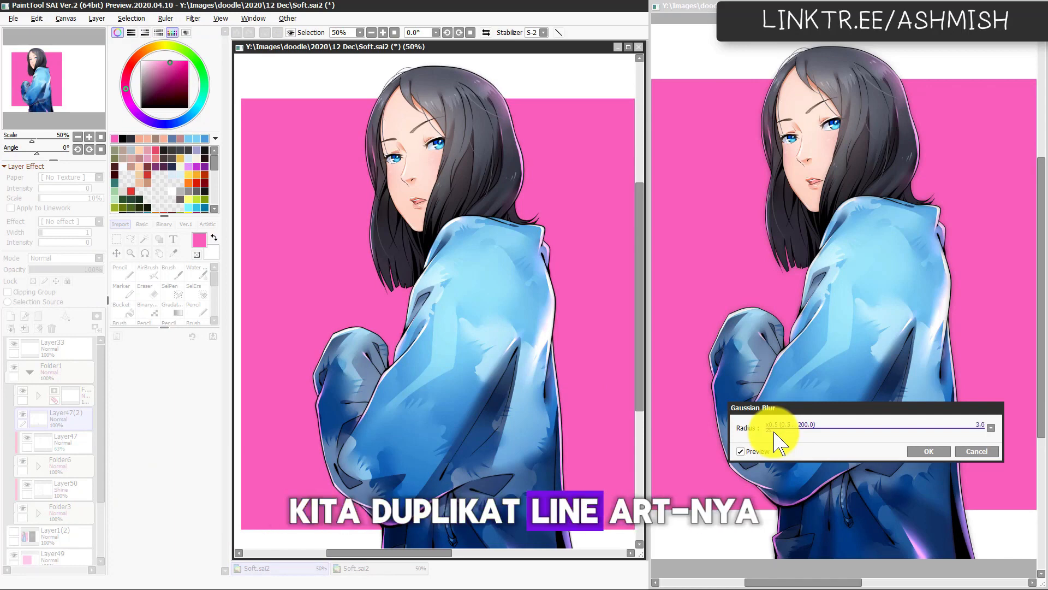
{"action": "left_click", "coordinate": [919, 456]}
Step: Lower the blurred line art copy's opacity to 51% and check the effect up close
{"action": "left_click", "coordinate": [71, 269]}
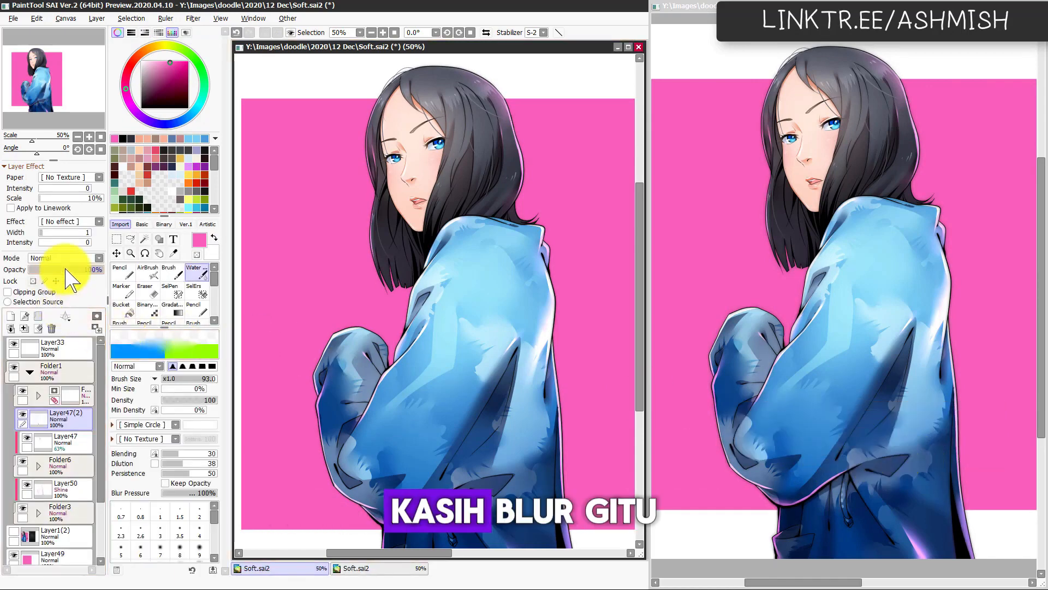
{"action": "mouse_move", "coordinate": [66, 269]}
{"action": "left_mouse_down"}
{"action": "mouse_move", "coordinate": [82, 269]}
{"action": "mouse_move", "coordinate": [72, 278]}
{"action": "left_mouse_up"}
{"action": "key", "text": "Page_Up"}
{"action": "key", "text": "Page_Up"}
{"action": "key", "text": "Page_Down"}
{"action": "key", "text": "Page_Down"}
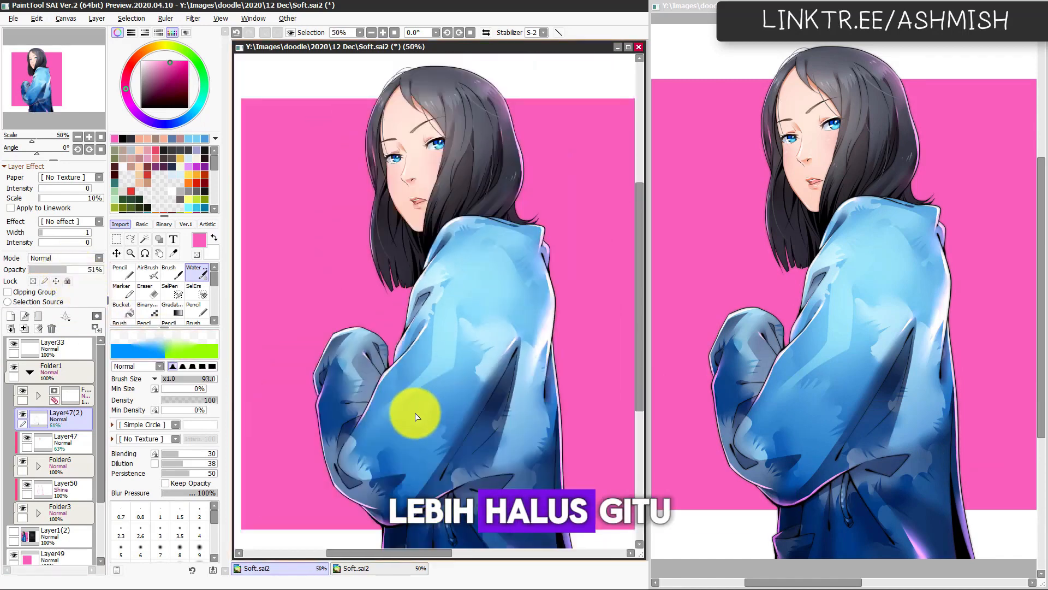
Step: Examine the whole illustration at different zoom levels to judge the softened line art and rim lighting
{"action": "left_click_drag", "start_coordinate": [416, 417], "coordinate": [446, 445]}
{"action": "left_click_drag", "start_coordinate": [438, 398], "coordinate": [440, 415]}
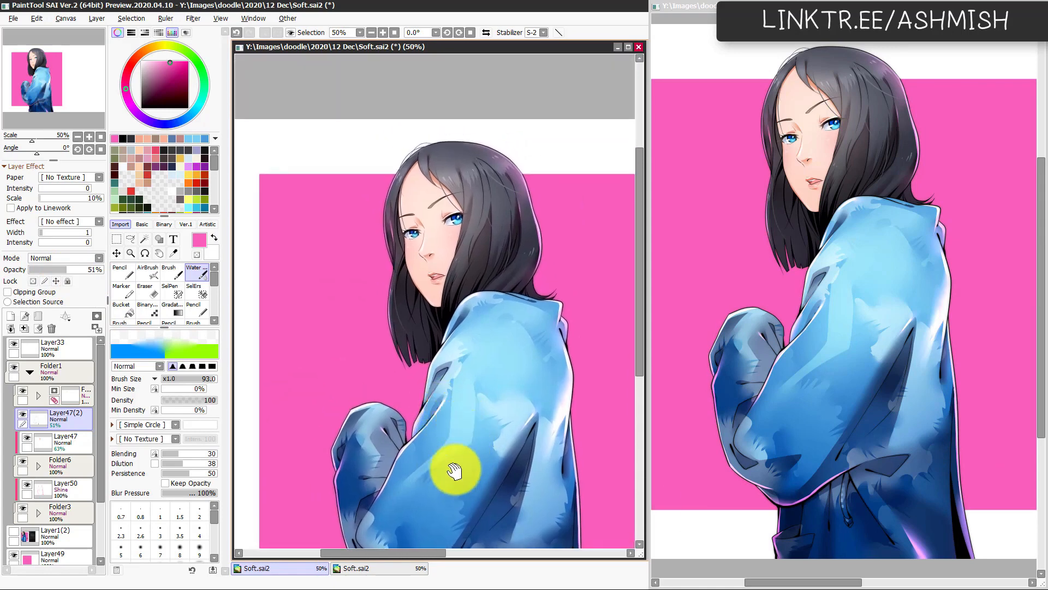
{"action": "left_click_drag", "start_coordinate": [461, 468], "coordinate": [496, 407]}
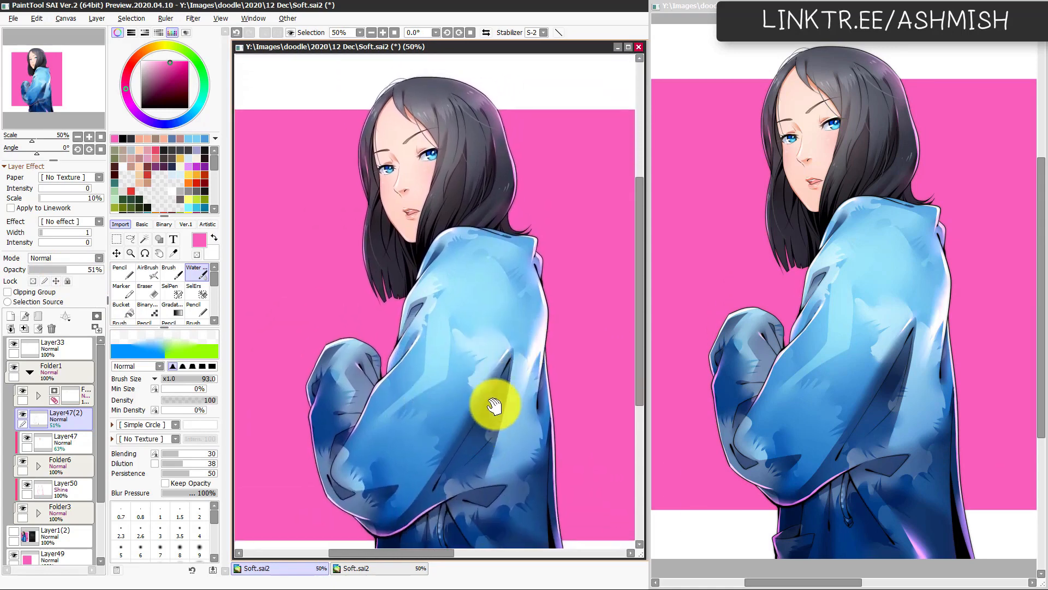
{"action": "key", "text": "Page_Down"}
{"action": "left_click_drag", "start_coordinate": [519, 447], "coordinate": [449, 441]}
{"action": "key", "text": "Page_Up"}
{"action": "key", "text": "Page_Down"}
{"action": "key", "text": "Page_Up"}
{"action": "key", "text": "Page_Down"}
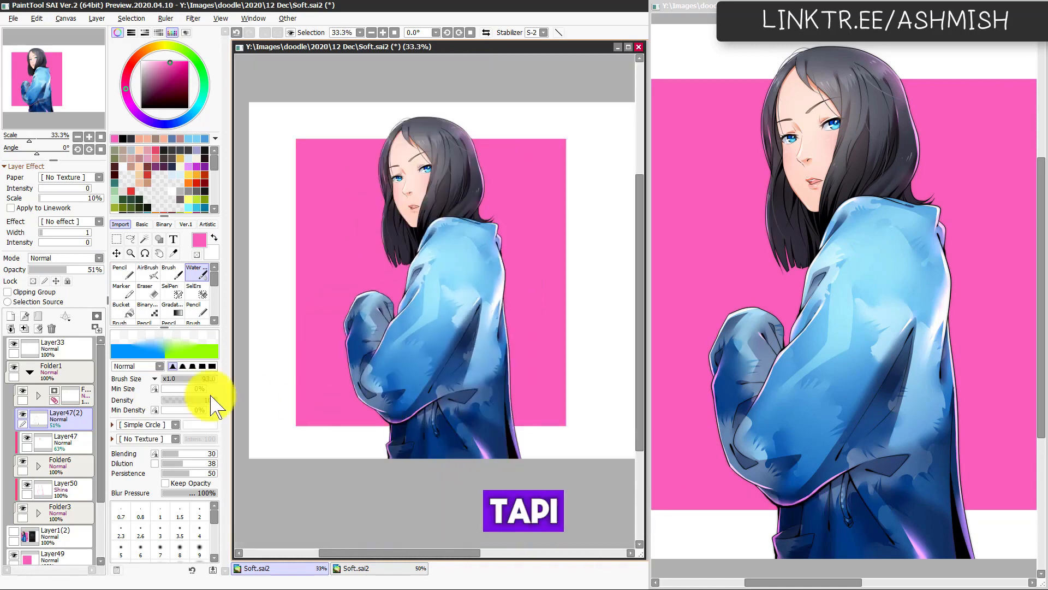
Step: Collapse Folder1 and add a new layer above it as a clipping group in Screen mode
{"action": "left_click", "coordinate": [15, 367]}
{"action": "left_click", "coordinate": [15, 367]}
{"action": "left_click", "coordinate": [29, 372]}
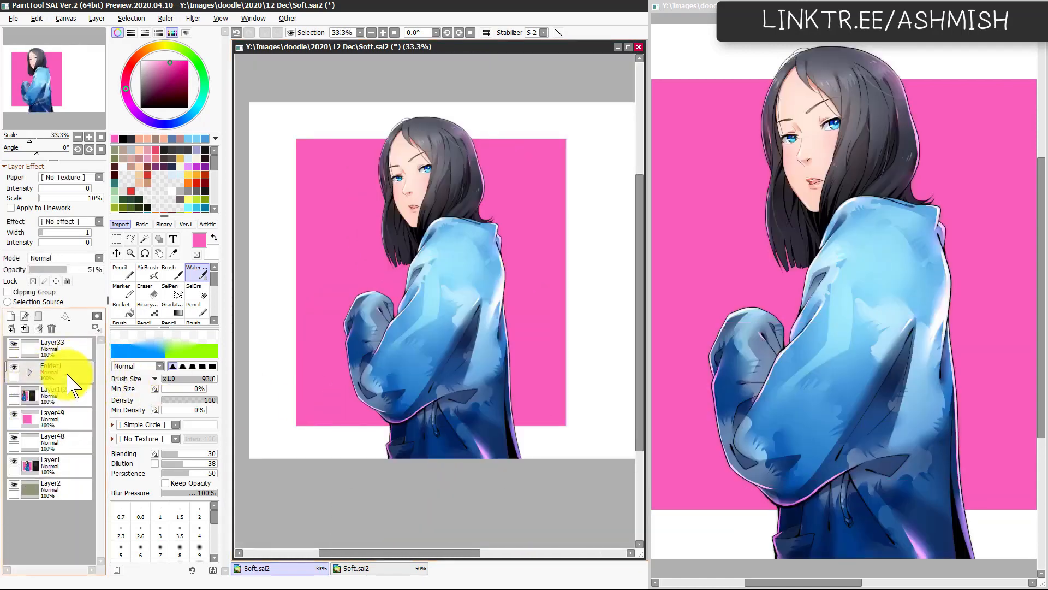
{"action": "left_click", "coordinate": [11, 316]}
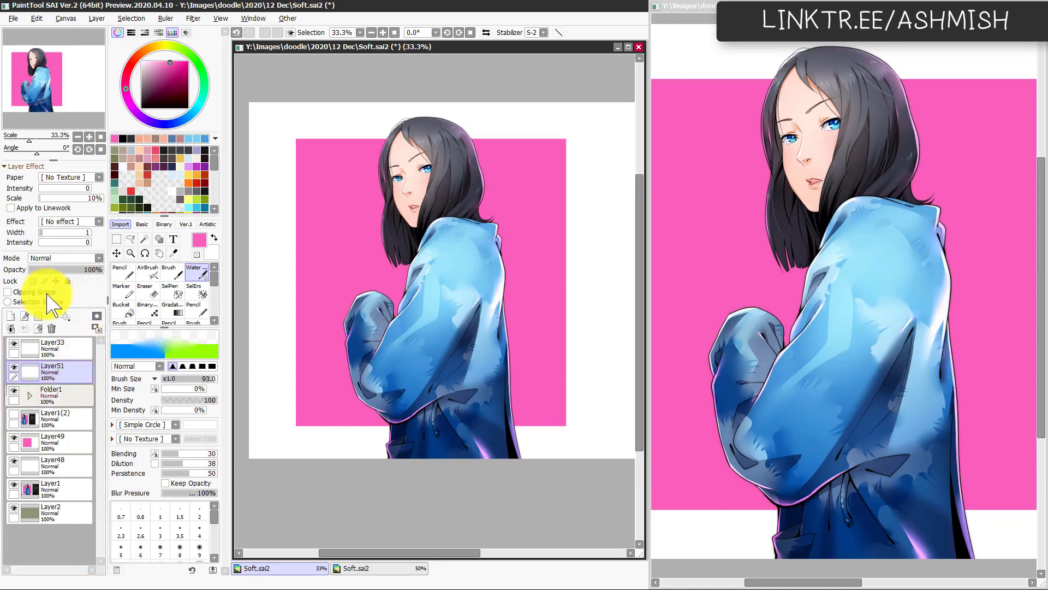
{"action": "left_click", "coordinate": [43, 294]}
{"action": "left_click", "coordinate": [70, 258]}
{"action": "left_click", "coordinate": [61, 293]}
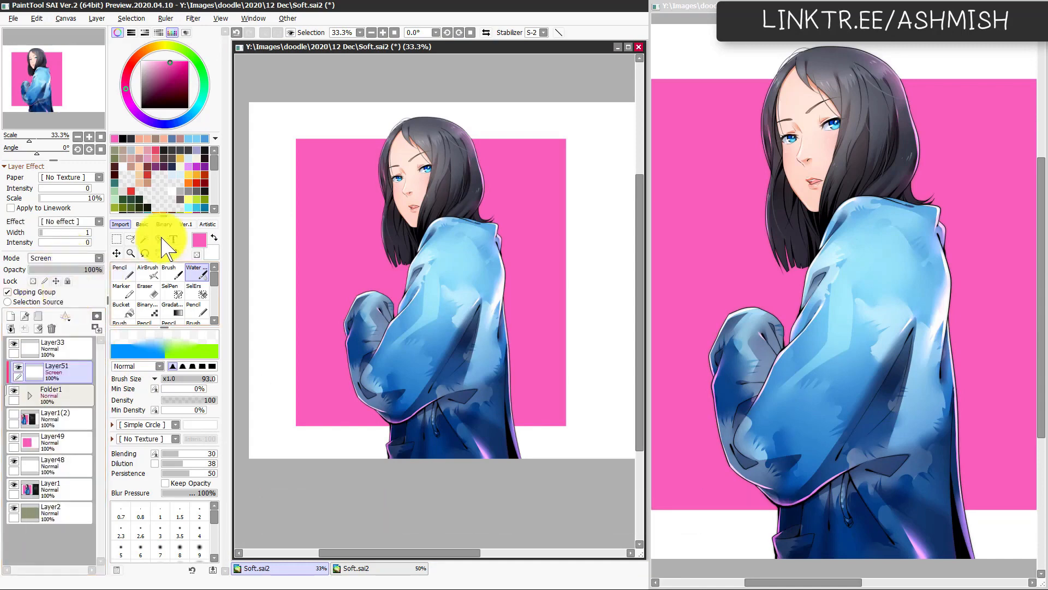
Step: Airbrush a soft pink glow across the lower part of the jacket with a very large brush
{"action": "left_click", "coordinate": [188, 208]}
{"action": "key", "text": "b"}
{"action": "mouse_move", "coordinate": [391, 435]}
{"action": "left_mouse_down"}
{"action": "mouse_move", "coordinate": [316, 472]}
{"action": "mouse_move", "coordinate": [546, 445]}
{"action": "mouse_move", "coordinate": [372, 512]}
{"action": "mouse_move", "coordinate": [413, 488]}
{"action": "mouse_move", "coordinate": [330, 493]}
{"action": "left_mouse_up"}
{"action": "key", "text": "ctrl+z"}
{"action": "left_click", "coordinate": [553, 386], "text": "alt"}
{"action": "key", "text": "ctrl+z"}
{"action": "mouse_move", "coordinate": [394, 471]}
{"action": "left_mouse_down"}
{"action": "mouse_move", "coordinate": [426, 460]}
{"action": "mouse_move", "coordinate": [499, 466]}
{"action": "mouse_move", "coordinate": [410, 444]}
{"action": "left_mouse_up"}
{"action": "mouse_move", "coordinate": [512, 457]}
{"action": "left_mouse_down"}
{"action": "mouse_move", "coordinate": [512, 475]}
{"action": "mouse_move", "coordinate": [350, 440]}
{"action": "left_mouse_up"}
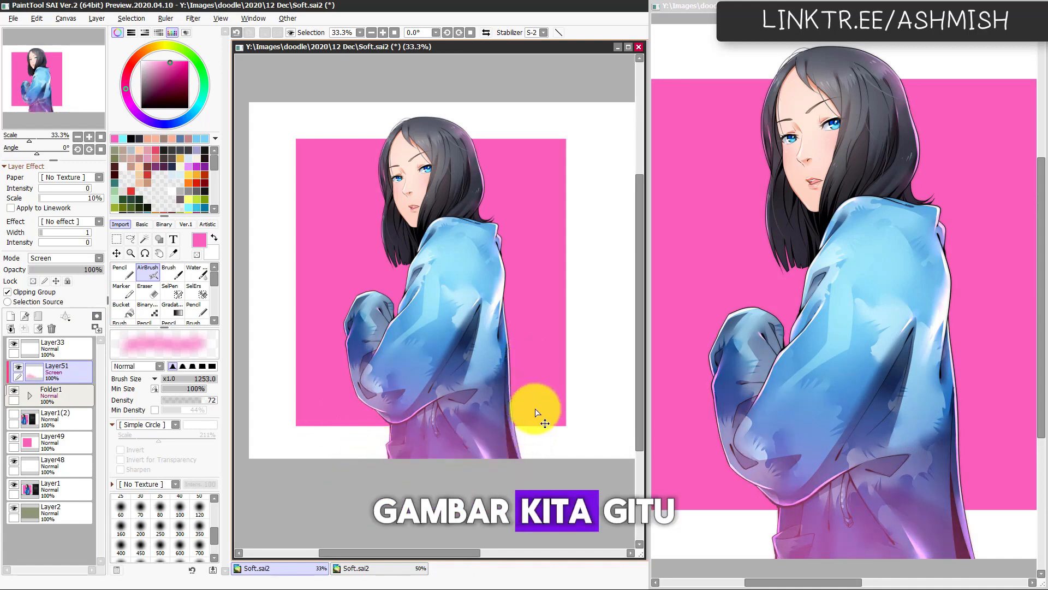
Step: Adjust the pink glow with Hue/Saturation, setting hue +13, saturation +40 and luminance +4
{"action": "key", "text": "ctrl+u"}
{"action": "mouse_move", "coordinate": [206, 466]}
{"action": "left_mouse_down"}
{"action": "mouse_move", "coordinate": [245, 466]}
{"action": "mouse_move", "coordinate": [212, 481]}
{"action": "mouse_move", "coordinate": [203, 452]}
{"action": "mouse_move", "coordinate": [215, 451]}
{"action": "mouse_move", "coordinate": [213, 460]}
{"action": "left_mouse_up"}
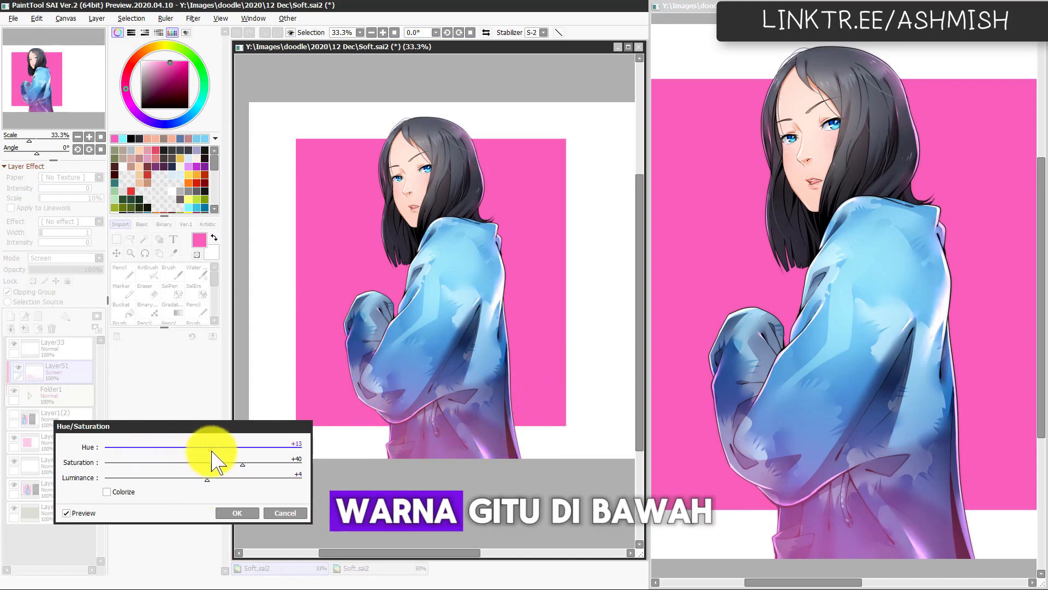
{"action": "left_click", "coordinate": [237, 513]}
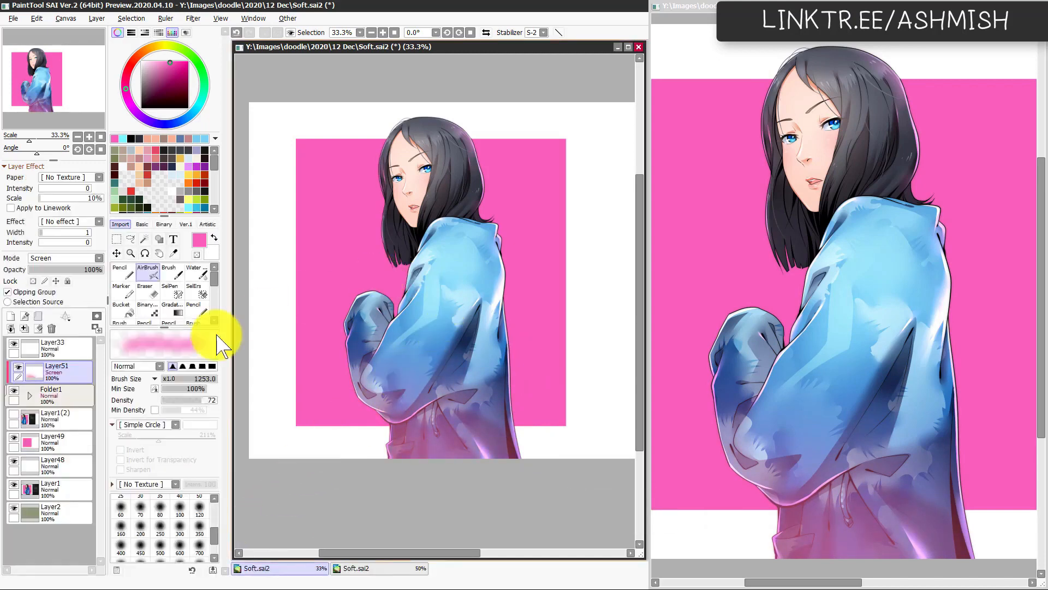
Step: Add a clipped Overlay layer above the glow and airbrush a pale skin tone sampled from the face over the hair
{"action": "left_click", "coordinate": [10, 316]}
{"action": "left_click", "coordinate": [69, 258]}
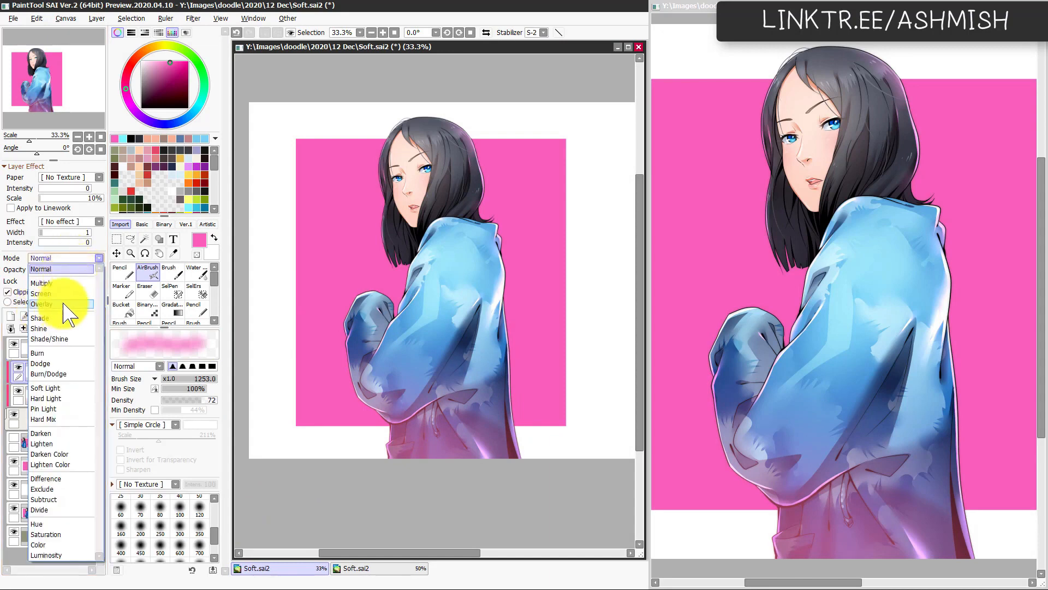
{"action": "left_click", "coordinate": [62, 304]}
{"action": "scroll", "coordinate": [409, 232], "scroll_direction": "up", "scroll_amount": 1}
{"action": "left_click_drag", "start_coordinate": [409, 232], "coordinate": [377, 326]}
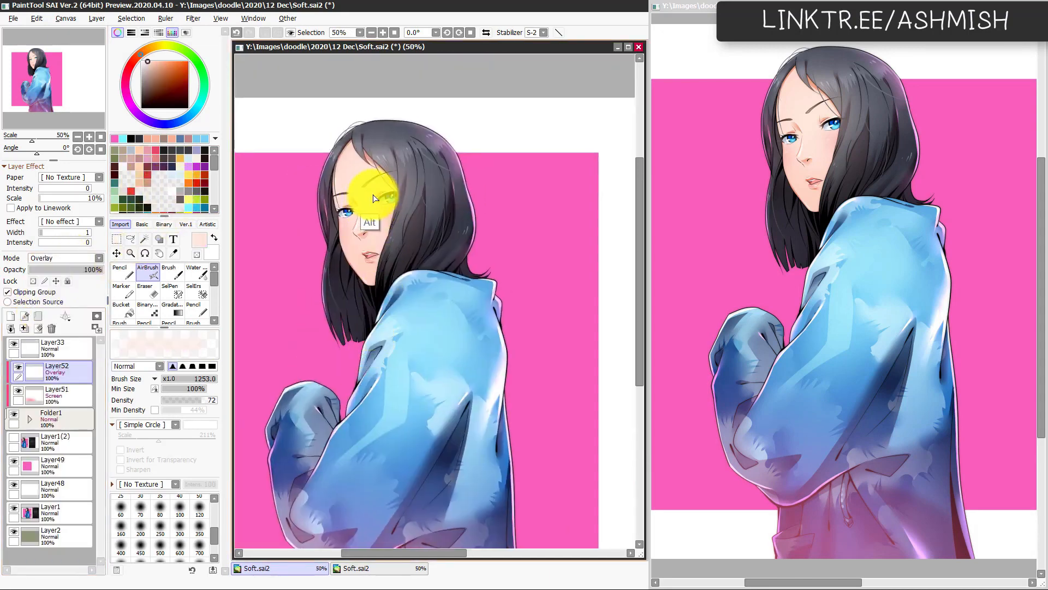
{"action": "left_click_drag", "start_coordinate": [373, 198], "coordinate": [353, 198]}
{"action": "mouse_move", "coordinate": [456, 159]}
{"action": "left_mouse_down"}
{"action": "mouse_move", "coordinate": [520, 182]}
{"action": "mouse_move", "coordinate": [481, 181]}
{"action": "mouse_move", "coordinate": [498, 221]}
{"action": "mouse_move", "coordinate": [491, 252]}
{"action": "mouse_move", "coordinate": [514, 272]}
{"action": "left_mouse_up"}
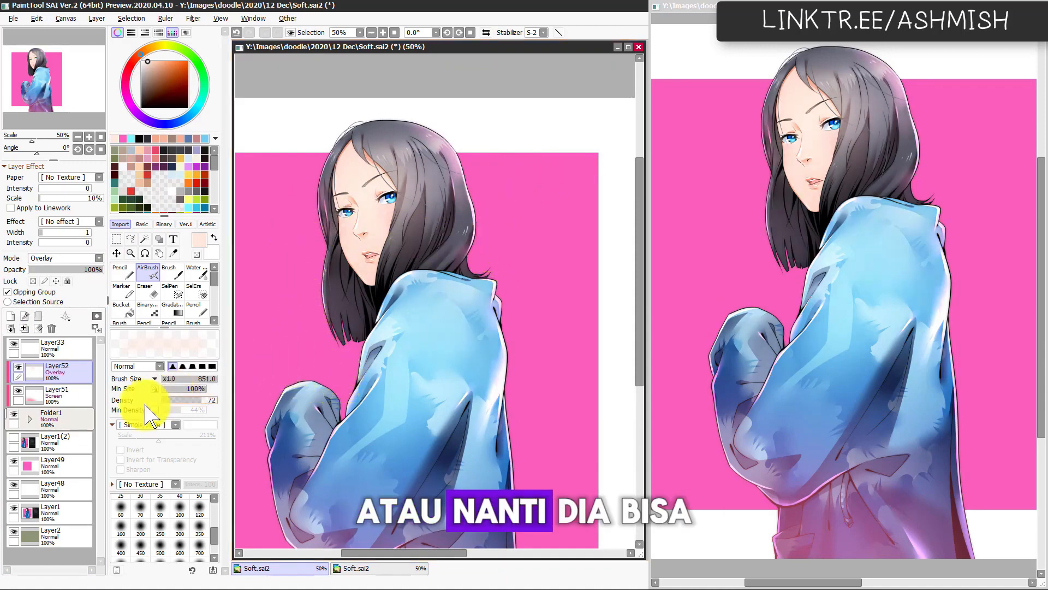
Step: Switch Layer52 to Screen mode and airbrush more pale light over the top and front of the hair
{"action": "left_click", "coordinate": [76, 257]}
{"action": "left_click", "coordinate": [66, 294]}
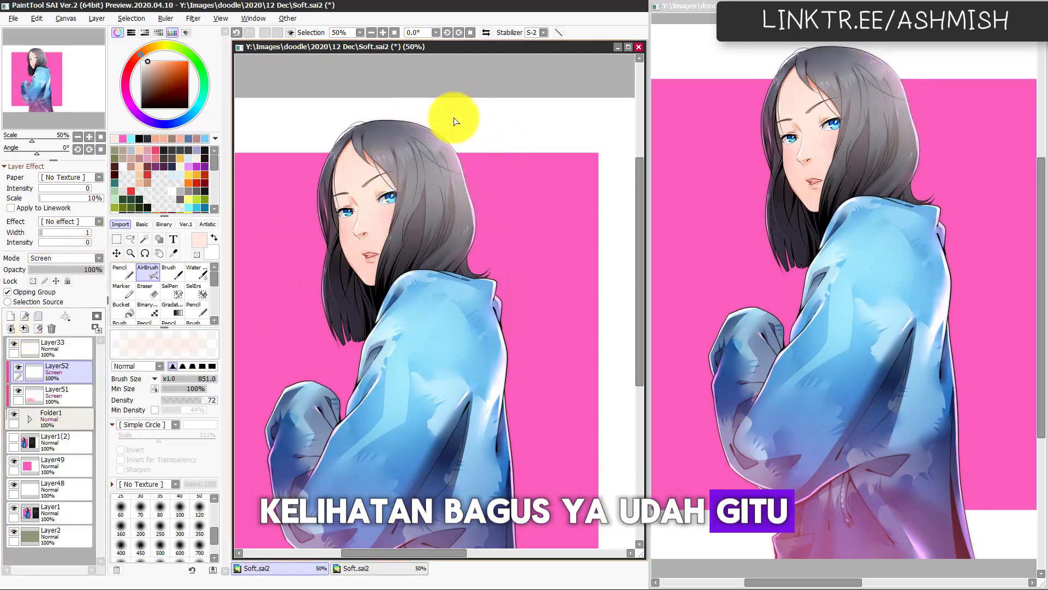
{"action": "left_click_drag", "start_coordinate": [298, 150], "coordinate": [294, 189]}
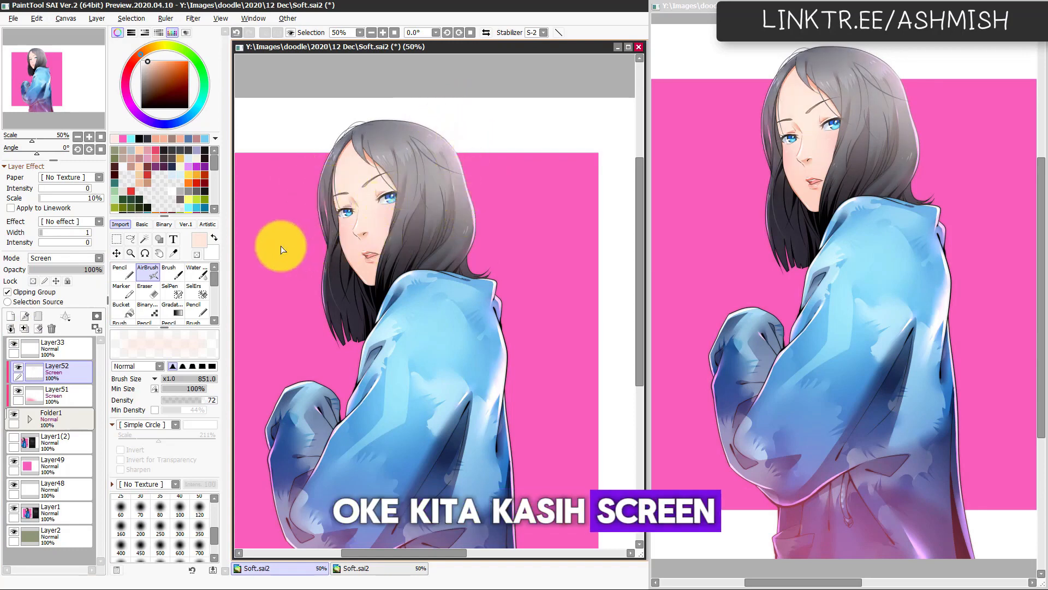
{"action": "left_click_drag", "start_coordinate": [283, 250], "coordinate": [286, 322]}
{"action": "mouse_move", "coordinate": [322, 153]}
{"action": "left_mouse_down"}
{"action": "mouse_move", "coordinate": [339, 106]}
{"action": "mouse_move", "coordinate": [388, 124]}
{"action": "mouse_move", "coordinate": [398, 89]}
{"action": "mouse_move", "coordinate": [459, 102]}
{"action": "left_mouse_up"}
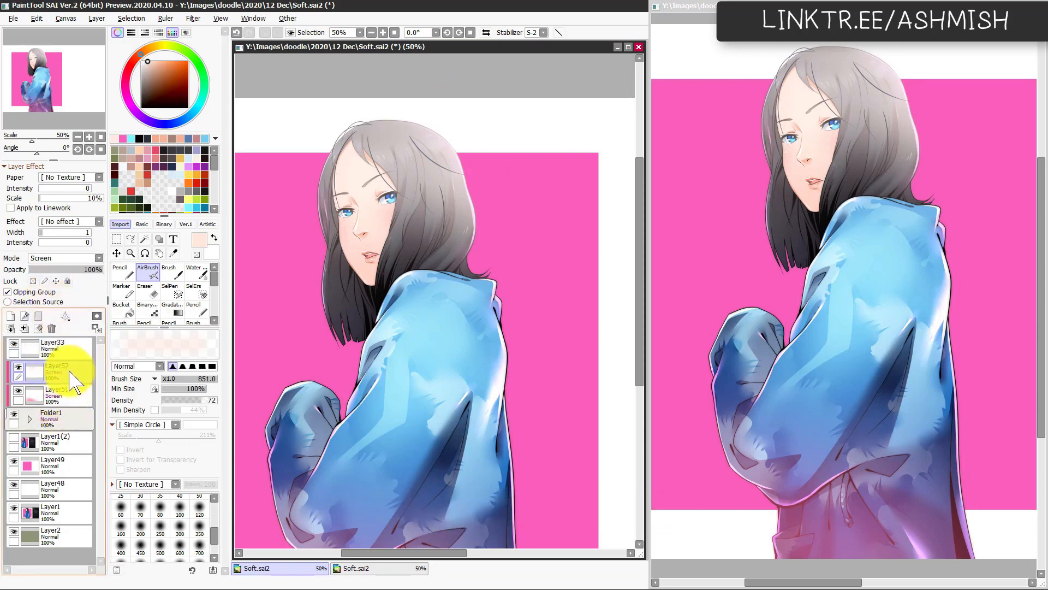
Step: Move both glow layers above Layer33 and group Layer33 with Folder1 into a new folder beneath them
{"action": "mouse_move", "coordinate": [71, 377]}
{"action": "left_mouse_down"}
{"action": "mouse_move", "coordinate": [69, 347]}
{"action": "mouse_move", "coordinate": [71, 363]}
{"action": "left_mouse_up"}
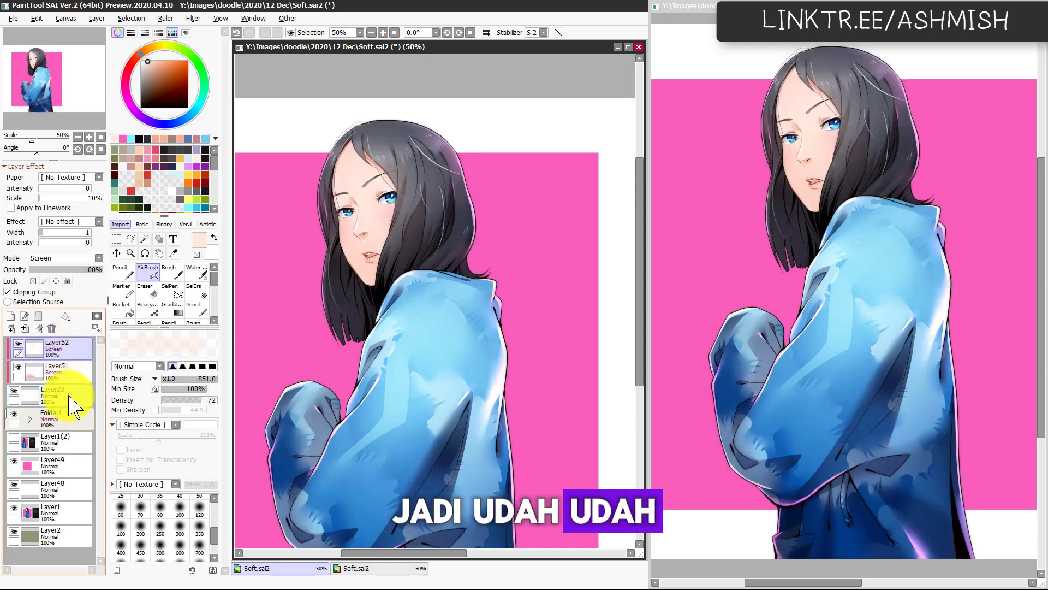
{"action": "left_click", "coordinate": [69, 394]}
{"action": "left_click", "coordinate": [71, 417], "text": "ctrl"}
{"action": "left_click", "coordinate": [39, 317]}
{"action": "left_click", "coordinate": [34, 394]}
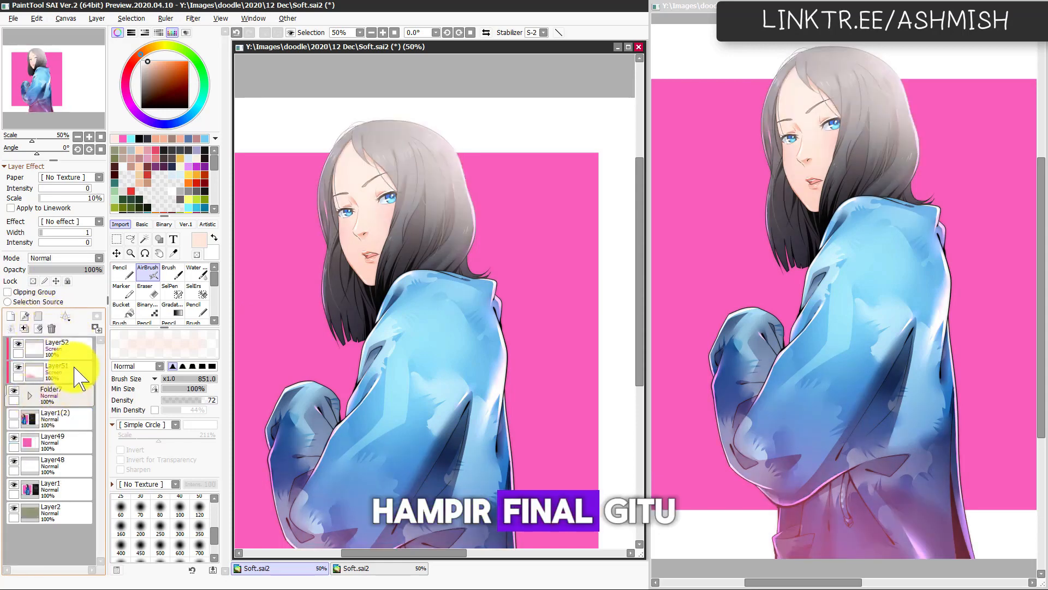
Step: Lower the opacity of the pale hair light on Layer52 to 51%
{"action": "left_click", "coordinate": [80, 352]}
{"action": "left_click_drag", "start_coordinate": [89, 268], "coordinate": [76, 271]}
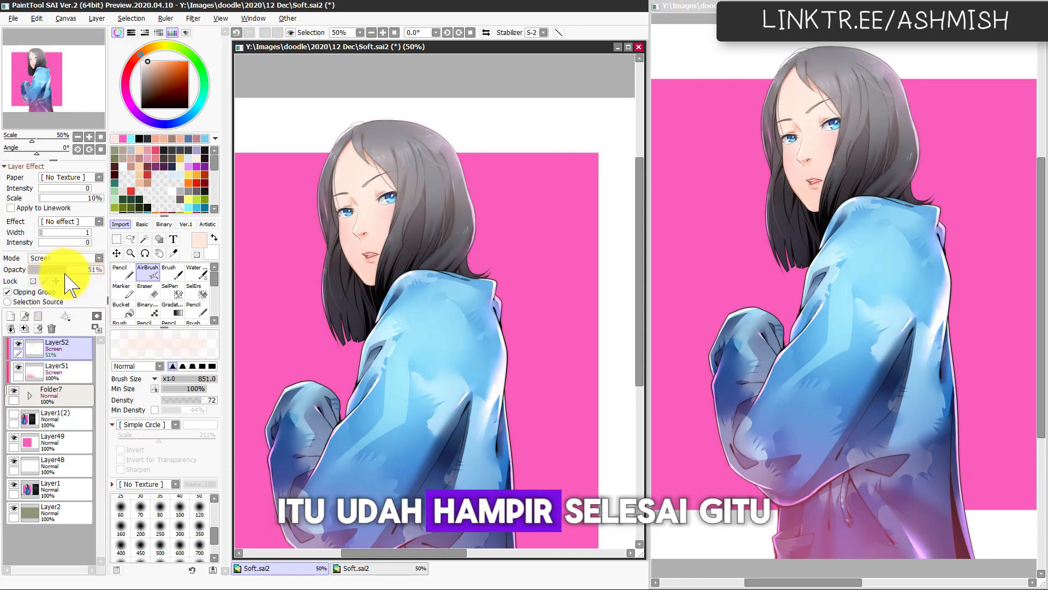
Step: Examine the whole illustration at different zoom levels to judge the soft pink and pale lighting
{"action": "left_click_drag", "start_coordinate": [407, 402], "coordinate": [475, 389]}
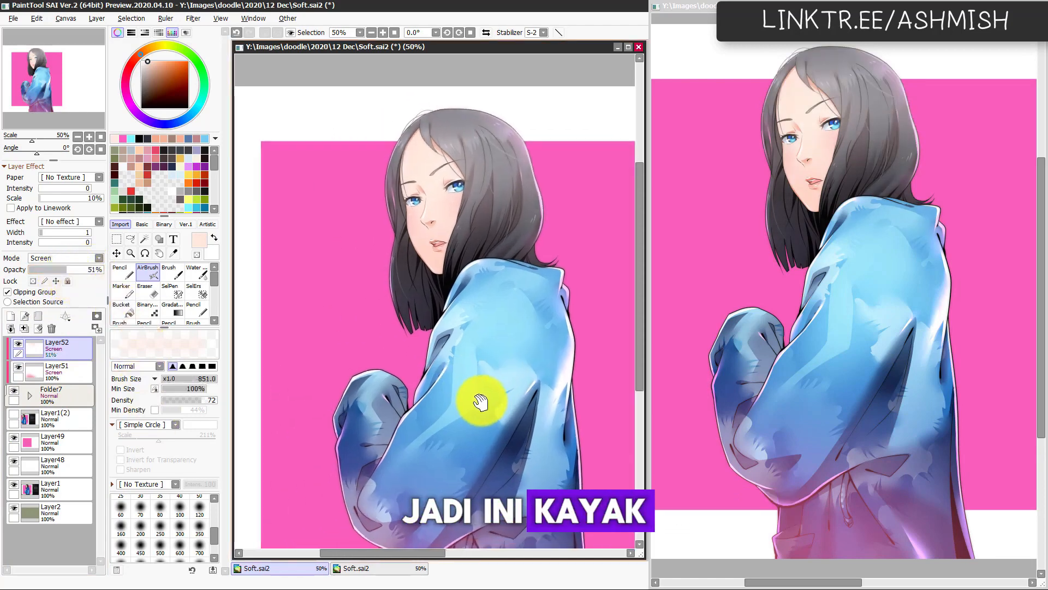
{"action": "left_click_drag", "start_coordinate": [514, 430], "coordinate": [466, 437]}
{"action": "scroll", "coordinate": [484, 403], "scroll_direction": "down", "scroll_amount": 1}
{"action": "scroll", "coordinate": [475, 413], "scroll_direction": "up", "scroll_amount": 1}
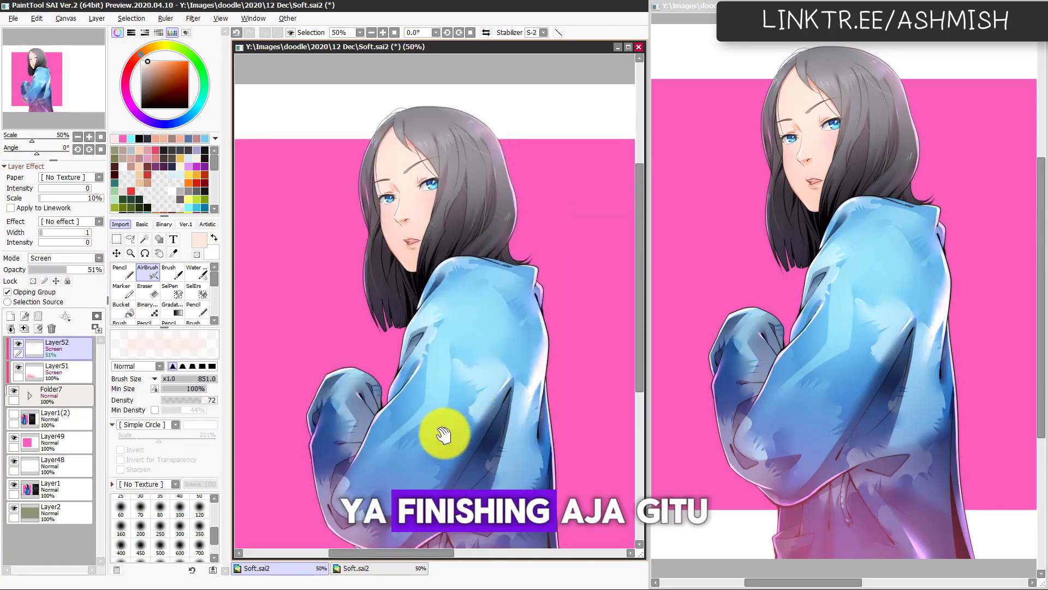
{"action": "scroll", "coordinate": [438, 433], "scroll_direction": "down", "scroll_amount": 1}
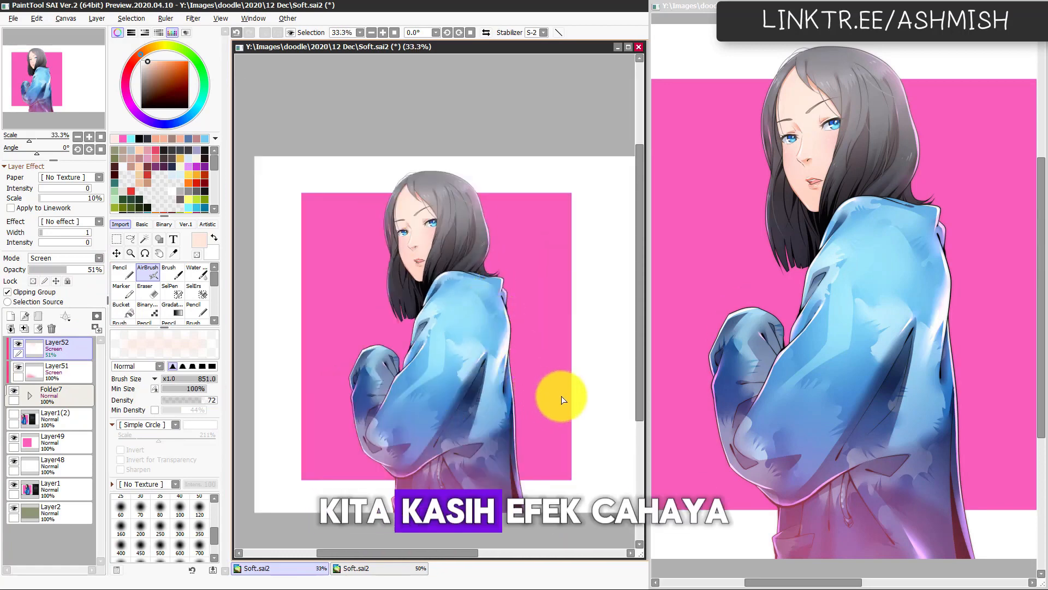
{"action": "left_click_drag", "start_coordinate": [538, 414], "coordinate": [532, 416]}
{"action": "scroll", "coordinate": [517, 430], "scroll_direction": "up", "scroll_amount": 1}
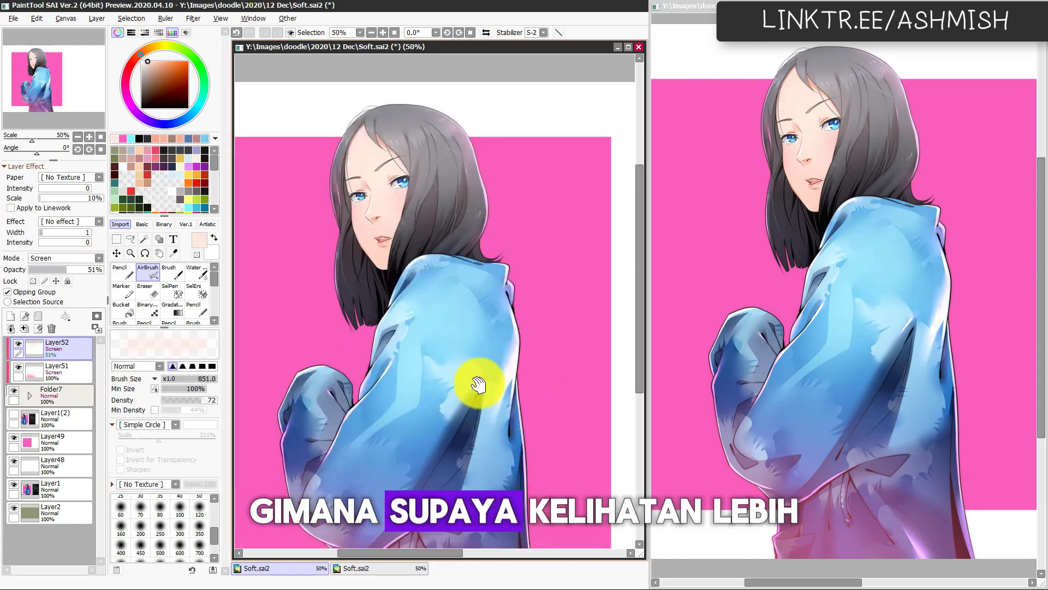
{"action": "left_click_drag", "start_coordinate": [498, 452], "coordinate": [499, 440]}
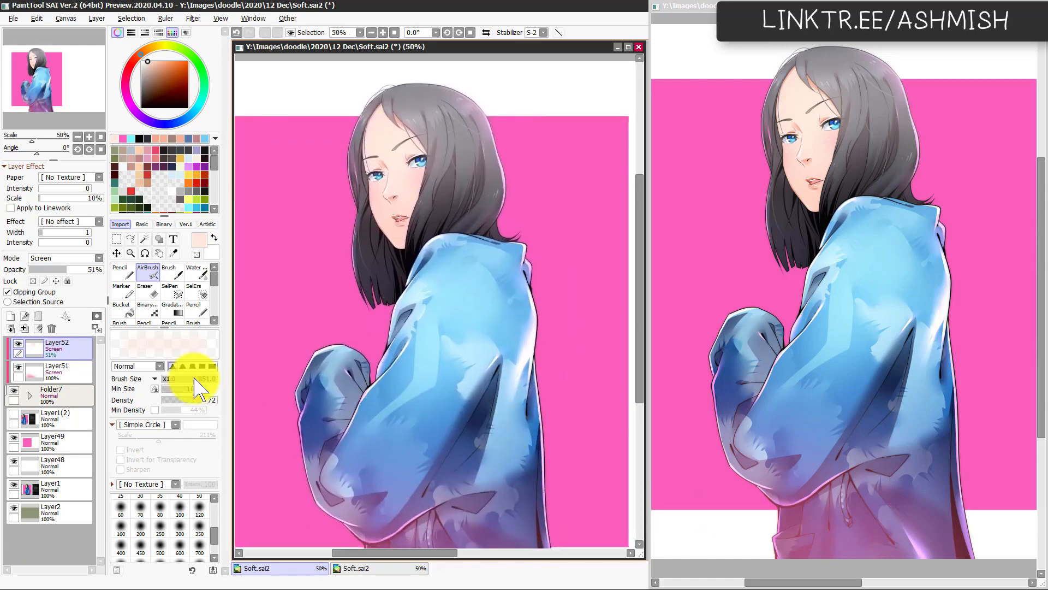
Step: Add an unclipped Screen layer on top and set the airbrush to the background pink with the hardest edge shape
{"action": "key", "text": "ctrl+shift+n"}
{"action": "left_click", "coordinate": [76, 259]}
{"action": "left_click", "coordinate": [61, 295]}
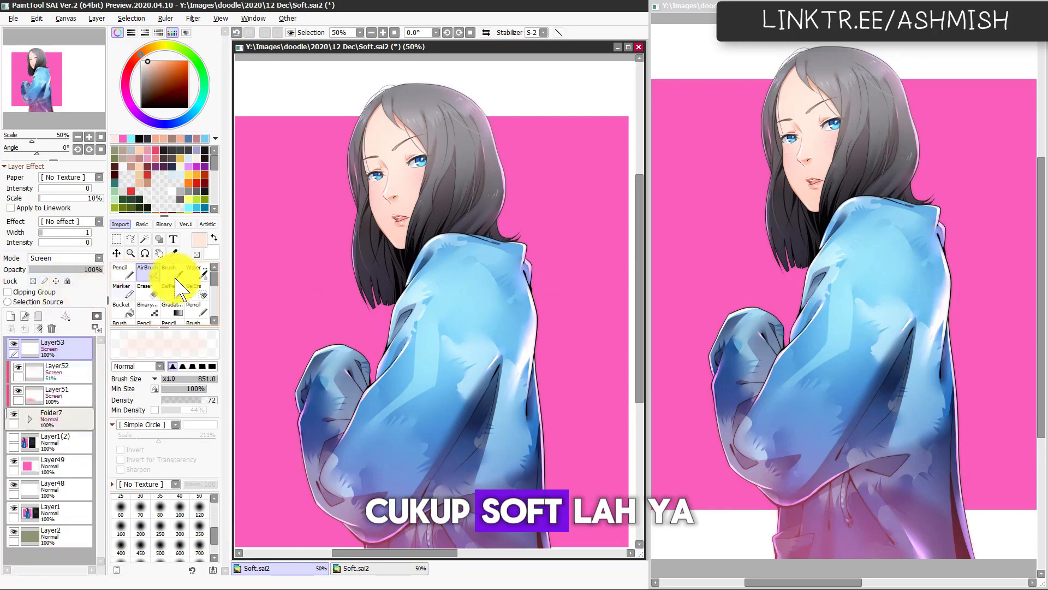
{"action": "left_click", "coordinate": [316, 273], "text": "alt"}
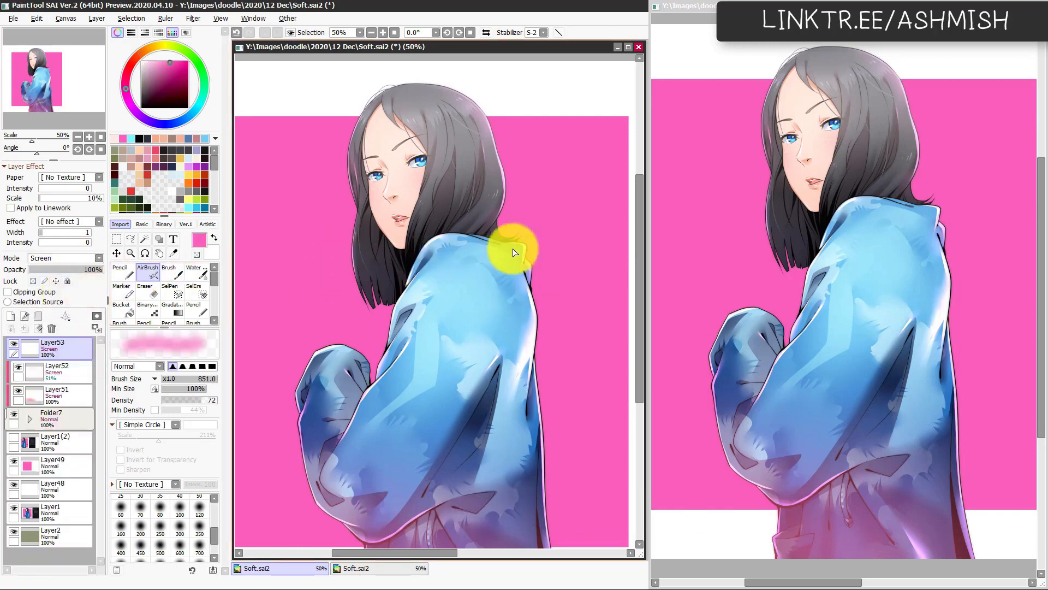
{"action": "left_click", "coordinate": [213, 367]}
Step: Test pink light circles beside the jacket collar, undoing the trials, and keep one made with brush size 158
{"action": "mouse_move", "coordinate": [539, 247]}
{"action": "left_mouse_down"}
{"action": "mouse_move", "coordinate": [559, 252]}
{"action": "mouse_move", "coordinate": [552, 241]}
{"action": "left_mouse_up"}
{"action": "key", "text": "ctrl+z"}
{"action": "mouse_move", "coordinate": [532, 244]}
{"action": "left_mouse_down"}
{"action": "mouse_move", "coordinate": [541, 244]}
{"action": "mouse_move", "coordinate": [524, 248]}
{"action": "mouse_move", "coordinate": [538, 246]}
{"action": "mouse_move", "coordinate": [534, 234]}
{"action": "left_mouse_up"}
{"action": "key", "text": "ctrl+z"}
{"action": "left_click", "coordinate": [546, 245]}
{"action": "key", "text": "ctrl+z"}
{"action": "left_click", "coordinate": [550, 235]}
{"action": "key", "text": "ctrl+z"}
{"action": "left_click", "coordinate": [551, 234]}
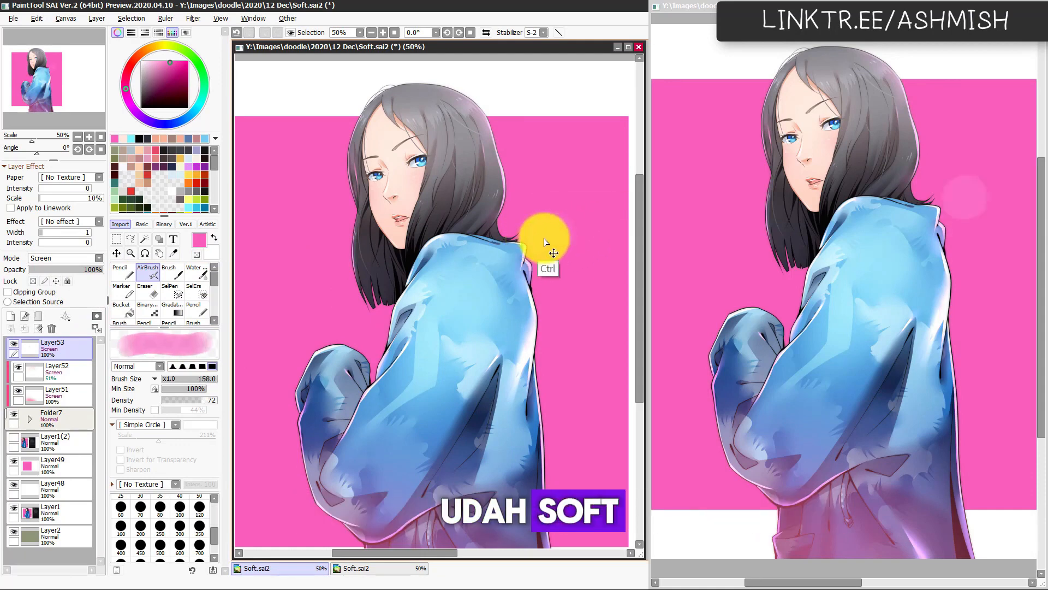
{"action": "key", "text": "ctrl+z"}
{"action": "left_click", "coordinate": [544, 228]}
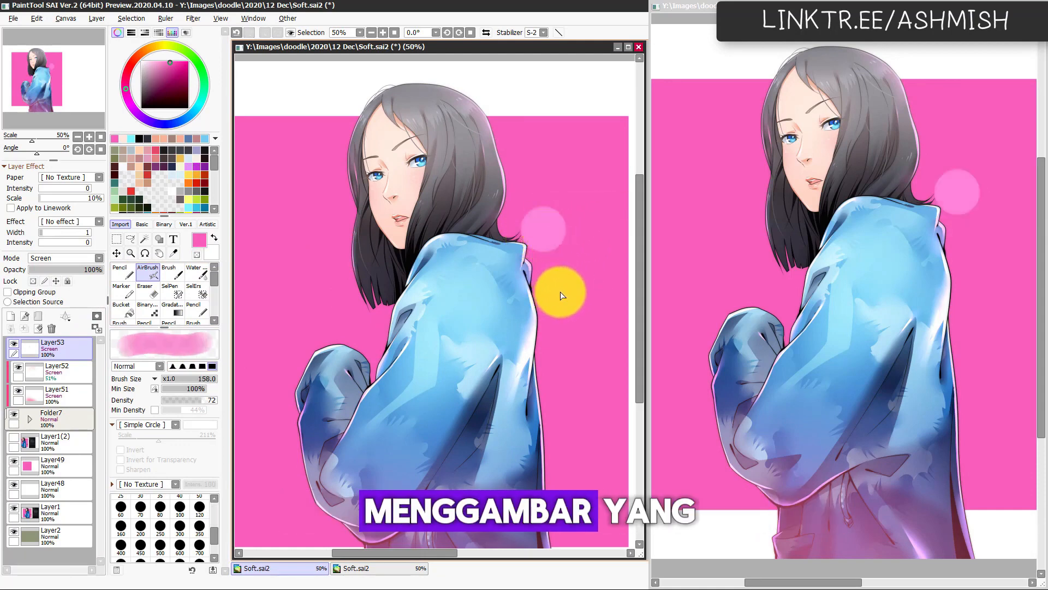
Step: Scatter fainter pink bokeh circles around the hand, hair and sleeve, plus tiny size 16 dots on the background
{"action": "mouse_move", "coordinate": [360, 329]}
{"action": "left_mouse_down"}
{"action": "mouse_move", "coordinate": [327, 349]}
{"action": "mouse_move", "coordinate": [339, 378]}
{"action": "left_mouse_up"}
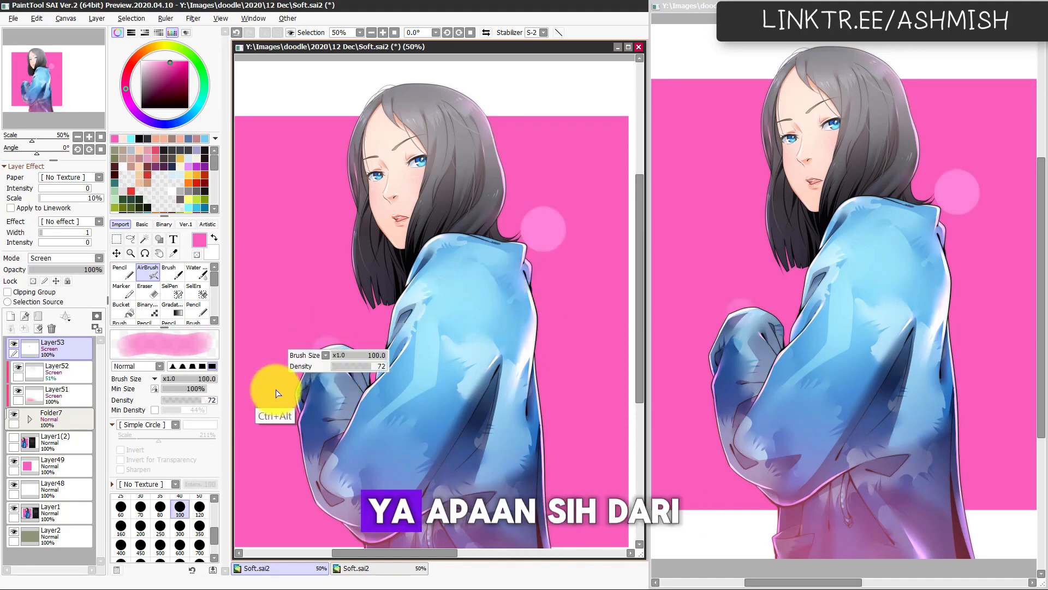
{"action": "left_click_drag", "start_coordinate": [275, 392], "coordinate": [319, 386], "text": "ctrl+alt"}
{"action": "left_click", "coordinate": [537, 388]}
{"action": "left_click_drag", "start_coordinate": [340, 284], "coordinate": [351, 257], "text": "ctrl+alt"}
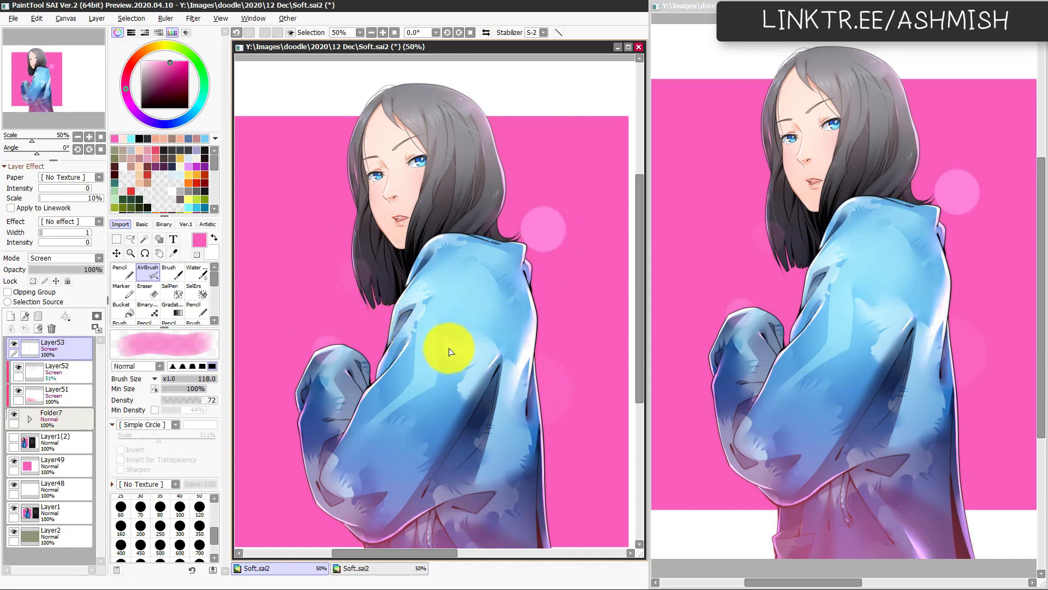
{"action": "left_click_drag", "start_coordinate": [287, 433], "coordinate": [284, 436], "text": "ctrl+alt"}
{"action": "left_click", "coordinate": [299, 430]}
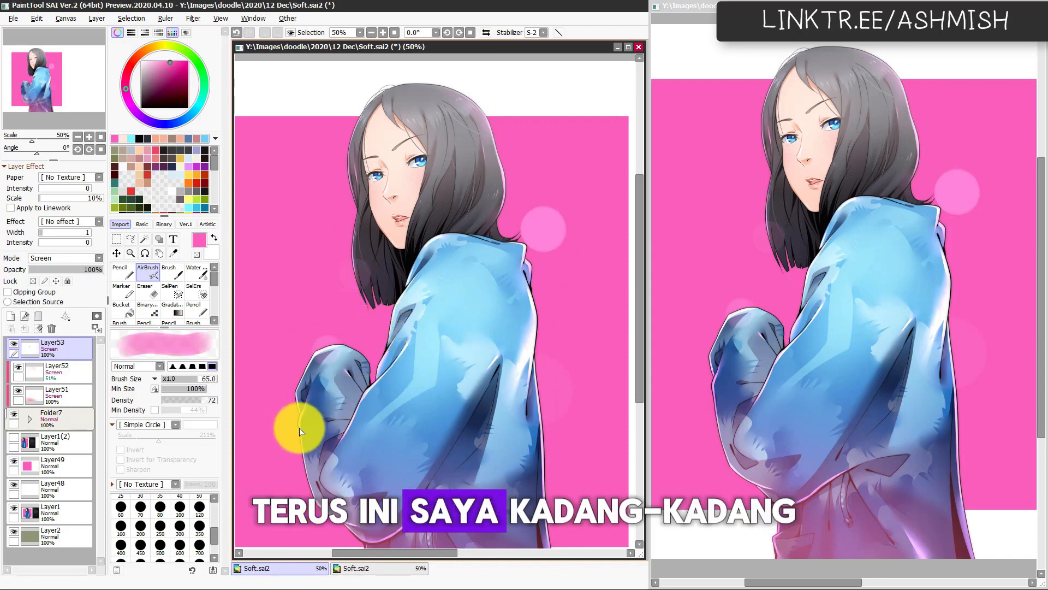
{"action": "left_click_drag", "start_coordinate": [281, 231], "coordinate": [284, 227], "text": "ctrl+alt"}
{"action": "left_click", "coordinate": [284, 225]}
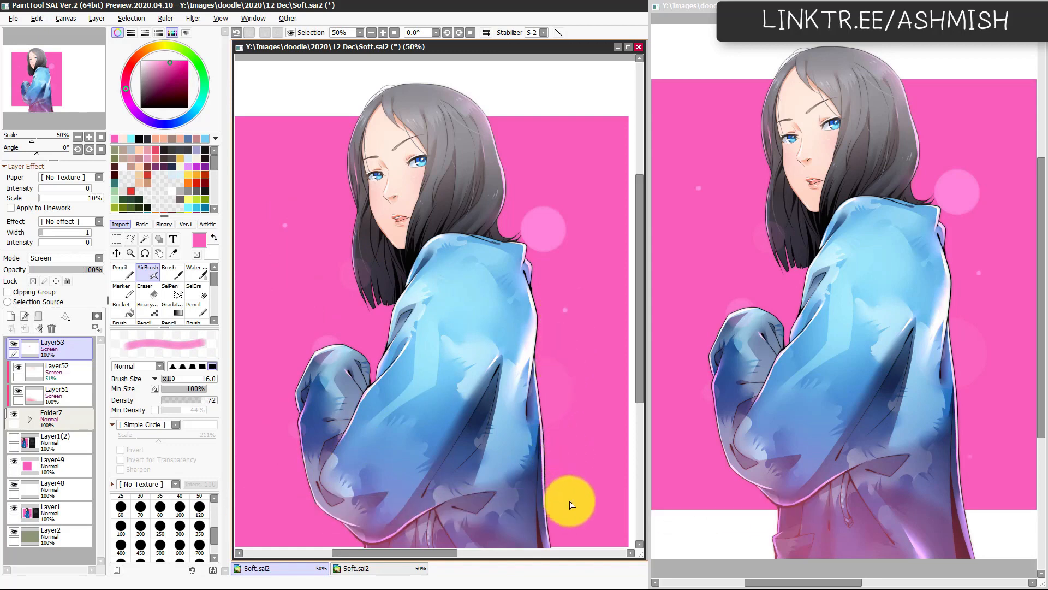
Step: Place a large faint pink circle beside the lower sleeve with brush size 386, replacing the smaller trial
{"action": "left_click_drag", "start_coordinate": [364, 423], "coordinate": [393, 424], "text": "ctrl+alt"}
{"action": "left_click", "coordinate": [294, 485]}
{"action": "key", "text": "ctrl+z"}
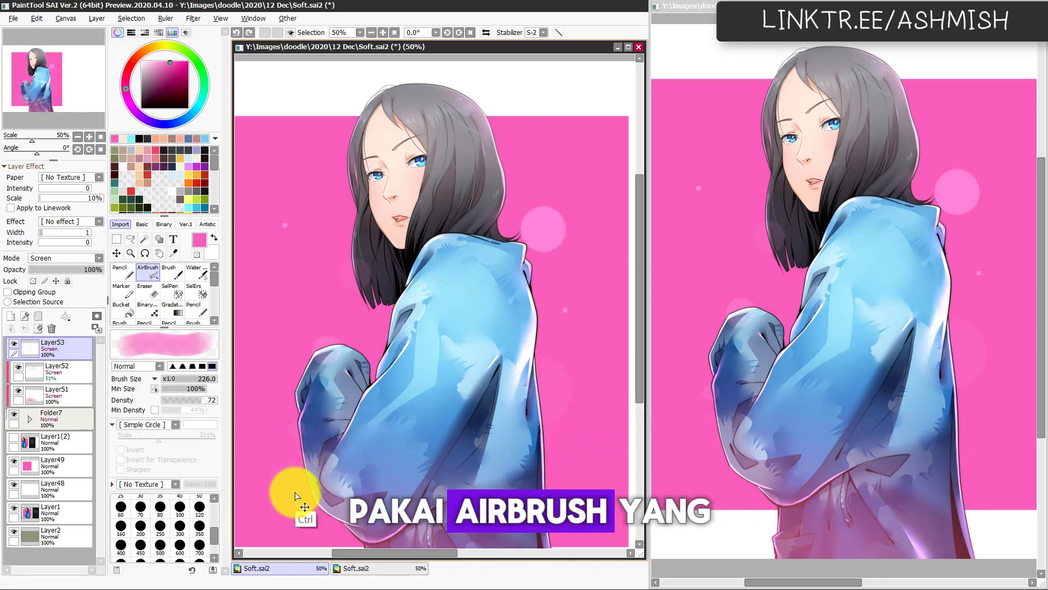
{"action": "left_click_drag", "start_coordinate": [295, 488], "coordinate": [339, 469], "text": "ctrl+alt"}
{"action": "left_click", "coordinate": [300, 476]}
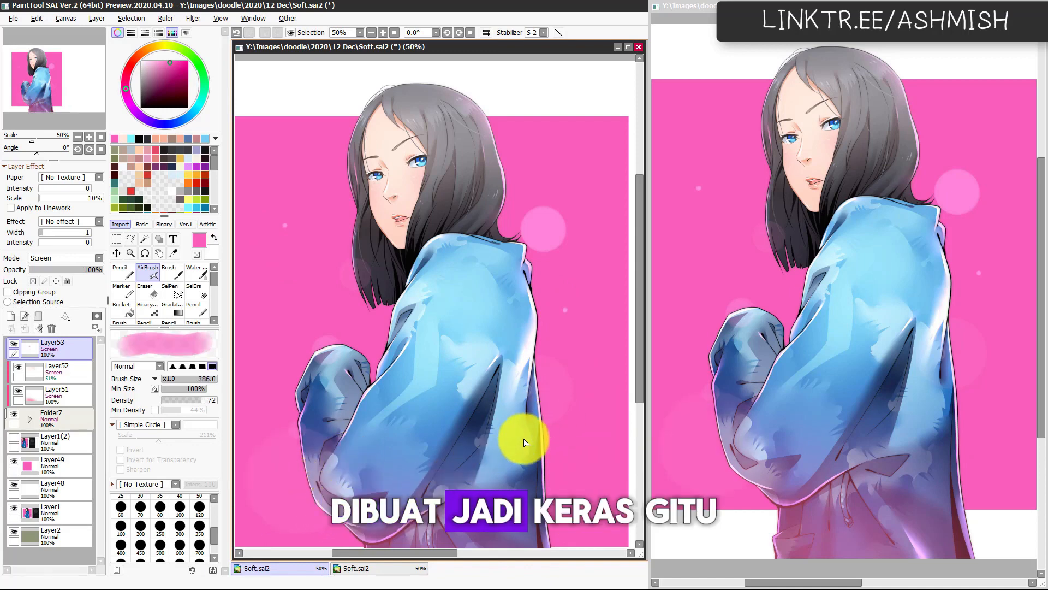
Step: Examine the finished illustration at several zoom levels and expand Folder7 to review the layer structure
{"action": "left_click_drag", "start_coordinate": [517, 458], "coordinate": [524, 436]}
{"action": "scroll", "coordinate": [469, 472], "scroll_direction": "down", "scroll_amount": 1}
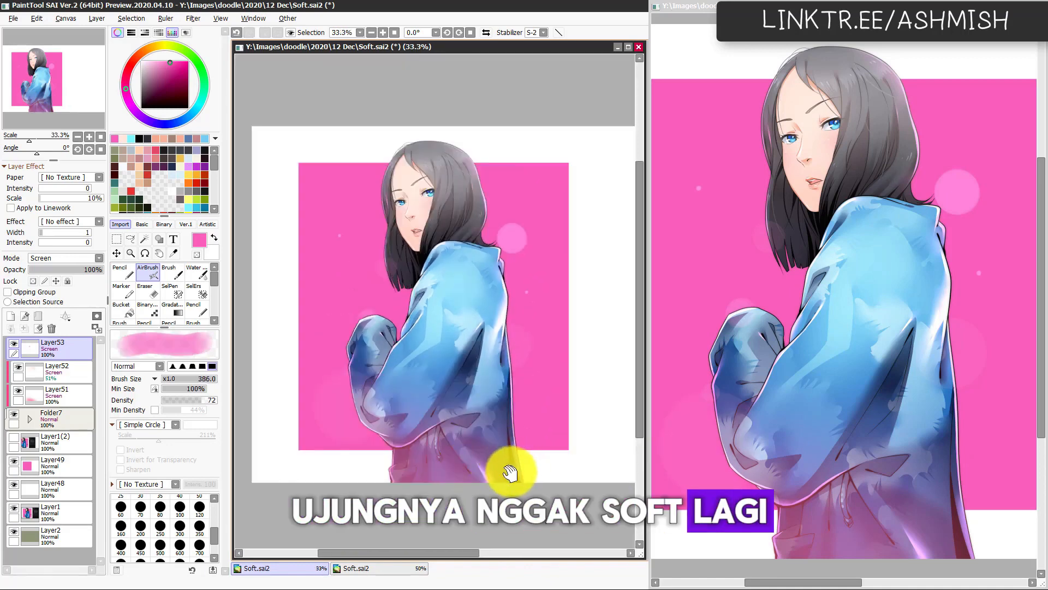
{"action": "scroll", "coordinate": [510, 472], "scroll_direction": "up", "scroll_amount": 3}
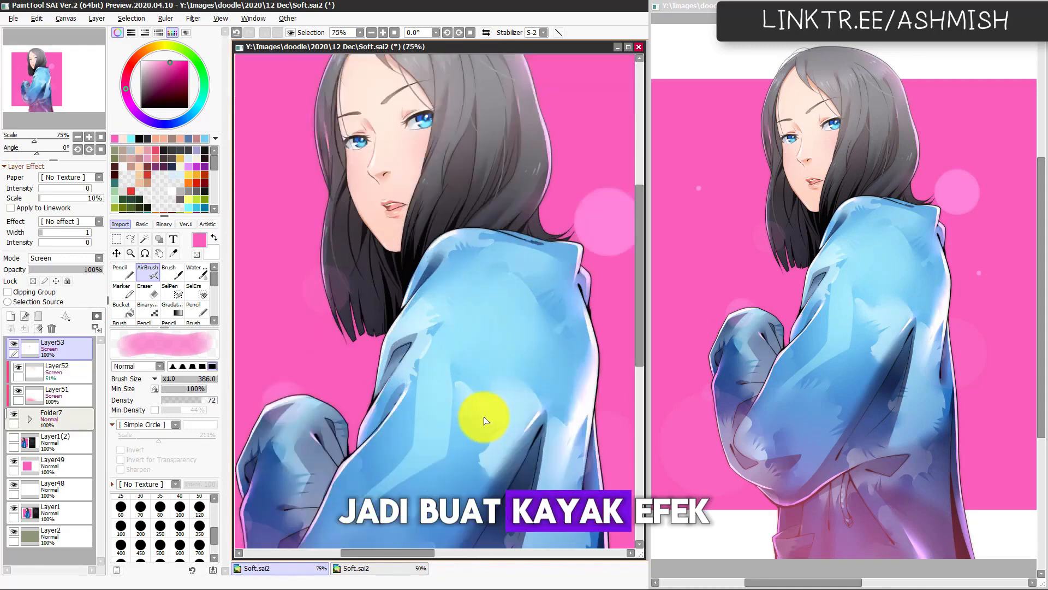
{"action": "left_click_drag", "start_coordinate": [460, 357], "coordinate": [464, 468]}
{"action": "left_click_drag", "start_coordinate": [452, 518], "coordinate": [503, 377]}
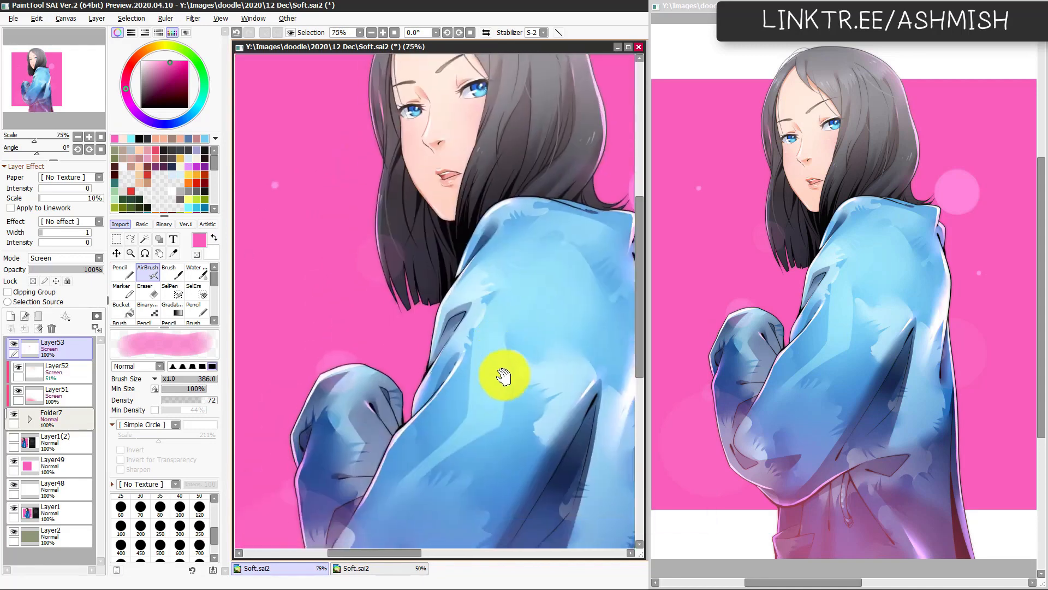
{"action": "scroll", "coordinate": [475, 382], "scroll_direction": "down", "scroll_amount": 2}
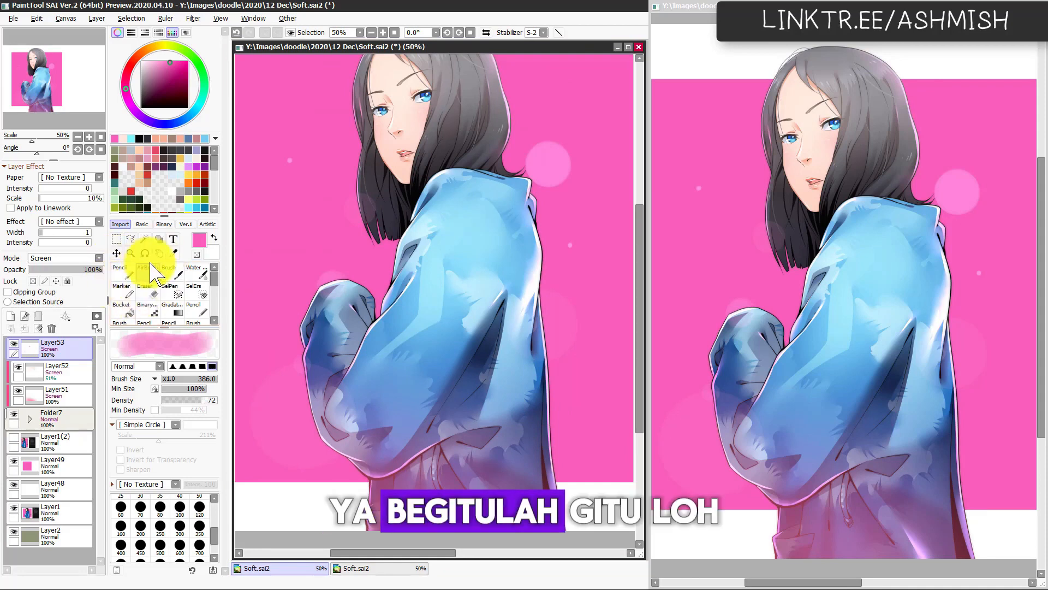
{"action": "left_click_drag", "start_coordinate": [541, 430], "coordinate": [545, 406]}
{"action": "left_click_drag", "start_coordinate": [569, 360], "coordinate": [561, 421]}
{"action": "left_click_drag", "start_coordinate": [456, 306], "coordinate": [476, 322]}
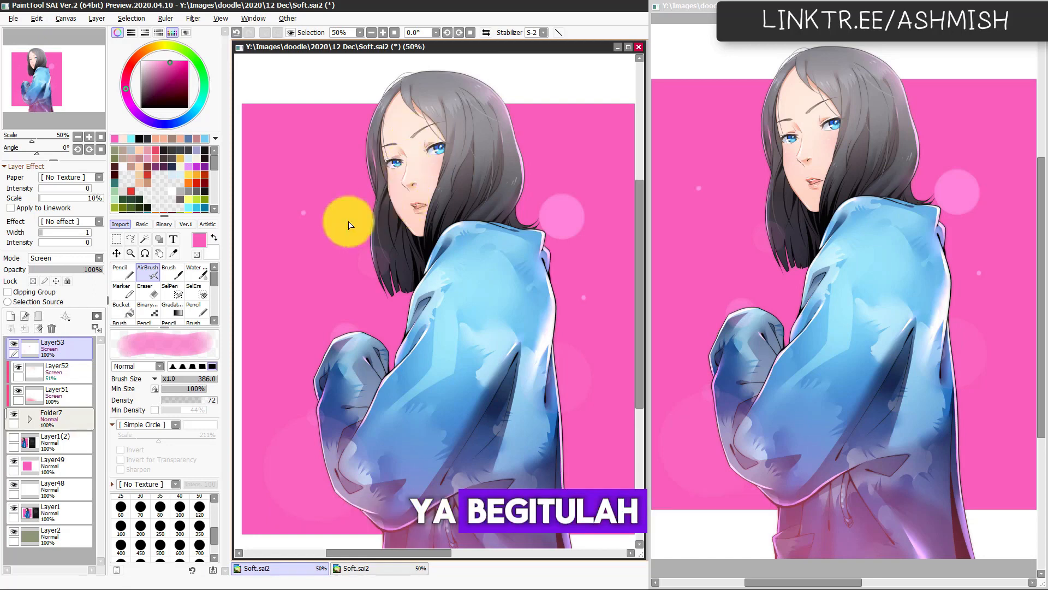
{"action": "left_click", "coordinate": [30, 418]}
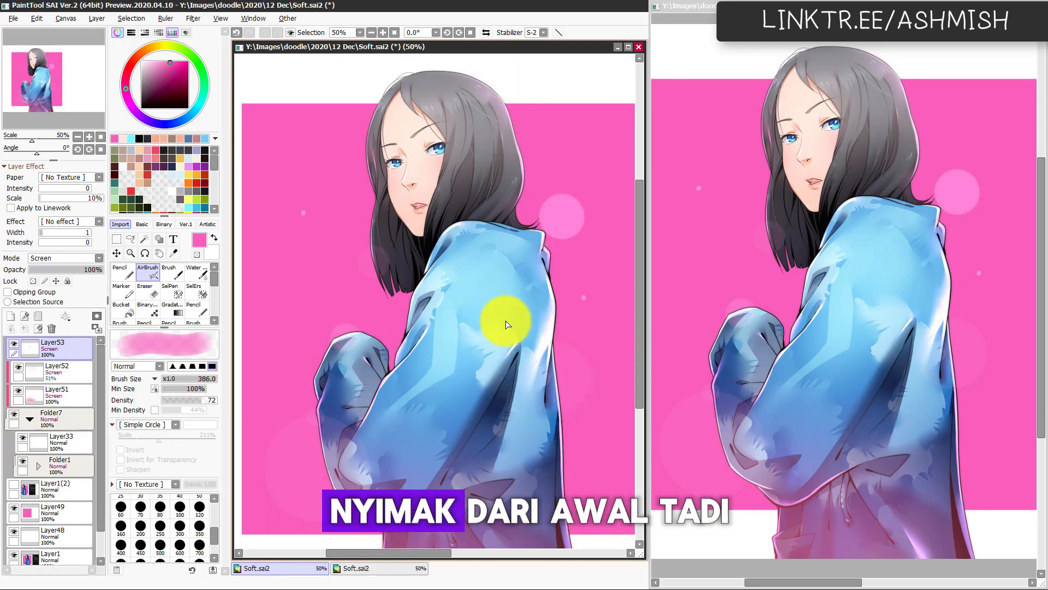
{"action": "left_click_drag", "start_coordinate": [499, 433], "coordinate": [534, 451]}
{"action": "scroll", "coordinate": [546, 407], "scroll_direction": "down", "scroll_amount": 1}
{"action": "scroll", "coordinate": [528, 450], "scroll_direction": "up", "scroll_amount": 1}
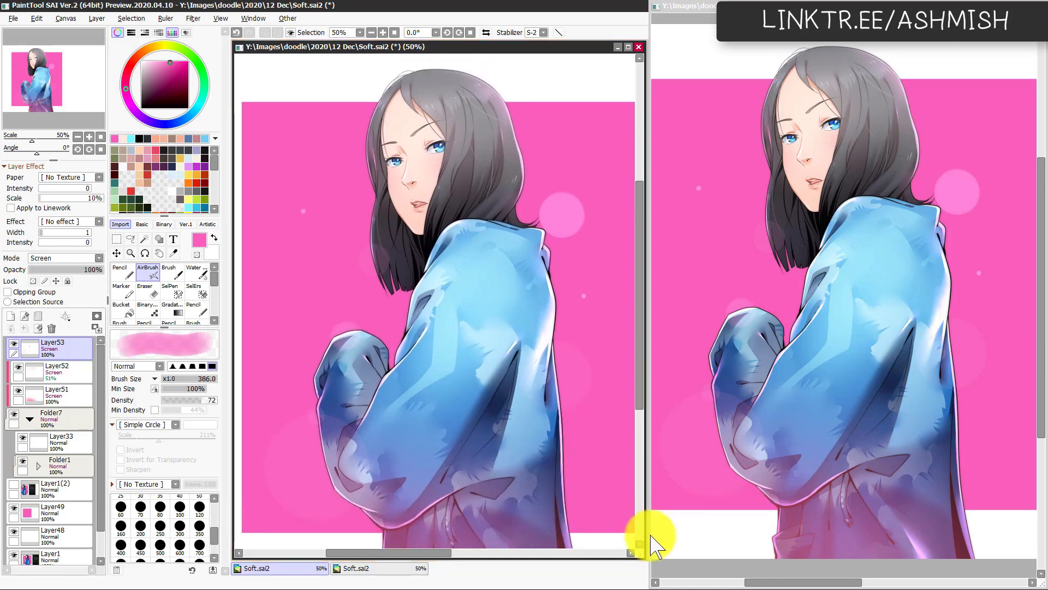